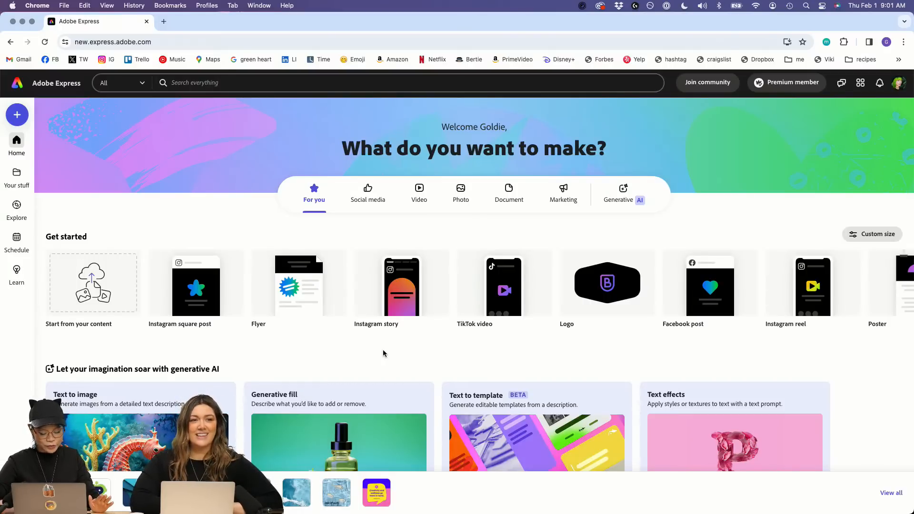
Step: Generate an image from text with the prompt "pink sky with red clouds"
scroll(383, 353, down, 1)
scroll(384, 354, down, 5)
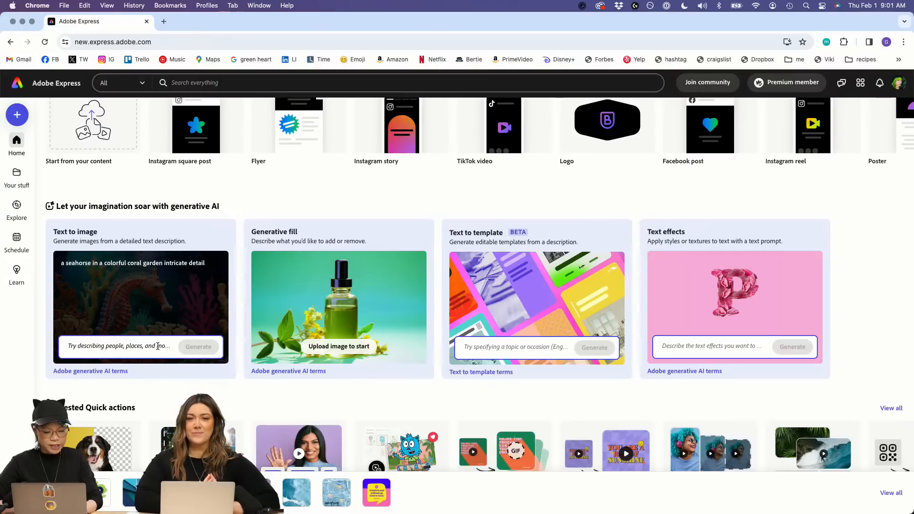
click(158, 347)
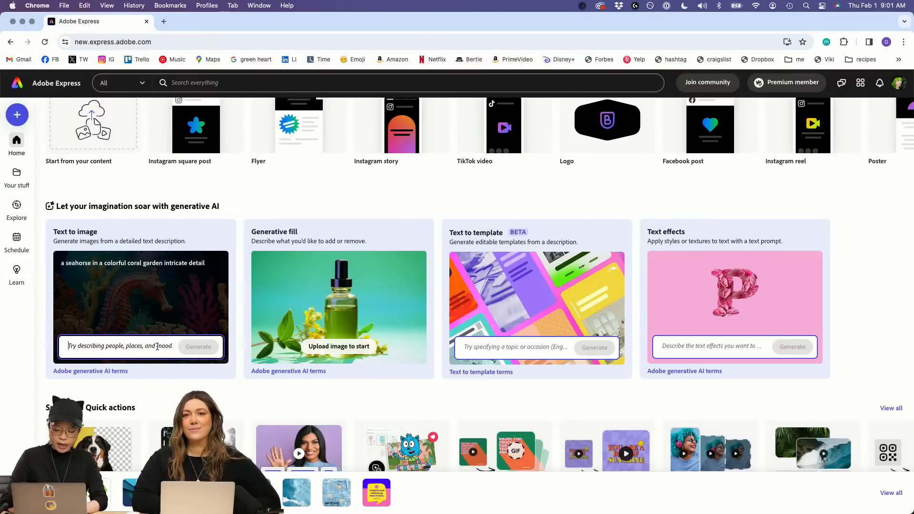
text(pink sky )
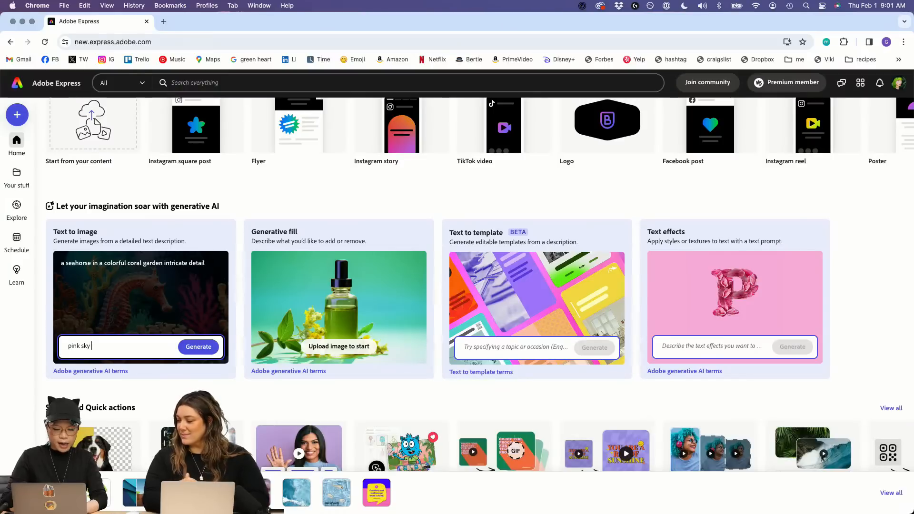
text(with red clouds)
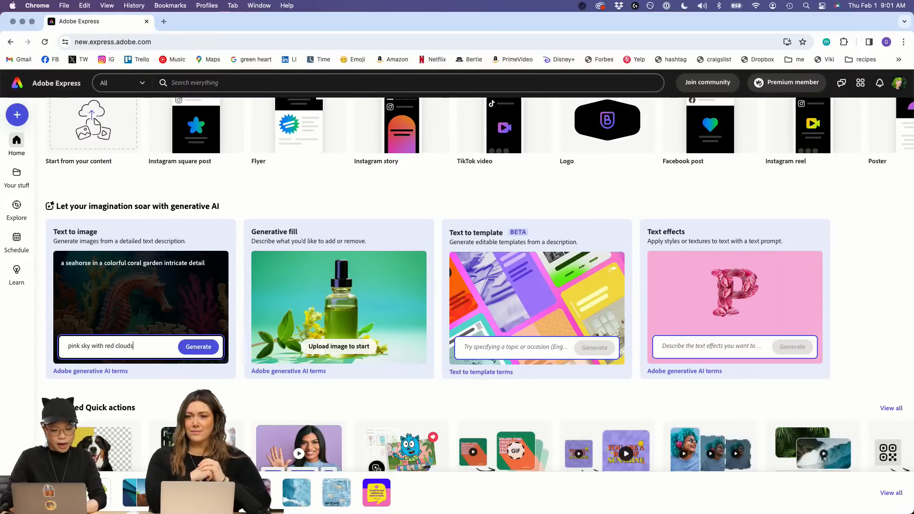
click(206, 351)
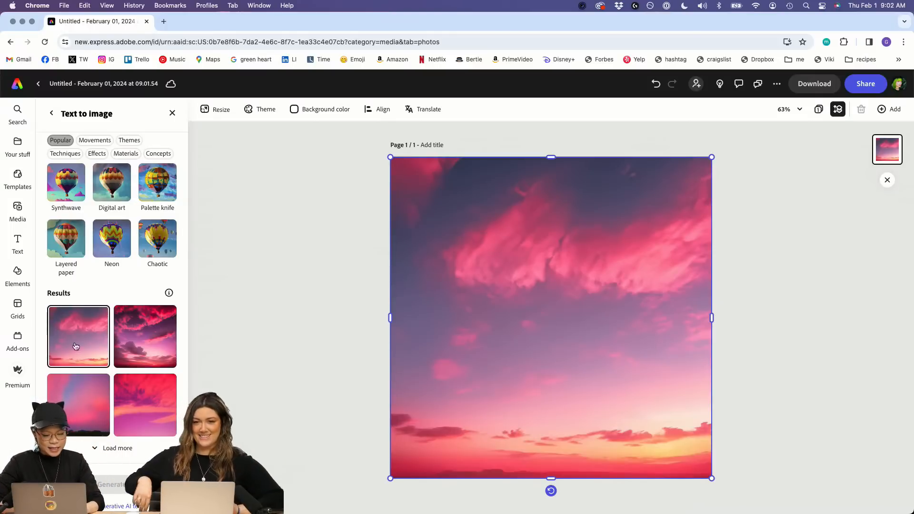
Step: Load more sky results, try several variations and use the illustrated one with fluffy pink clouds on a dark magenta sky
click(118, 448)
scroll(119, 417, down, 5)
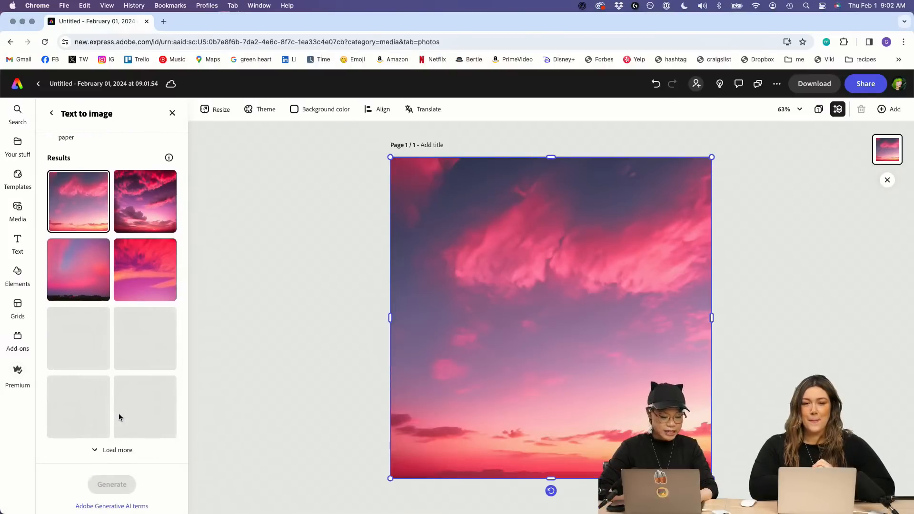
click(142, 214)
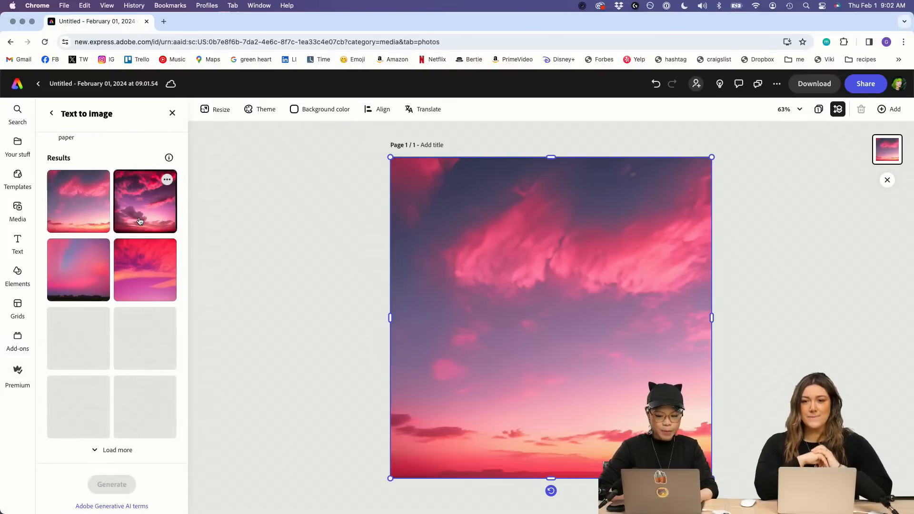
click(97, 264)
click(143, 267)
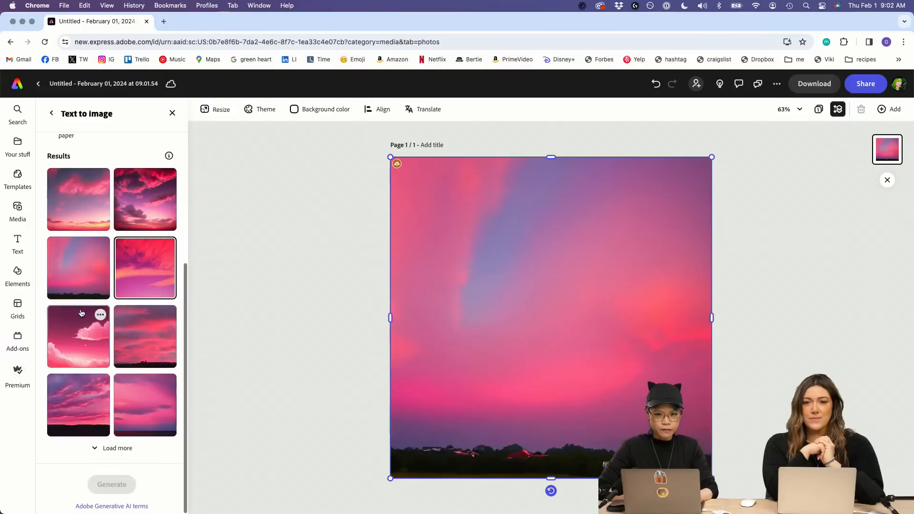
click(81, 334)
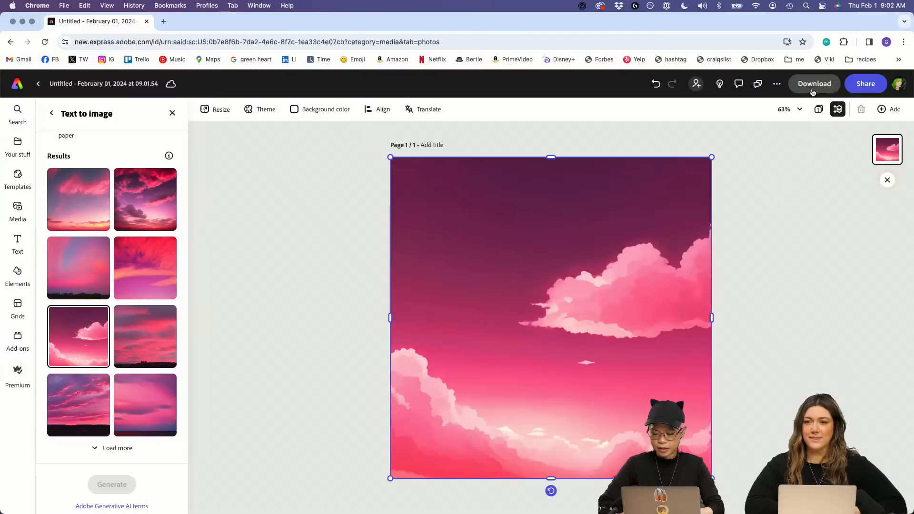
Step: Download the generated sky image as a PNG
click(813, 92)
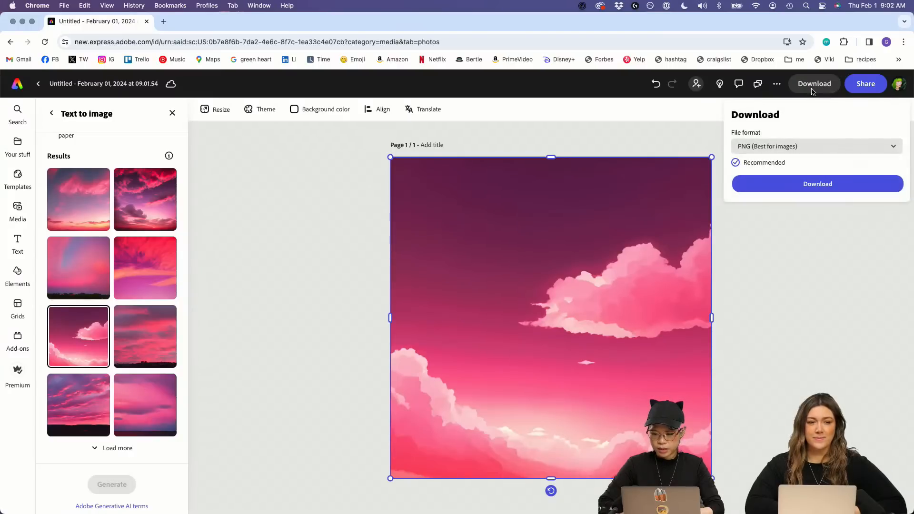
click(793, 183)
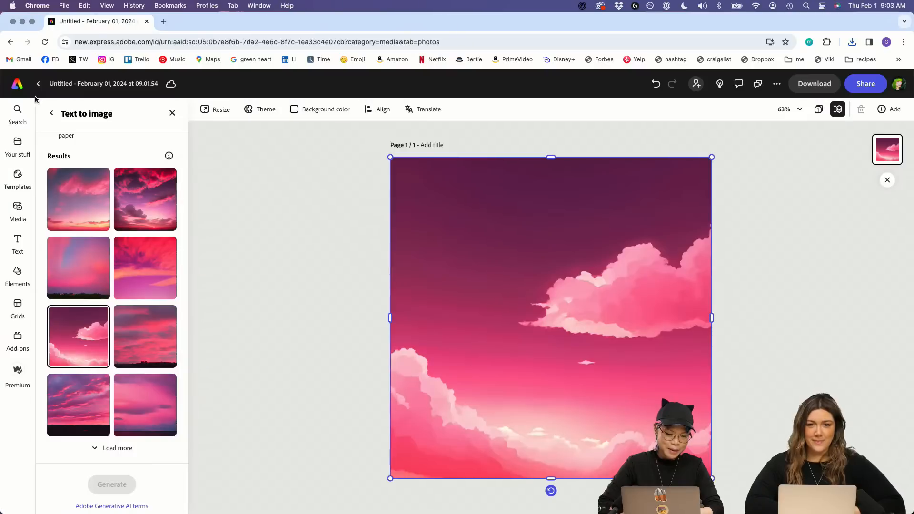
Step: Resize the page to the Instagram story format, 1080 x 1920 px
click(19, 174)
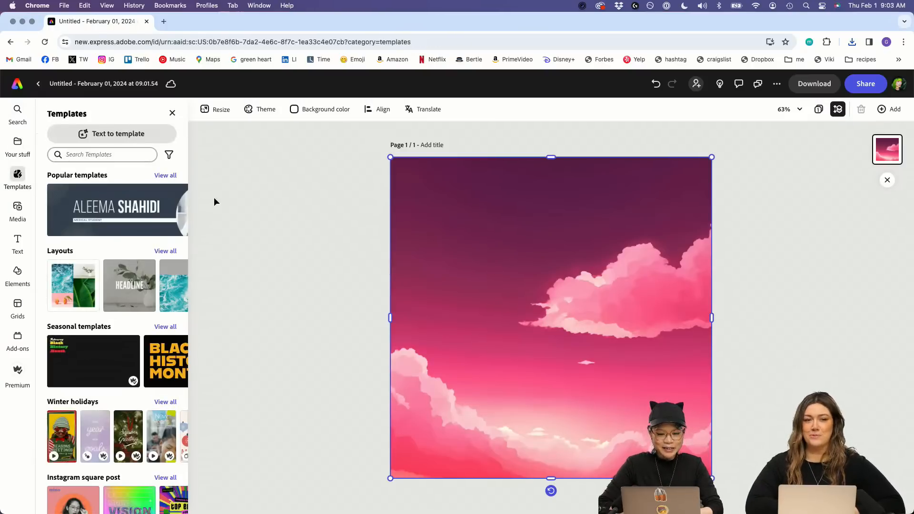
click(220, 109)
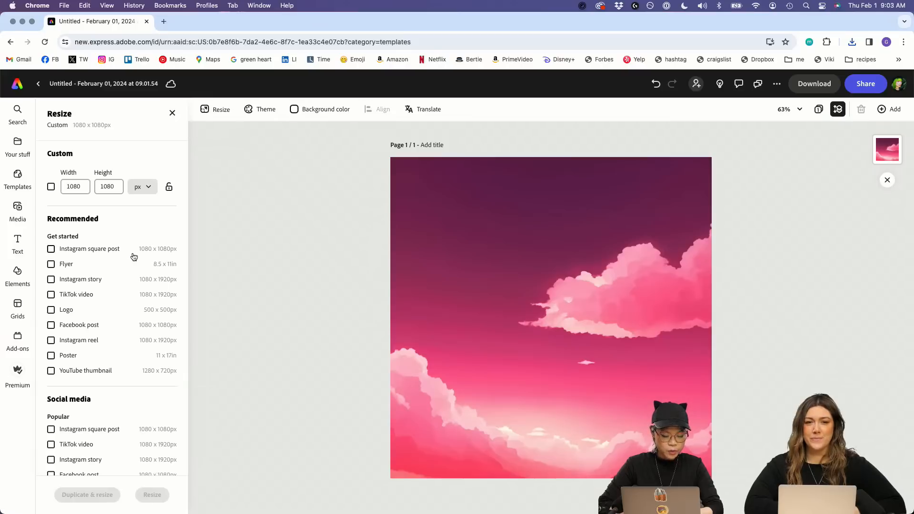
click(97, 280)
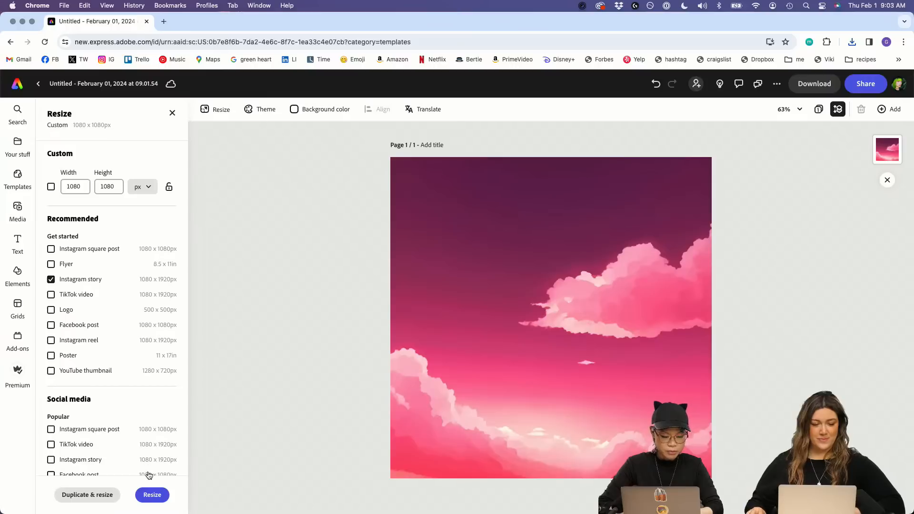
click(150, 496)
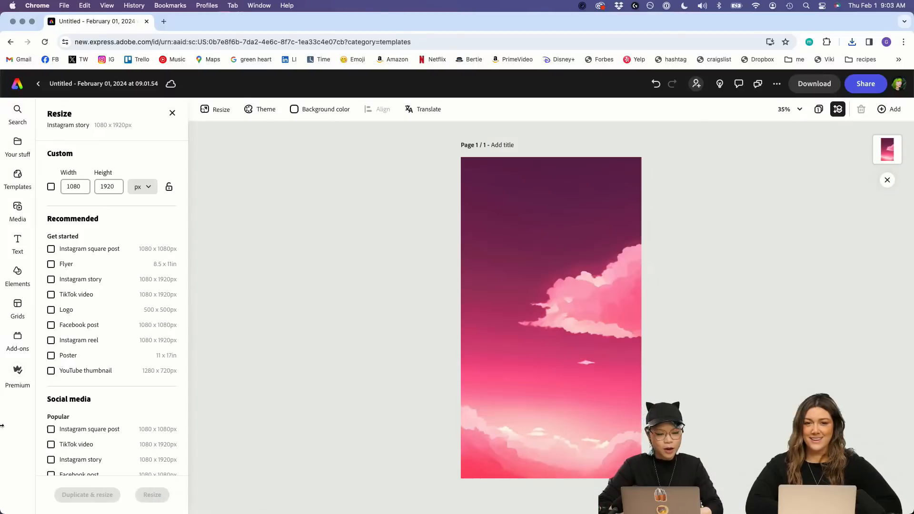
Step: Search the design assets for "dragon"
click(19, 124)
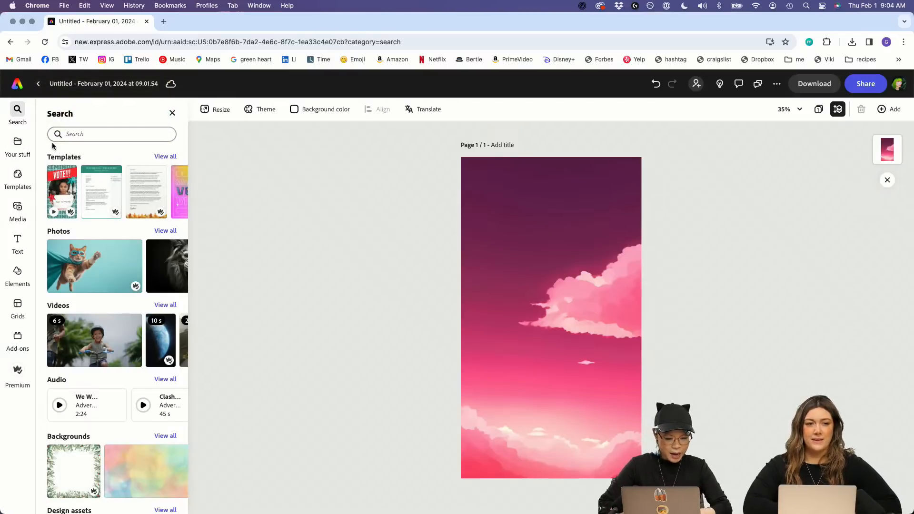
click(17, 206)
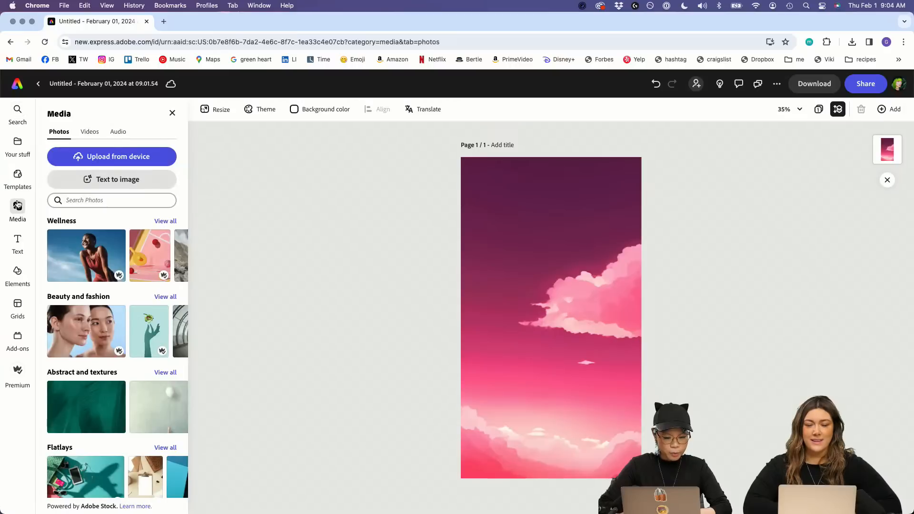
click(18, 271)
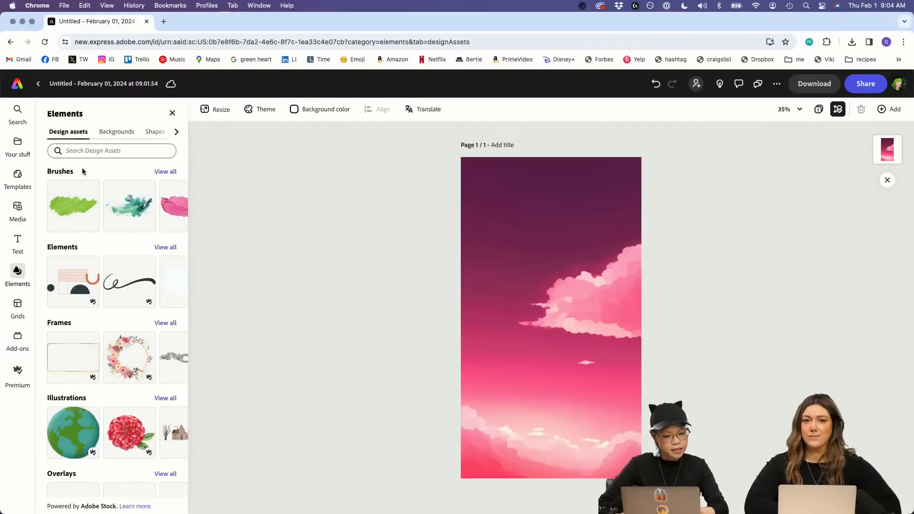
click(112, 151)
text(dr)
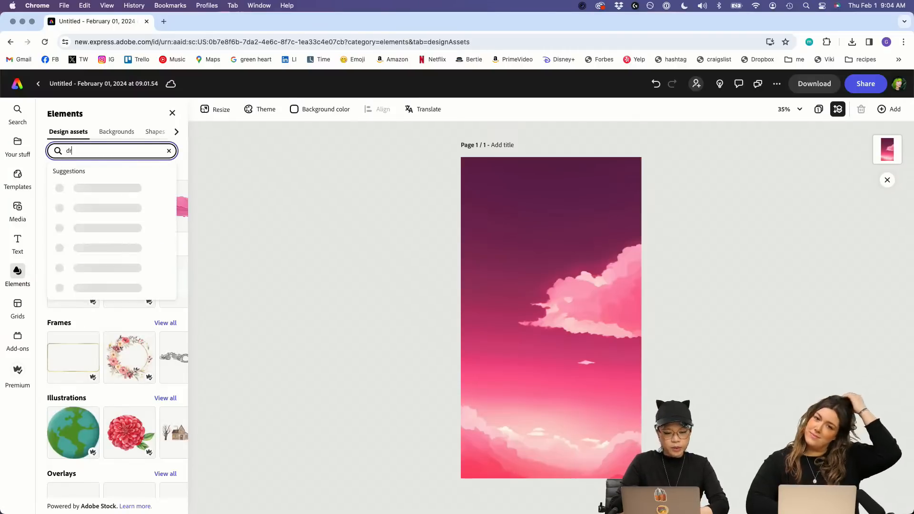
text(agon)
key(Return)
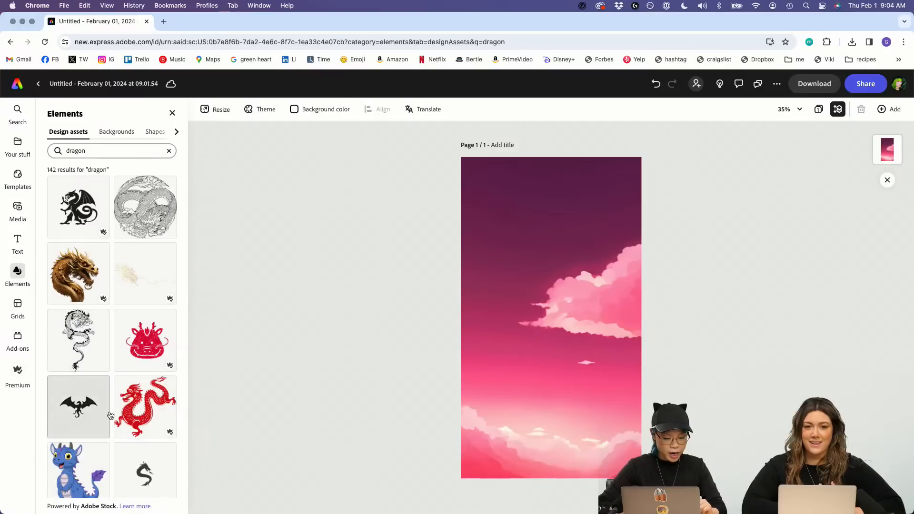
Step: Add the red ornamental dragon graphic to the page and place it enlarged in the lower-right corner of the sky
click(125, 413)
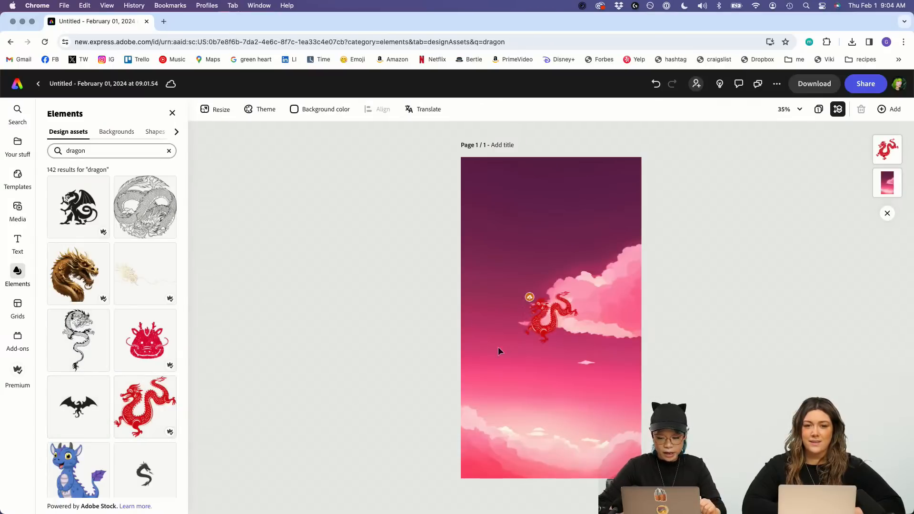
click(537, 333)
mouse_move(525, 343)
mouse_down()
mouse_move(491, 377)
mouse_move(582, 403)
mouse_move(579, 452)
mouse_up()
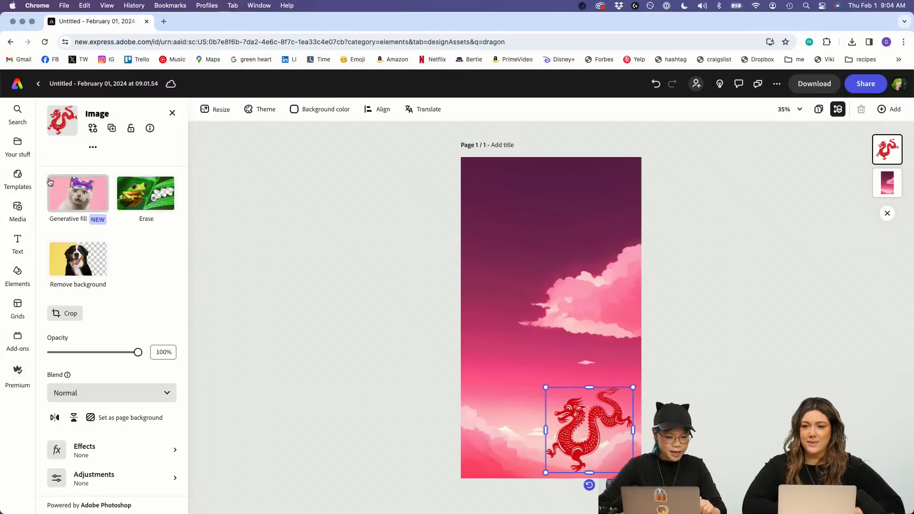
Step: Search the stock media for "dragon" and show the matching videos
click(23, 215)
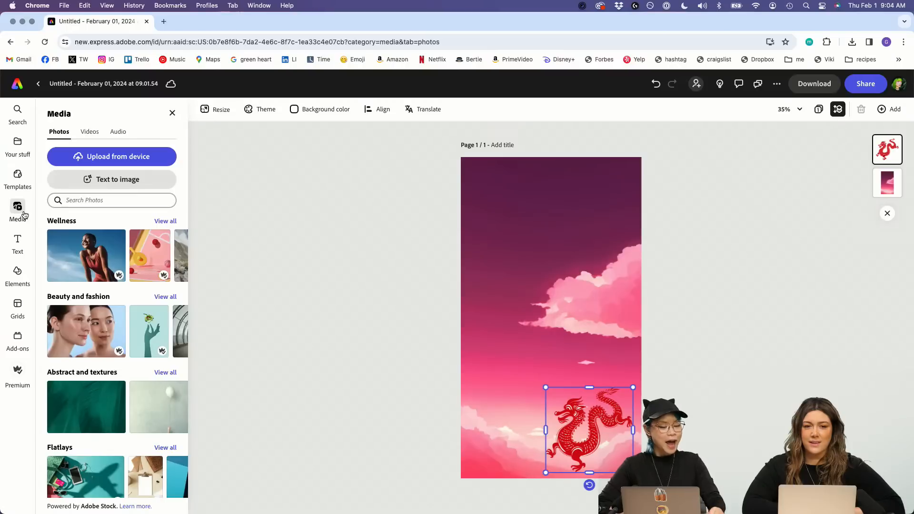
click(69, 200)
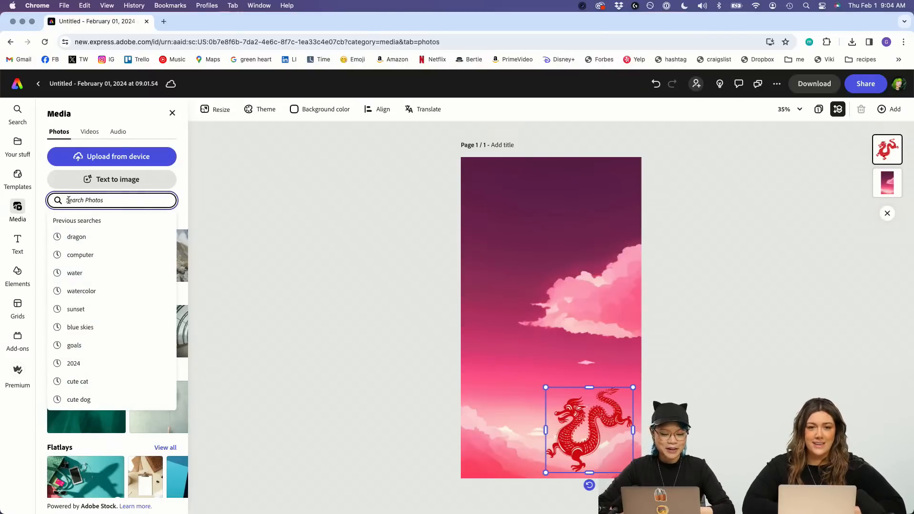
text(dragon)
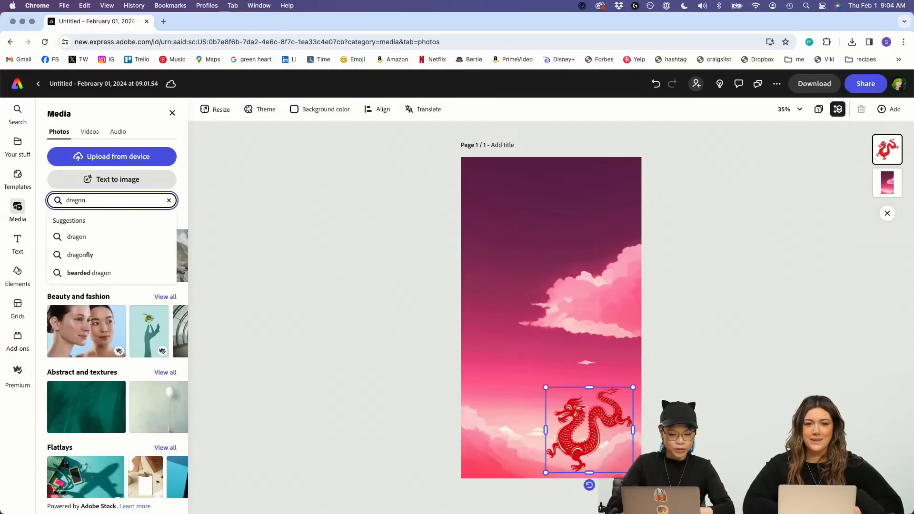
key(Return)
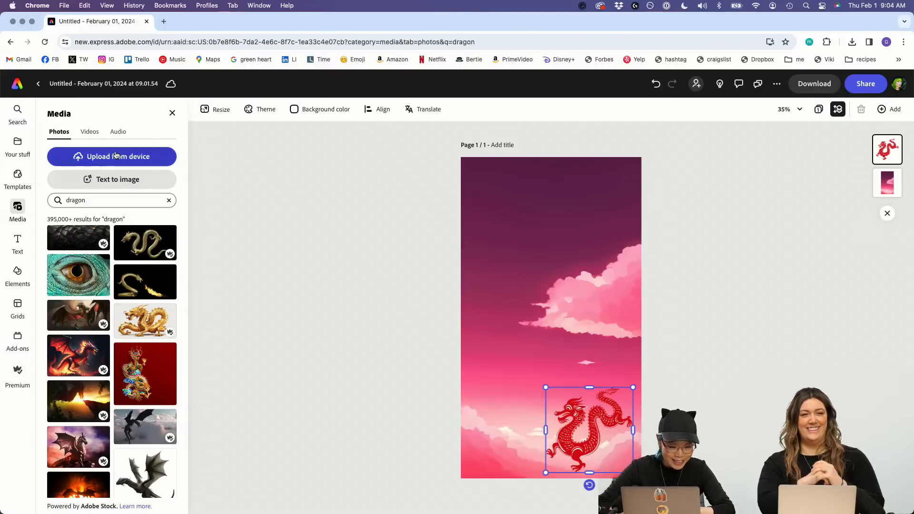
click(90, 133)
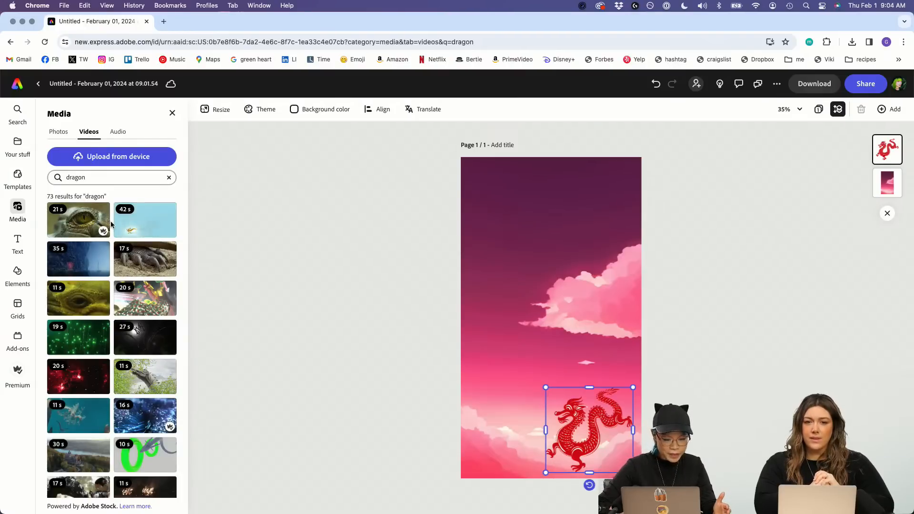
Step: Look through the dragon videos, add the 42-second golden lamp clip and scale it to the full page width
scroll(94, 322, down, 2)
scroll(93, 314, up, 2)
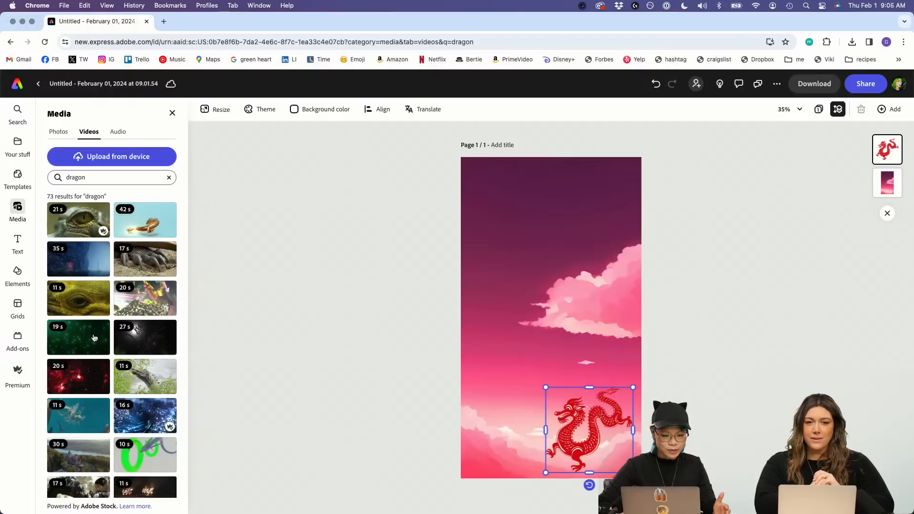
scroll(94, 329, down, 3)
scroll(94, 329, down, 5)
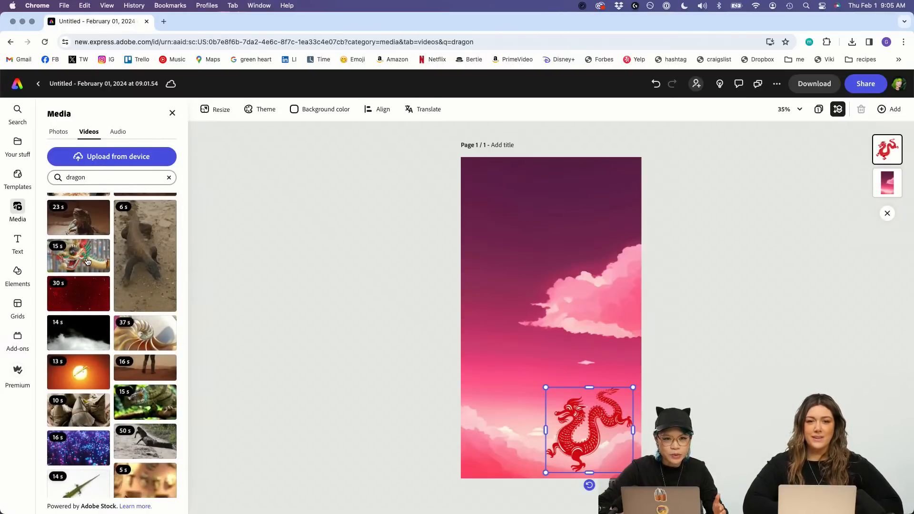
scroll(87, 261, up, 10)
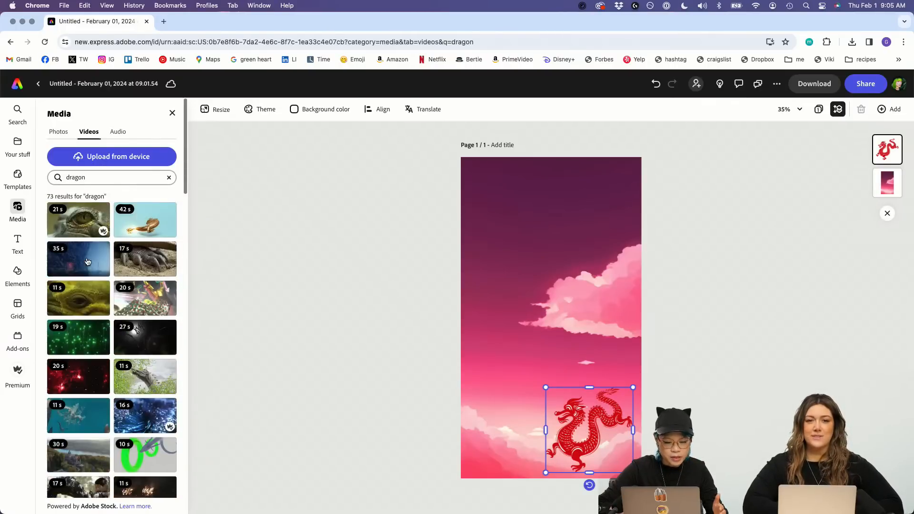
click(136, 222)
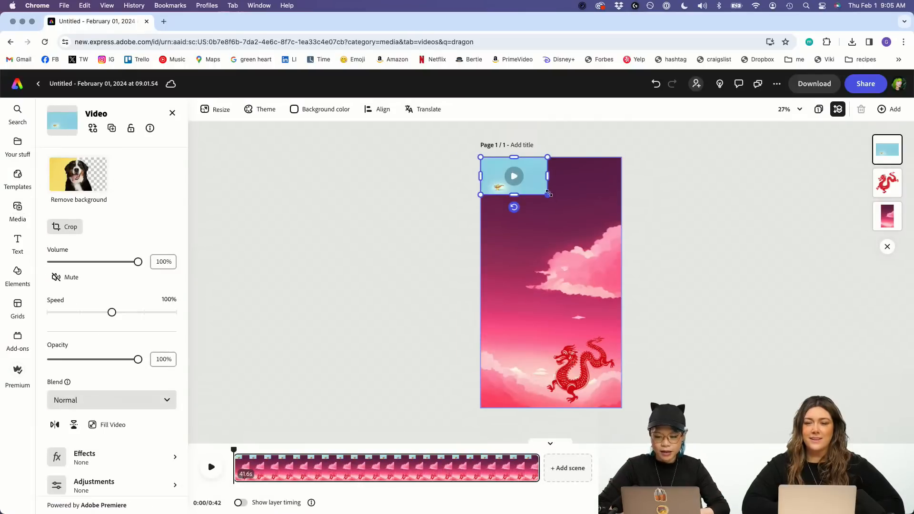
drag(549, 193, 614, 250)
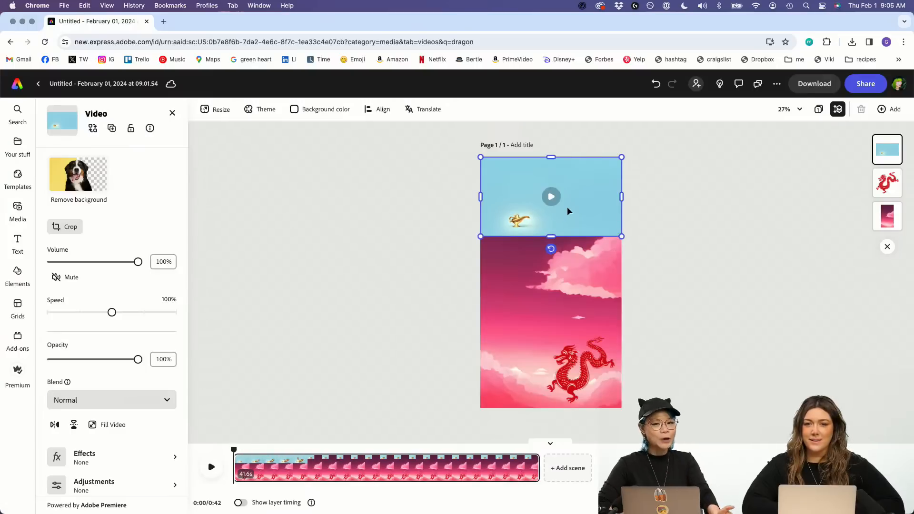
Step: Play the lamp video, remove its background and move it down to just above the red dragon
click(556, 192)
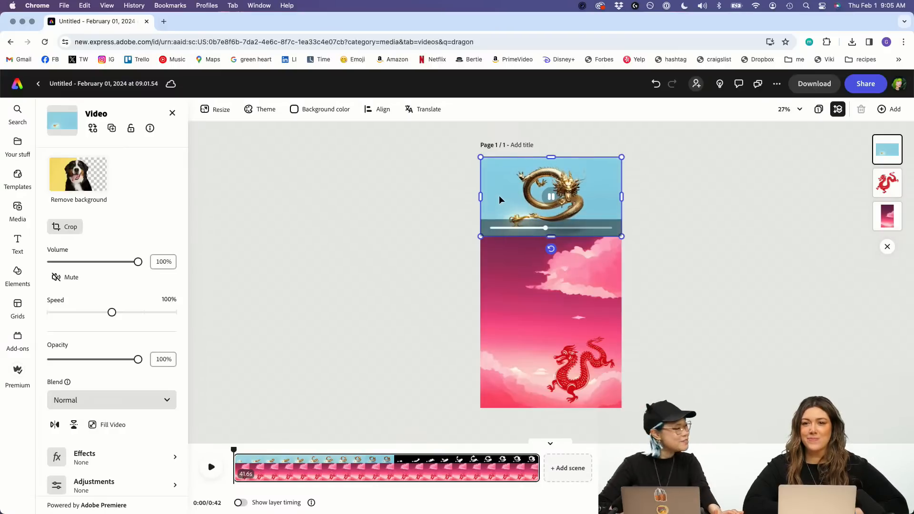
click(104, 173)
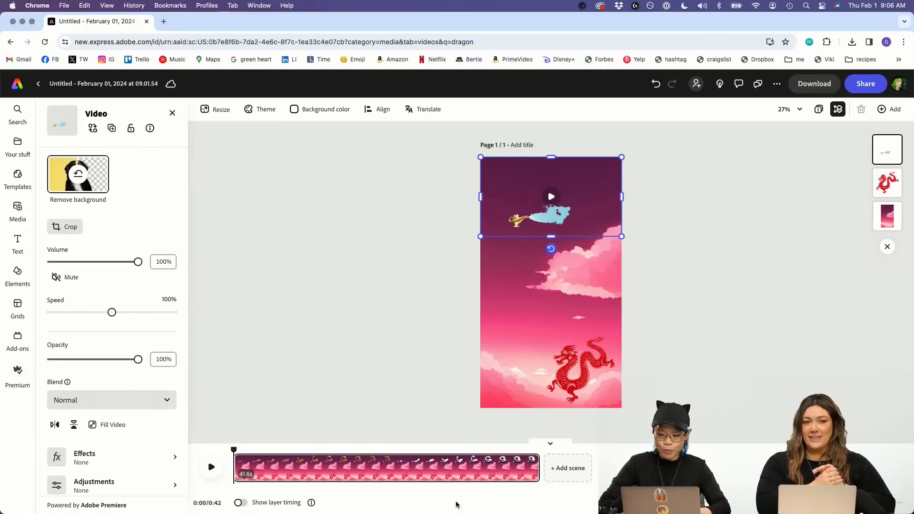
drag(580, 206, 575, 301)
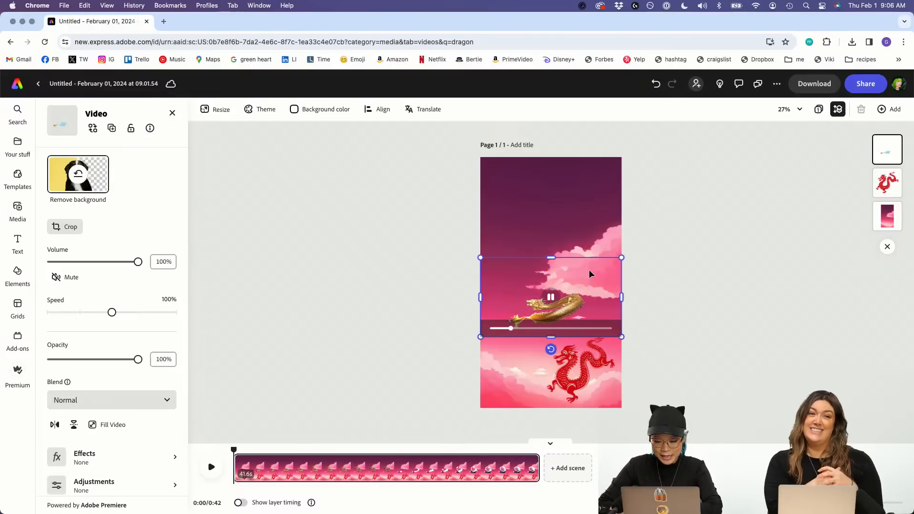
Step: Move the golden dragon video up to the middle of the page and enlarge it past the page edges, centred horizontally
drag(590, 274, 592, 234)
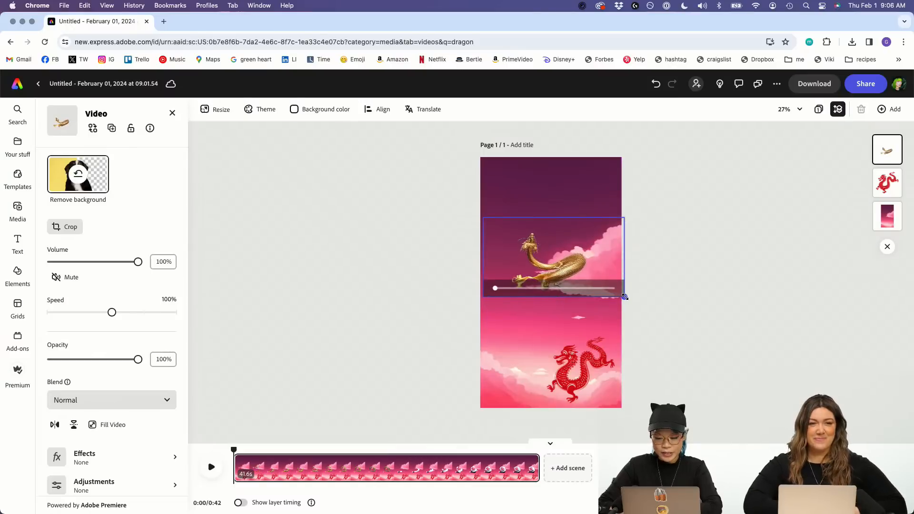
drag(625, 296, 672, 341)
drag(639, 292, 614, 295)
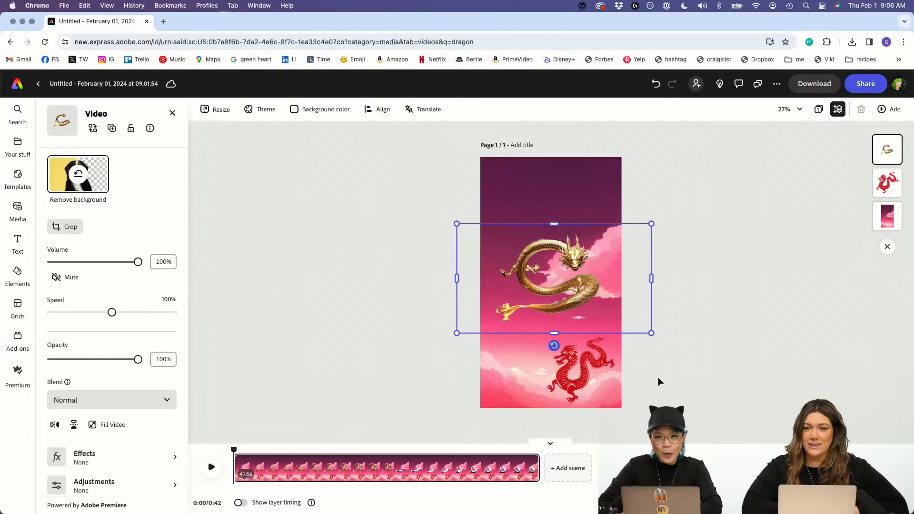
Step: Shrink the red dragon graphic slightly, keeping it in the lower-right corner of the sky
click(580, 371)
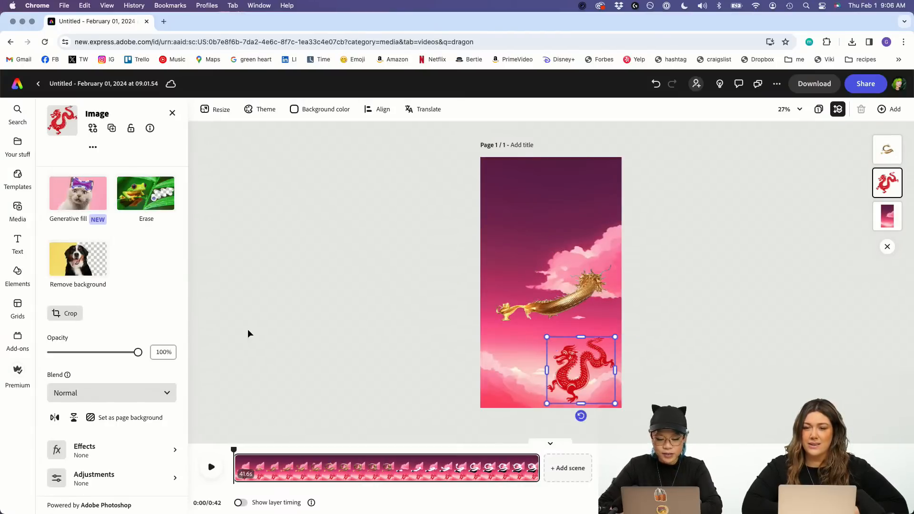
scroll(127, 396, down, 2)
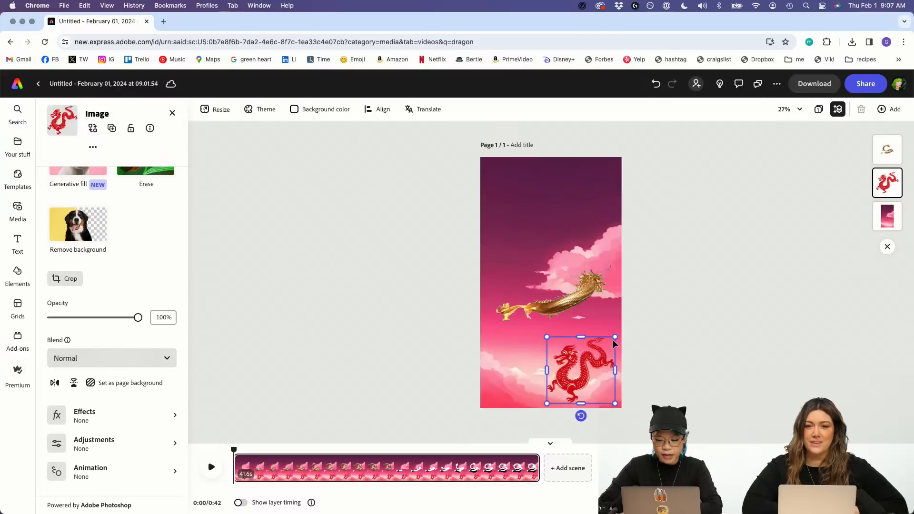
drag(614, 337, 585, 369)
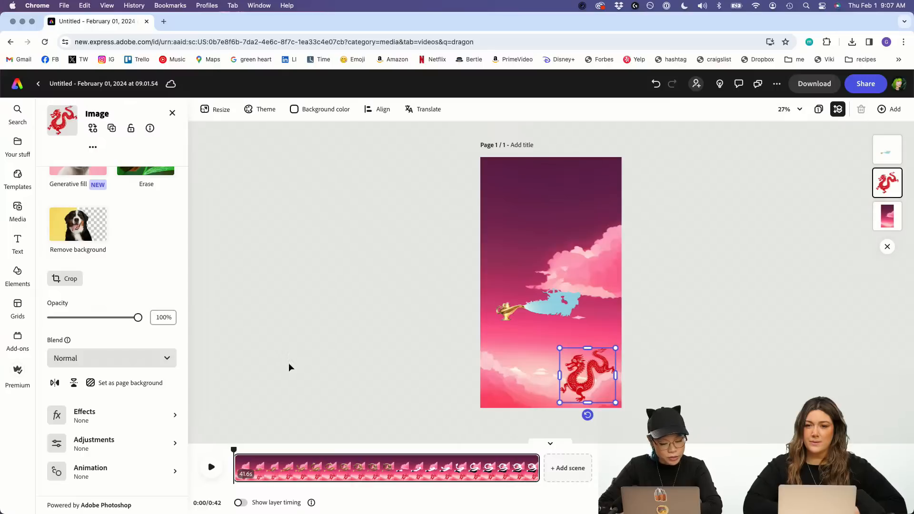
Step: Give the red dragon a Rise entrance animation, trying the downward direction before setting it back to upward
click(121, 476)
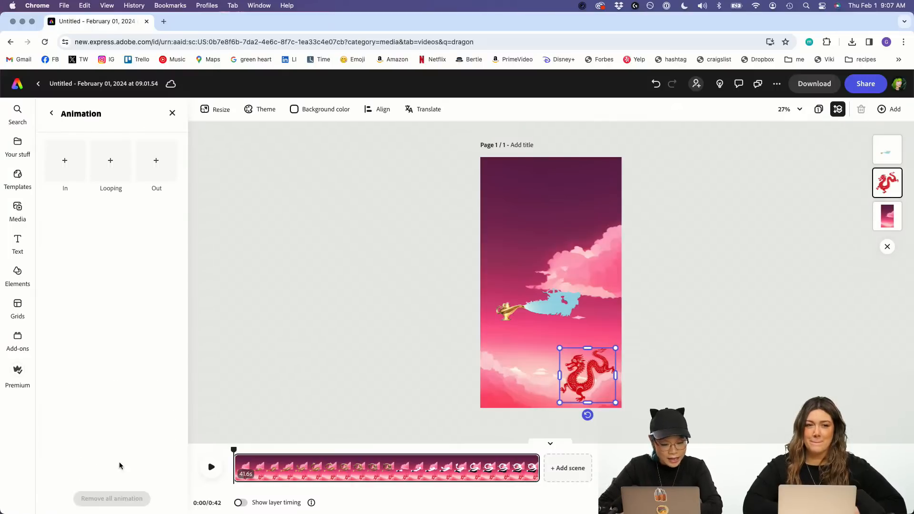
click(76, 167)
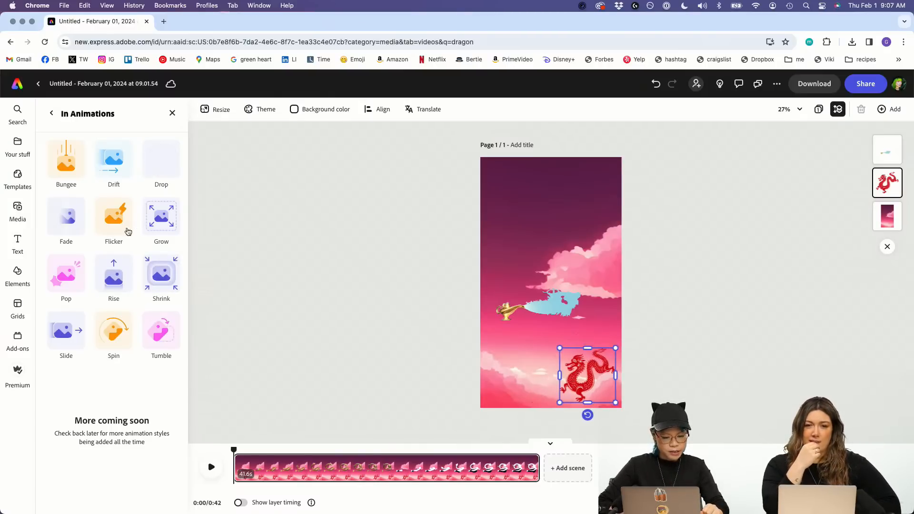
click(112, 276)
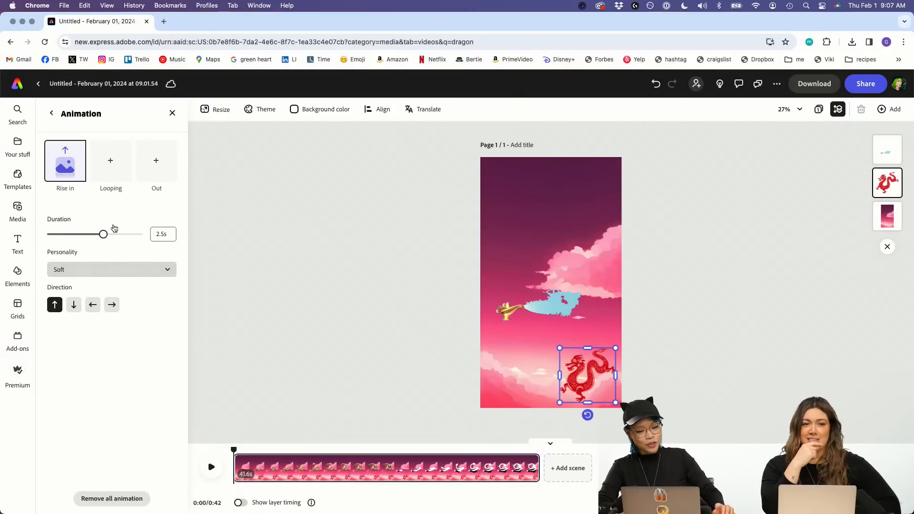
click(74, 308)
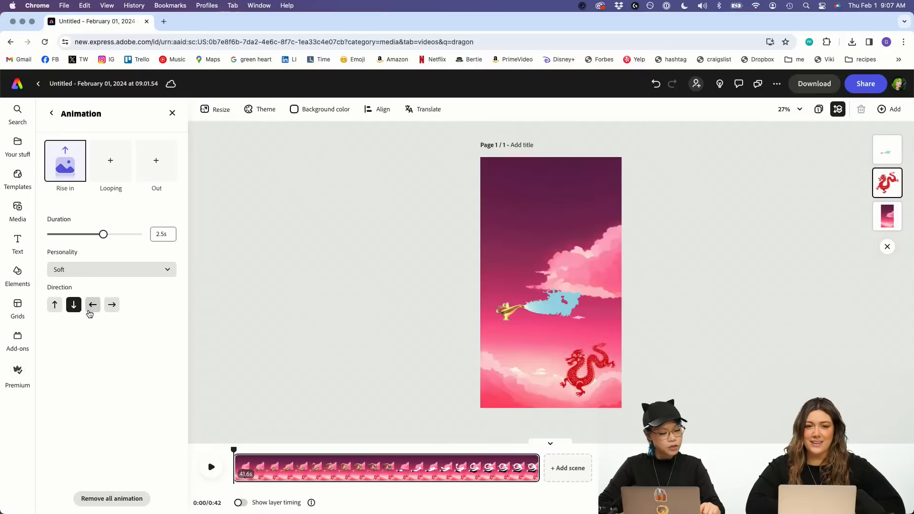
click(55, 305)
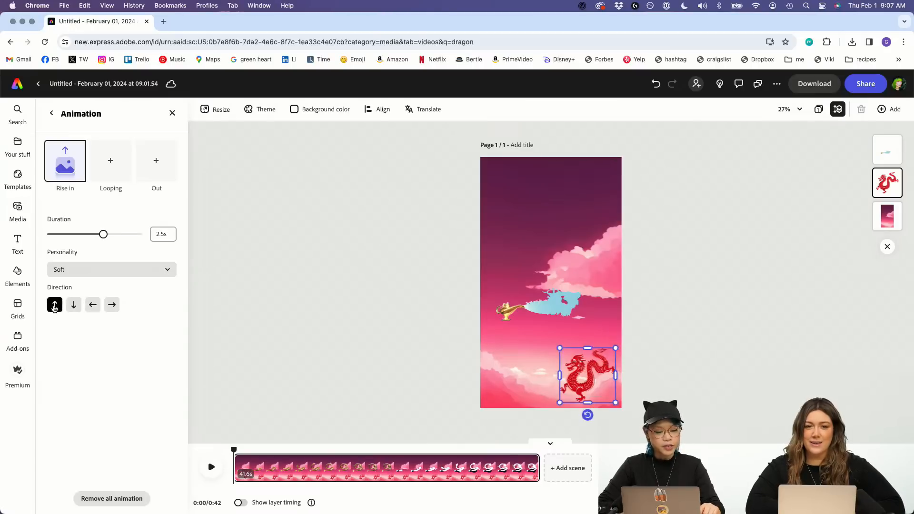
Step: Try the Smooth and Strong personalities for the red dragon's Rise animation and set it to Energetic
click(87, 275)
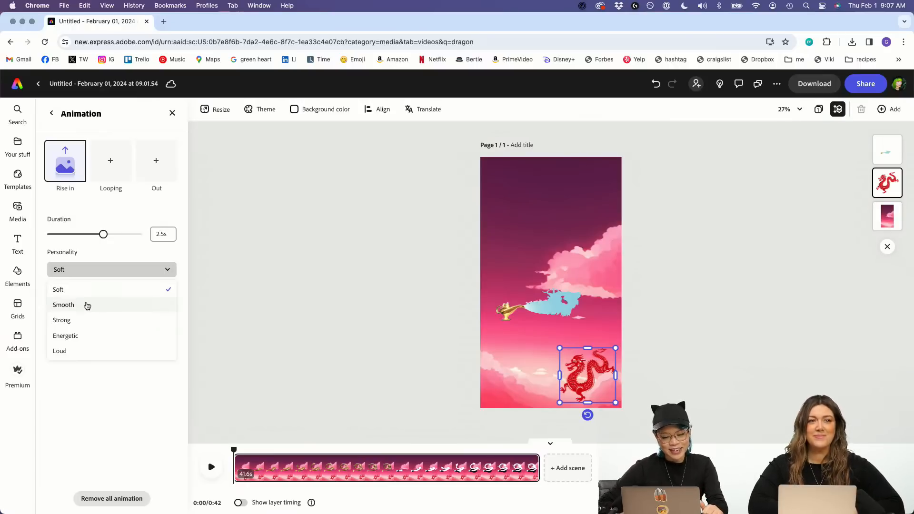
click(85, 305)
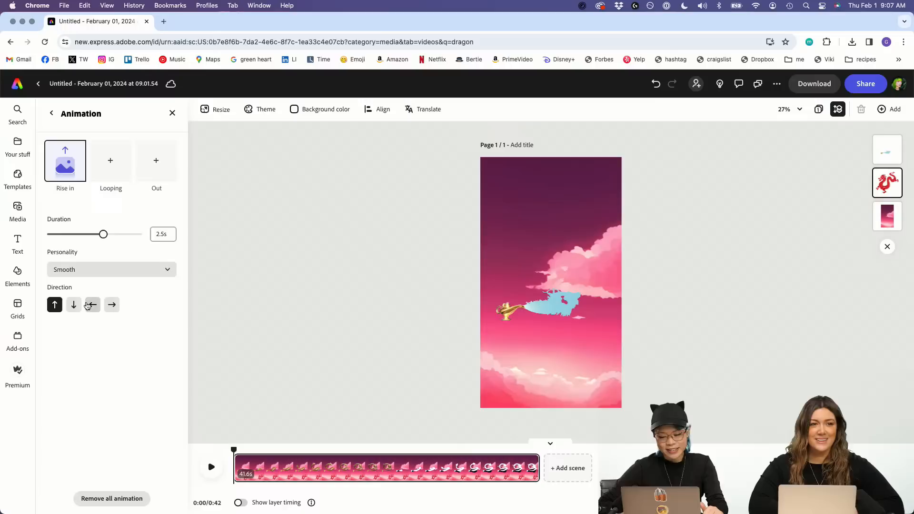
click(86, 275)
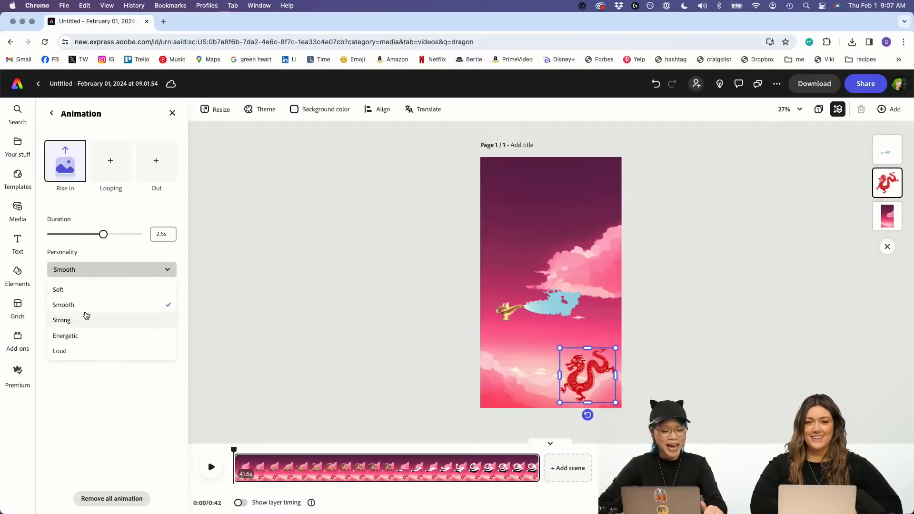
click(87, 319)
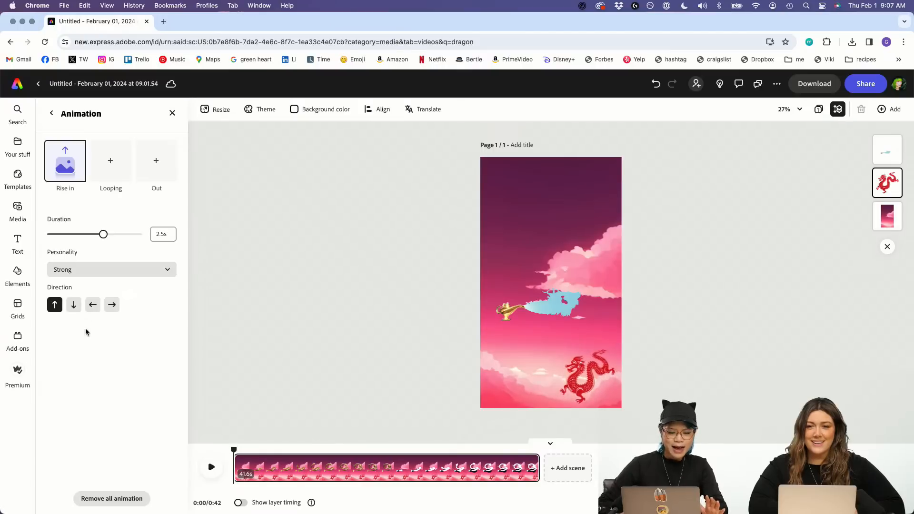
click(87, 270)
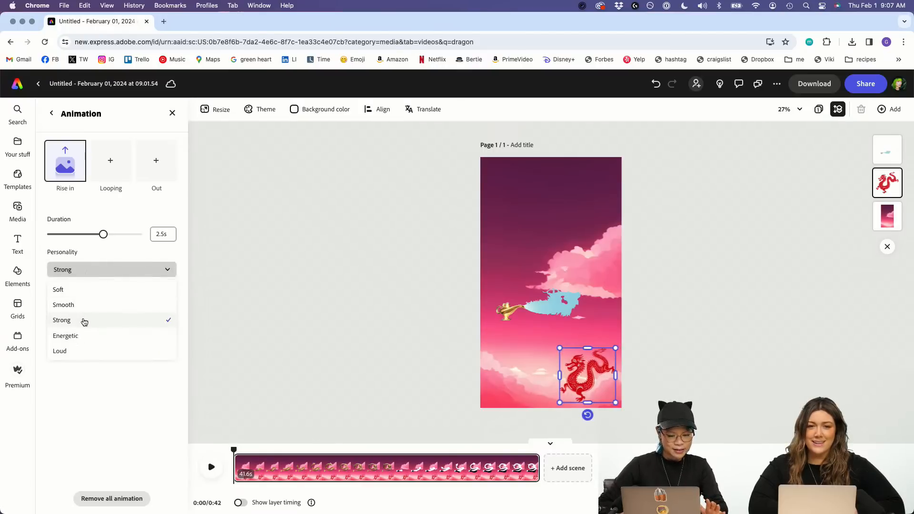
click(84, 336)
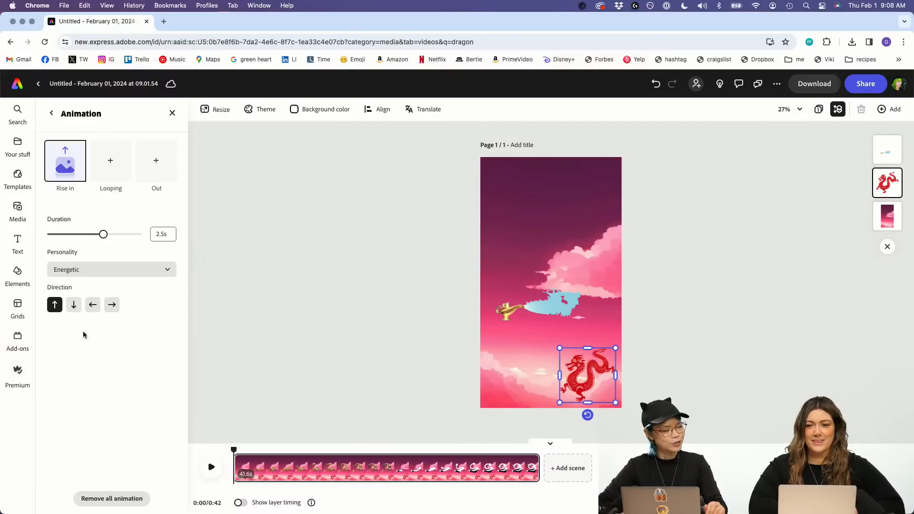
Step: Shorten the duration of the red dragon's Rise in animation to 0.8 s
click(117, 183)
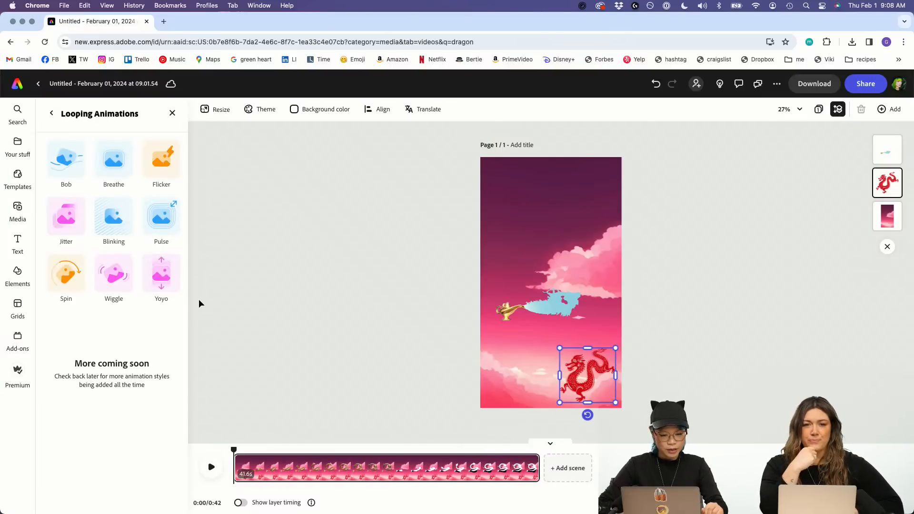
click(54, 116)
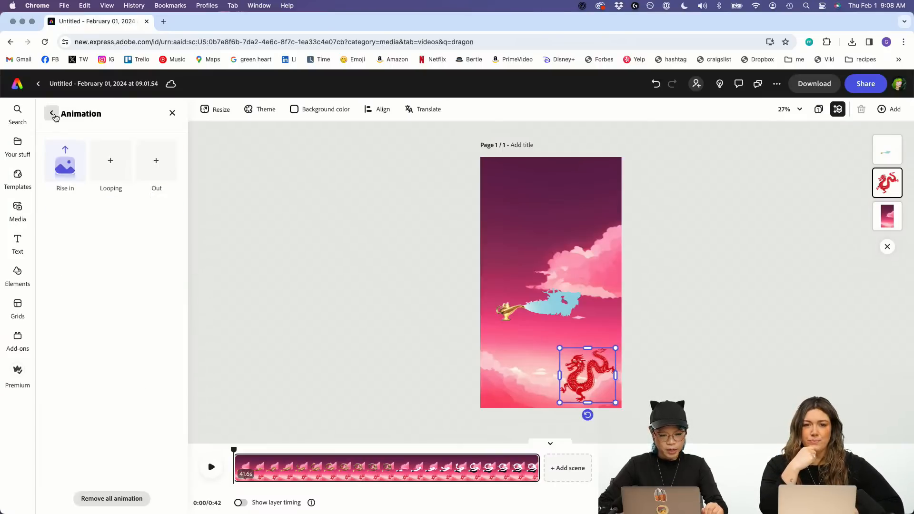
click(63, 160)
drag(101, 234, 73, 235)
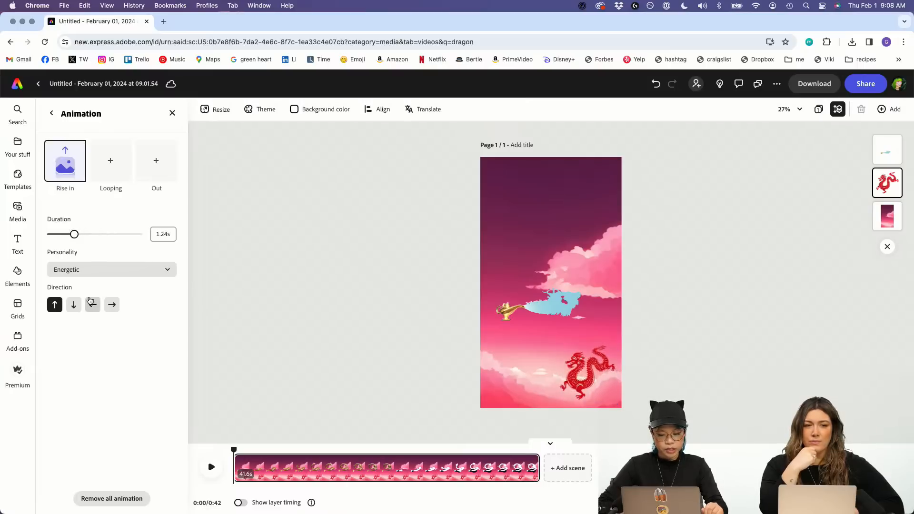
drag(63, 238, 62, 237)
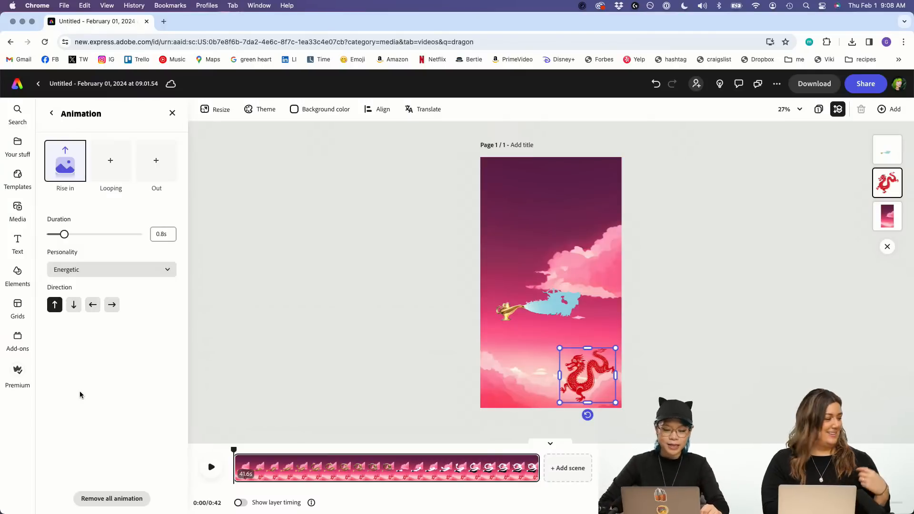
Step: Preview the Pulse loop on the red dragon, apply the Blinking looping animation and set its intensity to 82
click(106, 171)
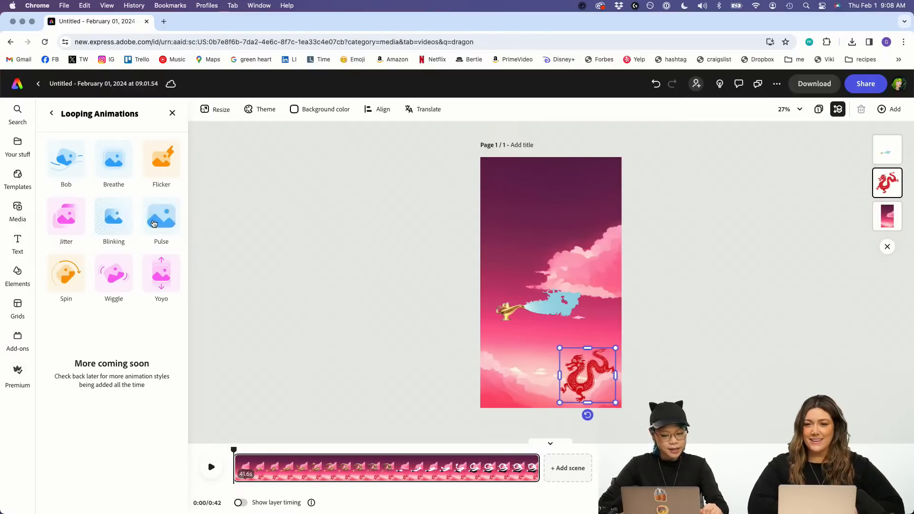
click(153, 224)
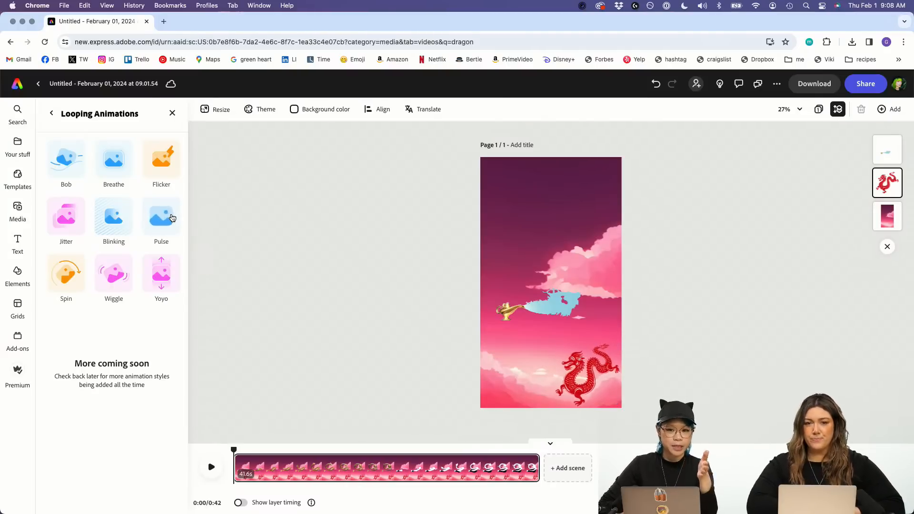
click(127, 221)
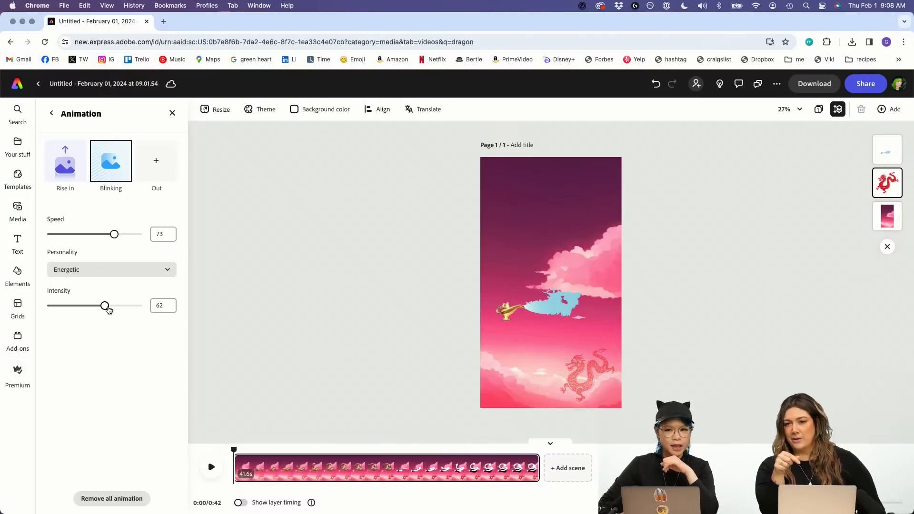
drag(109, 311, 125, 305)
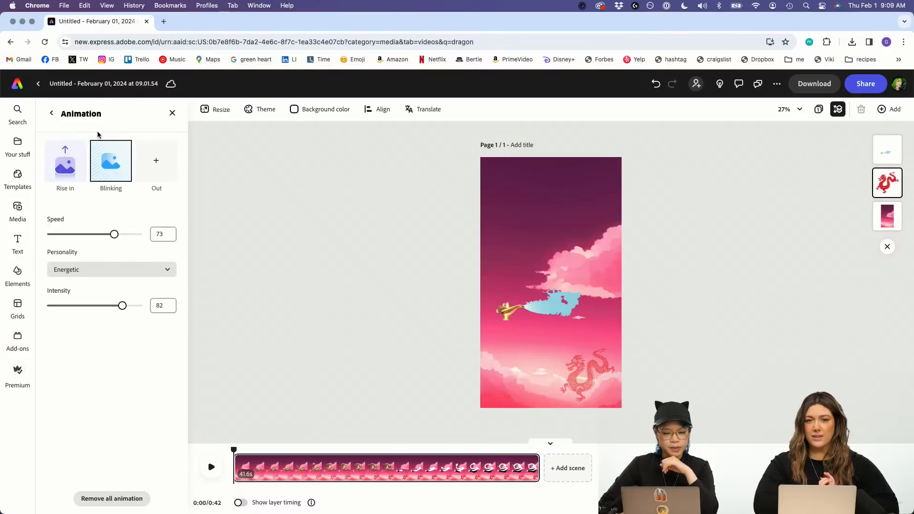
Step: Rename the document as Lunar New Year 2024
click(81, 84)
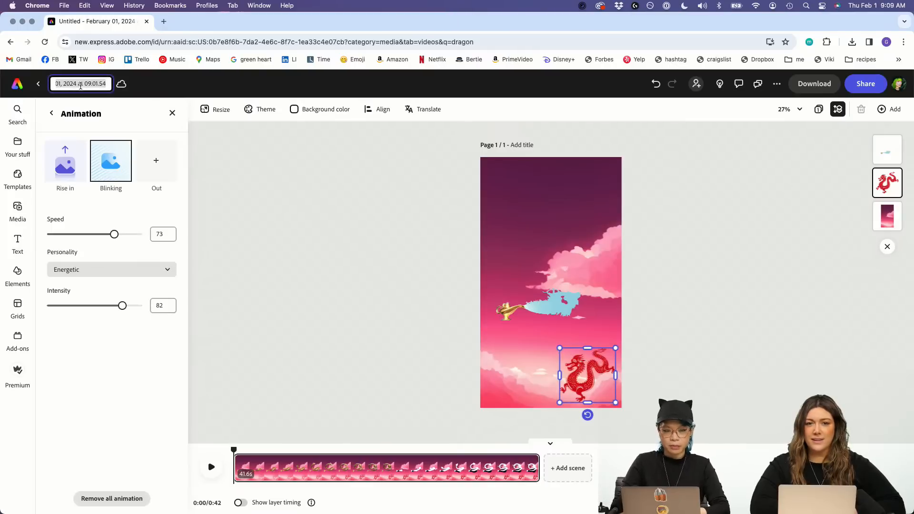
text(Lunar Ne)
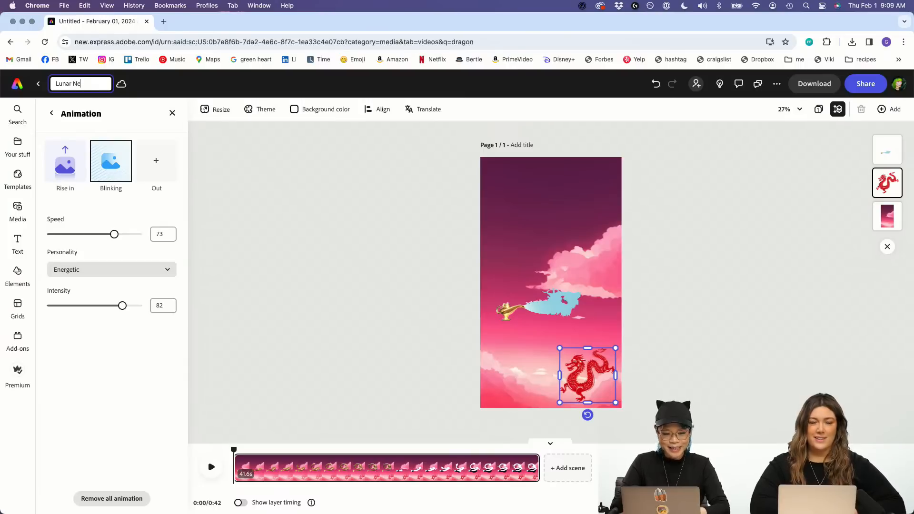
text(w Year 2024)
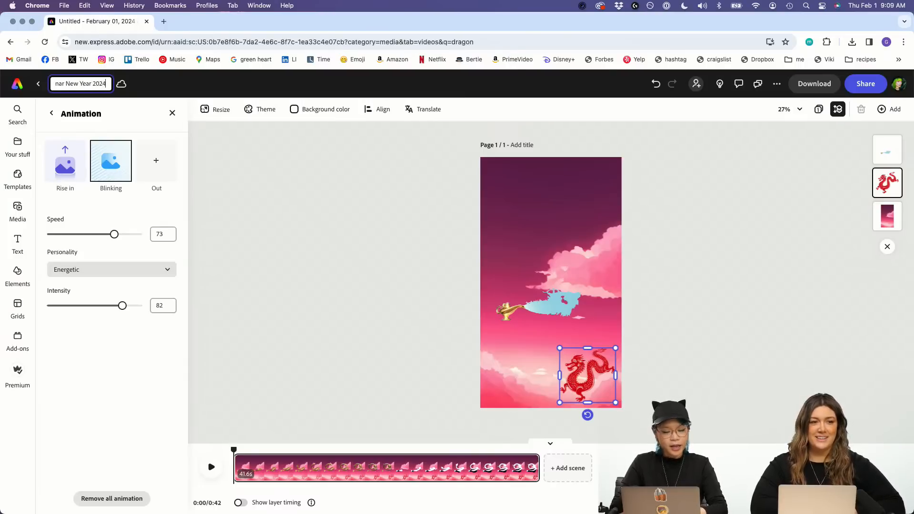
click(129, 109)
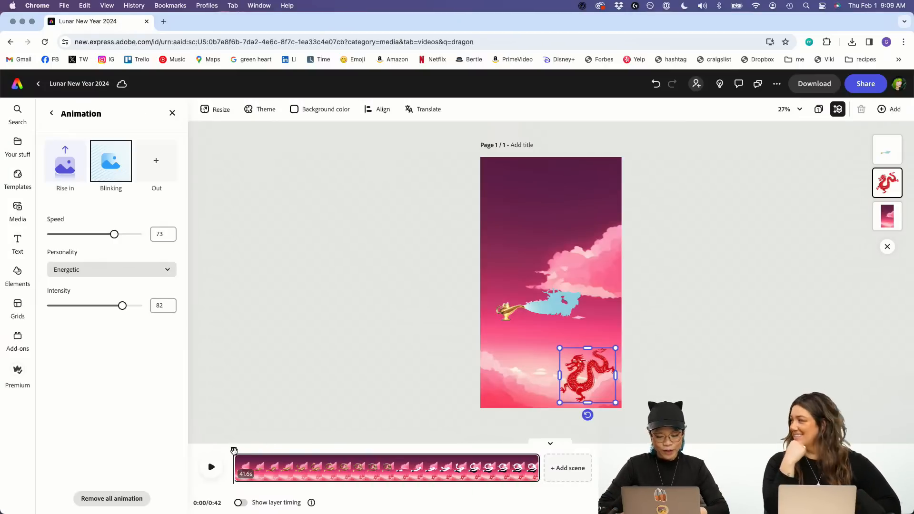
Step: Play the scene to preview the animated red dragon with the golden dragon video, and leave the animation settings
click(212, 467)
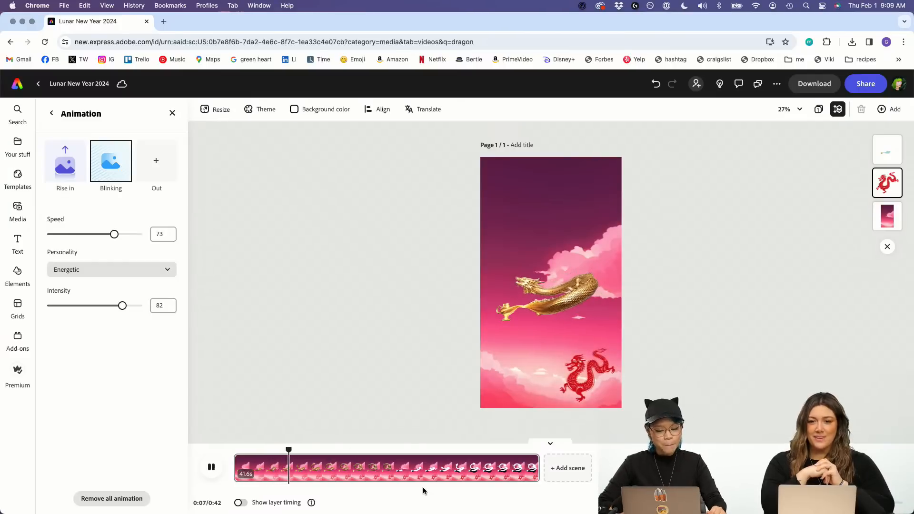
click(52, 114)
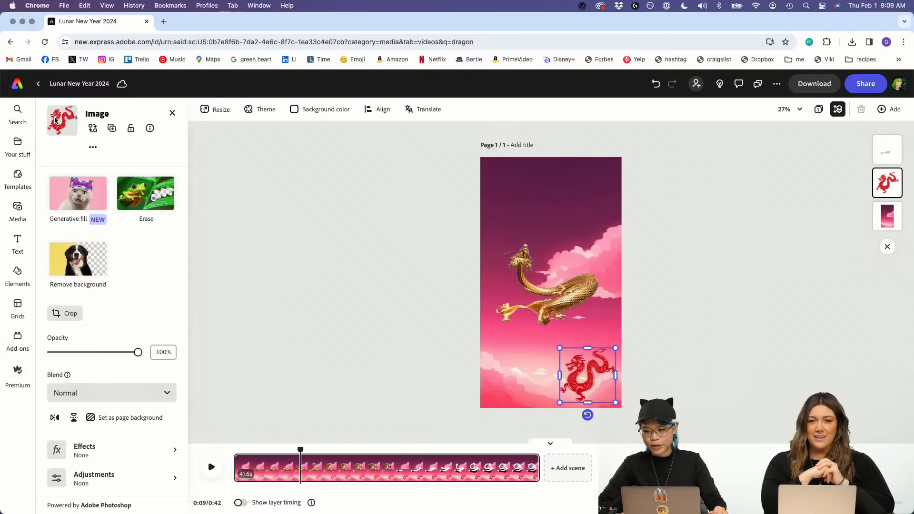
Step: Preview entrance animations such as Grow on the pink sky background without applying one
click(518, 192)
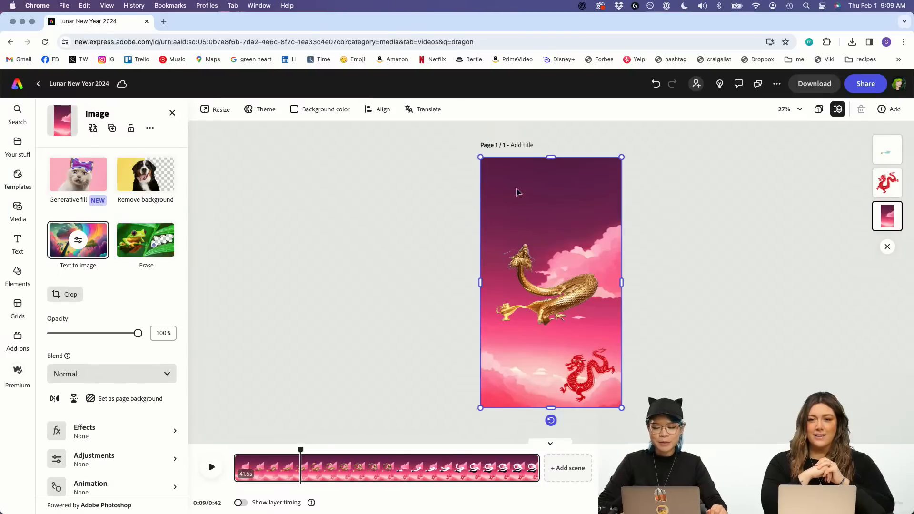
scroll(181, 305, down, 1)
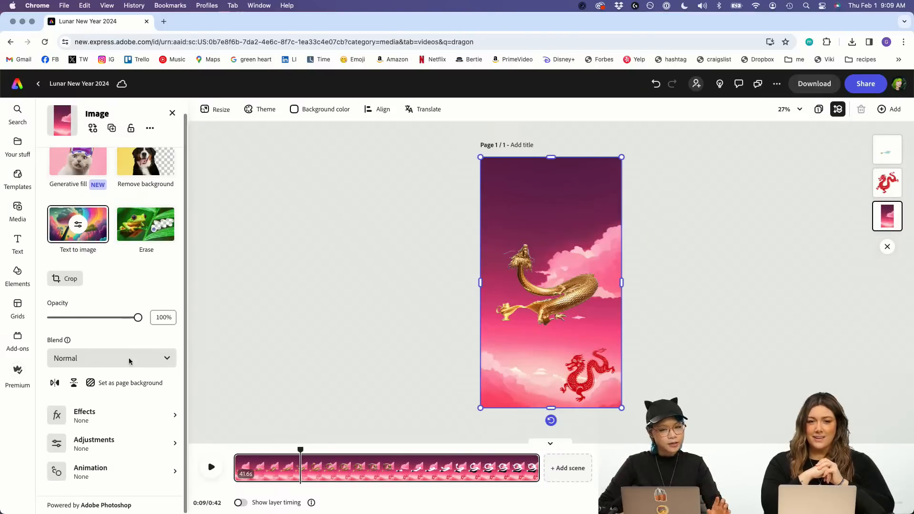
click(123, 470)
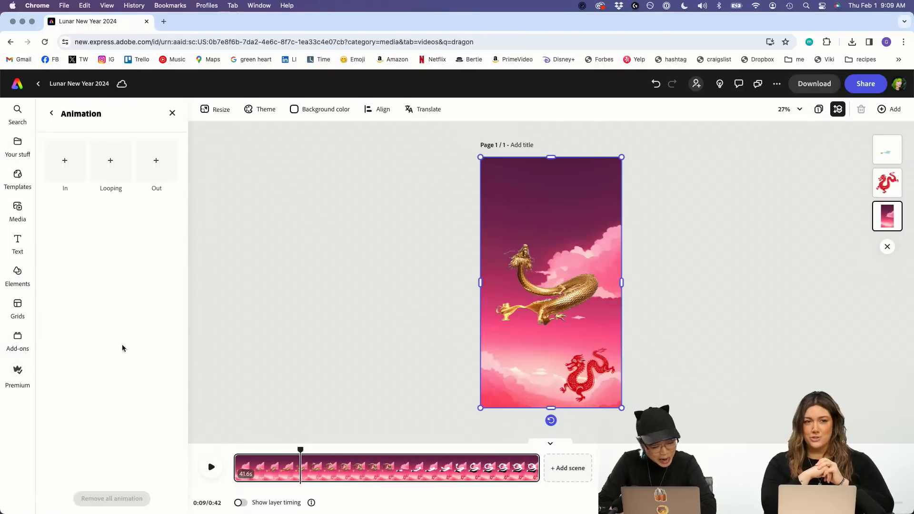
click(62, 169)
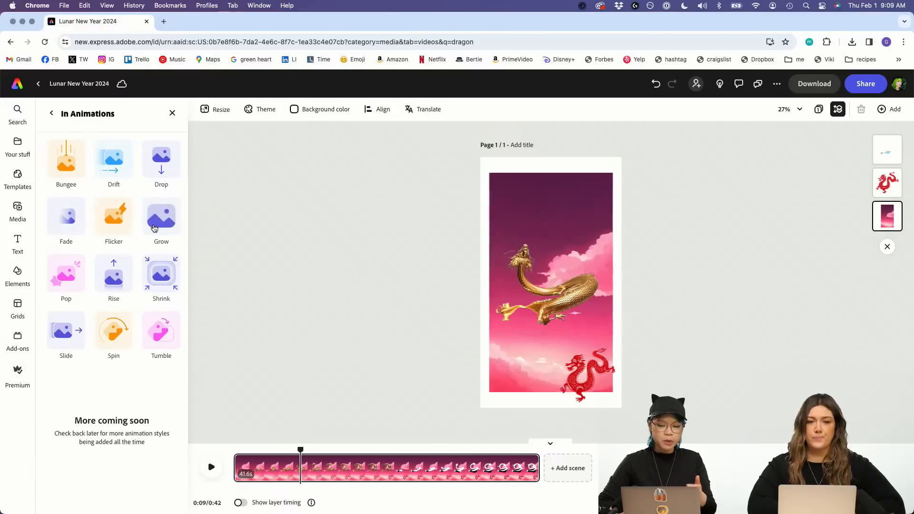
click(51, 113)
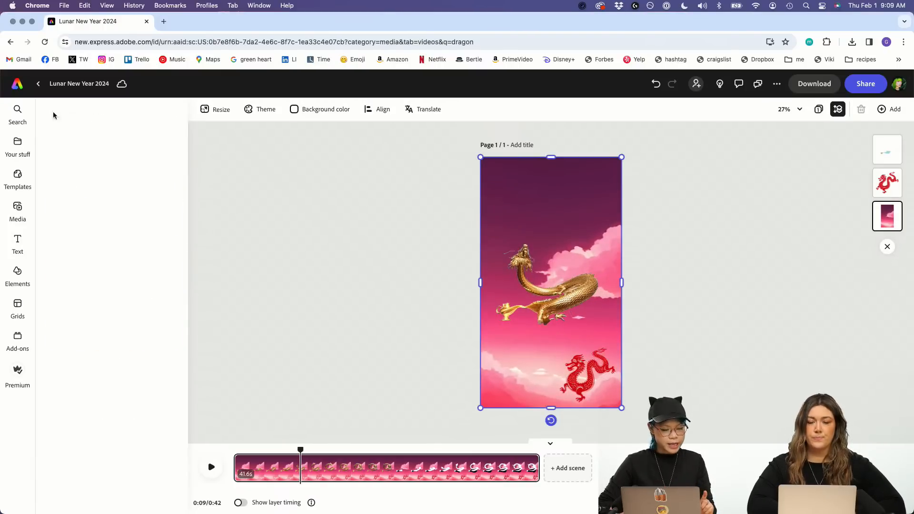
Step: Apply the Pulse looping animation to the pink sky background and set its speed to 16
click(102, 153)
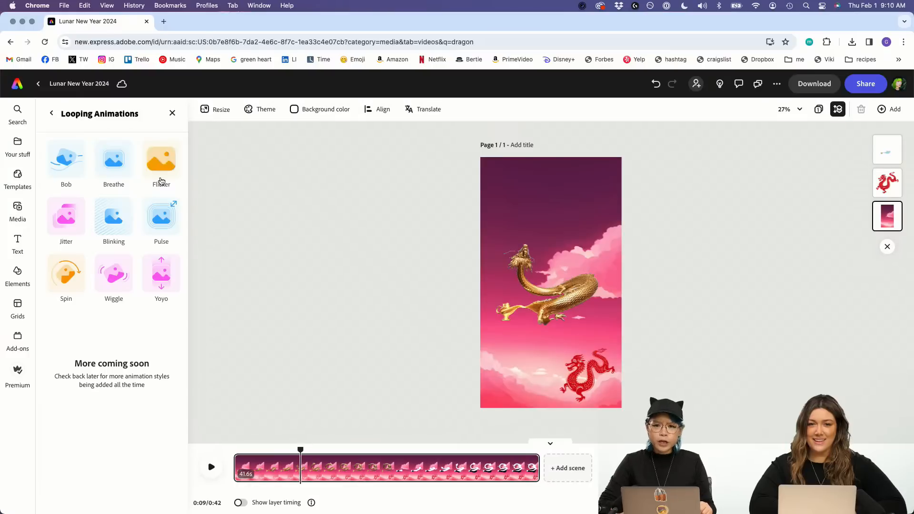
click(162, 204)
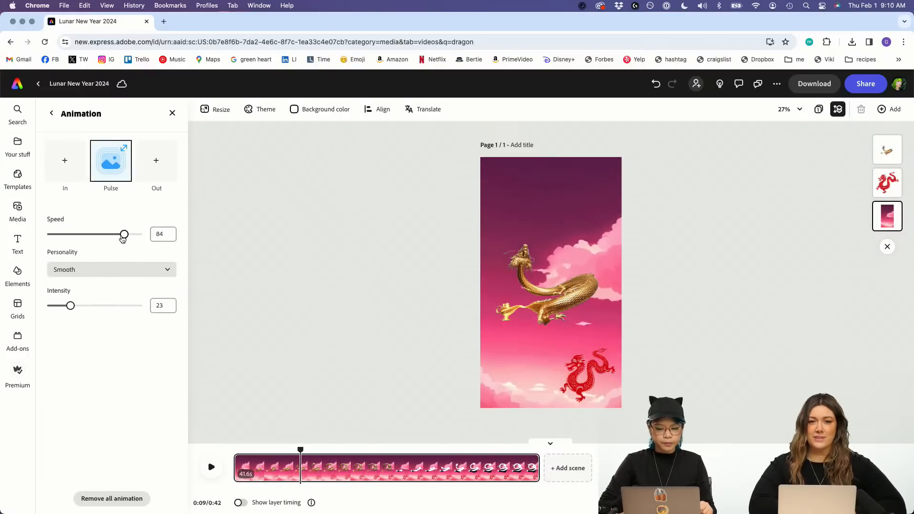
drag(122, 238, 70, 239)
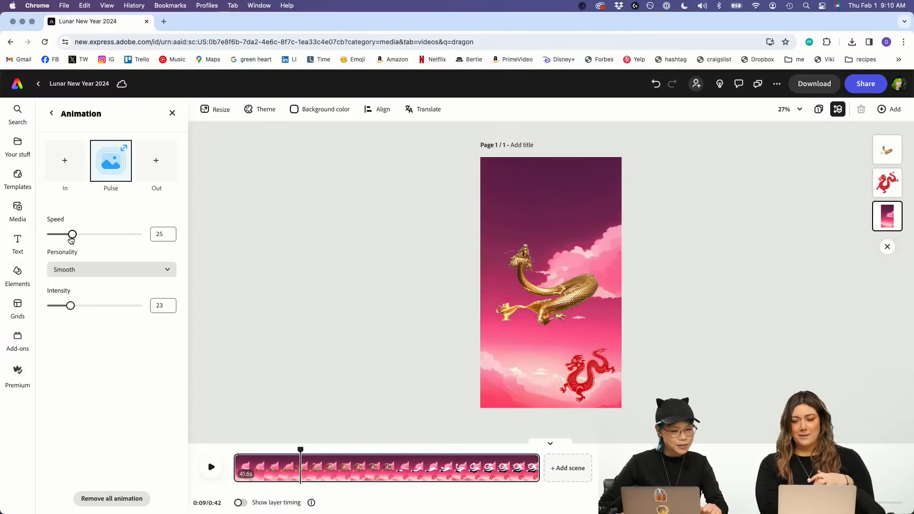
drag(71, 240, 63, 238)
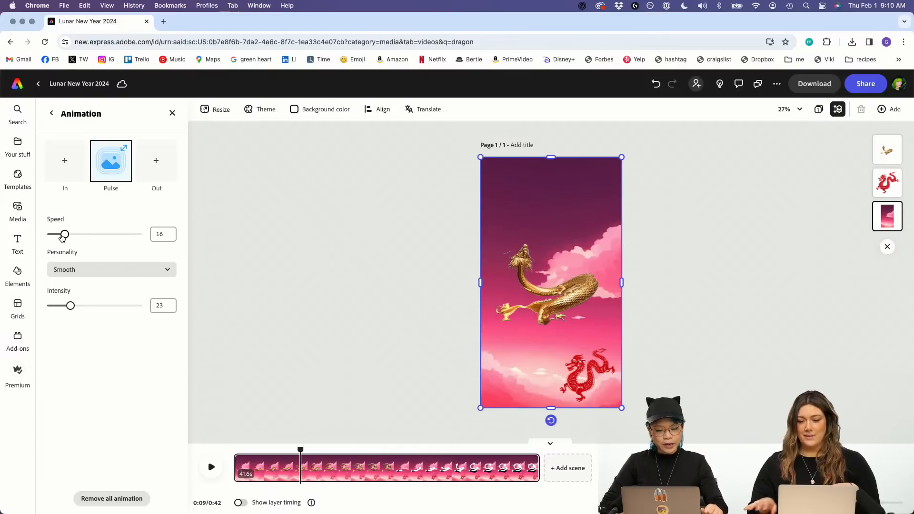
click(50, 118)
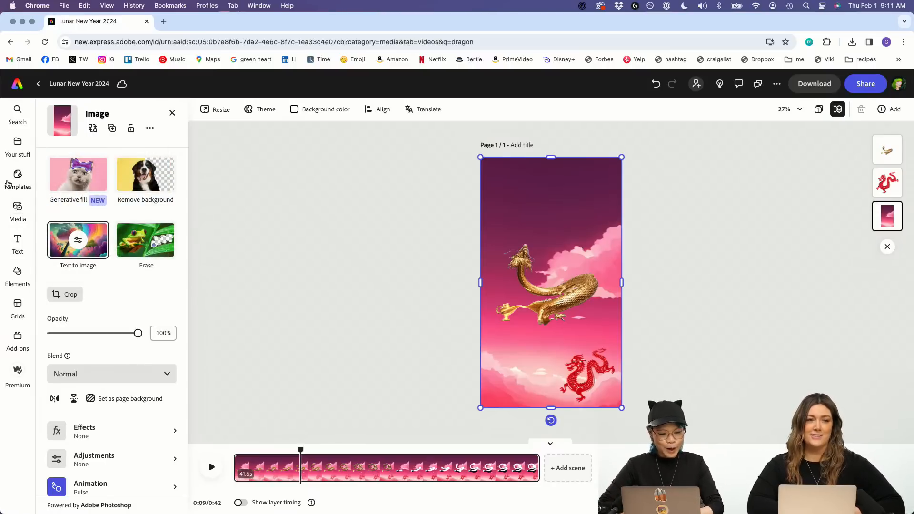
Step: Search the stock videos for cosmos and add the 10-second purple, red and blue starburst clip to the page
click(18, 217)
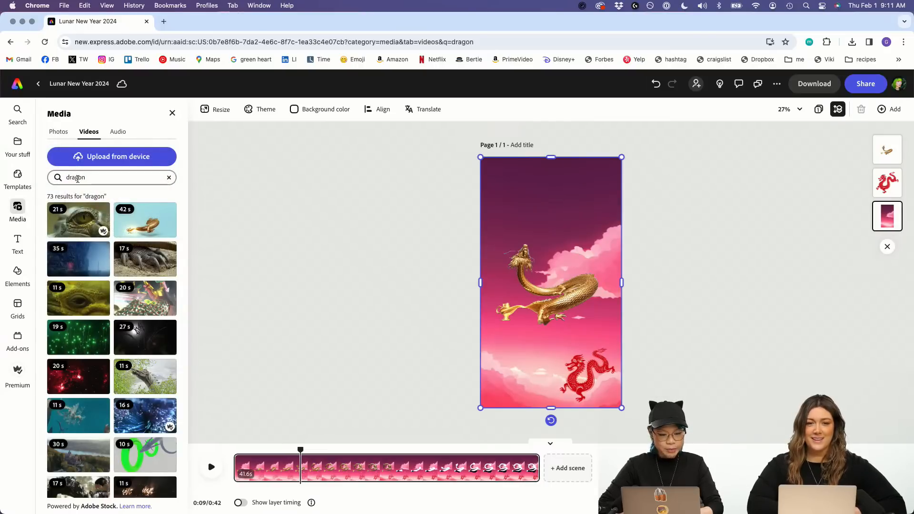
double_click(77, 178)
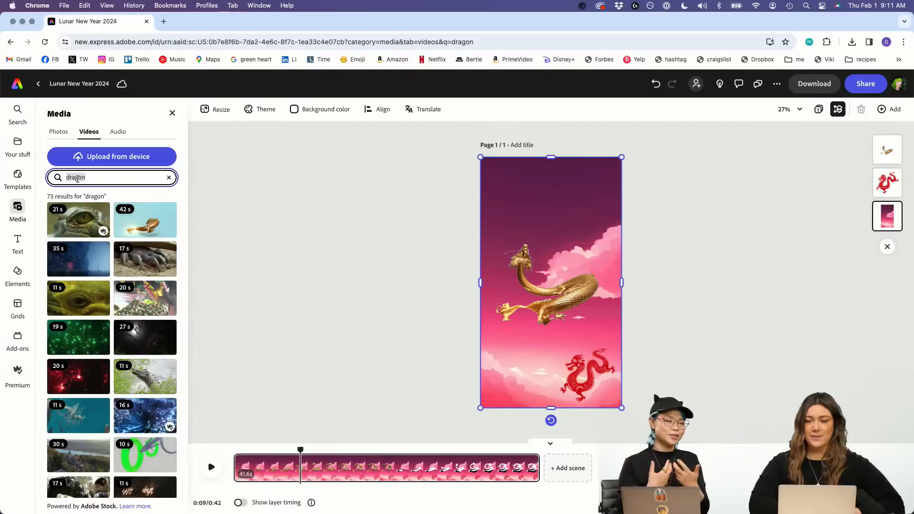
text(cosmos)
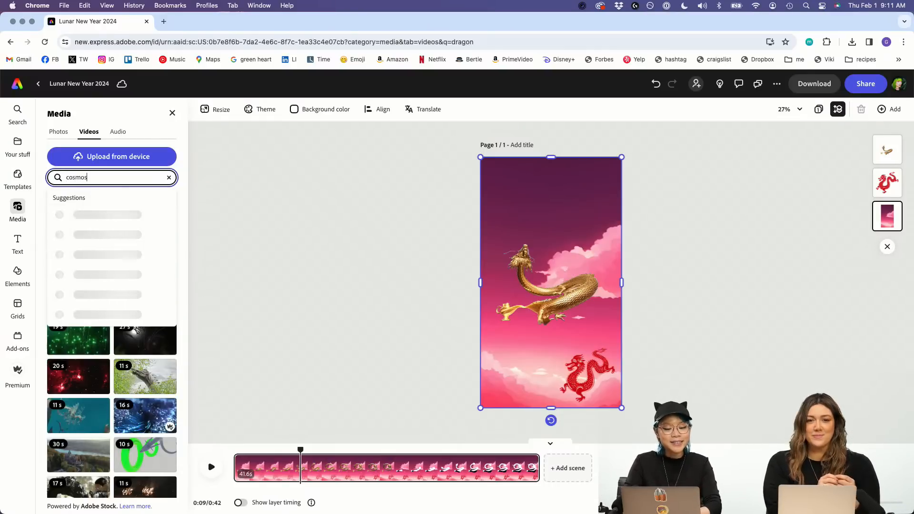
key(Return)
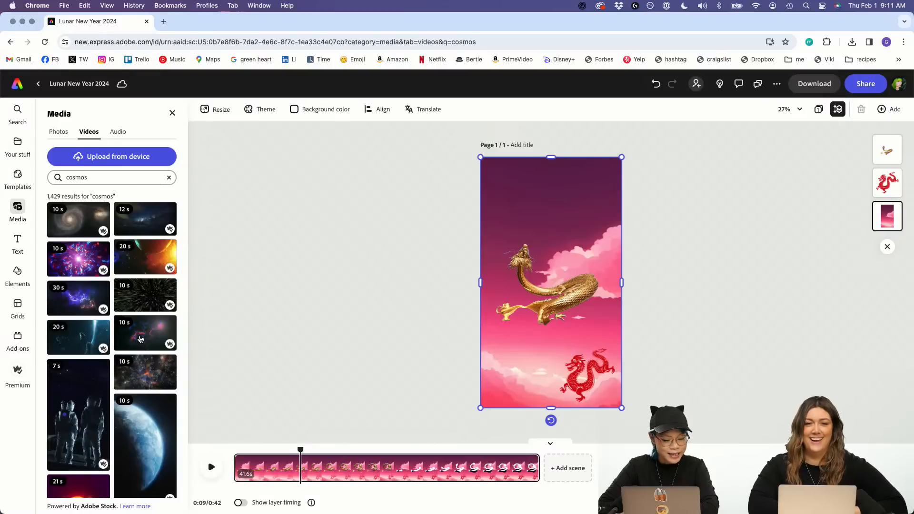
scroll(86, 415, down, 2)
scroll(86, 410, up, 2)
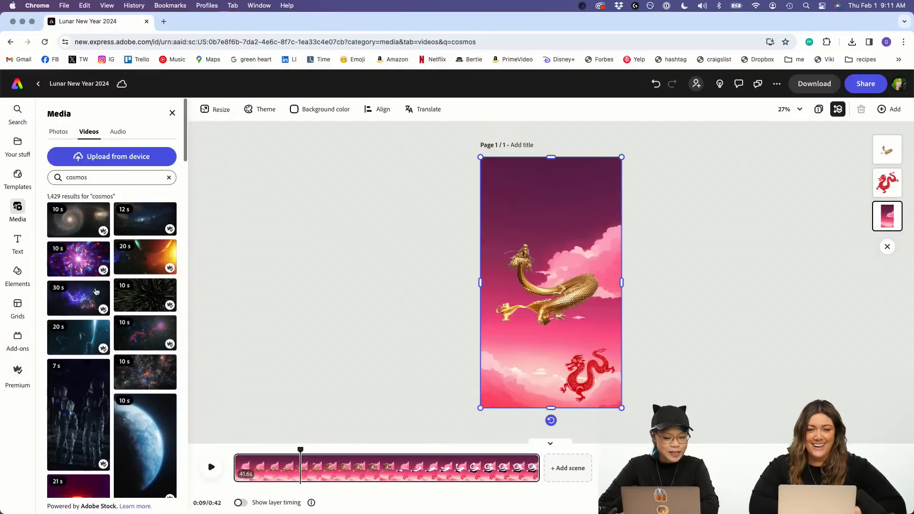
click(92, 252)
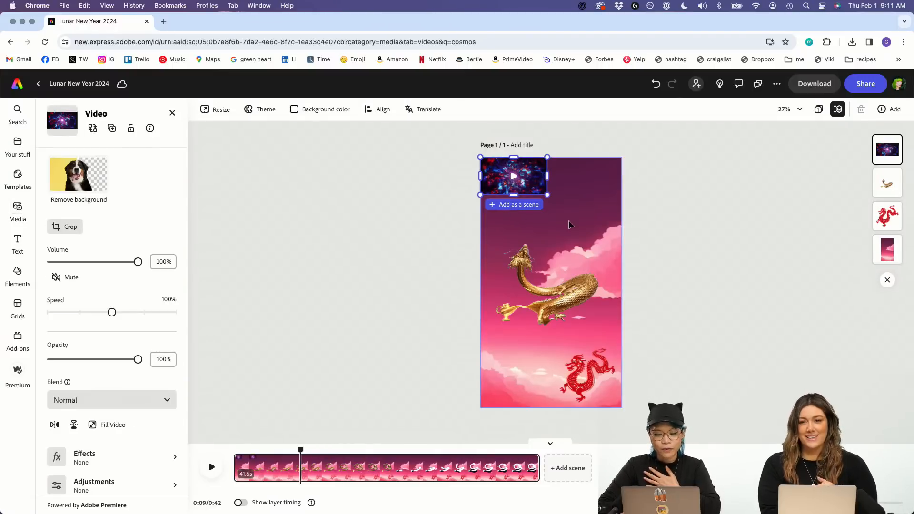
Step: Enlarge and reposition the starburst video until it covers the whole story page with its bright core centred
drag(685, 299, 711, 314)
drag(684, 273, 637, 321)
drag(680, 210, 800, 124)
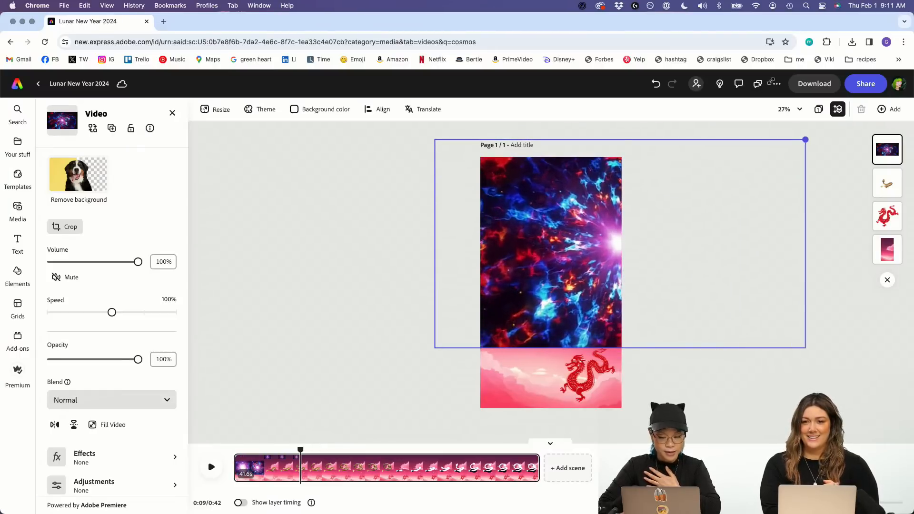
drag(706, 177, 635, 210)
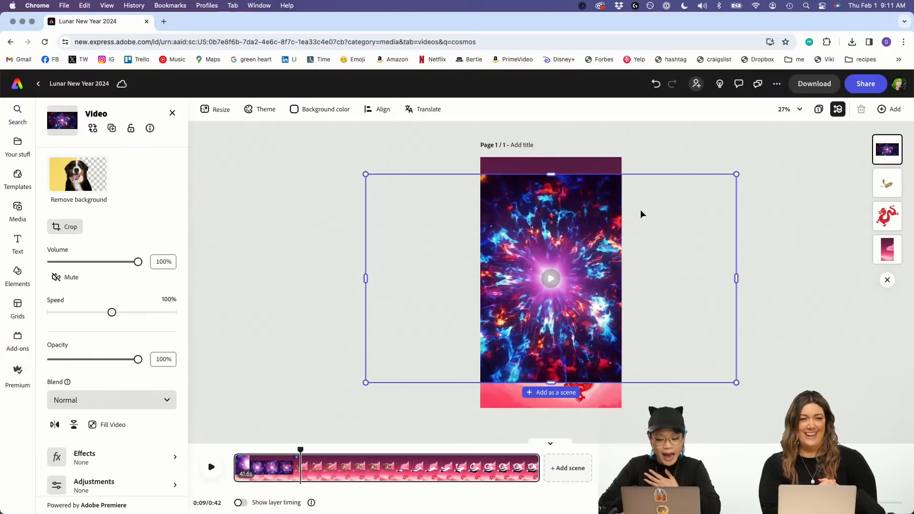
drag(737, 381, 802, 408)
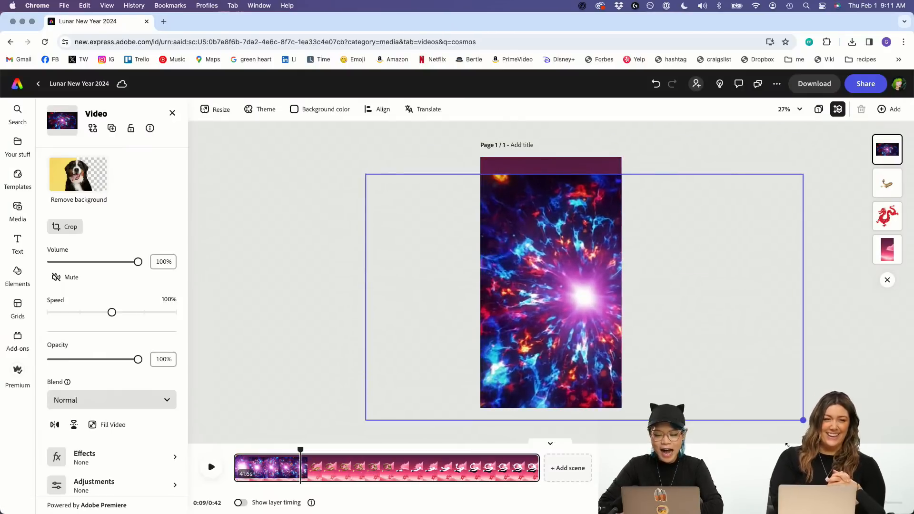
drag(729, 316, 696, 296)
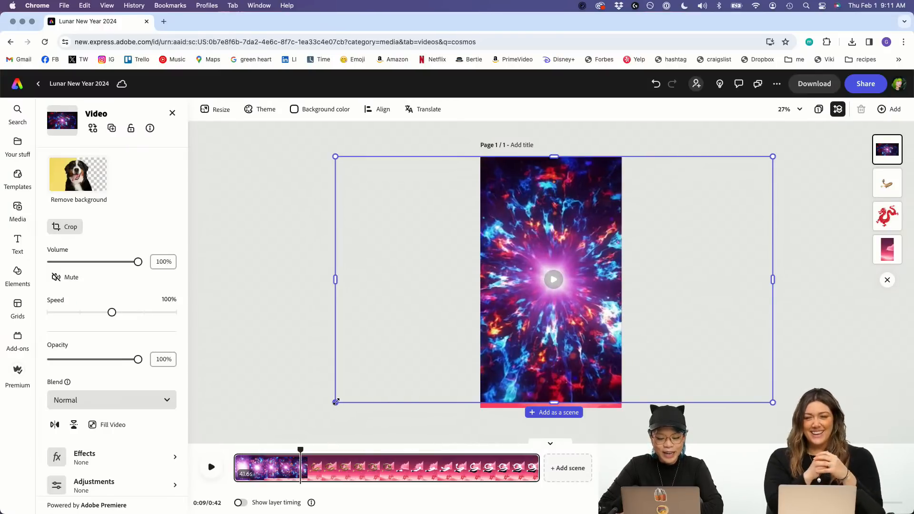
drag(336, 403, 327, 408)
click(292, 381)
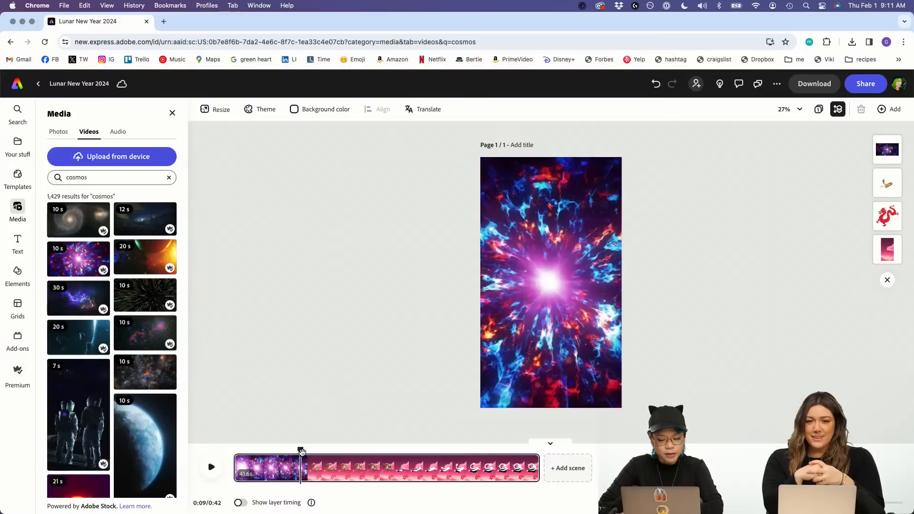
Step: Set the starburst video's opacity to 42% and move its layer beneath both dragons, directly above the pink sky
drag(301, 452, 283, 452)
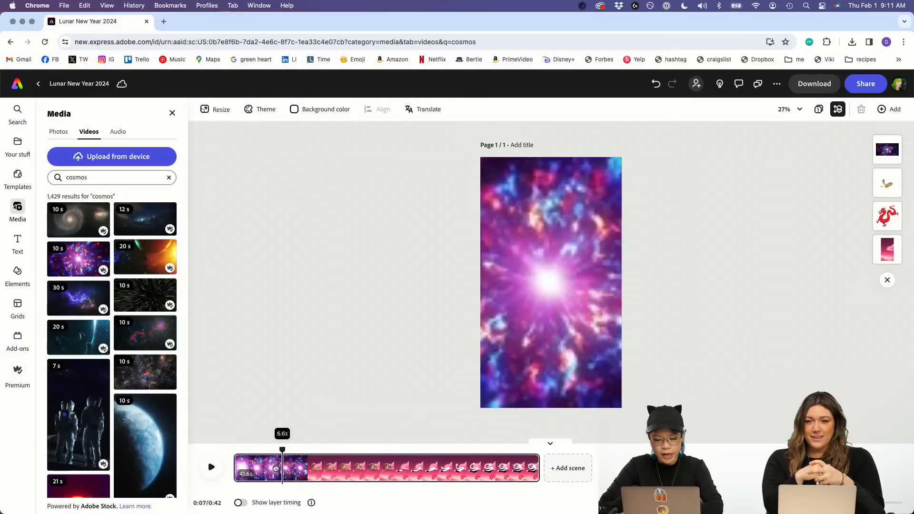
click(275, 469)
click(523, 349)
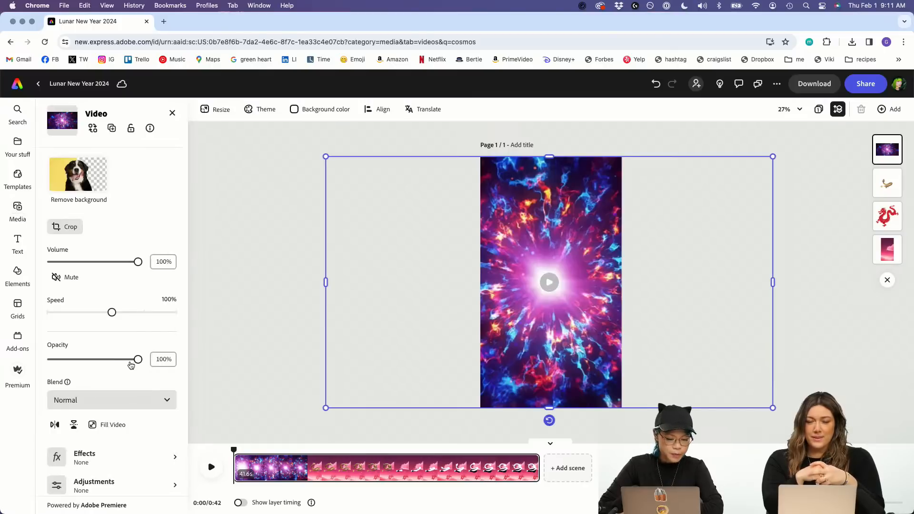
drag(138, 361, 87, 360)
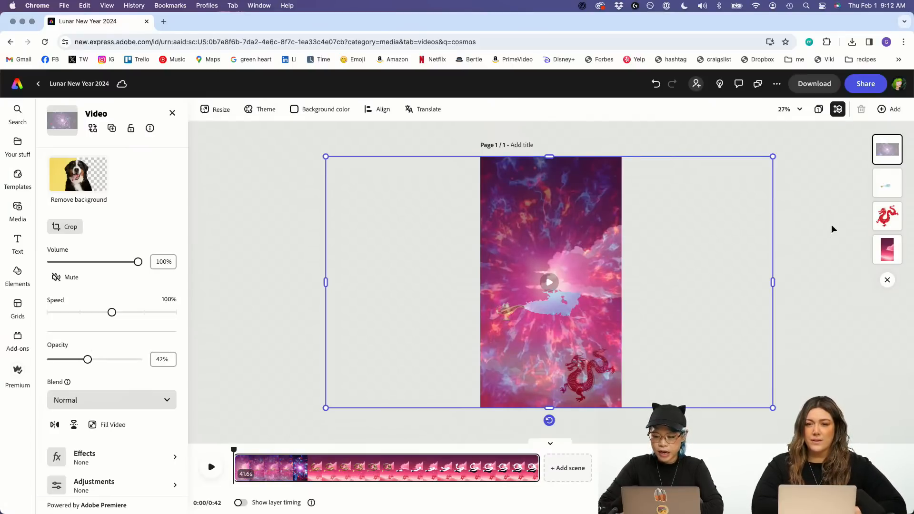
drag(878, 157, 879, 212)
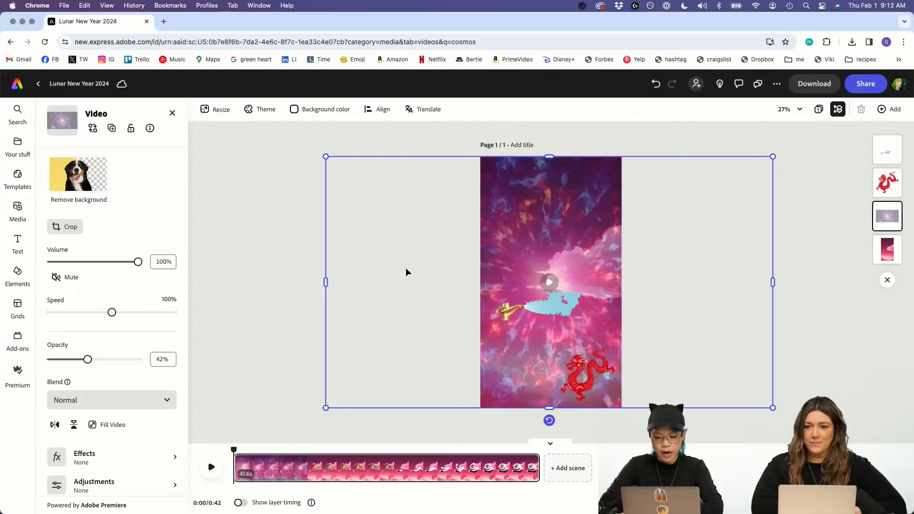
Step: Play the scene to preview the starburst overlay, and scrub the playhead to the 10-second mark where that clip ends
click(210, 467)
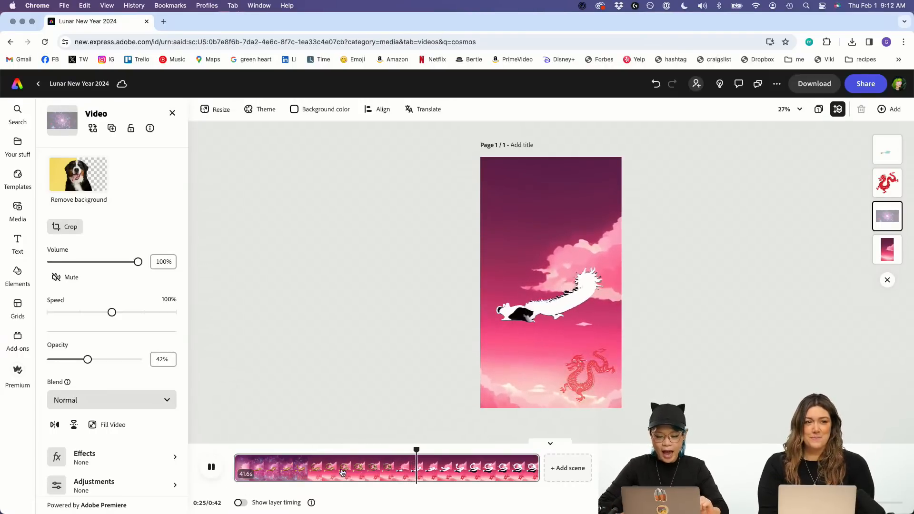
click(290, 465)
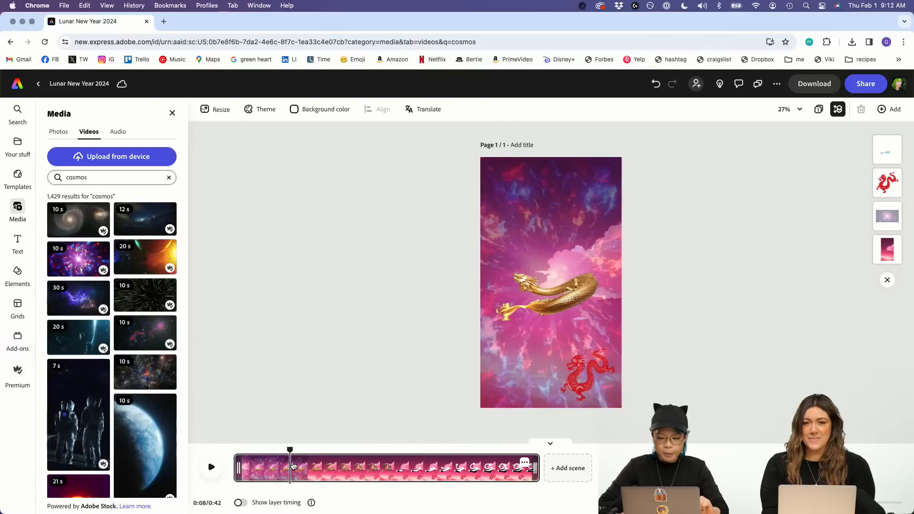
click(257, 468)
drag(259, 451, 307, 450)
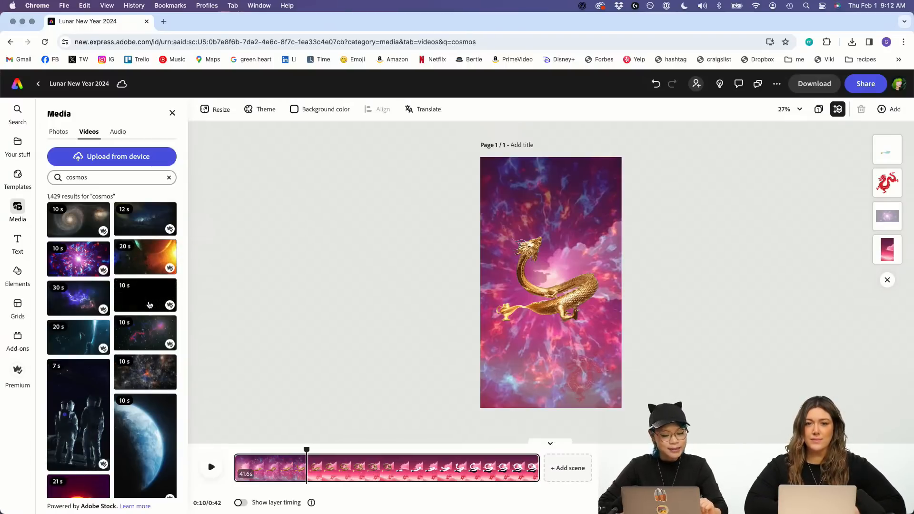
Step: Add the 10-second dark galaxy video with orange nebula from the cosmos results and enlarge it to cover the whole page
scroll(146, 321, down, 2)
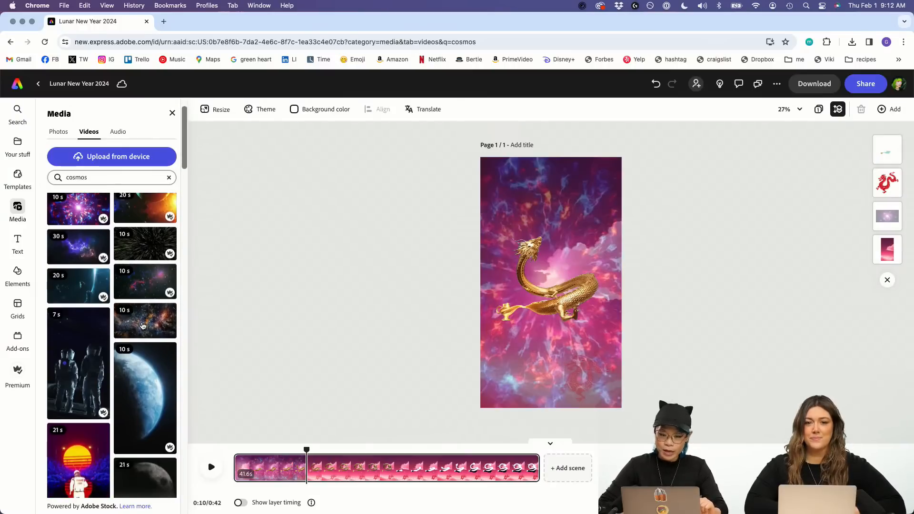
click(142, 325)
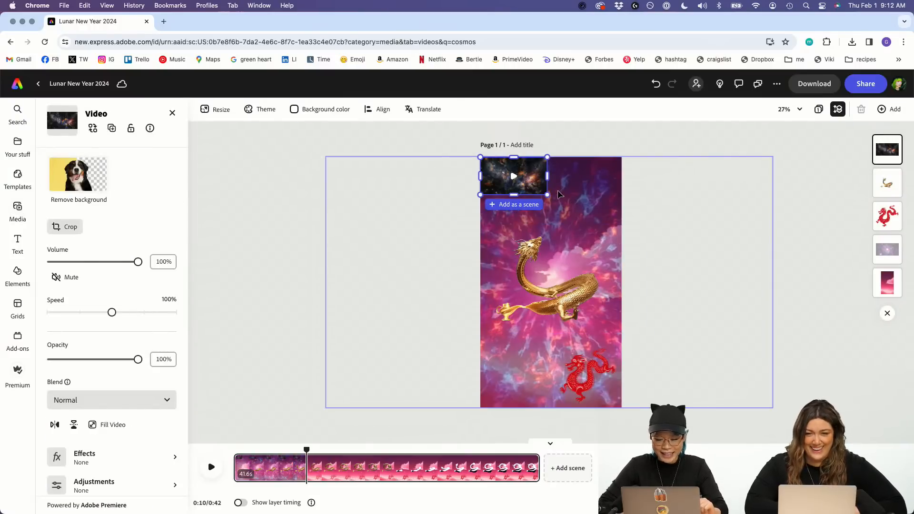
drag(549, 194, 836, 357)
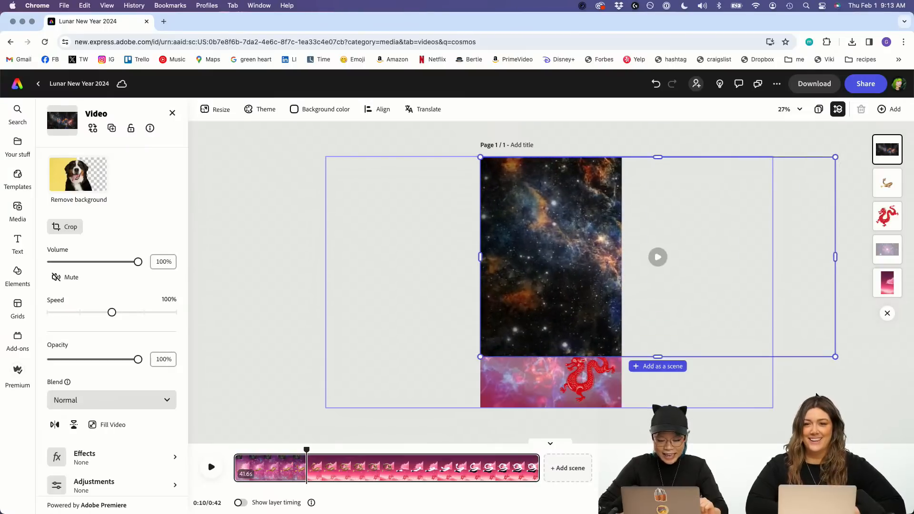
drag(724, 324, 646, 319)
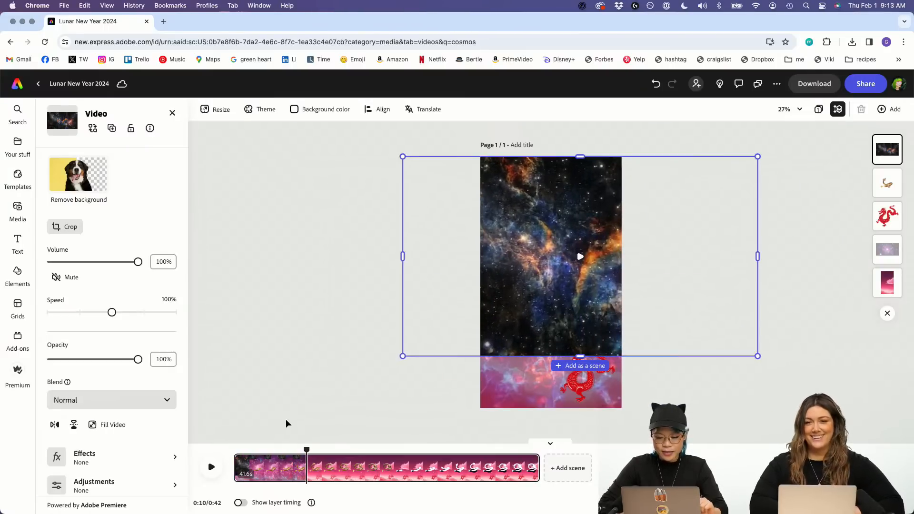
drag(403, 355, 313, 430)
drag(421, 349, 448, 343)
click(273, 470)
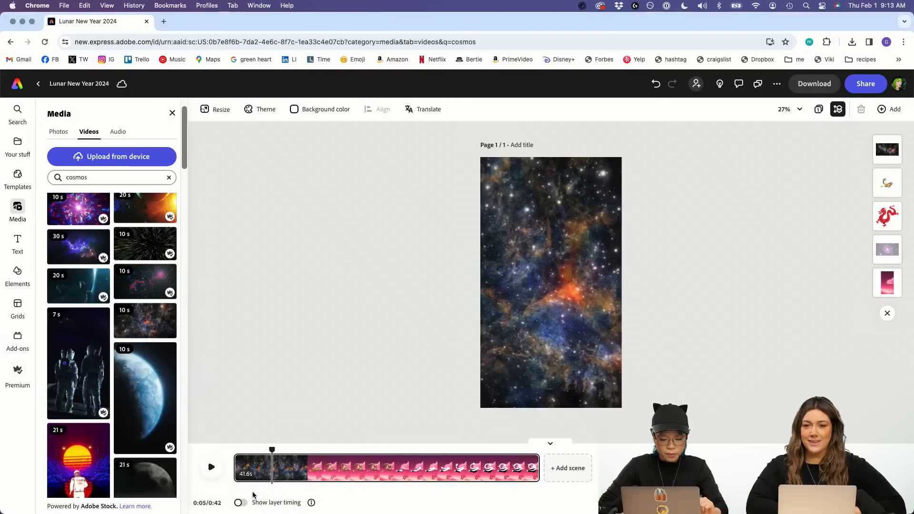
Step: Move the galaxy video layer directly above the pink sky and shift its layer timing to start where the starburst clip ends
click(241, 504)
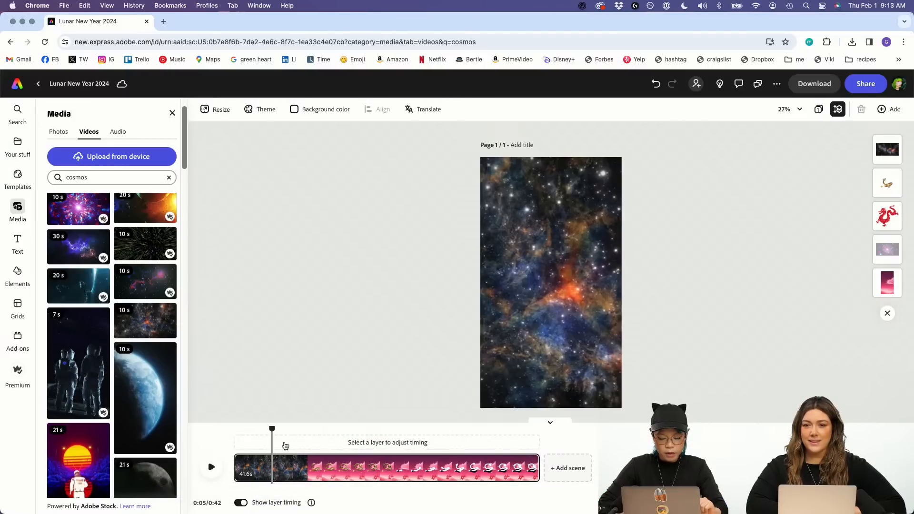
click(252, 466)
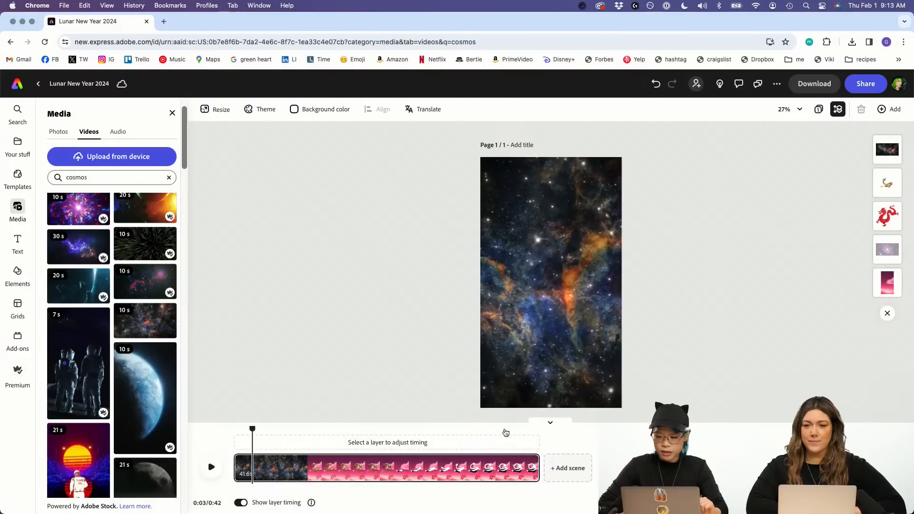
drag(887, 149, 881, 254)
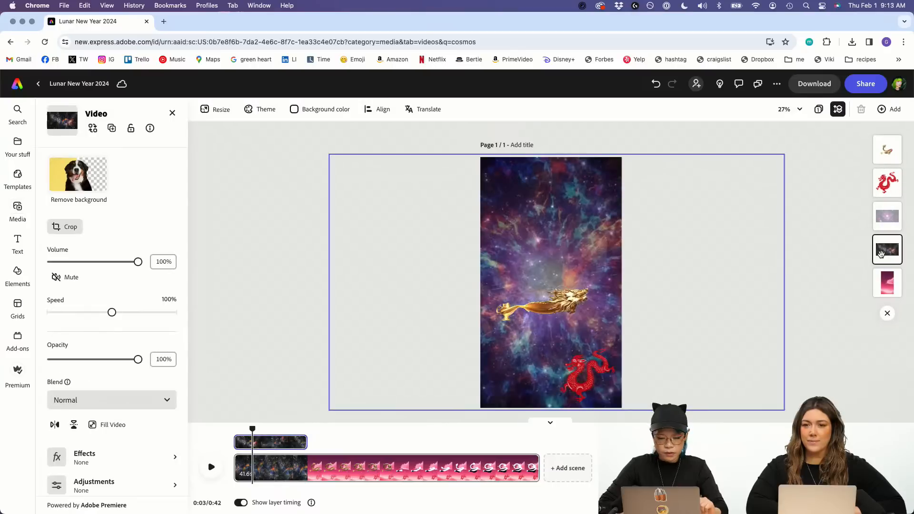
drag(288, 442, 345, 444)
Step: Try to lengthen the galaxy video clip by extending its end past the 20-second mark on the timeline
click(379, 444)
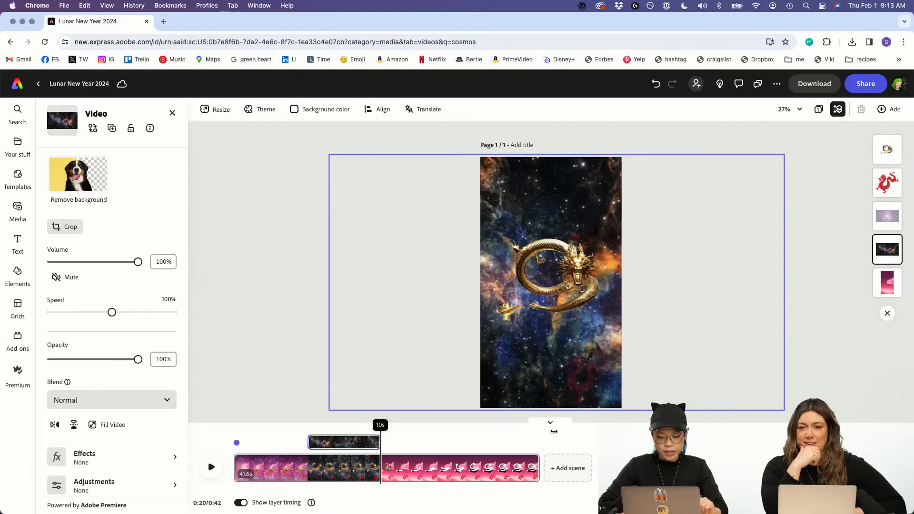
click(371, 444)
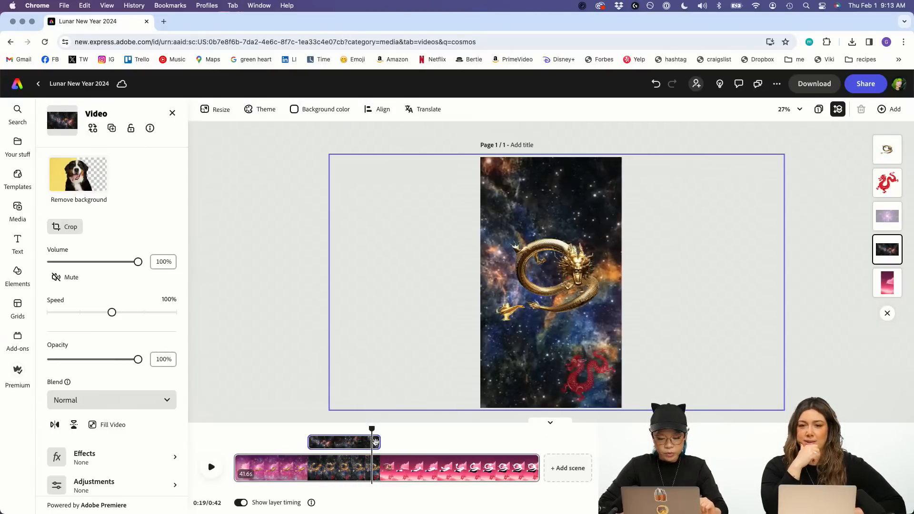
drag(379, 443, 470, 441)
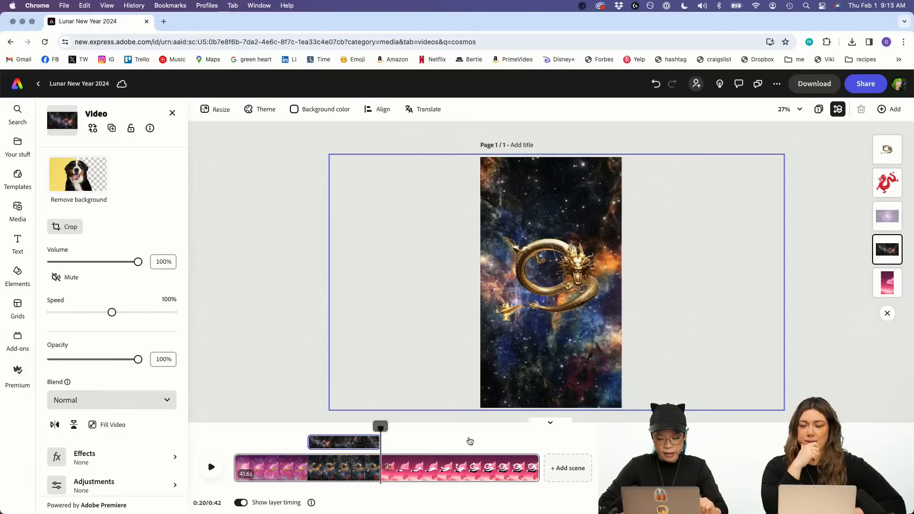
click(363, 444)
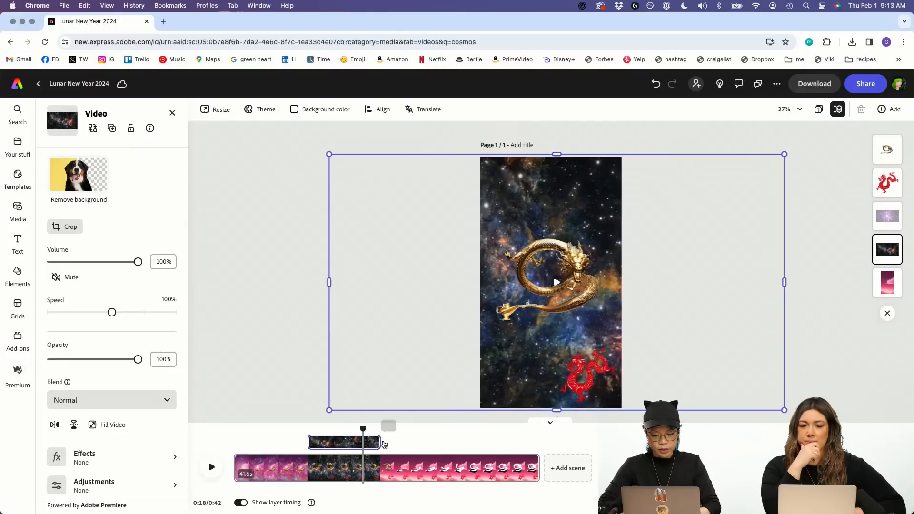
drag(364, 429, 391, 446)
Step: Make two copies of the galaxy video and move both layers beneath the dragons and the starburst, next to the original
click(363, 442)
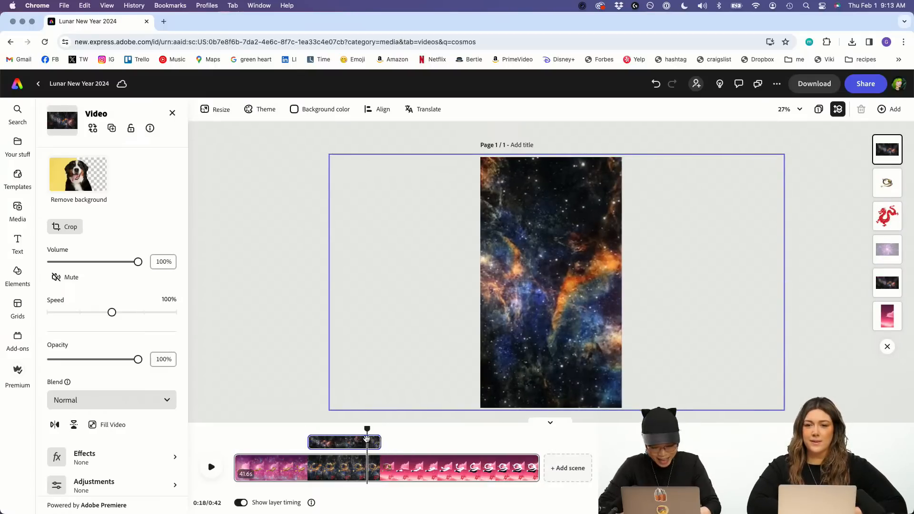
click(351, 441)
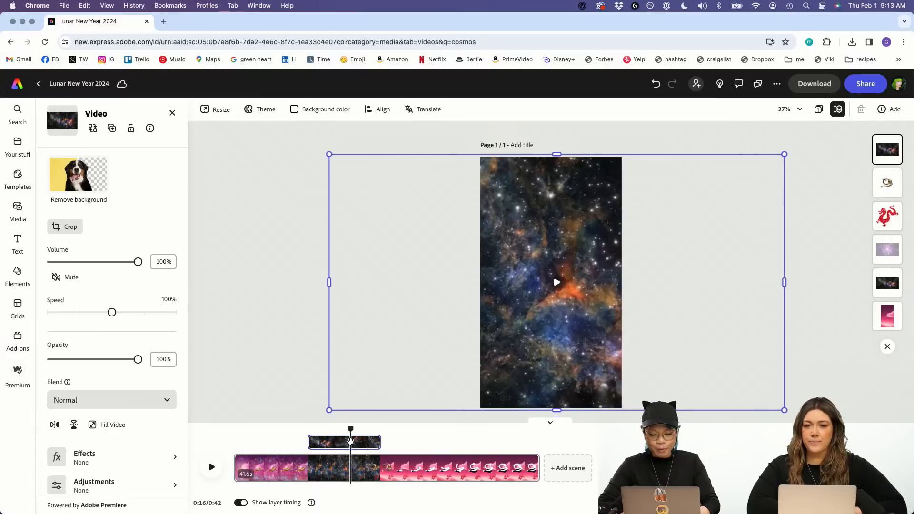
click(352, 445)
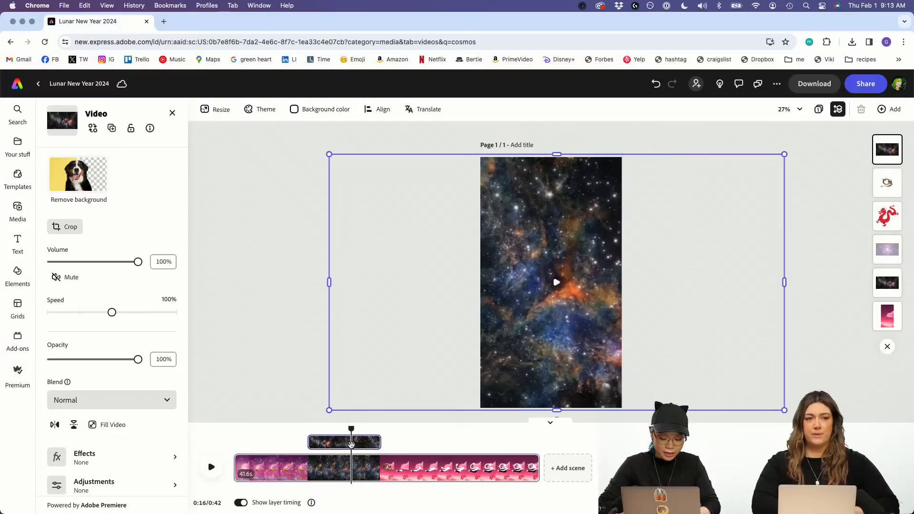
key(super+c)
key(super+v)
drag(380, 444, 417, 437)
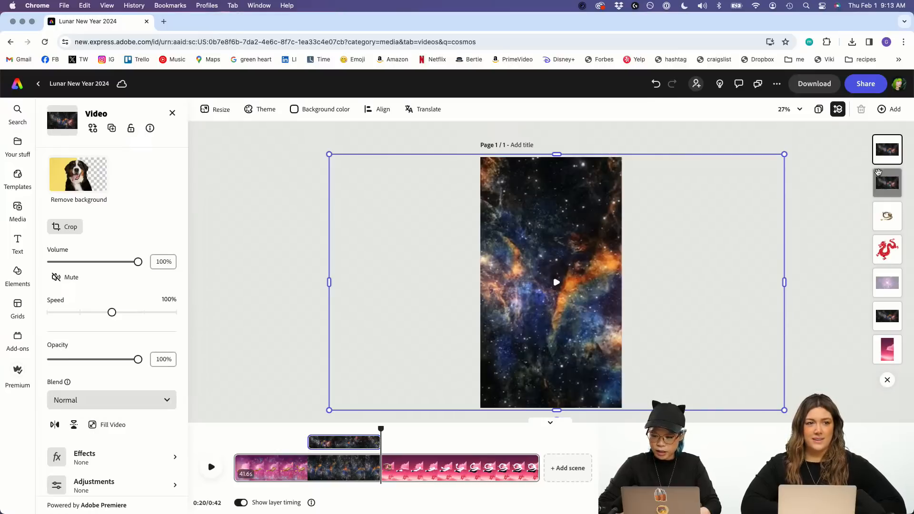
drag(883, 160, 883, 299)
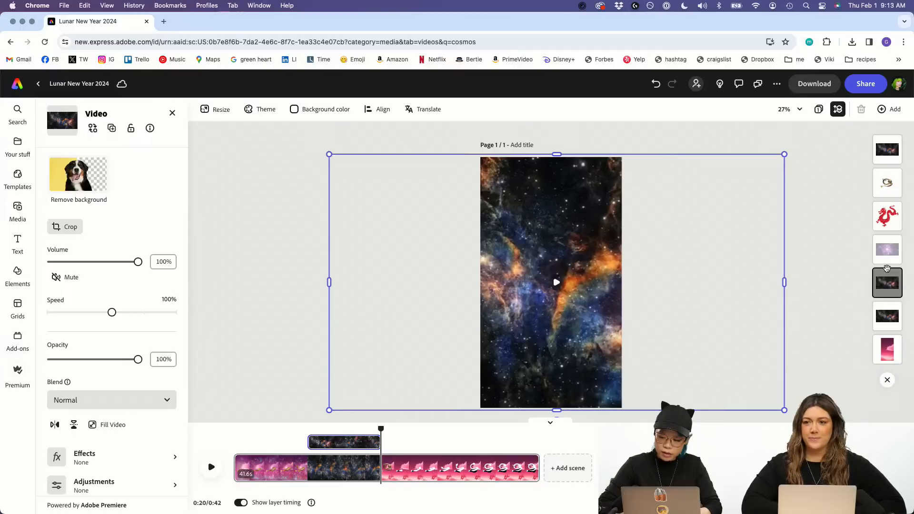
drag(887, 161, 888, 269)
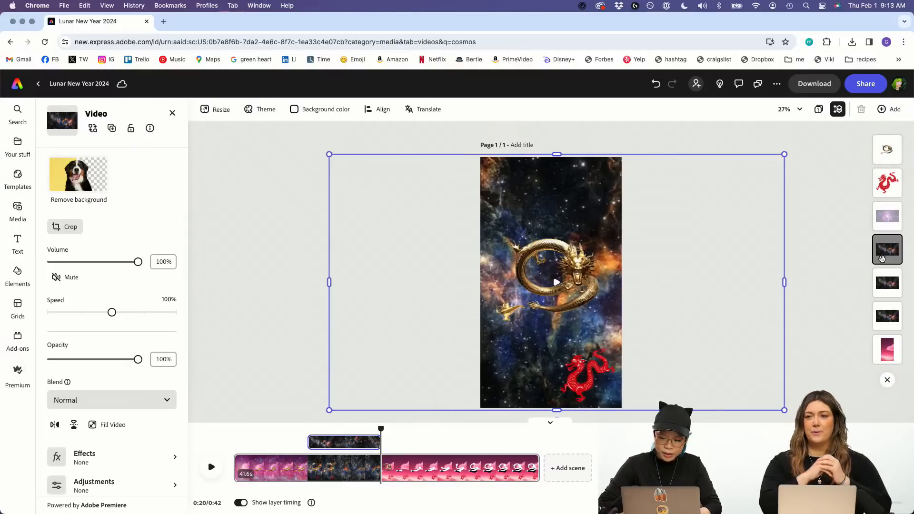
Step: Shift the two lower galaxy clips so one starts at 20 seconds and the other runs from 32 seconds to the scene's end
drag(347, 441, 416, 441)
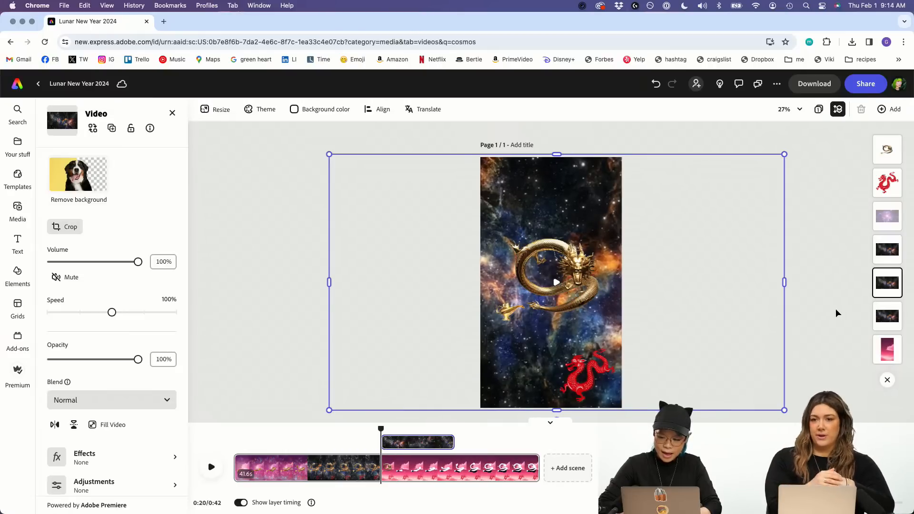
click(885, 316)
drag(344, 447, 503, 443)
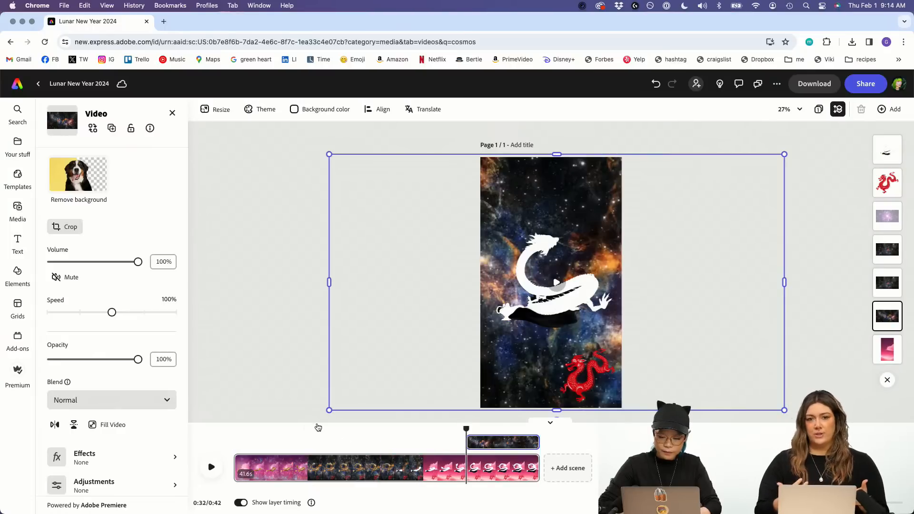
Step: Set the opacity of the galaxy clip that starts at 10 seconds to 31%
click(880, 254)
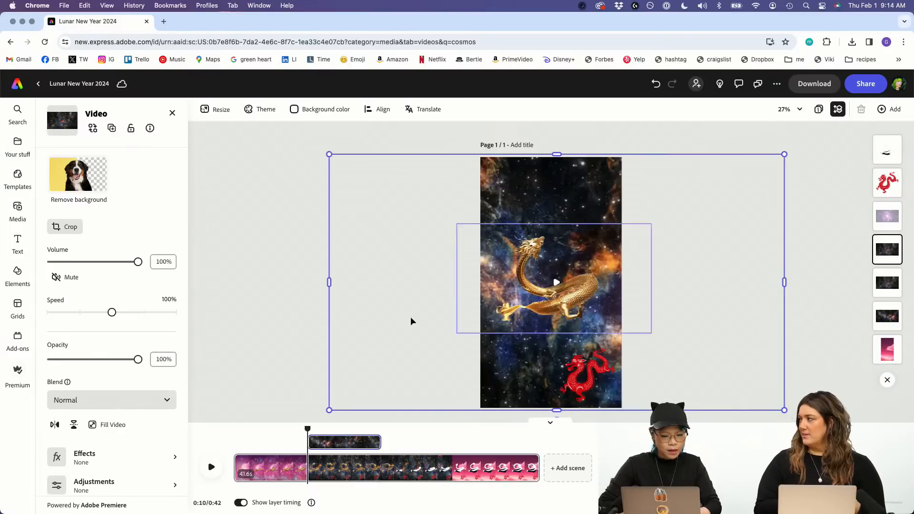
click(88, 361)
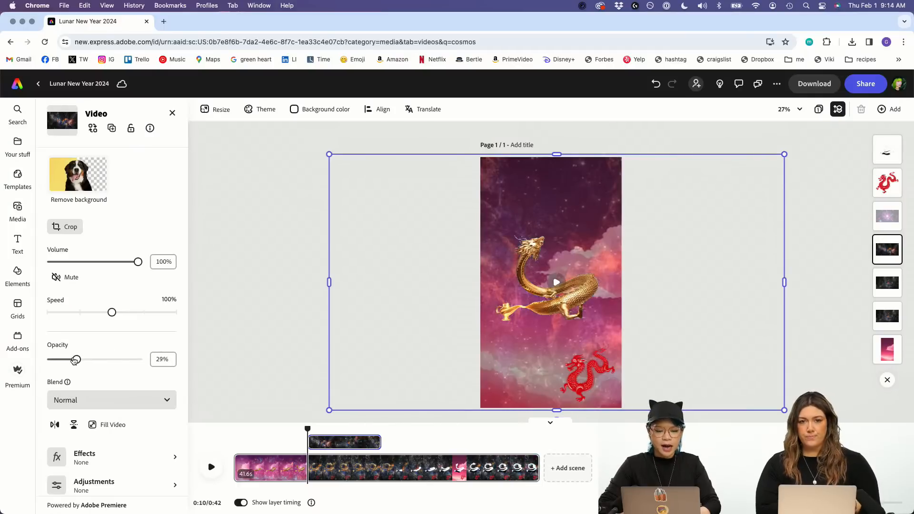
mouse_move(87, 360)
mouse_down()
mouse_move(62, 362)
mouse_move(75, 364)
mouse_up()
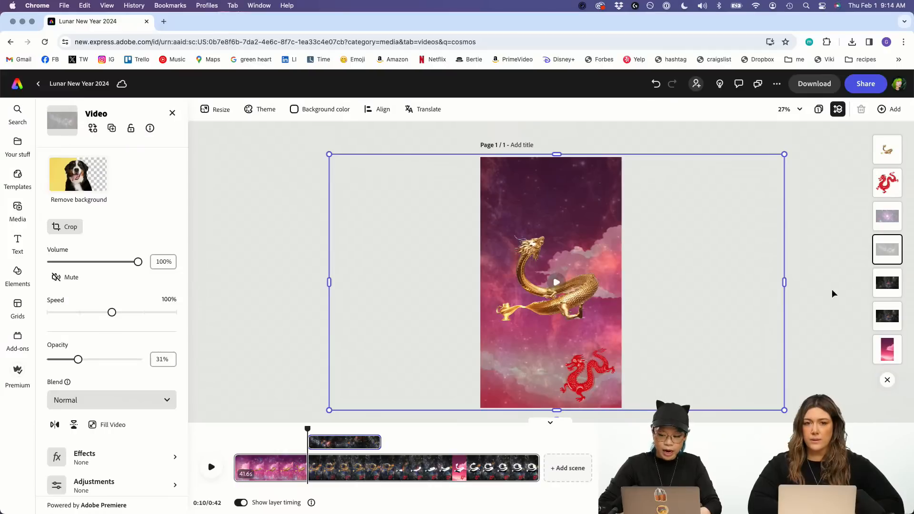
Step: Set the opacity of all three galaxy clips to 18%, handling the second, the first and the last one in turn
click(884, 284)
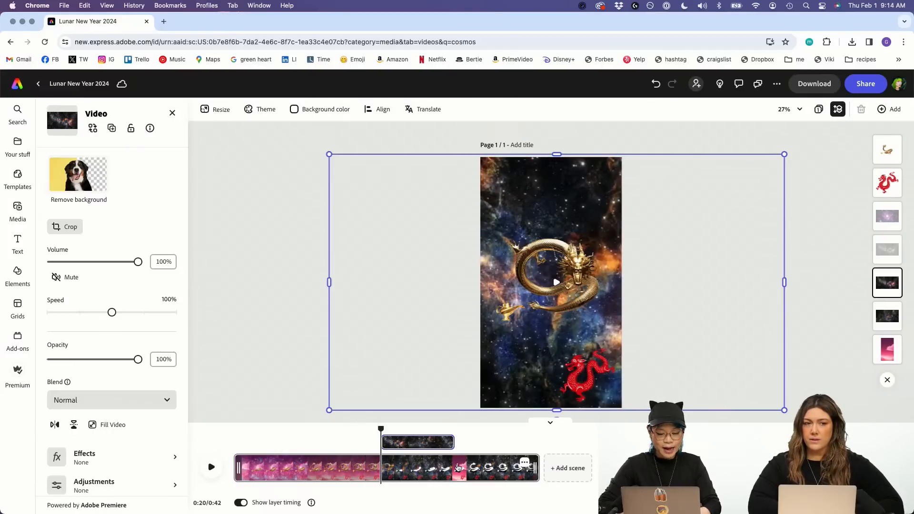
drag(76, 358, 67, 359)
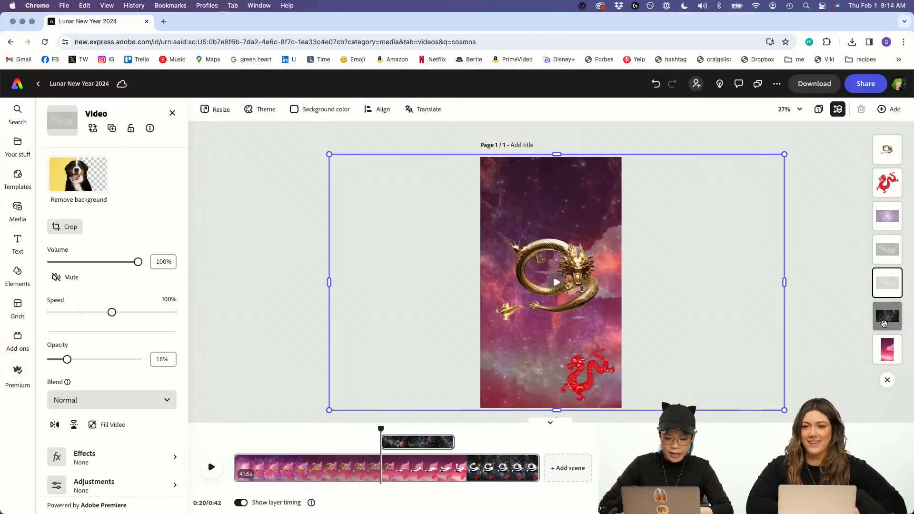
drag(386, 430, 356, 430)
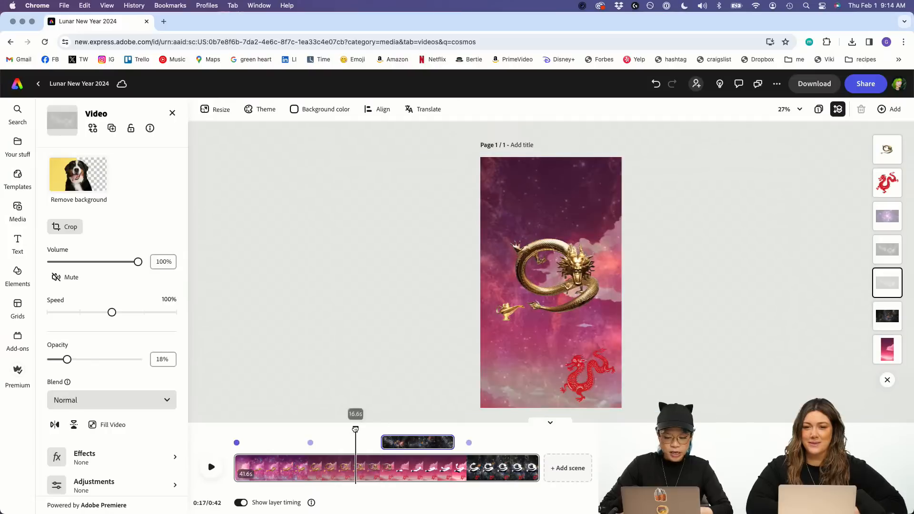
click(871, 245)
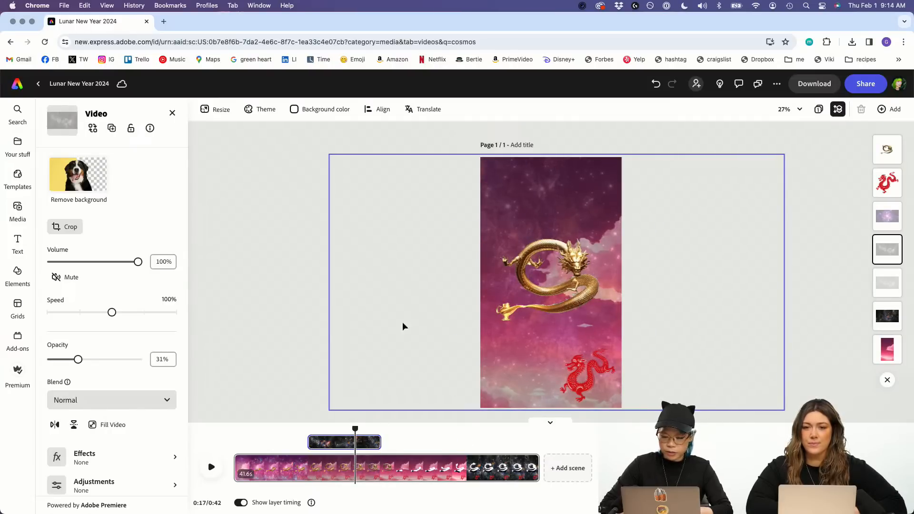
drag(76, 366, 66, 364)
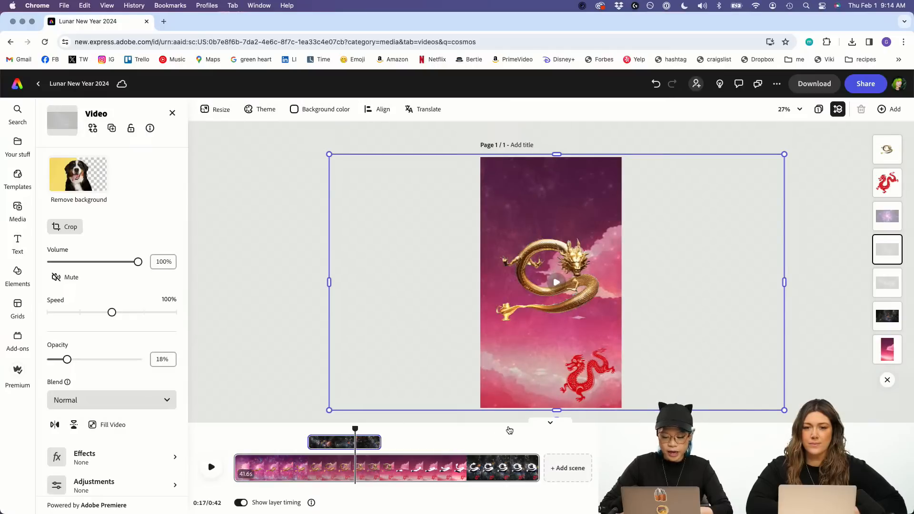
click(888, 316)
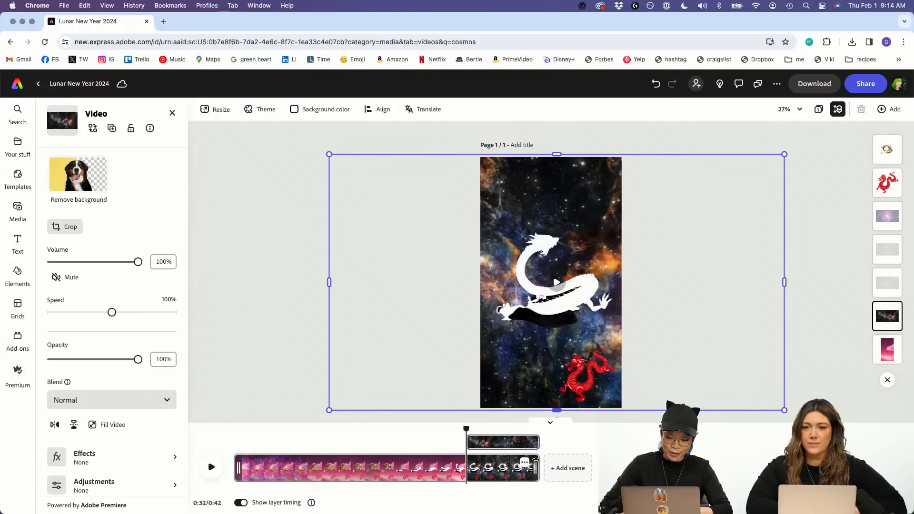
drag(467, 429, 481, 429)
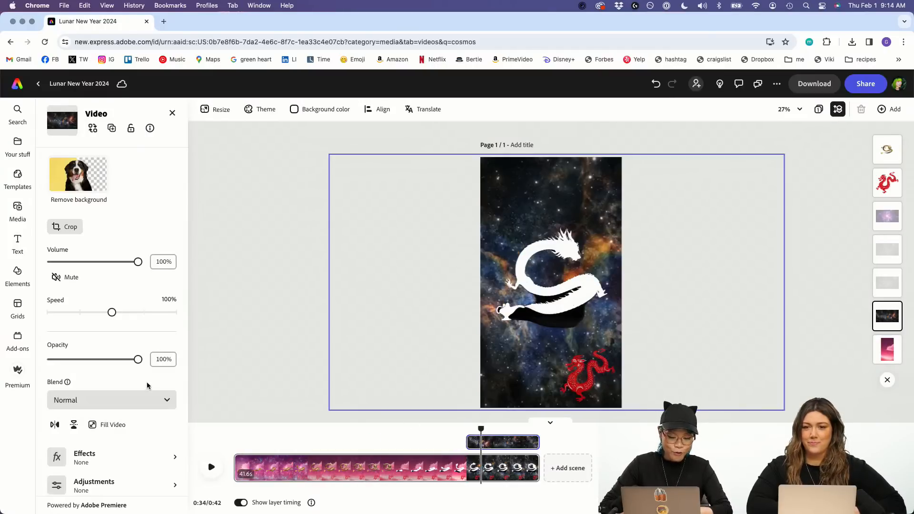
drag(139, 363, 75, 370)
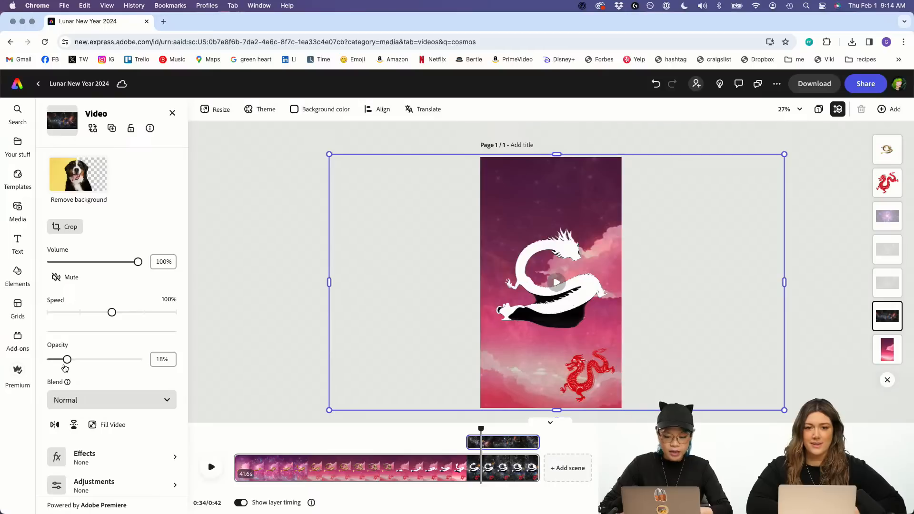
Step: Play the whole scene from the beginning to preview the faded galaxy overlays
drag(481, 429, 215, 439)
click(210, 467)
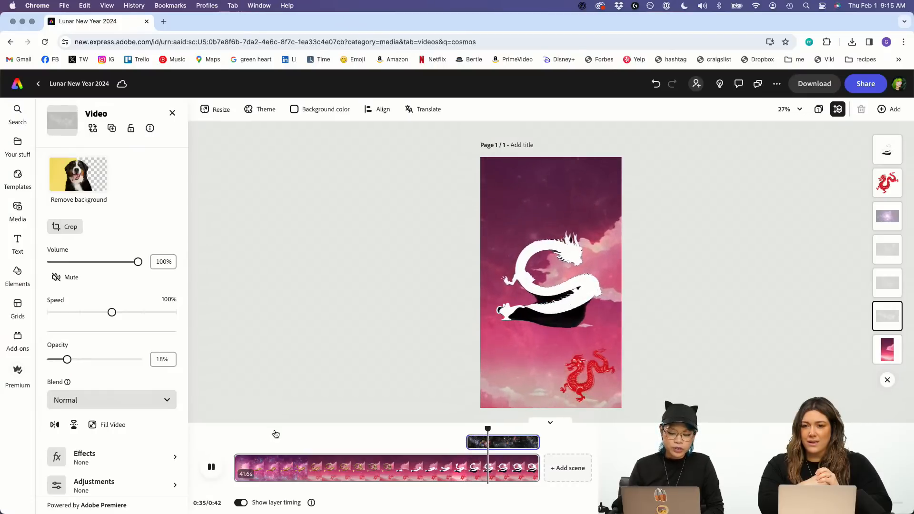
mouse_move(537, 479)
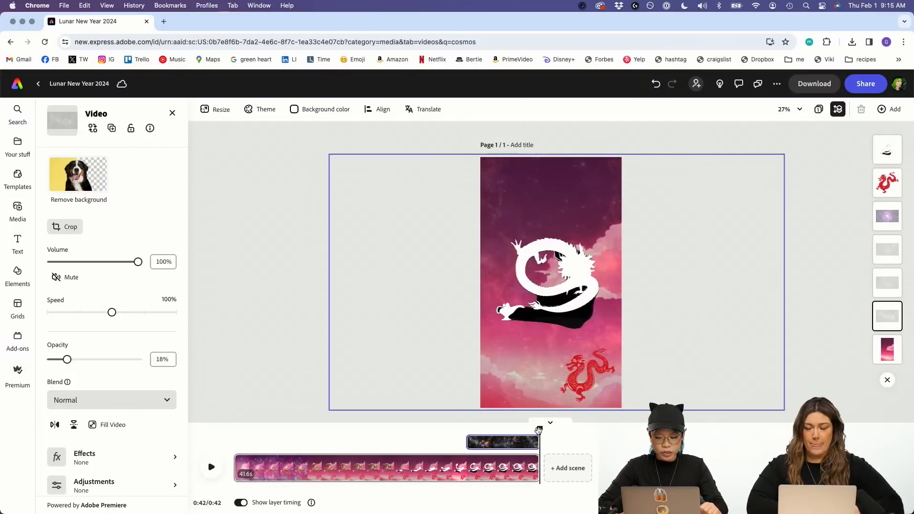
Step: Trim the end of the scene to 20.3 seconds, before the gold dragon turns white, and play it from the start
drag(542, 426, 394, 431)
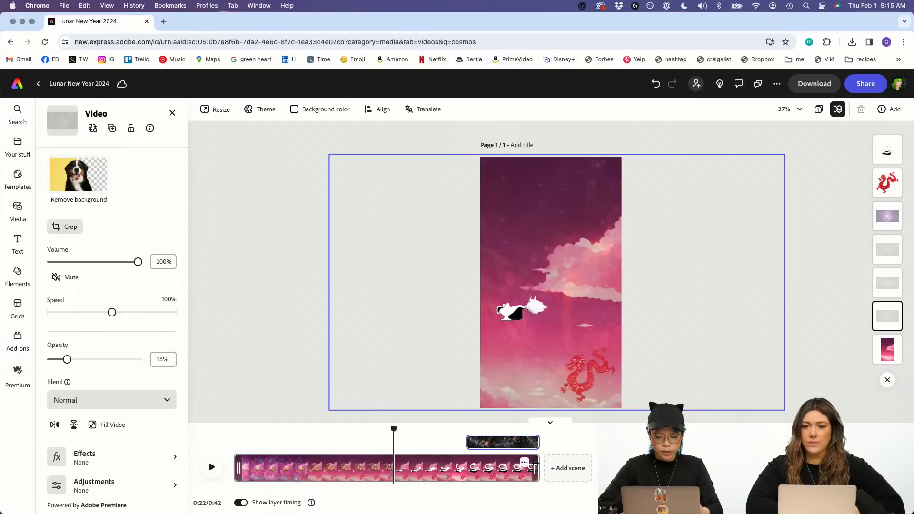
drag(533, 466, 394, 476)
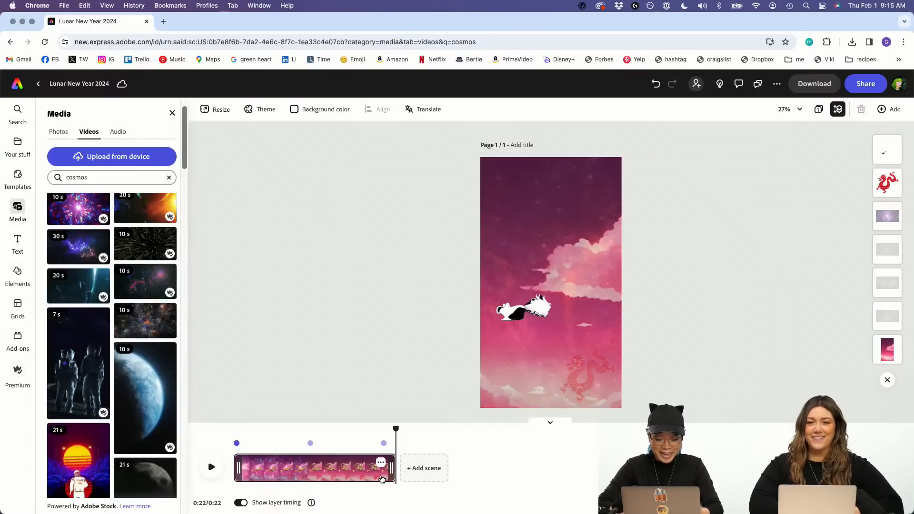
drag(392, 473, 380, 470)
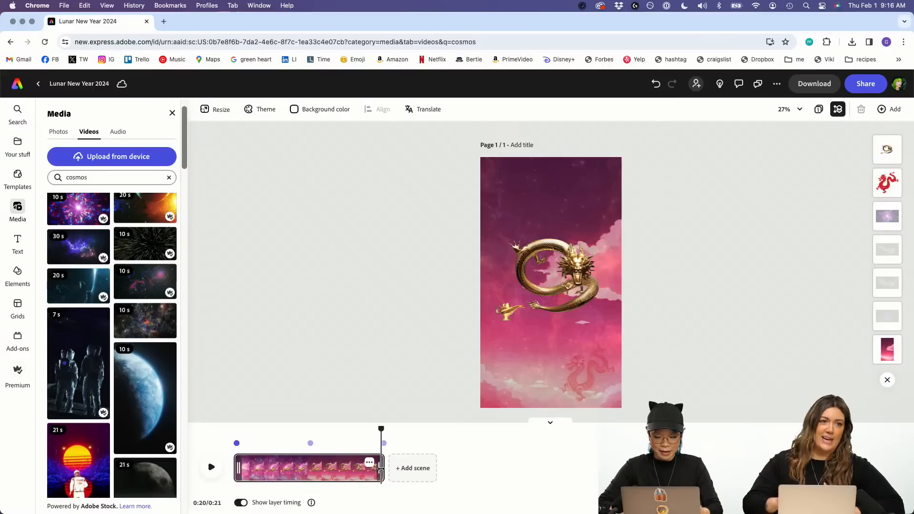
drag(381, 470, 380, 471)
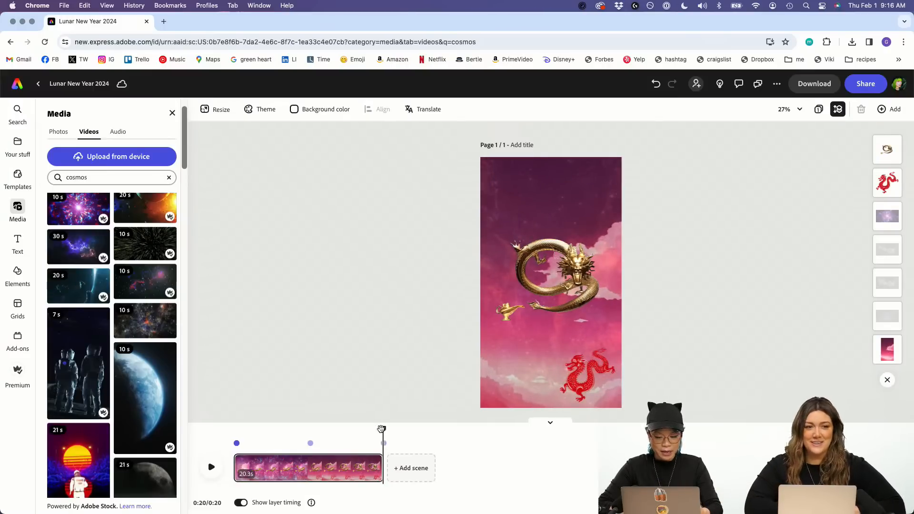
drag(381, 430, 236, 430)
click(210, 468)
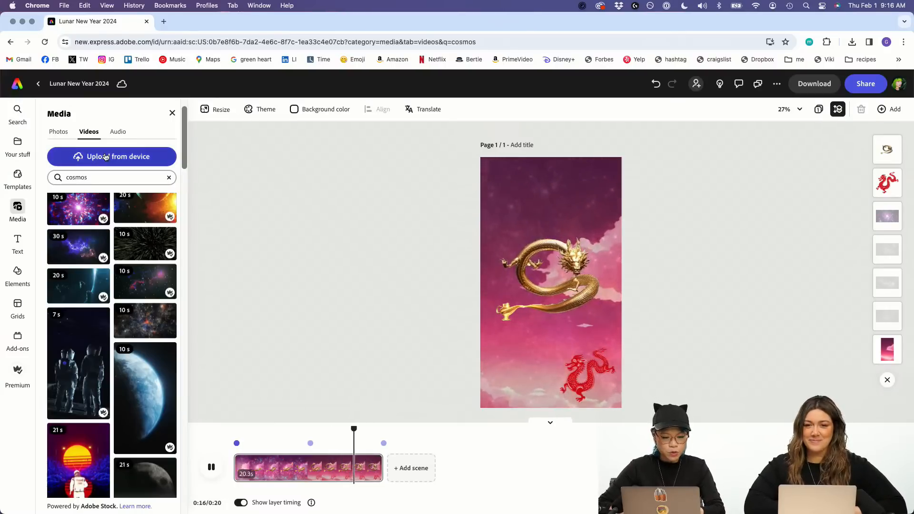
Step: Search the background elements for "cosmos"
click(16, 277)
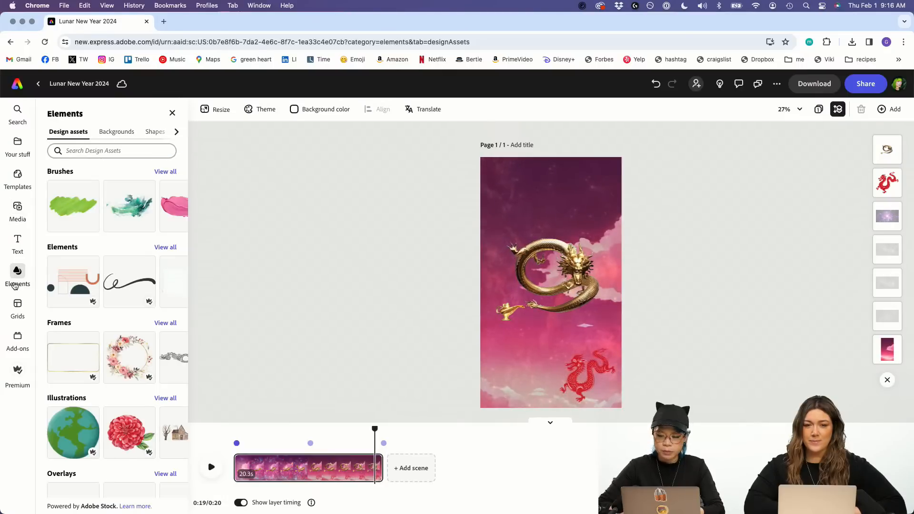
scroll(128, 281, down, 1)
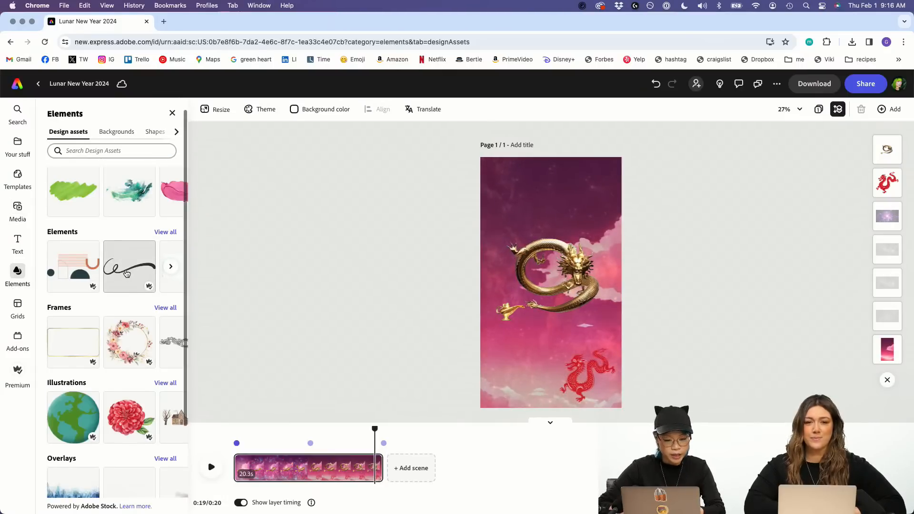
click(121, 134)
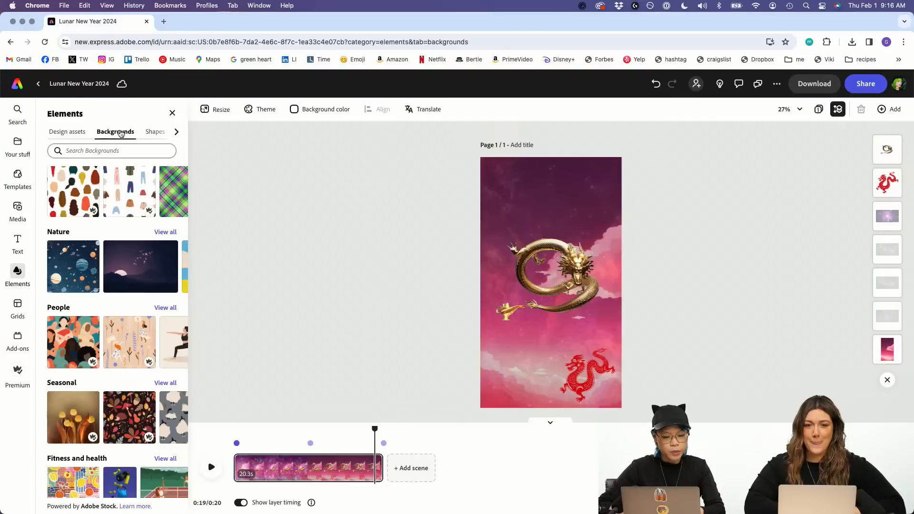
scroll(118, 311, down, 5)
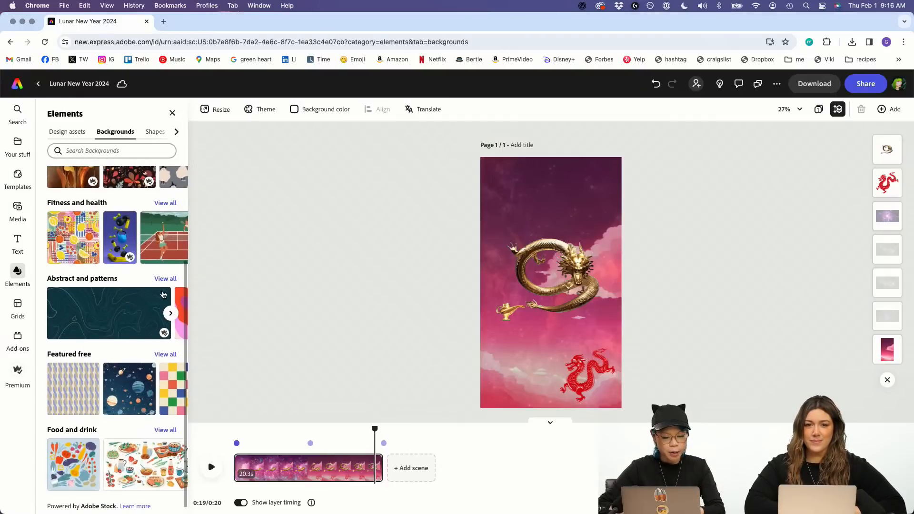
scroll(133, 318, up, 5)
click(120, 152)
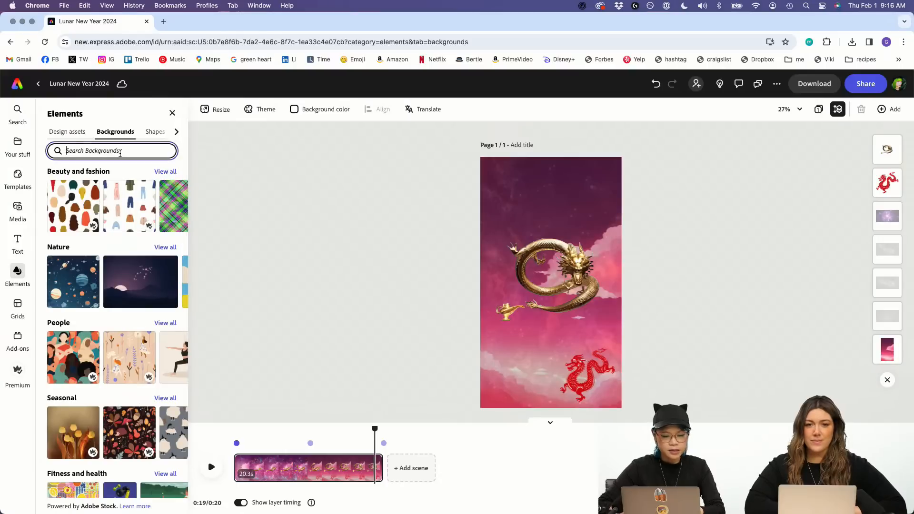
text(cosm)
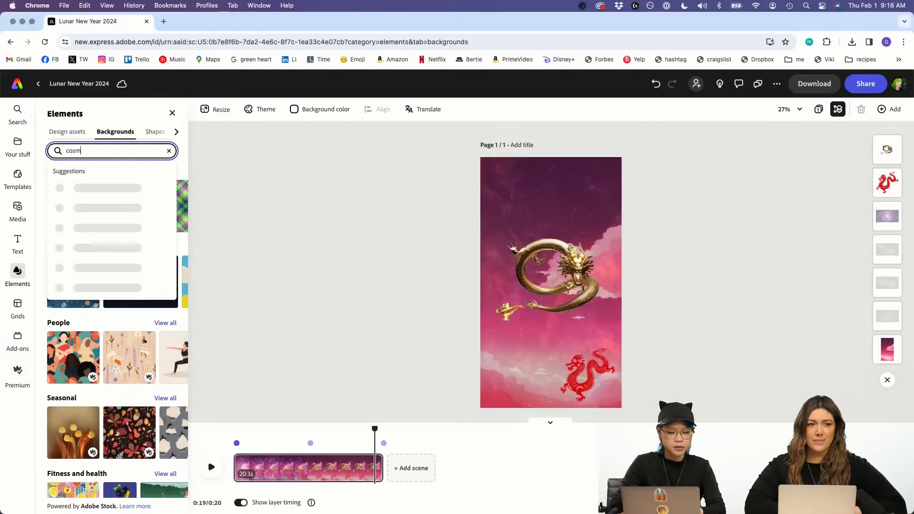
text(os)
key(Return)
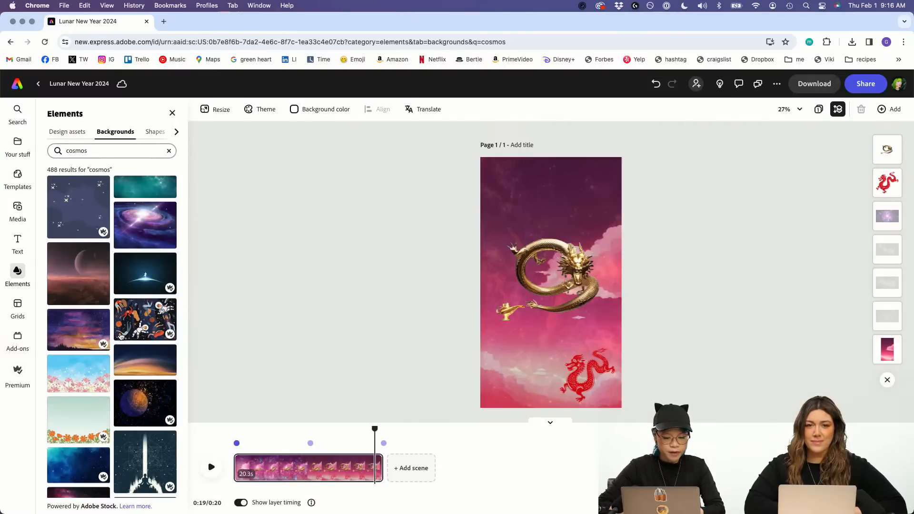
Step: Try the night-sky Milky Way photo and the dark blue star pattern in turn as the page background
scroll(120, 337, down, 2)
scroll(88, 298, down, 10)
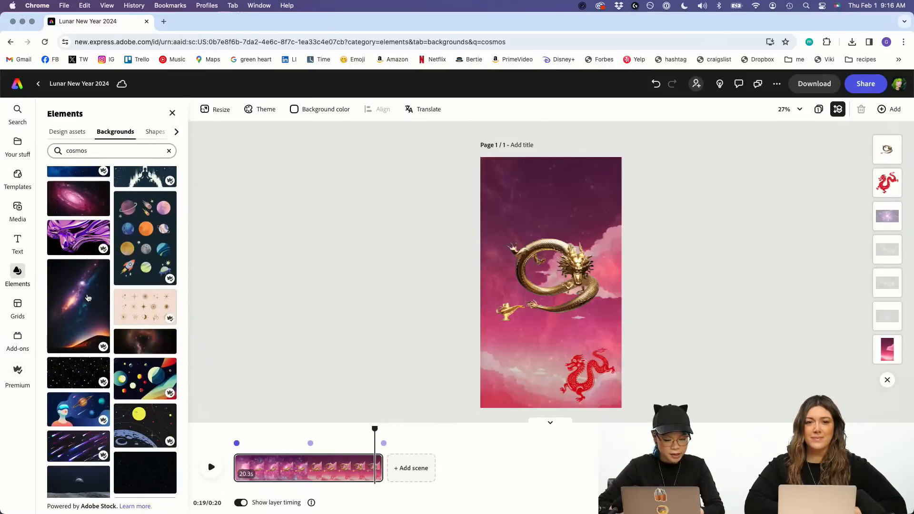
scroll(88, 297, down, 1)
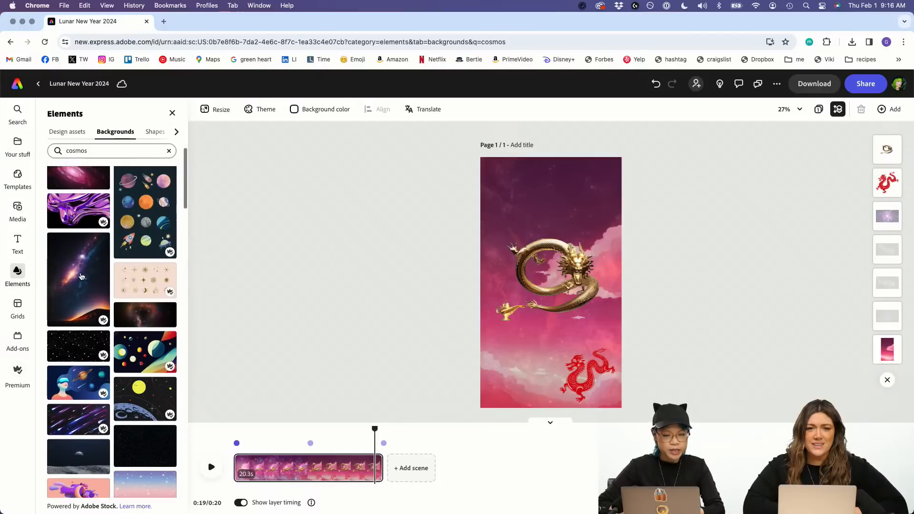
click(81, 272)
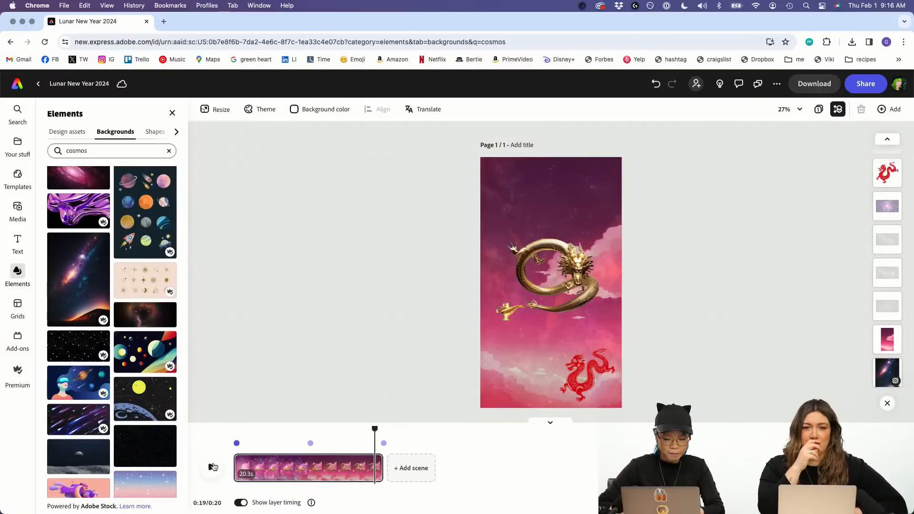
scroll(93, 317, up, 10)
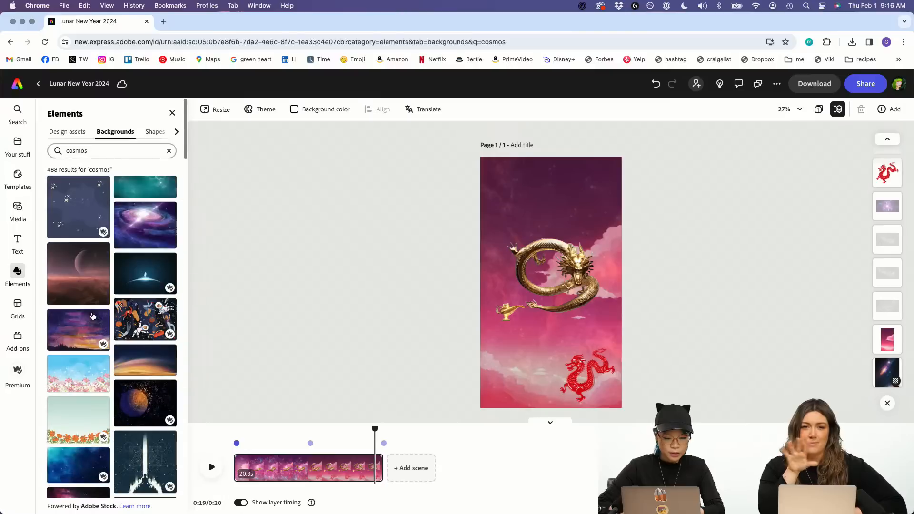
click(83, 203)
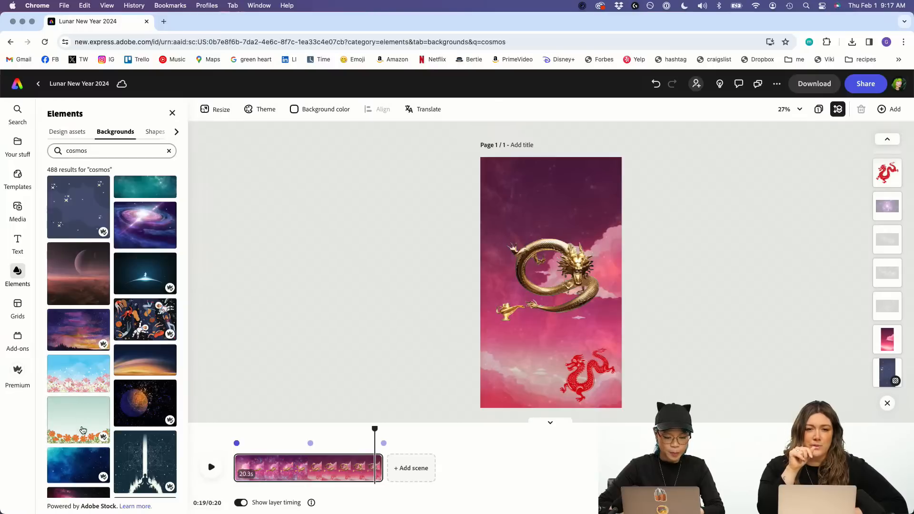
Step: Make the pink spiral galaxy image the page background and select its layer
scroll(87, 460, down, 2)
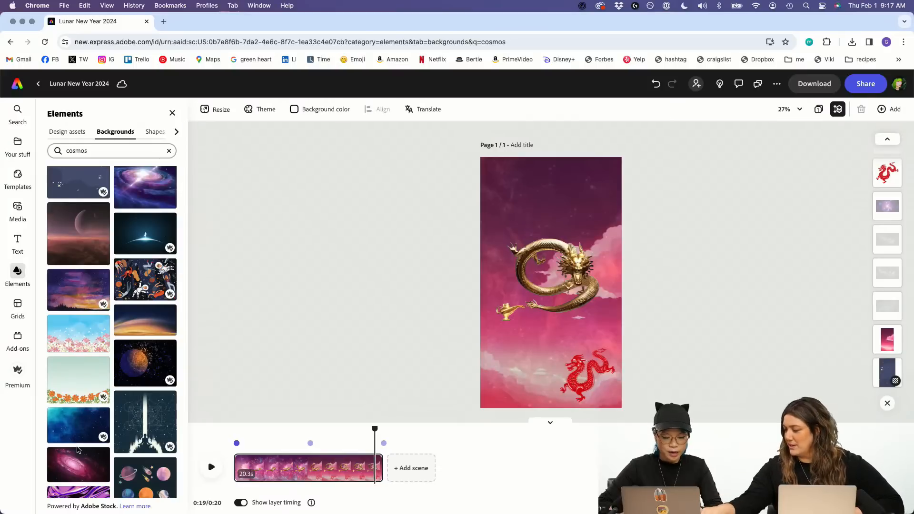
click(78, 458)
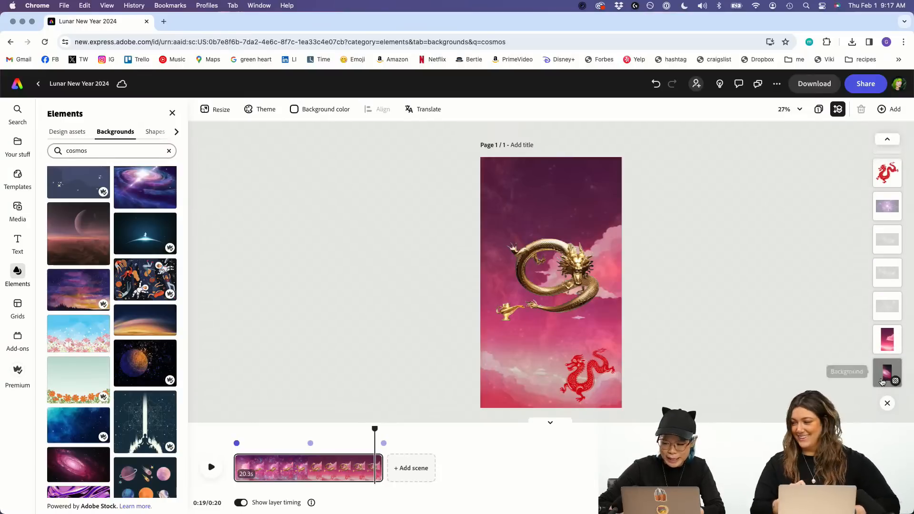
click(887, 373)
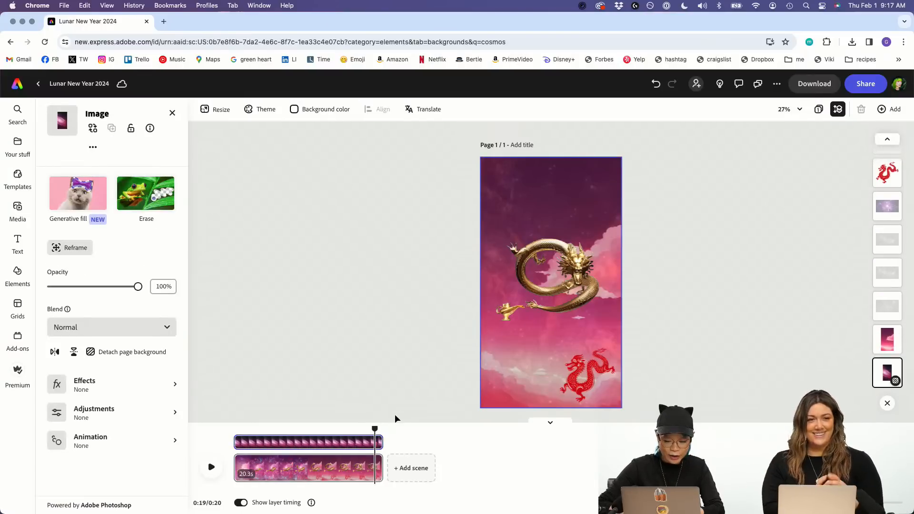
Step: Trim the start of the galaxy background layer so it begins about 2 seconds into the scene
click(360, 444)
click(376, 444)
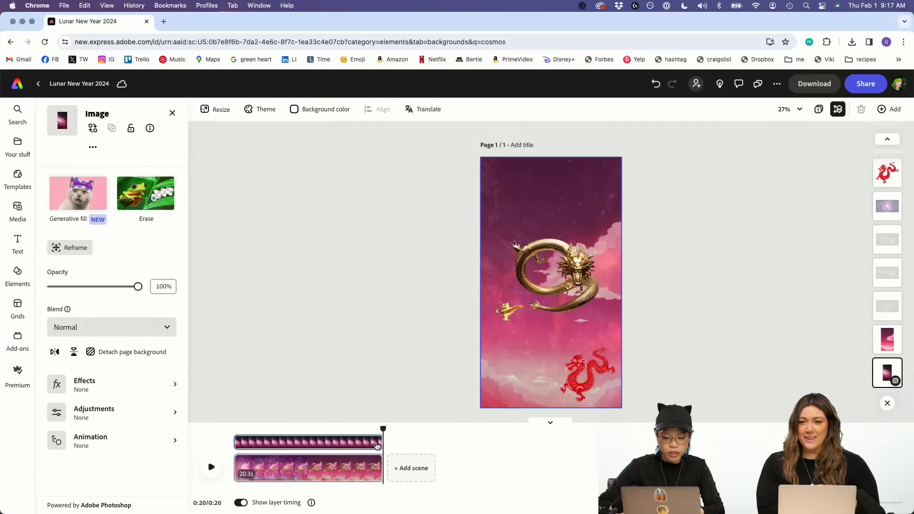
mouse_move(236, 444)
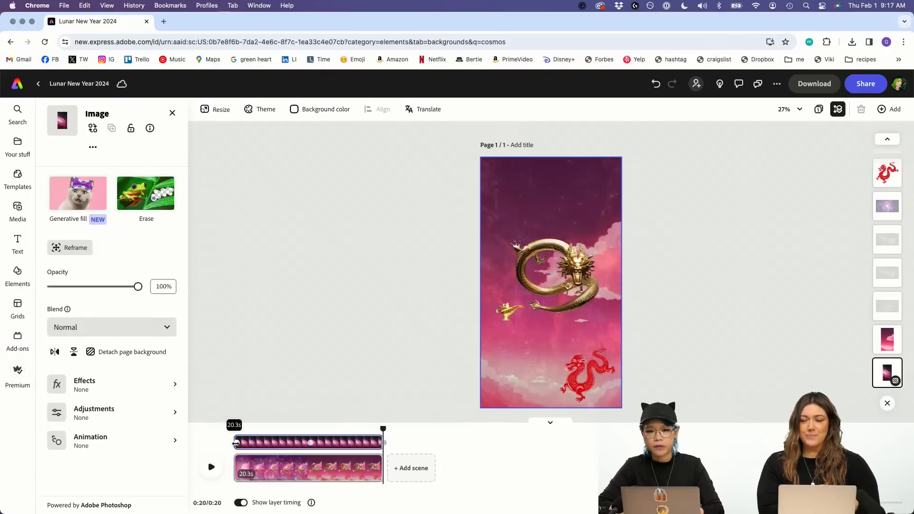
mouse_move(236, 443)
mouse_down()
mouse_move(292, 444)
mouse_move(235, 444)
mouse_move(300, 430)
mouse_move(212, 448)
mouse_move(262, 444)
mouse_move(251, 442)
mouse_up()
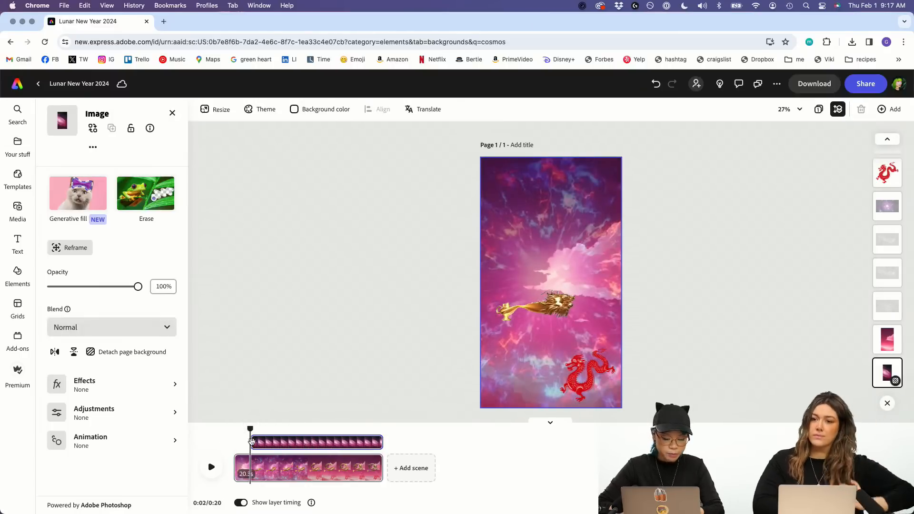
Step: Compare the timing of the pink sky and galaxy background layers, and return the playhead to the start
click(337, 440)
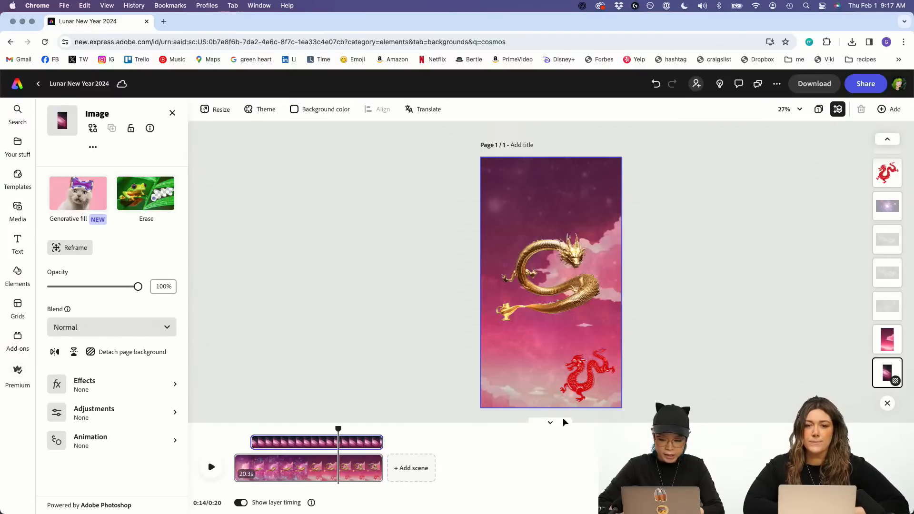
click(883, 343)
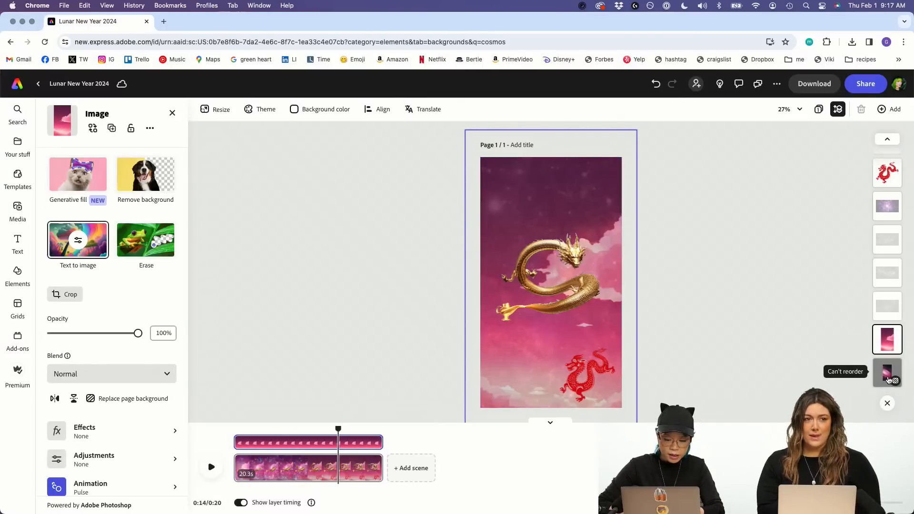
click(897, 384)
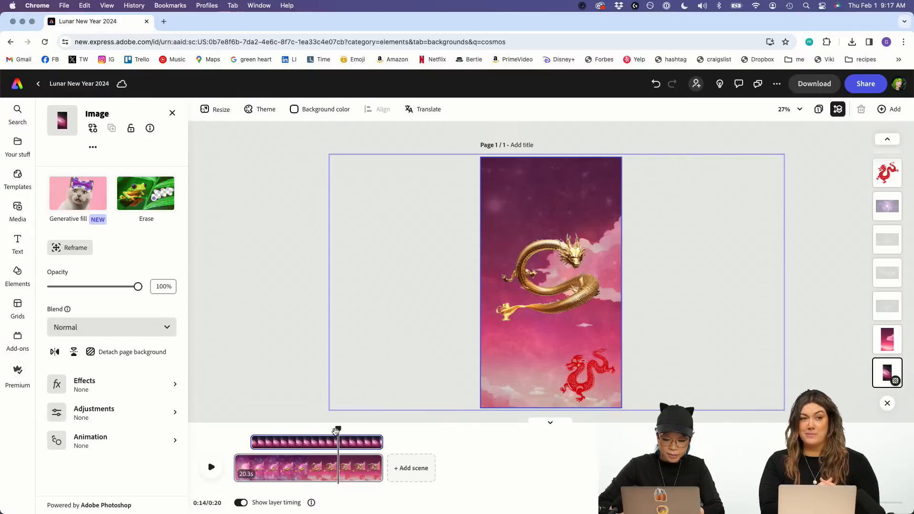
drag(336, 431, 225, 440)
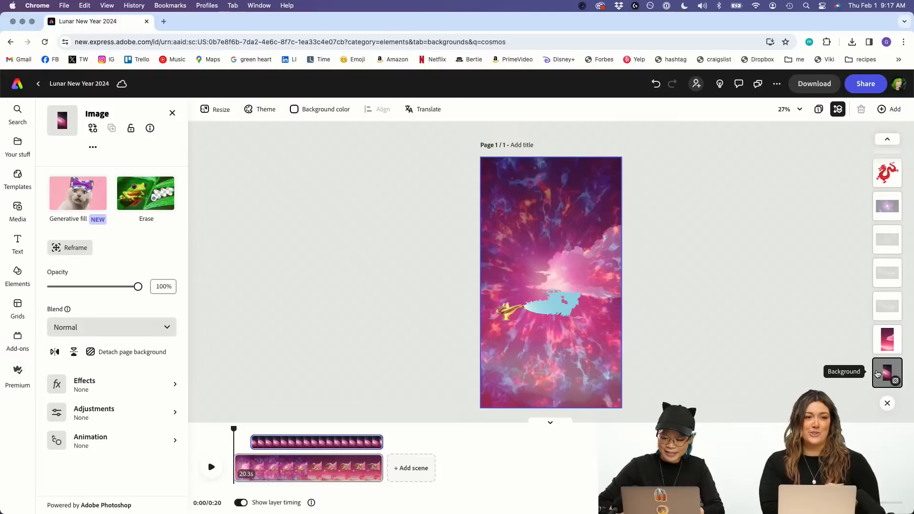
Step: Duplicate the current page
click(884, 109)
click(883, 109)
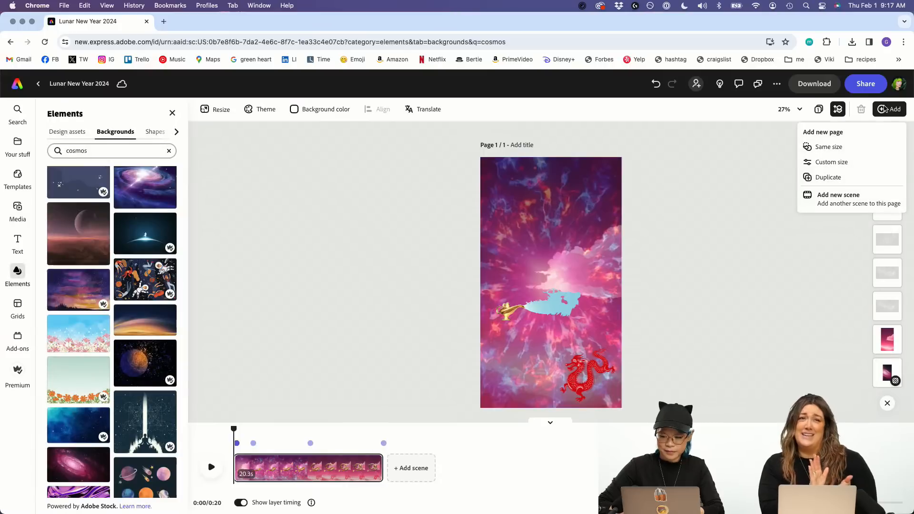
click(827, 178)
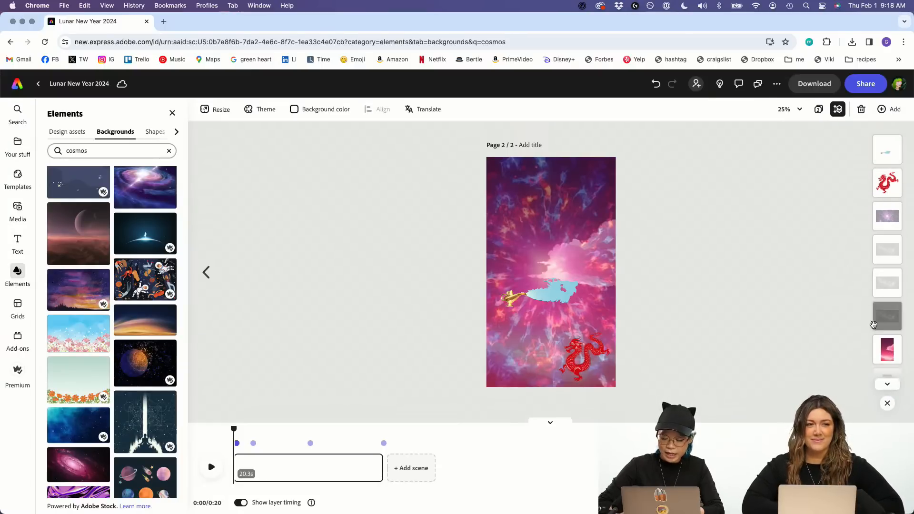
scroll(890, 346, down, 1)
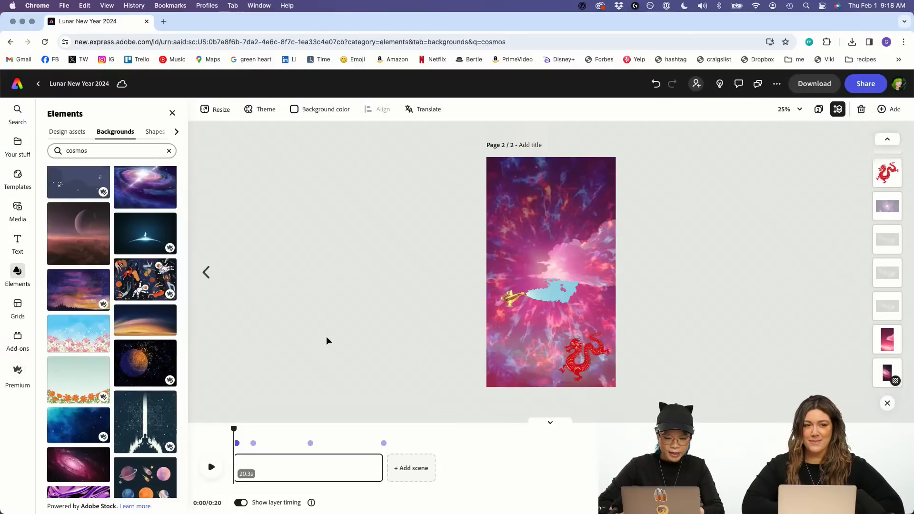
click(528, 222)
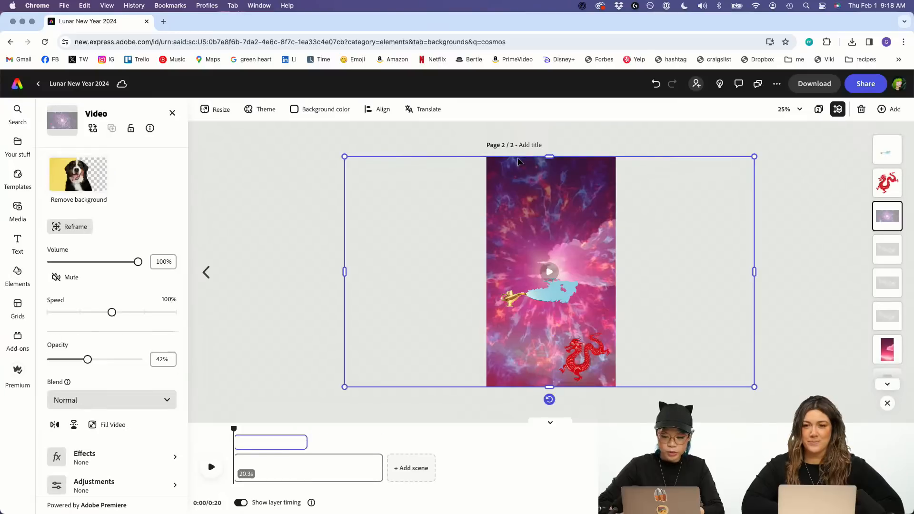
click(221, 287)
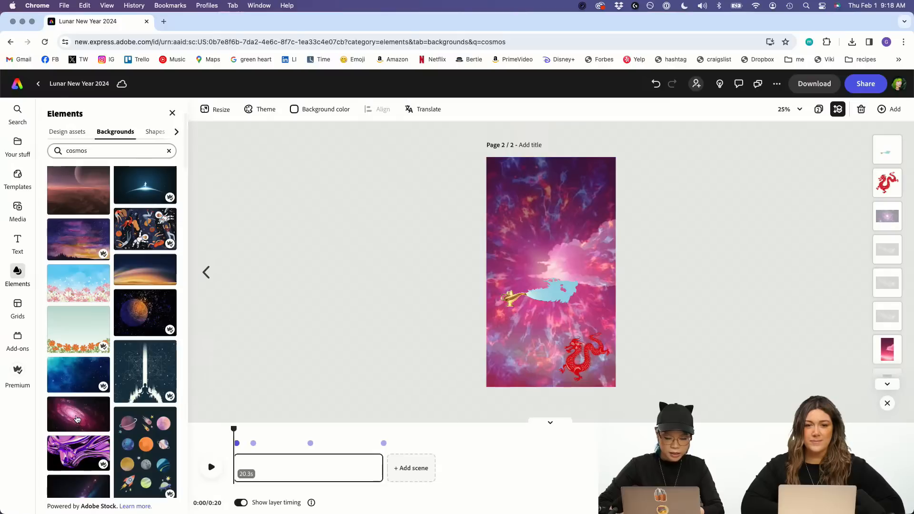
Step: Replace the gold dragon on page 2 with the pink spiral galaxy image, covering the upper half of the page
drag(76, 419, 538, 210)
drag(464, 258, 439, 272)
drag(529, 232, 547, 229)
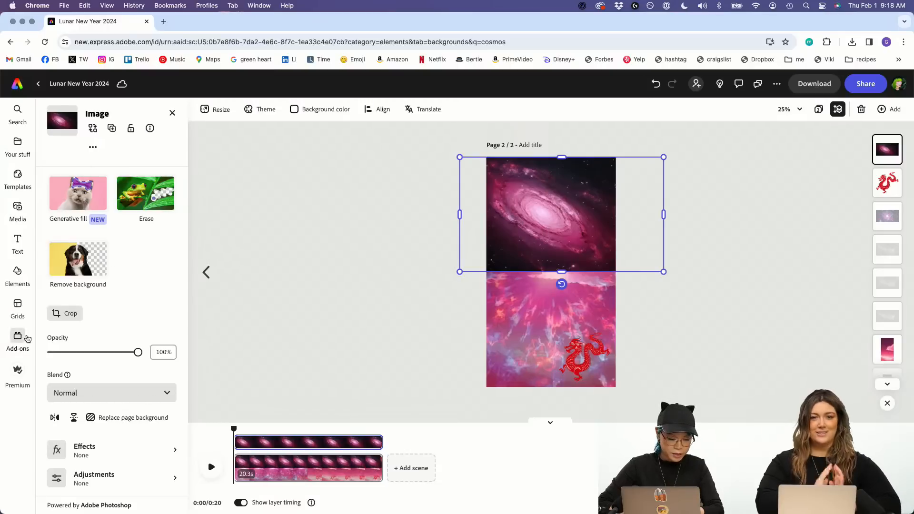
Step: Replace the visible cosmic video on page 2 with the purple liquid swirl image and briefly play the page
click(19, 269)
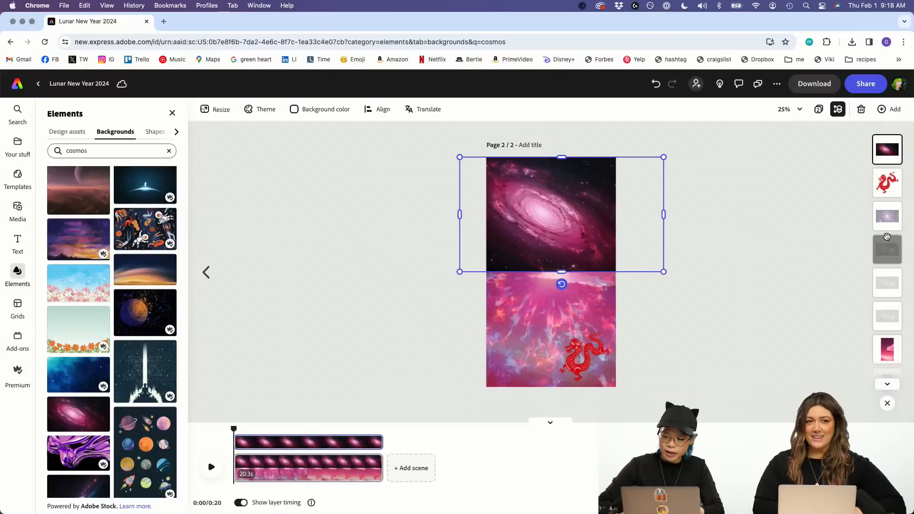
scroll(886, 240, down, 1)
scroll(887, 243, up, 1)
scroll(886, 245, down, 1)
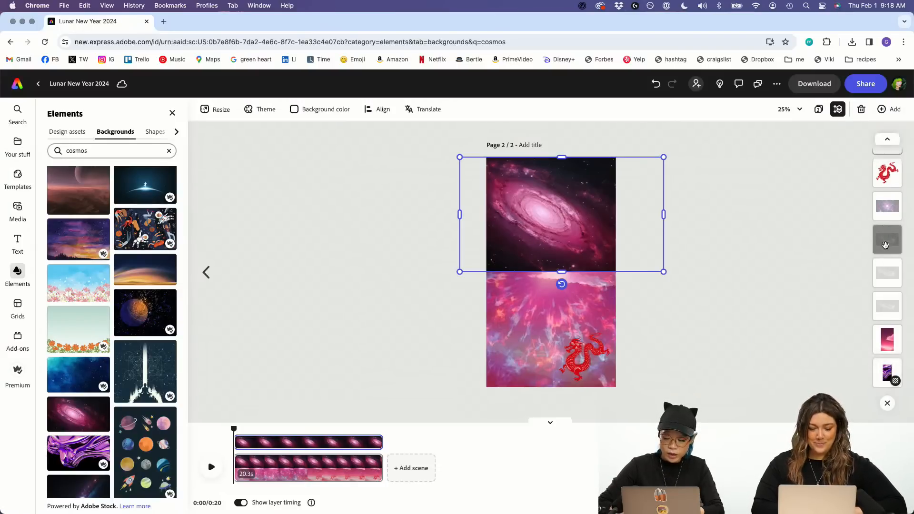
click(887, 372)
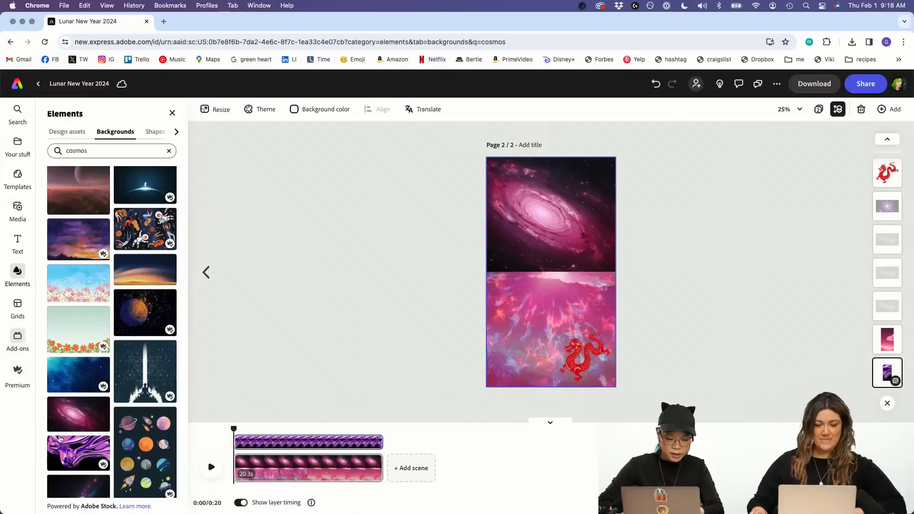
drag(64, 456, 531, 315)
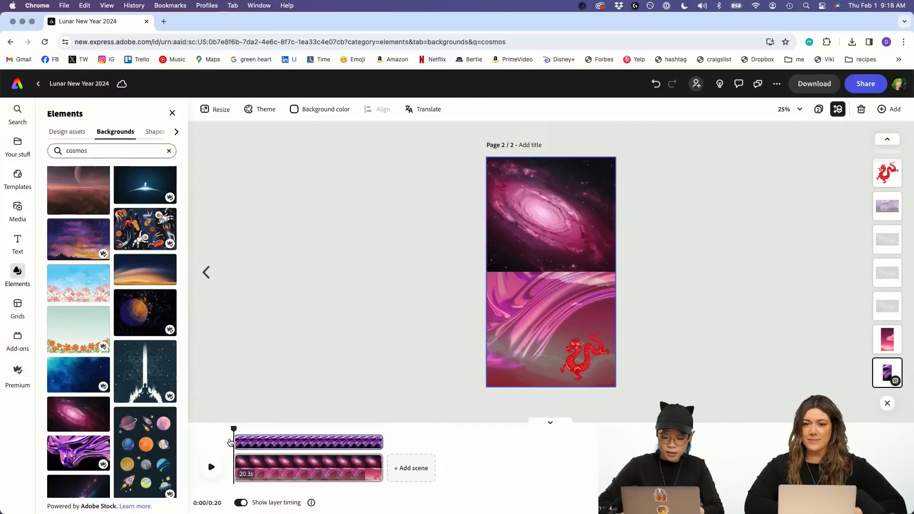
click(213, 469)
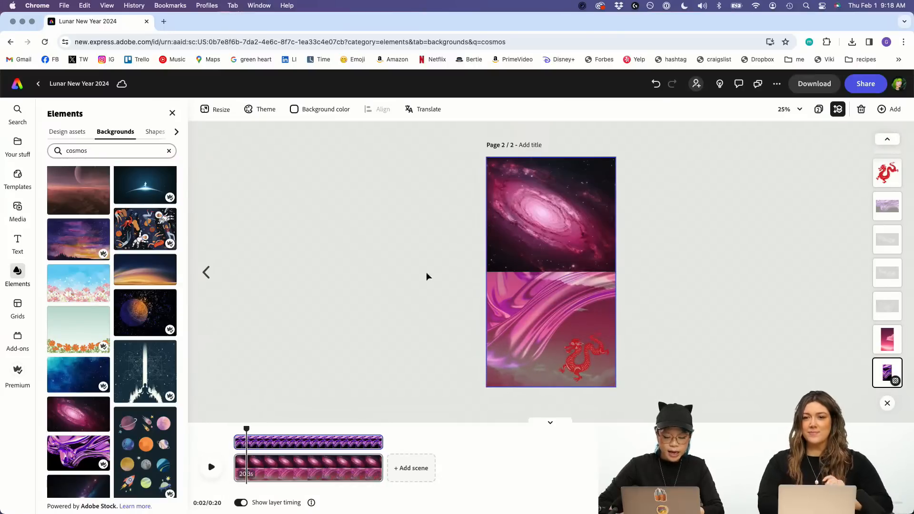
Step: Set the opacity of the pink spiral galaxy image on page 2 to 22%
click(527, 205)
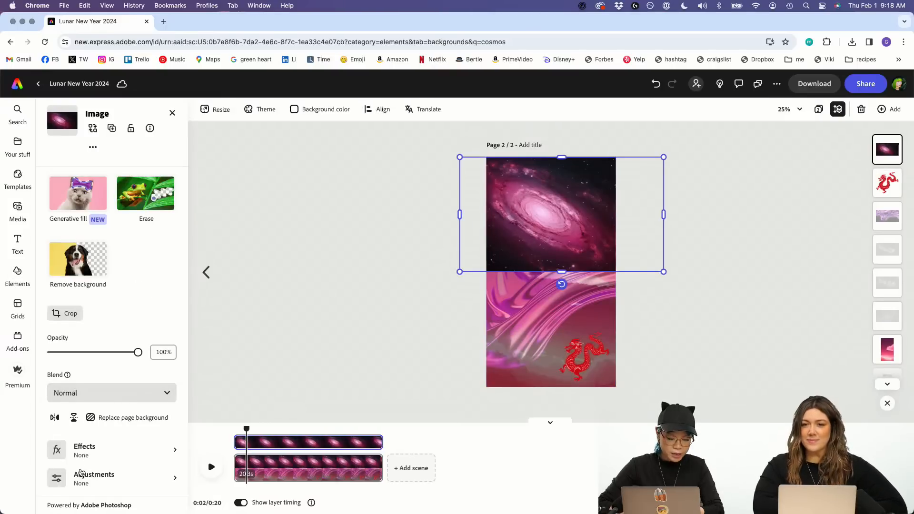
scroll(81, 474, down, 2)
click(74, 321)
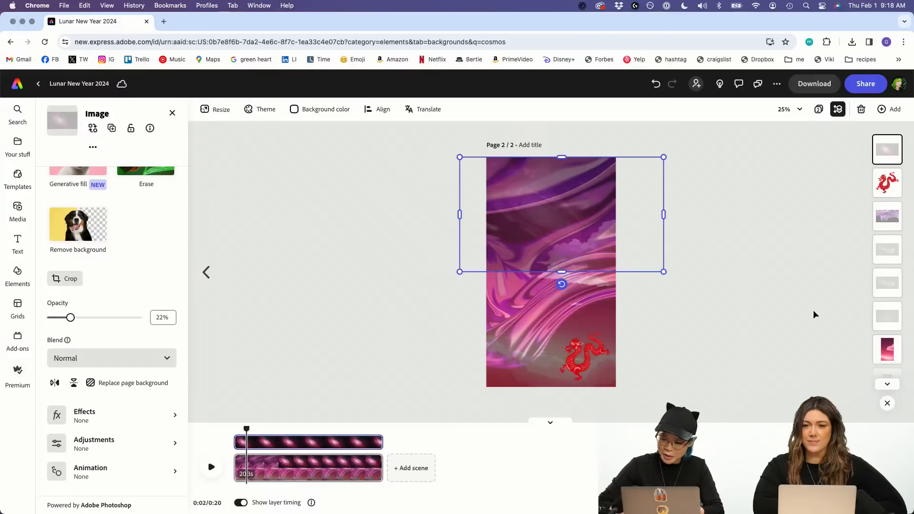
Step: Move the pink spiral galaxy image down the layer stack to just above the pink cloud image
drag(887, 150, 888, 311)
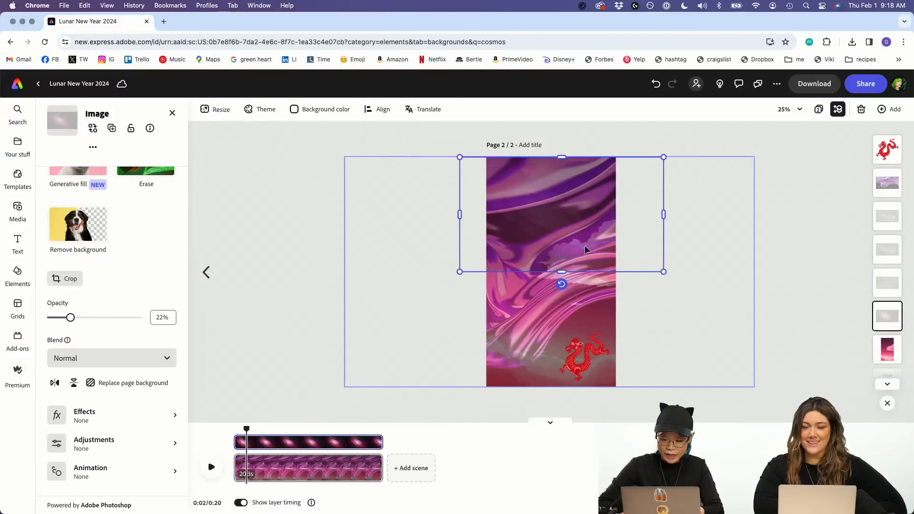
scroll(869, 322, down, 1)
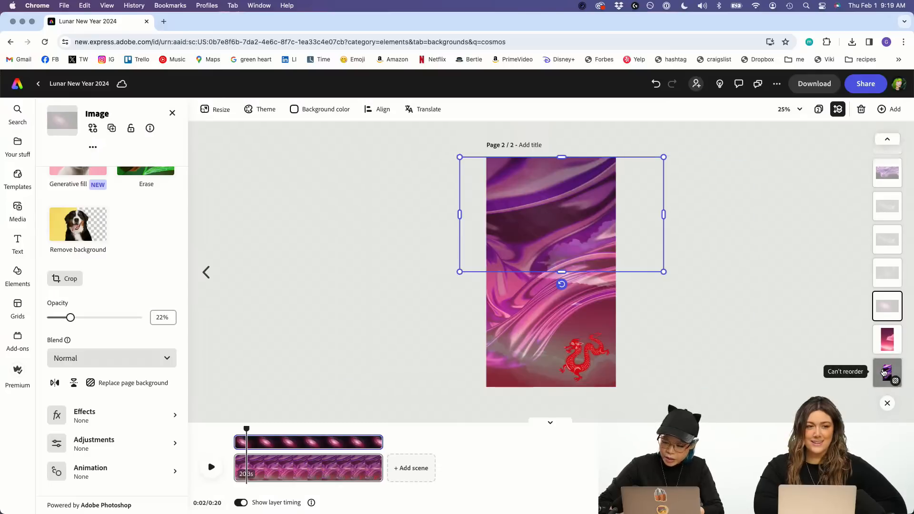
click(885, 372)
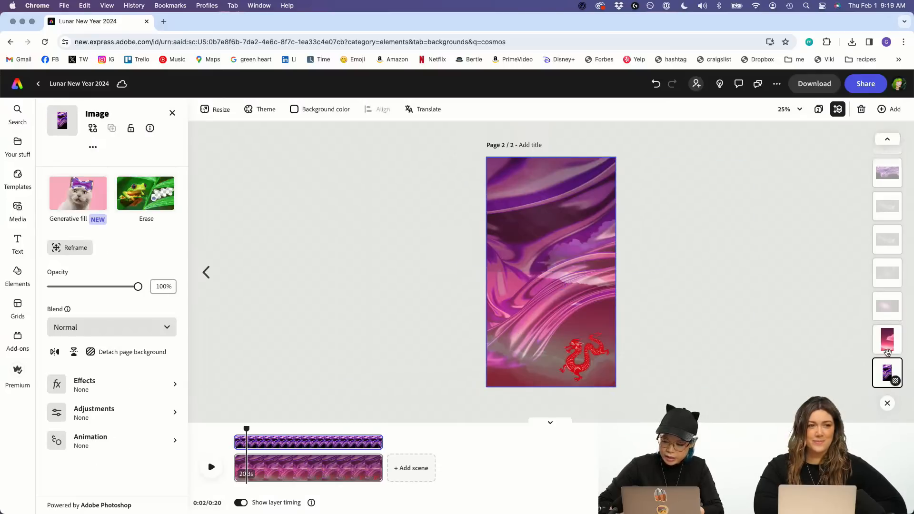
Step: Move the purple liquid swirl image to just beneath the galaxy layer and set its opacity to 22%
drag(888, 172, 887, 307)
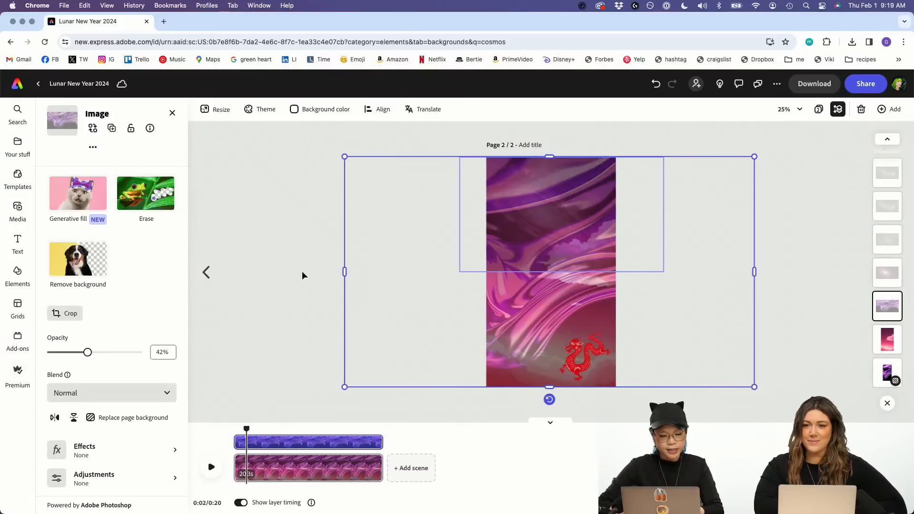
drag(87, 353, 68, 357)
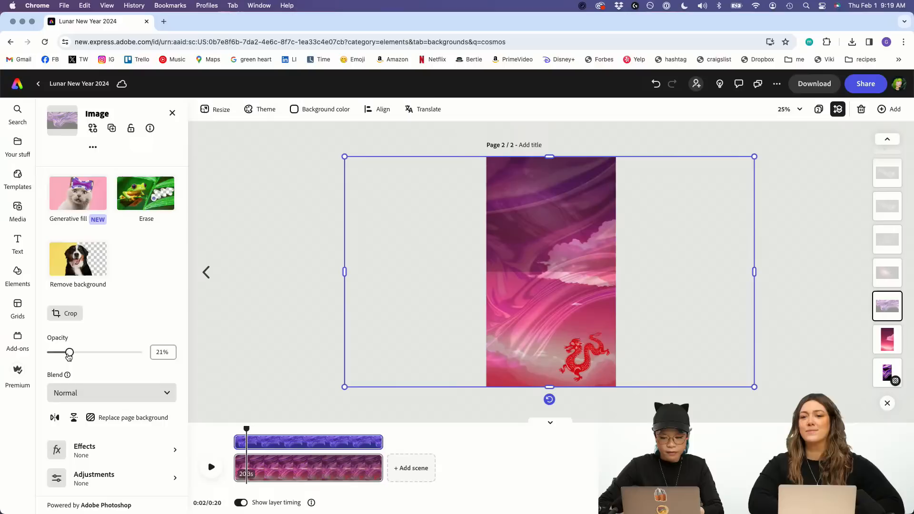
click(840, 321)
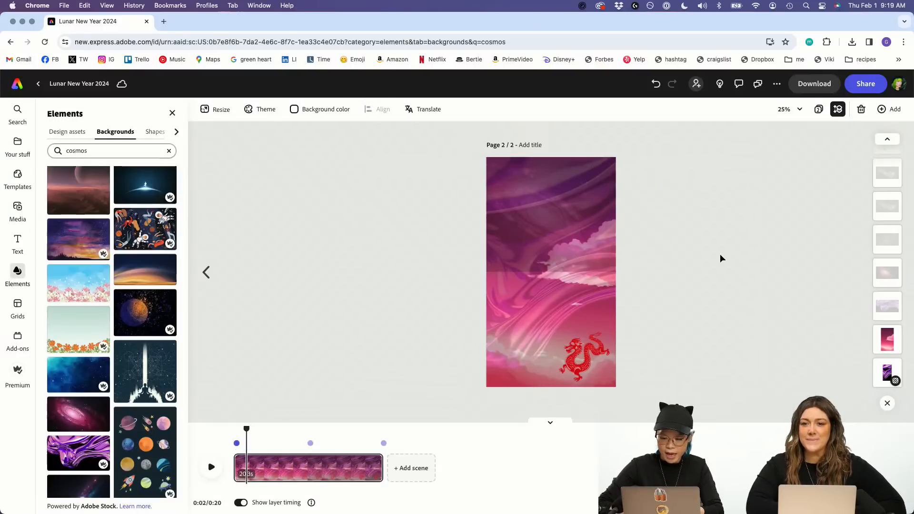
Step: Enlarge the pink spiral galaxy image and reposition it to cover all of page 2
click(888, 273)
drag(460, 271, 243, 395)
drag(261, 362, 392, 333)
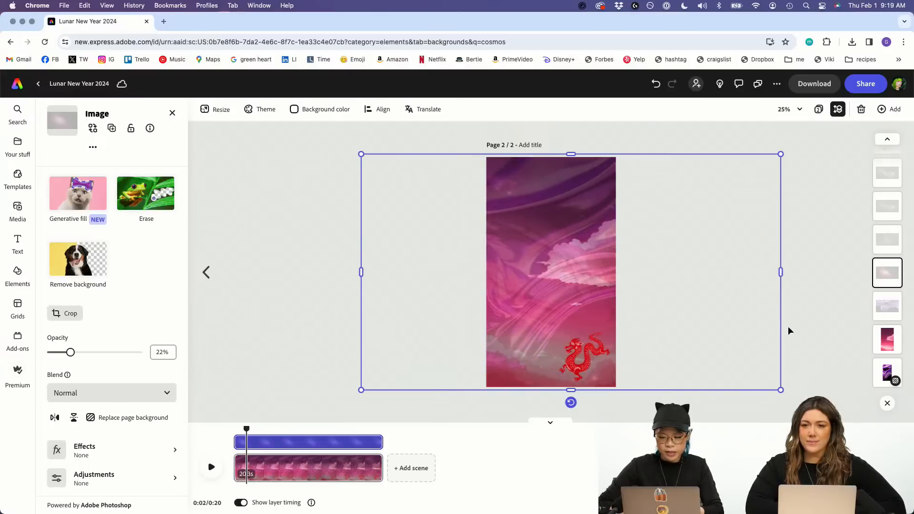
Step: Apply the Blinking looping animation to the pink spiral galaxy image
scroll(97, 453, down, 2)
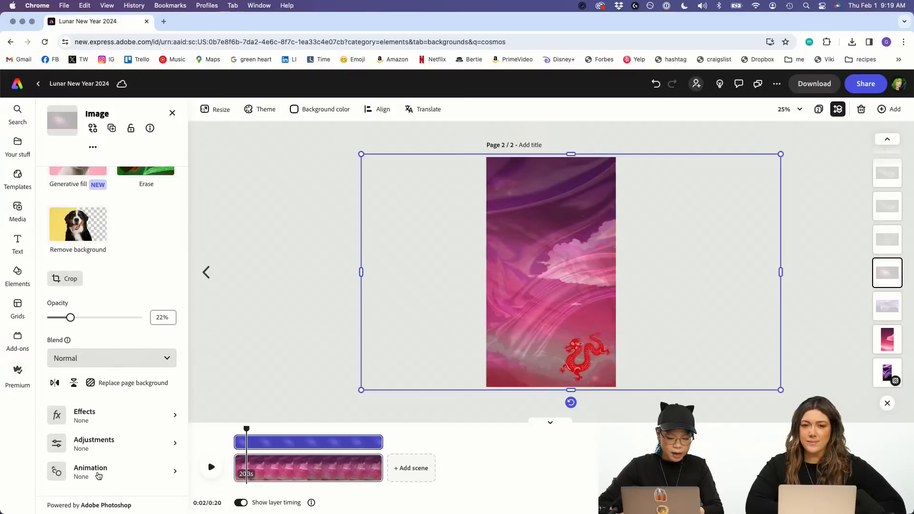
click(98, 474)
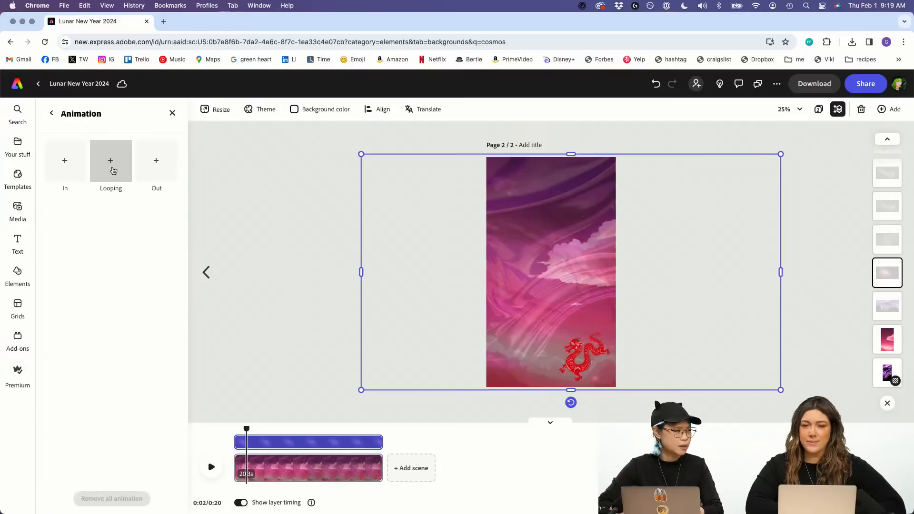
click(111, 164)
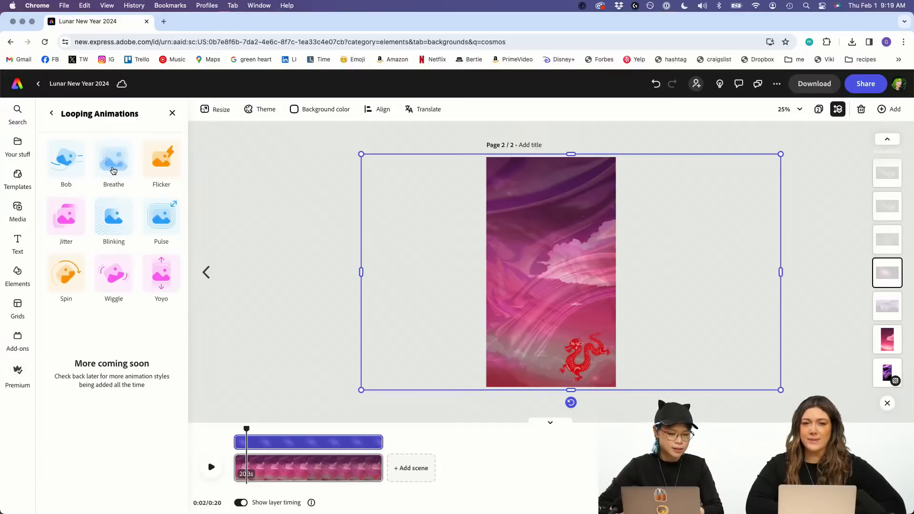
click(110, 231)
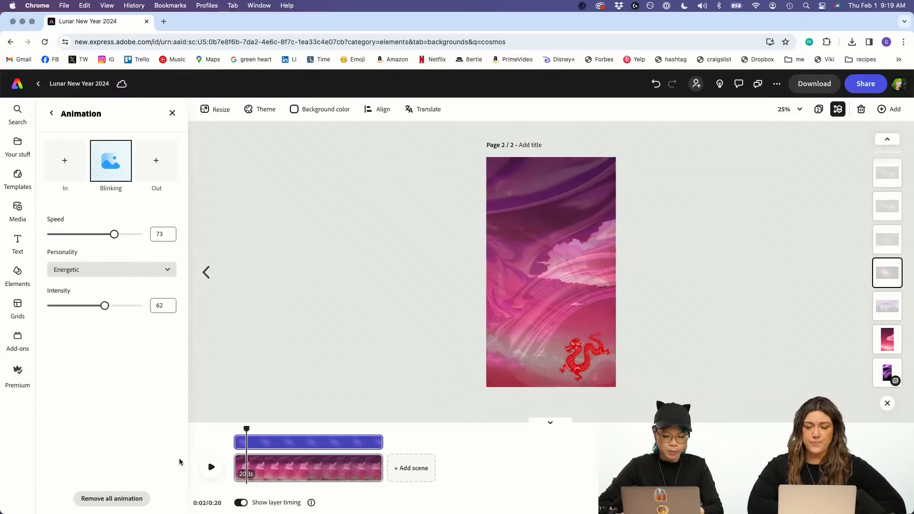
Step: Apply the Pulse looping animation to the purple liquid swirl image
click(888, 307)
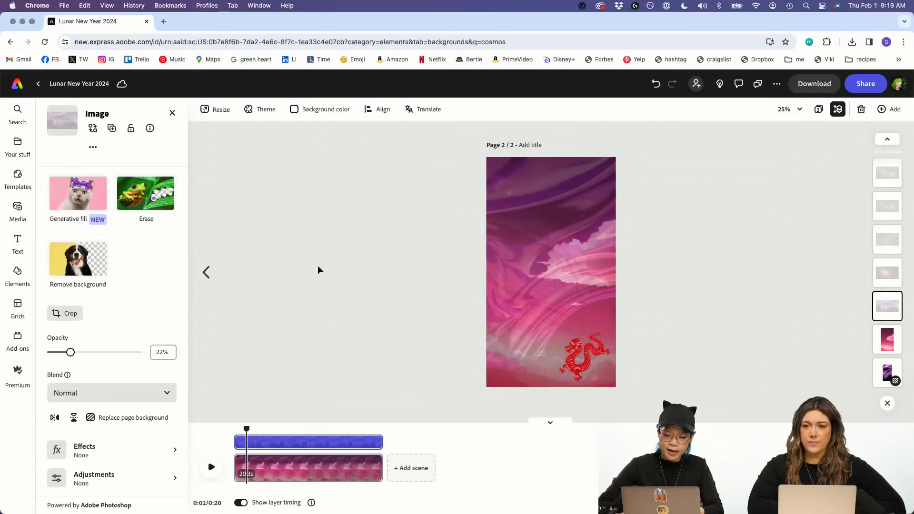
click(90, 475)
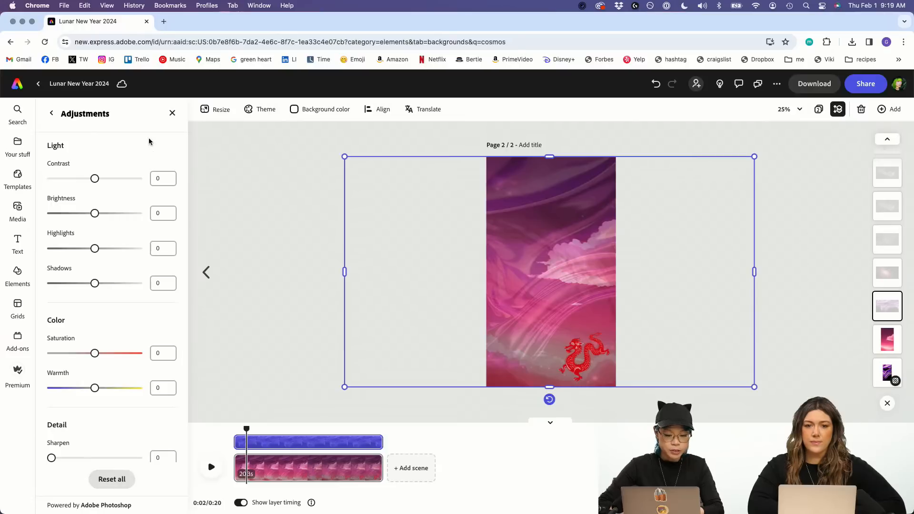
click(54, 117)
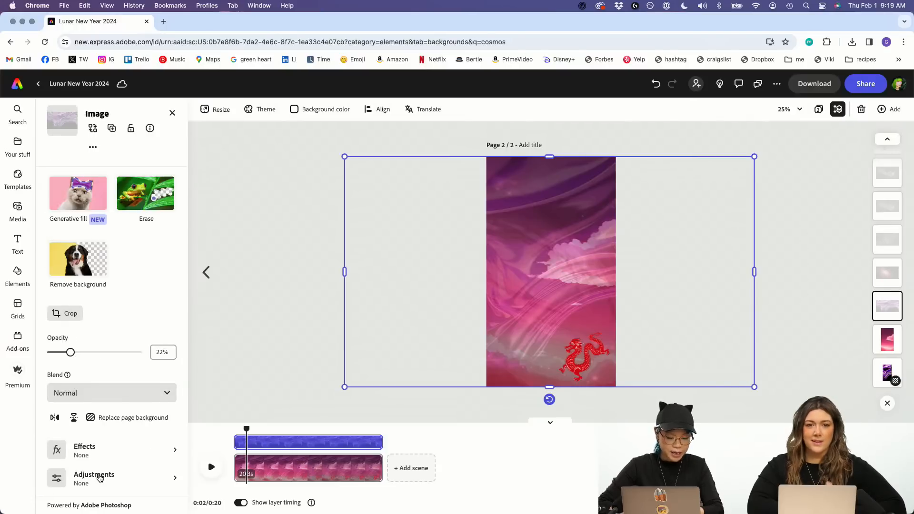
click(101, 474)
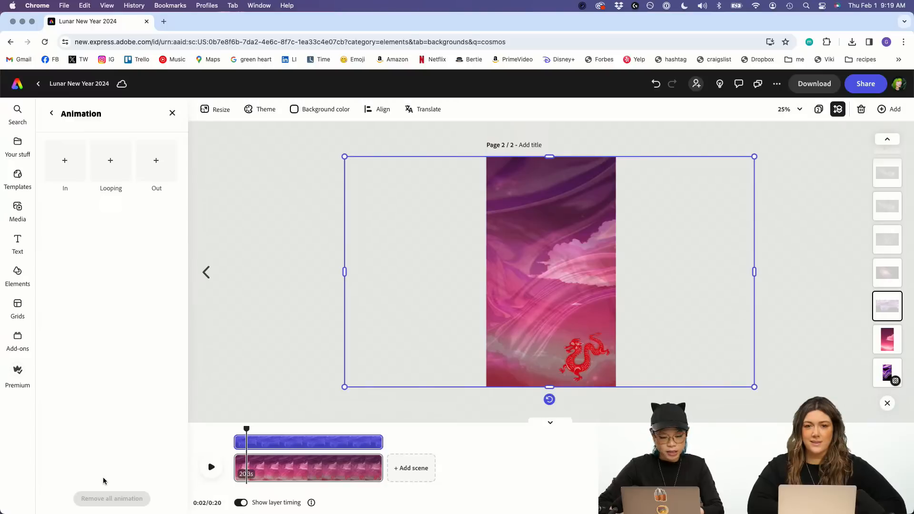
click(109, 164)
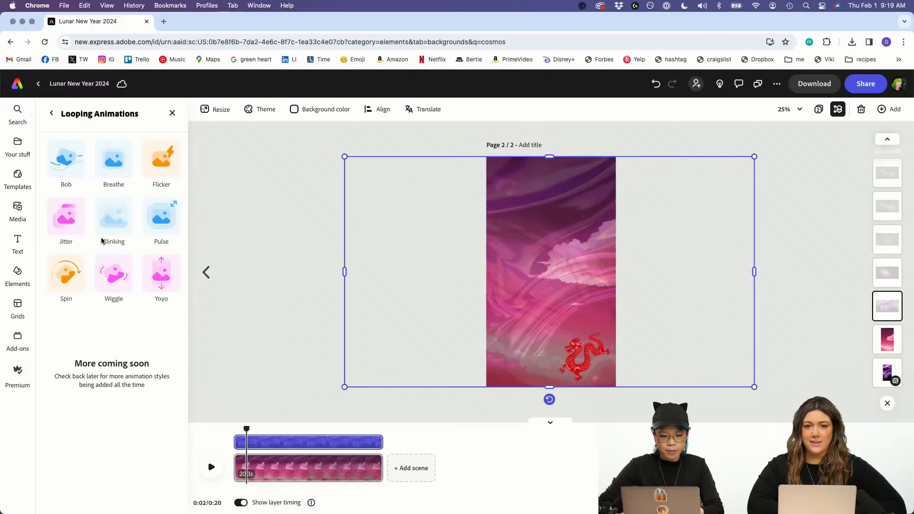
click(155, 228)
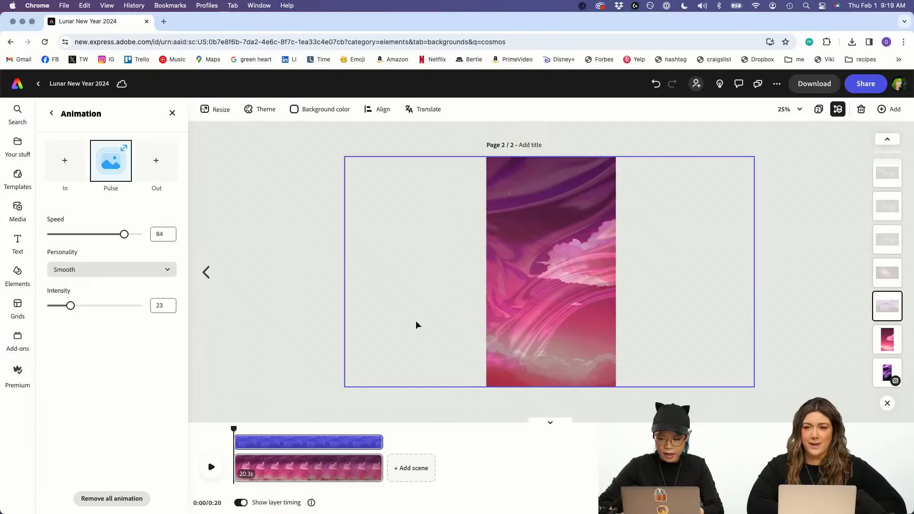
Step: Play page 2 from the start to review the layered cosmic animations
scroll(888, 176, up, 3)
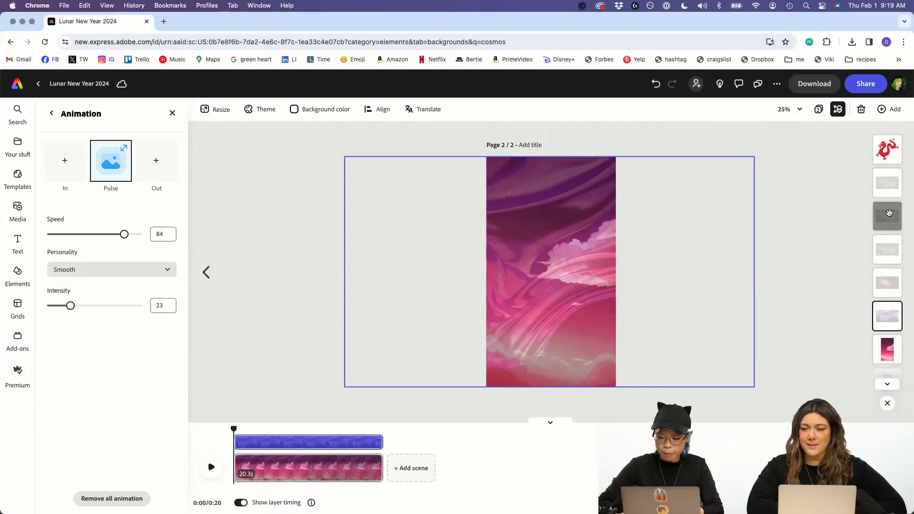
click(888, 183)
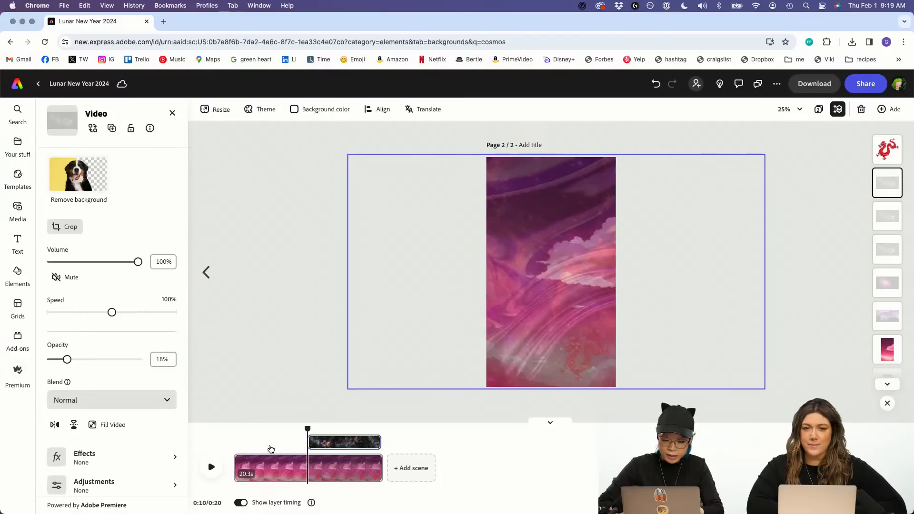
drag(257, 430, 191, 438)
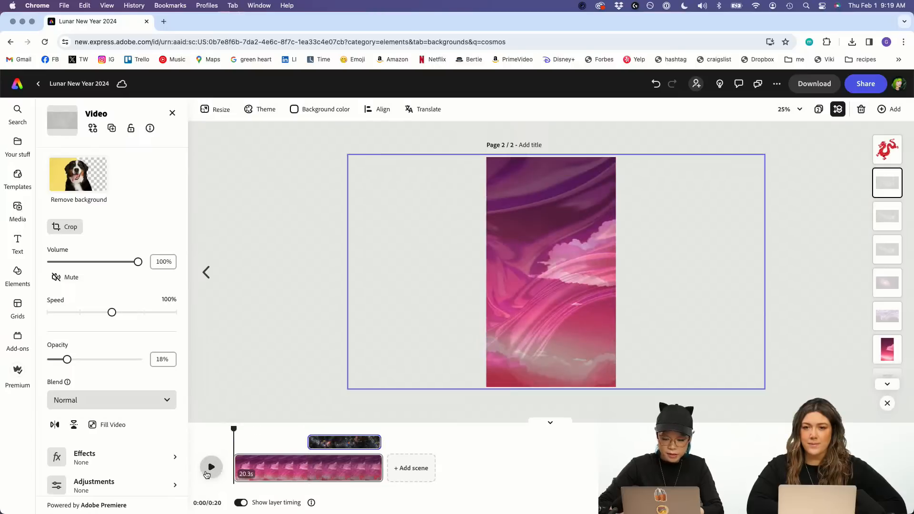
click(208, 472)
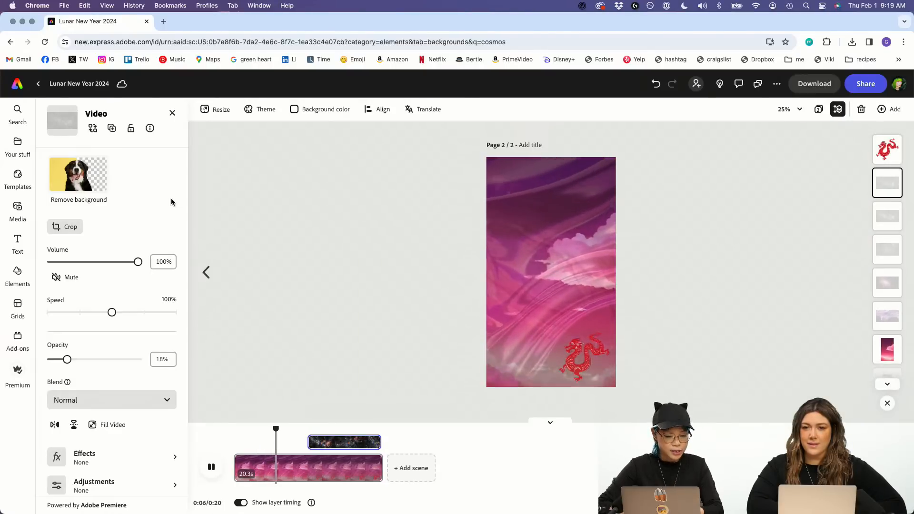
Step: Search the stock videos for "dragon" and add the gold dragon clip, enlarged across the upper part of page 2
click(18, 208)
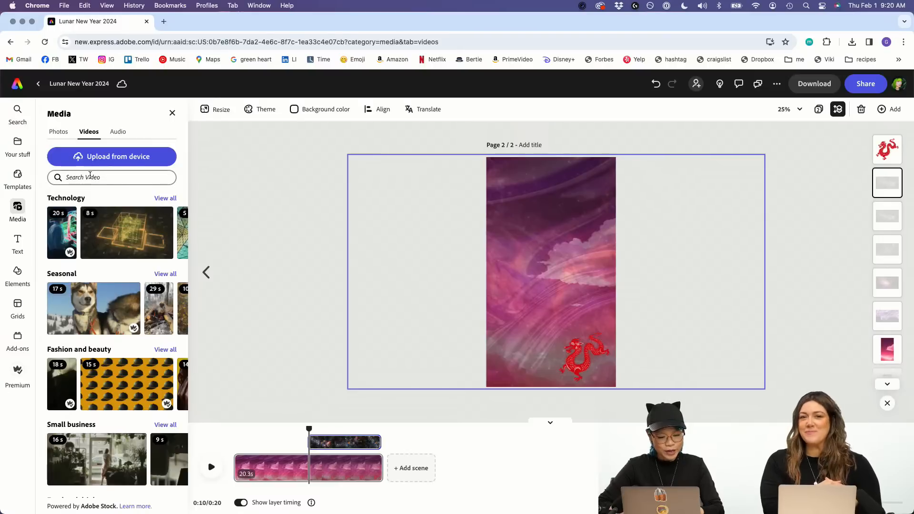
text(drago)
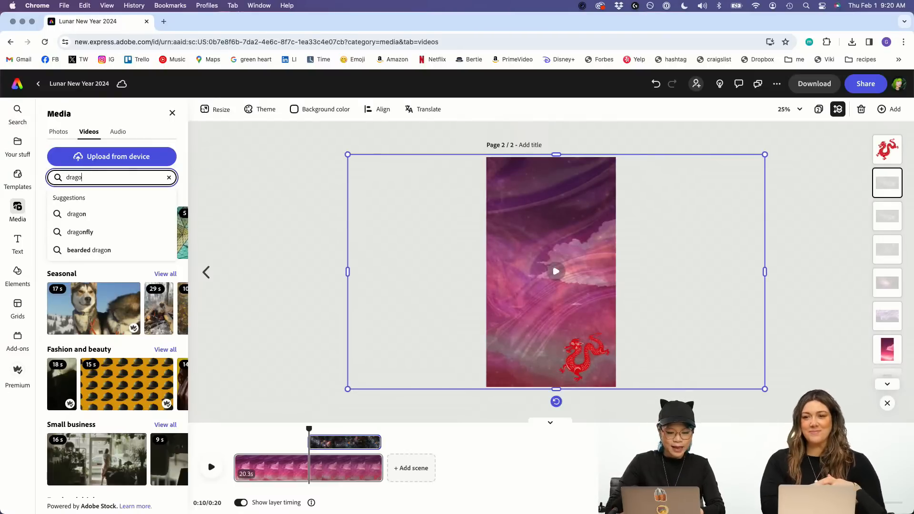
click(77, 214)
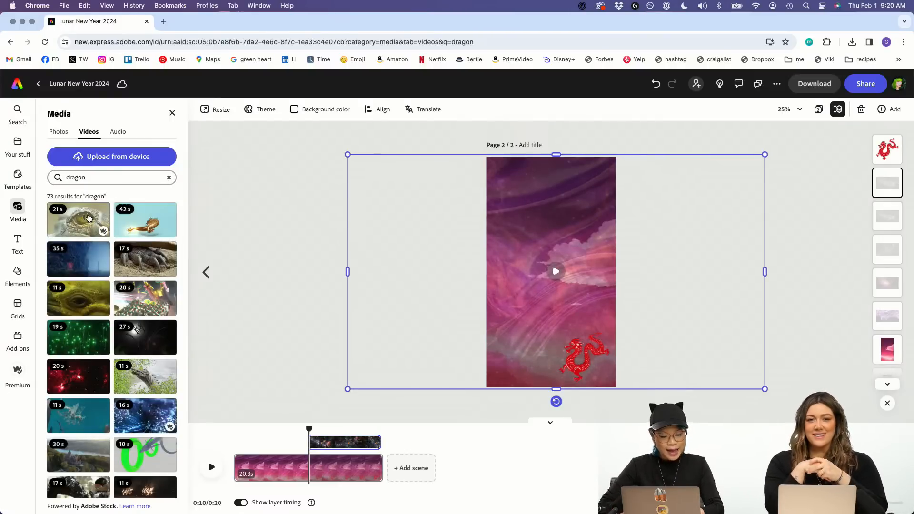
click(146, 228)
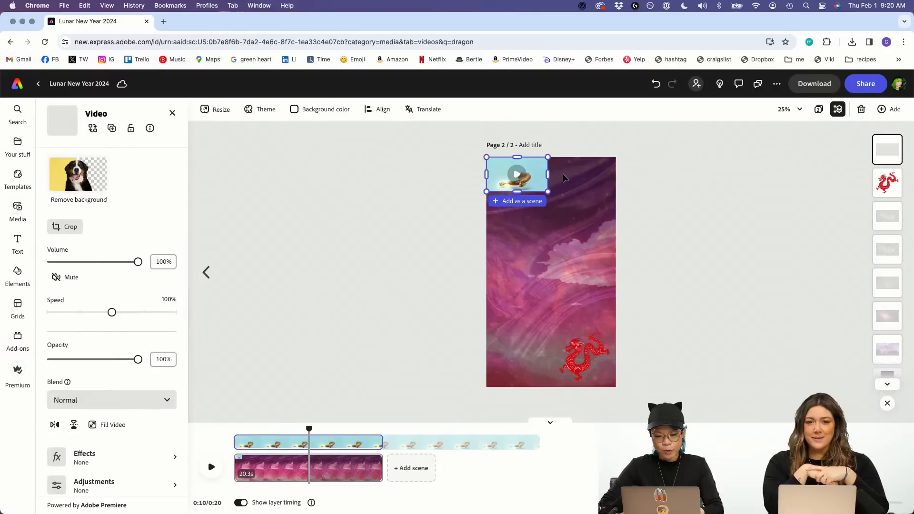
drag(547, 190, 625, 228)
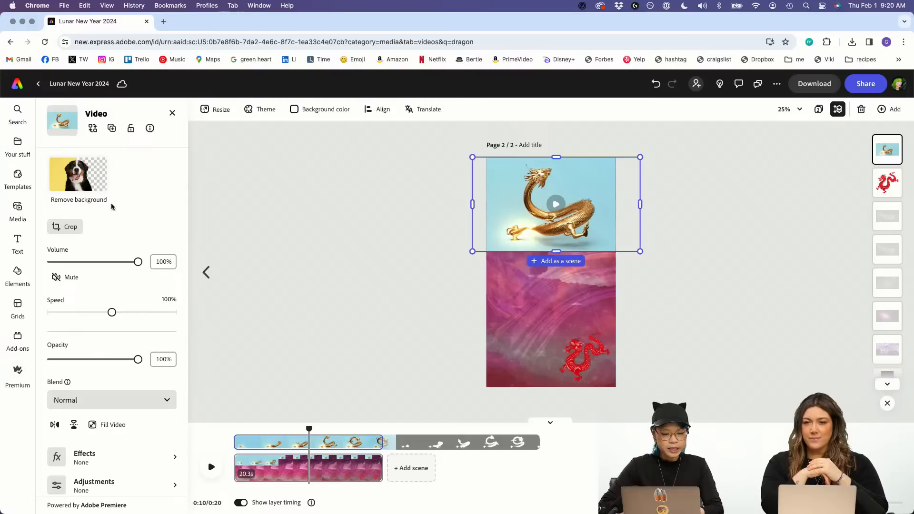
Step: Remove the gold dragon video's background, then enlarge the clip and place it in the middle of page 2
click(80, 184)
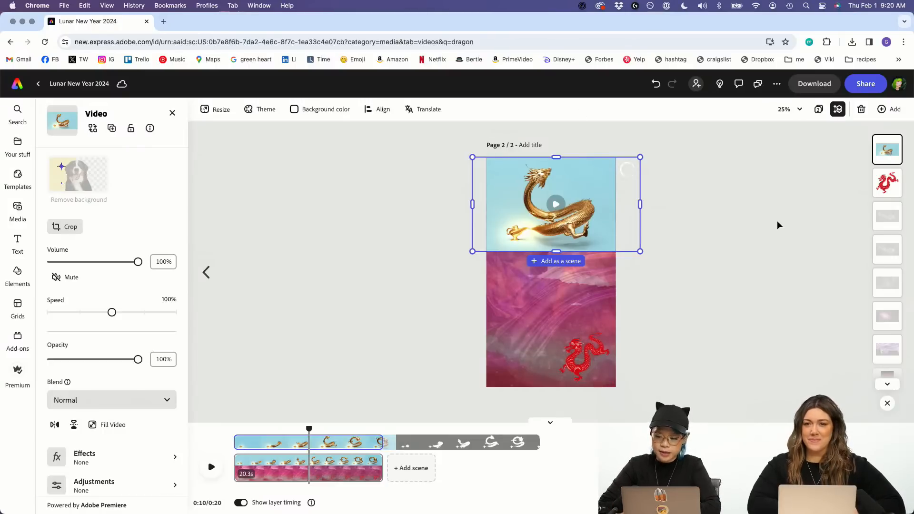
scroll(892, 238, down, 2)
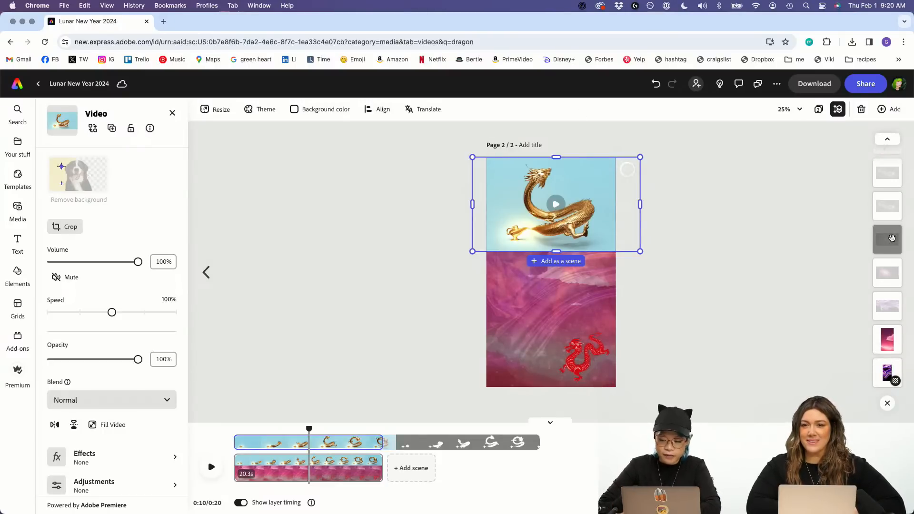
scroll(892, 238, up, 2)
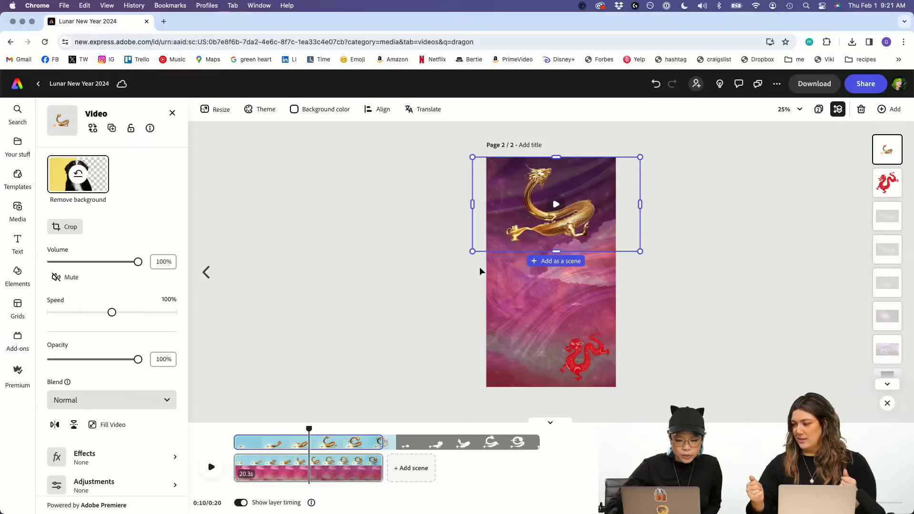
drag(472, 252, 429, 284)
drag(570, 269, 595, 313)
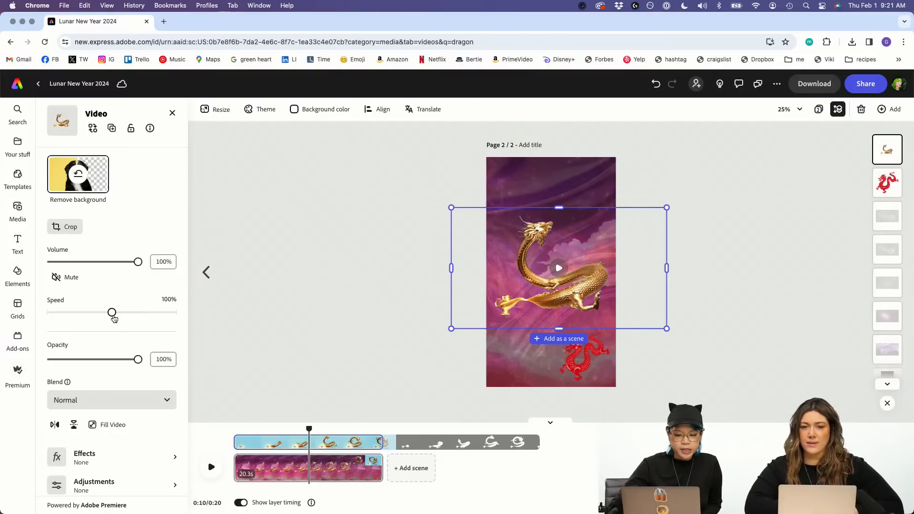
Step: Try the gold dragon video at 25% and 50% speed with previews, then return it to 100%
drag(105, 318, 60, 314)
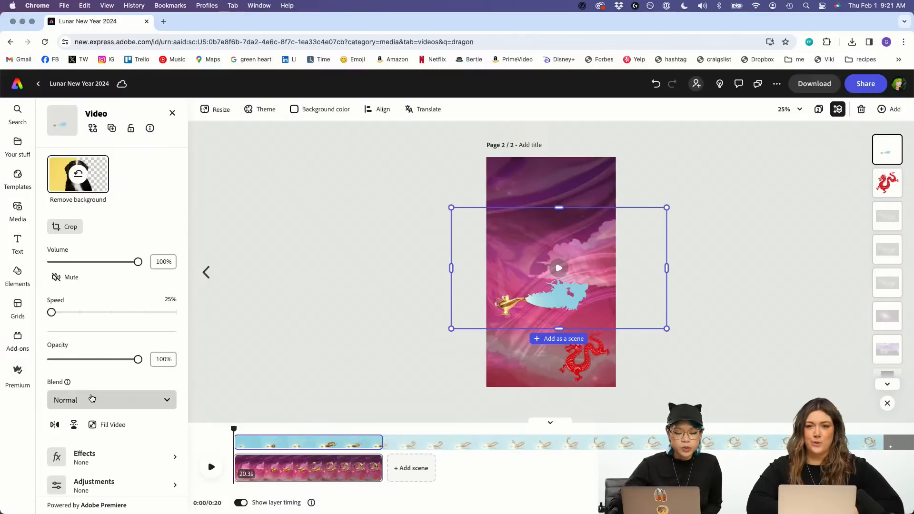
click(212, 467)
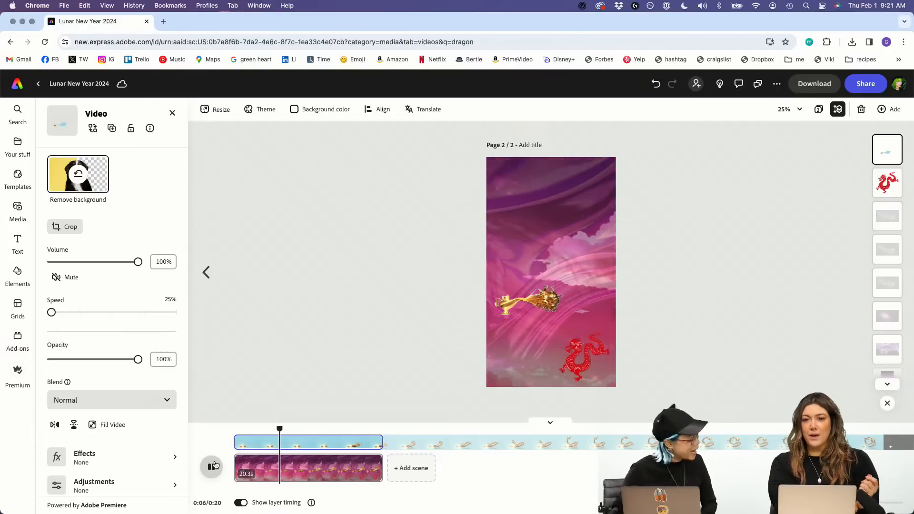
drag(59, 314, 81, 312)
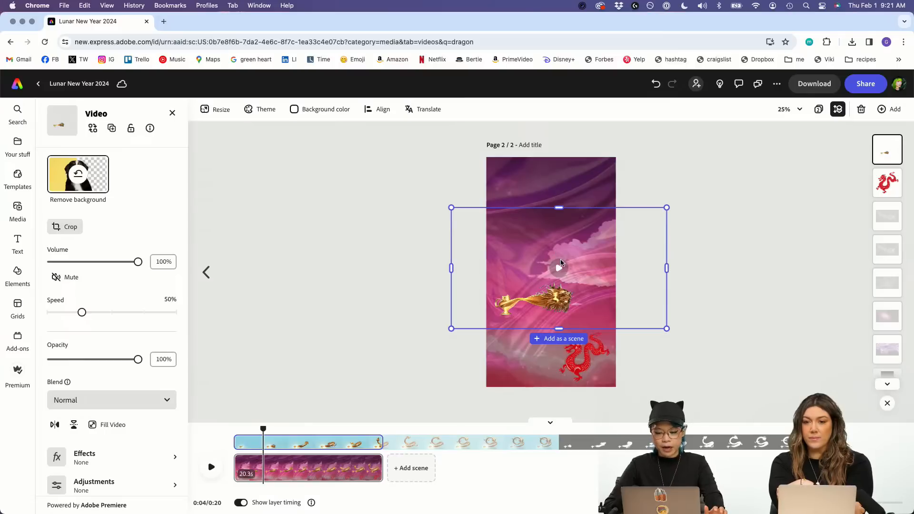
click(560, 266)
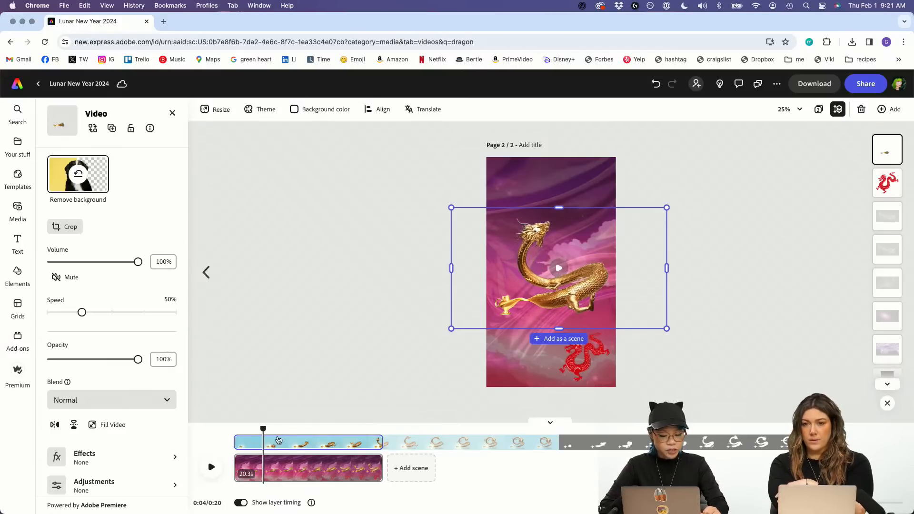
drag(88, 313, 112, 313)
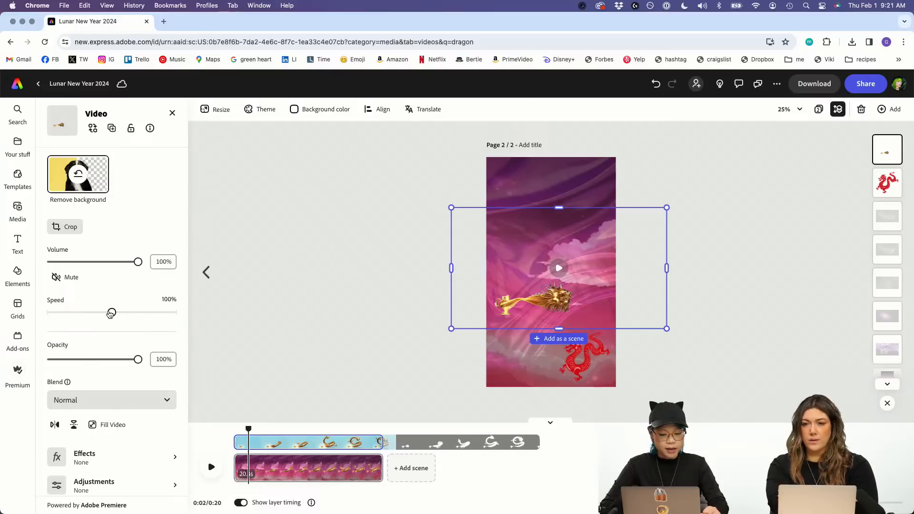
Step: Play page 2 from the start to preview the gold dragon video, then nudge the clip slightly sideways on the page
drag(245, 431, 238, 431)
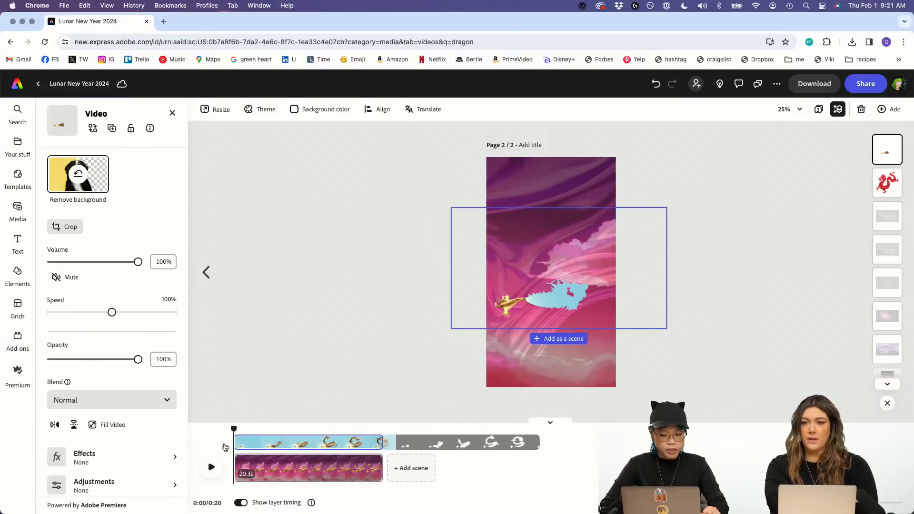
click(212, 467)
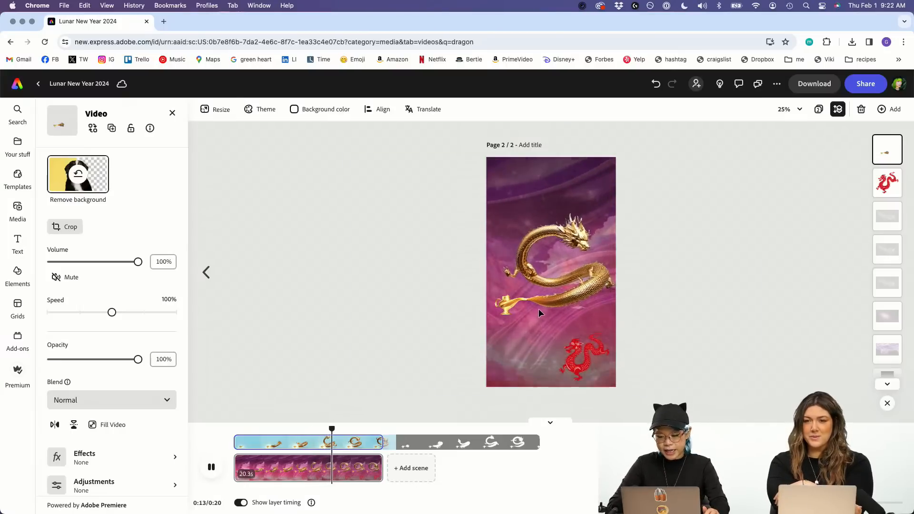
click(578, 290)
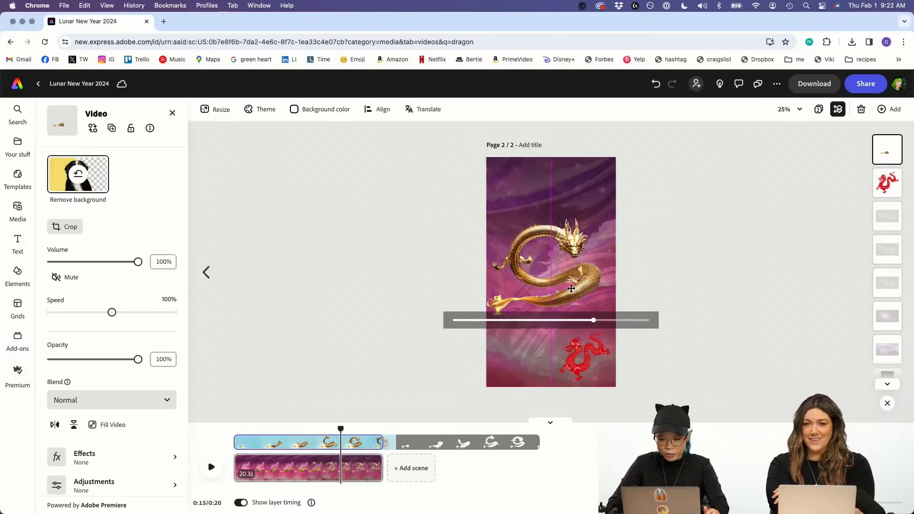
click(751, 265)
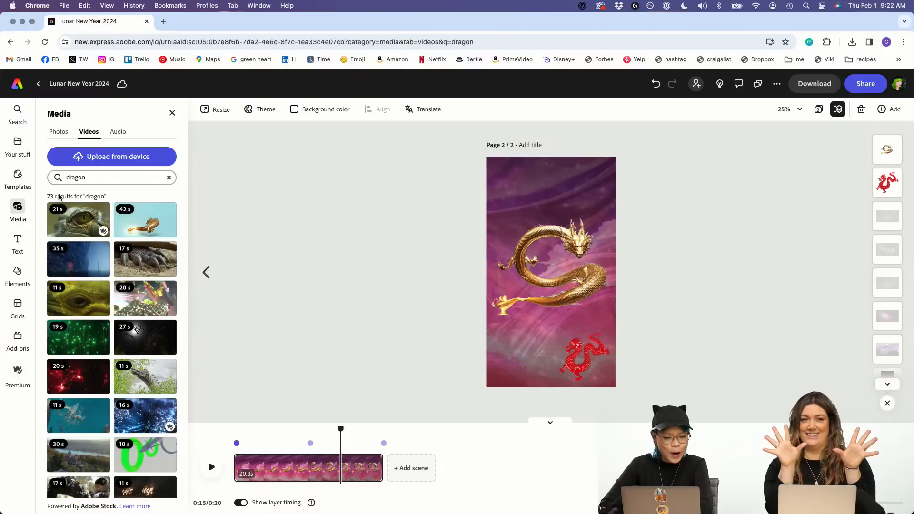
Step: Search the design assets for "clouds" and add the blue-purple cosmic cloud, enlarged, in page 2's upper-left corner
click(23, 179)
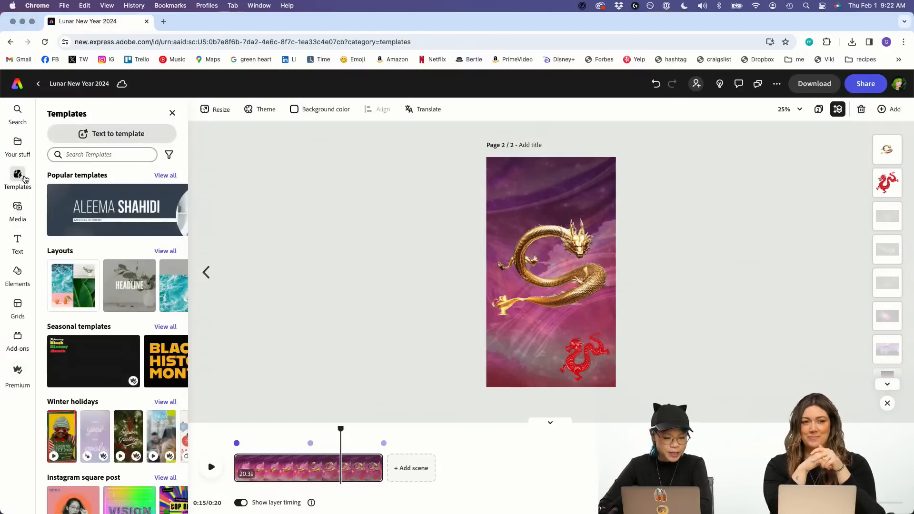
click(26, 269)
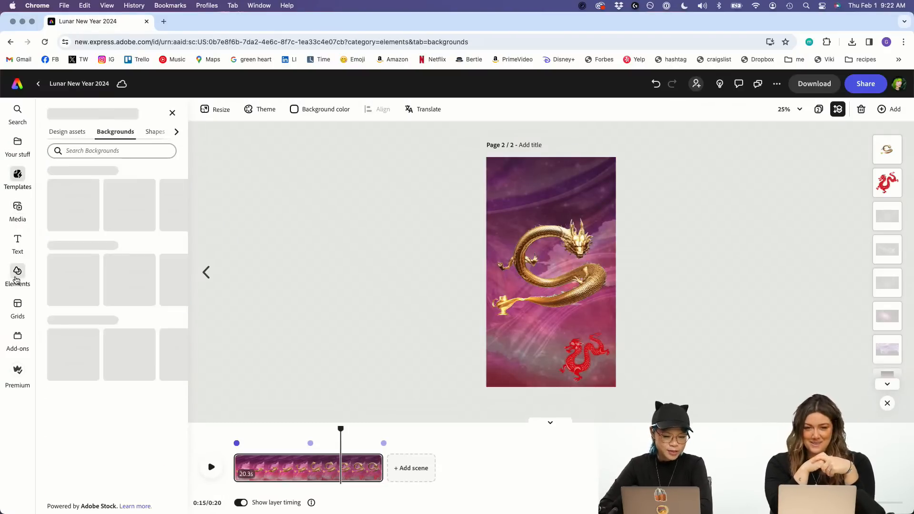
click(98, 151)
text(clouds)
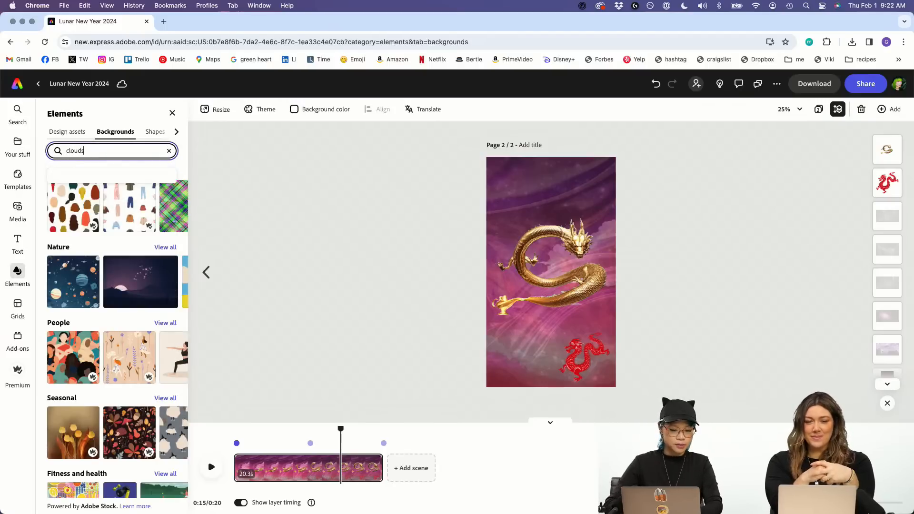
key(Return)
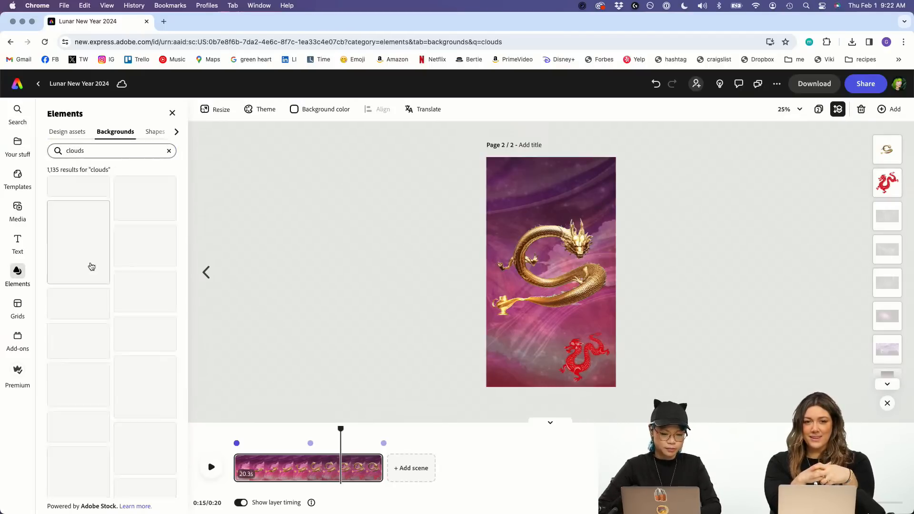
scroll(92, 267, down, 3)
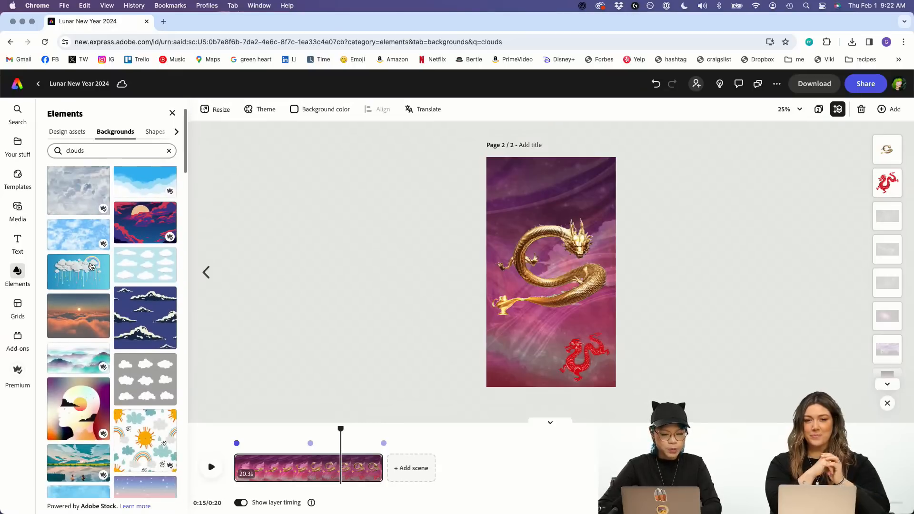
click(76, 131)
scroll(113, 426, down, 2)
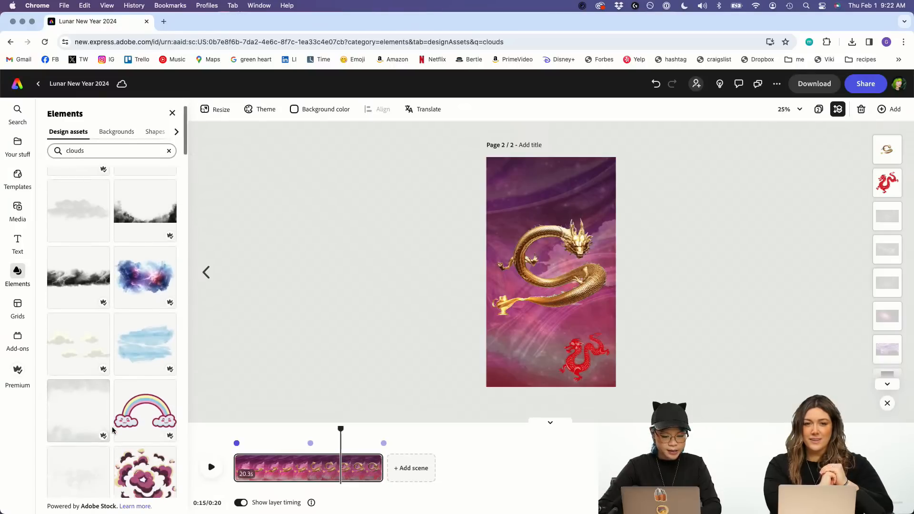
click(145, 298)
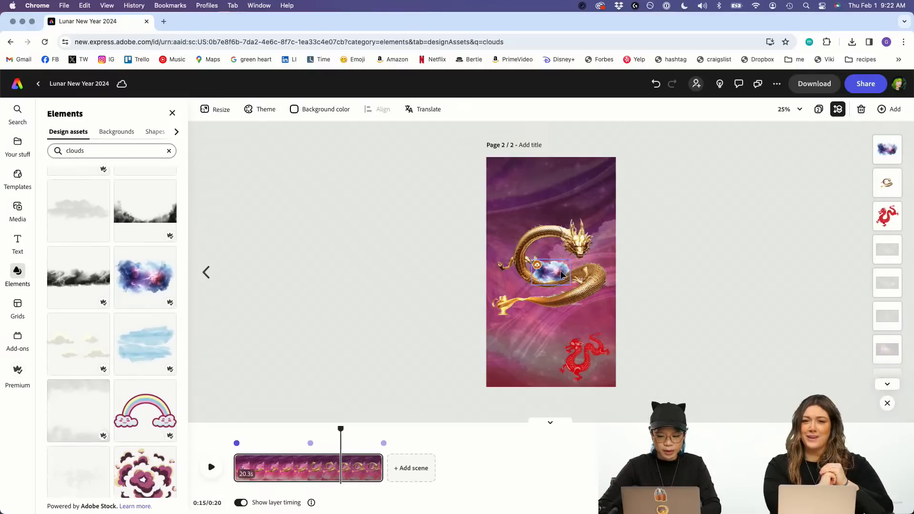
mouse_move(553, 270)
mouse_down()
mouse_move(533, 136)
mouse_move(531, 189)
mouse_move(590, 232)
mouse_move(546, 203)
mouse_move(563, 210)
mouse_move(557, 206)
mouse_up()
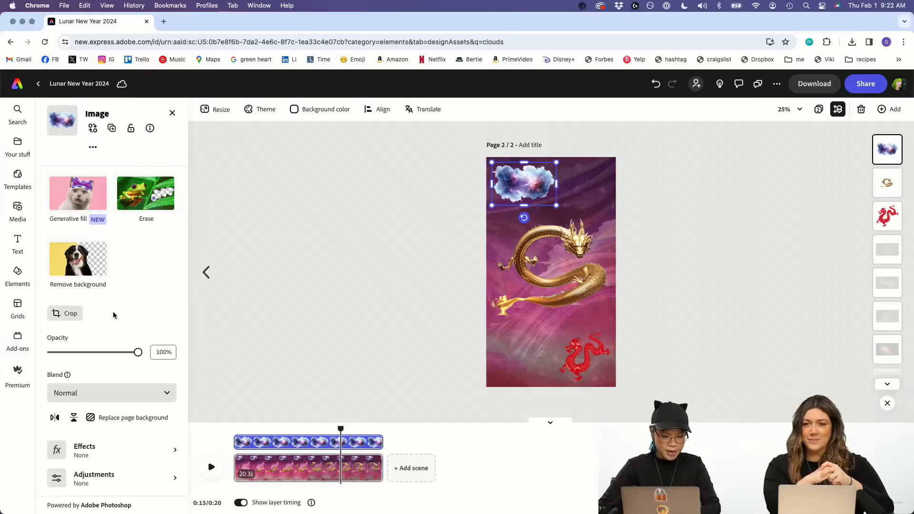
Step: Add a second copy of the cosmic cloud near page 2's lower-right edge and move its layer beneath the red dragon
click(172, 113)
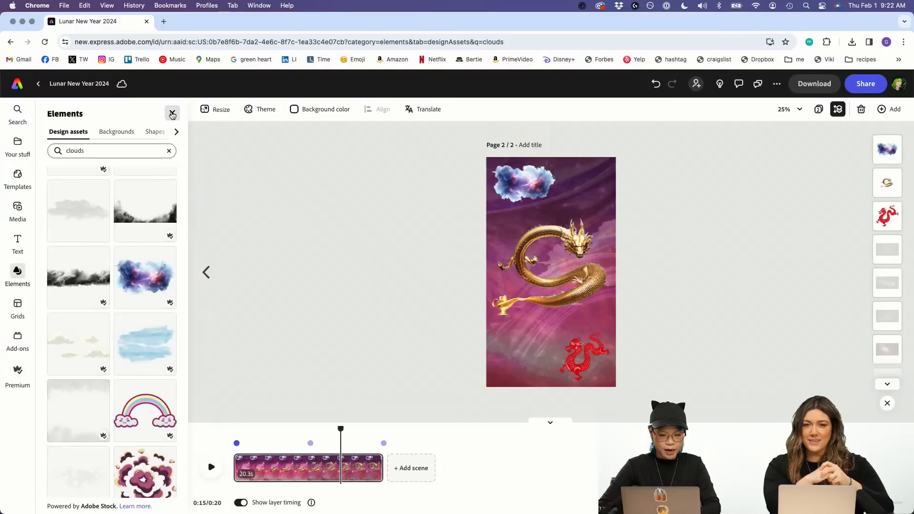
drag(140, 260, 614, 346)
drag(888, 149, 889, 257)
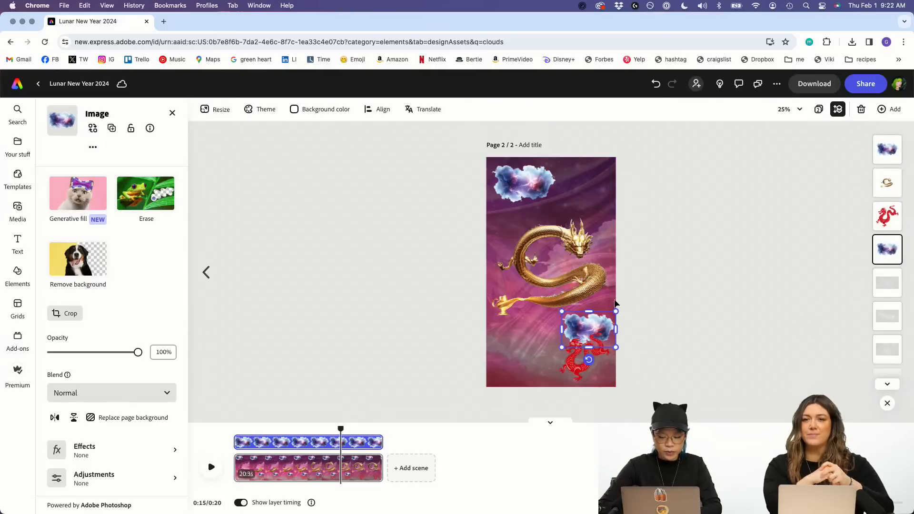
Step: Adjust the upper cosmic cloud's color to warmth 28 and saturation 57
click(524, 188)
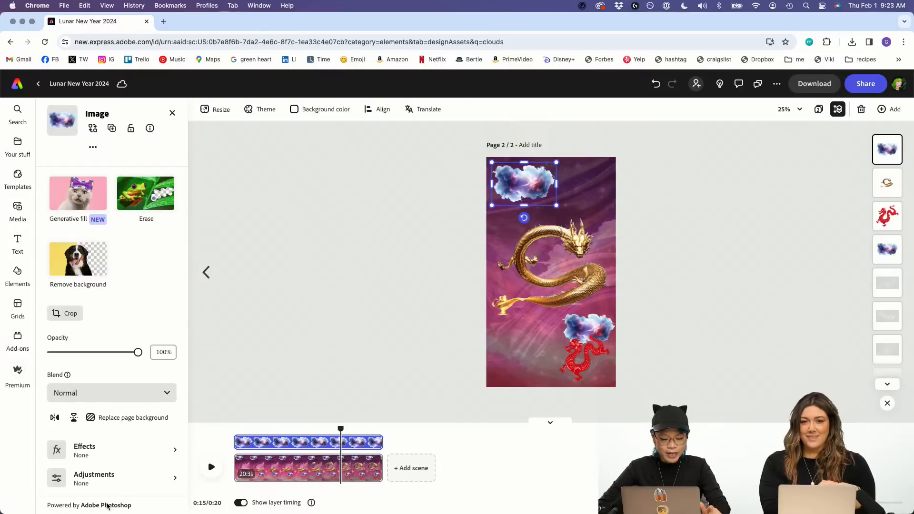
click(124, 478)
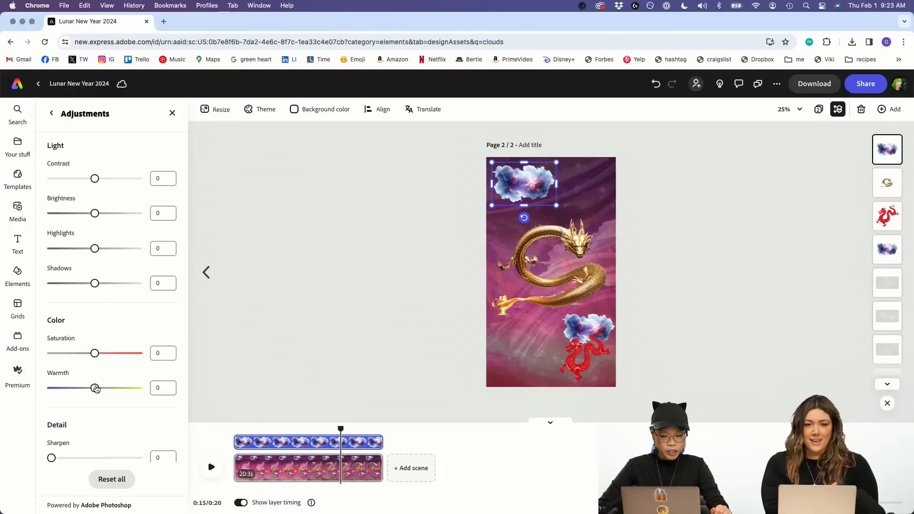
drag(76, 390, 108, 403)
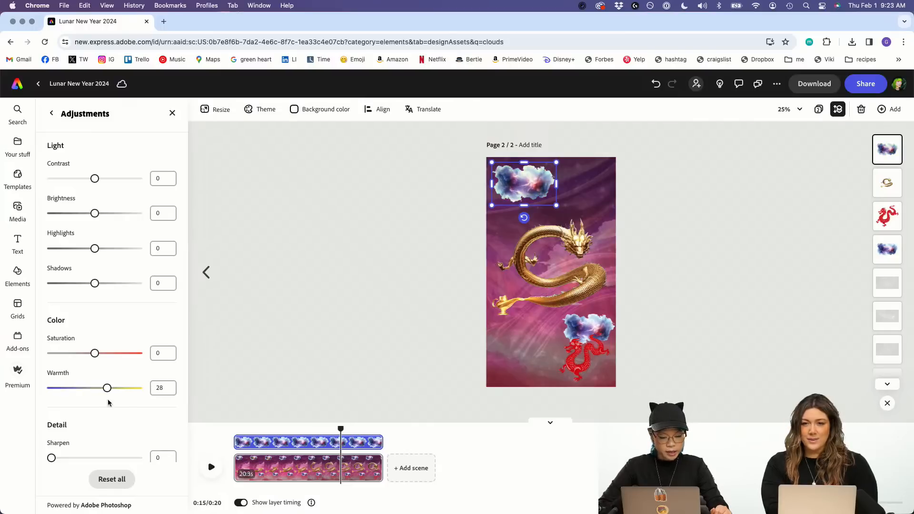
drag(94, 354, 122, 355)
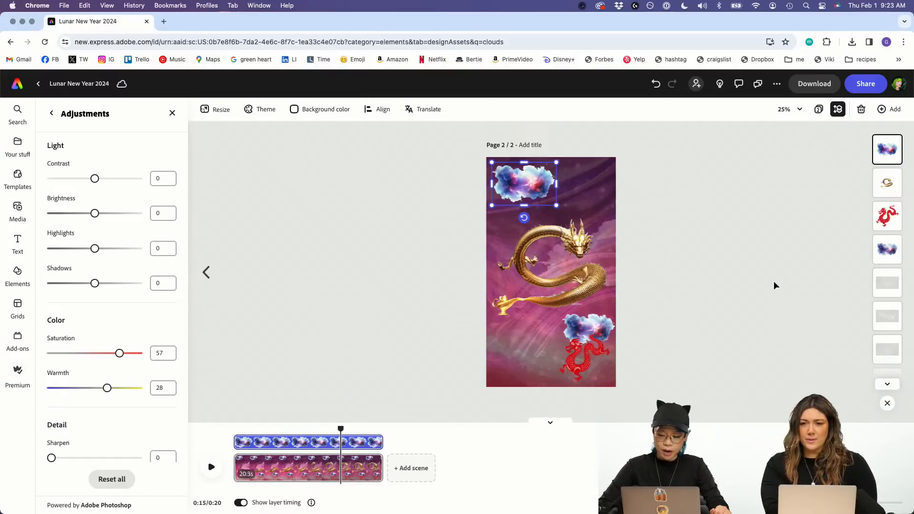
Step: Compare several color effects on the lower cloud behind the red dragon and apply the cream-and-pink duotone
click(881, 255)
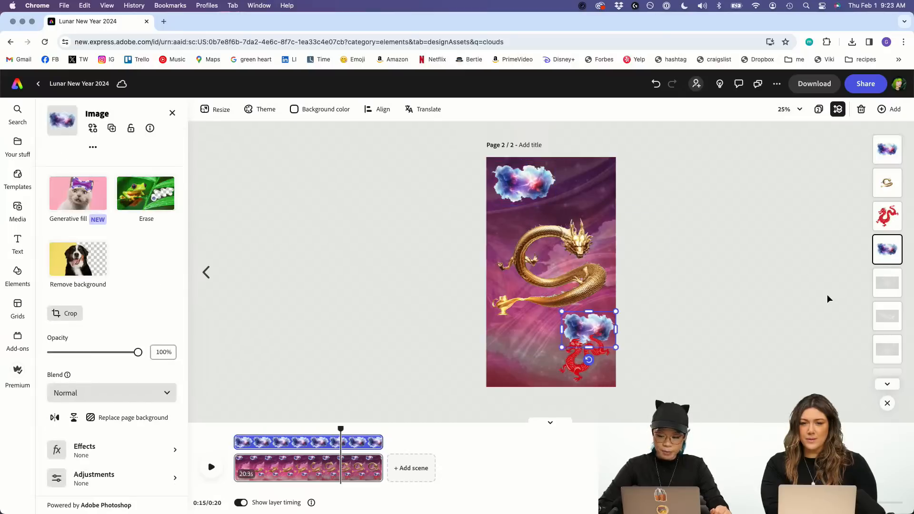
click(94, 455)
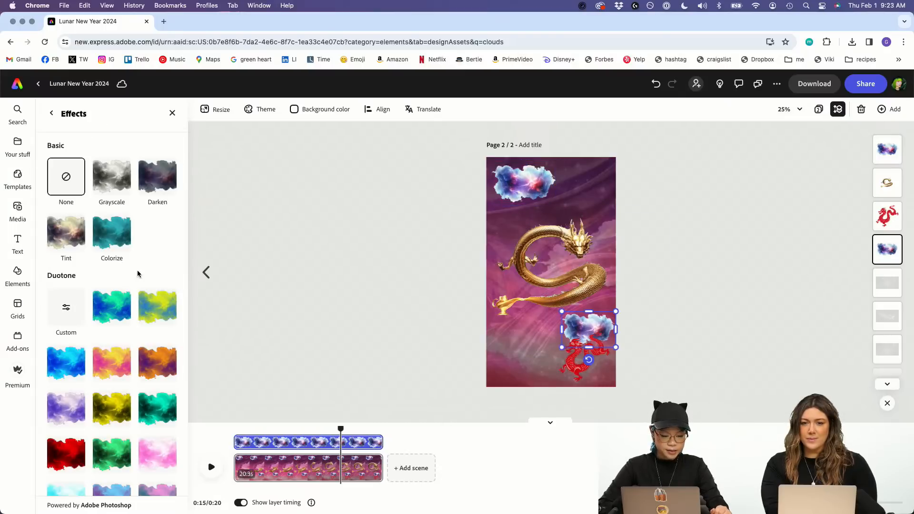
scroll(135, 353, down, 3)
scroll(135, 353, up, 3)
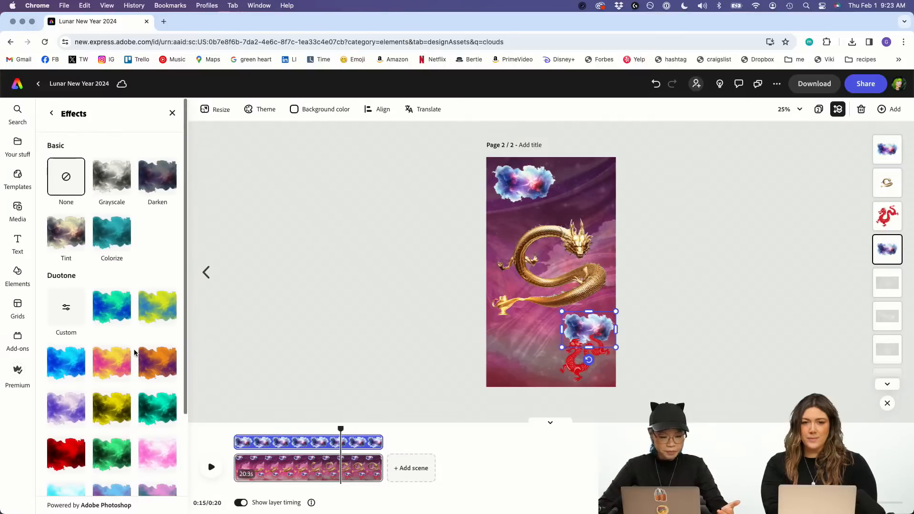
scroll(135, 352, down, 3)
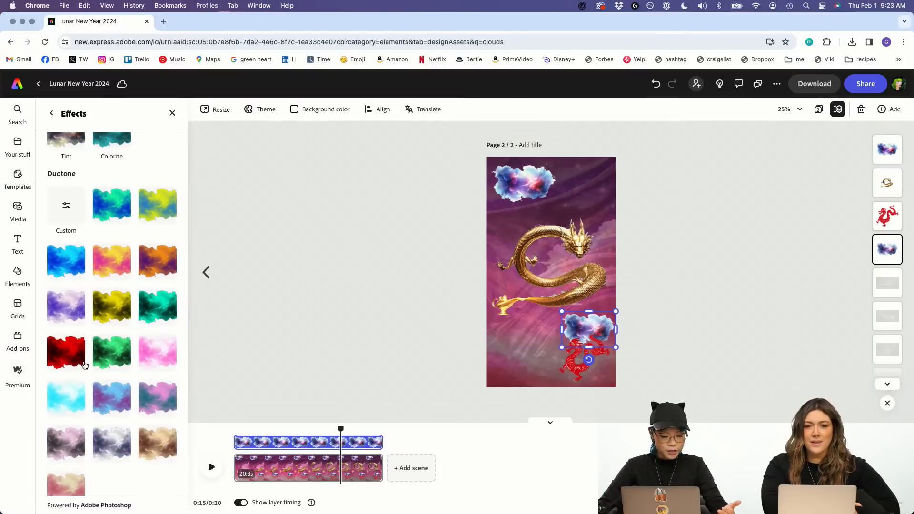
click(112, 260)
click(103, 343)
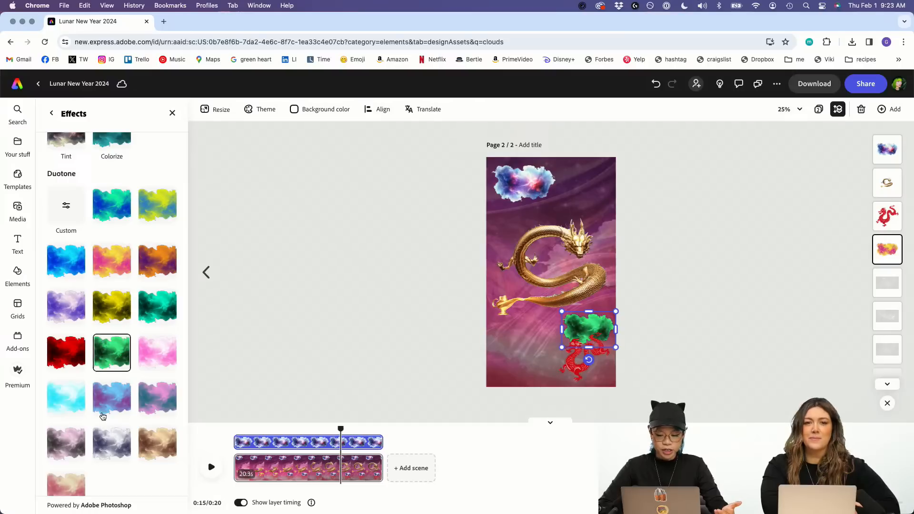
click(103, 415)
click(151, 401)
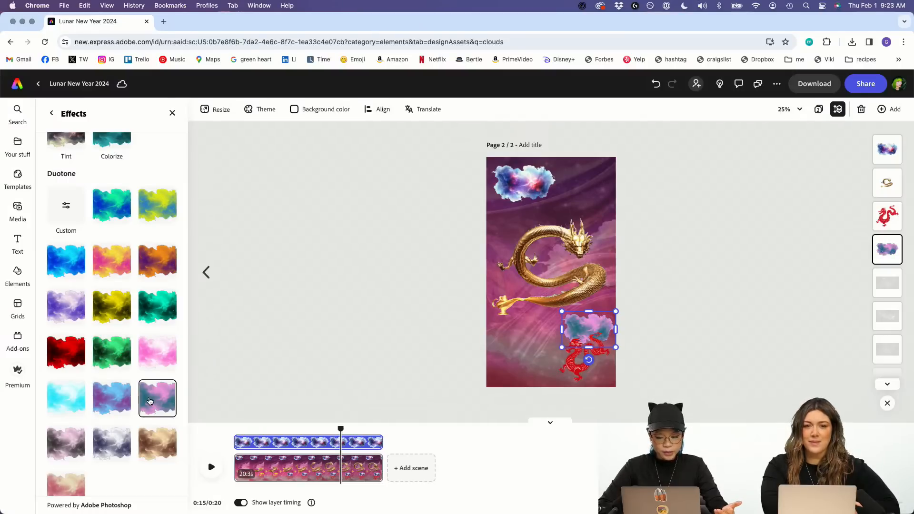
click(68, 436)
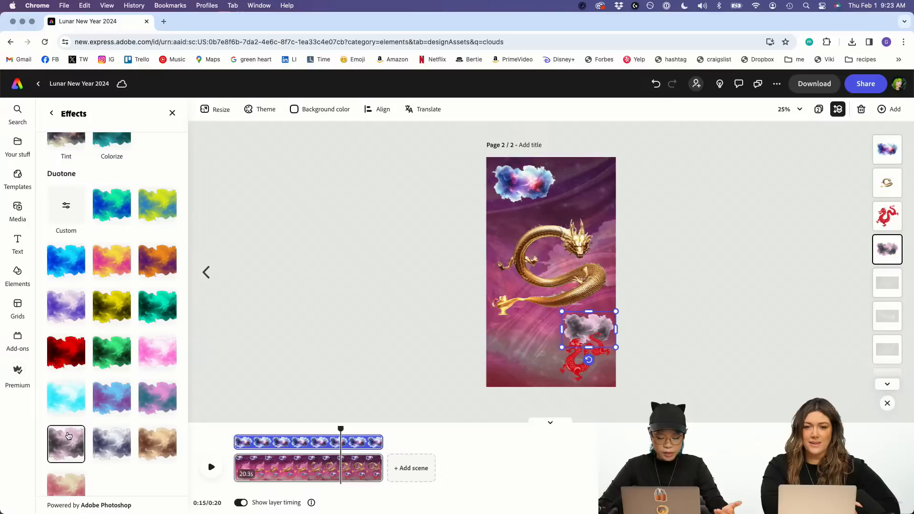
scroll(77, 429, up, 3)
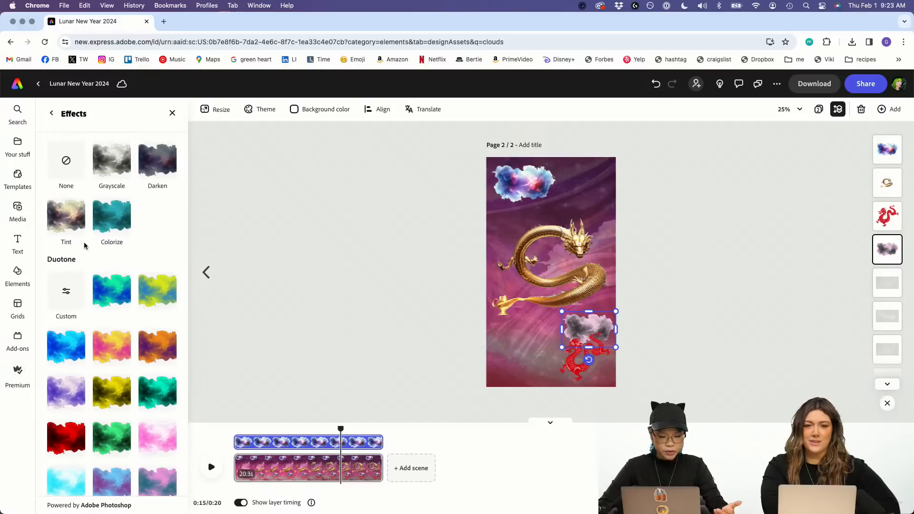
scroll(67, 286, down, 4)
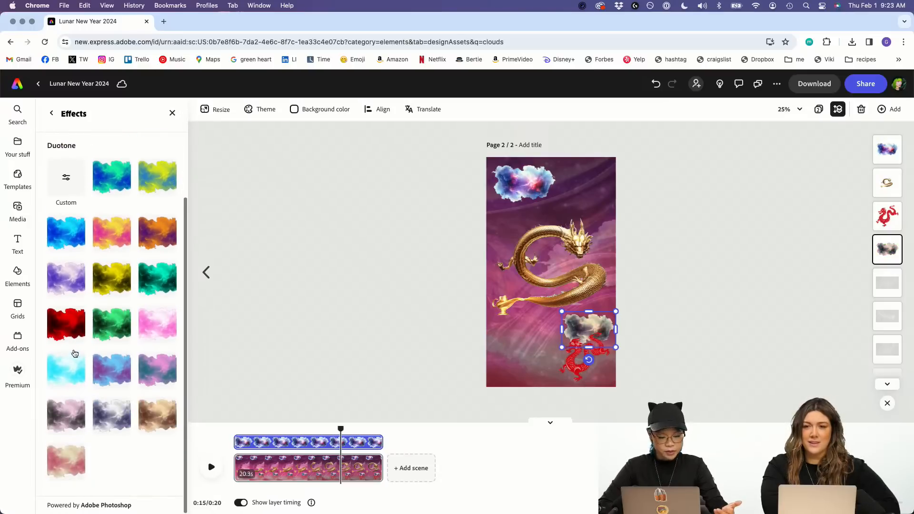
click(75, 456)
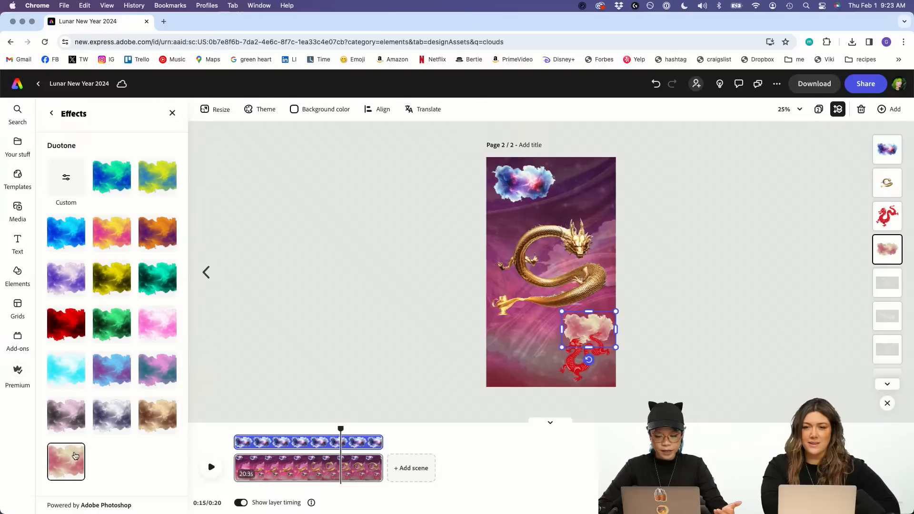
click(69, 420)
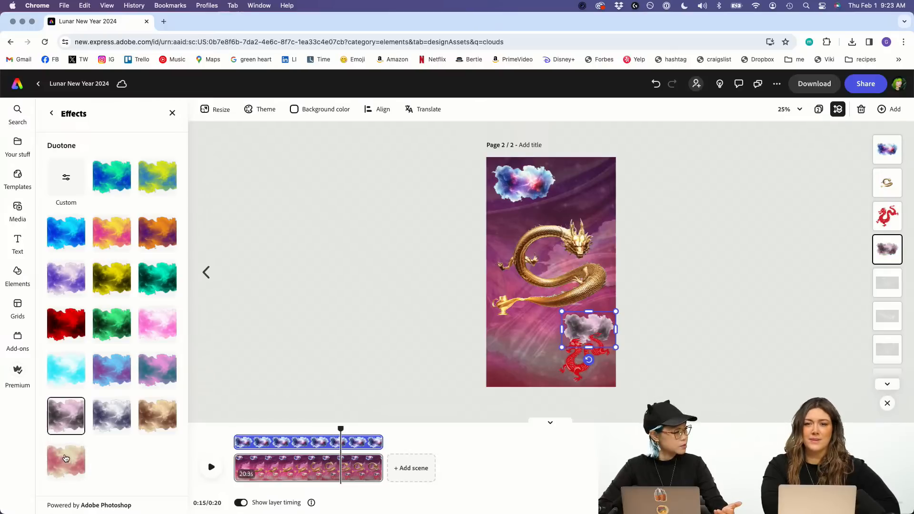
click(66, 459)
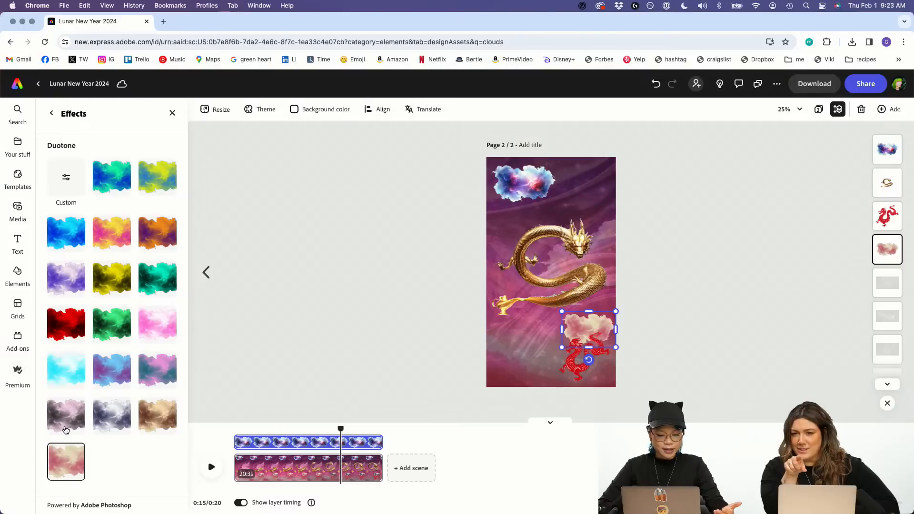
click(66, 428)
click(65, 454)
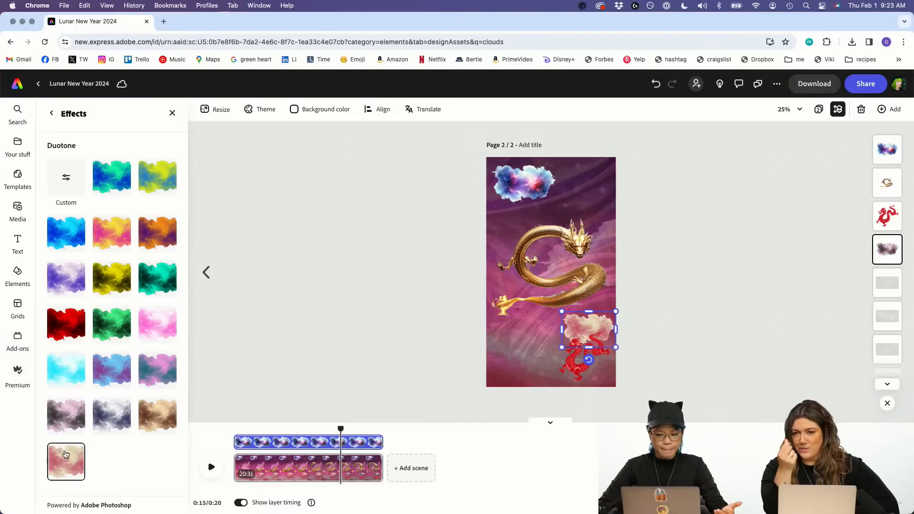
Step: Try the yellow-and-coral duotone and the Darken effect on the upper cosmic cloud, and restore its effect to None
click(504, 200)
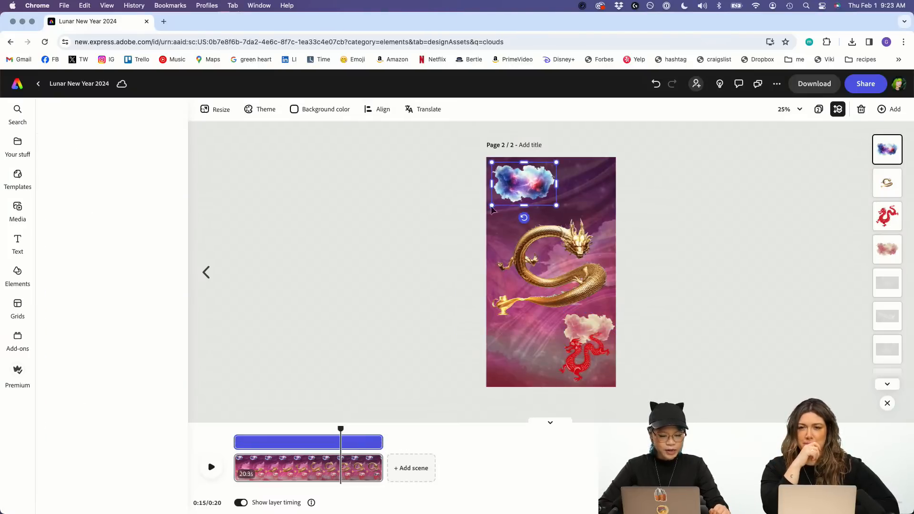
scroll(114, 425, down, 2)
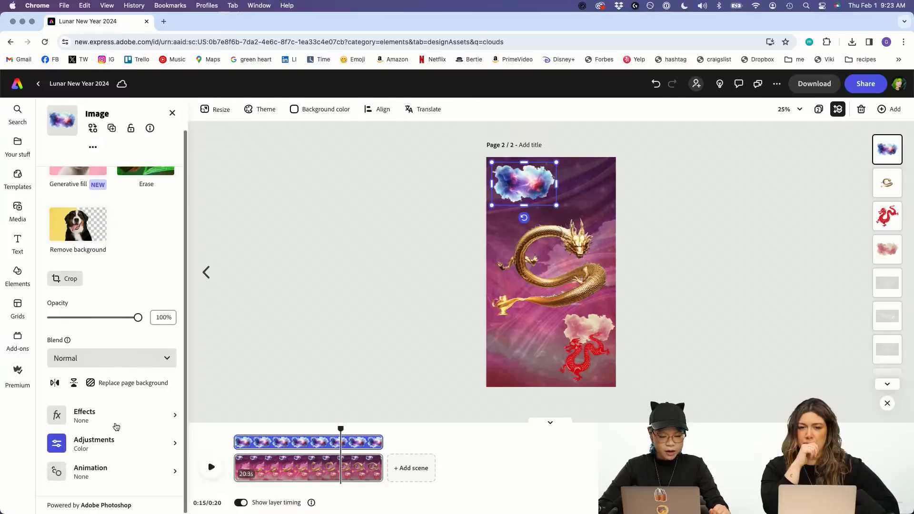
click(116, 425)
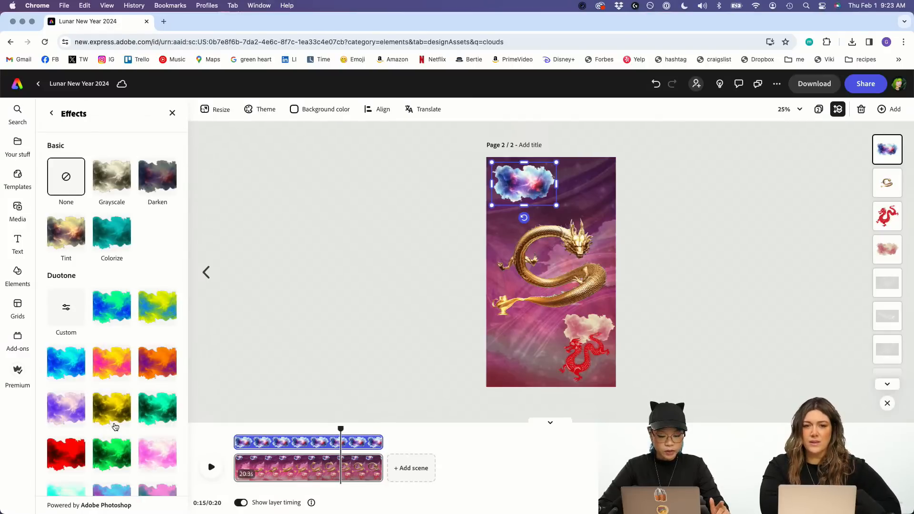
scroll(116, 425, down, 3)
scroll(105, 438, up, 3)
scroll(86, 452, down, 3)
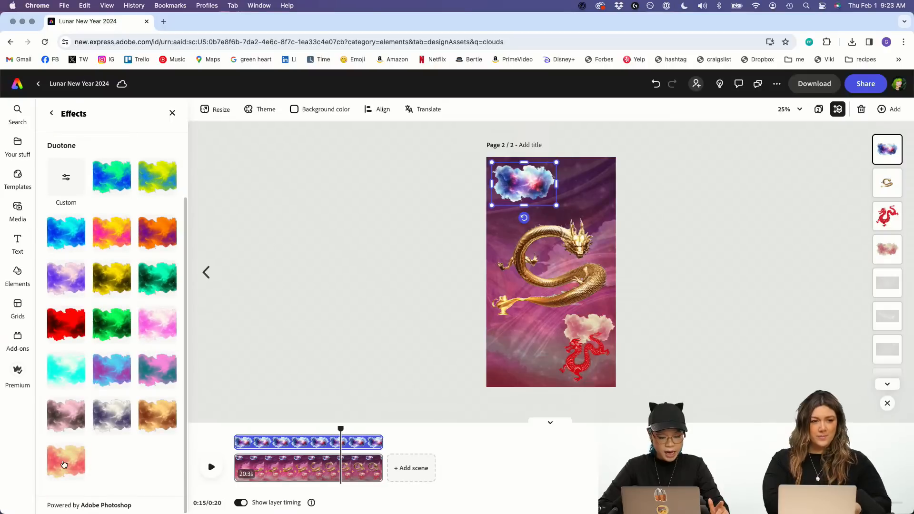
click(64, 450)
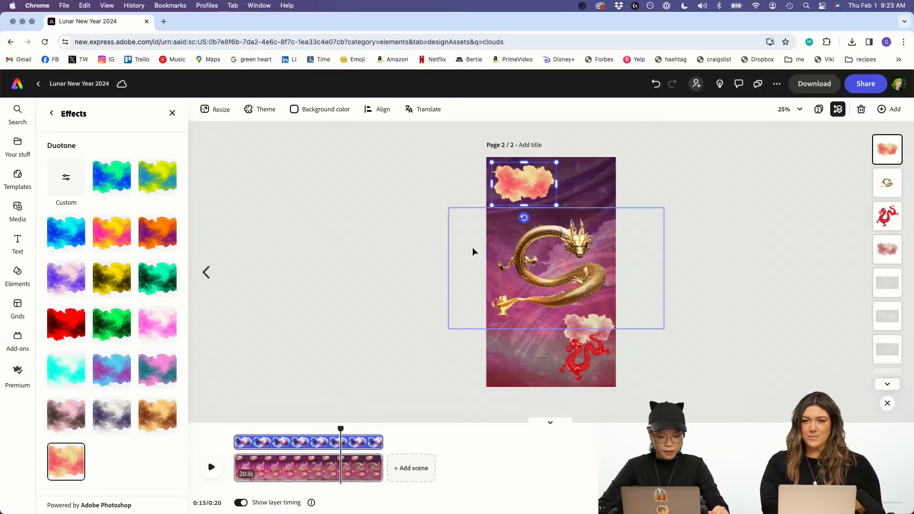
scroll(75, 205, up, 3)
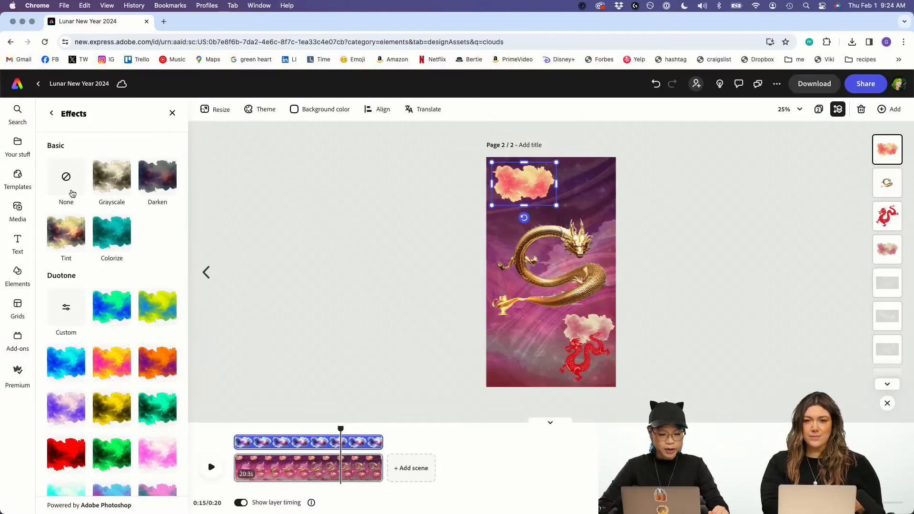
click(73, 193)
click(172, 173)
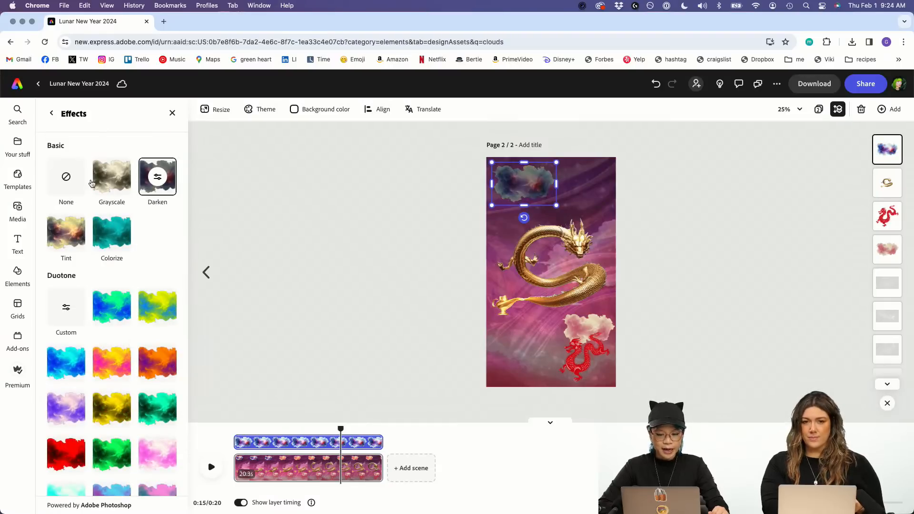
click(72, 179)
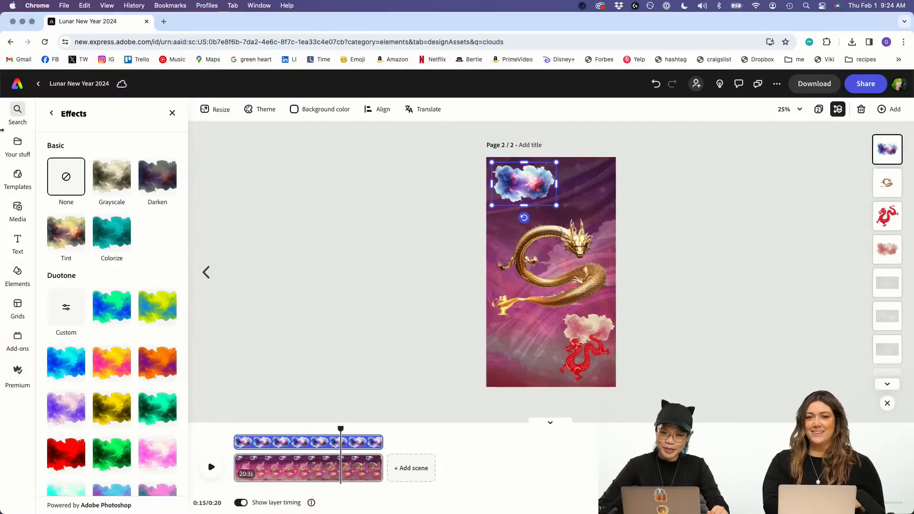
Step: Give the upper cosmic cloud a Drift in animation with a 1.11 s duration and Strong personality
click(51, 115)
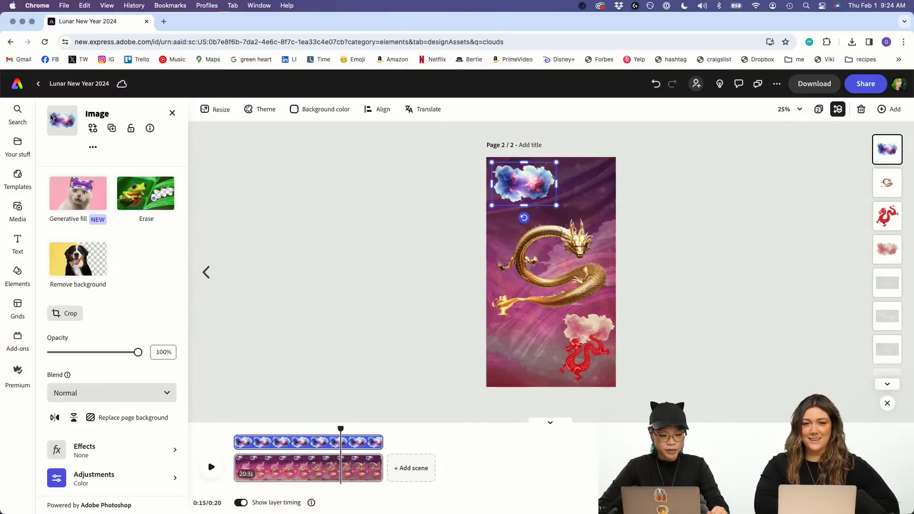
scroll(109, 333, down, 2)
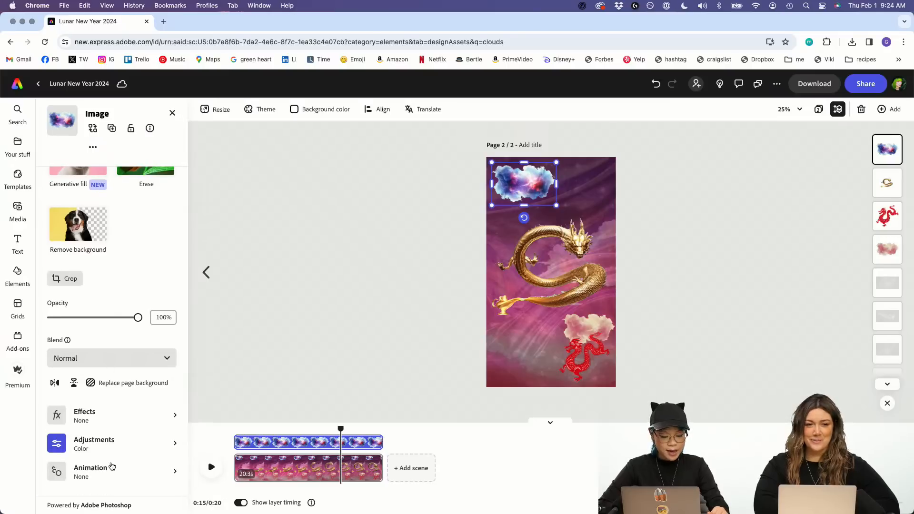
click(112, 468)
click(70, 175)
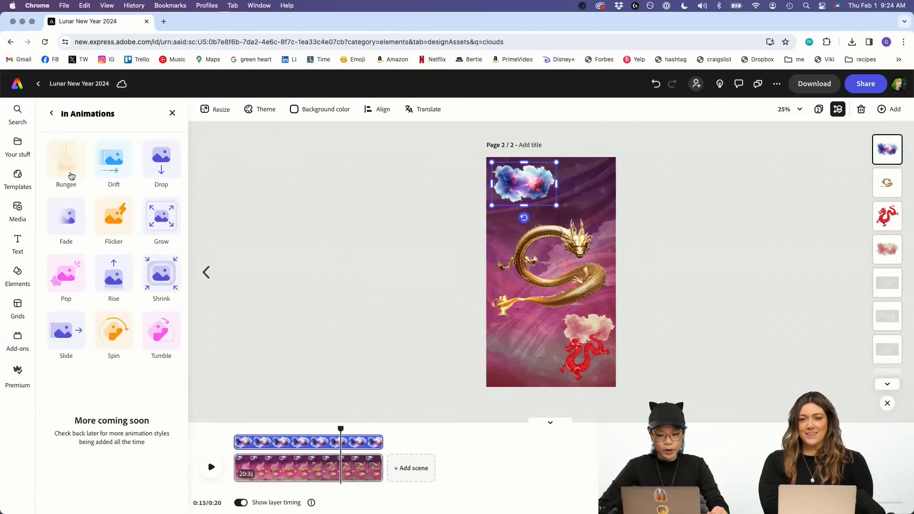
click(118, 164)
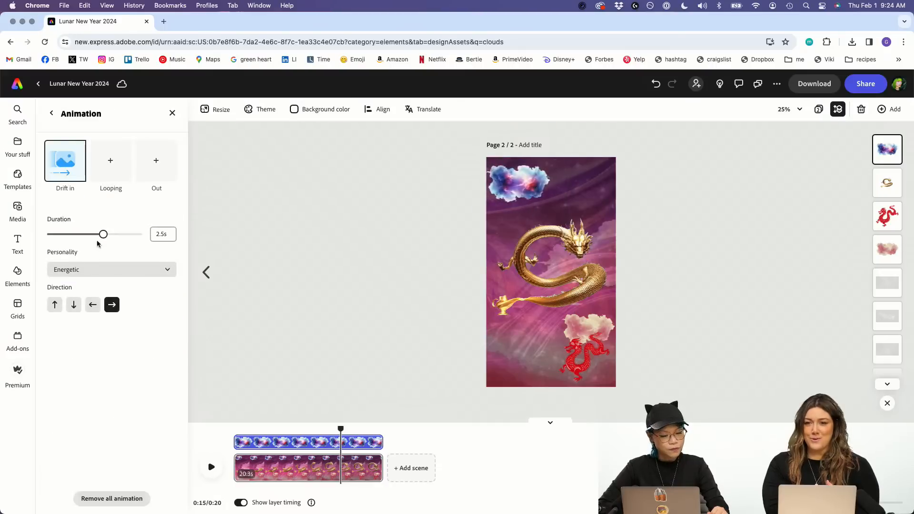
drag(102, 236, 70, 239)
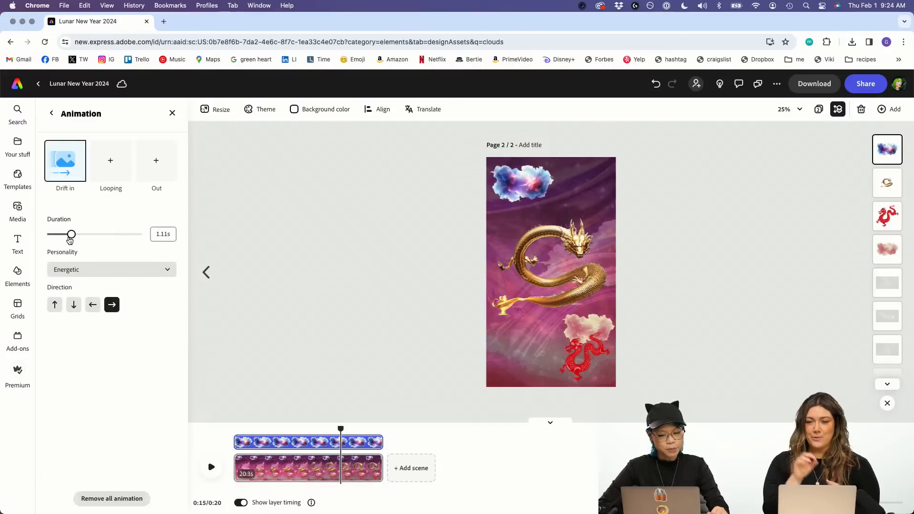
click(118, 270)
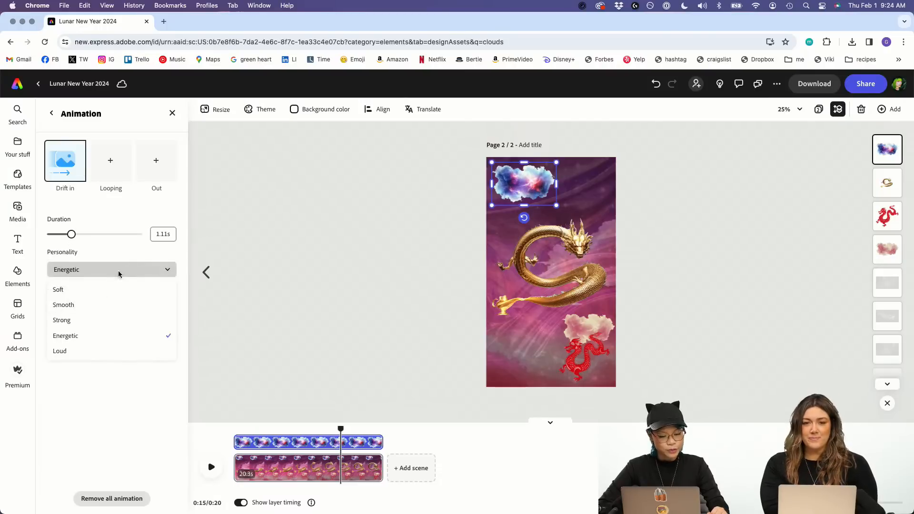
click(98, 321)
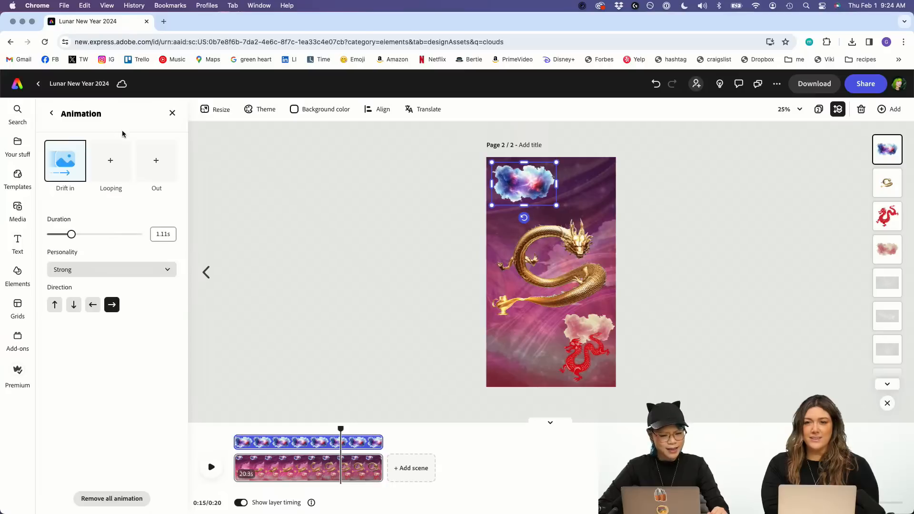
click(51, 115)
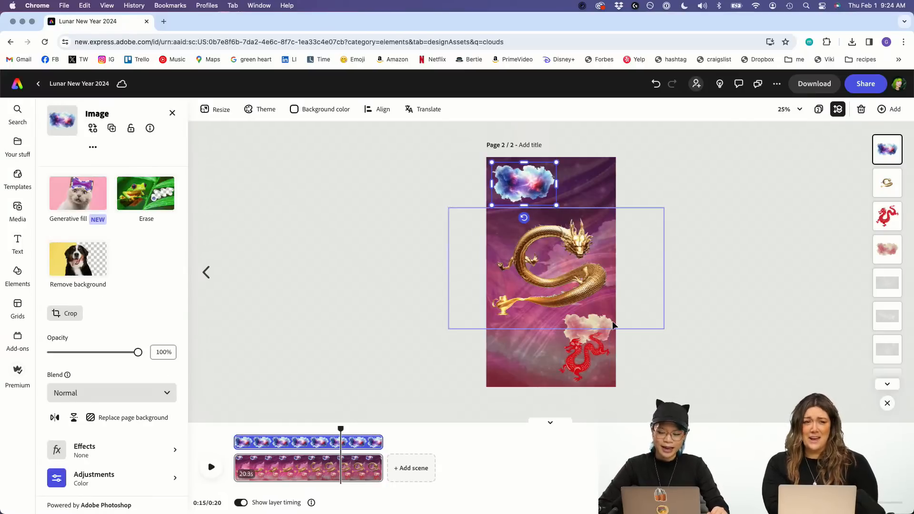
Step: Give the pink cloud behind the red dragon a Drift in animation with leftward direction
click(645, 341)
click(888, 249)
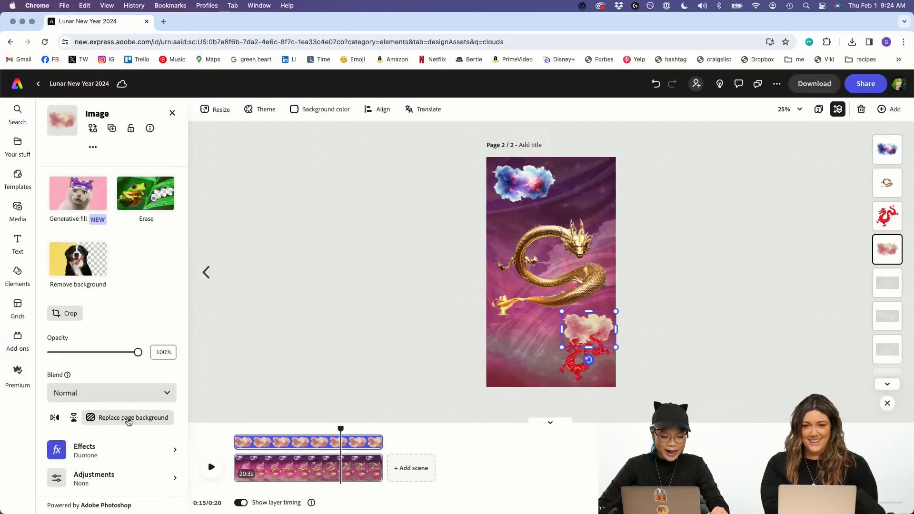
scroll(128, 422, down, 2)
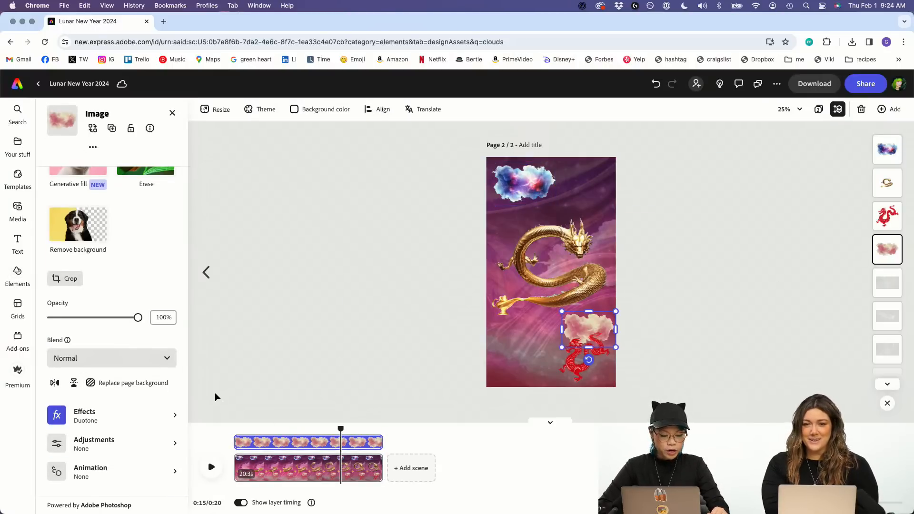
click(145, 473)
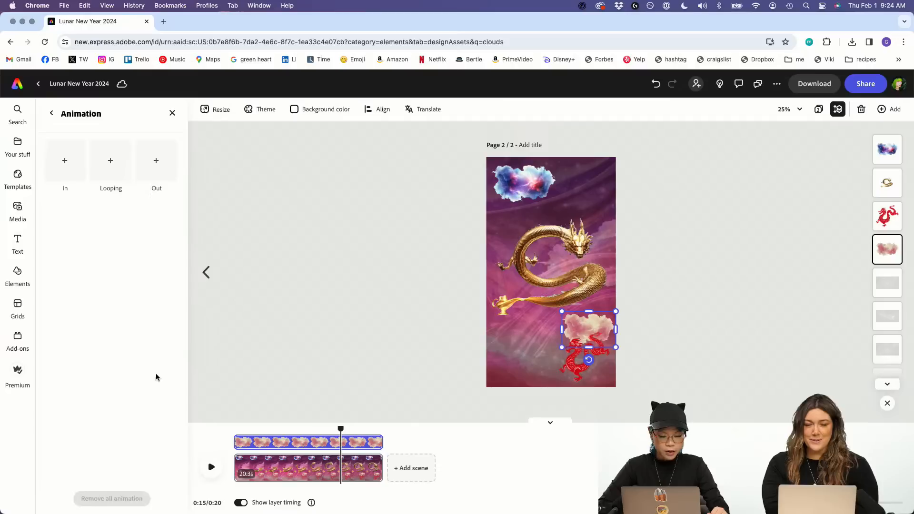
click(72, 170)
click(113, 180)
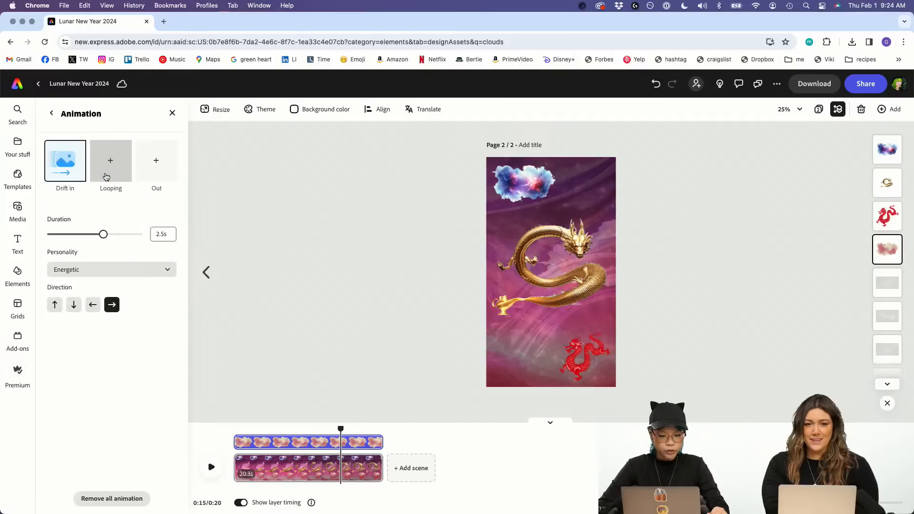
click(93, 305)
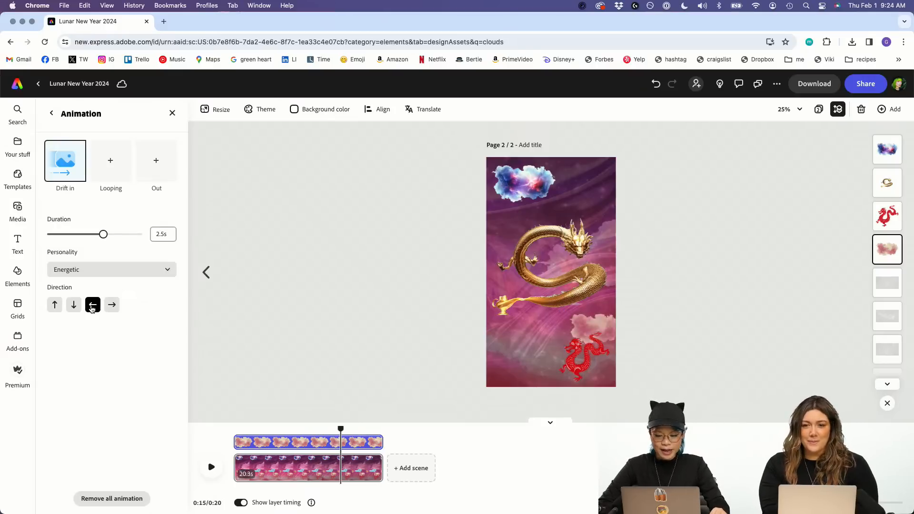
Step: Add a looping Yoyo animation to the pink cloud and set its intensity to 29
click(112, 172)
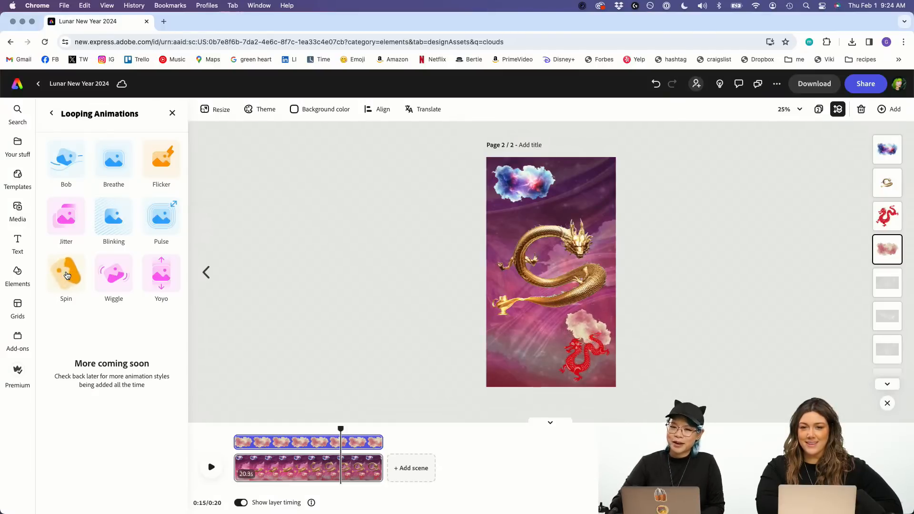
click(164, 268)
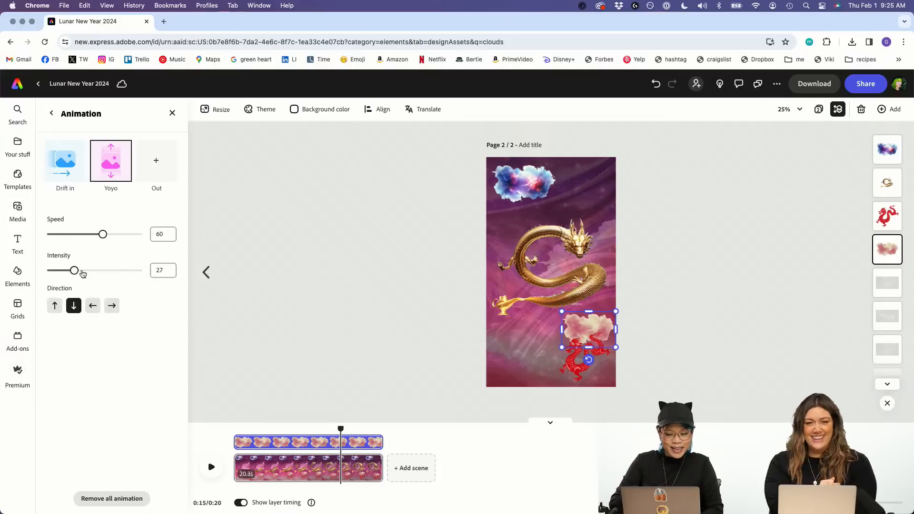
drag(86, 274, 76, 272)
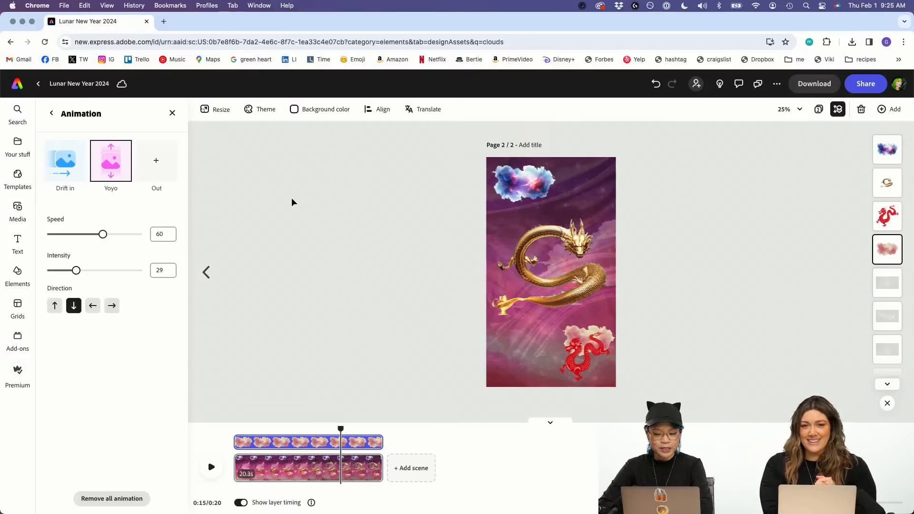
Step: Add a looping Yoyo animation at speed 51 to the upper cosmic cloud and shift the cloud slightly down from the page's upper edge
click(537, 185)
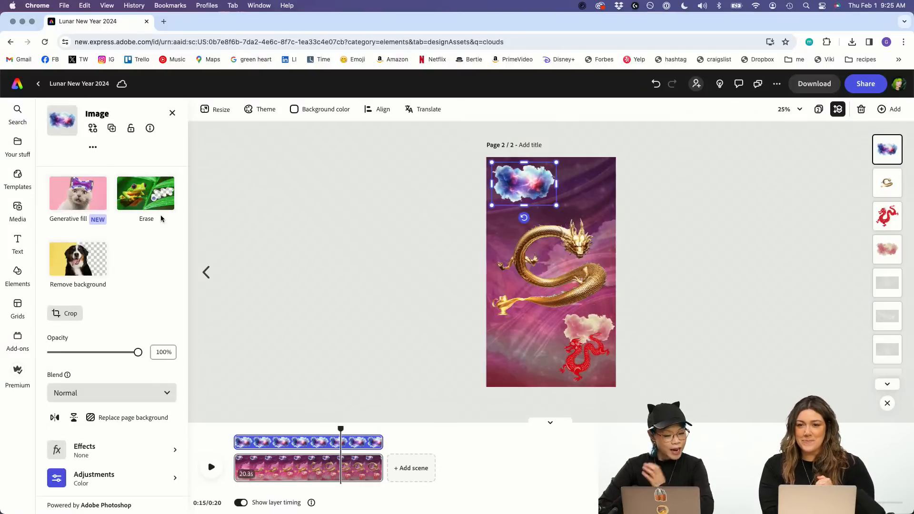
scroll(104, 448, down, 2)
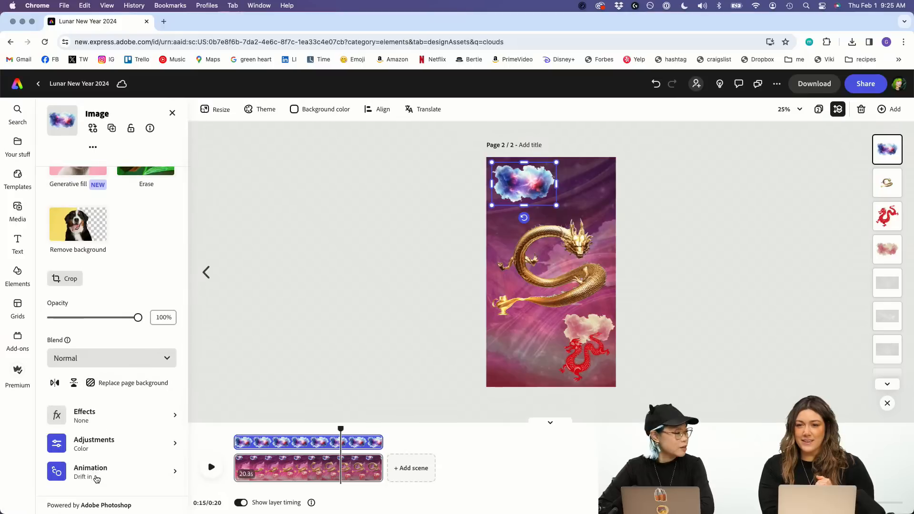
click(96, 474)
click(114, 176)
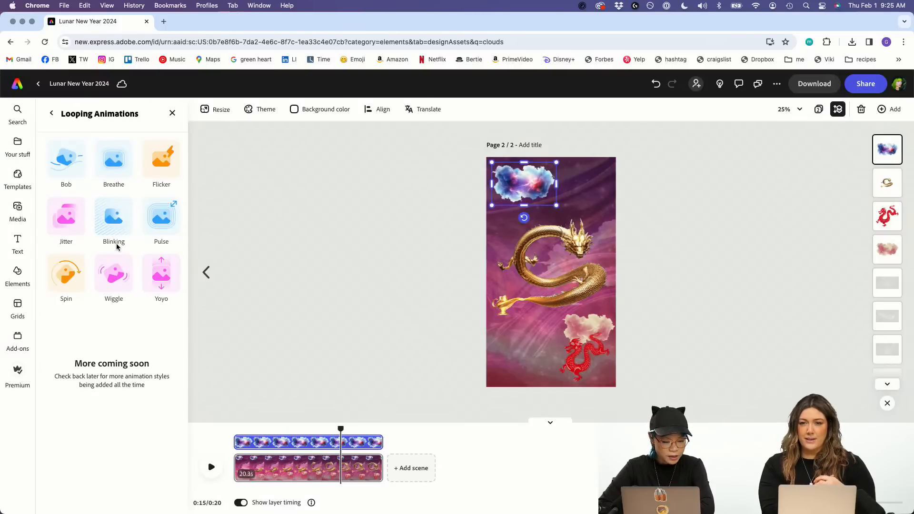
click(151, 271)
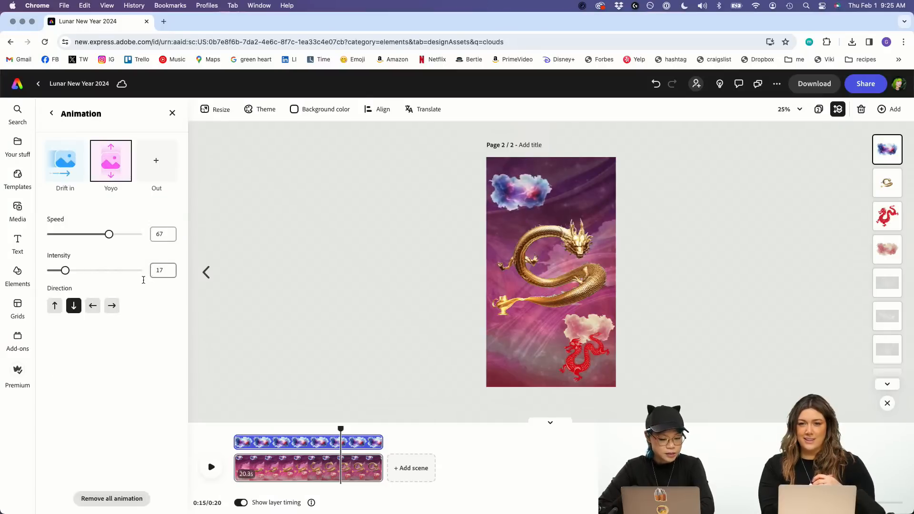
click(88, 235)
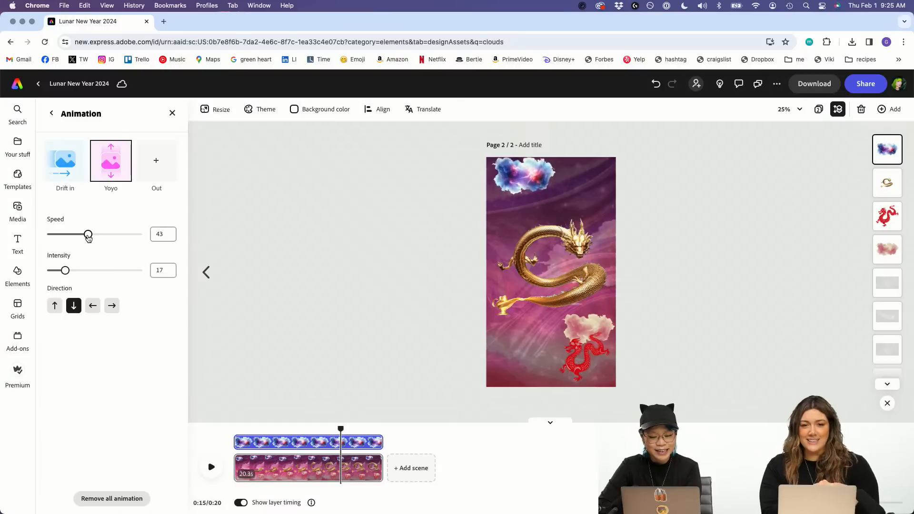
drag(88, 235, 95, 235)
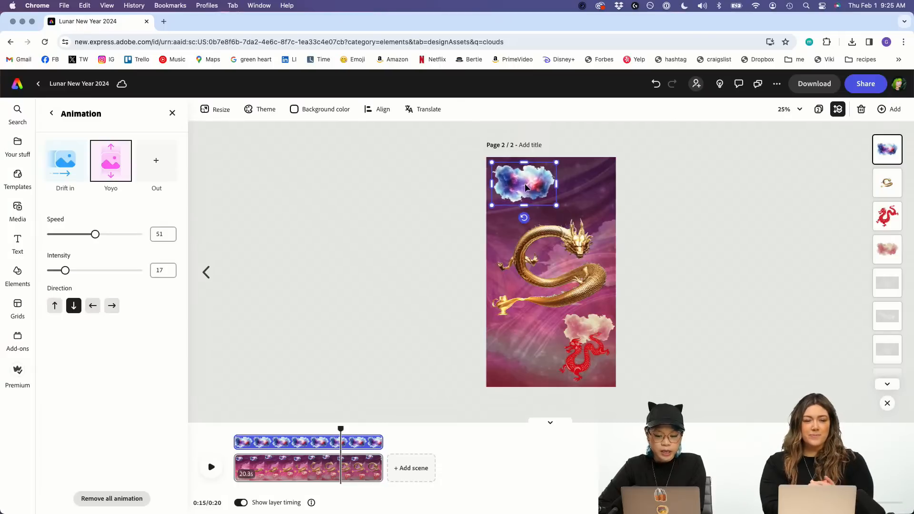
drag(525, 184, 526, 191)
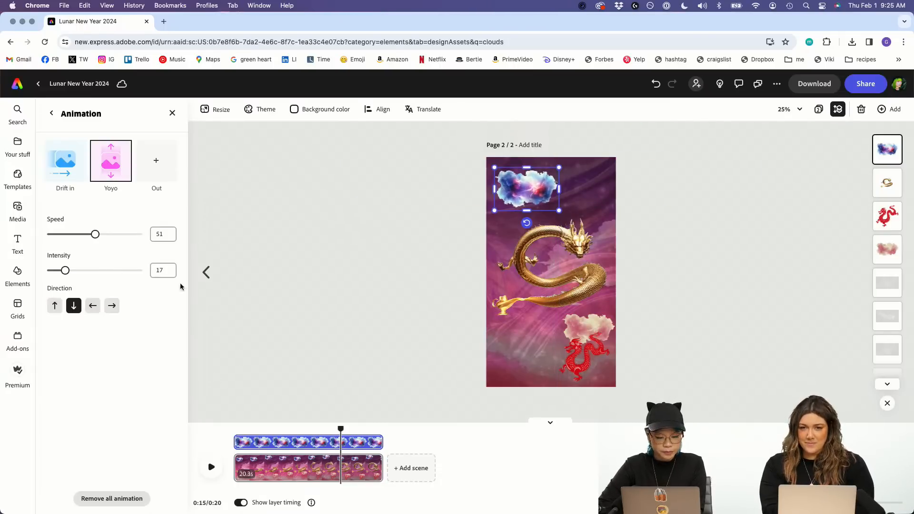
Step: Play page 2 from the beginning to preview the cloud animations
click(211, 467)
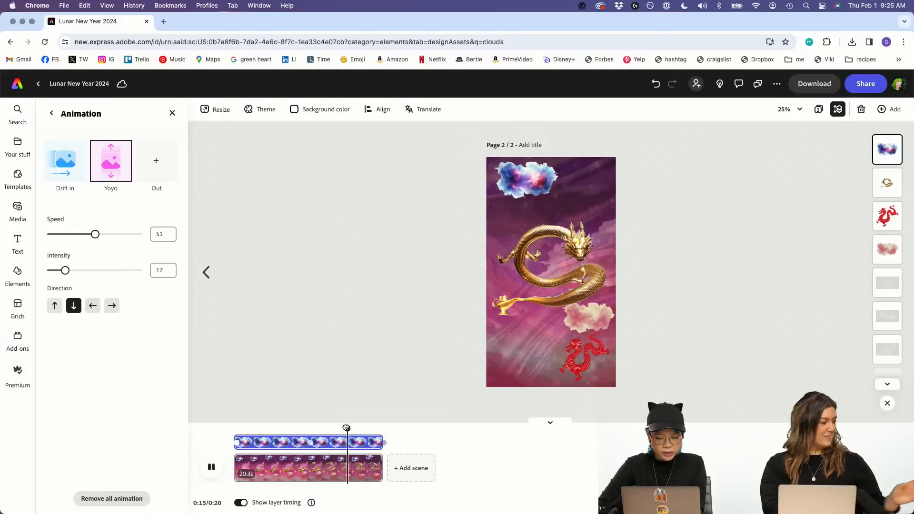
drag(346, 428, 195, 427)
click(213, 465)
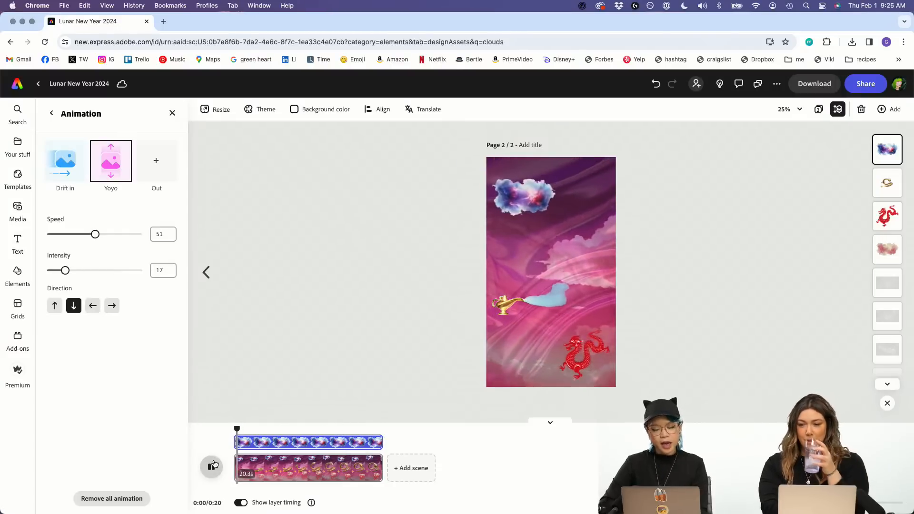
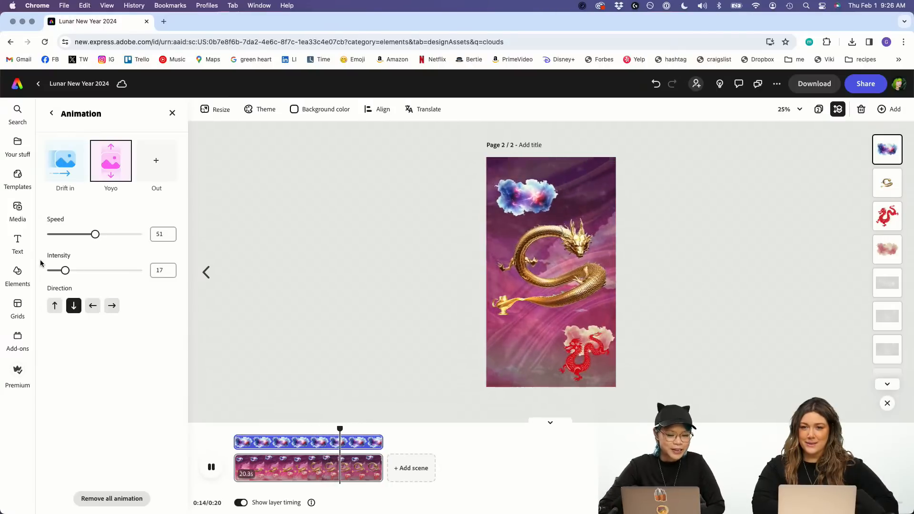
Step: Add a second cosmic cloud above the gold dragon's head and arrange it behind the dragon video
click(18, 271)
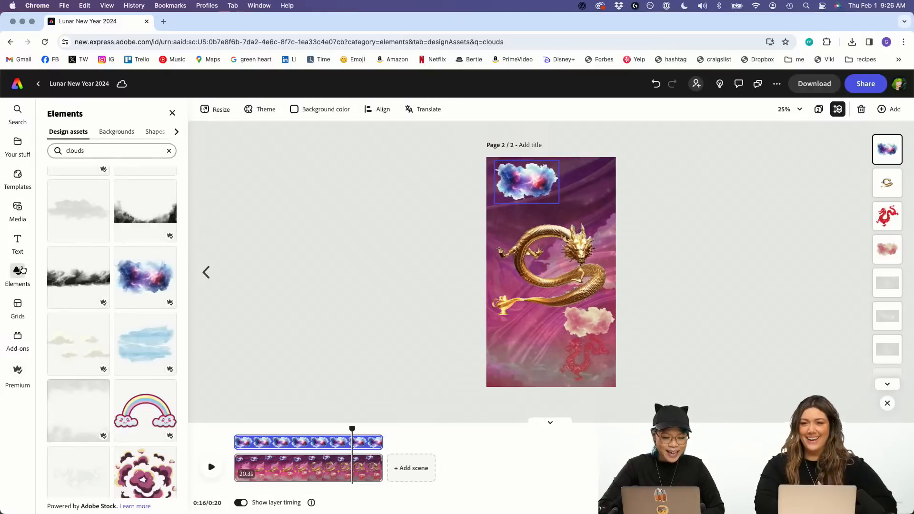
click(128, 258)
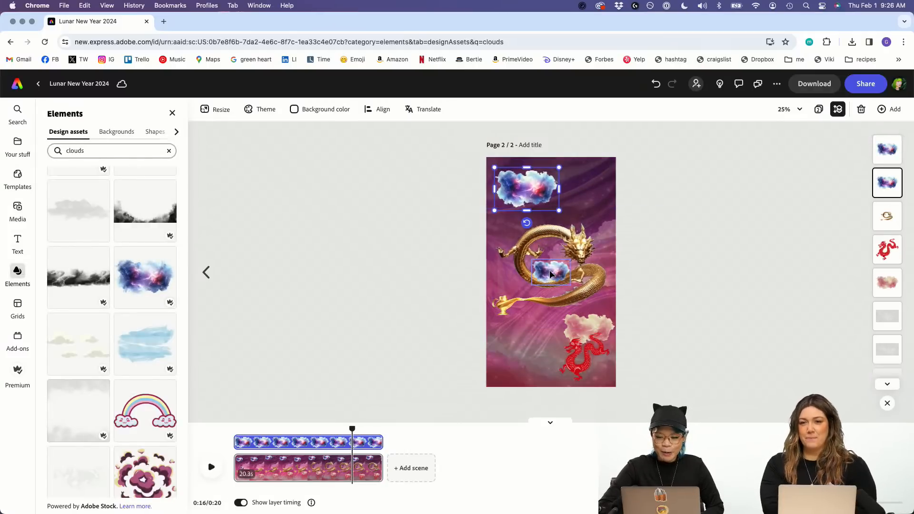
drag(552, 272, 576, 228)
drag(903, 144, 887, 217)
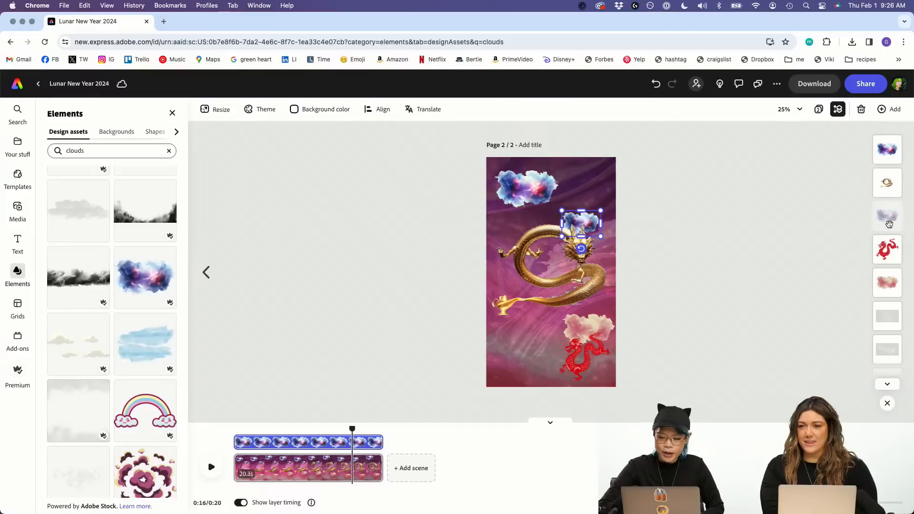
Step: Apply the light pink duotone effect to the gold dragon video and preview page 2 from the start
click(589, 224)
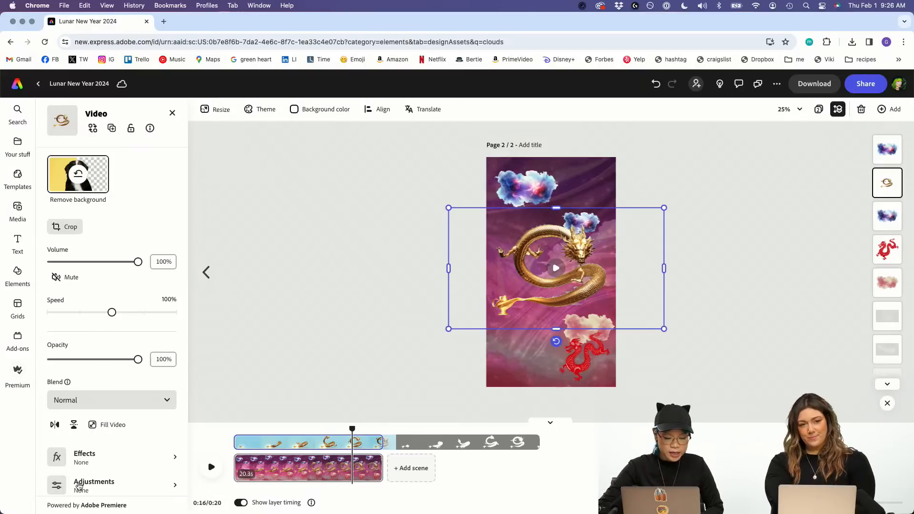
click(82, 464)
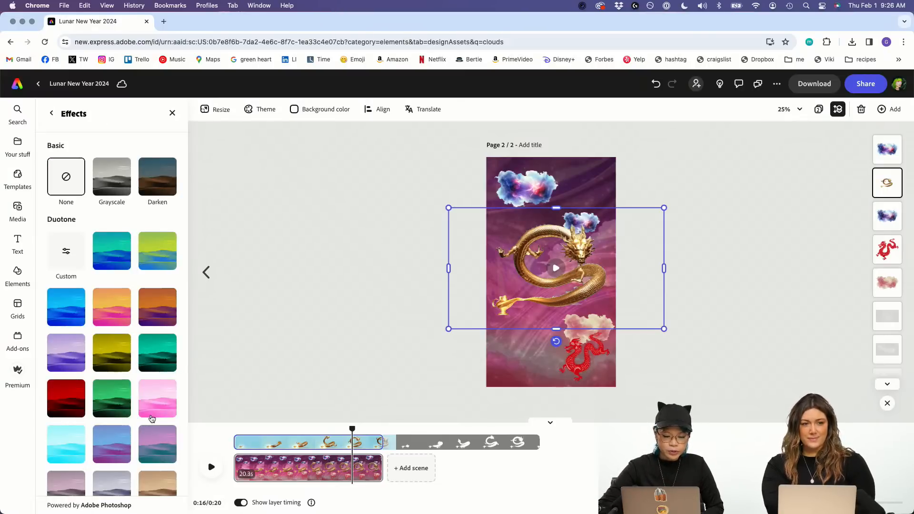
click(153, 414)
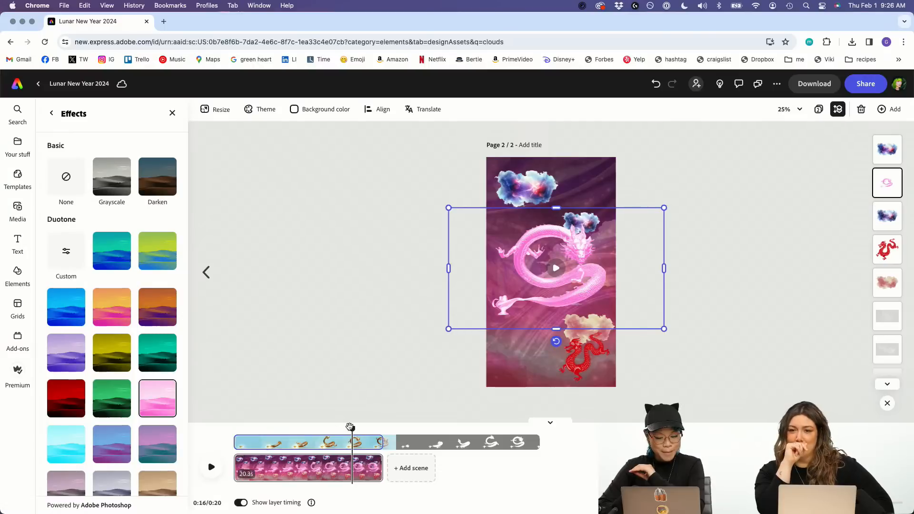
drag(352, 429, 223, 428)
click(211, 467)
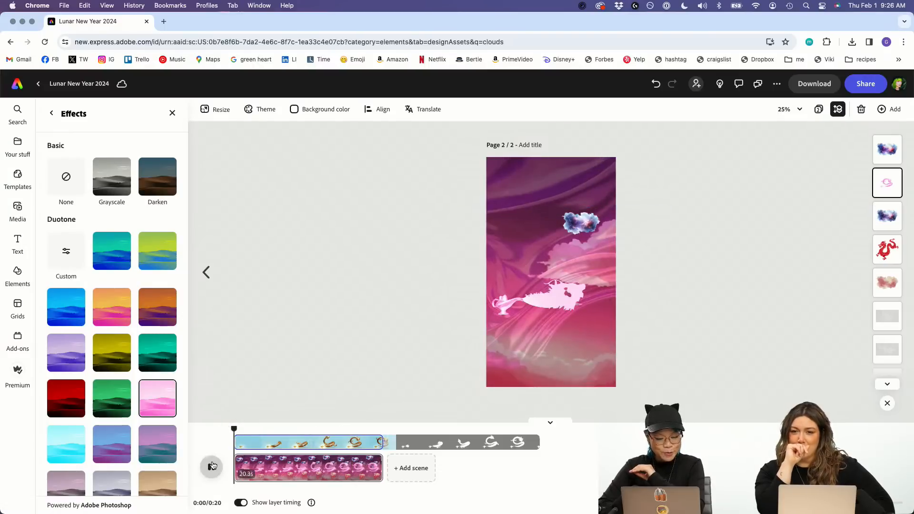
Step: Recolor the dragon video with the mauve-and-teal duotone effect, previewing it from the start and comparing it with the light pink one
click(156, 452)
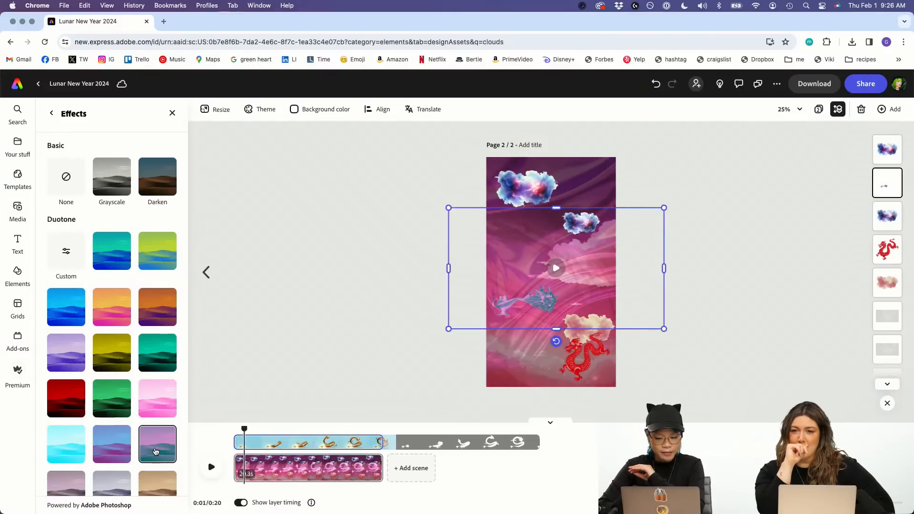
drag(244, 430, 240, 430)
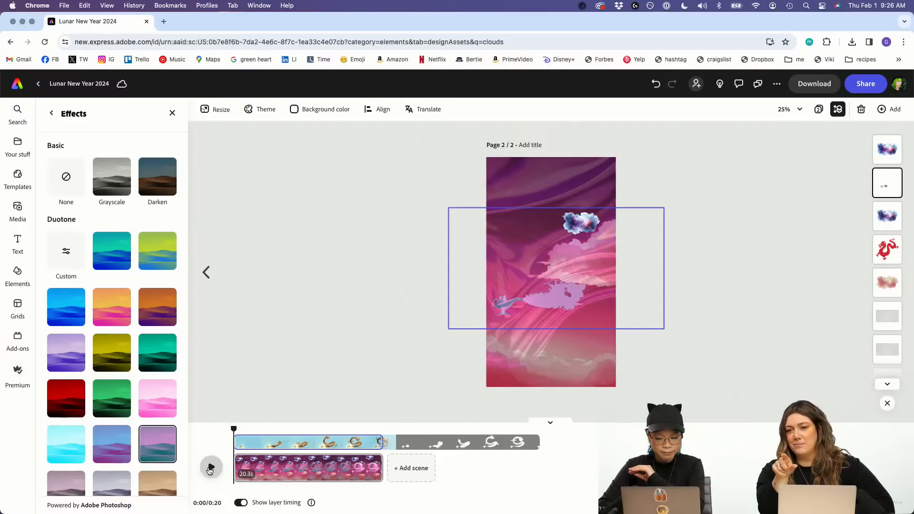
click(212, 467)
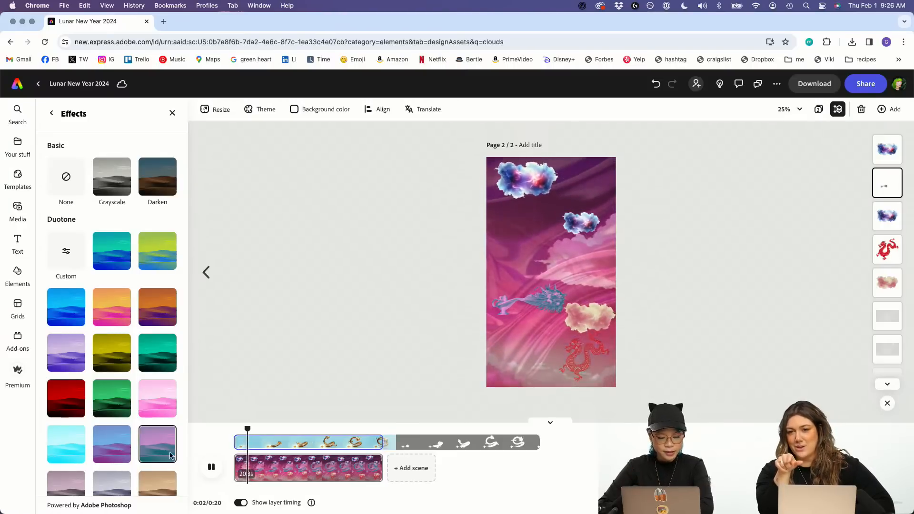
click(156, 412)
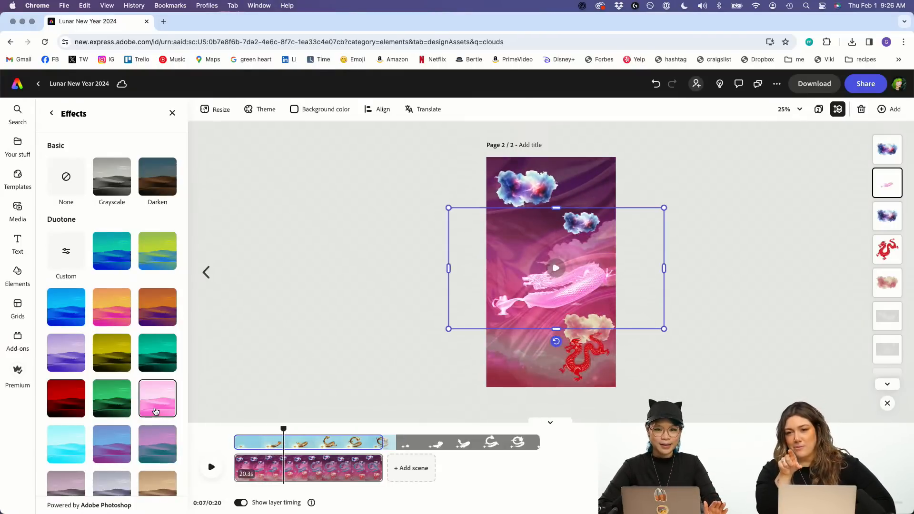
click(156, 436)
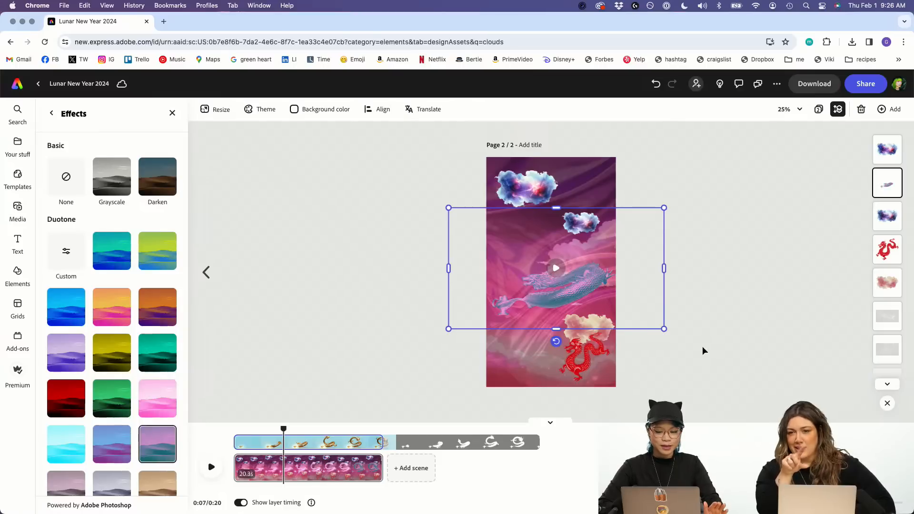
click(635, 349)
click(608, 324)
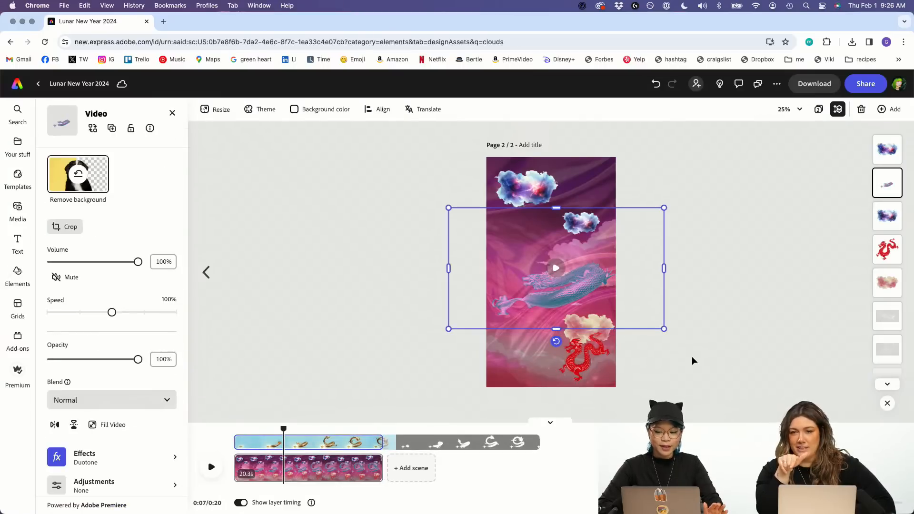
click(694, 360)
Step: Apply the matching mauve-and-teal duotone effect to the cloud behind the small red dragon, comparing it with the muted grey-pink duotone
click(887, 282)
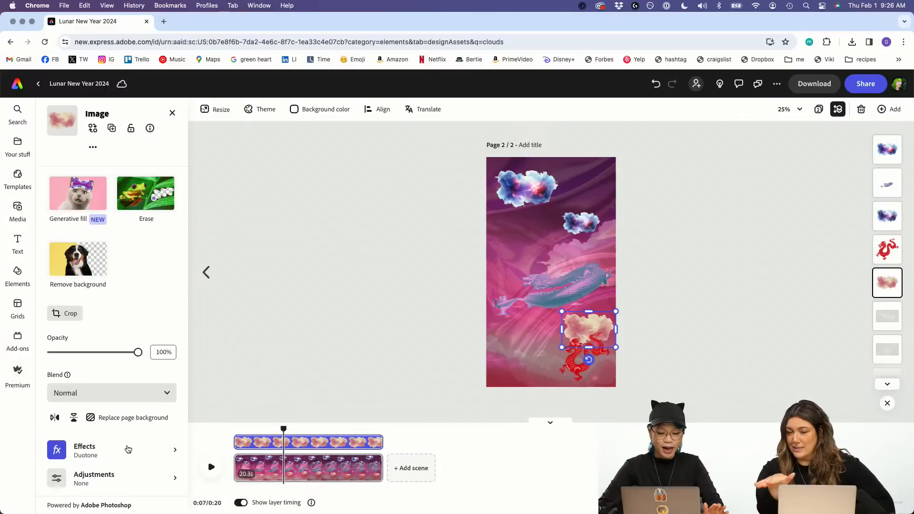
click(119, 463)
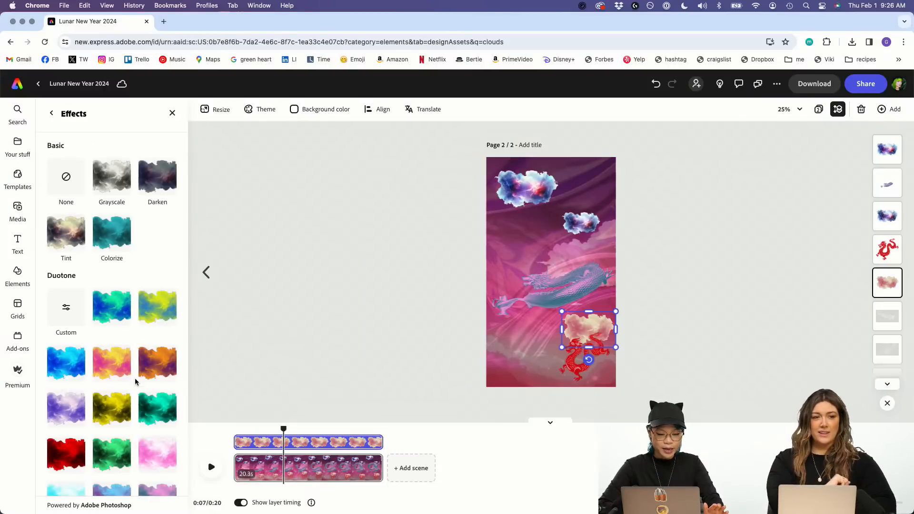
scroll(147, 470, down, 2)
click(156, 459)
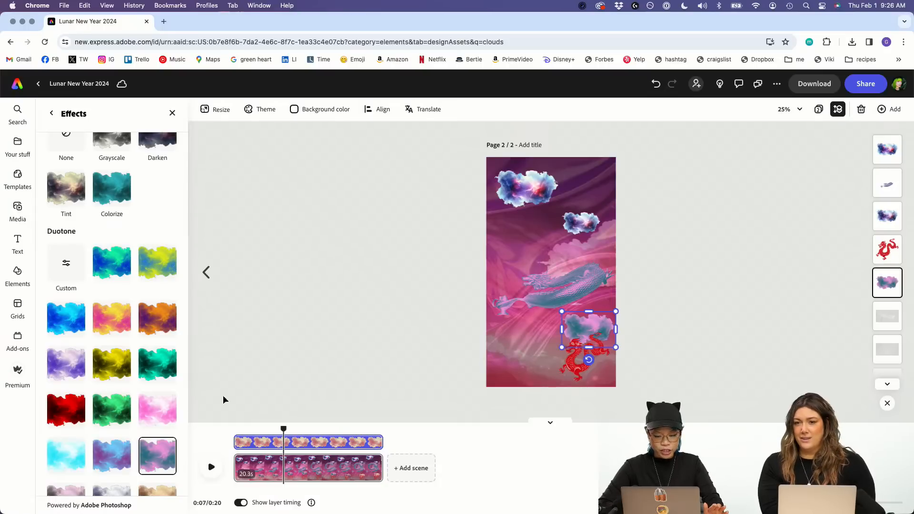
click(66, 489)
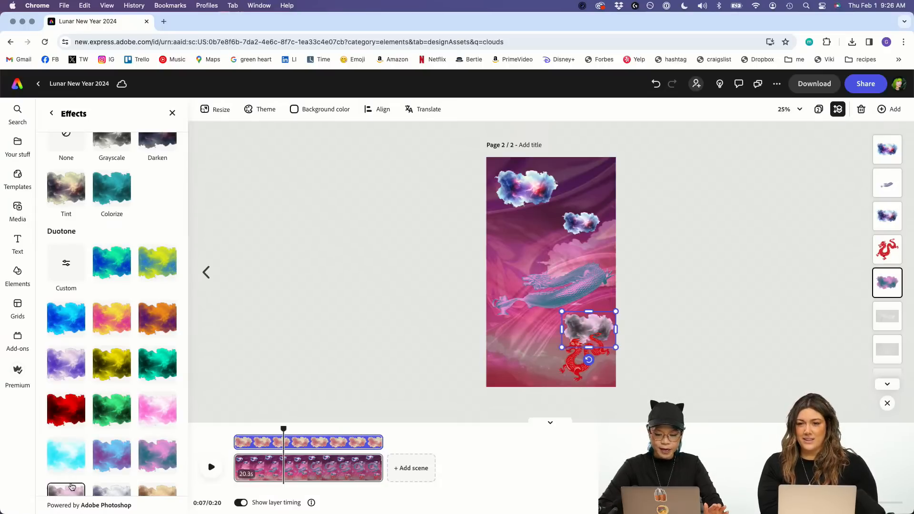
click(157, 453)
scroll(126, 347, up, 2)
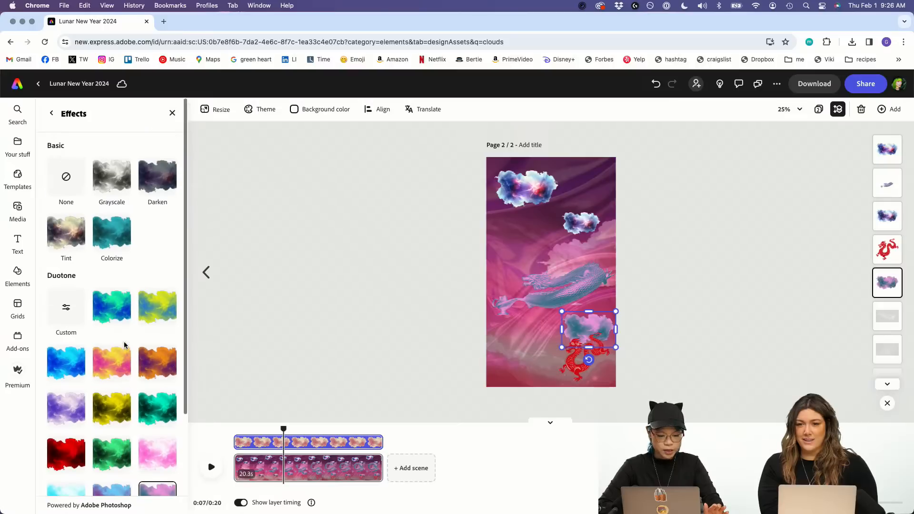
scroll(125, 345, down, 5)
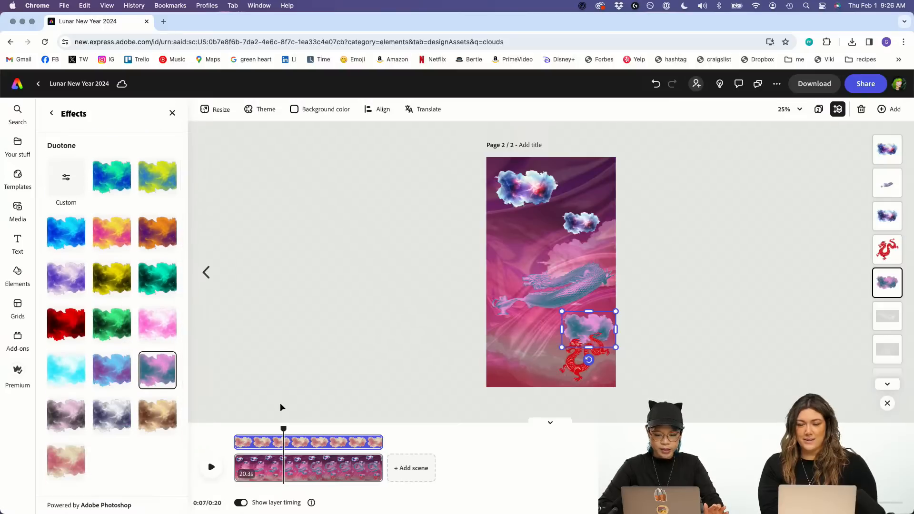
Step: Apply the blue-green duotone effect at 75% opacity to the small red dragon and play page 2 from the start
drag(284, 426, 229, 426)
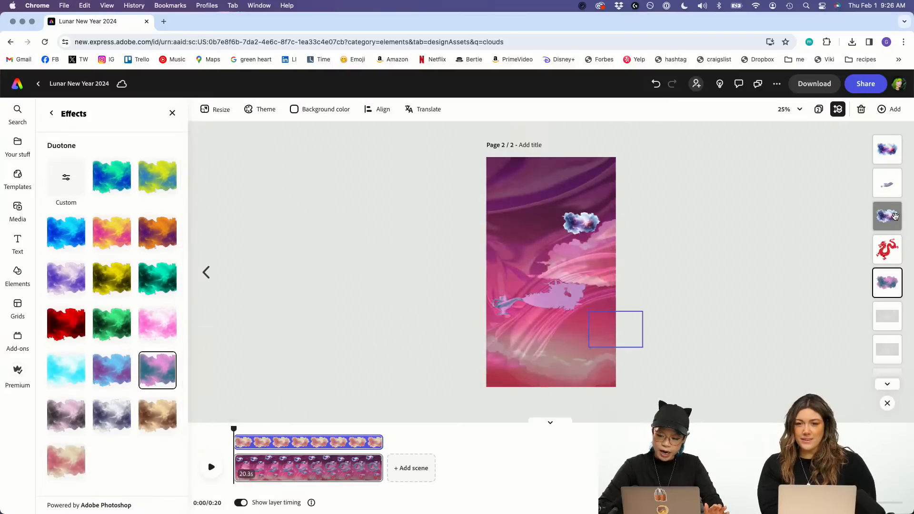
click(887, 252)
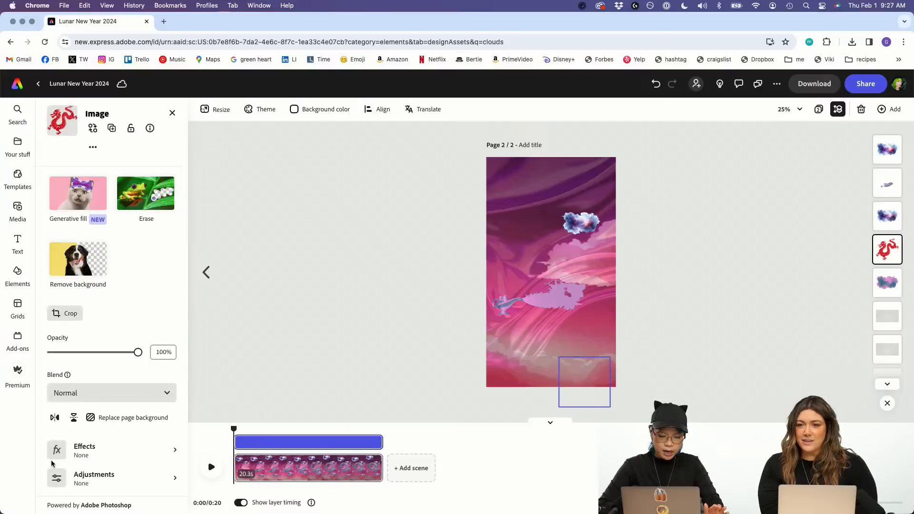
click(93, 448)
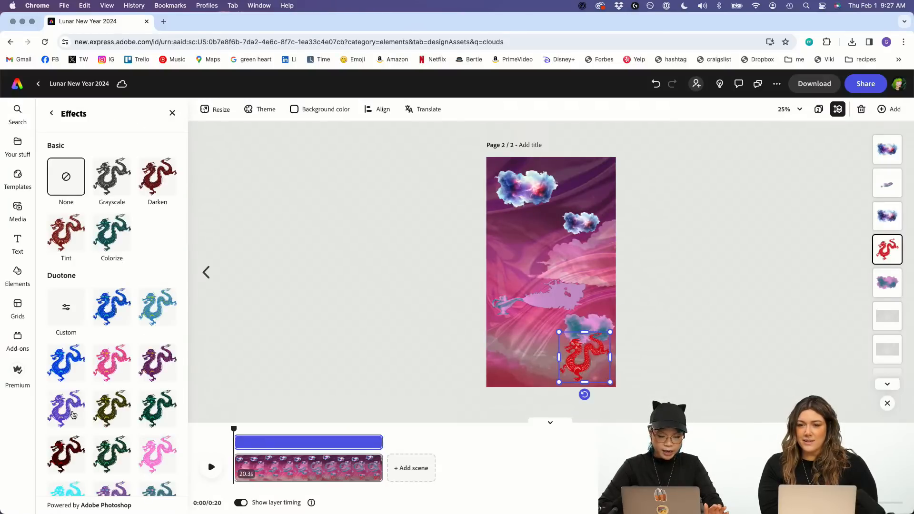
click(150, 448)
scroll(150, 448, down, 3)
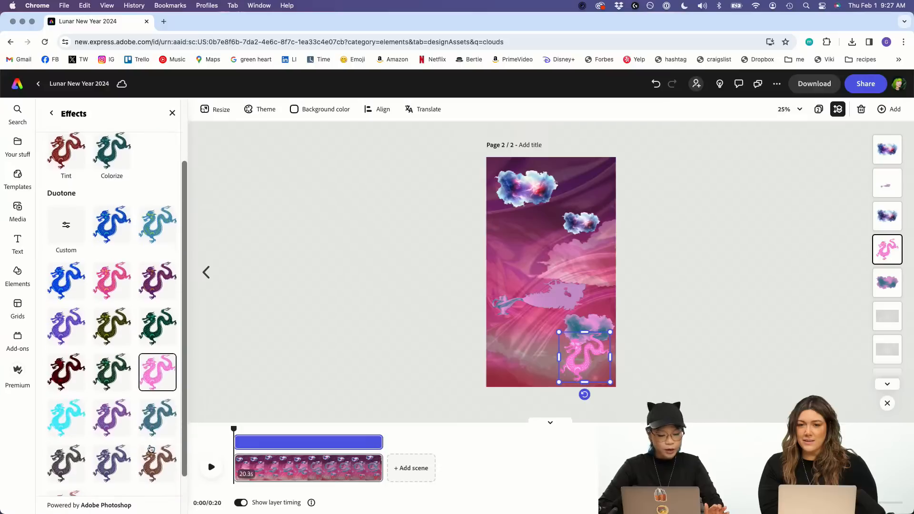
click(100, 299)
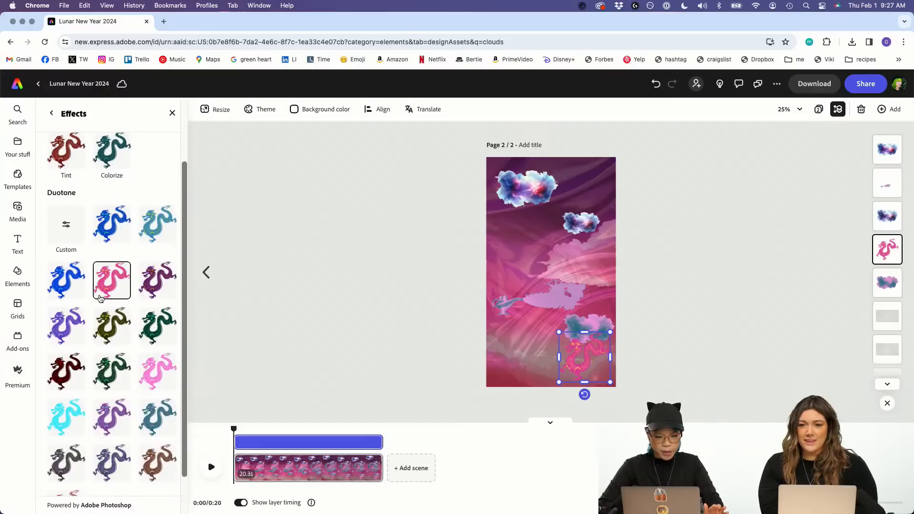
click(159, 235)
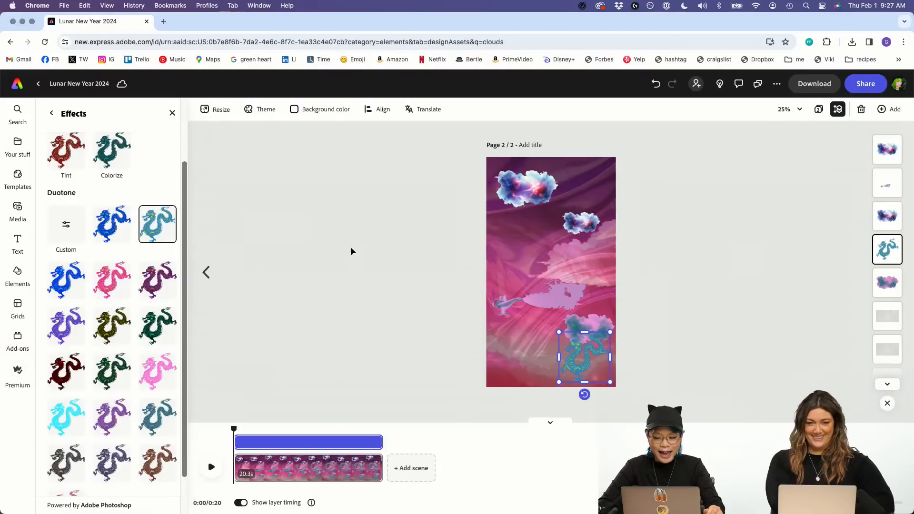
click(52, 113)
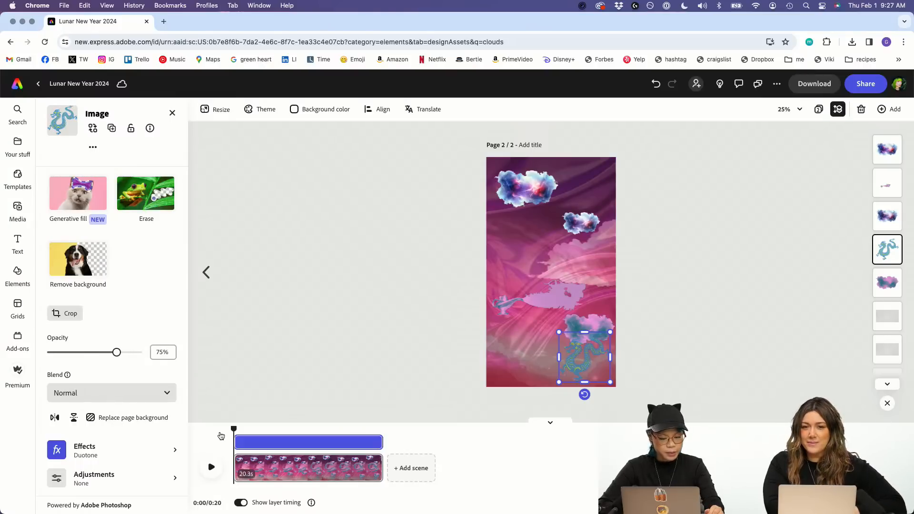
click(212, 465)
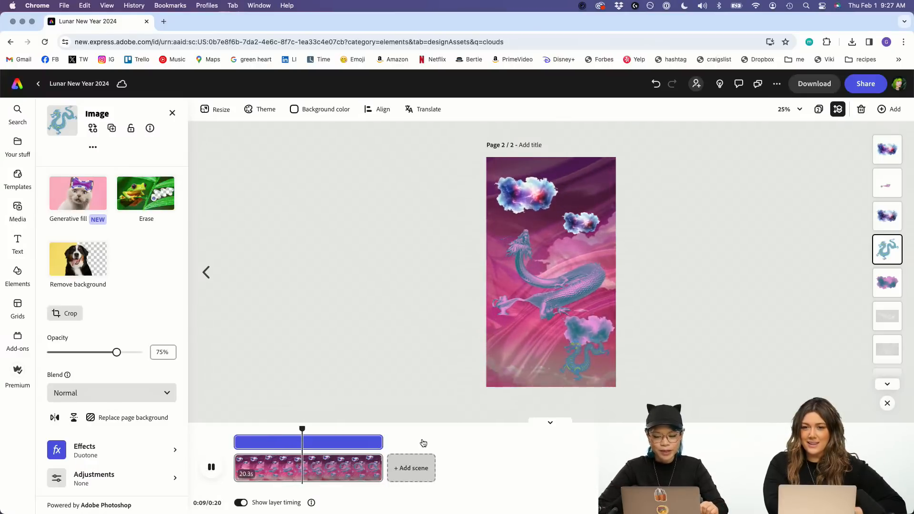
click(583, 231)
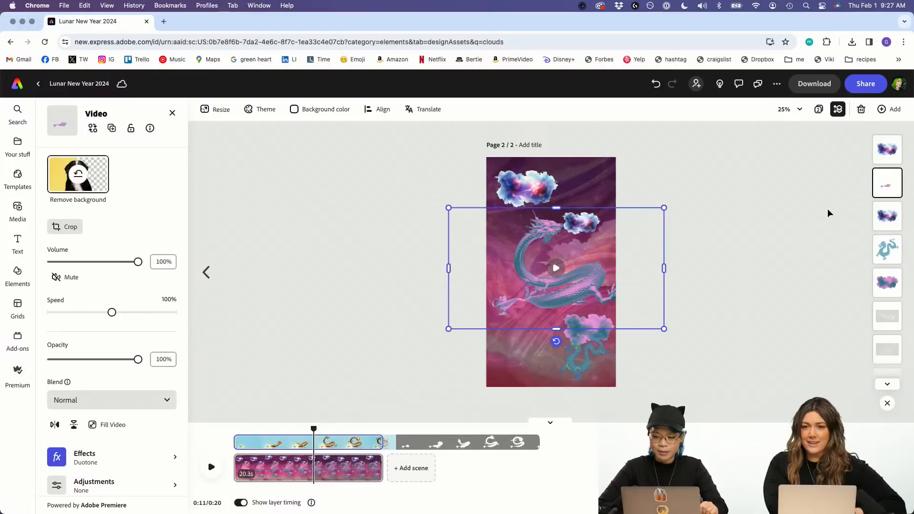
click(887, 216)
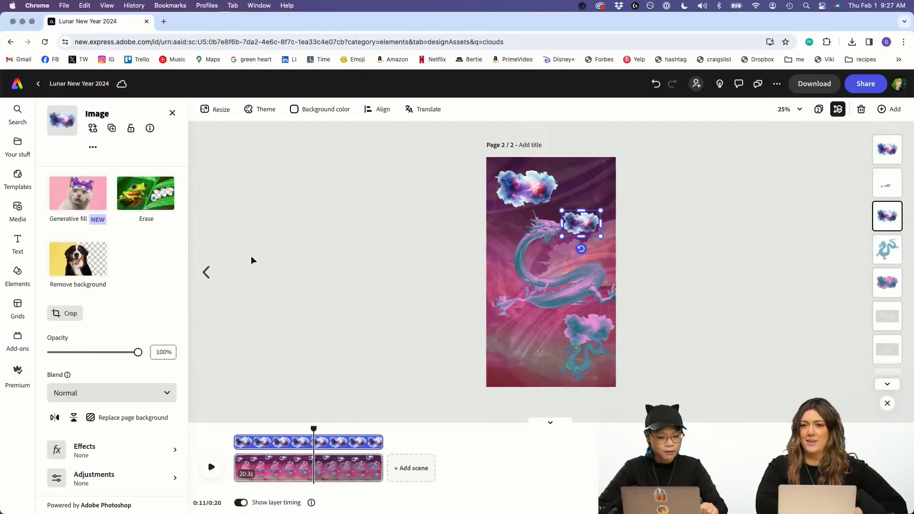
scroll(120, 443, down, 2)
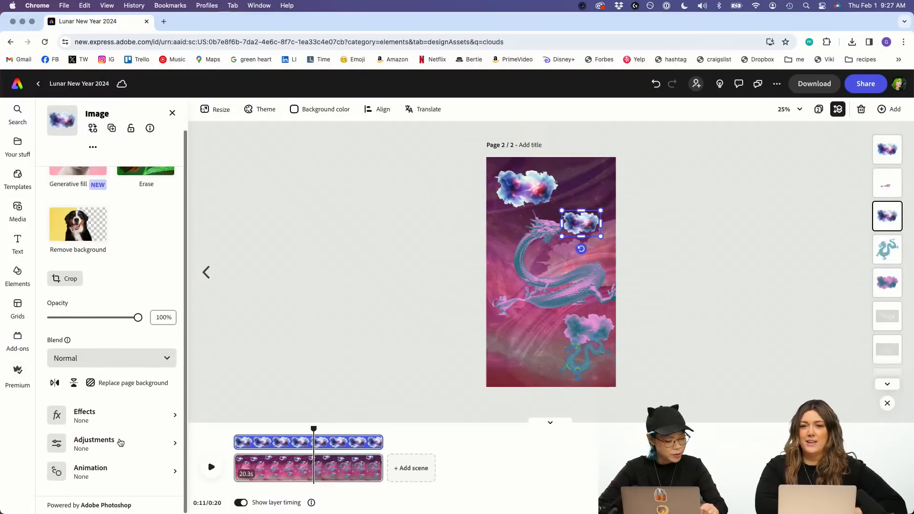
click(111, 476)
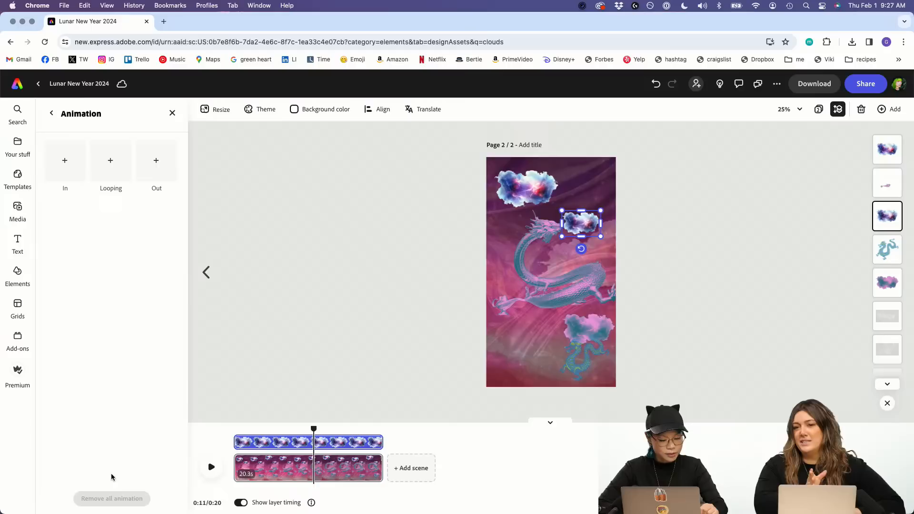
click(67, 164)
click(101, 163)
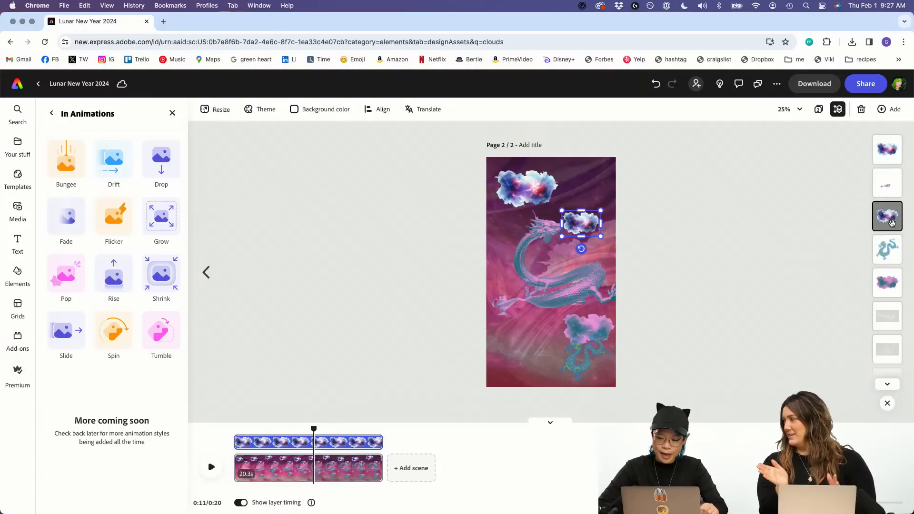
Step: Move the small cosmic cloud's layer beneath the small dragon and delete the cloud
drag(892, 222, 895, 255)
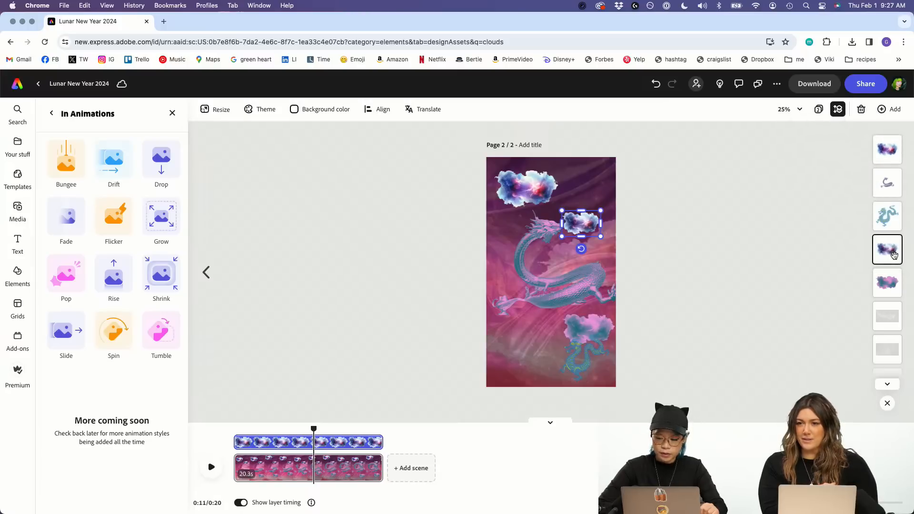
key(Delete)
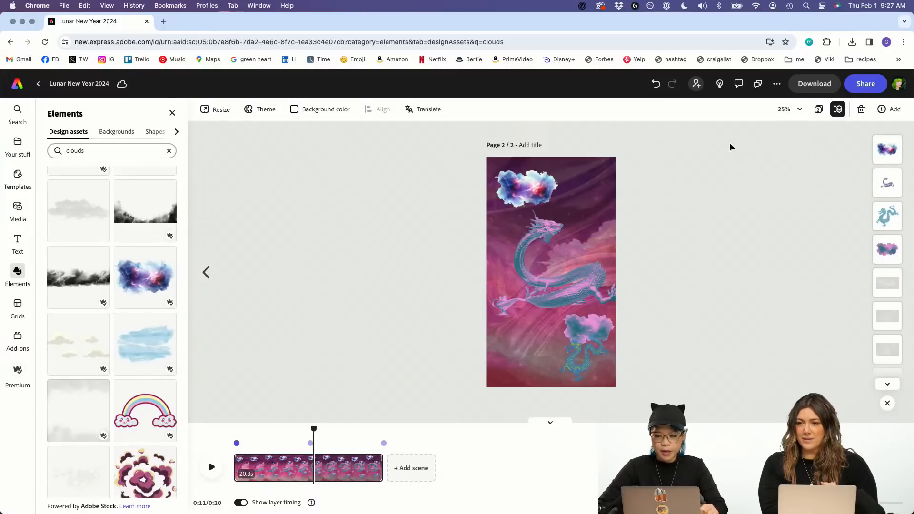
Step: Duplicate the cosmic cloud, place a smaller copy beside the large dragon's head beneath its layer, and play page 2 from the start
click(873, 148)
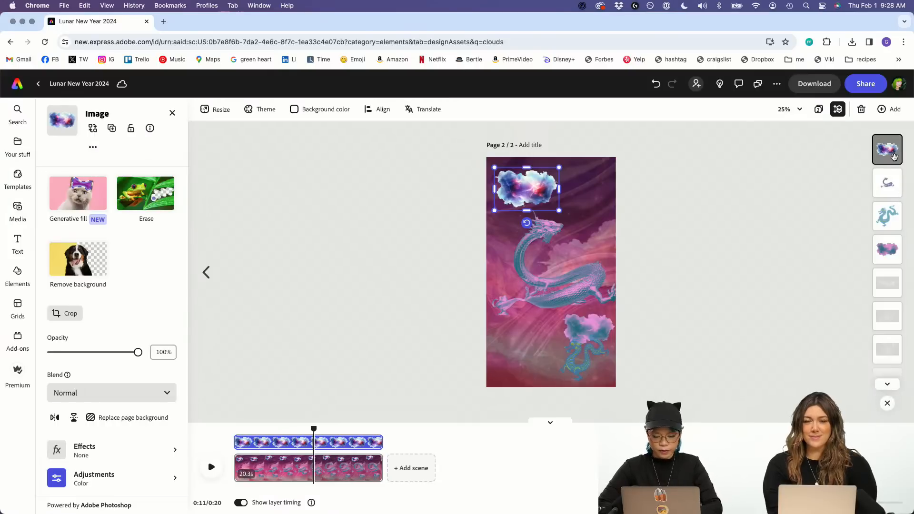
key(super+v)
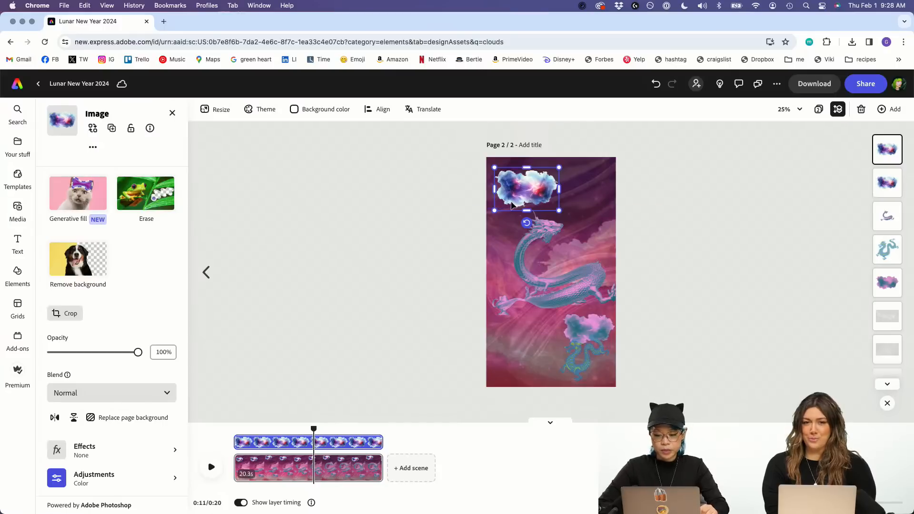
drag(513, 196, 566, 241)
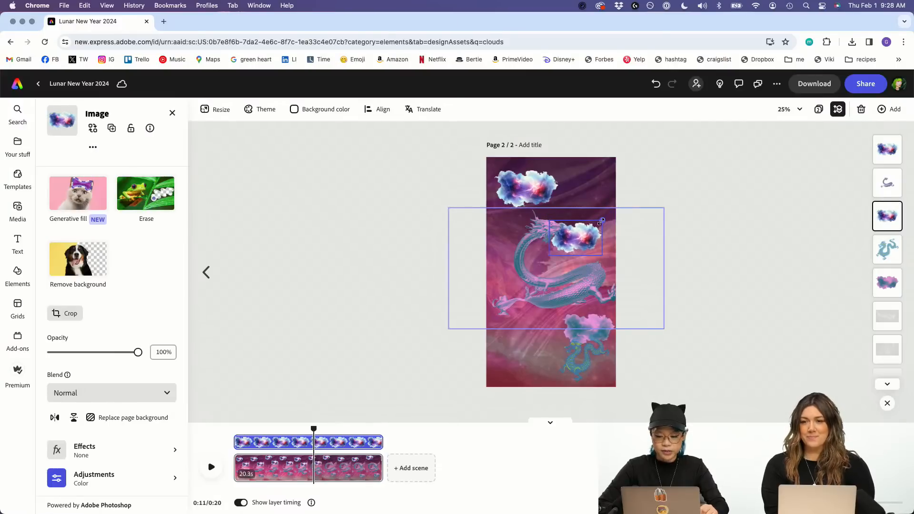
drag(578, 238, 581, 226)
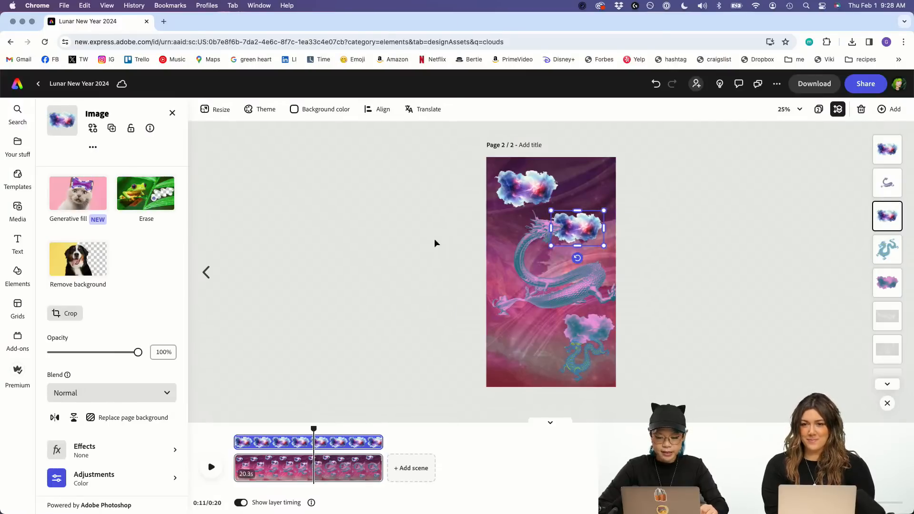
drag(310, 427, 216, 425)
click(212, 468)
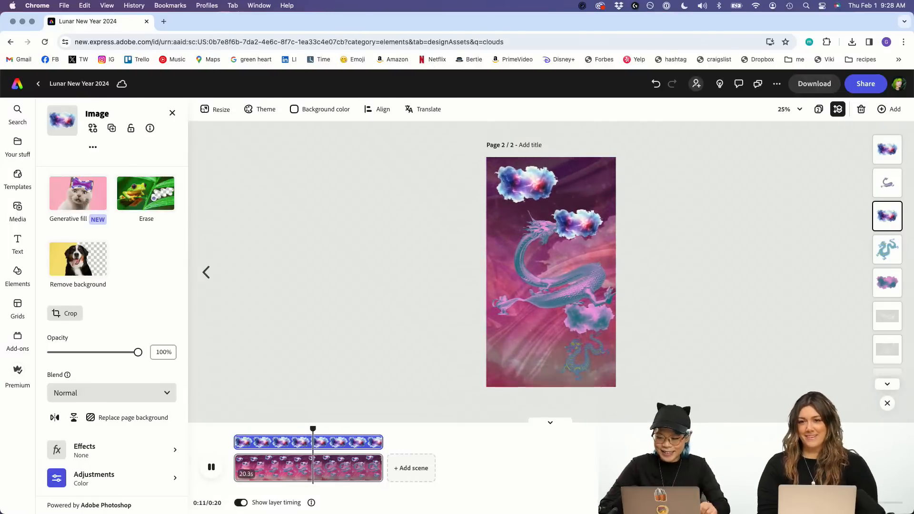
Step: Replace the duotone cloud near the small dragon with a smaller copy of the cosmic cloud, layered beneath the small dragon
click(880, 286)
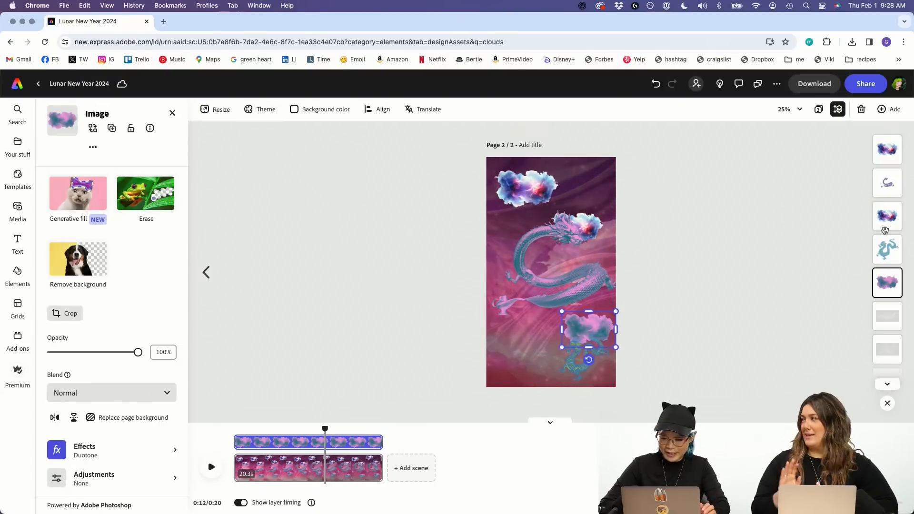
click(893, 293)
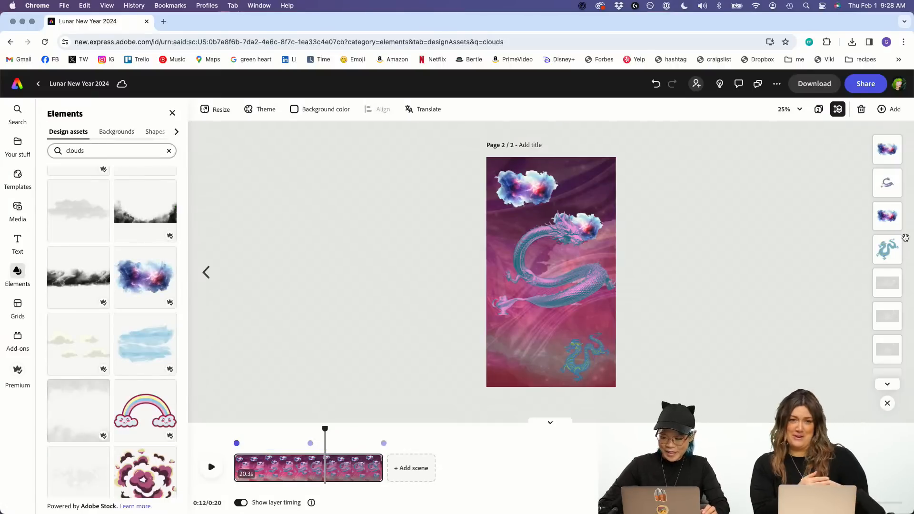
click(893, 218)
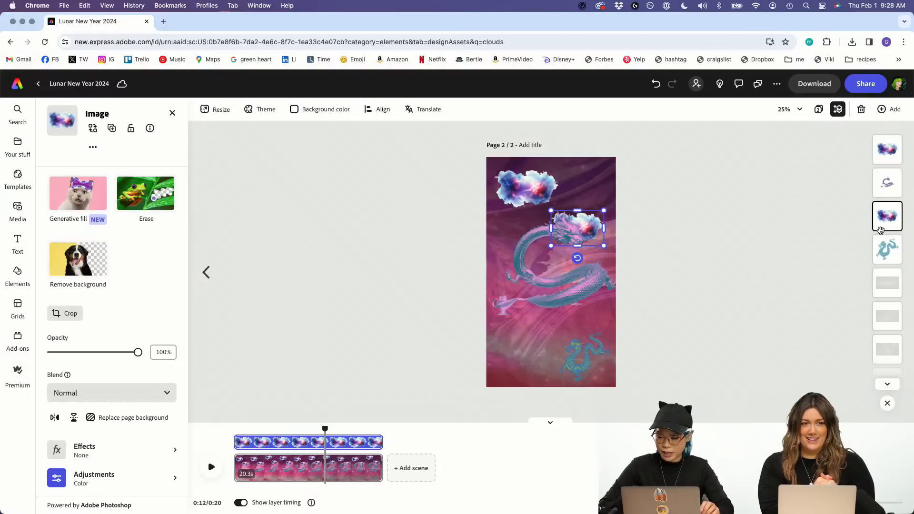
key(super+v)
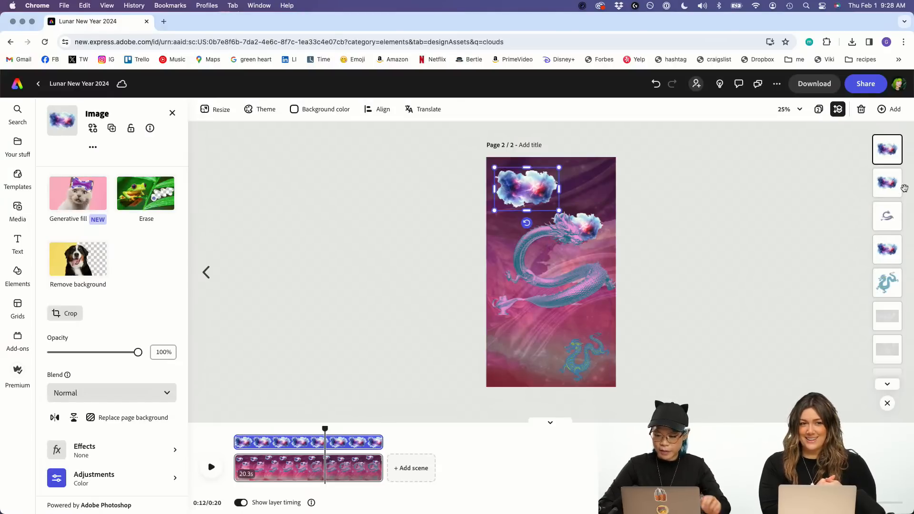
drag(889, 158, 888, 285)
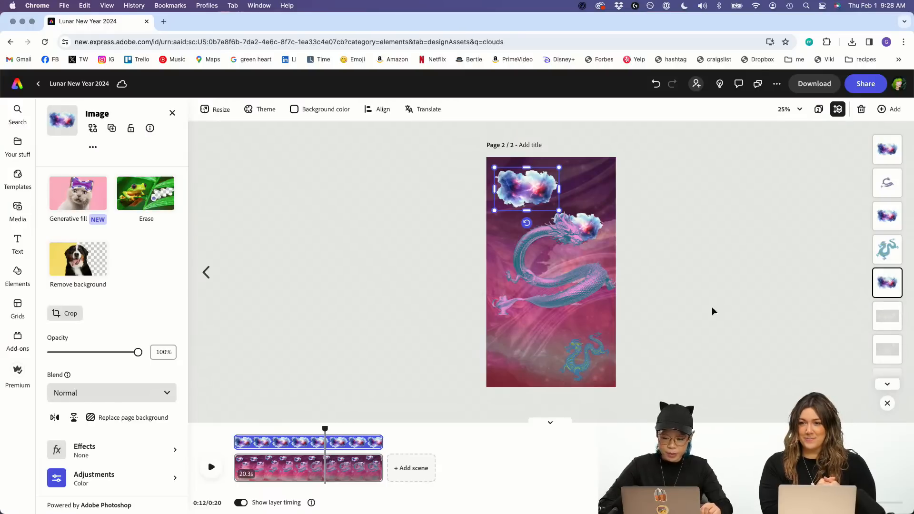
drag(532, 193, 604, 322)
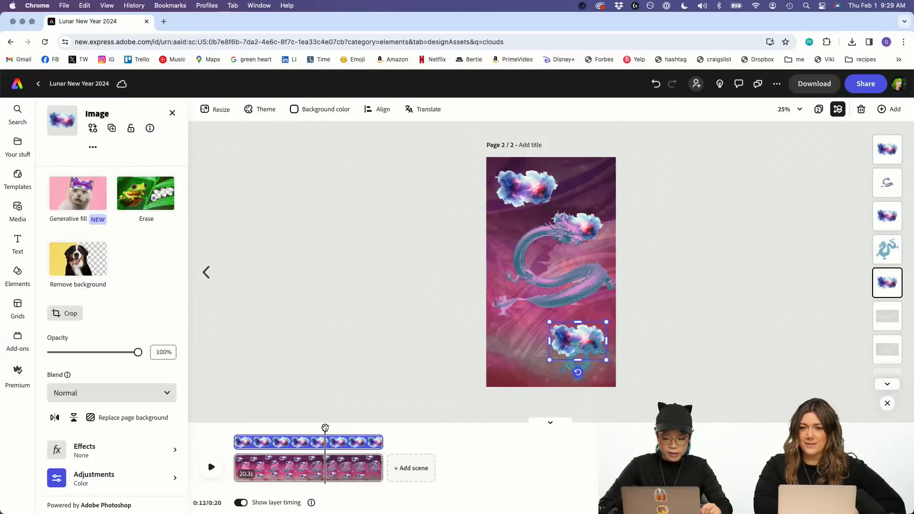
Step: Play page 2 from the start to review how the three cosmic clouds animate with the dragons
drag(325, 428, 214, 430)
click(212, 467)
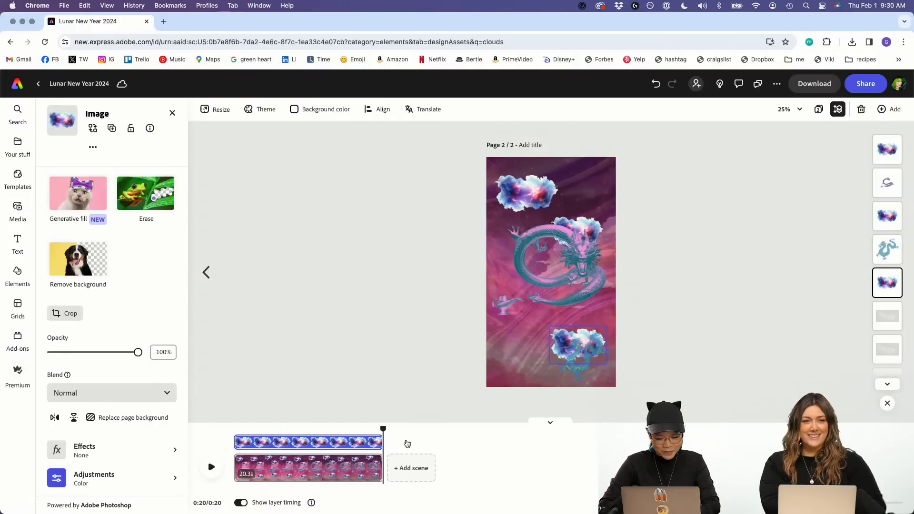
click(253, 443)
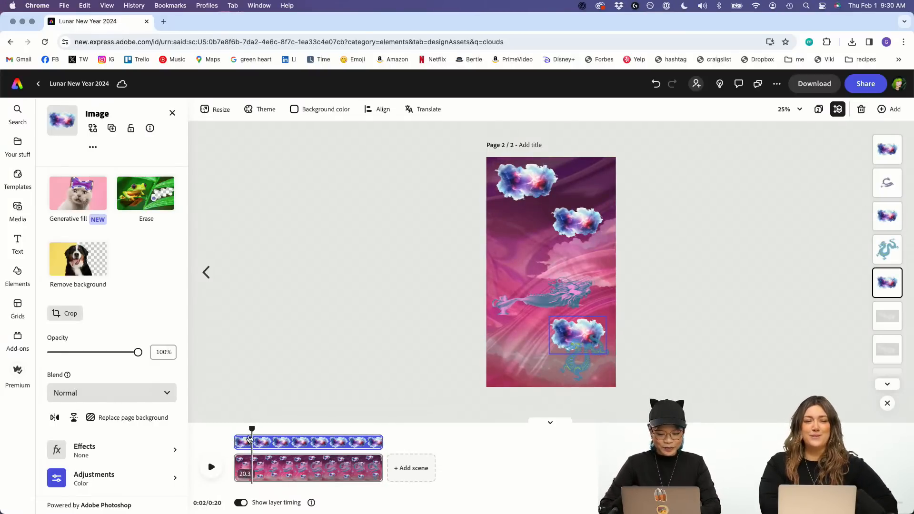
drag(252, 430, 236, 431)
click(212, 468)
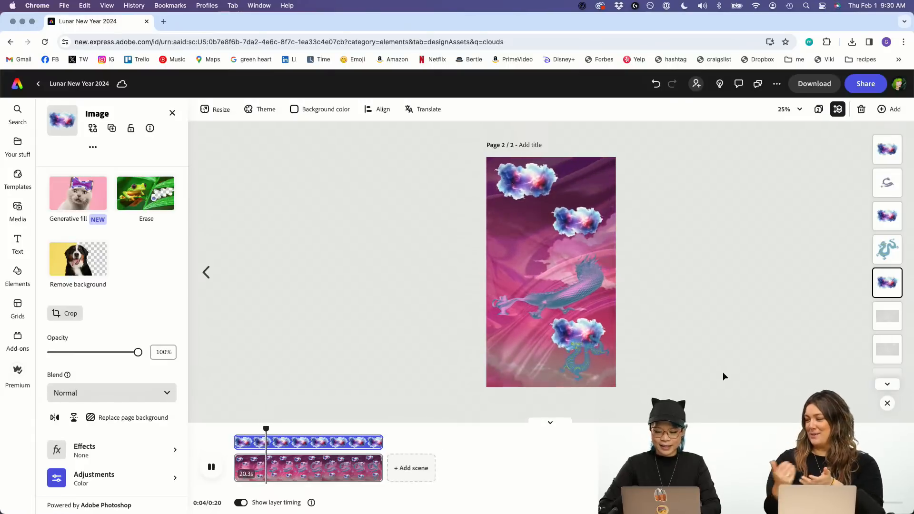
Step: Shrink the small dragon into the page's lower-right corner, just below the lowest cloud, and play page 2 from the start
click(598, 349)
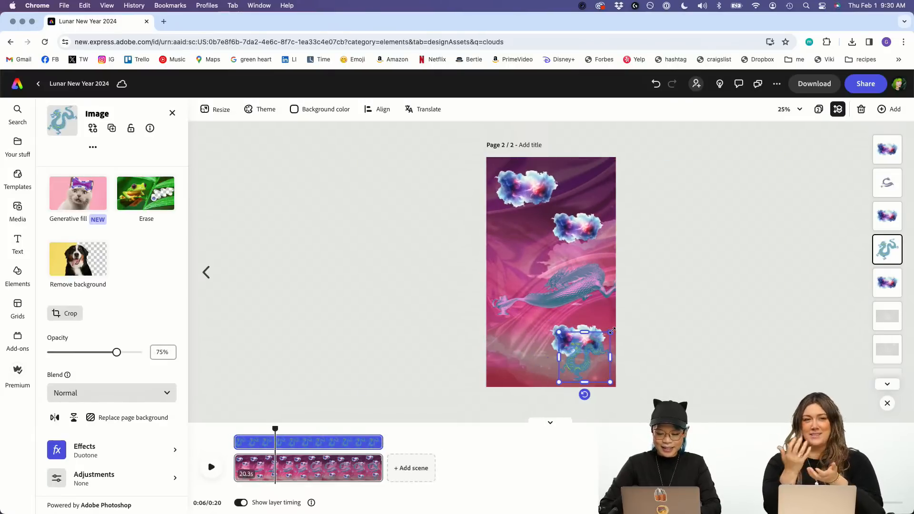
drag(597, 342, 598, 371)
click(301, 432)
drag(277, 430, 236, 430)
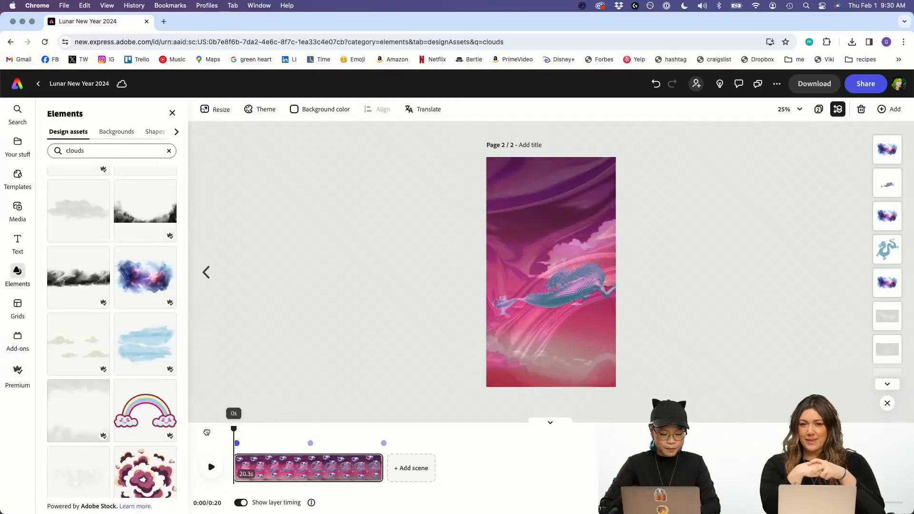
click(211, 467)
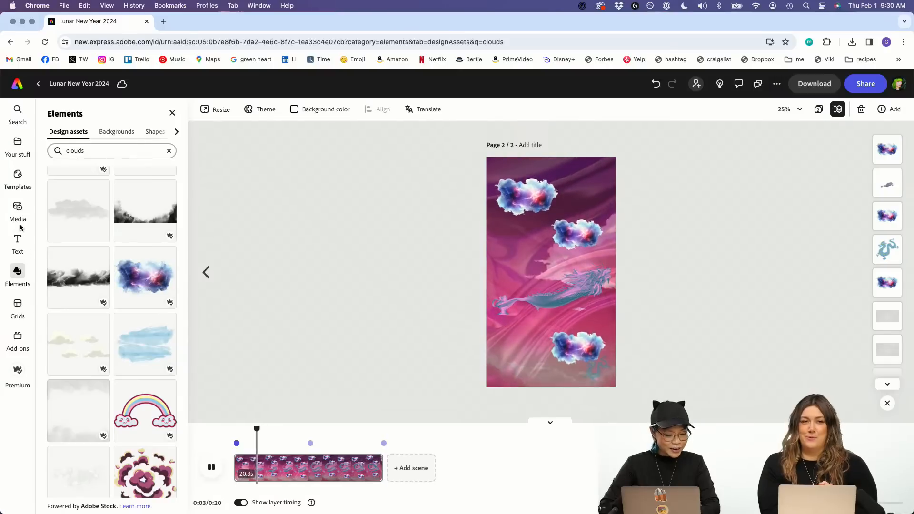
Step: Search the stock videos for "wood" and browse the clips for a suitable wooden texture
click(18, 210)
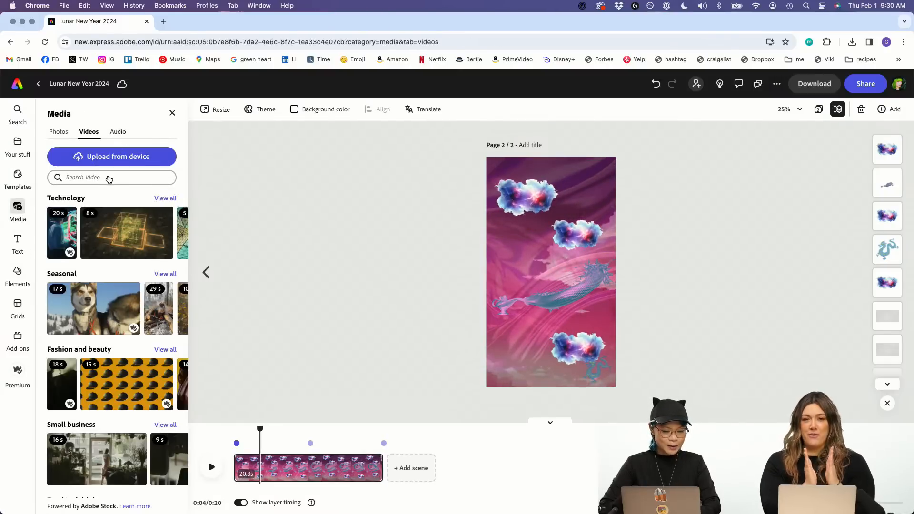
click(133, 184)
text(w)
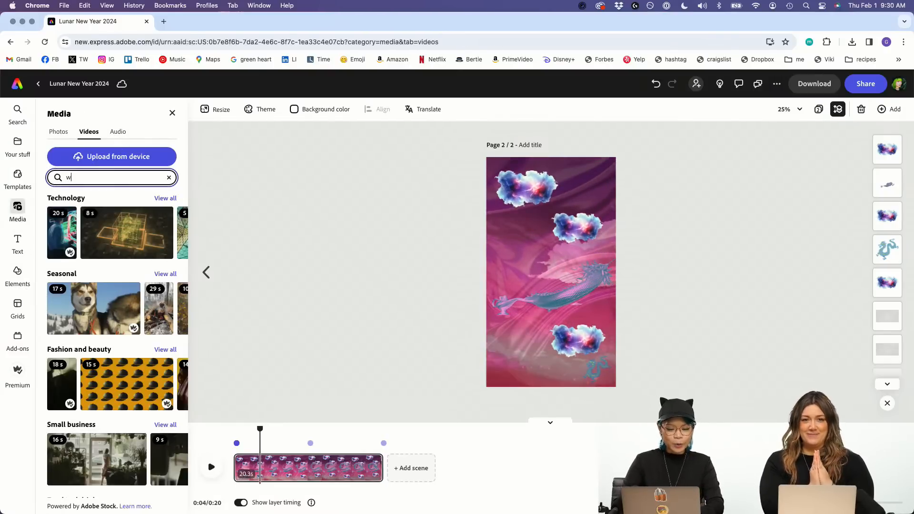
text(ood)
key(Return)
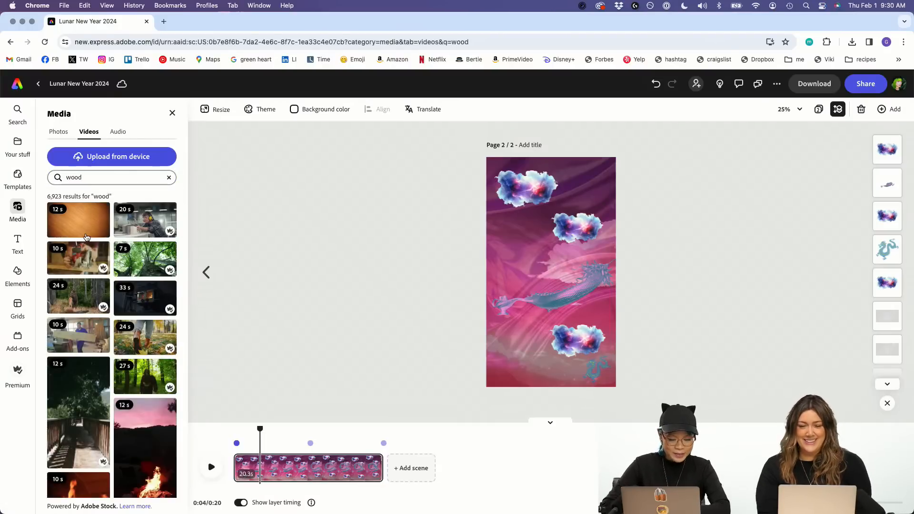
scroll(86, 238, down, 5)
scroll(86, 238, down, 2)
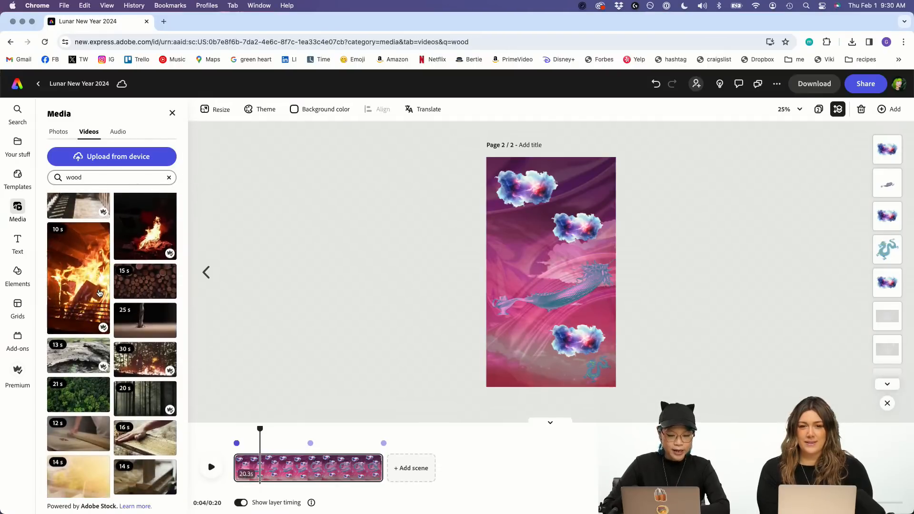
scroll(98, 267, down, 2)
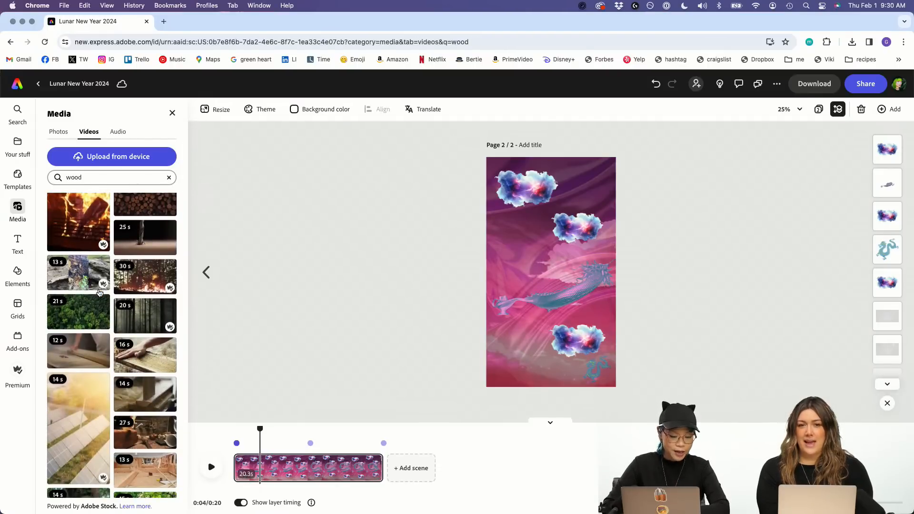
scroll(99, 293, down, 2)
scroll(99, 292, down, 5)
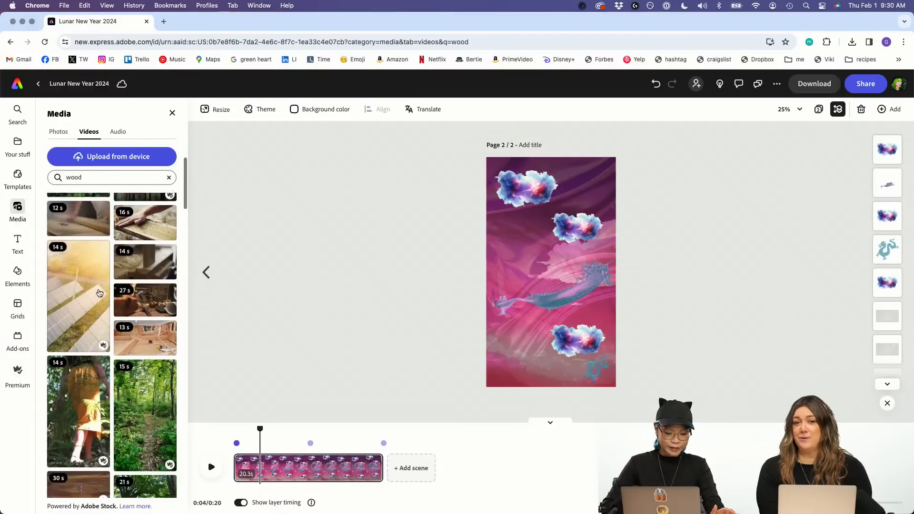
scroll(95, 336, down, 8)
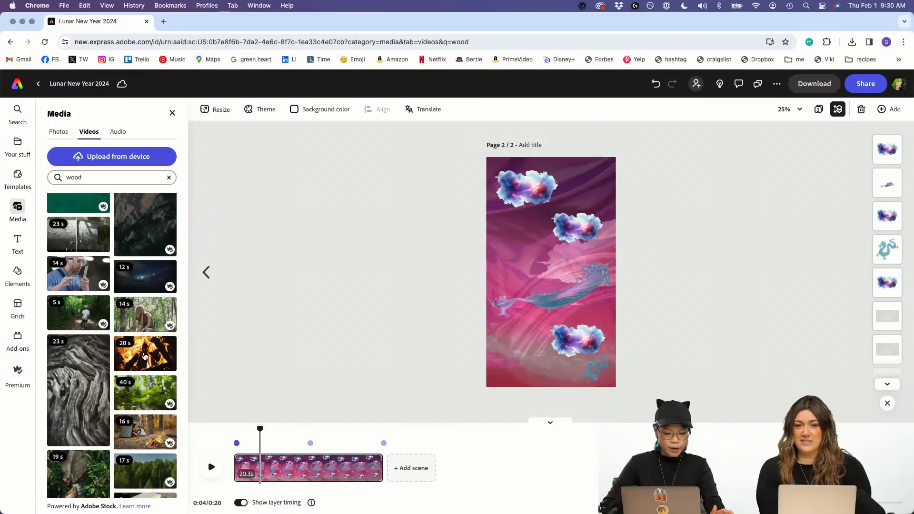
scroll(144, 357, down, 6)
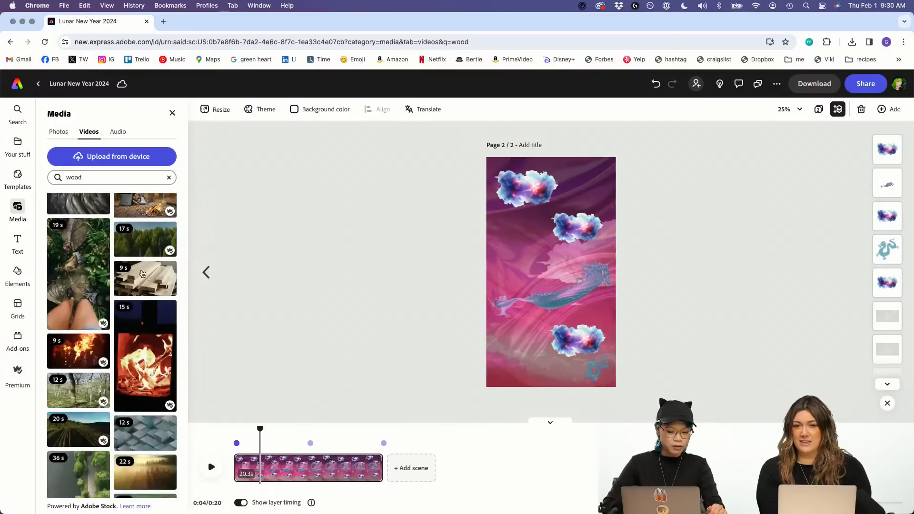
Step: Browse the stock photos matching "wood" for a suitable wooden background
click(58, 134)
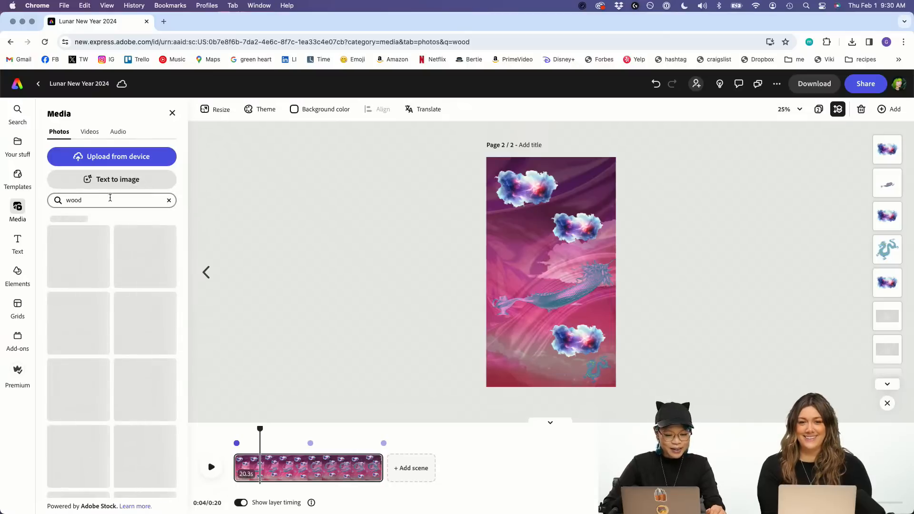
click(110, 198)
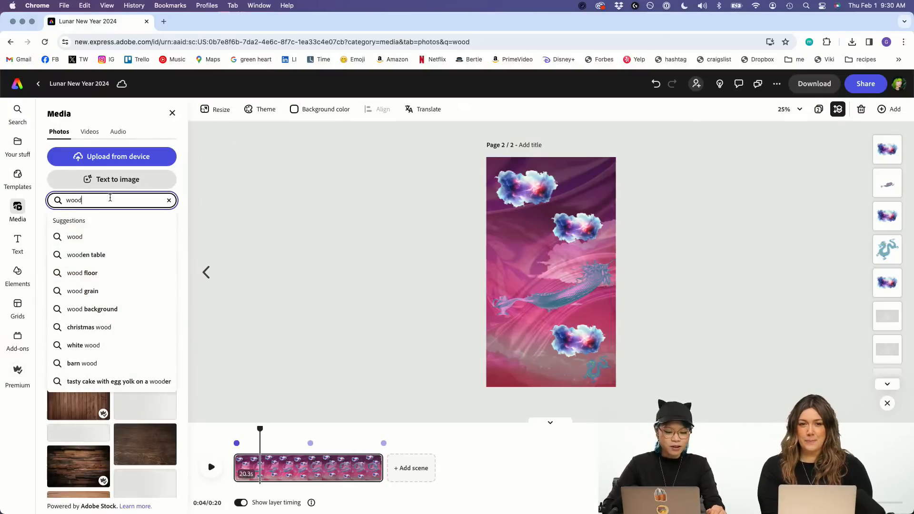
click(206, 451)
scroll(142, 391, down, 5)
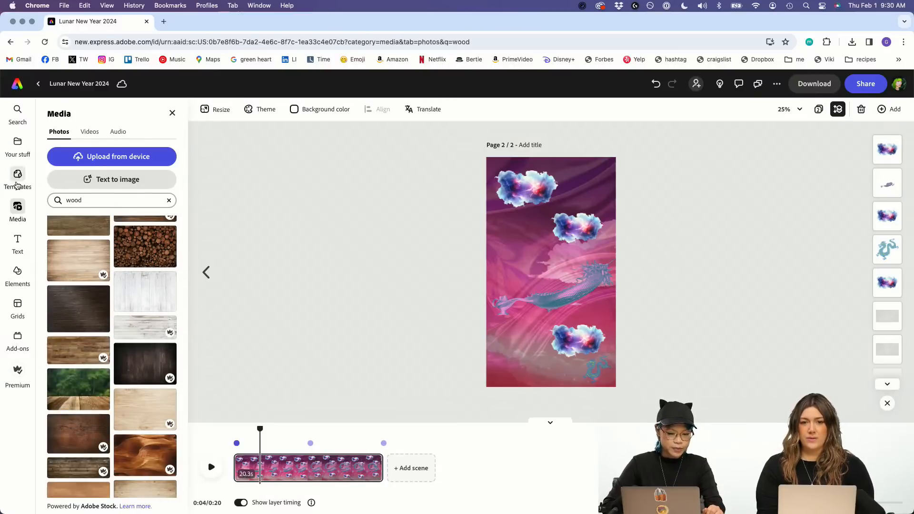
Step: Search the design assets for "wood" and browse the graphics for a suitable wooden element
click(20, 271)
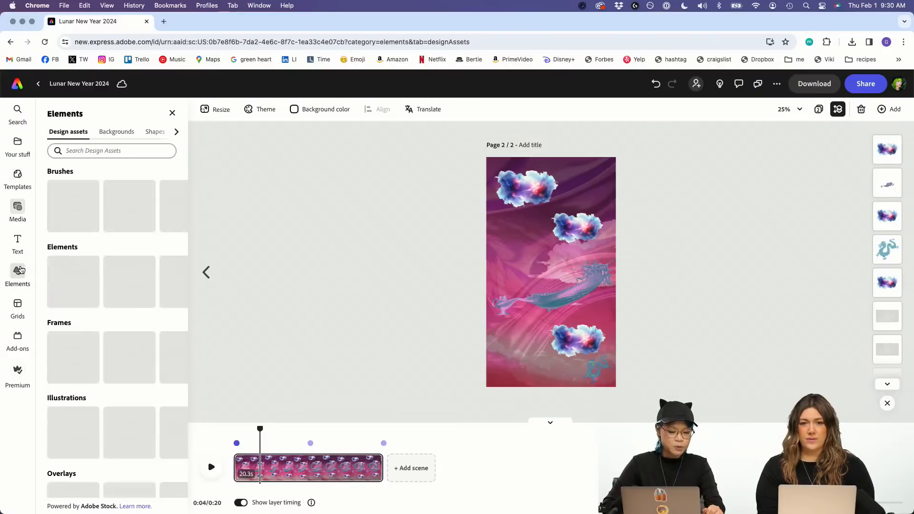
click(146, 151)
text(wood)
key(Return)
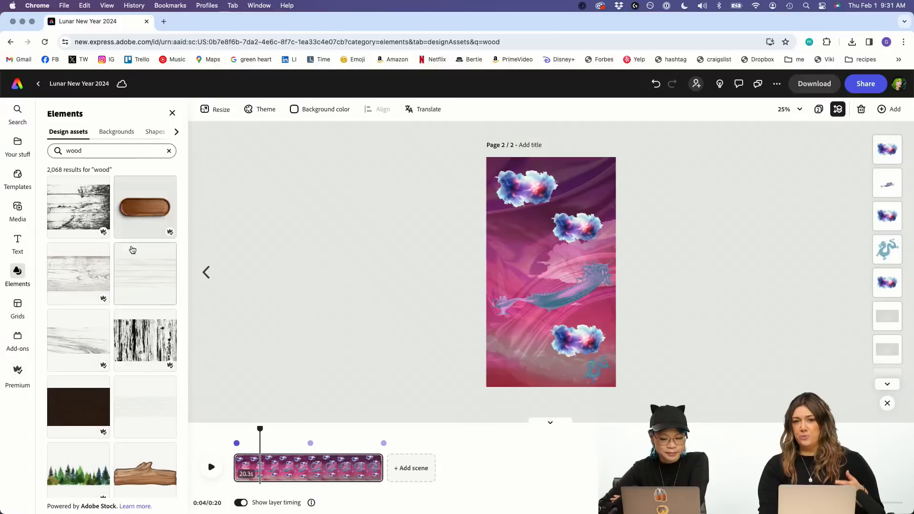
scroll(131, 249, down, 3)
scroll(161, 340, down, 8)
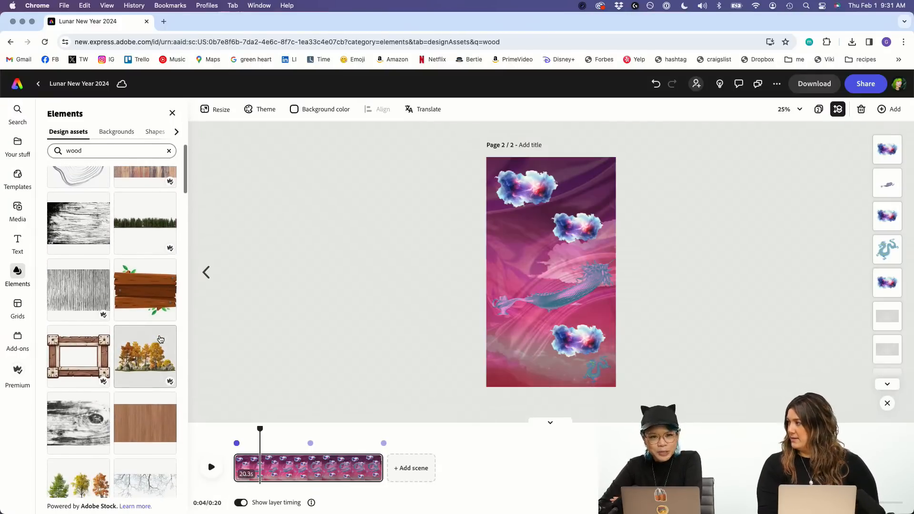
scroll(161, 339, up, 10)
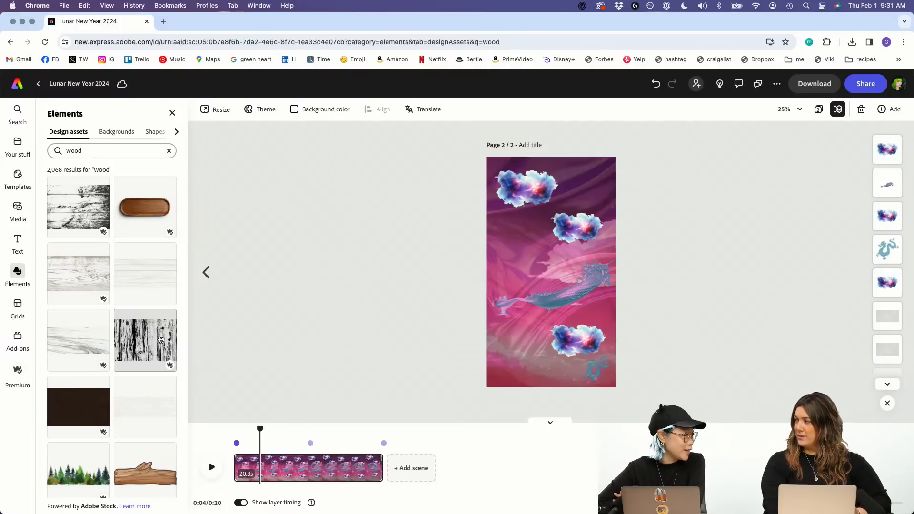
scroll(160, 339, down, 6)
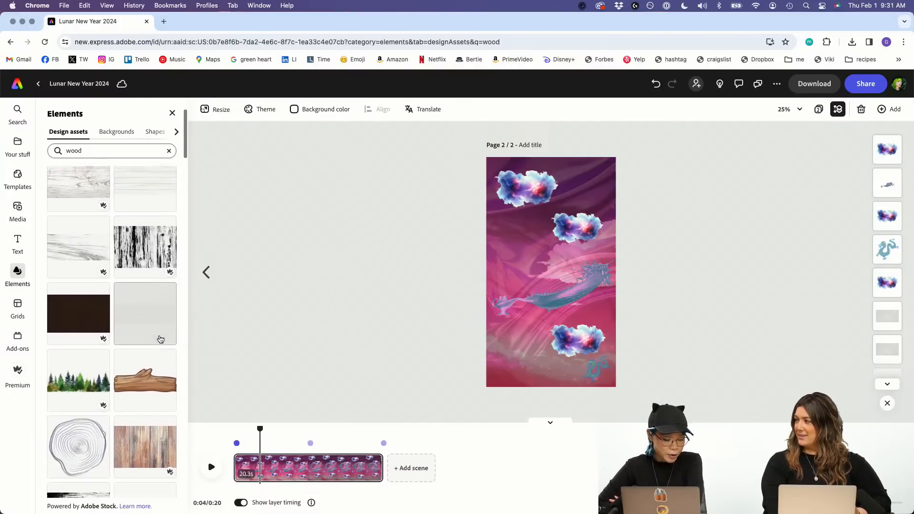
scroll(160, 339, down, 8)
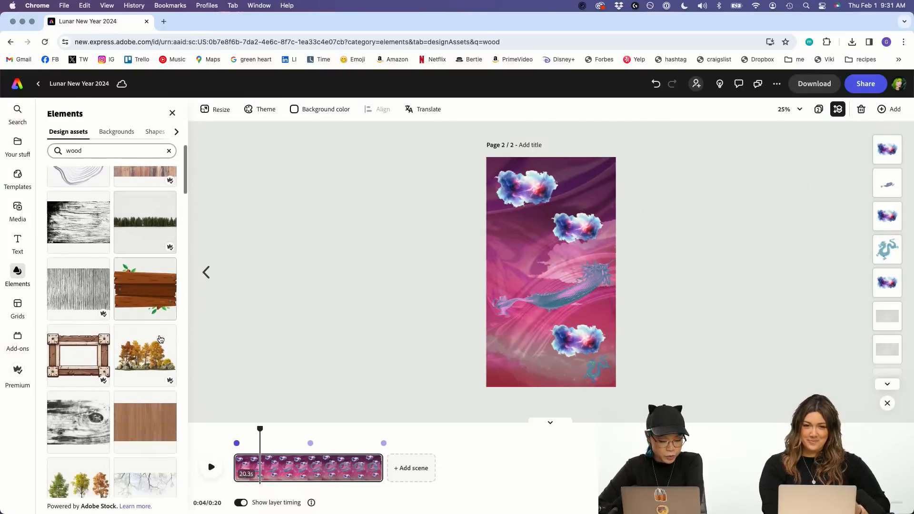
scroll(160, 339, down, 8)
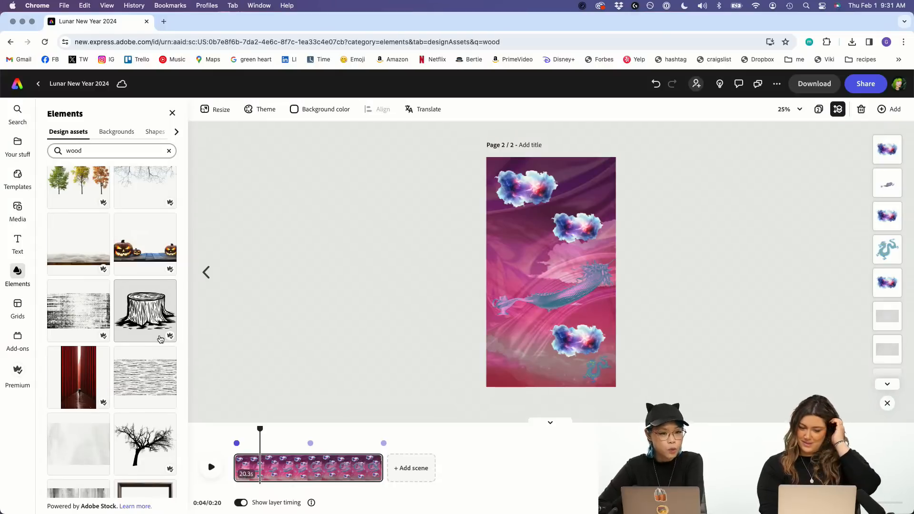
scroll(160, 339, down, 12)
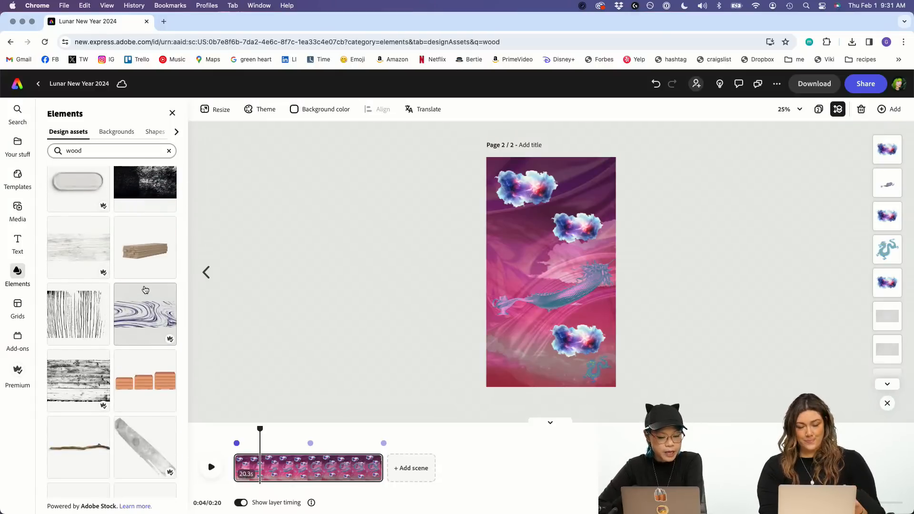
scroll(146, 289, down, 8)
scroll(145, 290, down, 2)
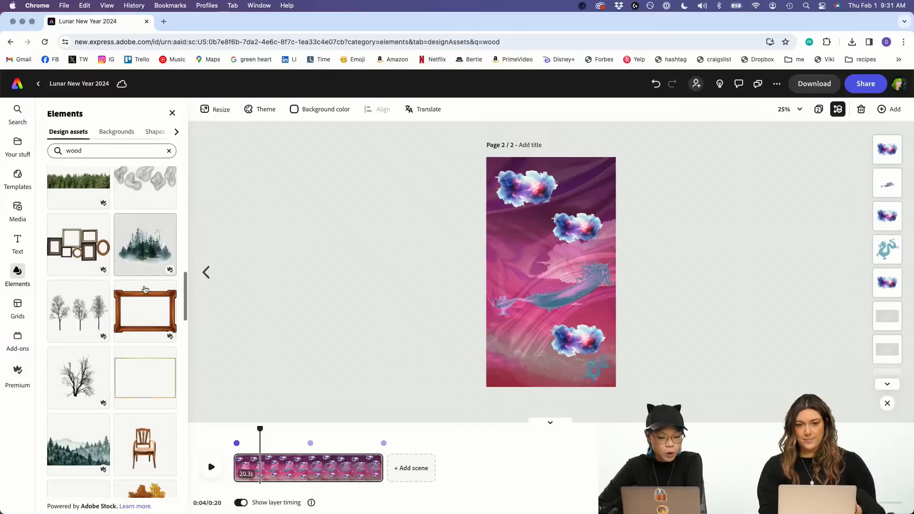
scroll(145, 290, down, 2)
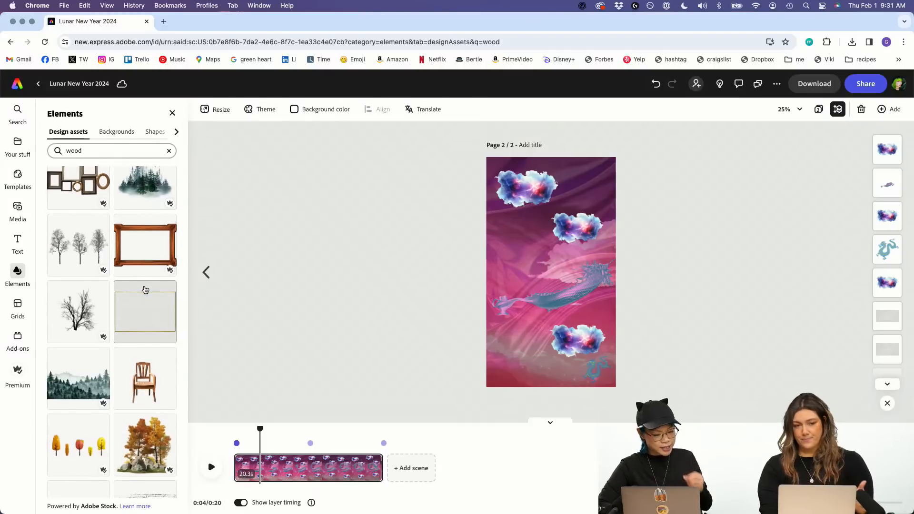
scroll(146, 290, down, 10)
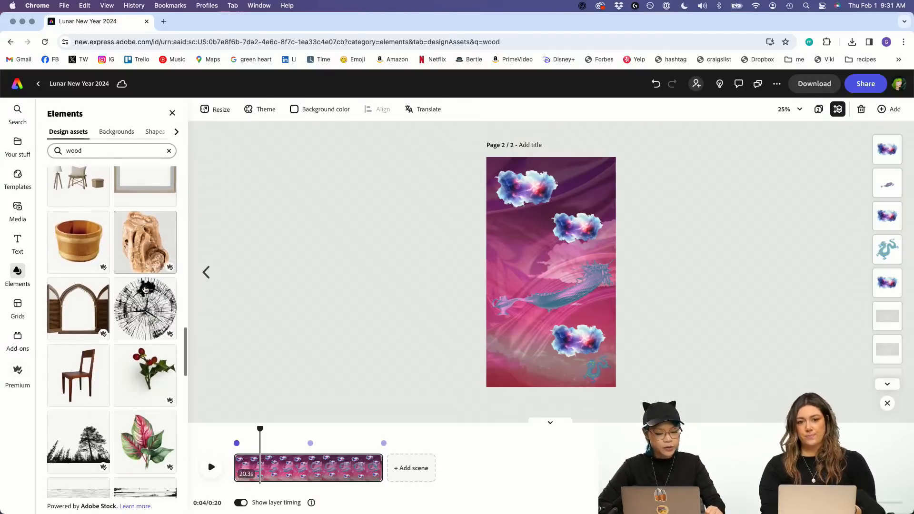
scroll(145, 289, down, 2)
scroll(145, 290, down, 10)
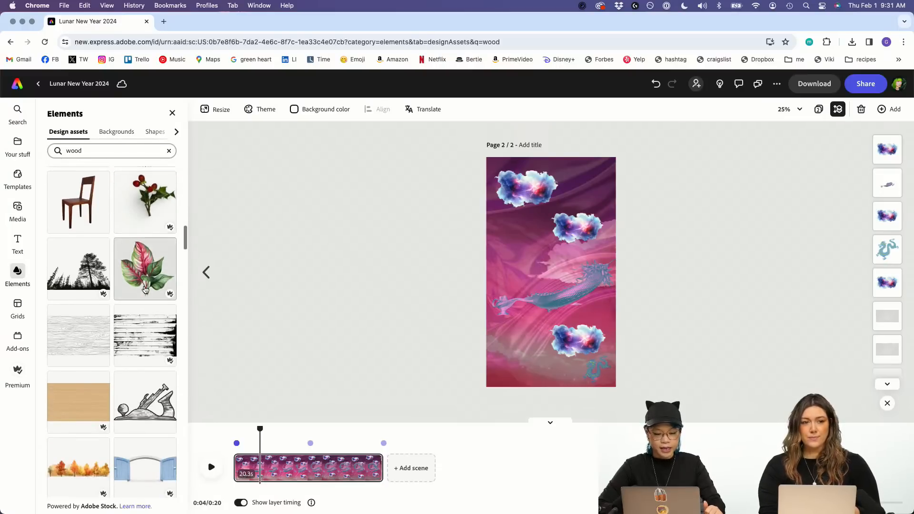
scroll(145, 290, down, 1)
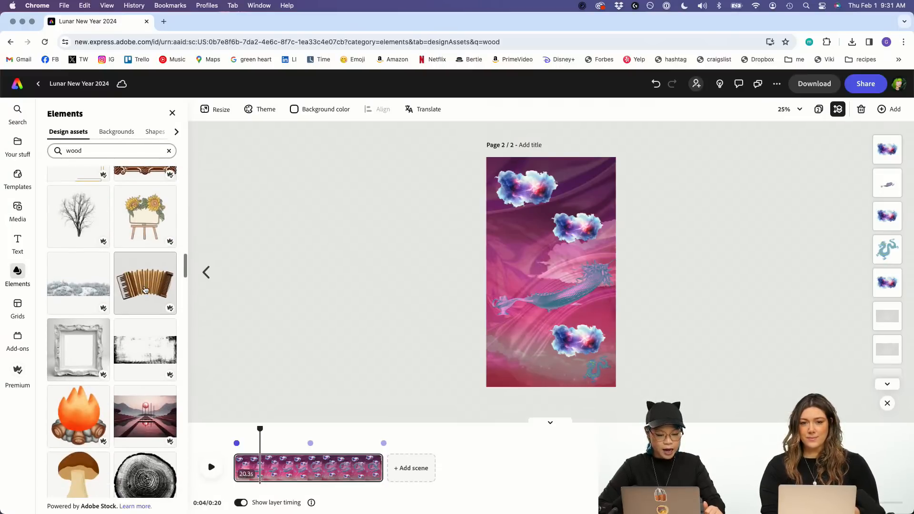
scroll(128, 286, down, 5)
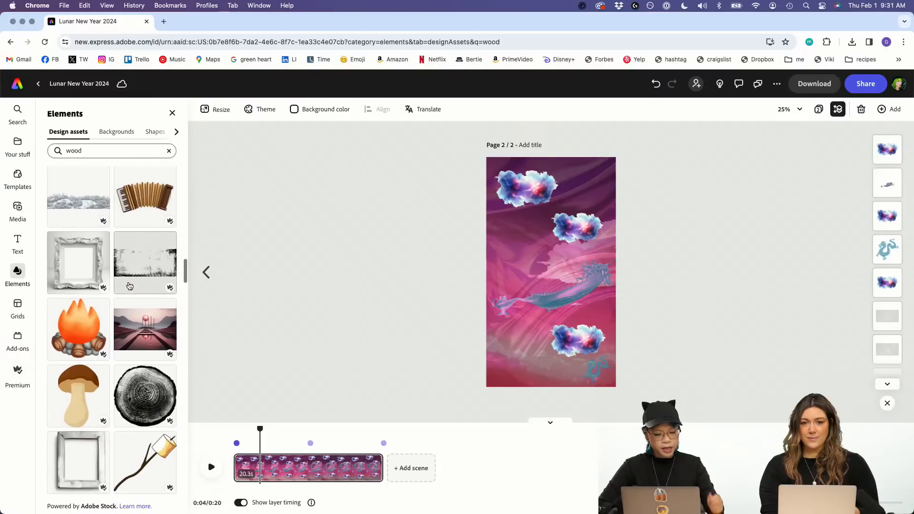
scroll(128, 285, down, 15)
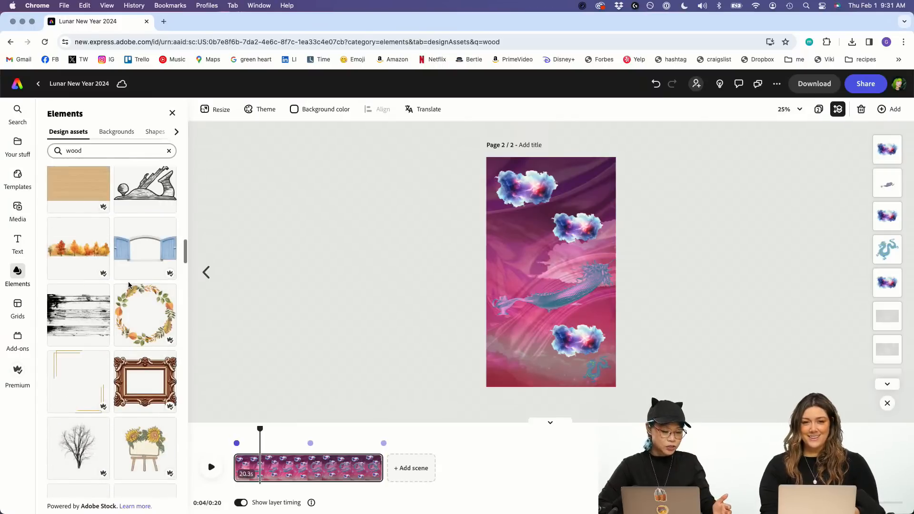
scroll(129, 285, down, 15)
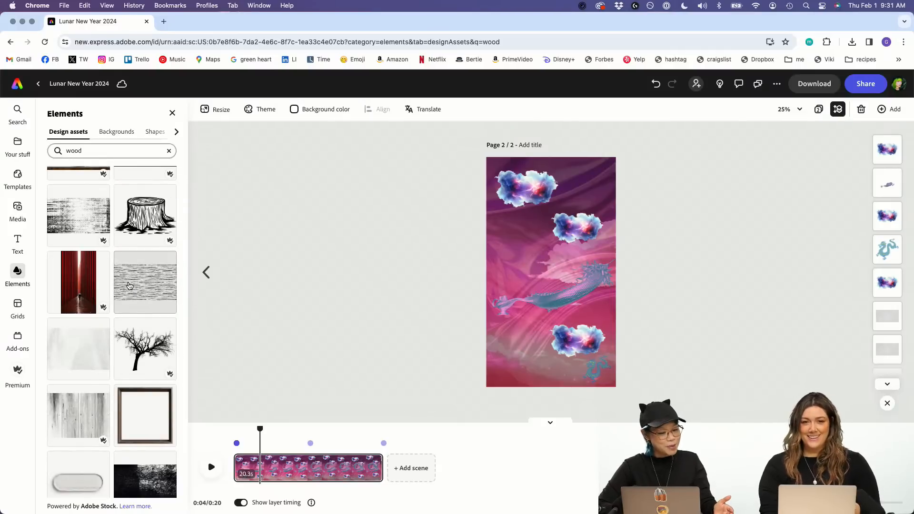
scroll(128, 286, up, 20)
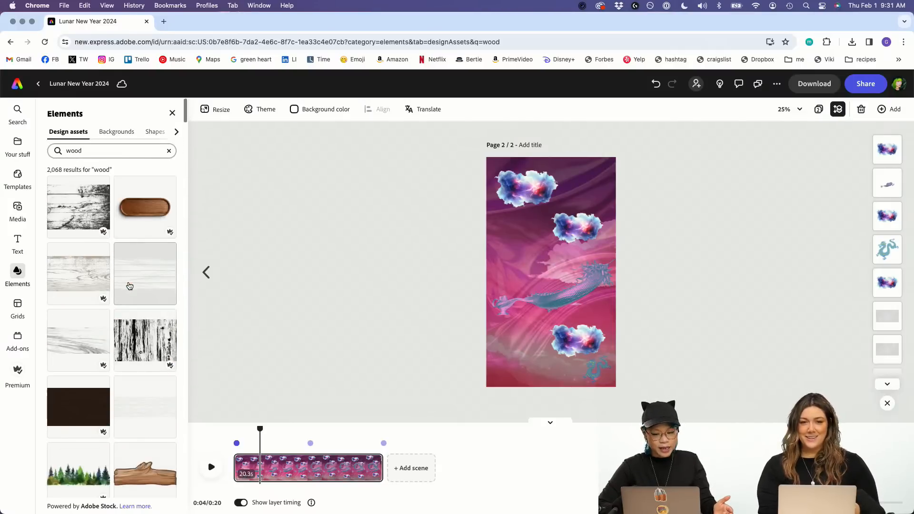
Step: Add the black-and-white tree stump illustration to page 2 and place it in the page's lower-left corner
scroll(128, 285, down, 10)
click(145, 227)
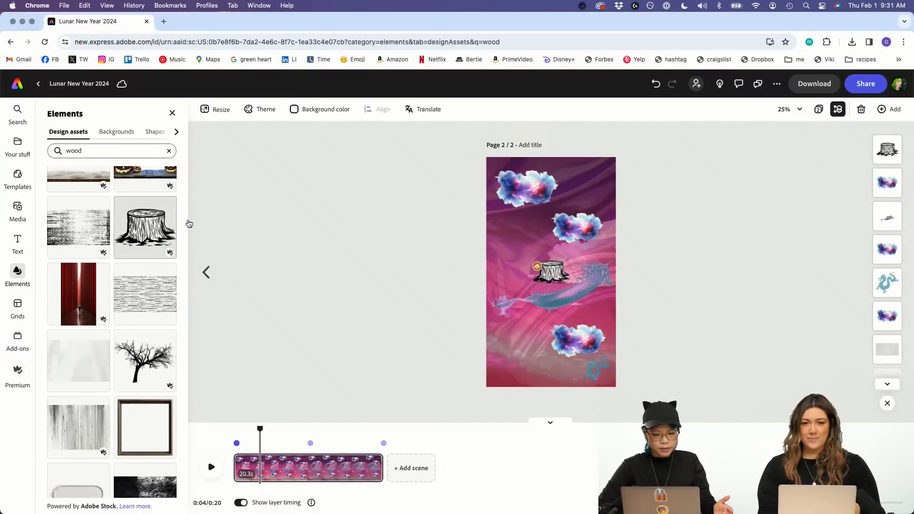
drag(557, 268, 527, 351)
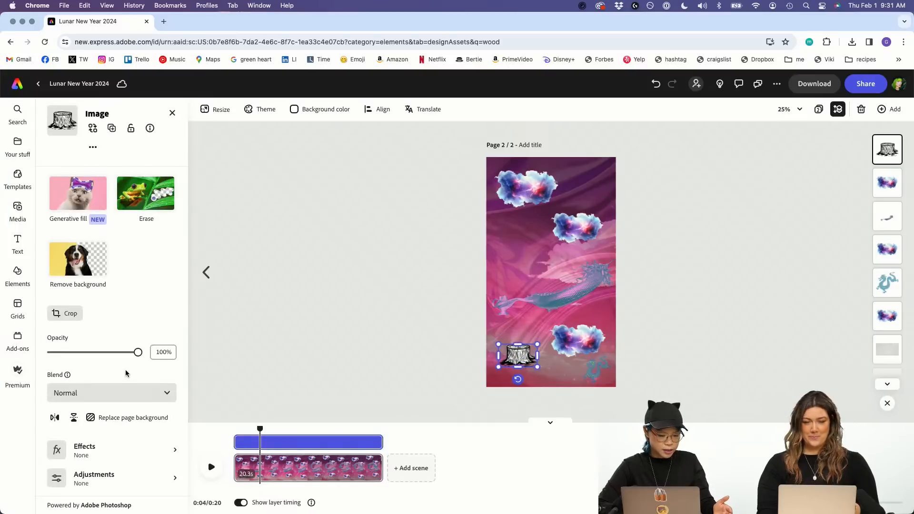
Step: Apply the teal-and-pink duotone effect to the tree stump and enlarge it slightly
scroll(127, 373, down, 2)
click(122, 402)
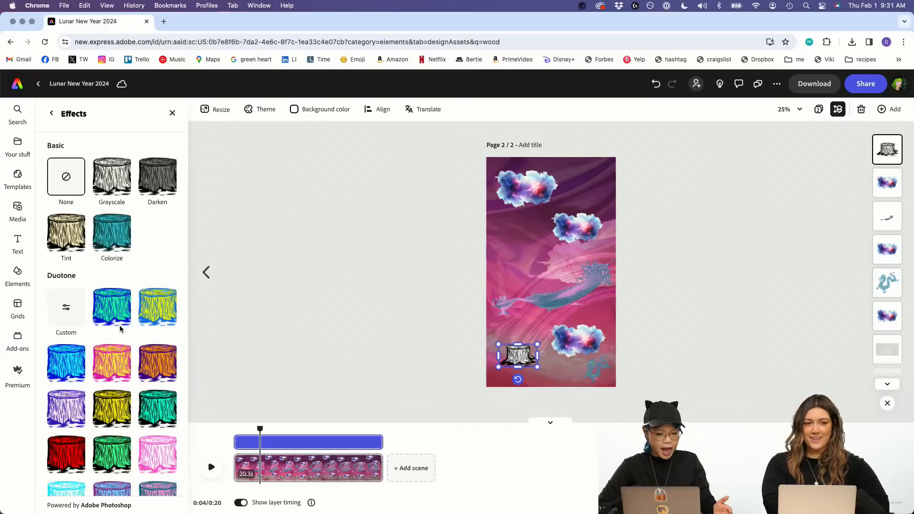
scroll(121, 329, down, 5)
click(165, 372)
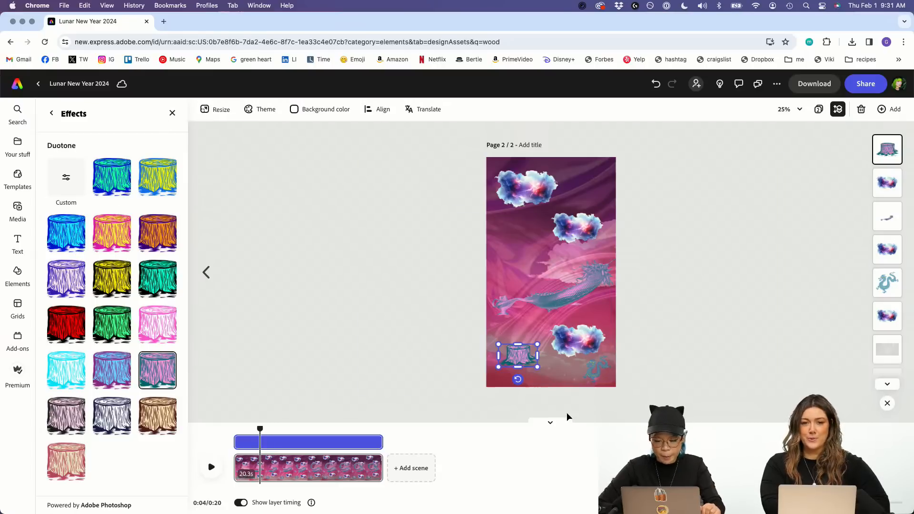
mouse_move(537, 368)
mouse_down()
mouse_move(558, 383)
mouse_move(536, 370)
mouse_up()
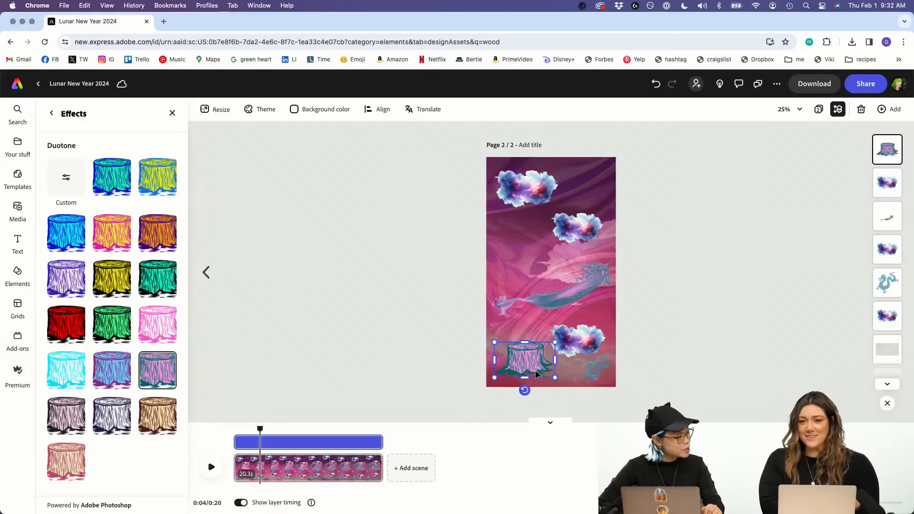
Step: Duplicate the duotone stump into the page's upper-right corner beside the top cloud and flip the copy vertically
click(533, 343)
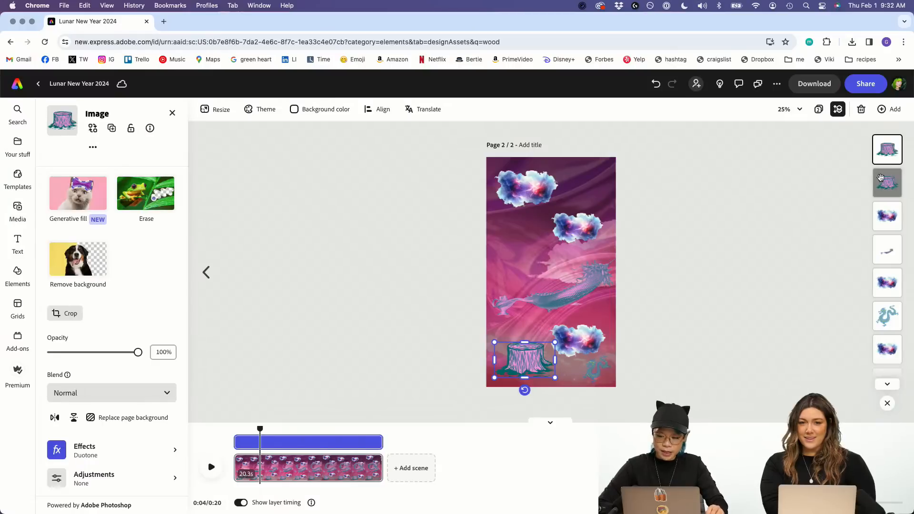
alt+drag(527, 347, 587, 191)
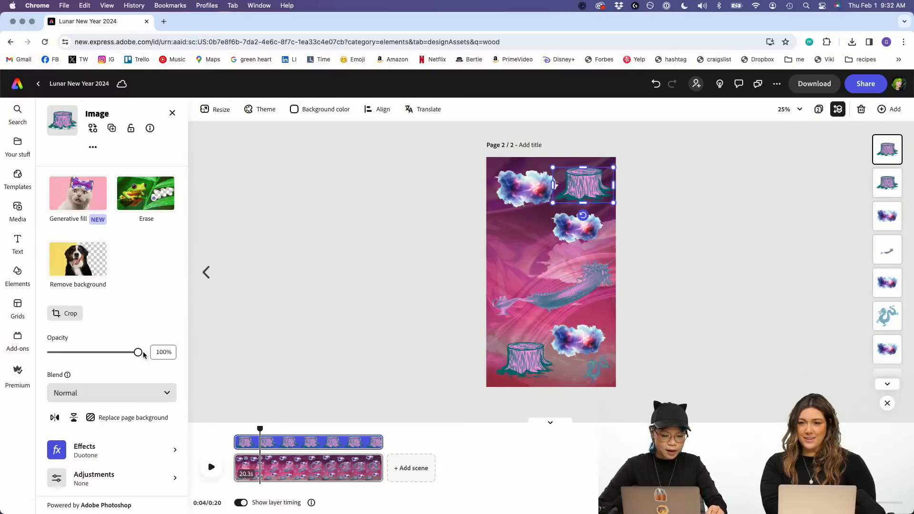
scroll(143, 356, down, 2)
click(75, 384)
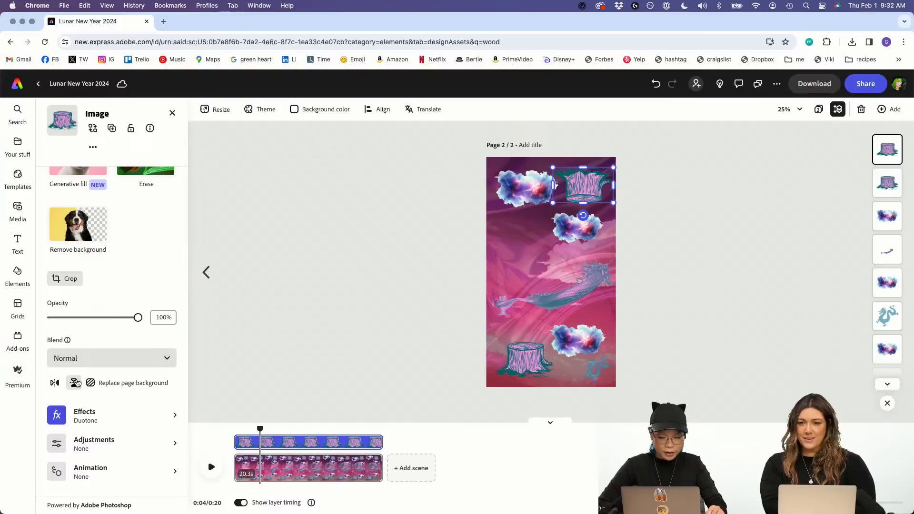
Step: Shrink the upside-down stump slightly within the page's upper-right corner and reduce the lower stump to a similar size
drag(613, 203, 593, 188)
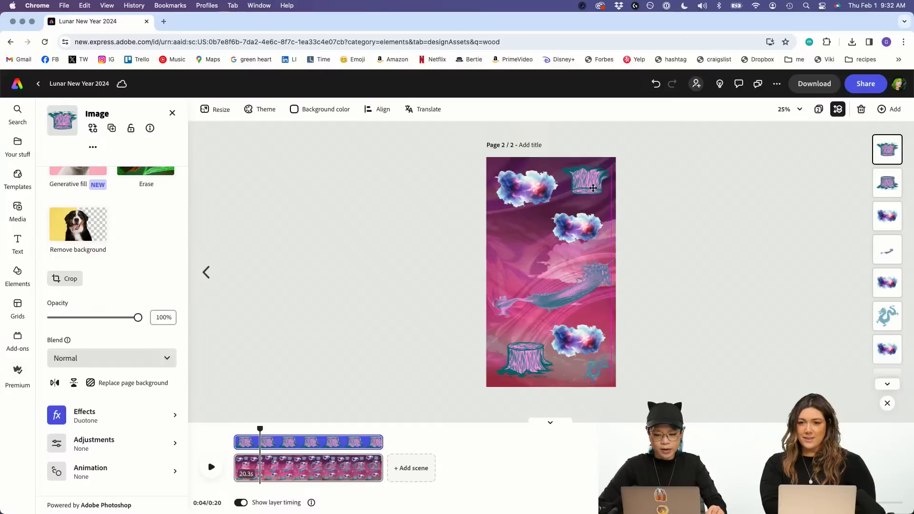
click(528, 364)
drag(555, 376, 526, 375)
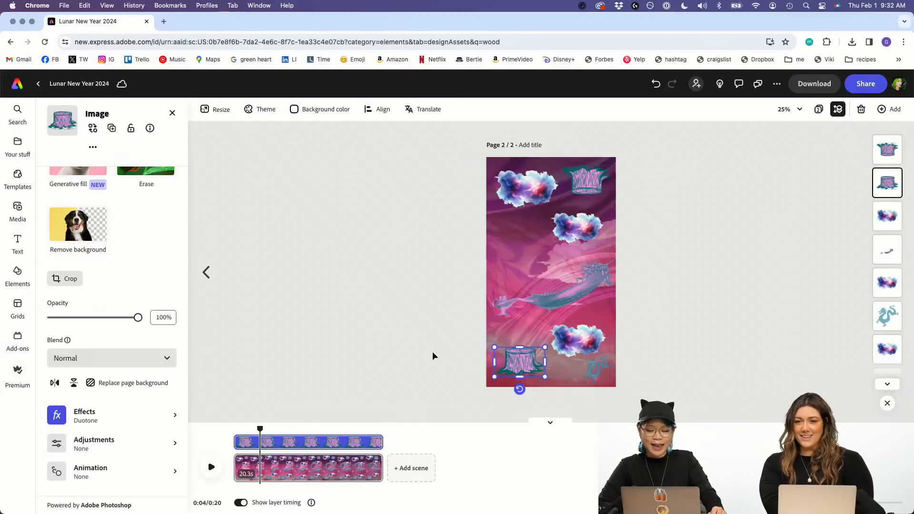
click(432, 351)
Step: Reduce the opacity of both tree stumps to about 70%
click(603, 177)
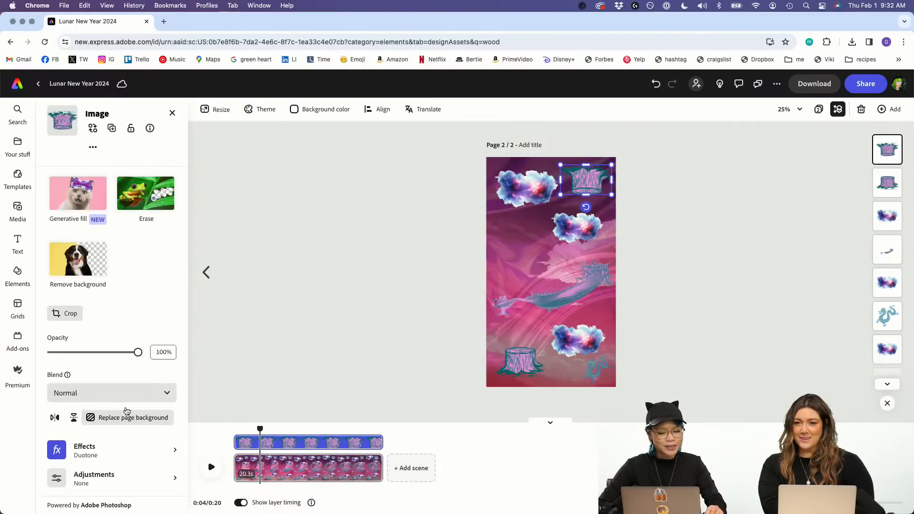
drag(138, 352, 114, 353)
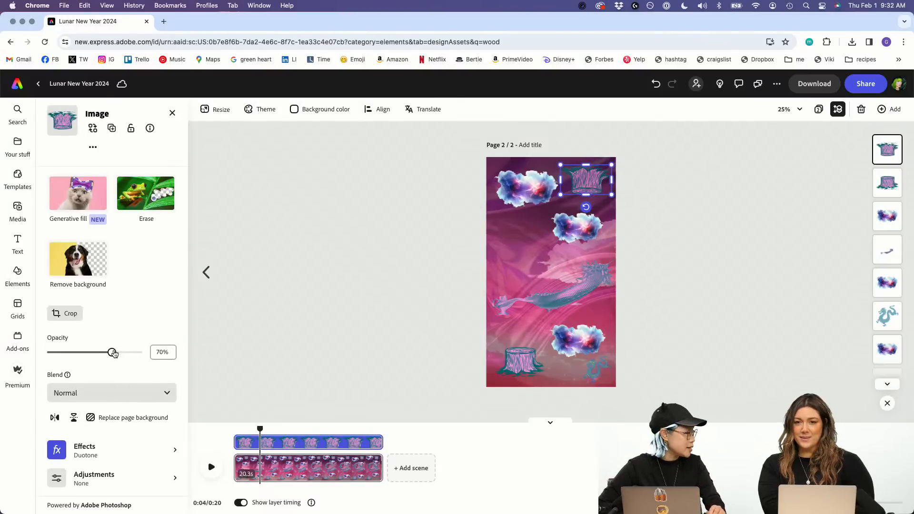
click(519, 363)
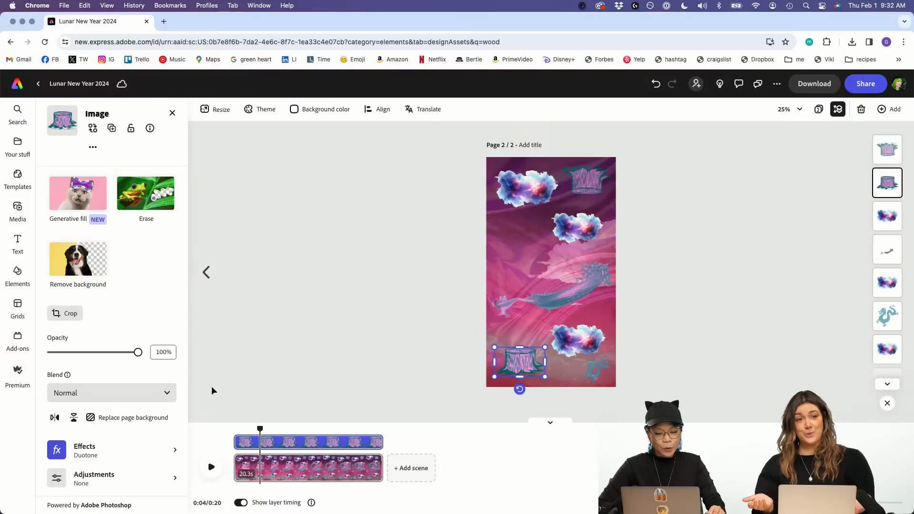
drag(133, 359, 112, 357)
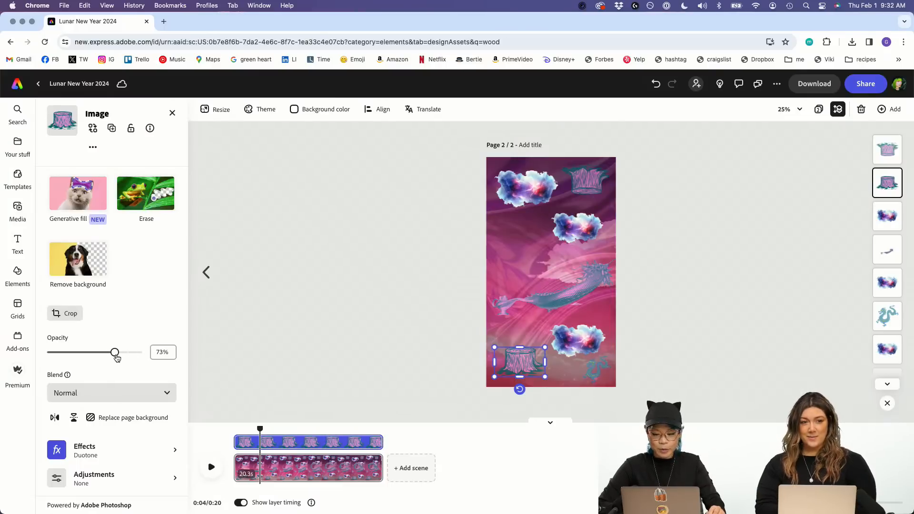
Step: Play page 2 from the start twice to review the stumps together with the animated dragons and clouds
click(384, 337)
drag(256, 427, 228, 429)
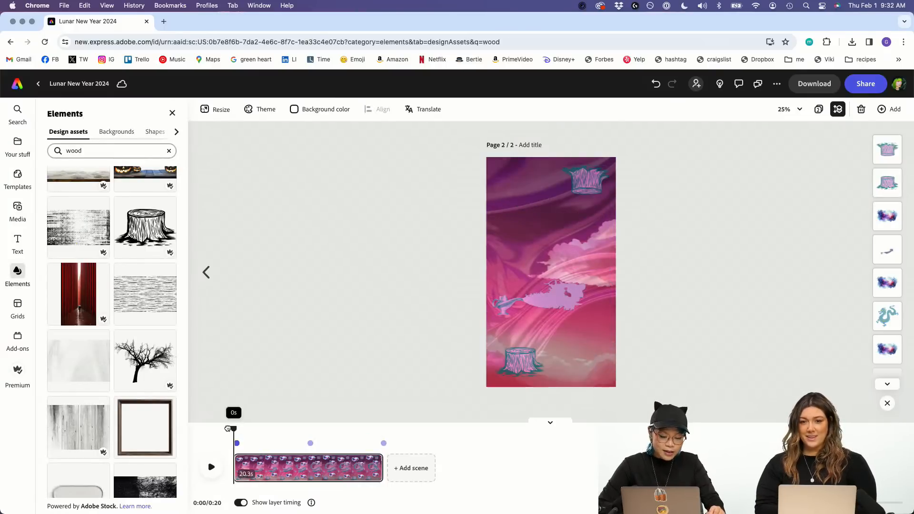
click(210, 469)
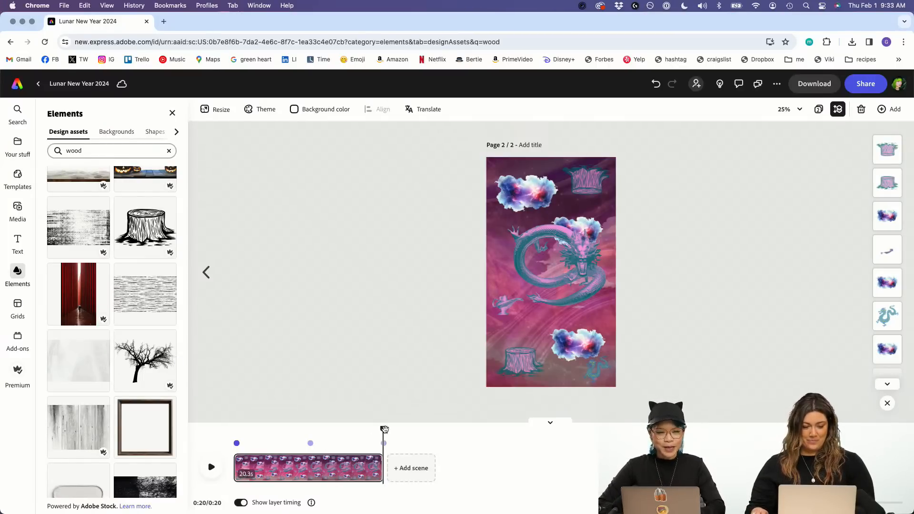
drag(384, 430, 231, 429)
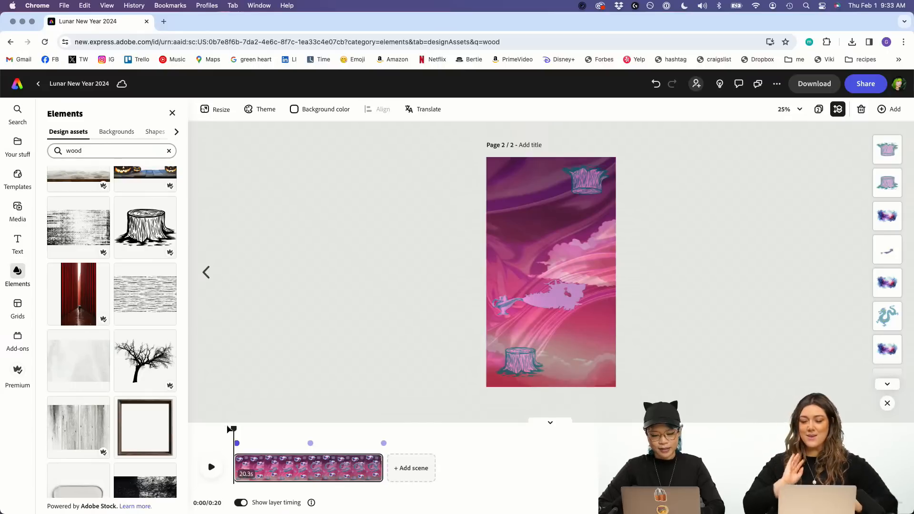
click(212, 467)
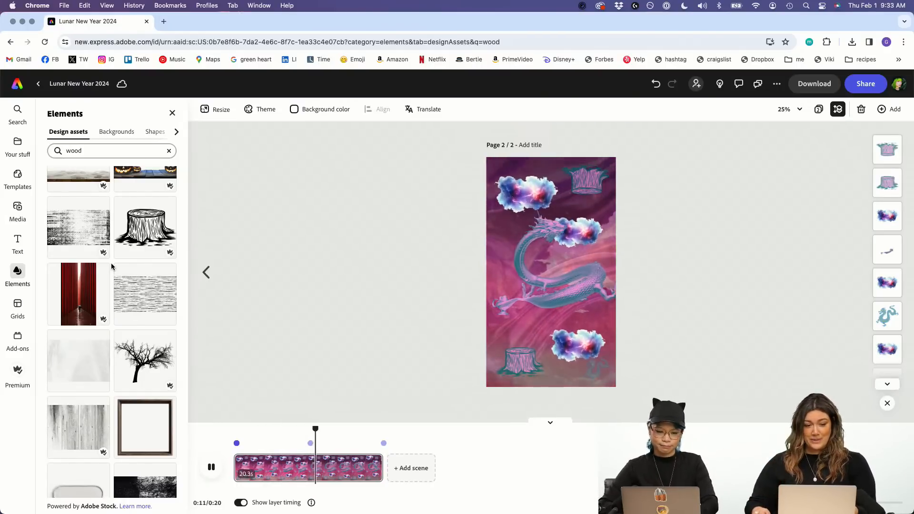
Step: Search the design assets for "sparkle"
click(87, 151)
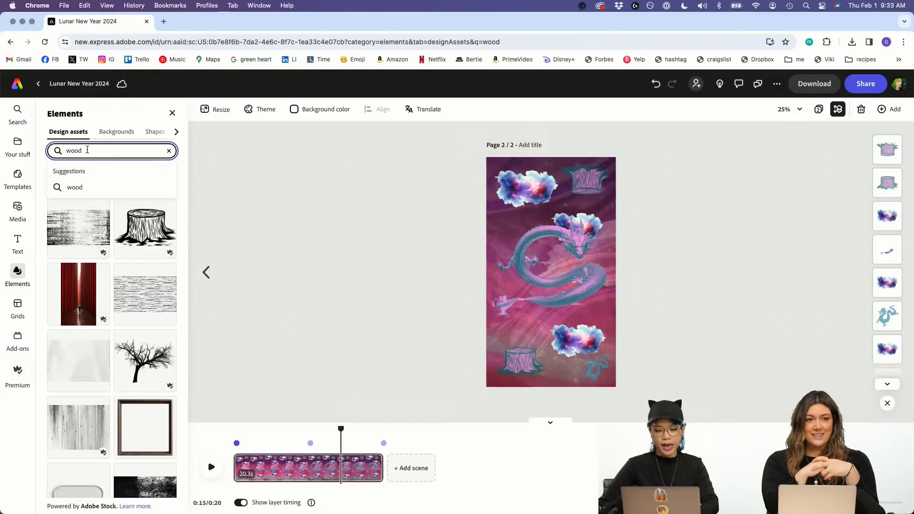
double_click(87, 151)
text(sparkl)
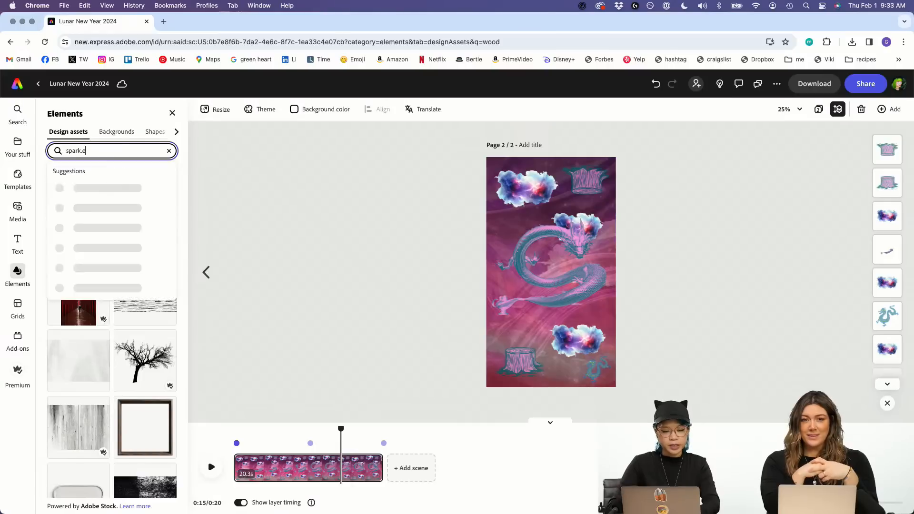
text(e)
key(Return)
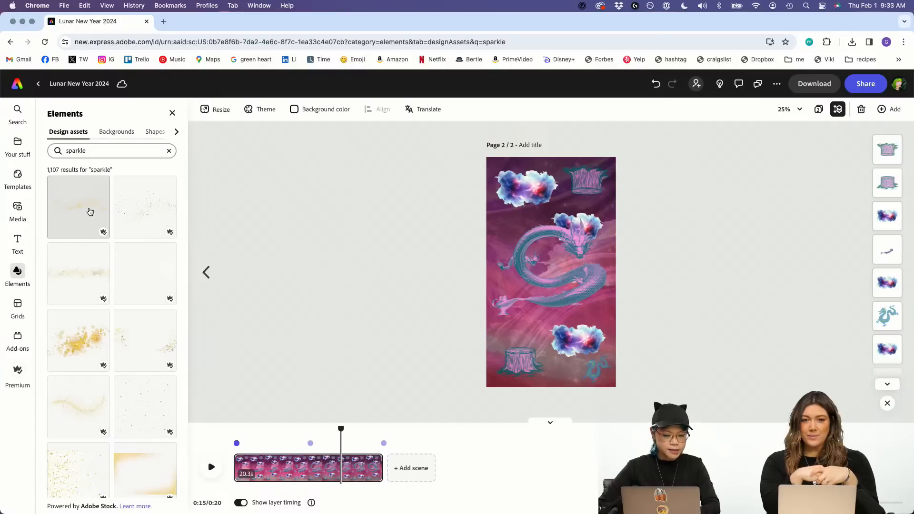
Step: Add the first gold sparkle asset, enlarge it beyond the page's width and position it across the lower half of page 2
click(89, 212)
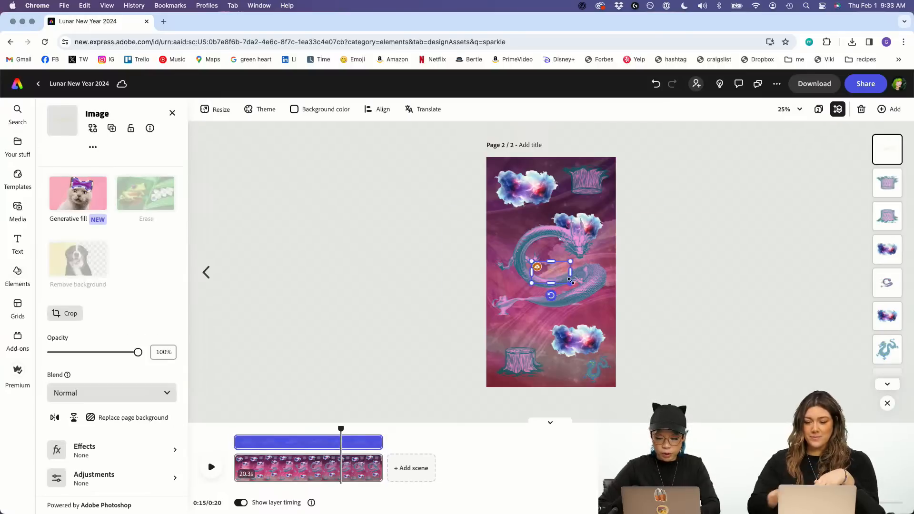
drag(569, 285, 752, 407)
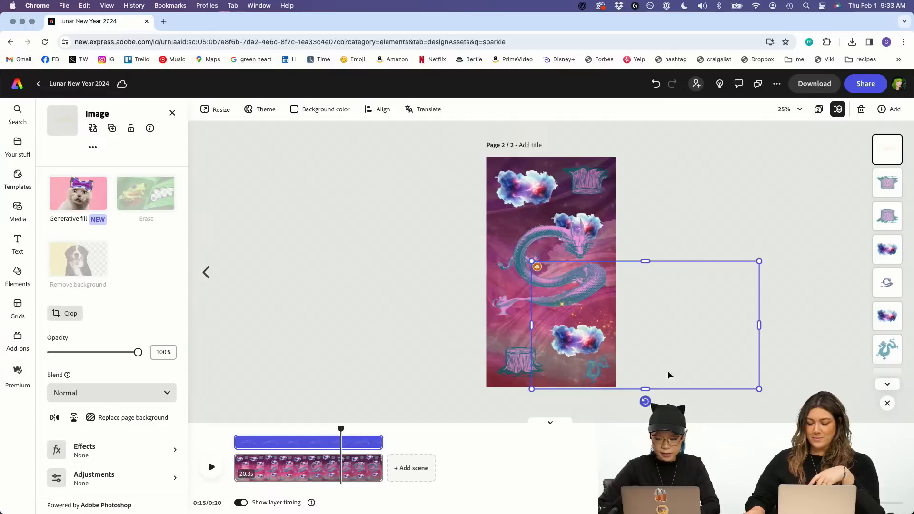
drag(669, 375, 633, 361)
Step: Apply the Blinking looping animation to the gold sparkles
click(81, 483)
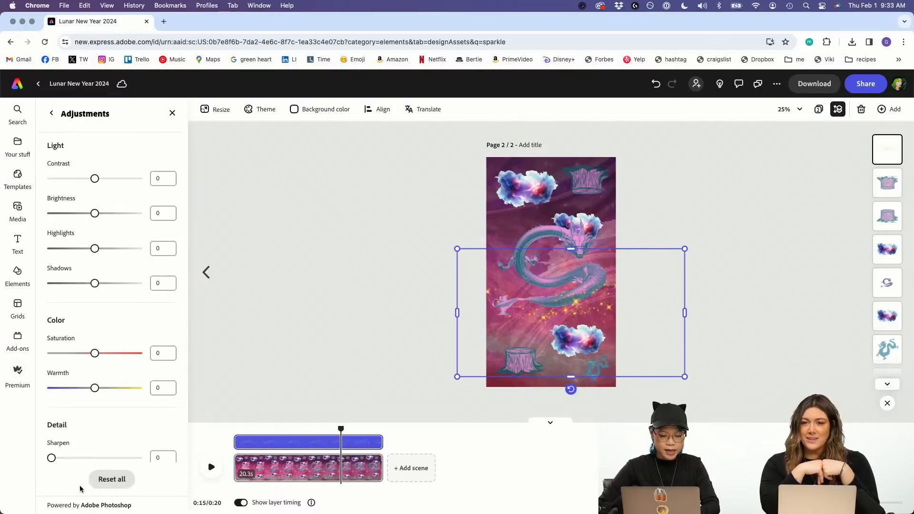
click(51, 115)
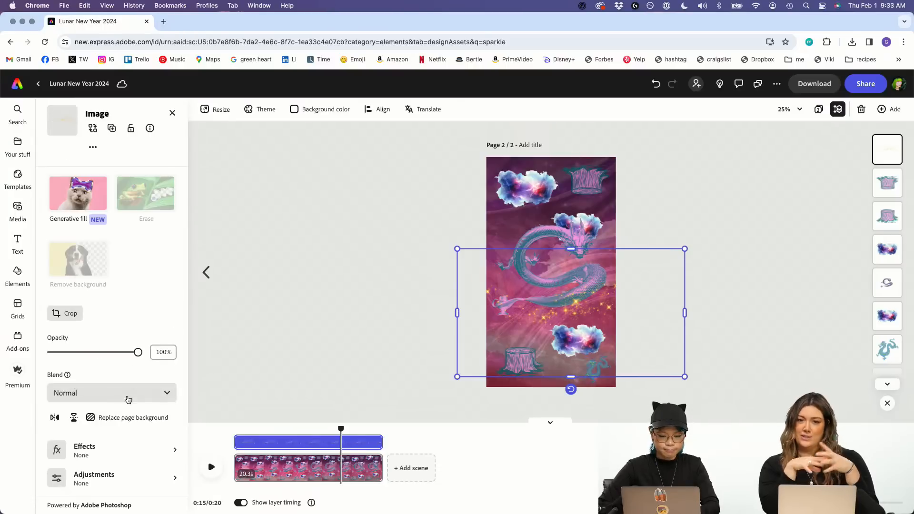
scroll(128, 399, down, 2)
click(104, 481)
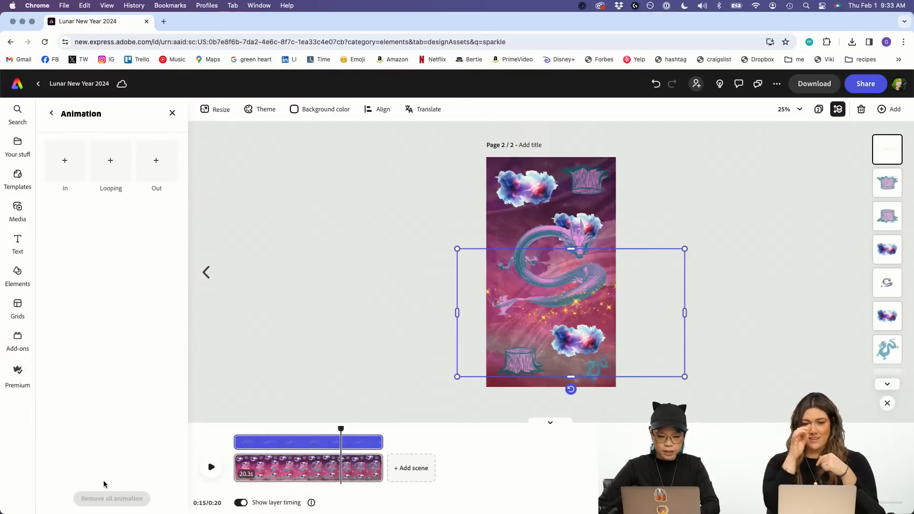
click(70, 179)
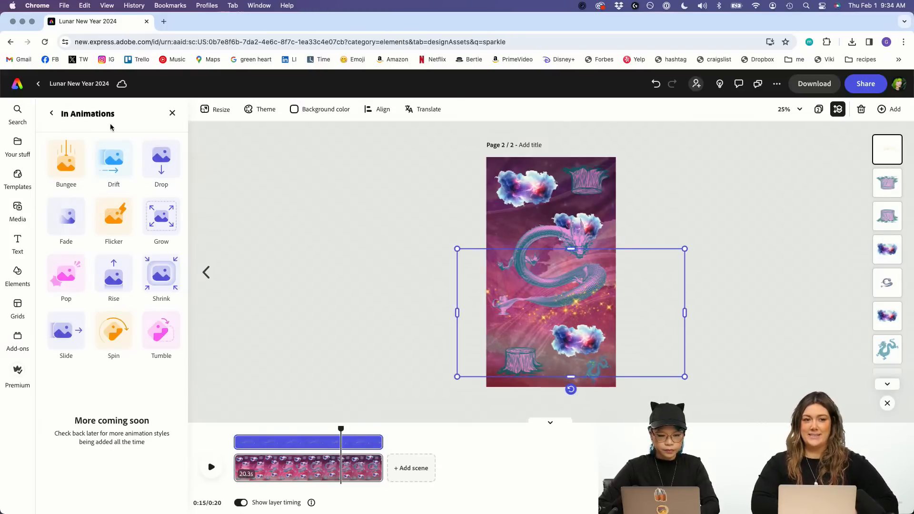
click(52, 113)
click(114, 175)
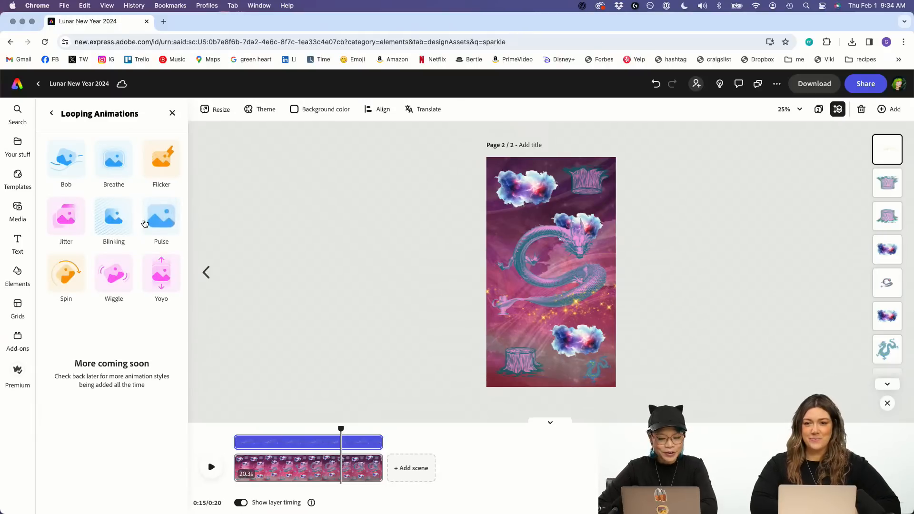
click(119, 218)
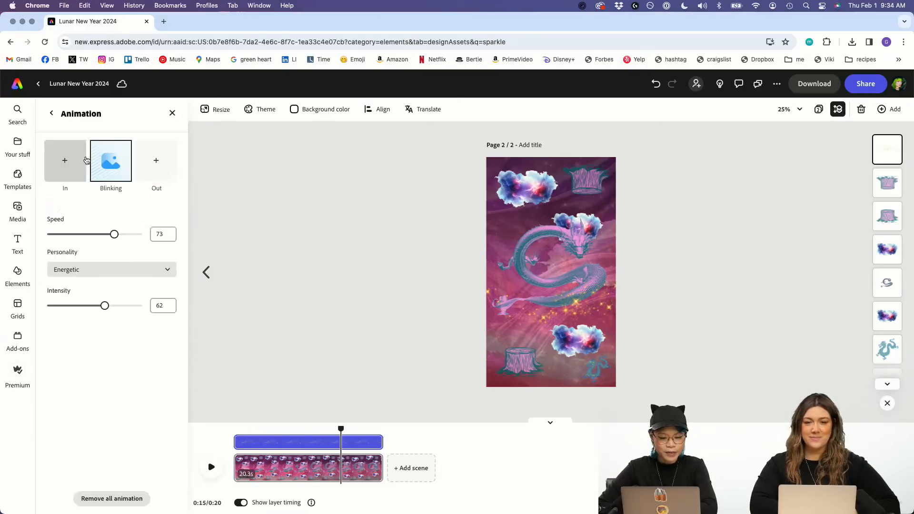
Step: Set the sparkles' Blinking animation to speed 77 with the Smooth personality and deselect the sparkles
click(115, 235)
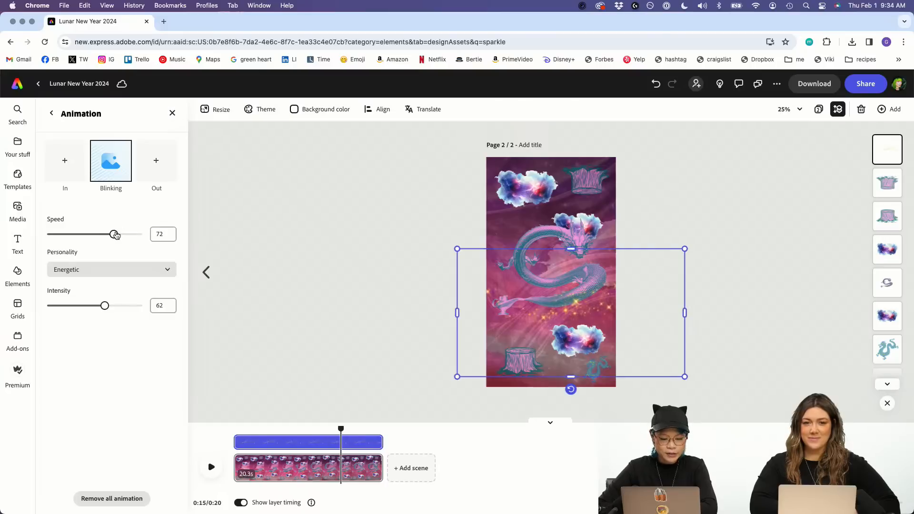
click(106, 271)
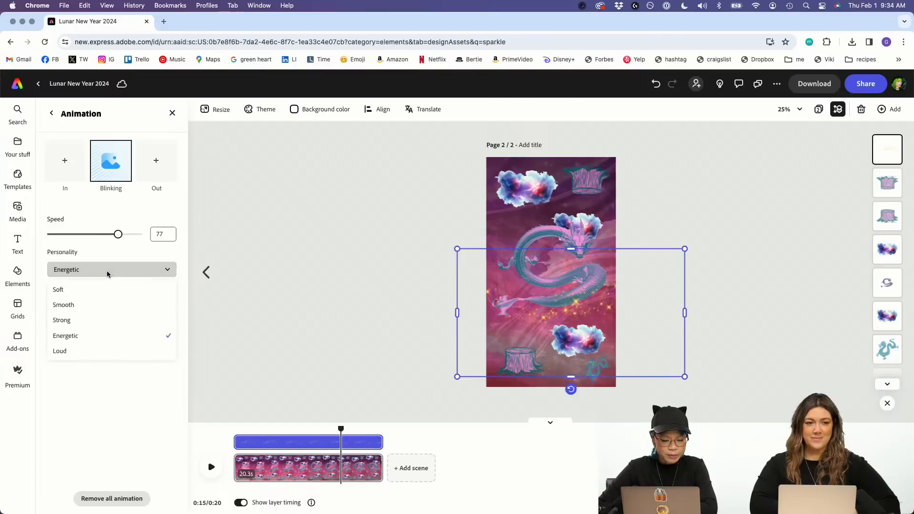
click(94, 309)
click(298, 304)
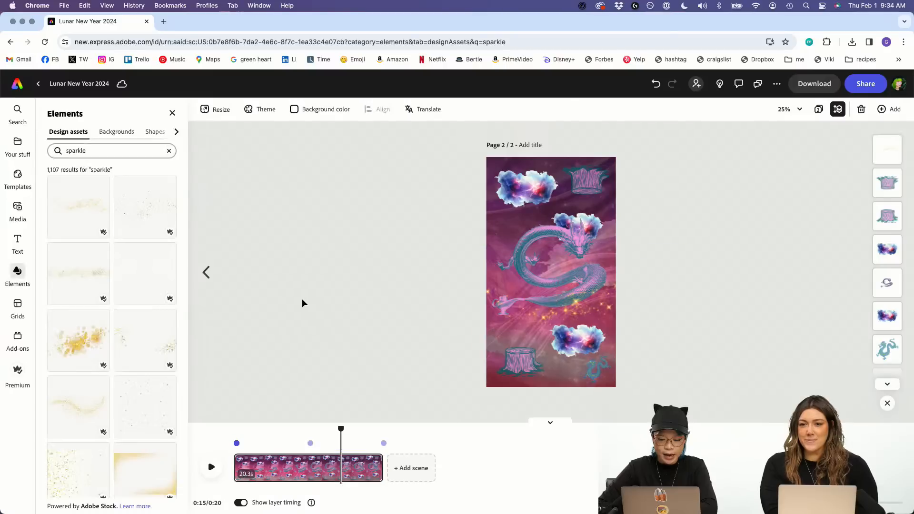
Step: Play page 2 from the start twice to review the blinking sparkles, and return to the beginning
drag(341, 429, 227, 429)
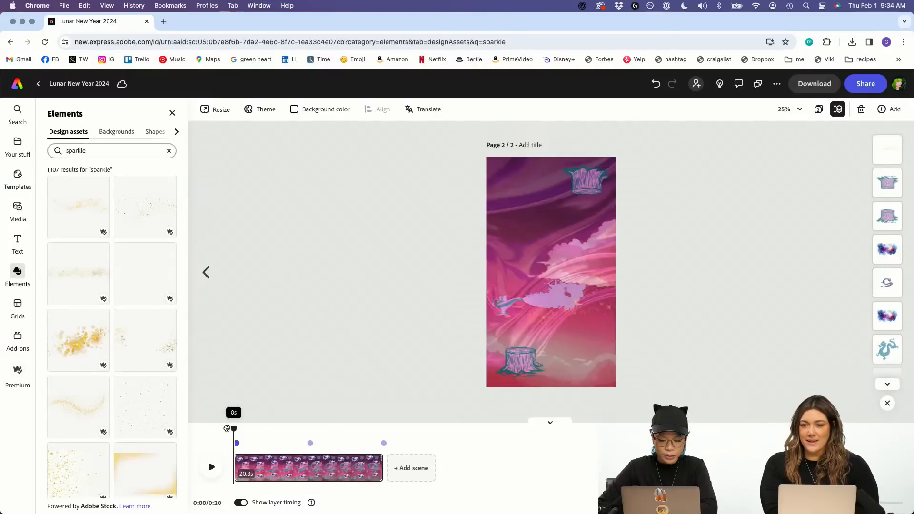
click(212, 467)
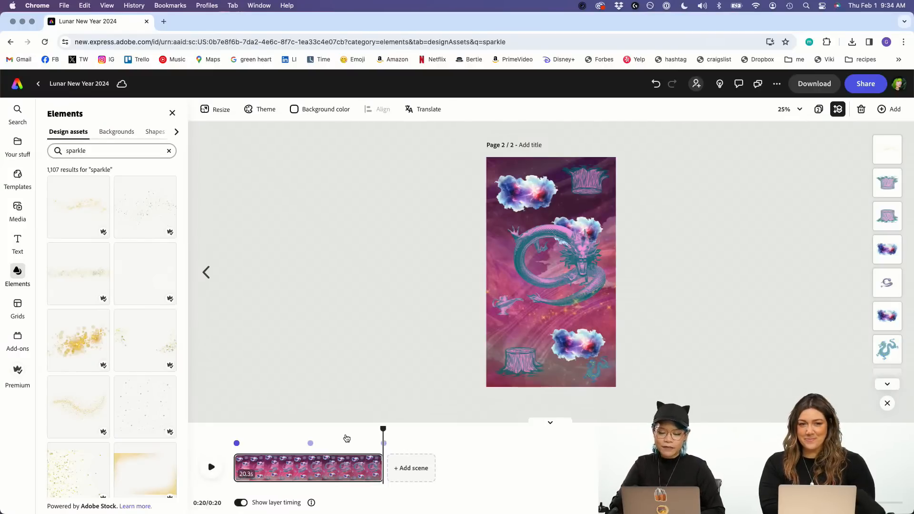
drag(383, 429, 210, 432)
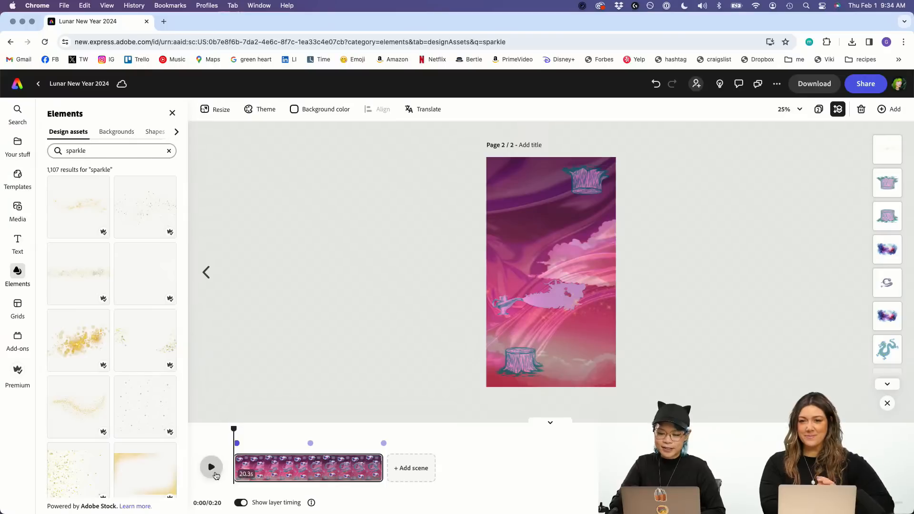
click(211, 469)
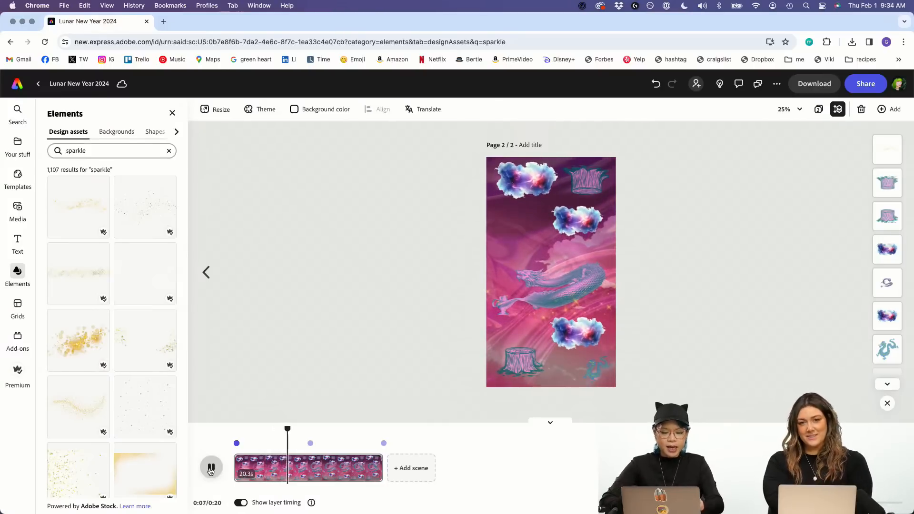
drag(301, 431, 180, 443)
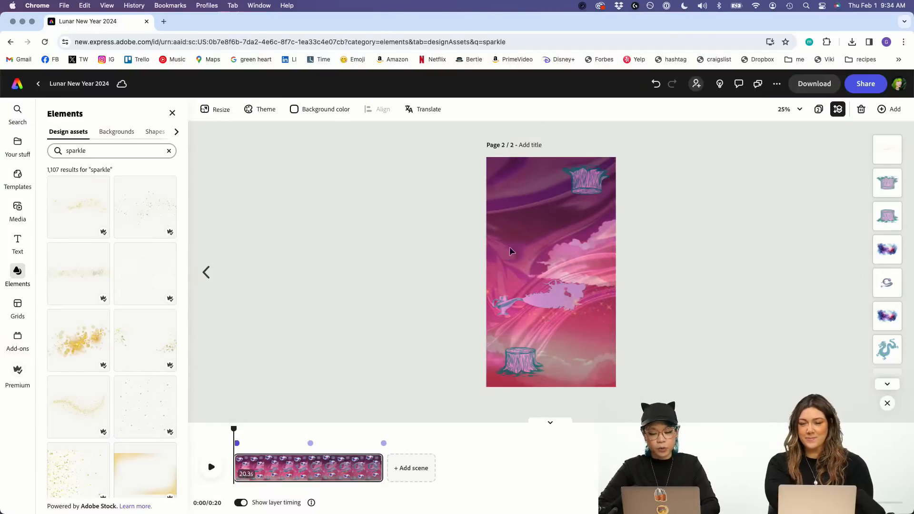
Step: Apply the Breathe looping animation to the upside-down stump in the page's upper-right corner
click(587, 191)
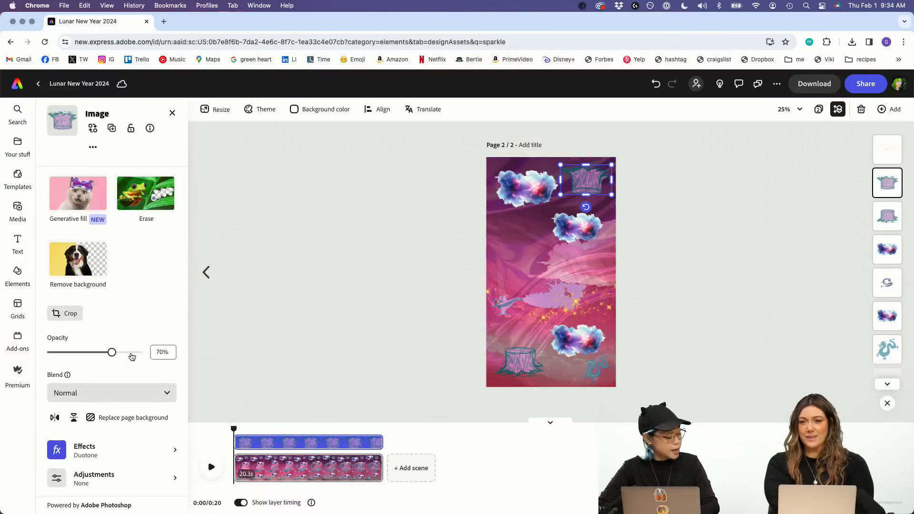
scroll(132, 358, down, 2)
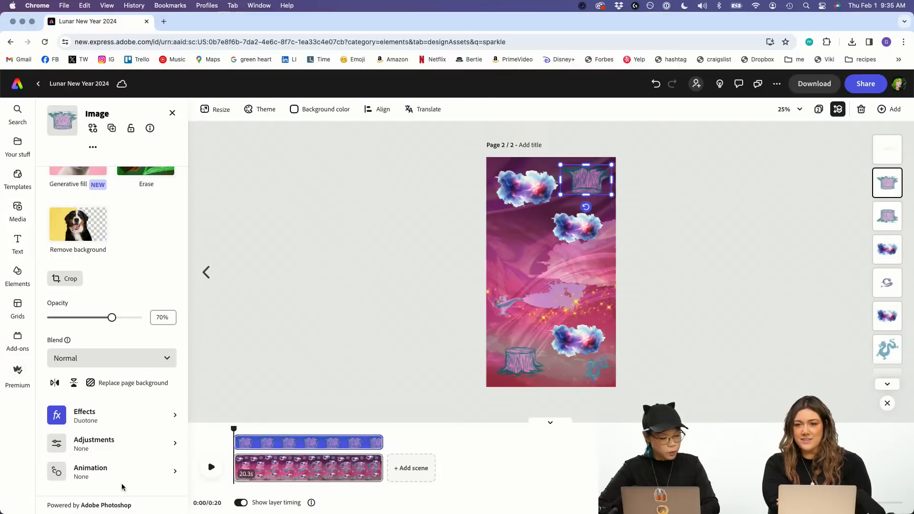
click(85, 475)
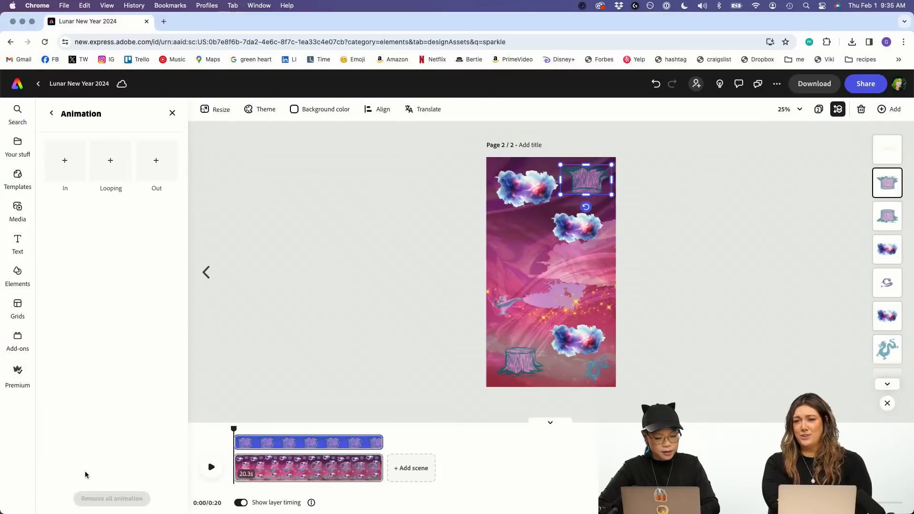
click(102, 165)
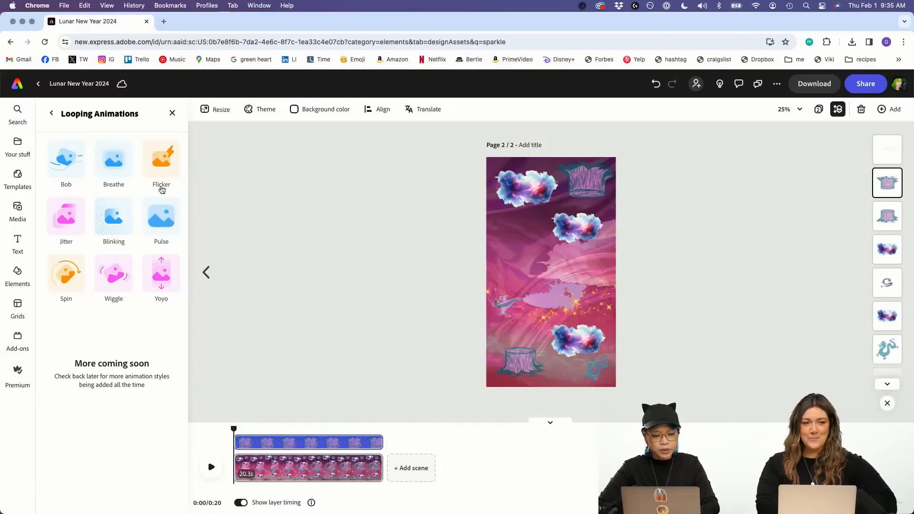
click(127, 162)
Step: Select the upright stump in the page's lower-left corner beneath the sparkles and open its looping animation choices
click(503, 362)
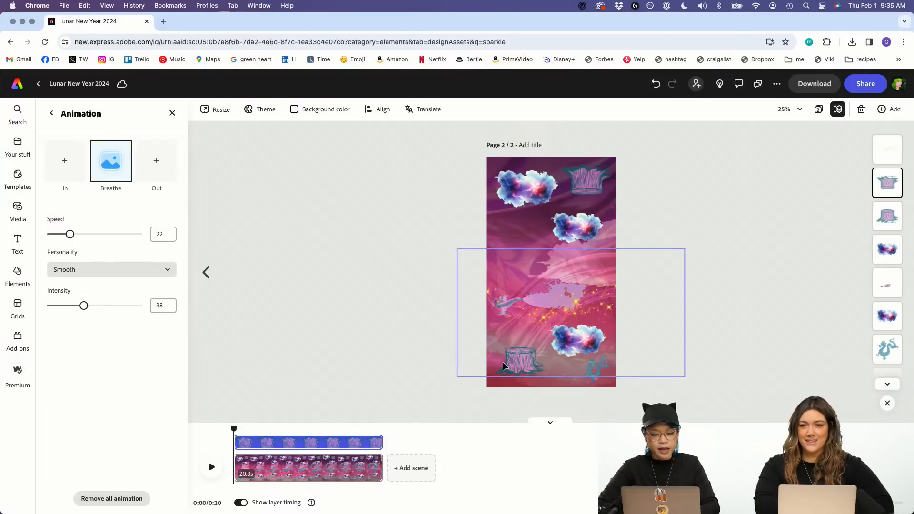
scroll(127, 404, down, 1)
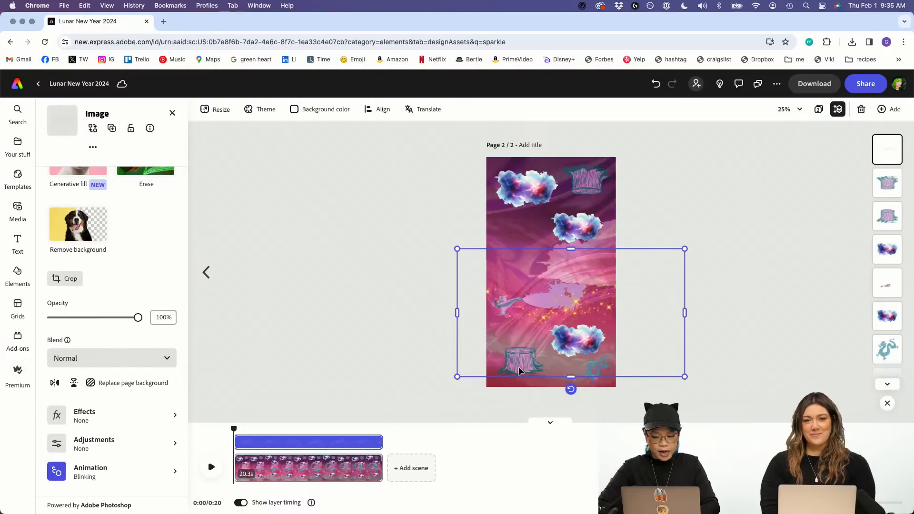
click(399, 394)
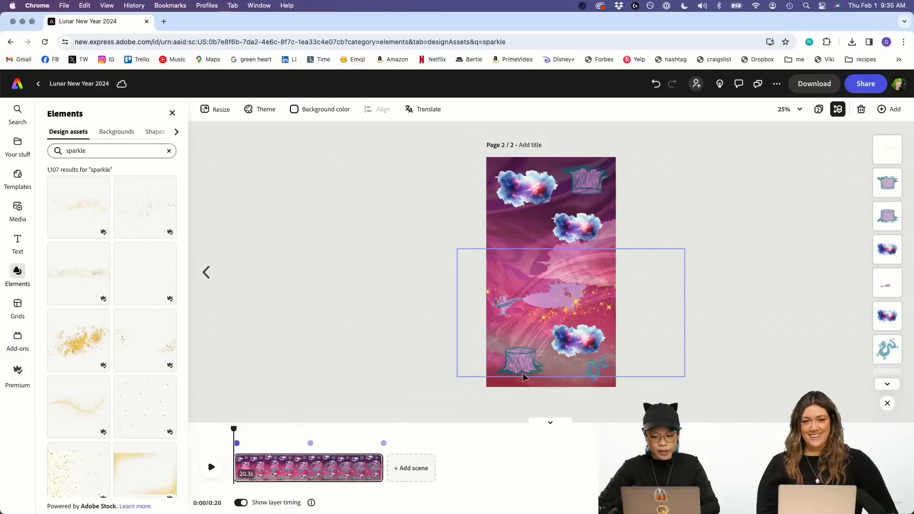
click(522, 377)
click(887, 216)
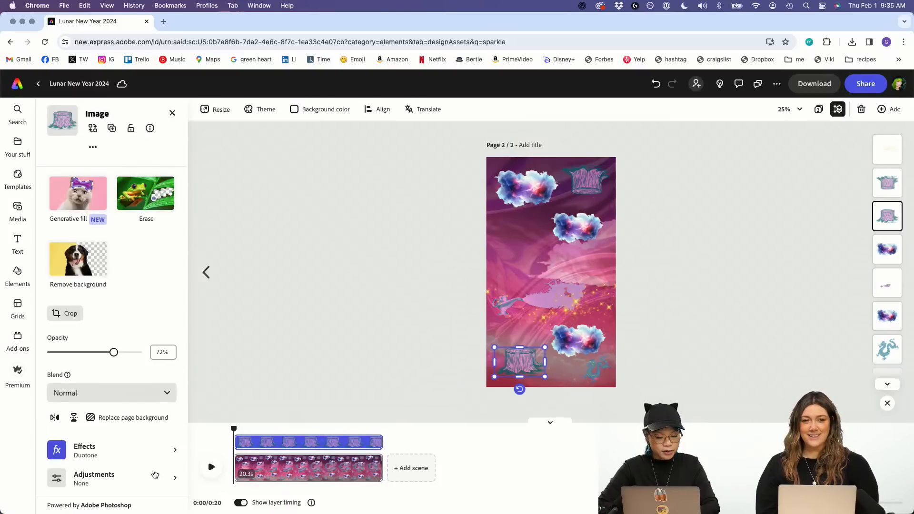
scroll(152, 475, down, 1)
click(140, 472)
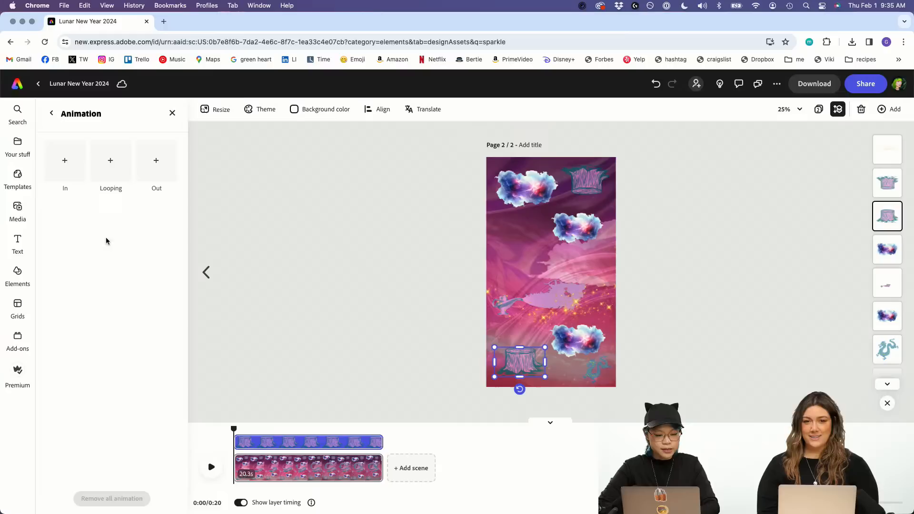
click(112, 162)
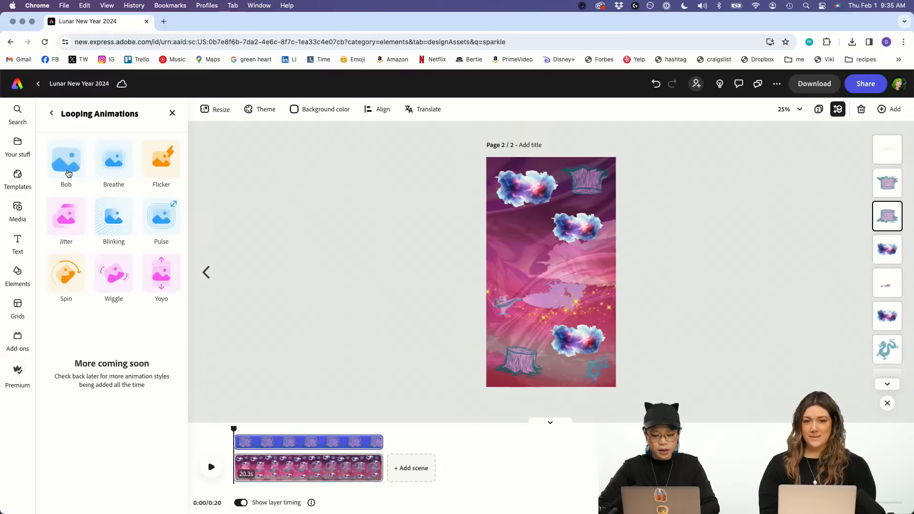
Step: Apply the Bob looping animation to both tree stump images, the upright one and the upside-down one
click(69, 174)
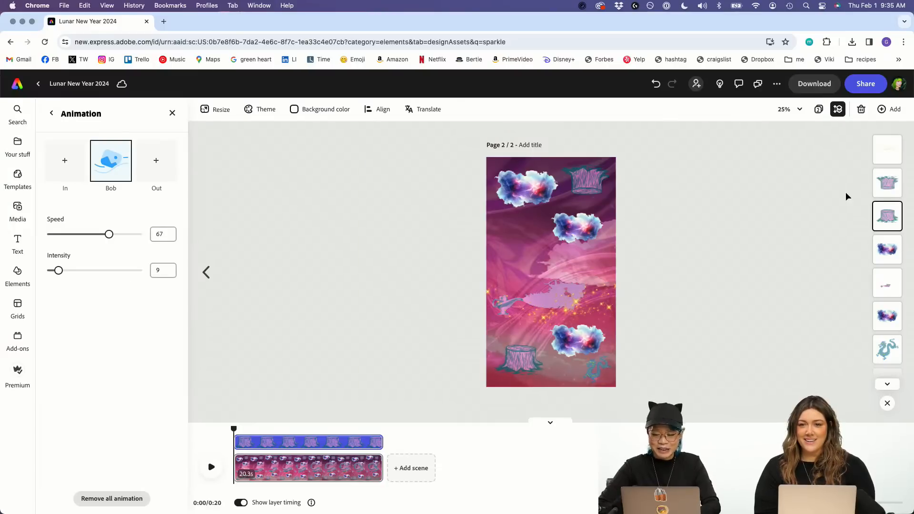
click(893, 186)
scroll(94, 432, down, 2)
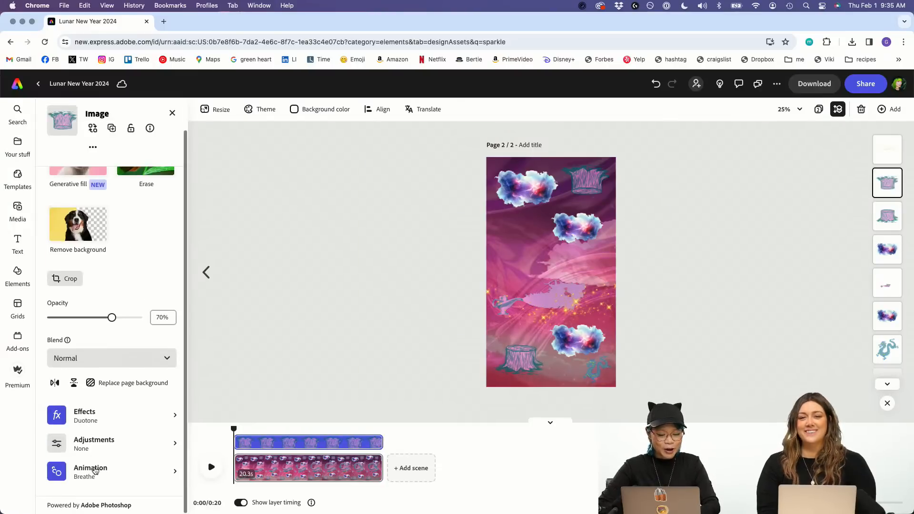
click(95, 471)
click(114, 162)
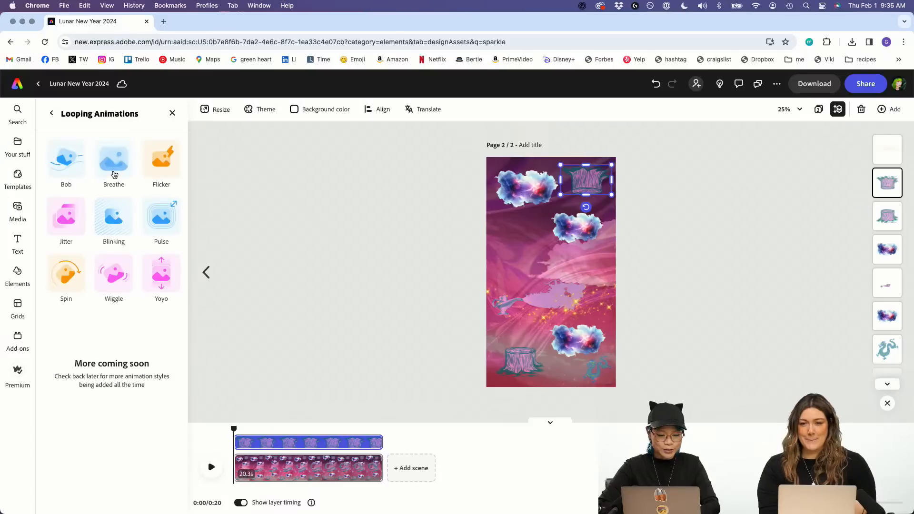
click(66, 162)
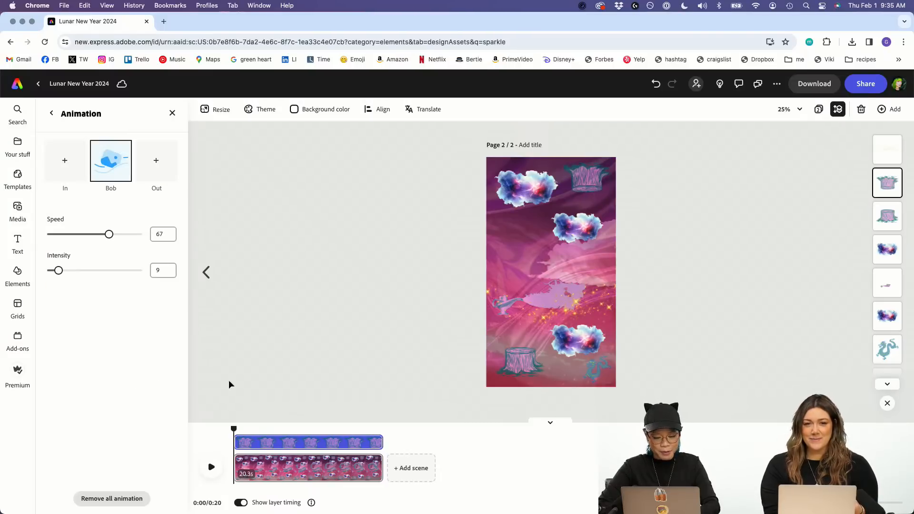
Step: Play the scene to preview its animations, then deselect the stump and dismiss the elements browser
click(210, 473)
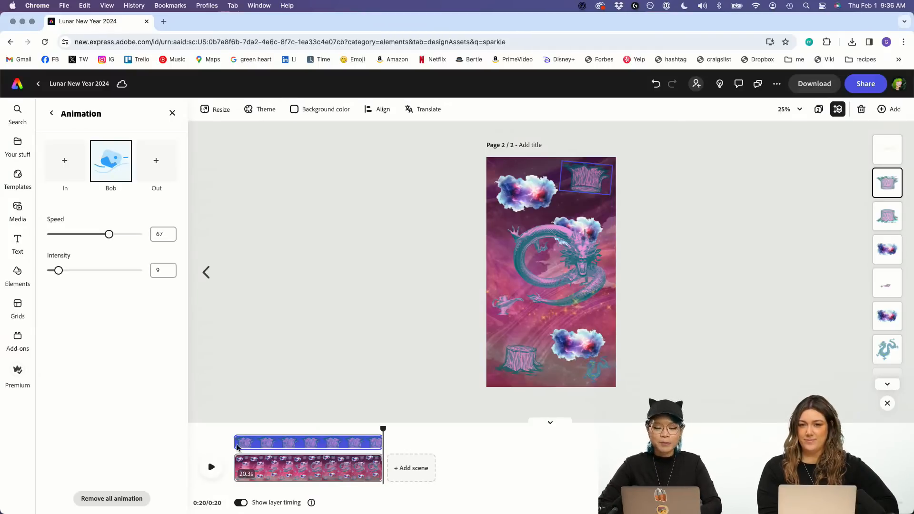
click(306, 274)
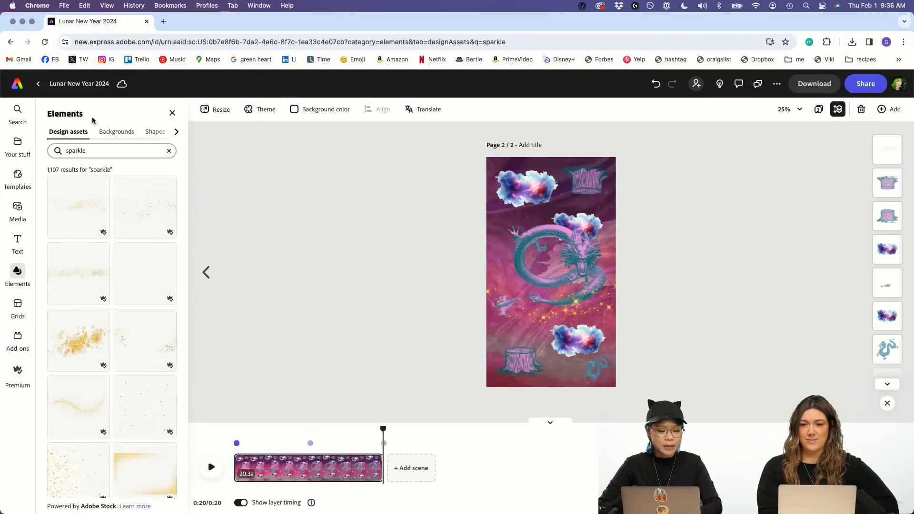
click(172, 116)
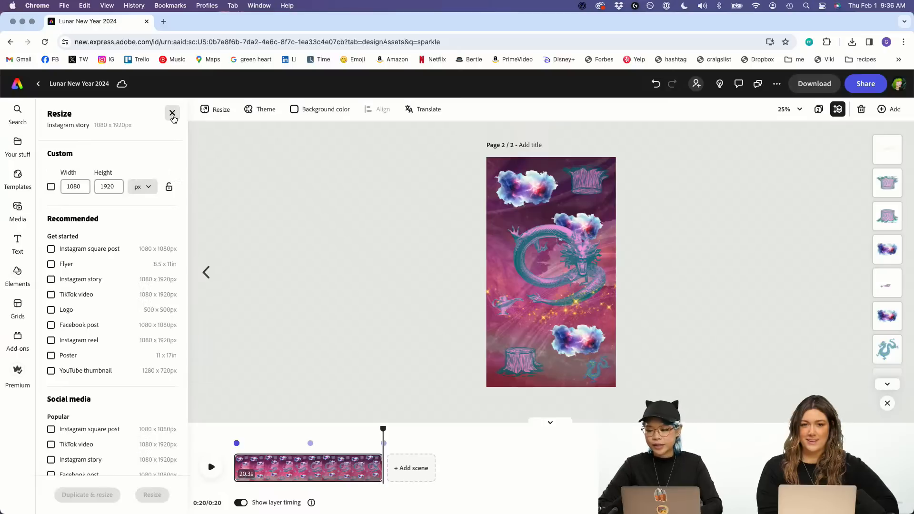
Step: Add the pink LEARN MORE text template from the Social collection to page 2 and select it
click(18, 241)
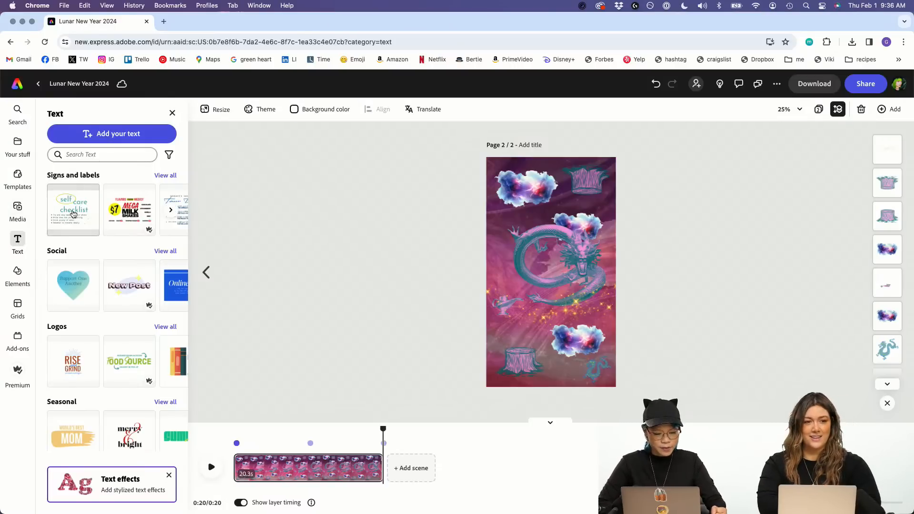
click(173, 177)
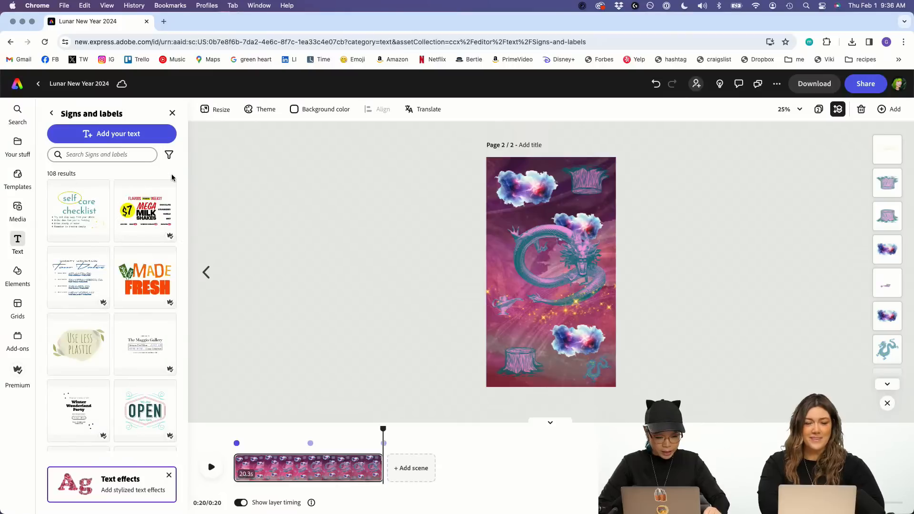
click(49, 117)
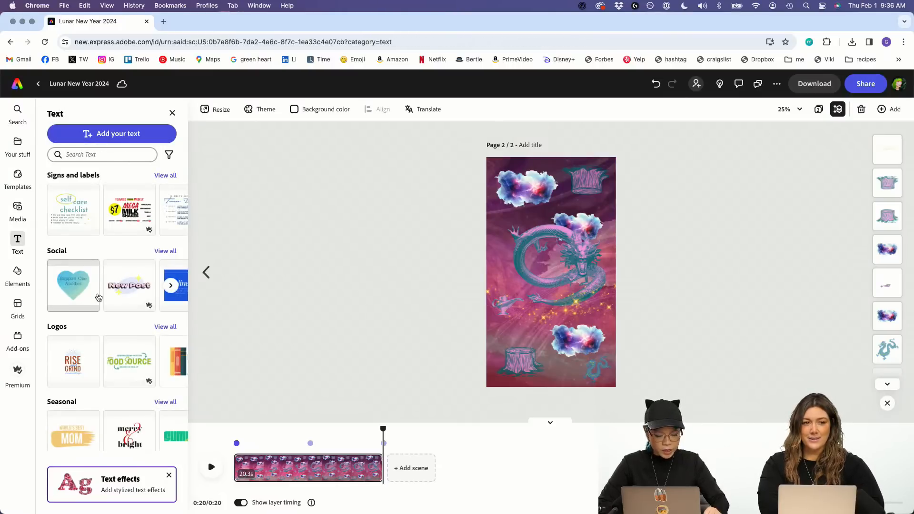
scroll(99, 297, down, 1)
scroll(98, 297, up, 1)
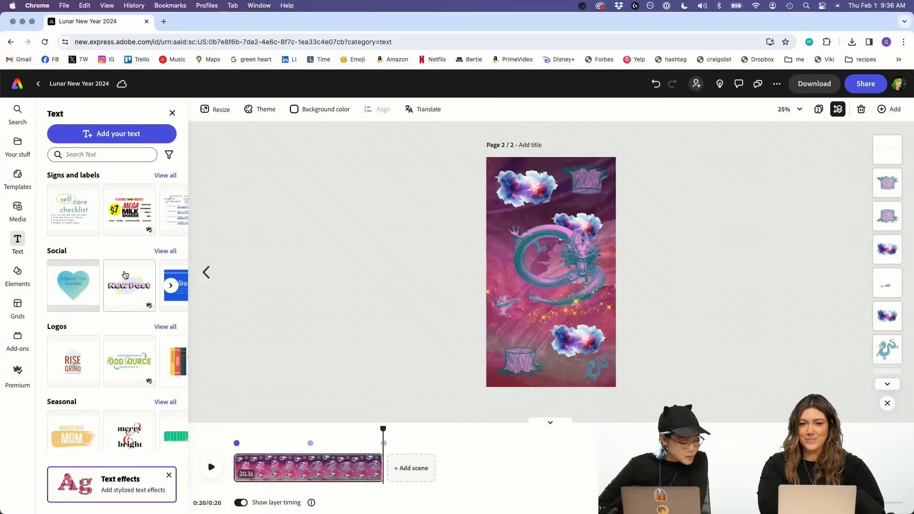
click(166, 252)
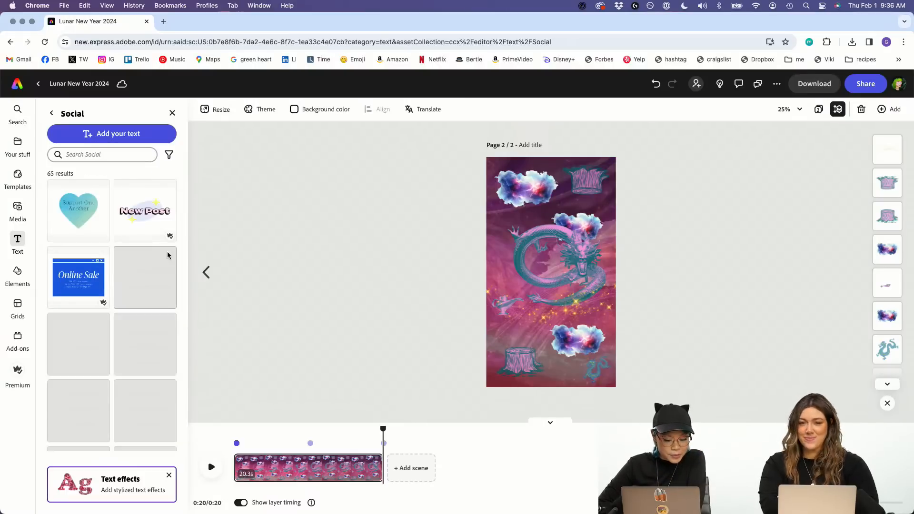
scroll(169, 256, down, 3)
scroll(168, 256, down, 8)
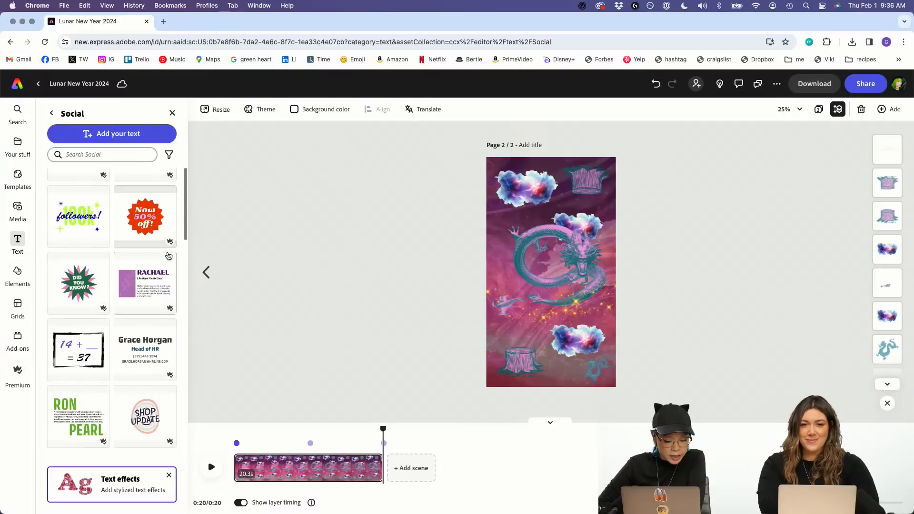
scroll(168, 256, down, 3)
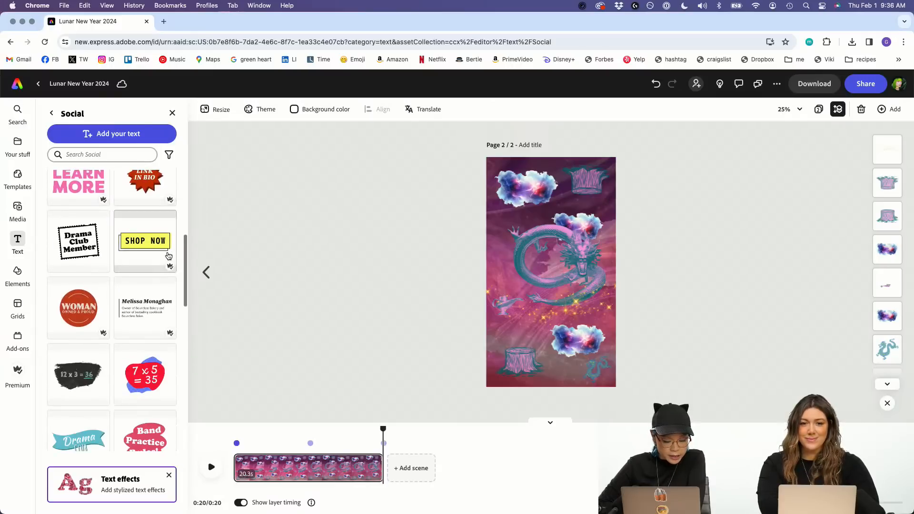
scroll(168, 257, down, 3)
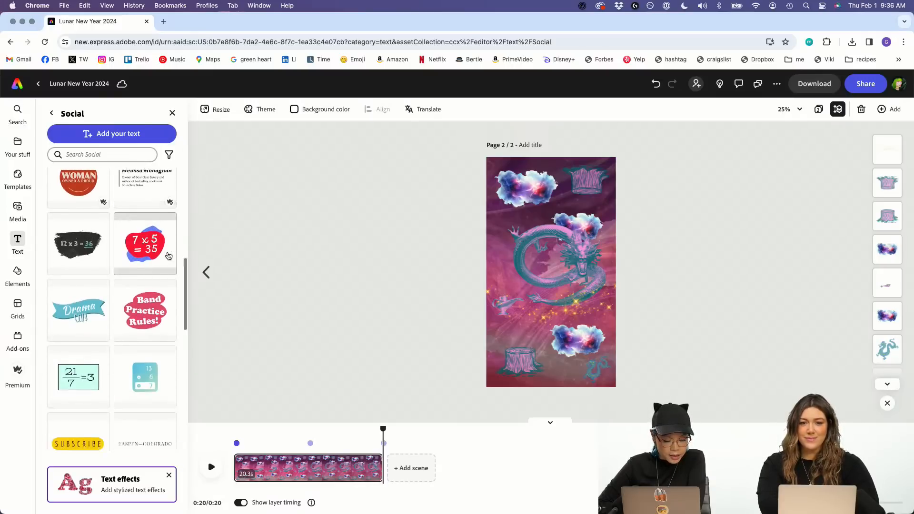
scroll(169, 256, down, 5)
scroll(168, 256, up, 10)
scroll(169, 256, up, 2)
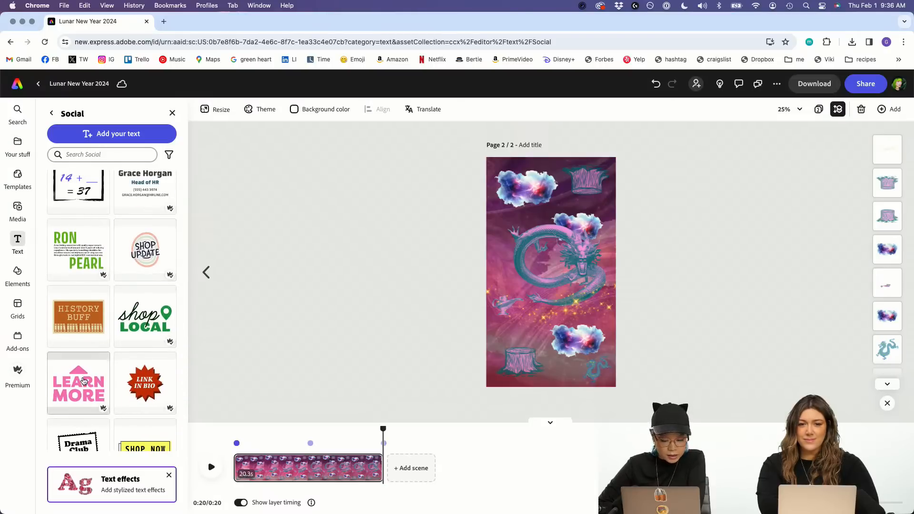
click(83, 381)
click(554, 265)
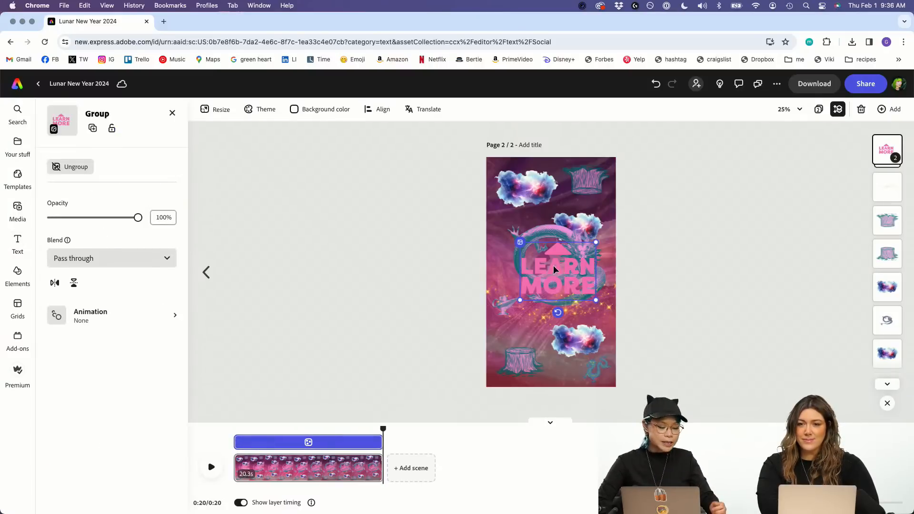
Step: Ungroup the LEARN MORE template and delete the pink triangle above its text
click(885, 152)
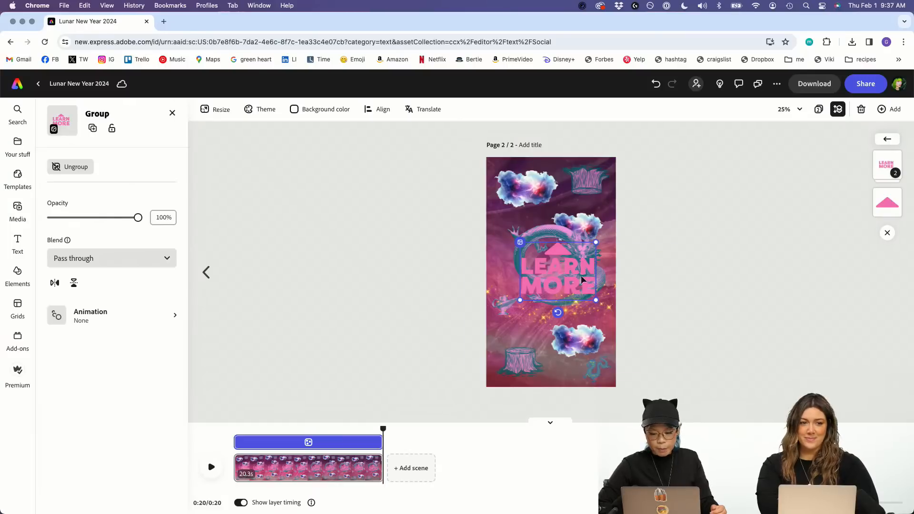
right_click(562, 273)
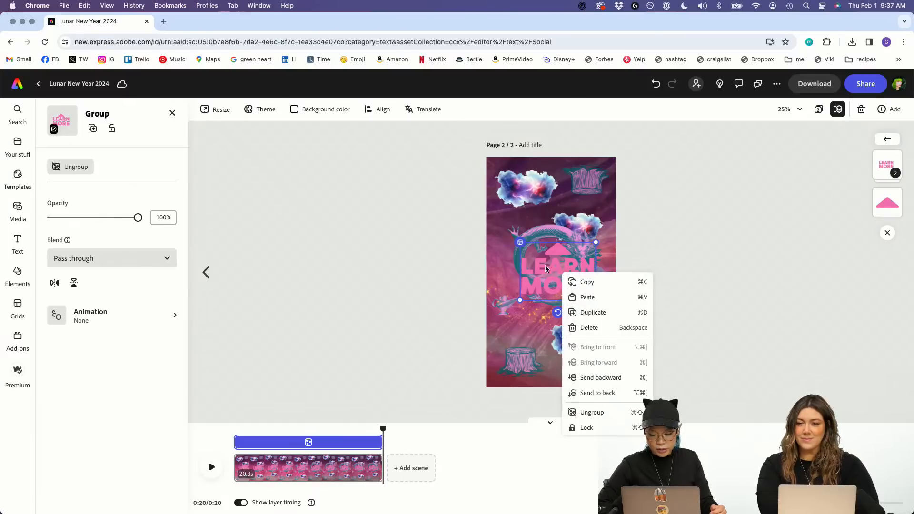
click(545, 265)
right_click(545, 265)
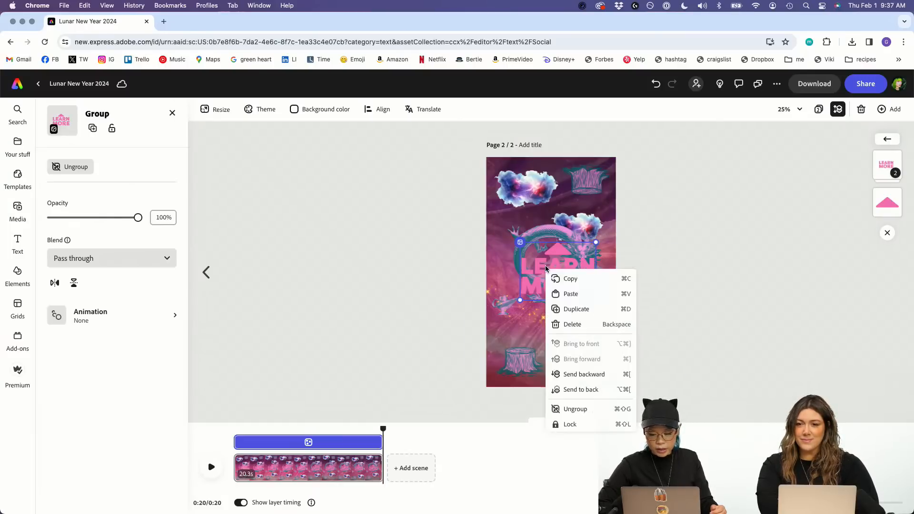
click(578, 406)
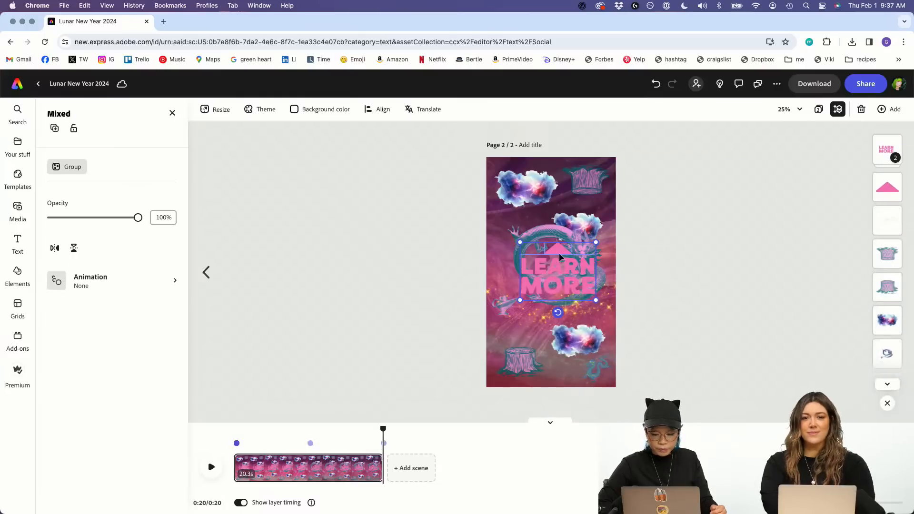
click(679, 262)
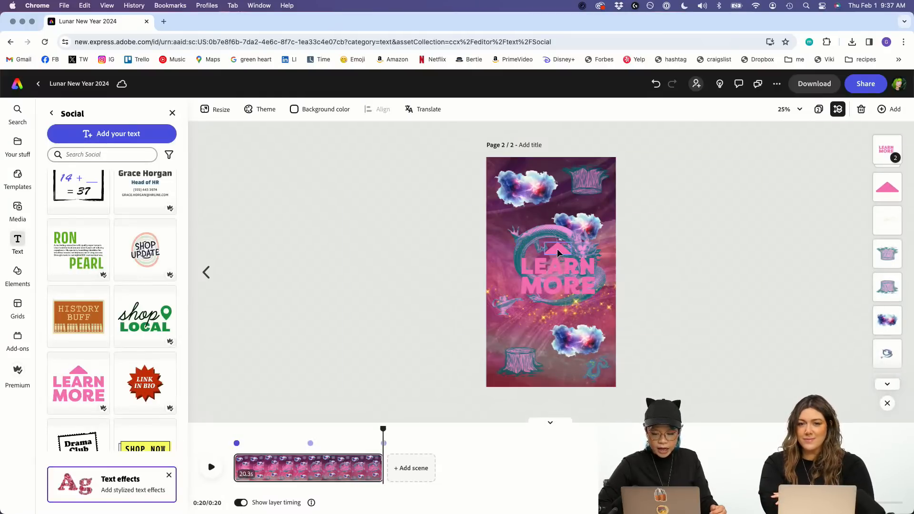
click(558, 249)
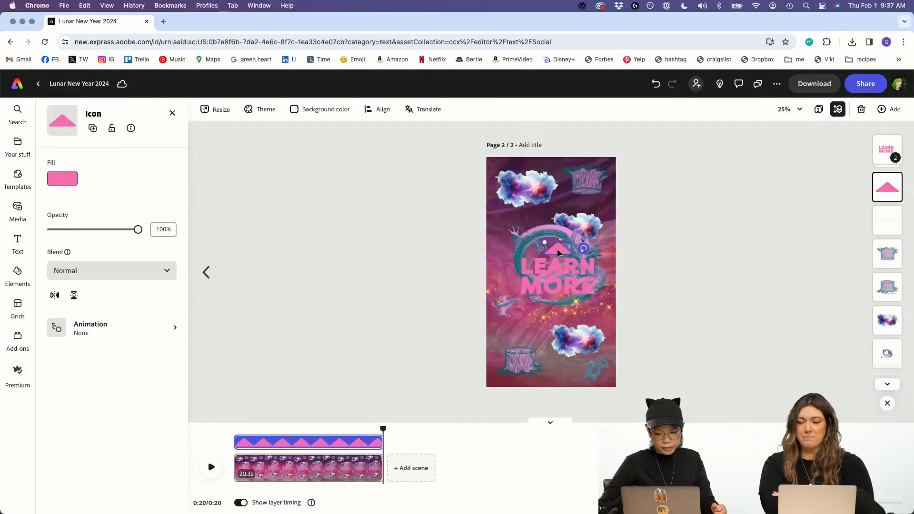
key(Delete)
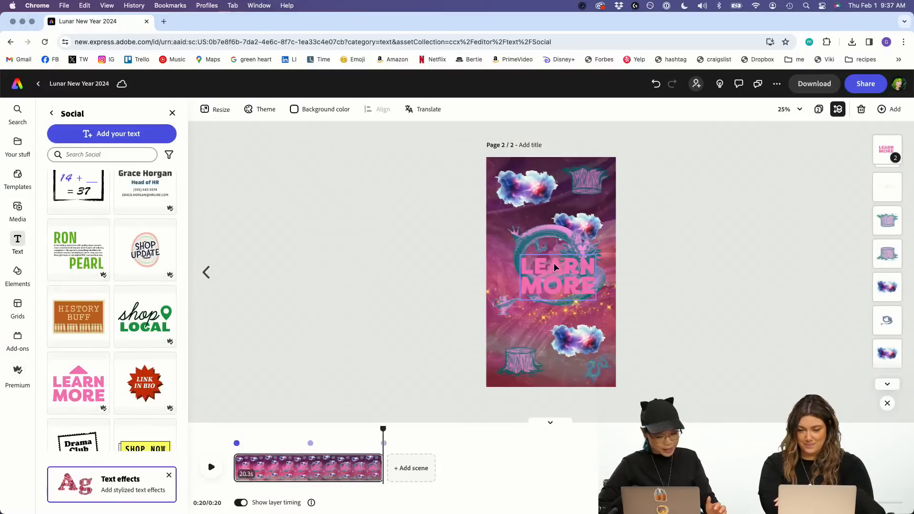
Step: Replace the word LEARN with HAPPY in capital letters
click(554, 263)
click(553, 263)
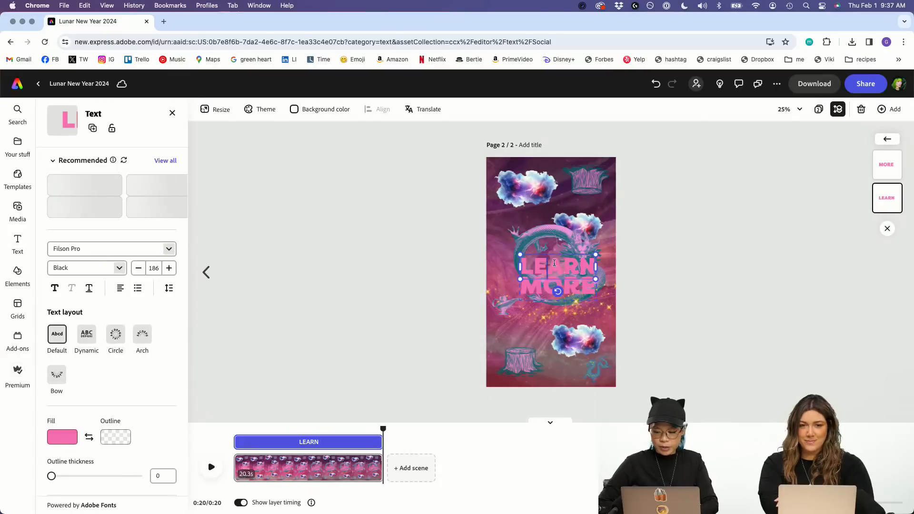
double_click(554, 263)
text(Happy)
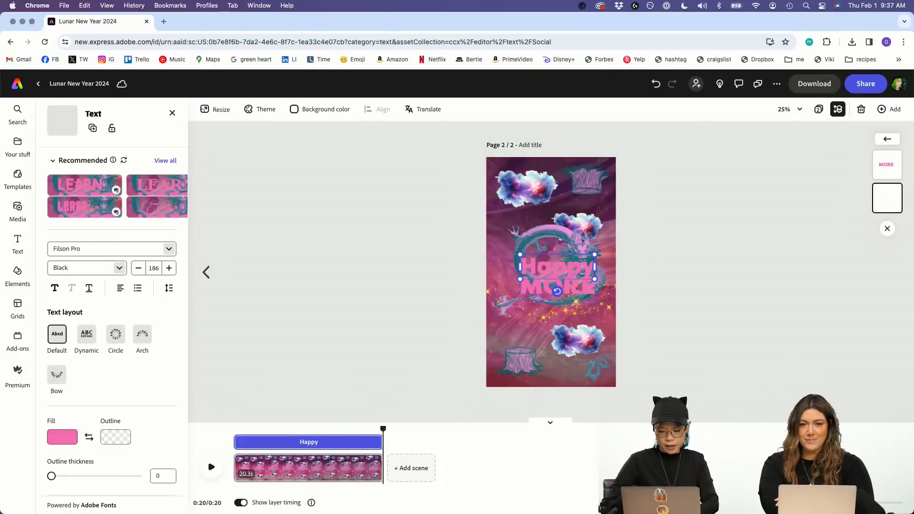
key(BackSpace)
key(BackSpace)
key(BackSpace)
key(BackSpace)
text(APPY)
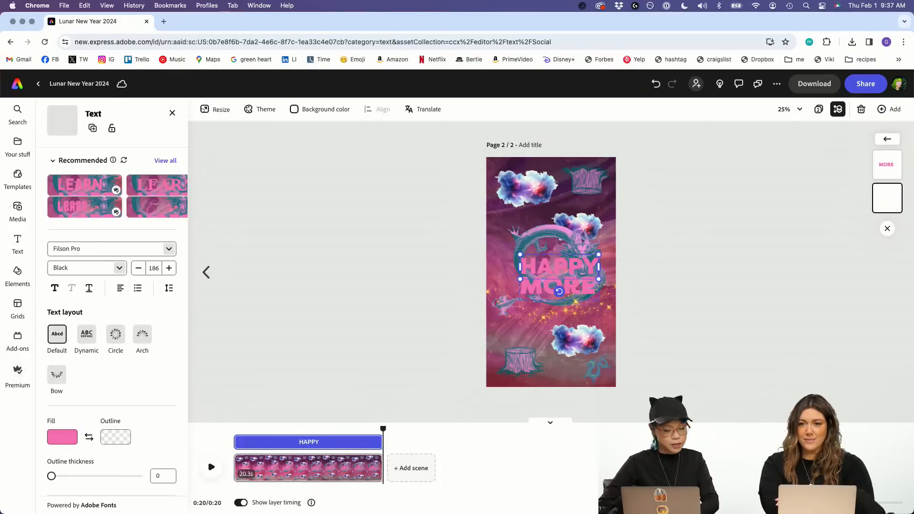
Step: Replace the word MORE with LUNAR
click(582, 287)
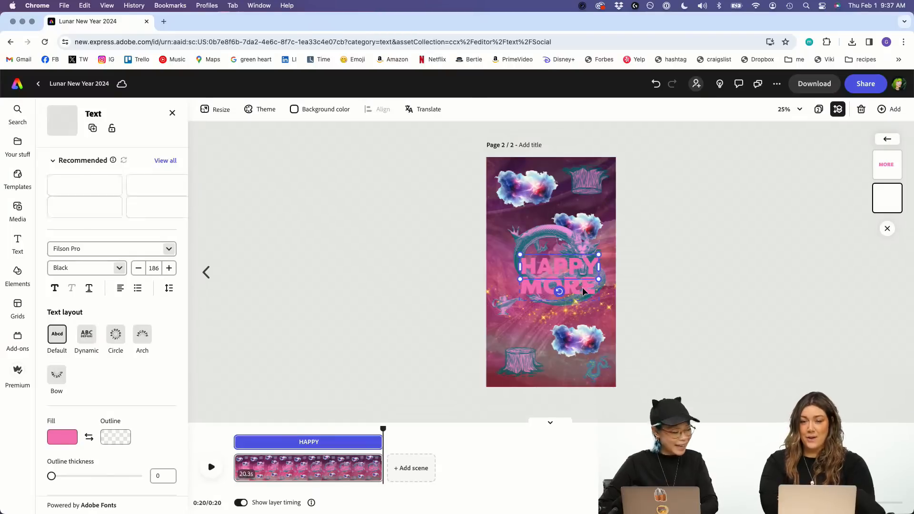
click(568, 284)
double_click(568, 284)
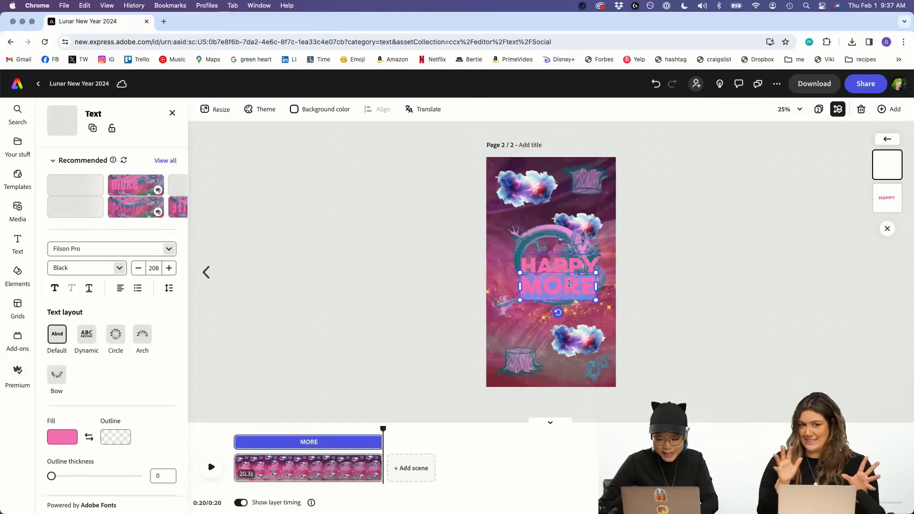
text(LUNAR)
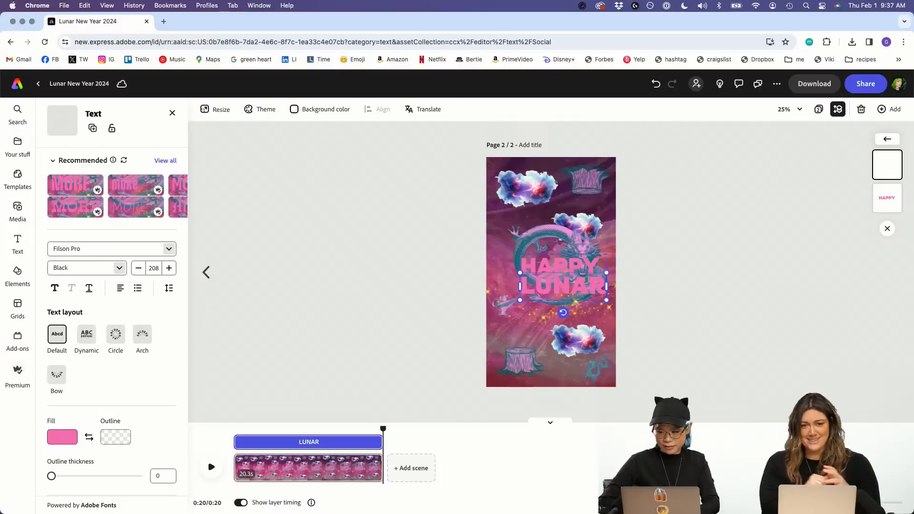
Step: Reposition the HAPPY and LUNAR text, group the two lines and move the group higher over the dragon
drag(582, 281, 561, 272)
click(560, 256)
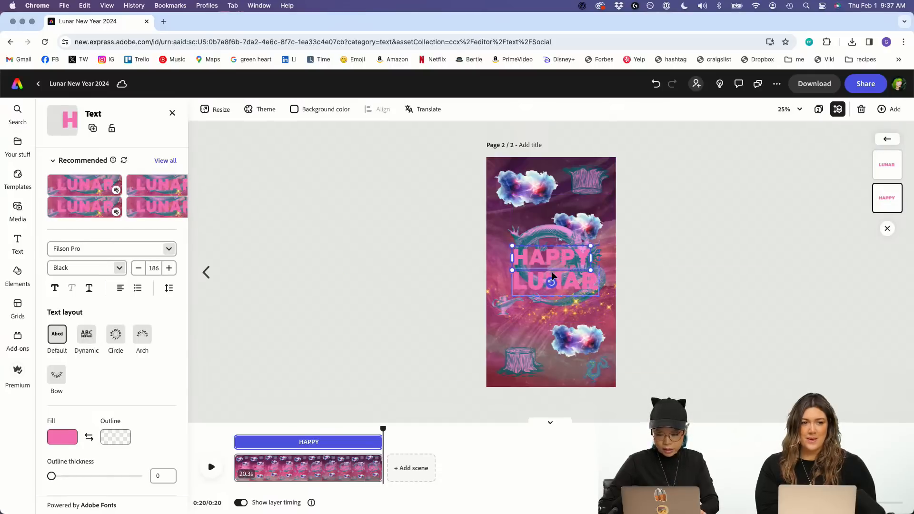
shift+click(567, 279)
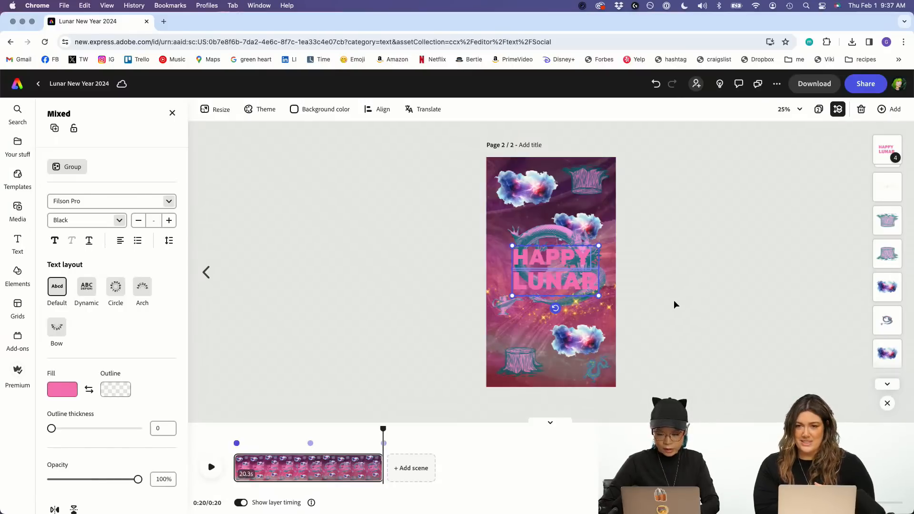
key(super+g)
drag(589, 281, 588, 257)
Step: Move the duplicate HAPPY text below LUNAR and replace its wording with NEW
click(885, 153)
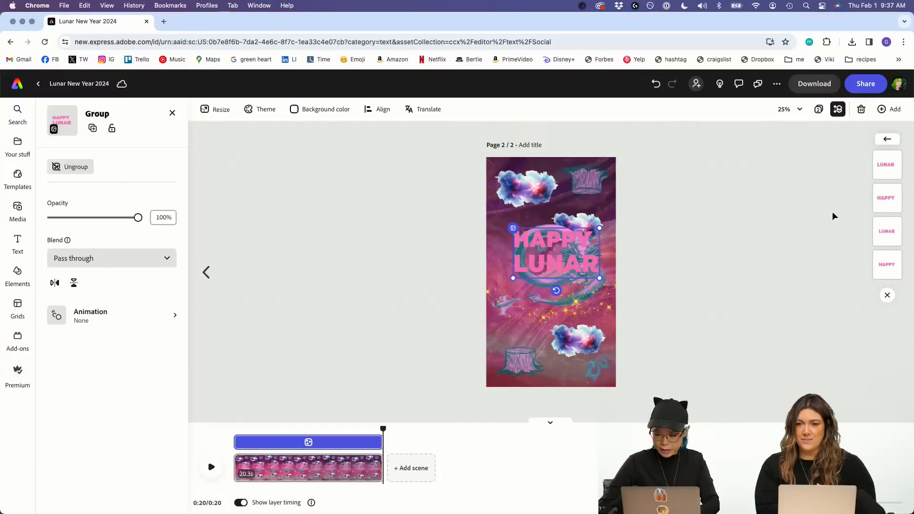
click(888, 231)
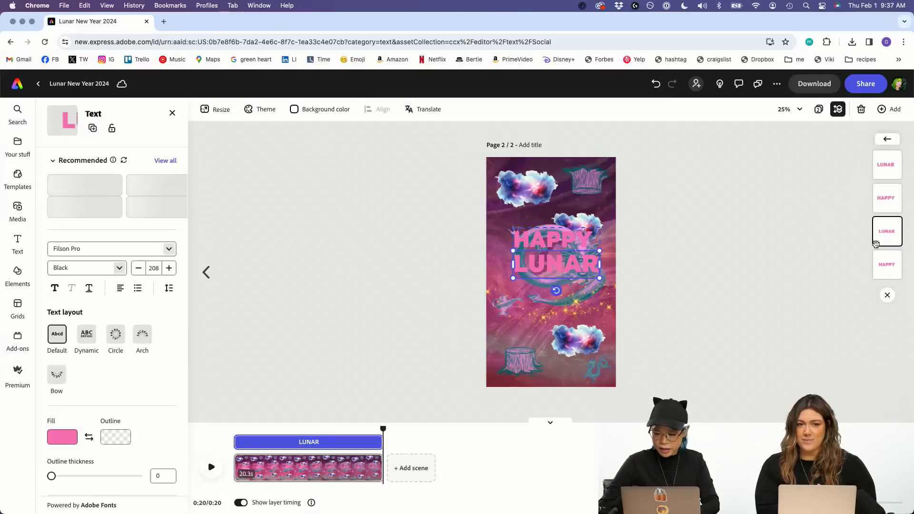
click(894, 260)
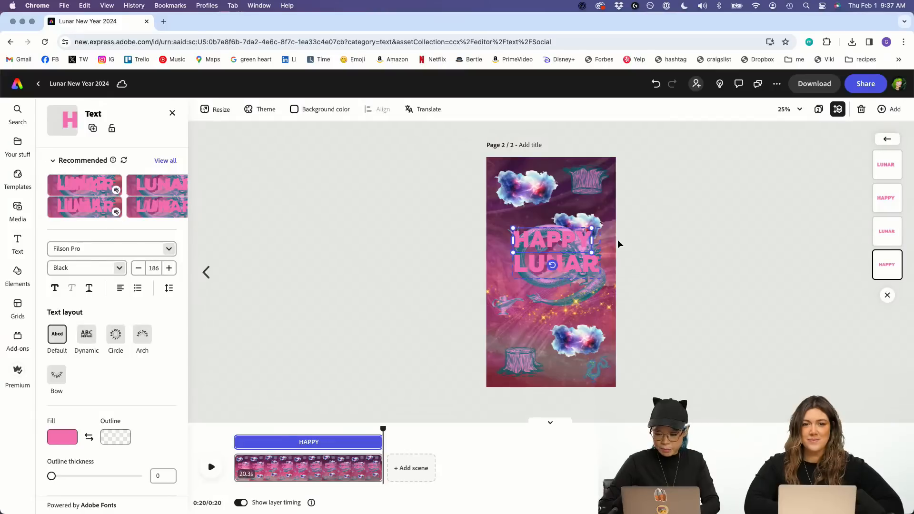
drag(578, 233, 578, 289)
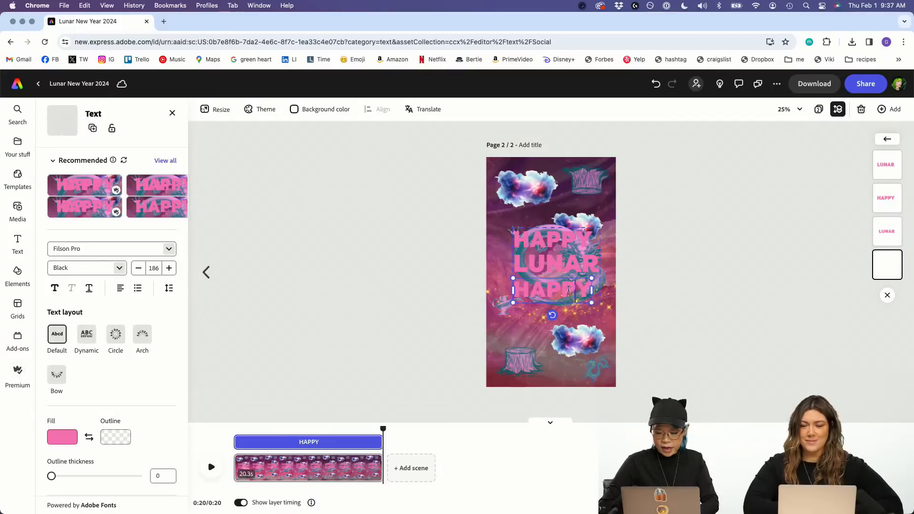
text(NEW)
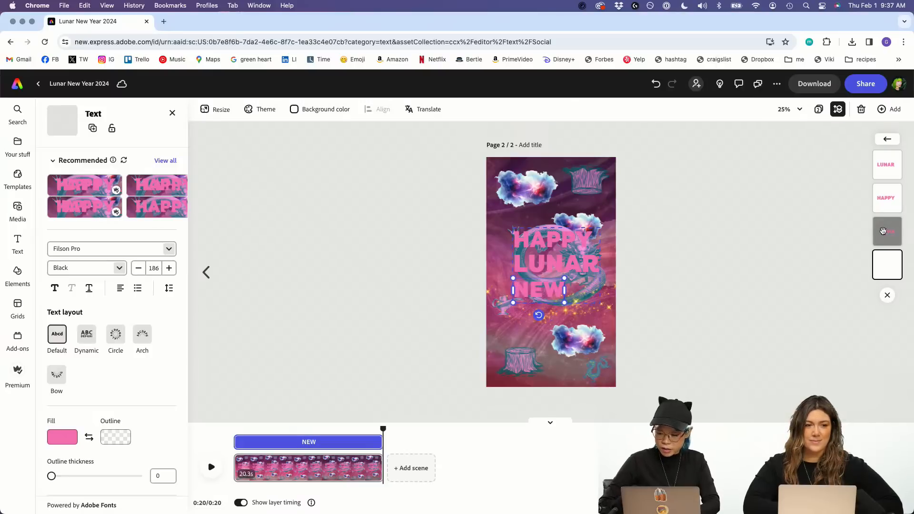
Step: Move the duplicate LUNAR text below NEW and replace its wording with YEAR!
drag(887, 198, 882, 266)
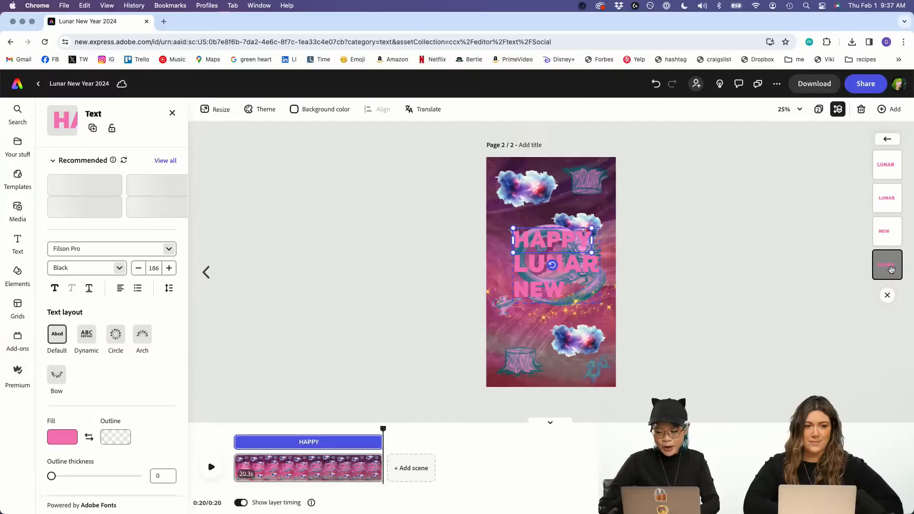
mouse_move(561, 243)
mouse_down()
mouse_move(555, 350)
mouse_move(557, 232)
mouse_up()
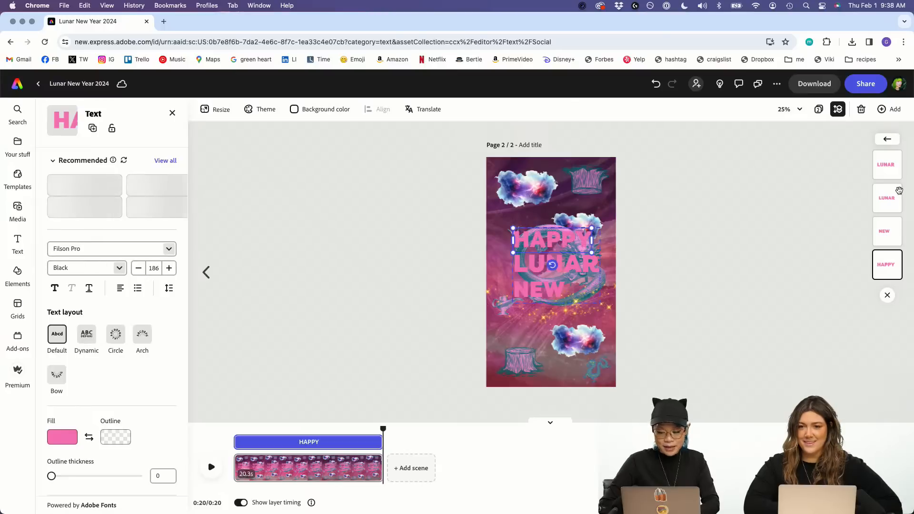
click(887, 198)
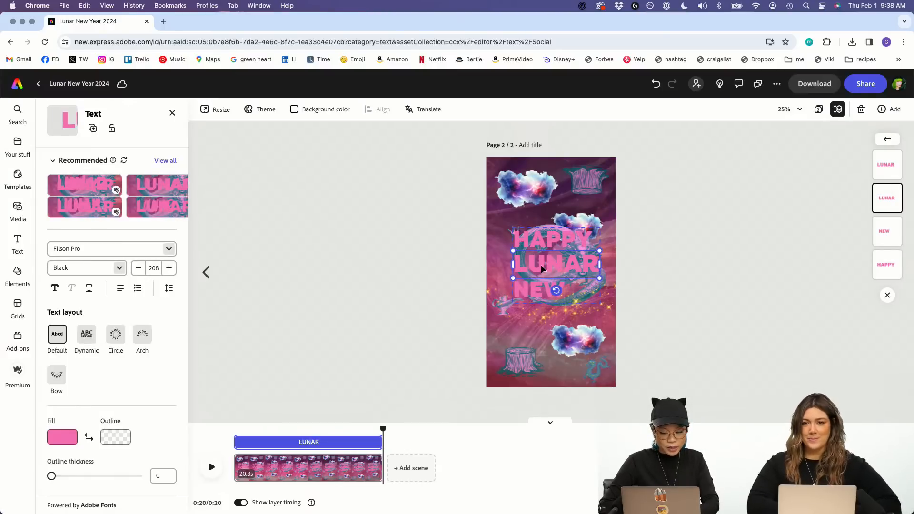
drag(544, 267, 542, 316)
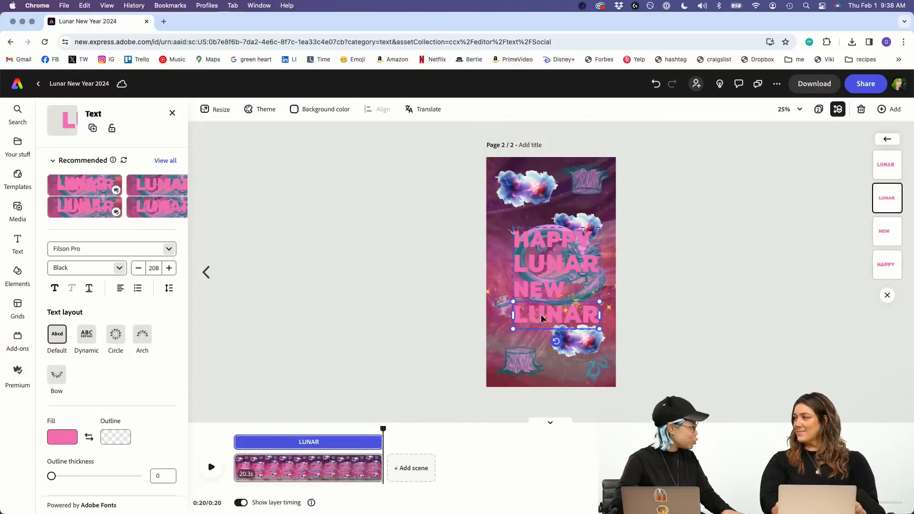
double_click(541, 315)
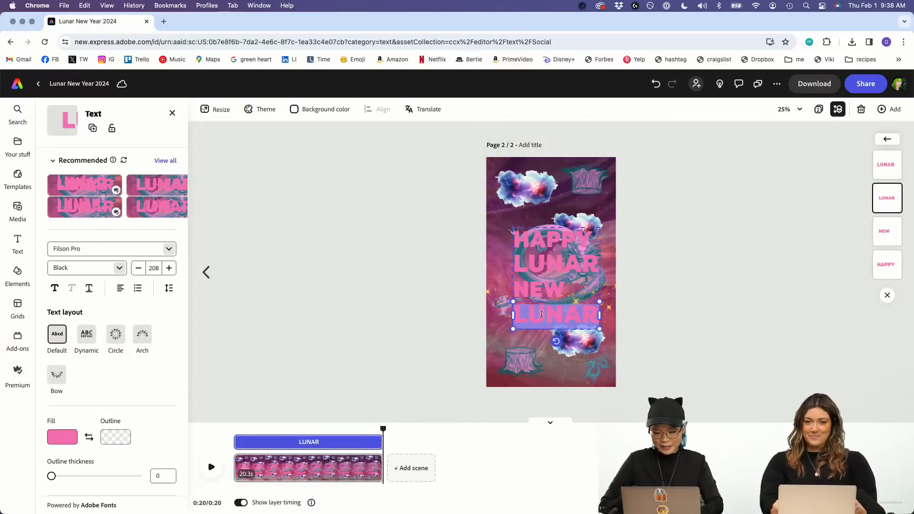
text(YEAR!)
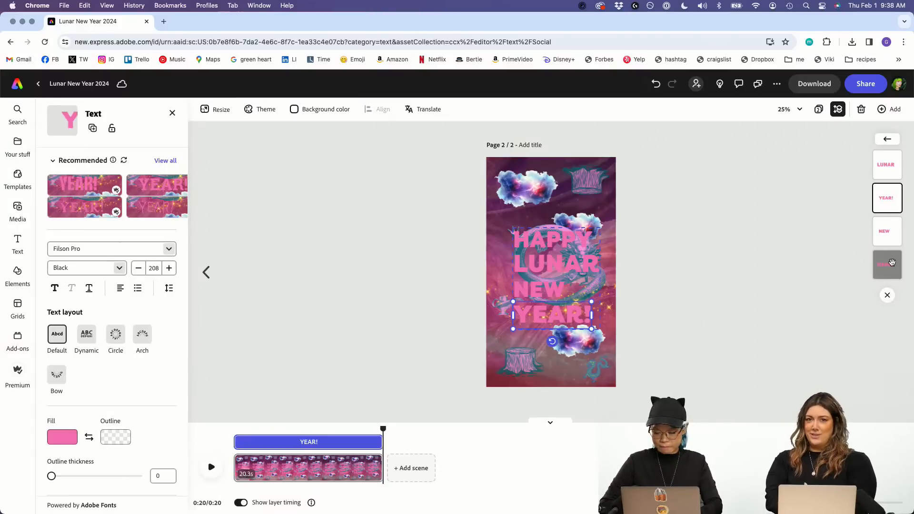
Step: Bring HAPPY to the top of the layer order, then group all four text lines and center the group over the dragon
drag(892, 263, 888, 160)
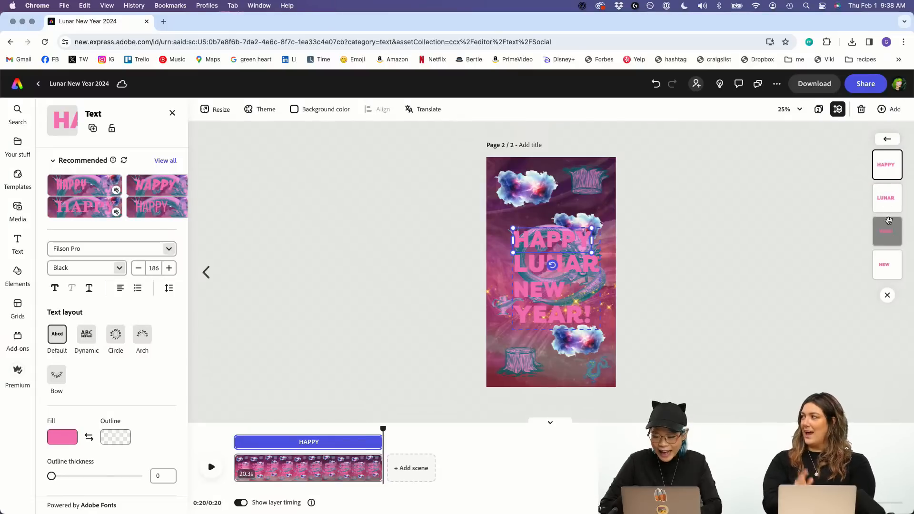
shift+click(574, 264)
shift+click(539, 292)
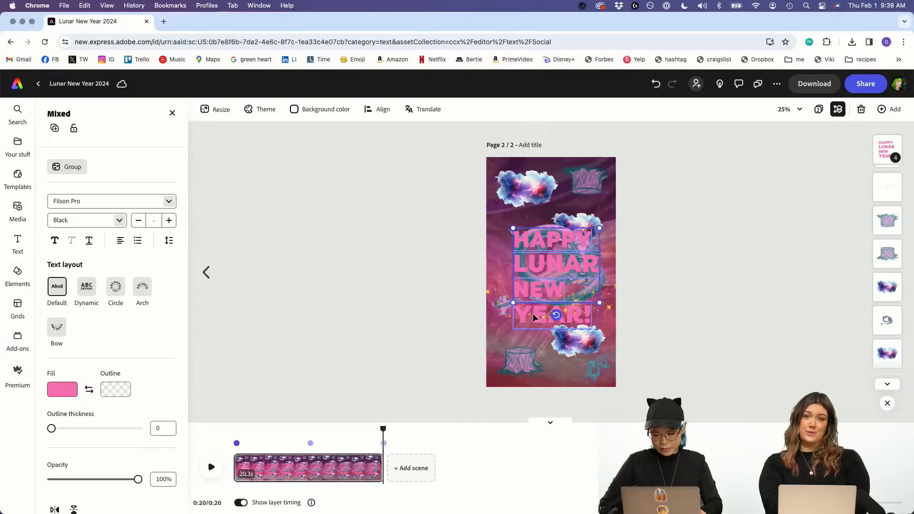
shift+click(533, 314)
right_click(533, 314)
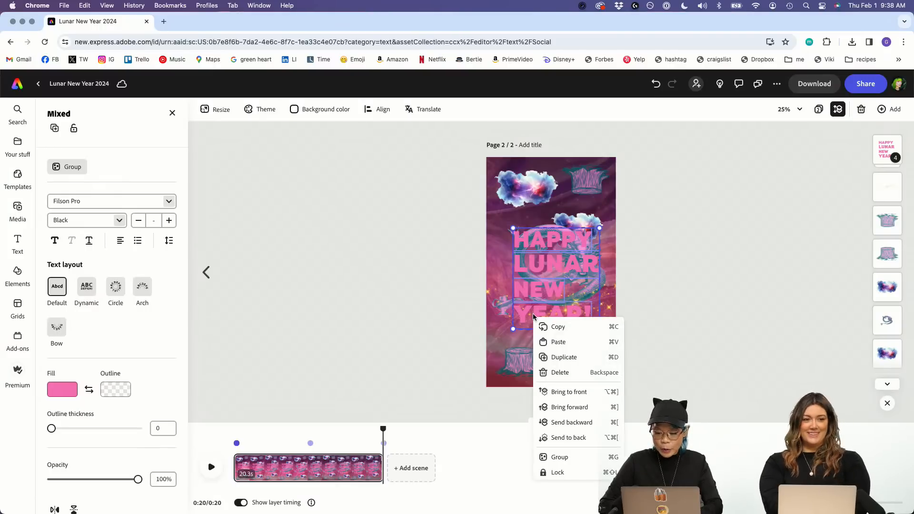
click(561, 458)
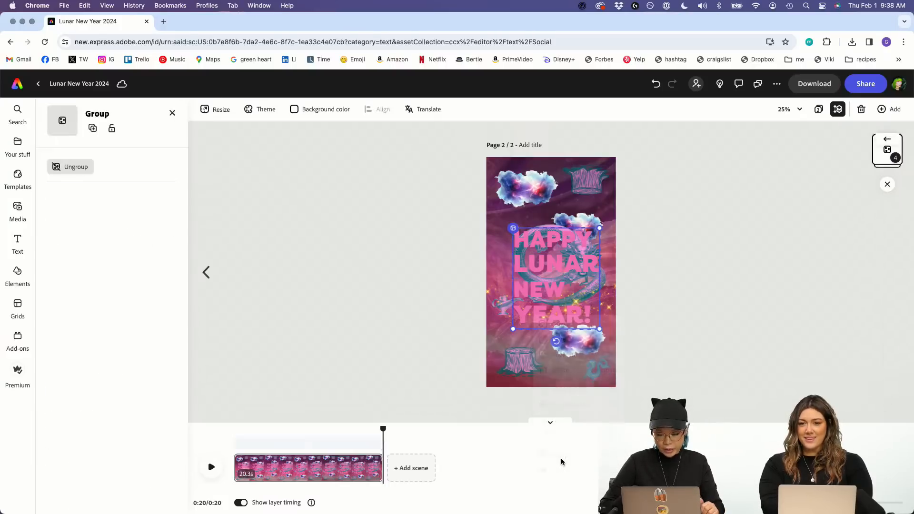
drag(565, 299, 564, 286)
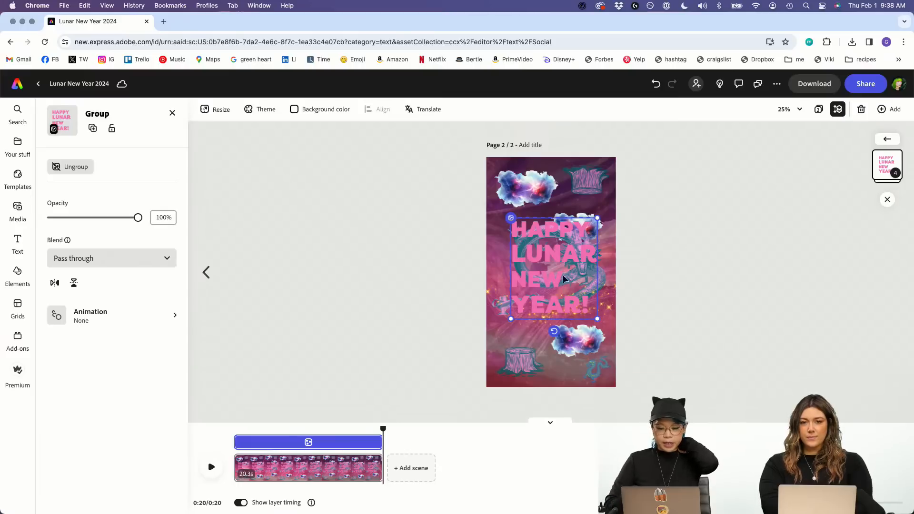
mouse_move(557, 264)
mouse_down()
mouse_move(560, 272)
mouse_move(551, 273)
mouse_up()
Step: Lock the four-line text group, unlock it again and nudge it slightly to the right
right_click(551, 275)
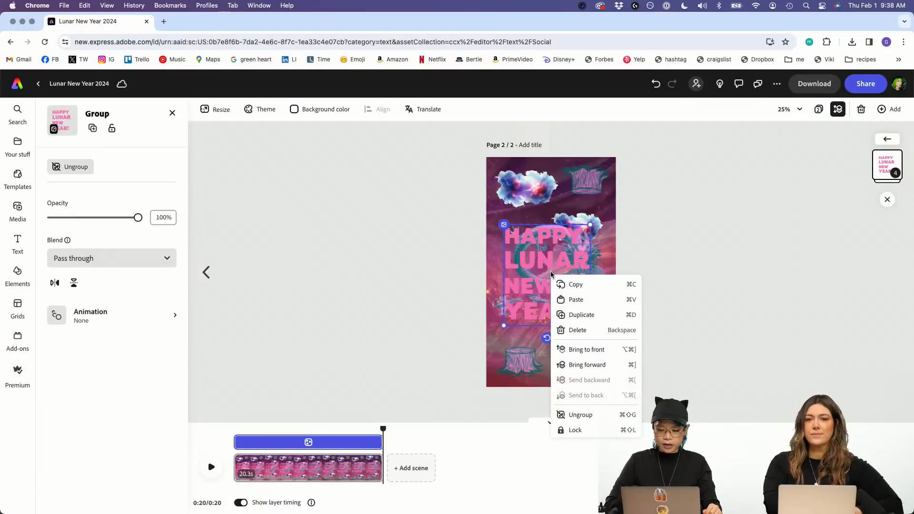
click(576, 430)
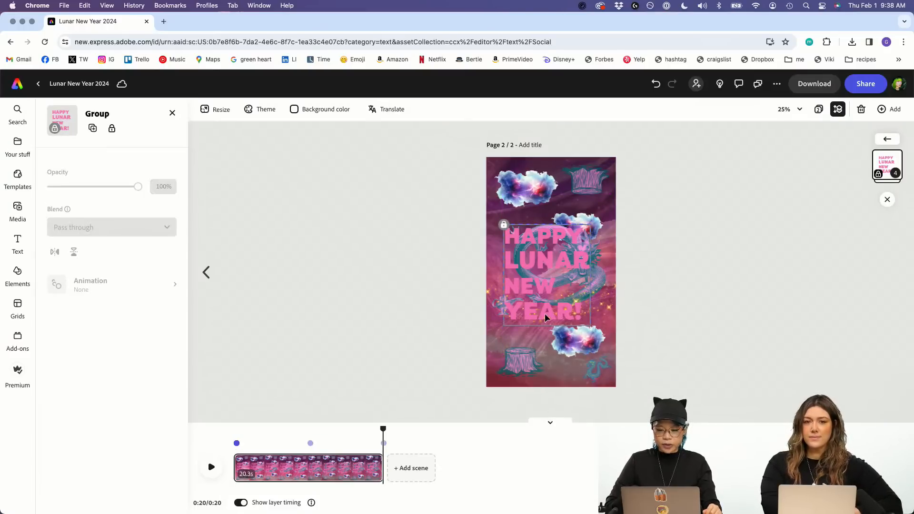
drag(566, 301, 551, 282)
click(551, 282)
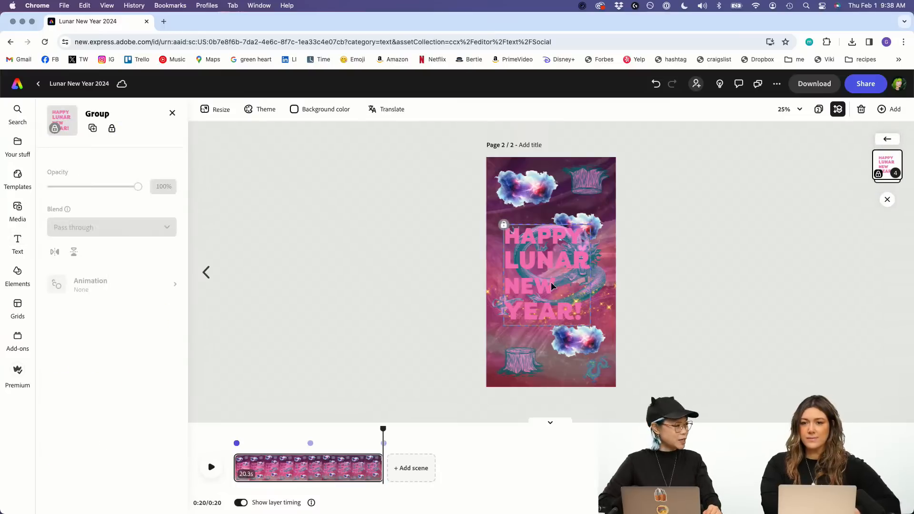
right_click(544, 270)
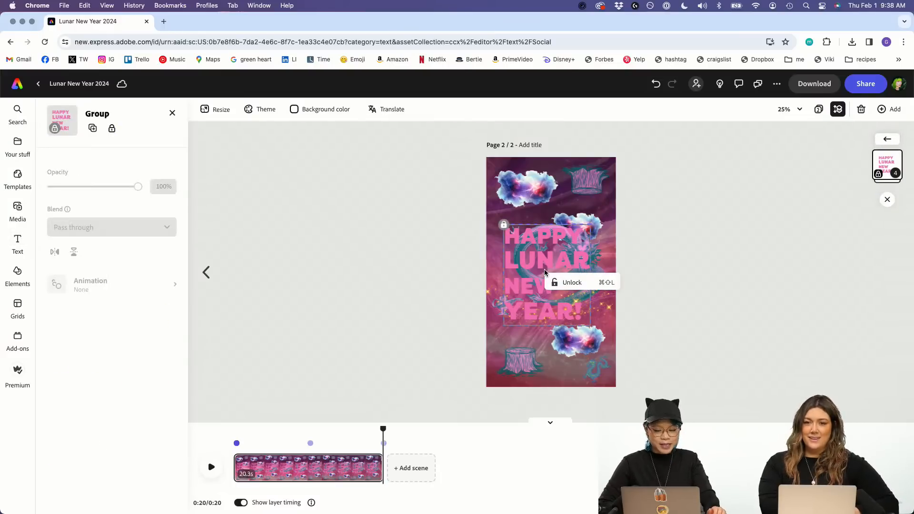
click(553, 279)
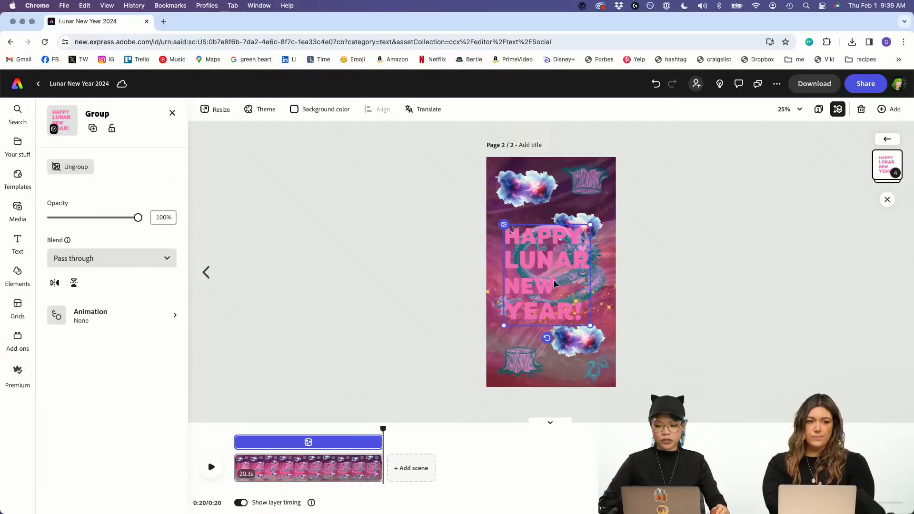
drag(553, 279, 559, 281)
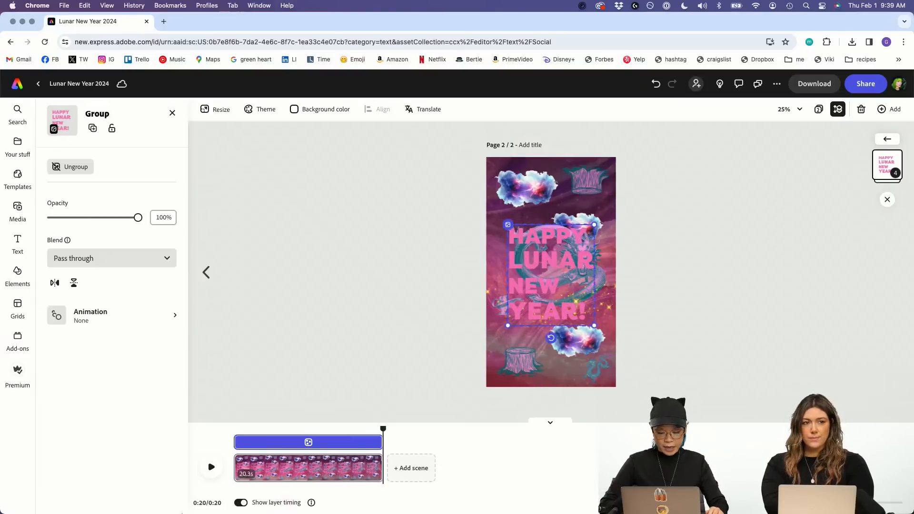
Step: Trim the HAPPY text within the group to start at about 13 seconds and preview its timing
double_click(540, 253)
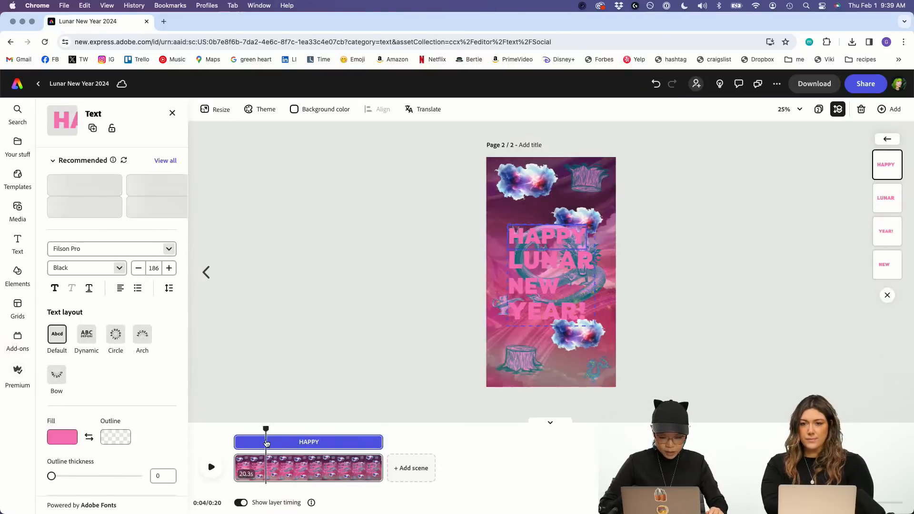
drag(241, 442, 334, 443)
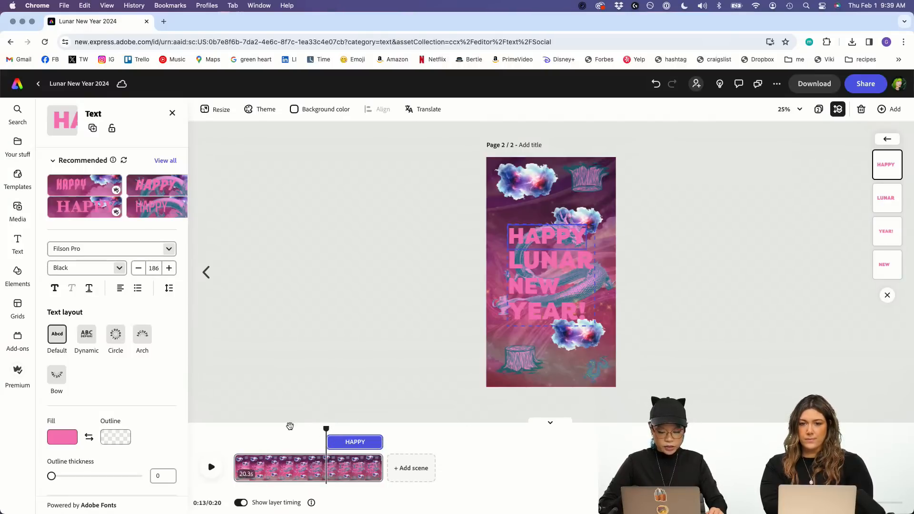
click(220, 431)
click(214, 467)
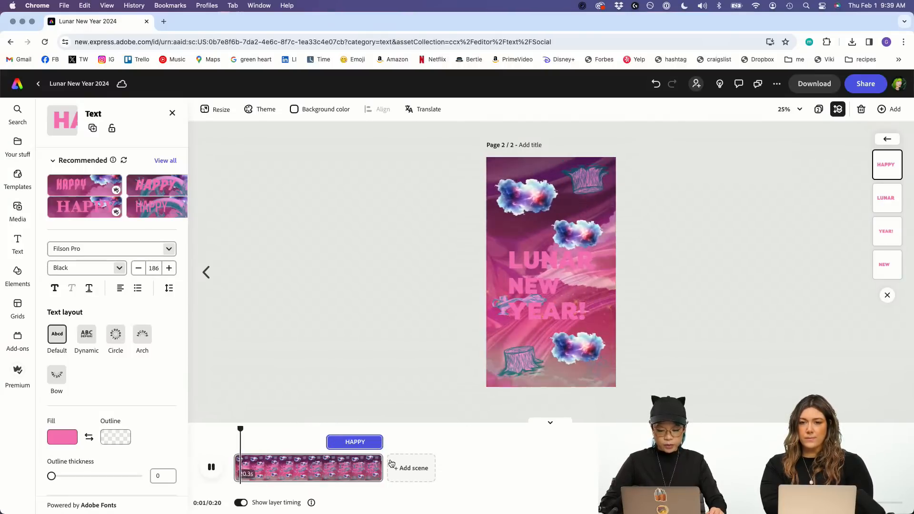
click(210, 476)
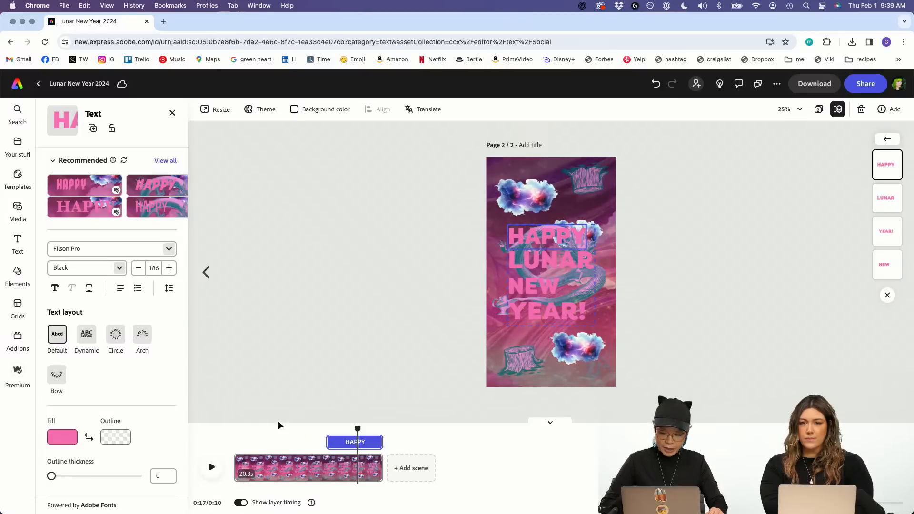
drag(355, 426, 268, 429)
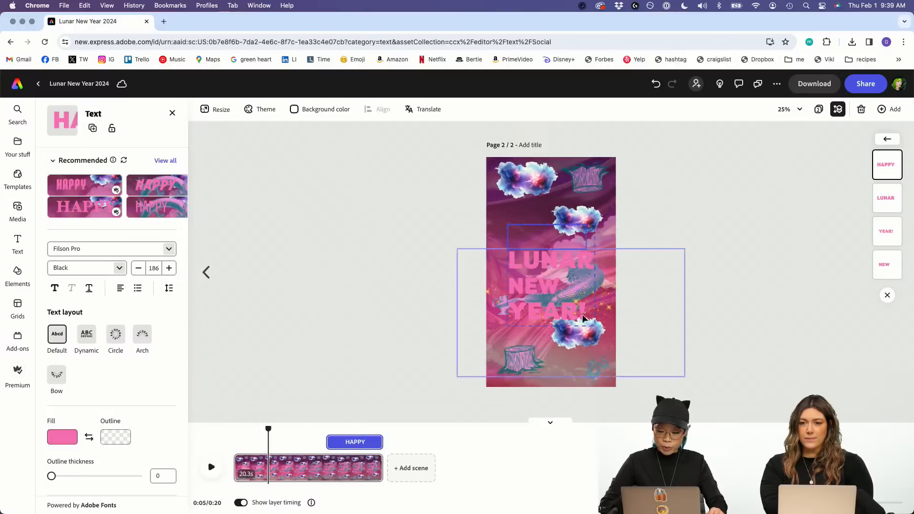
click(343, 439)
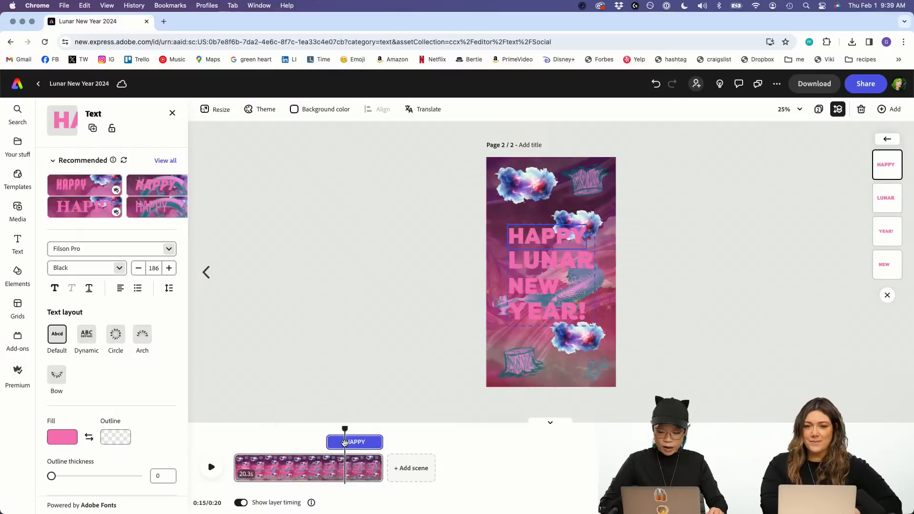
Step: Extend the HAPPY text's timing back to the start of the scene
click(883, 211)
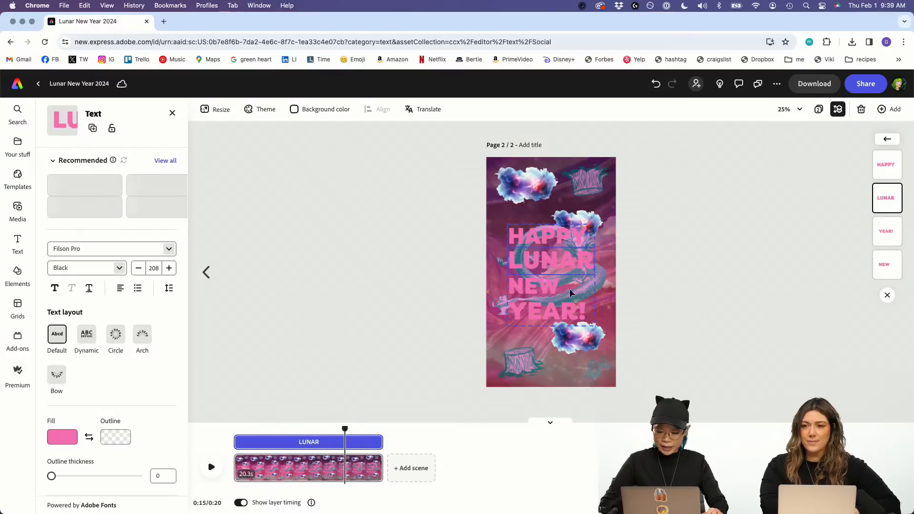
click(878, 169)
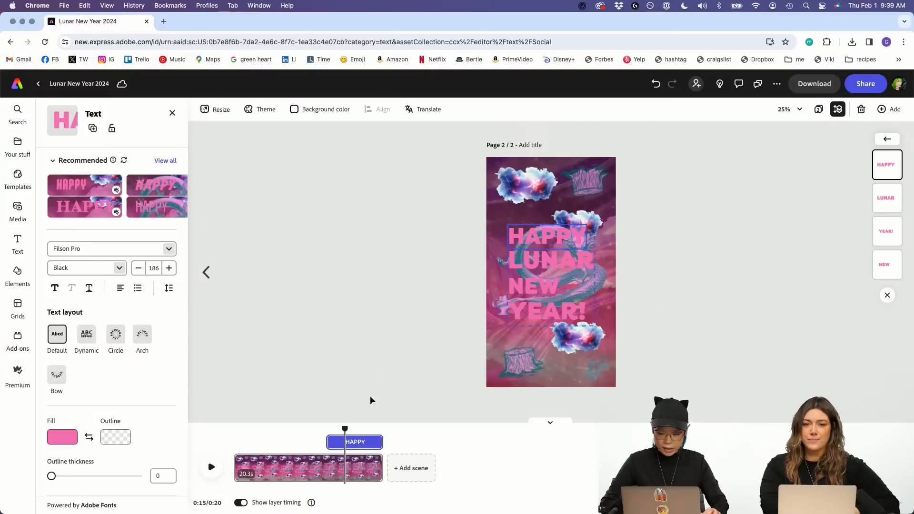
click(333, 439)
drag(329, 443, 235, 442)
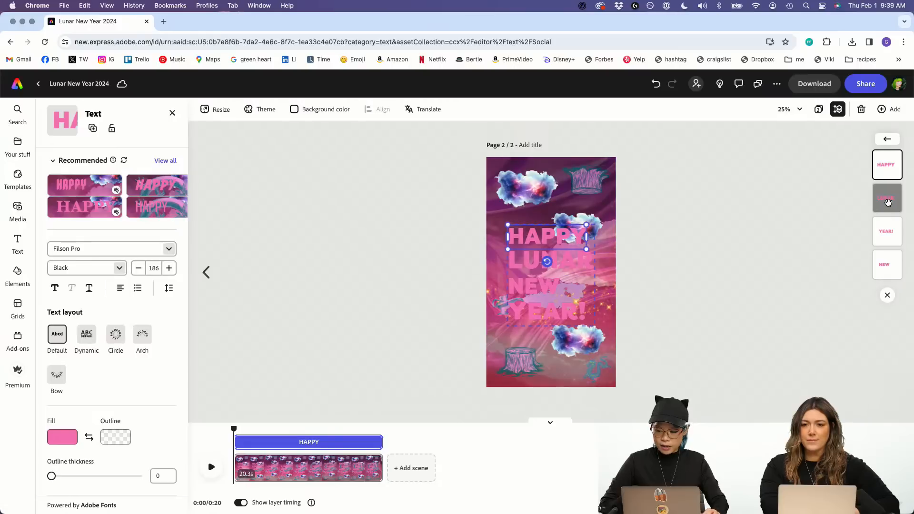
Step: Select the HAPPY, LUNAR, NEW and YEAR! text lines together and group them again
click(887, 198)
click(887, 231)
click(882, 171)
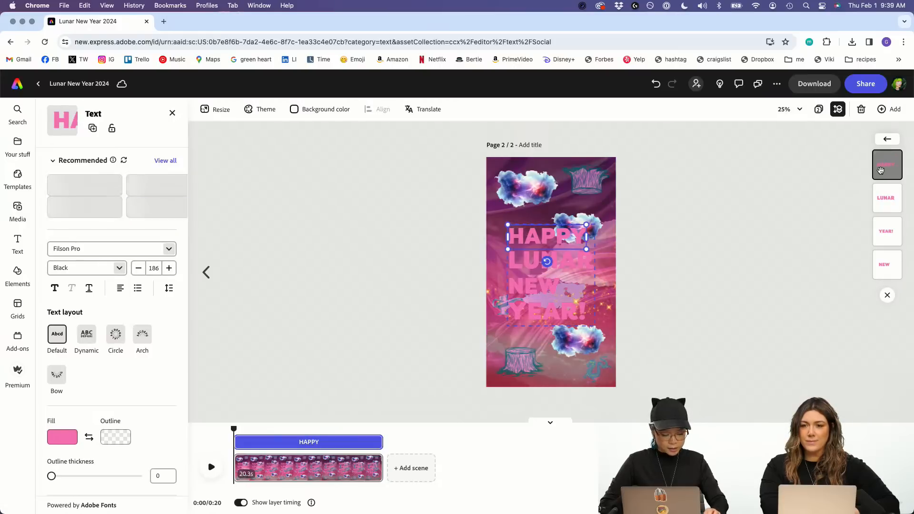
click(886, 198)
click(880, 173)
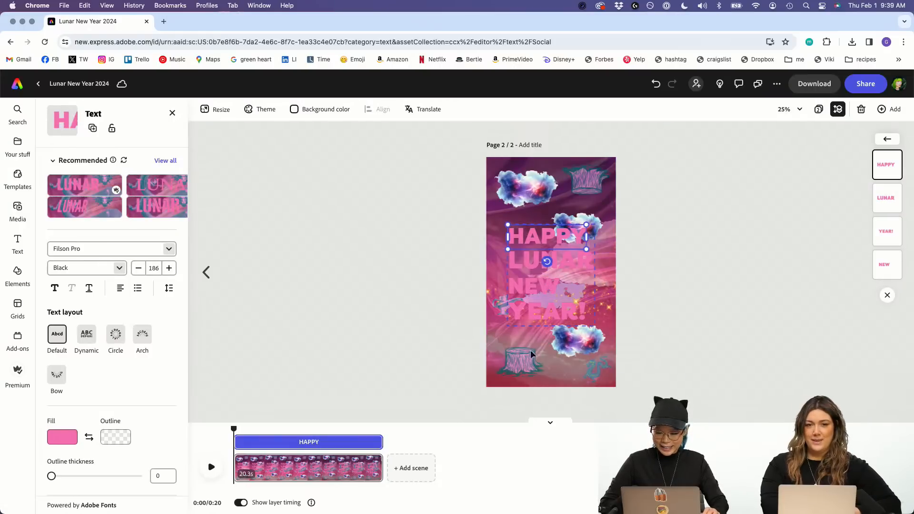
click(529, 267)
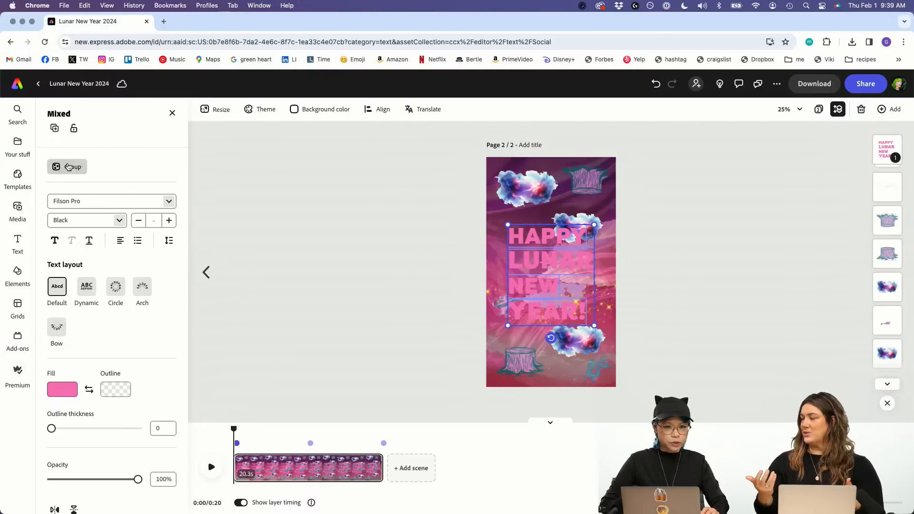
click(68, 167)
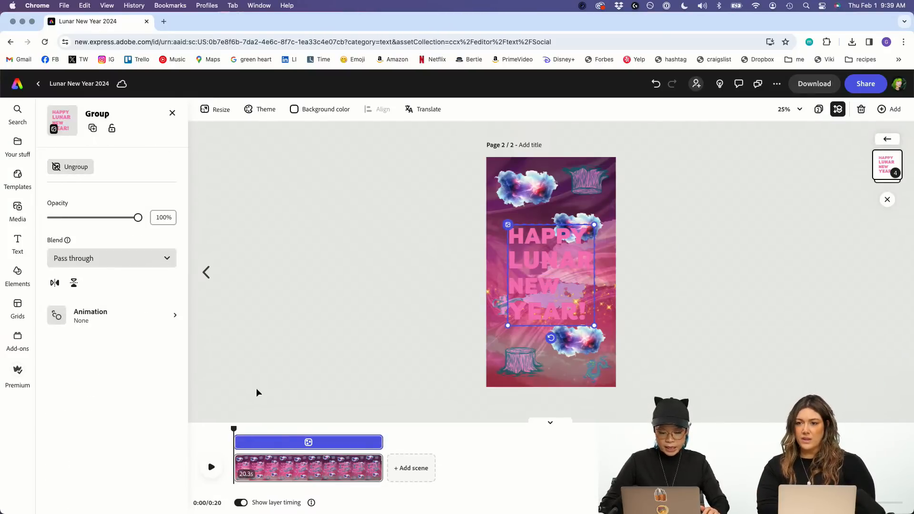
Step: Trim the HAPPY LUNAR NEW YEAR! group's timing to start at about 10 seconds, previewing the scene between adjustments
click(246, 445)
mouse_move(239, 443)
mouse_down()
mouse_move(344, 437)
mouse_move(233, 429)
mouse_up()
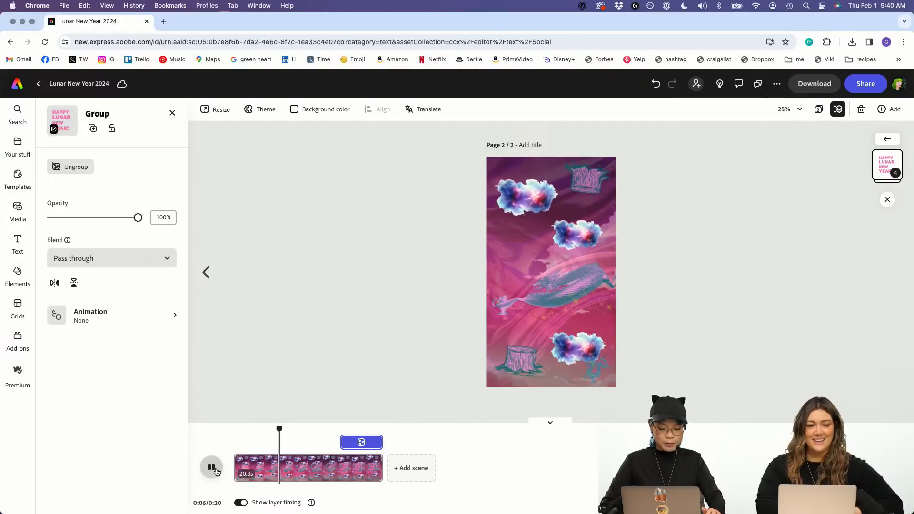
click(345, 441)
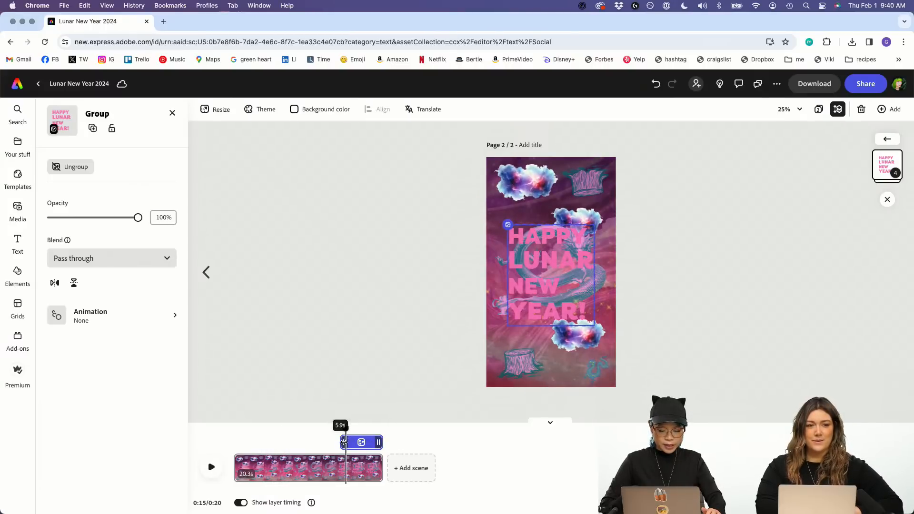
drag(344, 443, 223, 428)
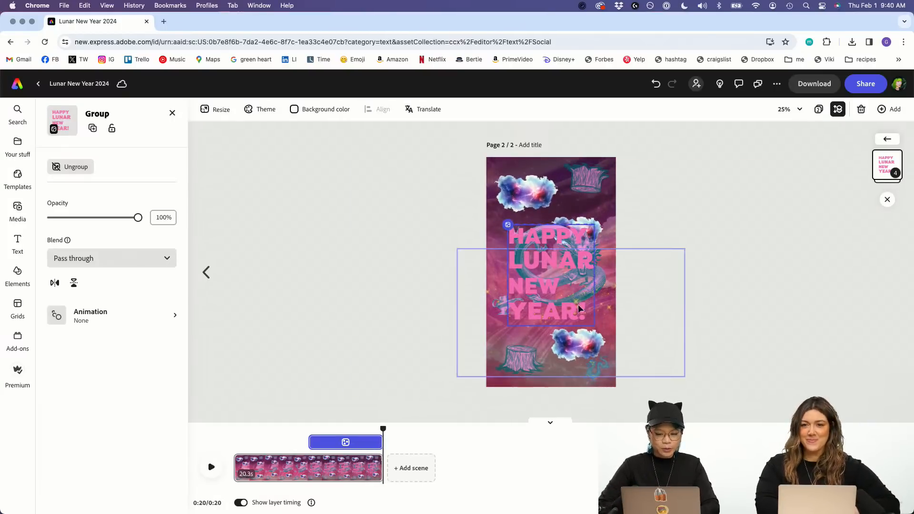
click(562, 267)
scroll(111, 353, down, 5)
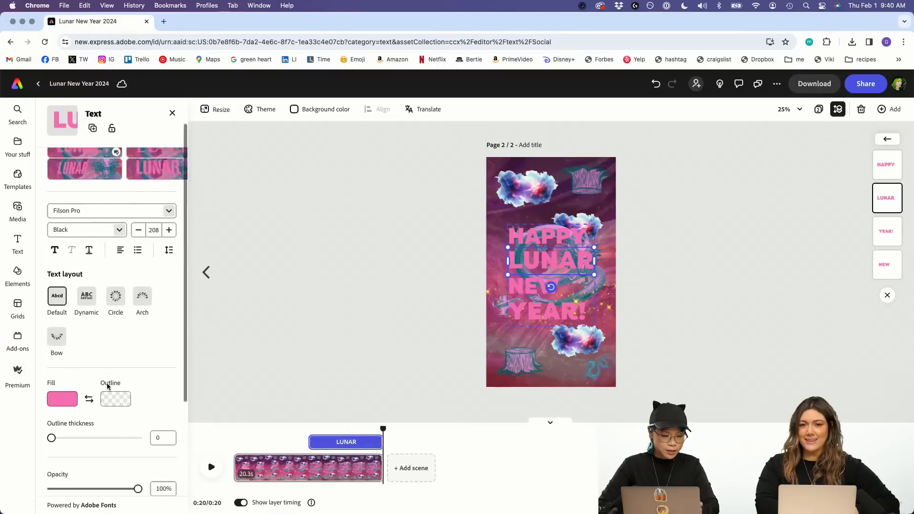
click(90, 480)
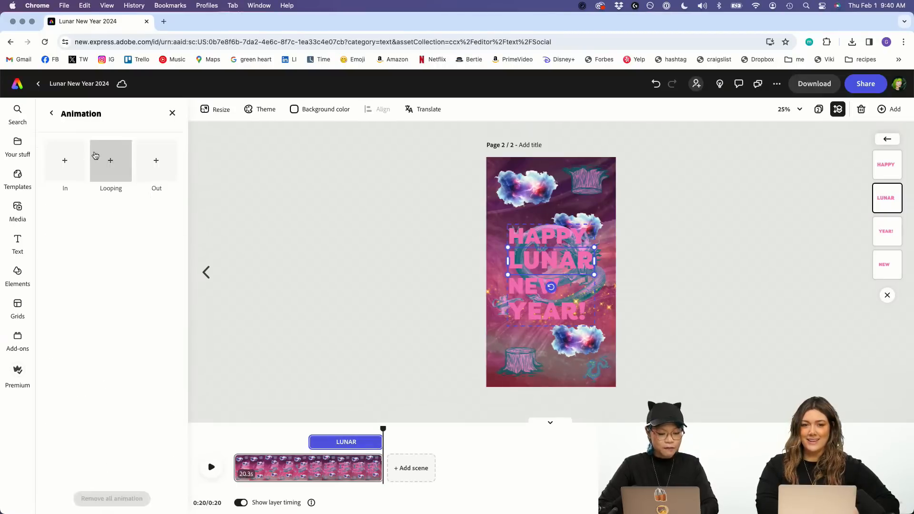
click(66, 178)
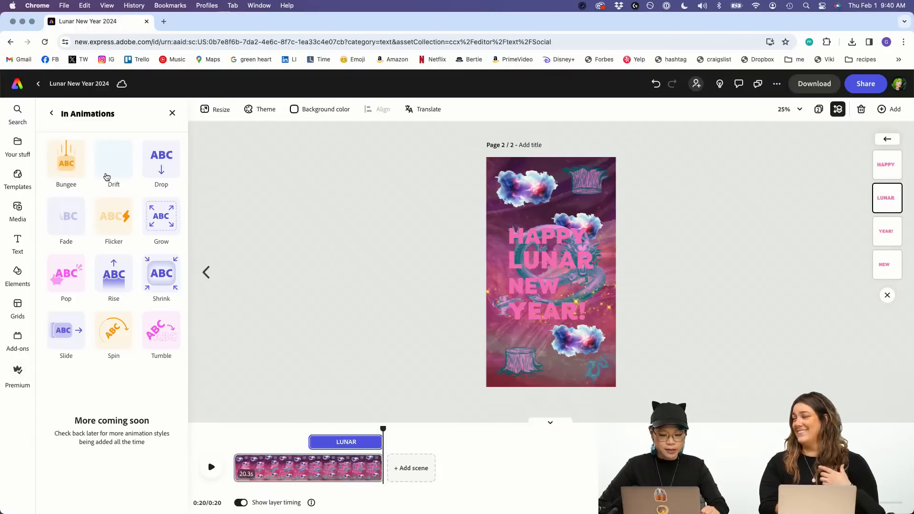
Step: Select the HAPPY, LUNAR, NEW and YEAR! lines together and apply the Blinking looping animation to them
click(540, 242)
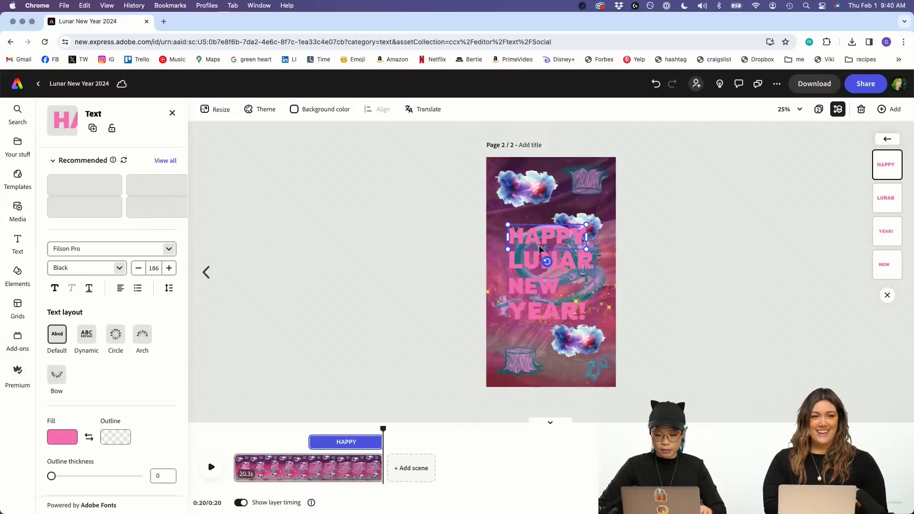
shift+click(530, 261)
shift+click(527, 289)
shift+click(527, 313)
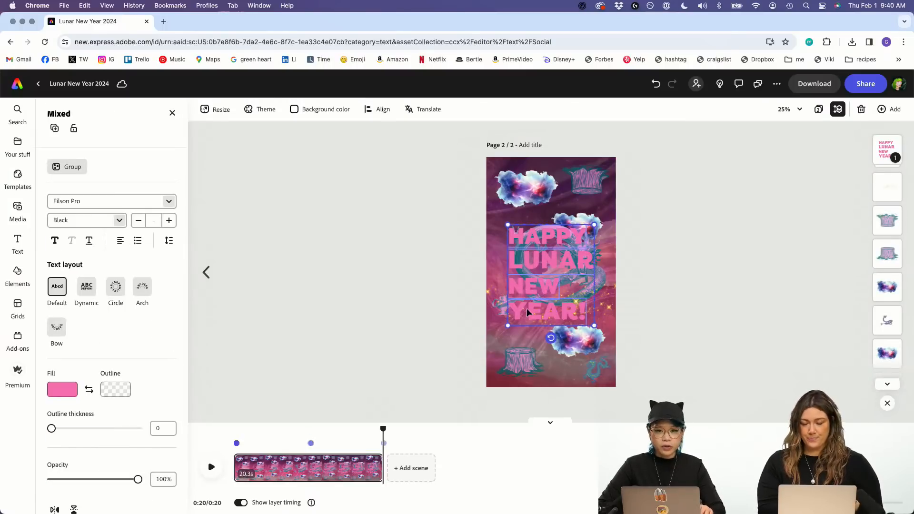
scroll(148, 384, down, 4)
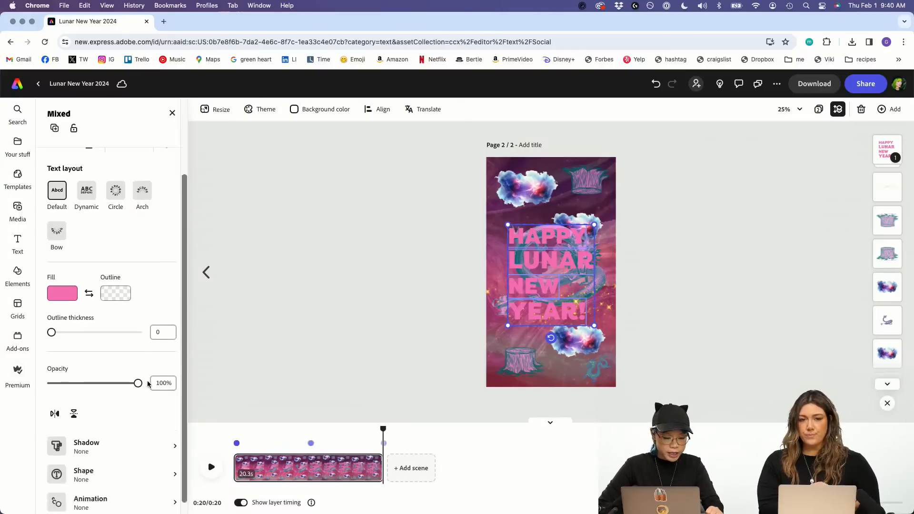
click(109, 497)
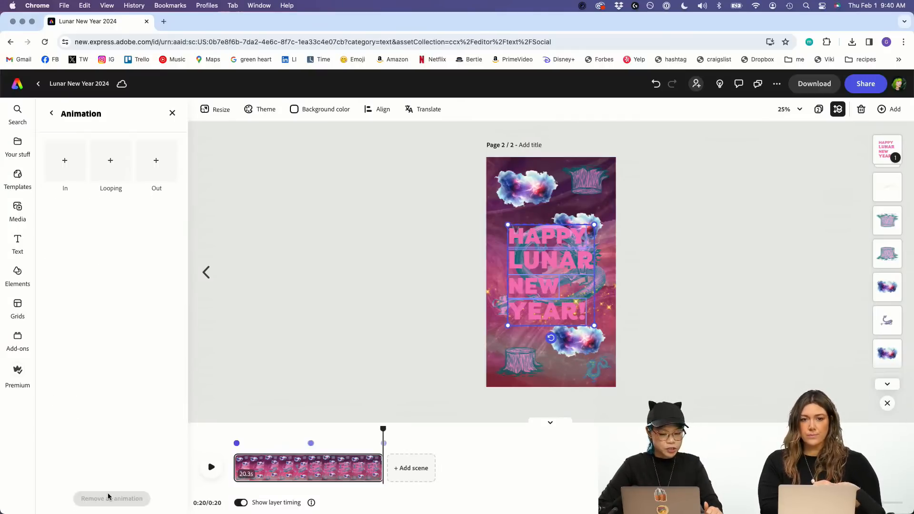
click(114, 168)
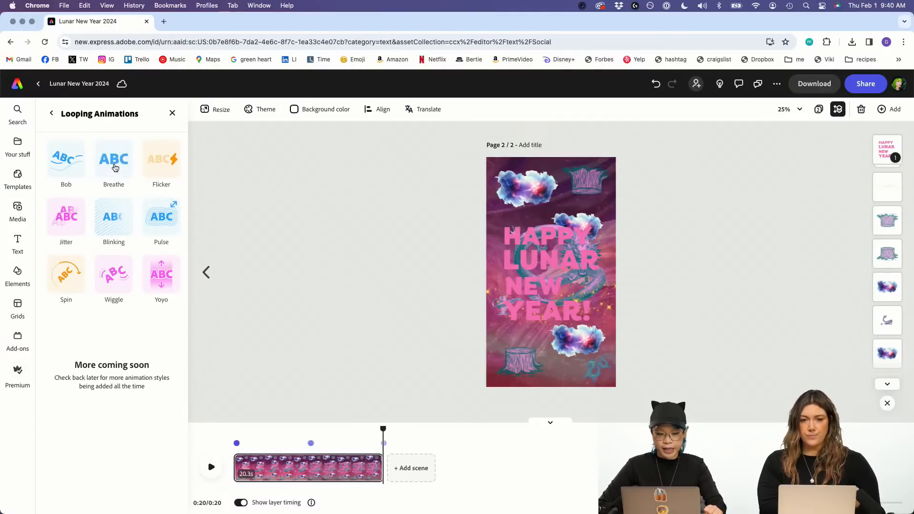
click(119, 217)
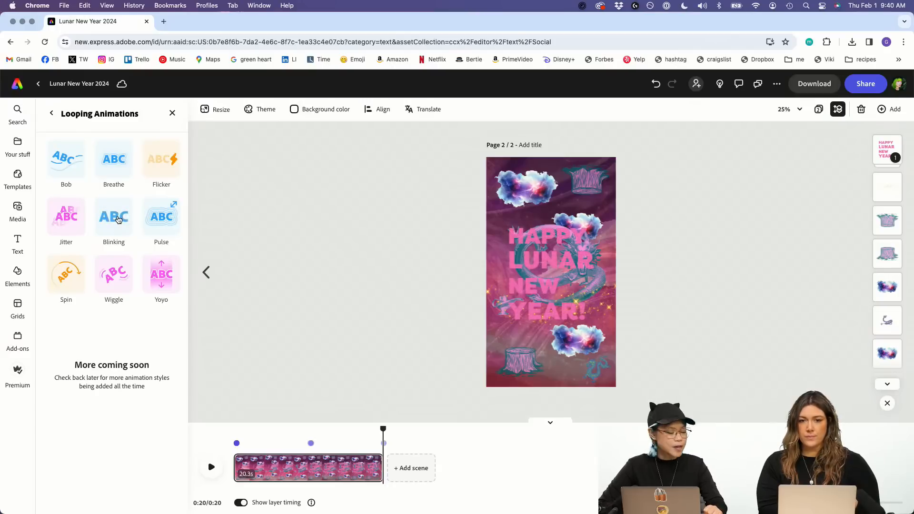
click(119, 219)
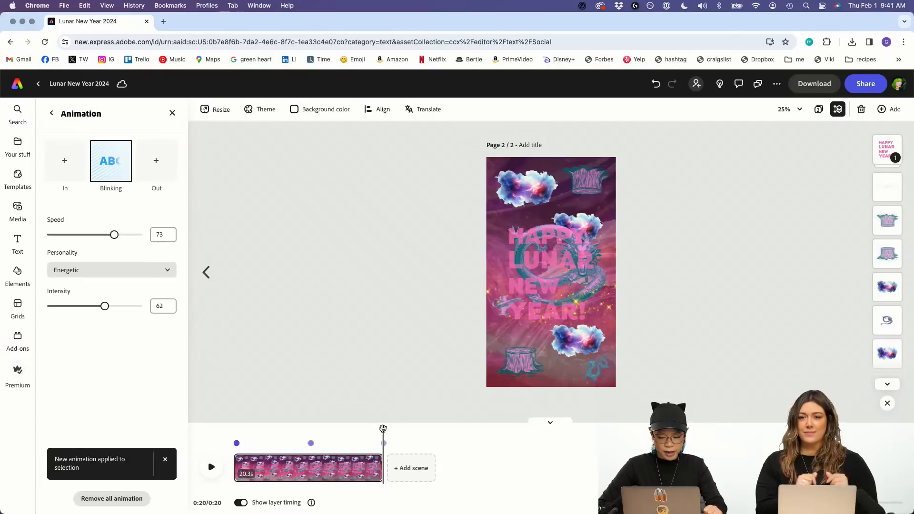
Step: Play the scene from about 9 seconds to preview the blinking title, then deselect the text
drag(383, 429, 302, 430)
click(211, 468)
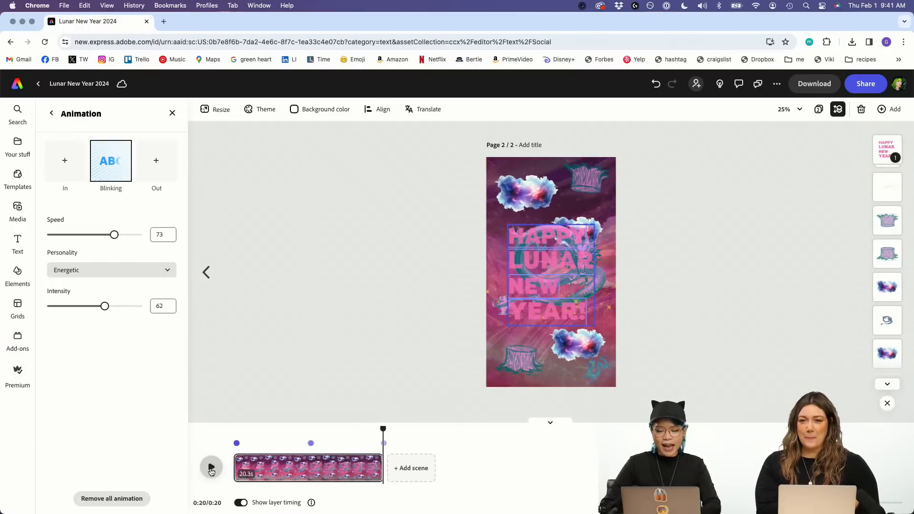
click(352, 356)
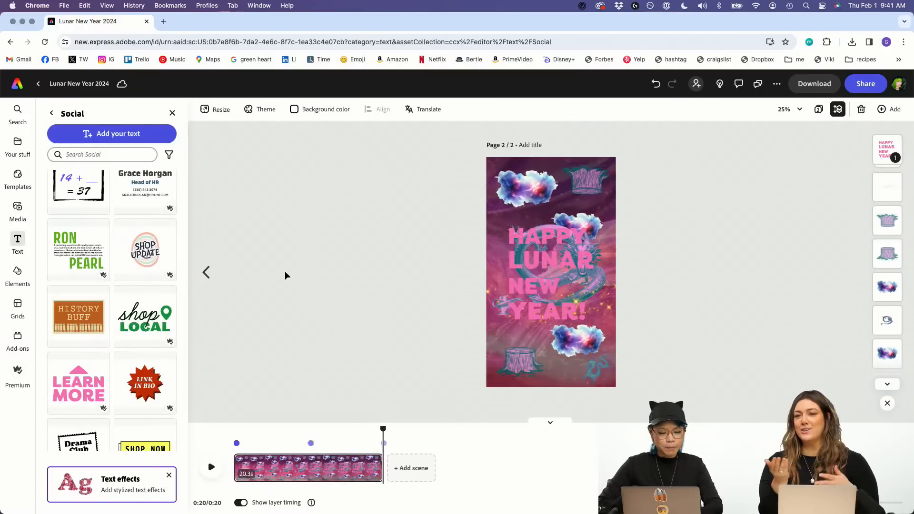
Step: Search the design assets for ECLIPSE MOON
click(27, 115)
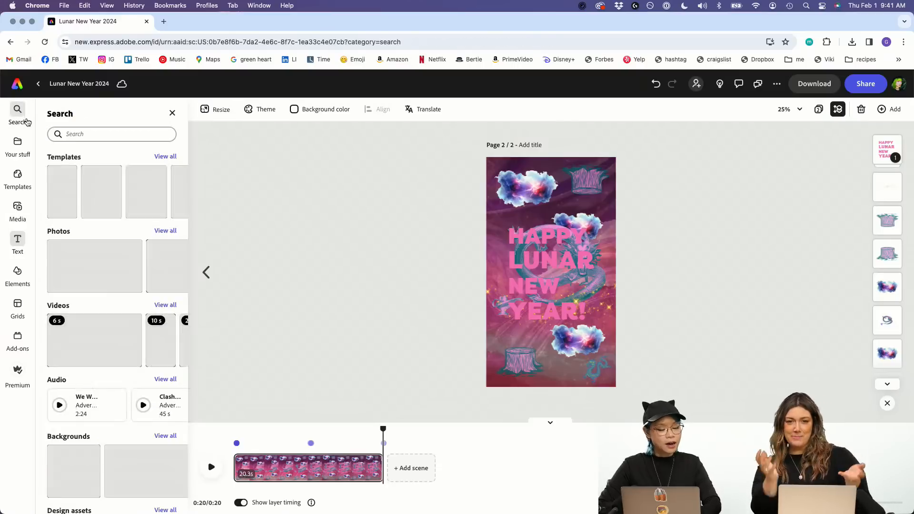
click(19, 285)
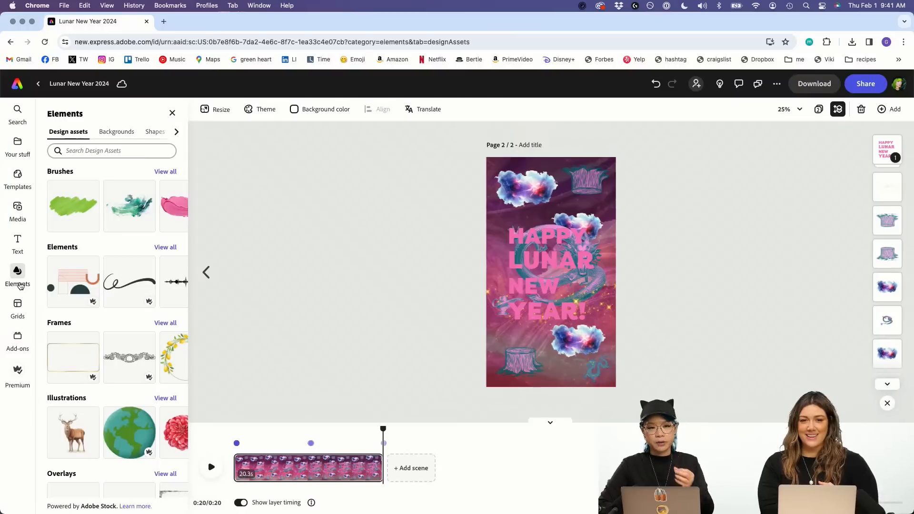
click(109, 152)
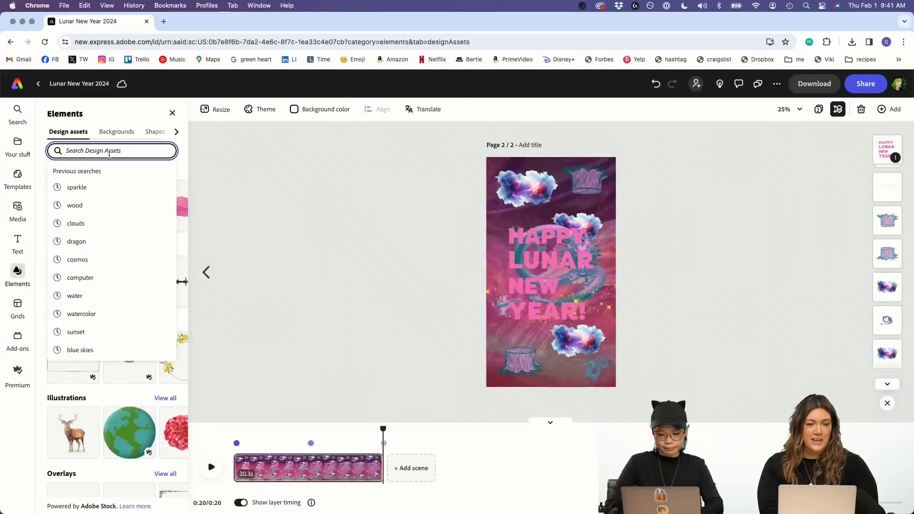
text(ECLIP)
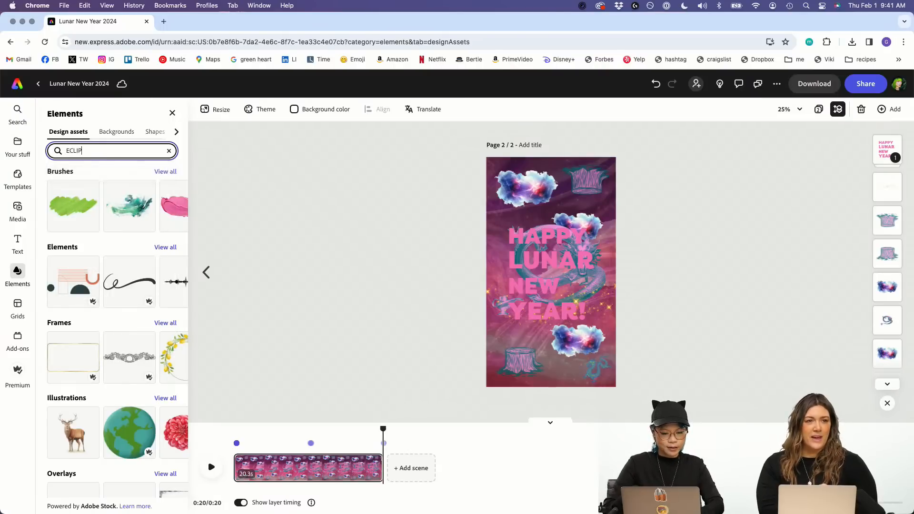
text(SE MOON)
key(Return)
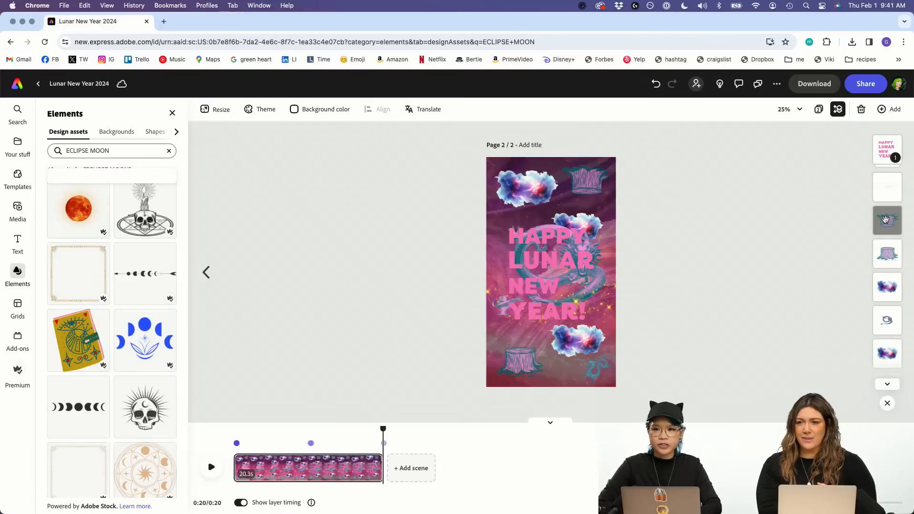
Step: Select the upside-down stump in the page's upper right corner and nudge it slightly down
click(886, 219)
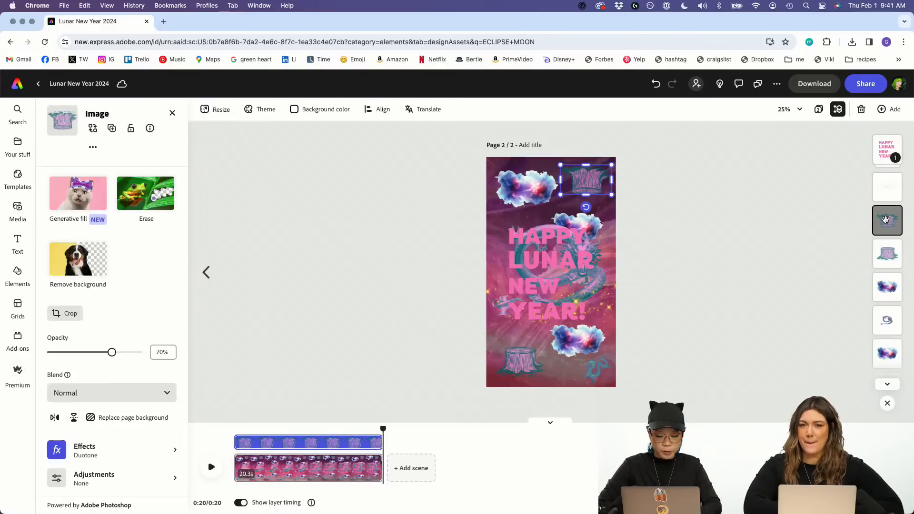
mouse_move(593, 178)
mouse_down()
mouse_move(583, 181)
mouse_move(593, 178)
mouse_up()
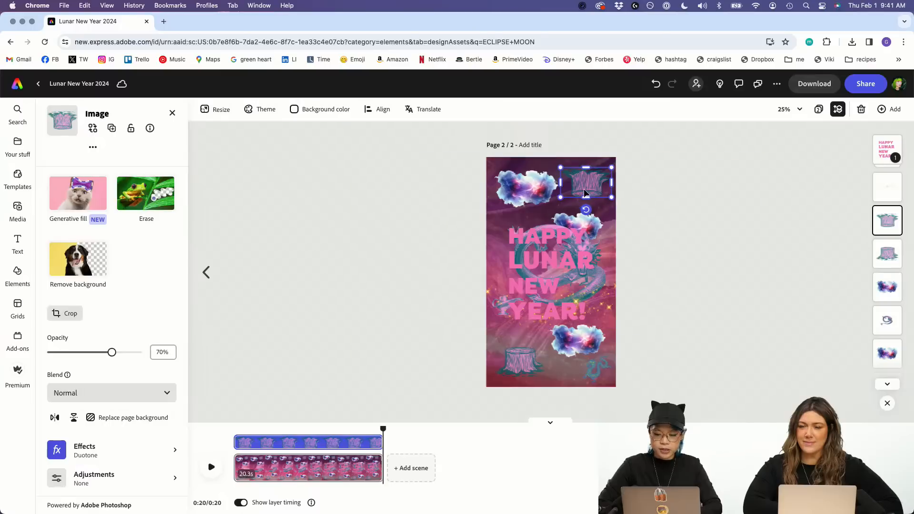
click(680, 236)
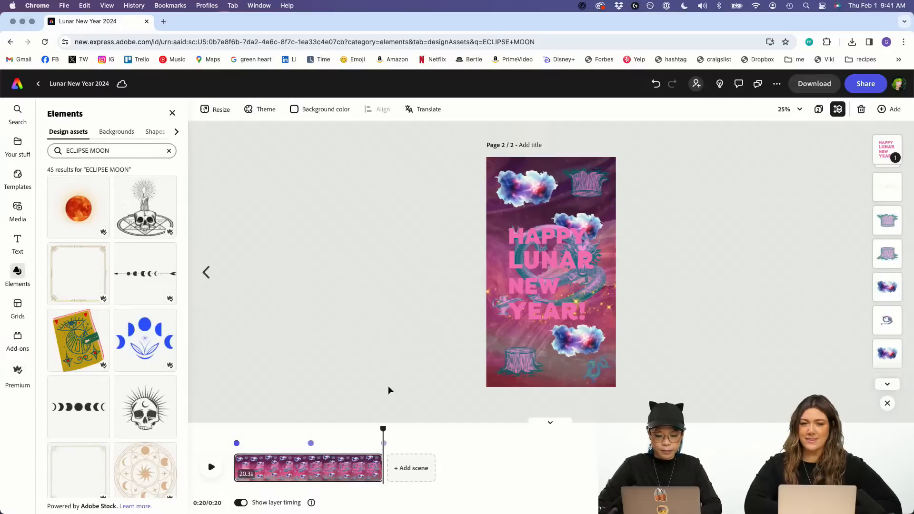
Step: Return to the start of the scene and place the red eclipse moon in the page's upper left corner
mouse_move(382, 428)
mouse_down()
mouse_move(232, 429)
mouse_move(375, 428)
mouse_up()
drag(315, 430, 210, 430)
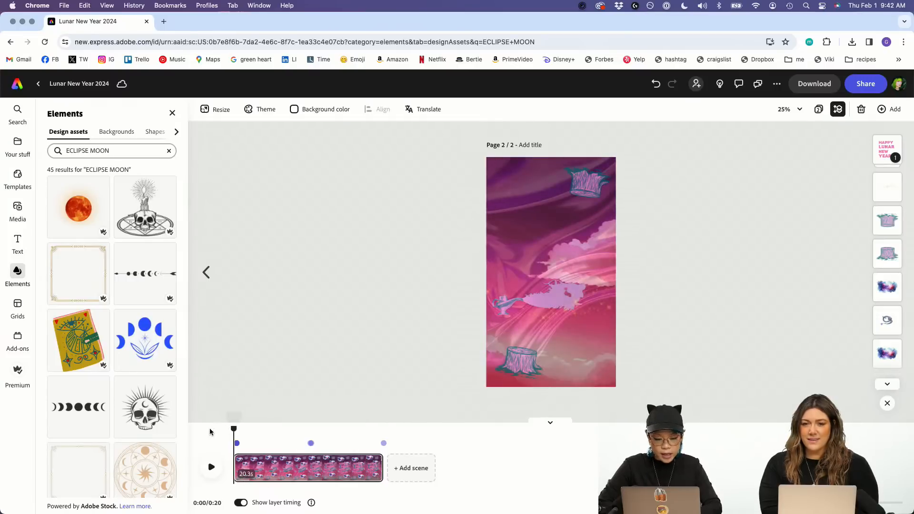
mouse_move(81, 221)
mouse_down()
mouse_move(473, 265)
mouse_move(545, 293)
mouse_move(546, 324)
mouse_move(507, 181)
mouse_move(547, 211)
mouse_move(511, 190)
mouse_up()
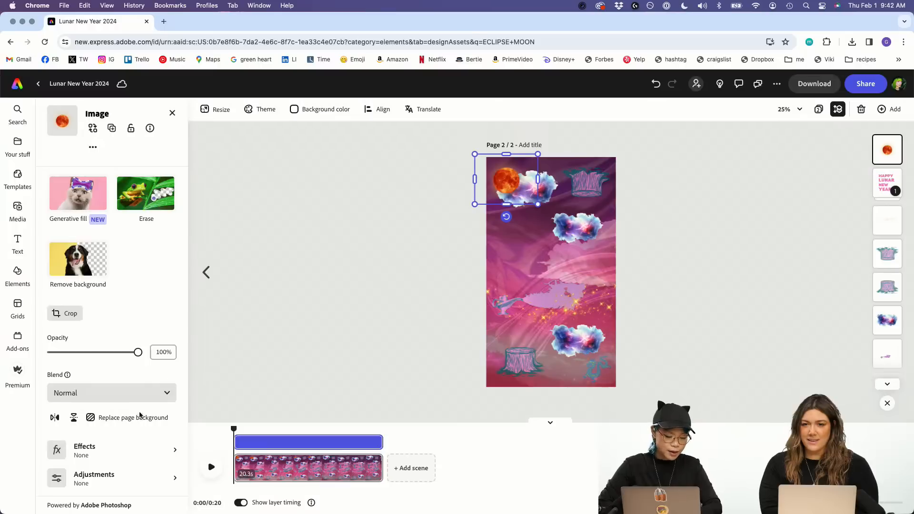
scroll(136, 429, down, 3)
click(116, 472)
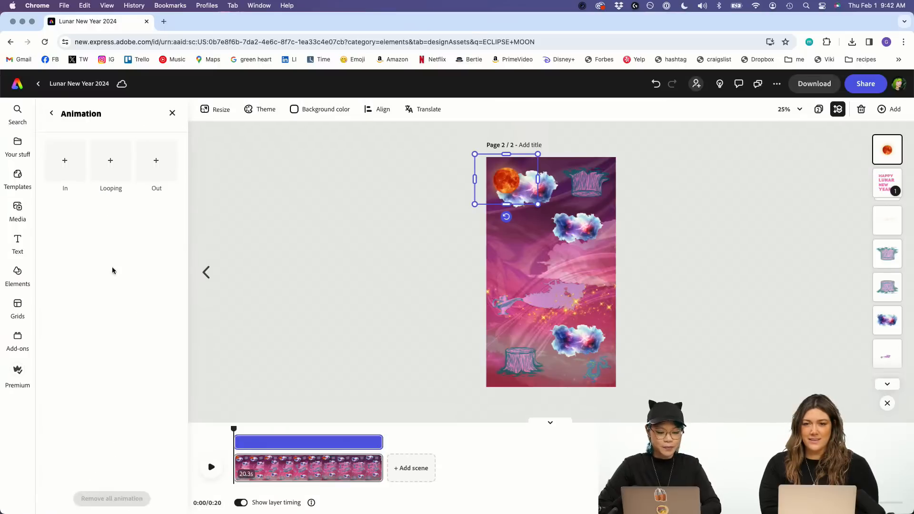
click(74, 165)
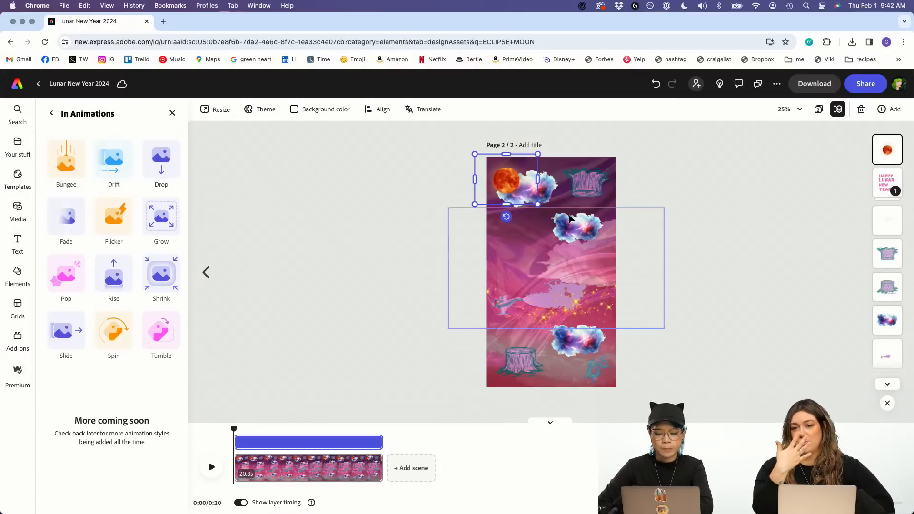
Step: Enlarge and center the red moon on the page and move its layer behind the animated dragon with the lamp
drag(532, 197, 644, 301)
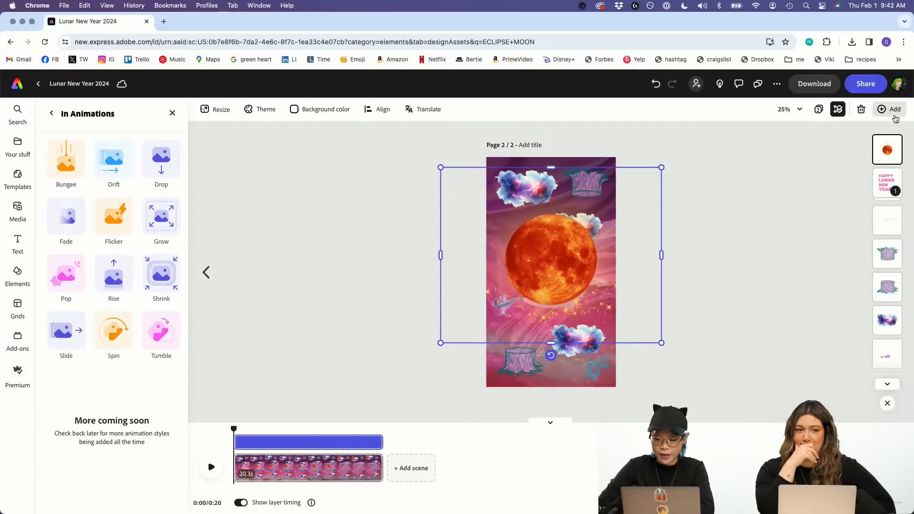
drag(888, 150, 888, 357)
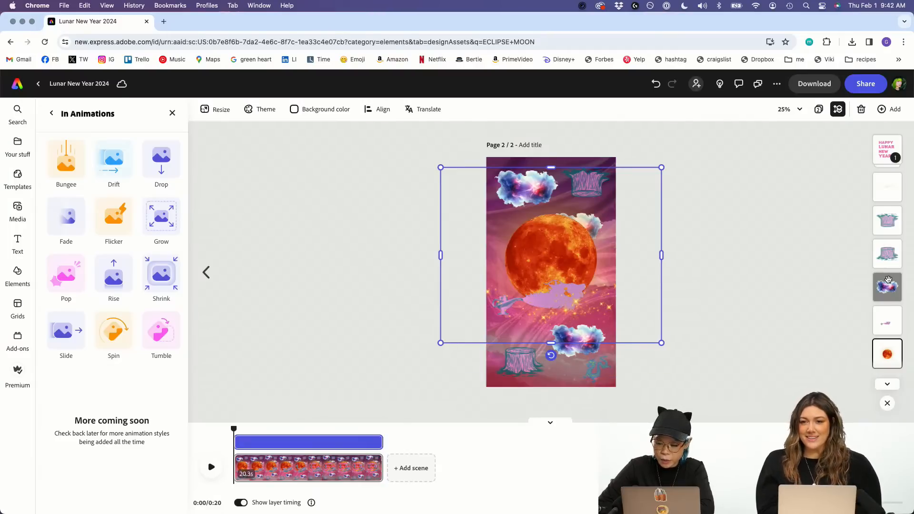
scroll(889, 286, down, 5)
mouse_move(889, 280)
mouse_down()
mouse_move(887, 226)
mouse_move(880, 267)
mouse_up()
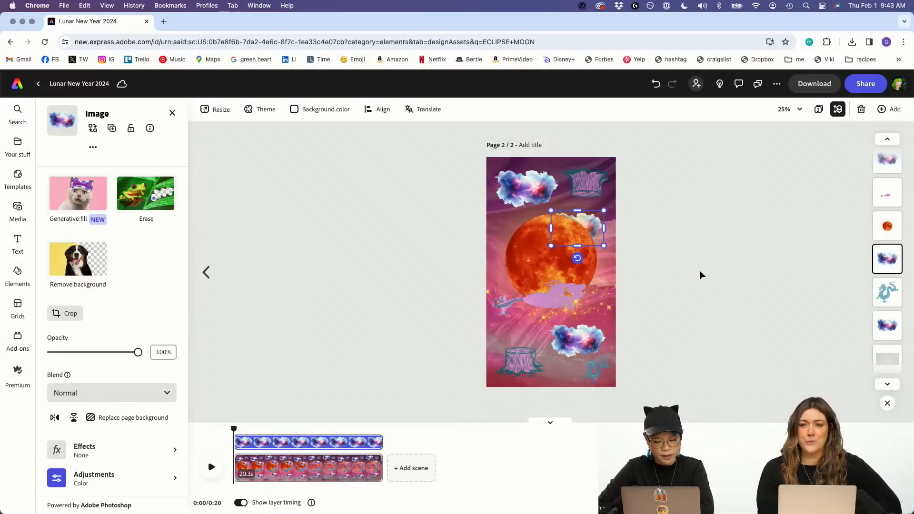
click(702, 275)
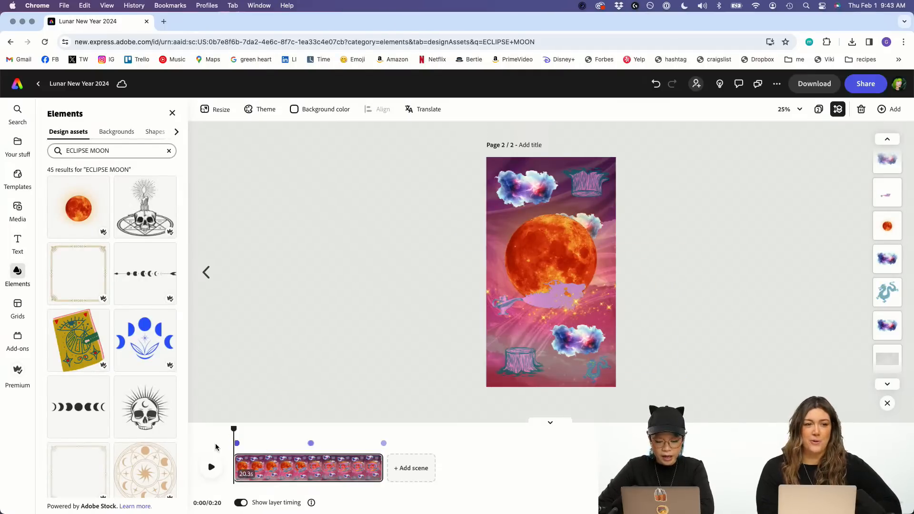
Step: Apply a looping Spin animation to the red moon and play the scene from the start
click(211, 467)
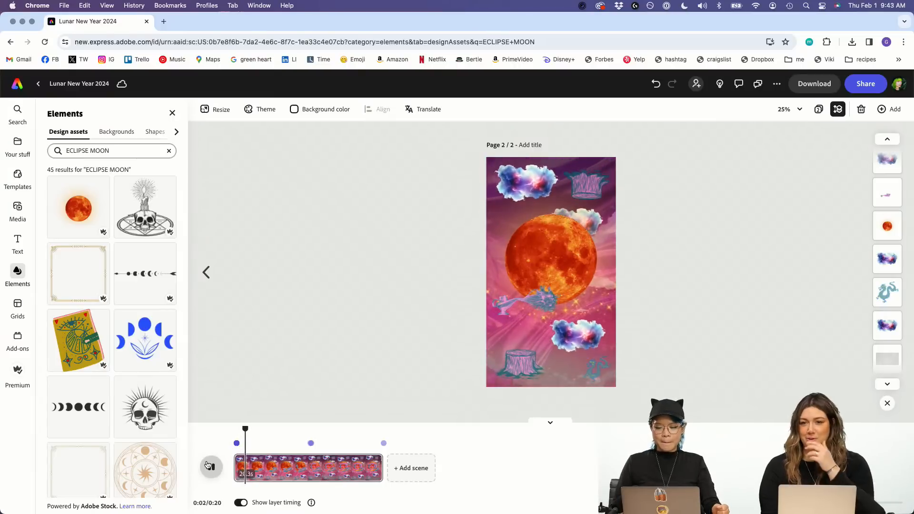
click(882, 222)
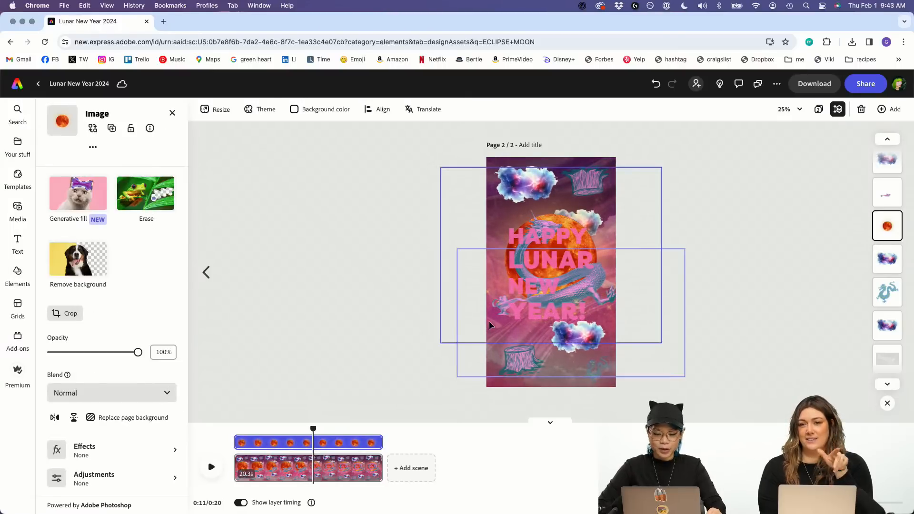
scroll(141, 385, down, 2)
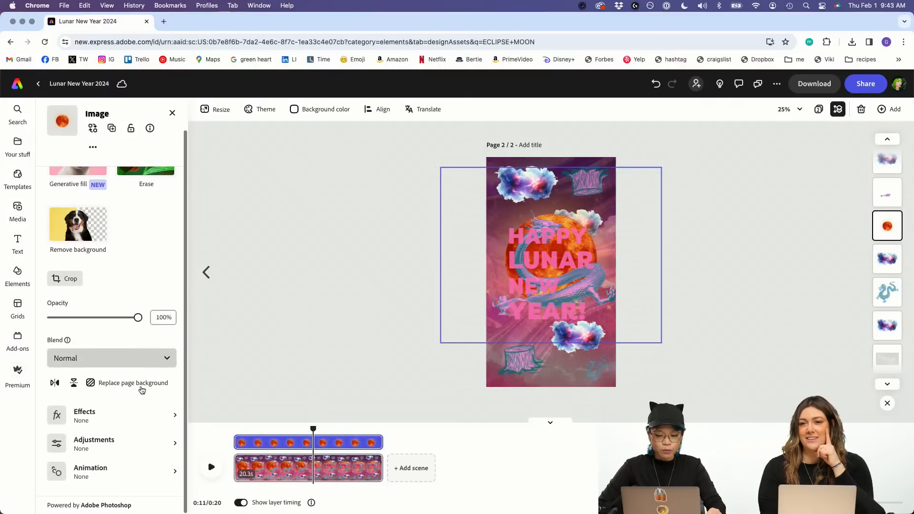
click(109, 484)
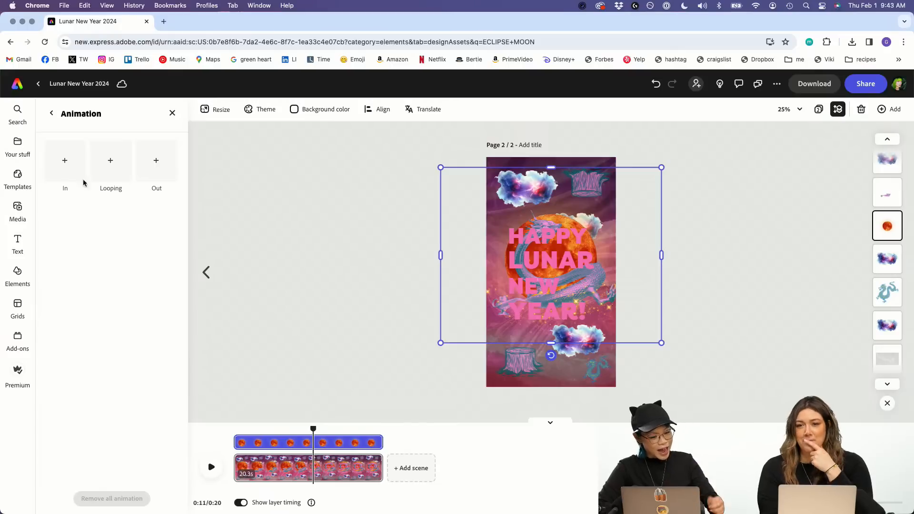
click(96, 173)
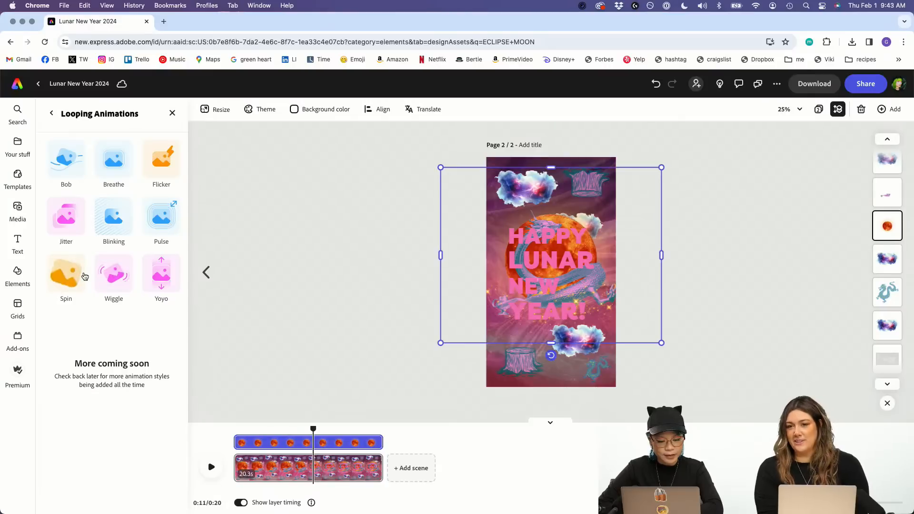
click(65, 274)
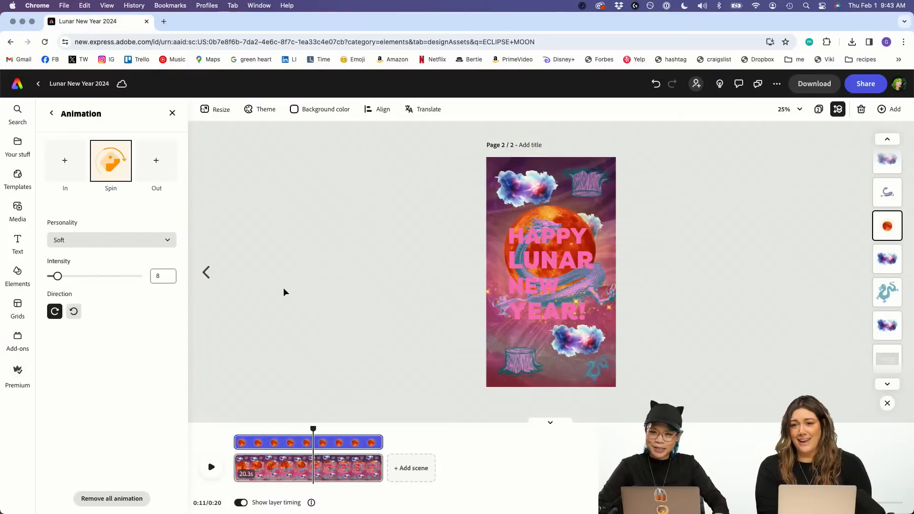
drag(311, 430, 235, 430)
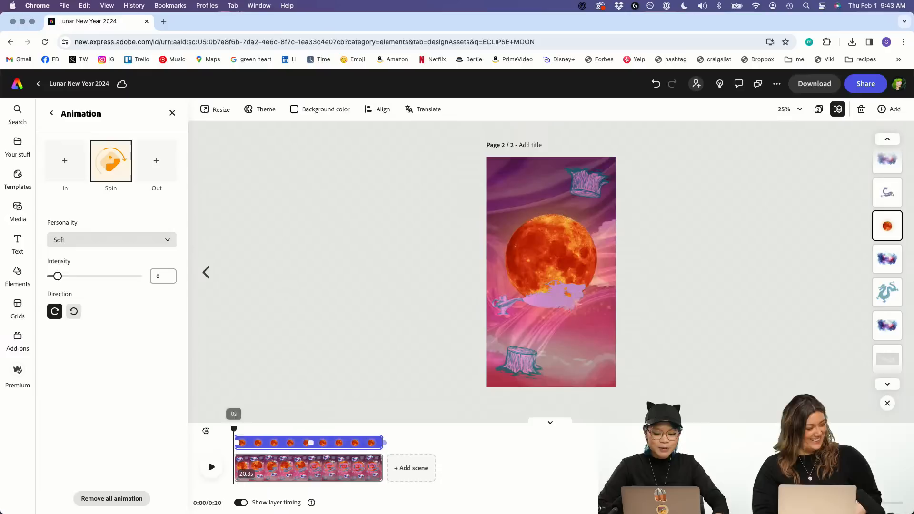
click(212, 467)
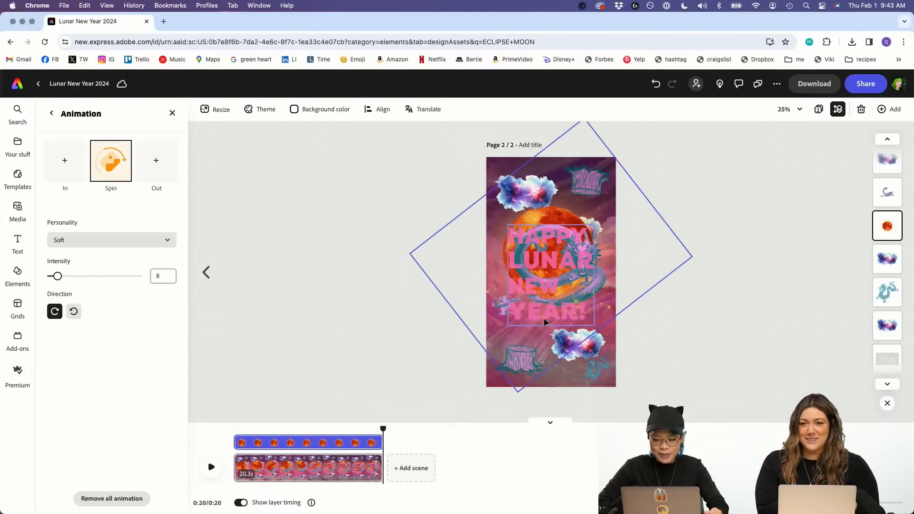
Step: Enlarge the HAPPY LUNAR NEW YEAR! title group to about one and a half times its size
click(544, 292)
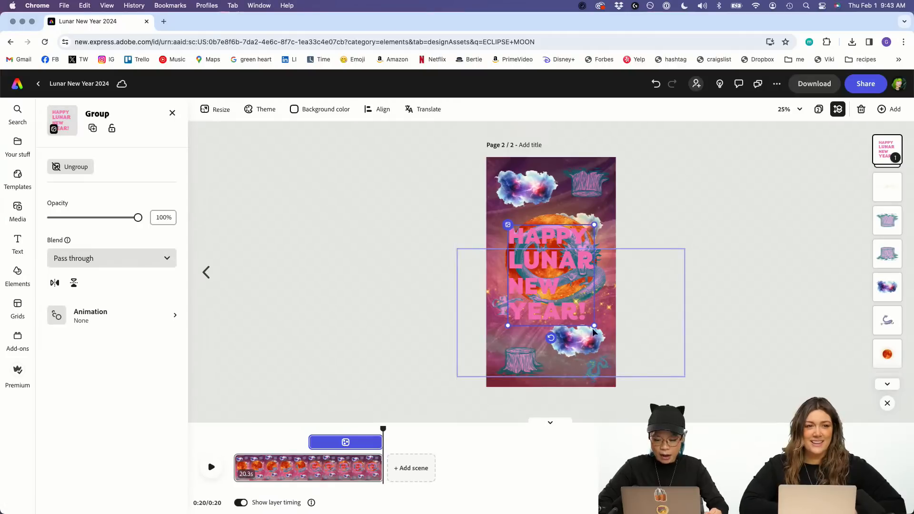
drag(595, 325, 643, 377)
click(579, 308)
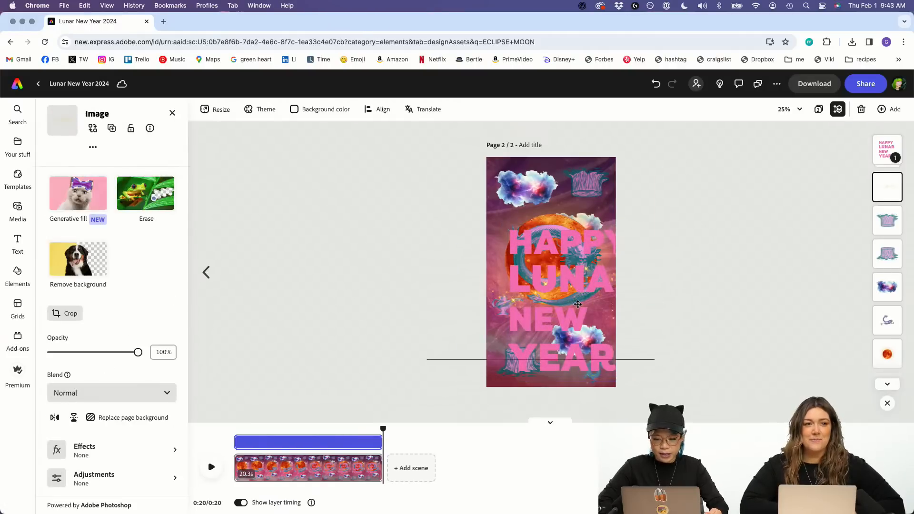
Step: Undo the last three changes, including the title enlargement, and redo them
key(super+z)
key(super+z)
key(super+z)
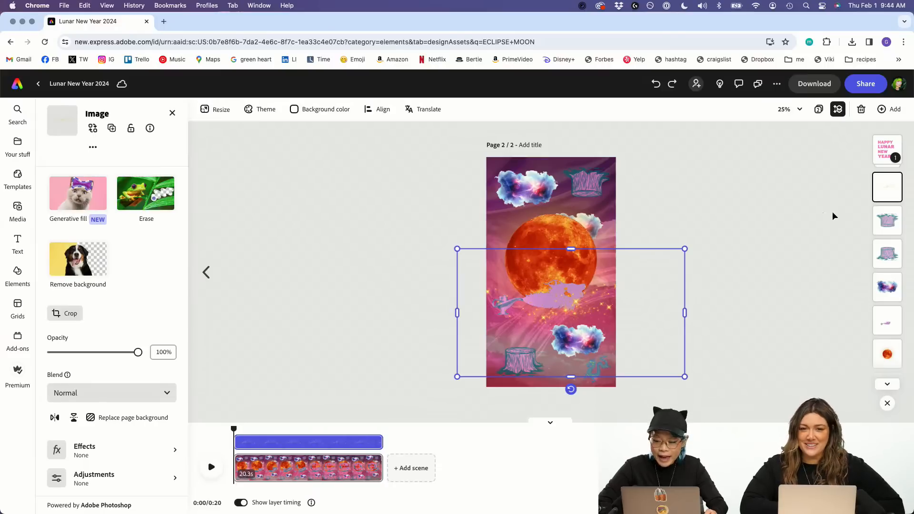
key(super+shift+z)
key(super+shift+z)
key(super+shift+z)
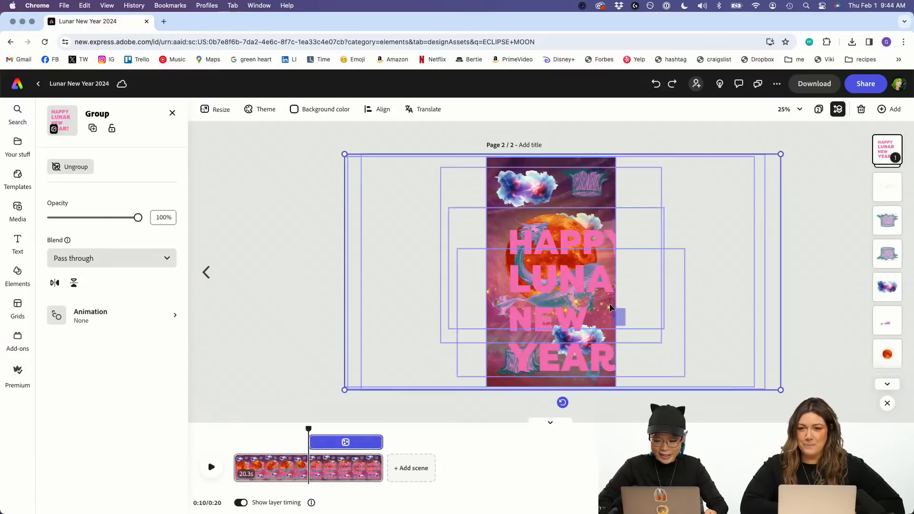
click(796, 360)
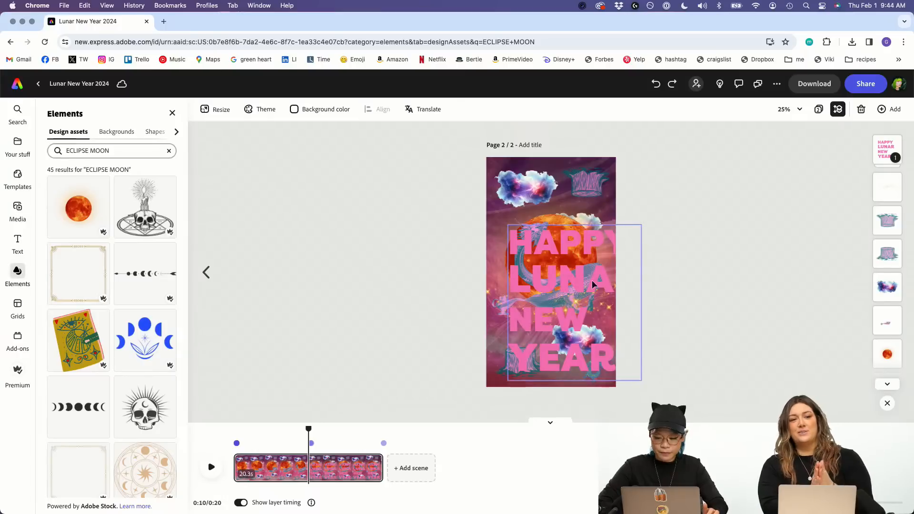
Step: Scale the title group down slightly and position it centered vertically within the page's width
drag(550, 260, 527, 215)
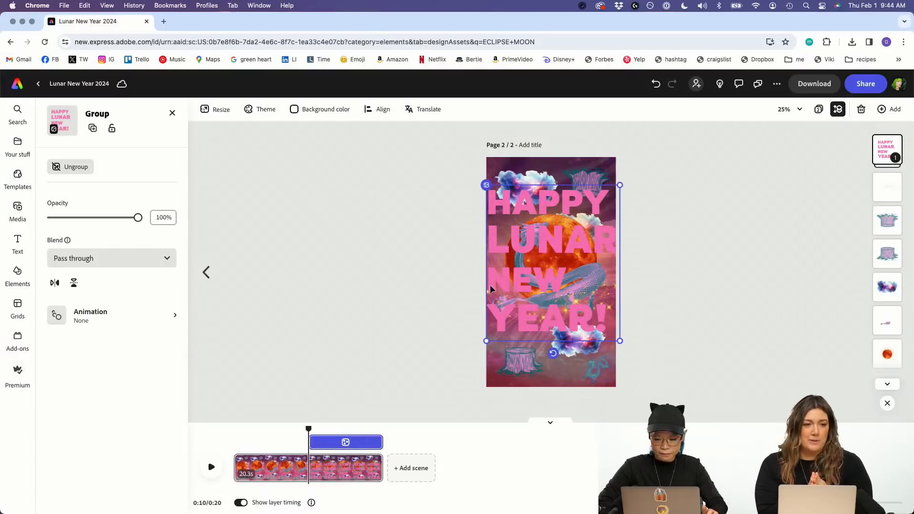
drag(486, 339, 497, 324)
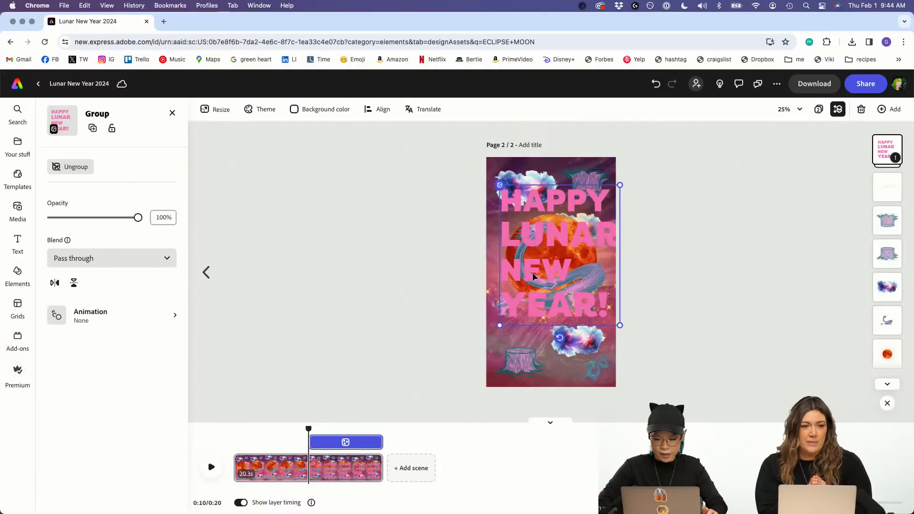
drag(533, 277, 526, 289)
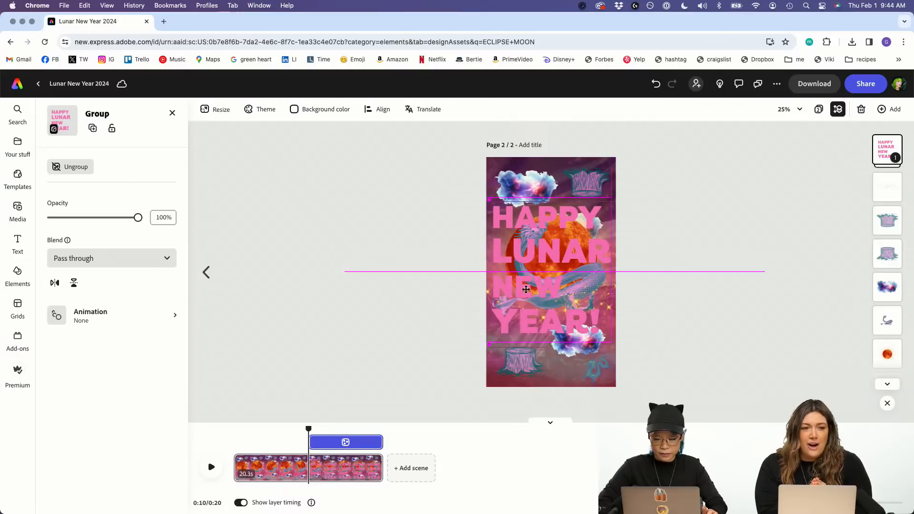
click(401, 378)
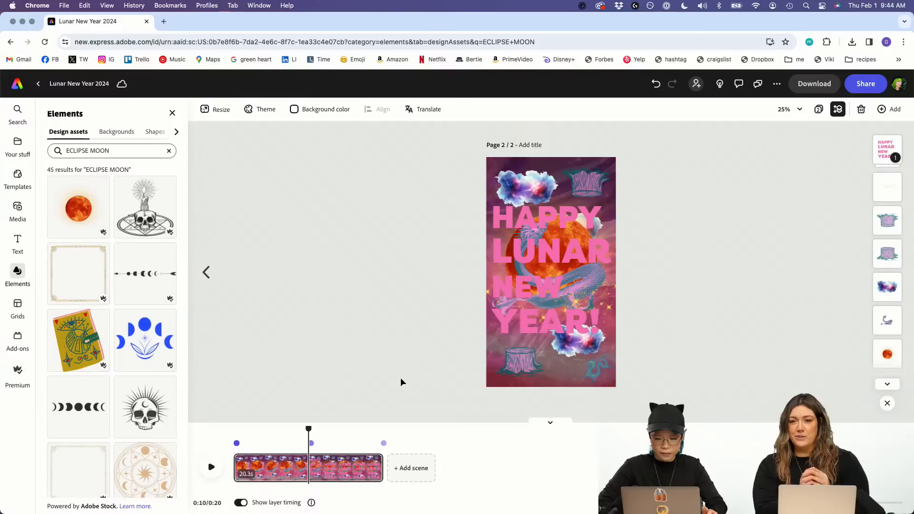
Step: Play the whole scene from the start to review the enlarged title over the spinning moon
drag(308, 428, 205, 428)
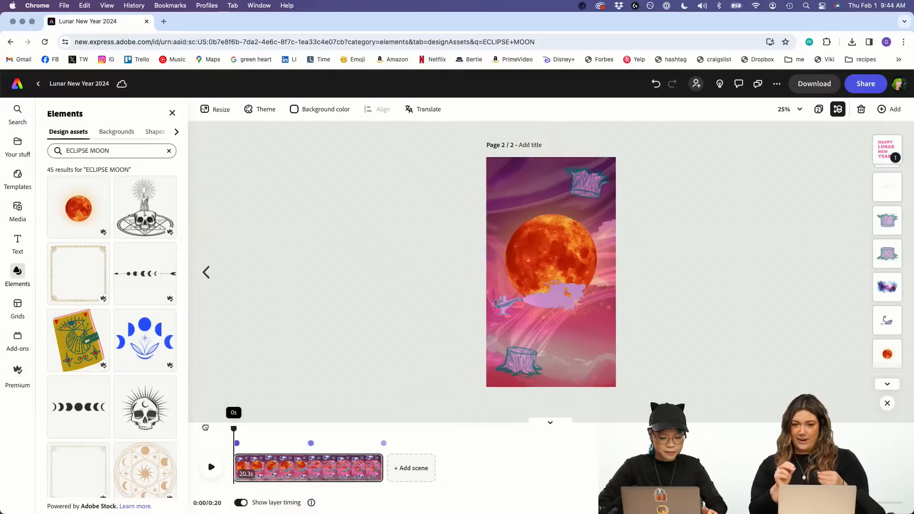
click(212, 466)
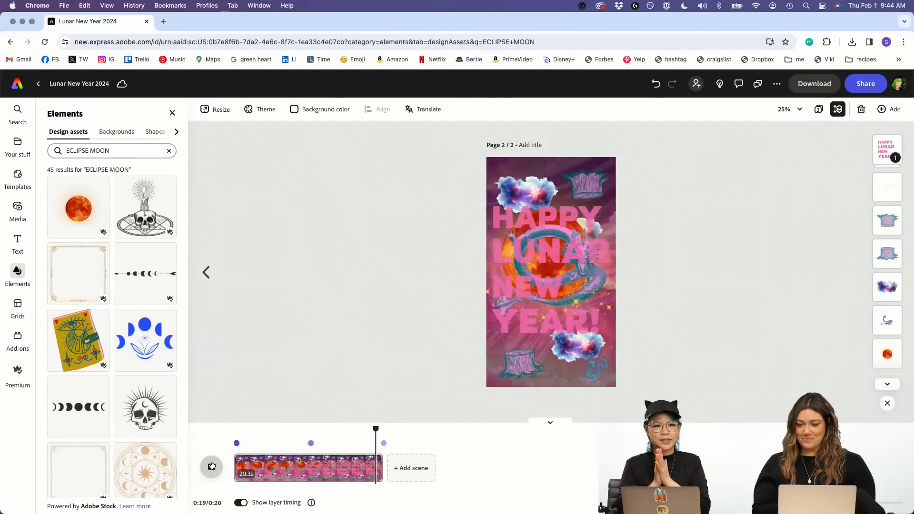
mouse_move(389, 513)
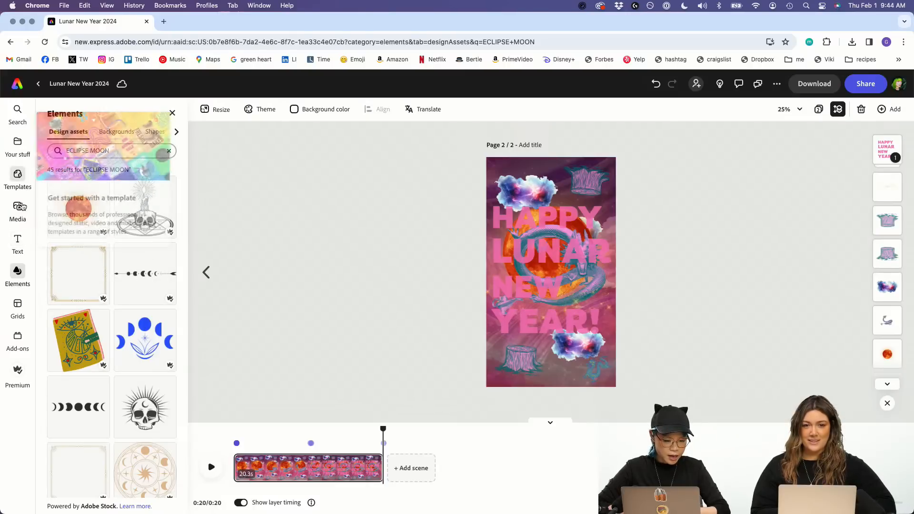
Step: Search the stock videos for fireworks
click(22, 208)
click(89, 131)
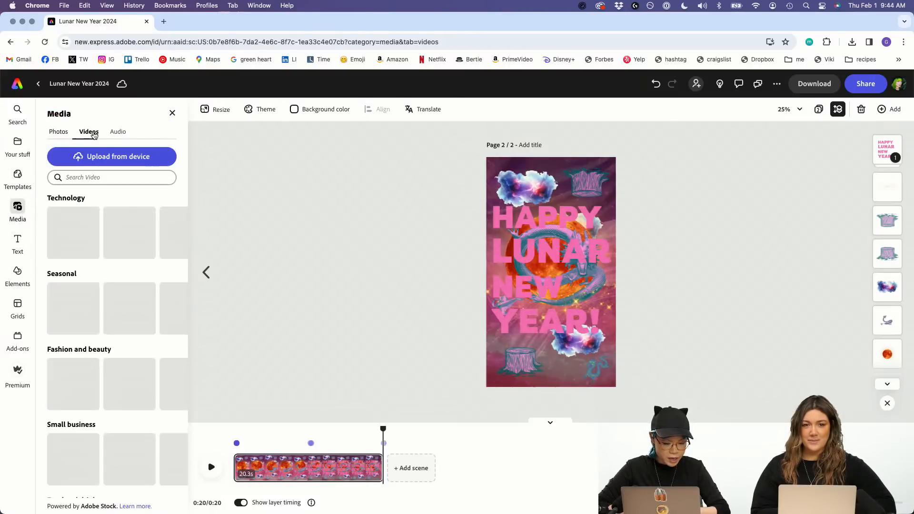
click(91, 183)
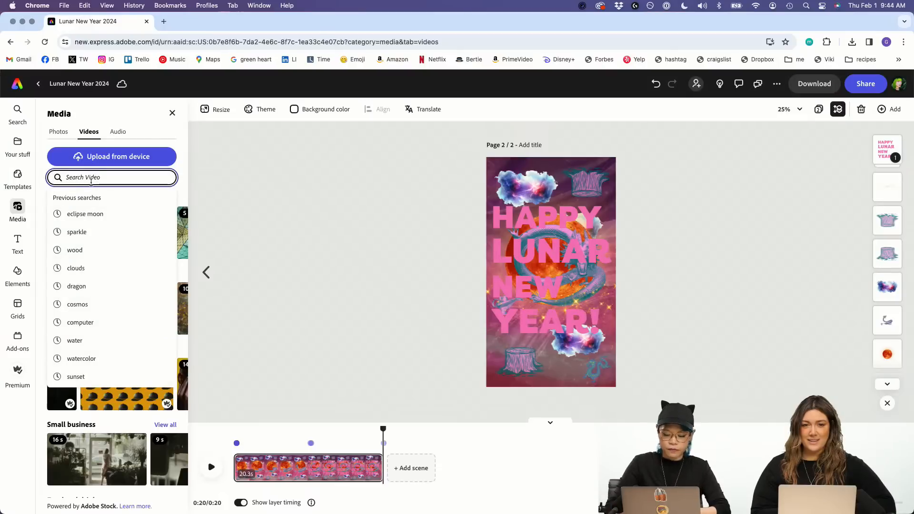
text(fireworks)
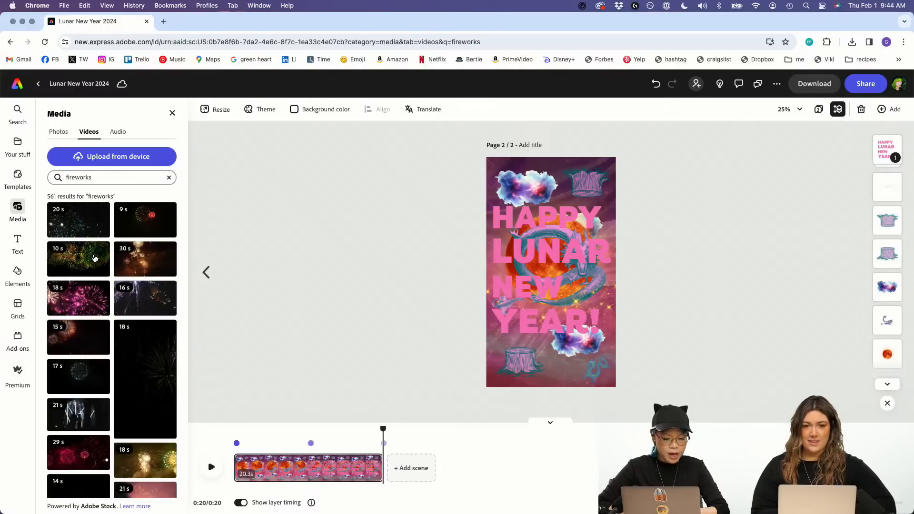
Step: Place the 18-second pink fireworks video at full width across the page's upper part and time it from 0:13 to the scene's end
click(81, 310)
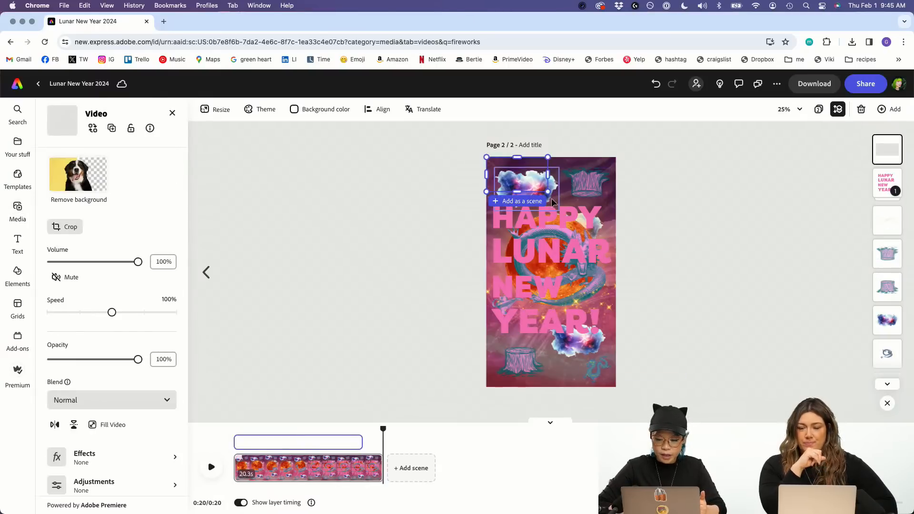
drag(548, 193, 616, 233)
click(319, 447)
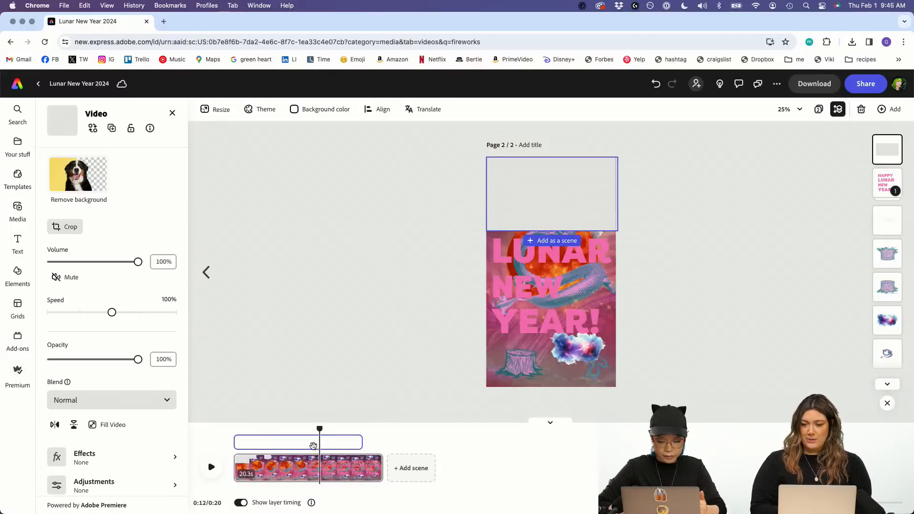
drag(248, 444, 294, 443)
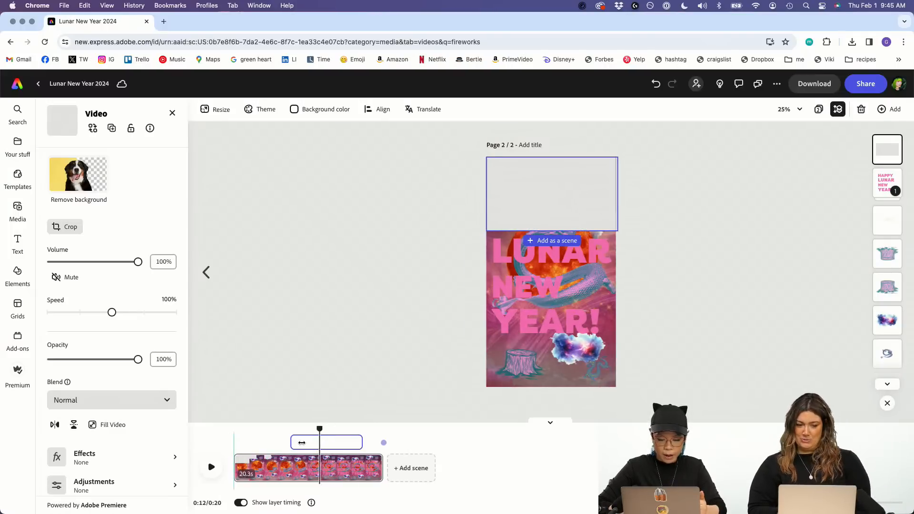
click(360, 443)
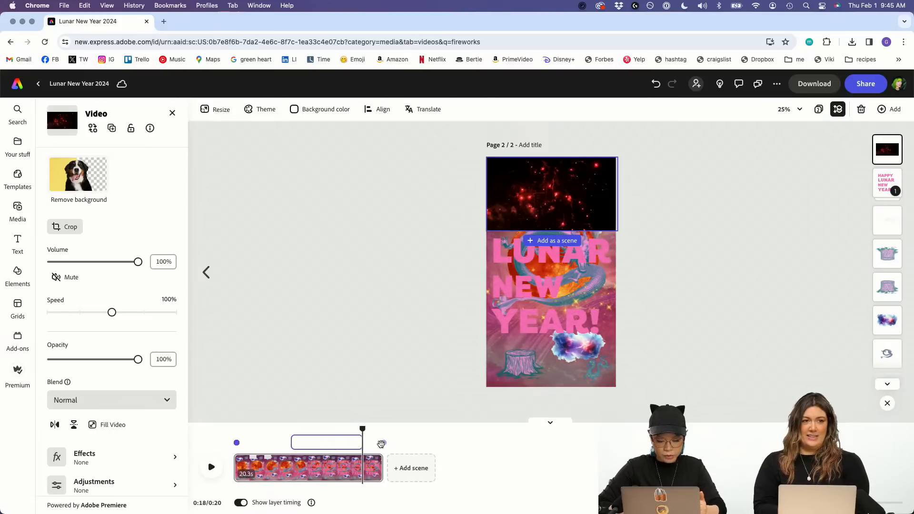
drag(310, 444, 334, 444)
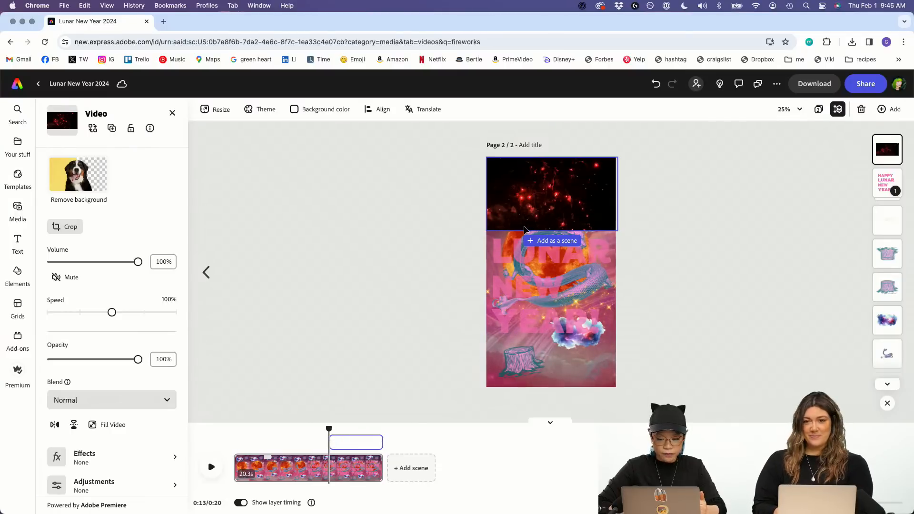
Step: Try removing the fireworks video's background, play the scene to check it, and delete the video
click(86, 170)
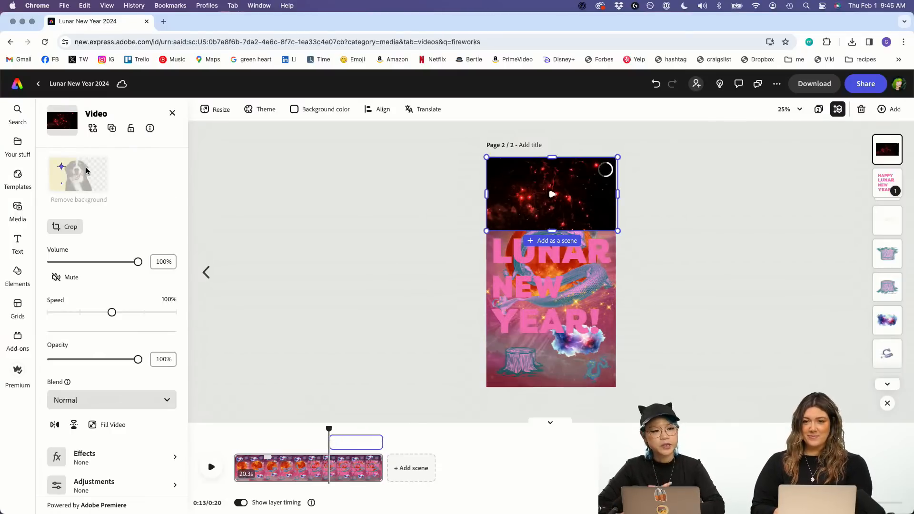
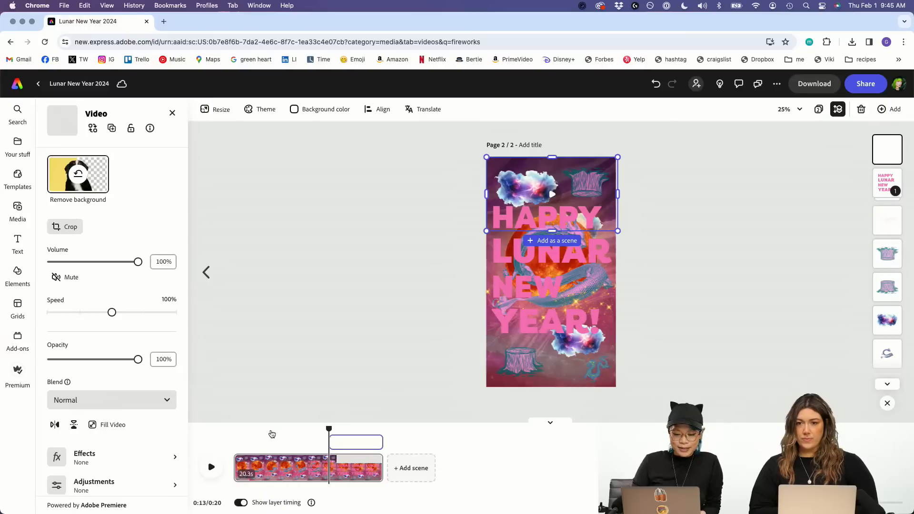
click(212, 463)
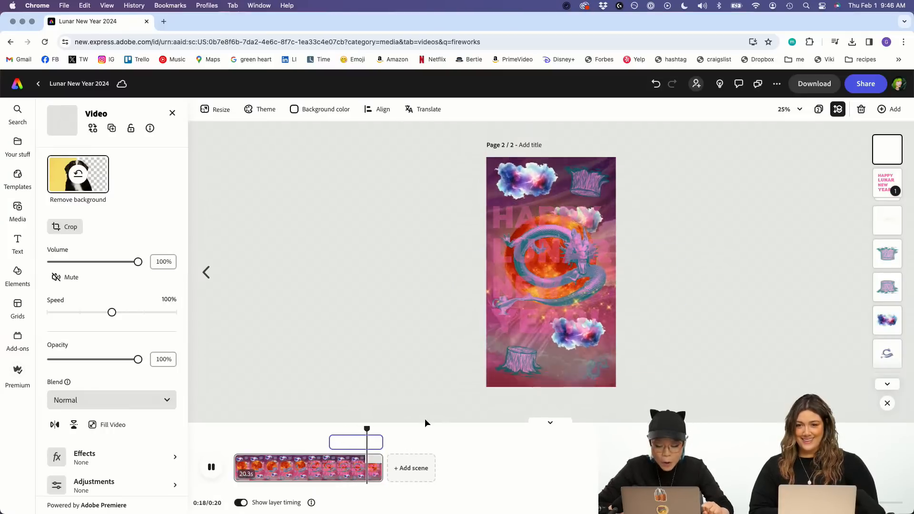
click(350, 440)
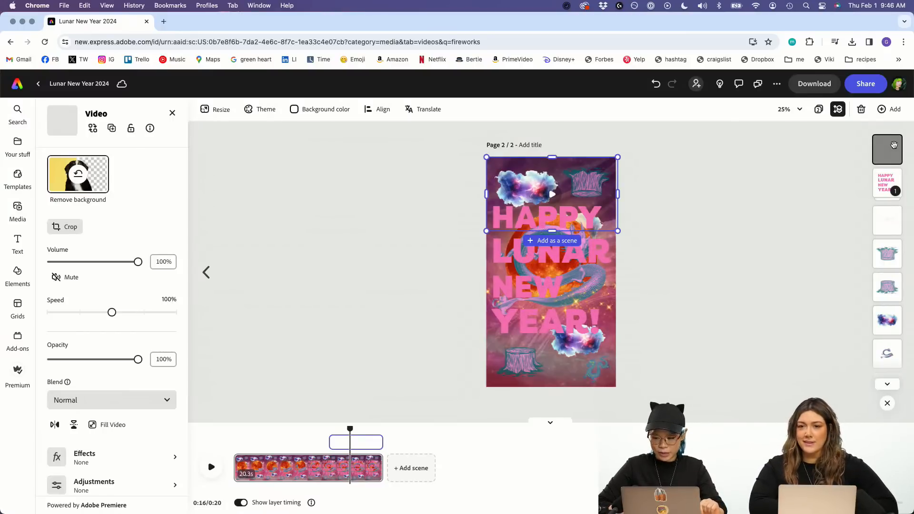
key(Delete)
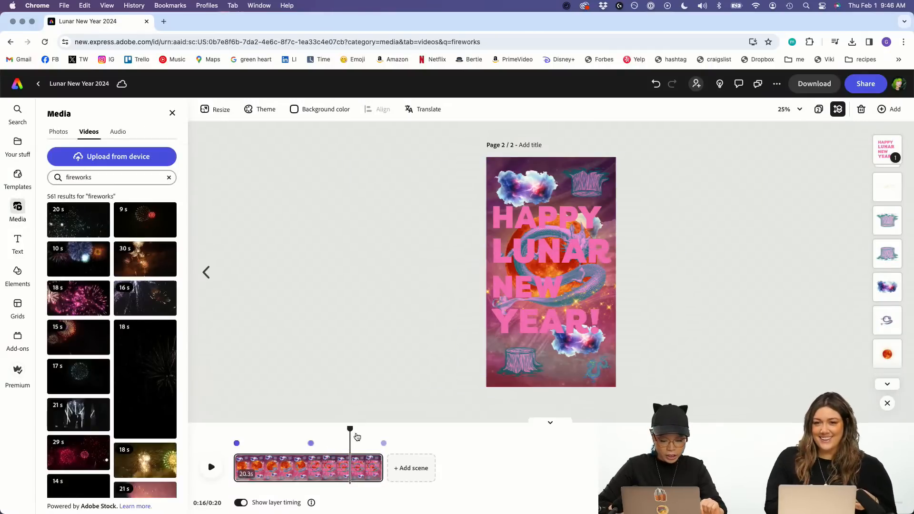
Step: Return to the start of the scene and add the 18-second pink fireworks video to the page again
drag(350, 431, 217, 420)
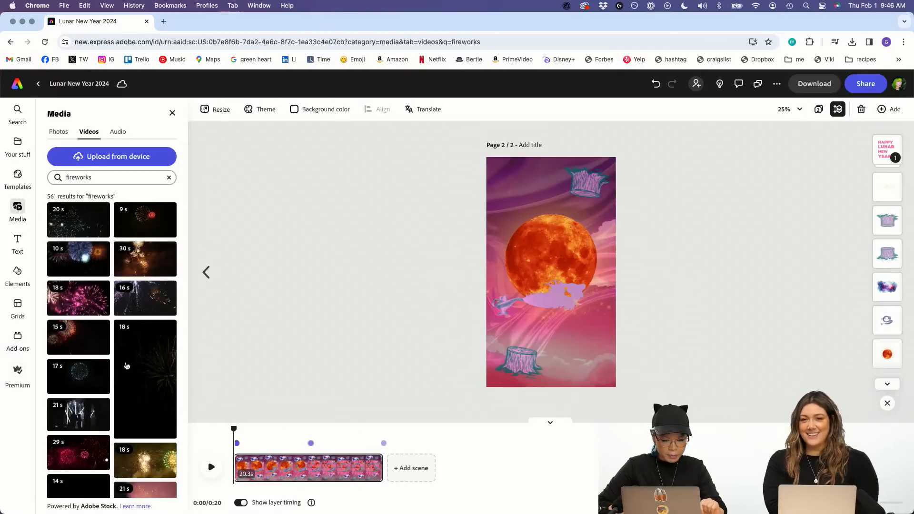
click(80, 300)
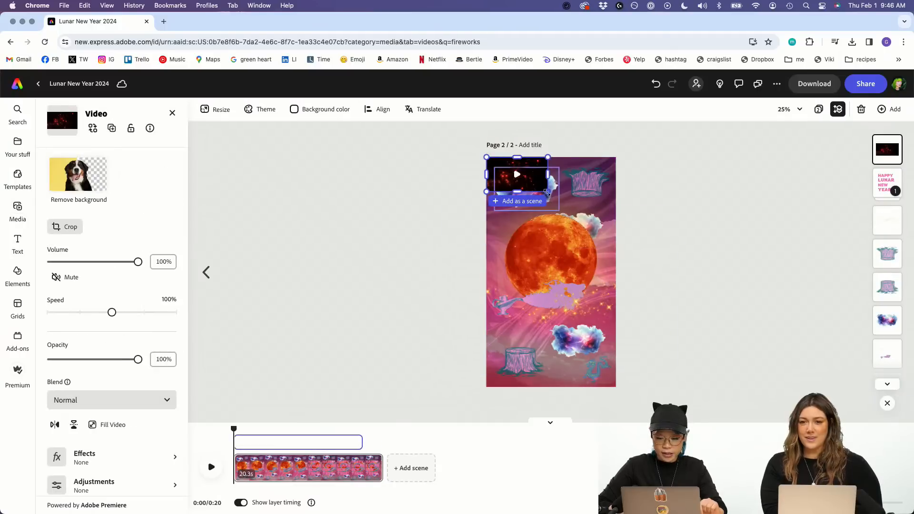
Step: Enlarge the fireworks video until it covers the whole page, and time it to run from 0:18 to the scene's end
drag(547, 192, 762, 329)
drag(718, 296, 656, 319)
drag(708, 343, 831, 434)
drag(745, 325, 637, 300)
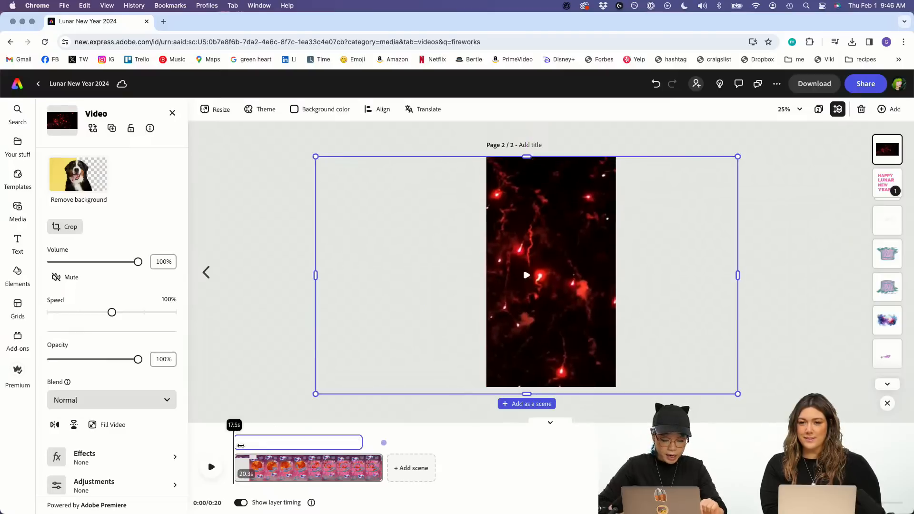
drag(322, 447, 349, 447)
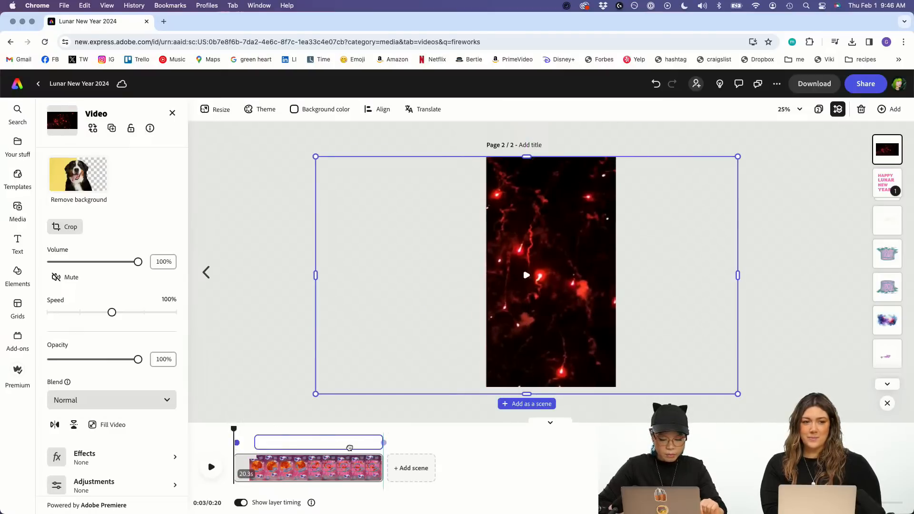
drag(260, 445, 370, 446)
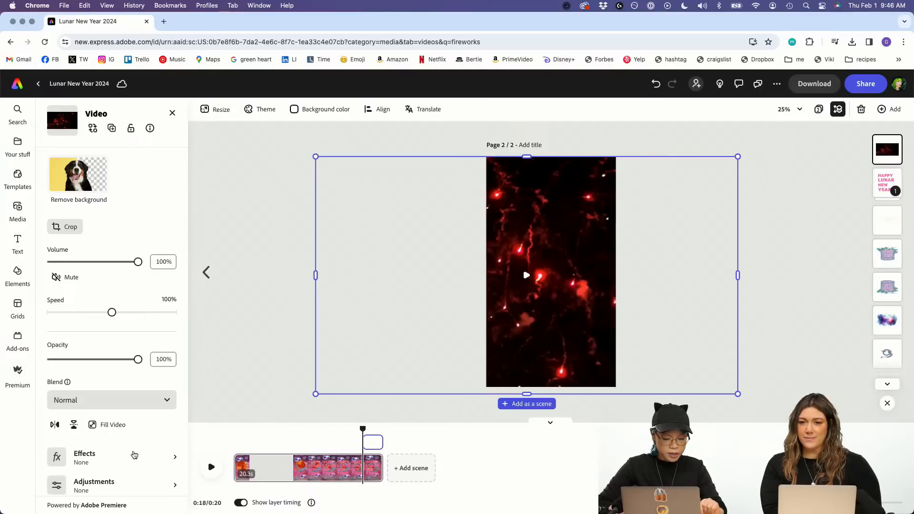
Step: Lower the fireworks video's opacity to 28%, move its layer beneath the title text, and play the scene's ending
scroll(133, 455, down, 2)
scroll(133, 453, up, 2)
drag(138, 360, 77, 361)
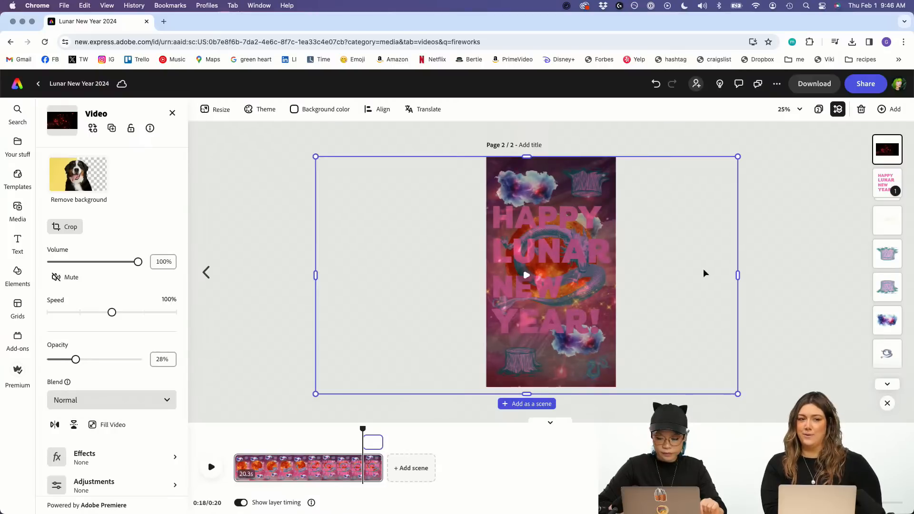
drag(881, 150, 889, 218)
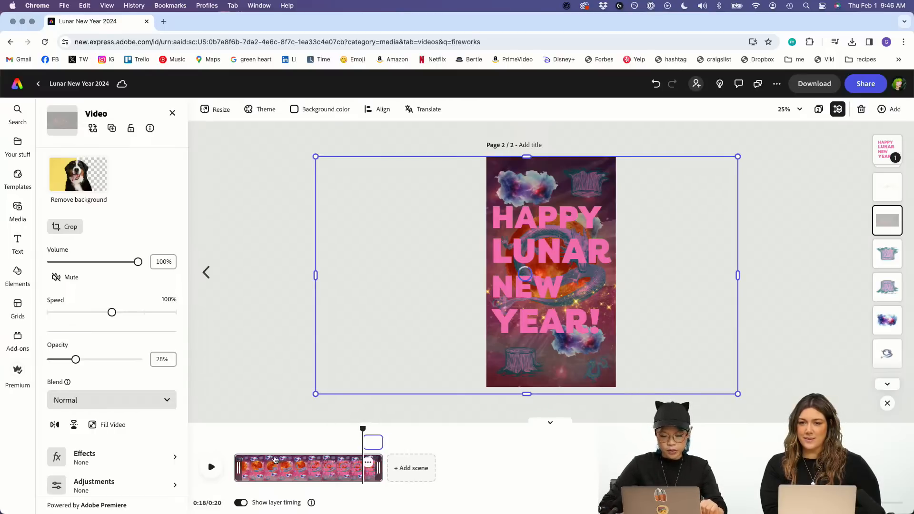
click(212, 467)
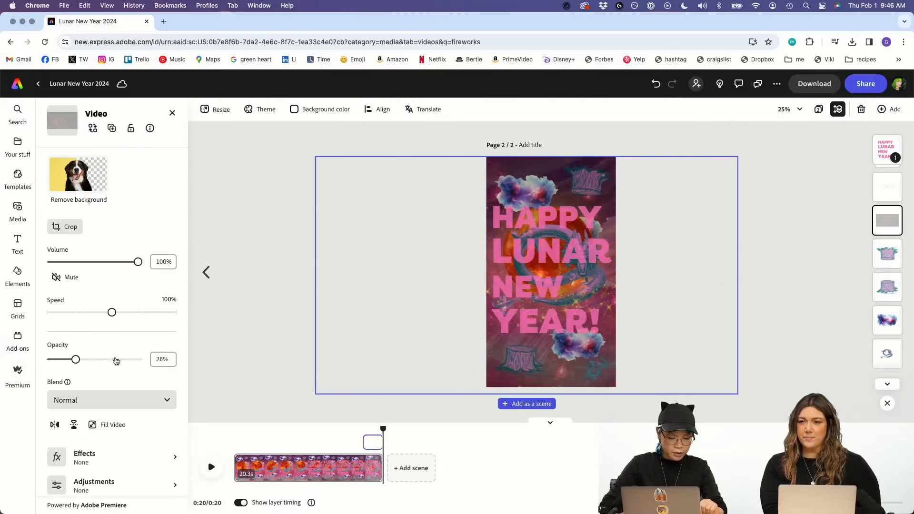
Step: Raise the fireworks video's opacity to 58% and replay the scene's ending
mouse_move(114, 359)
mouse_down()
mouse_move(94, 360)
mouse_move(156, 359)
mouse_move(103, 363)
mouse_up()
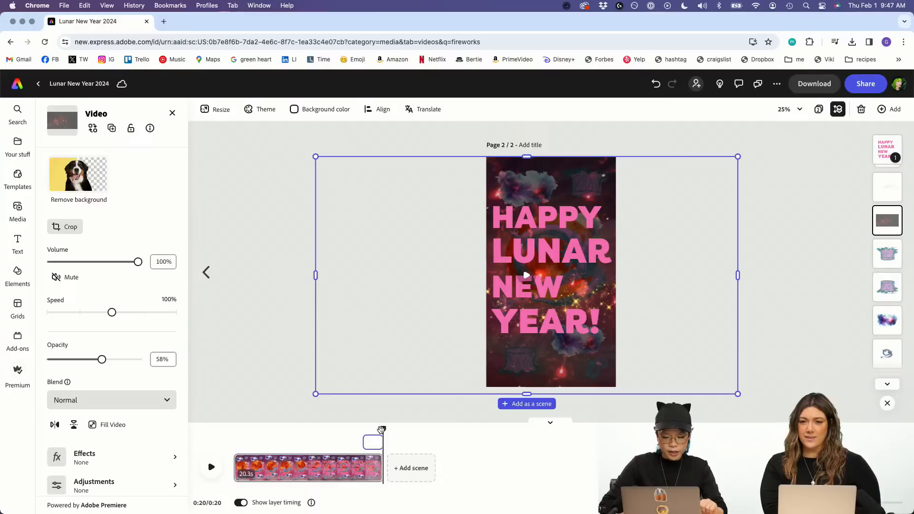
drag(381, 430, 361, 430)
click(211, 468)
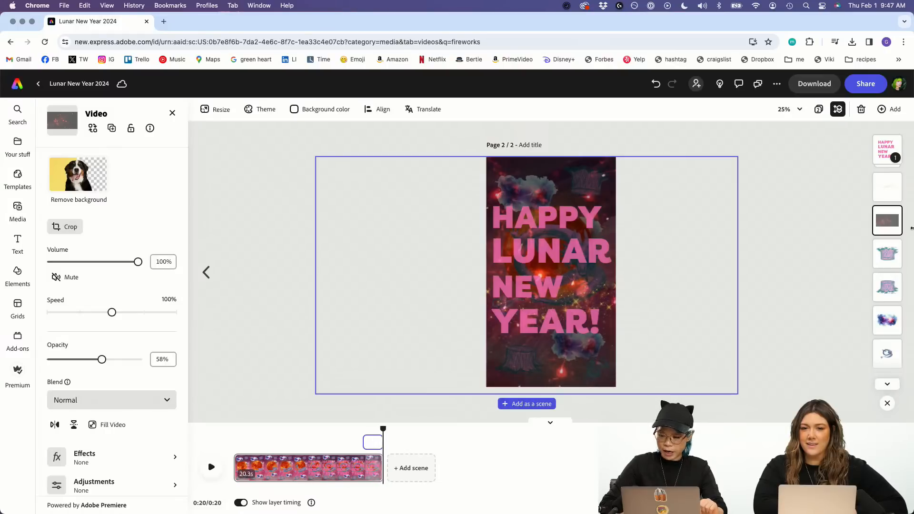
Step: Reorder the layers so the dragon video sits directly below the title, with the fireworks video under it and above the pale image
click(888, 217)
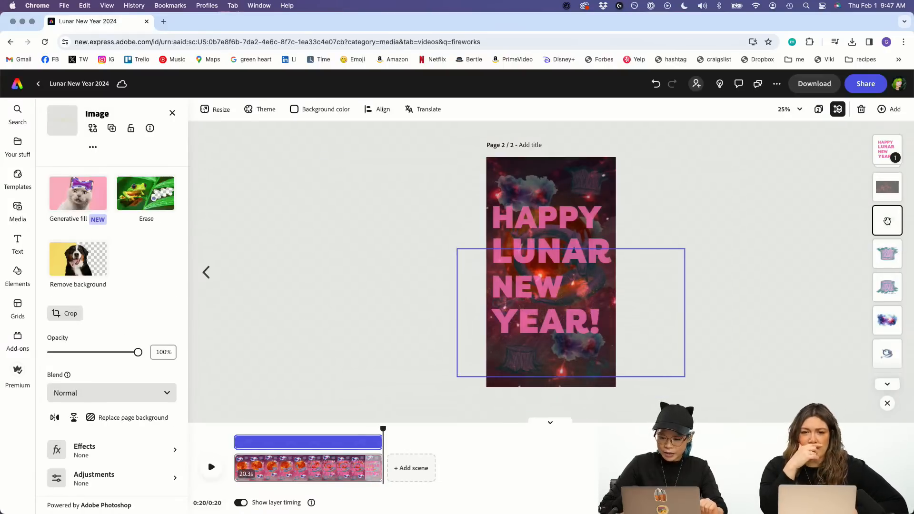
click(888, 187)
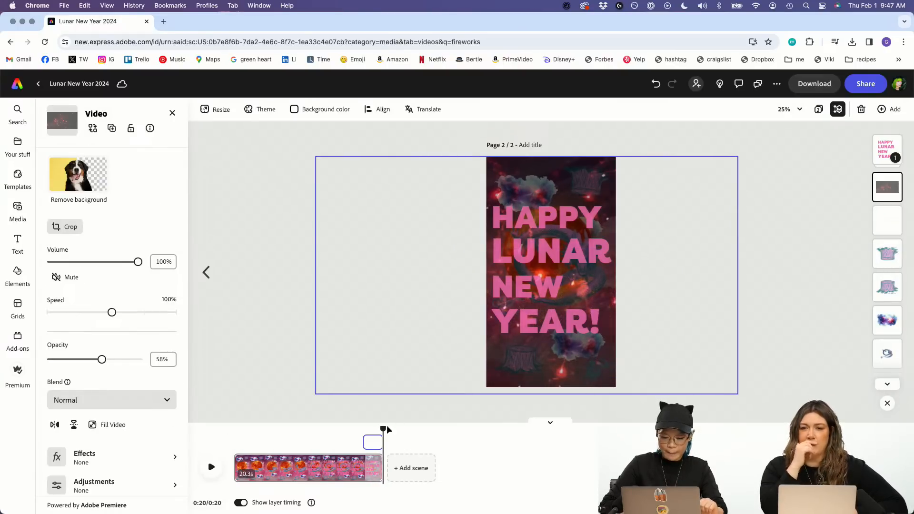
drag(383, 429, 365, 427)
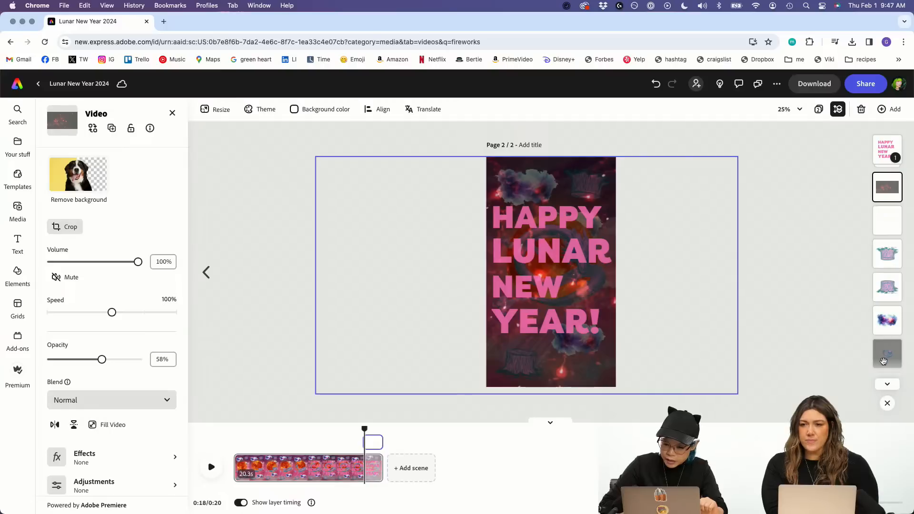
drag(888, 359, 884, 193)
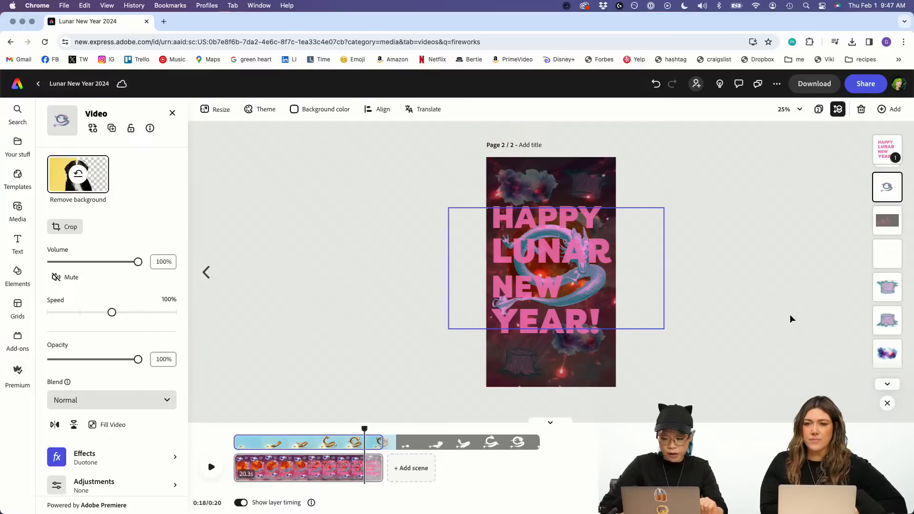
Step: Set the fireworks video's opacity back to 100% and play the scene's ending
click(881, 229)
drag(102, 364, 264, 355)
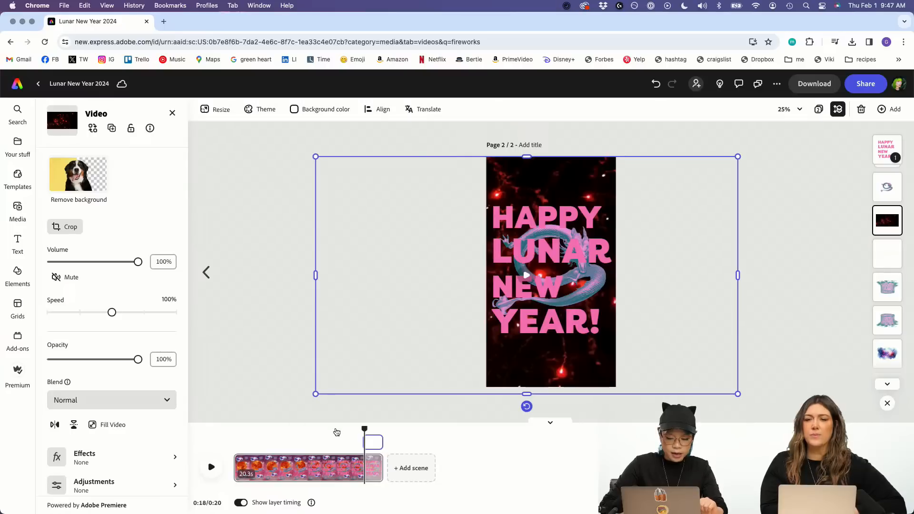
drag(363, 425, 351, 429)
click(212, 466)
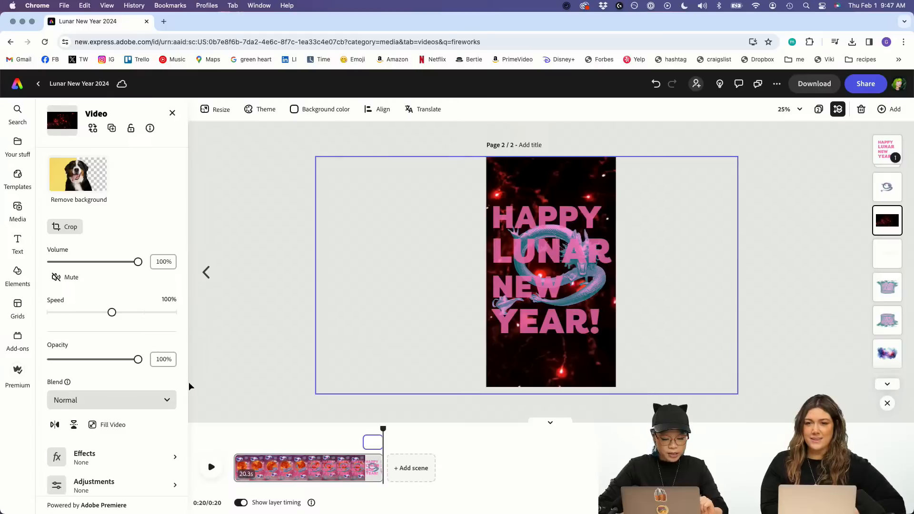
Step: Extend the fireworks video so it starts at 0:17, and play the scene from there
scroll(125, 379, down, 2)
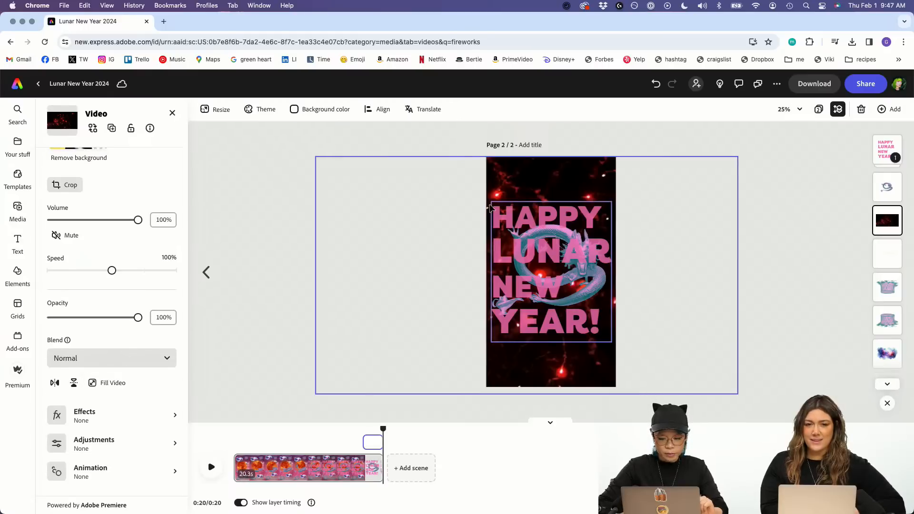
click(375, 442)
drag(368, 443, 360, 443)
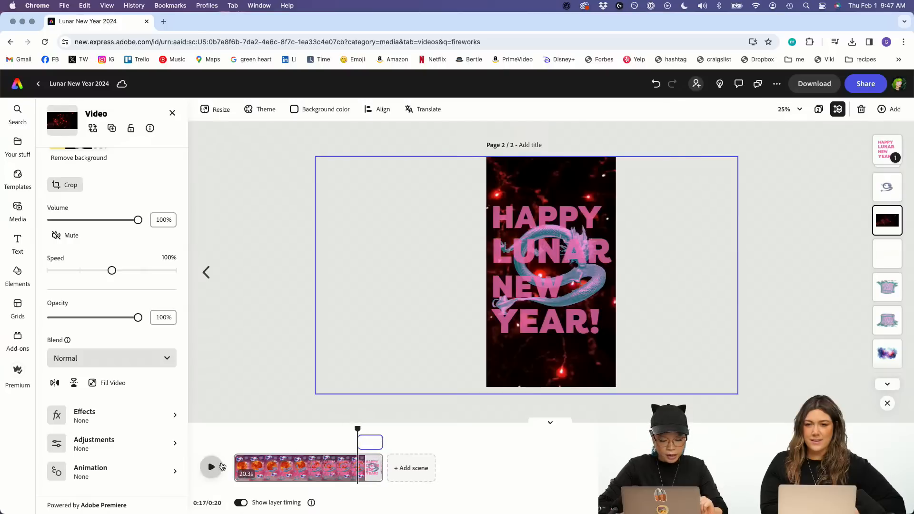
click(220, 467)
click(213, 467)
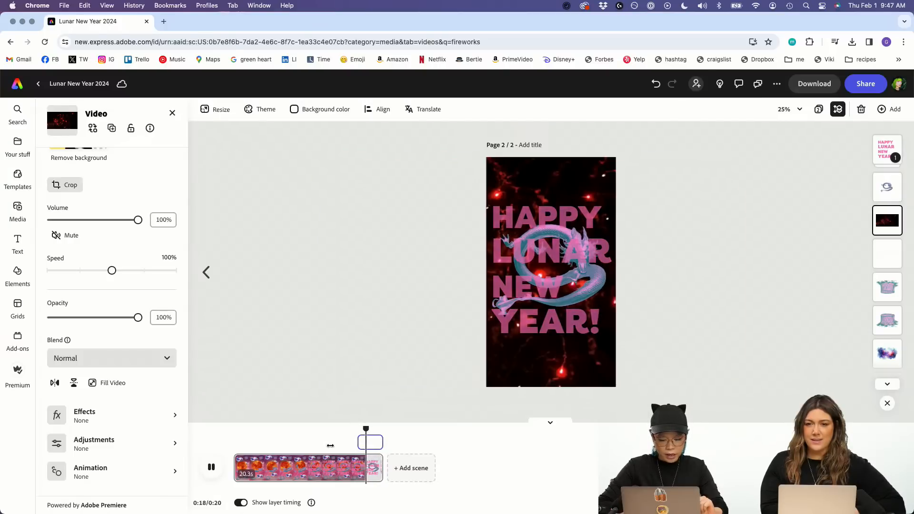
Step: Apply the looping Pulse animation to the fireworks video, replay the scene's ending to check it, and return to 0:17
click(133, 468)
click(104, 175)
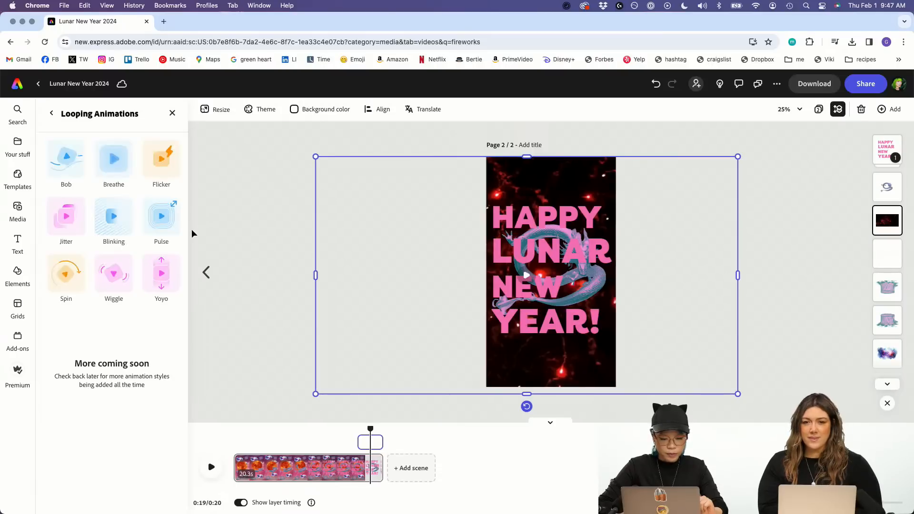
click(162, 214)
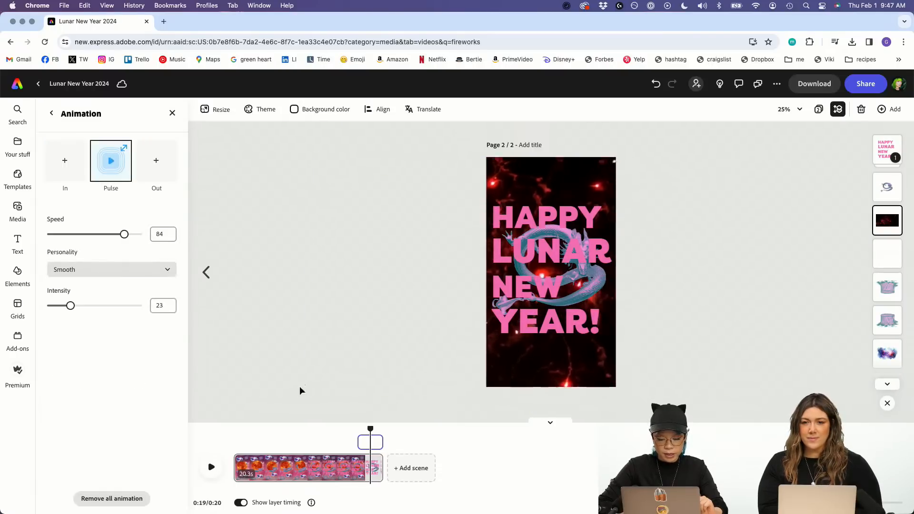
drag(370, 429, 363, 428)
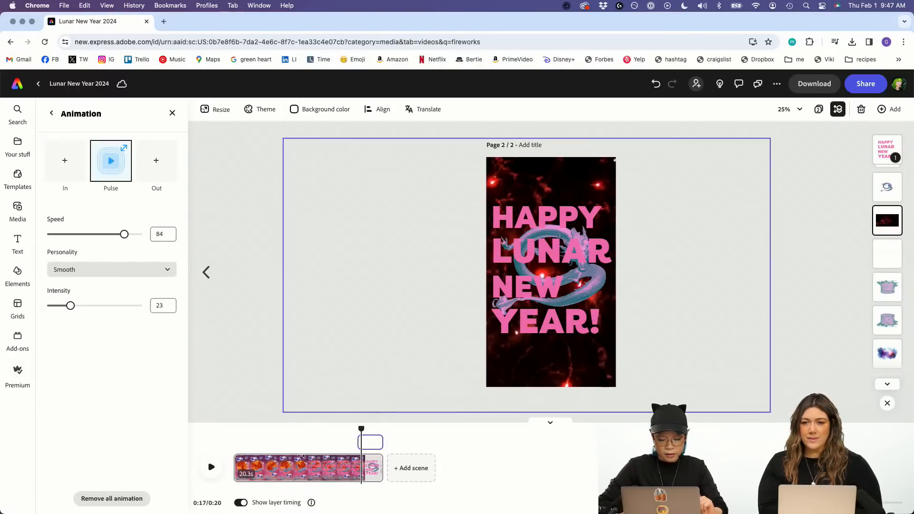
click(211, 467)
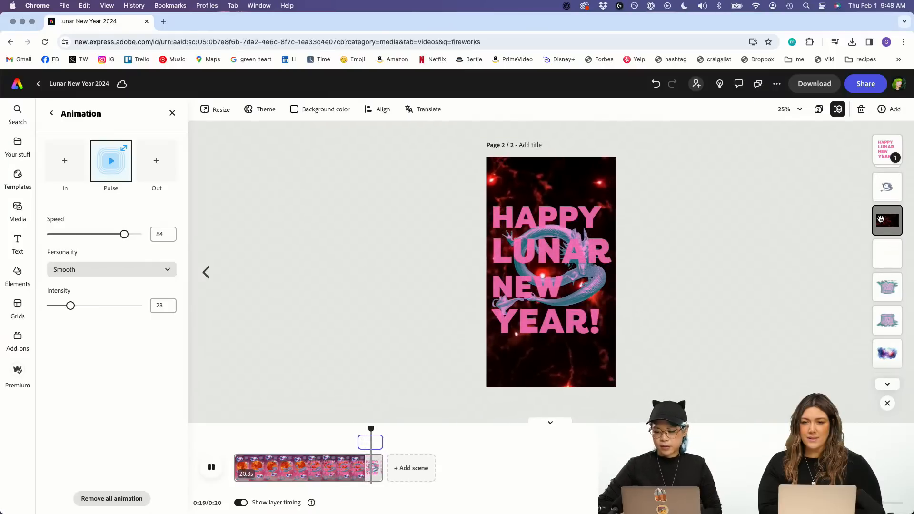
drag(373, 430, 364, 430)
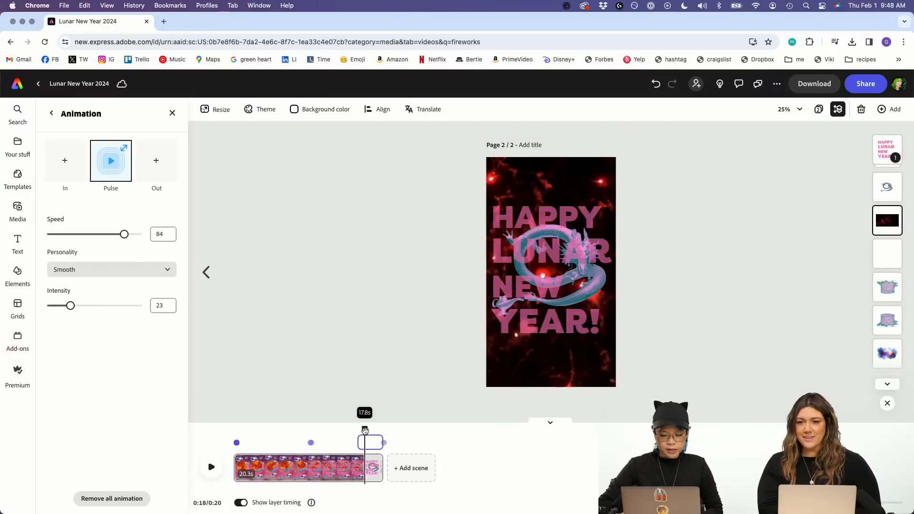
click(211, 467)
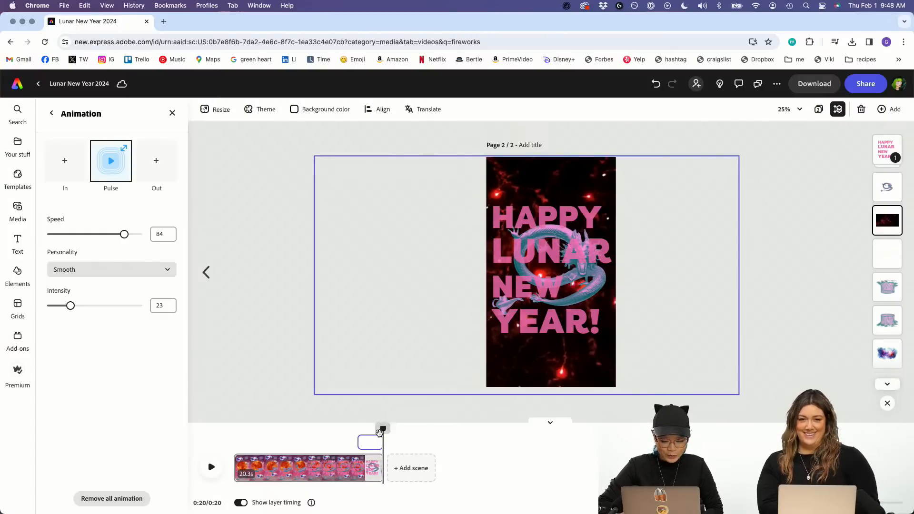
drag(383, 430, 359, 431)
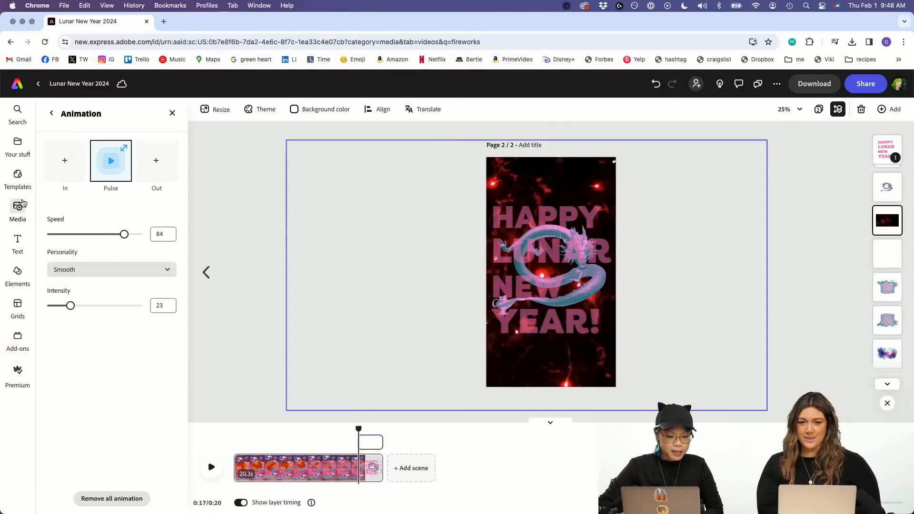
Step: Search the stock audio library for fireworks
click(17, 209)
click(119, 134)
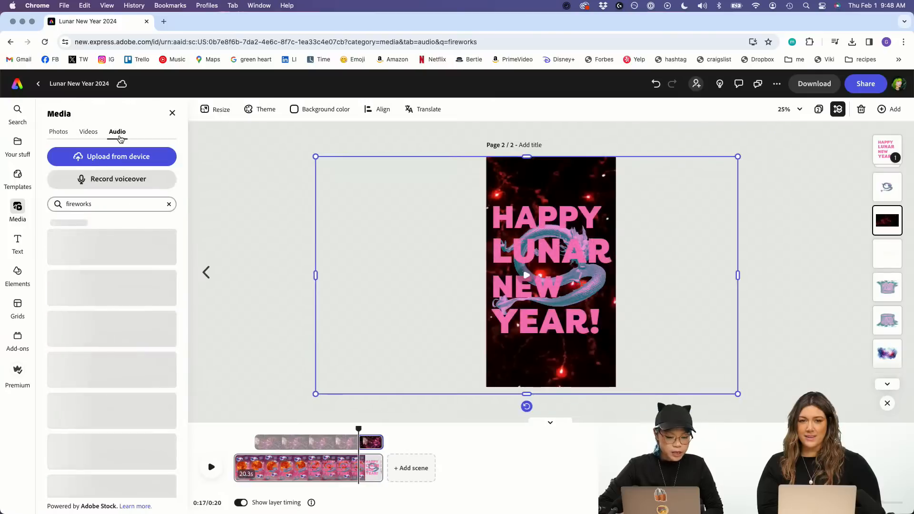
click(121, 206)
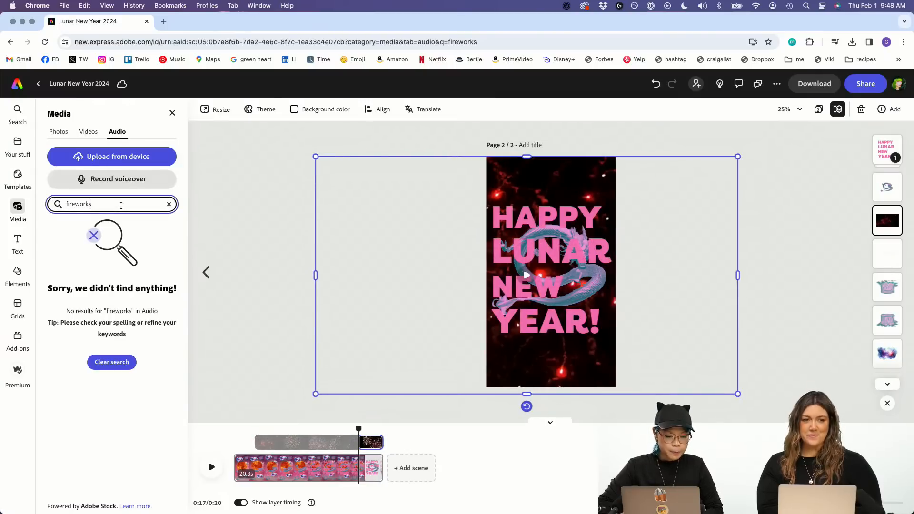
key(super+a)
key(BackSpace)
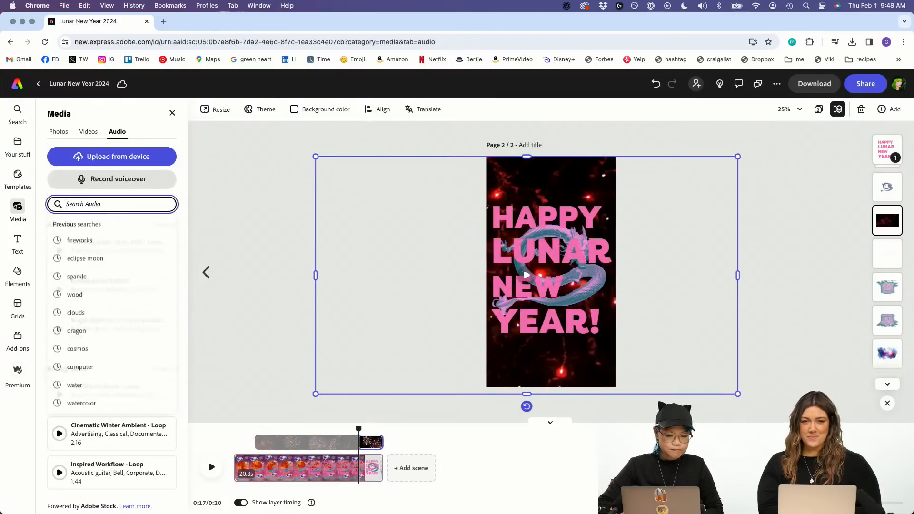
click(121, 241)
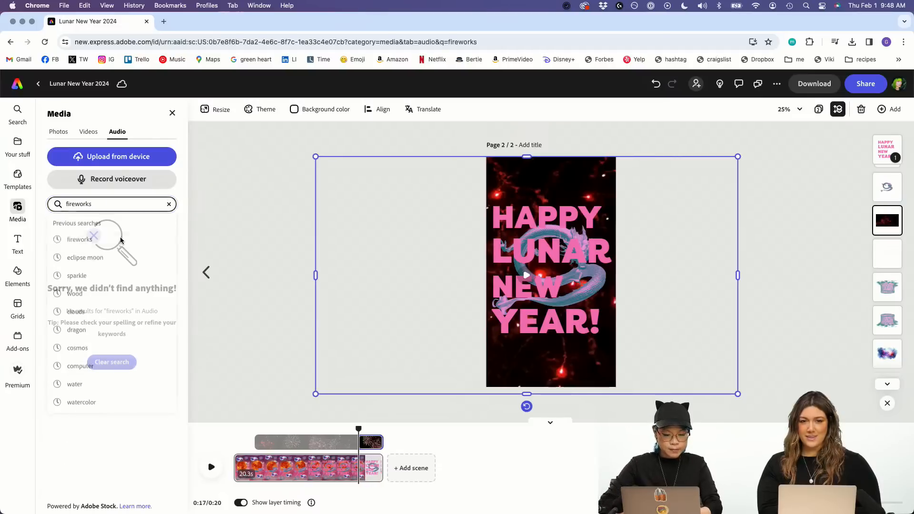
Step: Replace the audio search term with "celebrate" and add the Birthday Feel (Main) track to the scene
click(124, 205)
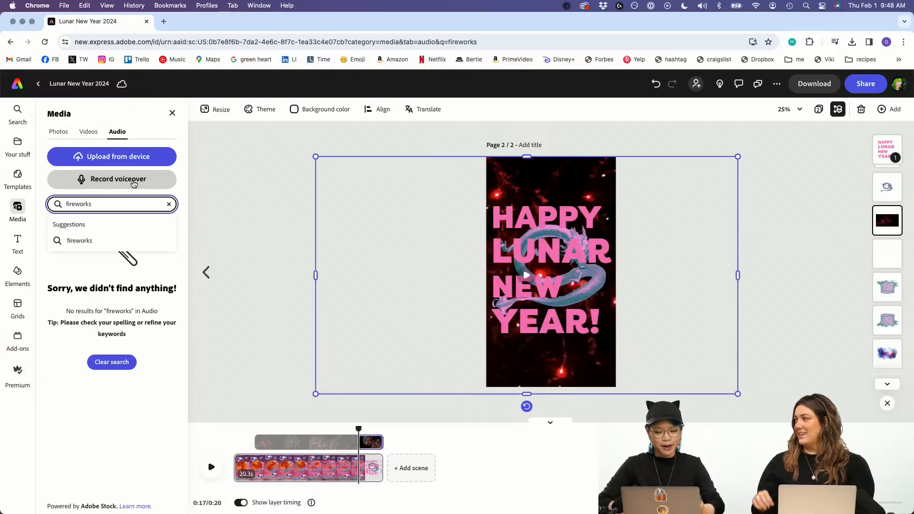
double_click(136, 209)
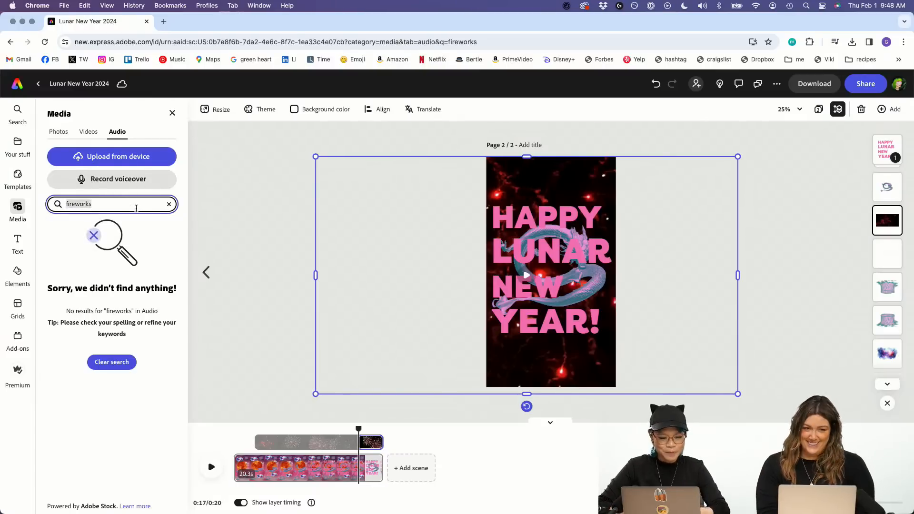
key(BackSpace)
text(celebrate)
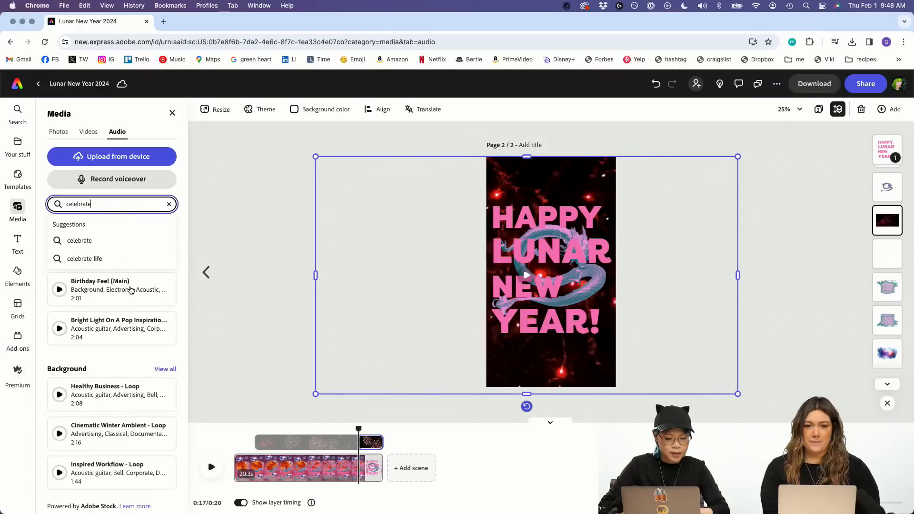
click(131, 290)
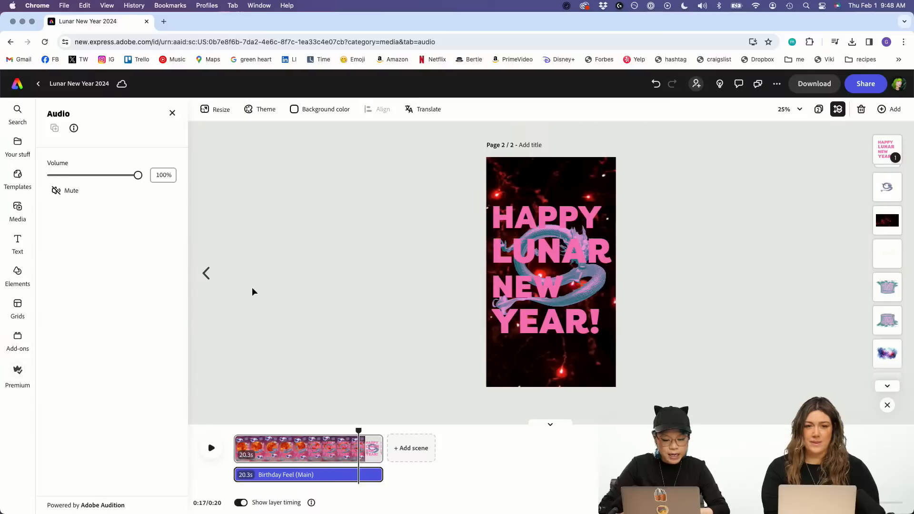
Step: Return to the start of the scene and play it to check the animation with the soundtrack
drag(359, 430, 233, 419)
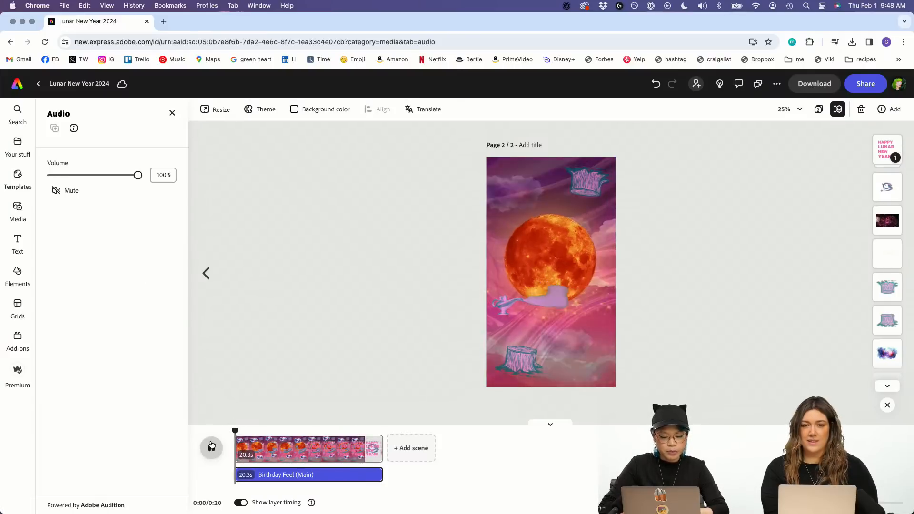
click(212, 447)
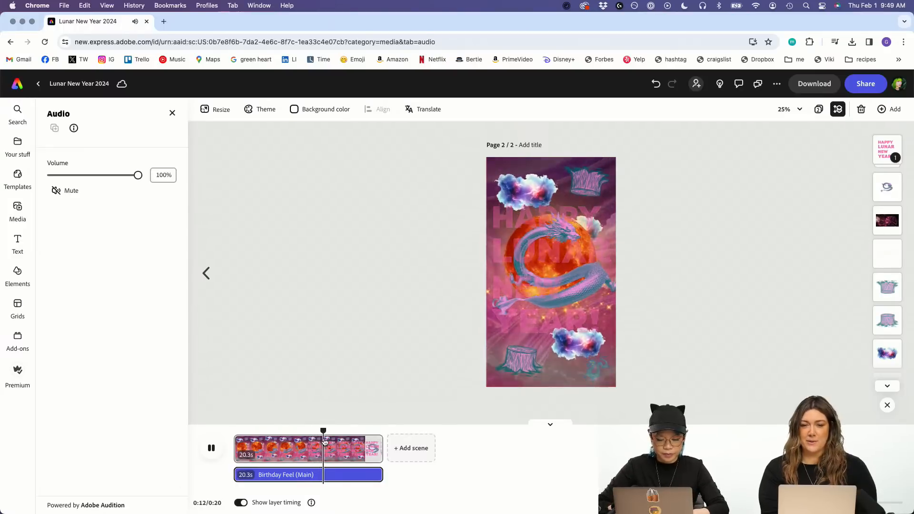
click(210, 449)
click(211, 449)
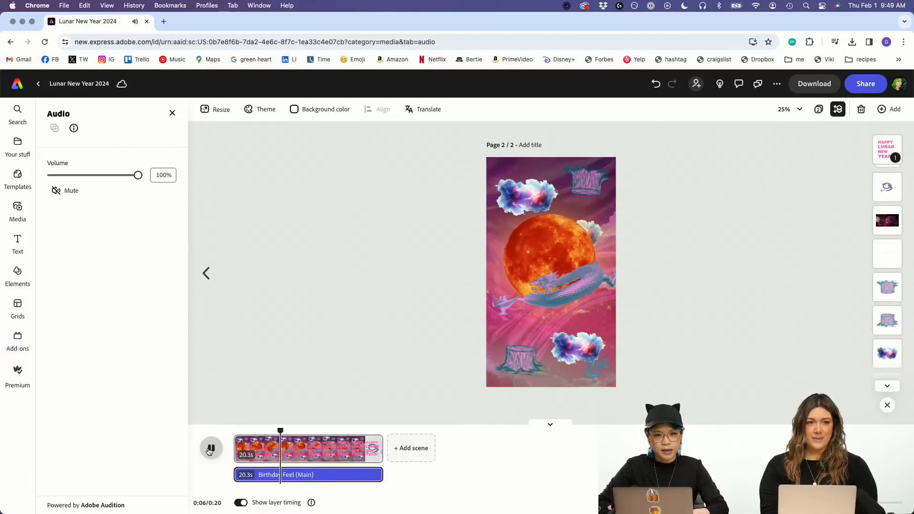
Step: Stop playback, delete the Birthday Feel (Main) track from the scene, and return the playhead to the start
click(299, 480)
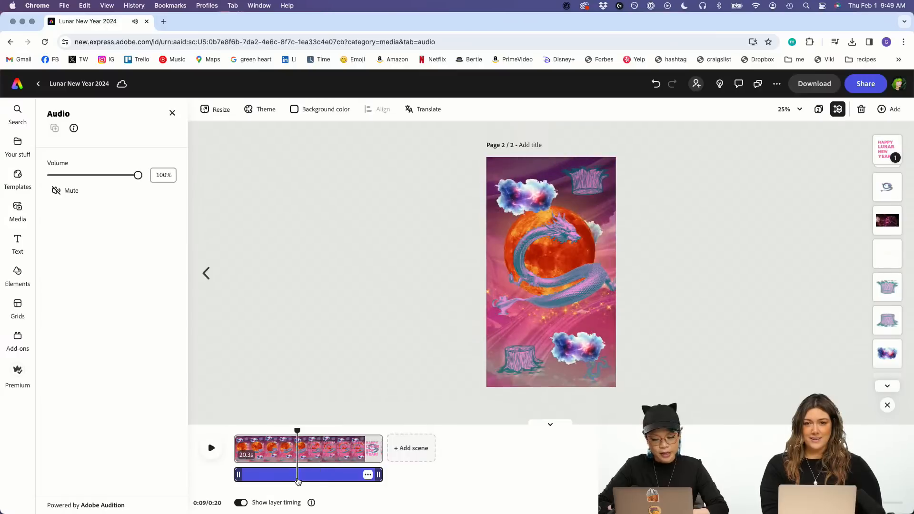
click(276, 480)
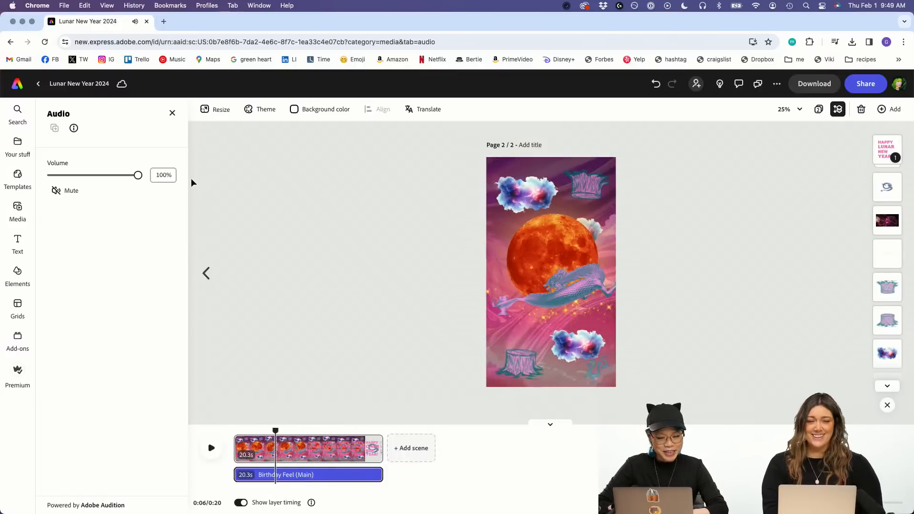
click(173, 114)
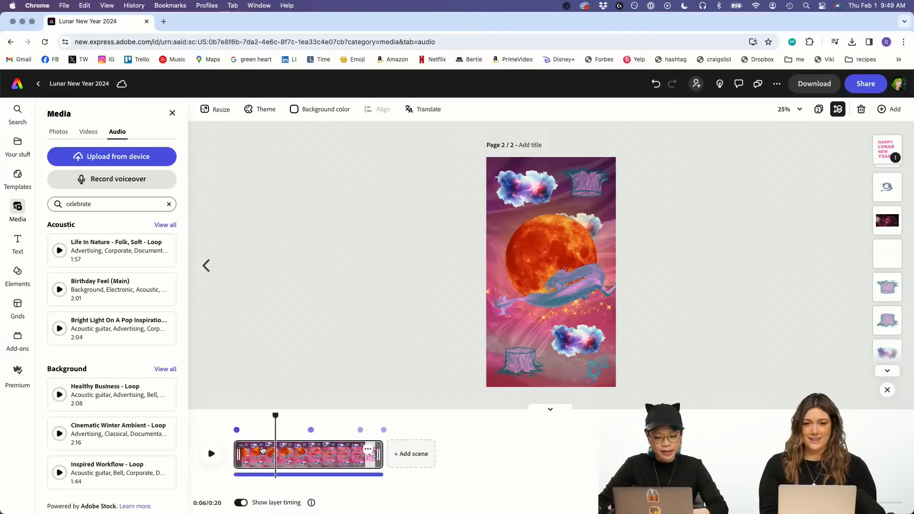
click(258, 475)
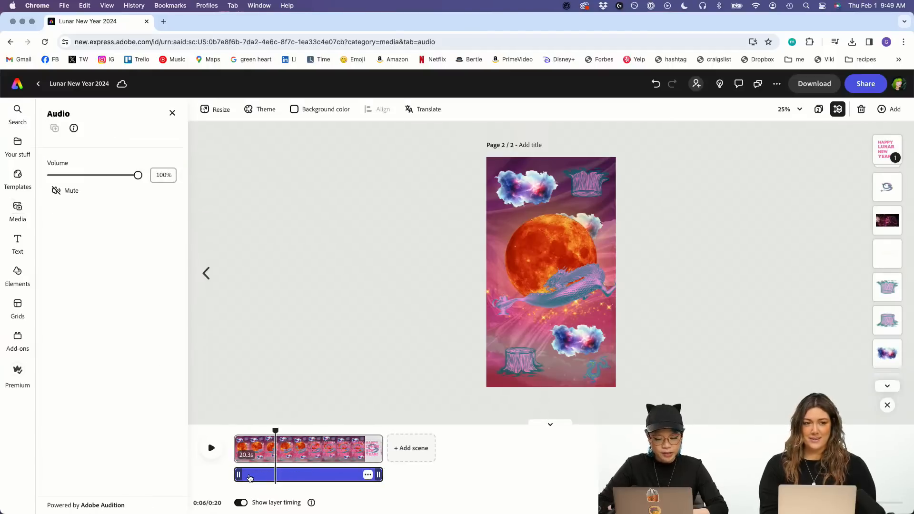
click(368, 475)
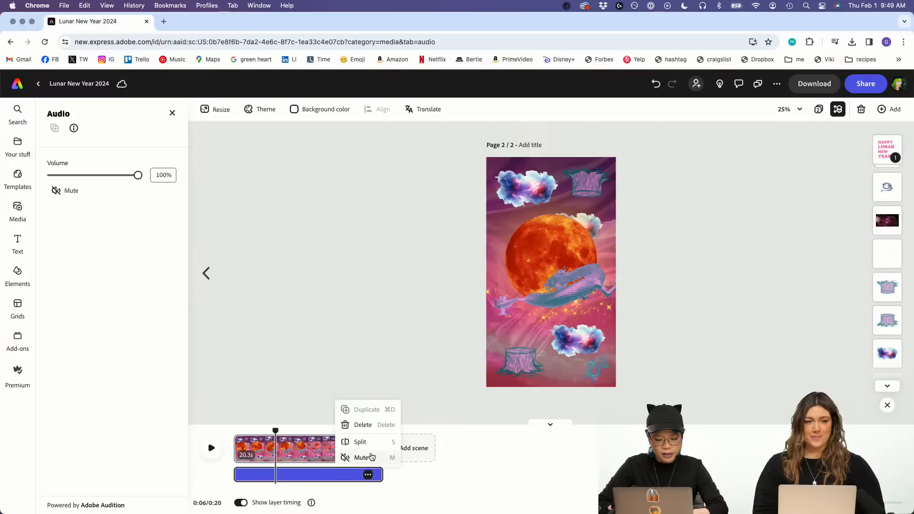
click(371, 430)
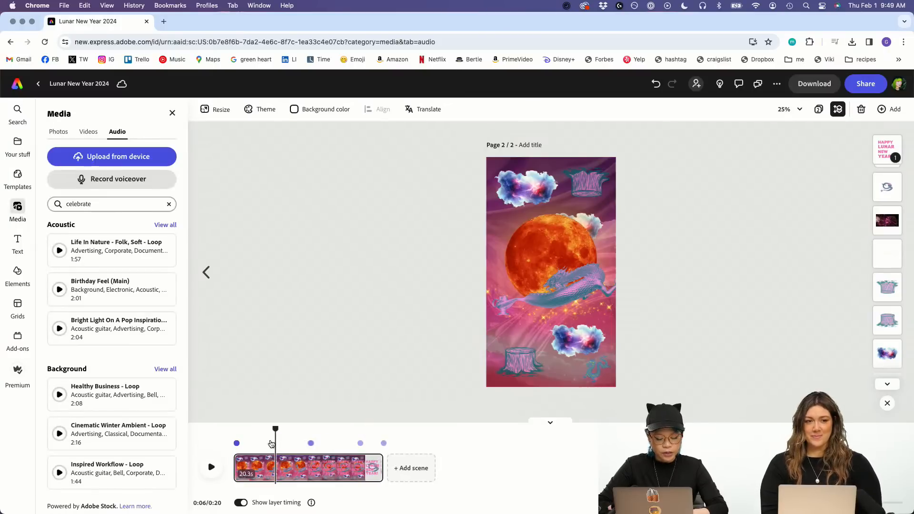
drag(275, 431, 234, 431)
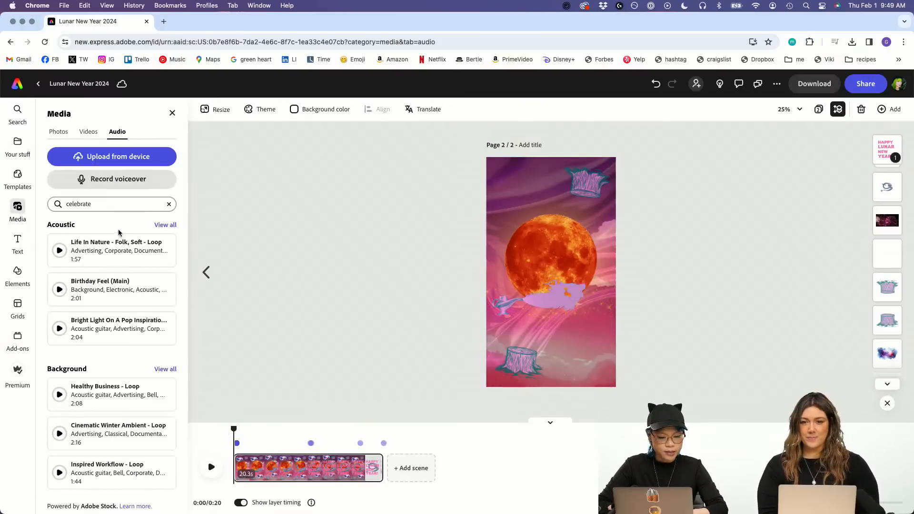
Step: Try searching the stock audio library for "celebrate life" and again for "celebrate"
click(114, 205)
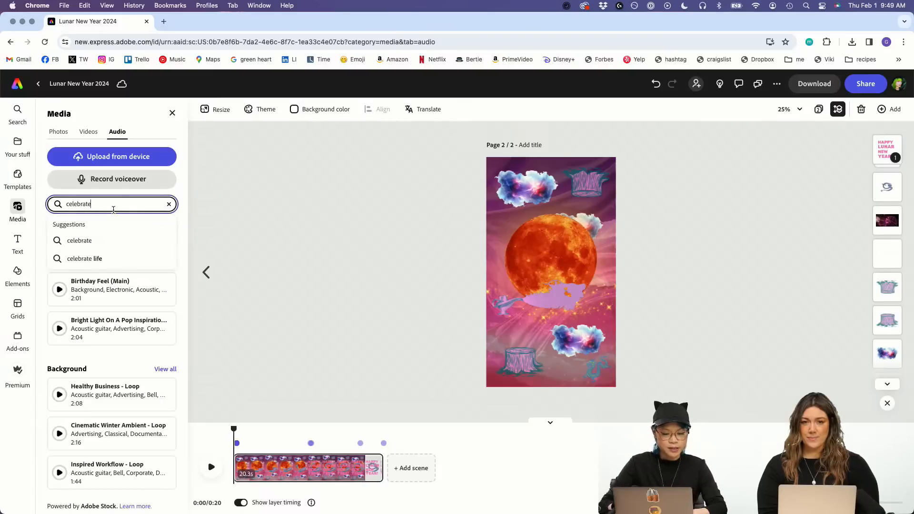
click(100, 260)
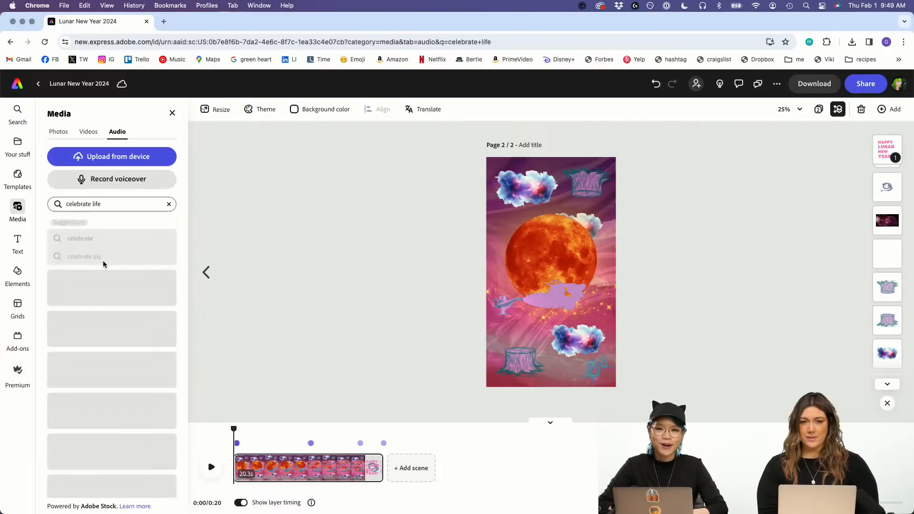
click(97, 204)
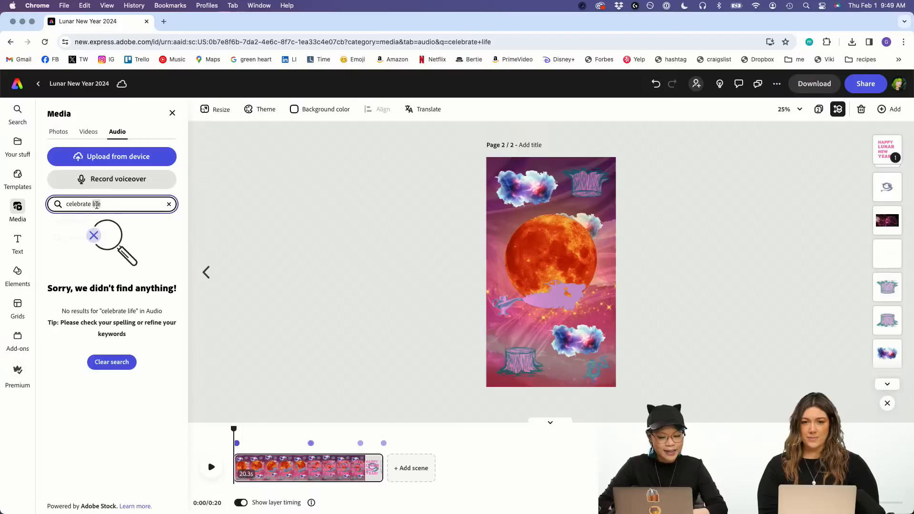
key(Return)
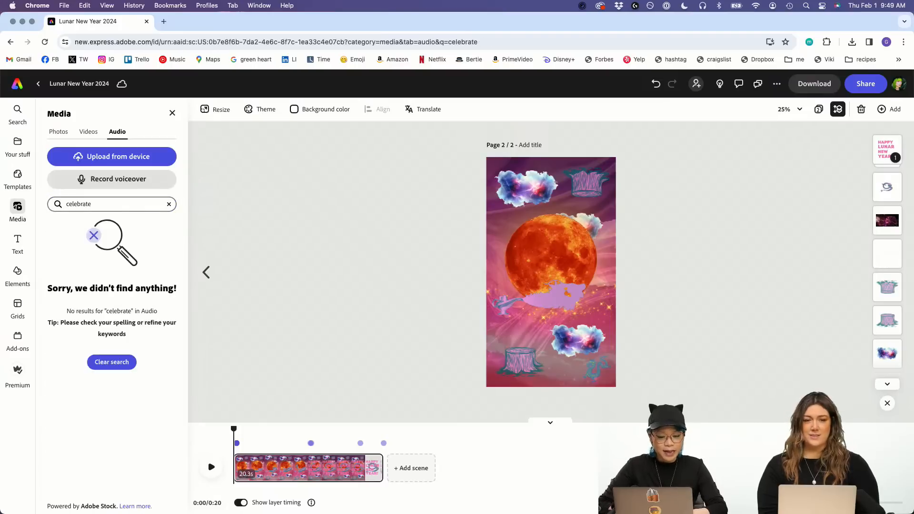
Step: Search the stock audio for "celebration" and add the An Optimistic and Inspiring Classic track to the scene
click(96, 205)
key(BackSpace)
text(ion)
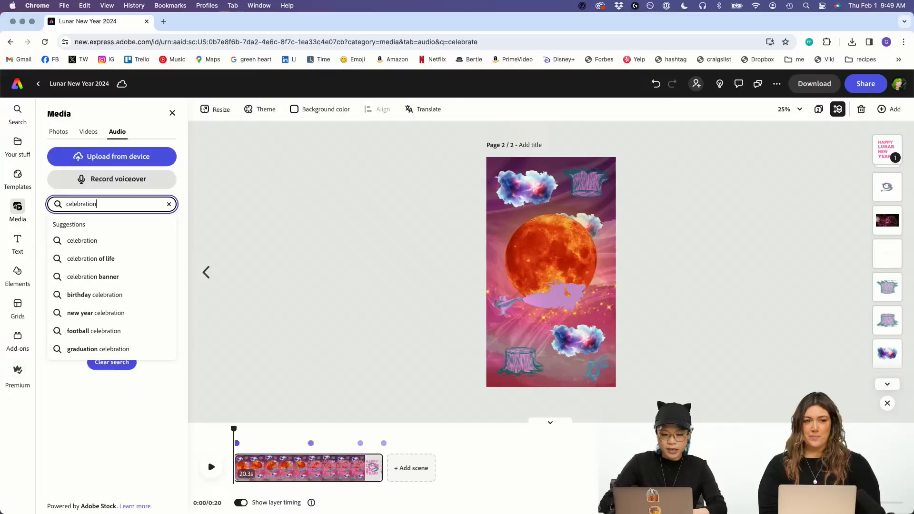
key(Return)
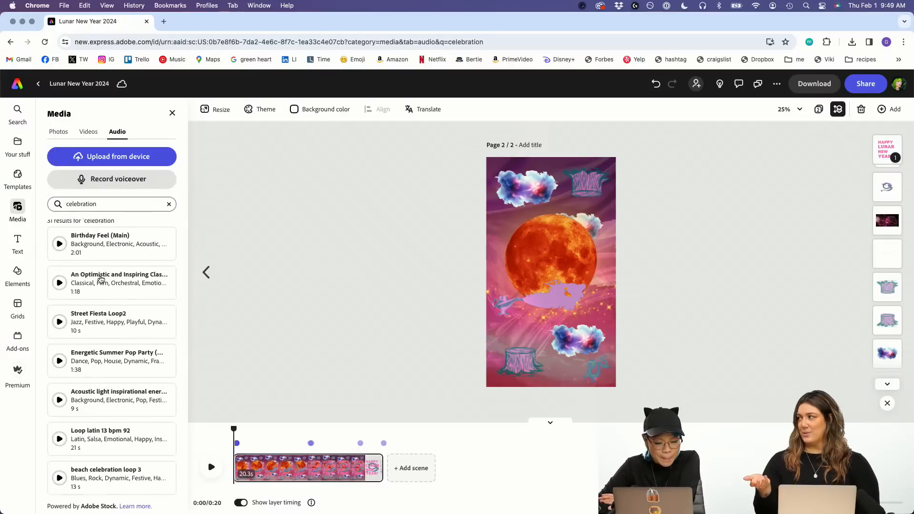
scroll(100, 279, down, 1)
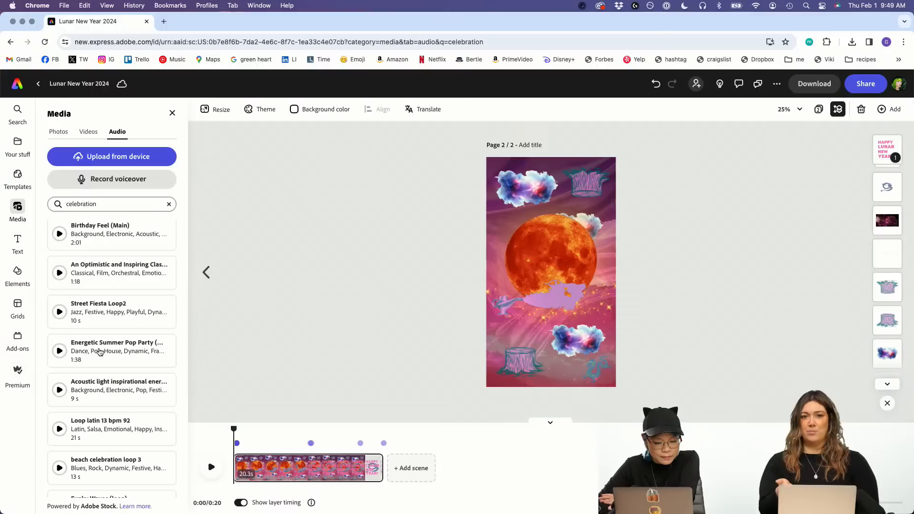
click(101, 281)
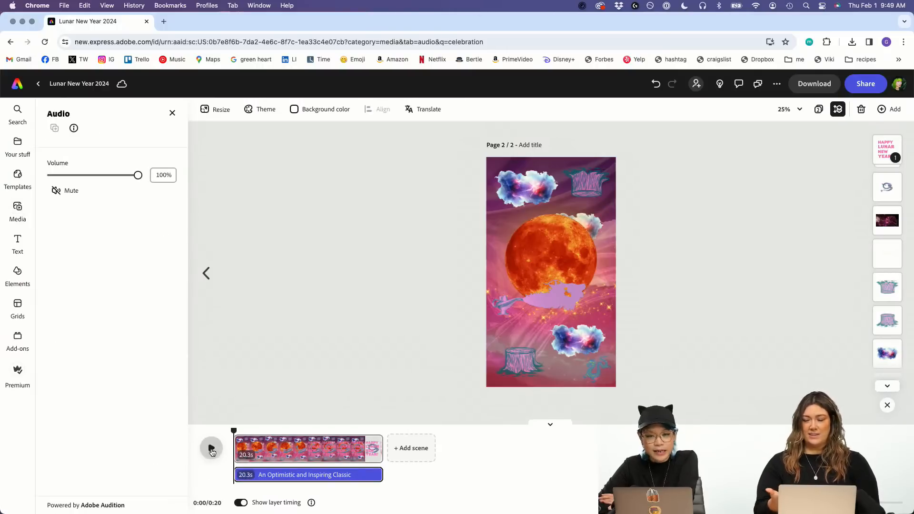
Step: Play the whole scene with the new soundtrack, select the title group, and scrub through the opening seconds
click(211, 450)
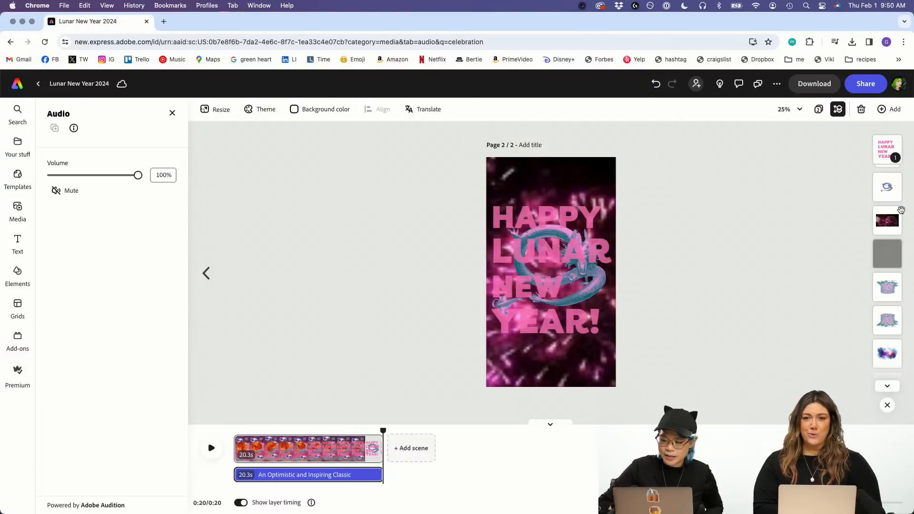
click(891, 143)
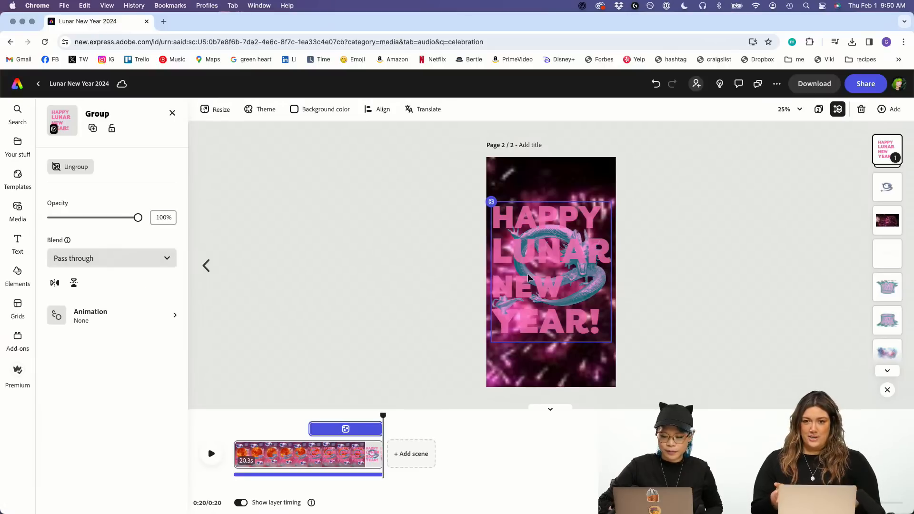
drag(382, 415, 215, 415)
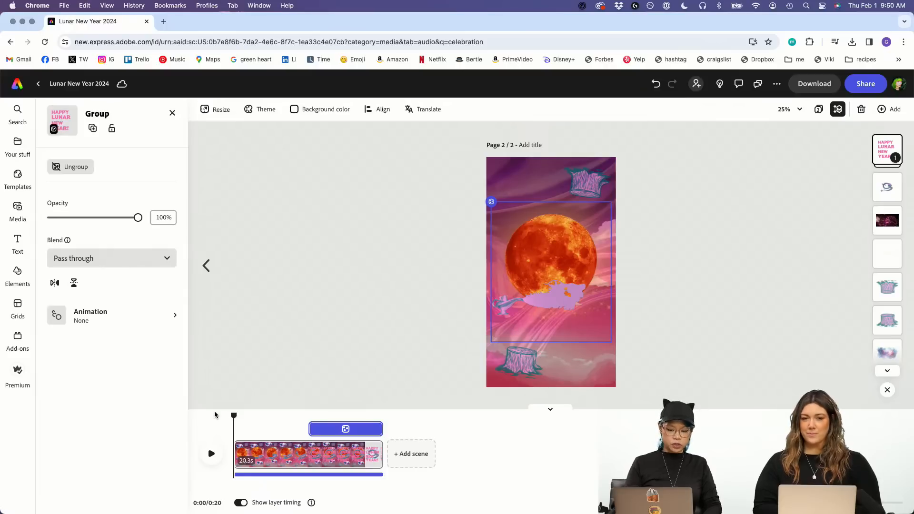
drag(233, 417, 263, 418)
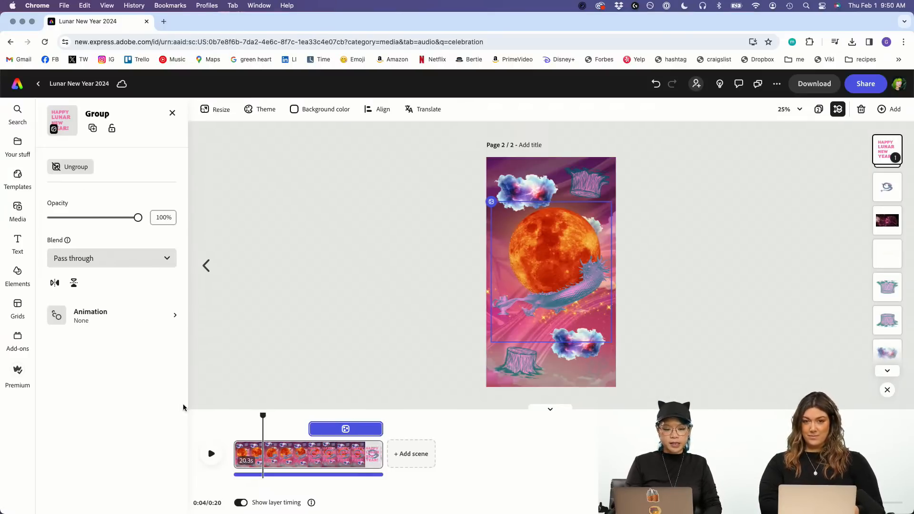
drag(263, 416, 225, 417)
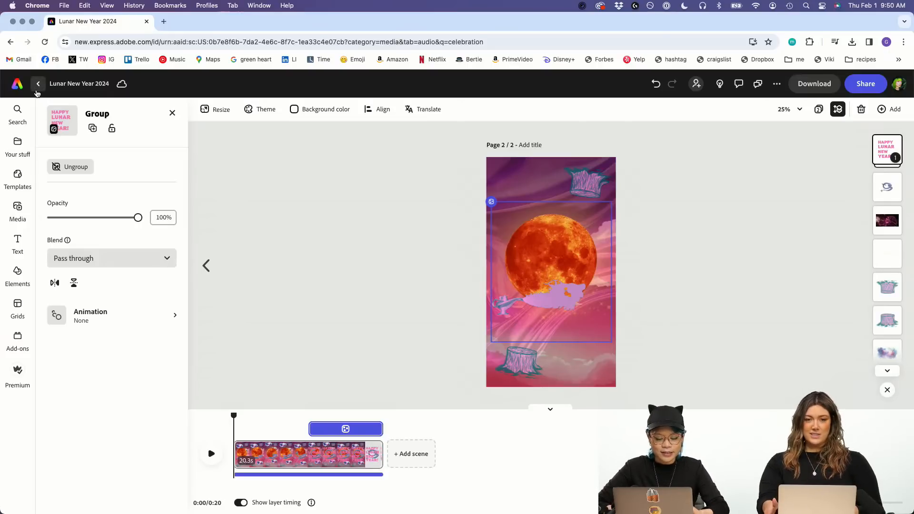
Step: Leave the project for the home page and open the Generate QR code quick action
click(38, 86)
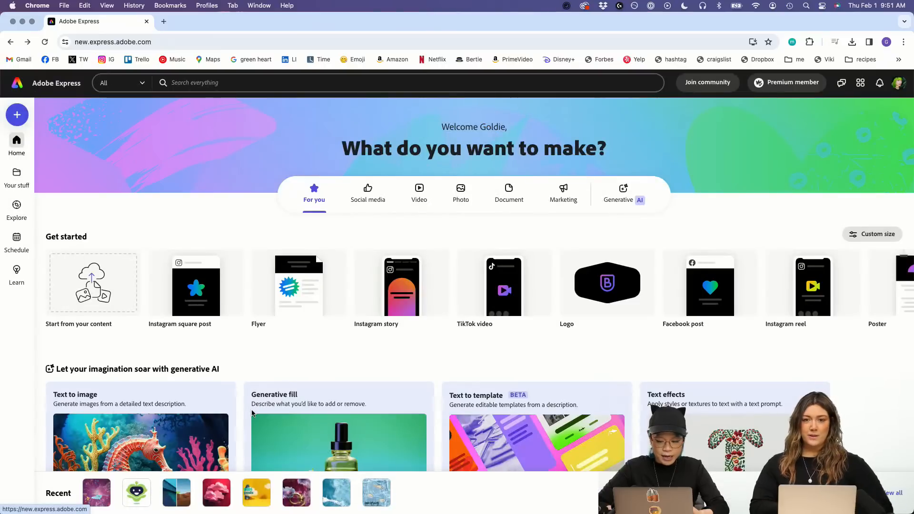
scroll(252, 413, down, 5)
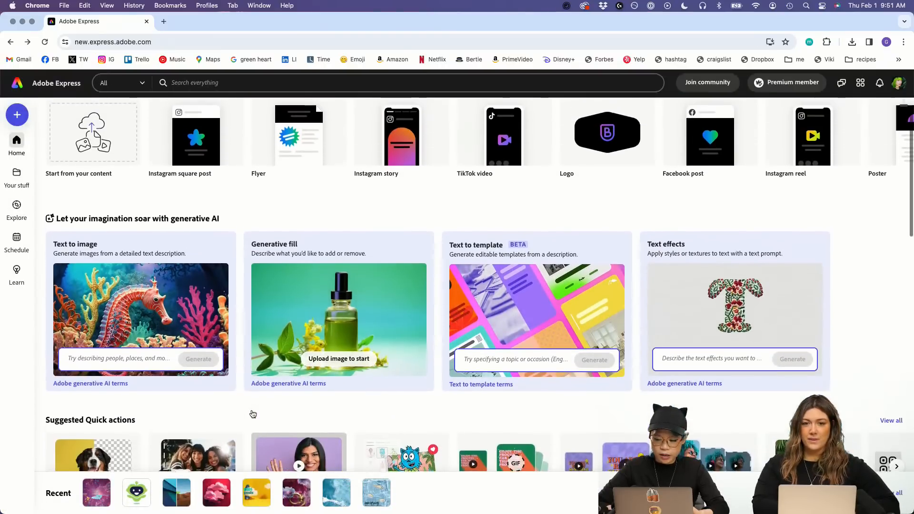
scroll(253, 414, down, 5)
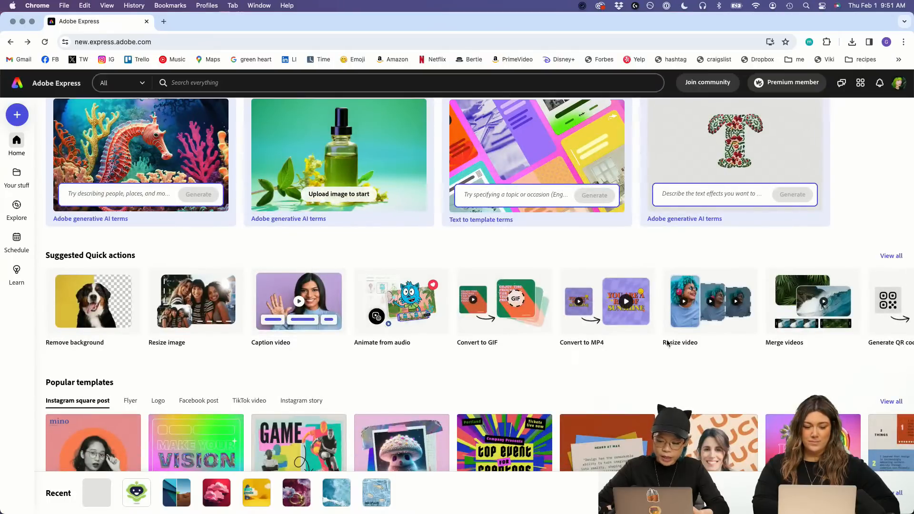
click(889, 318)
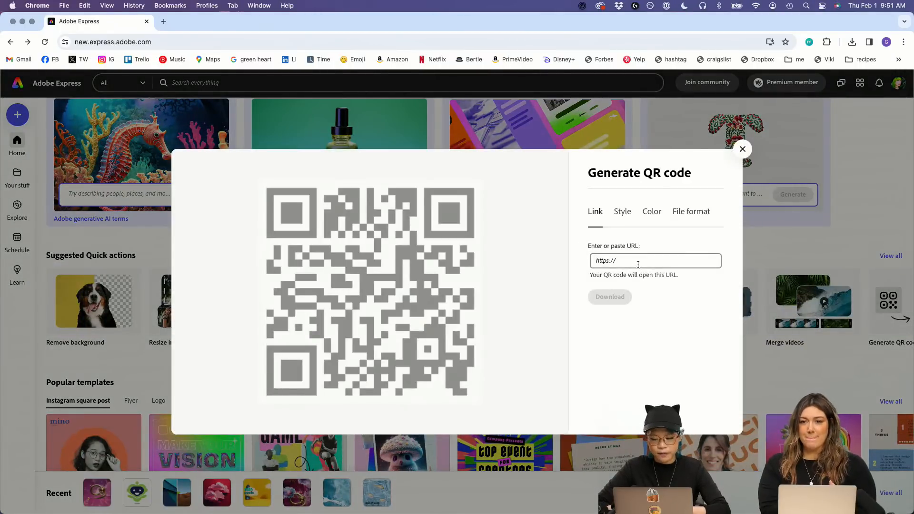
click(637, 262)
text(https://www.)
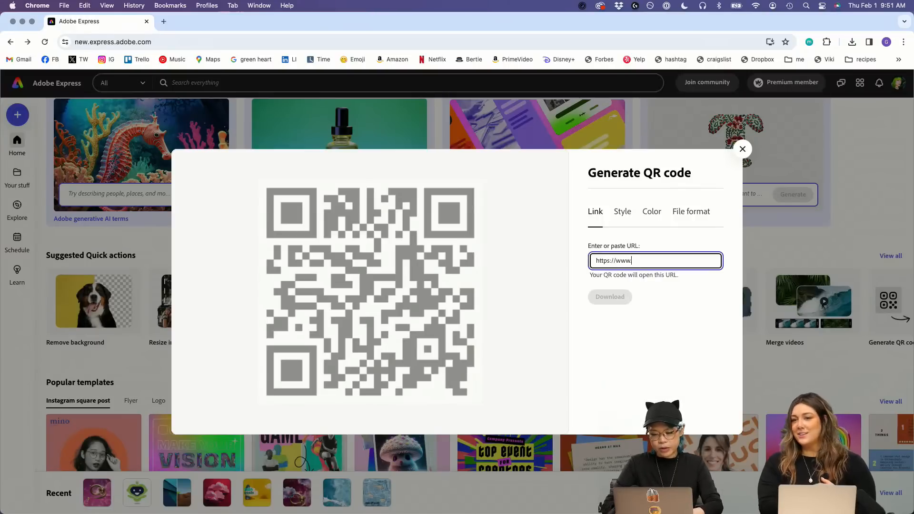
text(adobe.com)
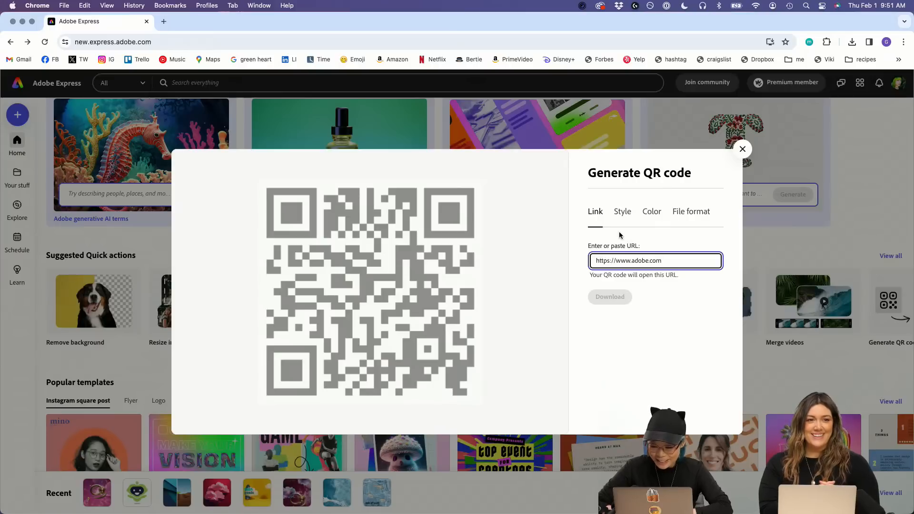
key(BackSpace)
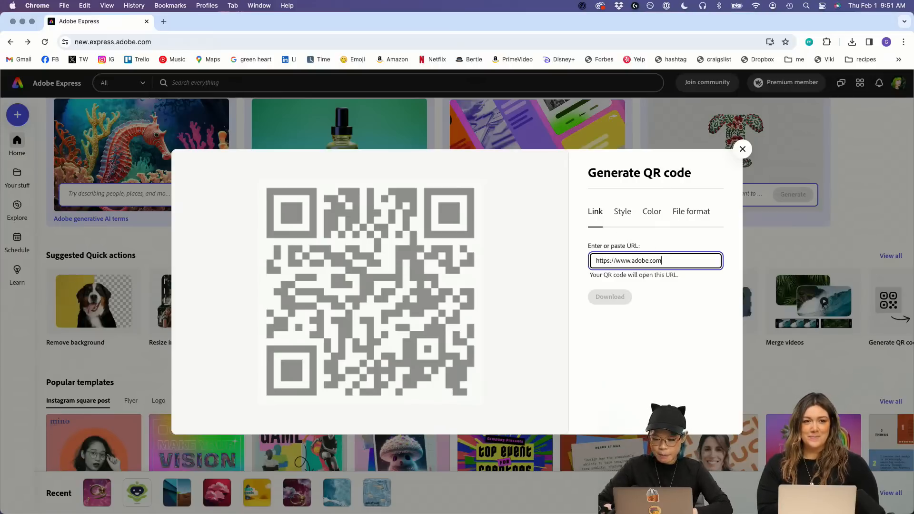
Step: Style the QR code with smoothly connected rounded dots, rounded-square marker borders and round marker centers, comparing the other dot and border styles
click(623, 213)
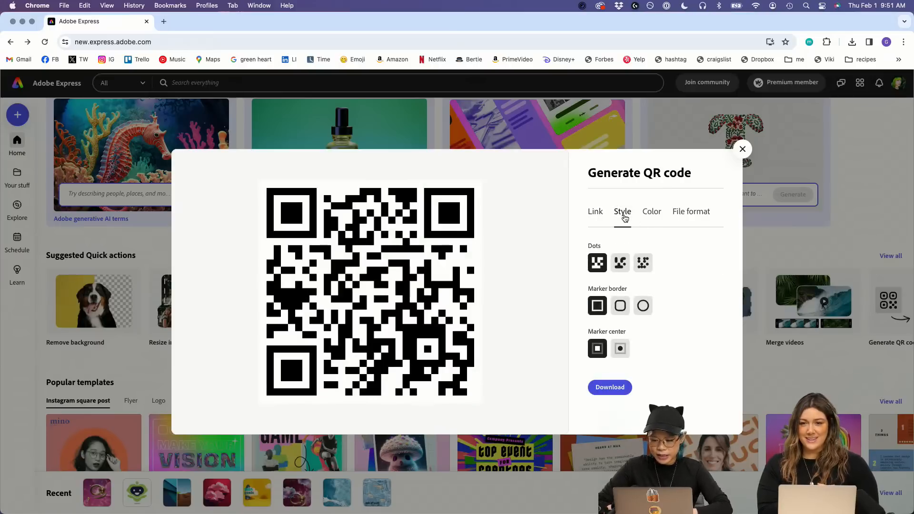
click(620, 265)
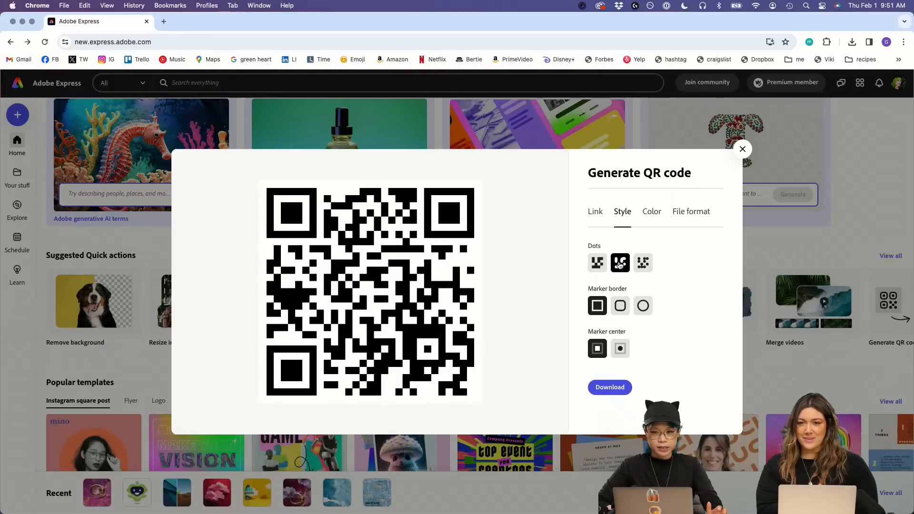
click(645, 266)
click(621, 265)
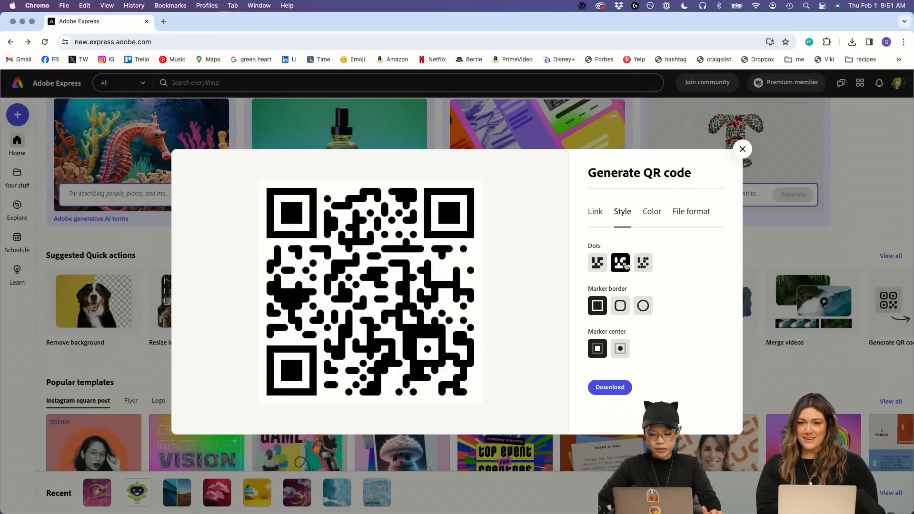
click(620, 307)
click(644, 307)
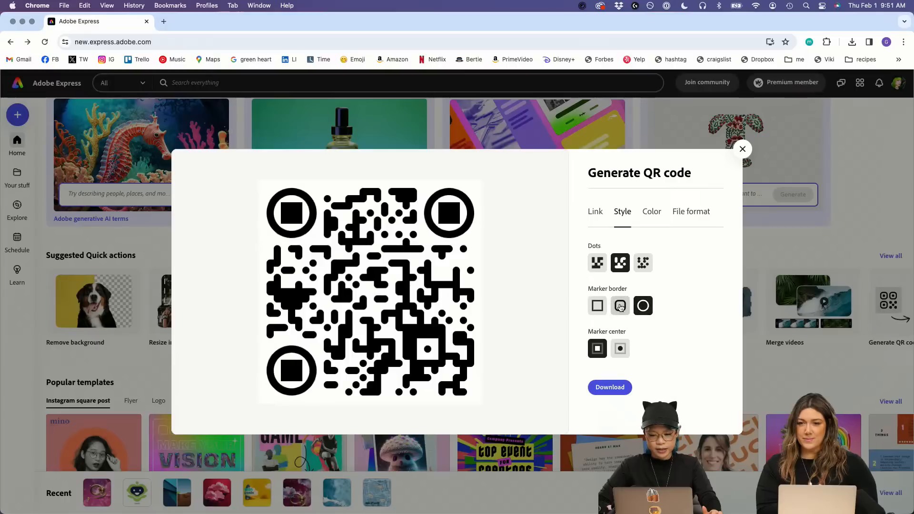
click(620, 307)
click(620, 350)
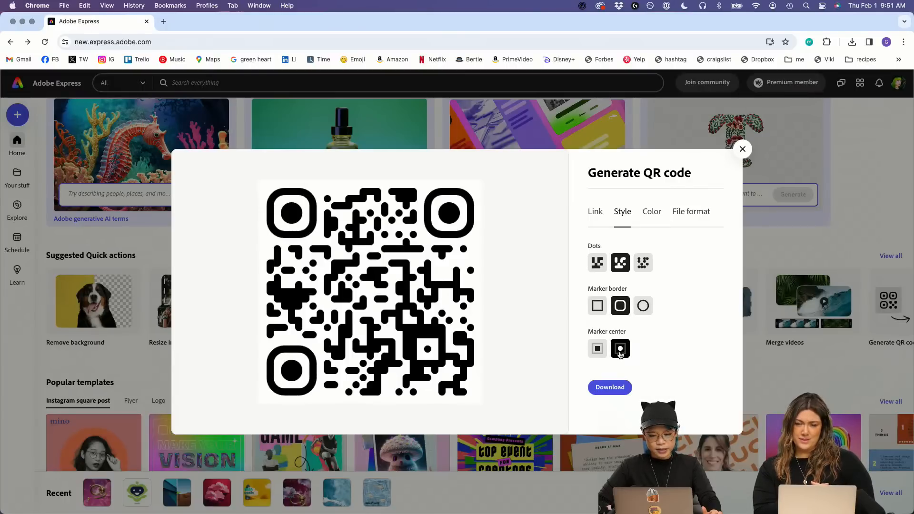
Step: Try green and red for the QR code and set its color to orange
click(649, 211)
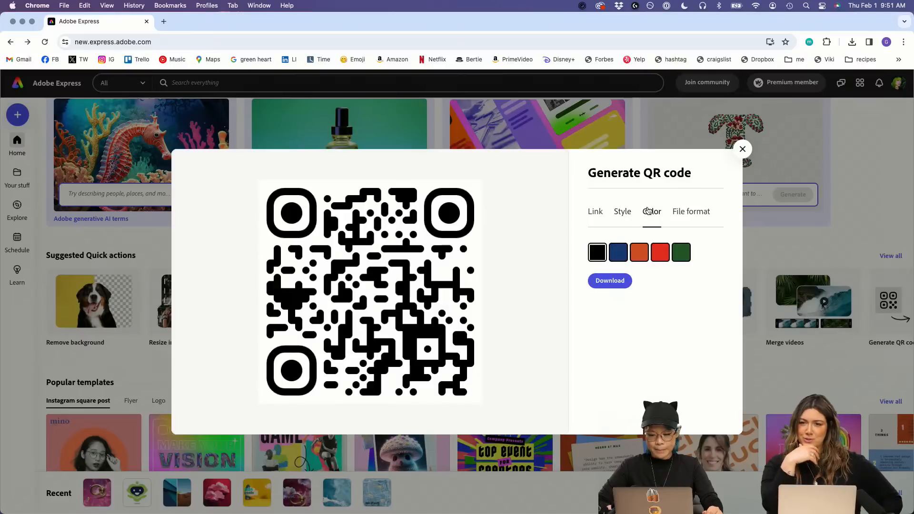
click(681, 252)
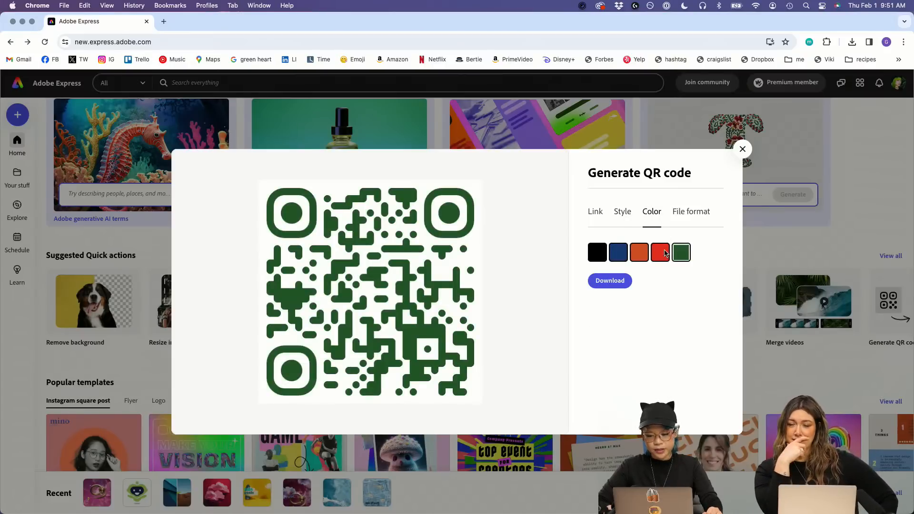
click(665, 253)
click(642, 253)
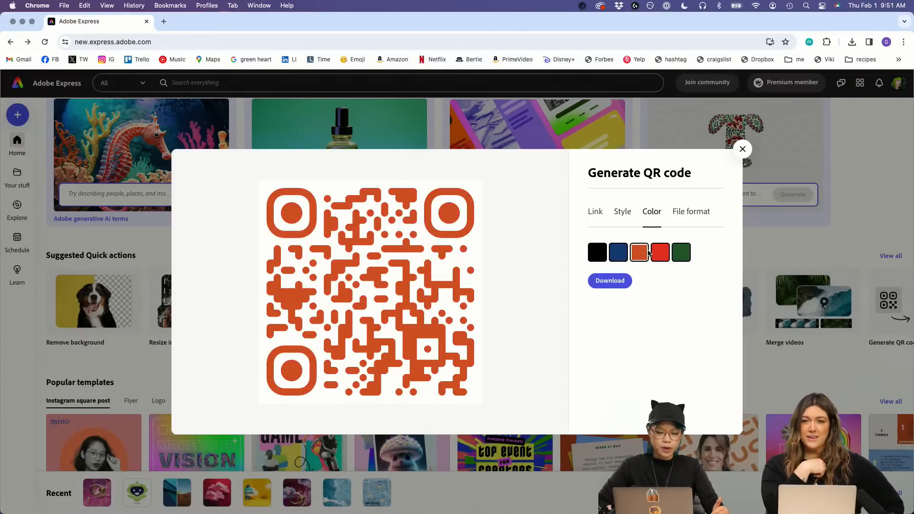
Step: Compare red with orange for the QR code, keep orange and download the code as a PNG
click(655, 256)
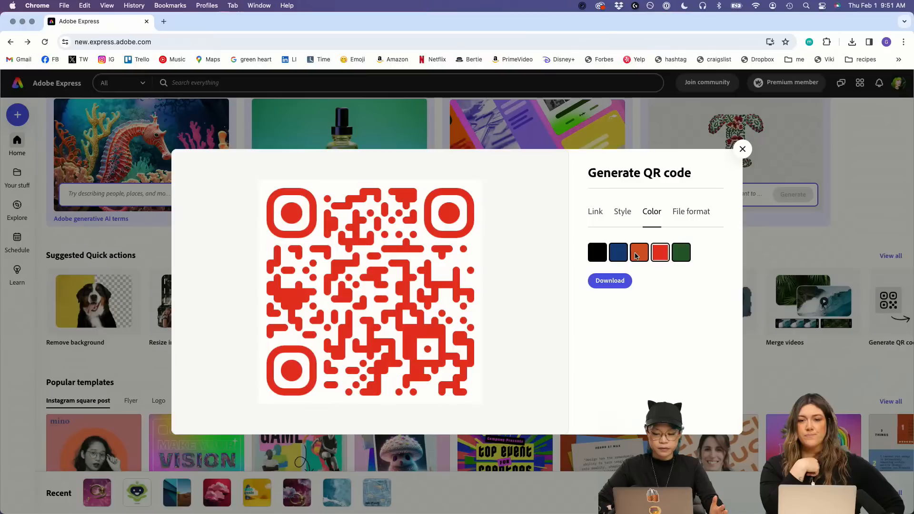
click(637, 257)
click(657, 254)
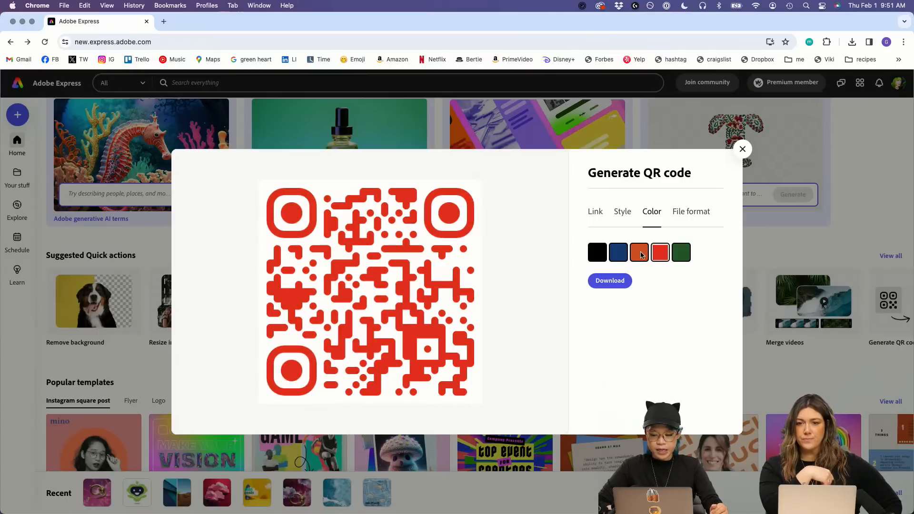
click(641, 256)
click(600, 282)
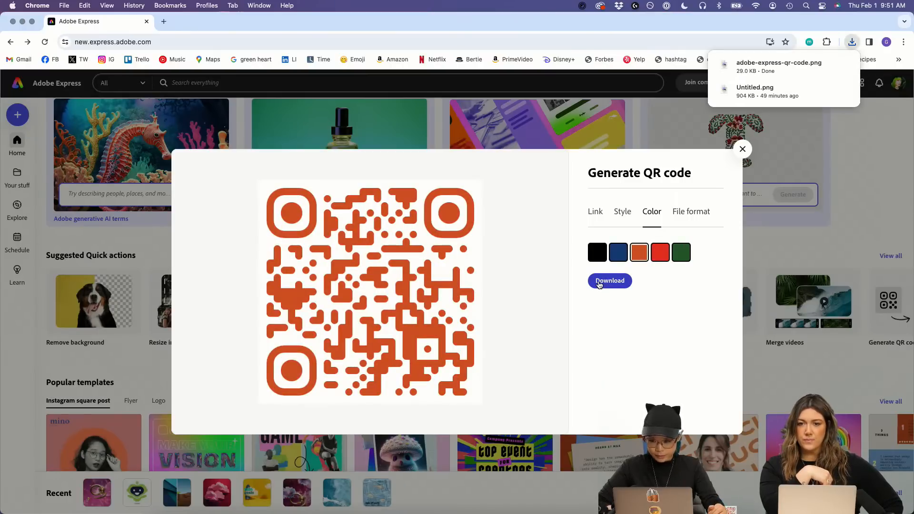
Step: Close the QR code generator and reopen the recent Lunar New Year 2024 project
click(743, 149)
scroll(507, 233, up, 10)
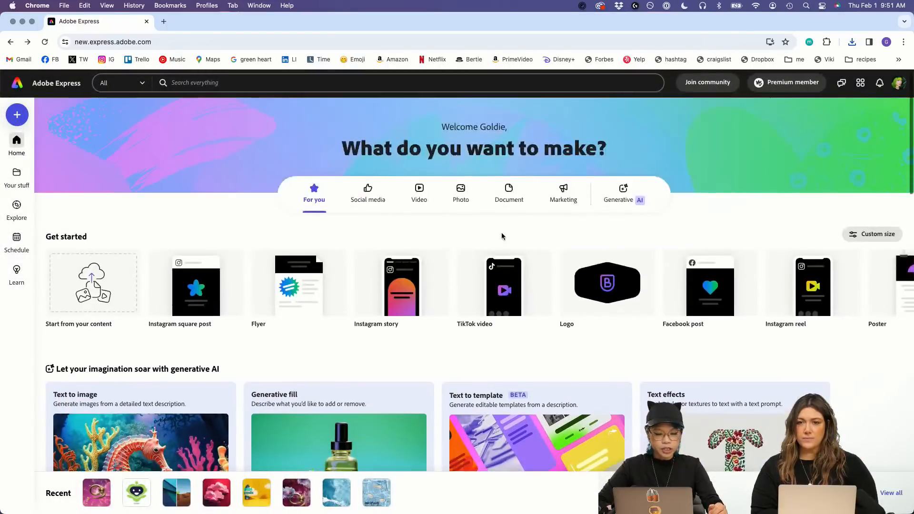
scroll(8, 347, down, 5)
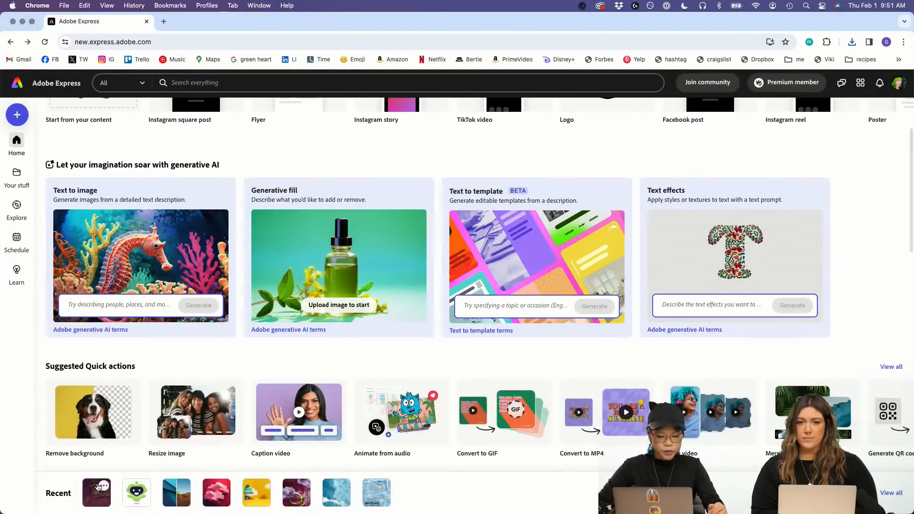
click(96, 498)
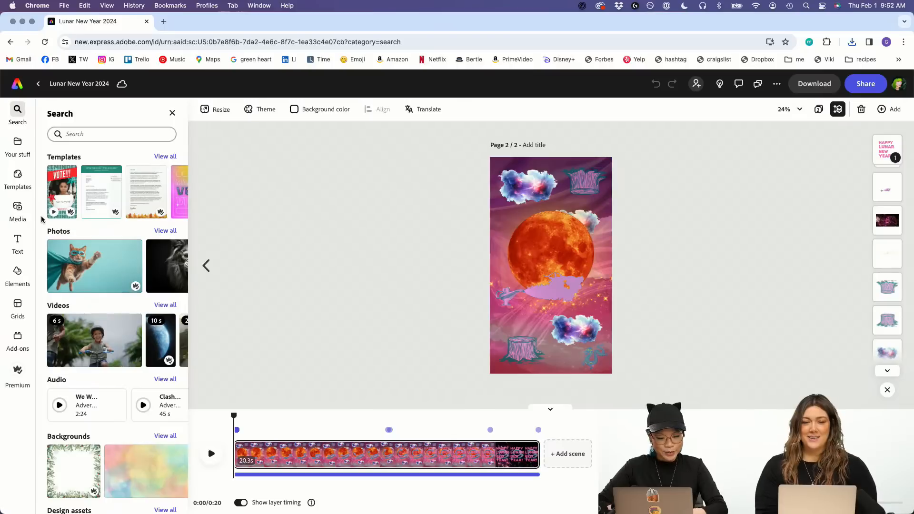
Step: Try to place the downloaded QR code image straight from the Downloads folder onto the story page, and undo the placement
click(18, 143)
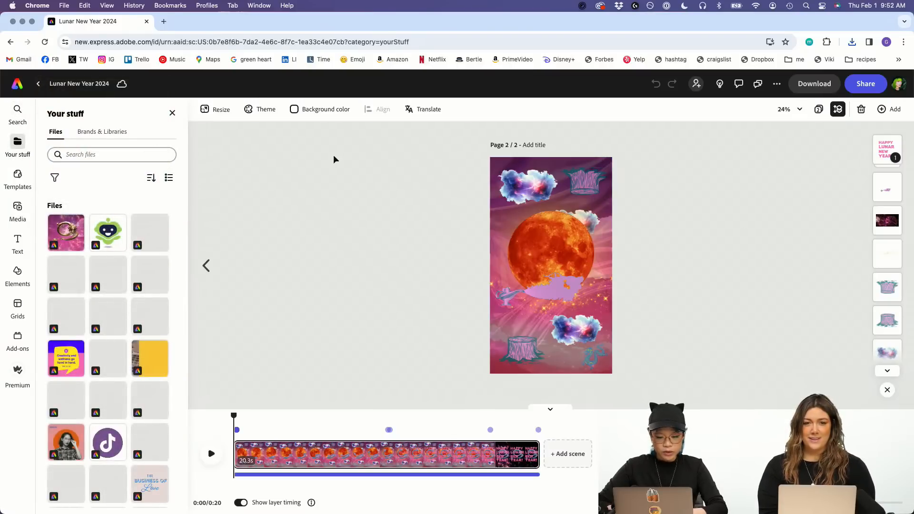
mouse_move(735, 506)
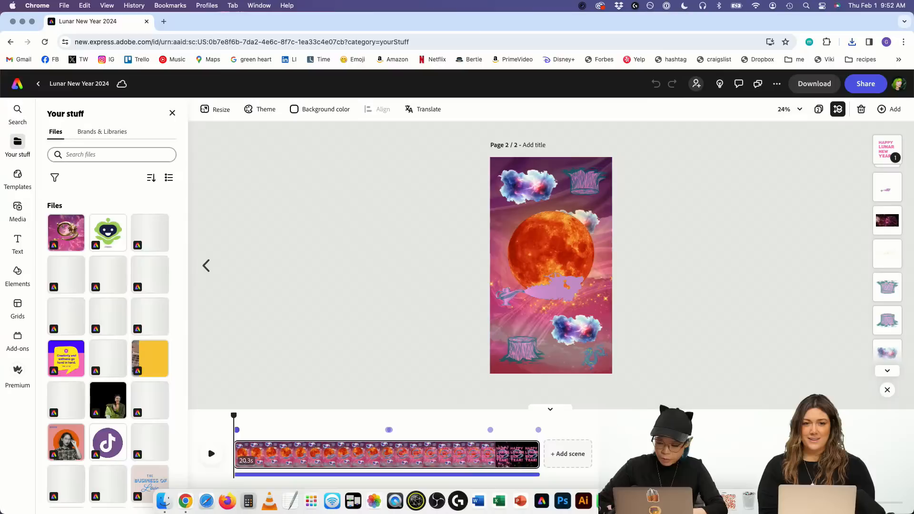
click(733, 504)
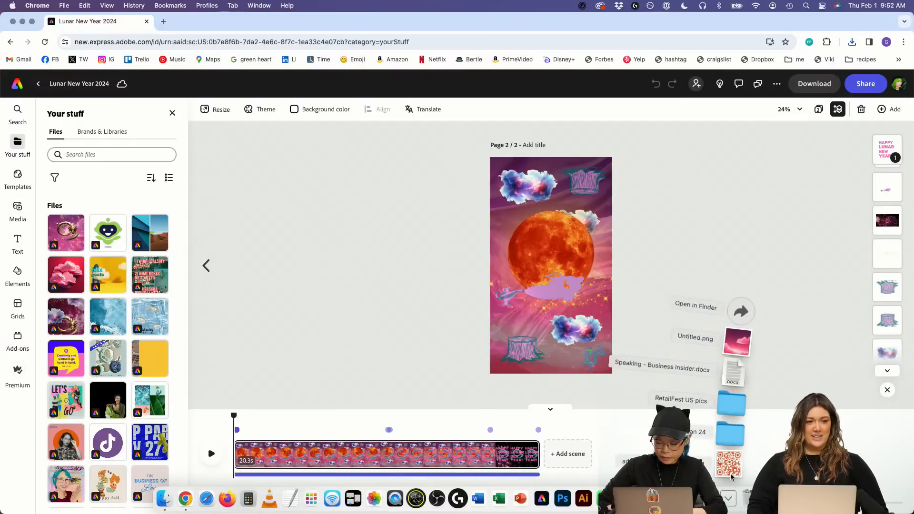
drag(729, 471, 551, 261)
click(586, 262)
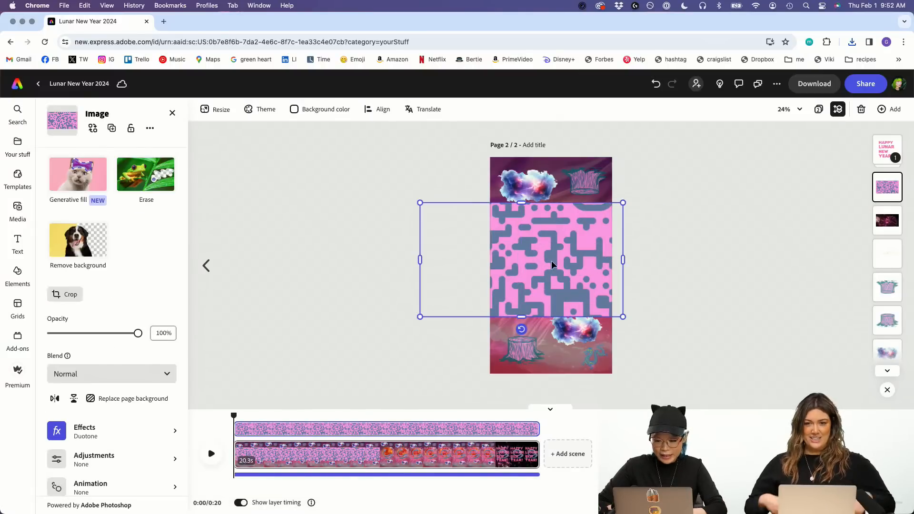
key(super+z)
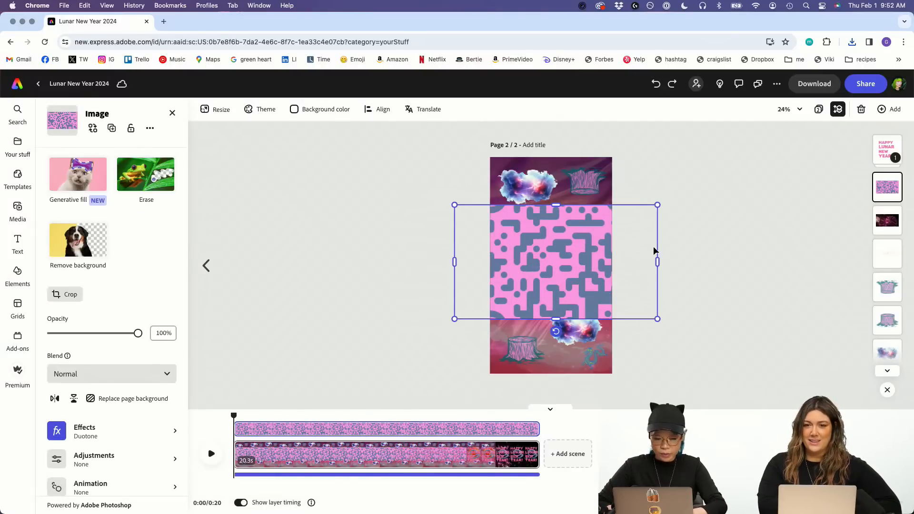
key(super+z)
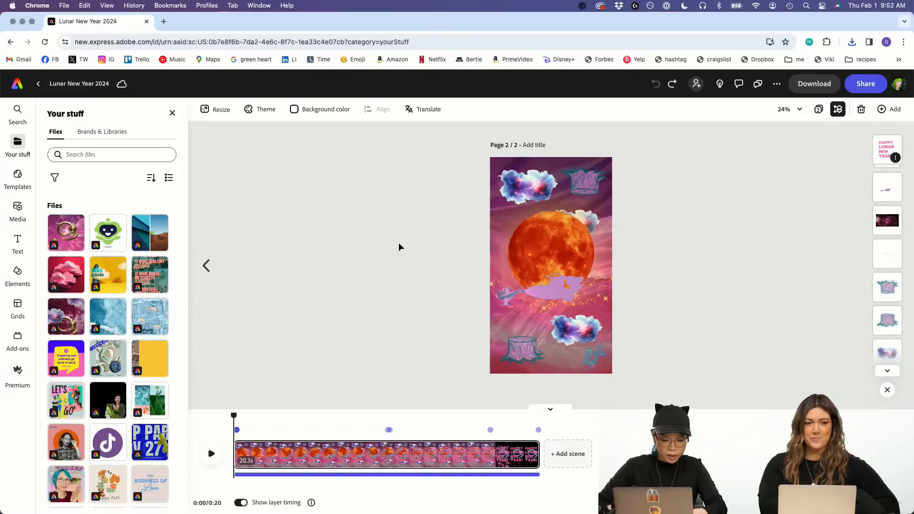
Step: Add the light gray square with a black border from the rectangle shapes and select it on the page
click(18, 279)
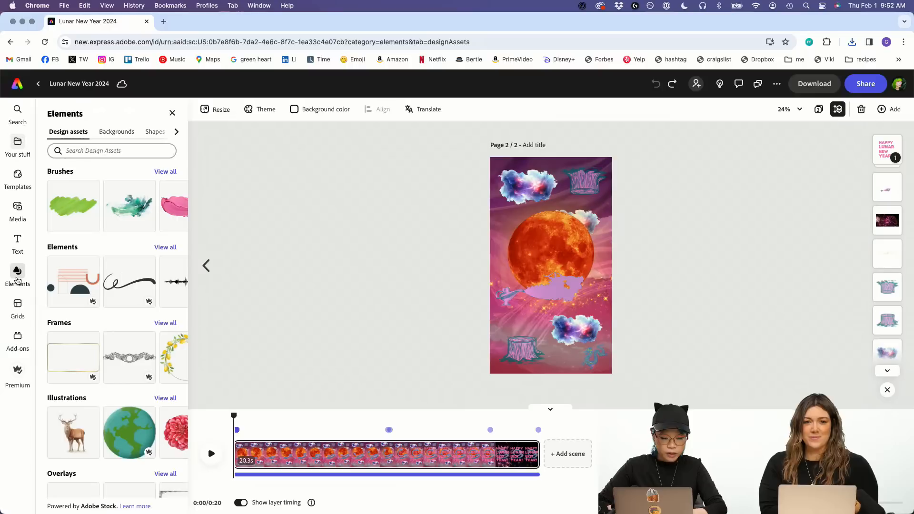
scroll(71, 305, down, 3)
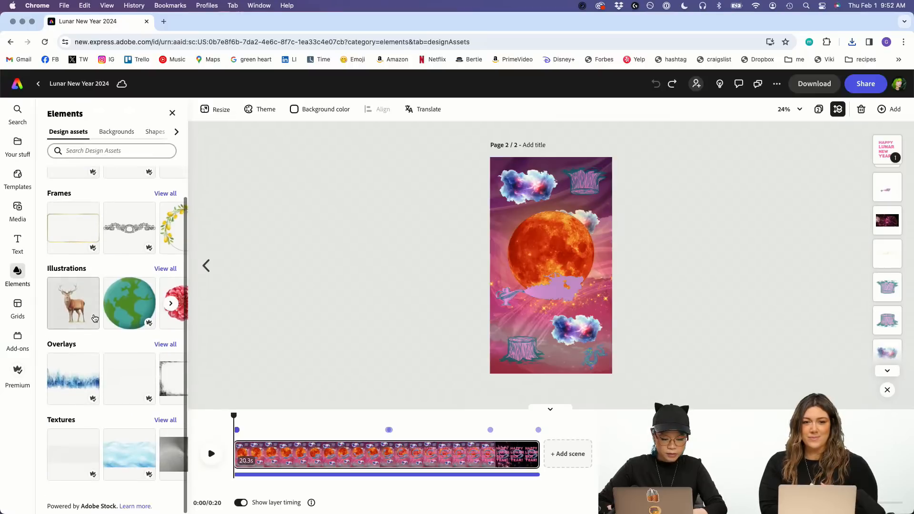
click(153, 131)
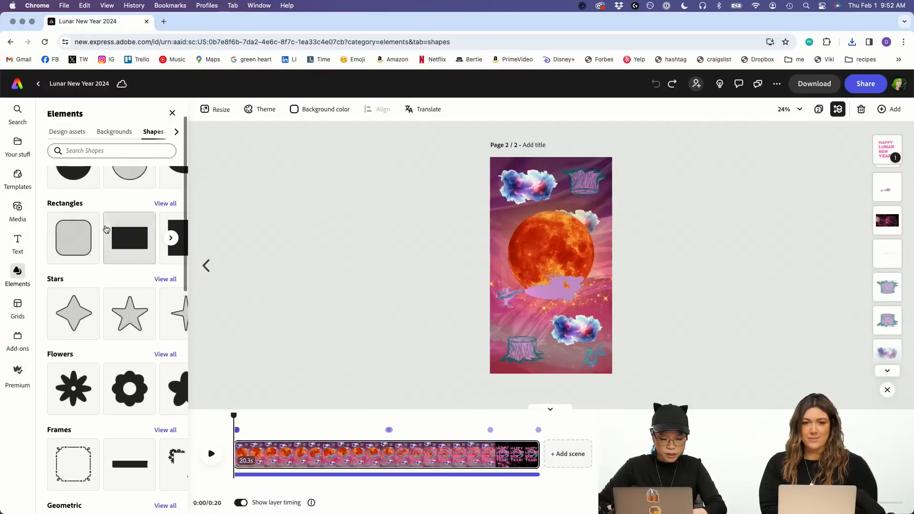
scroll(105, 225, up, 2)
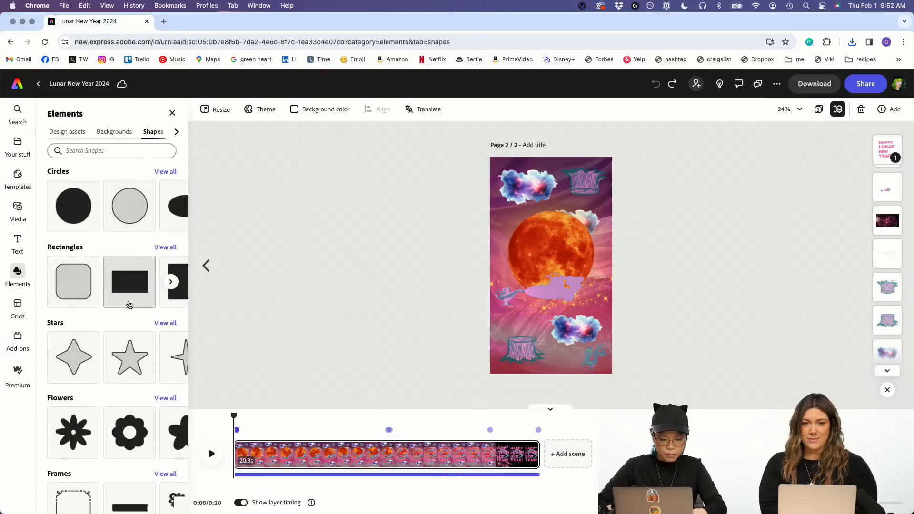
click(172, 283)
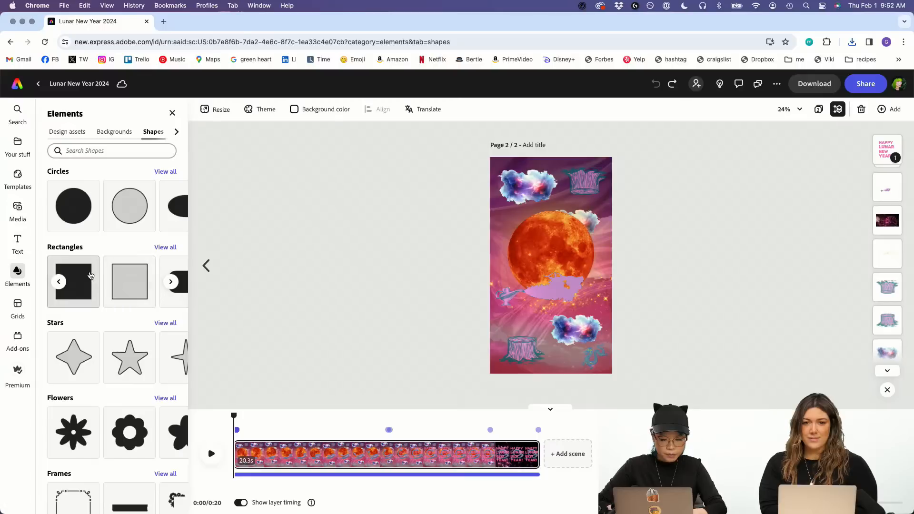
click(129, 281)
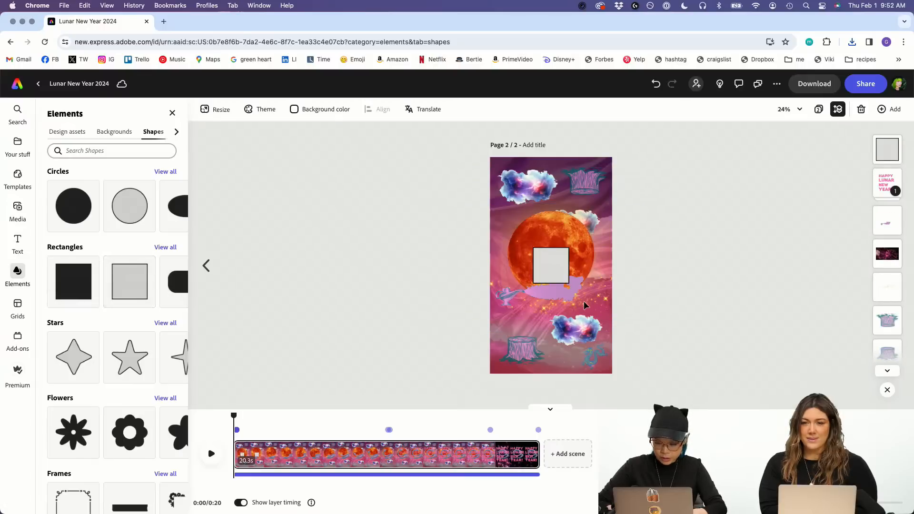
click(555, 265)
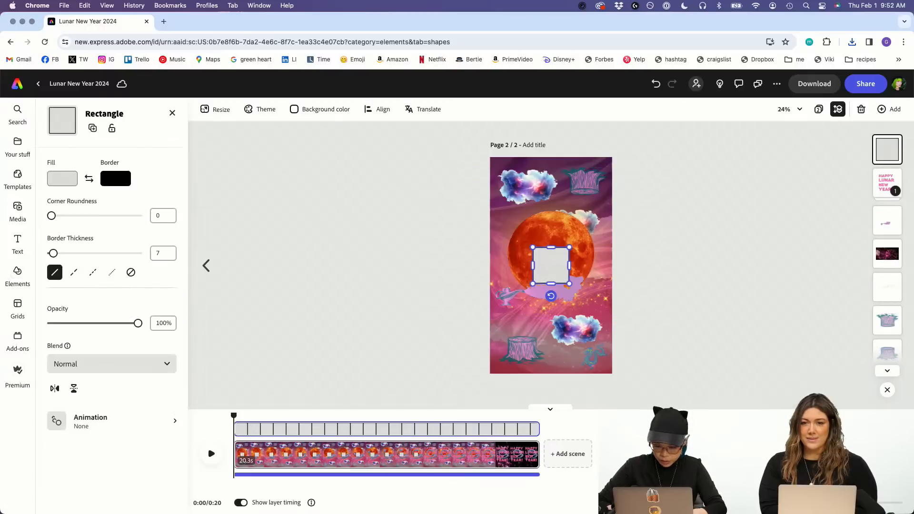
Step: Try to fill the gray square with the downloaded QR code, and move the square up onto the middle of the moon
mouse_move(729, 499)
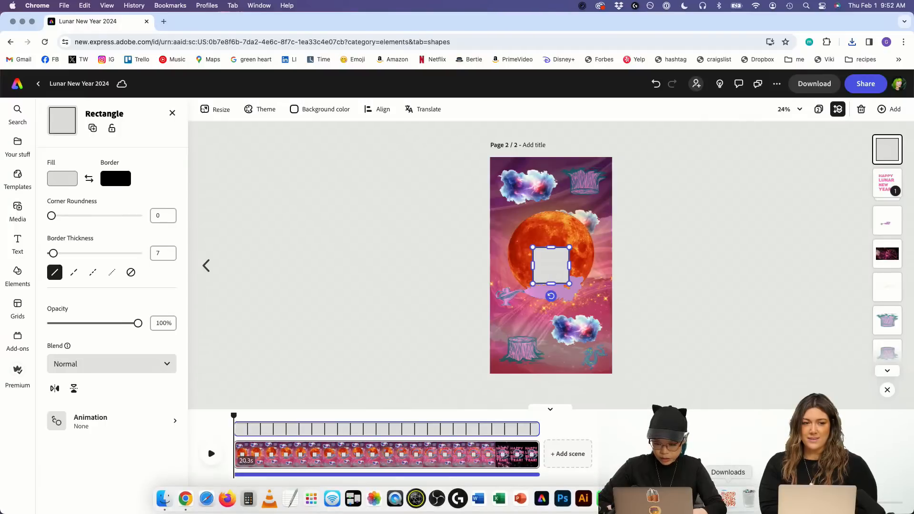
drag(700, 453, 554, 275)
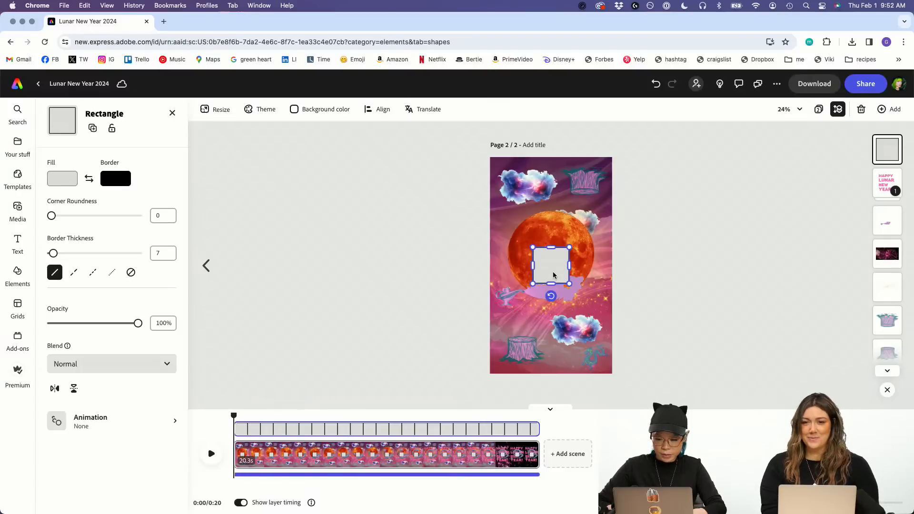
mouse_move(554, 275)
mouse_down()
mouse_move(543, 325)
mouse_move(552, 263)
mouse_up()
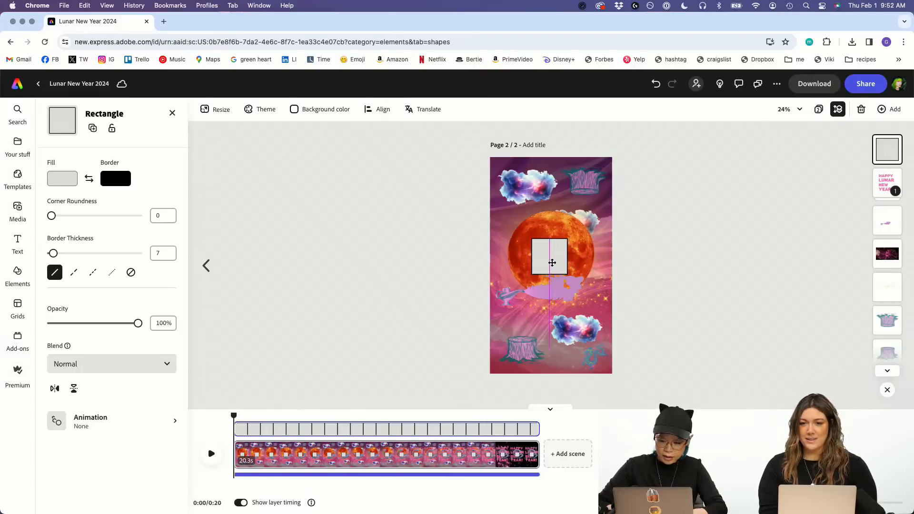
scroll(886, 253, down, 5)
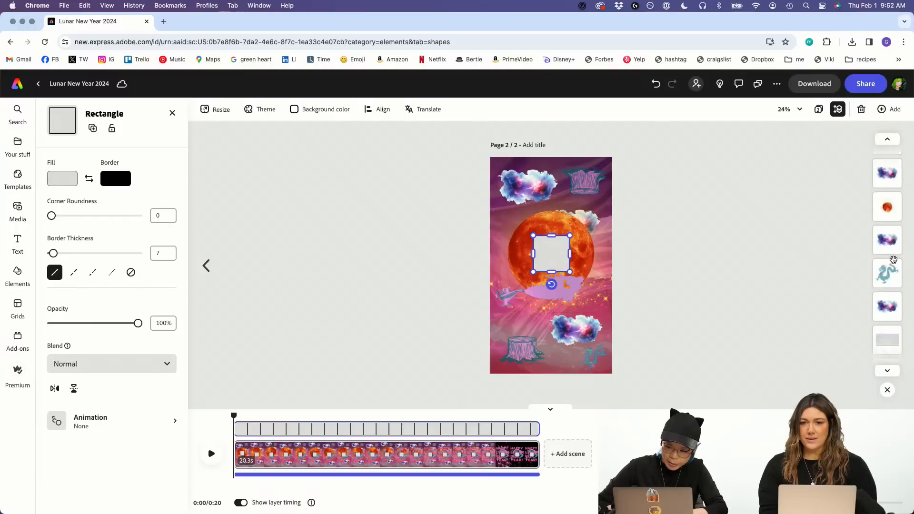
scroll(888, 260, up, 5)
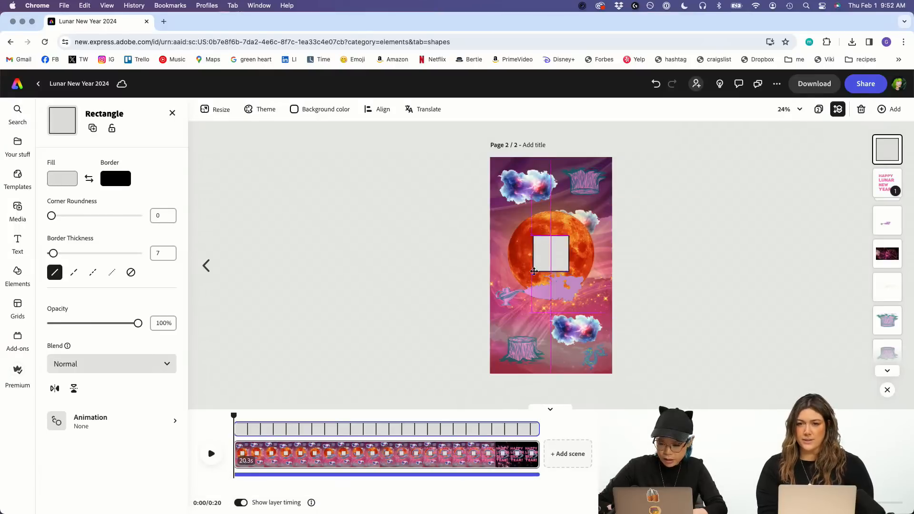
mouse_move(535, 271)
mouse_down()
mouse_move(519, 303)
mouse_move(539, 259)
mouse_up()
Step: Upload adobe-express-qr-code.png from the Downloads folder and move the QR code below the gray square
click(18, 148)
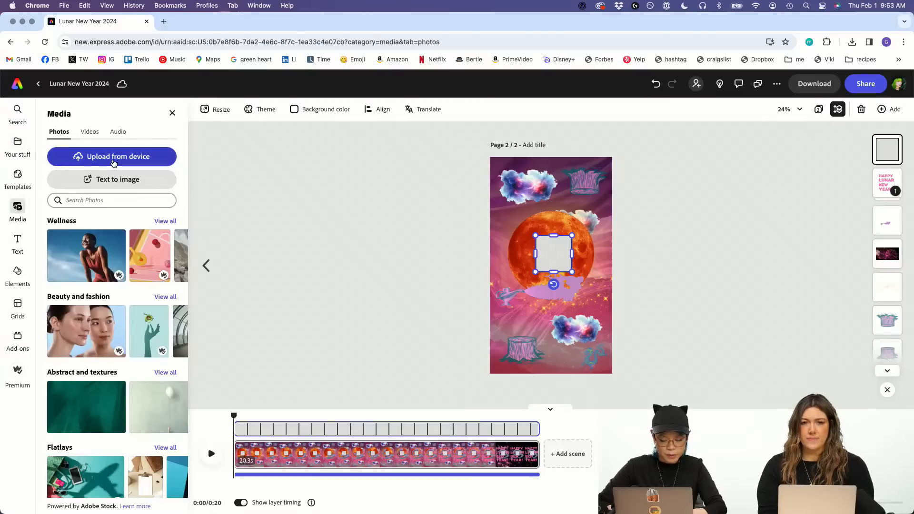
click(114, 163)
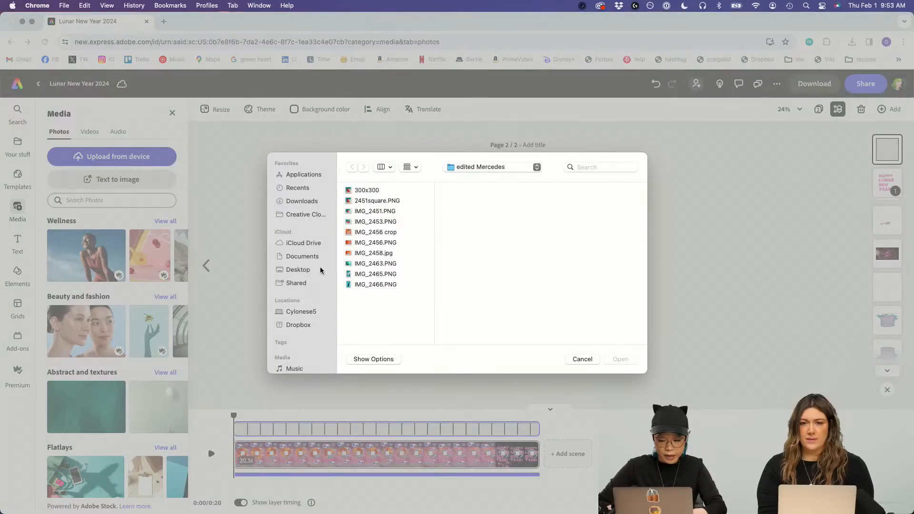
click(299, 202)
click(362, 191)
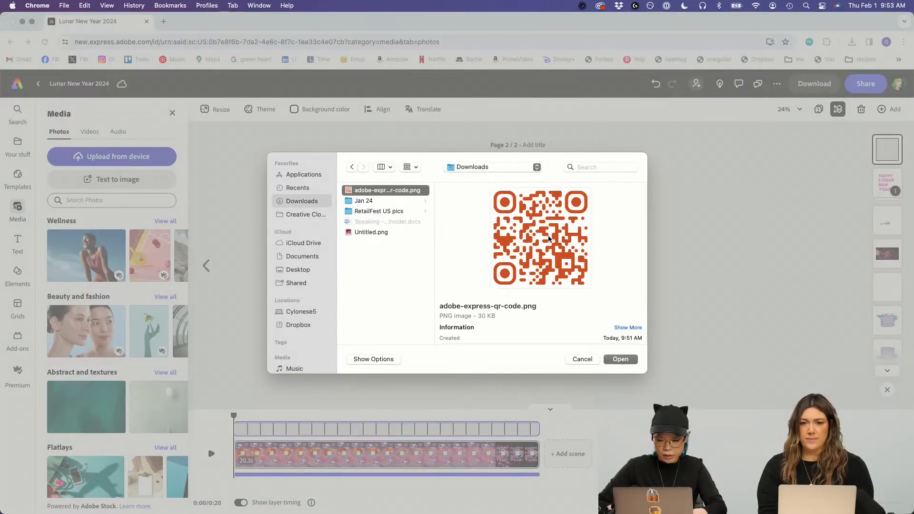
click(621, 359)
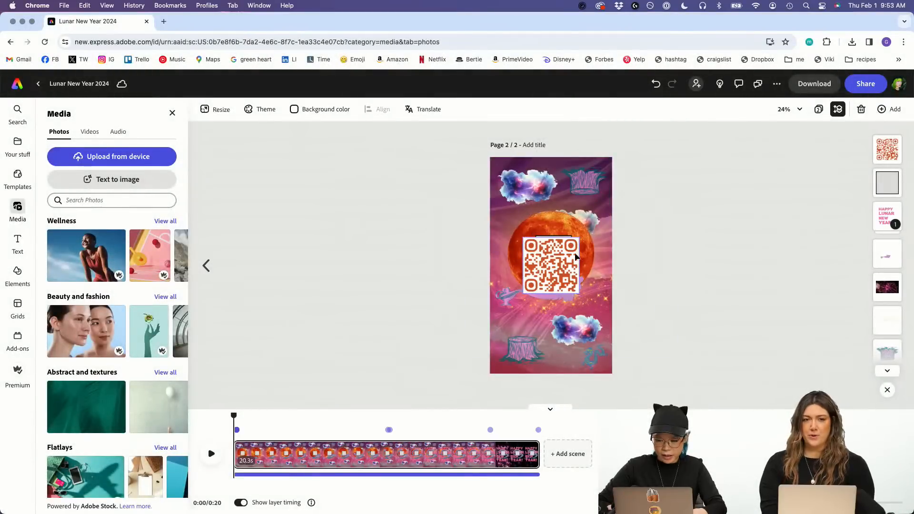
drag(562, 289, 562, 316)
Step: Enlarge the gray square over the moon's center, and shrink the QR code to fit centered inside the square's black border
click(557, 252)
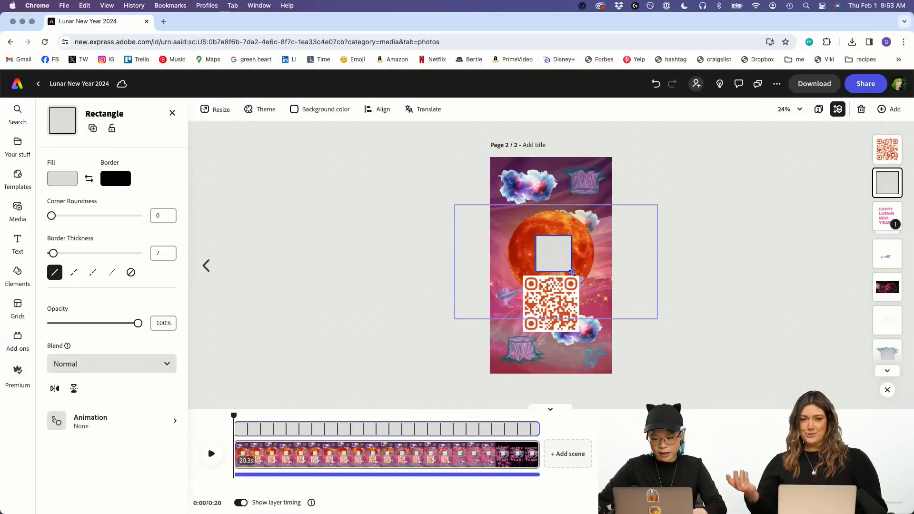
drag(572, 273, 553, 260)
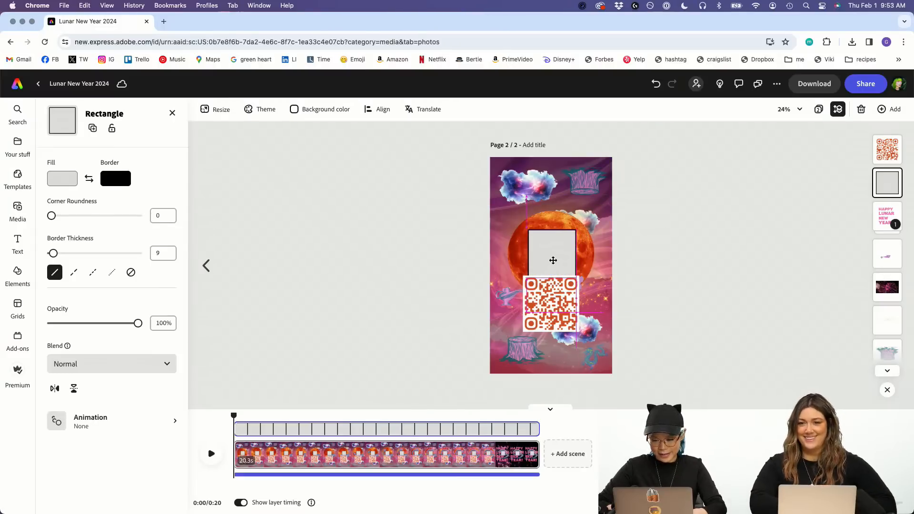
drag(552, 304, 552, 258)
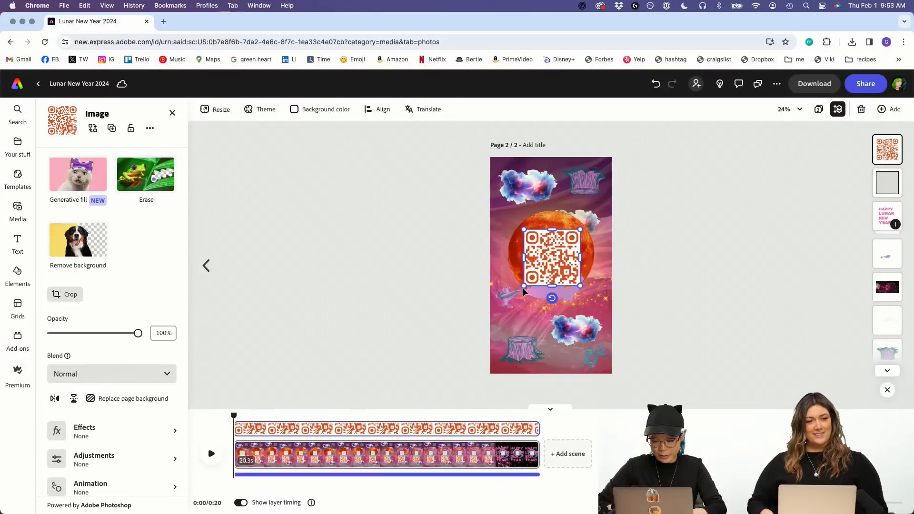
drag(524, 288, 551, 253)
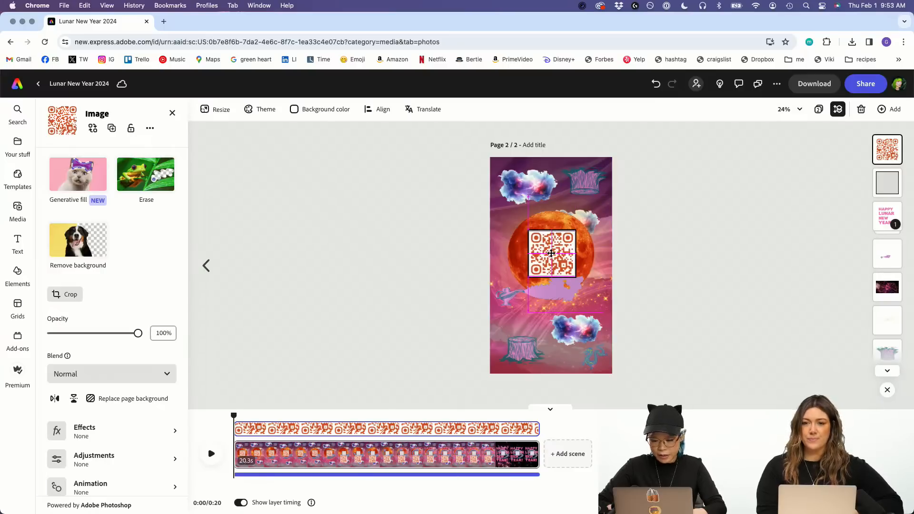
click(434, 286)
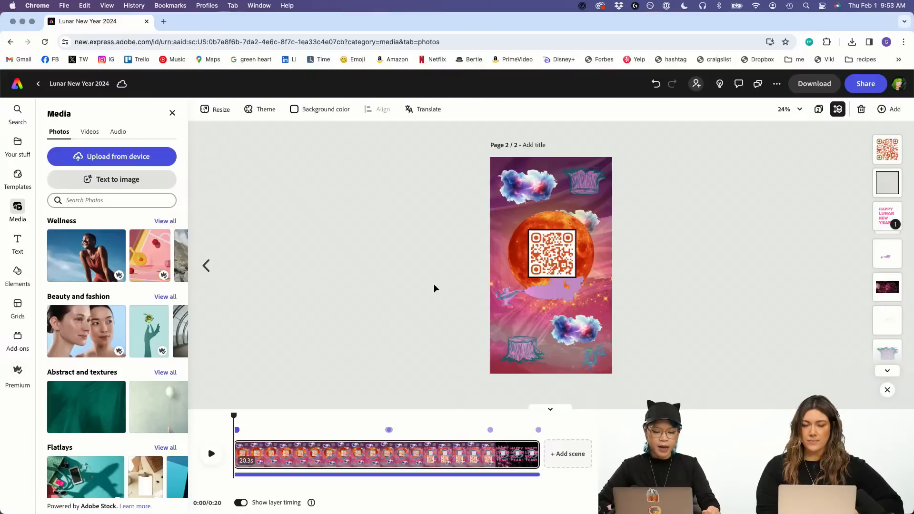
Step: Delete the black-bordered gray square behind the QR code, leaving only the QR code centered on the moon
click(562, 261)
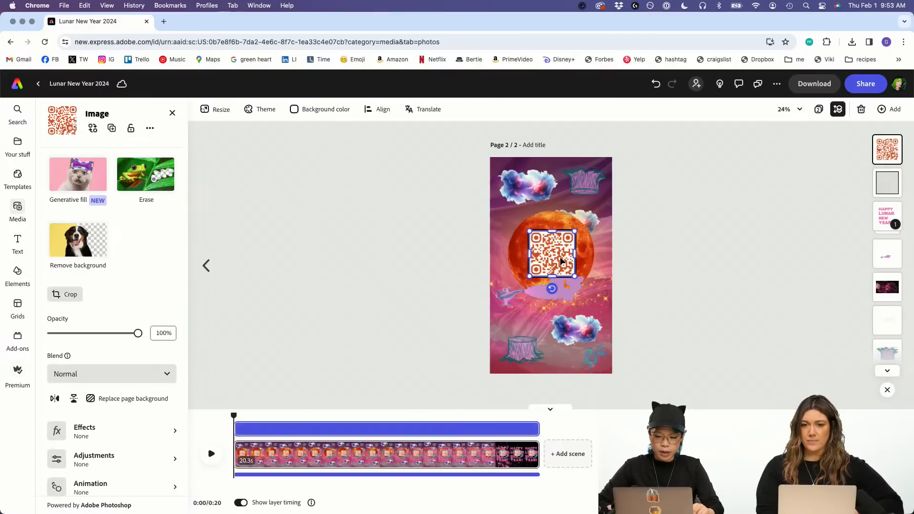
click(894, 183)
click(891, 152)
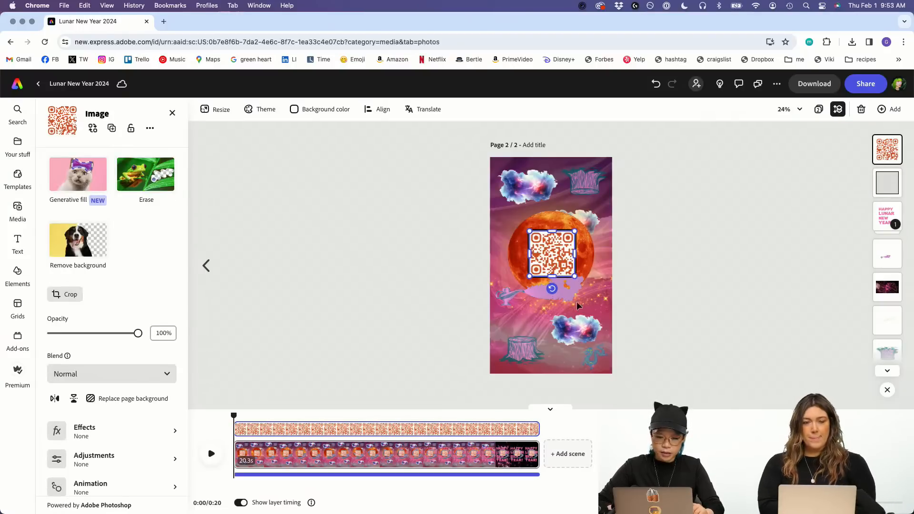
mouse_move(552, 253)
mouse_down()
mouse_move(551, 305)
mouse_move(558, 240)
mouse_up()
click(562, 275)
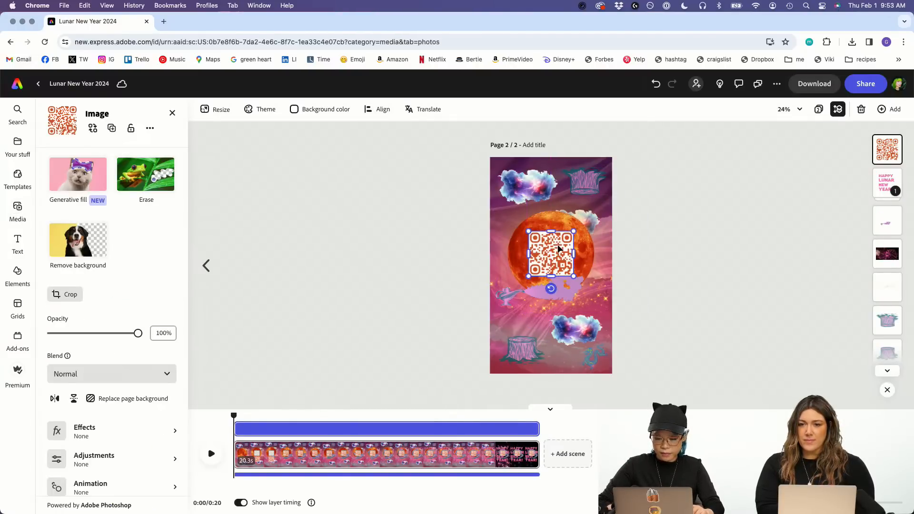
Step: Trim the QR code's timing to about the first 9 seconds, nudge it slightly up on the moon, and replay the animation
click(212, 453)
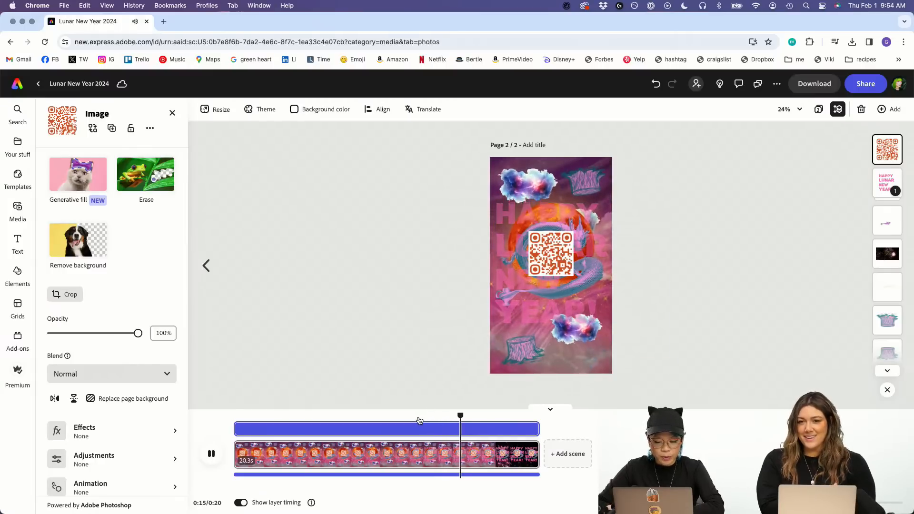
click(213, 455)
click(474, 432)
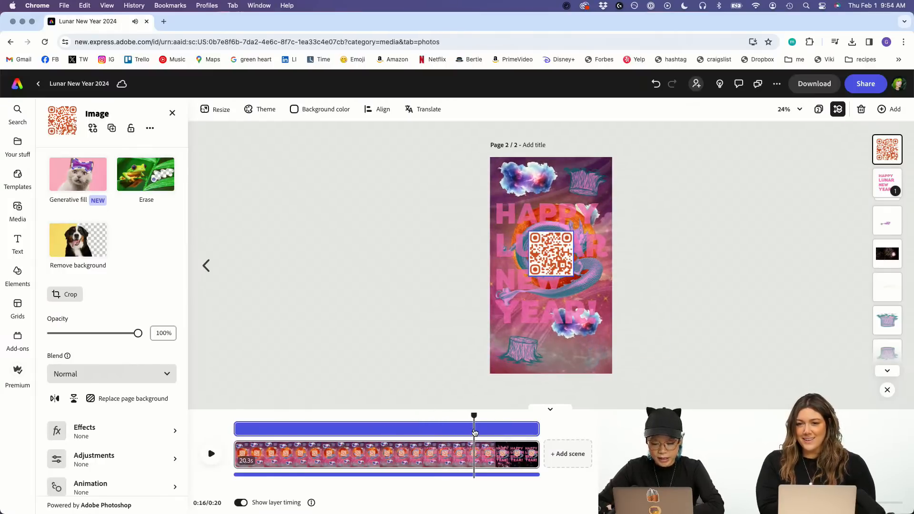
drag(536, 430, 374, 443)
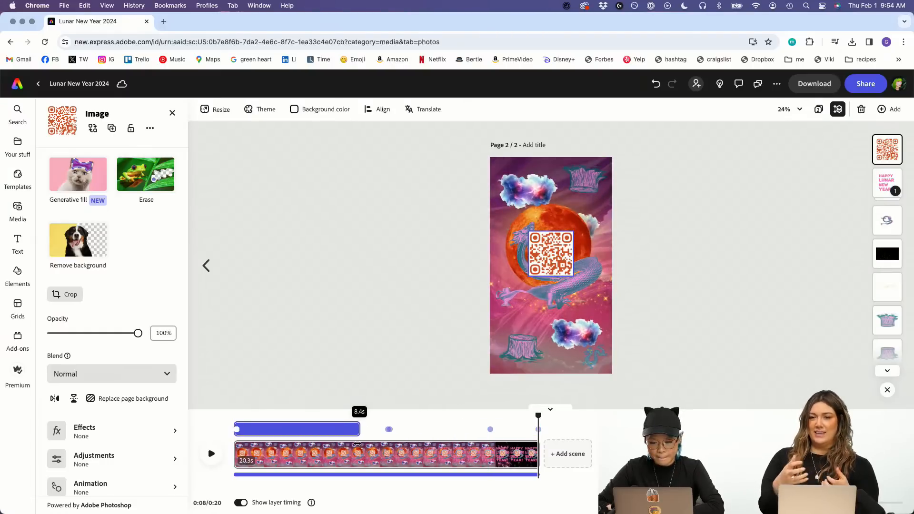
click(565, 249)
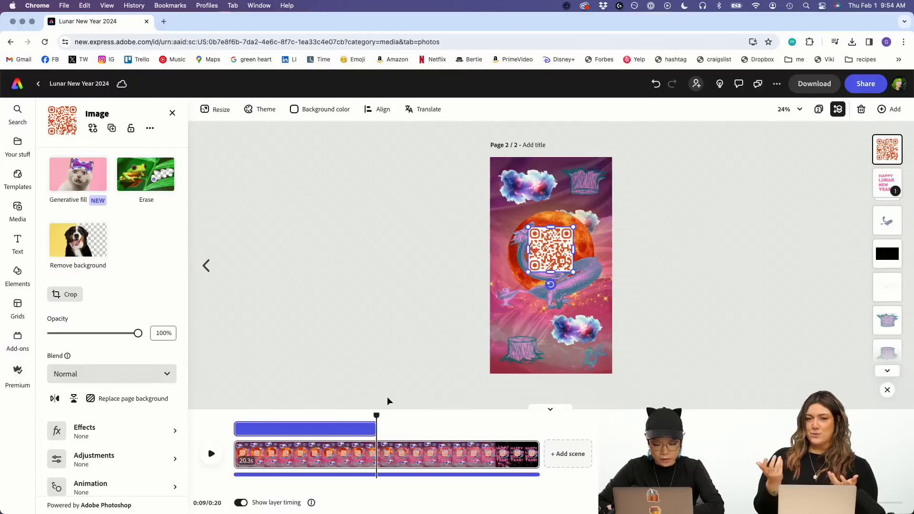
drag(377, 413, 236, 413)
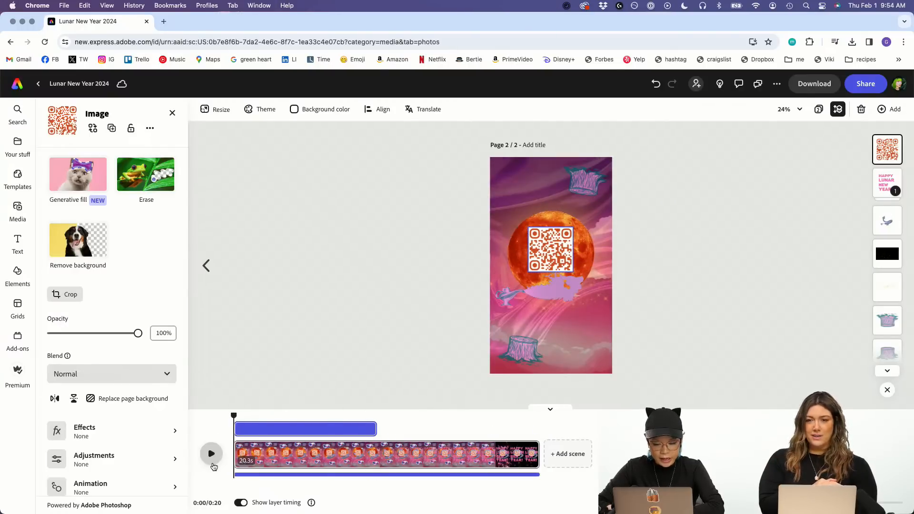
click(211, 460)
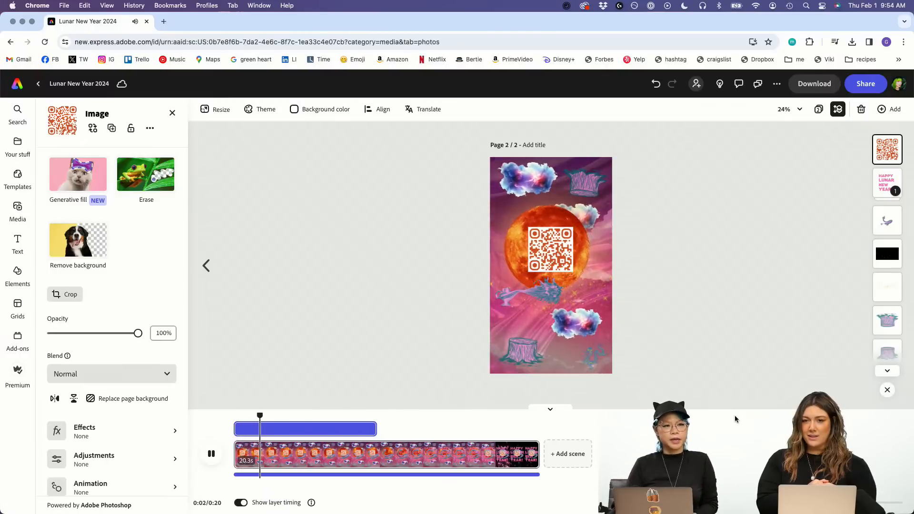
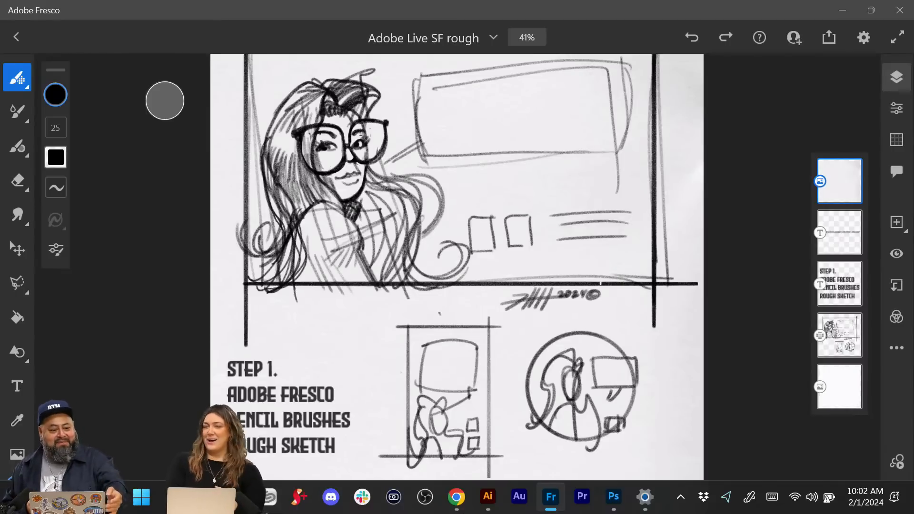
Step: Switch to Adobe Fresco, close Adobe Live SF rough, and open the Adobe Live SF sketch document
key(ctrl+w)
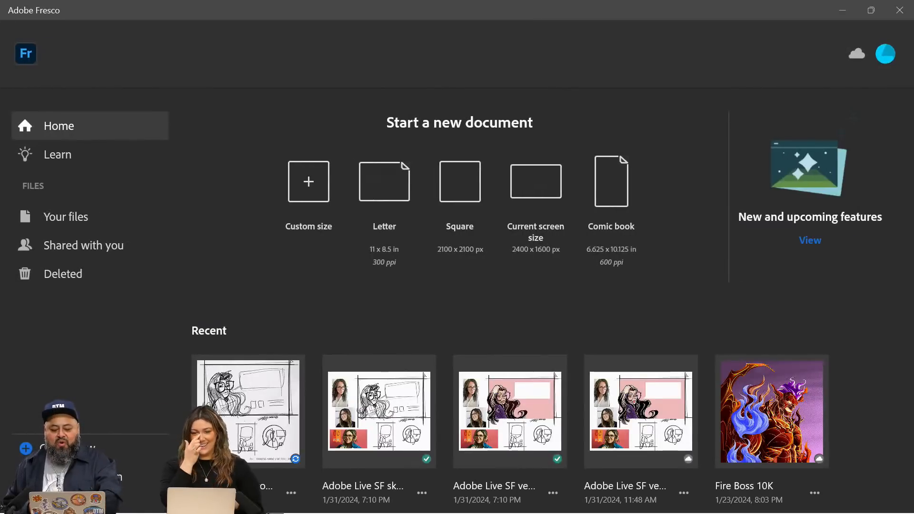
scroll(538, 300, down, 3)
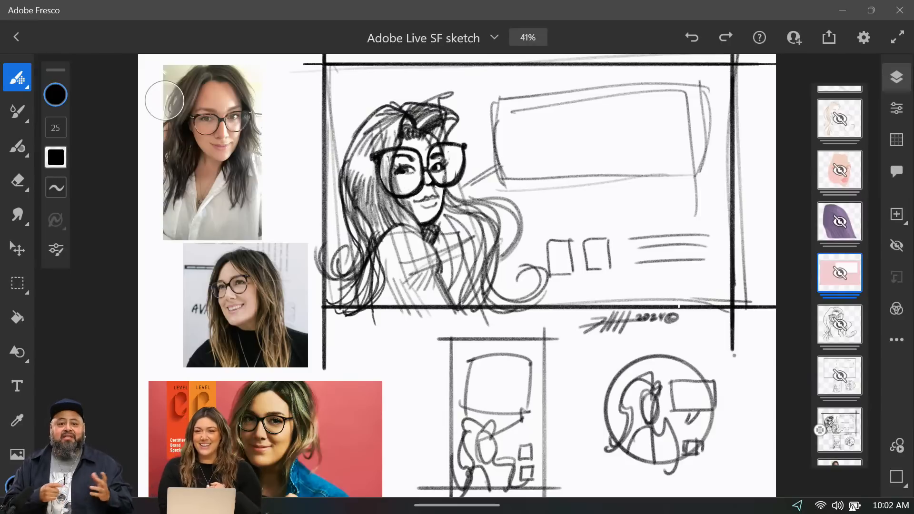
Step: Examine the three reference photos, the rough portrait sketch, and the vertical and circular layout thumbnails closely
scroll(165, 101, up, 3)
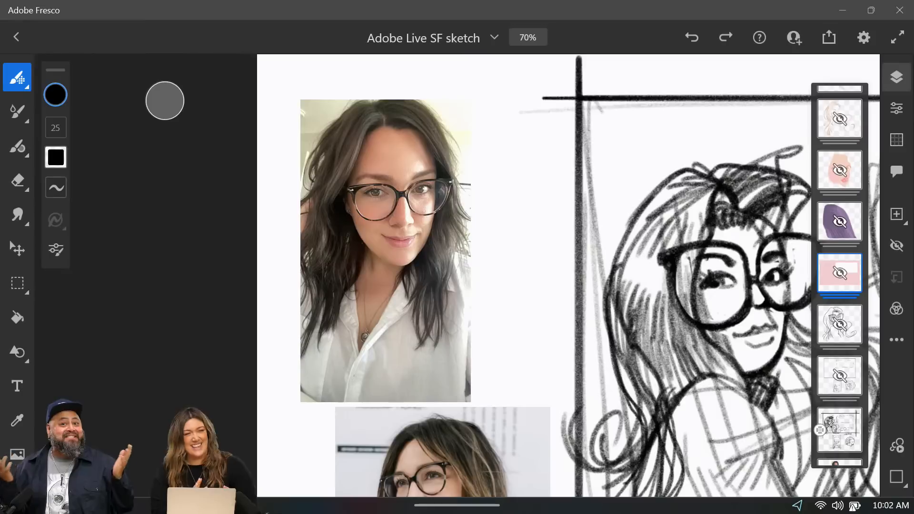
scroll(164, 100, down, 10)
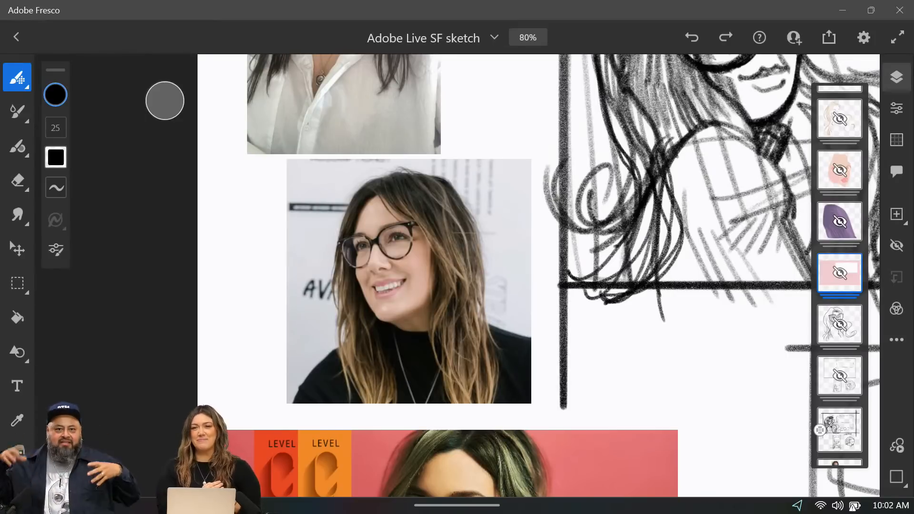
scroll(165, 101, down, 4)
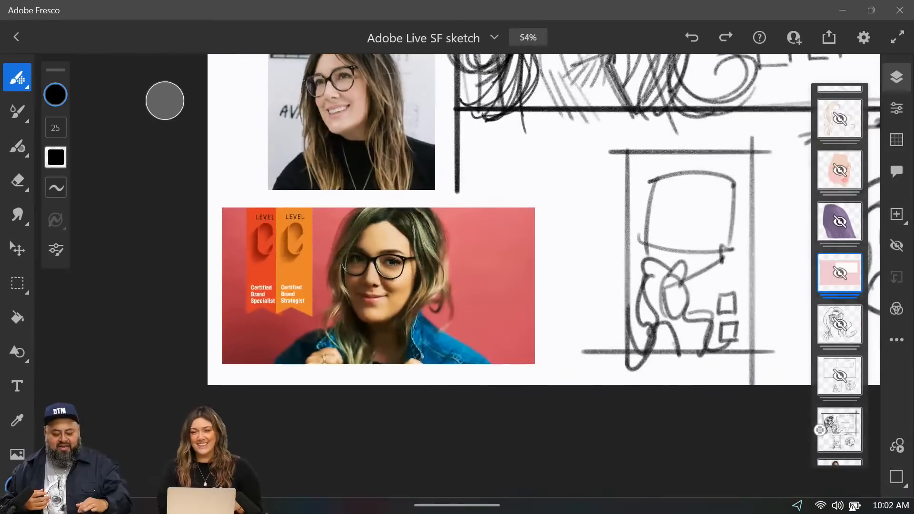
scroll(165, 101, up, 6)
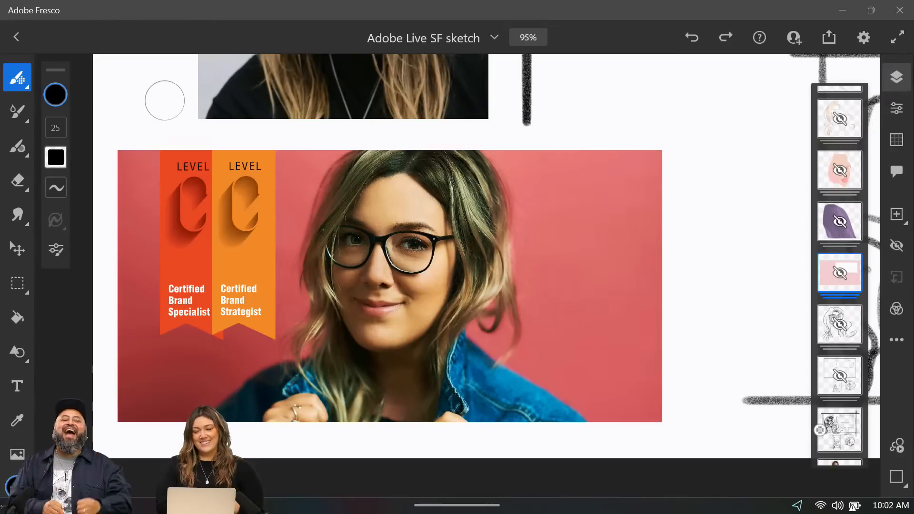
scroll(486, 275, down, 5)
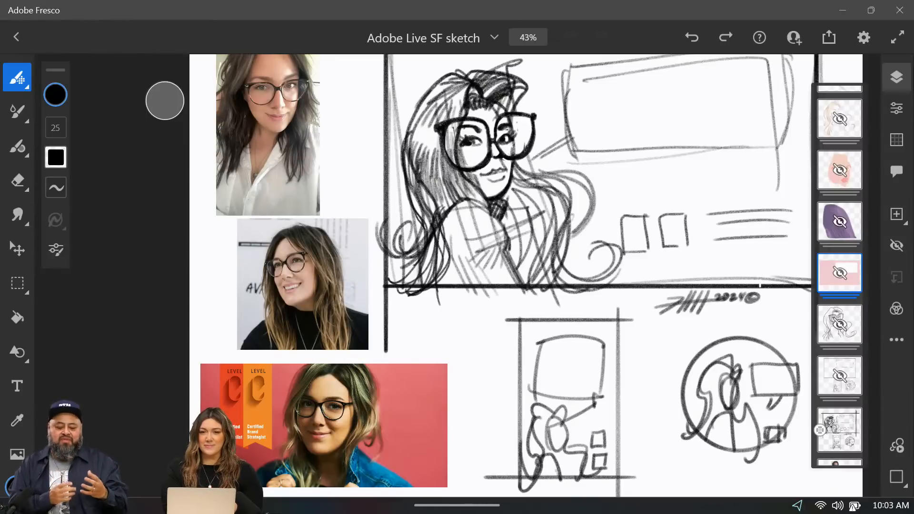
scroll(457, 275, up, 4)
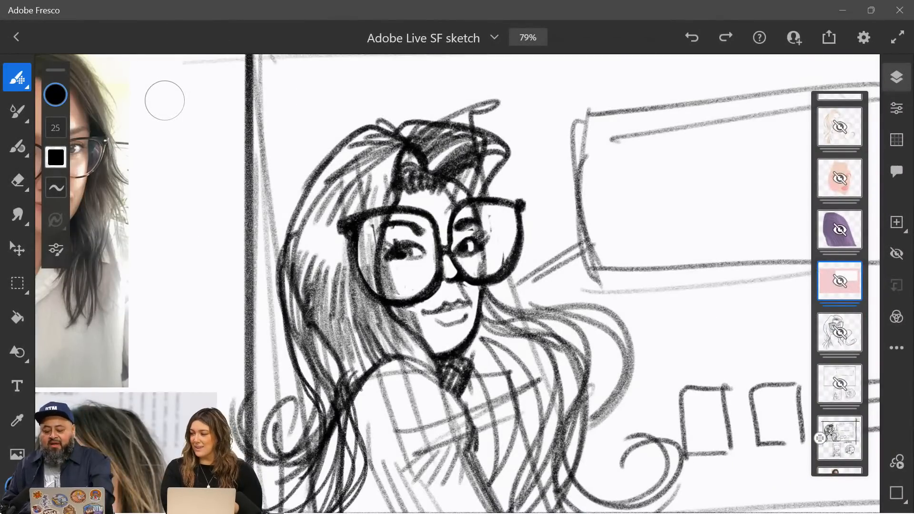
scroll(840, 284, down, 2)
scroll(164, 100, down, 5)
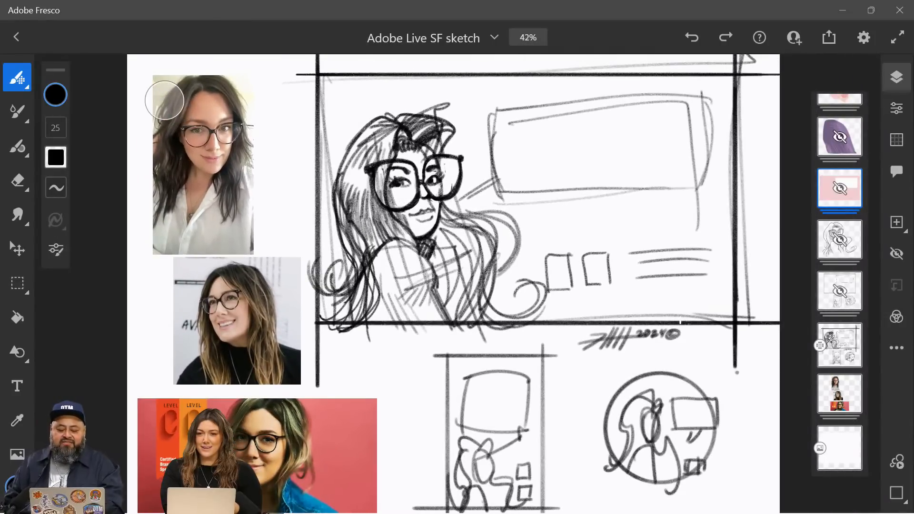
scroll(164, 100, right, 2)
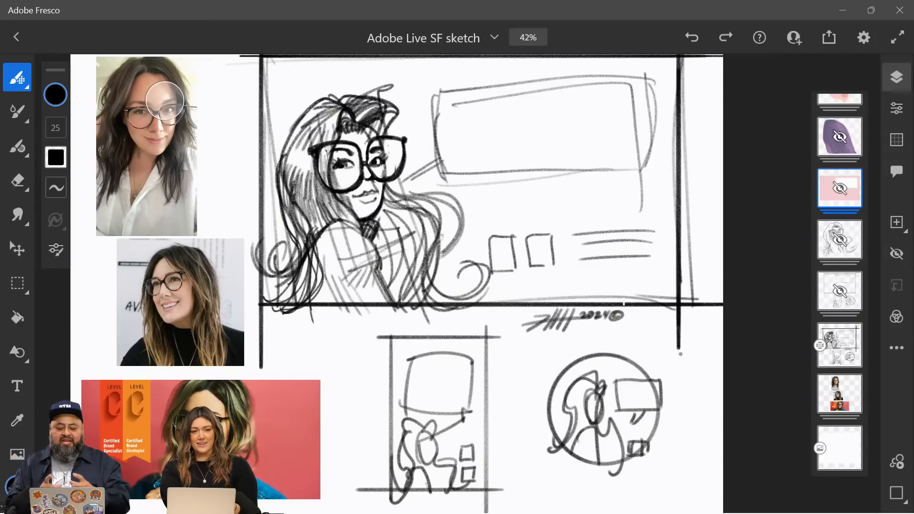
scroll(164, 100, up, 5)
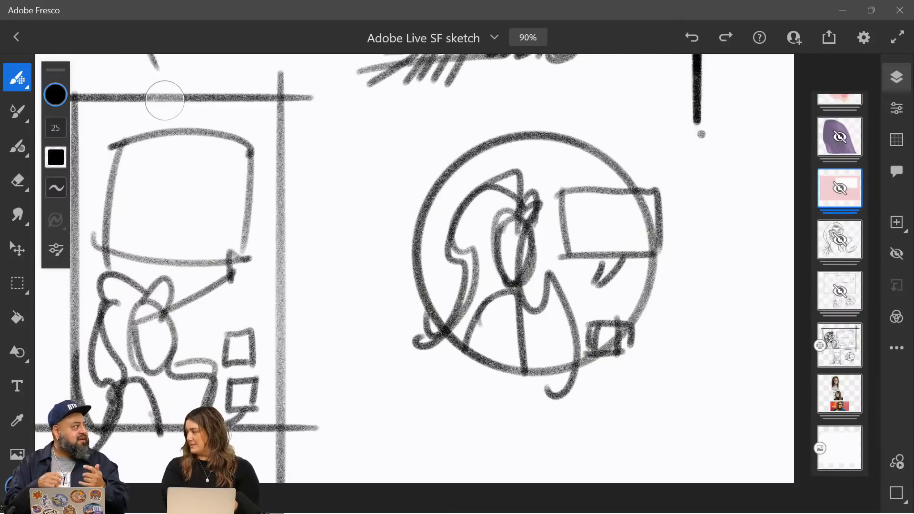
scroll(165, 100, left, 5)
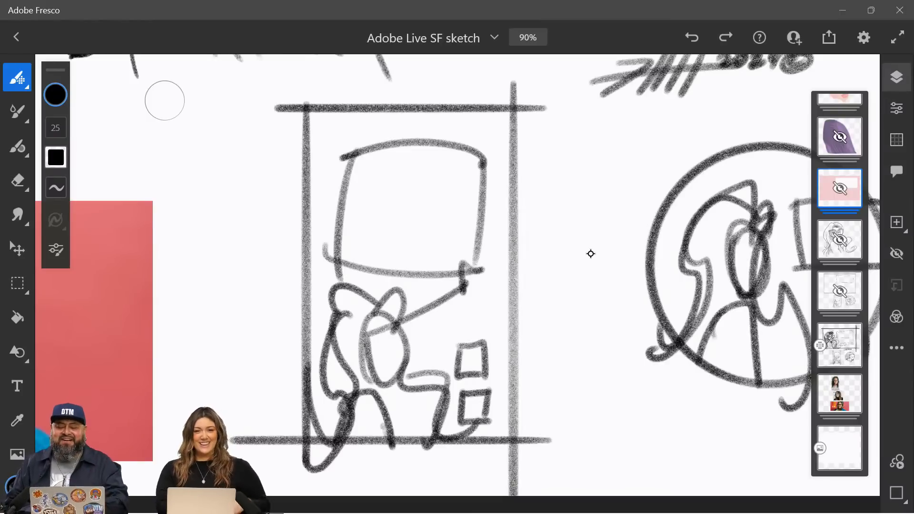
scroll(591, 254, down, 5)
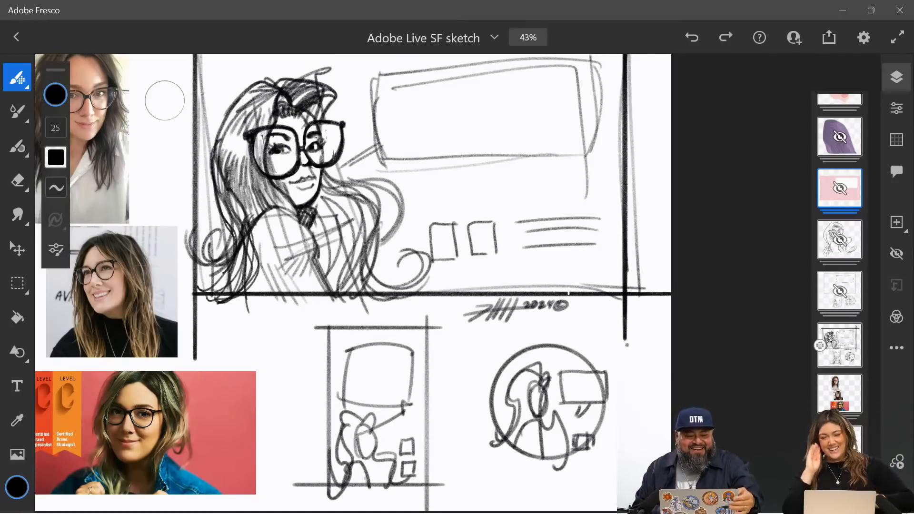
key(ctrl+w)
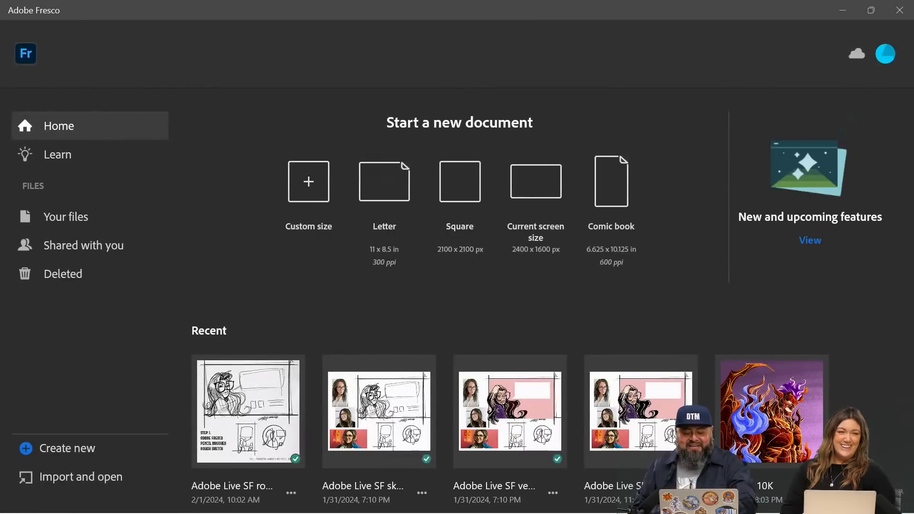
scroll(509, 300, down, 3)
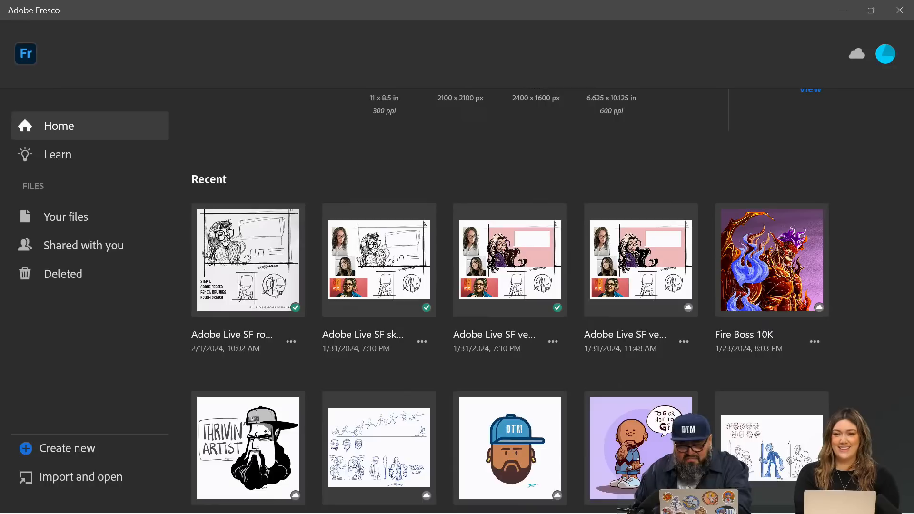
click(684, 342)
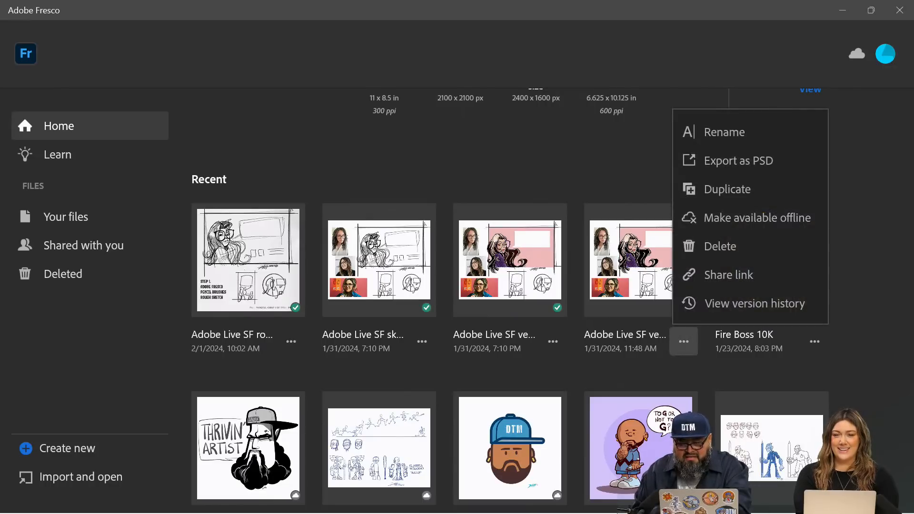
key(Escape)
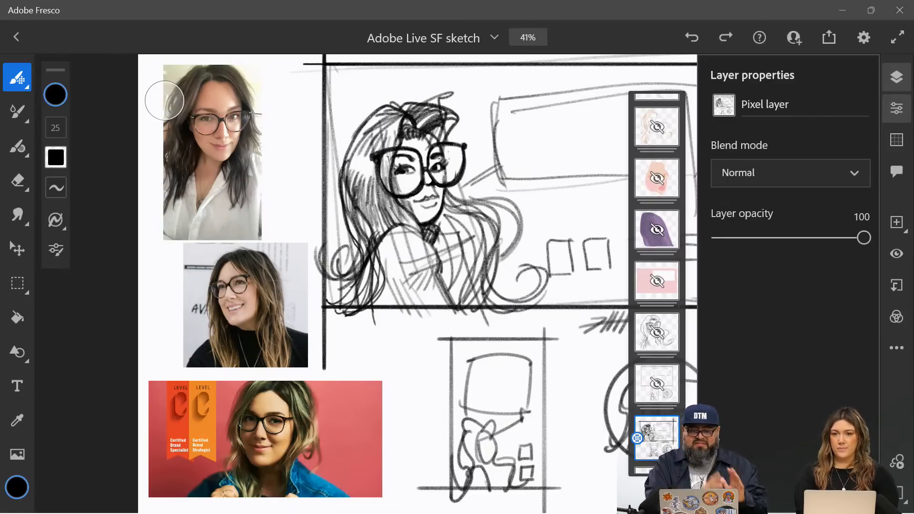
Step: Lower the rough pencil sketch layer's opacity to 28 and show the hidden group with the refined portrait line art
scroll(165, 100, up, 5)
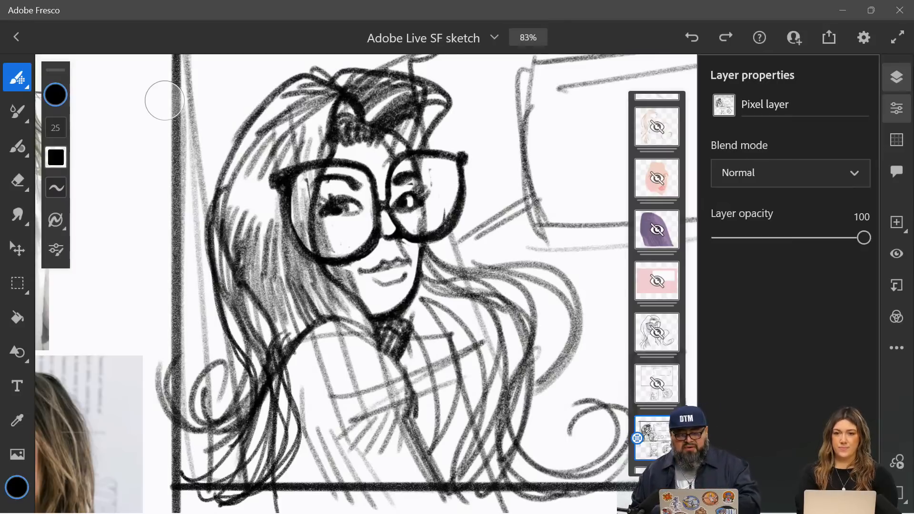
drag(864, 238, 759, 238)
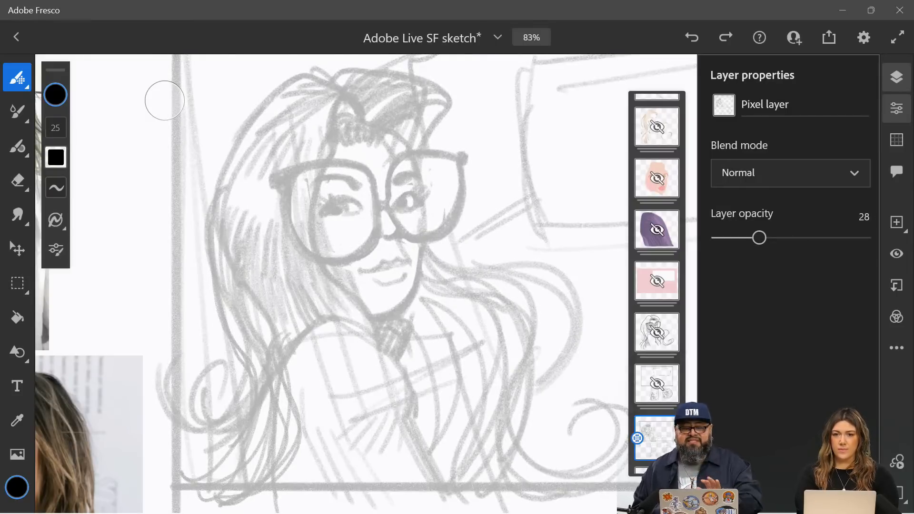
click(657, 332)
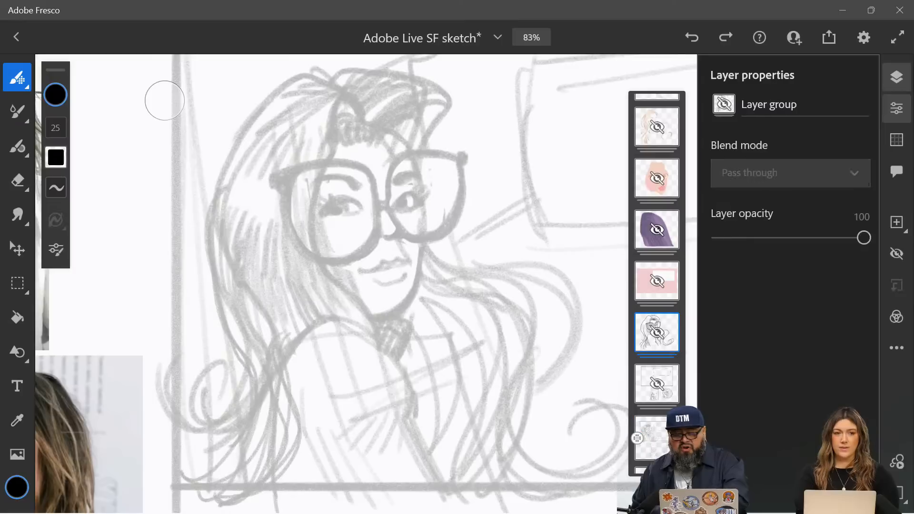
click(897, 253)
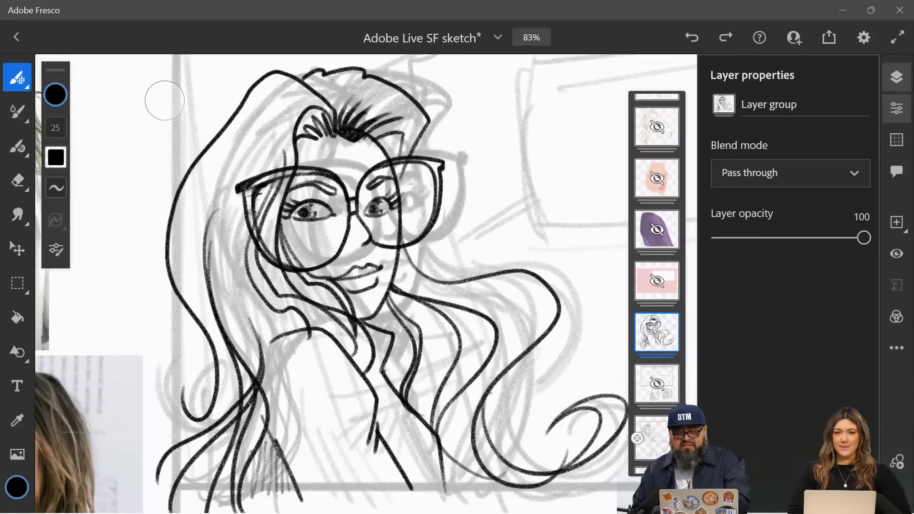
Step: Open the portrait line-art group to view its separate glasses and figure layers, and compare the drawing with the reference photos
click(663, 342)
click(659, 341)
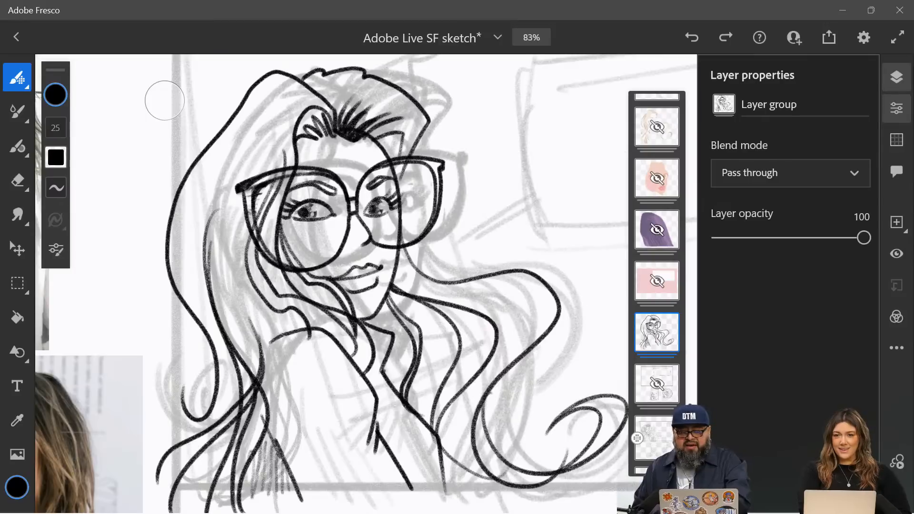
double_click(657, 339)
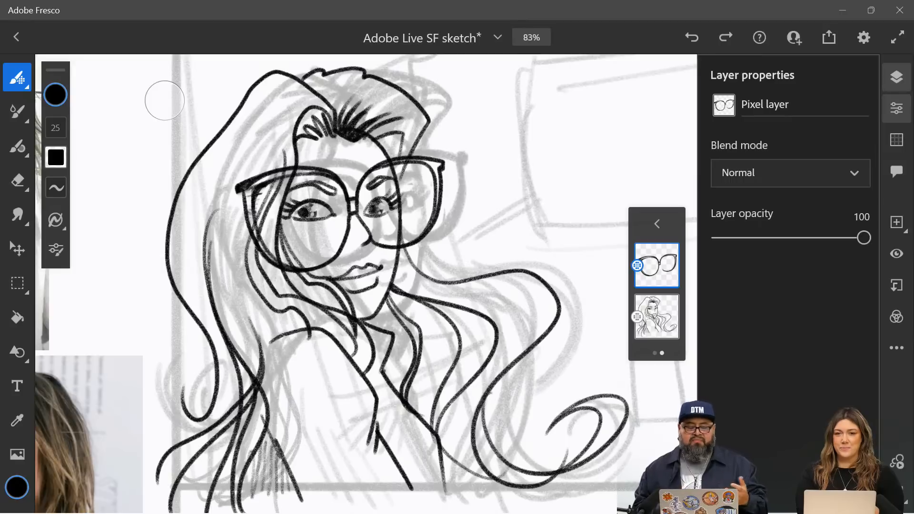
scroll(165, 101, down, 5)
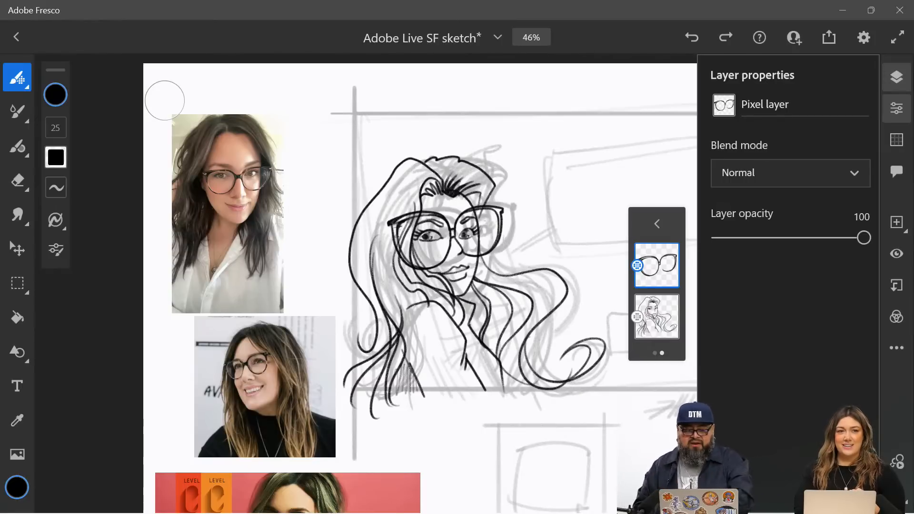
scroll(165, 100, up, 2)
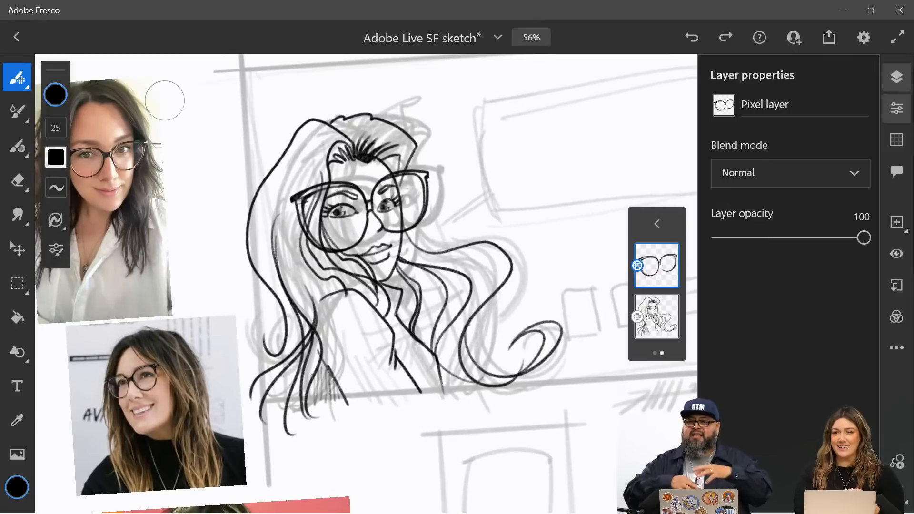
Step: Leave the portrait group, hide the rough pencil sketch layer, and show the group with the clean layout frames
click(658, 224)
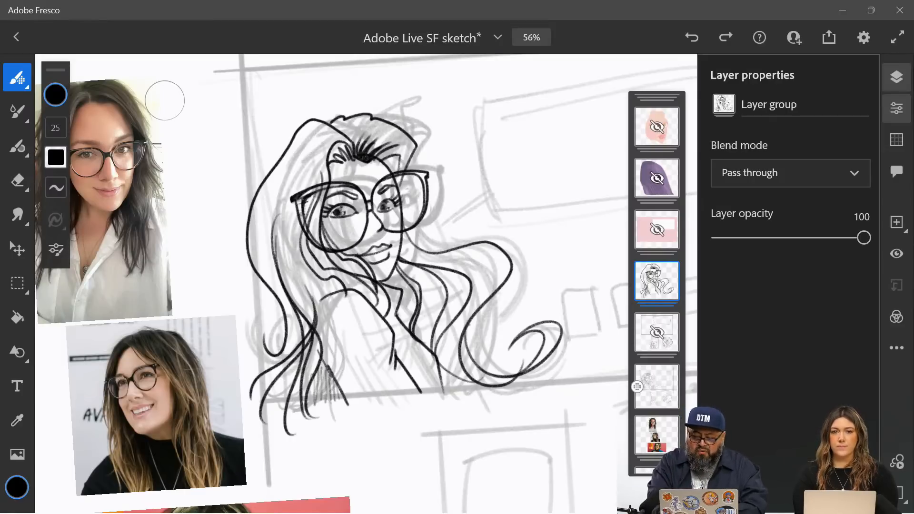
click(658, 386)
click(897, 254)
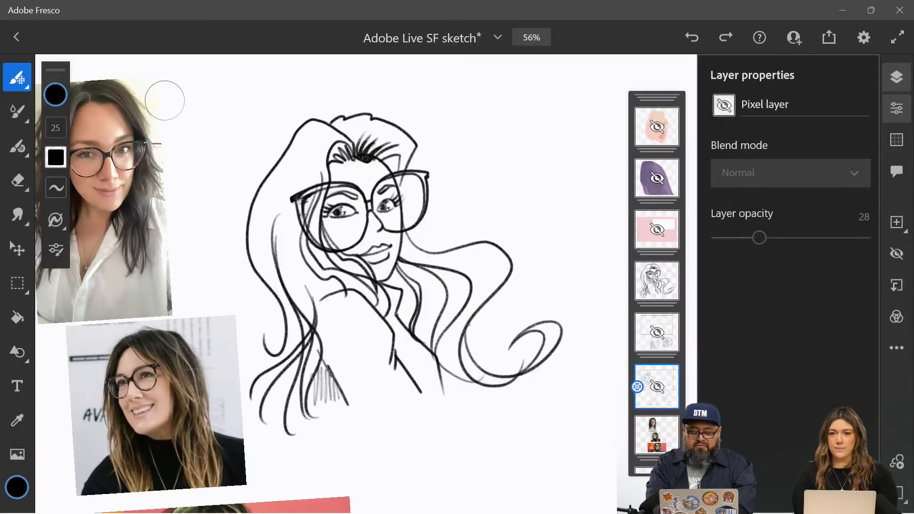
click(657, 332)
click(897, 254)
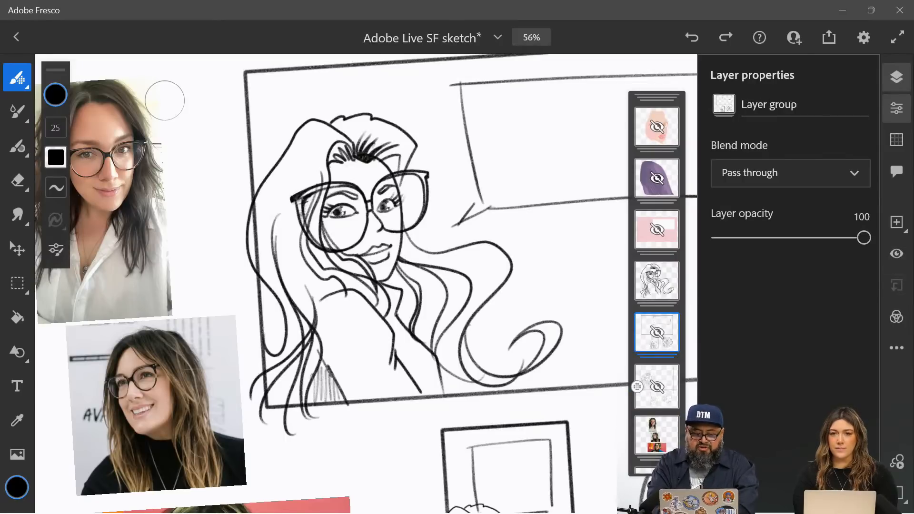
Step: Examine the portrait in the wide, vertical and circular layouts, including a close look at the circular version
scroll(165, 100, down, 5)
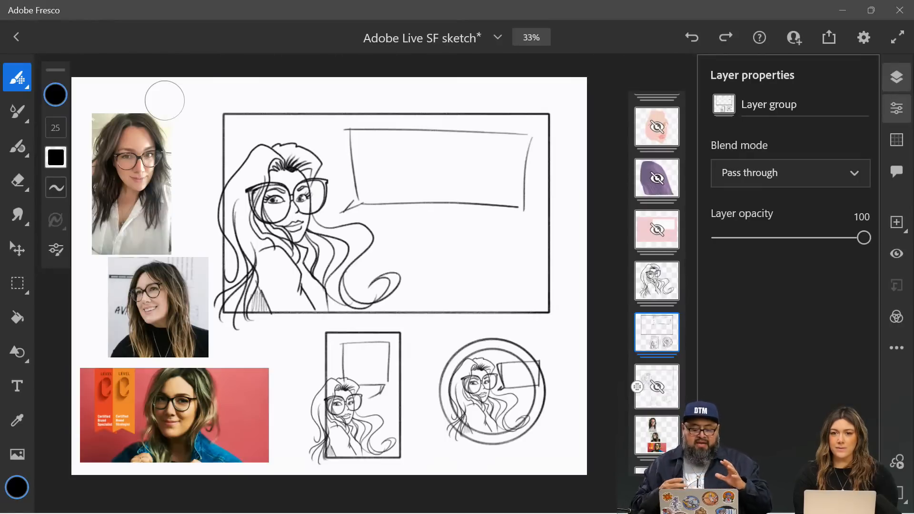
scroll(495, 452, up, 4)
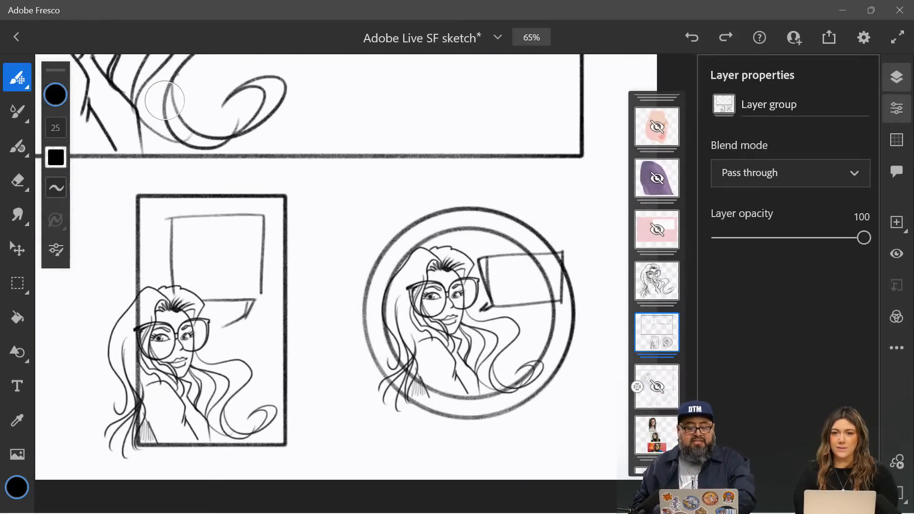
scroll(615, 376, up, 2)
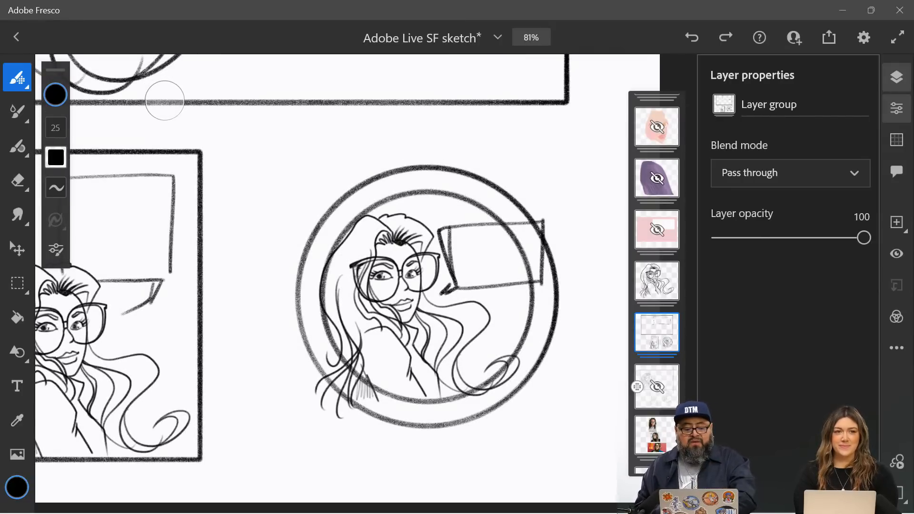
scroll(453, 408, up, 3)
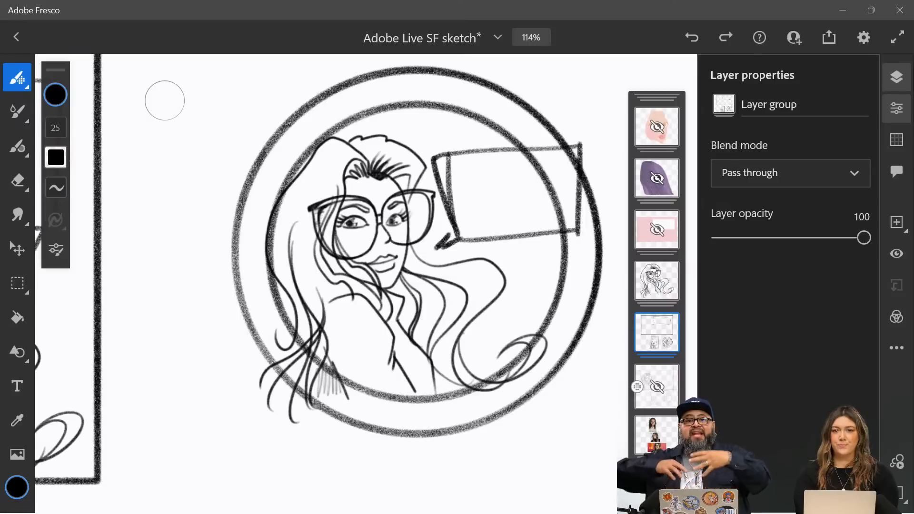
scroll(165, 101, down, 5)
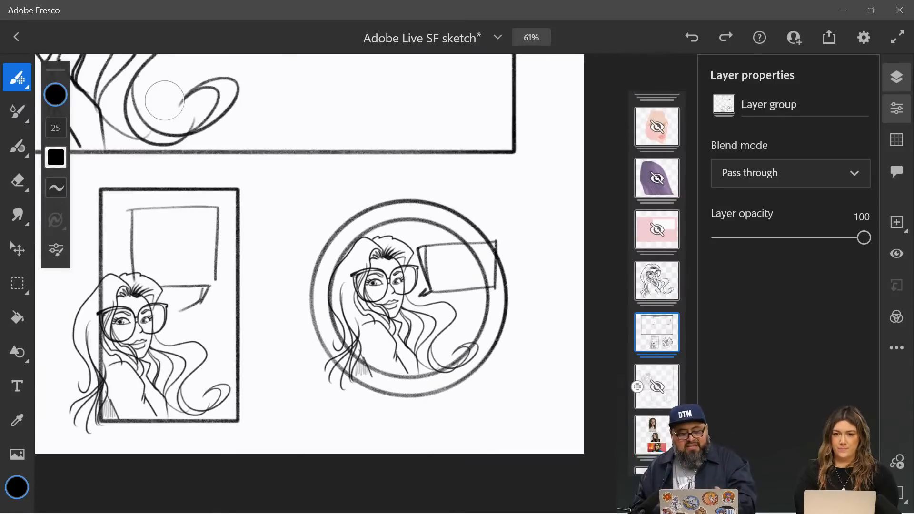
scroll(165, 100, down, 4)
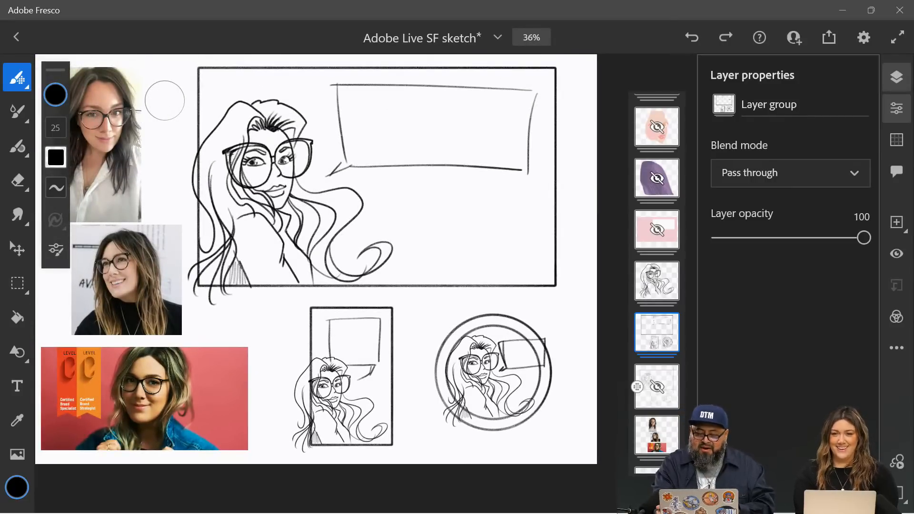
Step: Combine the portrait line-art group with the layout frames group and close the layer properties
drag(657, 281, 658, 333)
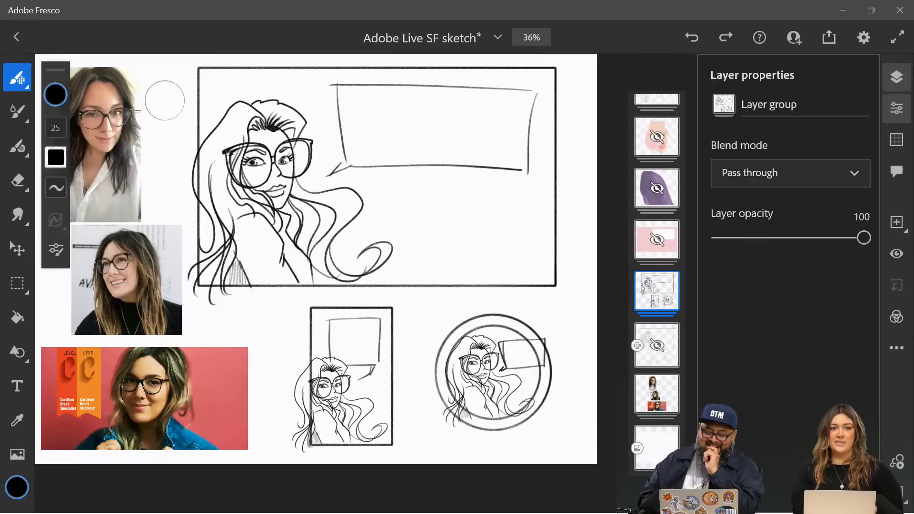
click(896, 108)
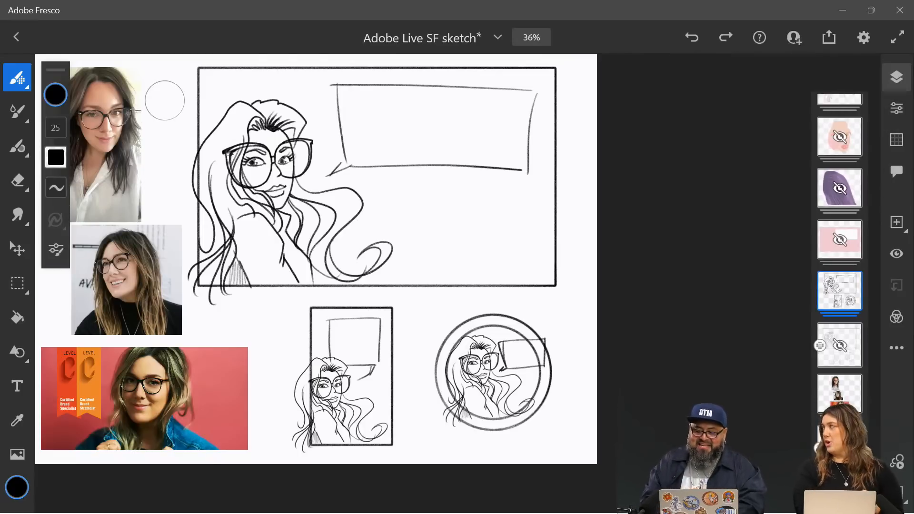
scroll(165, 100, left, 3)
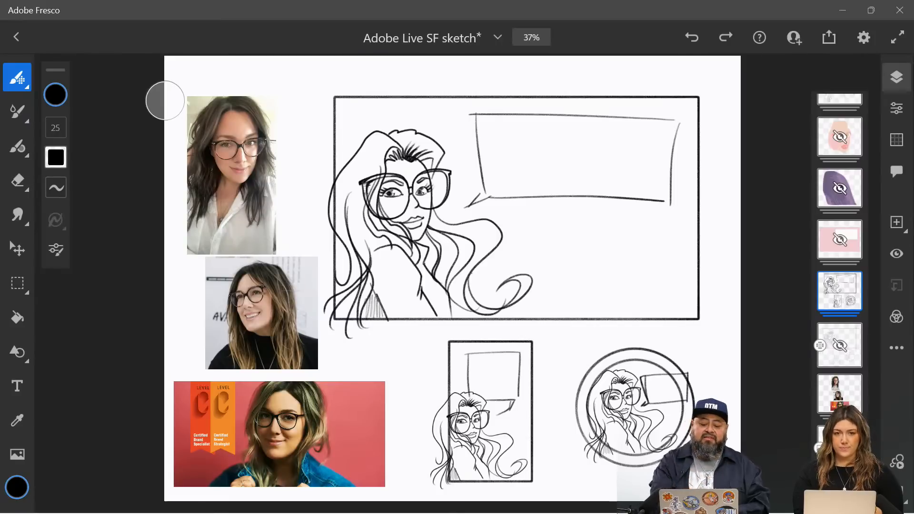
Step: Show the rough pencil sketch layer and hide the combined line-art and layout group
click(840, 345)
click(896, 254)
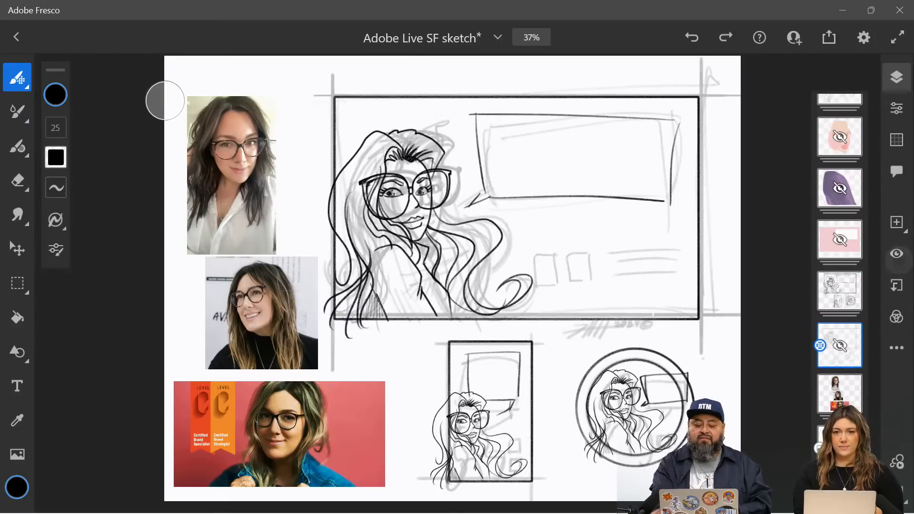
click(840, 290)
click(897, 253)
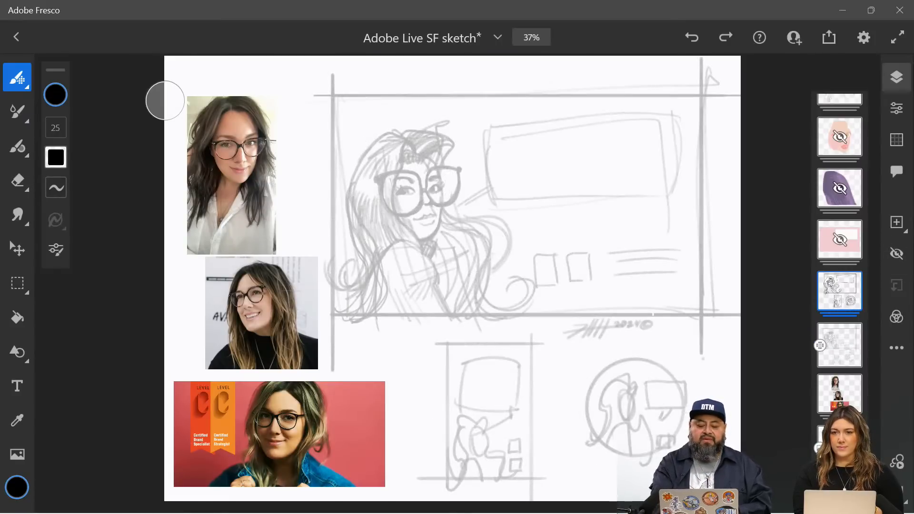
Step: Compare the rough pencil portrait with the reference photos, looking closely at the hair parting and glasses
scroll(403, 141, up, 5)
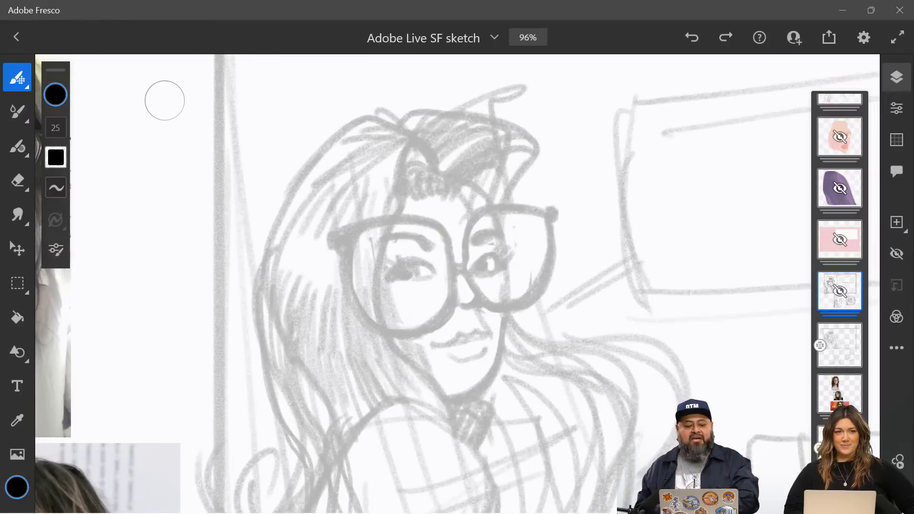
scroll(165, 101, down, 5)
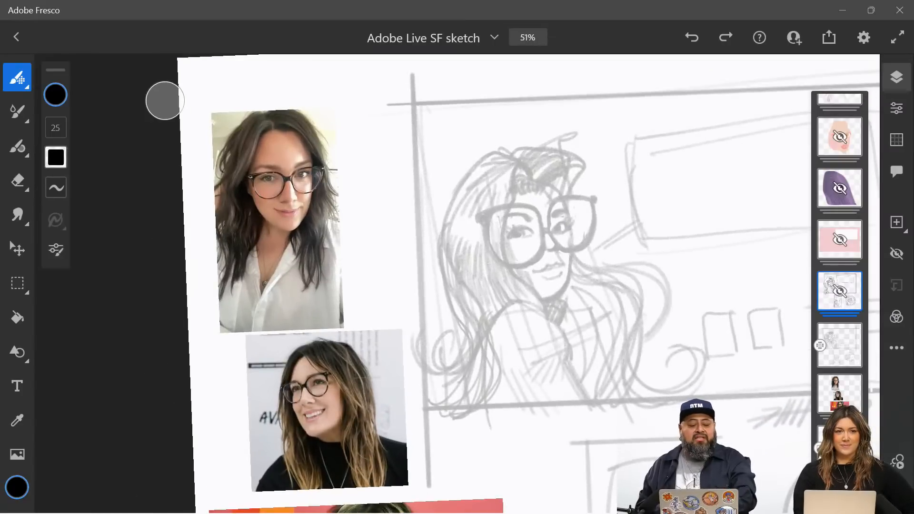
scroll(165, 101, up, 10)
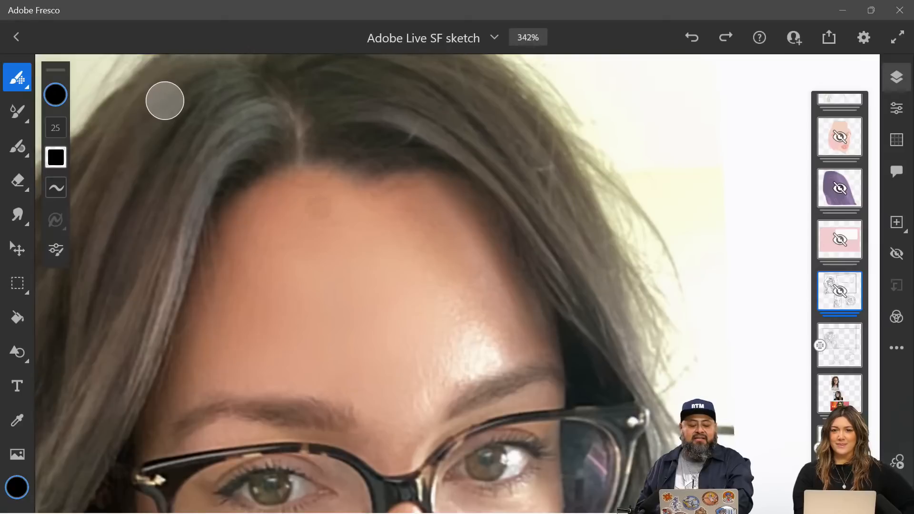
drag(325, 198, 324, 277)
key(ctrl+z)
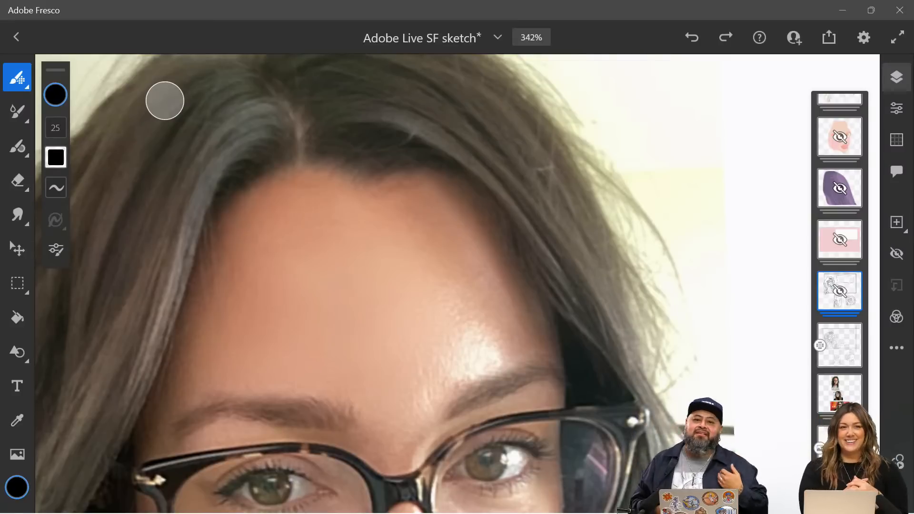
scroll(165, 100, down, 8)
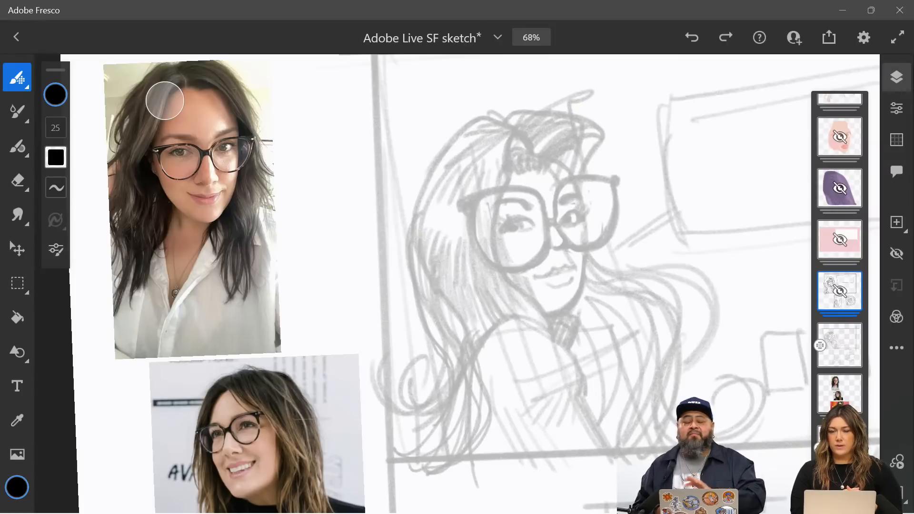
scroll(165, 101, down, 2)
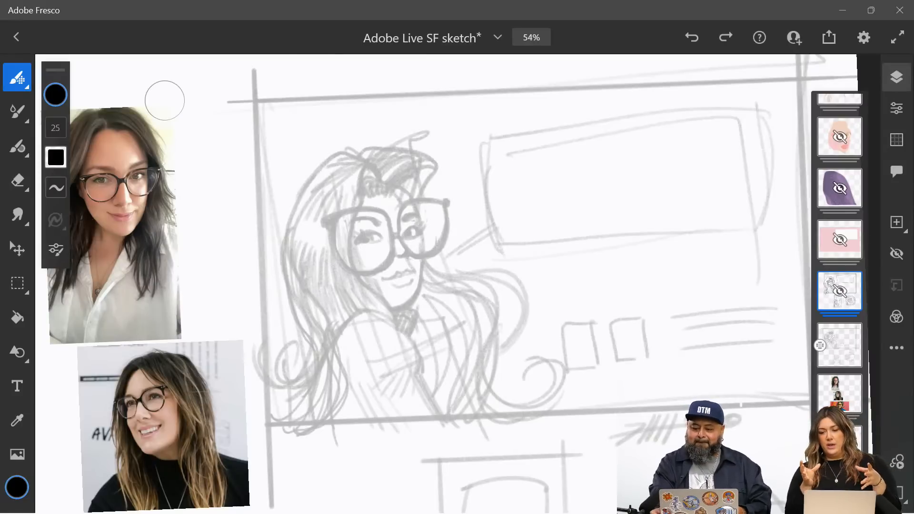
Step: Show the combined line-art and layout group and hide the rough pencil sketch layer
click(897, 253)
click(839, 345)
click(897, 254)
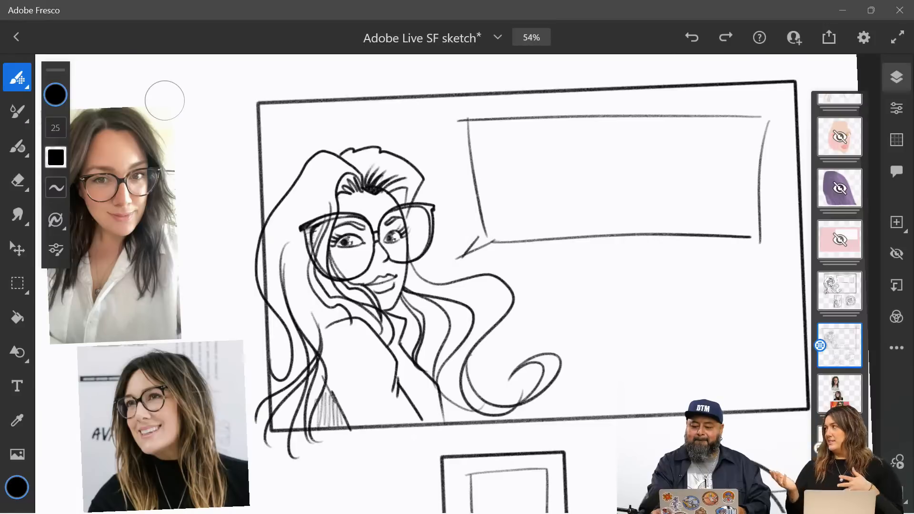
Step: Lower the combined line-art and layout group's opacity to 32
scroll(839, 238, up, 5)
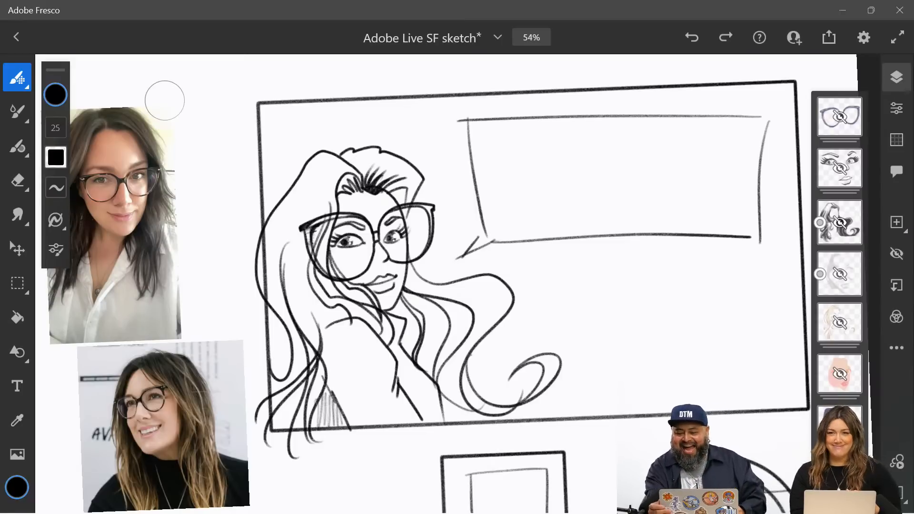
scroll(658, 283, down, 5)
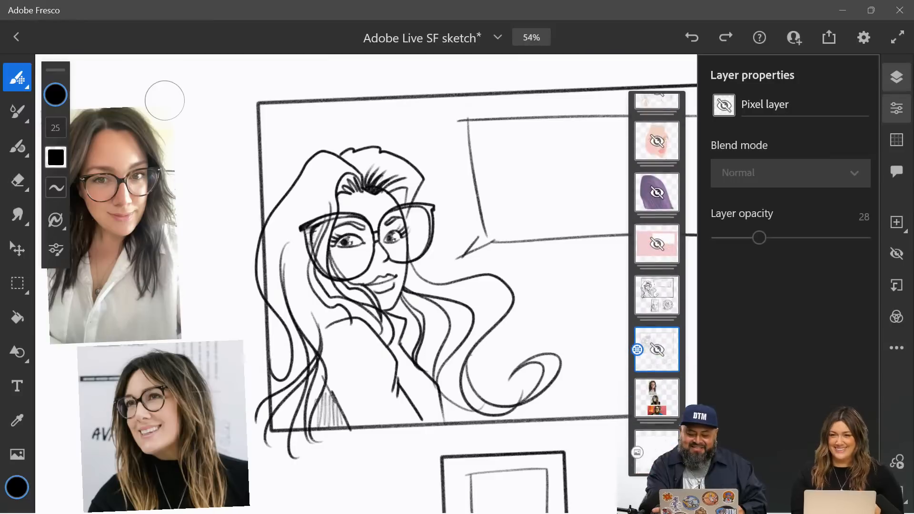
click(656, 291)
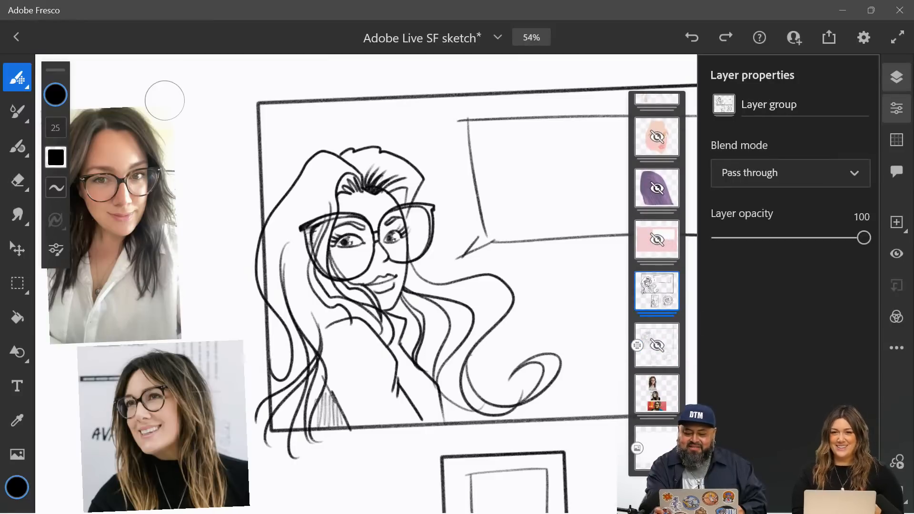
drag(864, 238, 765, 237)
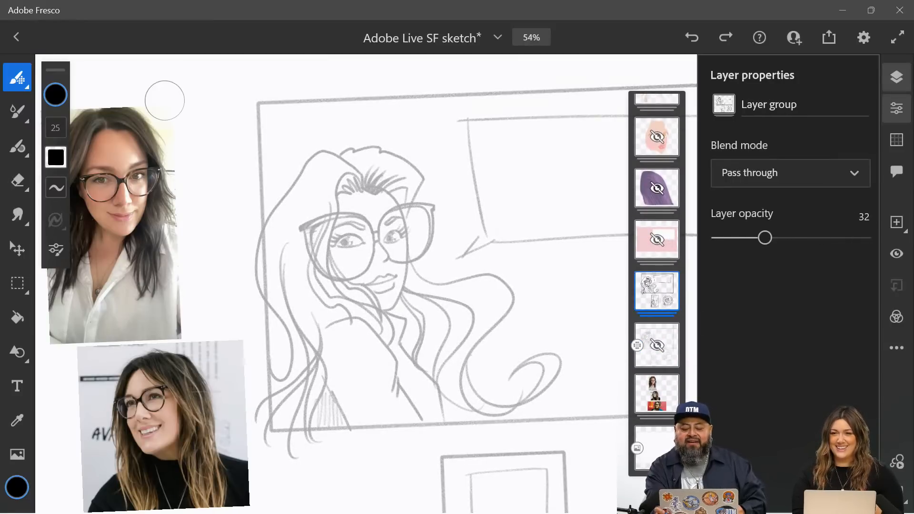
Step: Switch to the vector G Pen brush at size 9.0 and view the favorite vector brushes
scroll(657, 284, up, 3)
scroll(657, 284, up, 2)
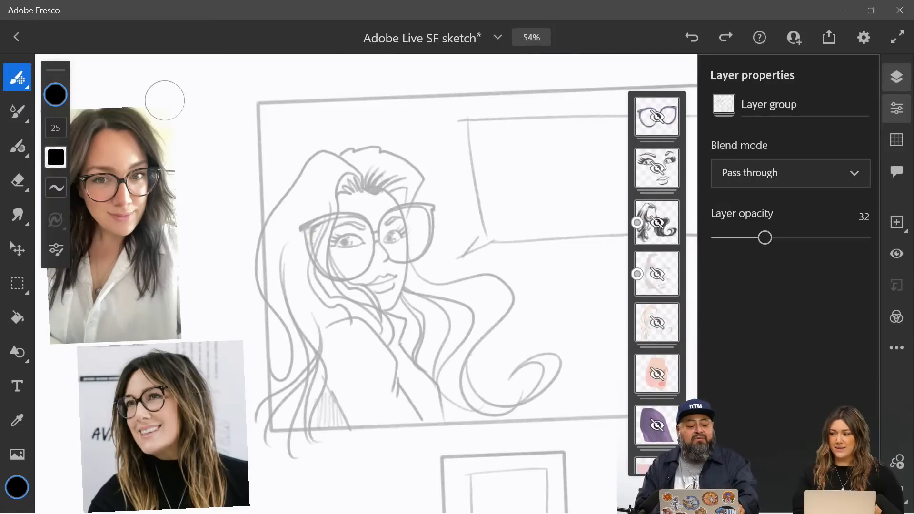
click(17, 146)
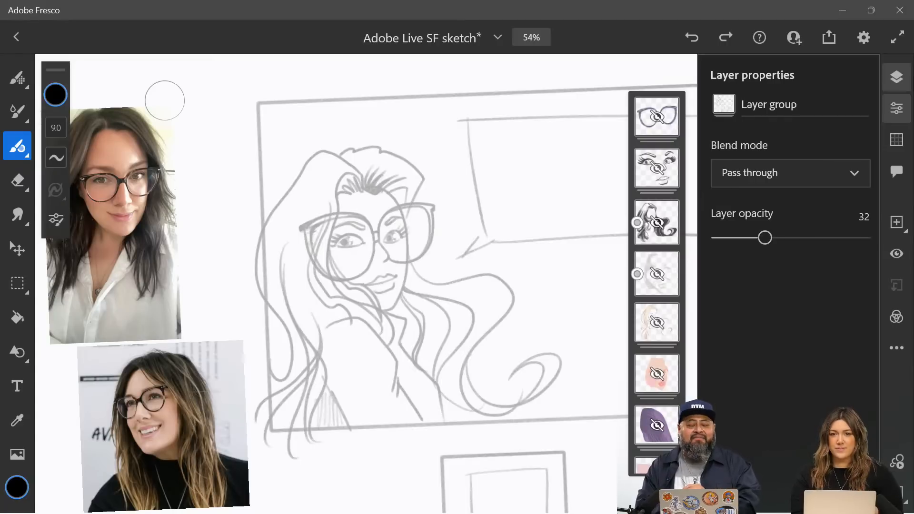
click(17, 145)
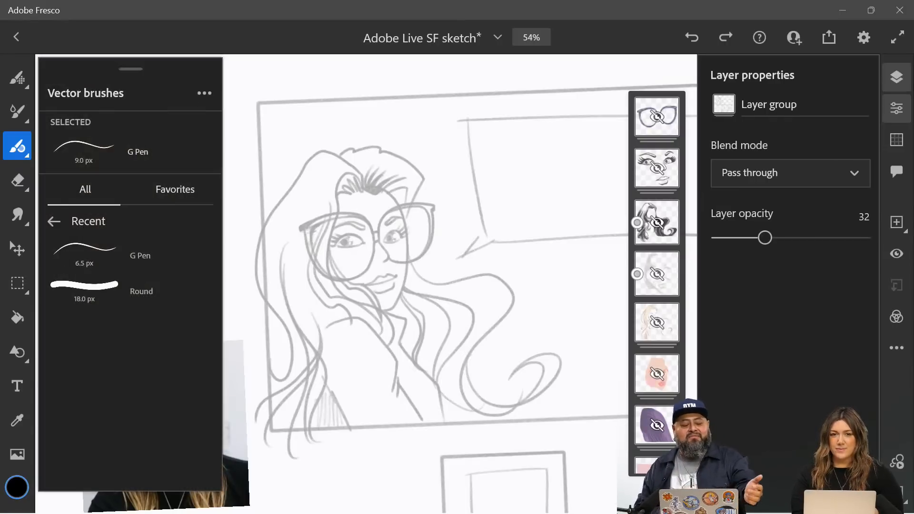
click(174, 189)
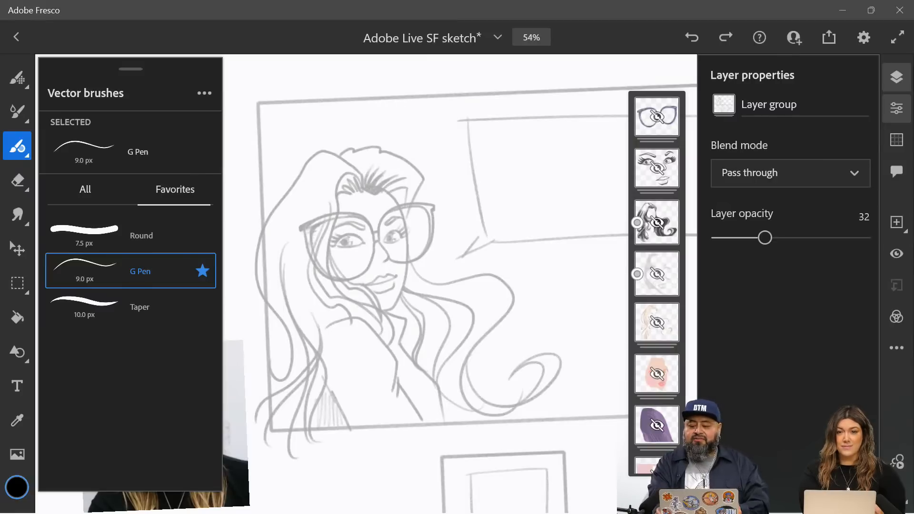
key(Escape)
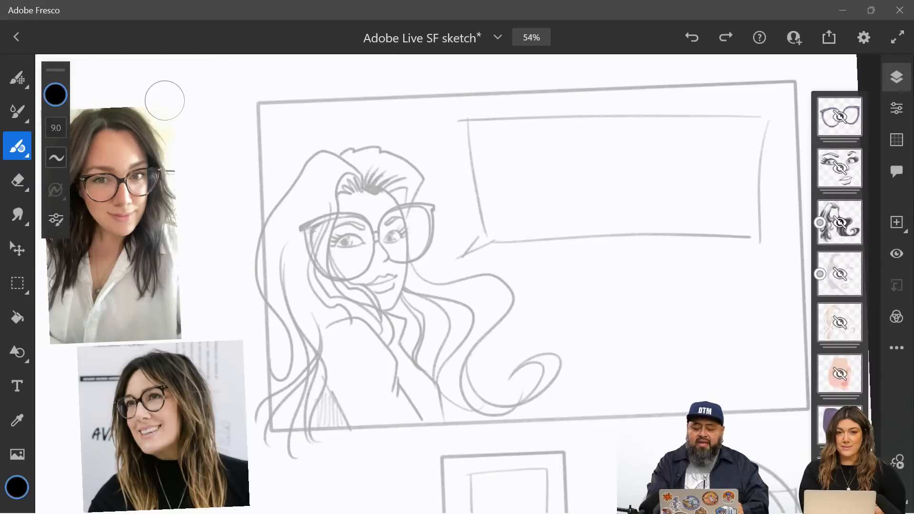
Step: Select the vector layer with the inked black hair, display its properties, and make it visible
click(840, 222)
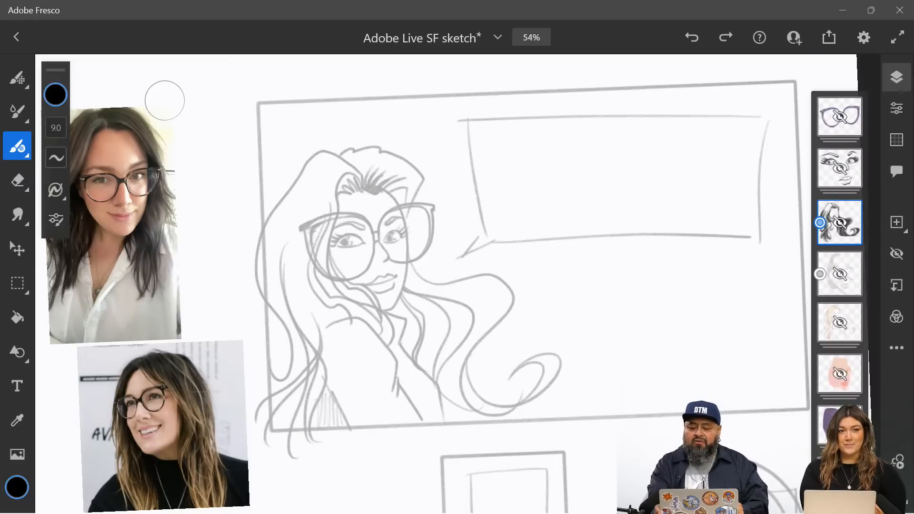
click(896, 108)
key(ctrl+comma)
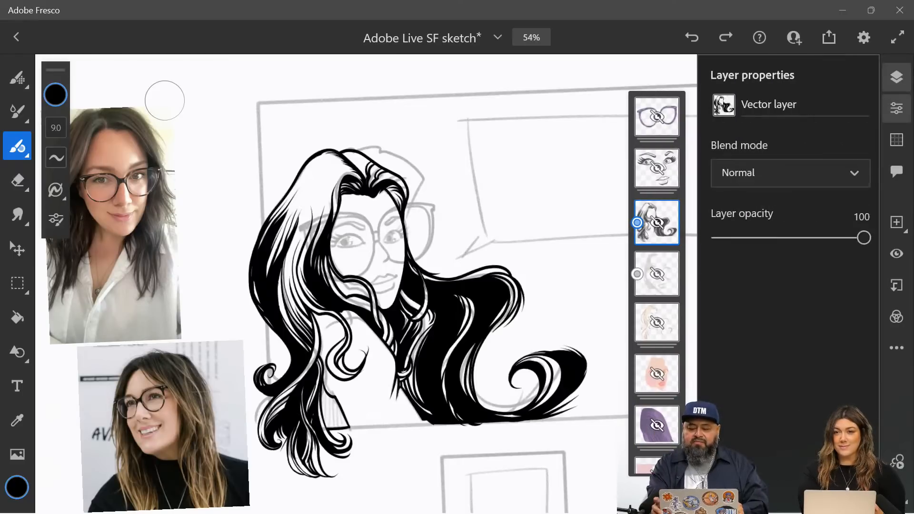
Step: Examine the inked hair linework over the faded sketch up close, undoing any stray mark
scroll(336, 282, up, 3)
scroll(377, 253, up, 2)
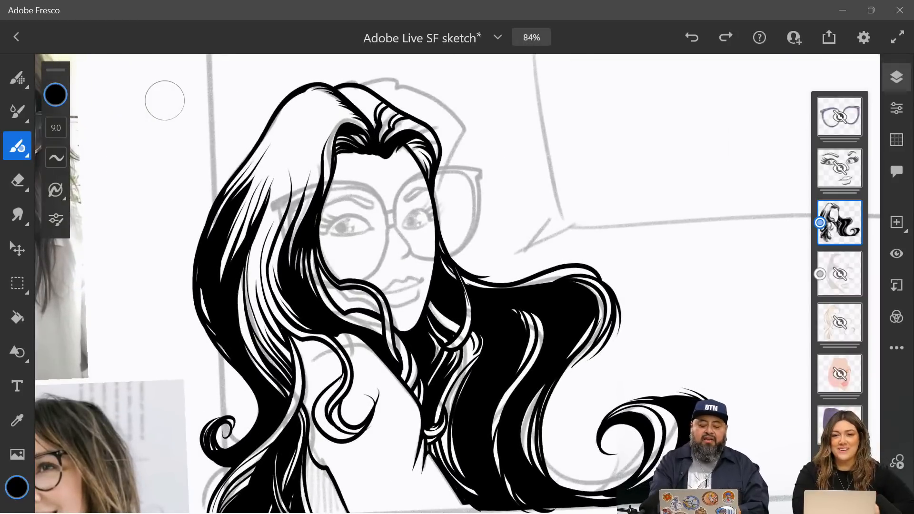
mouse_move(564, 278)
mouse_down()
mouse_move(575, 249)
mouse_move(566, 274)
mouse_up()
key(ctrl+z)
scroll(423, 283, down, 2)
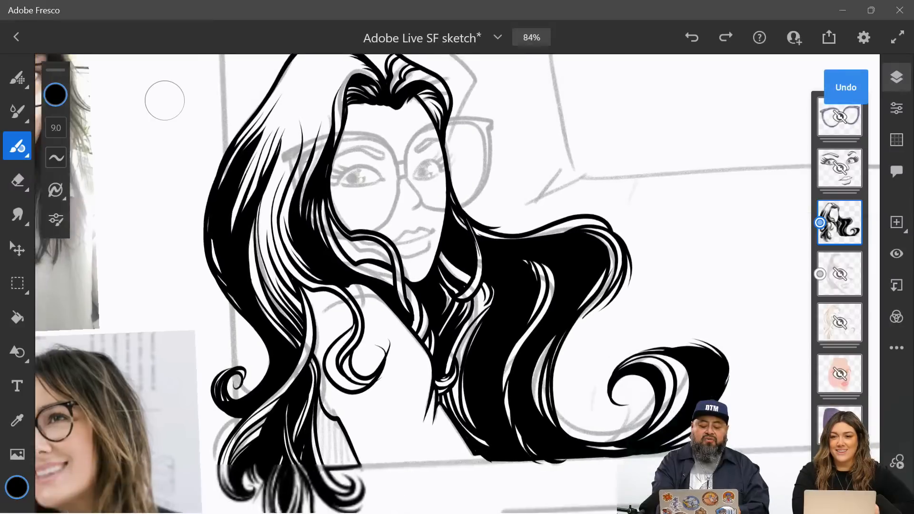
scroll(165, 100, down, 2)
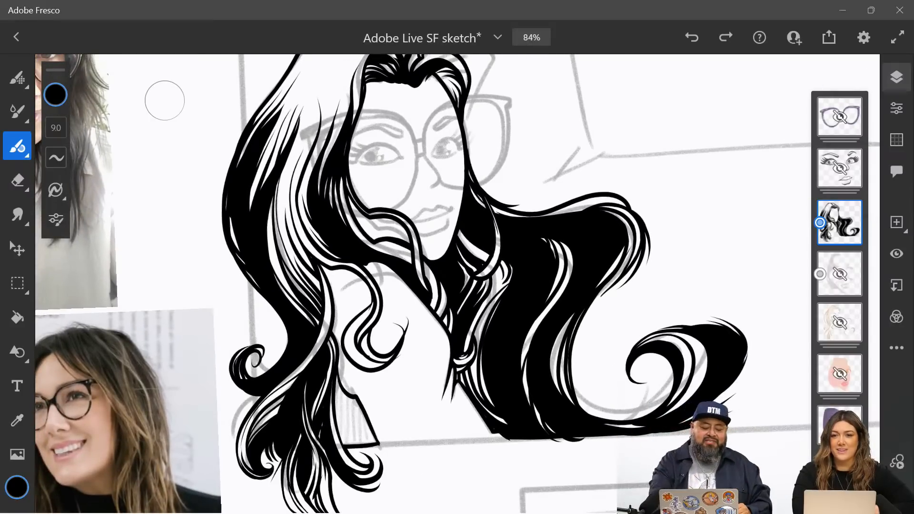
Step: Examine the inked hair linework, curls and reference photos up close and from farther out
scroll(164, 101, down, 3)
scroll(165, 101, up, 3)
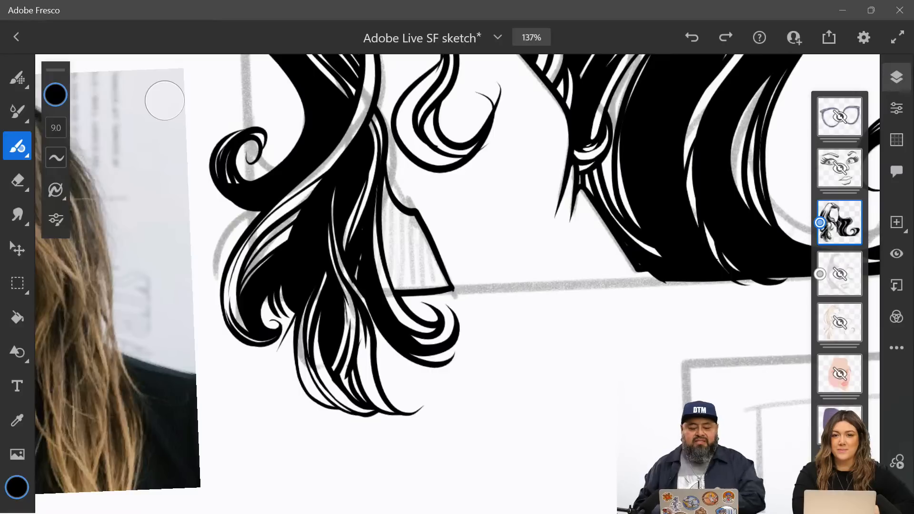
scroll(164, 100, up, 5)
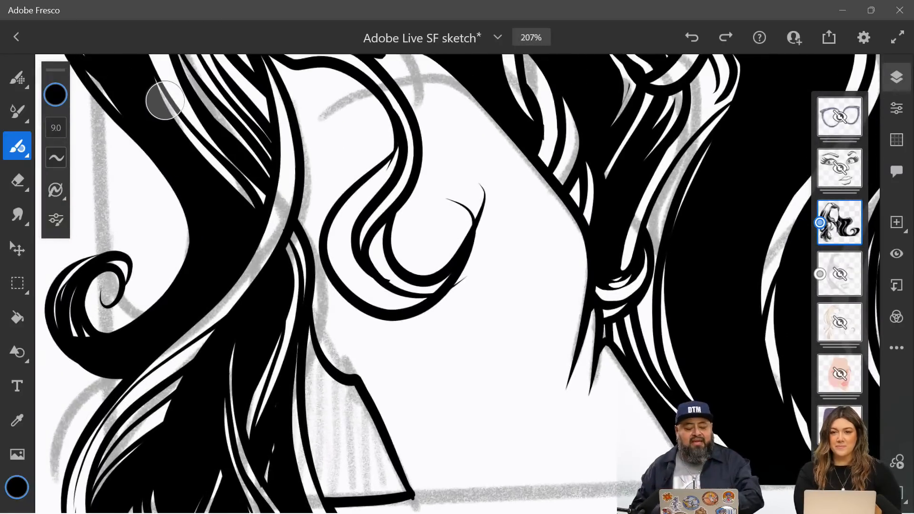
scroll(165, 101, left, 3)
scroll(165, 100, up, 2)
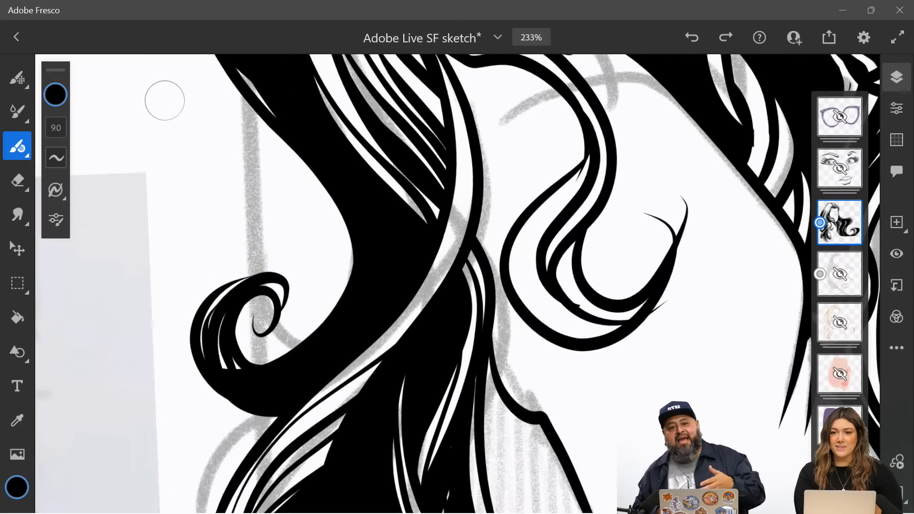
scroll(164, 100, down, 8)
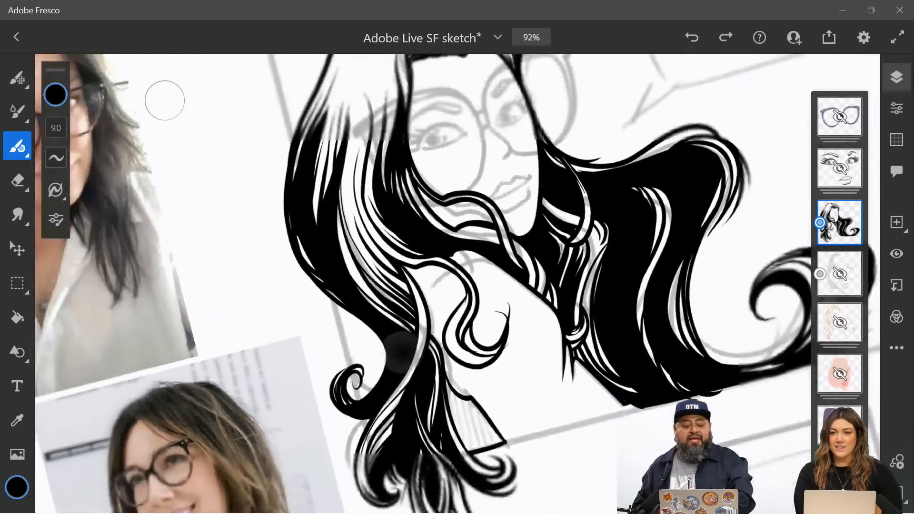
scroll(165, 101, left, 5)
scroll(165, 100, up, 2)
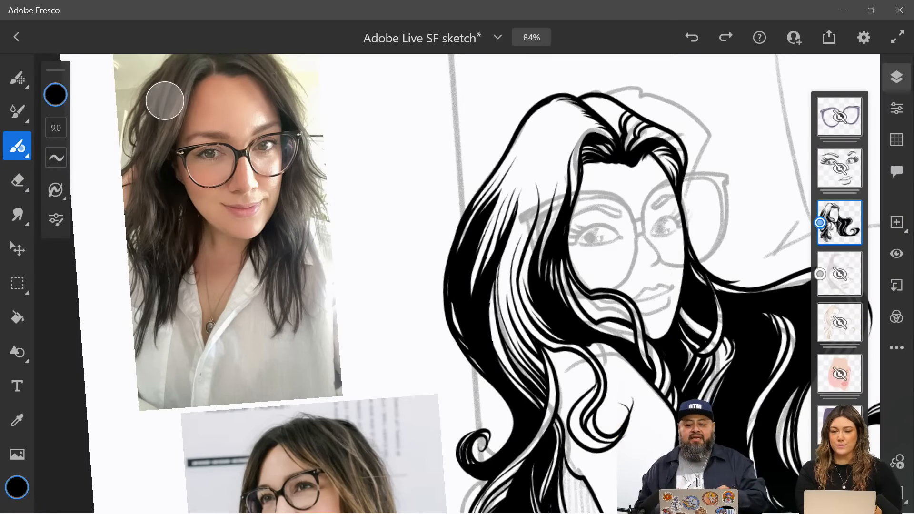
scroll(457, 284, right, 4)
scroll(457, 284, up, 4)
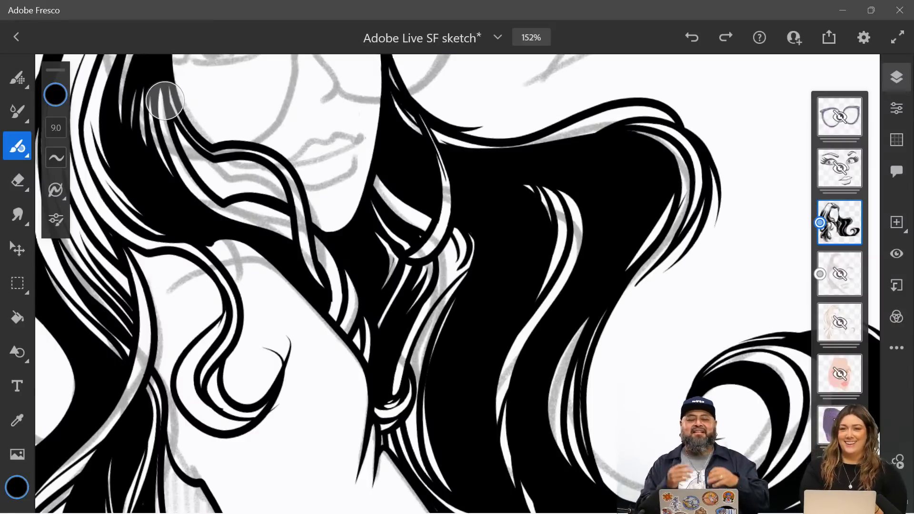
scroll(165, 101, down, 5)
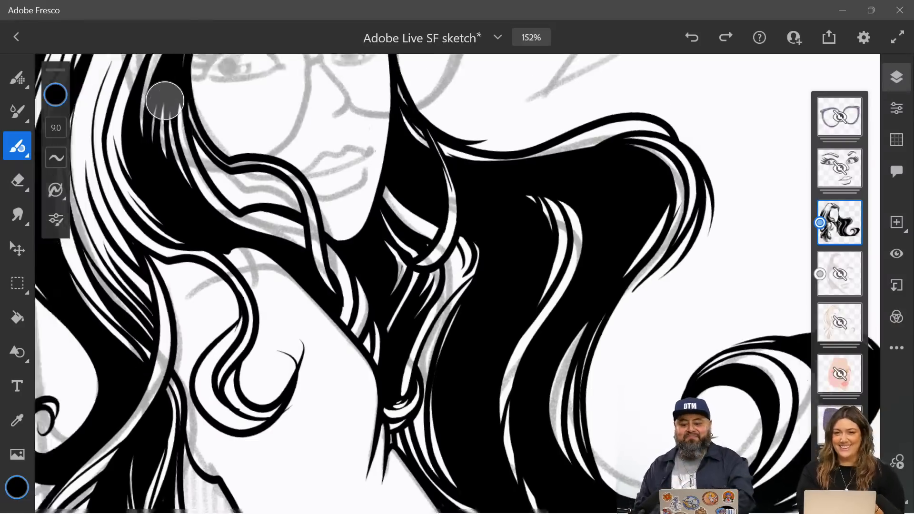
scroll(165, 101, up, 3)
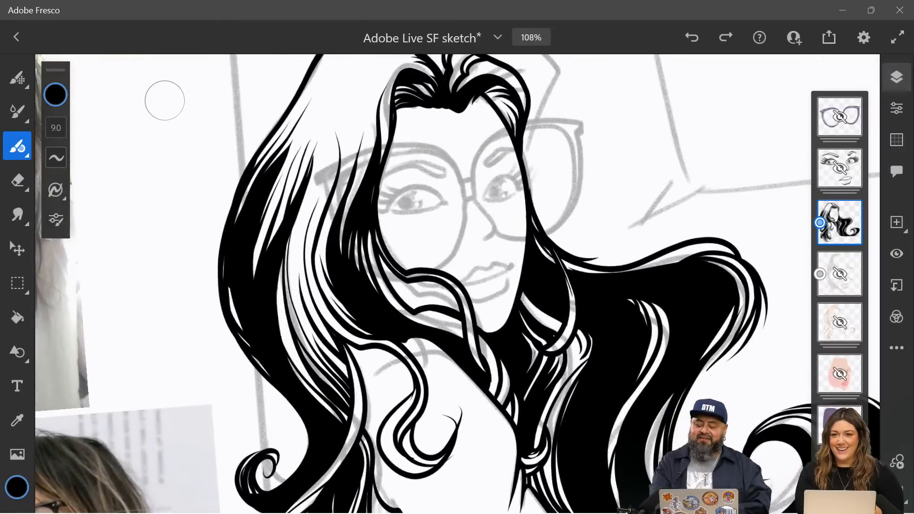
Step: Make the purple glasses layer group visible and open it to show its individual layers
click(840, 116)
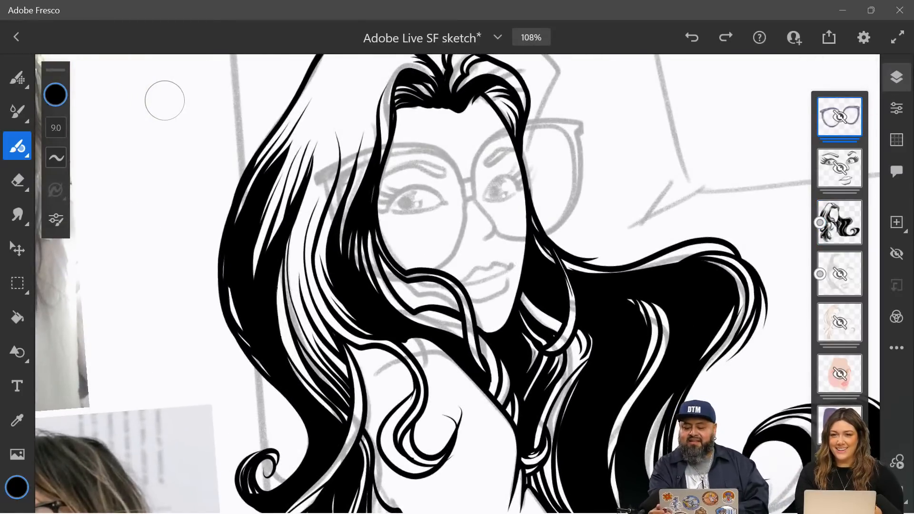
key(ctrl+comma)
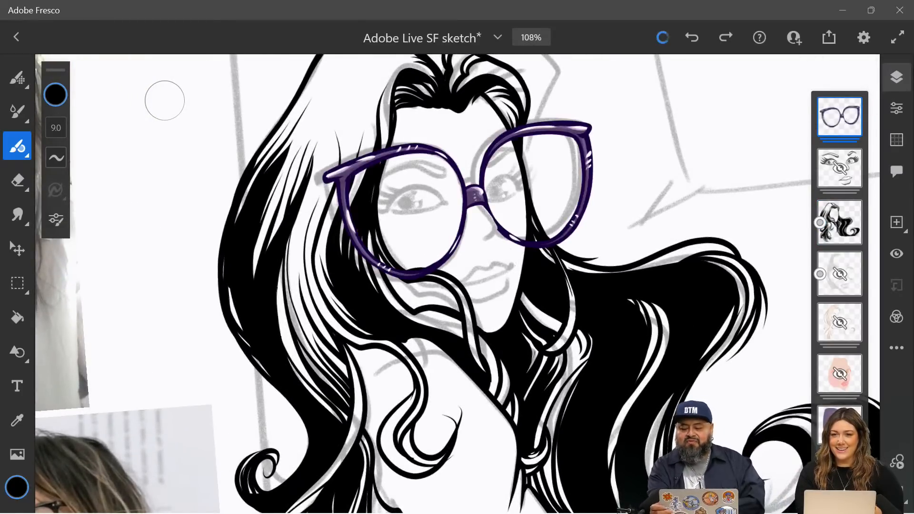
click(840, 116)
double_click(840, 117)
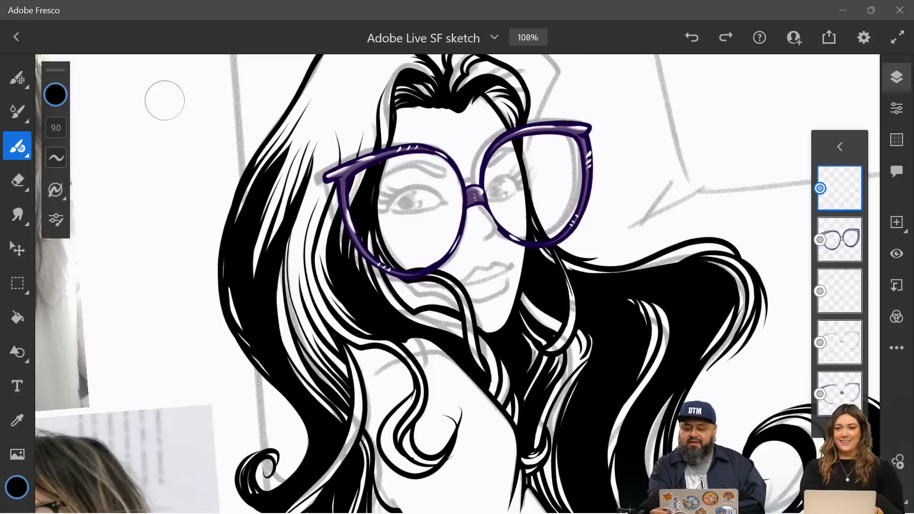
Step: Hide the glasses group's highlight, shading and fill layers so only the dark purple outline layer stays visible
click(840, 291)
click(896, 253)
click(839, 343)
click(897, 253)
click(839, 394)
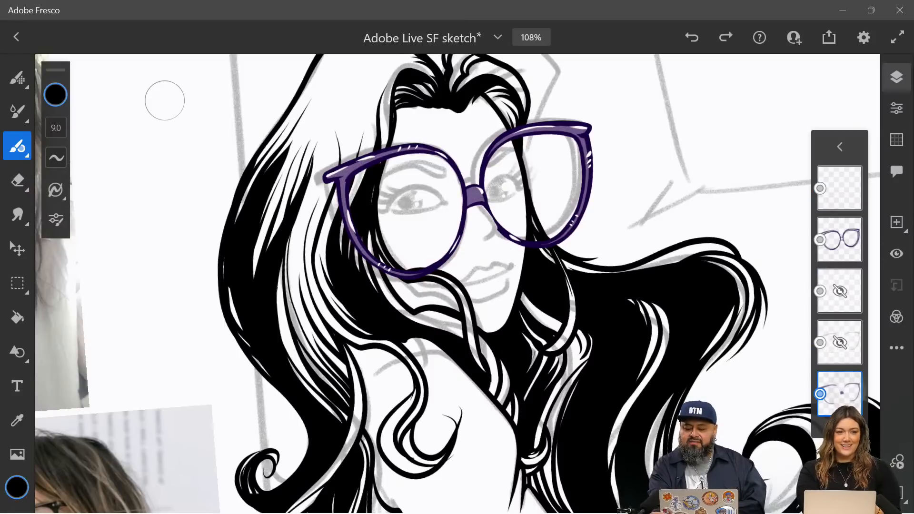
click(897, 253)
click(840, 188)
click(897, 253)
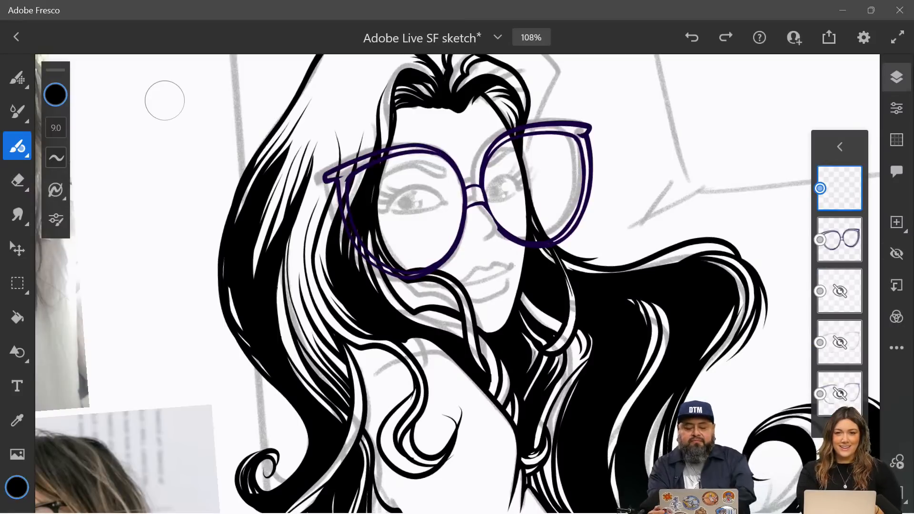
scroll(512, 146, up, 5)
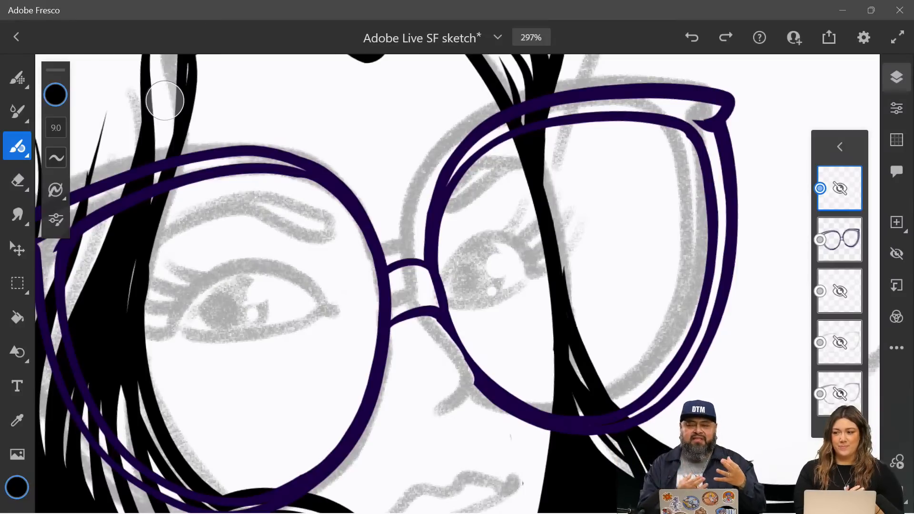
scroll(496, 205, down, 5)
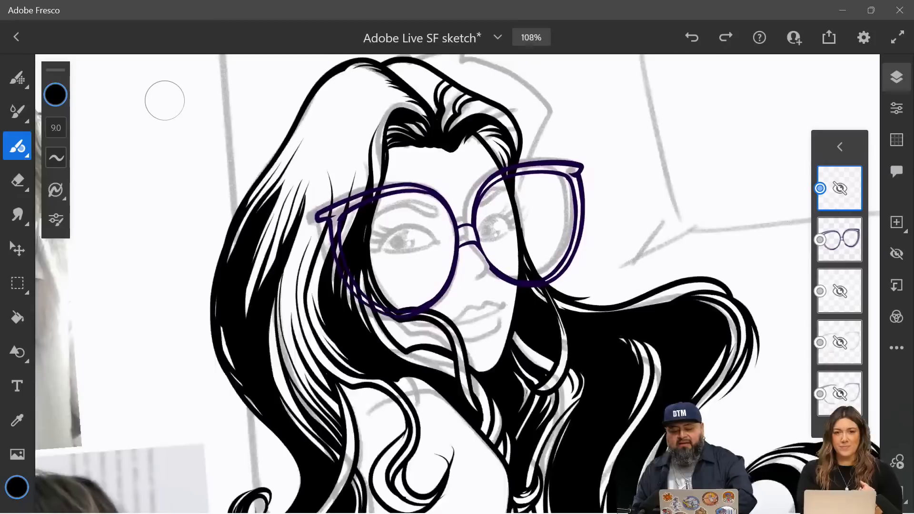
Step: Show the inked facial features group and hide the faded sketch group
click(839, 147)
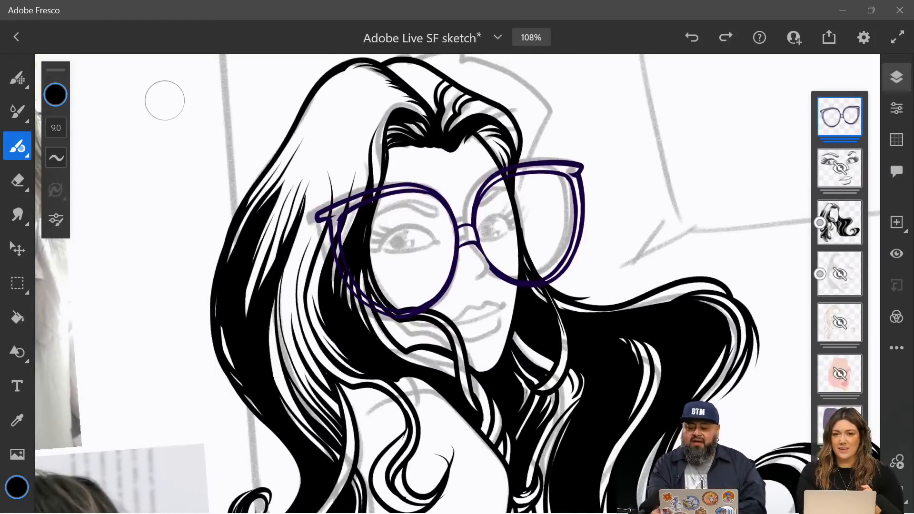
click(840, 168)
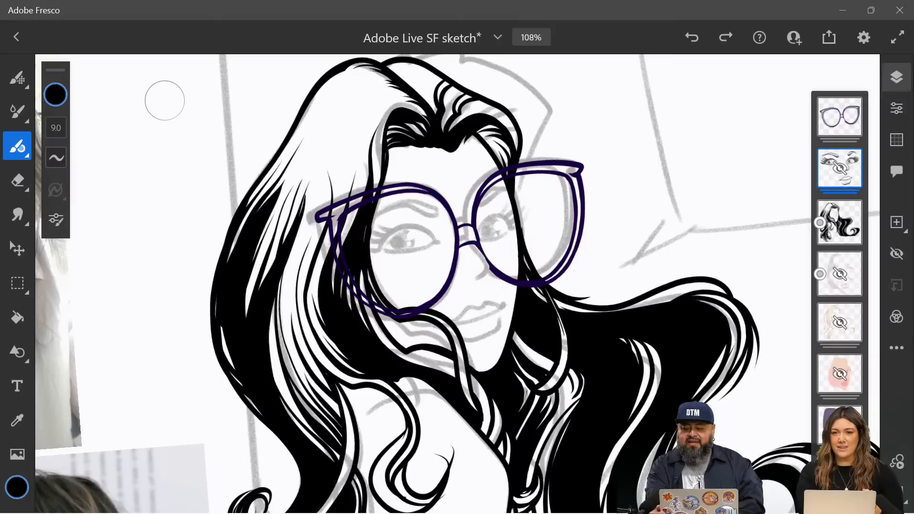
click(896, 253)
scroll(840, 267, down, 5)
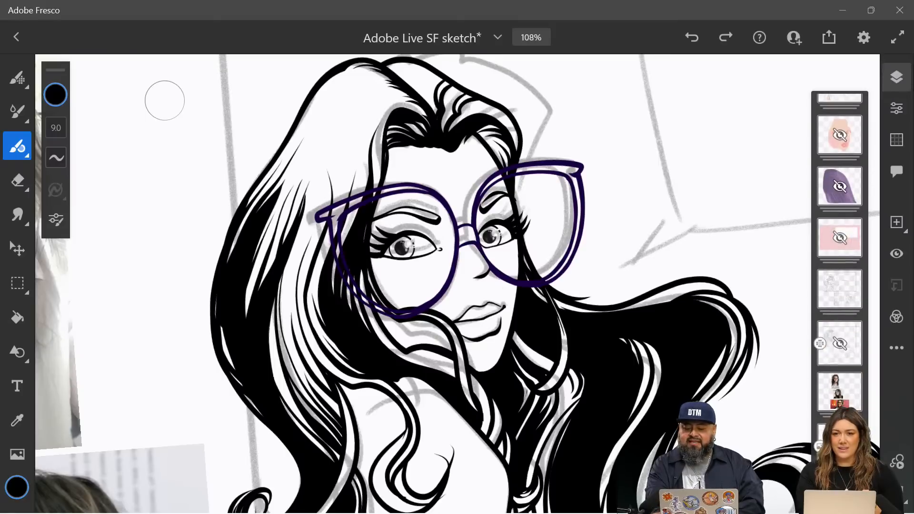
click(840, 292)
click(896, 254)
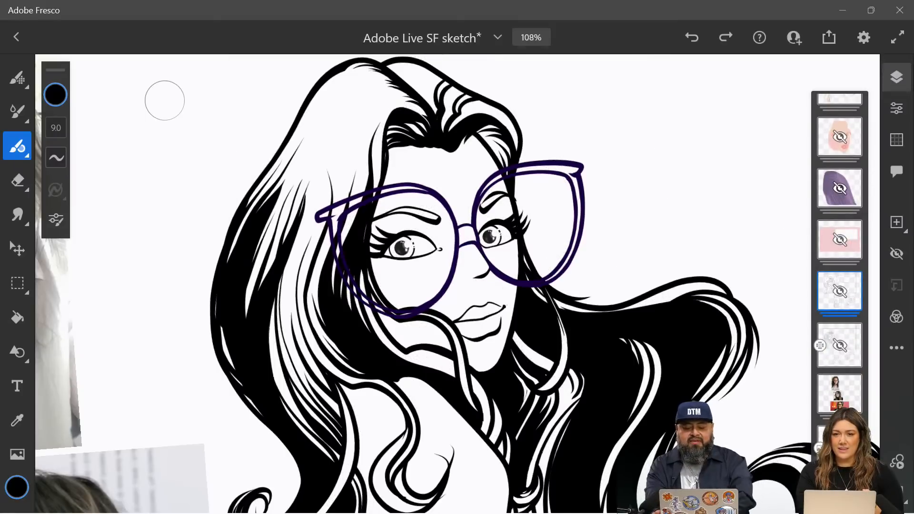
Step: Examine the clean ink lines of the face, glasses and hairline at several magnifications
scroll(449, 226, up, 5)
scroll(567, 190, up, 1)
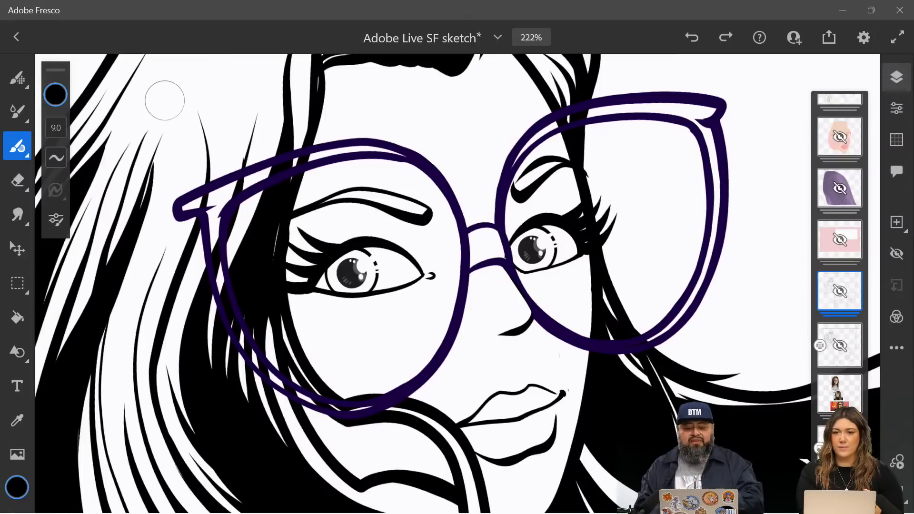
scroll(164, 101, down, 3)
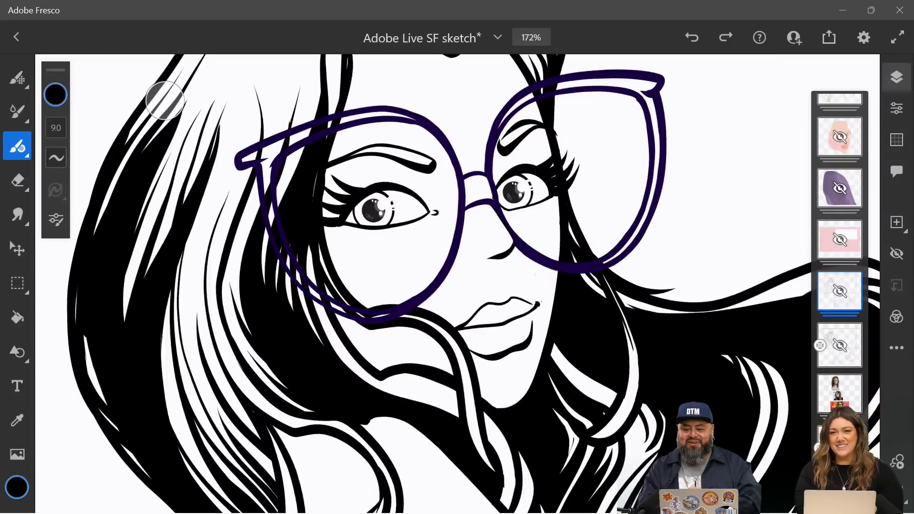
scroll(165, 101, down, 5)
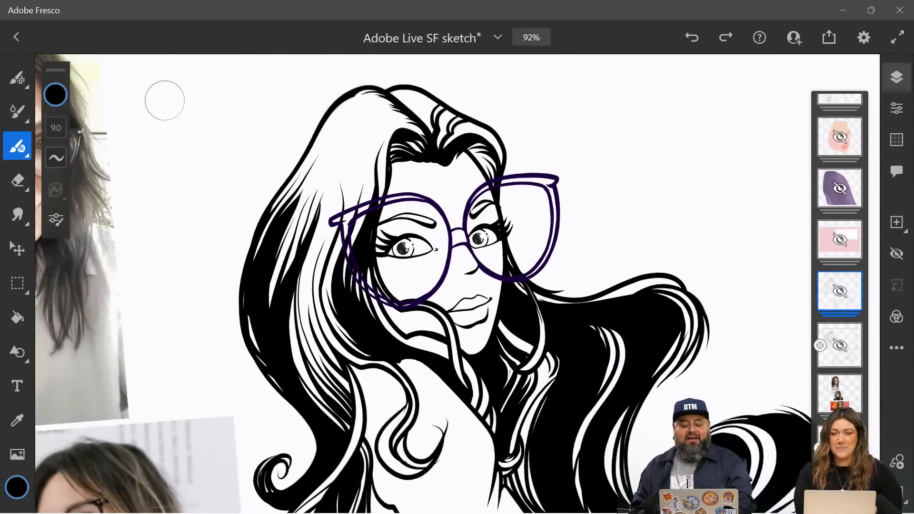
scroll(165, 101, up, 10)
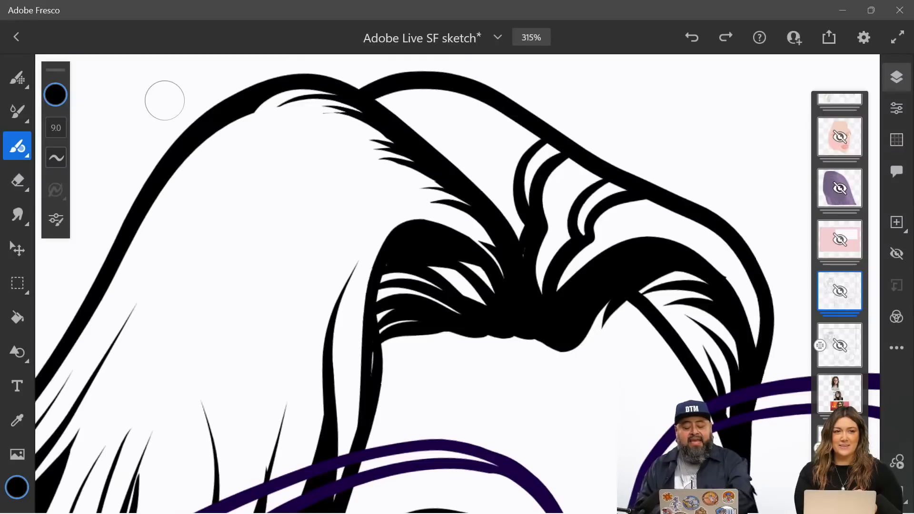
scroll(164, 100, up, 4)
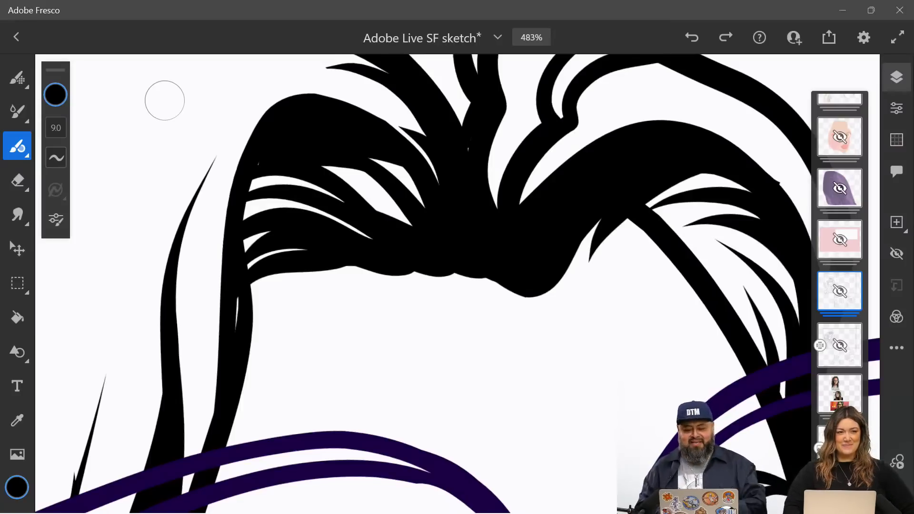
scroll(165, 100, down, 8)
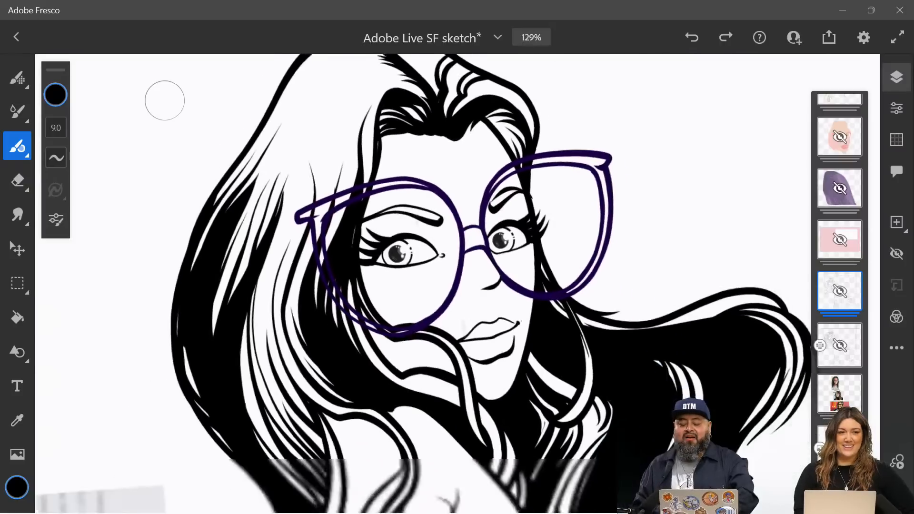
Step: Select the skin and face color layer group and show it beneath the line art
scroll(840, 238, up, 3)
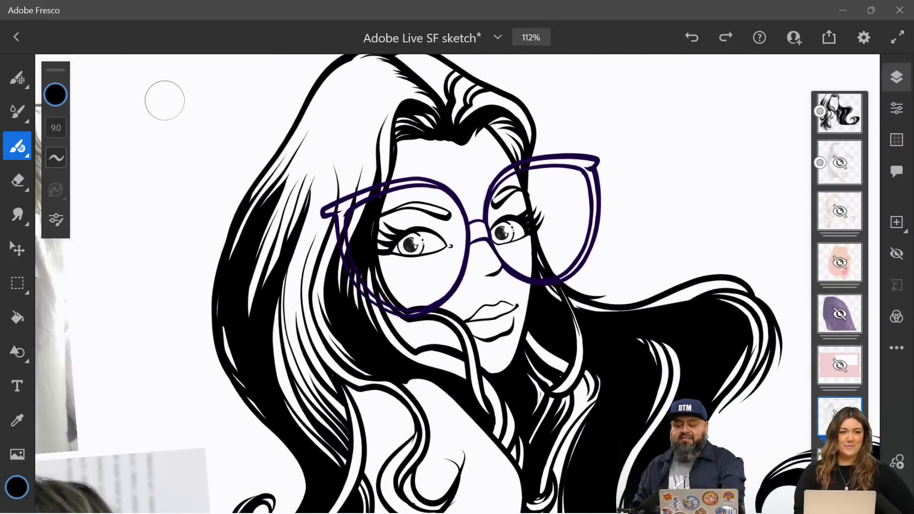
scroll(840, 238, up, 3)
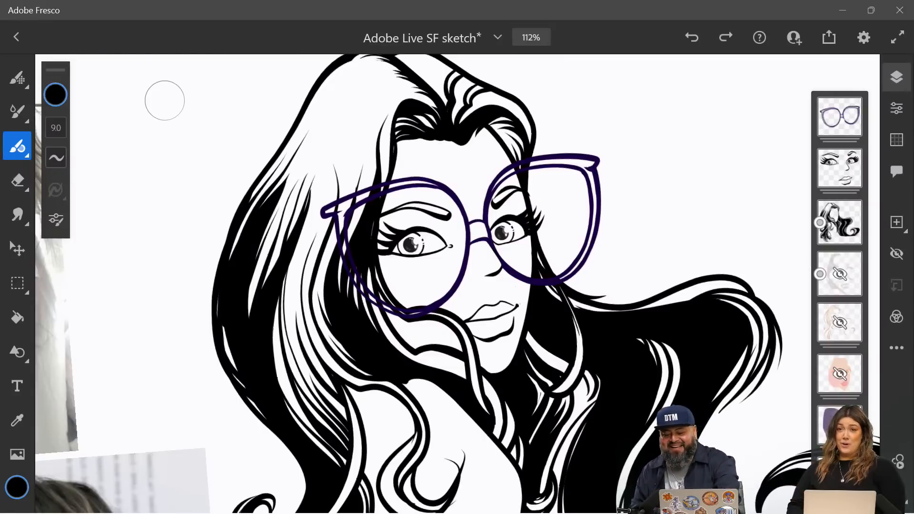
click(840, 374)
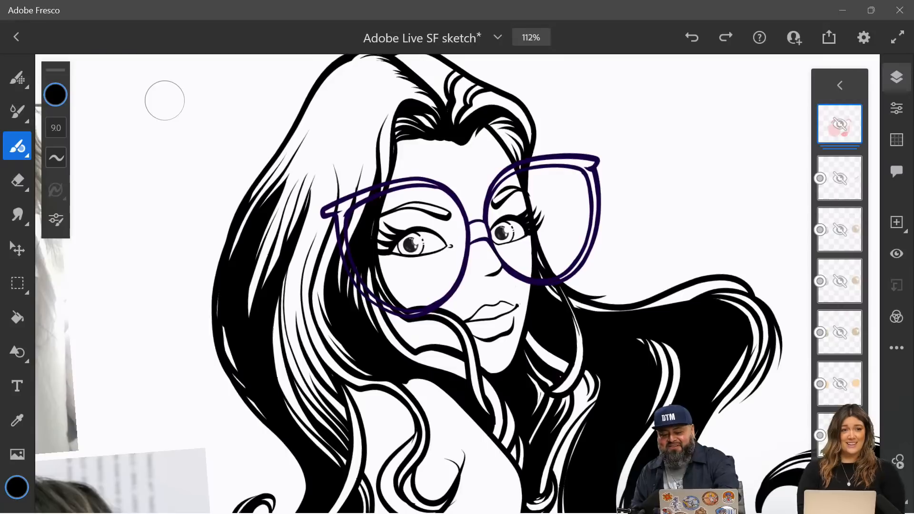
click(840, 85)
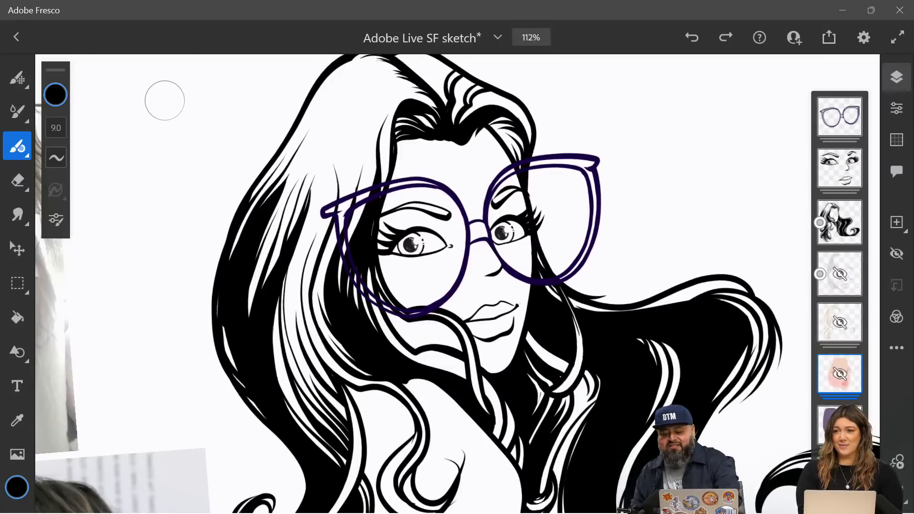
click(897, 348)
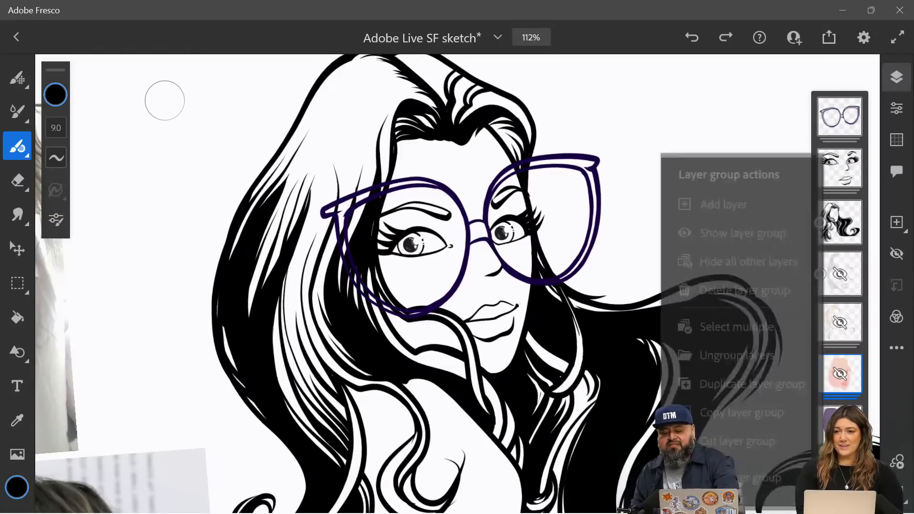
click(715, 233)
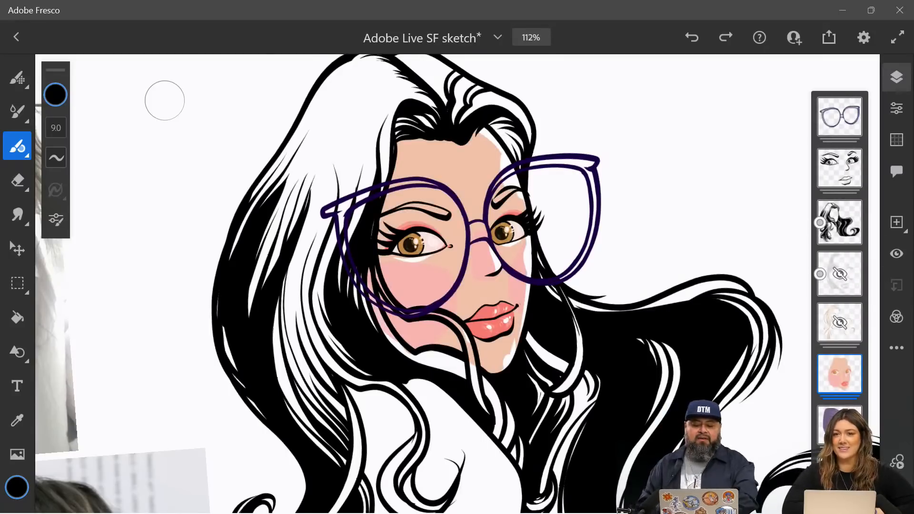
Step: Float the color wheel panel next to the portrait and set the brush color to a dark navy blue
scroll(432, 226, up, 5)
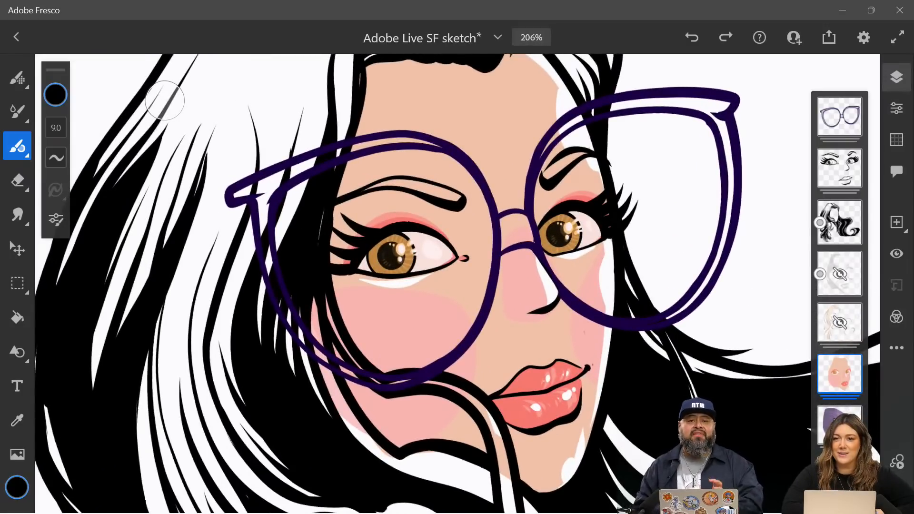
scroll(491, 209, down, 6)
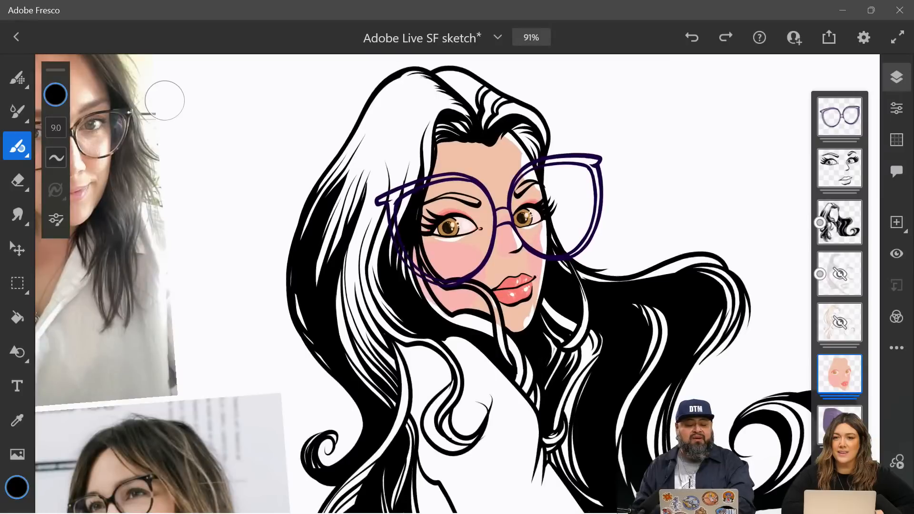
click(55, 95)
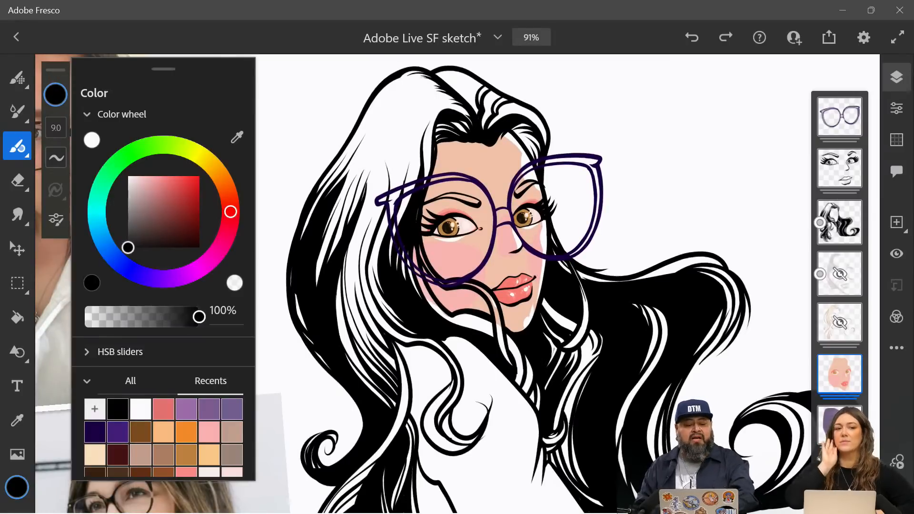
drag(78, 84, 164, 100)
mouse_move(458, 266)
mouse_down()
mouse_move(445, 194)
mouse_move(492, 257)
mouse_move(143, 148)
mouse_move(66, 224)
mouse_move(102, 128)
mouse_up()
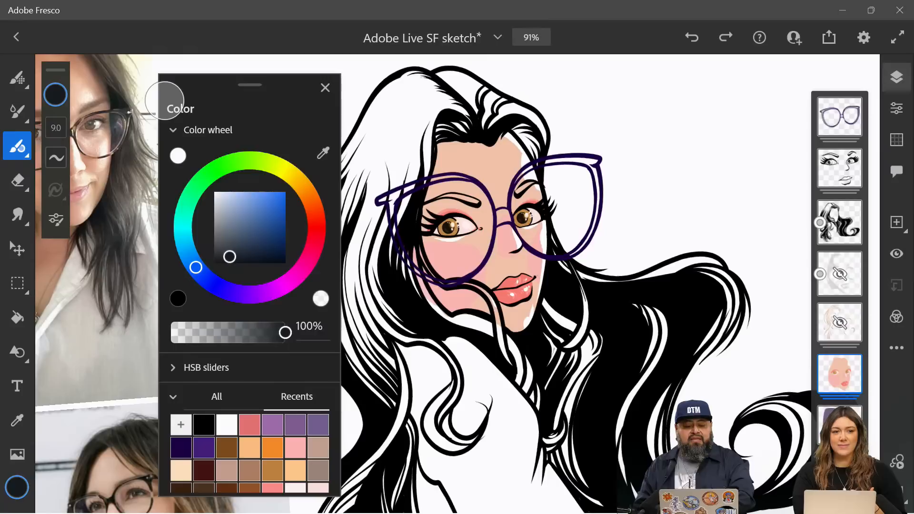
Step: Close the floating color wheel panel and enlarge the face around the eyes and nose
drag(250, 85, 251, 101)
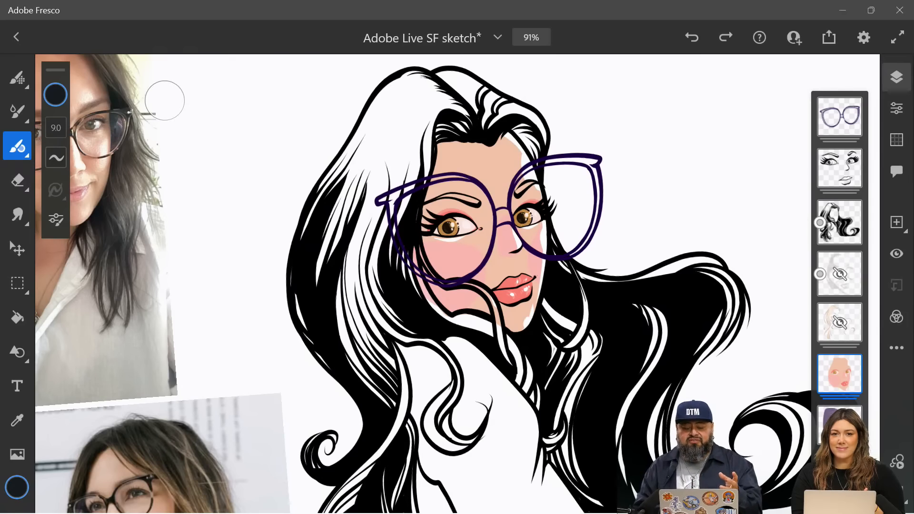
scroll(490, 250, up, 6)
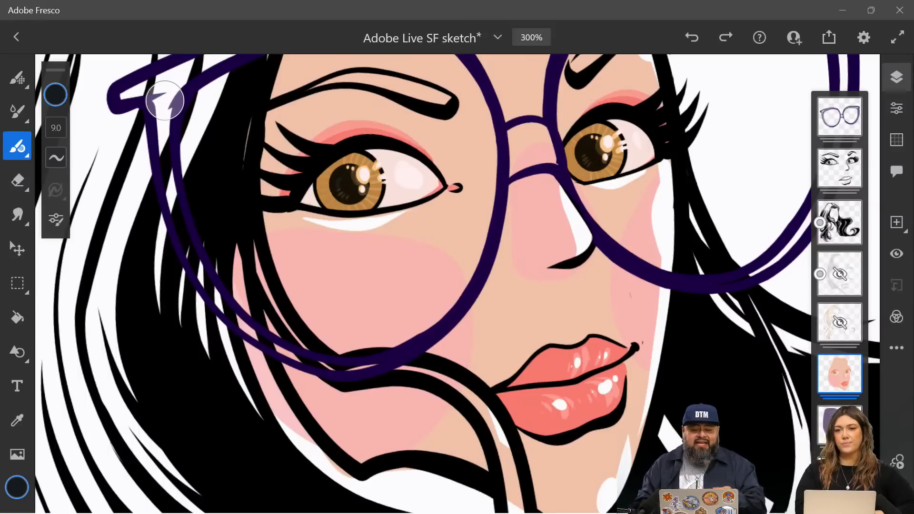
scroll(660, 191, up, 5)
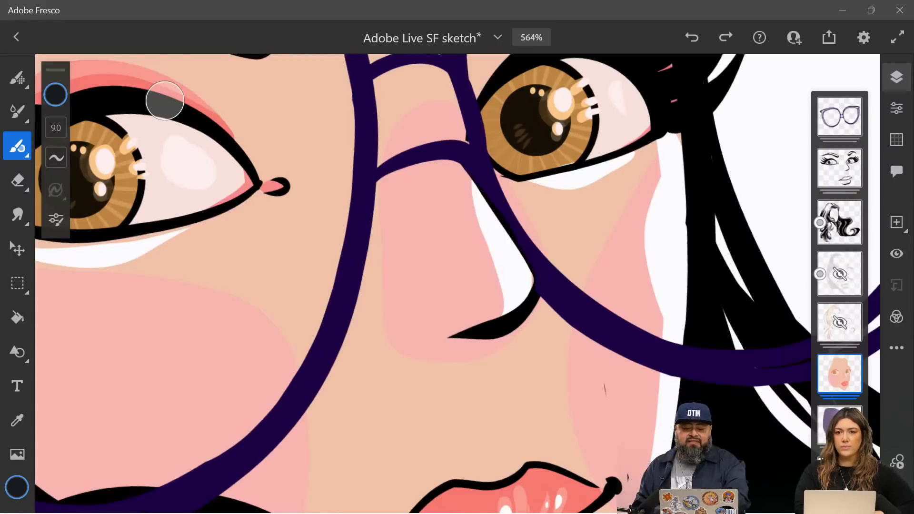
click(839, 222)
mouse_move(477, 208)
mouse_down()
mouse_move(404, 206)
mouse_move(512, 206)
mouse_move(499, 178)
mouse_up()
key(ctrl+z)
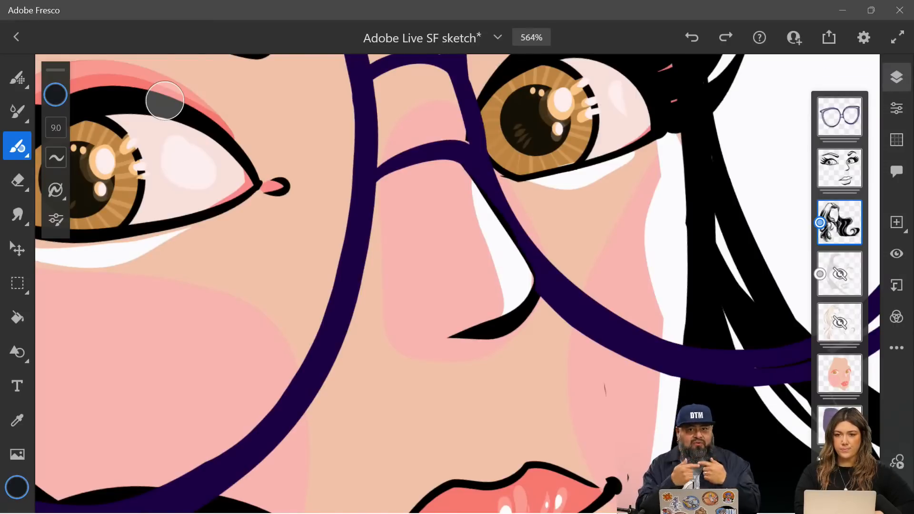
Step: Open the skin and face color group and toggle its blush and lip color subgroup off and on to compare
scroll(457, 283, down, 2)
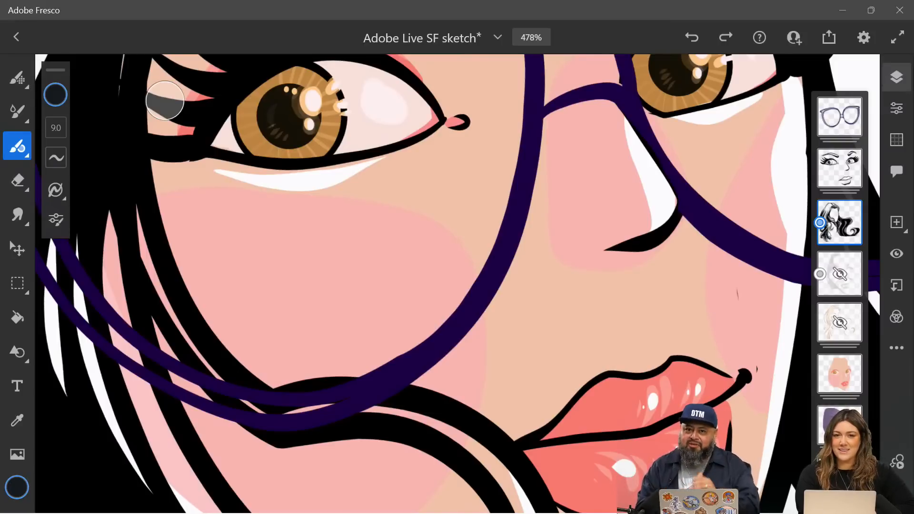
scroll(164, 100, down, 4)
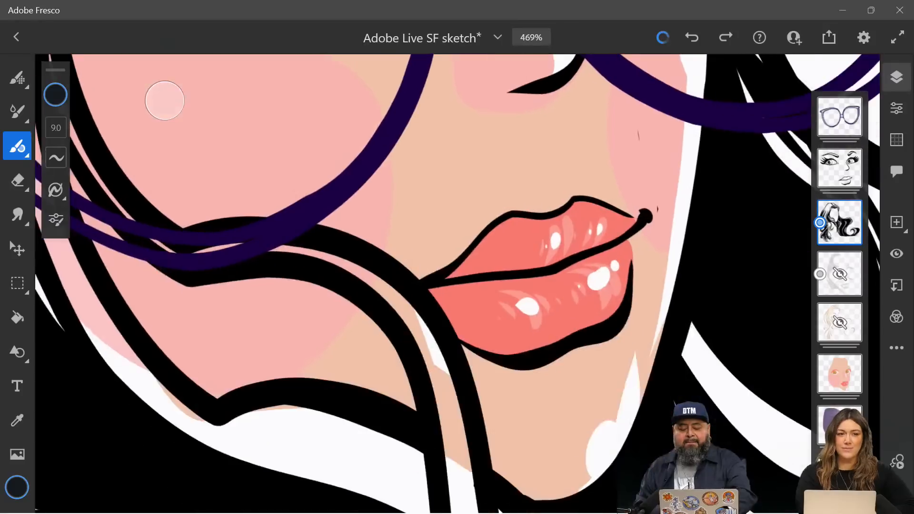
scroll(164, 100, up, 5)
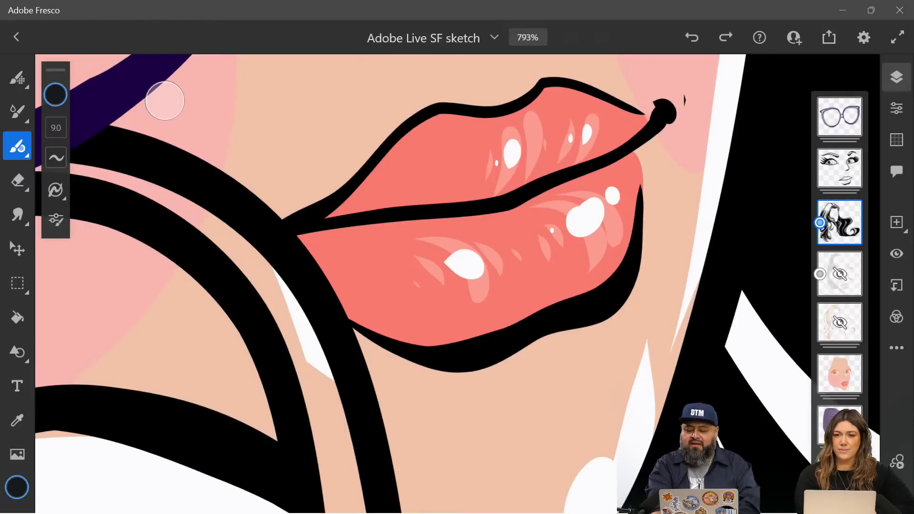
double_click(839, 374)
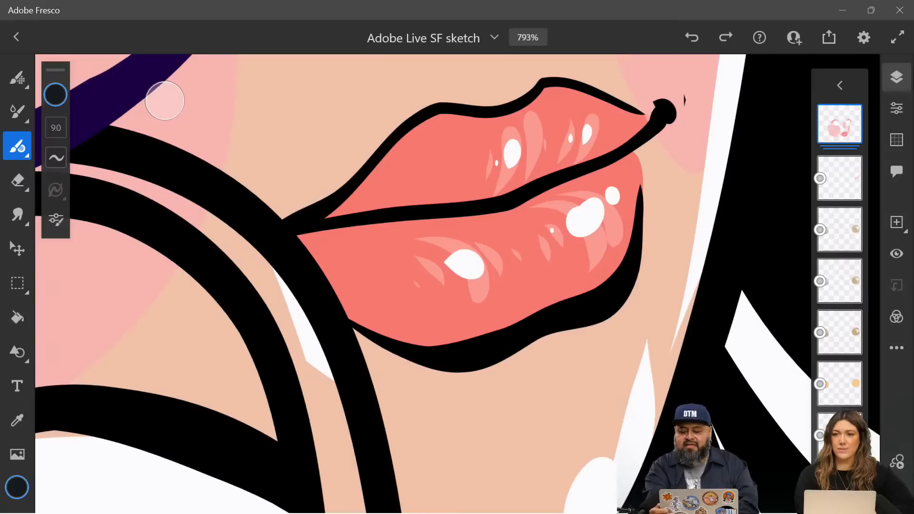
click(897, 254)
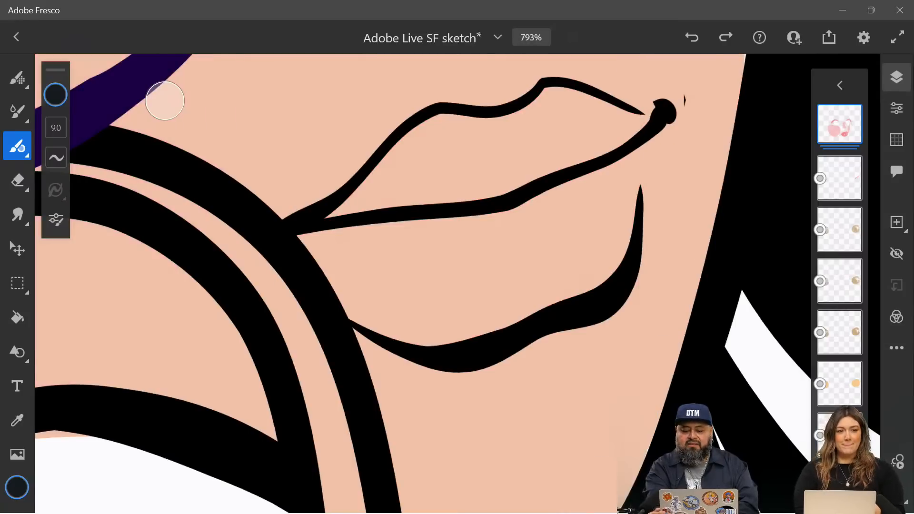
click(897, 253)
click(898, 254)
click(897, 253)
Step: Inside the blush and lip color subgroup, hide the blush and highlights group and the upper lip layer, isolating the base lip layer
double_click(839, 123)
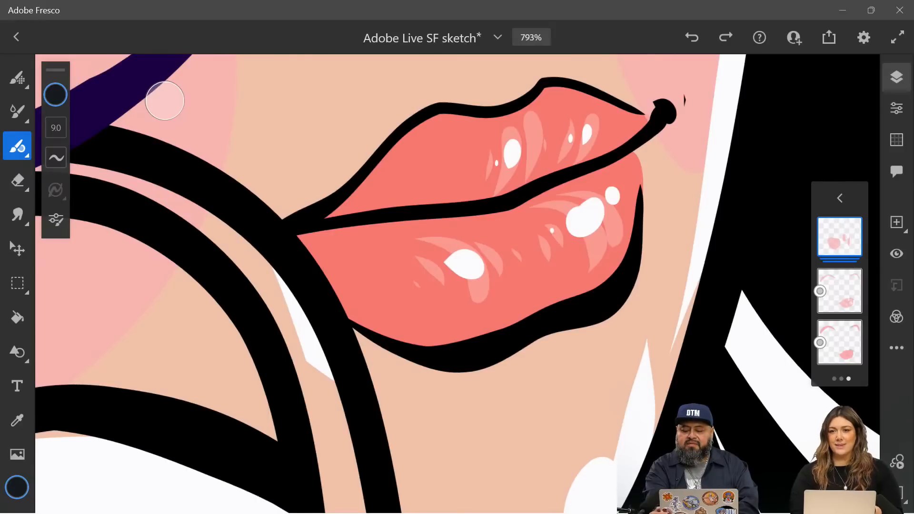
click(897, 253)
click(897, 254)
click(897, 254)
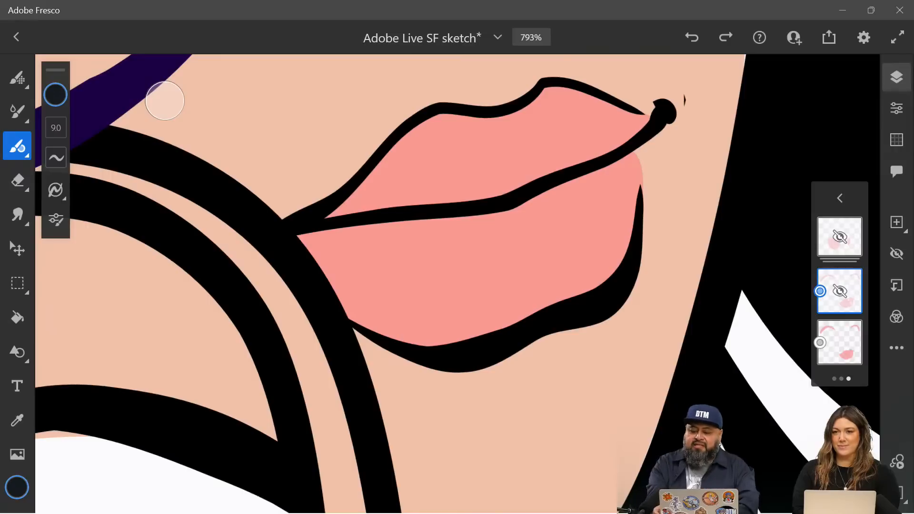
click(839, 342)
click(897, 253)
click(896, 254)
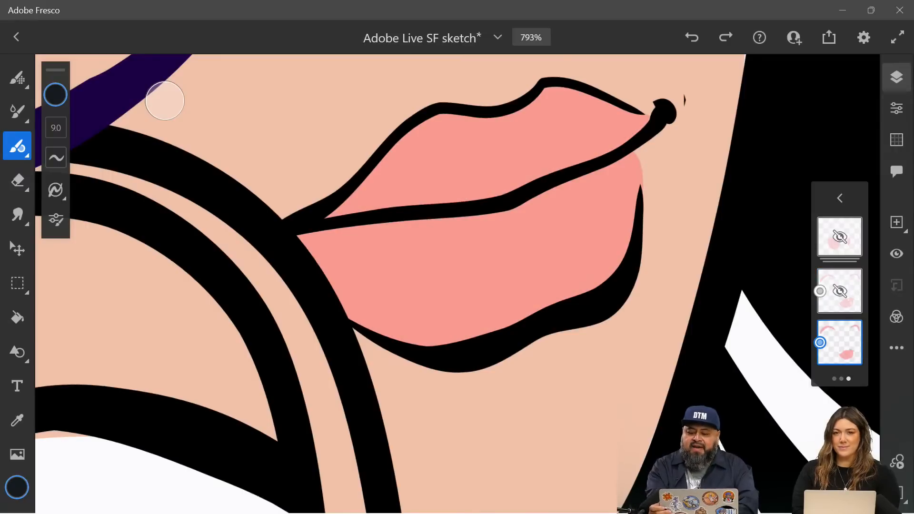
Step: Try the base lip layer at 100 opacity and reduce it to 52
click(897, 108)
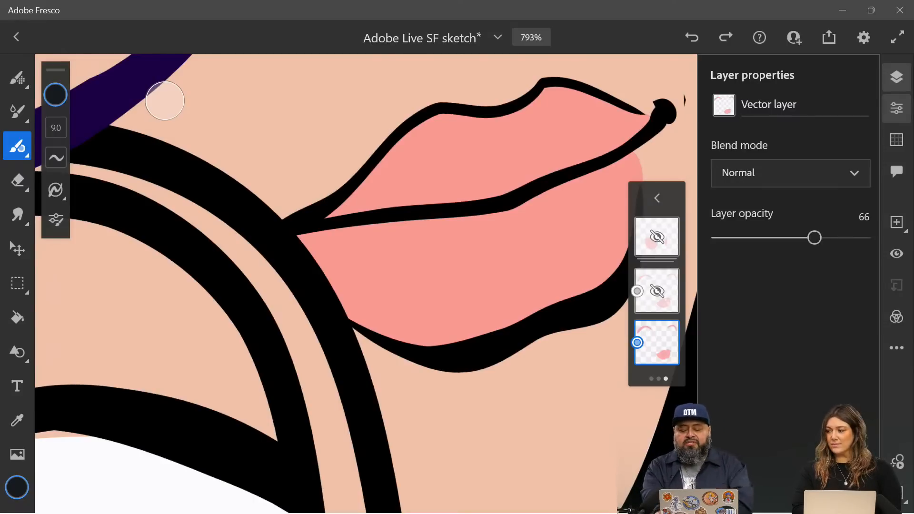
scroll(165, 100, right, 3)
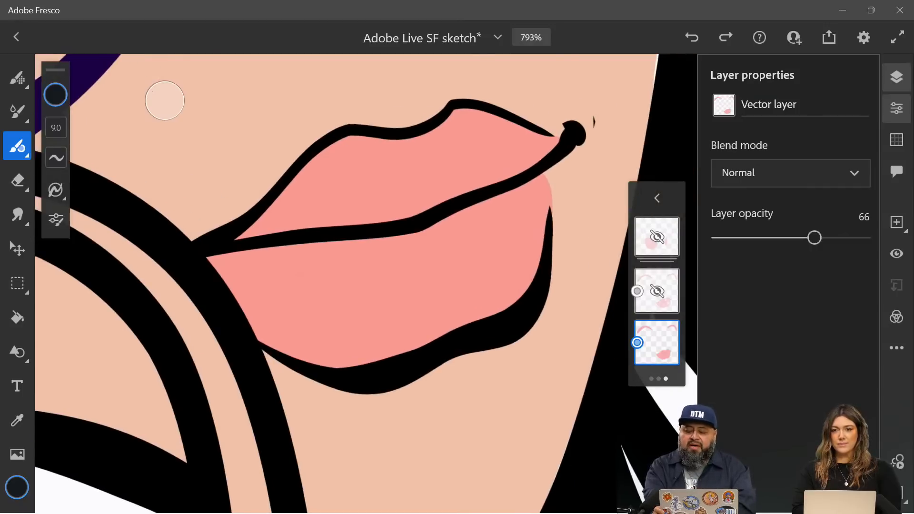
drag(815, 238, 865, 238)
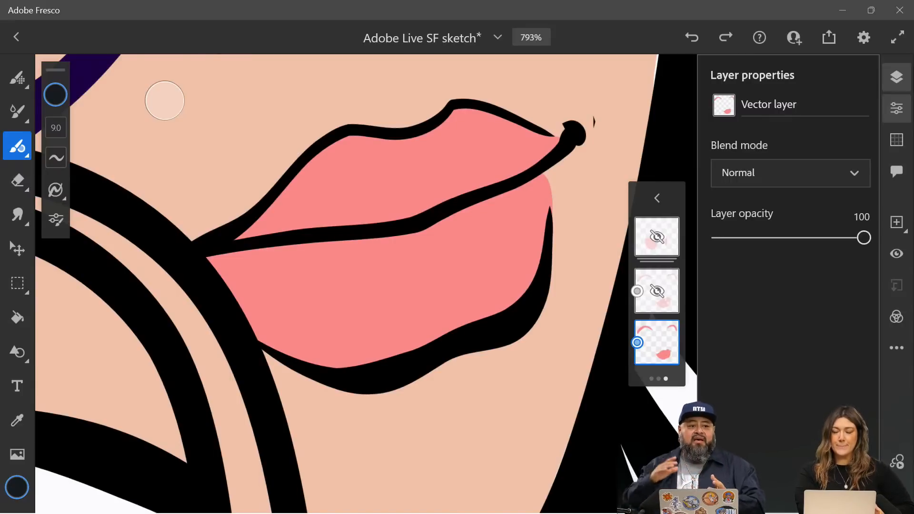
drag(865, 237, 795, 237)
Step: Show the upper lip layer and try it in Normal blend mode at 100 opacity
click(658, 291)
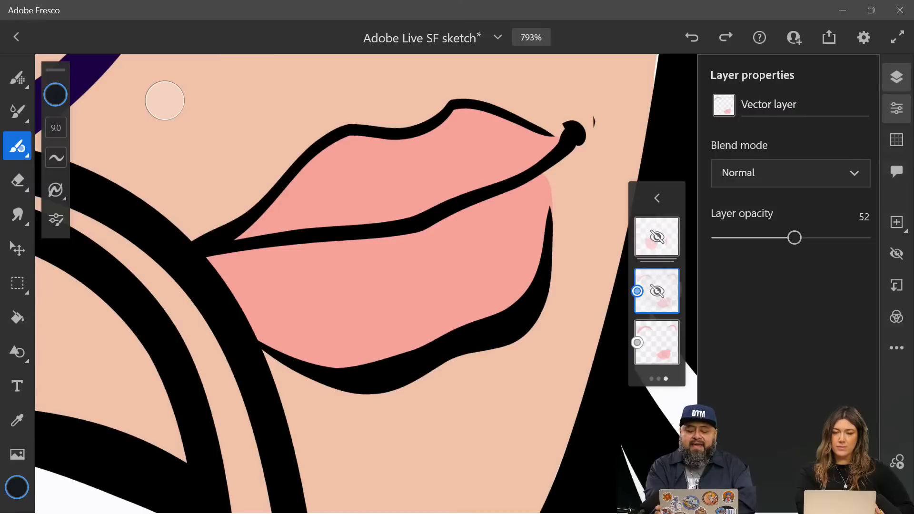
click(897, 253)
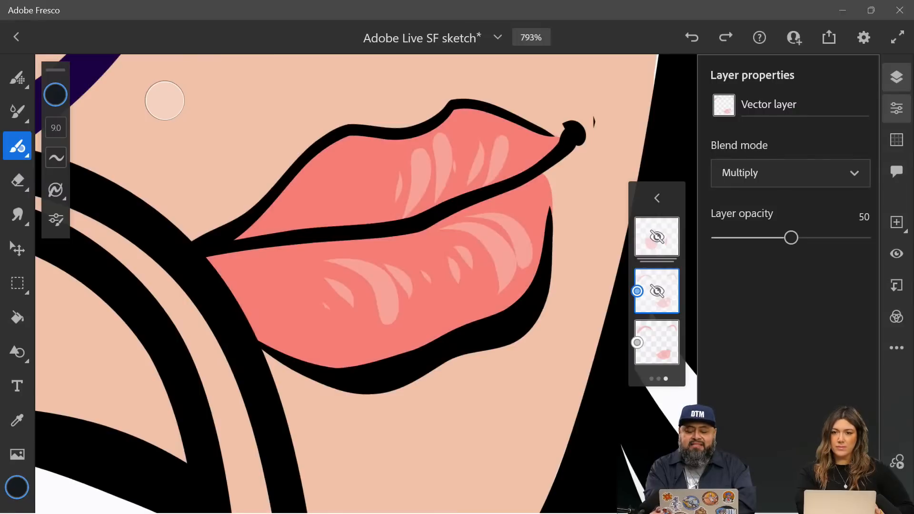
click(791, 173)
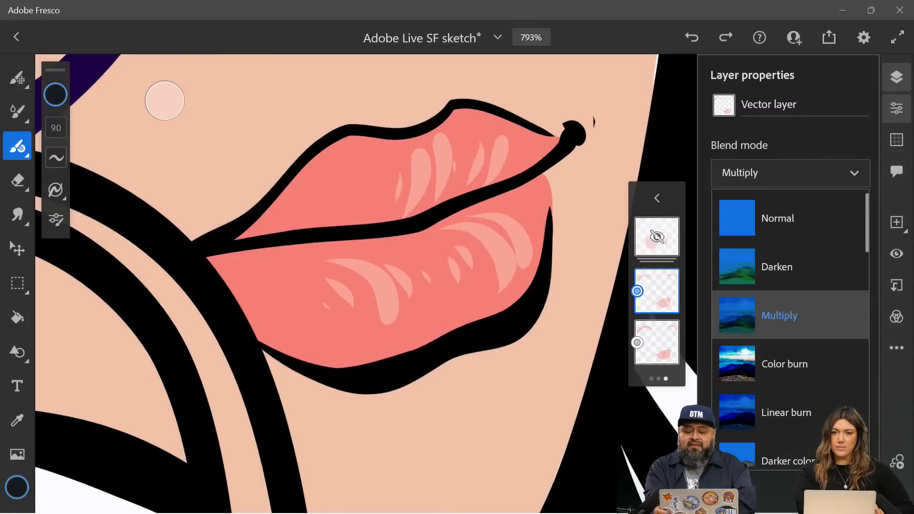
click(776, 218)
drag(792, 238, 864, 238)
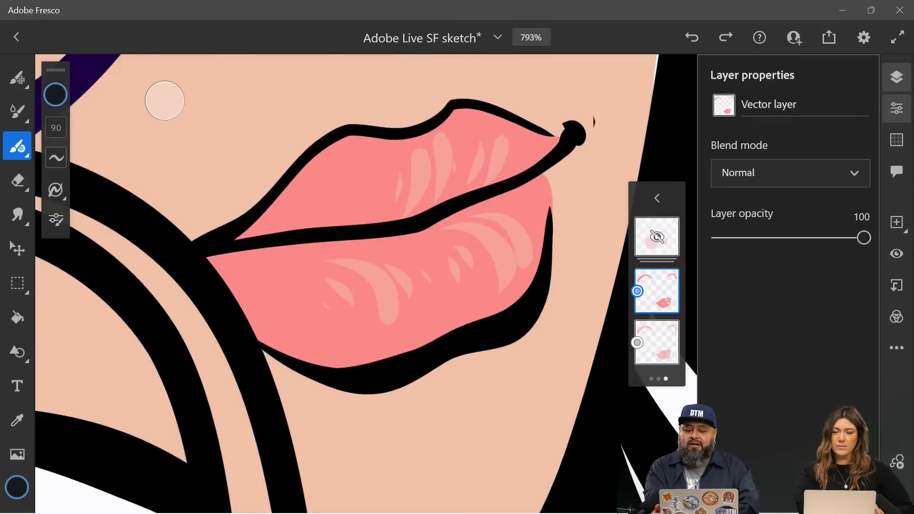
Step: Set the upper lip layer to Multiply blend mode and lower its opacity to 53
click(791, 173)
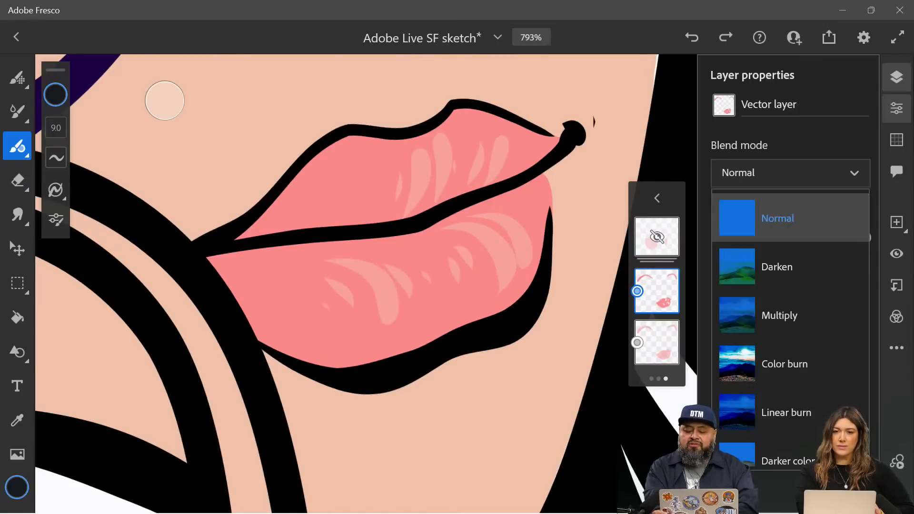
click(791, 316)
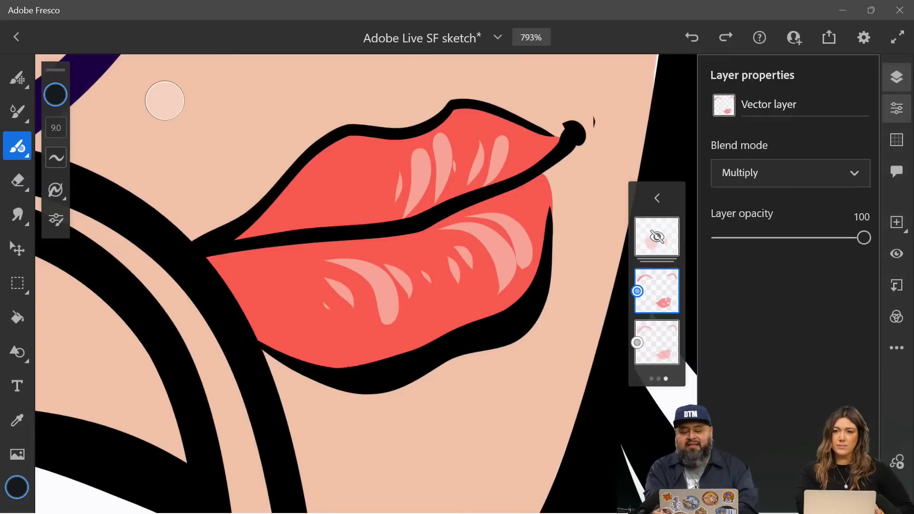
drag(864, 237, 798, 237)
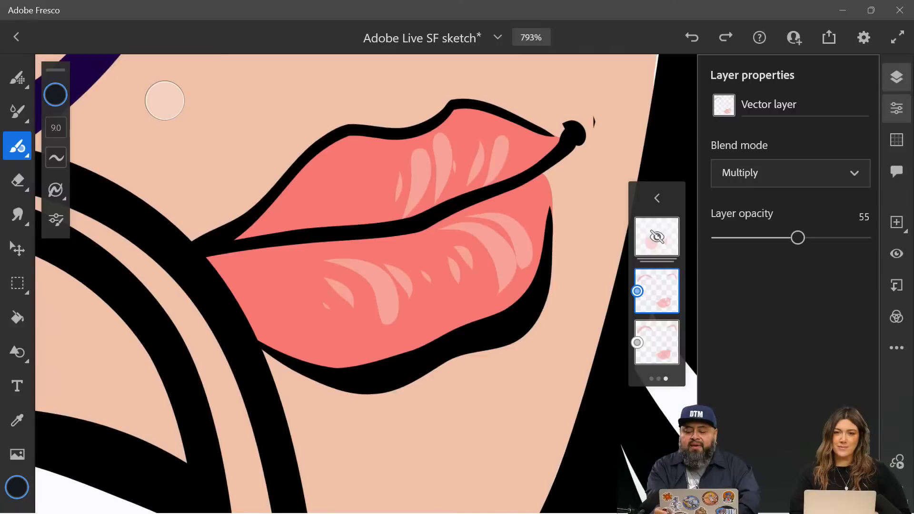
click(656, 342)
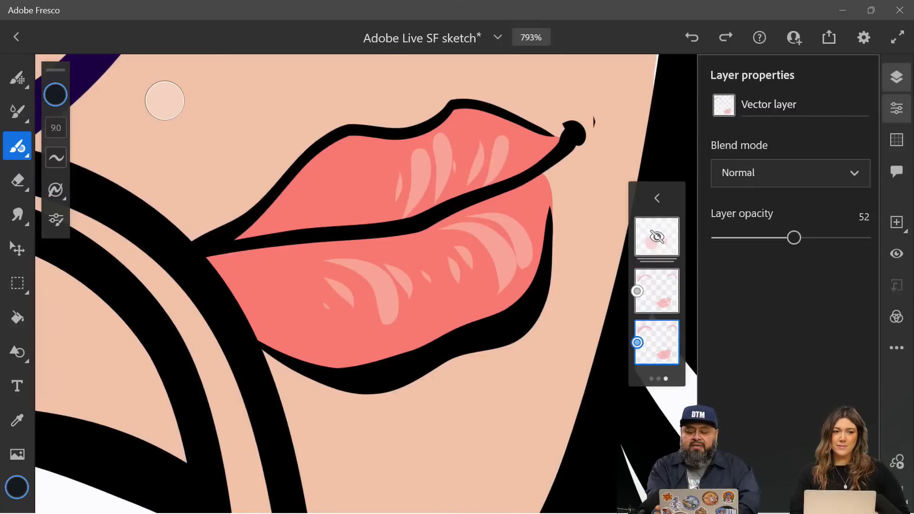
click(657, 291)
mouse_move(799, 238)
mouse_down()
mouse_move(813, 238)
mouse_move(795, 238)
mouse_up()
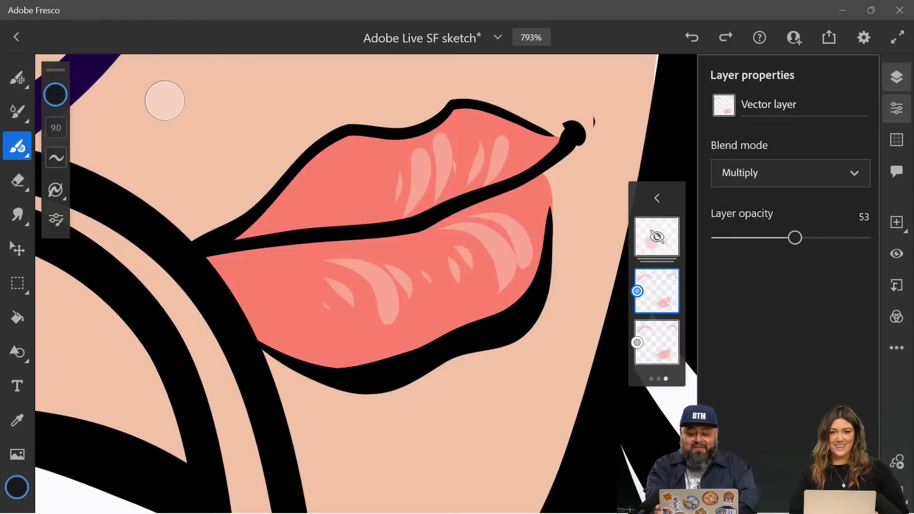
Step: Group the two lip color layers together and show the blush and highlights group again
drag(657, 291, 657, 342)
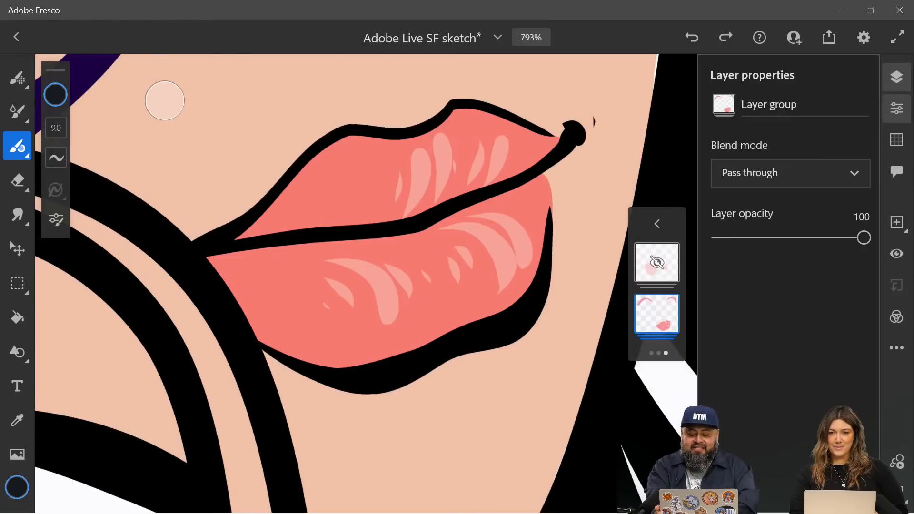
click(657, 263)
click(897, 254)
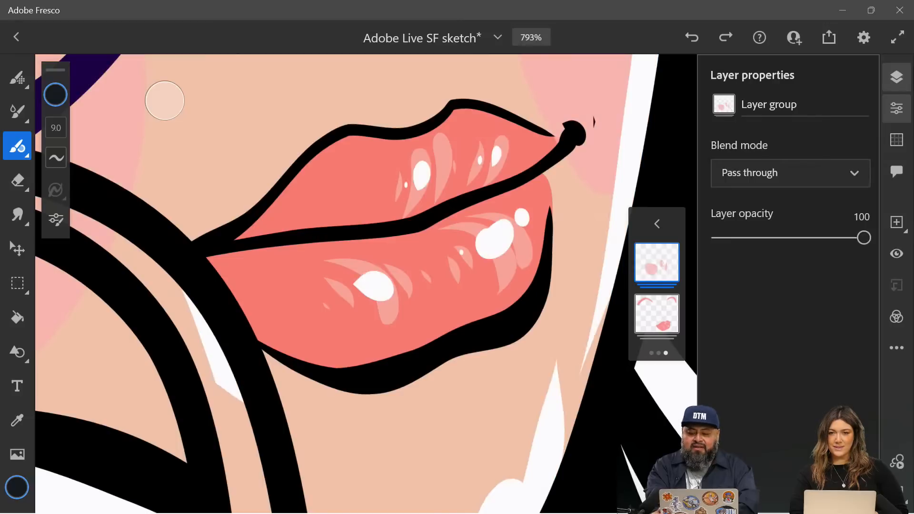
Step: Open the blush and highlights group, hide the white highlights layer and toggle the blush layer off and on
click(656, 263)
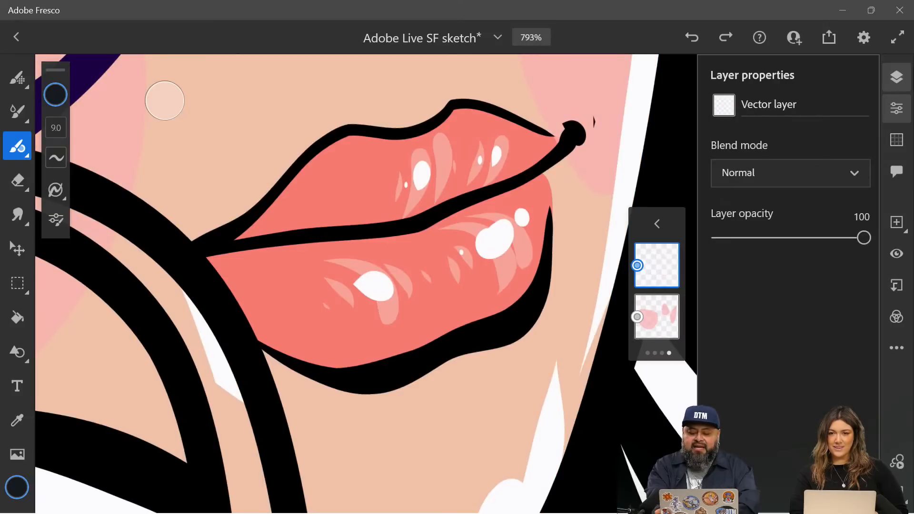
click(896, 254)
click(657, 317)
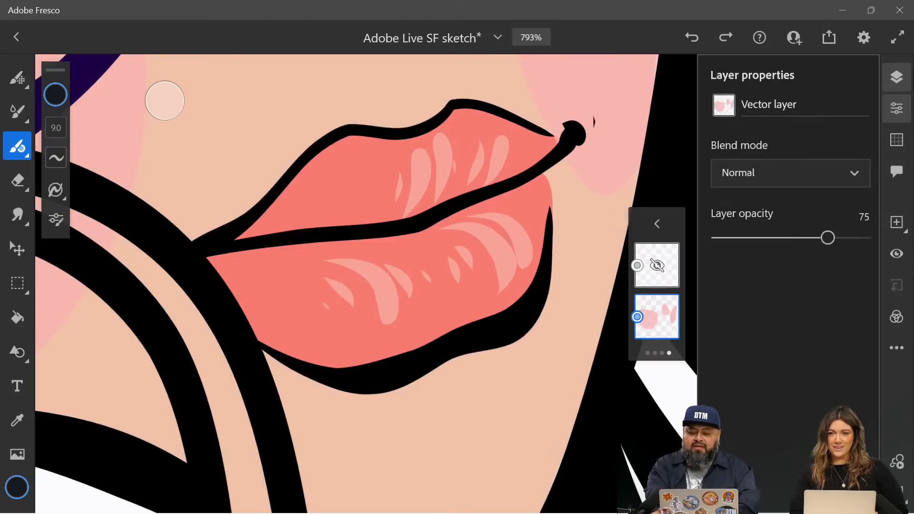
click(897, 254)
click(897, 254)
Step: Show the white highlights layer again and examine the lip highlights up close
scroll(447, 415, down, 5)
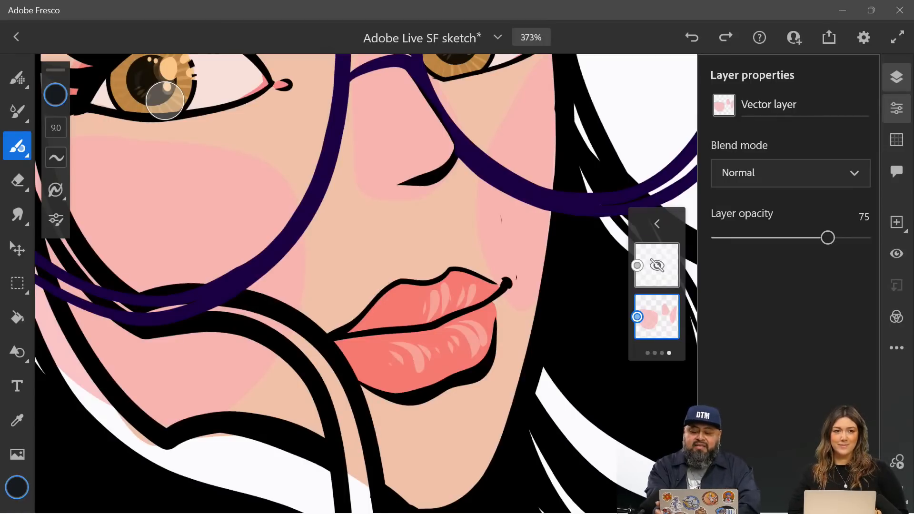
click(657, 265)
click(656, 265)
scroll(366, 284, down, 3)
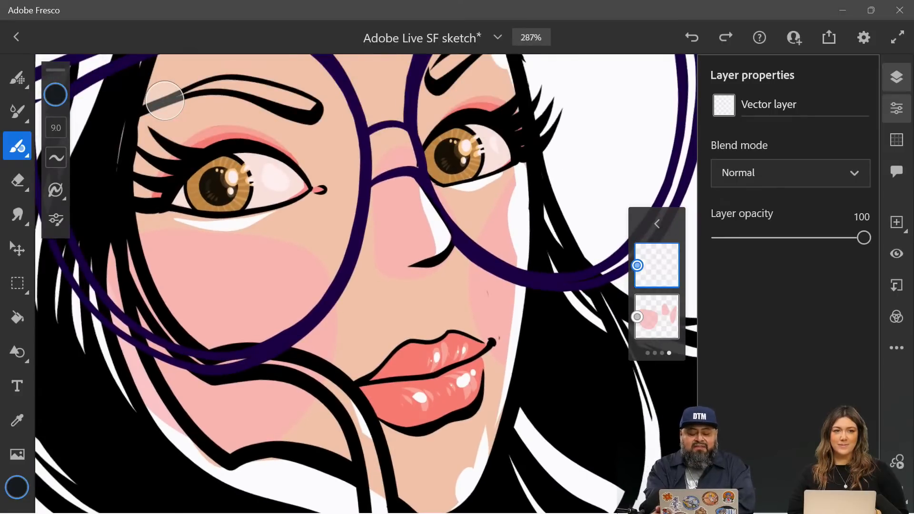
scroll(461, 410, up, 10)
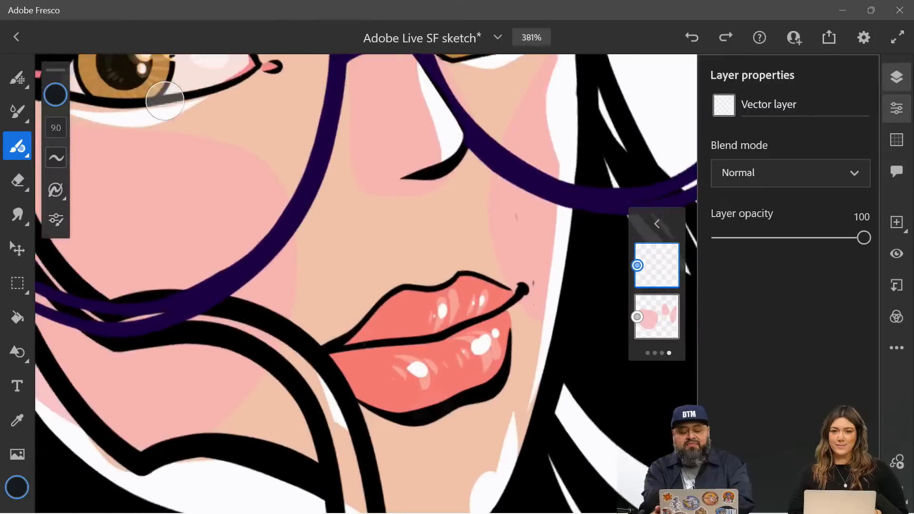
scroll(591, 186, up, 2)
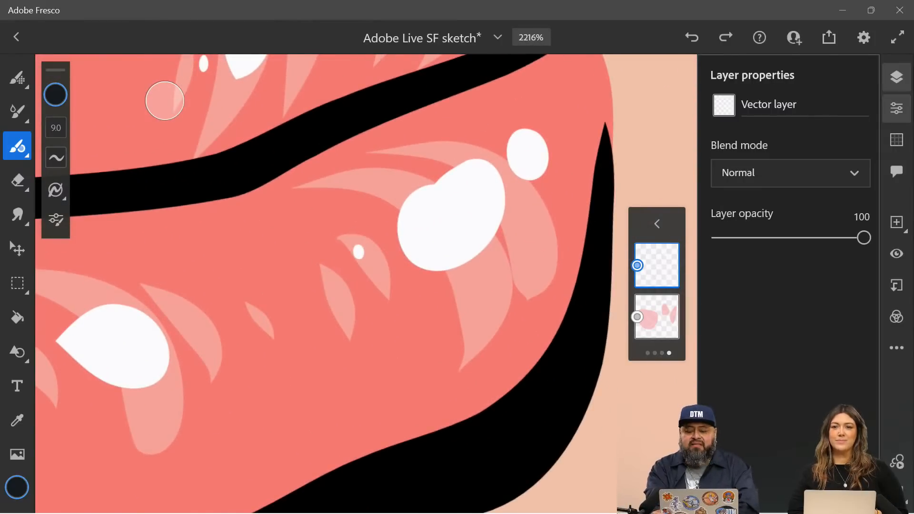
Step: Leave the blush and highlights group and toggle its visibility off and on to compare the lip shine
click(657, 223)
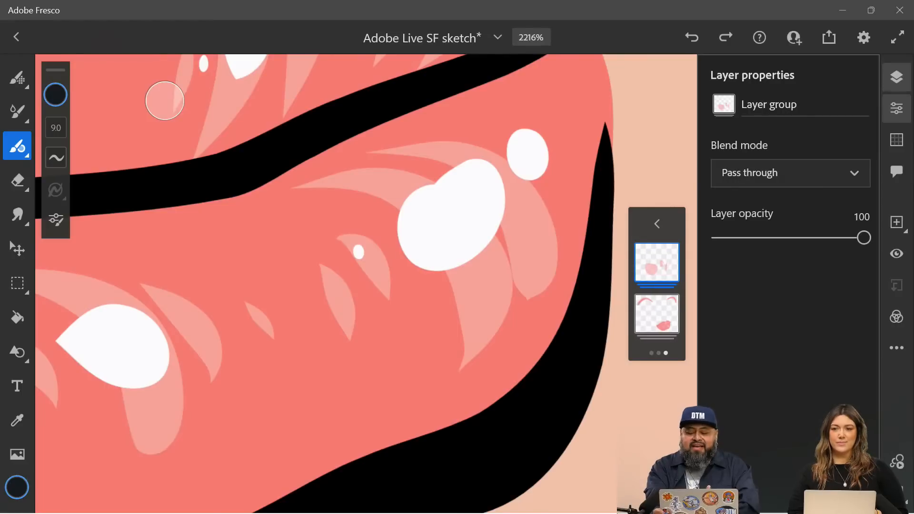
key(ctrl+comma)
key(ctrl+comma)
key(ctrl+comma)
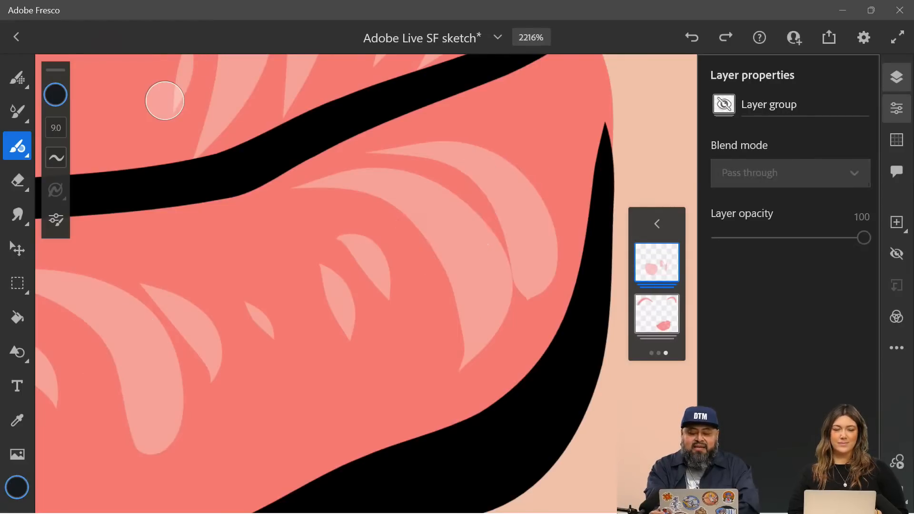
key(ctrl+comma)
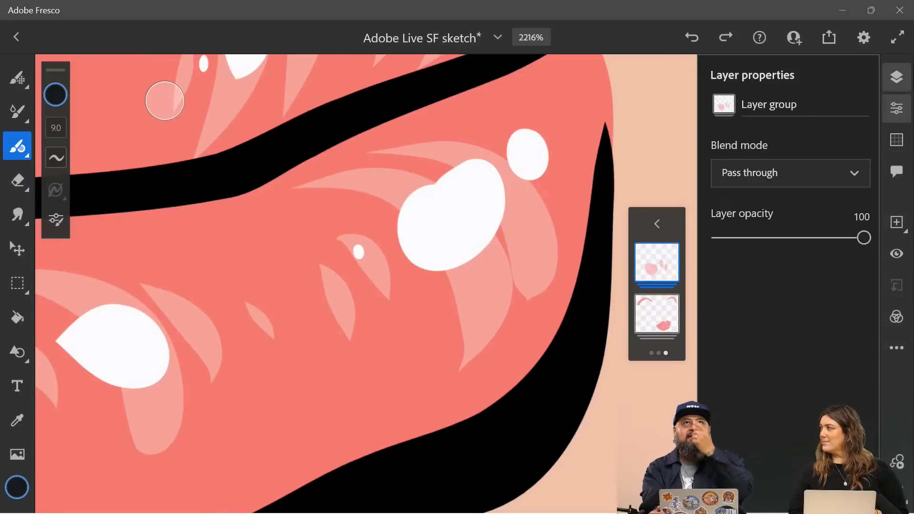
Step: Leave the nested face color group and select the vector layer directly below it
key(ctrl+minus)
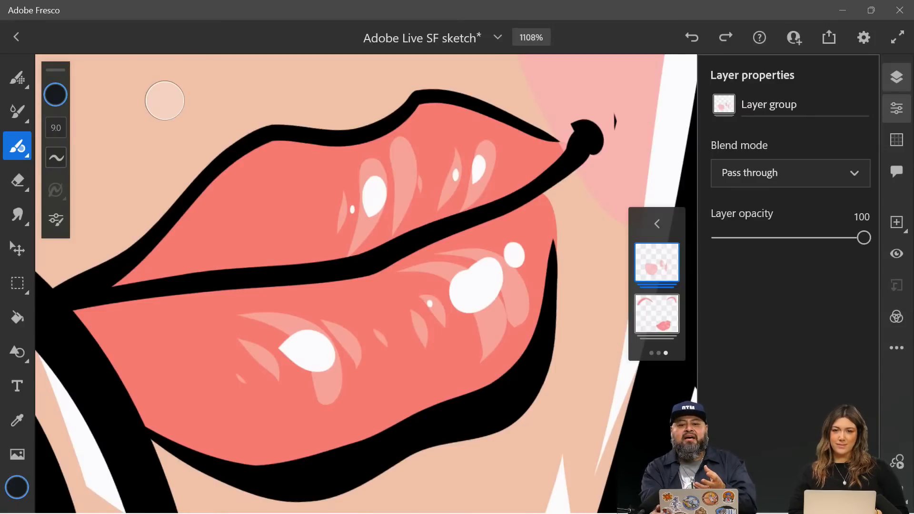
key(ctrl+minus)
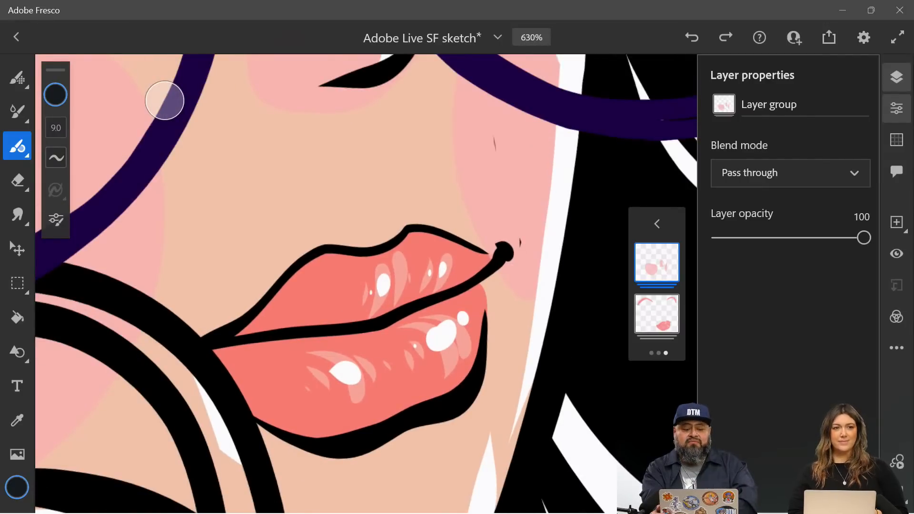
key(ctrl+minus)
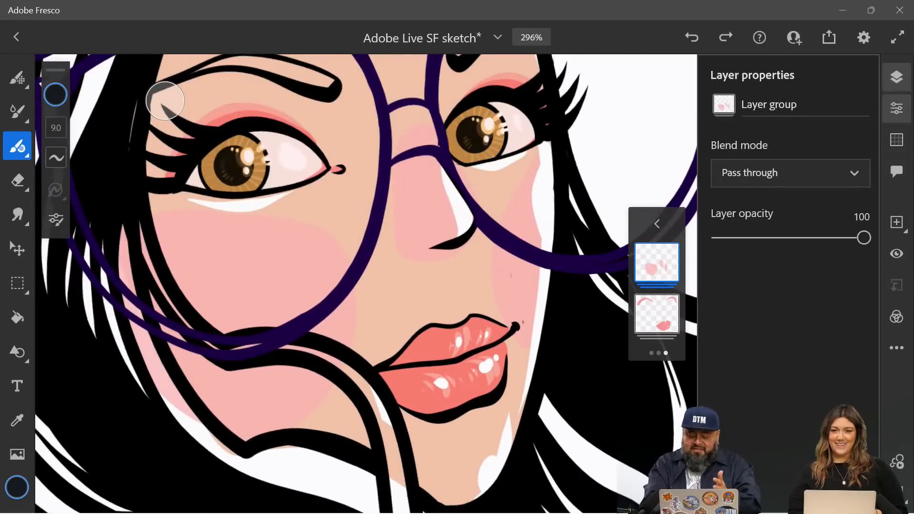
click(657, 223)
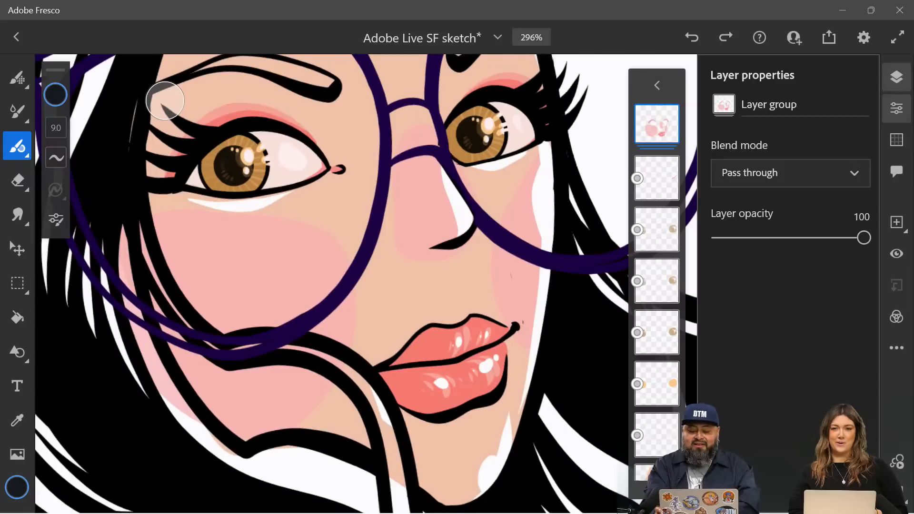
click(657, 178)
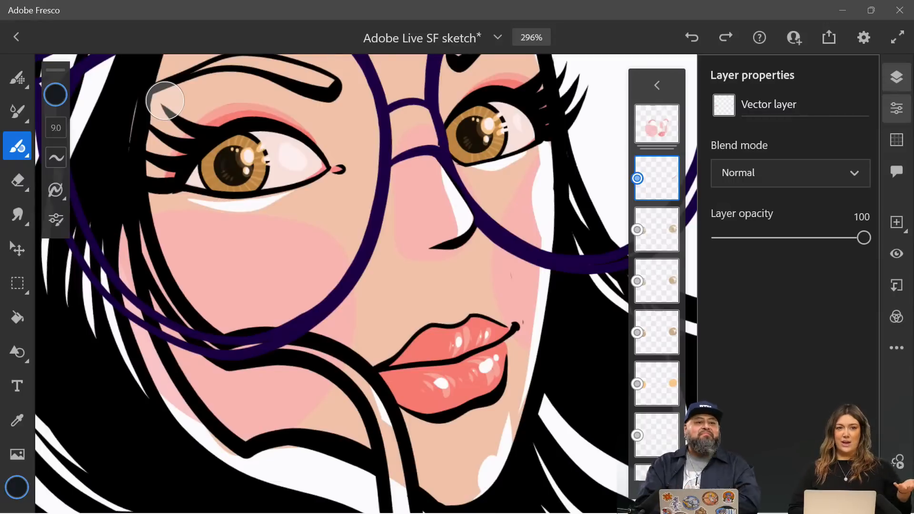
Step: Hide the uppermost iris shading layer and the pink tear duct layer above it
scroll(165, 101, down, 5)
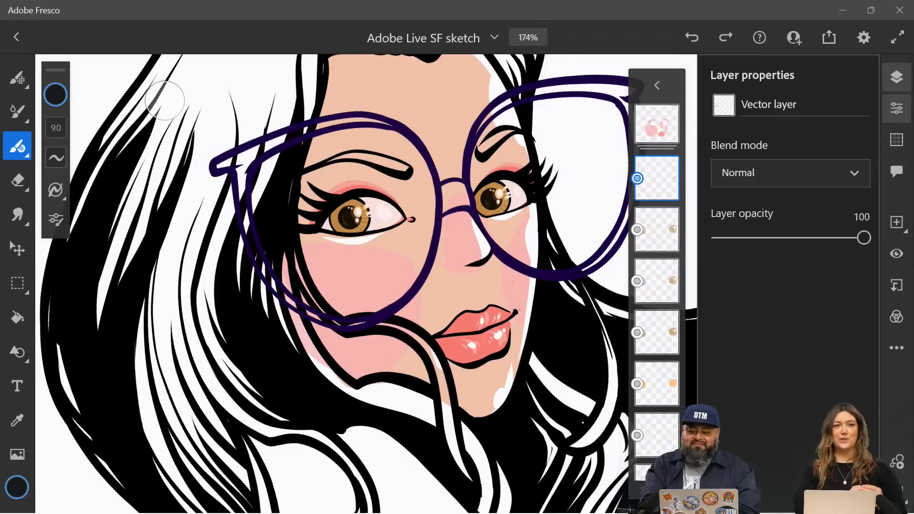
click(657, 229)
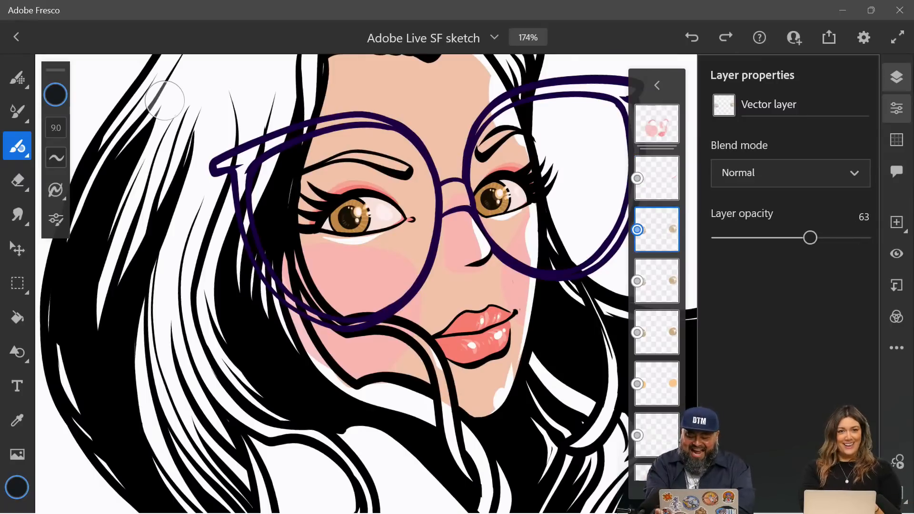
scroll(466, 198, up, 5)
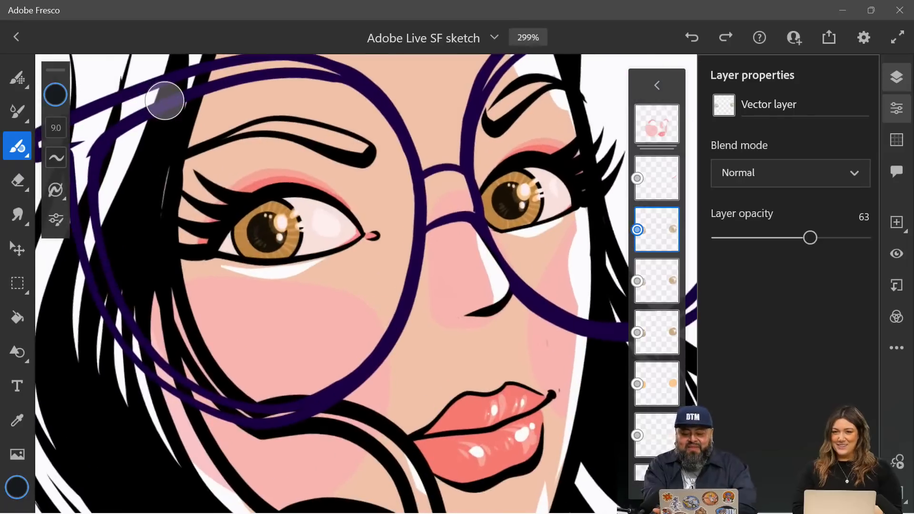
scroll(657, 291, down, 1)
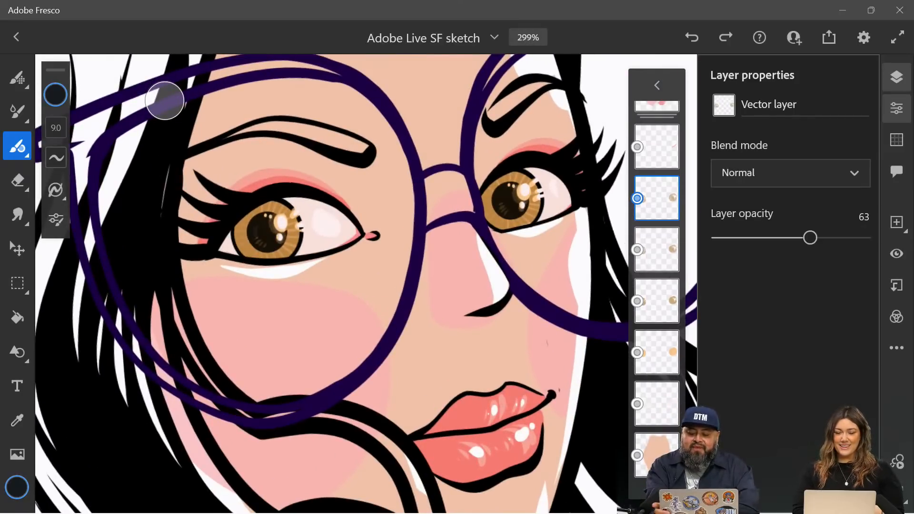
click(896, 253)
click(656, 147)
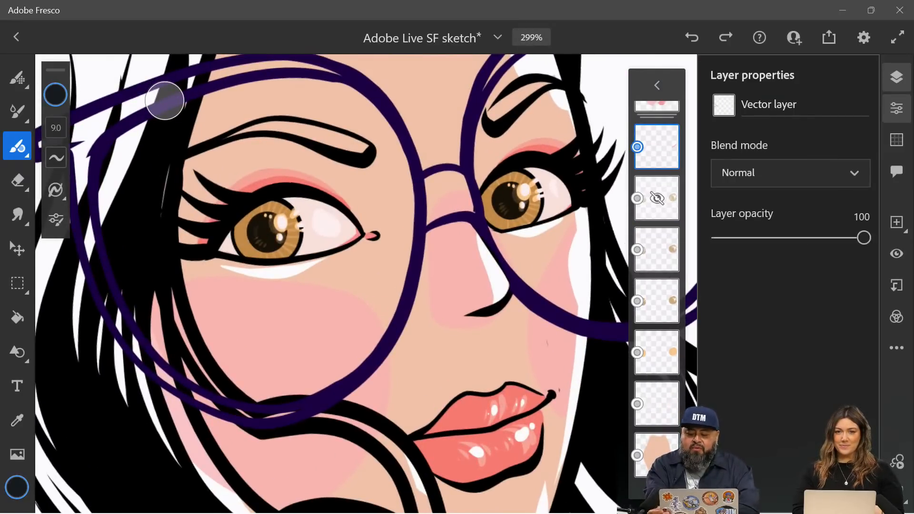
click(896, 254)
Step: Hide the two remaining iris shading layers and the base iris color layer beneath them
click(657, 250)
click(896, 253)
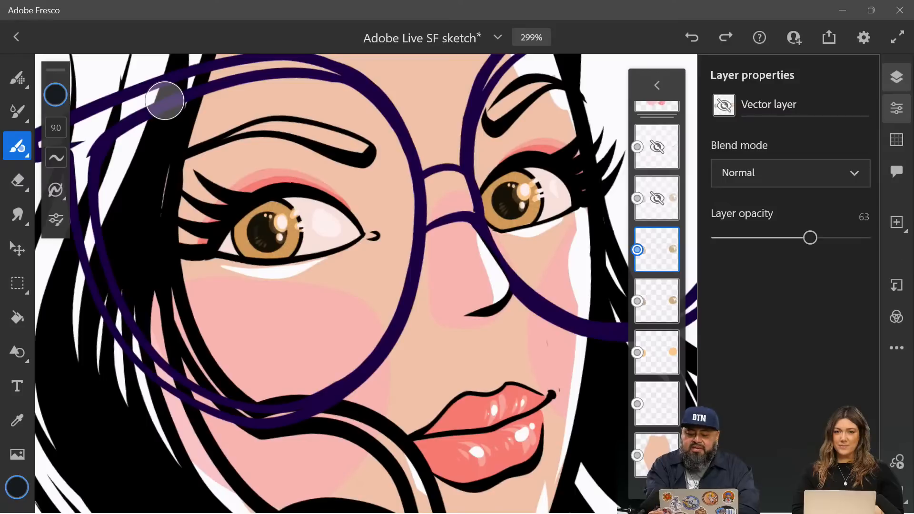
click(657, 301)
click(897, 253)
click(657, 353)
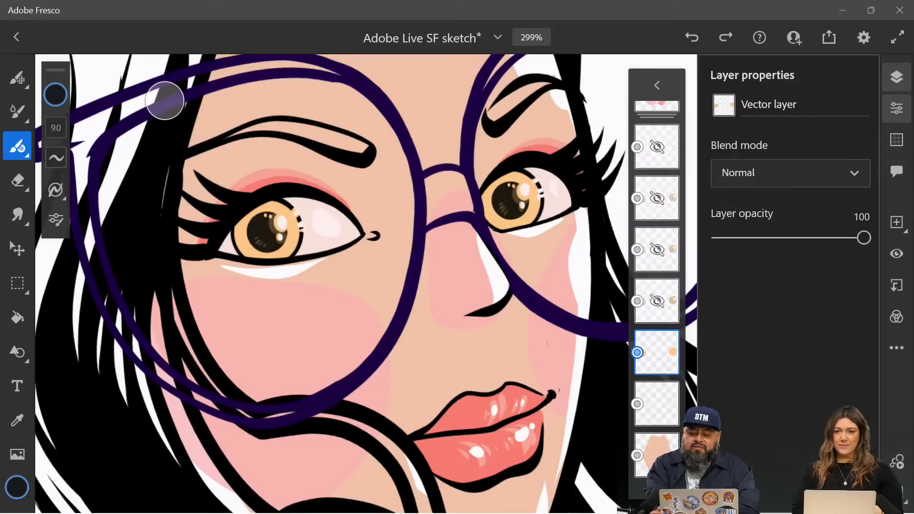
click(896, 254)
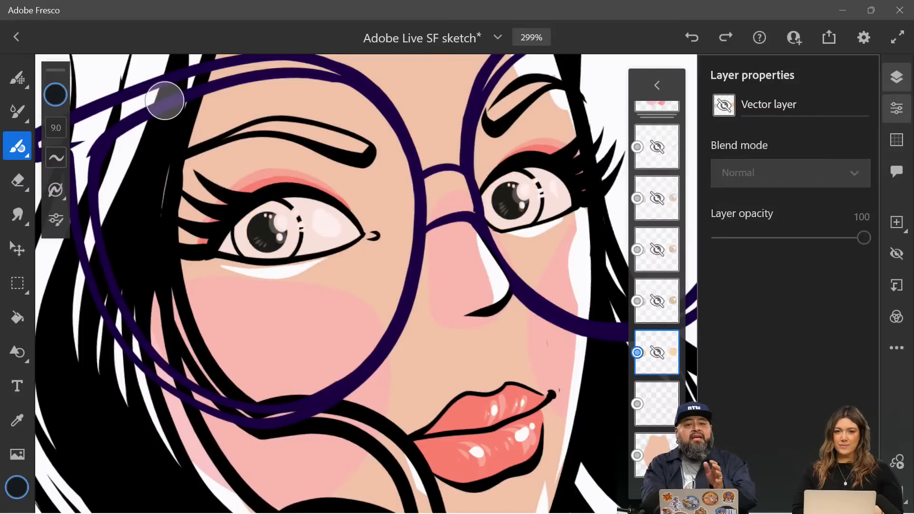
scroll(165, 101, down, 6)
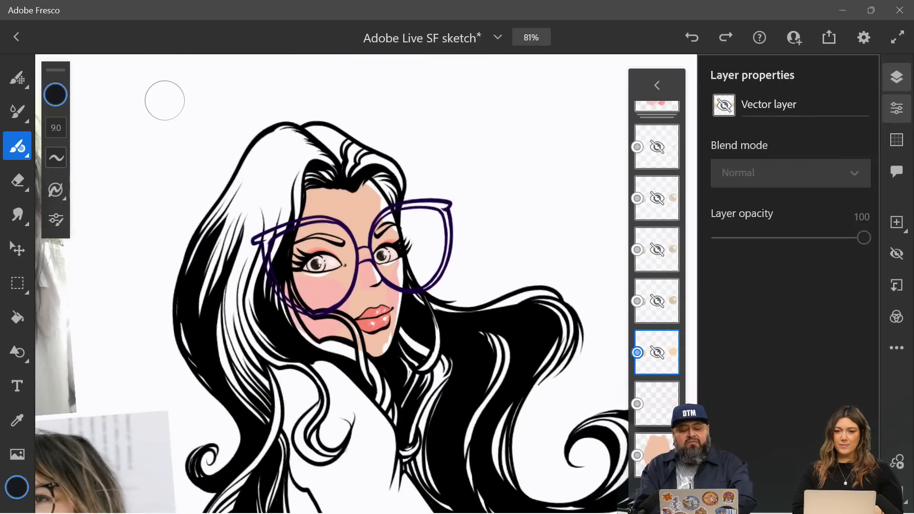
scroll(165, 101, down, 3)
scroll(165, 100, up, 1)
scroll(165, 101, up, 2)
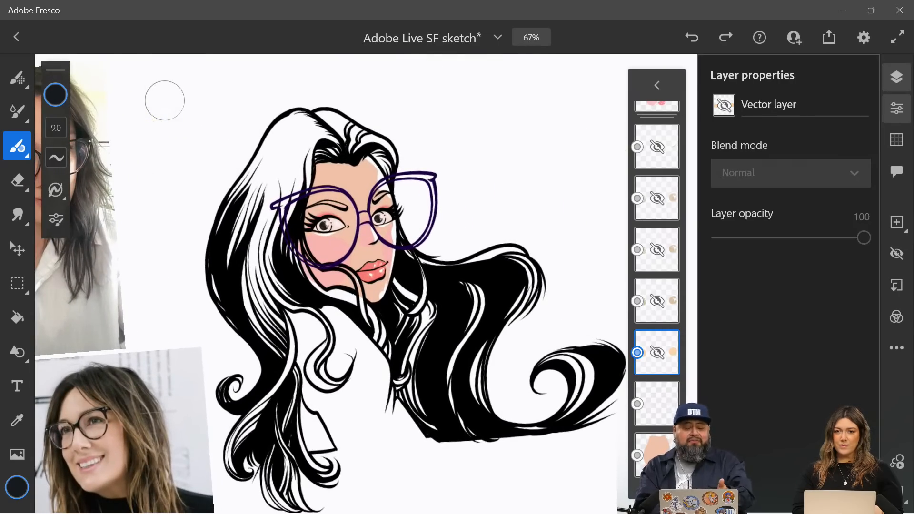
Step: Make the hidden orange base-color layer of the irises visible
scroll(165, 101, up, 4)
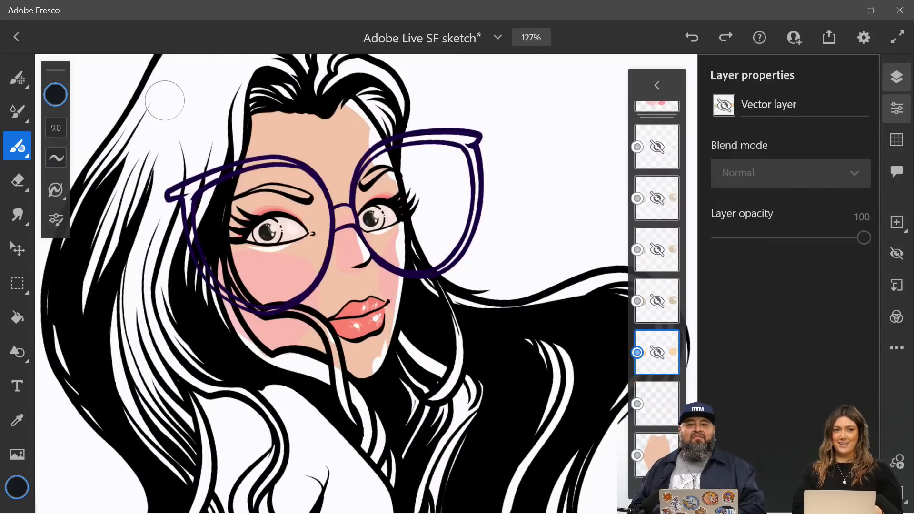
scroll(371, 243, up, 10)
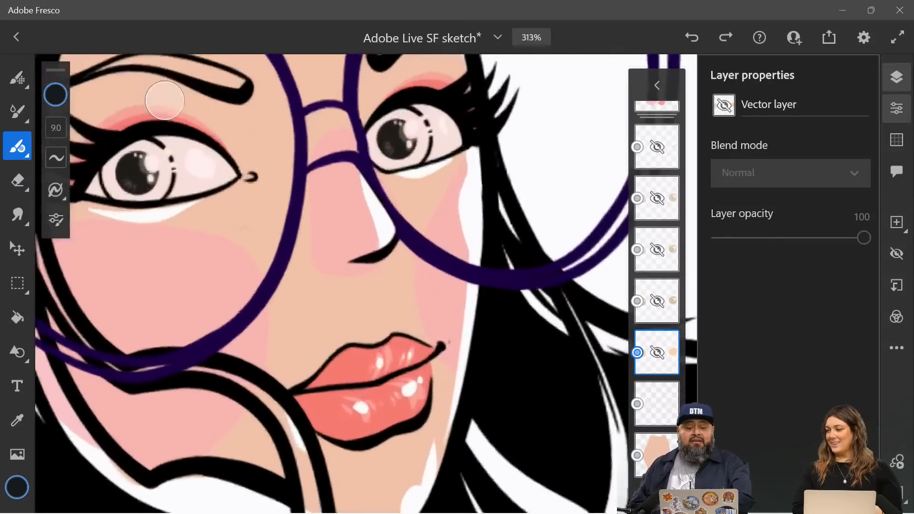
scroll(434, 270, up, 3)
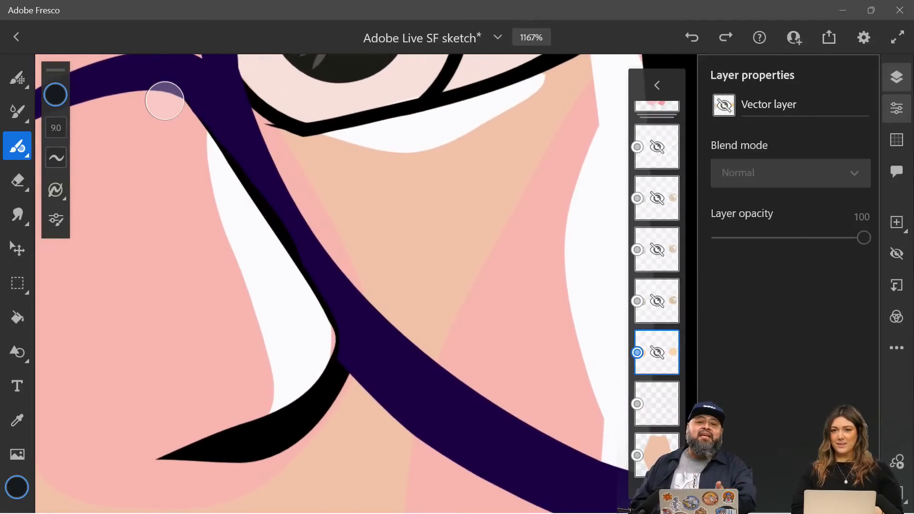
scroll(165, 100, up, 3)
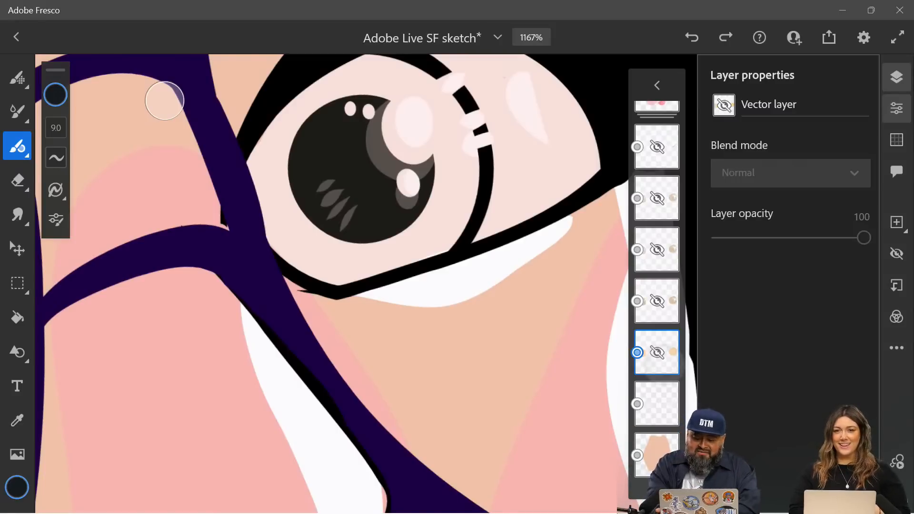
click(657, 353)
click(531, 233)
scroll(331, 283, up, 1)
scroll(332, 283, up, 2)
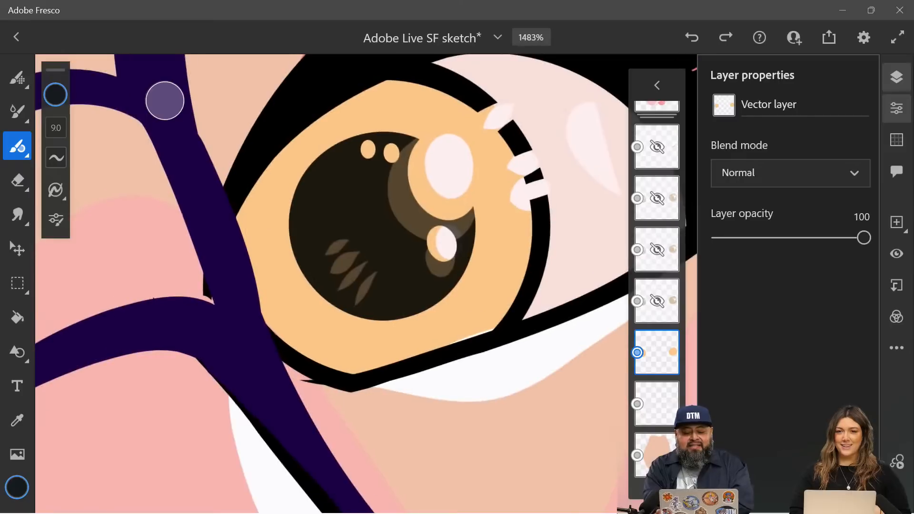
scroll(657, 286, up, 1)
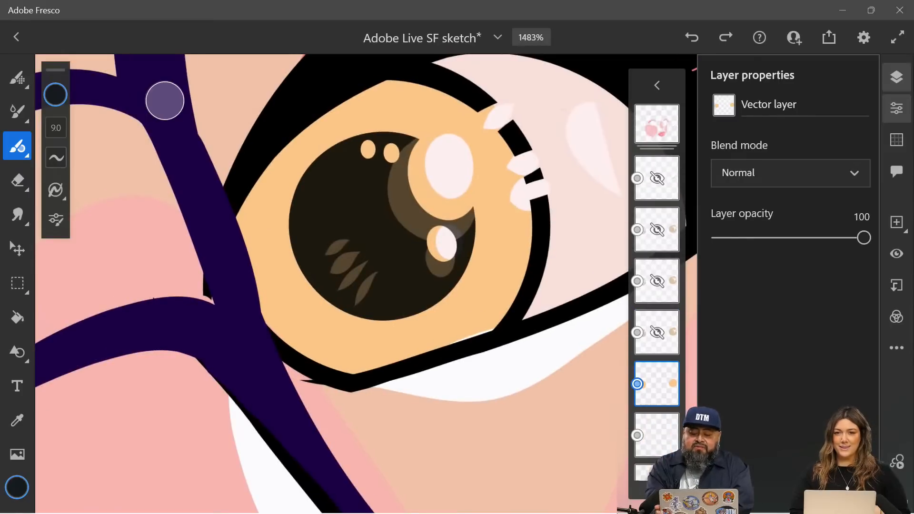
scroll(657, 286, down, 1)
scroll(403, 235, up, 2)
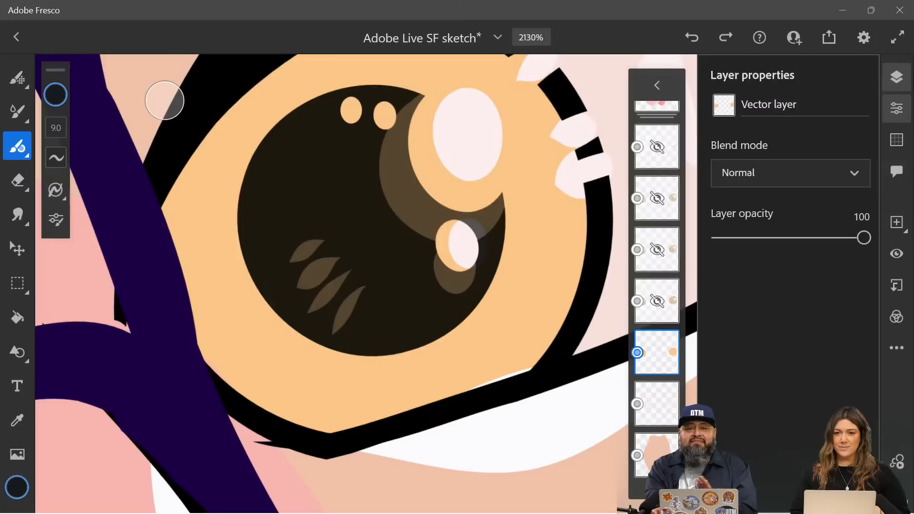
Step: Show the brown iris shading layer directly above the orange base color and lower its opacity
click(656, 301)
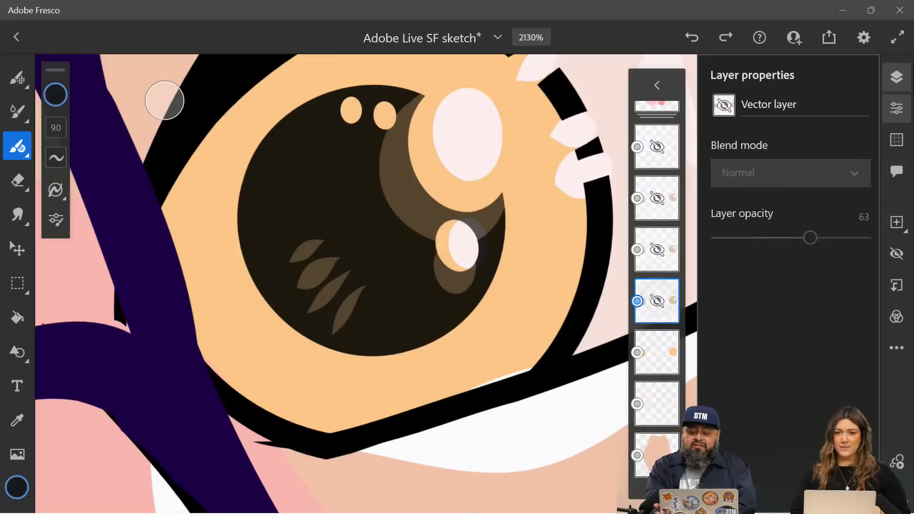
click(897, 253)
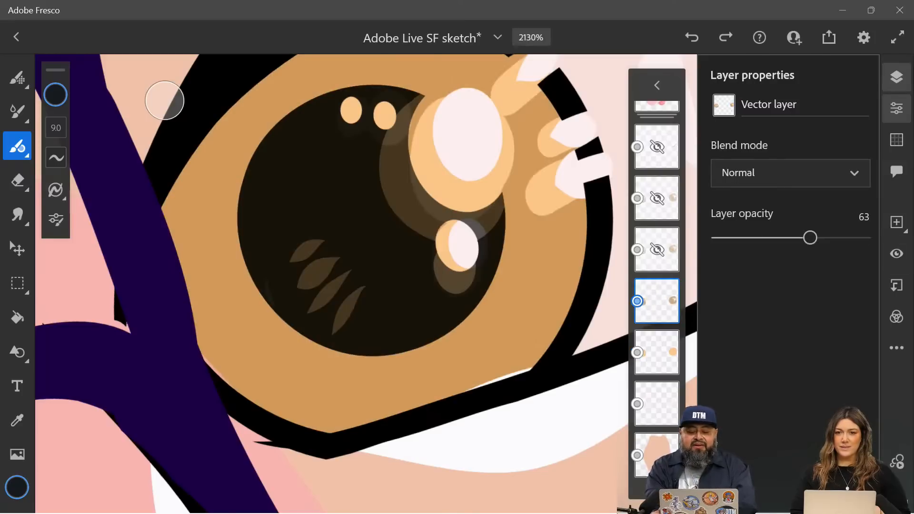
scroll(366, 284, up, 3)
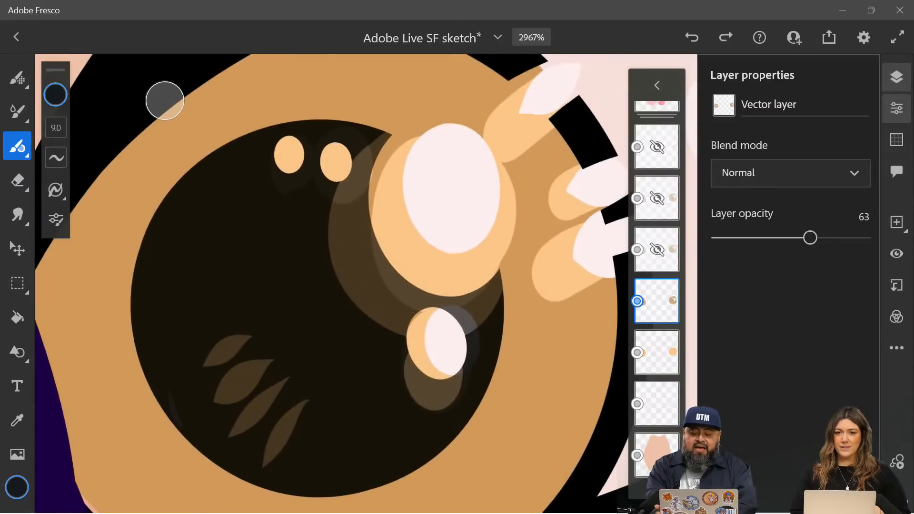
click(897, 254)
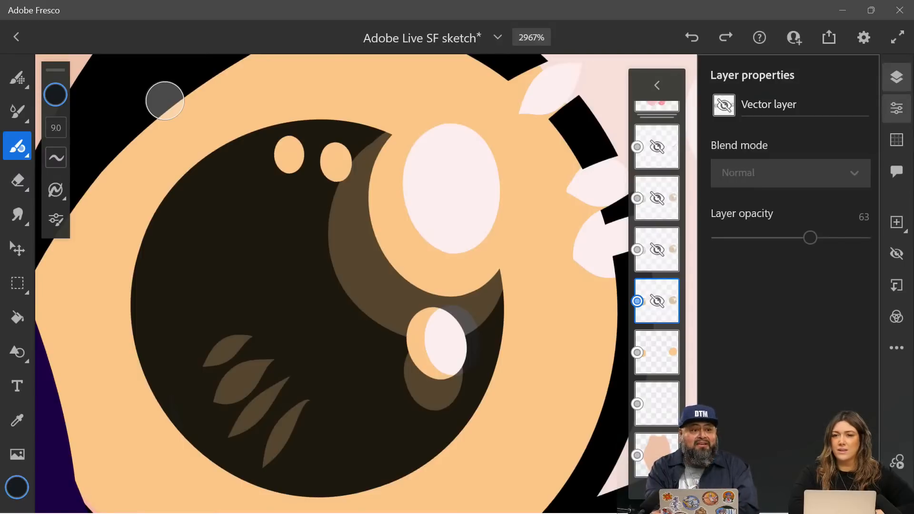
key(ctrl+)
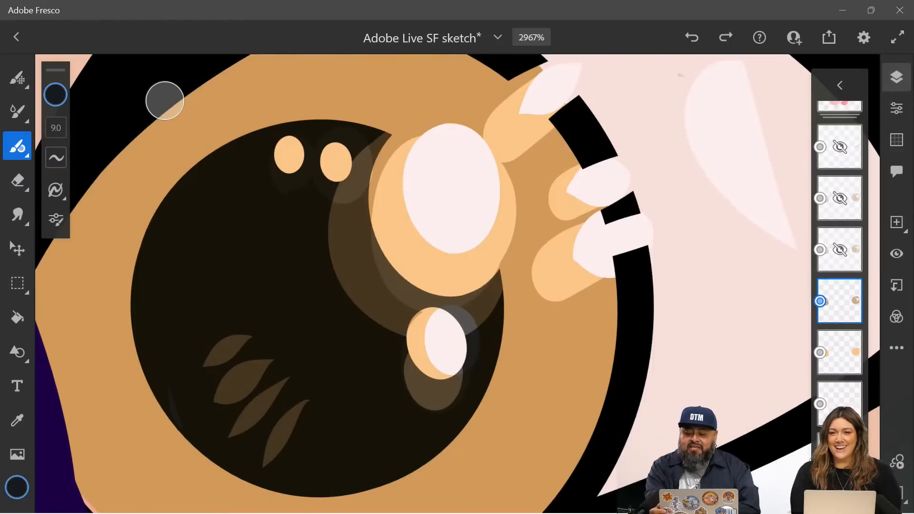
click(896, 108)
drag(811, 238, 773, 237)
Step: Show the next two iris ray layers above the shading and set the upper one's opacity to 45
click(657, 250)
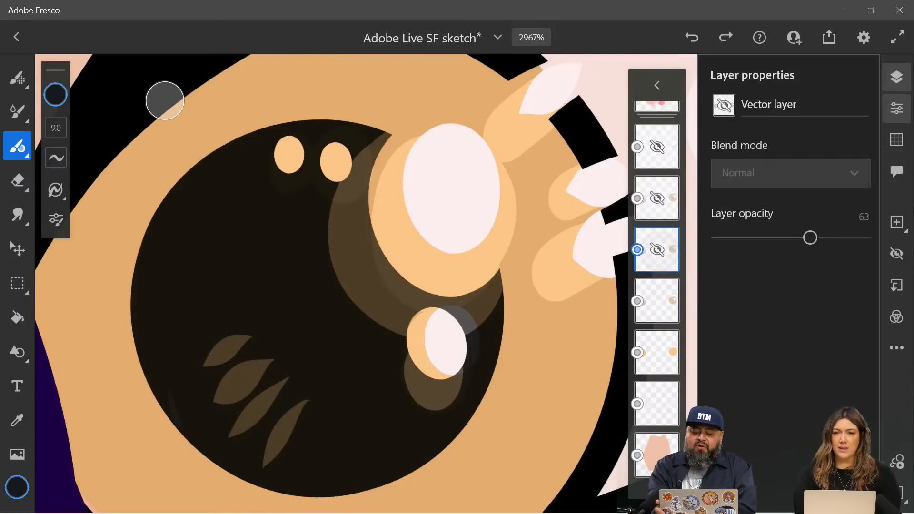
click(897, 254)
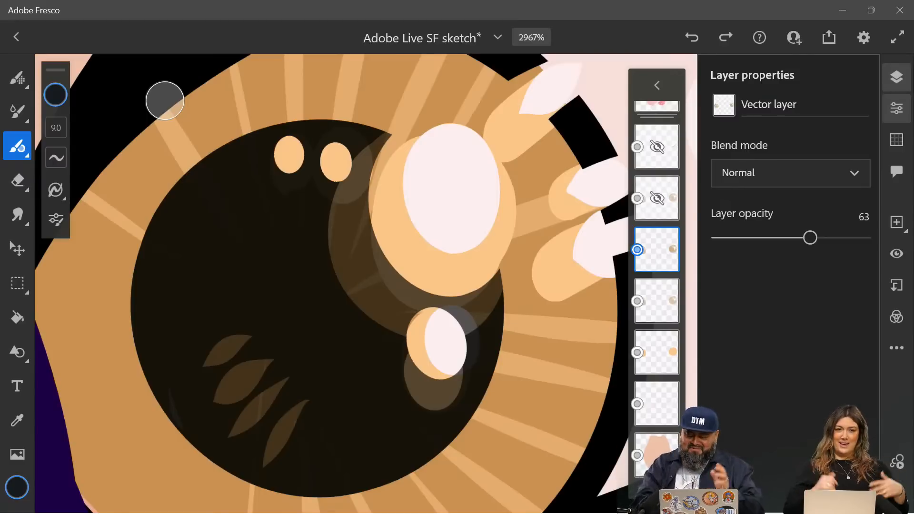
click(657, 198)
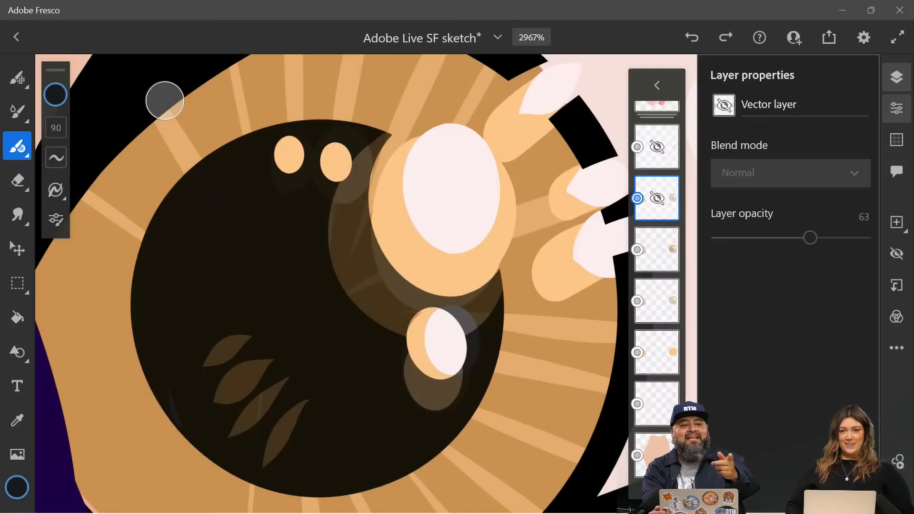
click(897, 254)
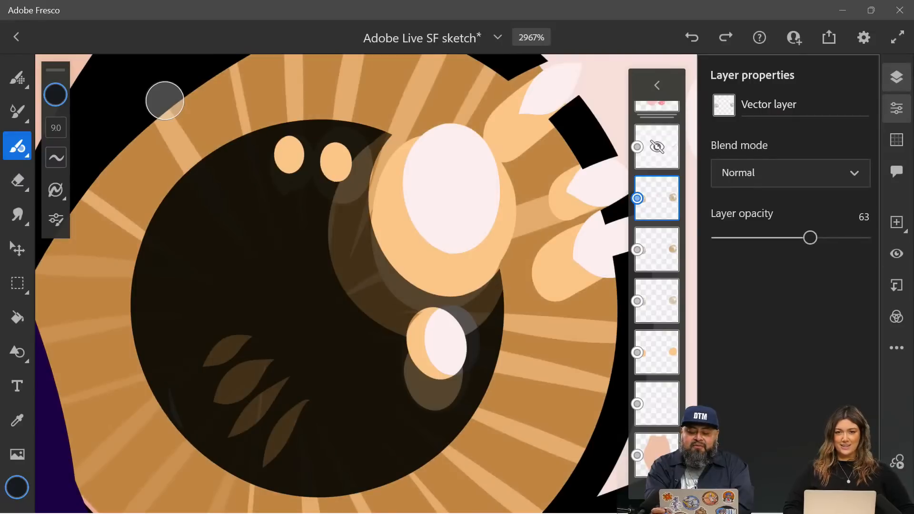
drag(810, 237, 784, 238)
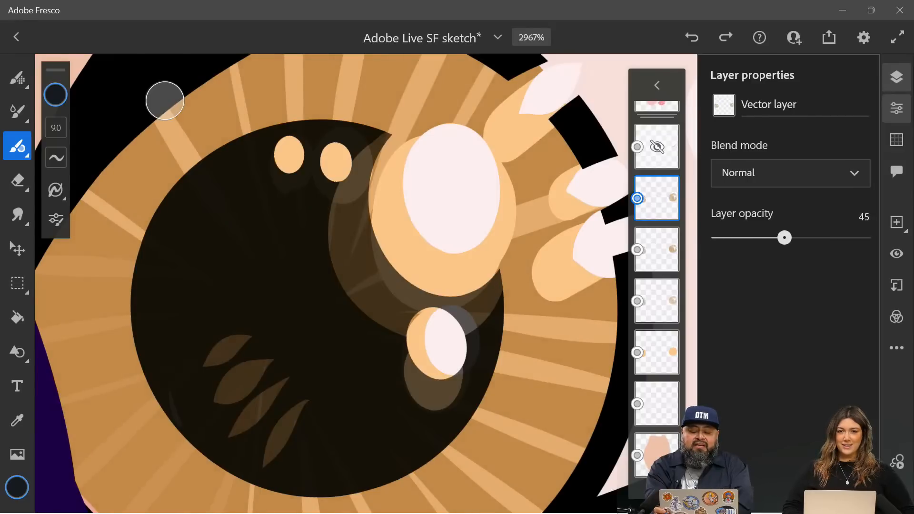
Step: Show the topmost hidden eye layer, which adds pink to the corners of the eyes
scroll(165, 100, down, 2)
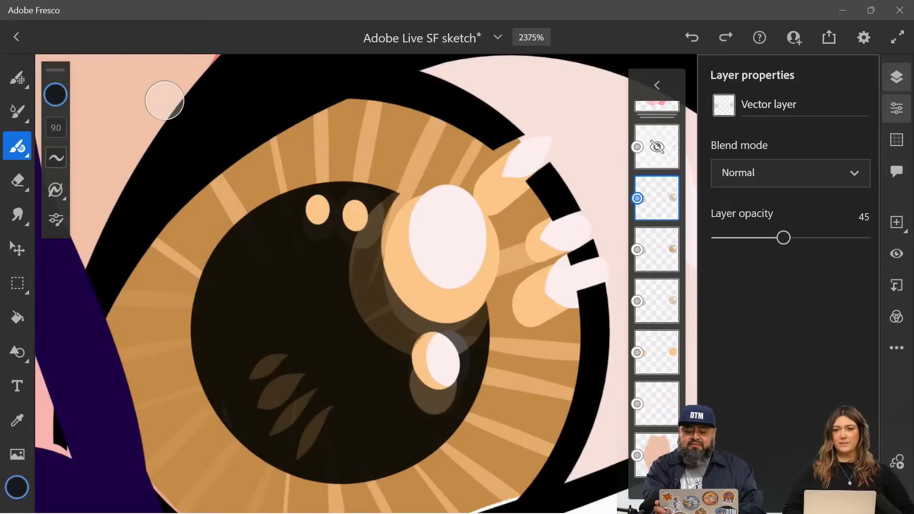
scroll(657, 198, up, 1)
click(657, 178)
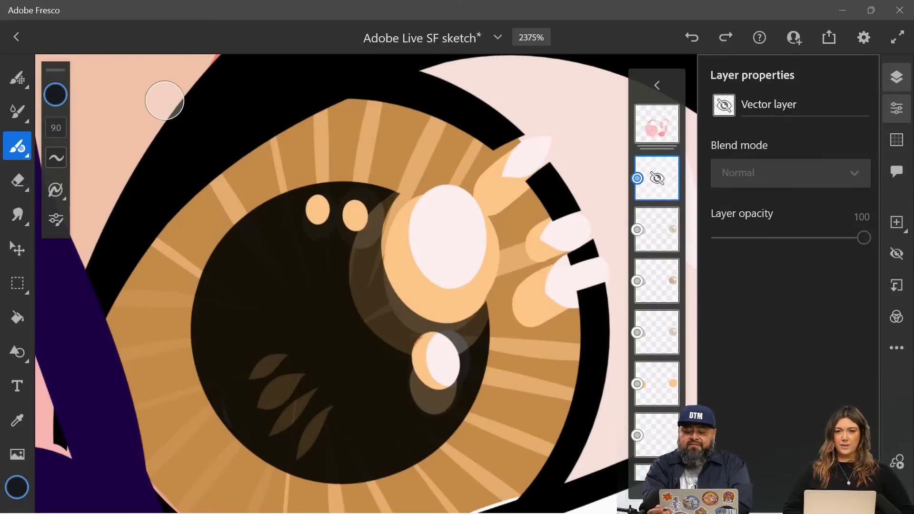
click(897, 253)
click(896, 253)
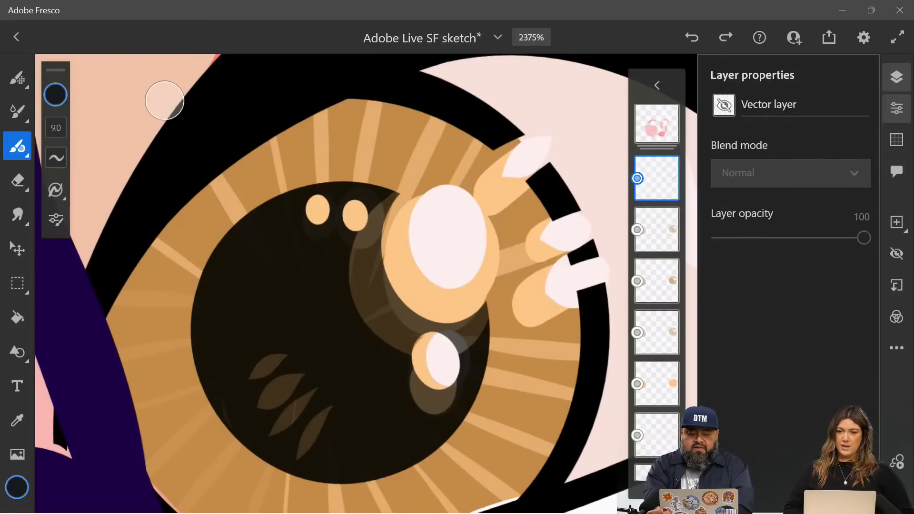
scroll(405, 229, down, 5)
click(896, 254)
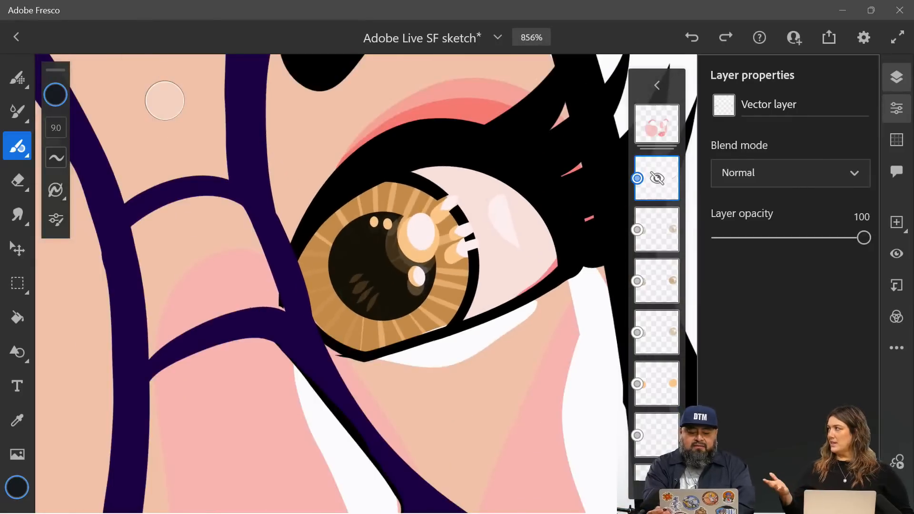
click(896, 253)
click(897, 254)
scroll(579, 251, up, 5)
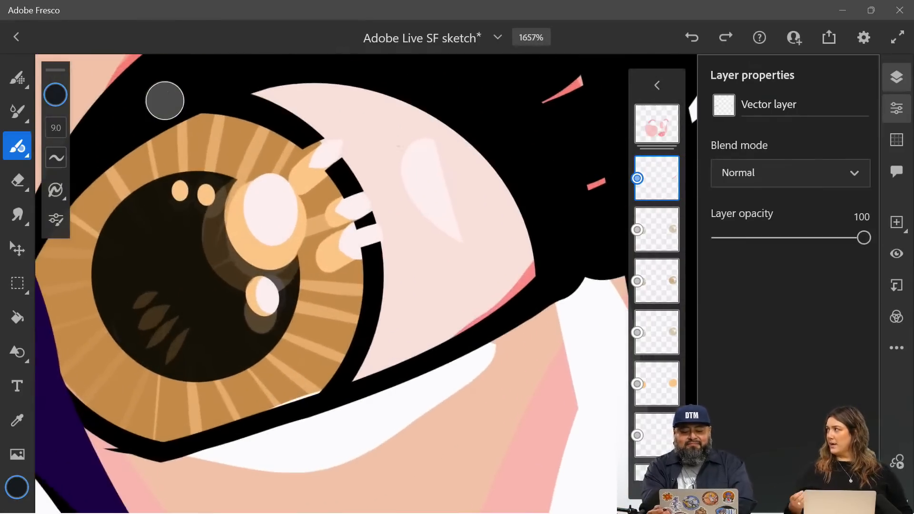
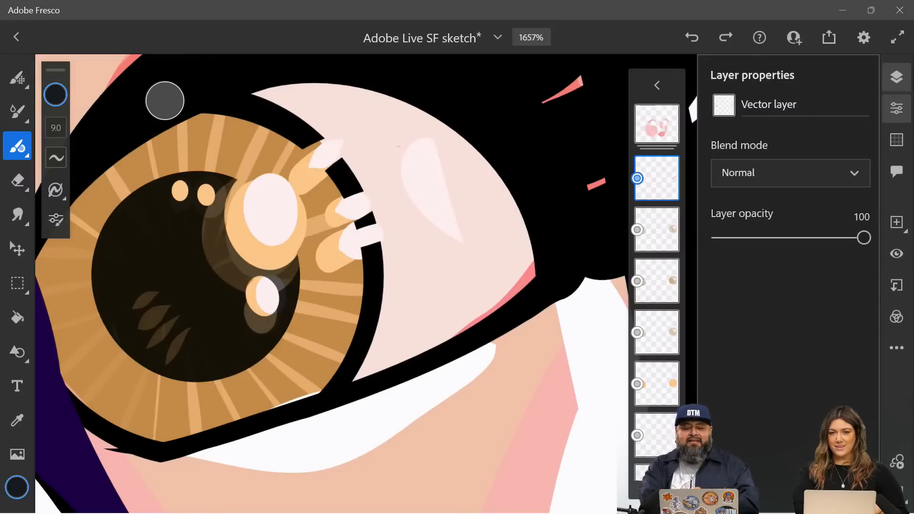
Step: Compare the outer corner of the portrait's farther eye with the pink corner layer shown and hidden
scroll(357, 398, up, 3)
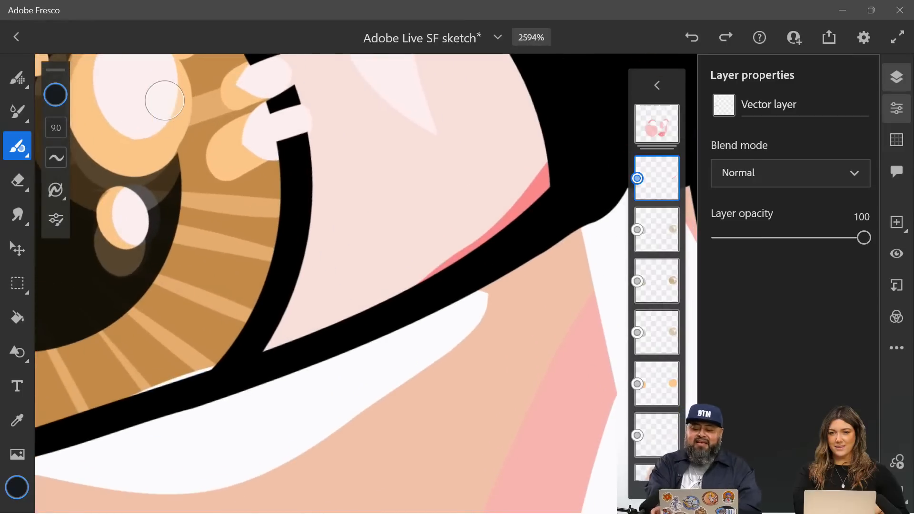
key(ctrl+comma)
key(ctrl+comma)
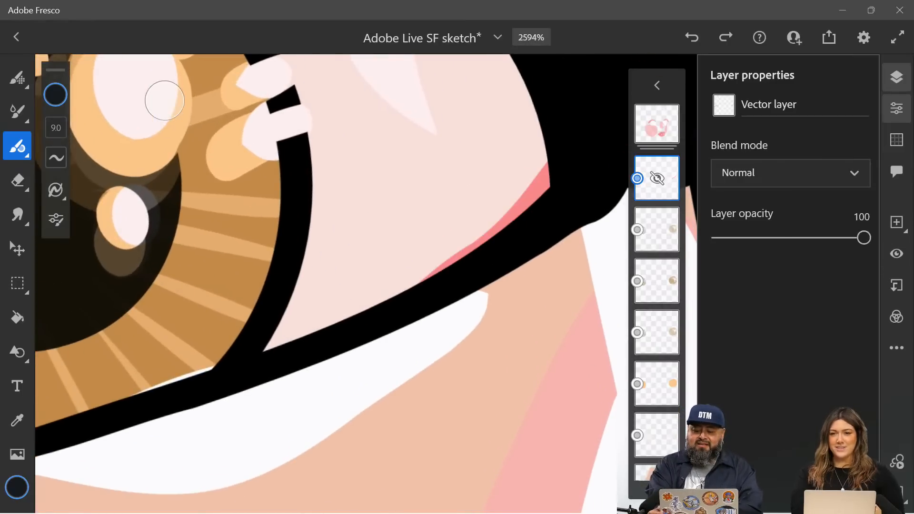
key(ctrl+comma)
key(ctrl+comma)
scroll(165, 100, up, 2)
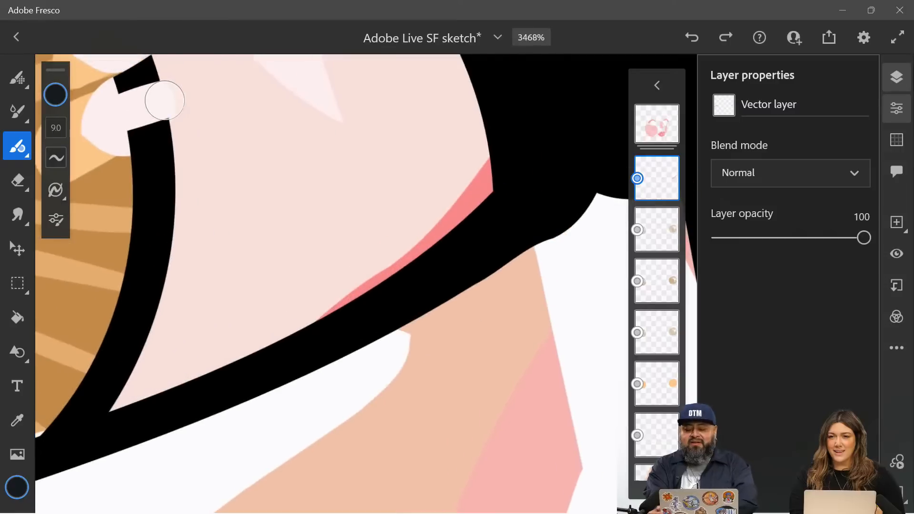
key(ctrl+comma)
key(ctrl+comma)
key(ctrl+comma)
key(ctrl+comma)
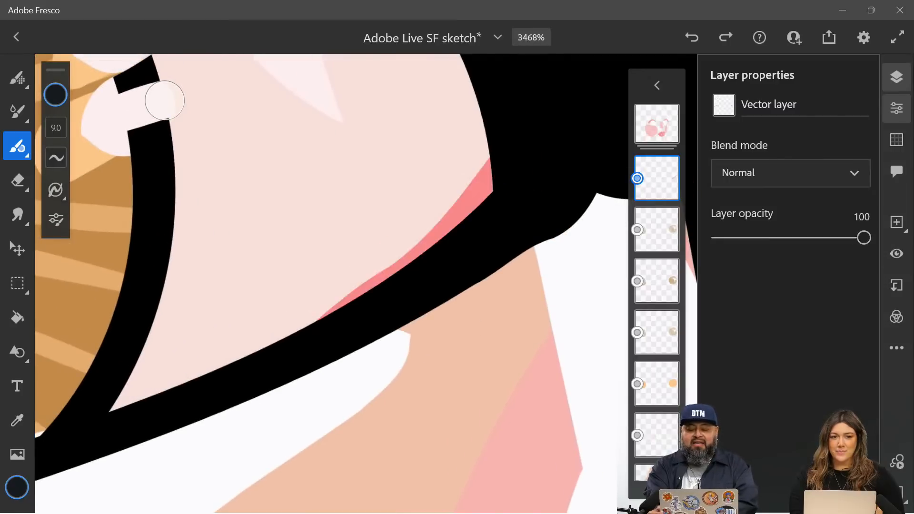
key(ctrl+comma)
key(ctrl+comma)
scroll(165, 100, down, 5)
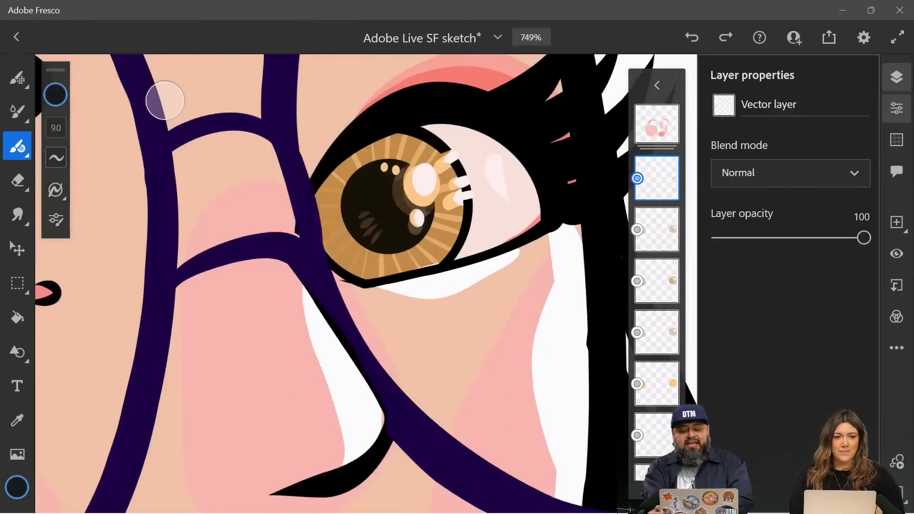
Step: Compare the inner corner and tear duct of the nearer eye with the pink corner layer shown and hidden
scroll(165, 101, up, 3)
key(ctrl+comma)
key(ctrl+comma)
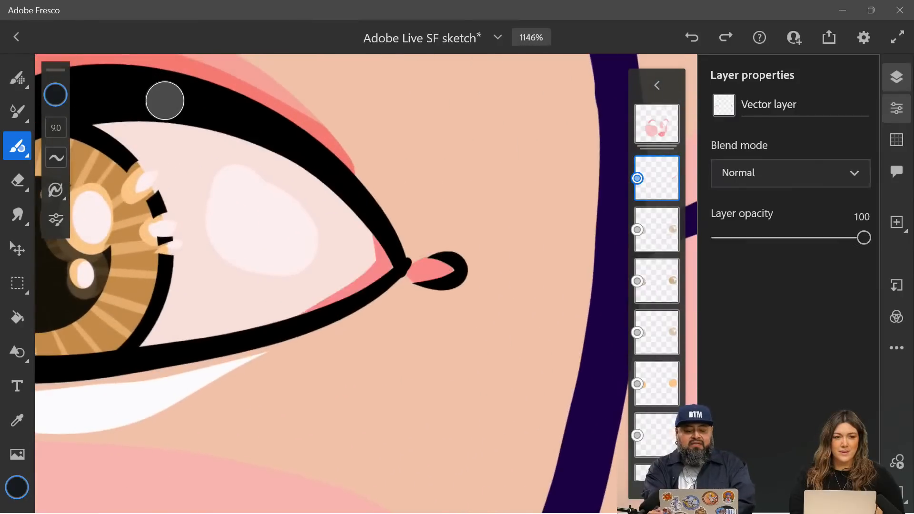
key(ctrl+comma)
key(ctrl+comma)
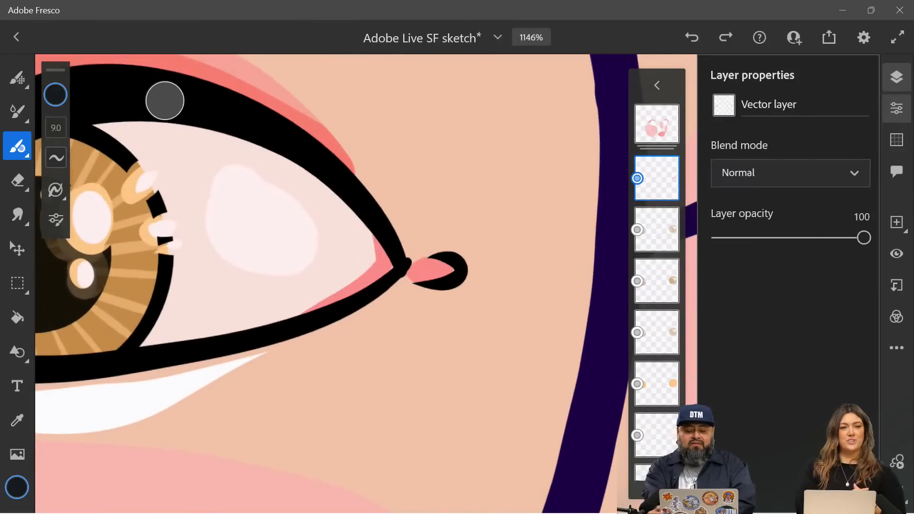
Step: Combine the pink corner, iris ray, shading and orange base layers into one layer group
scroll(165, 101, down, 4)
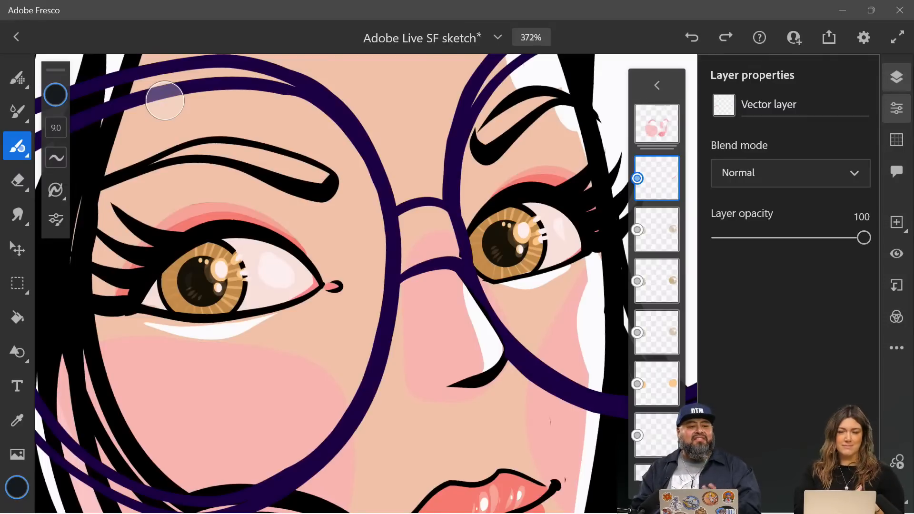
scroll(366, 284, down, 1)
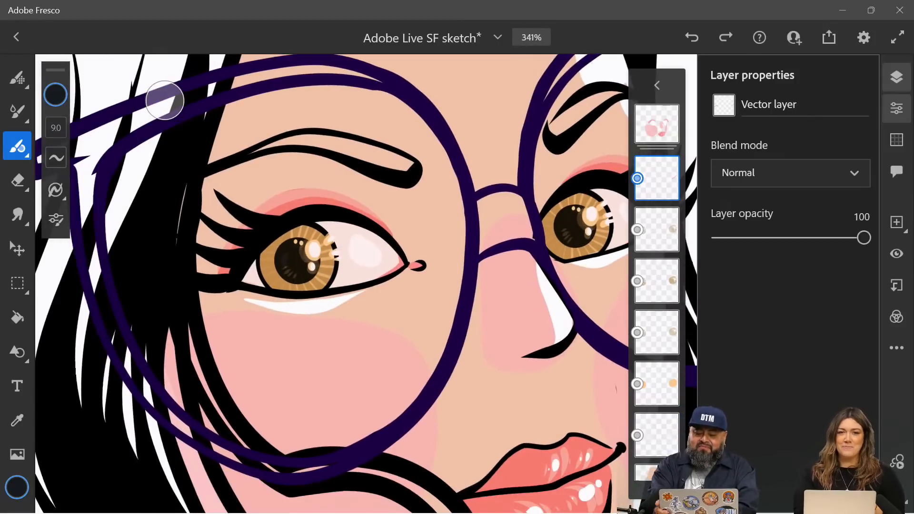
drag(657, 178, 657, 229)
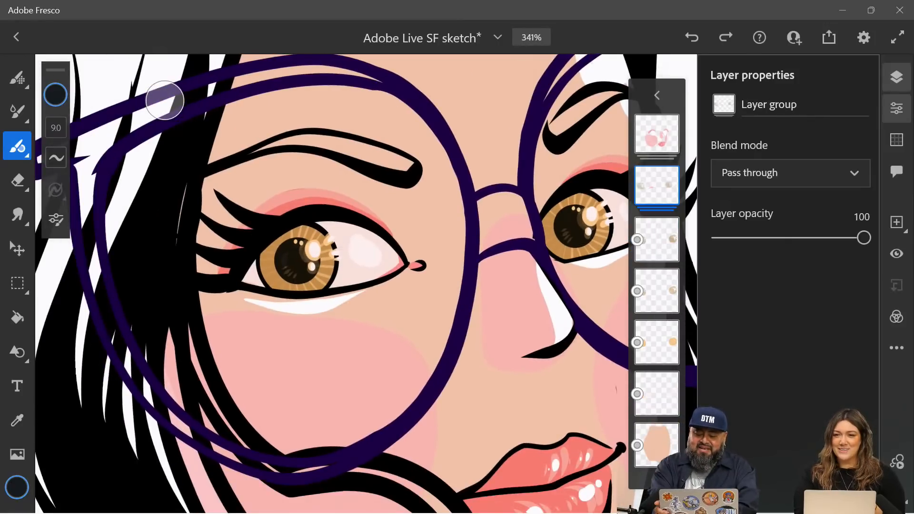
drag(657, 185, 655, 288)
Step: Select the vector layer that colors the whites of the eyes and compare the farther eye with it shown and hidden
click(657, 317)
scroll(427, 142, down, 2)
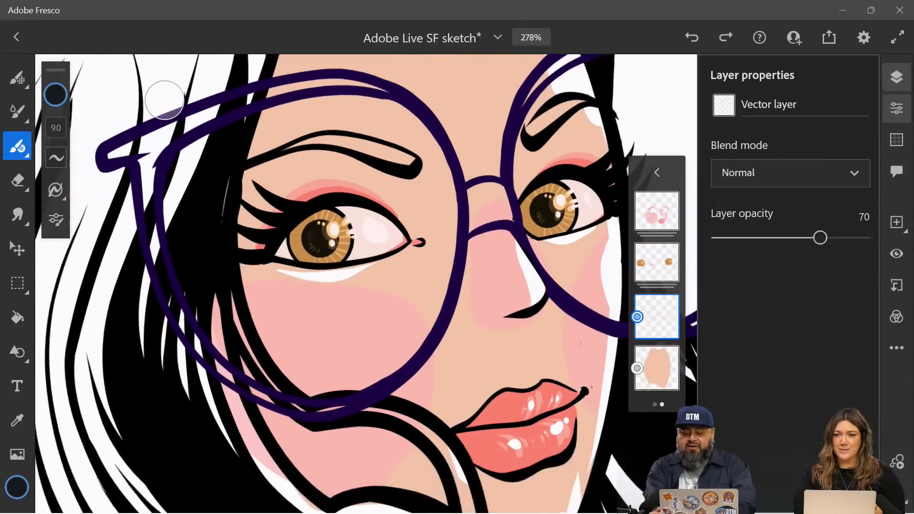
key(ctrl+comma)
key(ctrl+comma)
key(ctrl+comma)
scroll(636, 151, up, 6)
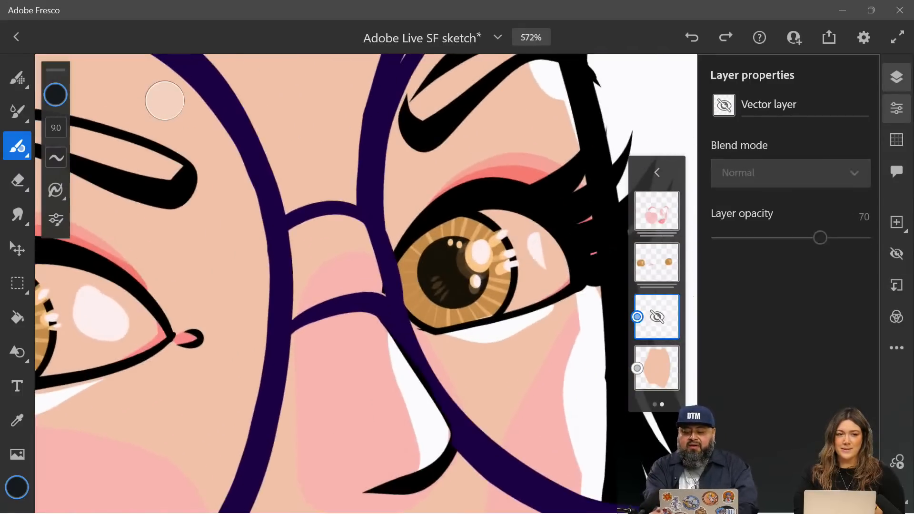
key(ctrl+comma)
scroll(366, 284, up, 4)
key(ctrl+comma)
key(ctrl+comma)
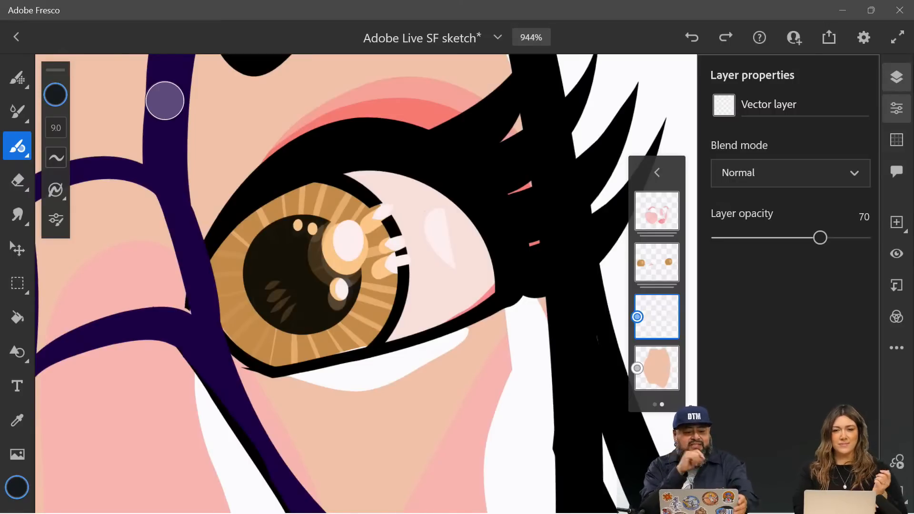
Step: Set the brush color to a near-white tint
click(55, 95)
click(231, 211)
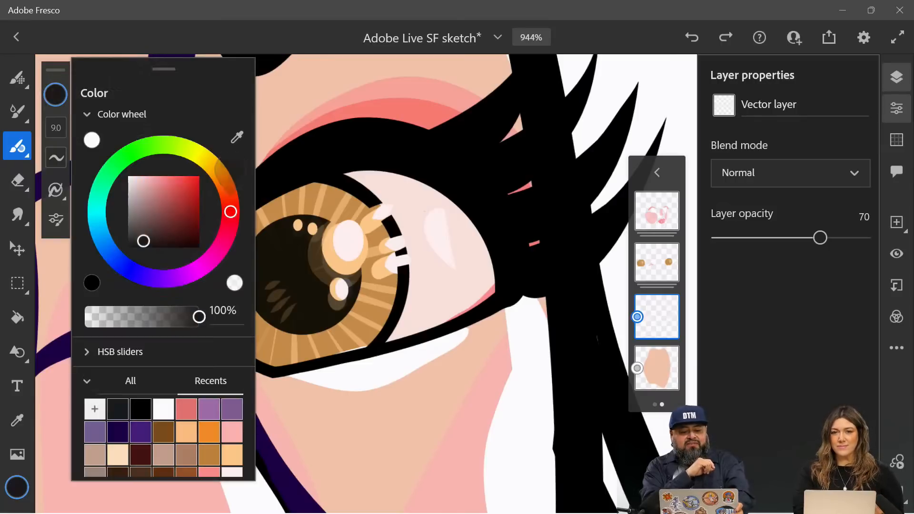
drag(131, 179, 130, 152)
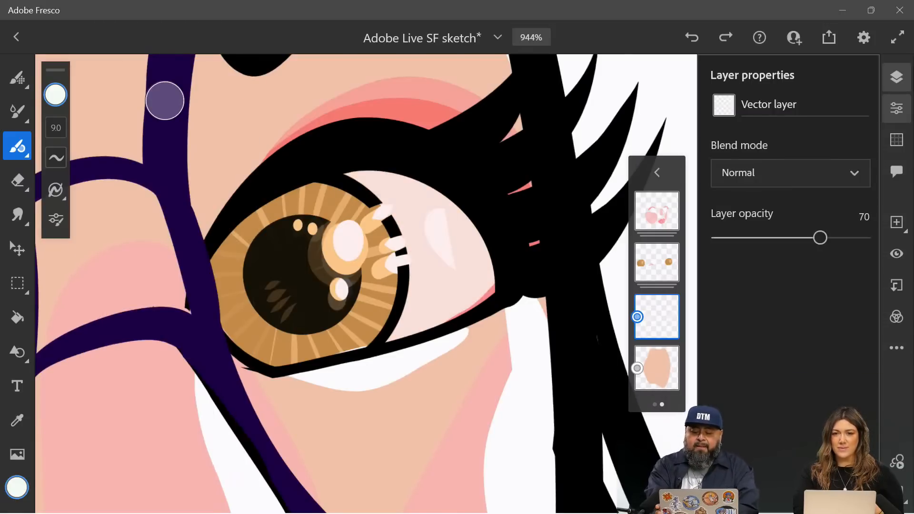
Step: Combine the eye-white vector layer with the layer group that holds the irises and pink eye corners
drag(658, 262, 656, 299)
scroll(366, 284, down, 5)
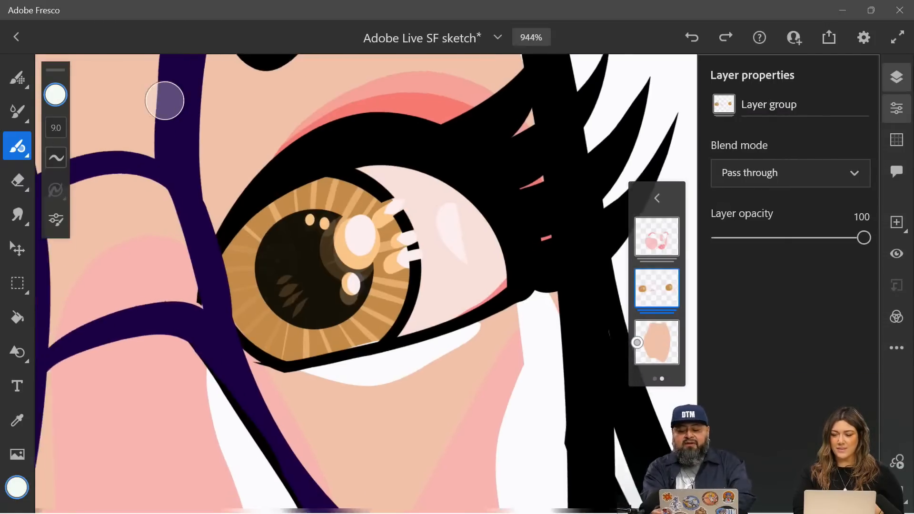
Step: Select the skin base layer and compare the portrait with its skin tone shown and hidden, close up and as a whole
scroll(365, 284, down, 2)
click(657, 342)
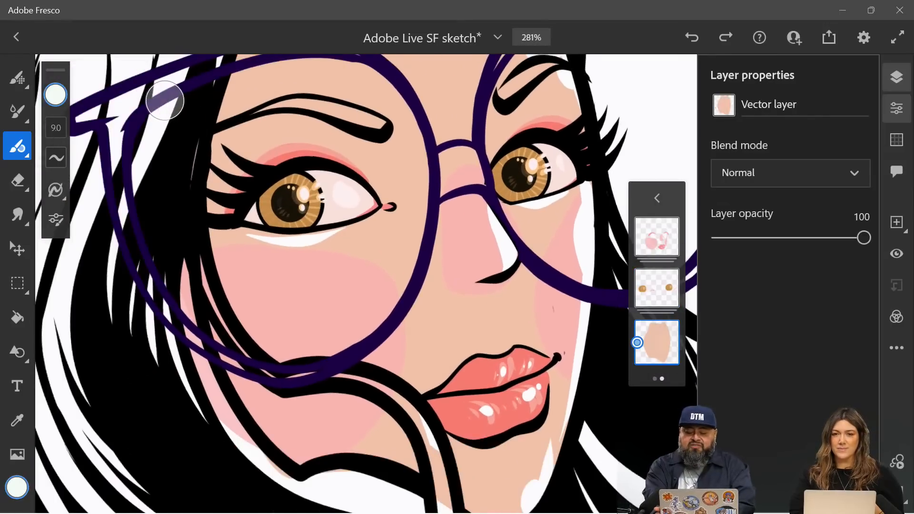
click(896, 253)
click(896, 254)
click(896, 253)
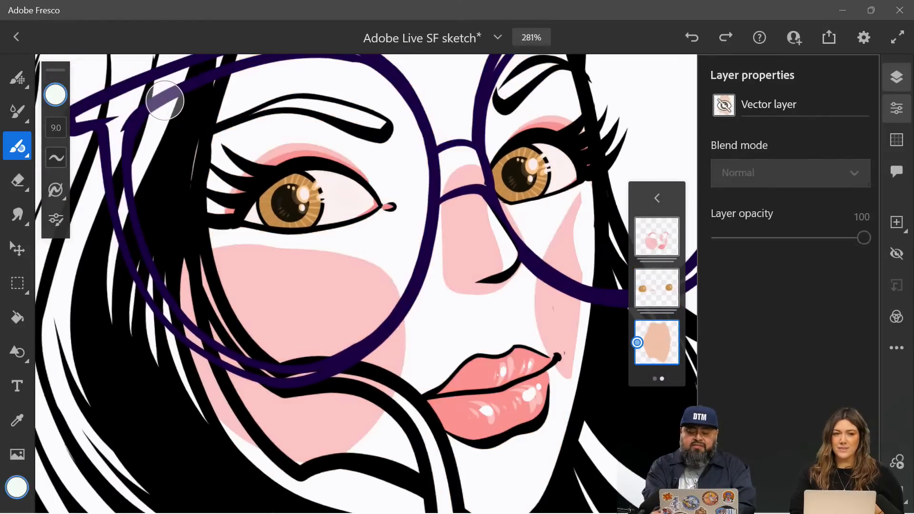
click(896, 253)
click(897, 254)
scroll(393, 251, down, 4)
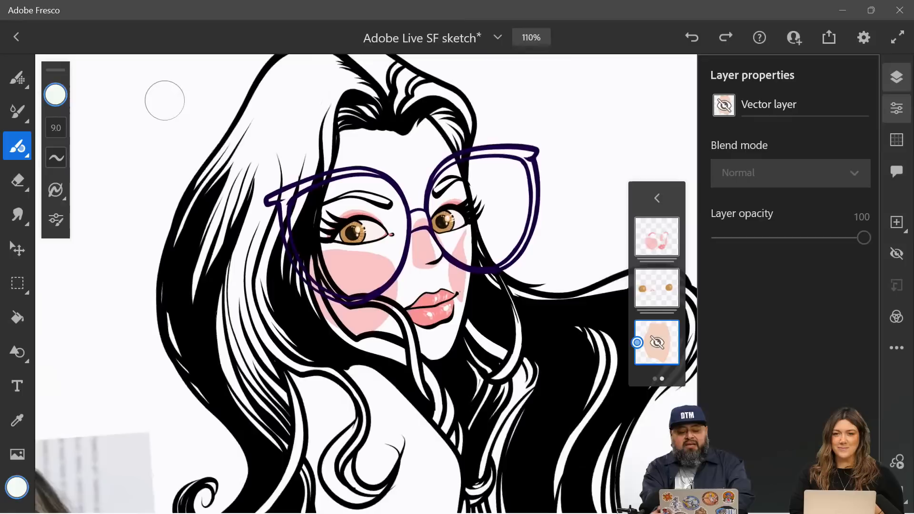
click(896, 254)
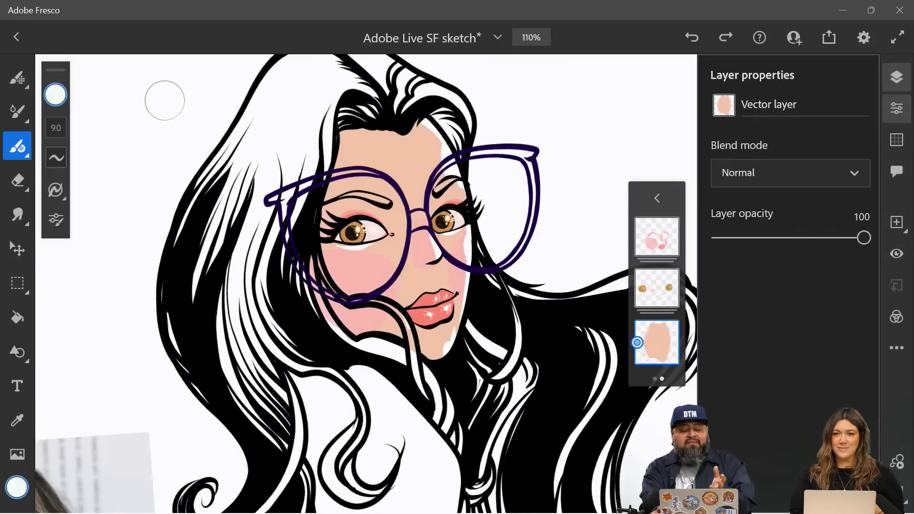
scroll(165, 100, down, 3)
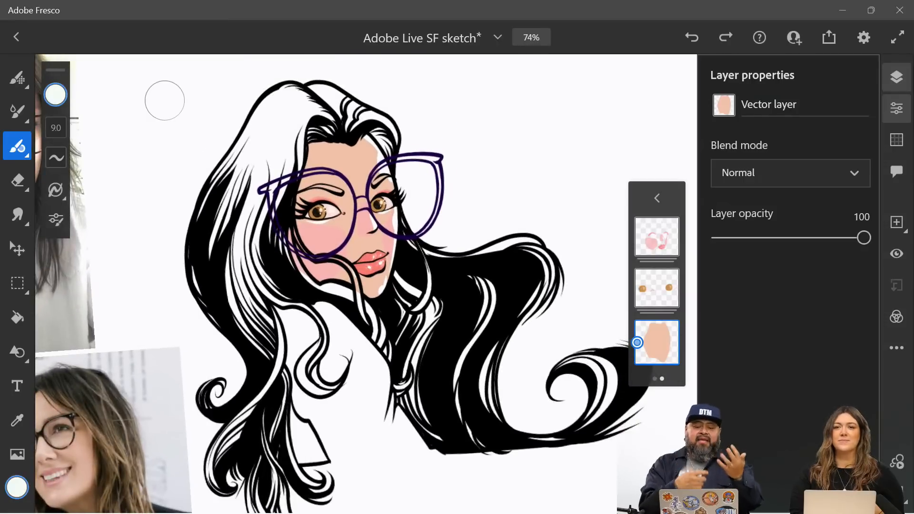
scroll(165, 101, up, 4)
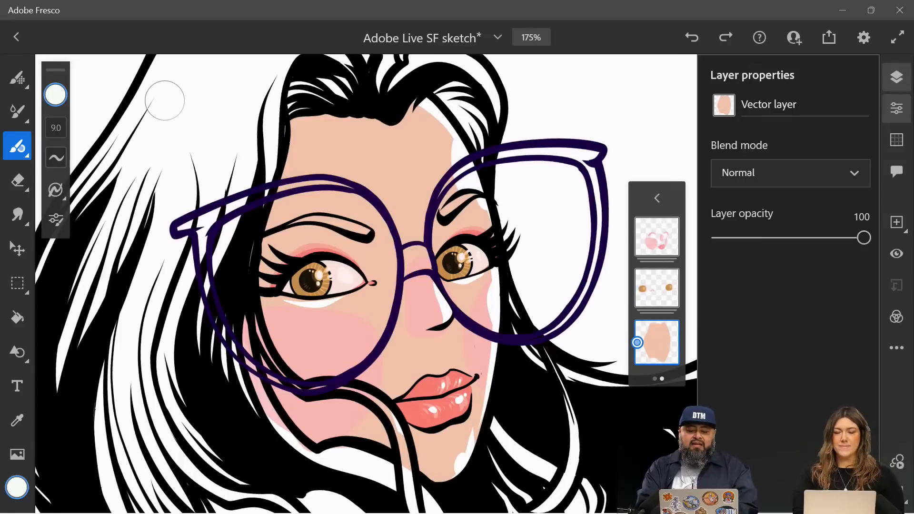
Step: Leave the face layer group, save the sketch and open the document Adobe Live SF vector V4
click(657, 198)
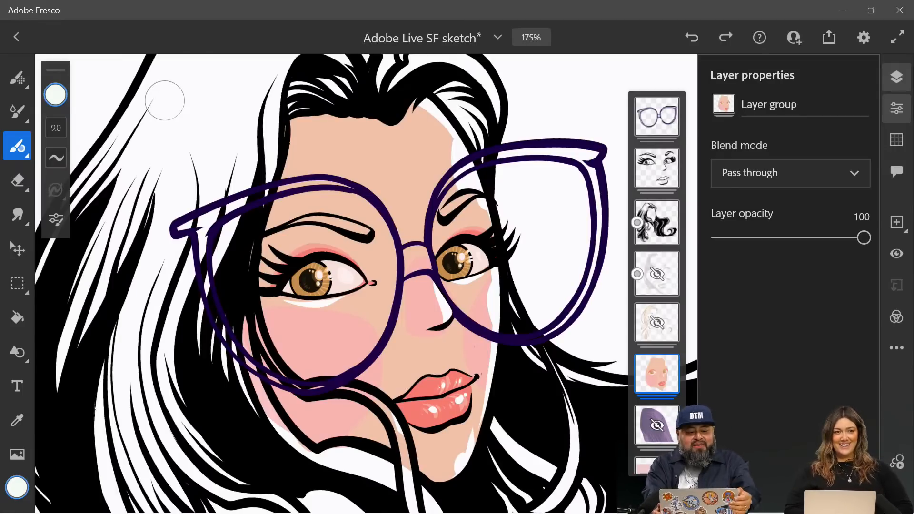
key(ctrl+s)
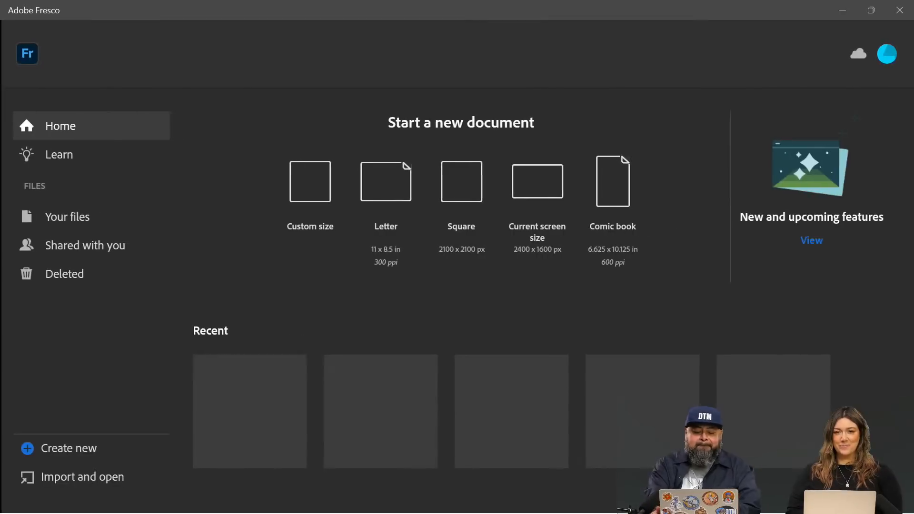
scroll(505, 305, down, 3)
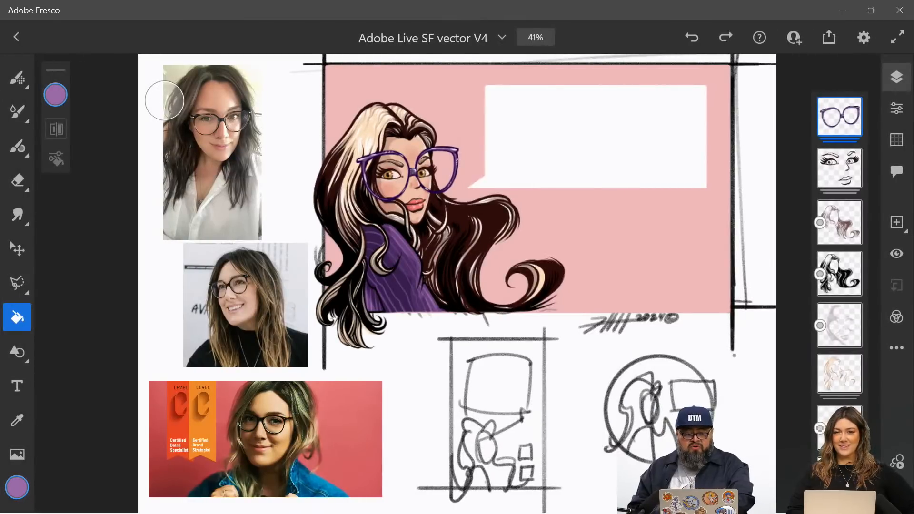
Step: Examine the finished portrait's overall coloring and the hair strokes and shading inside the eyebrows
scroll(423, 146, up, 8)
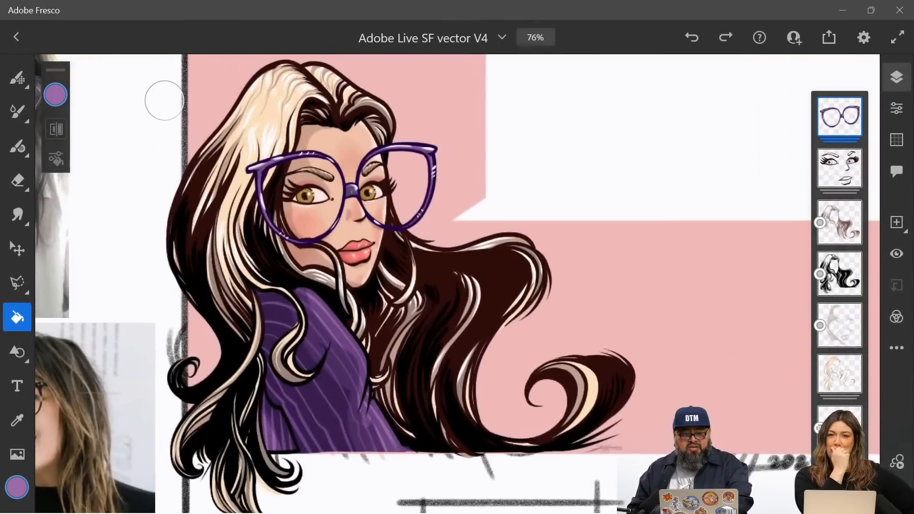
scroll(419, 191, up, 1)
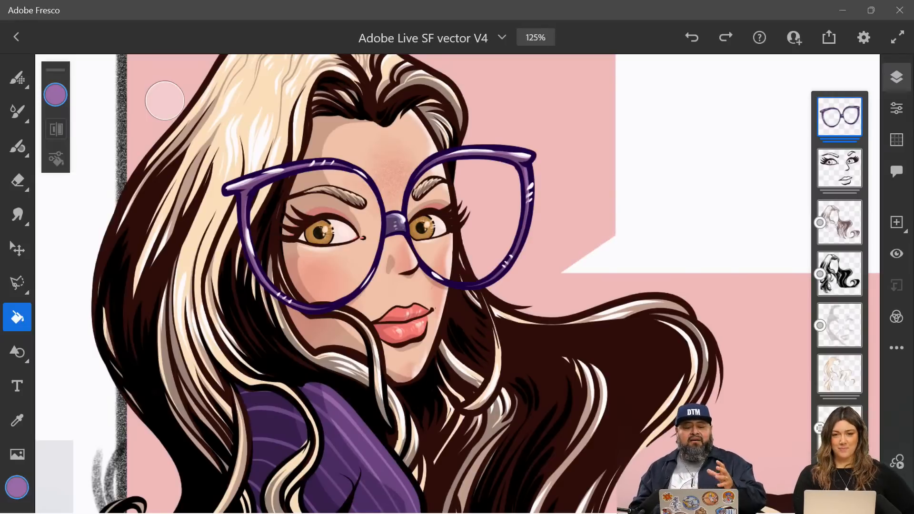
scroll(247, 221, down, 4)
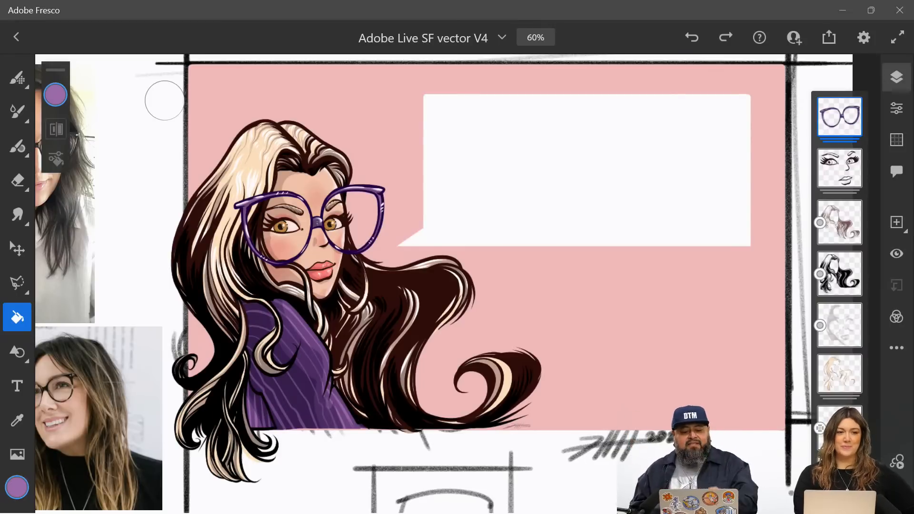
scroll(282, 235, up, 6)
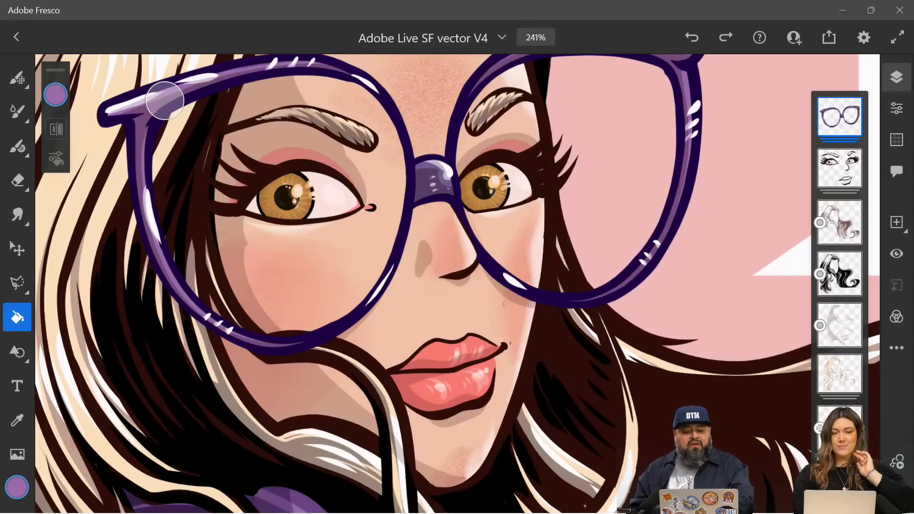
scroll(165, 101, up, 5)
scroll(165, 100, up, 10)
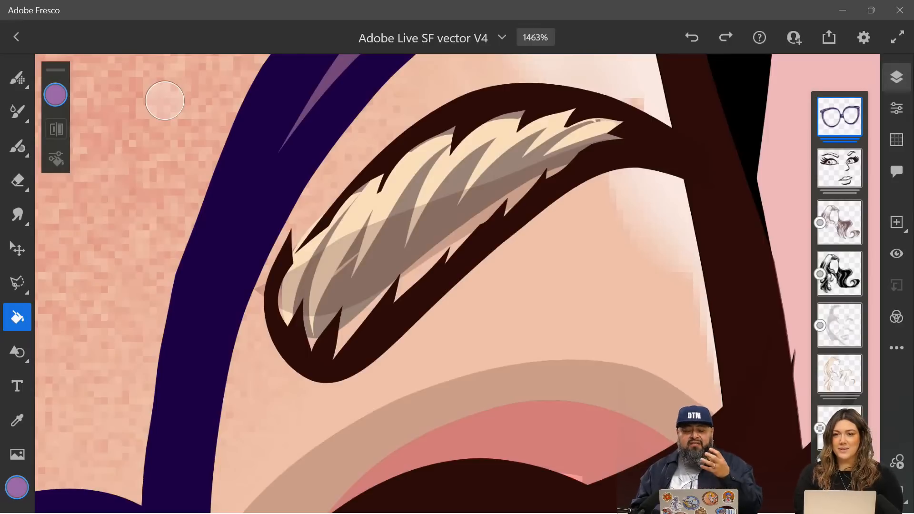
scroll(165, 101, down, 2)
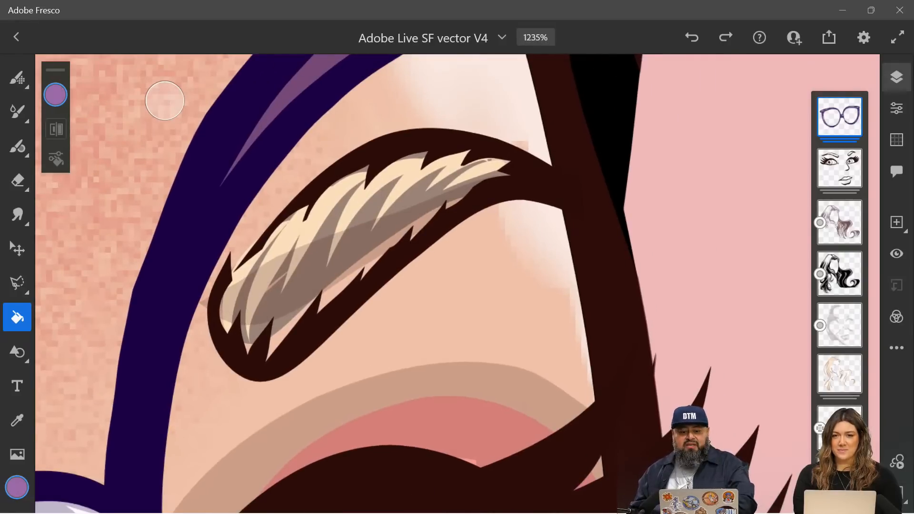
scroll(164, 100, down, 5)
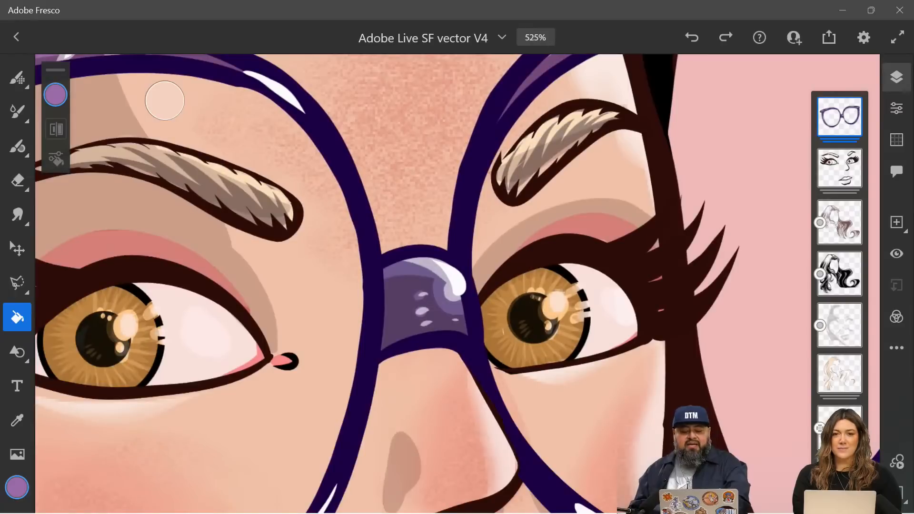
Step: Inspect the textured blush on the forehead and nose and the soft highlight along the nose
scroll(164, 101, up, 3)
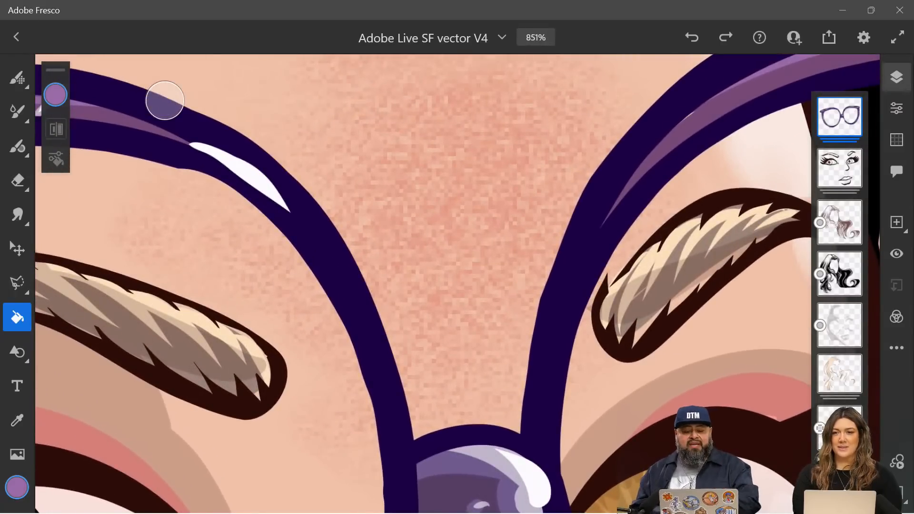
scroll(165, 101, down, 4)
scroll(164, 100, up, 4)
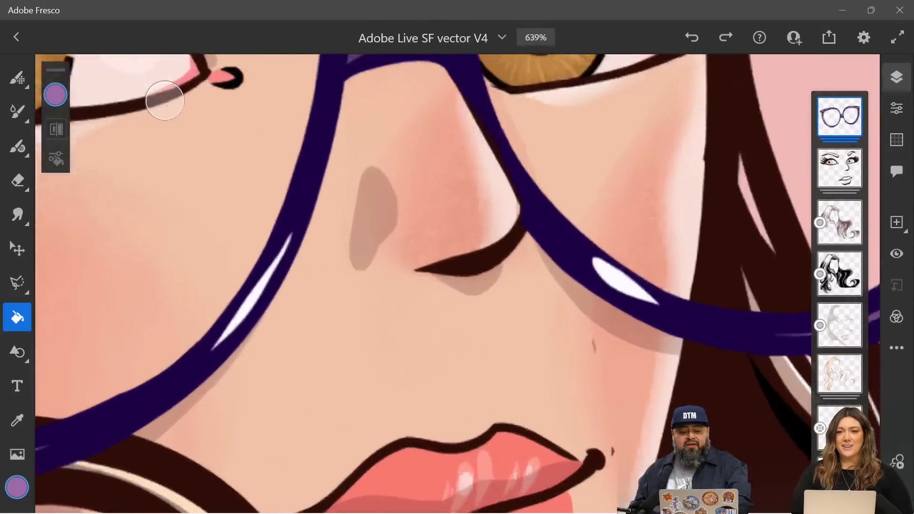
scroll(164, 101, up, 3)
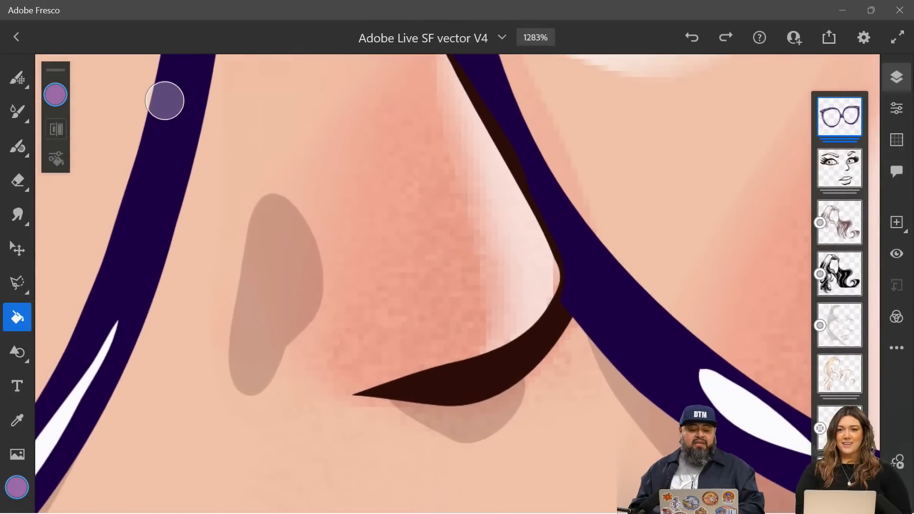
scroll(165, 100, down, 1)
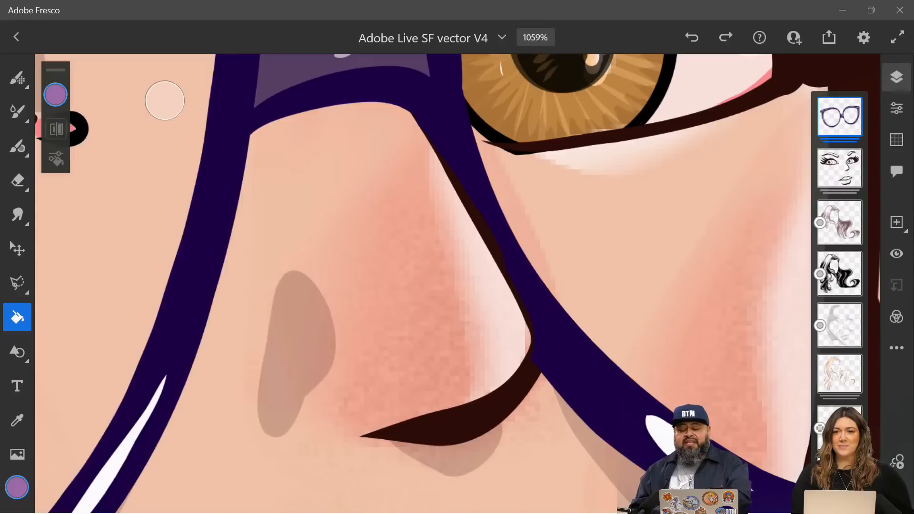
Step: Select the skin base layer and show its layer actions, including Convert to pixel layer
scroll(840, 267, down, 10)
scroll(840, 267, up, 4)
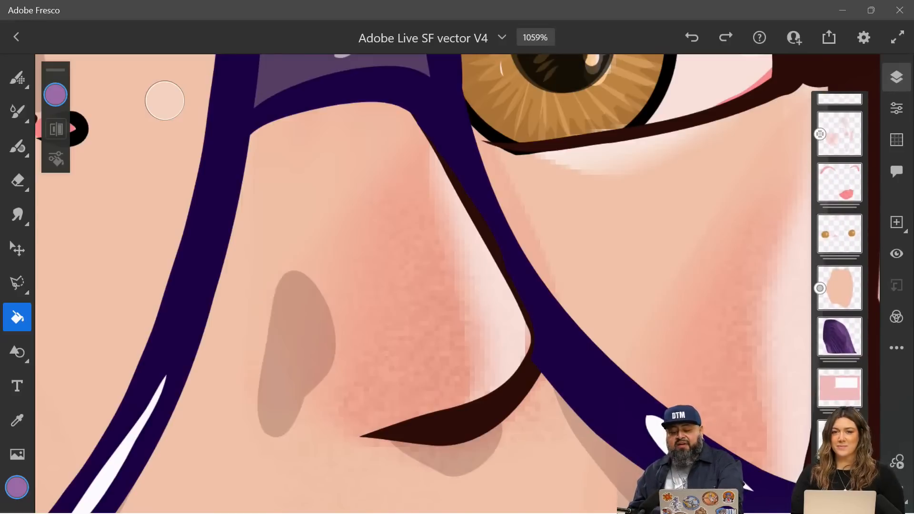
click(839, 288)
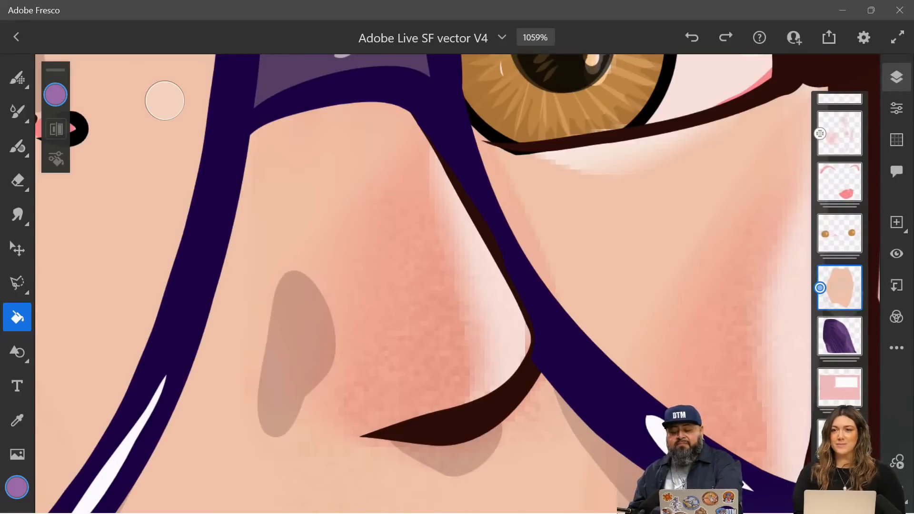
scroll(729, 291, down, 5)
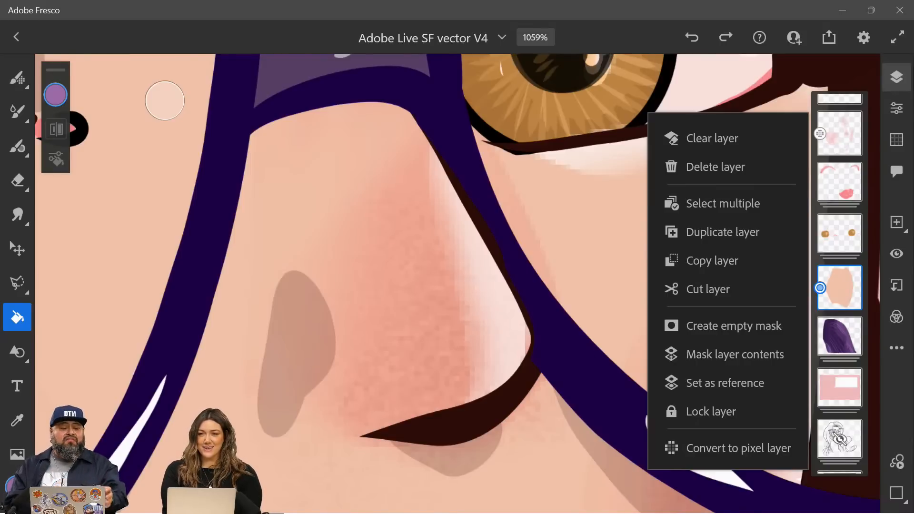
Step: Switch to the vector brush tool and show its recent brushes, G Pen and Round
click(17, 146)
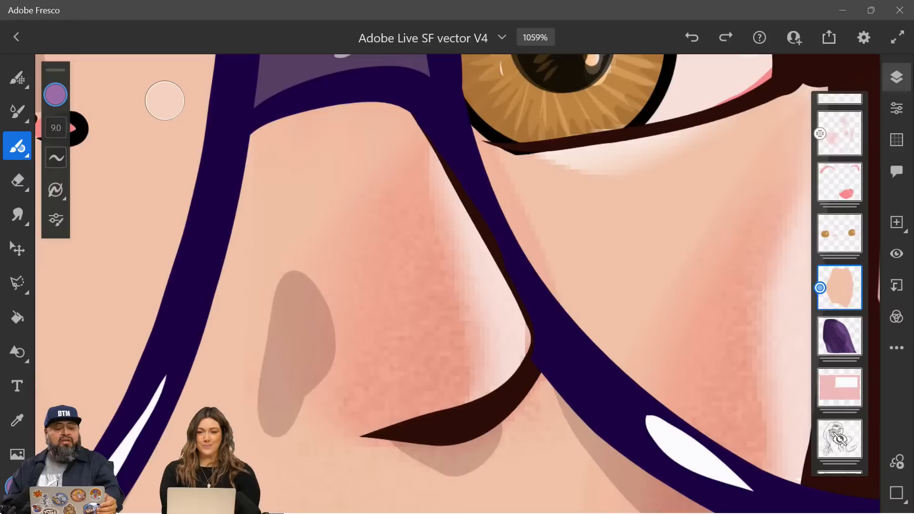
click(17, 146)
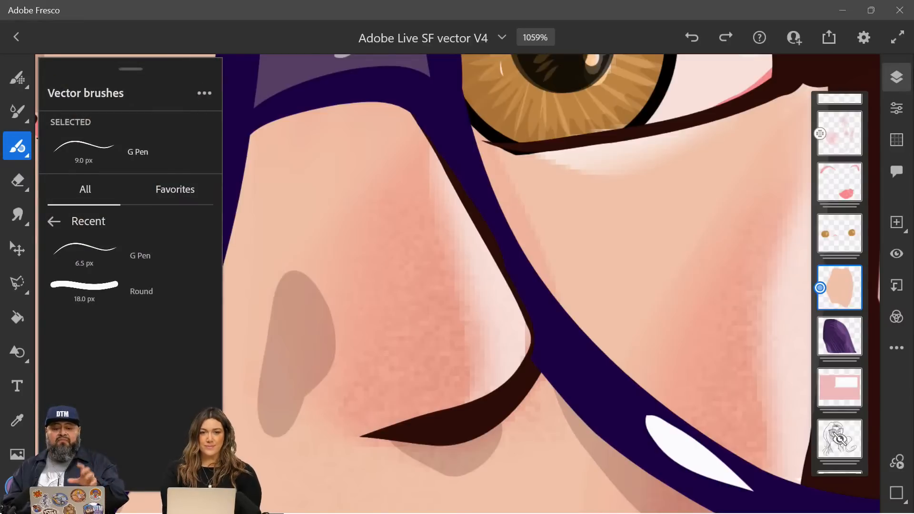
scroll(551, 284, up, 1)
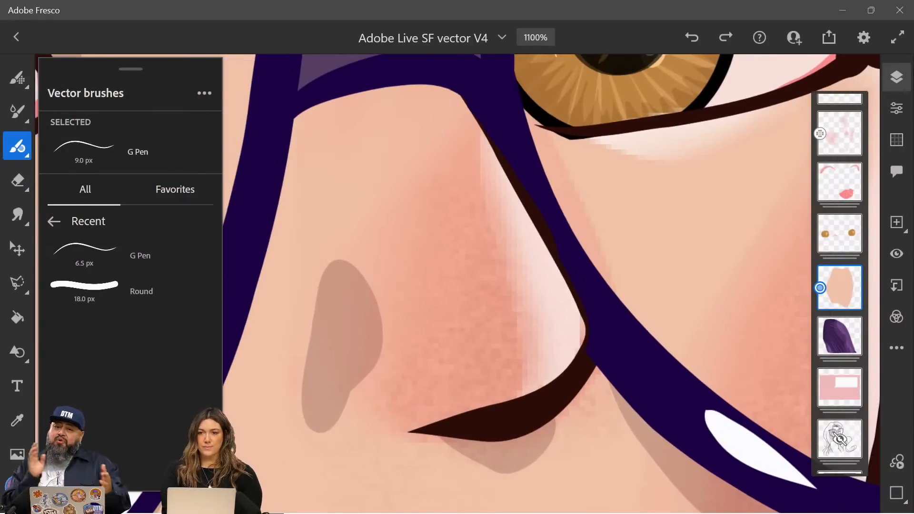
scroll(426, 257, down, 4)
Step: Restore the window from its maximized size and bring the cheek, nose and lips into view
key(super+Down)
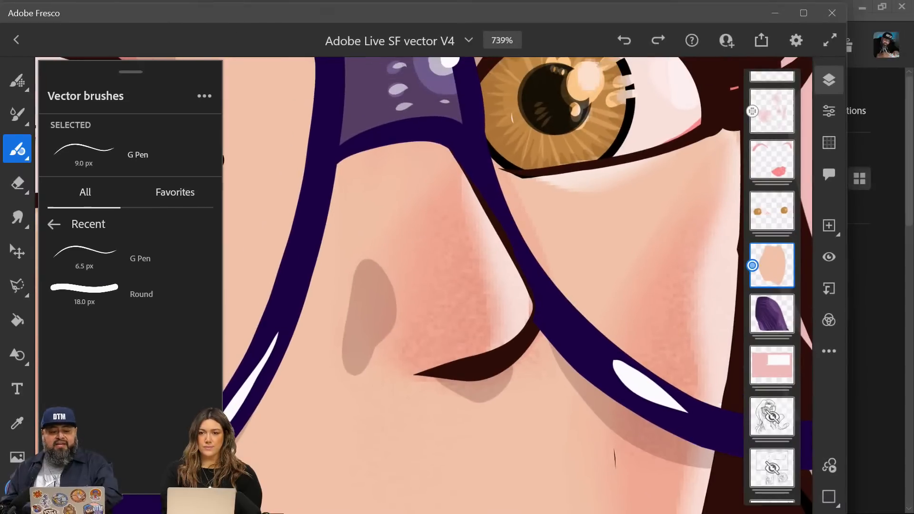
scroll(158, 103, down, 2)
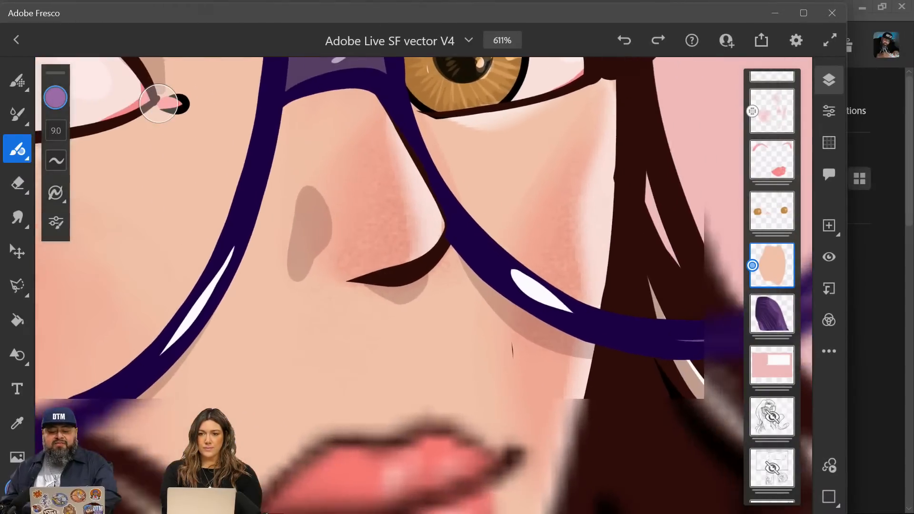
scroll(158, 104, down, 3)
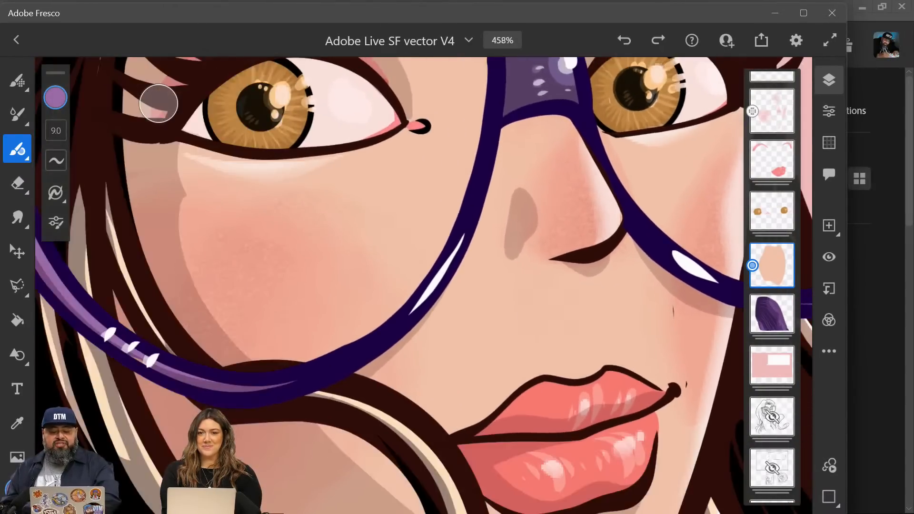
Step: Examine the pixel blush at the cheek's edge and the highlights and shading on the lips up close
scroll(159, 103, up, 8)
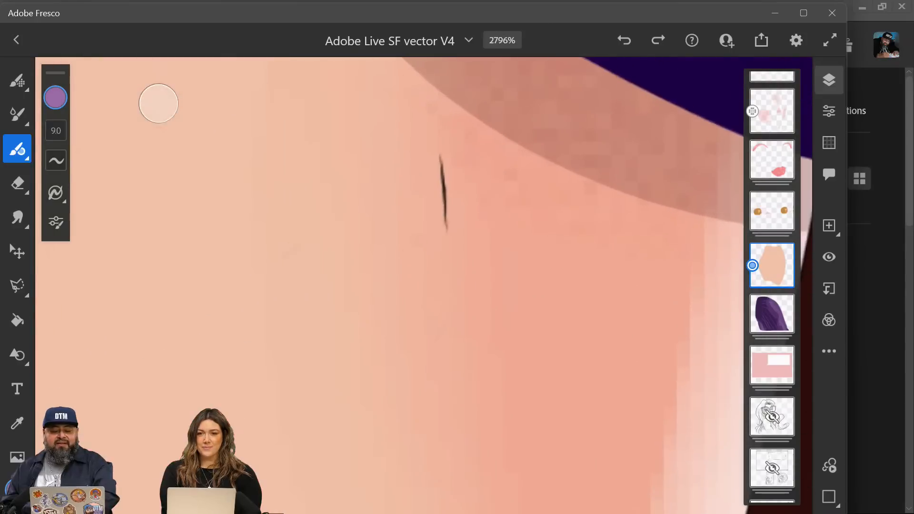
scroll(158, 103, down, 4)
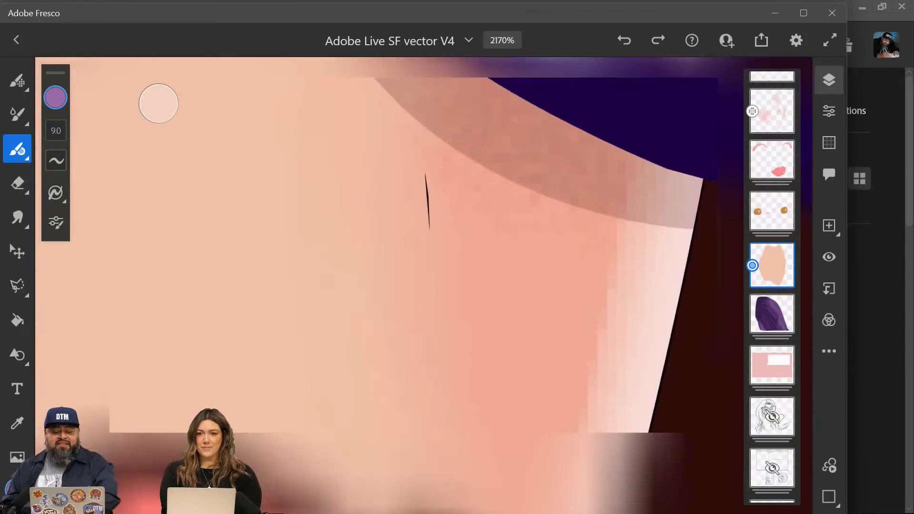
scroll(159, 103, down, 3)
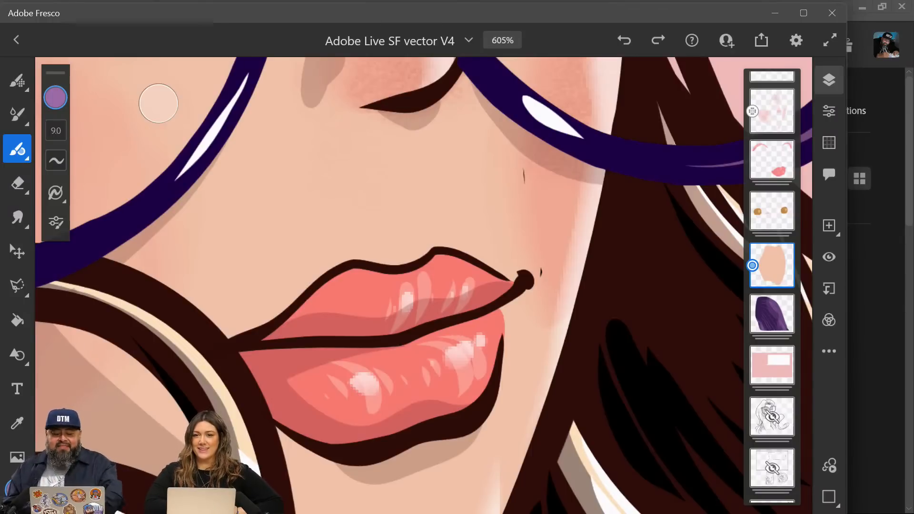
scroll(569, 196, down, 3)
scroll(319, 356, up, 3)
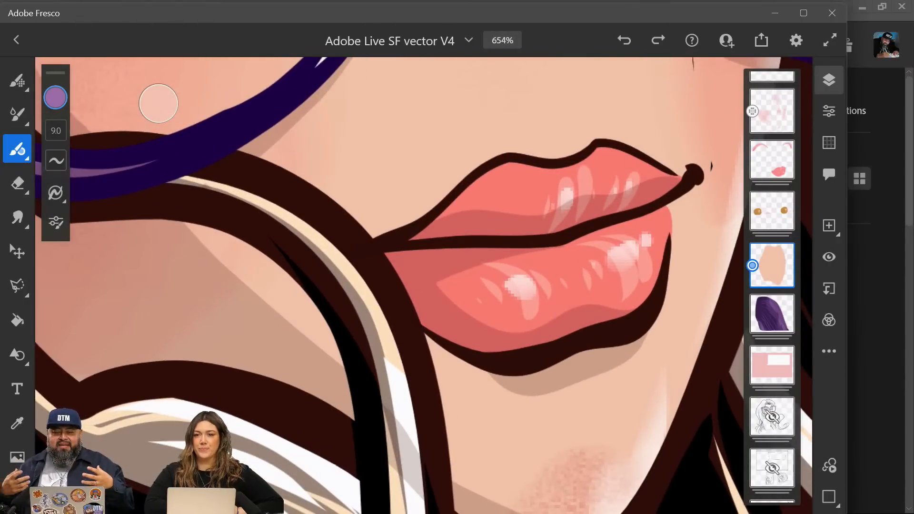
scroll(159, 103, up, 5)
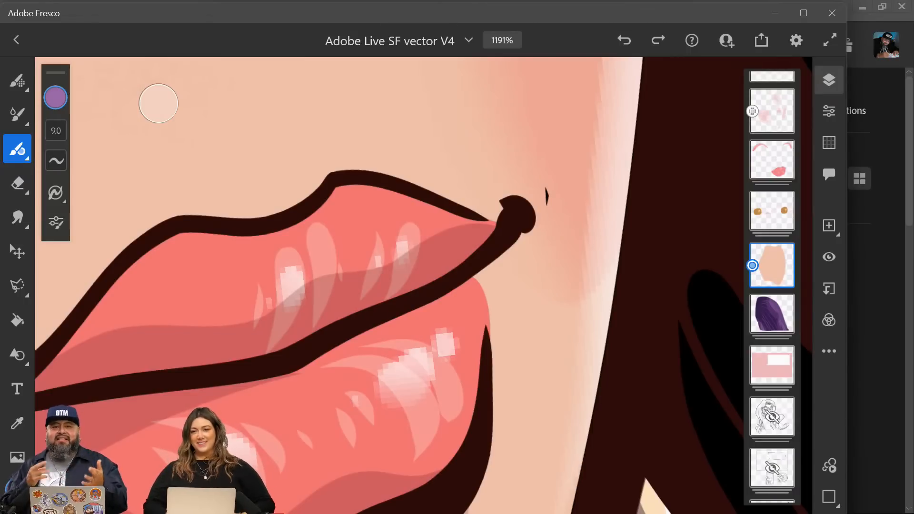
scroll(159, 104, down, 5)
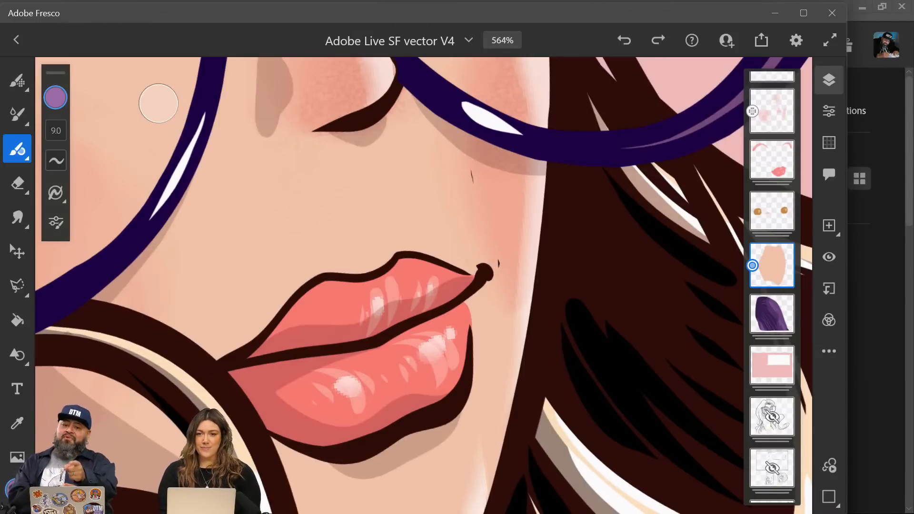
scroll(159, 103, down, 5)
scroll(158, 103, up, 2)
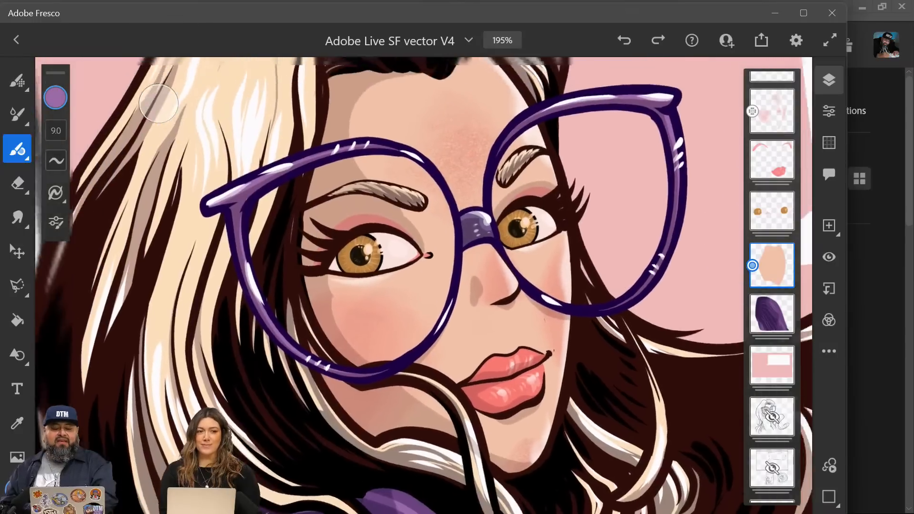
Step: Inspect the iris highlights up close and look through the layers inside the eye group, selecting its second visible layer
scroll(159, 103, up, 10)
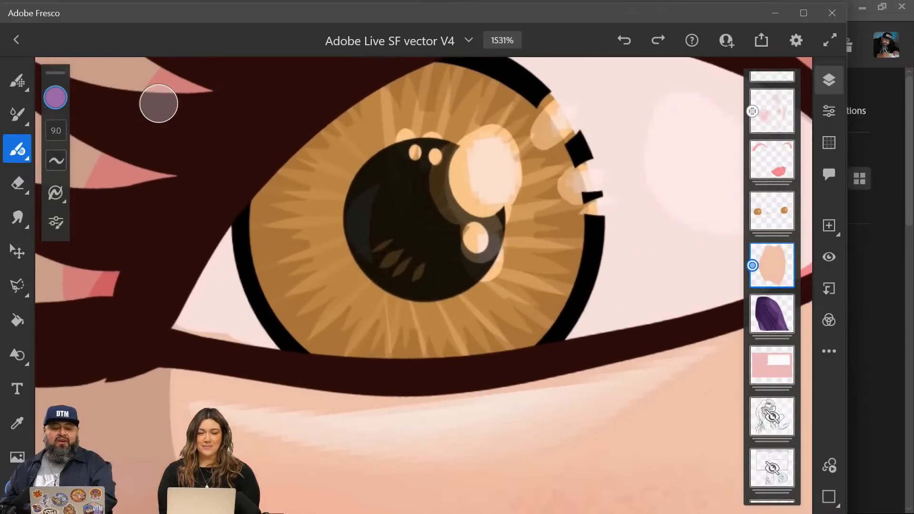
scroll(159, 103, up, 1)
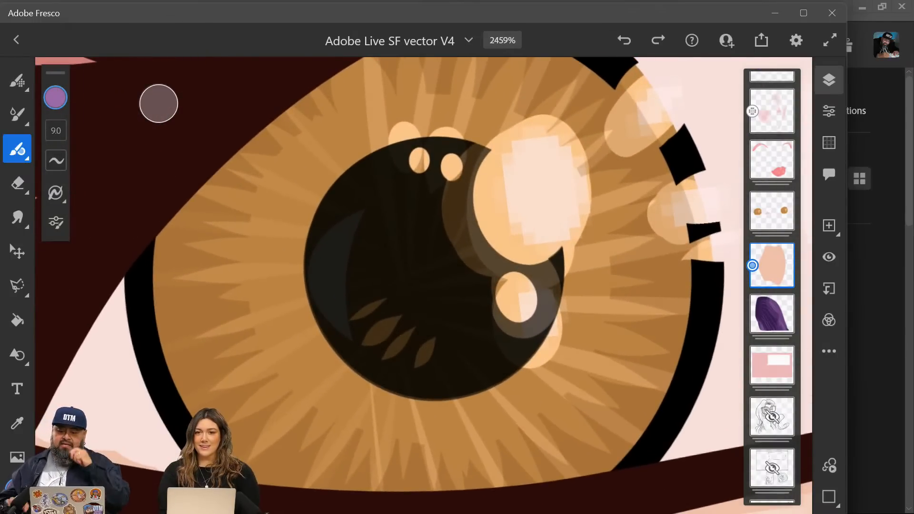
click(772, 211)
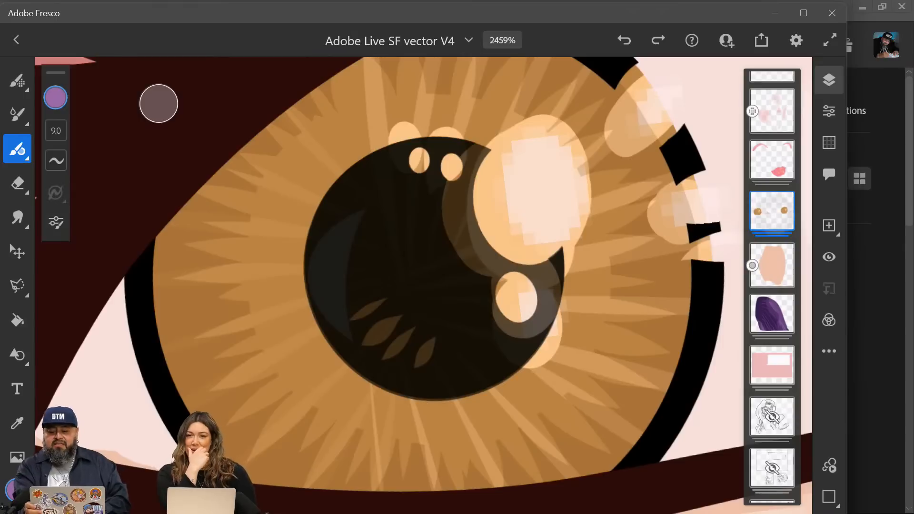
click(772, 211)
click(772, 124)
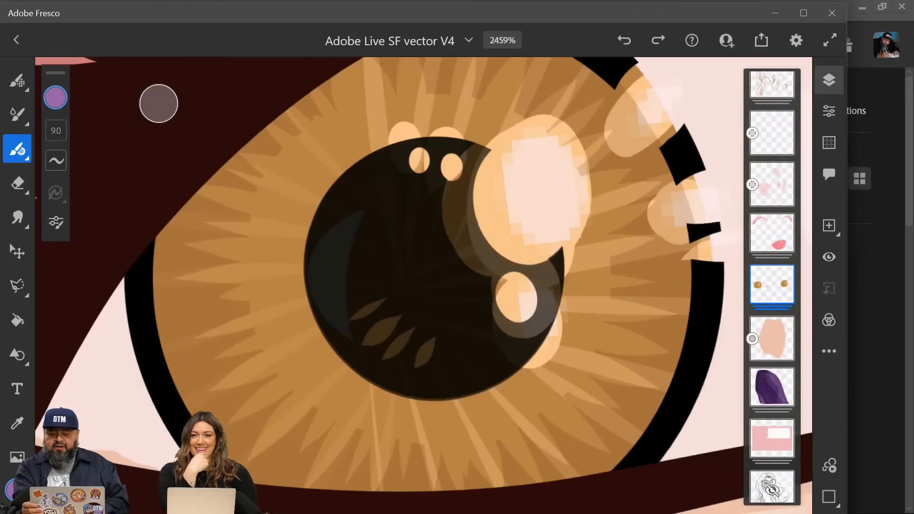
click(772, 331)
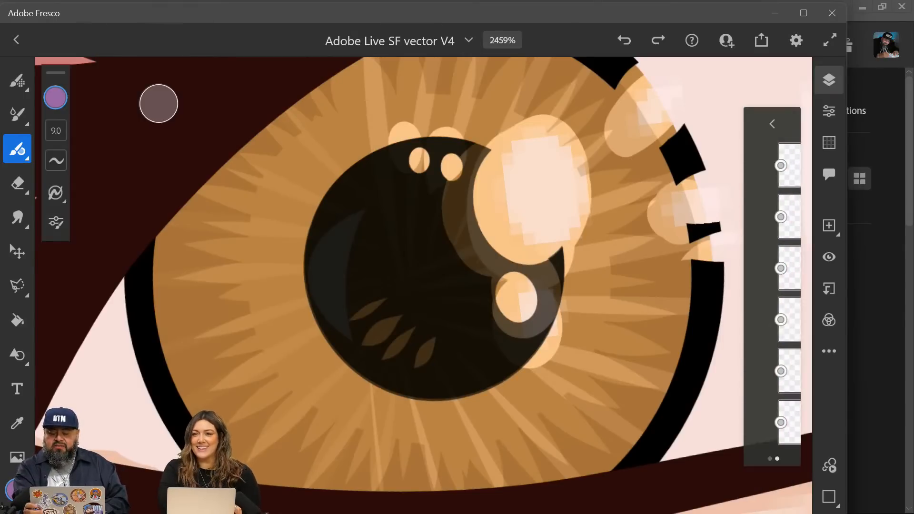
click(772, 217)
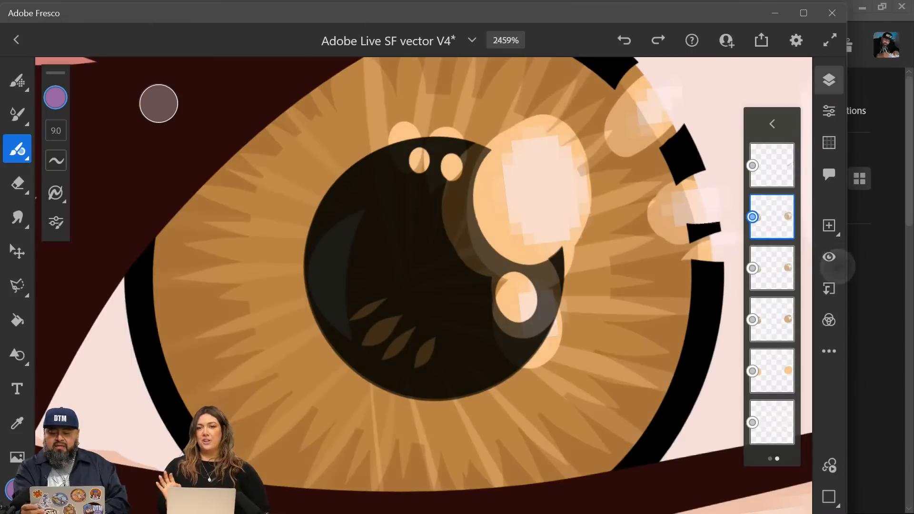
click(772, 124)
Step: Select the dark brown hair layer and toggle its visibility to compare it with the black hair base beneath
scroll(772, 286, up, 5)
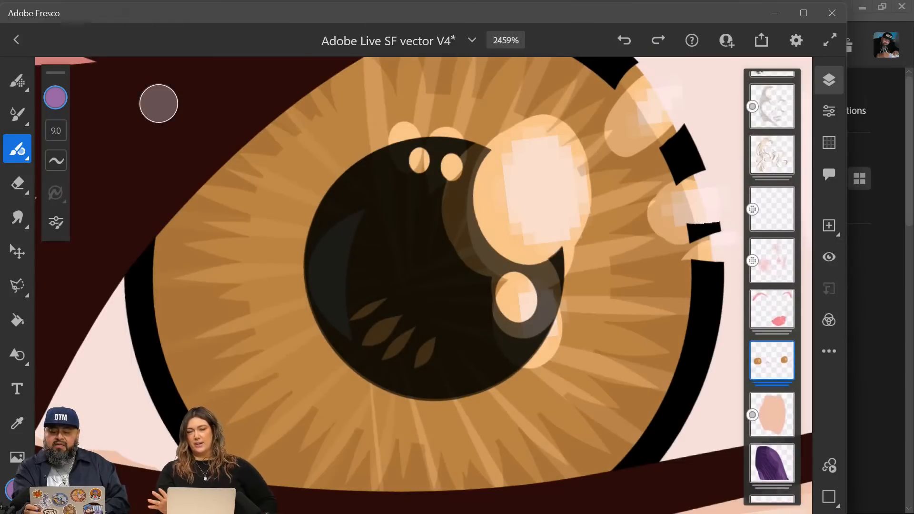
scroll(159, 104, down, 10)
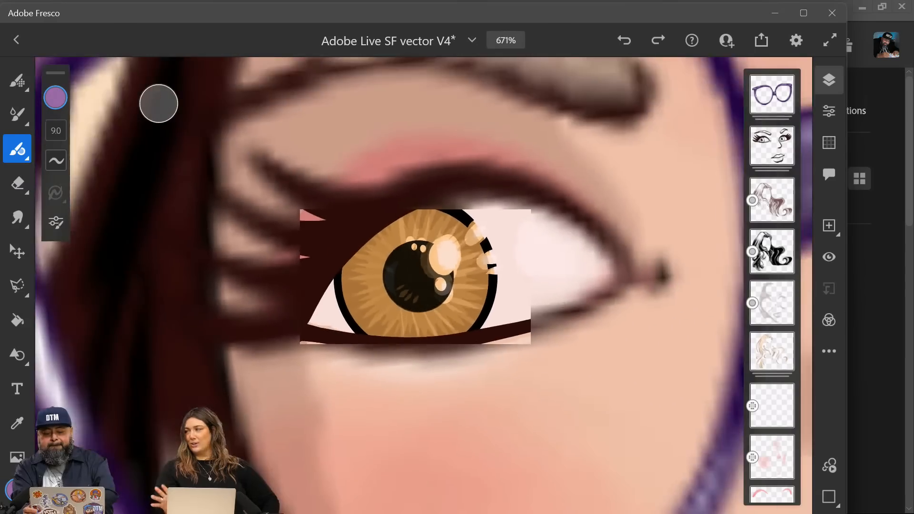
scroll(159, 103, down, 3)
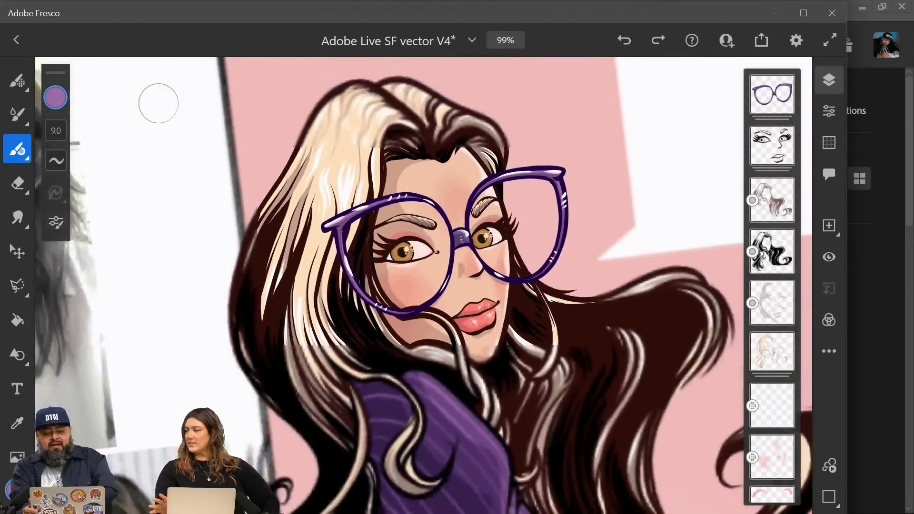
scroll(159, 103, up, 8)
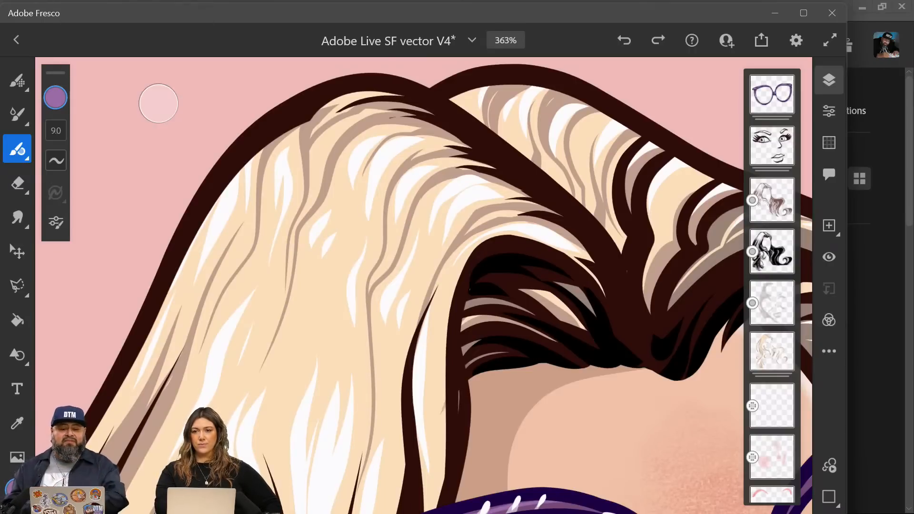
scroll(159, 104, down, 8)
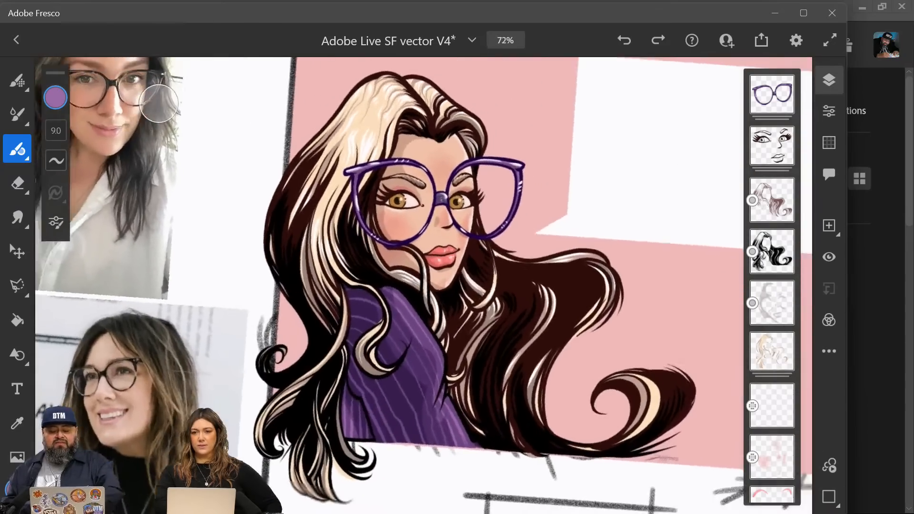
scroll(159, 103, up, 10)
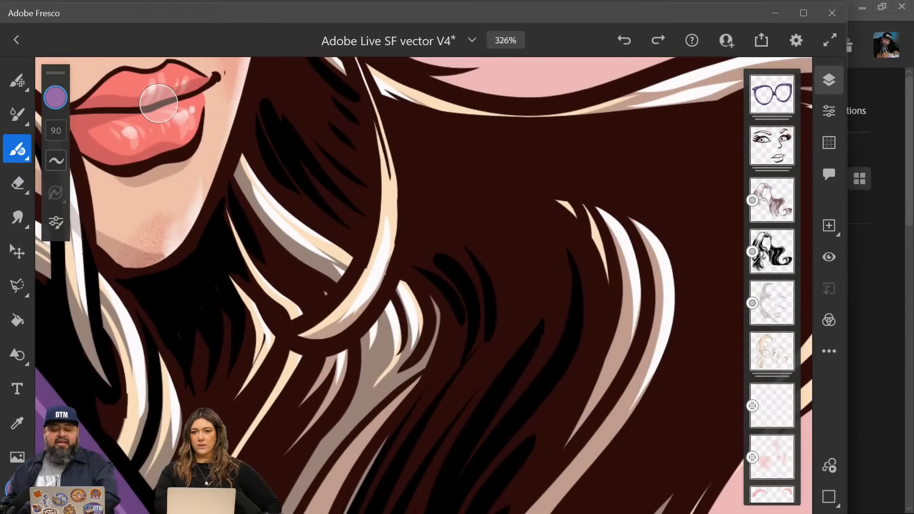
click(771, 200)
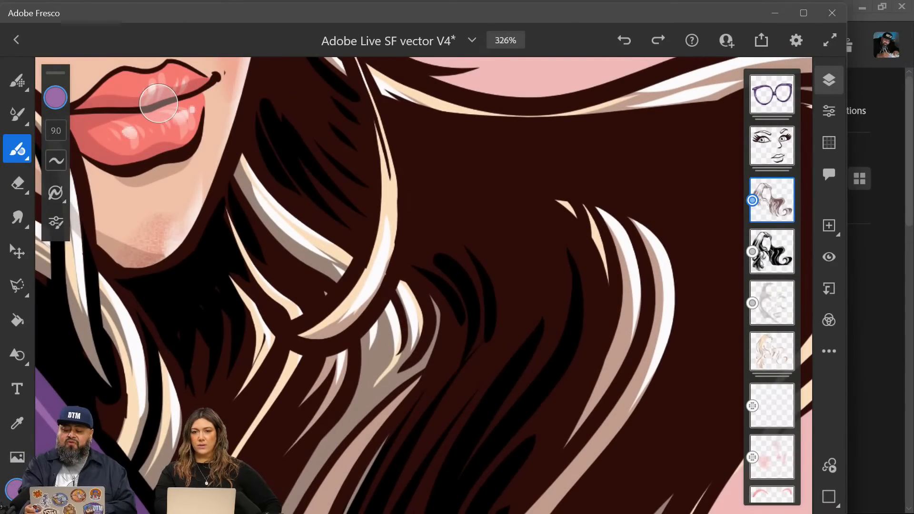
click(829, 257)
click(829, 257)
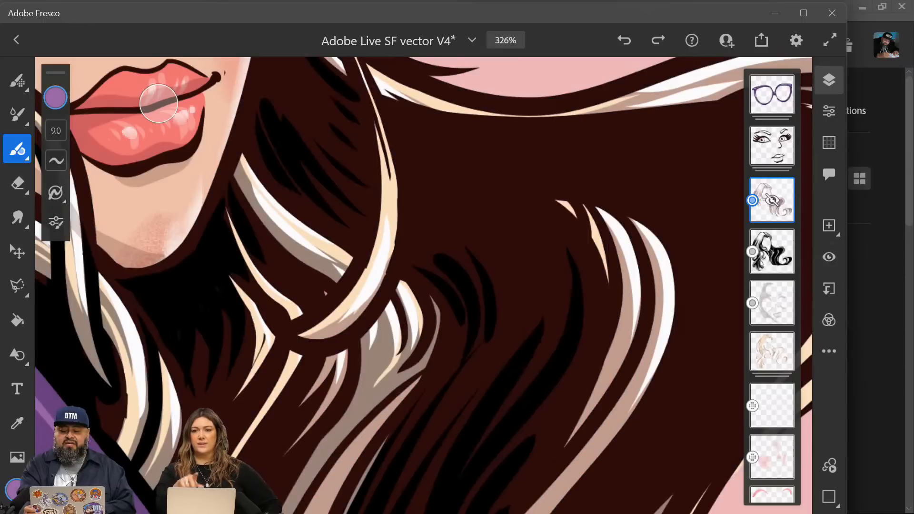
click(829, 258)
scroll(159, 104, up, 4)
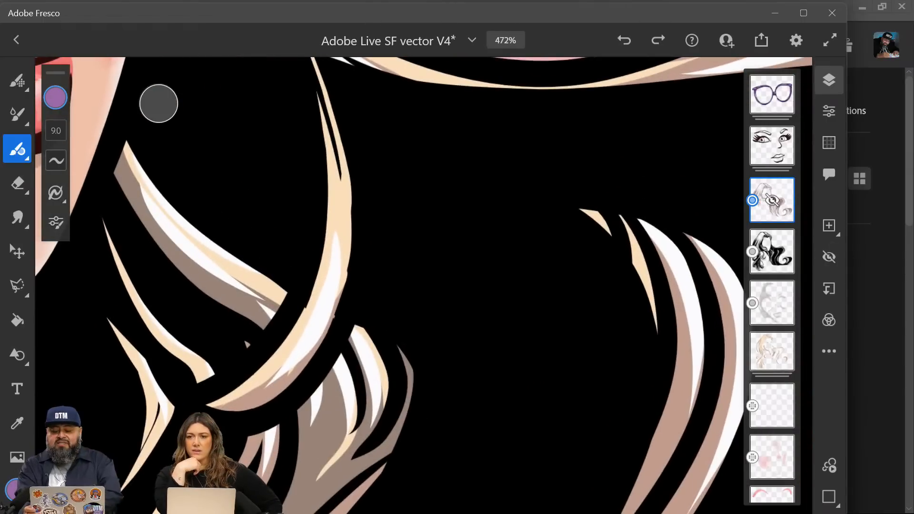
click(829, 257)
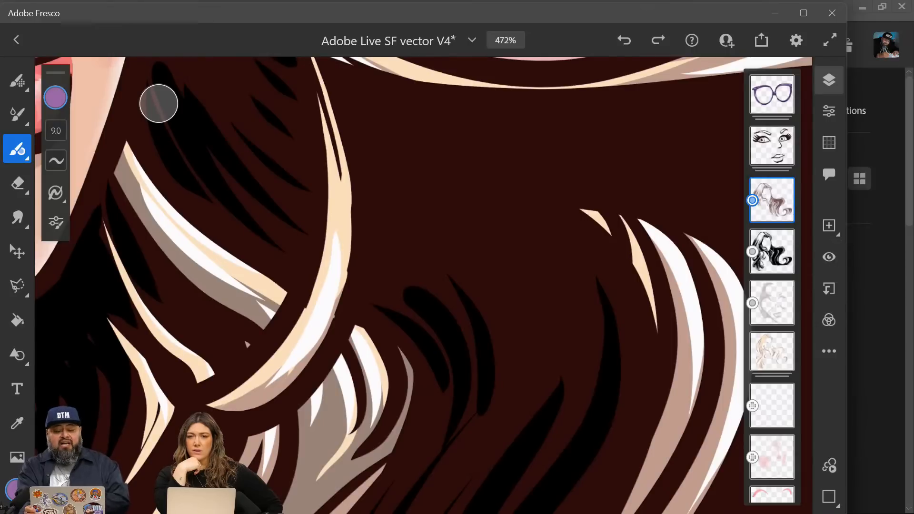
Step: Examine the highlights and dark strands in the hair around the glasses, and view the portrait within the full pink layout
scroll(159, 103, down, 5)
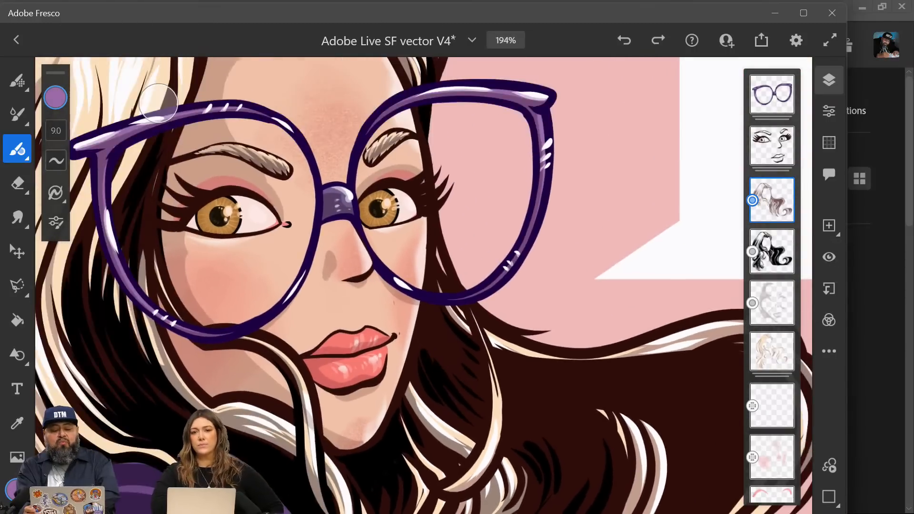
scroll(158, 103, up, 2)
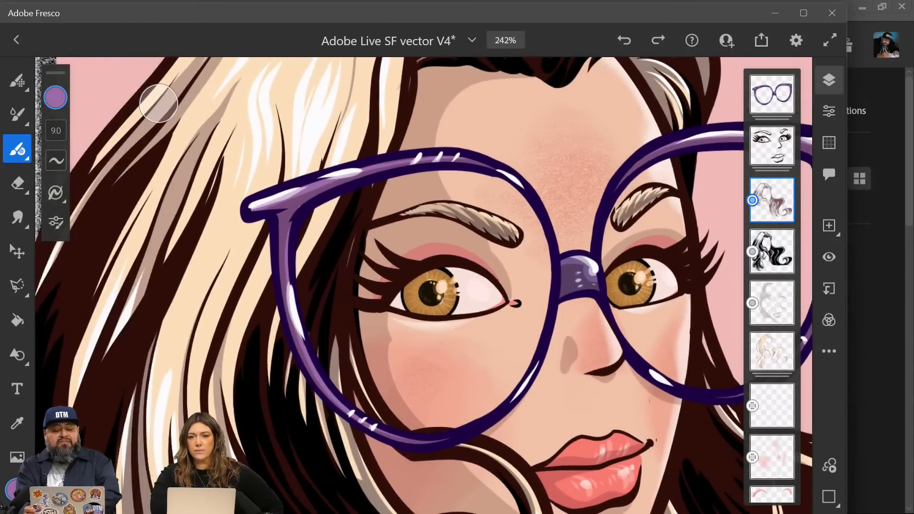
scroll(158, 103, up, 5)
scroll(158, 104, down, 1)
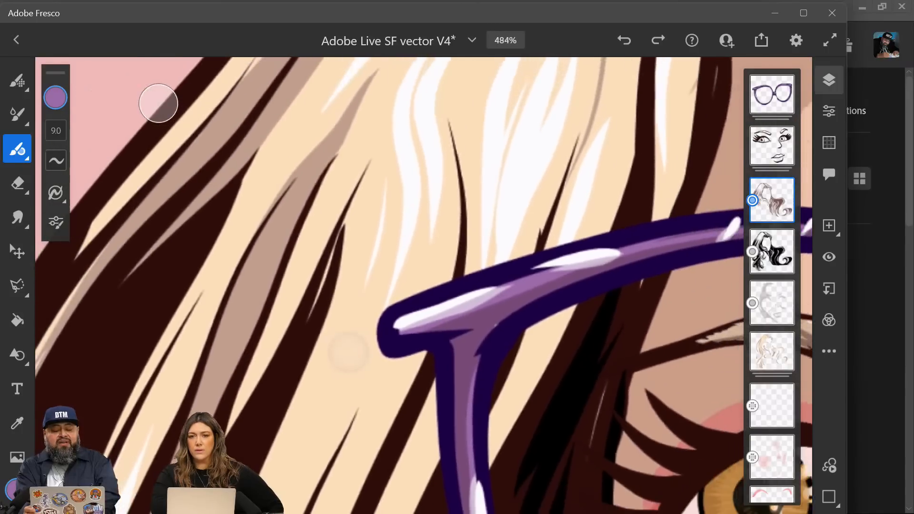
scroll(159, 103, down, 3)
scroll(159, 103, up, 1)
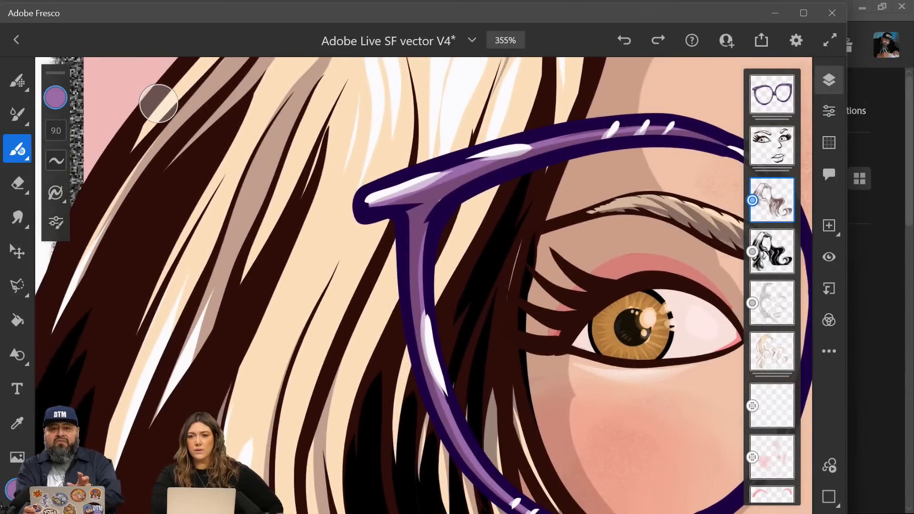
scroll(158, 103, down, 3)
scroll(159, 103, up, 3)
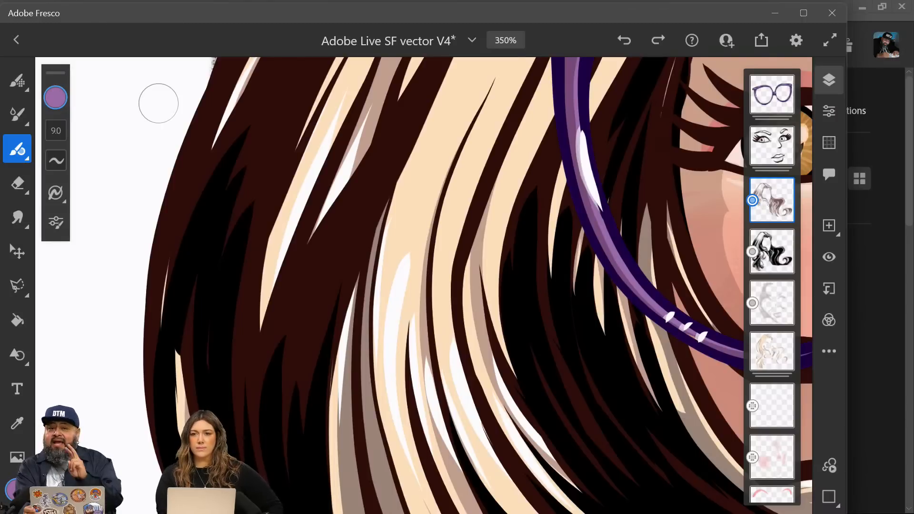
scroll(158, 103, down, 5)
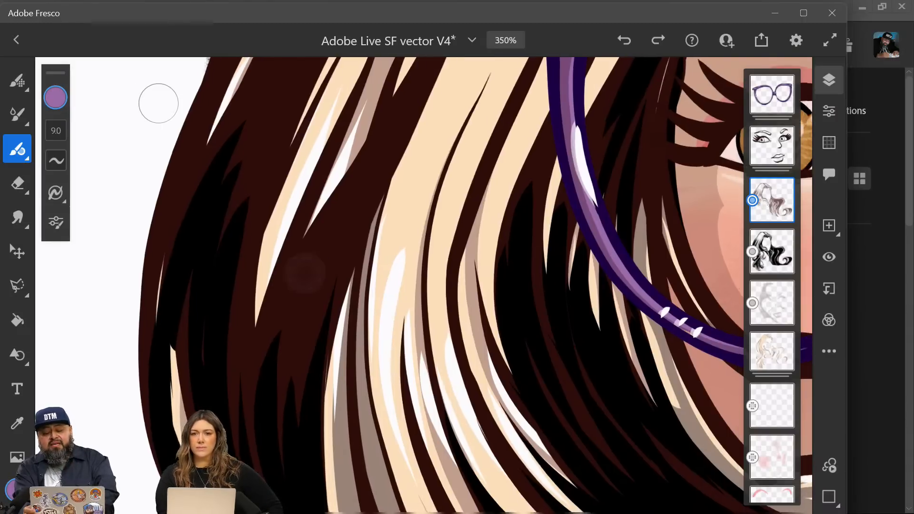
scroll(159, 104, down, 5)
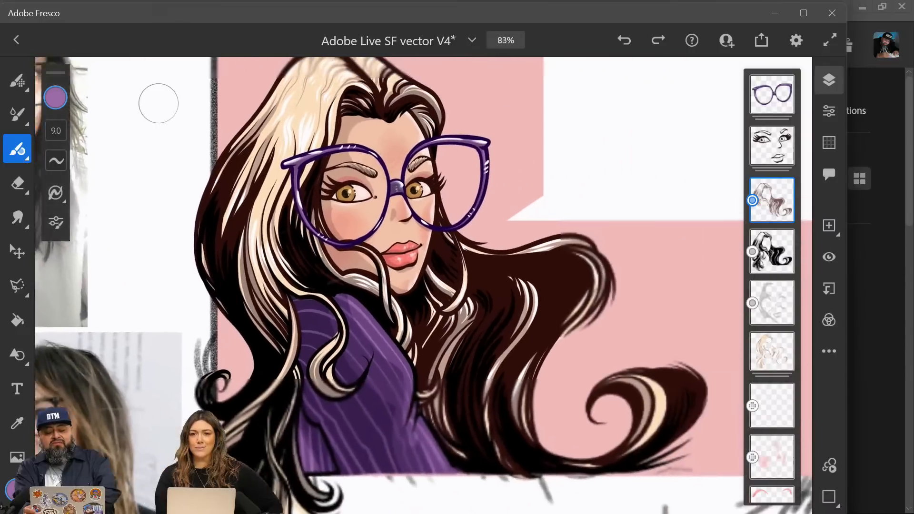
scroll(158, 103, down, 1)
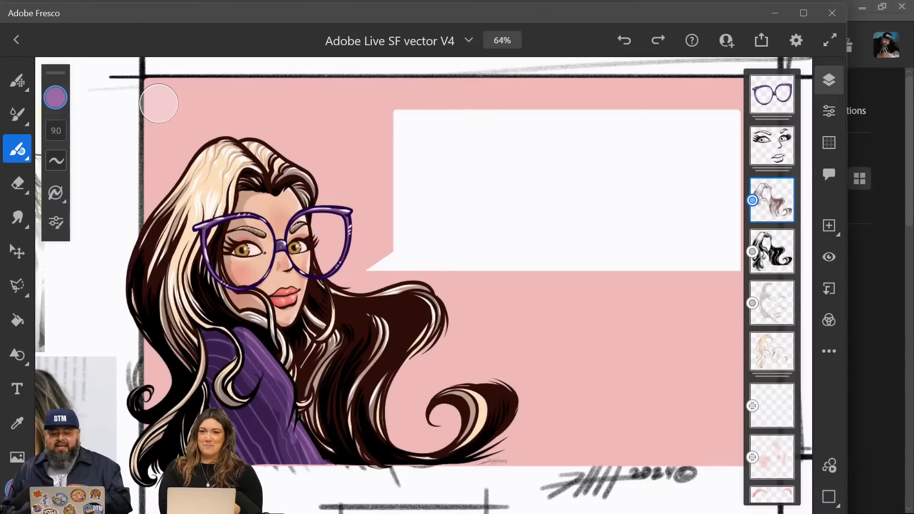
scroll(159, 103, down, 2)
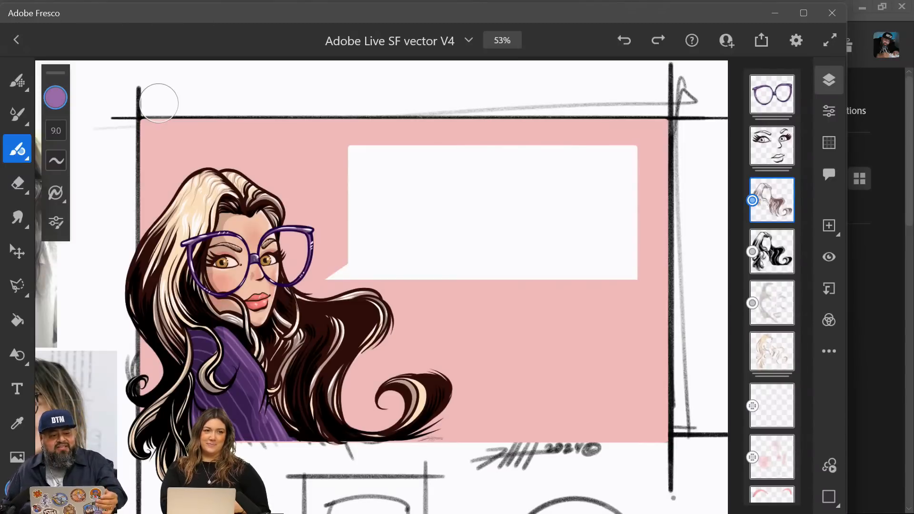
Step: Return to the home screen, reopen the Adobe Live SF vector V4 document and maximize the window
click(16, 40)
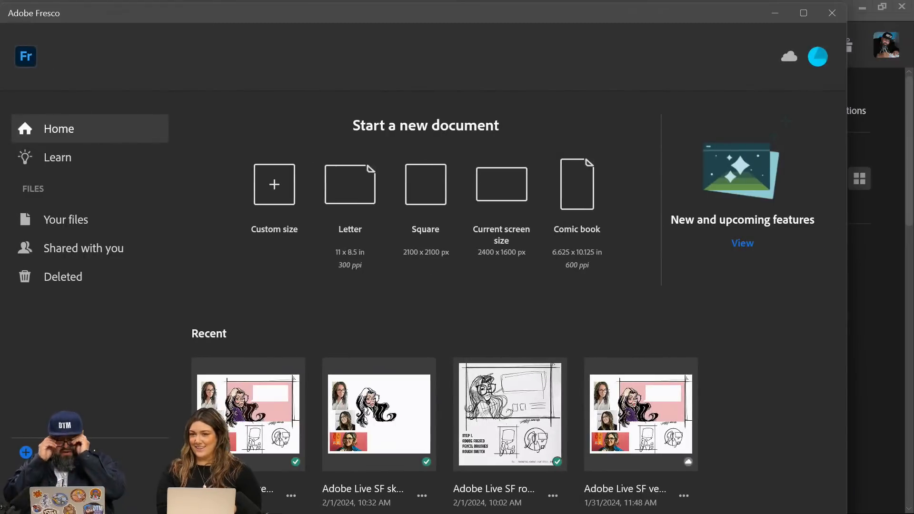
scroll(444, 305, down, 4)
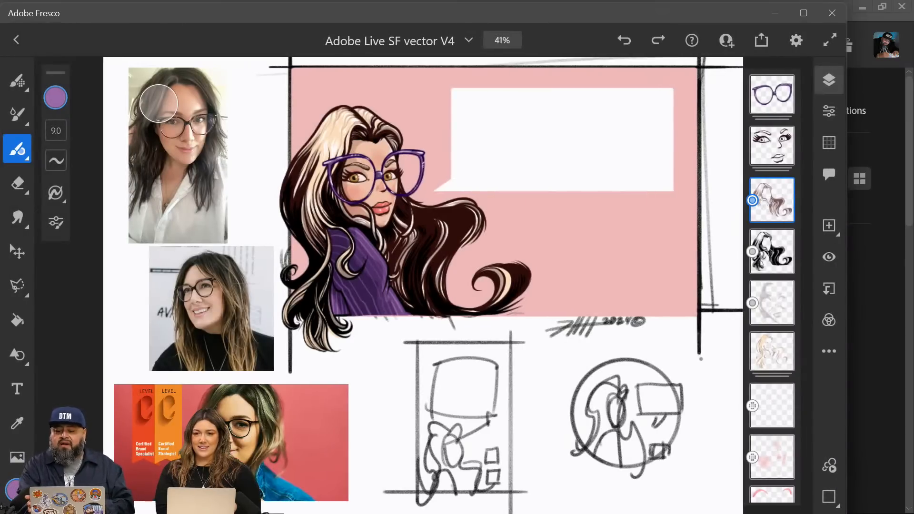
double_click(732, 13)
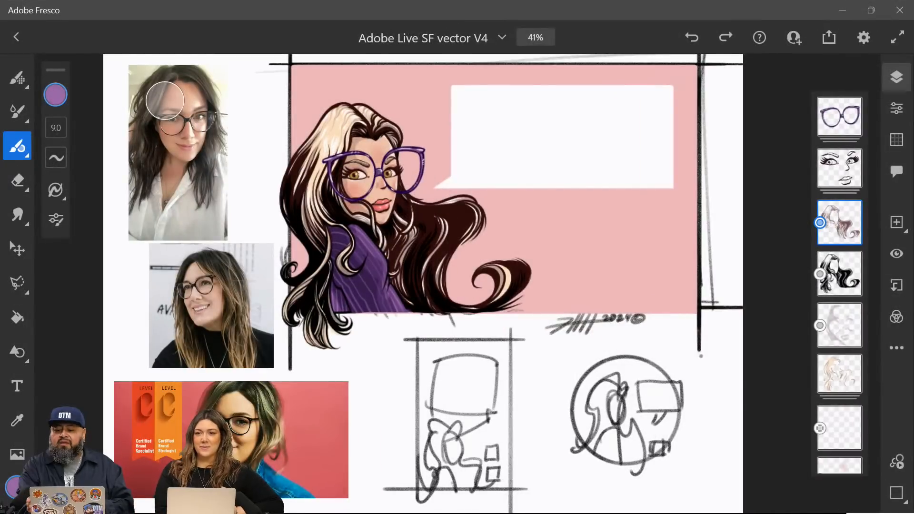
Step: Open a copy of the artwork in Illustrator with its layers converted to objects, dismiss the AI promo and centre the artboard
click(829, 37)
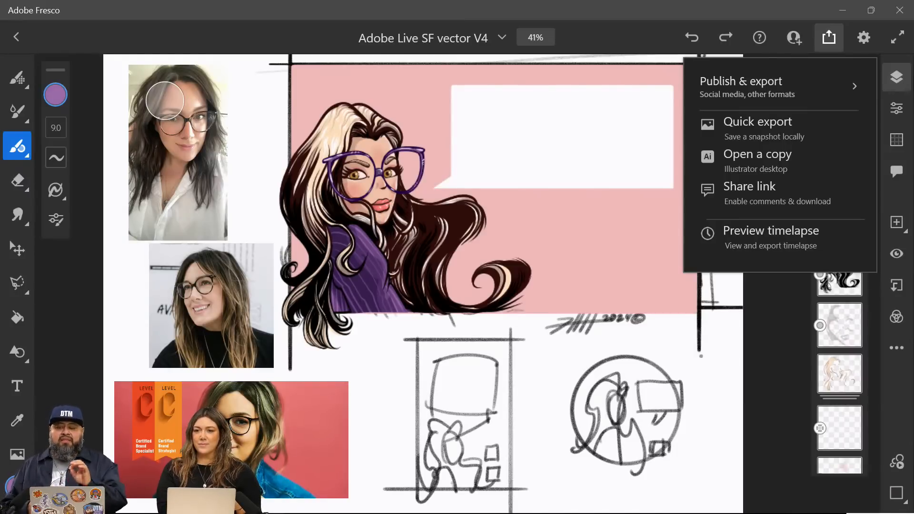
click(757, 161)
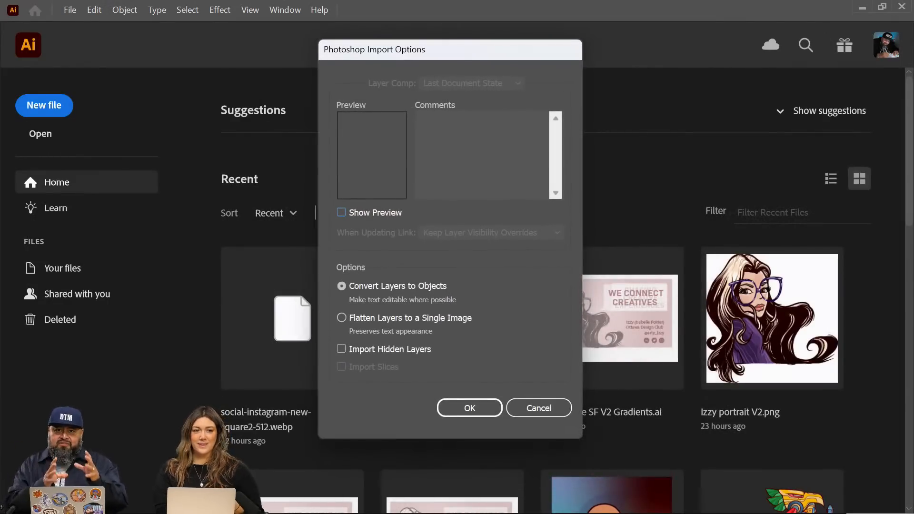
key(Return)
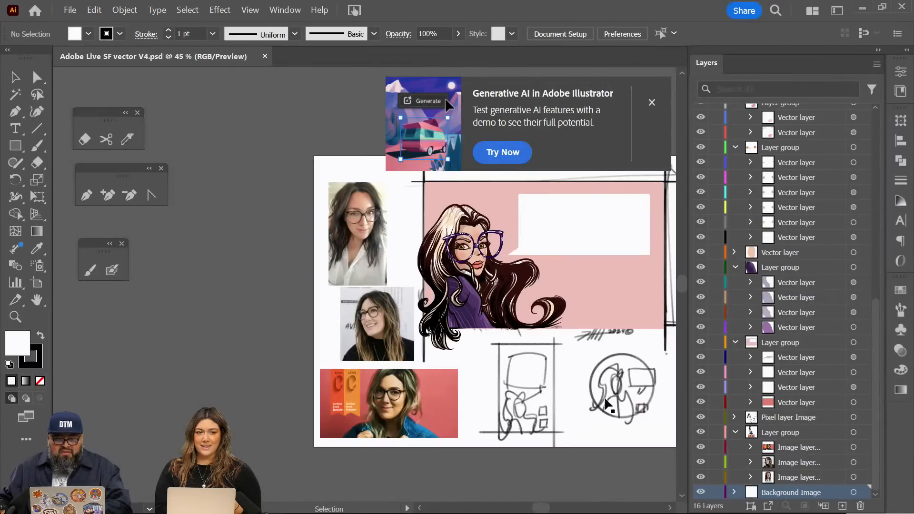
click(652, 102)
key(space)
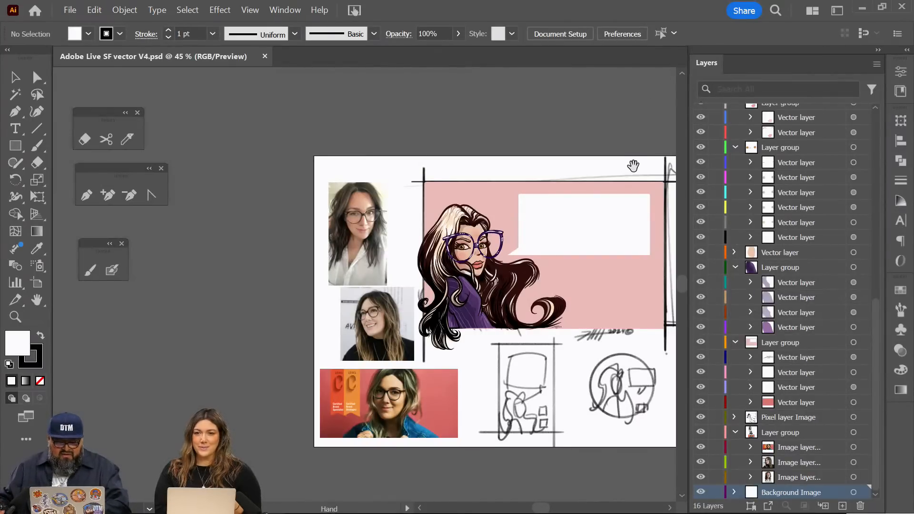
drag(633, 165, 488, 135)
scroll(468, 259, up, 1)
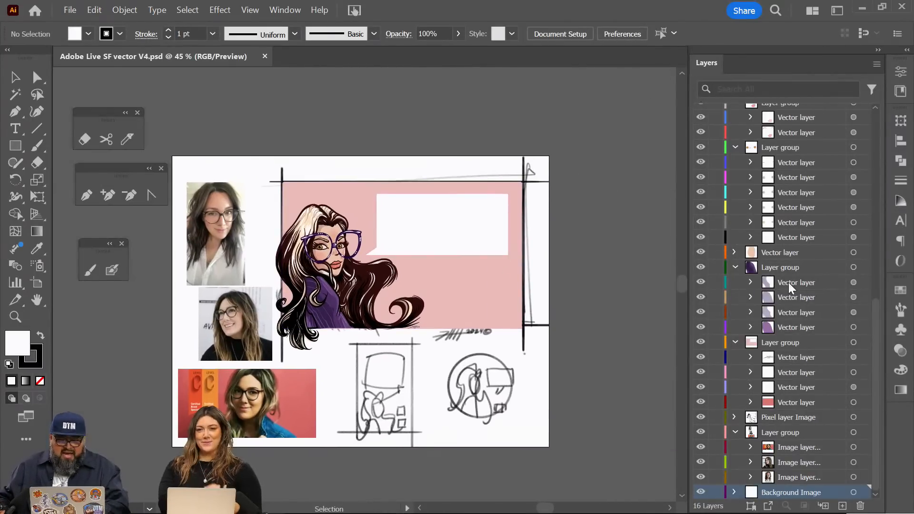
Step: Collapse all expanded layer groups into a compact layer list and check what the Background Image layer contains
click(736, 147)
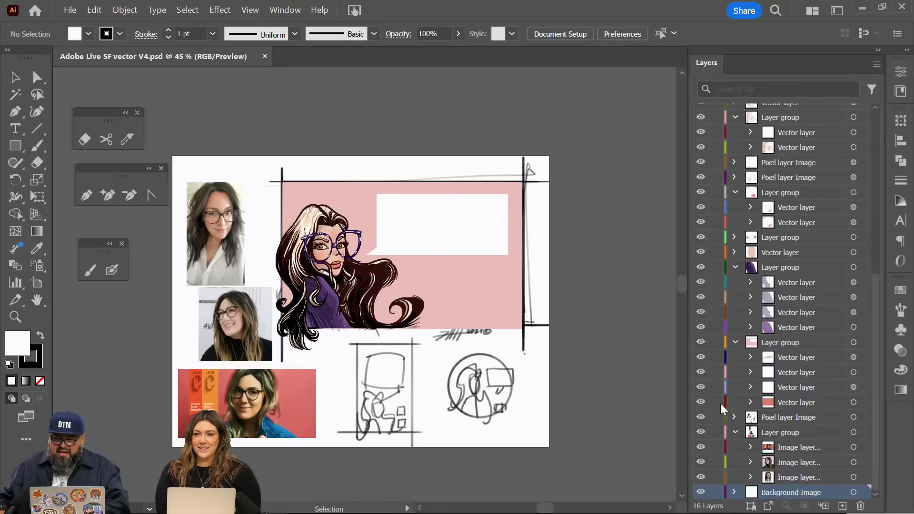
click(736, 267)
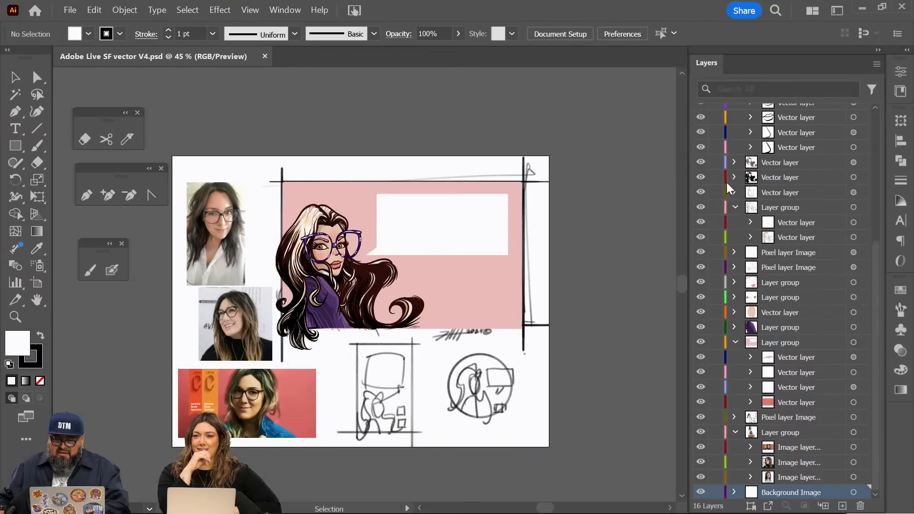
click(736, 208)
click(737, 203)
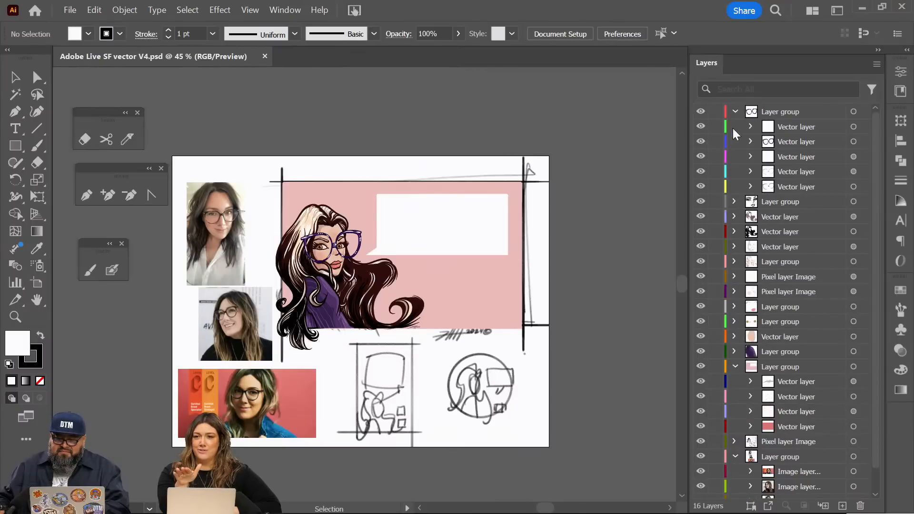
click(736, 112)
click(736, 291)
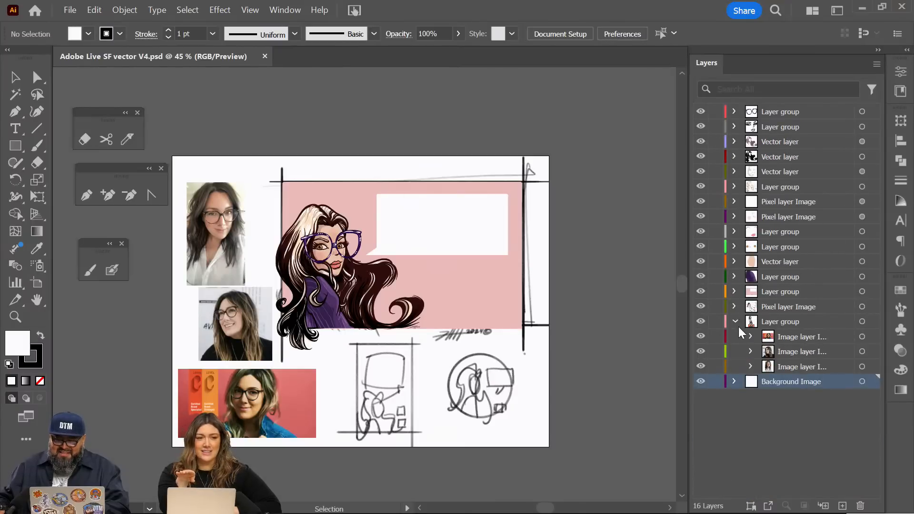
click(735, 322)
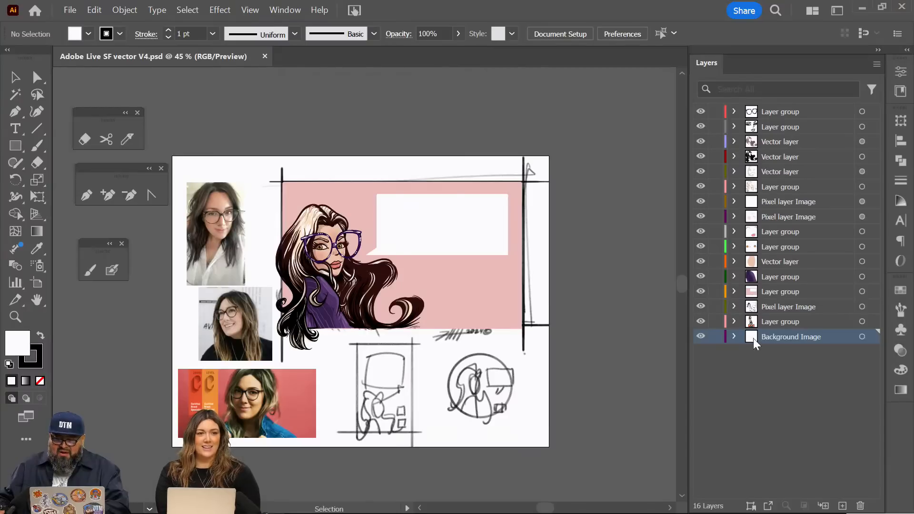
click(734, 338)
click(715, 353)
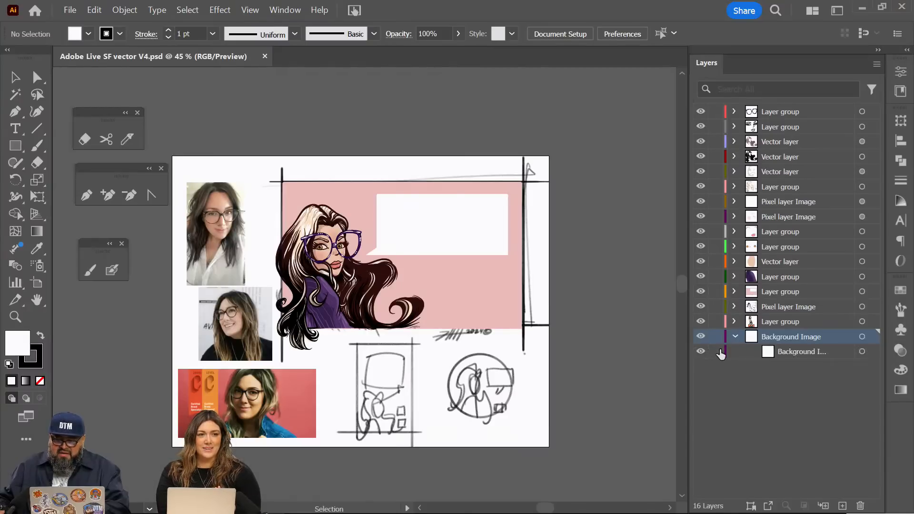
click(734, 338)
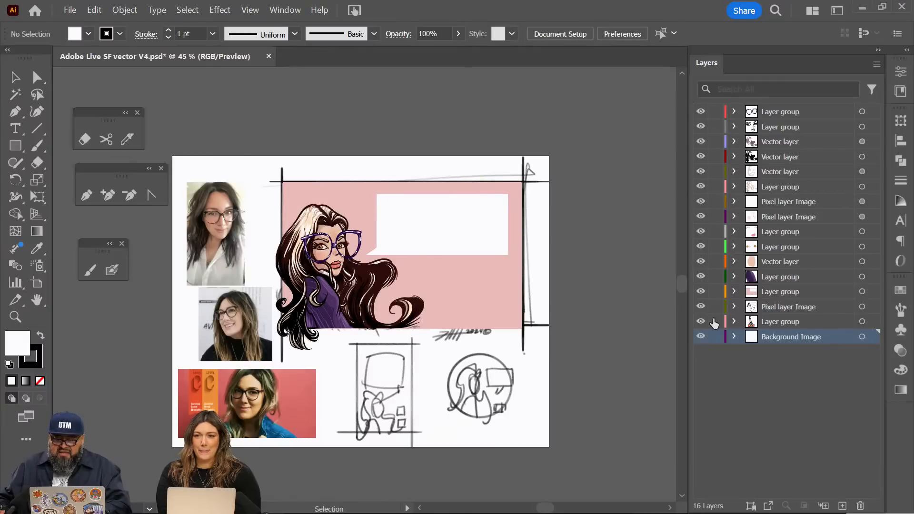
Step: Hide the reference photo group, the pixel sketch layer and the pink background group, leaving the portrait on its white background
click(702, 323)
click(701, 307)
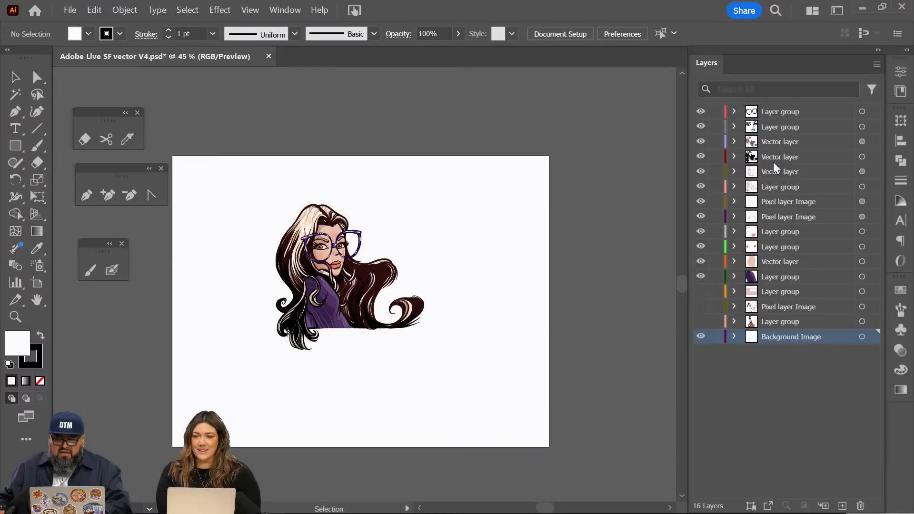
click(442, 218)
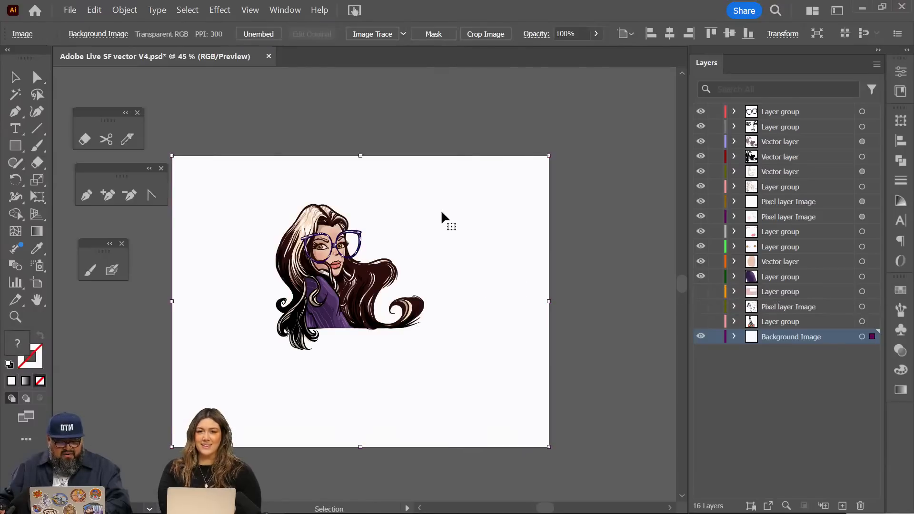
Step: Examine the converted portrait's eyes, glasses and skin shading up close
key(z)
drag(365, 263, 547, 208)
drag(453, 251, 491, 261)
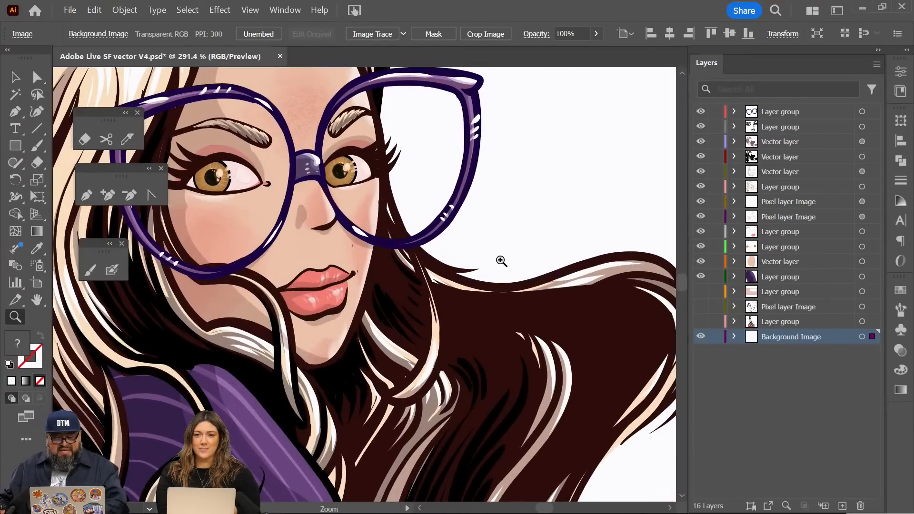
key(space)
drag(401, 151, 551, 249)
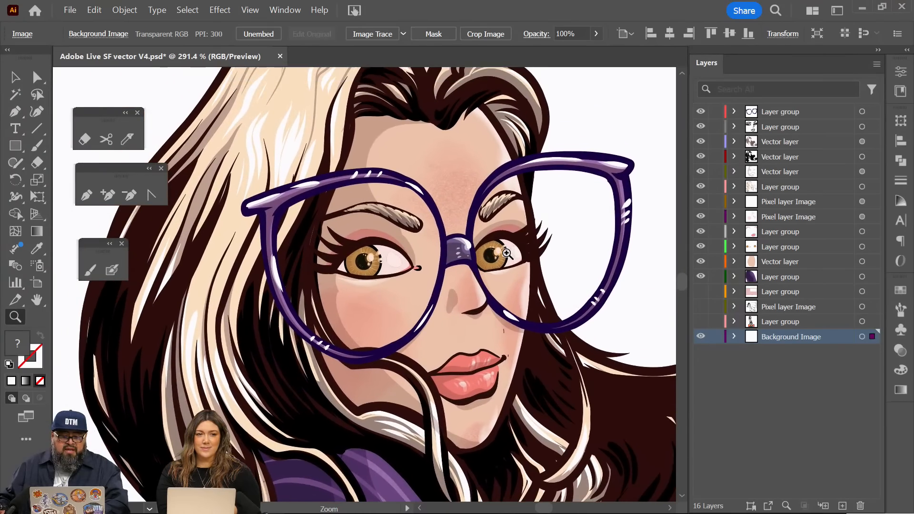
drag(475, 262, 609, 245)
drag(351, 224, 482, 188)
Step: Inspect the textured blush on the cheek and the nearby linework, and view the whole portrait again
drag(443, 414, 438, 298)
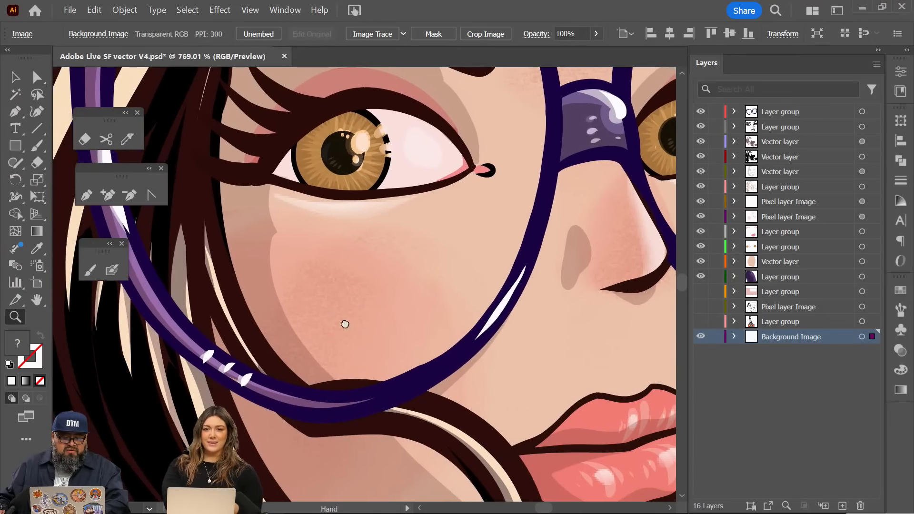
drag(343, 323, 472, 300)
drag(394, 282, 204, 360)
drag(467, 359, 437, 373)
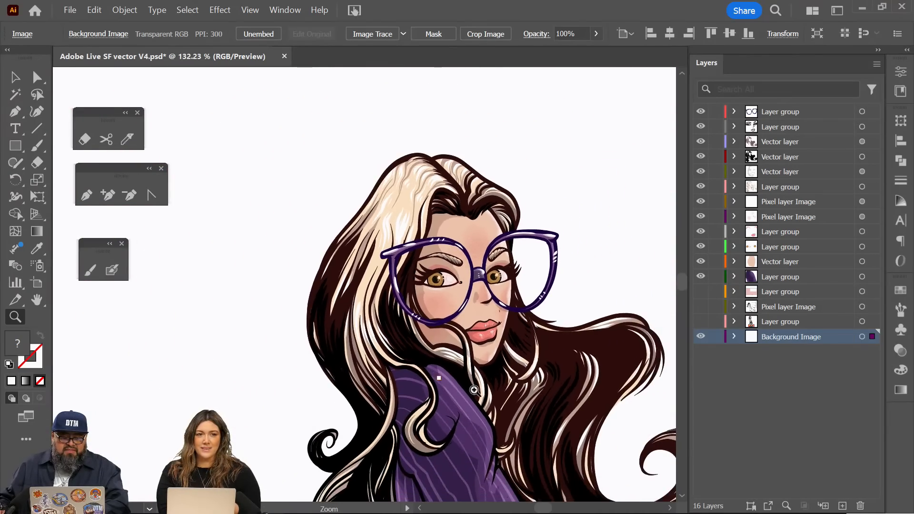
drag(557, 404, 433, 337)
drag(476, 316, 435, 318)
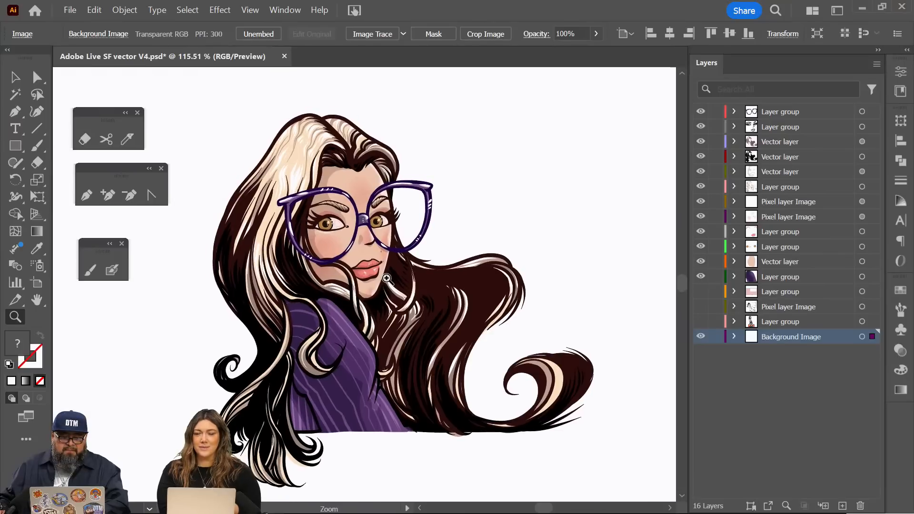
Step: Select all visible artwork with Direct Selection to reveal its anchor points, and drop the selection with the full portrait in view
click(41, 78)
drag(204, 98, 600, 460)
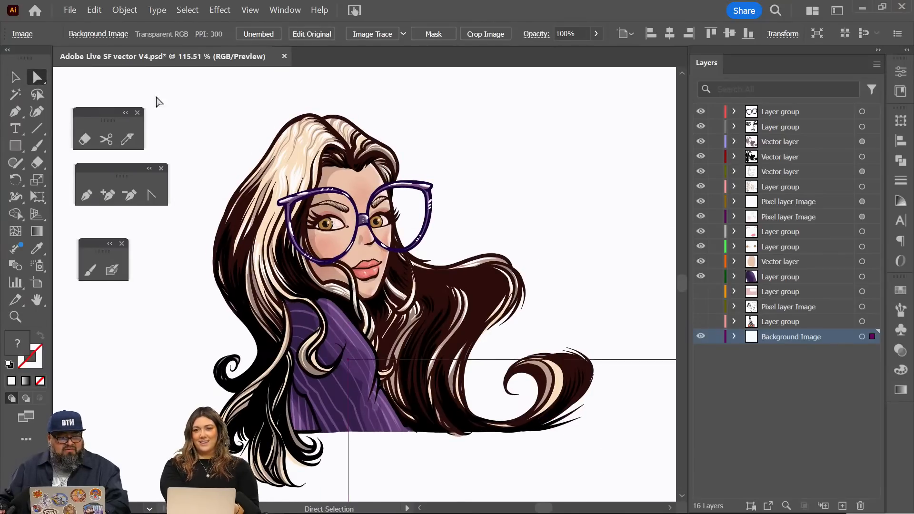
click(141, 90)
scroll(625, 497, down, 5)
key(ctrl+a)
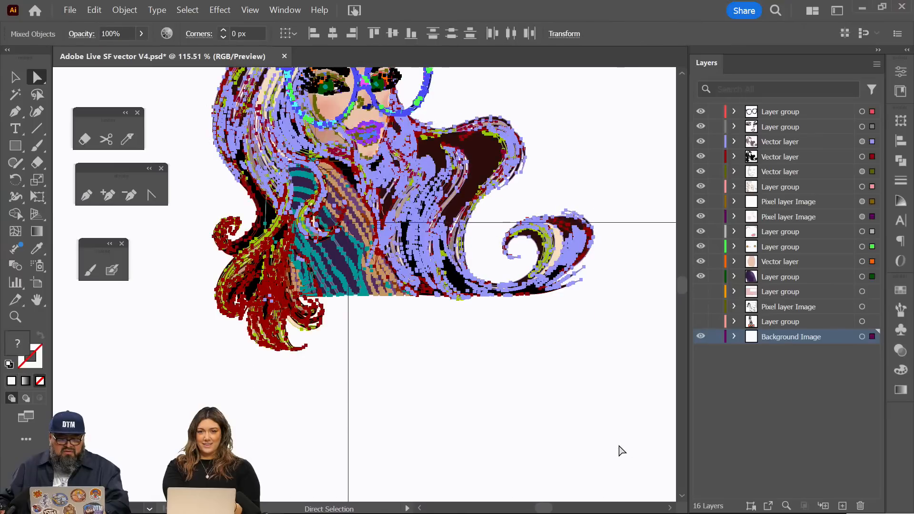
key(z)
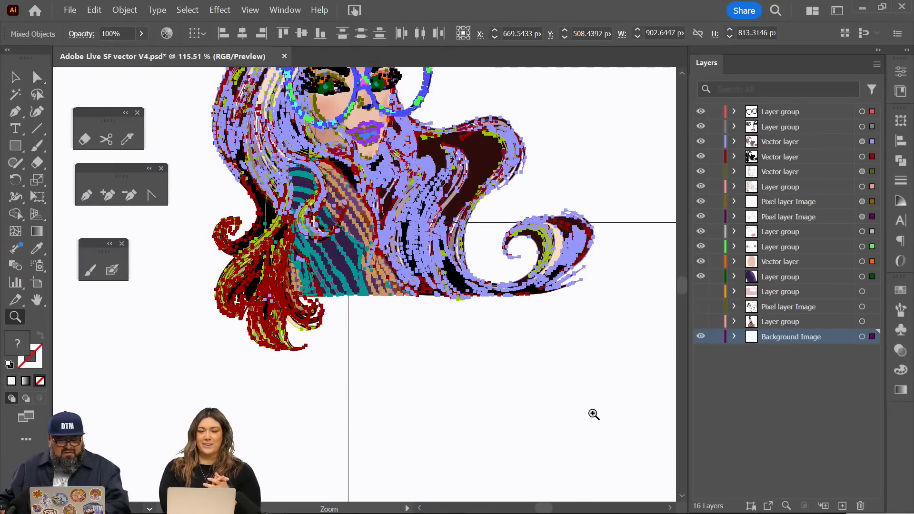
drag(592, 414, 513, 415)
ctrl+click(529, 437)
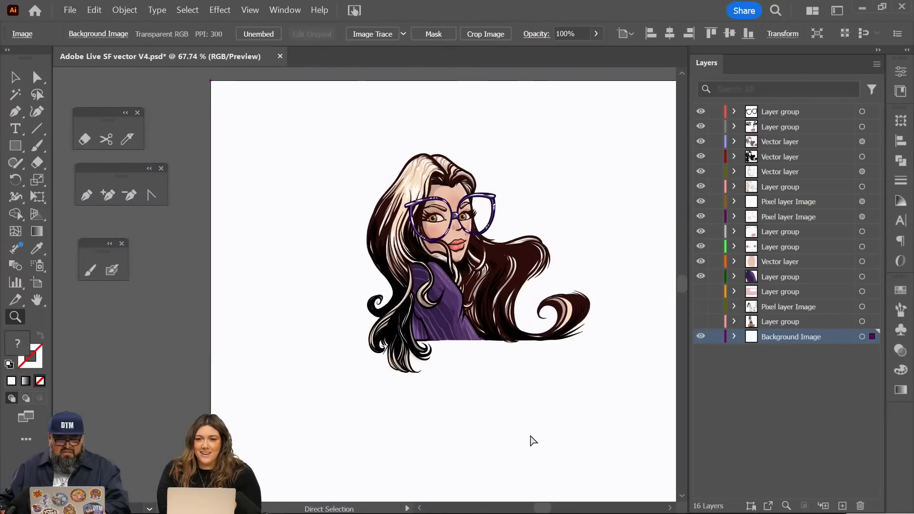
Step: Hide the Background Image layer and select the entire portrait artwork
key(v)
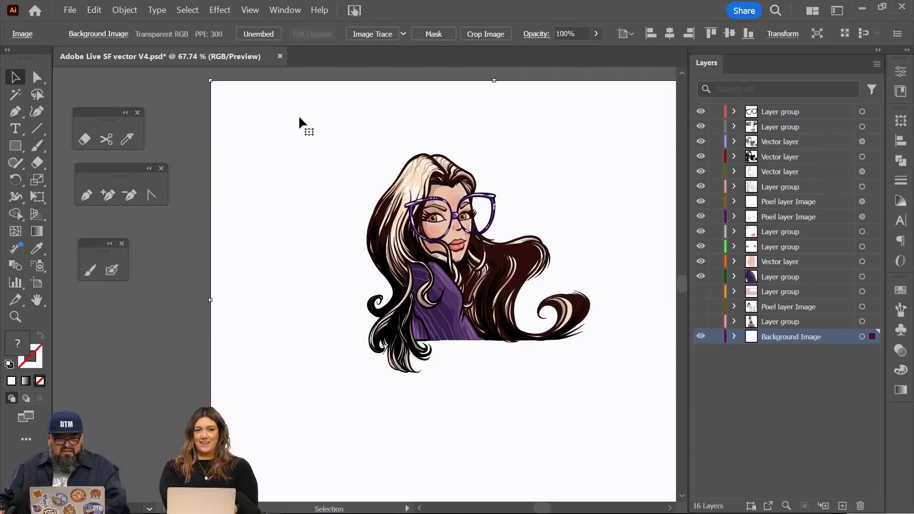
click(701, 336)
drag(281, 122, 615, 410)
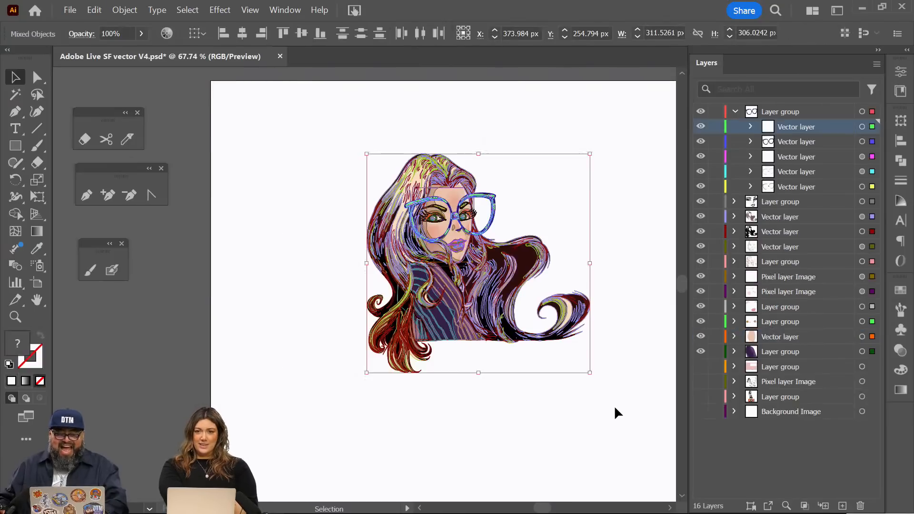
Step: Magnify the selected artwork to 1200% and examine the vector paths in the hair strands and beside the lips
key(a)
key(ctrl+1)
key(ctrl+equal)
key(ctrl+equal)
key(ctrl+equal)
key(ctrl+equal)
key(ctrl+equal)
key(ctrl+equal)
key(ctrl+equal)
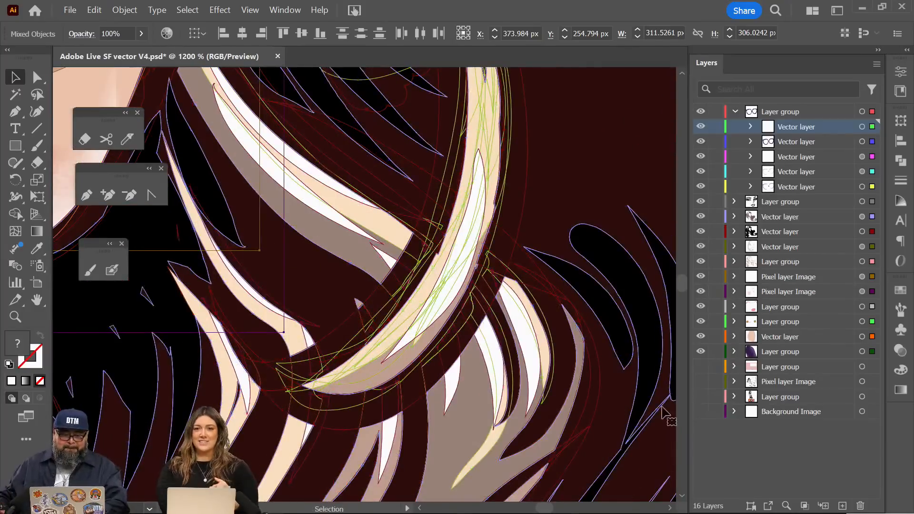
drag(281, 176, 534, 367)
Step: Switch the document to Outline view and bring the lip paths into view
click(286, 9)
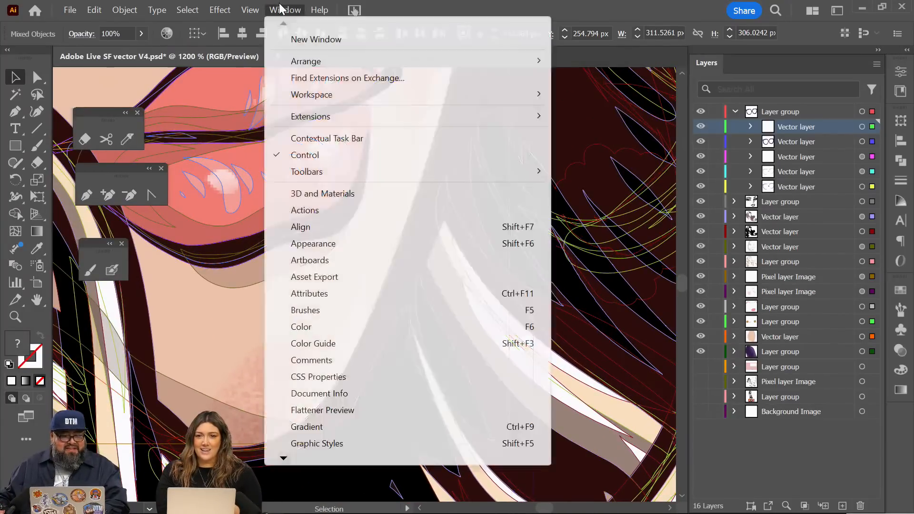
click(261, 55)
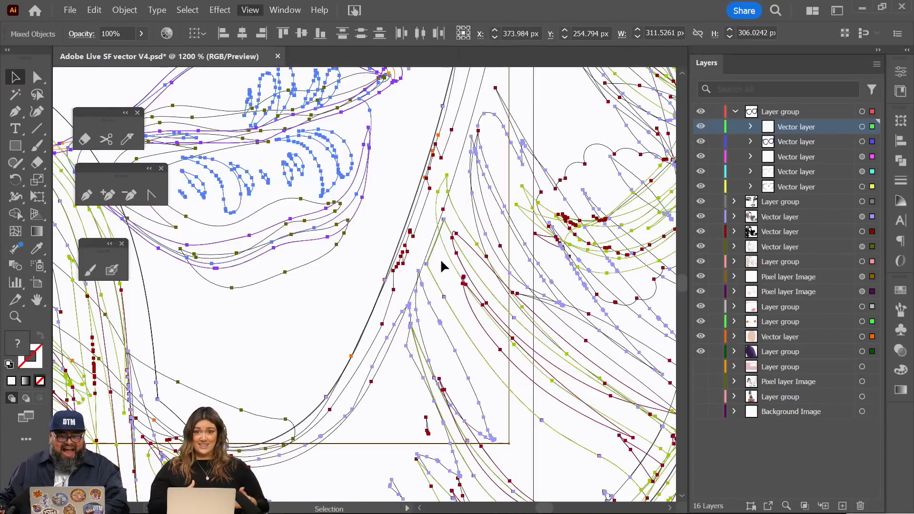
drag(341, 236, 528, 367)
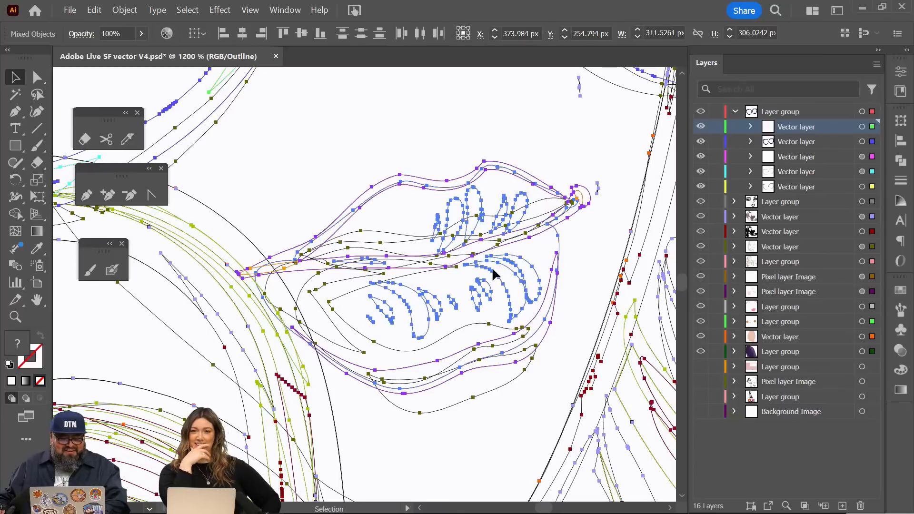
Step: Review the anchor points across the outlined lips, eyes and glasses, and deselect the artwork
key(z)
drag(493, 274, 373, 266)
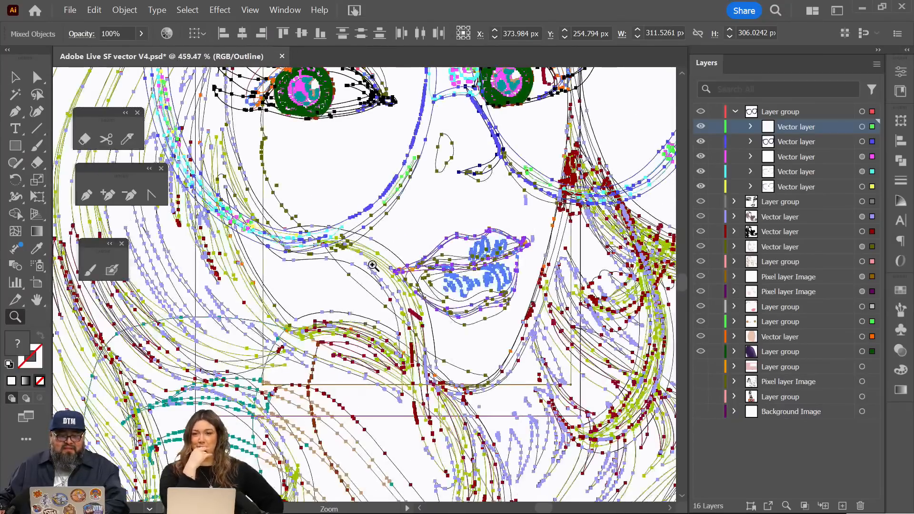
scroll(386, 285, up, 5)
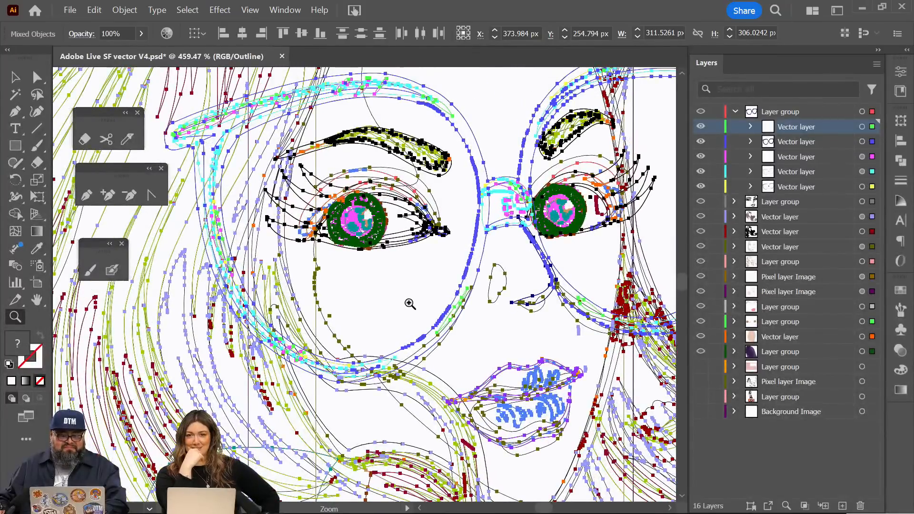
key(v)
click(411, 308)
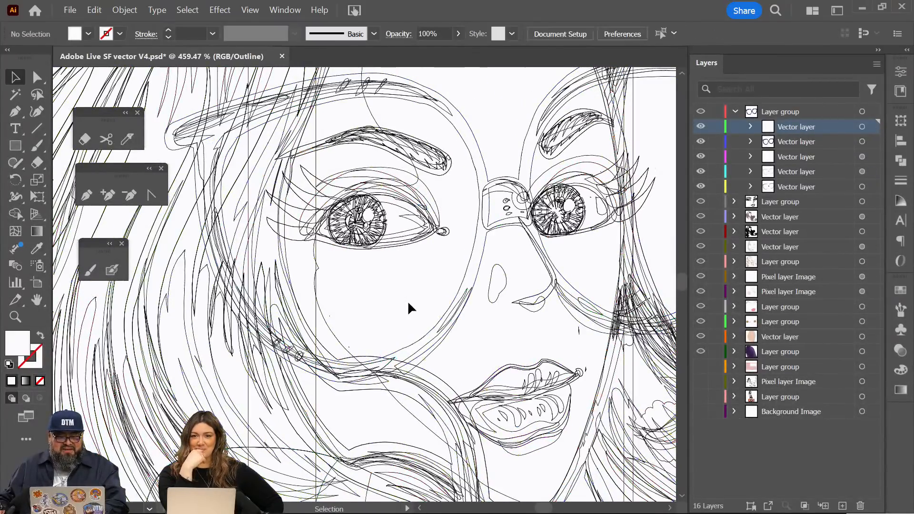
Step: Examine the bare outlines around the eye and glasses, and view the entire portrait as outlines
drag(411, 308, 531, 371)
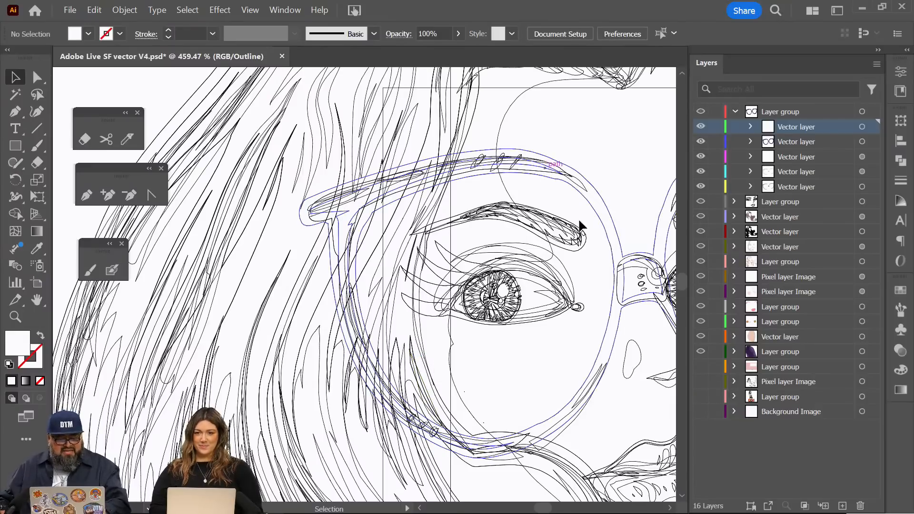
key(z)
drag(532, 157, 438, 169)
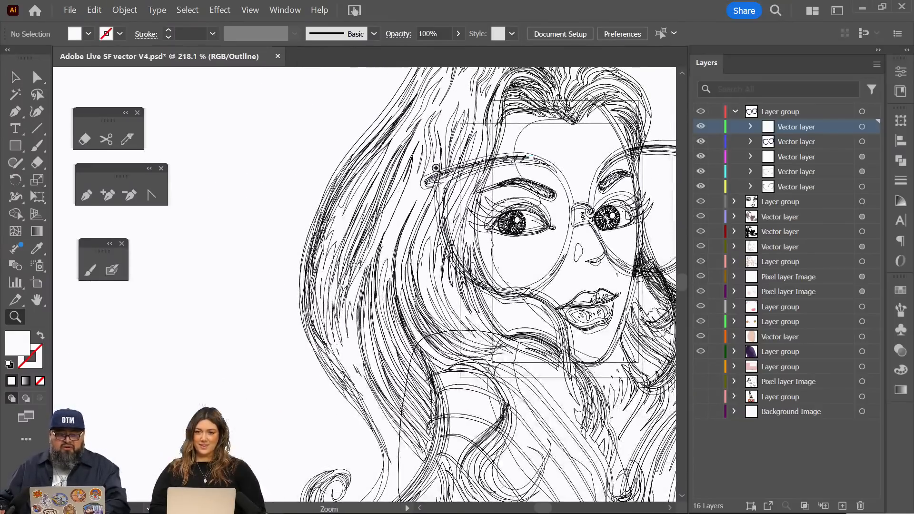
key(space)
drag(576, 244, 389, 247)
drag(482, 244, 437, 258)
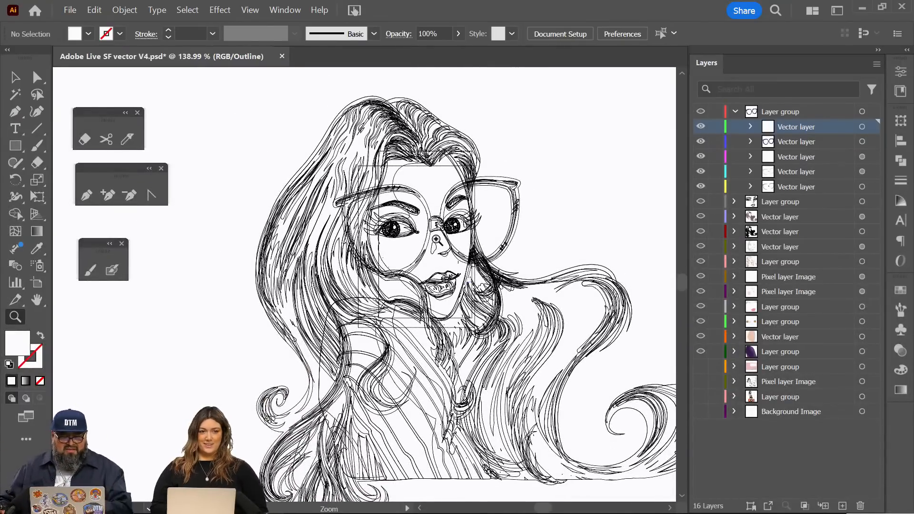
Step: Switch the document from Outline view back to the full-color Preview
click(15, 77)
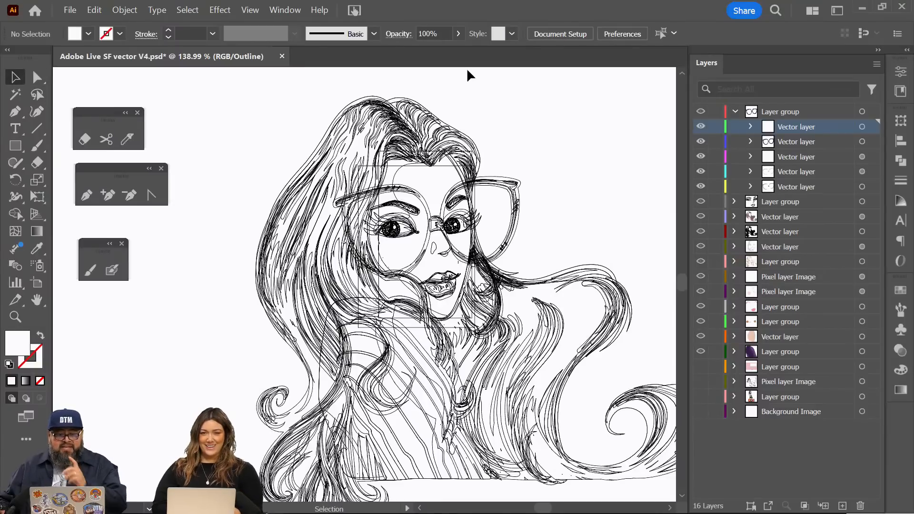
click(249, 10)
click(277, 56)
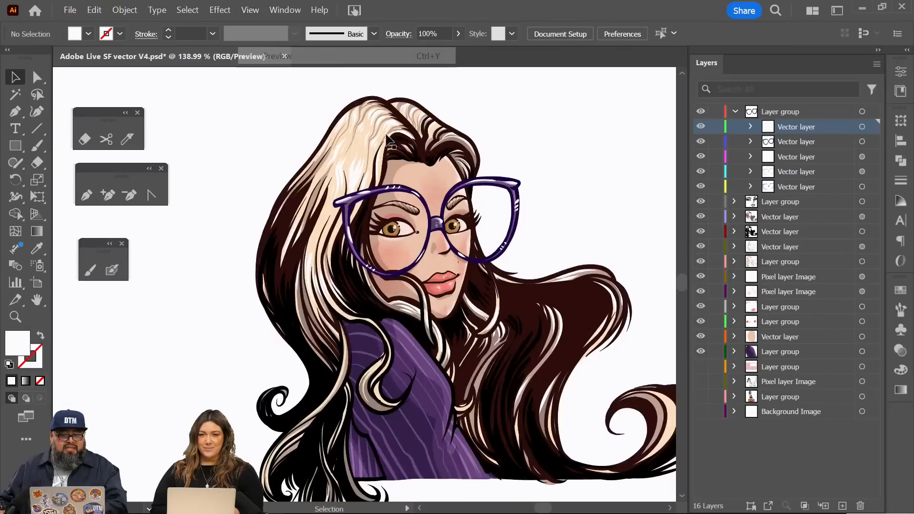
Step: Select all the portrait artwork and enlarge it to about 697 × 685 px, placing it so it fills most of the artboard
scroll(608, 157, right, 2)
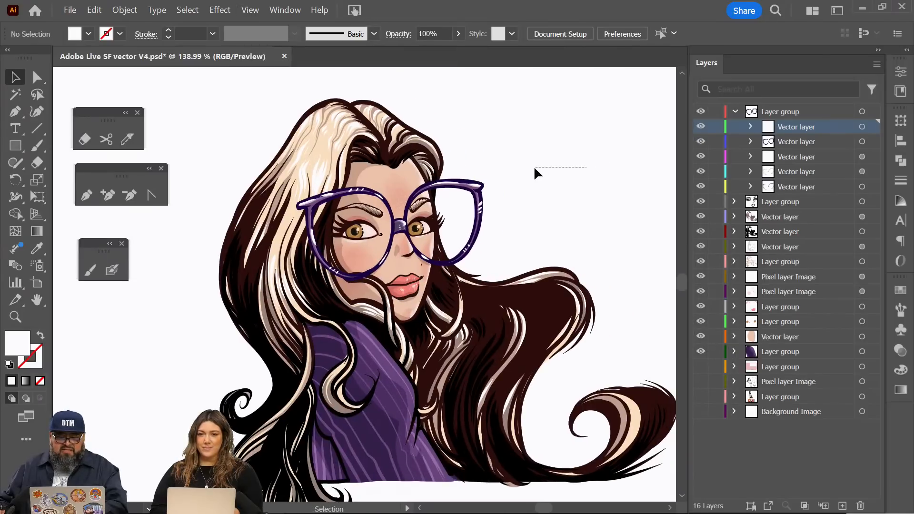
key(z)
alt+click(579, 169)
drag(532, 168, 515, 168)
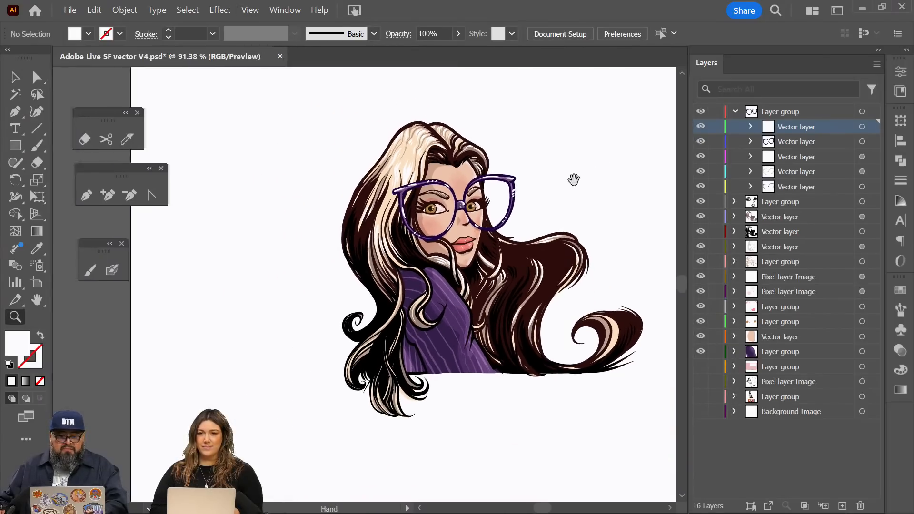
drag(574, 180, 478, 194)
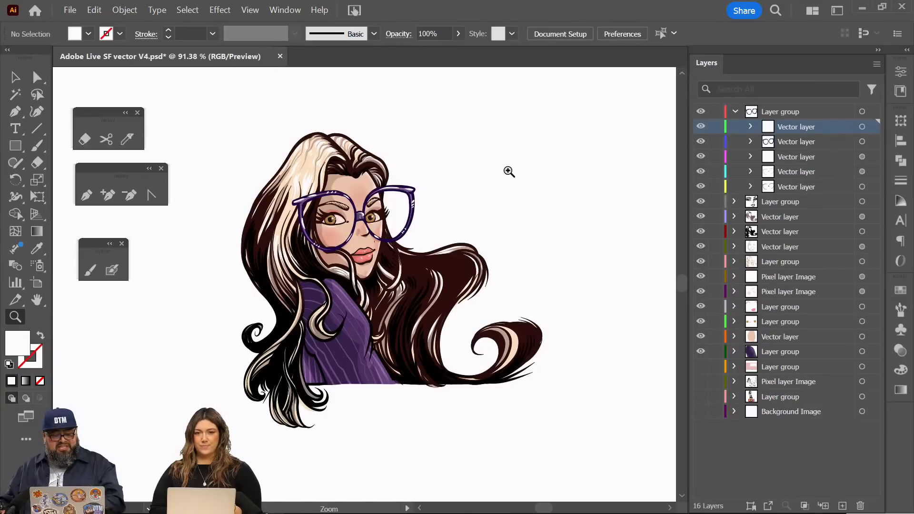
drag(509, 171, 396, 200)
drag(539, 249, 464, 267)
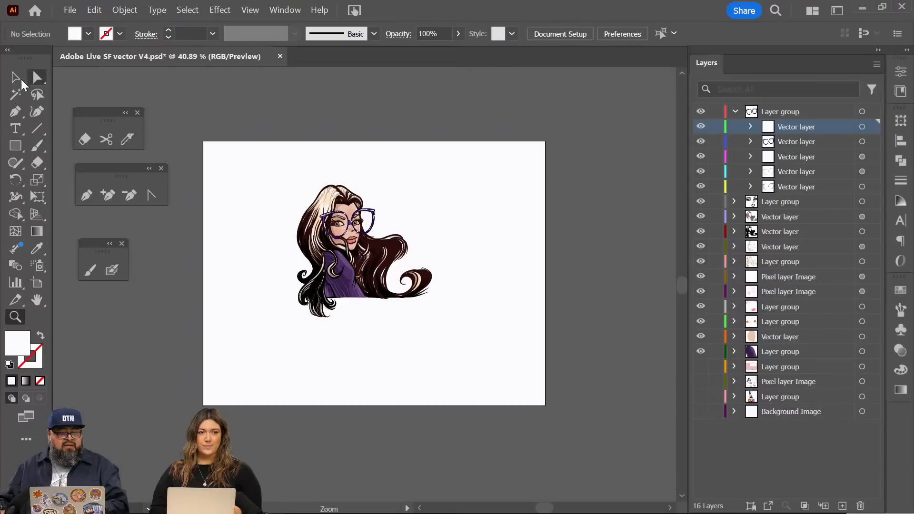
key(v)
key(ctrl+a)
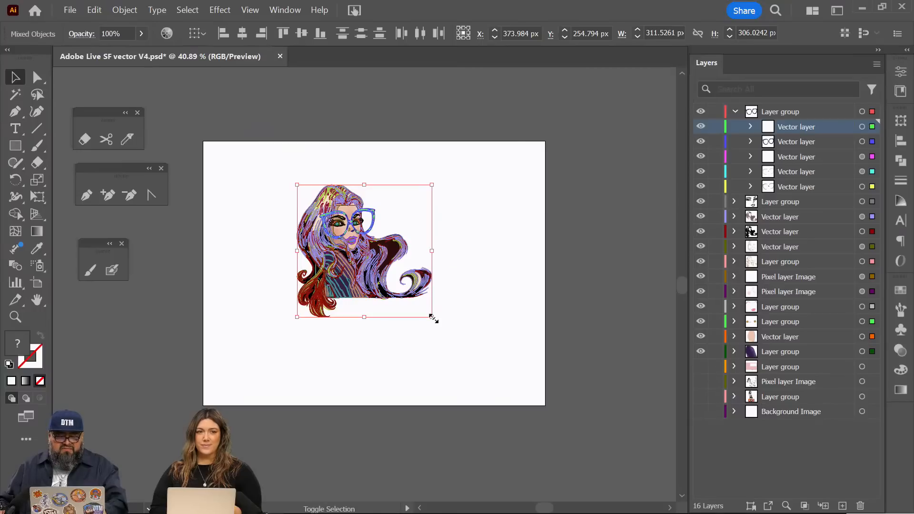
drag(433, 318, 578, 426)
drag(296, 185, 245, 163)
drag(363, 242, 314, 261)
drag(488, 187, 526, 151)
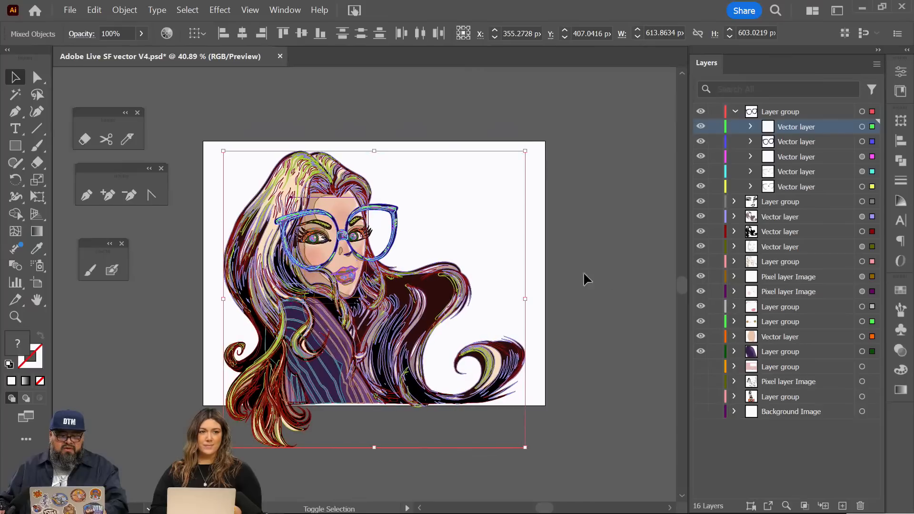
click(613, 230)
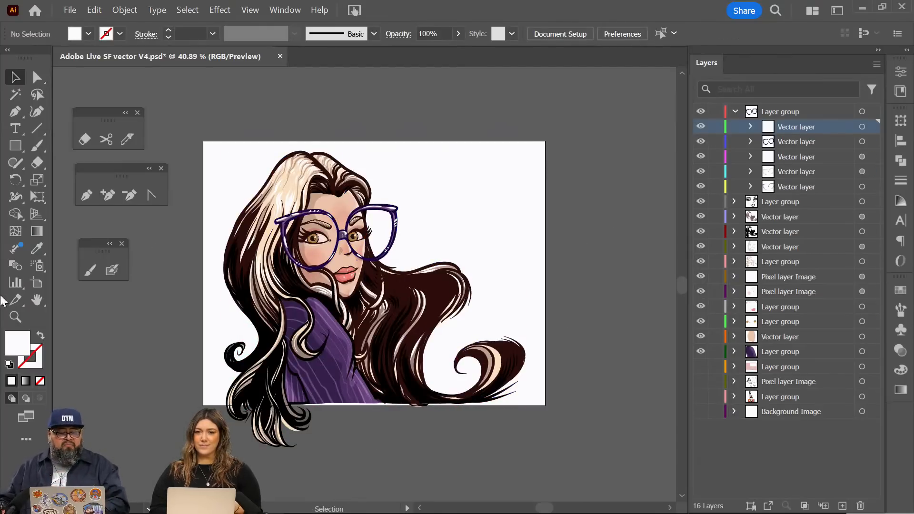
Step: Draw a second landscape artboard about 1525 × 854 px in the empty area beside the portrait's artboard
click(37, 283)
drag(607, 244, 380, 257)
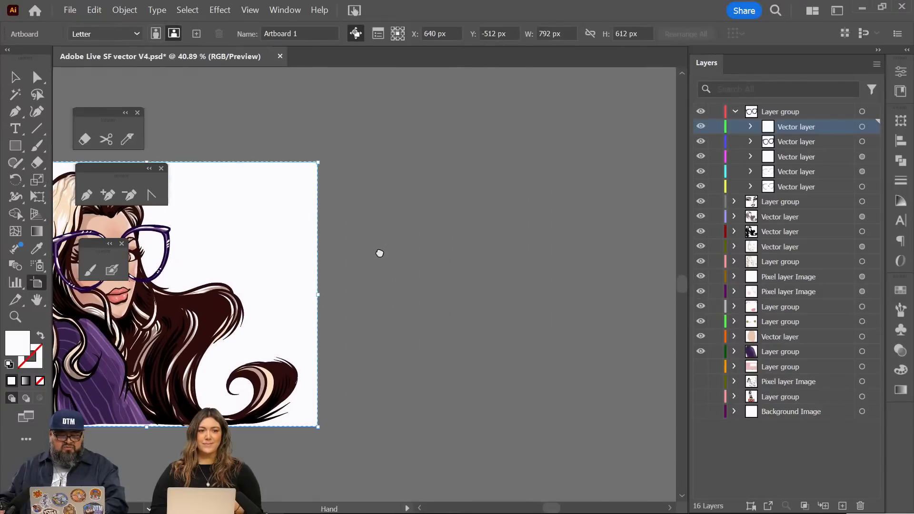
key(z)
drag(467, 243, 321, 296)
drag(460, 299, 318, 296)
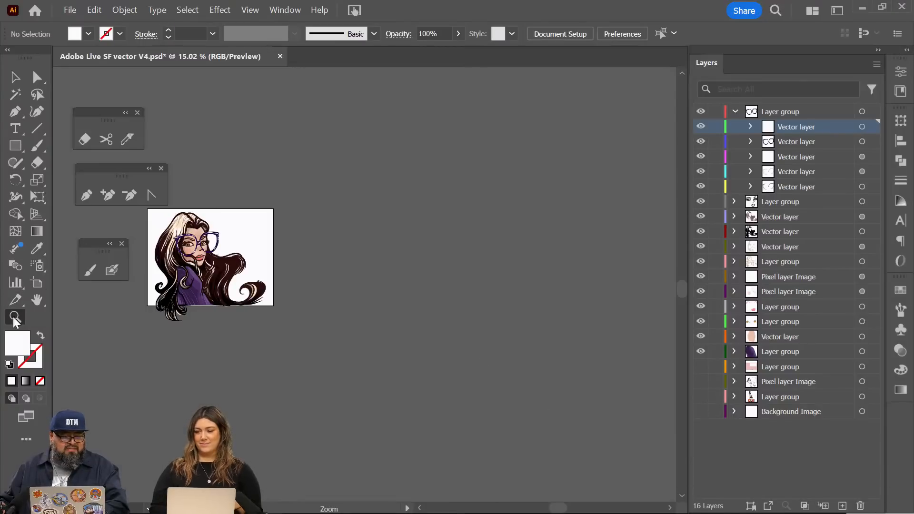
click(38, 285)
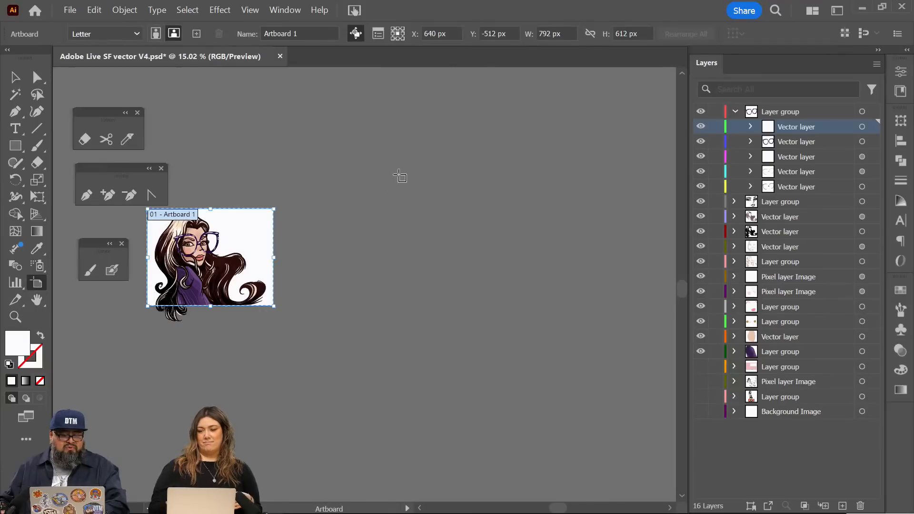
drag(409, 170, 652, 307)
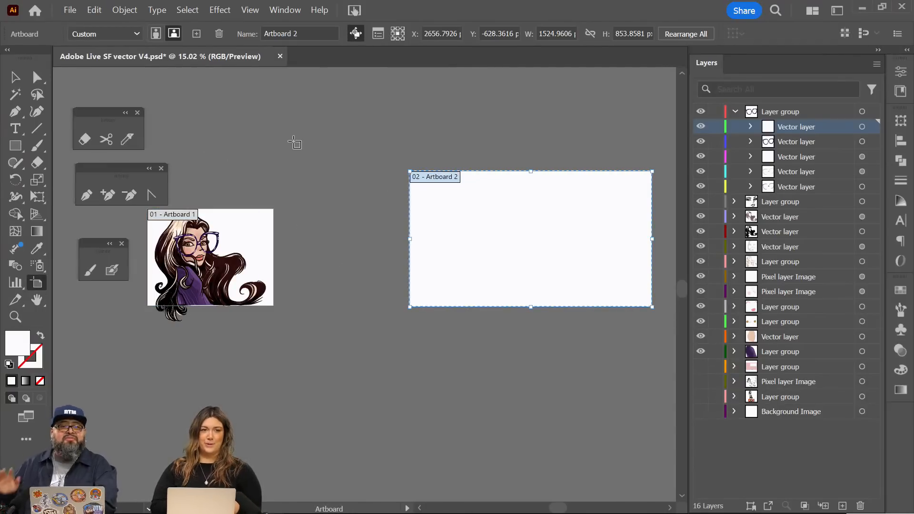
key(Return)
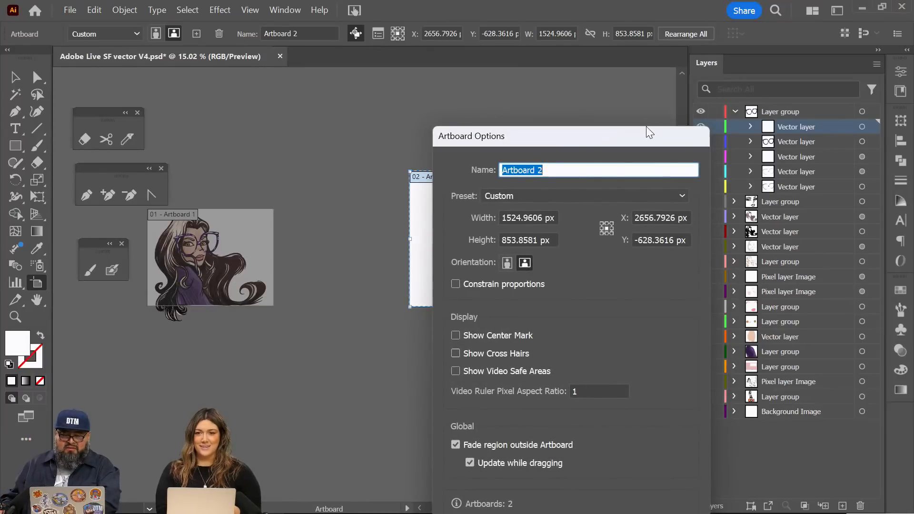
drag(647, 133, 527, 52)
click(531, 469)
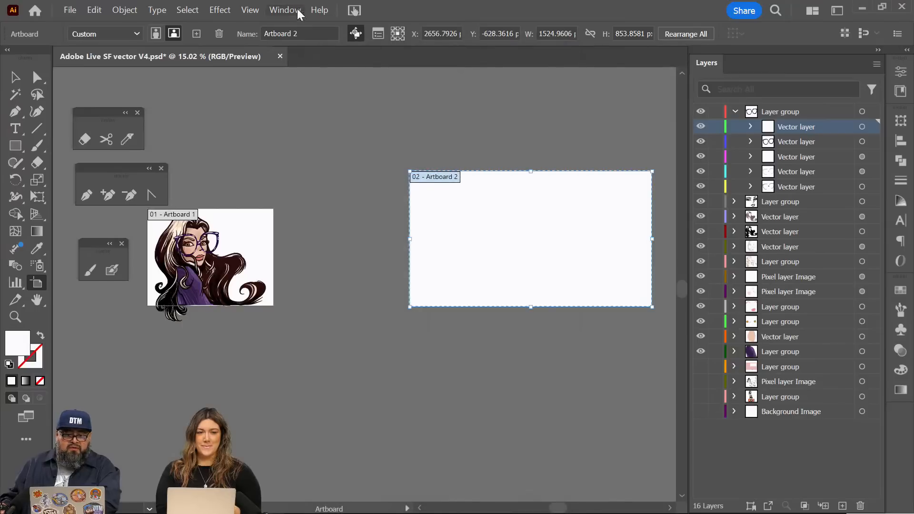
Step: Show the document rulers and choose pixels as their unit
click(293, 10)
mouse_move(251, 9)
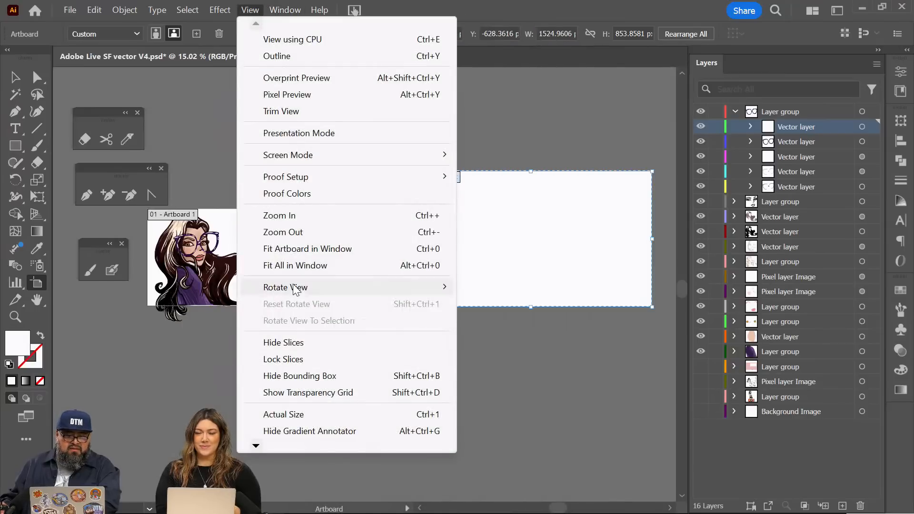
mouse_move(264, 446)
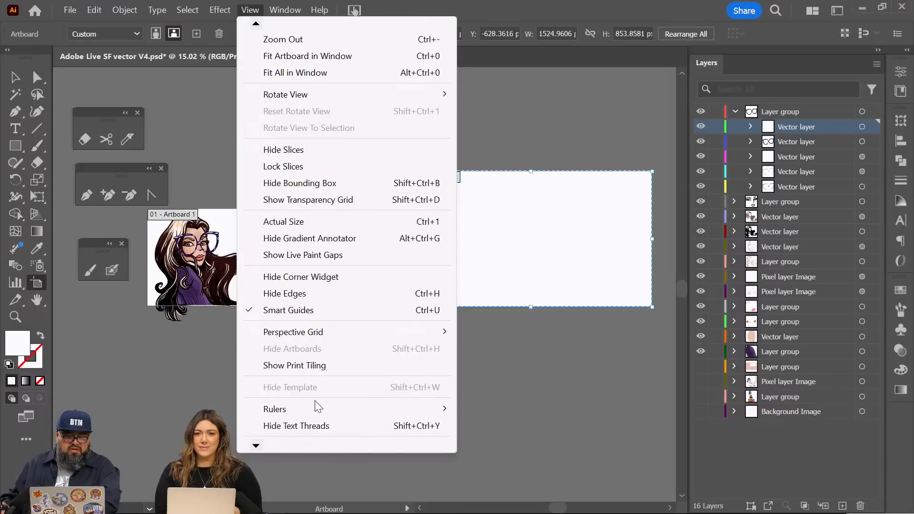
mouse_move(360, 410)
click(484, 409)
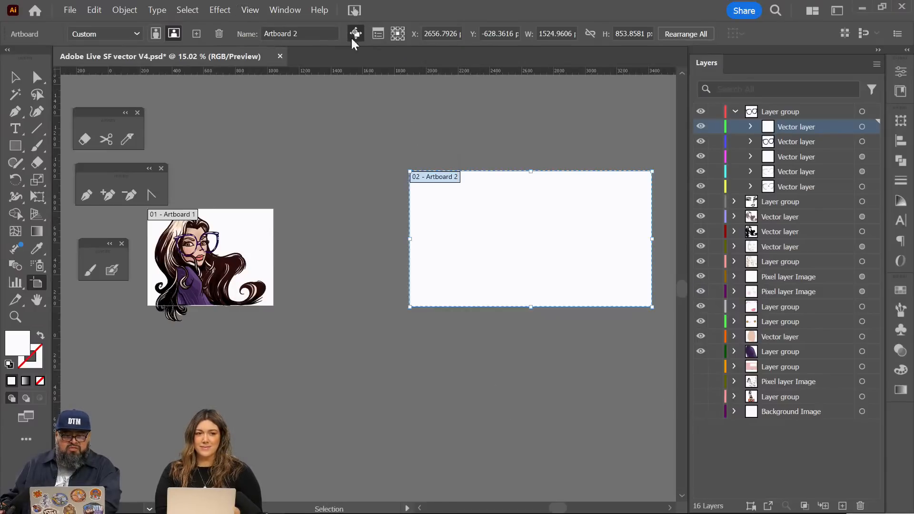
right_click(352, 74)
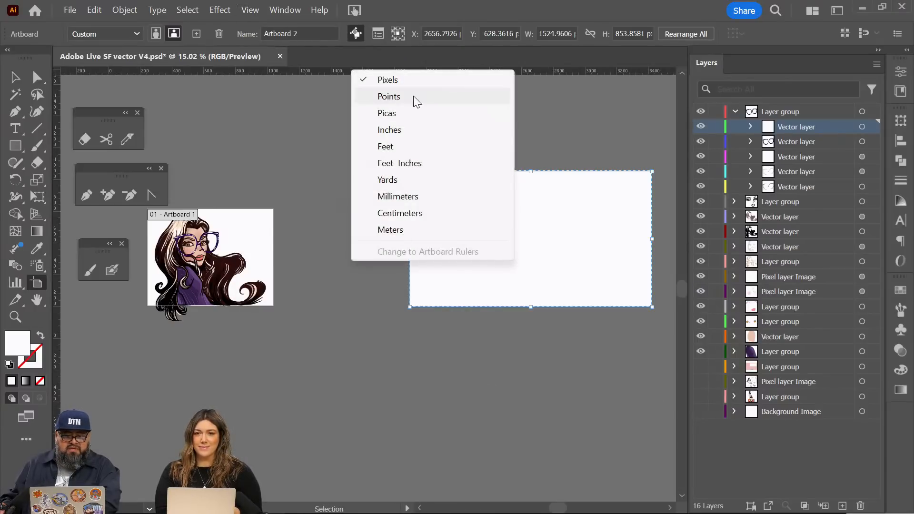
click(413, 76)
Step: Move the second artboard closer to the portrait's artboard and set its size to 1920 × 1080 px
drag(495, 215, 441, 235)
double_click(441, 235)
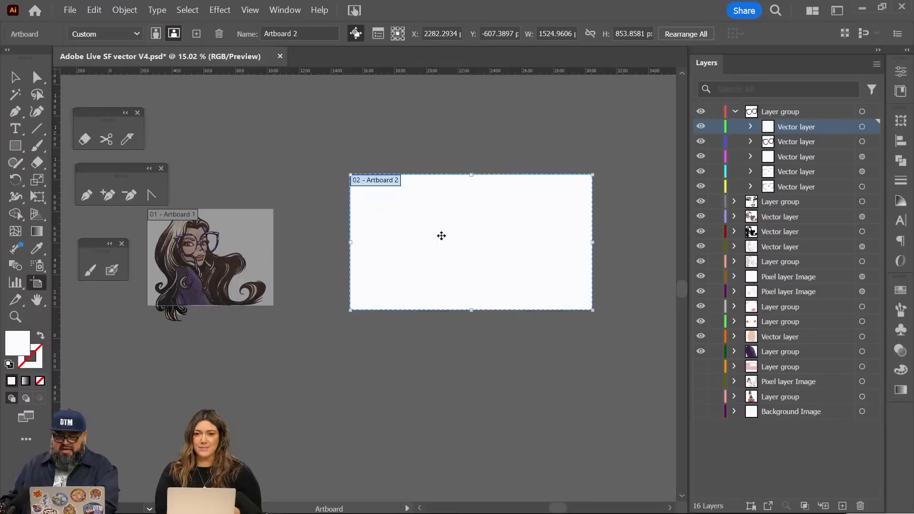
double_click(417, 130)
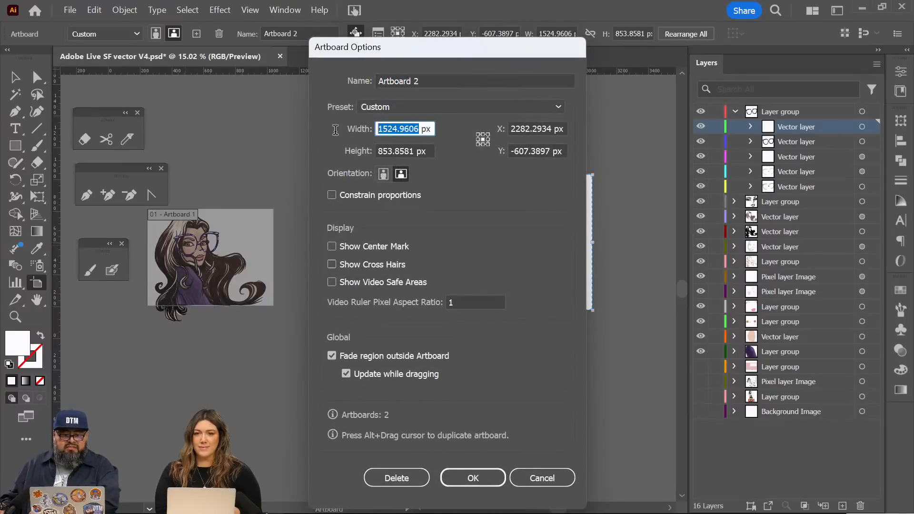
text(19)
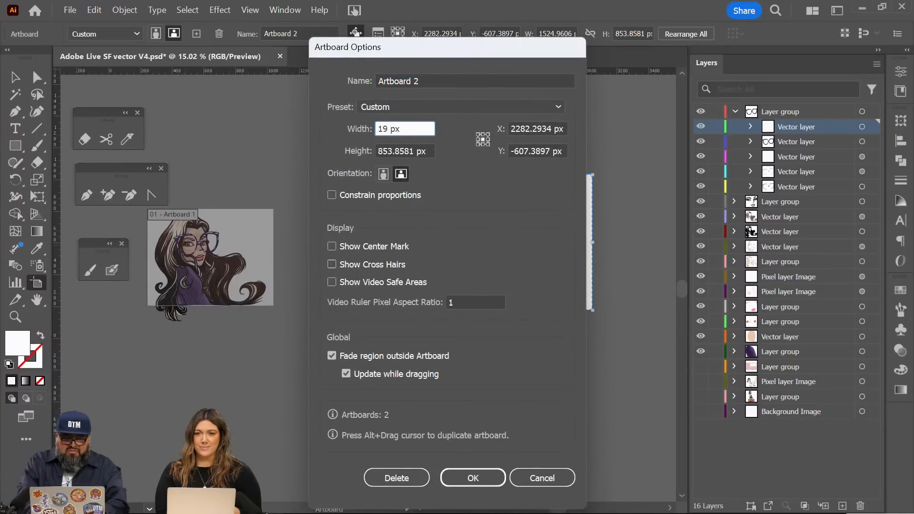
text(20)
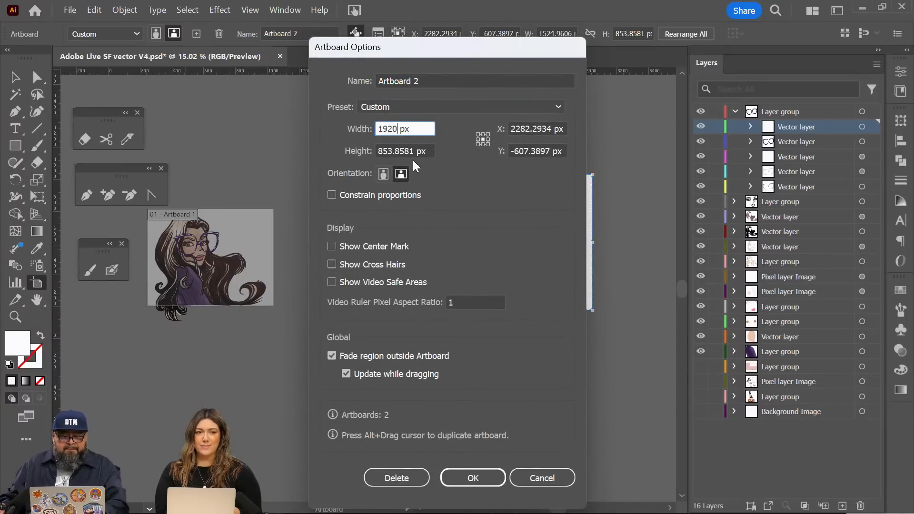
double_click(416, 150)
text(1080)
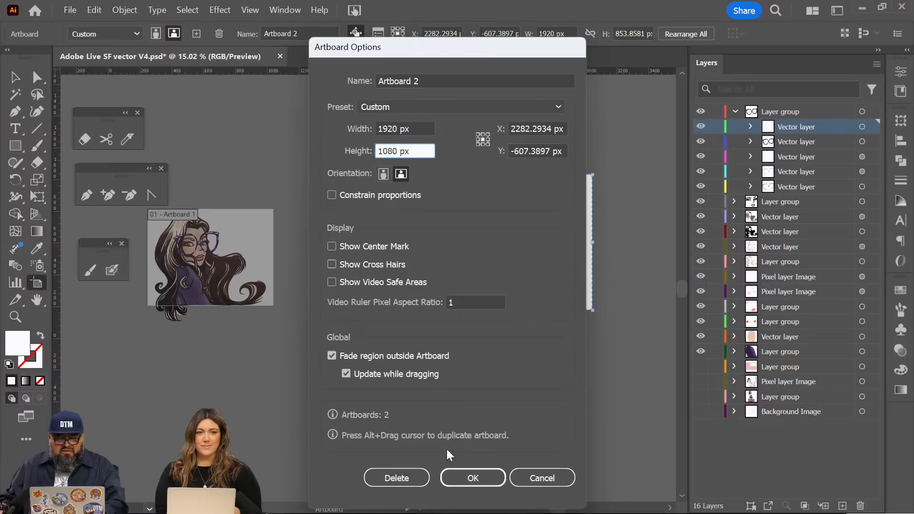
click(474, 479)
key(v)
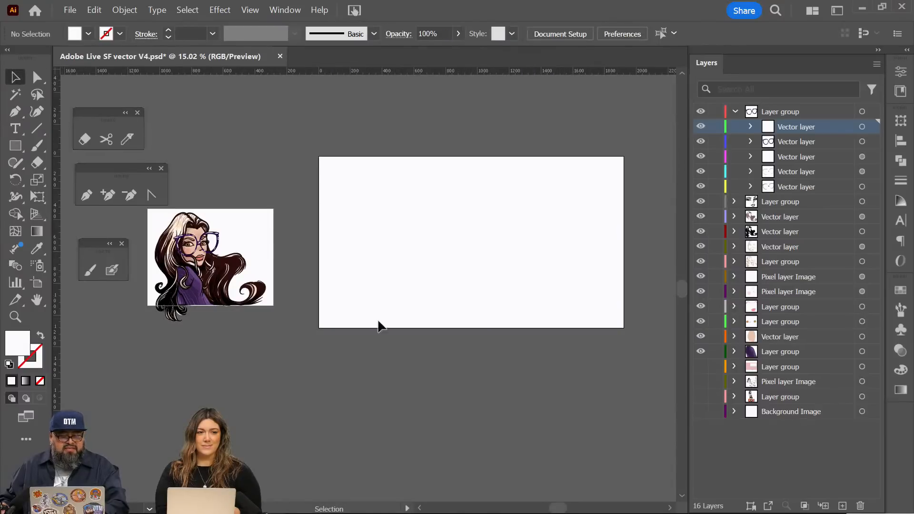
Step: Collapse the expanded layer group, then create a new topmost layer and name it with the portrait subject's first name
click(735, 113)
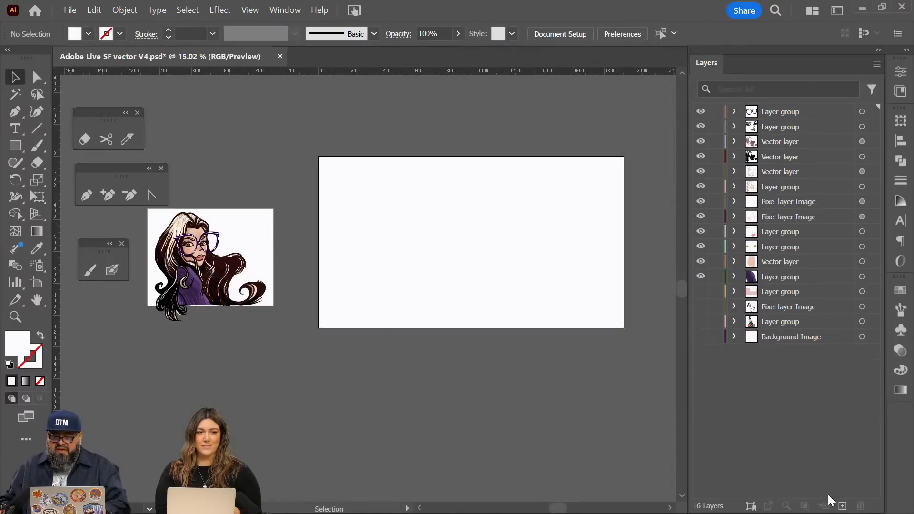
click(843, 506)
double_click(784, 111)
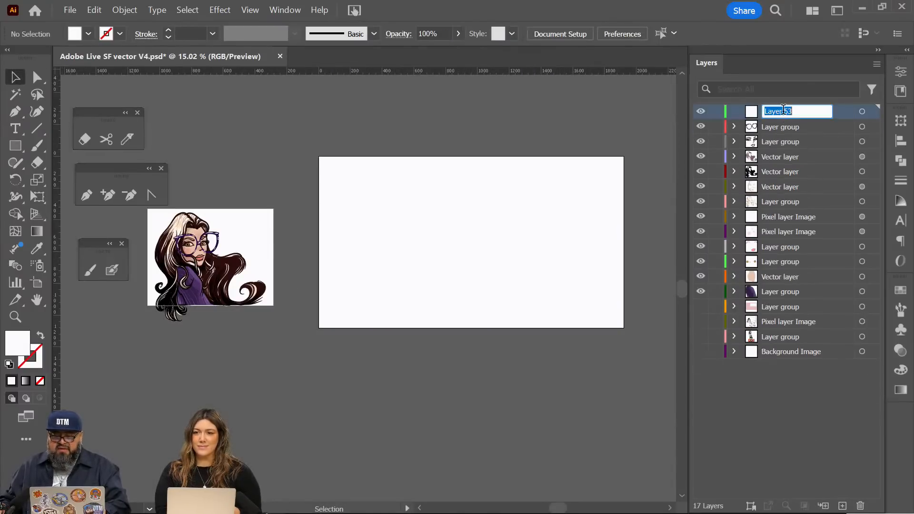
text(Is)
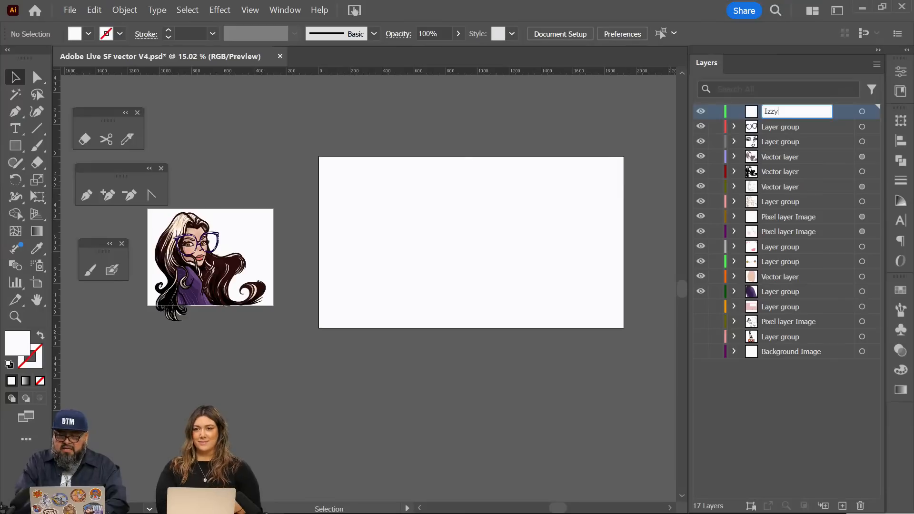
text(zy)
Step: Move all the visible portrait layers, from the glasses group down to the purple top group, into the new named layer and collapse it
click(814, 123)
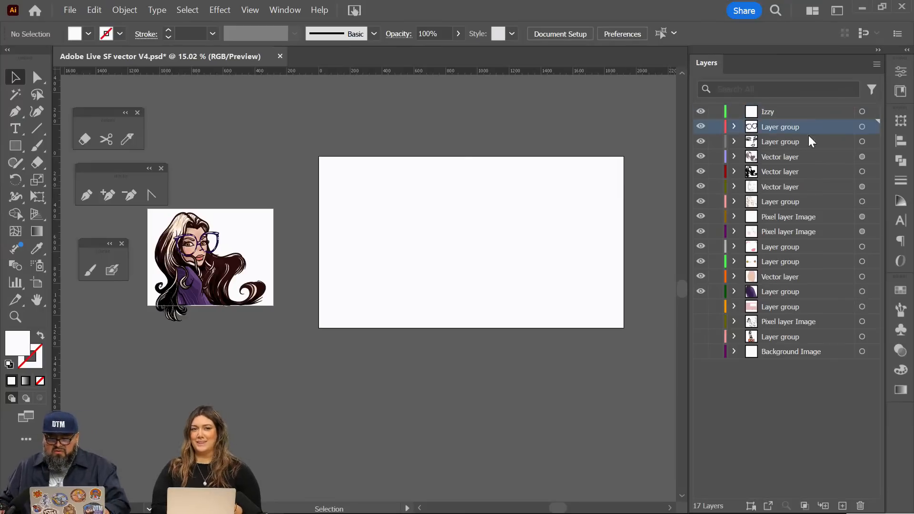
shift+click(793, 287)
drag(771, 125, 757, 118)
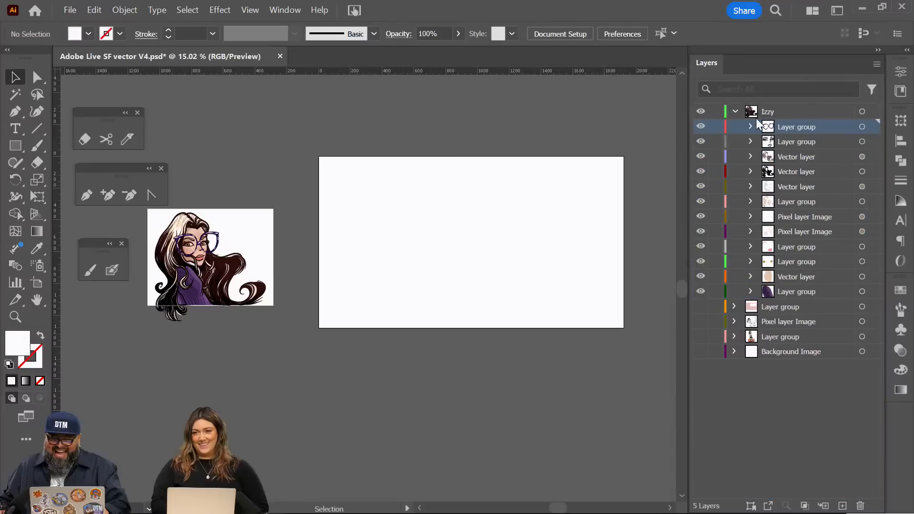
click(735, 112)
Step: Target all artwork on the portrait layer, duplicate the layer above the original, and collapse the copy
click(771, 113)
click(863, 113)
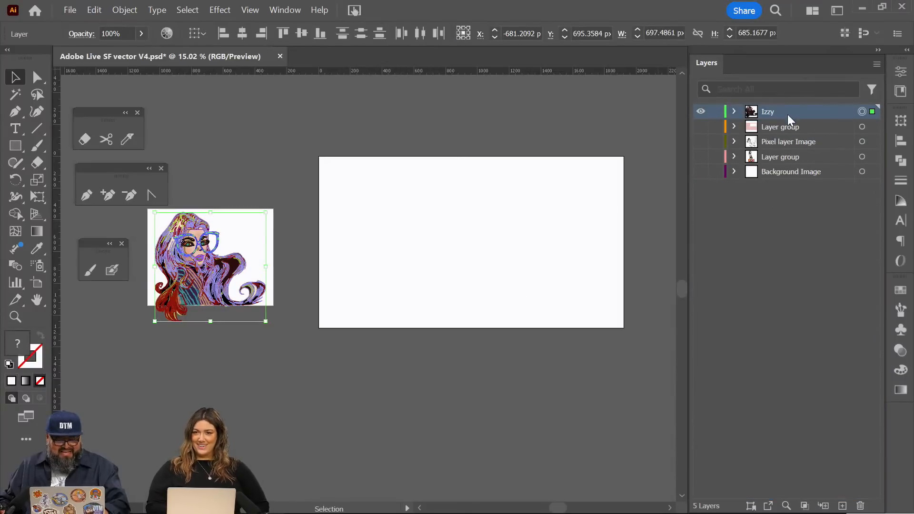
drag(782, 109, 796, 106)
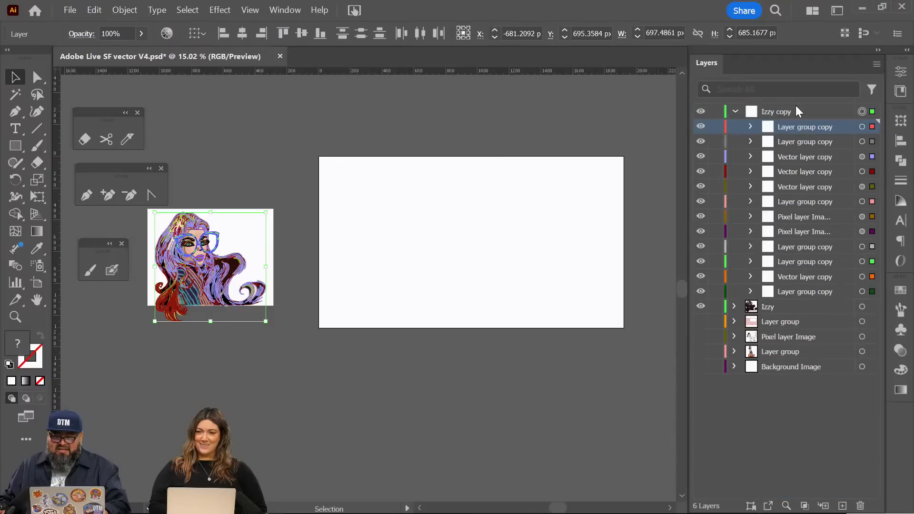
click(734, 112)
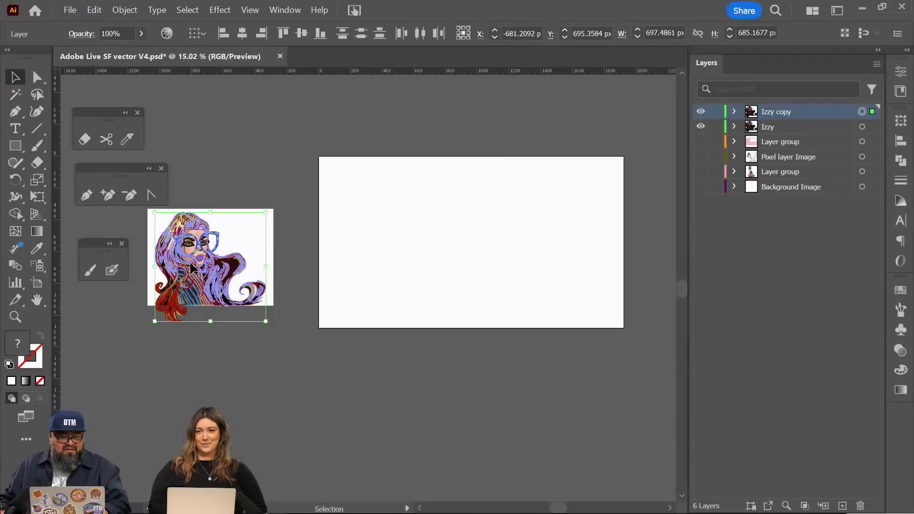
Step: Move the duplicated portrait onto the 1920 × 1080 artboard and enlarge it until the bust reaches the artboard's lower edge
drag(208, 265, 379, 217)
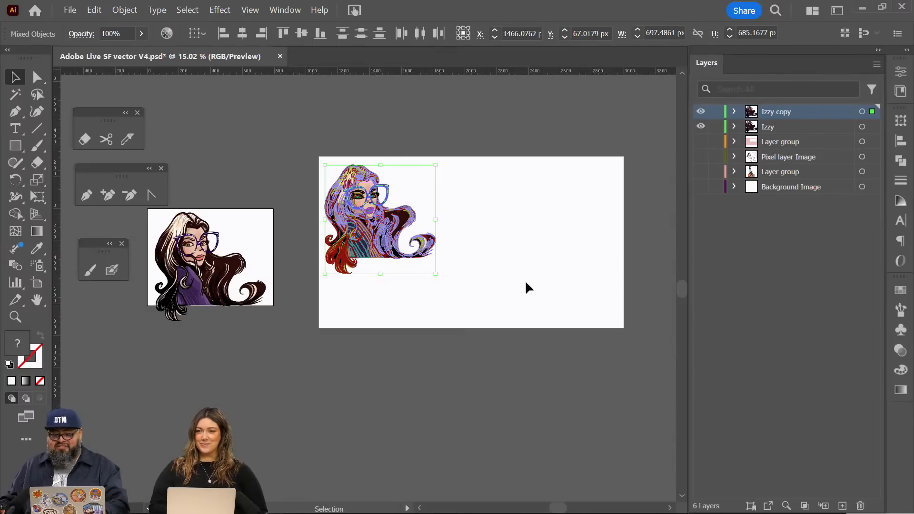
drag(438, 274, 651, 360)
click(481, 138)
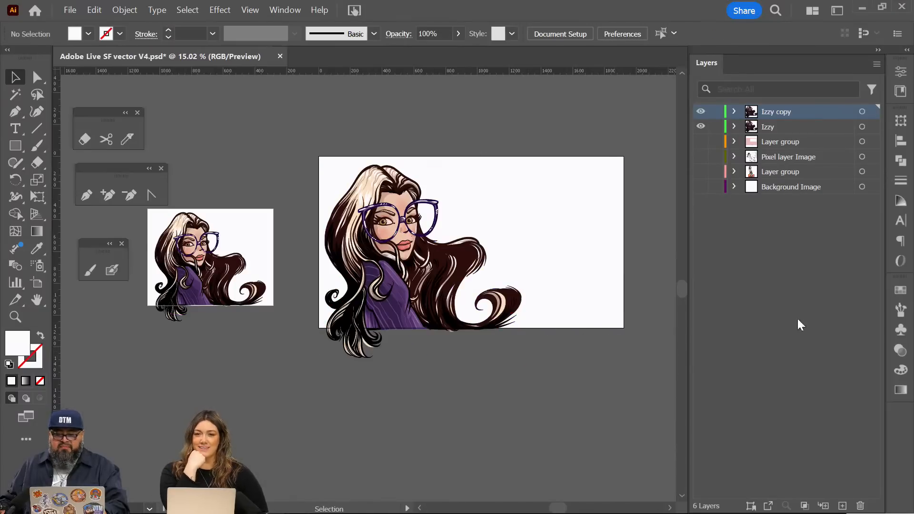
Step: Create a new topmost layer, show the pink background layer group, and move and enlarge its artwork to cover the 1920 × 1080 artboard
click(843, 506)
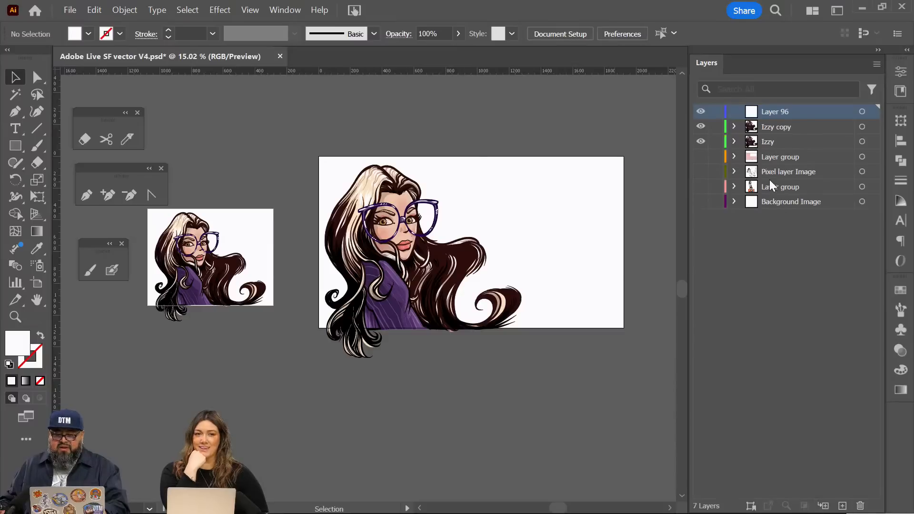
click(701, 157)
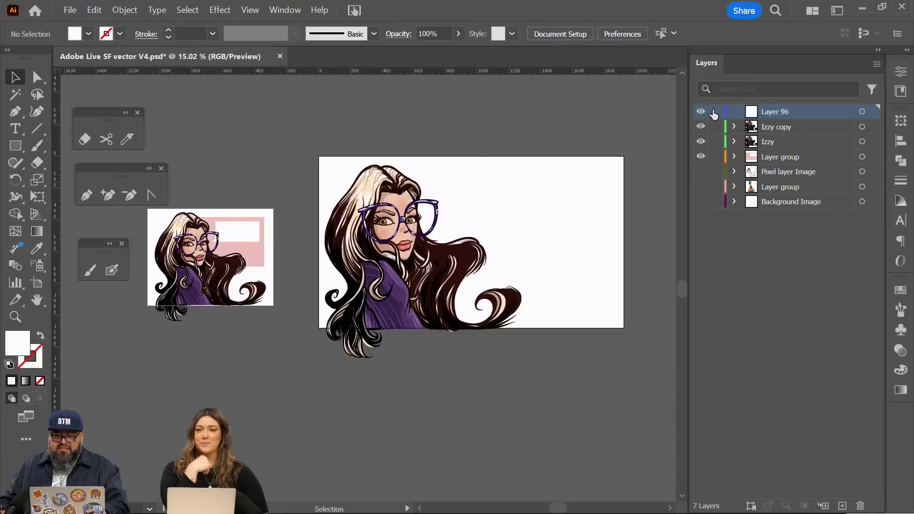
click(862, 158)
drag(235, 234, 664, 350)
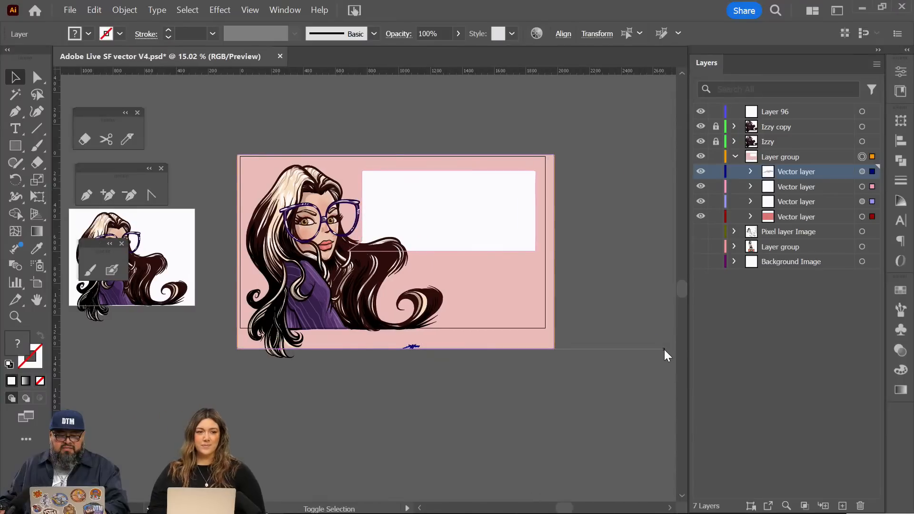
Step: Shrink the white speech bubble and position it on the pink background beside the woman's face
click(605, 205)
click(488, 218)
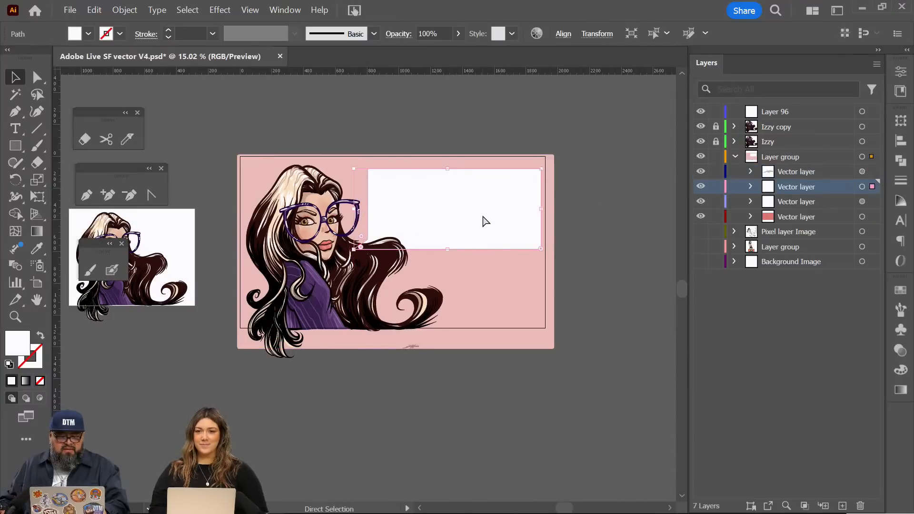
drag(353, 249, 399, 228)
drag(484, 206, 458, 208)
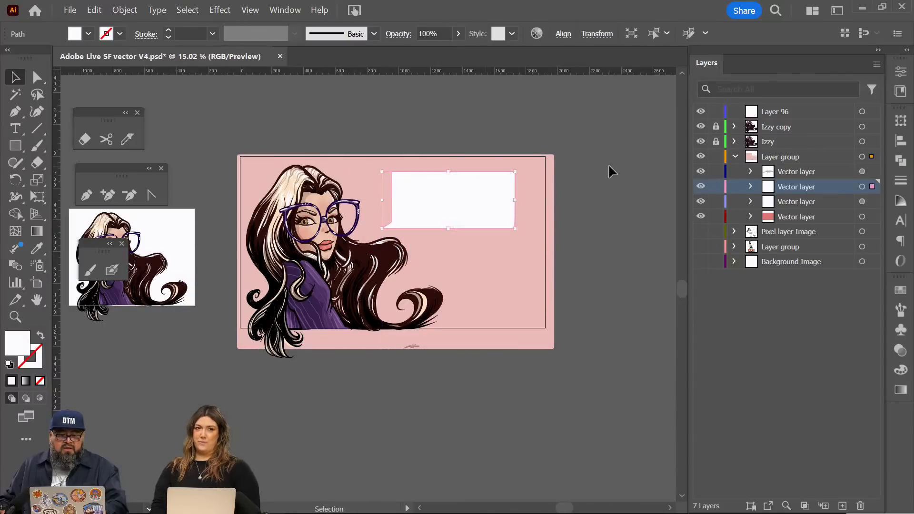
click(610, 167)
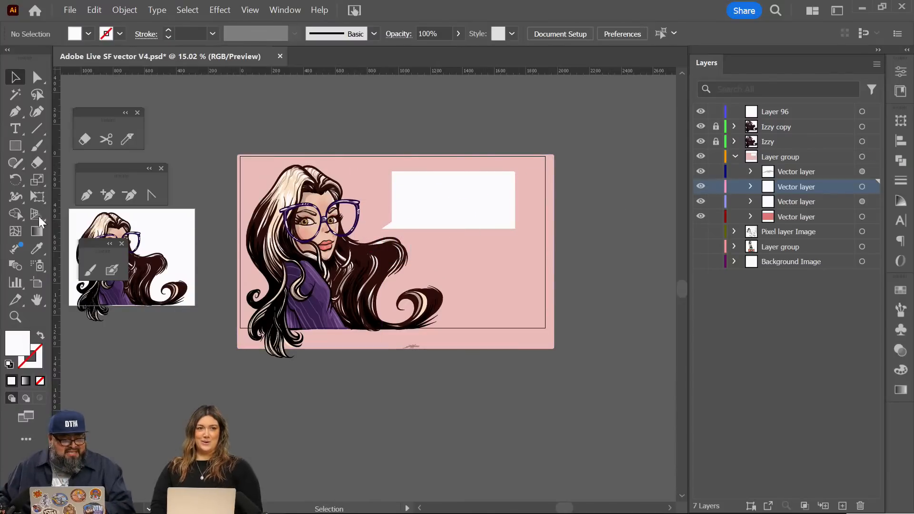
Step: Start a text object above the artboard and set its font size to 60 pt
click(484, 131)
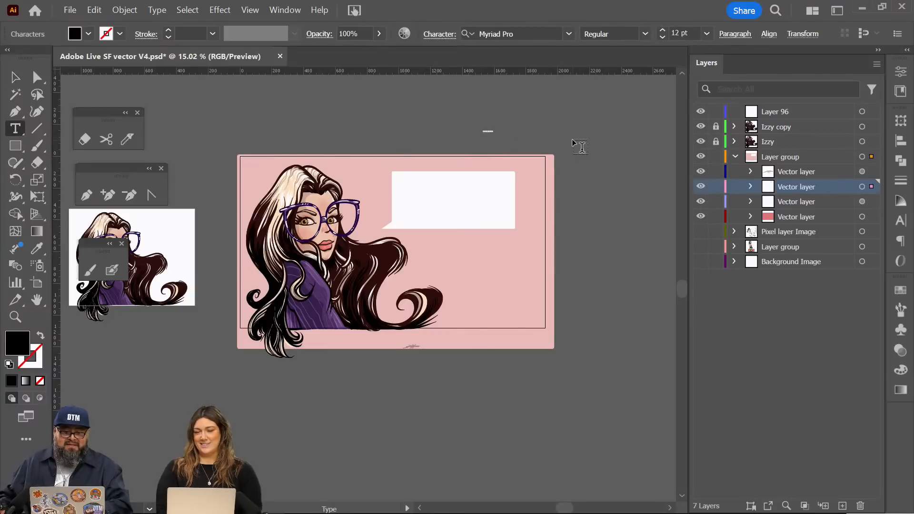
key(Escape)
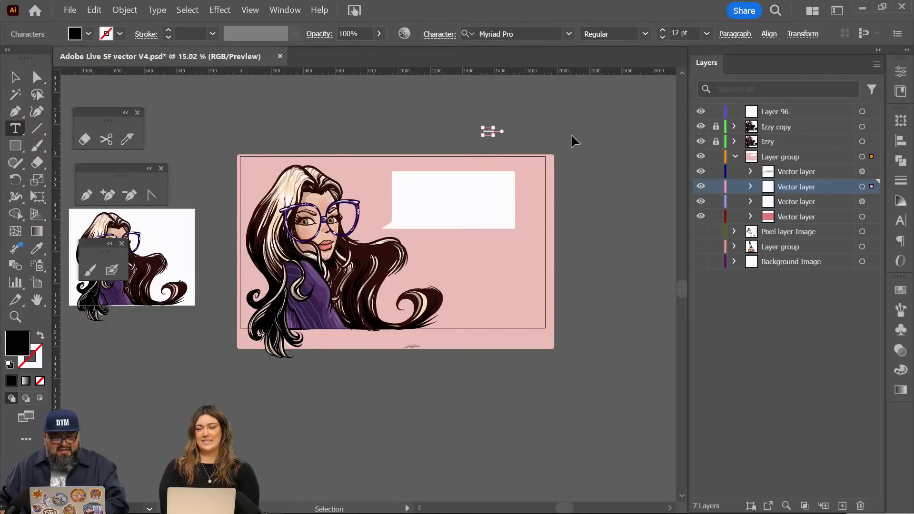
click(569, 33)
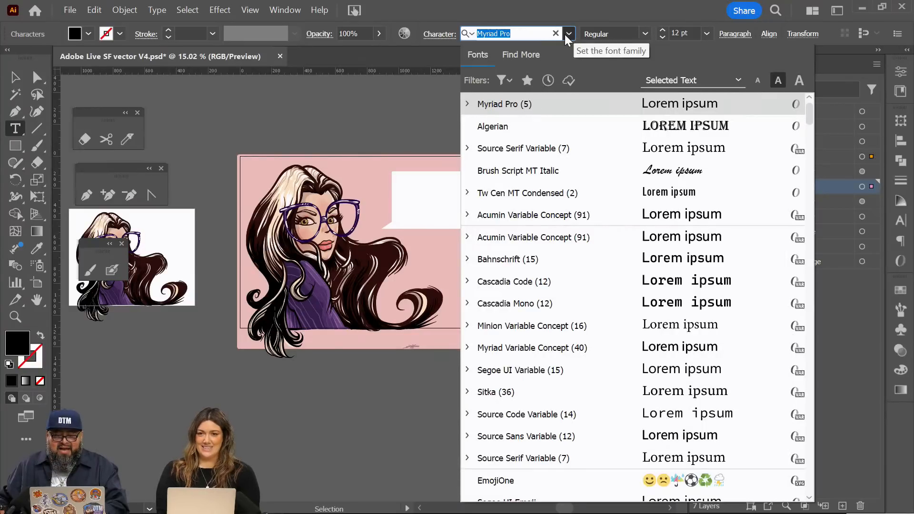
click(567, 34)
click(707, 33)
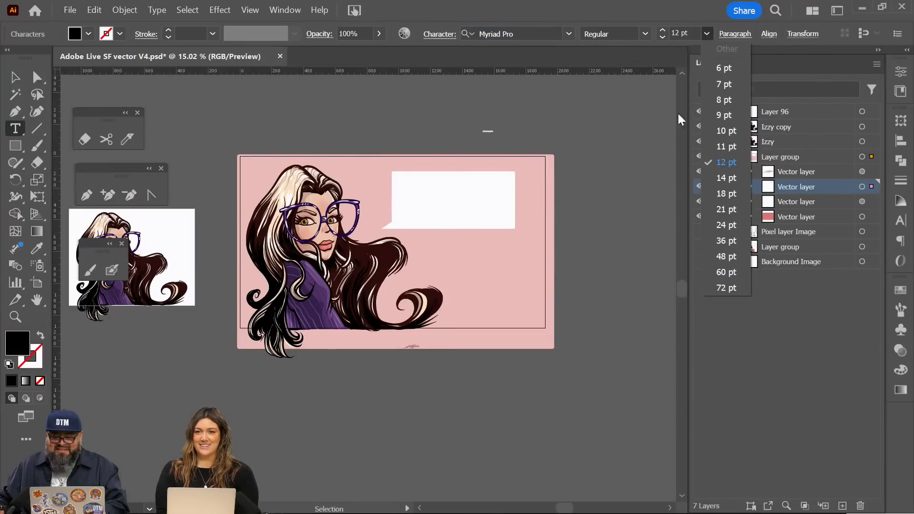
click(707, 266)
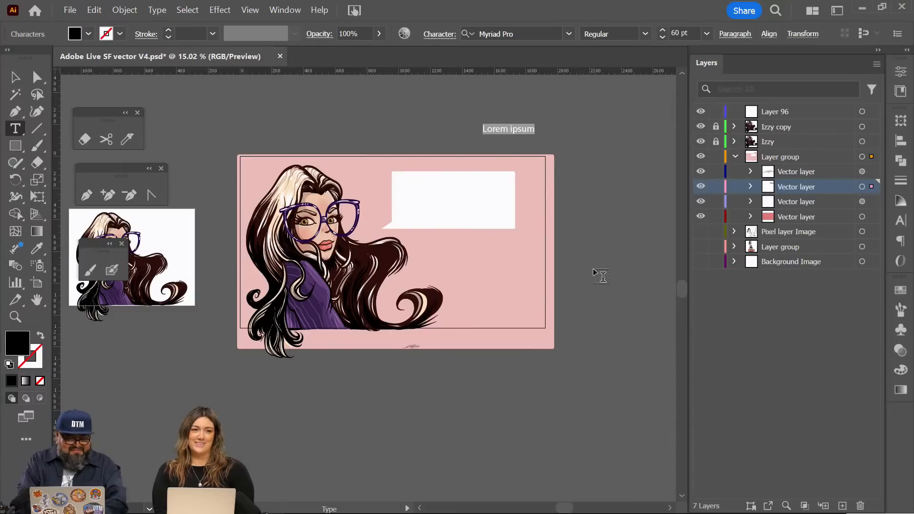
Step: Enter "CHASING CREATIVE EXPERIENCES" on two lines, breaking before the last word, and center-align the text
text(CHASING CREATI)
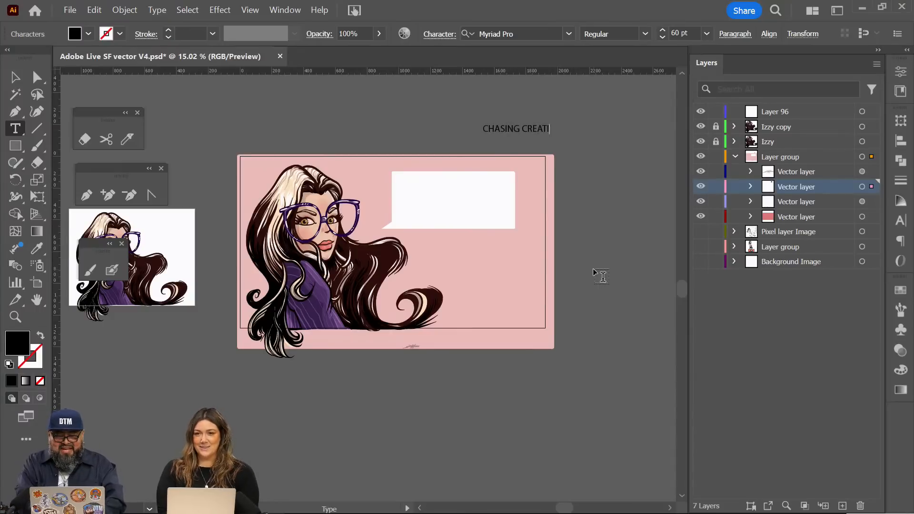
text(VEEXPOE)
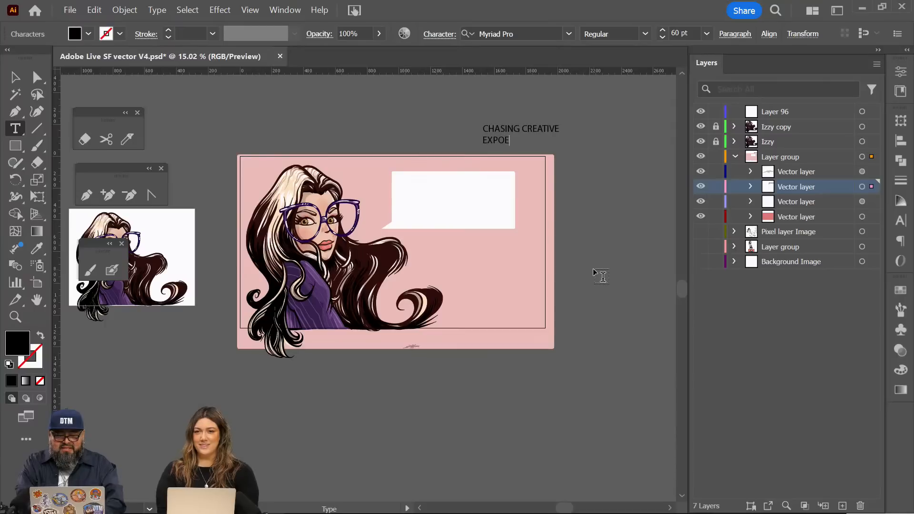
key(BackSpace)
key(BackSpace)
text(ERIENCES)
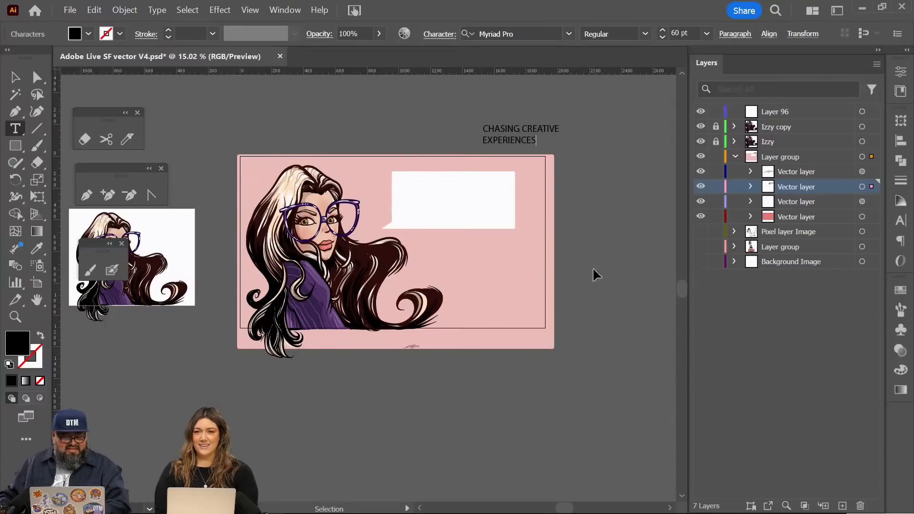
key(ctrl+a)
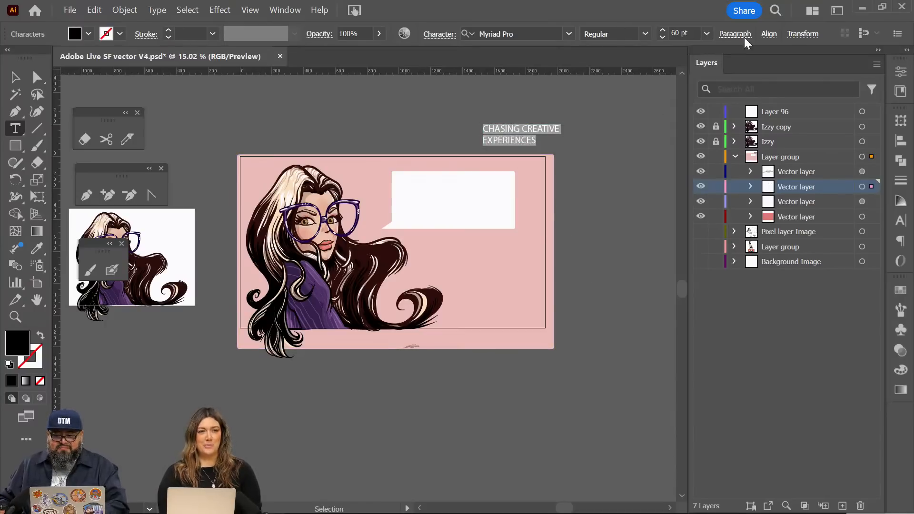
click(746, 42)
click(624, 58)
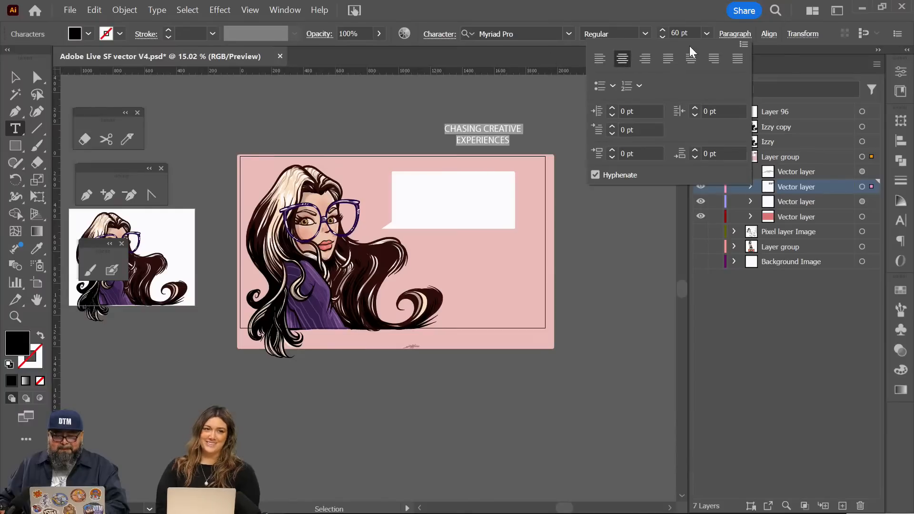
click(570, 33)
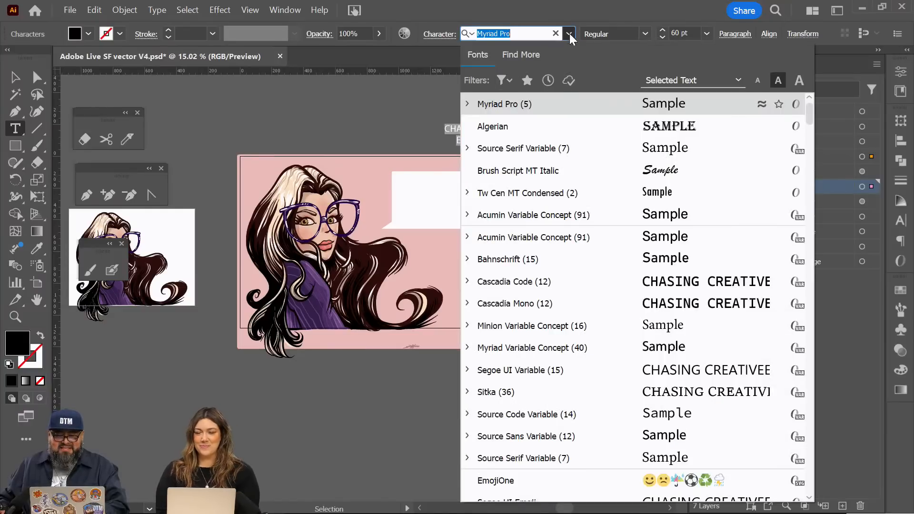
key(Escape)
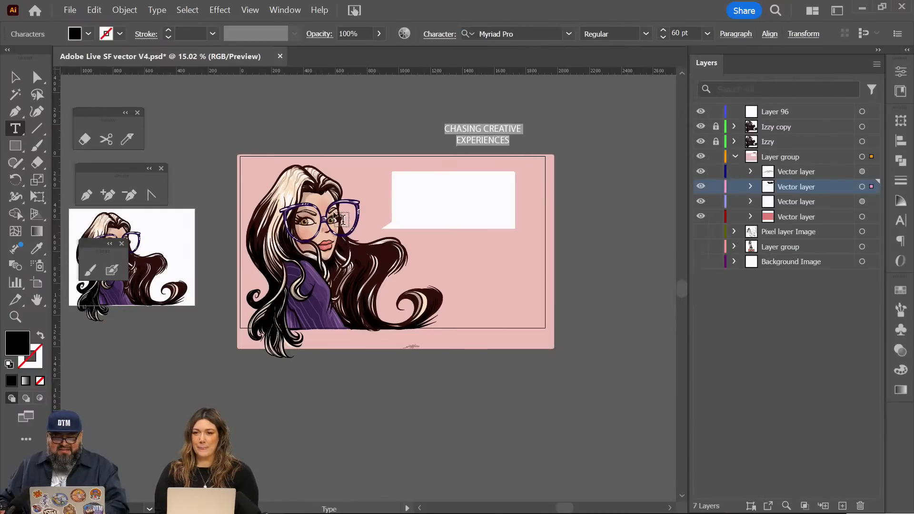
Step: Enlarge the headline text, place it over the white speech bubble, and lock their shared layer
click(15, 77)
drag(496, 149, 535, 212)
drag(479, 207, 472, 208)
click(526, 120)
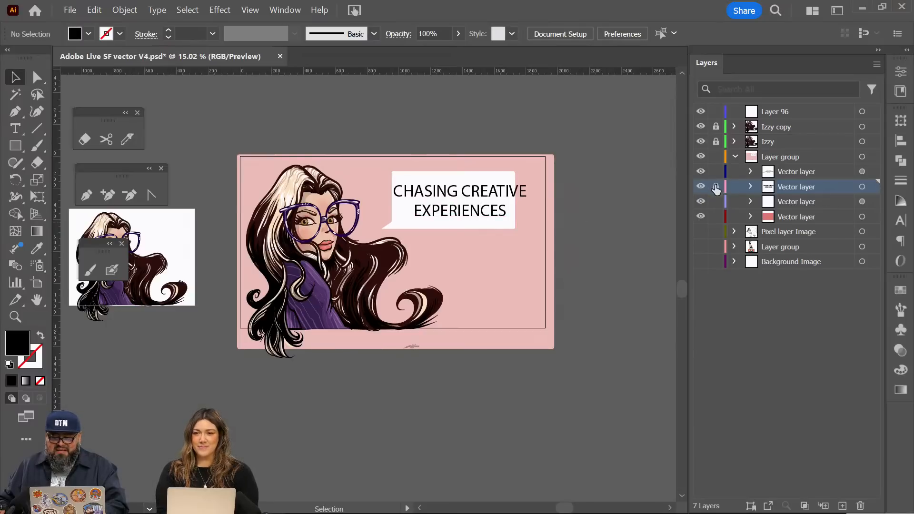
Step: Move the artist's signature up onto the artboard beside the hair curl's tip, and lock the signature and bottom pink layers
click(863, 171)
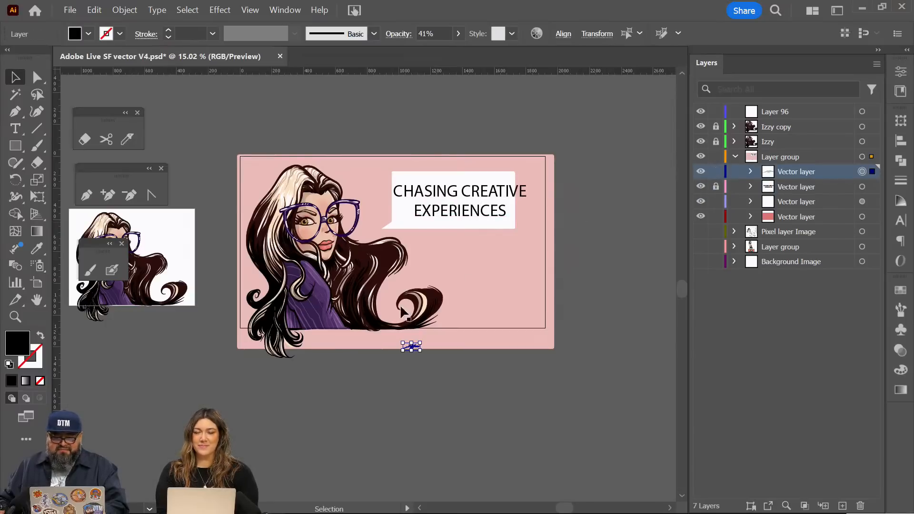
key(ctrl+plus)
key(ctrl+plus)
key(ctrl+plus)
key(ctrl+plus)
key(ctrl+plus)
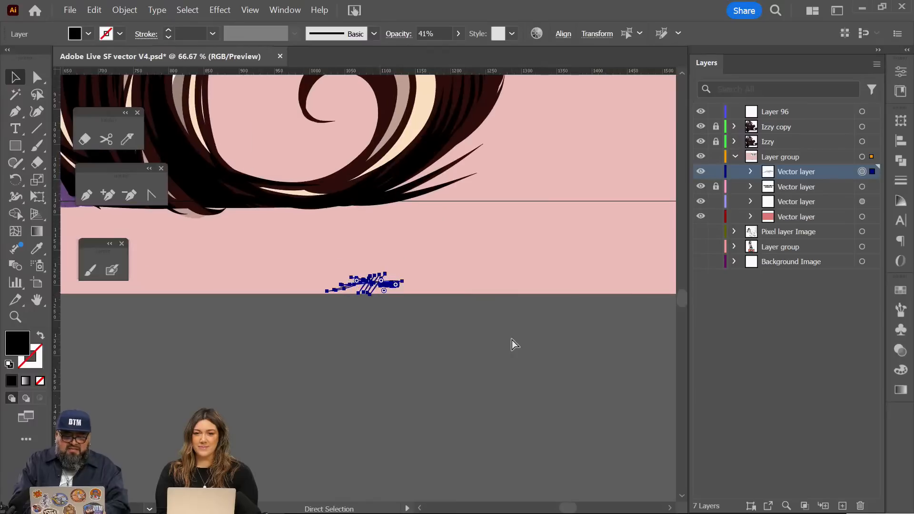
key(space)
mouse_move(527, 310)
mouse_down()
mouse_move(494, 366)
mouse_move(507, 478)
mouse_up()
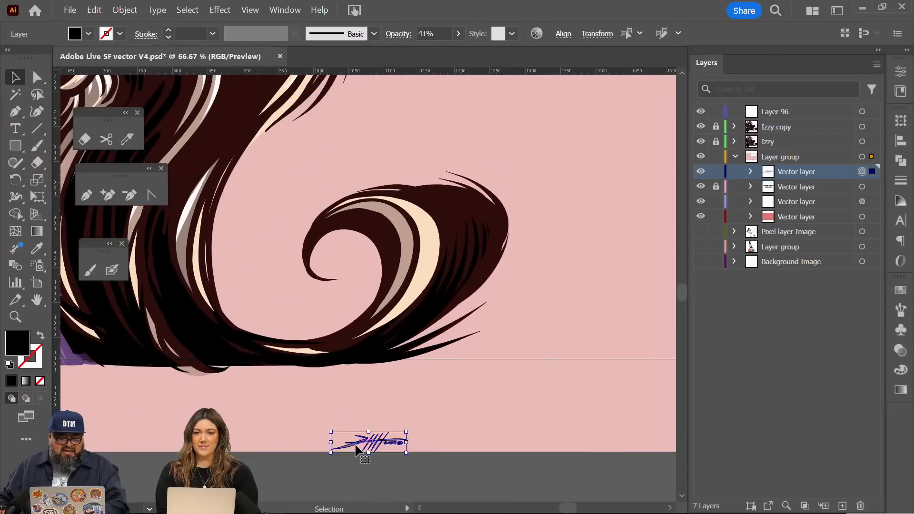
mouse_move(376, 447)
mouse_down()
mouse_move(445, 371)
mouse_move(522, 342)
mouse_up()
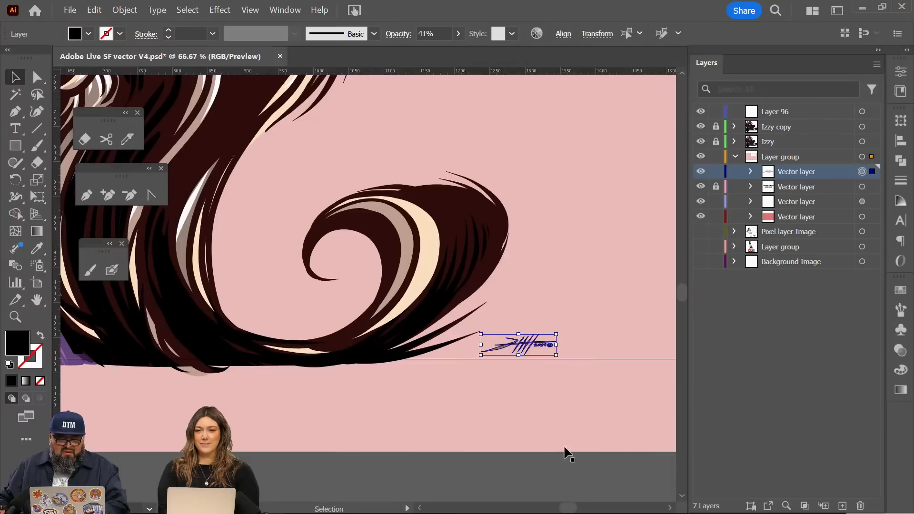
click(574, 459)
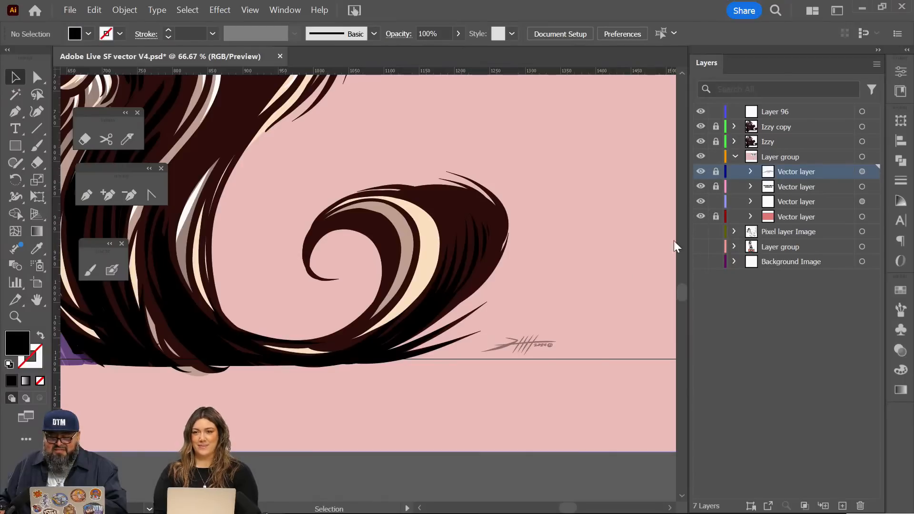
Step: Examine which layer holds the full-size background path by directly selecting it on the artboard and expanding its layer
key(ctrl+minus)
key(ctrl+minus)
key(ctrl+minus)
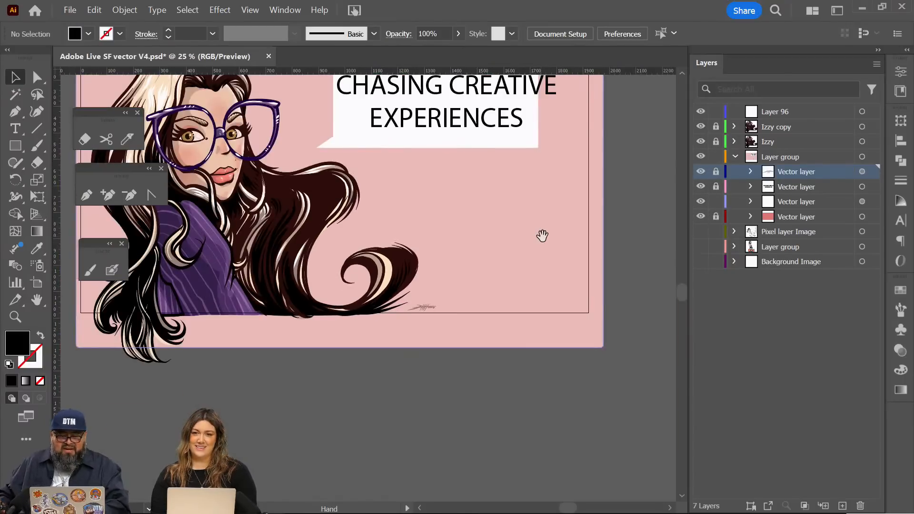
drag(543, 236, 589, 321)
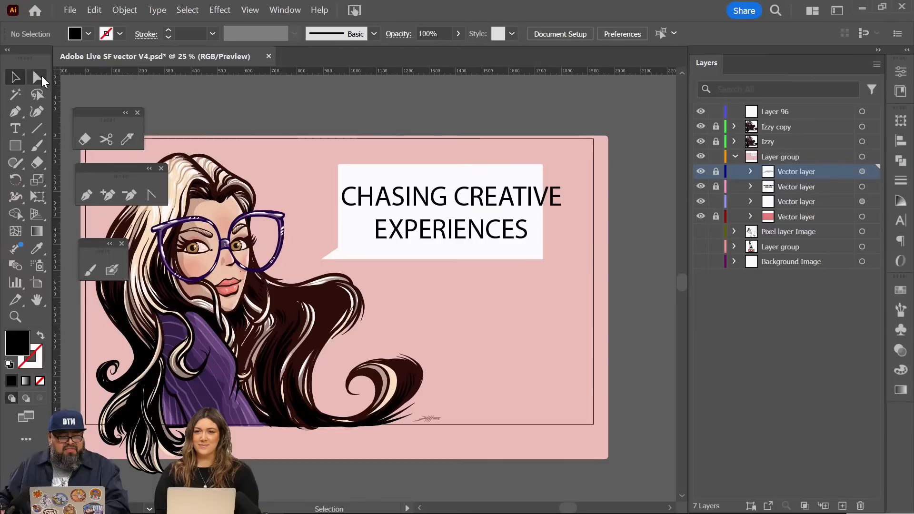
click(37, 77)
click(505, 306)
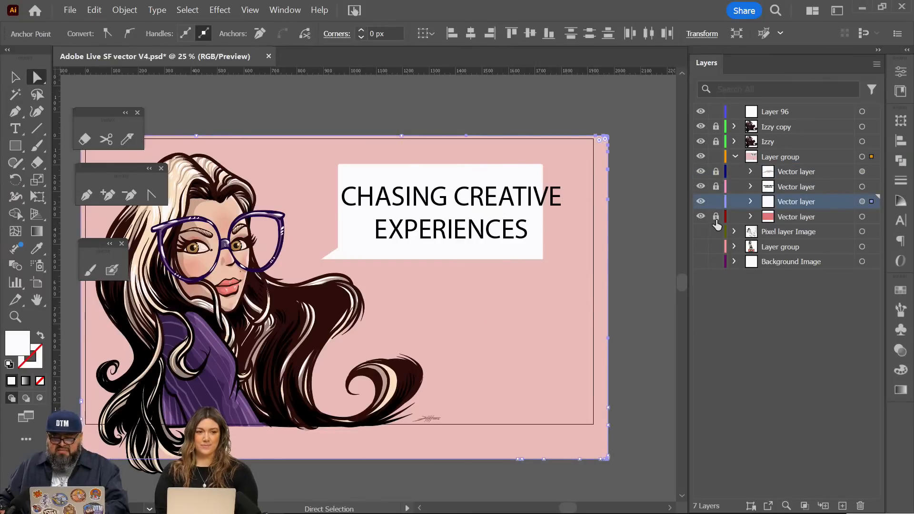
click(633, 185)
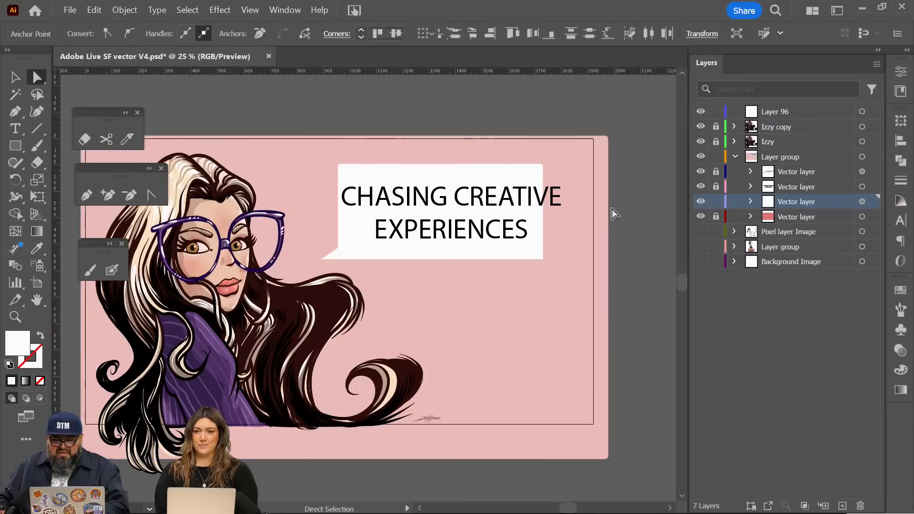
click(580, 272)
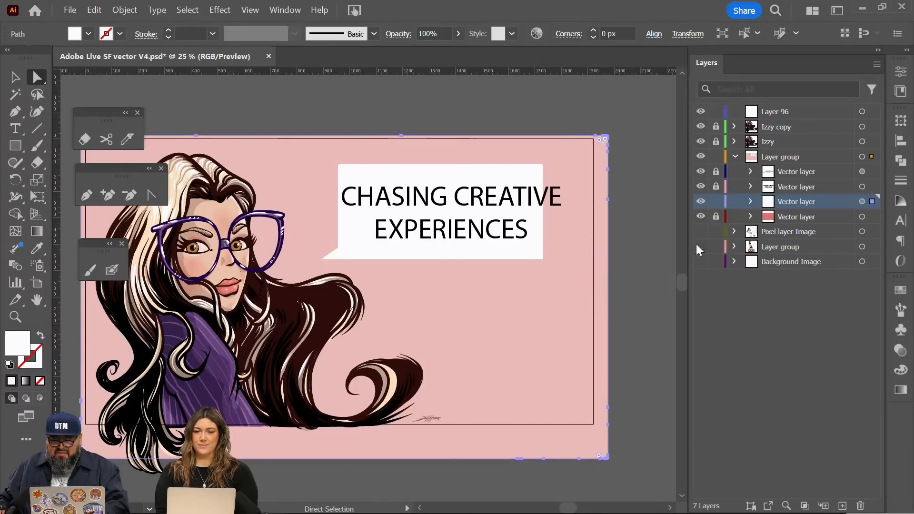
click(717, 203)
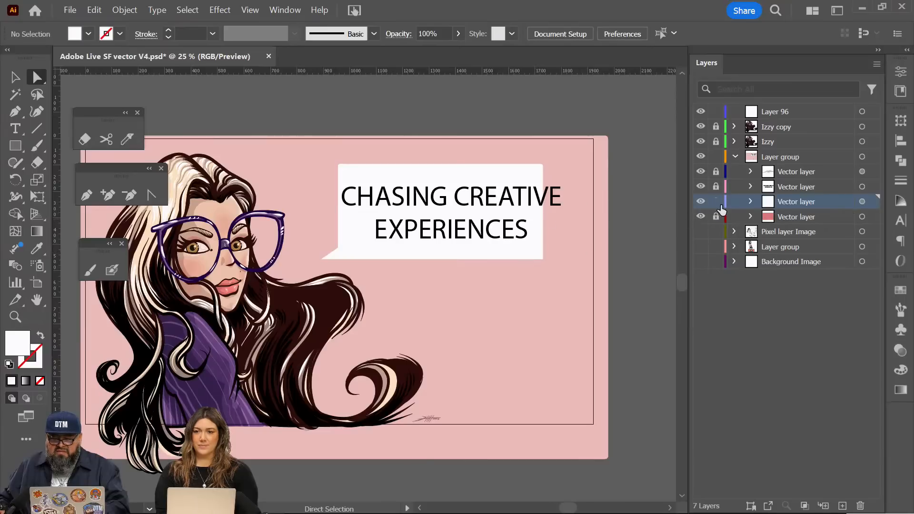
click(751, 201)
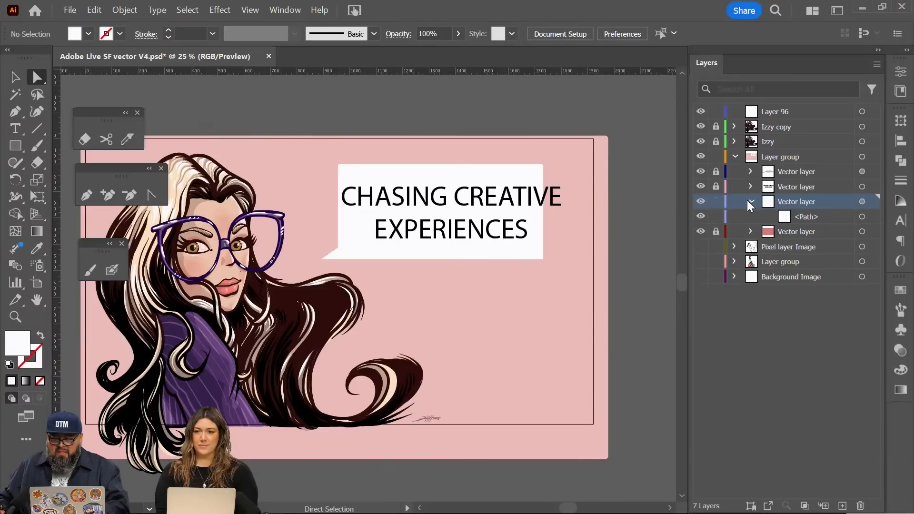
click(862, 217)
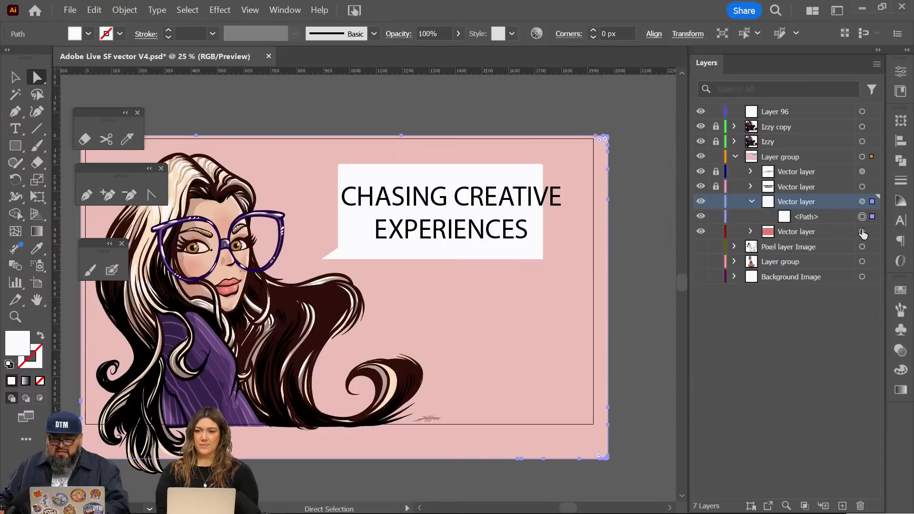
click(862, 232)
Step: Lock the two background layers, unlock the headline's layer, and select the white speech bubble path inside it
click(513, 257)
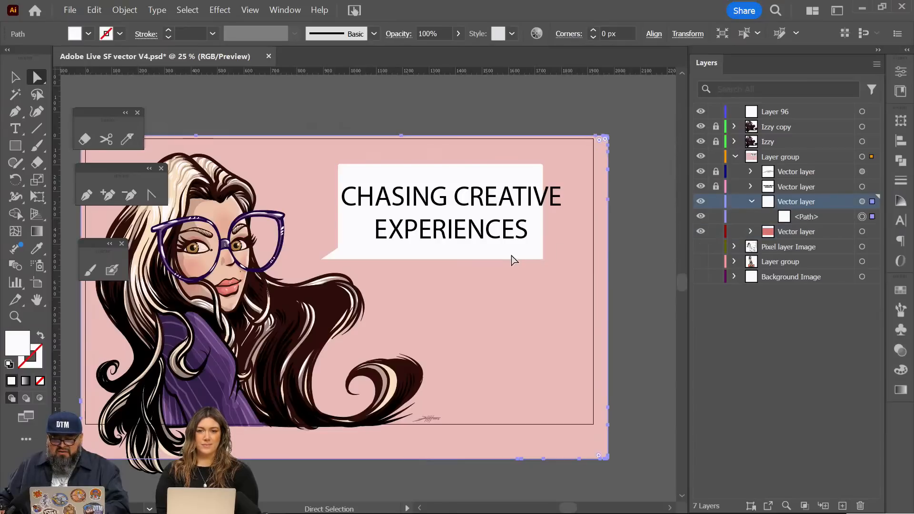
click(542, 254)
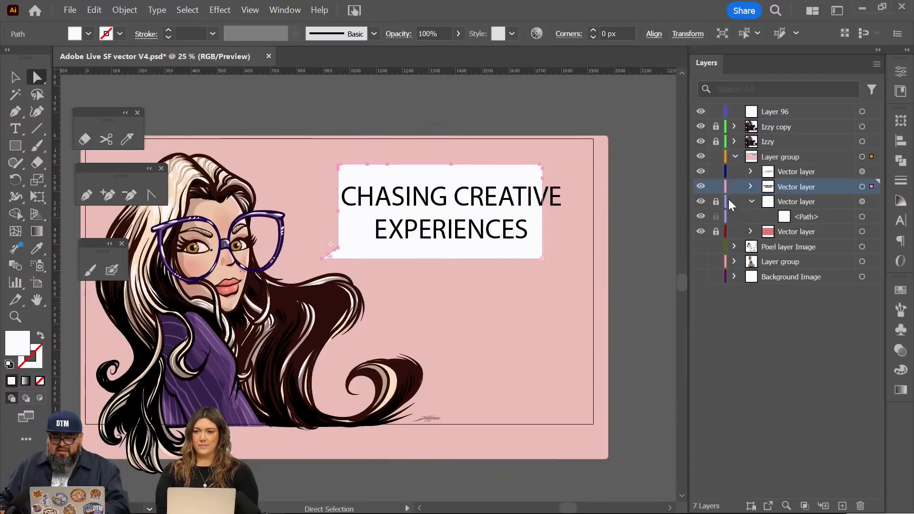
click(751, 187)
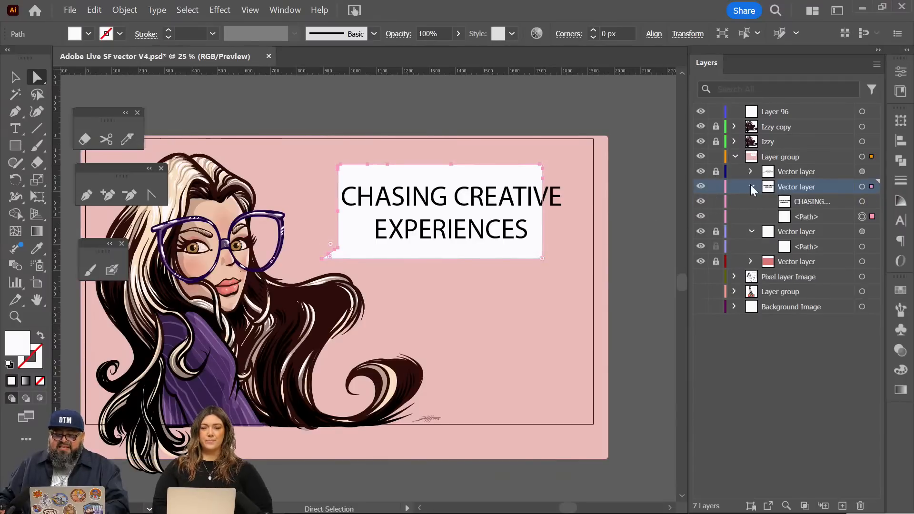
click(818, 217)
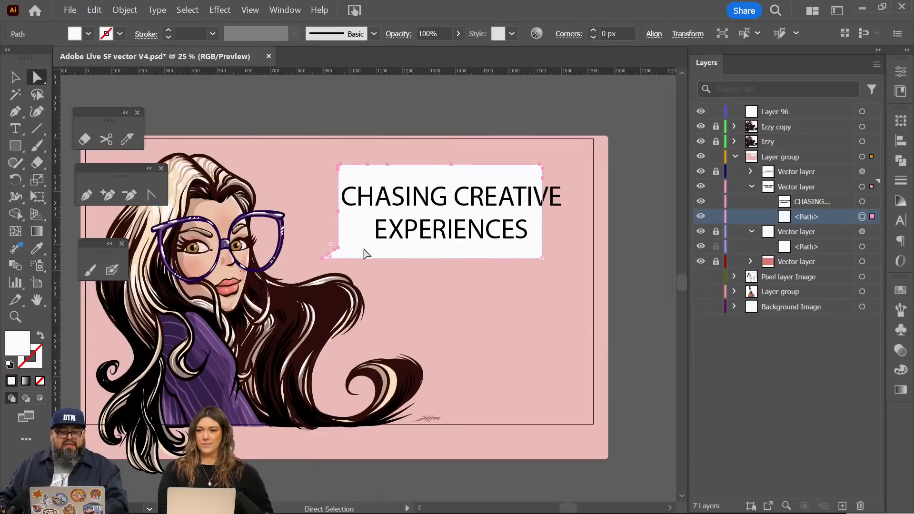
Step: Widen the speech bubble by extending its right edge, and reposition the bubble and headline so the text sits centered inside
drag(611, 114, 493, 296)
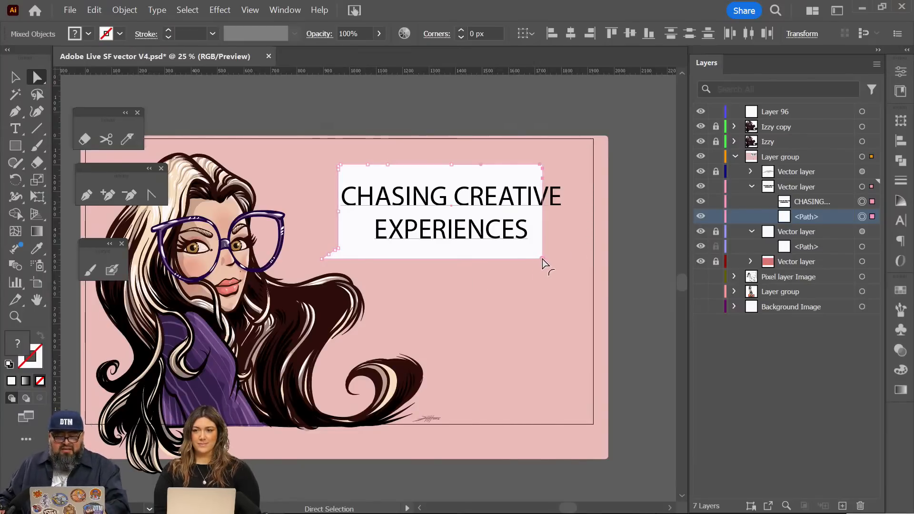
drag(545, 243, 584, 242)
click(558, 276)
drag(507, 255, 492, 255)
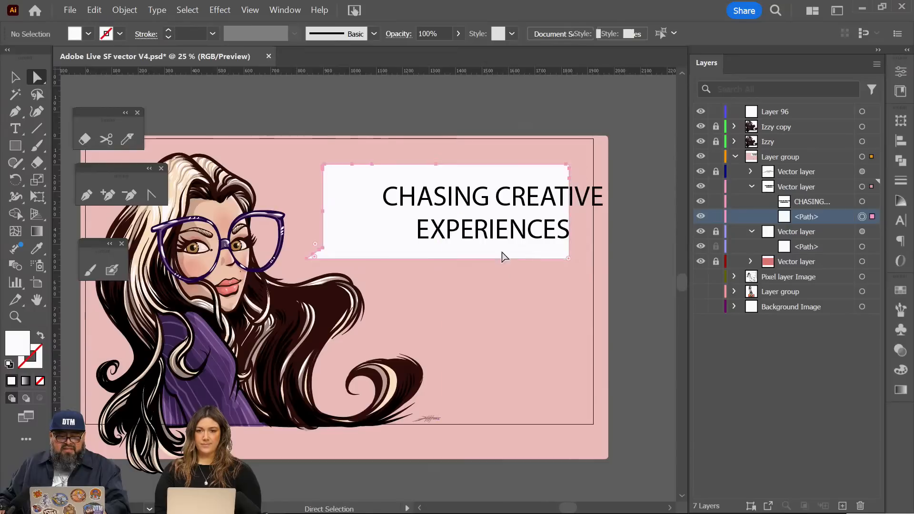
drag(554, 205, 507, 204)
click(641, 212)
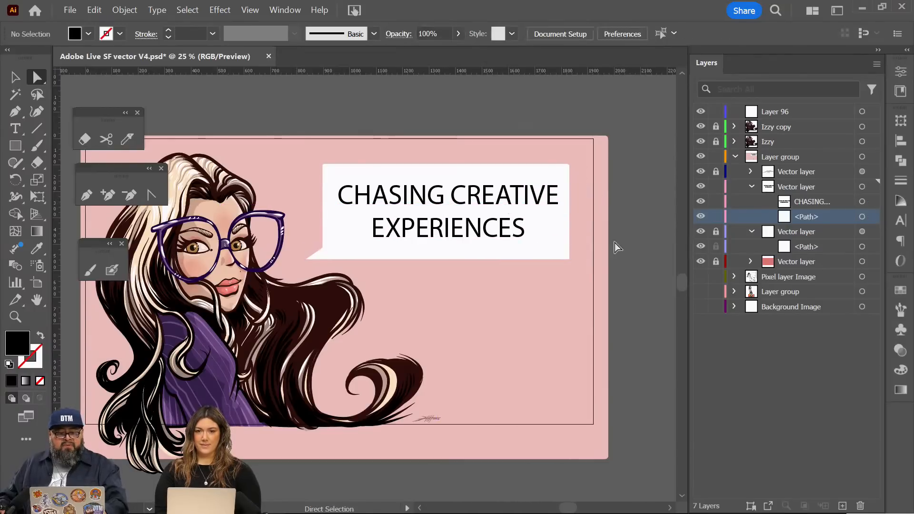
Step: Recolor the headline text with a dark brown sampled from the portrait's hair using the Eyedropper, and deselect it
click(514, 195)
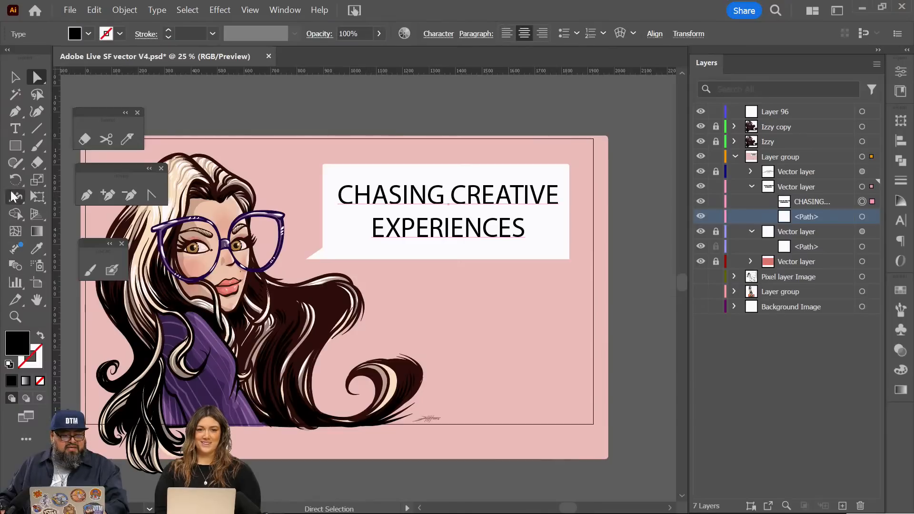
click(38, 249)
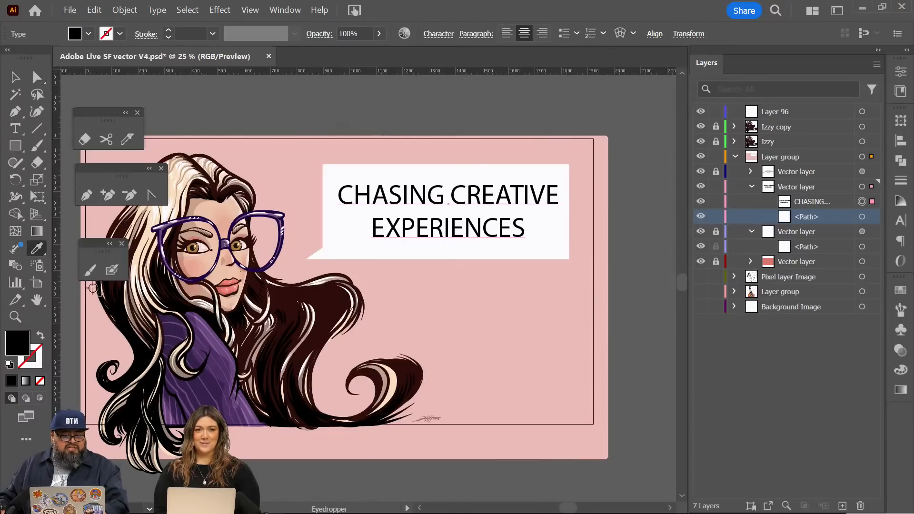
click(138, 230)
click(36, 78)
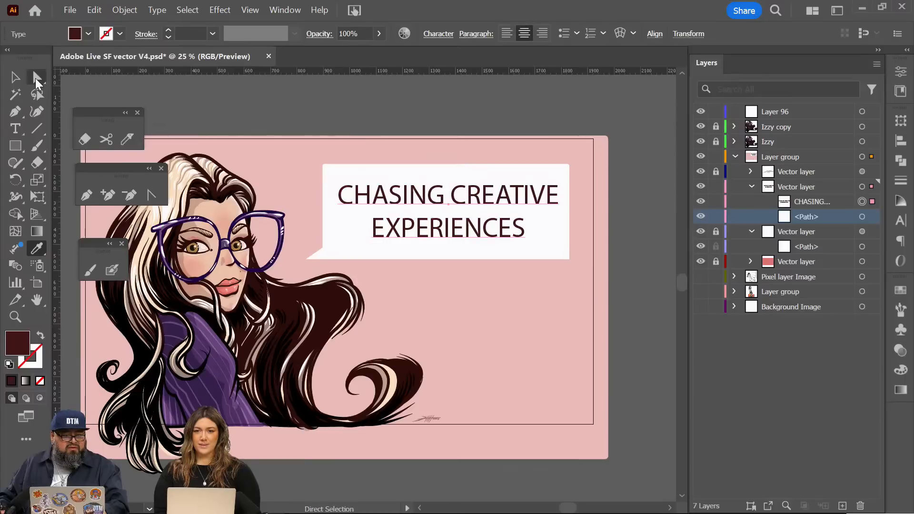
click(176, 107)
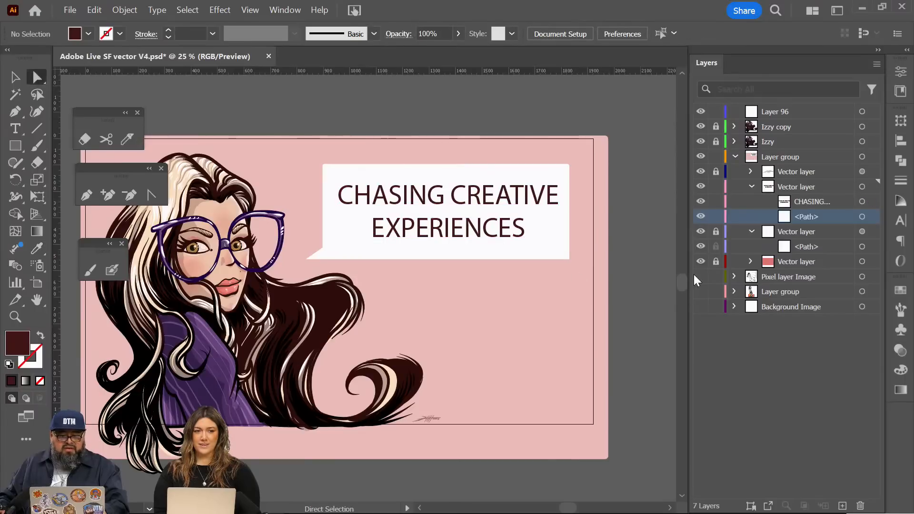
Step: Reduce the white speech bubble's opacity to 71%
click(863, 217)
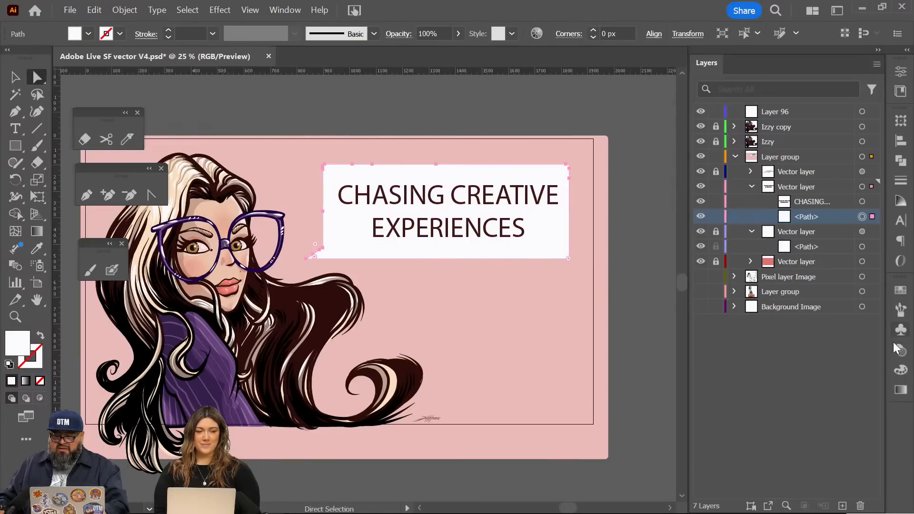
click(894, 386)
drag(790, 279, 531, 116)
click(901, 369)
drag(822, 284, 472, 309)
click(831, 283)
drag(838, 283, 381, 100)
drag(489, 124, 473, 137)
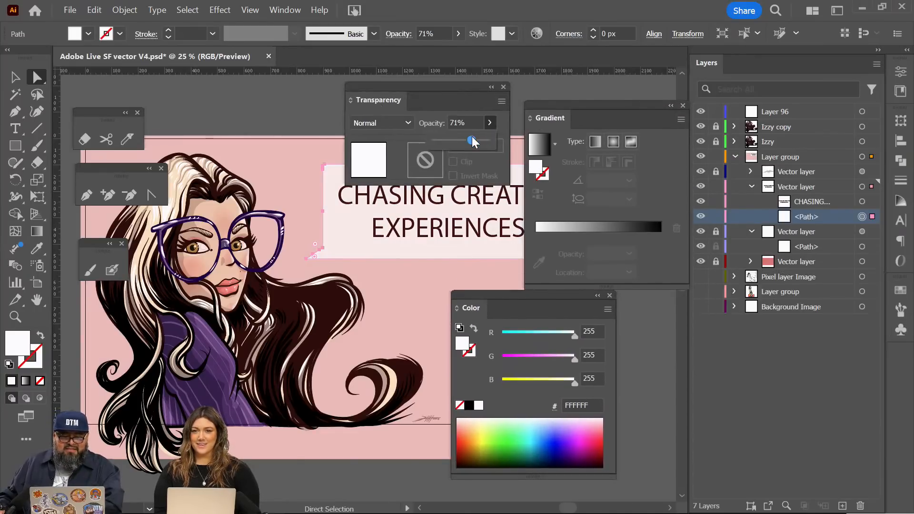
click(539, 95)
Step: Combine the floating Gradient, Color and Transparency panels into one group and bring the portrait and speech bubble into clear view
drag(388, 98, 616, 121)
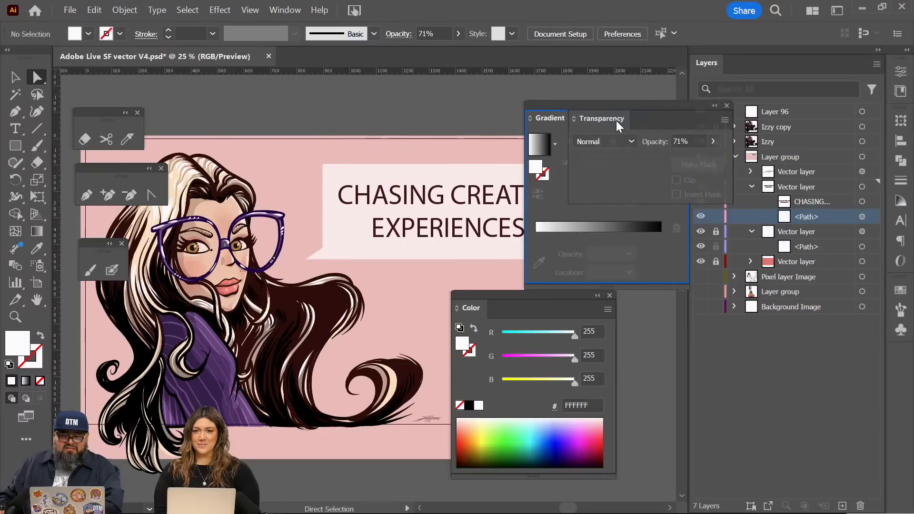
drag(477, 310, 672, 270)
scroll(449, 343, left, 5)
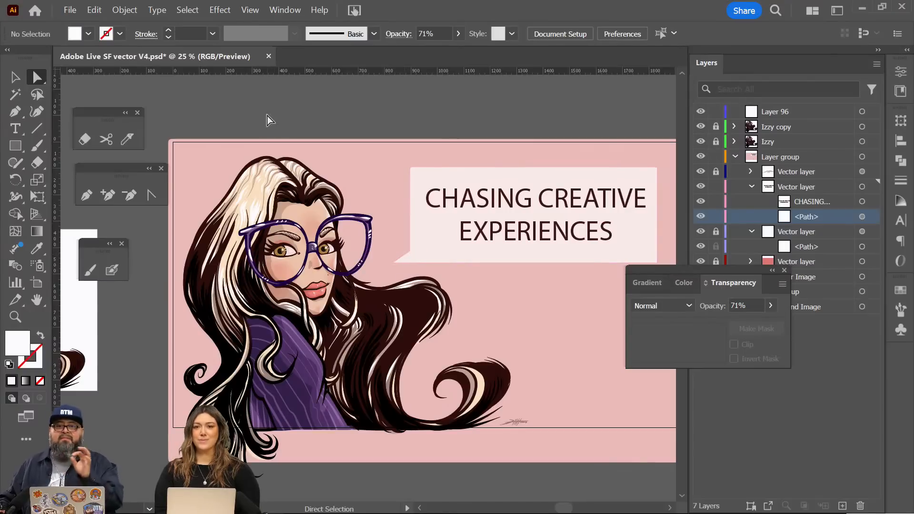
Step: Start saving a new Illustrator copy of the document named "Adobe Live SF vector V5 LIVE.ai"
click(70, 9)
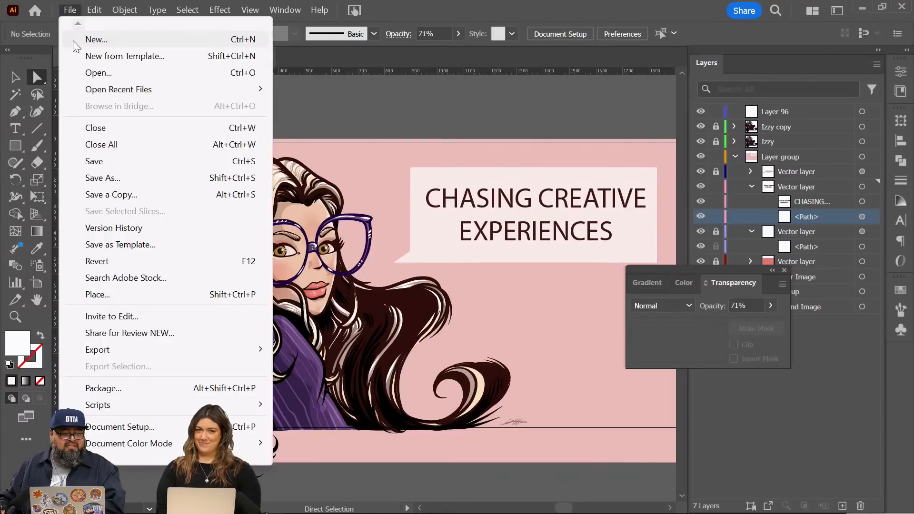
click(95, 178)
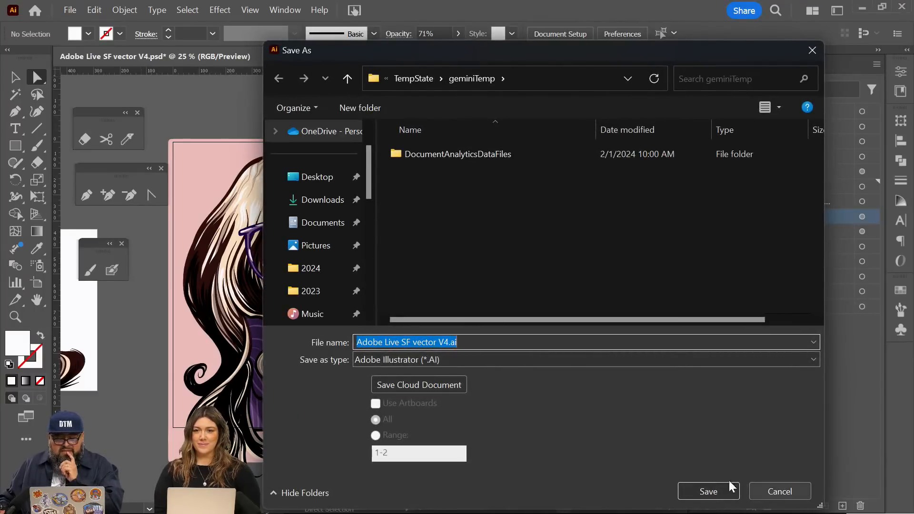
click(468, 348)
key(BackSpace)
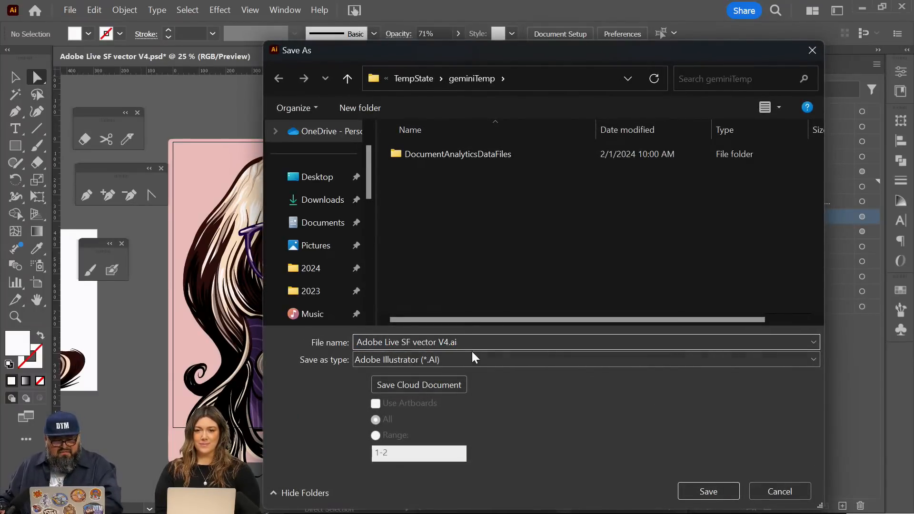
text(5 LIVE)
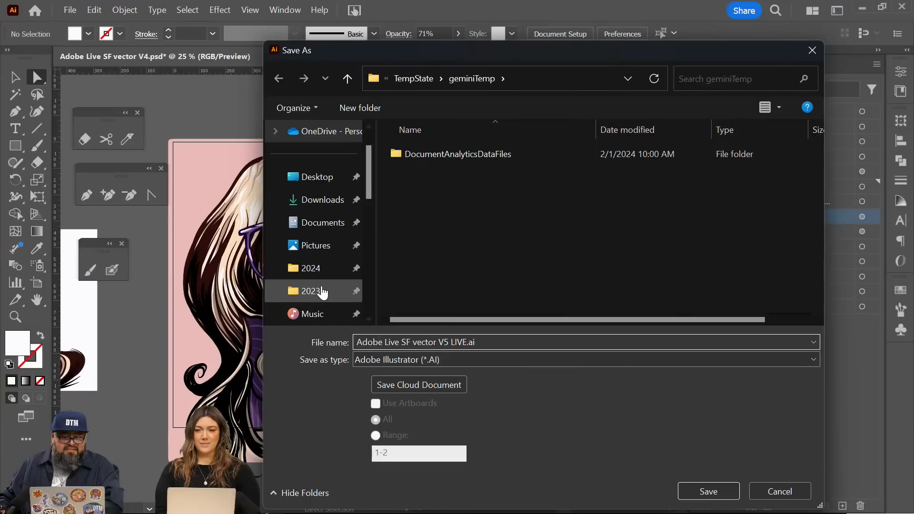
Step: Save the file in the portrait subject's folder under 2024, Adobe Live, San Fransisco Live, accepting the Illustrator 2020 options
click(317, 268)
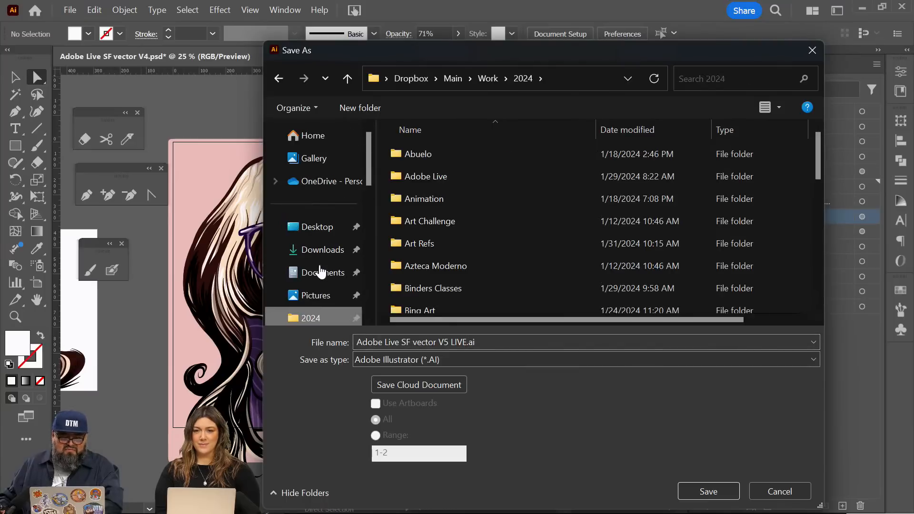
scroll(572, 230, down, 2)
scroll(521, 280, up, 2)
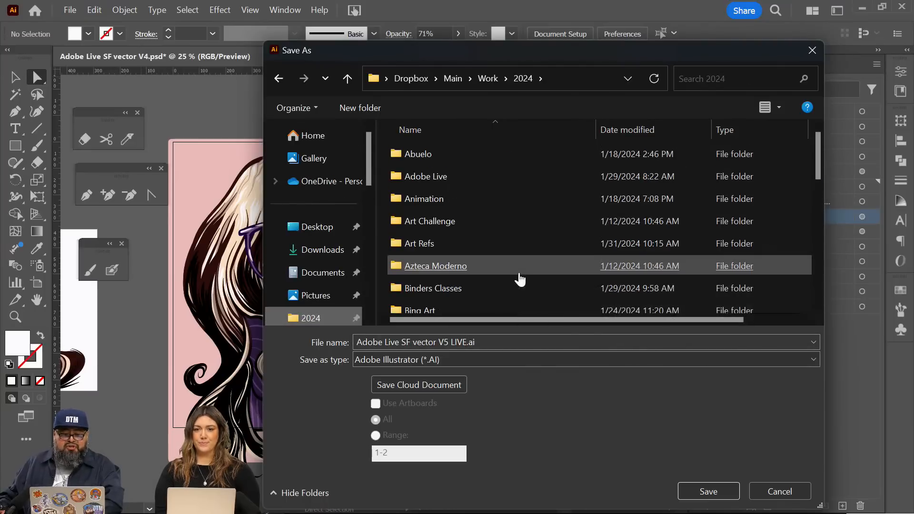
double_click(454, 179)
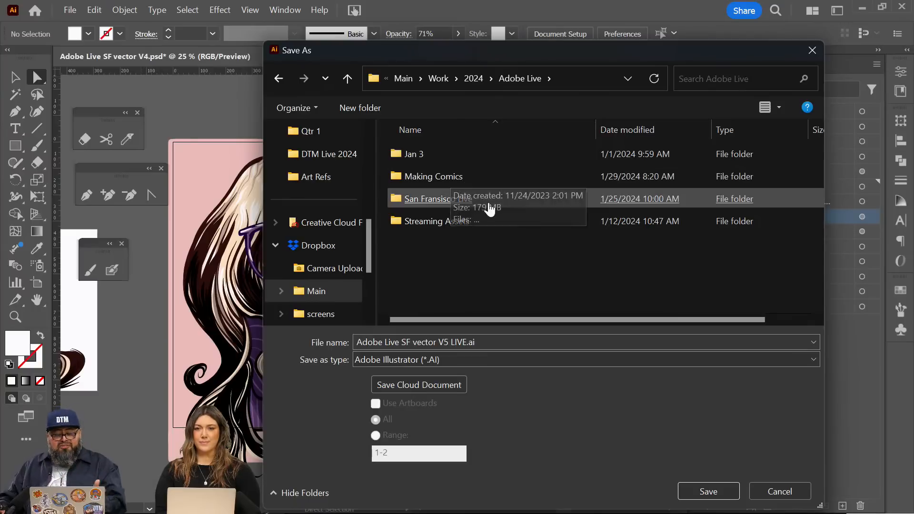
double_click(462, 199)
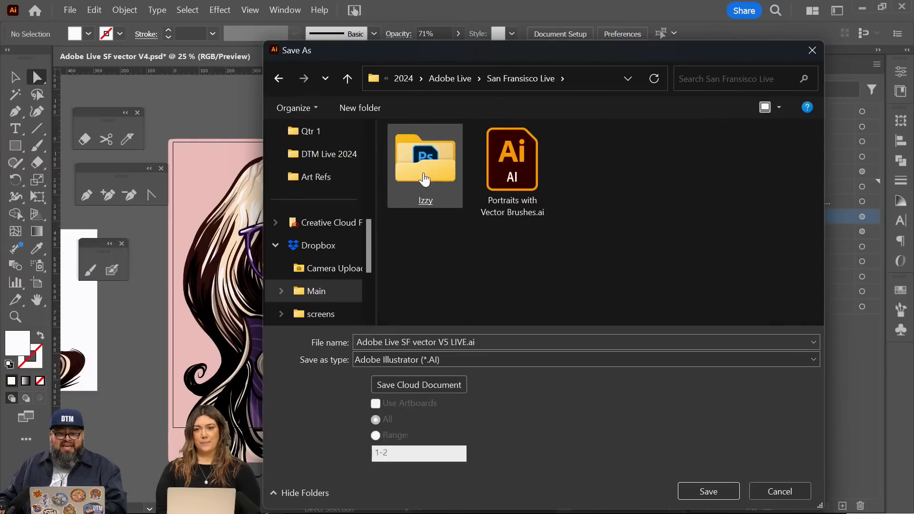
double_click(436, 186)
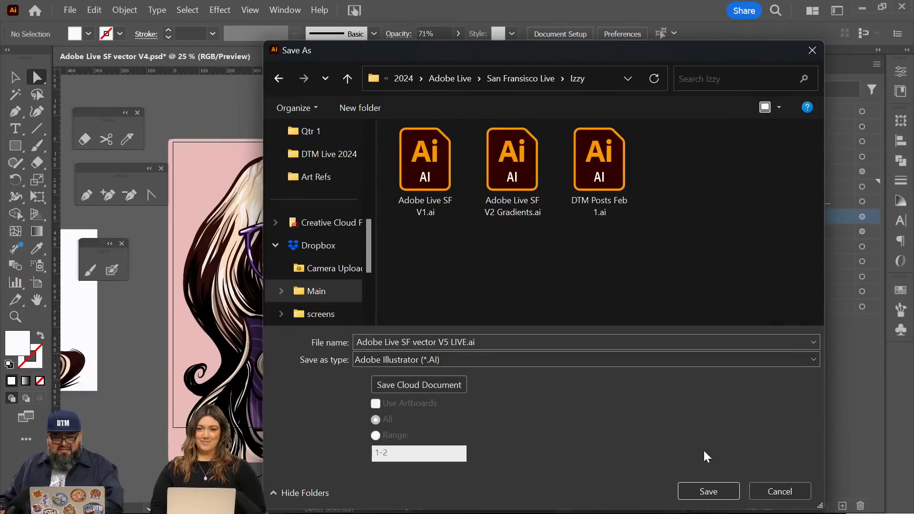
click(712, 488)
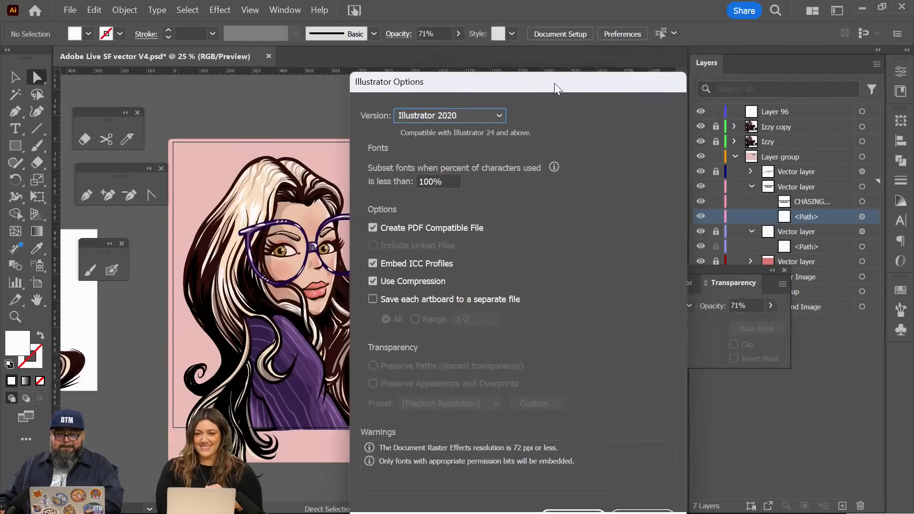
click(541, 457)
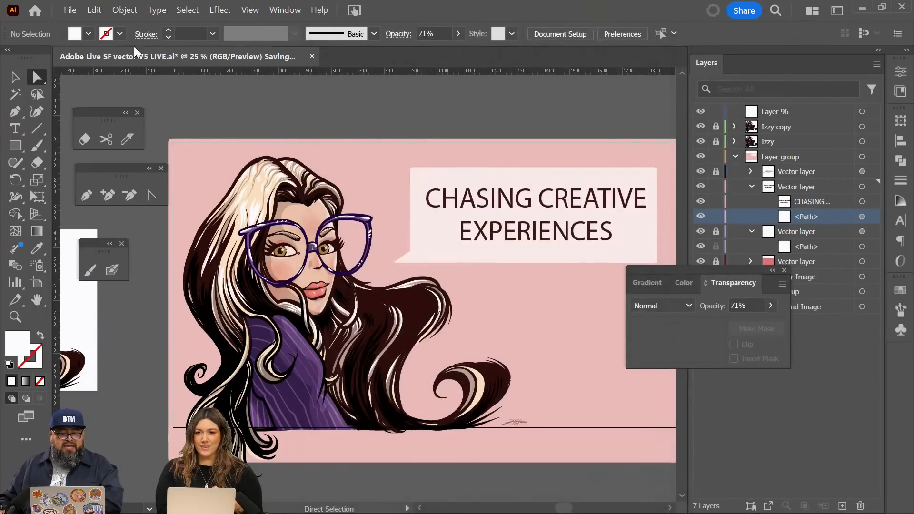
Step: Open the recent cloud document "Adobe Live SF vector.aic" and center its pink layout in view
click(35, 9)
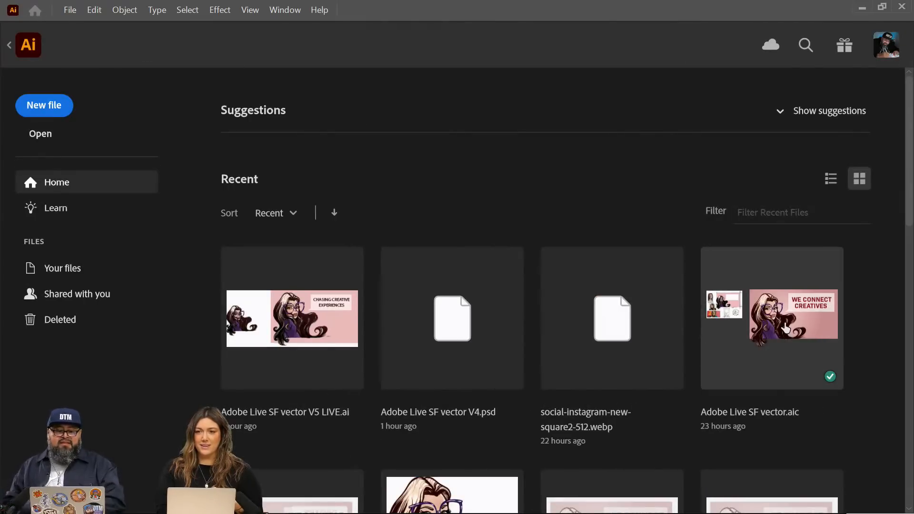
click(786, 328)
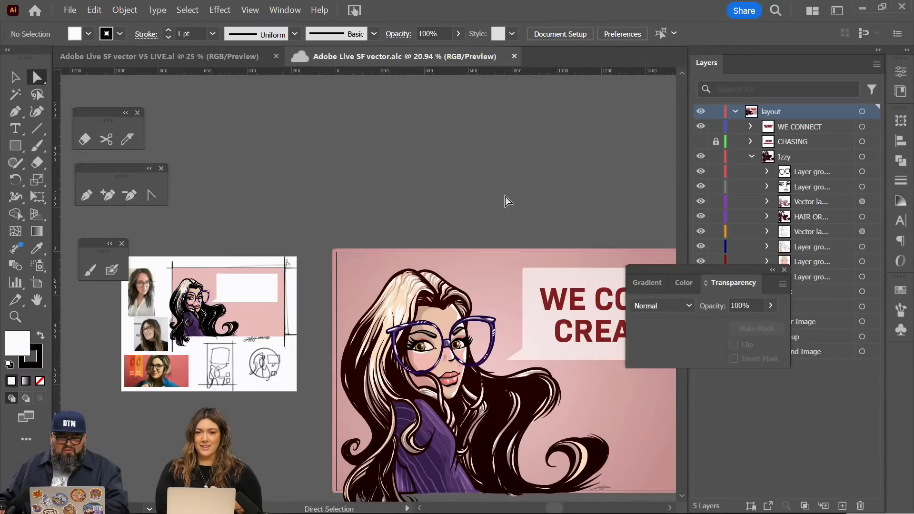
drag(505, 196, 333, 137)
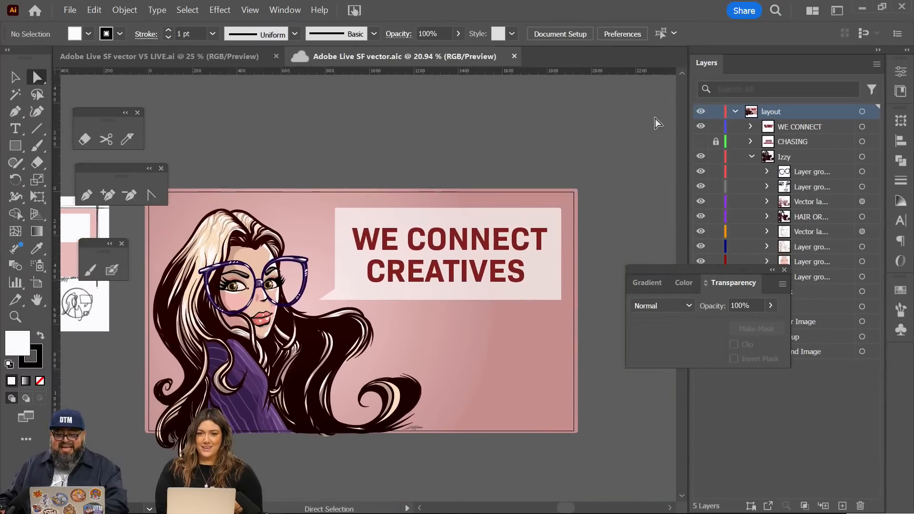
Step: Show and unlock the CHASING layer, hide the WE CONNECT layer, and inspect the portrait's face and glasses up close
click(701, 142)
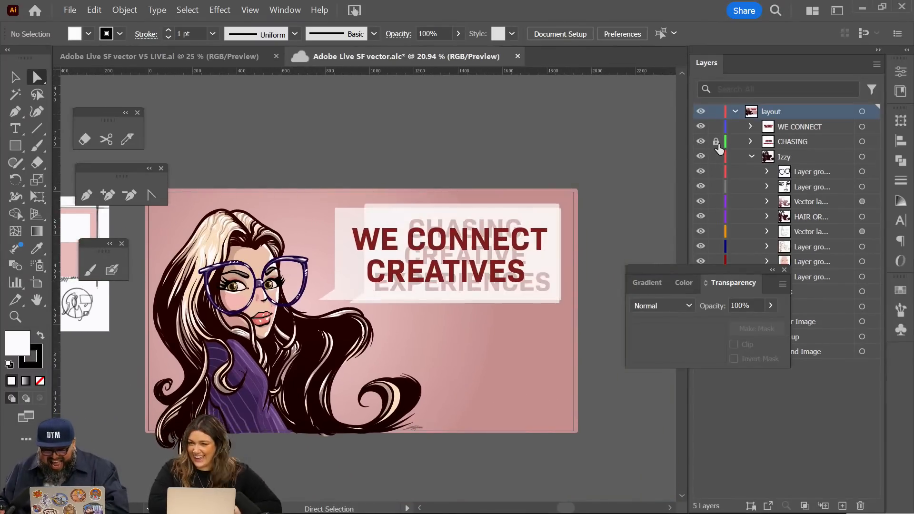
click(701, 127)
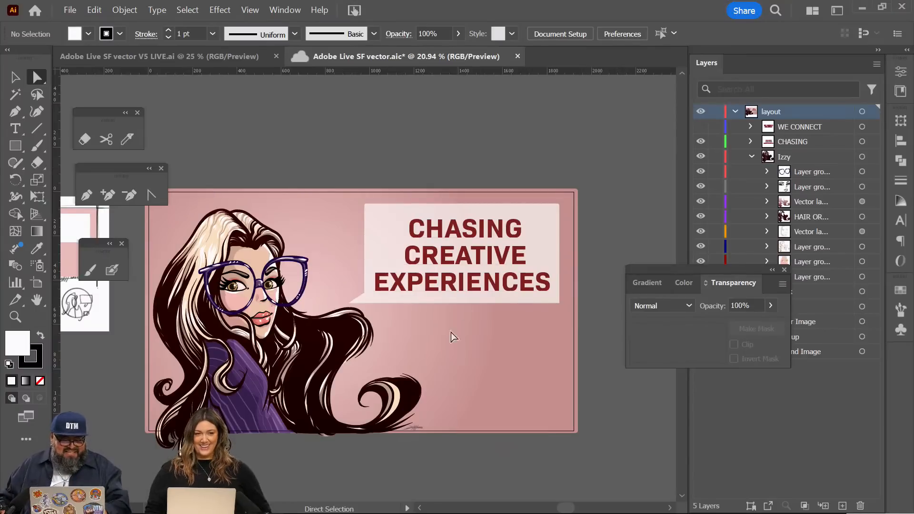
key(z)
drag(251, 297, 507, 208)
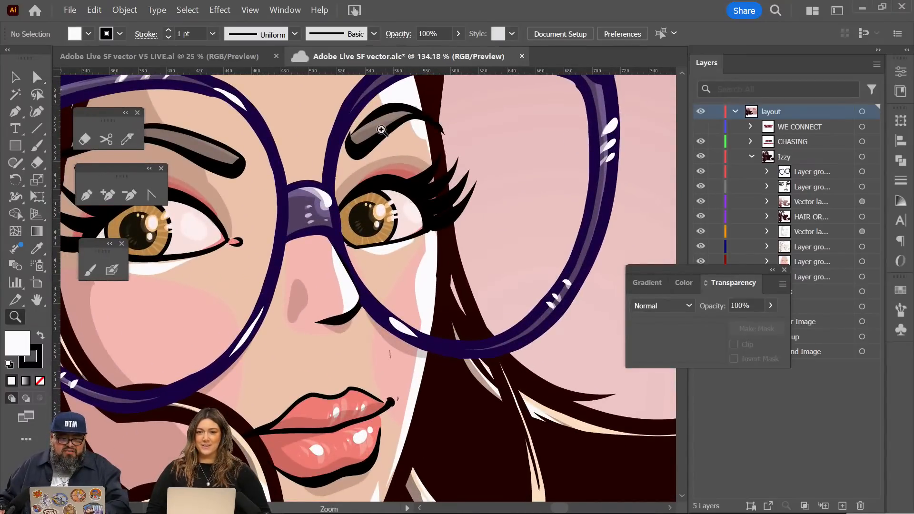
drag(480, 181, 444, 194)
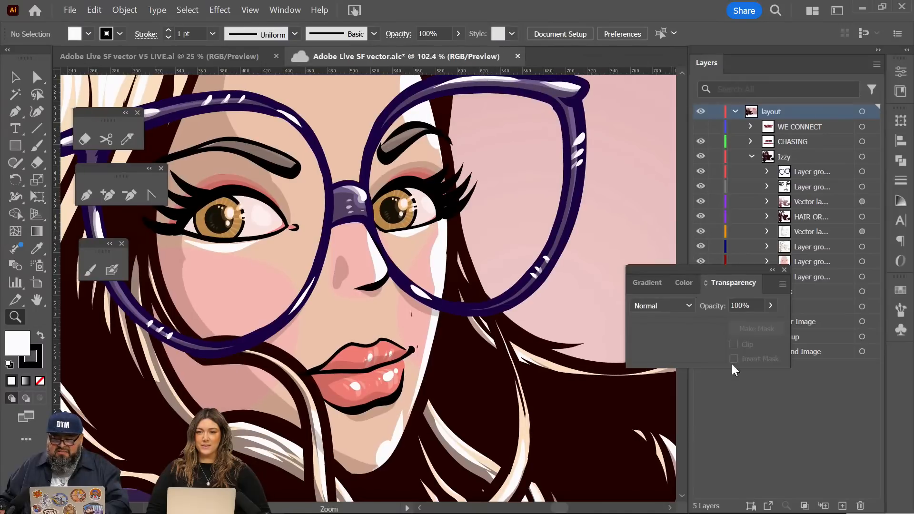
Step: Open the recent file "Adobe Live SF V2 Gradients.ai" and dock the floating Gradient, Color and Transparency panel group
click(33, 10)
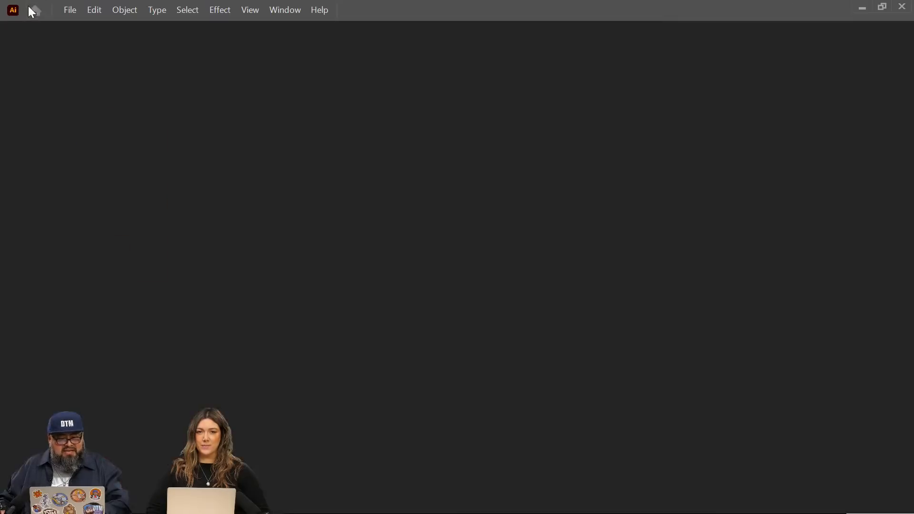
scroll(576, 352, down, 3)
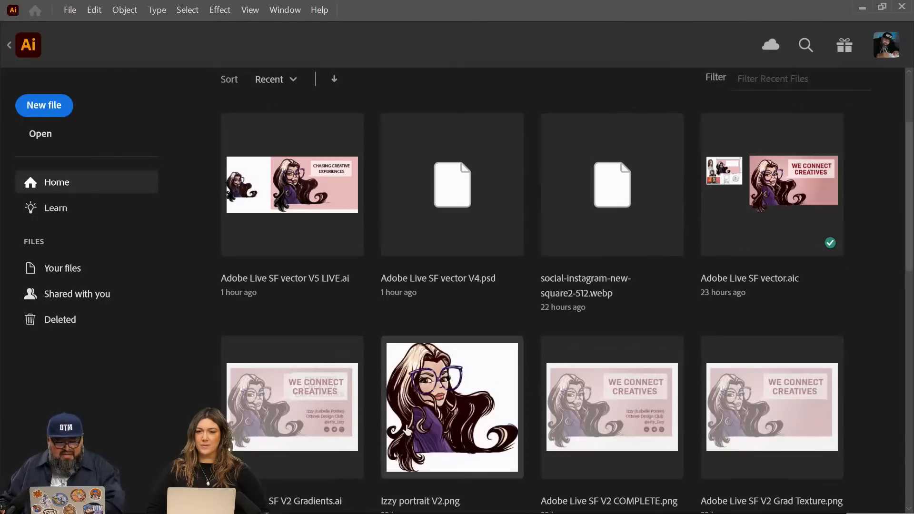
click(296, 403)
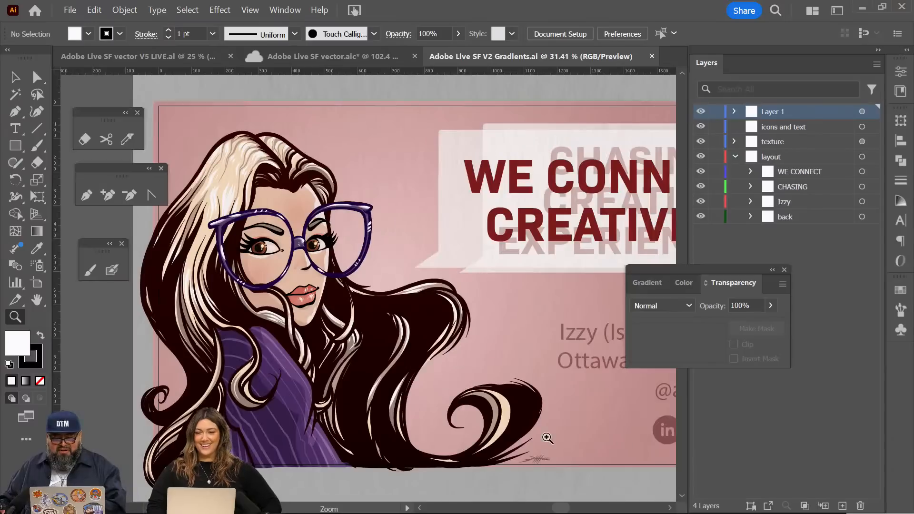
click(15, 76)
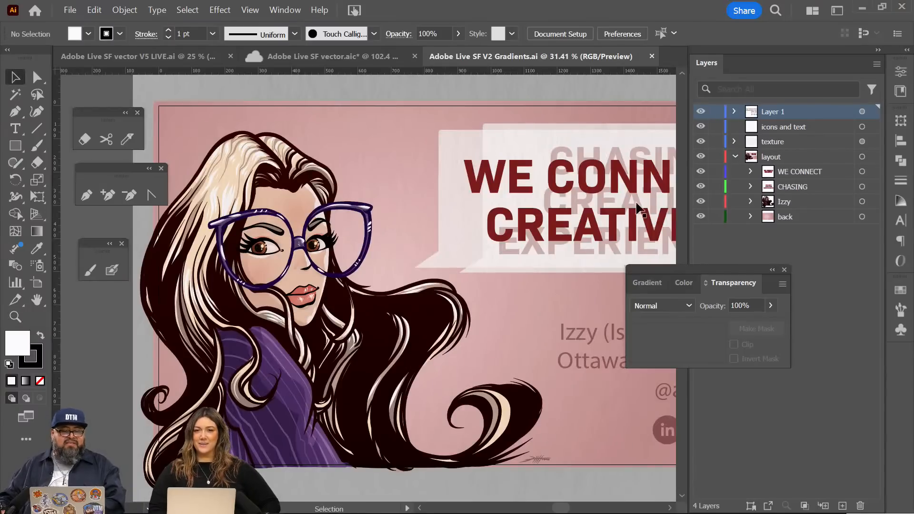
drag(681, 269, 894, 305)
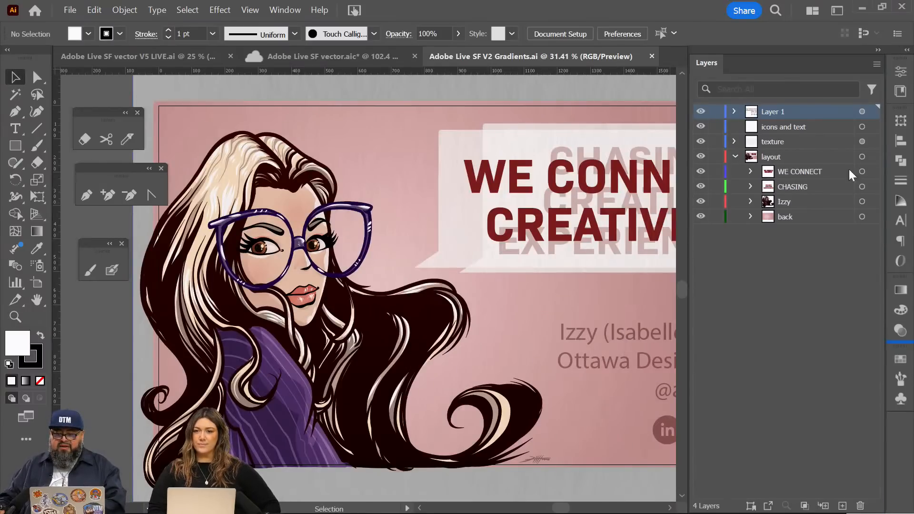
Step: Compare the artwork with and without the texture layer and Layer 1, examining the portrait, headline and contact text
click(701, 142)
click(701, 142)
click(700, 142)
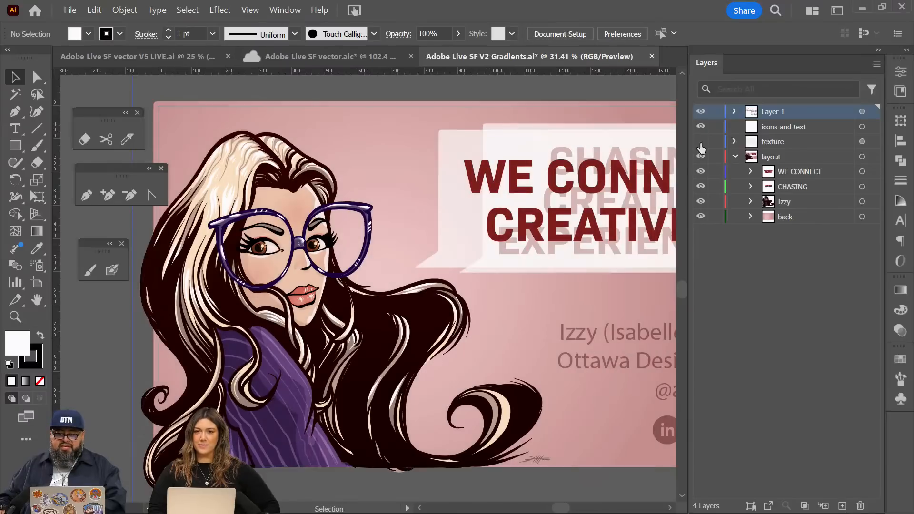
click(701, 142)
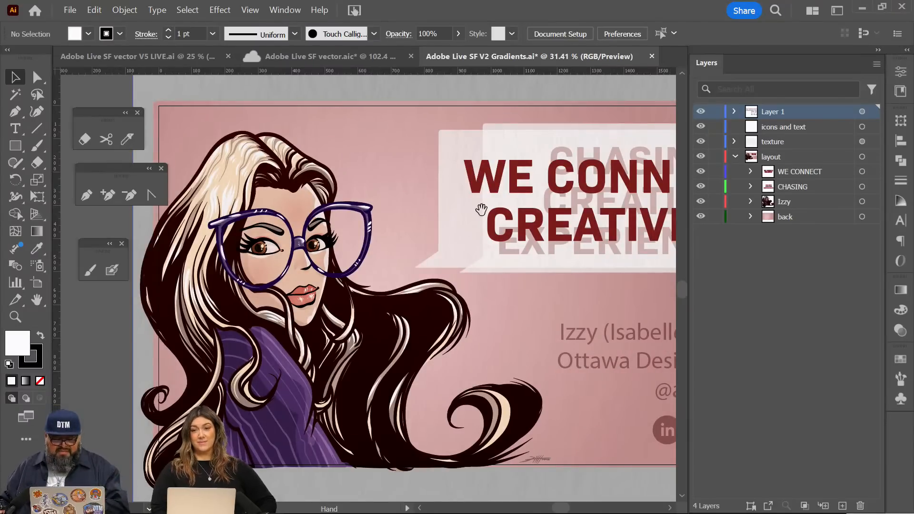
drag(482, 209, 427, 276)
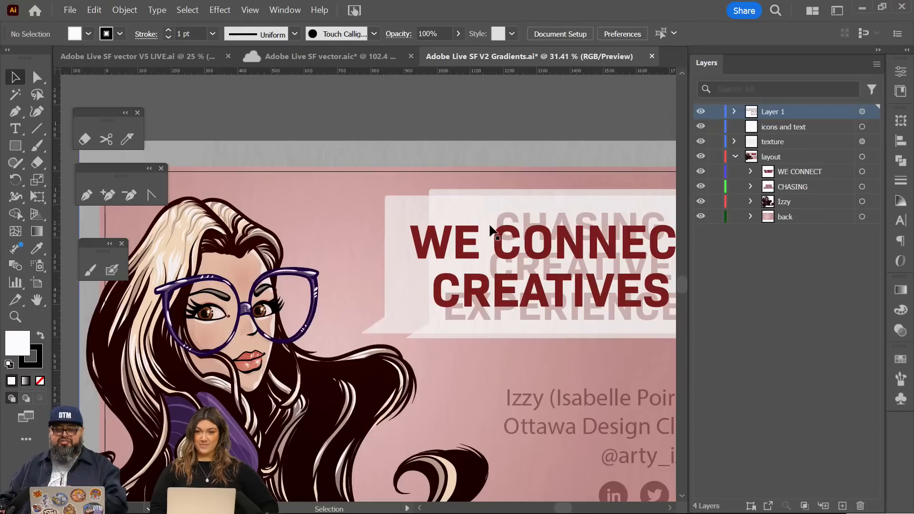
click(701, 142)
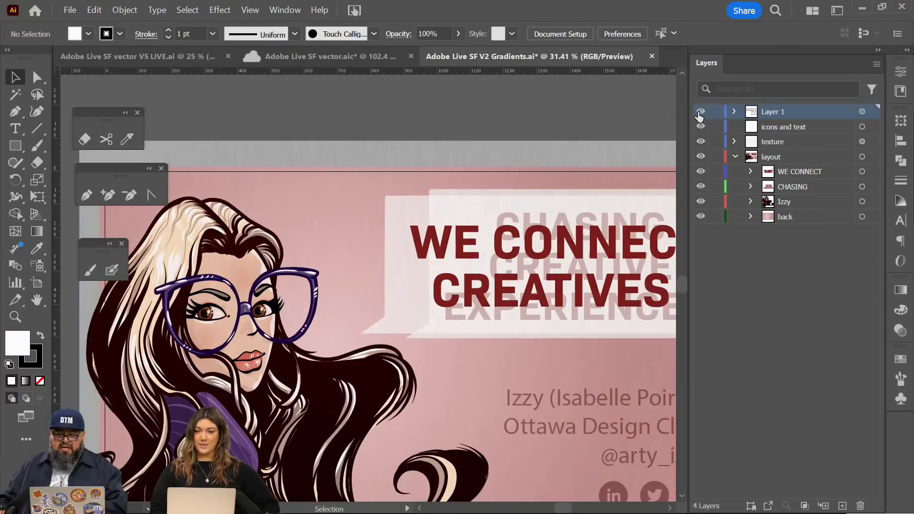
click(700, 113)
click(700, 113)
drag(470, 316, 283, 182)
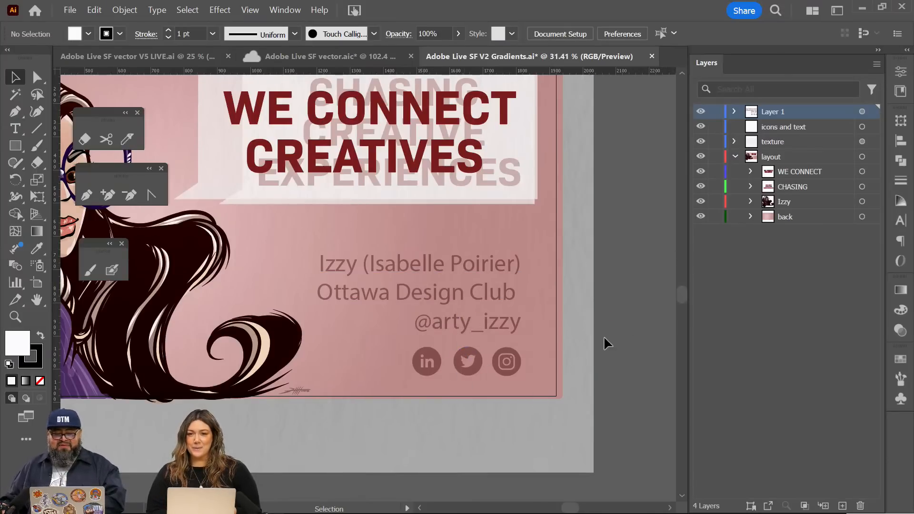
Step: Hide the "icons and text" layer and move the texture layer above Layer 1 in the layer stack
click(701, 127)
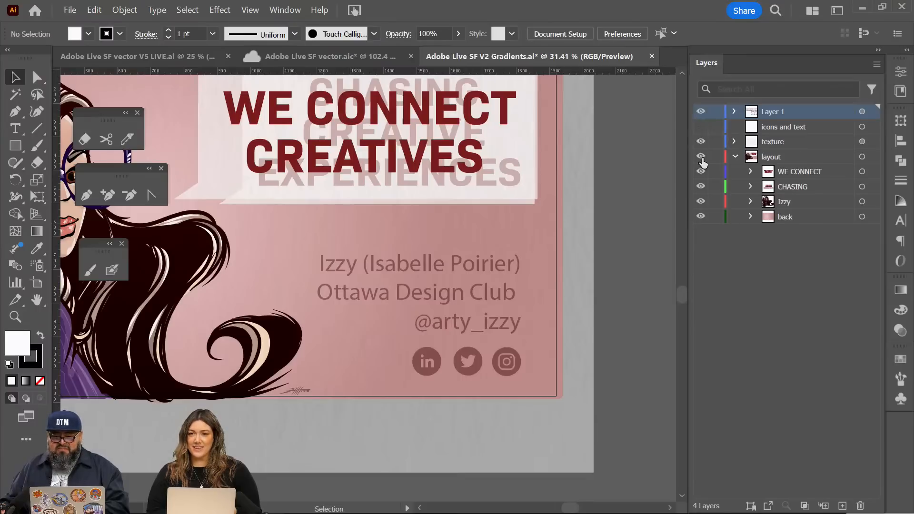
click(700, 113)
click(700, 116)
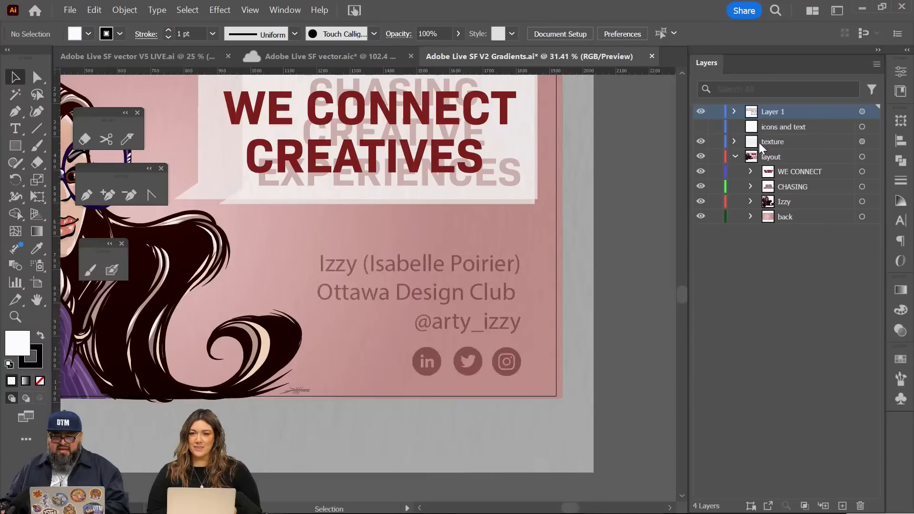
drag(799, 148, 829, 108)
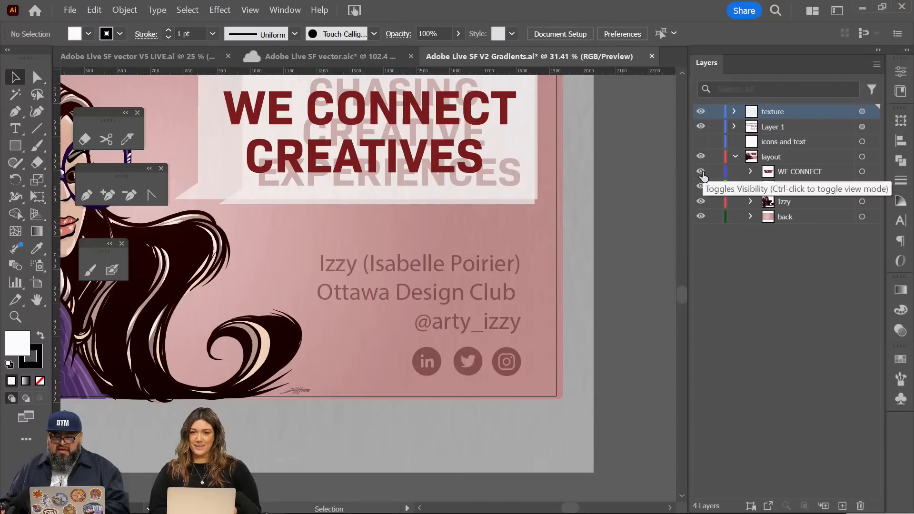
Step: Hide the WE CONNECT layer while keeping the CHASING layer shown
click(702, 187)
click(701, 186)
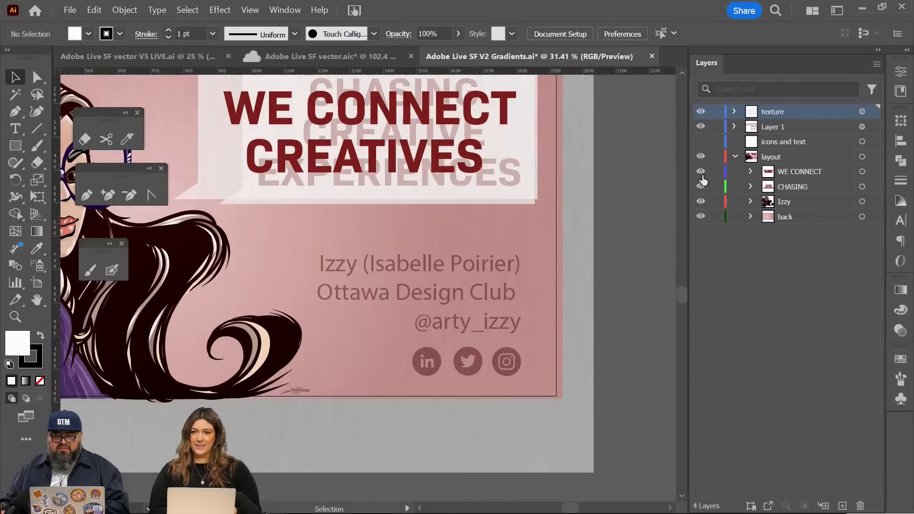
click(701, 171)
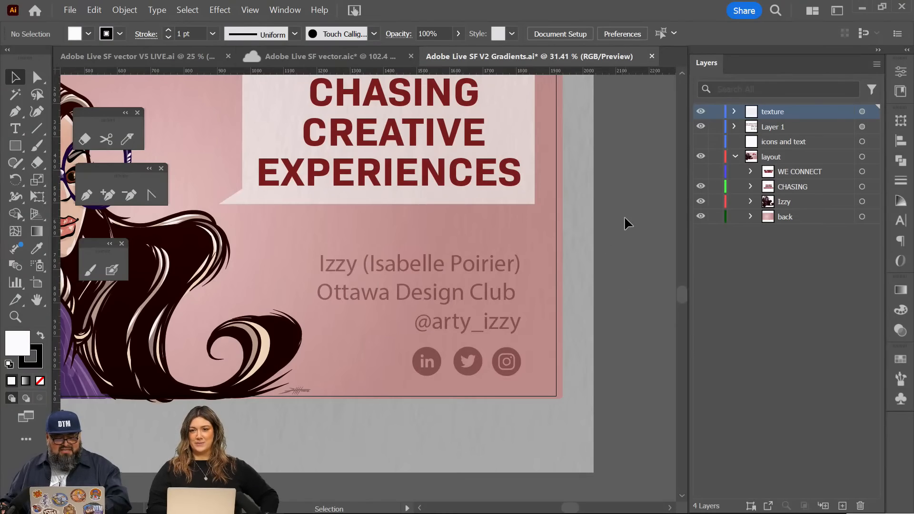
Step: Hide the texture layer while viewing the portrait's eye, glasses and lips up close
key(z)
drag(624, 217, 597, 220)
drag(214, 267, 324, 266)
drag(202, 252, 567, 338)
drag(408, 282, 548, 282)
drag(432, 234, 639, 407)
click(15, 77)
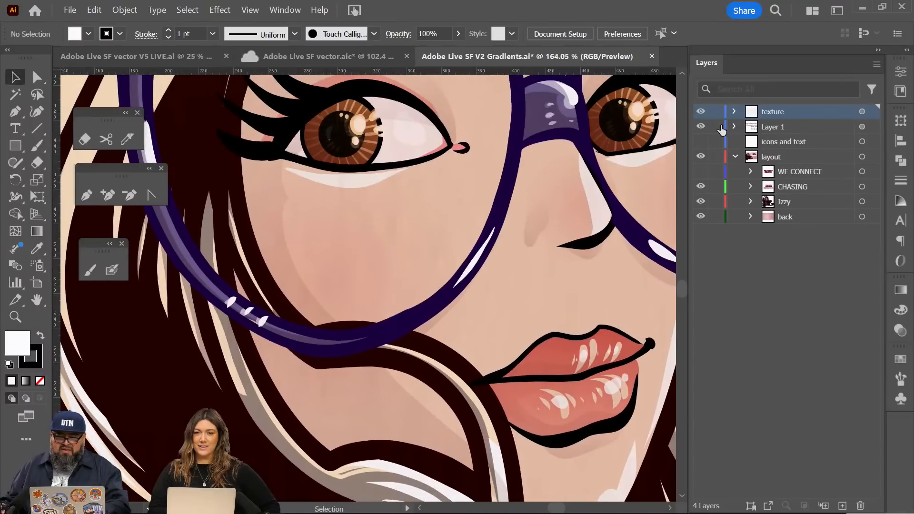
click(701, 112)
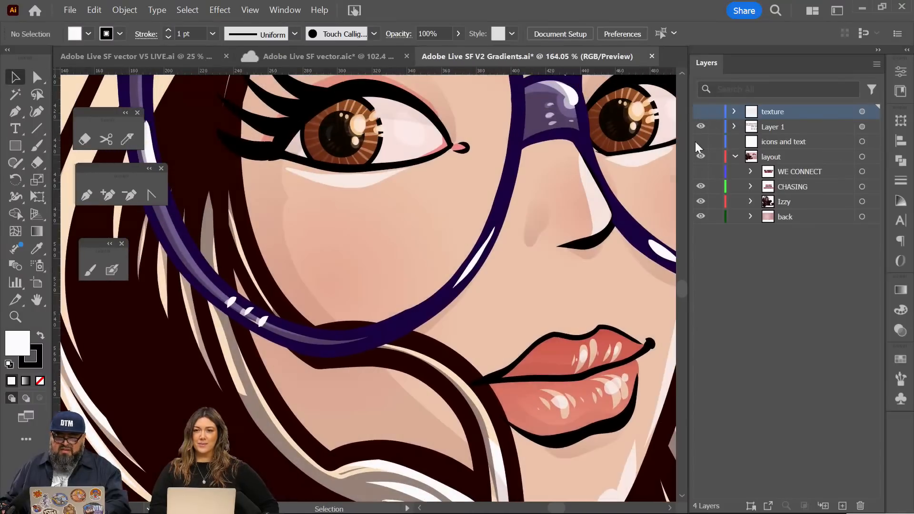
Step: Expand the portrait's layer inside layout and select the vector layer directly above the hair layer
click(751, 202)
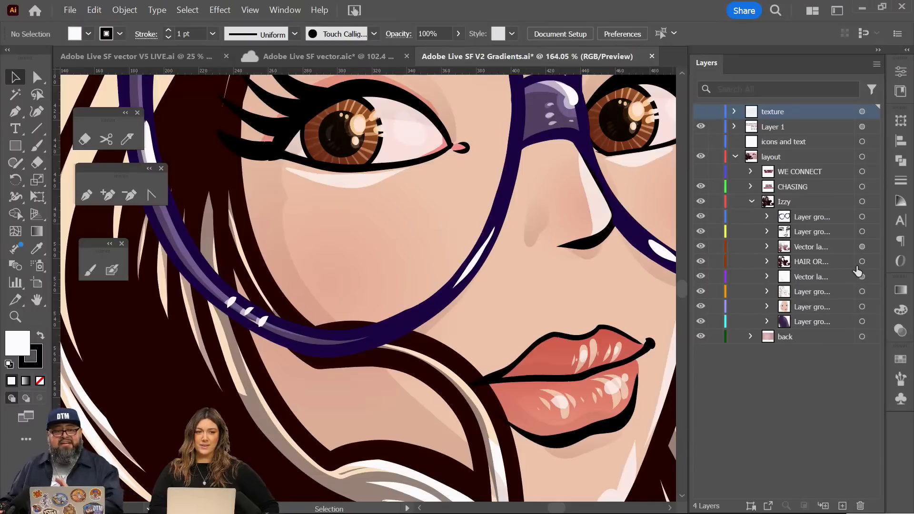
click(746, 265)
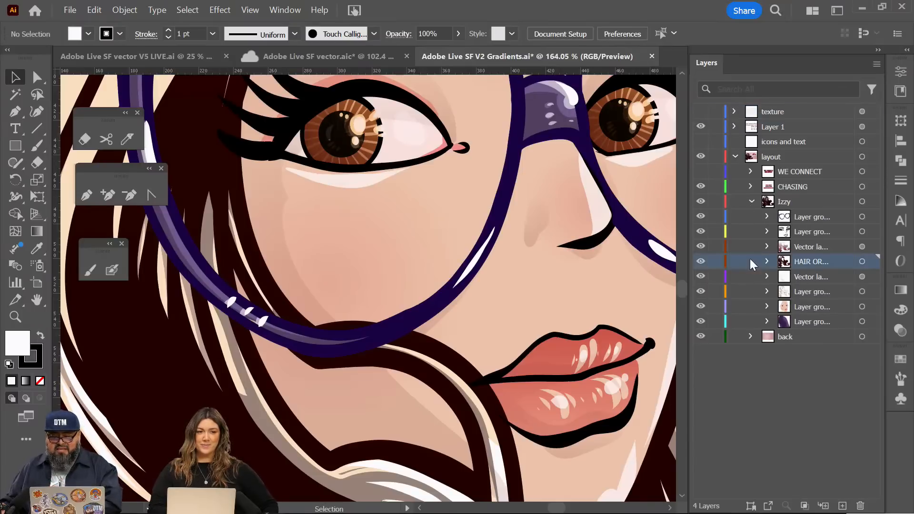
click(801, 247)
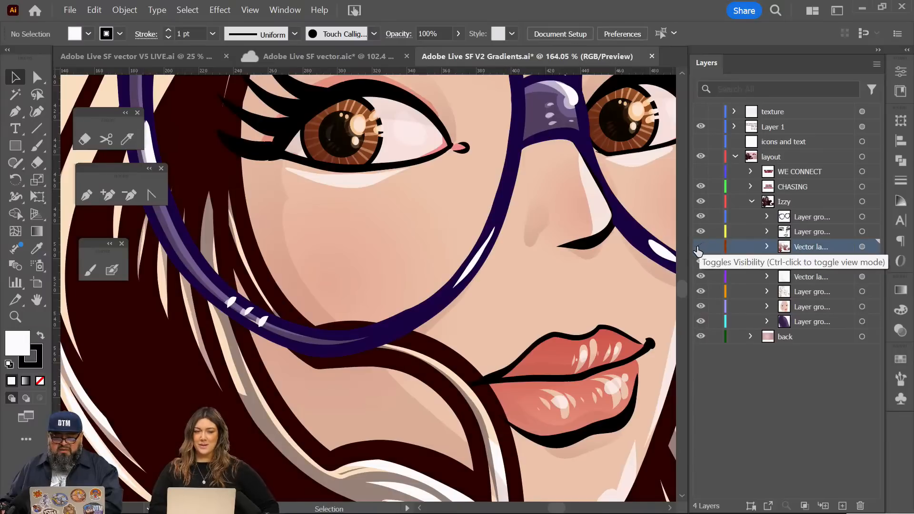
Step: Examine the whole pink layout with the portrait, the CHASING headline bubble, contact text and social icons
key(z)
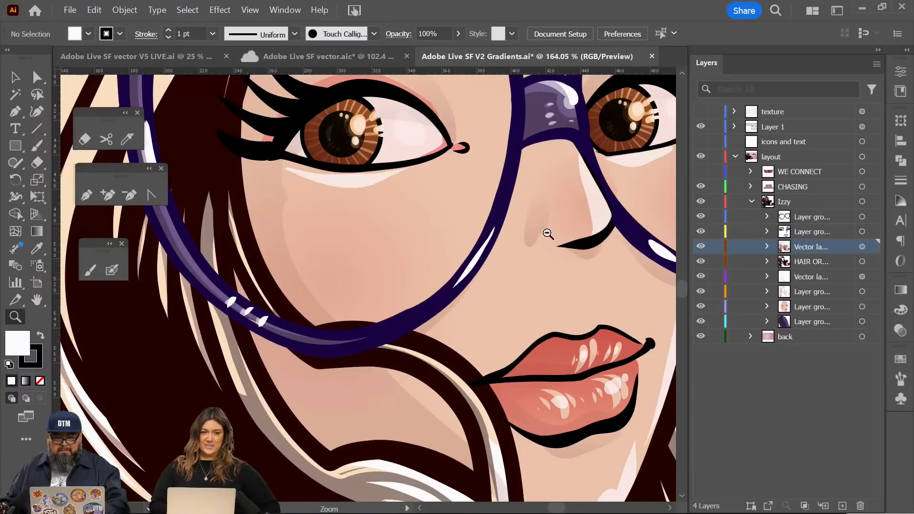
drag(545, 235, 520, 240)
drag(595, 289, 429, 291)
key(space)
drag(599, 310, 320, 351)
drag(480, 345, 414, 344)
drag(474, 316, 419, 320)
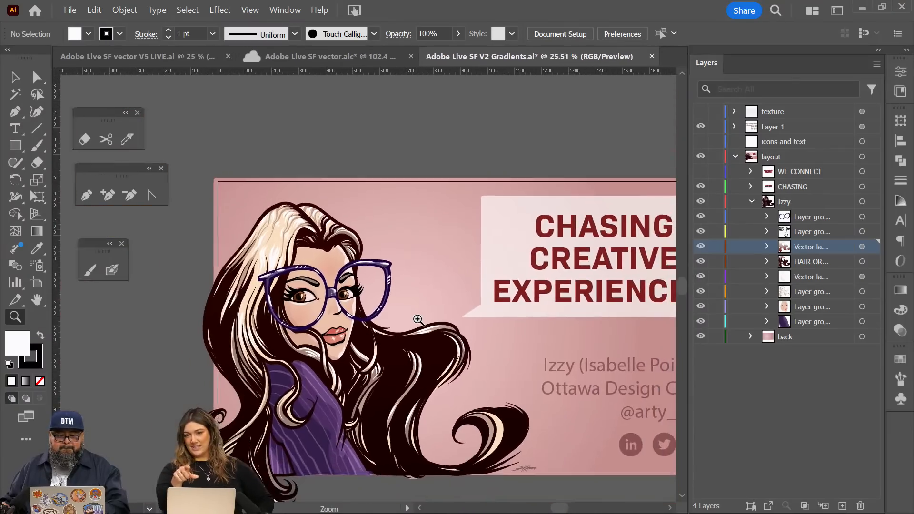
key(space)
drag(523, 390, 443, 304)
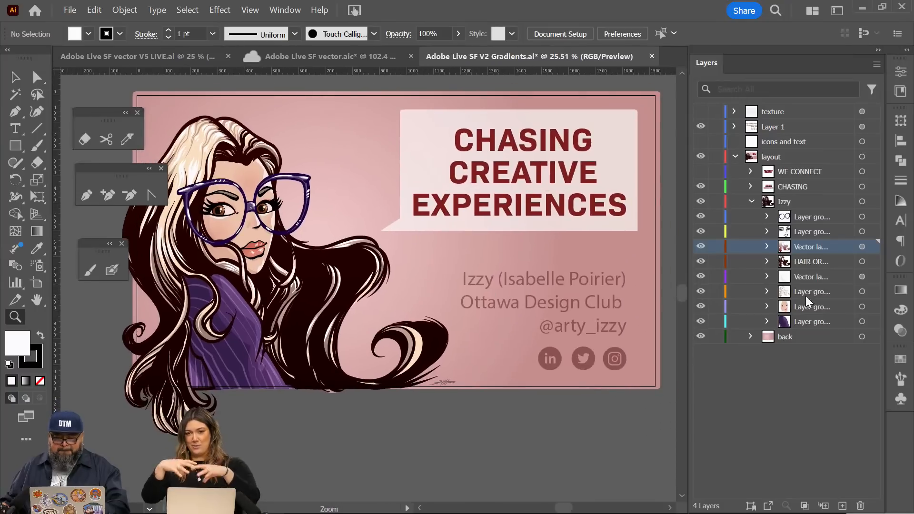
Step: Expand the back layer and compare the background with and without its gradient vector layer
click(751, 338)
click(798, 385)
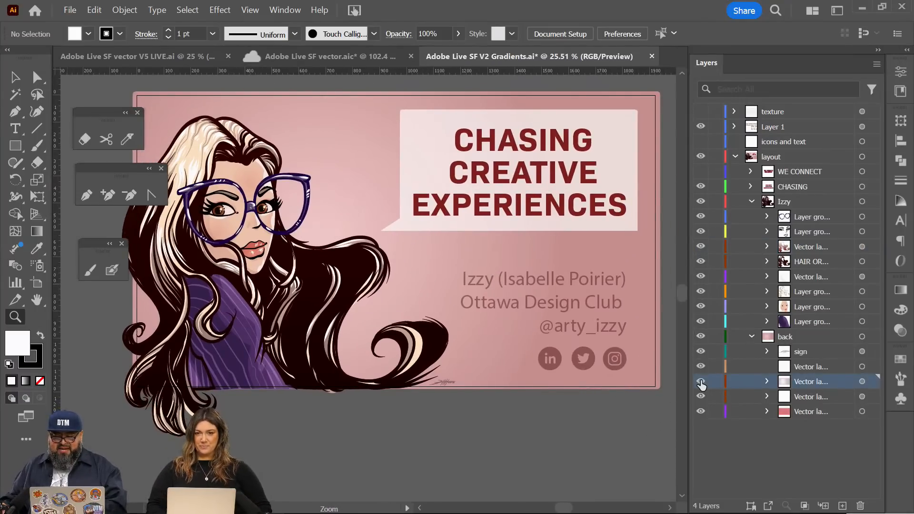
click(701, 381)
click(701, 381)
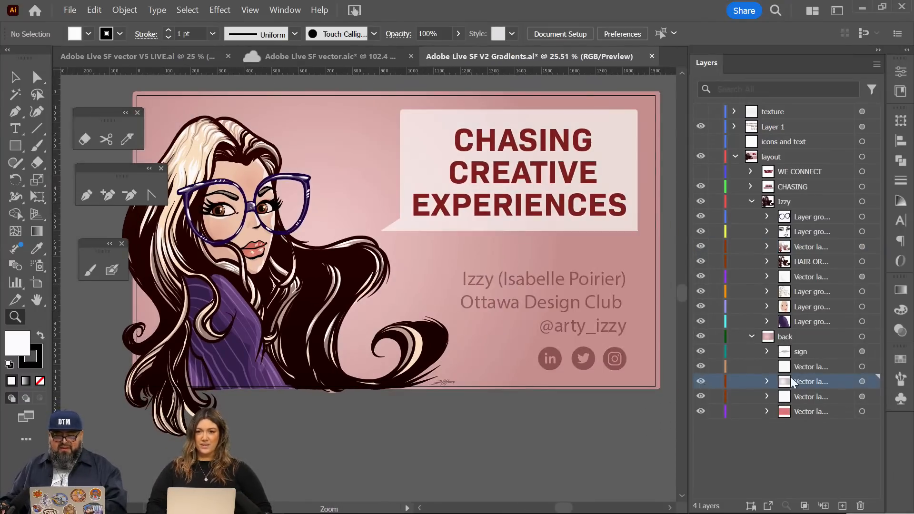
Step: Target the background's gradient vector layer and inspect its transparency and gradient settings, with the Gradient panel floating over the layout
click(862, 381)
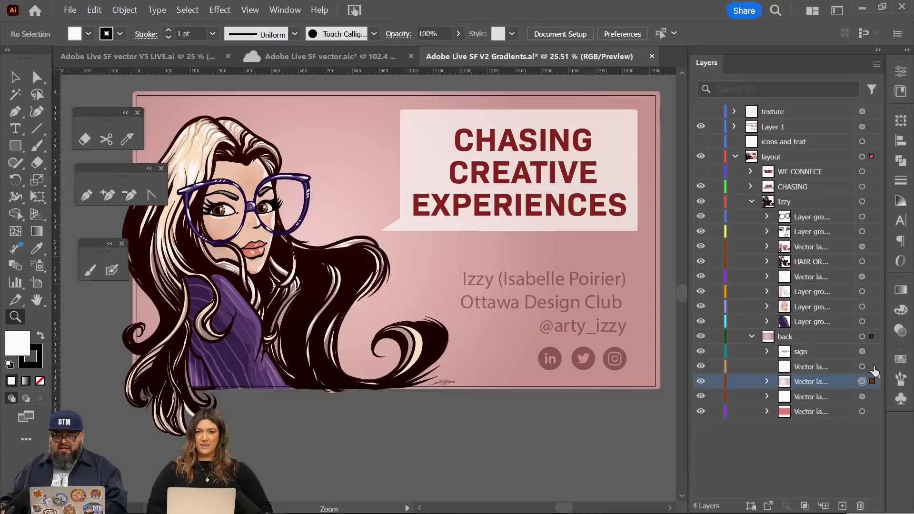
click(901, 330)
drag(737, 282, 413, 277)
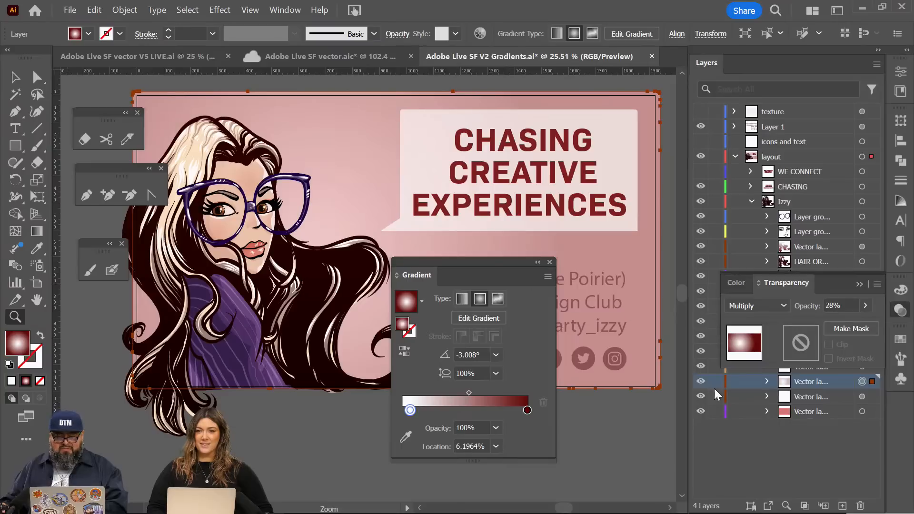
key(v)
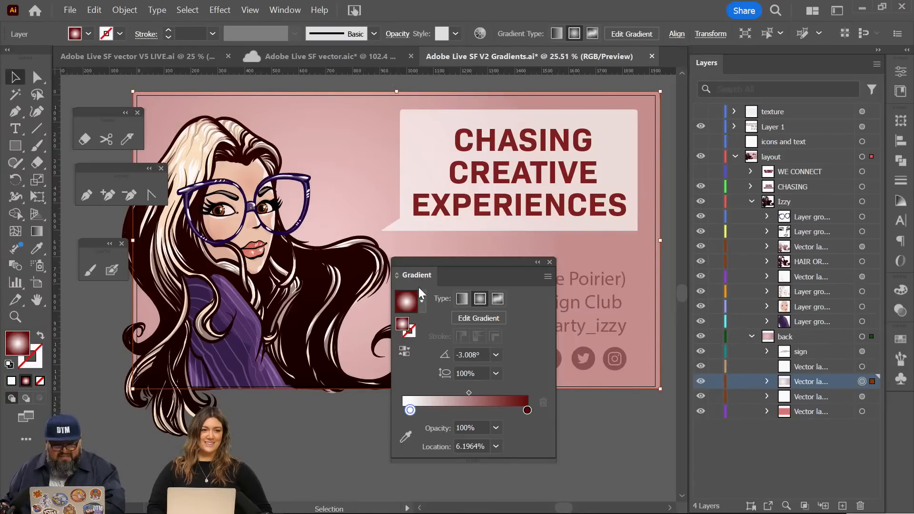
drag(408, 273, 441, 296)
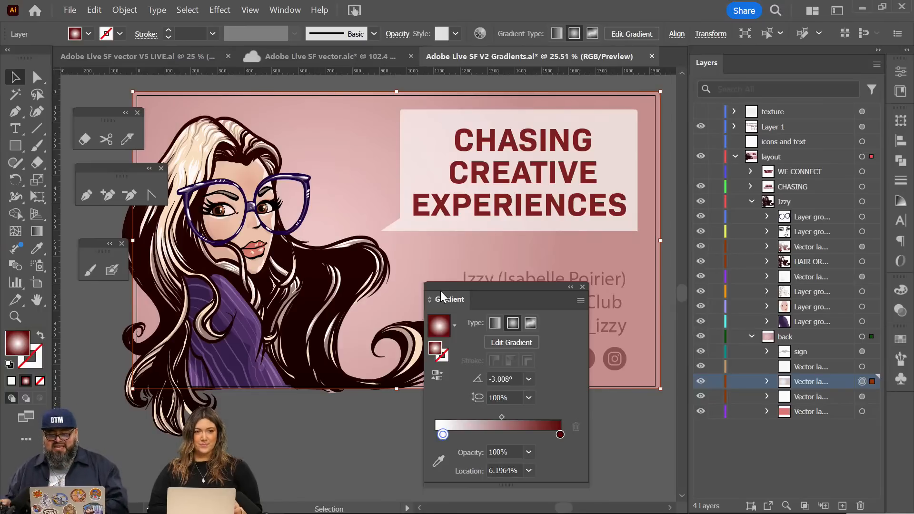
Step: Clear the desktop by minimizing the Fresco and Chrome windows and closing the Windows display settings
mouse_move(554, 513)
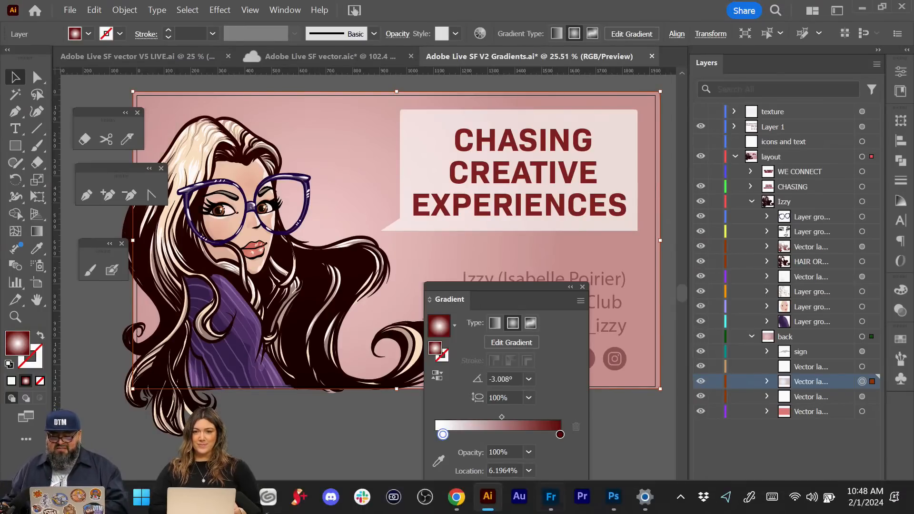
click(551, 497)
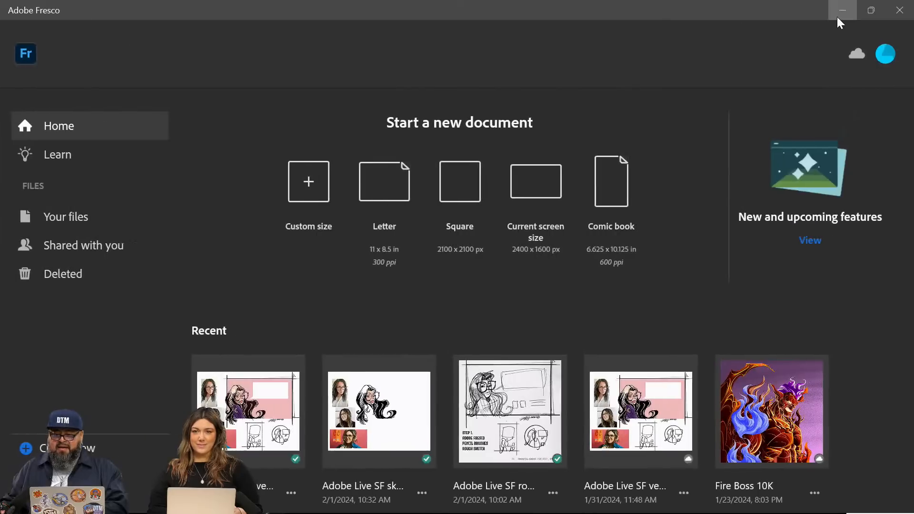
click(843, 10)
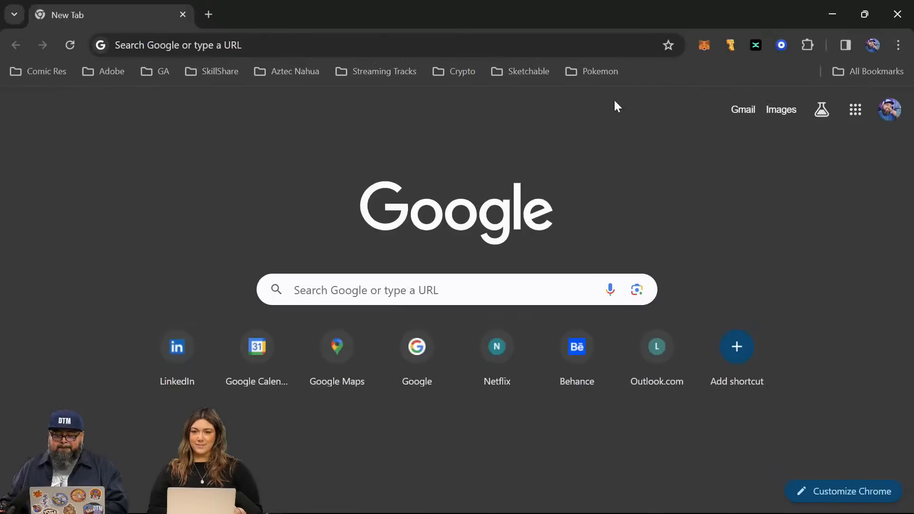
click(832, 14)
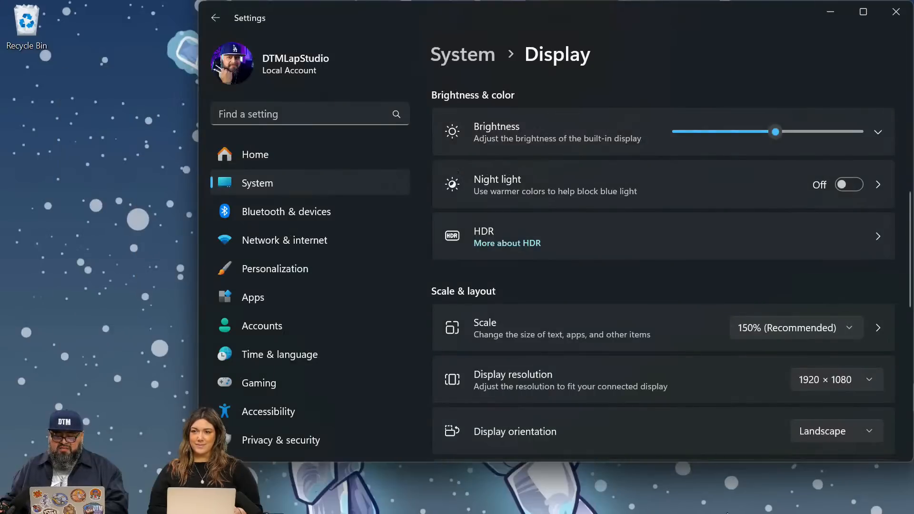
click(900, 9)
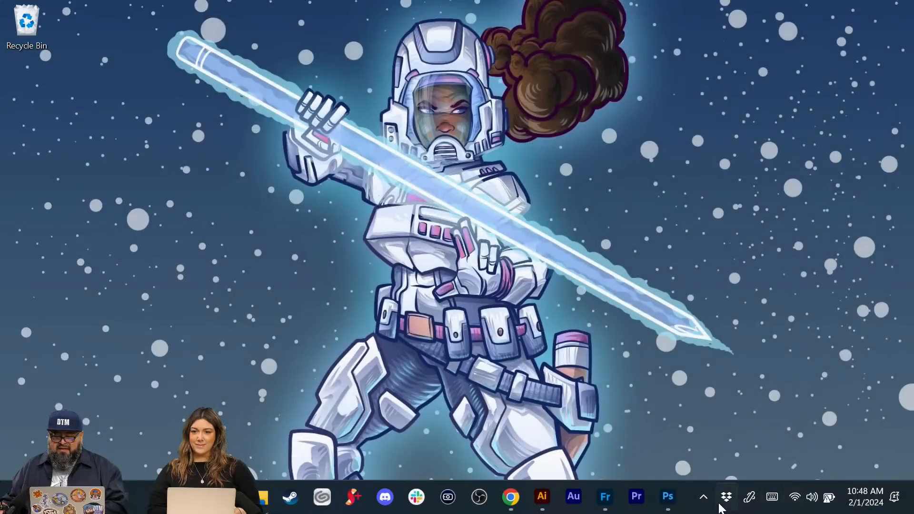
Step: Open Creative Cloud Desktop, list its web apps and launch Adobe Express
click(704, 497)
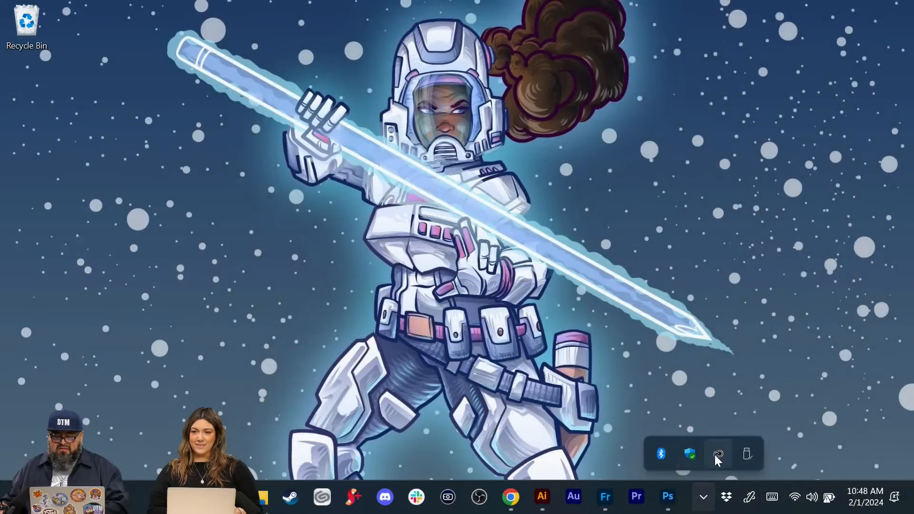
click(719, 455)
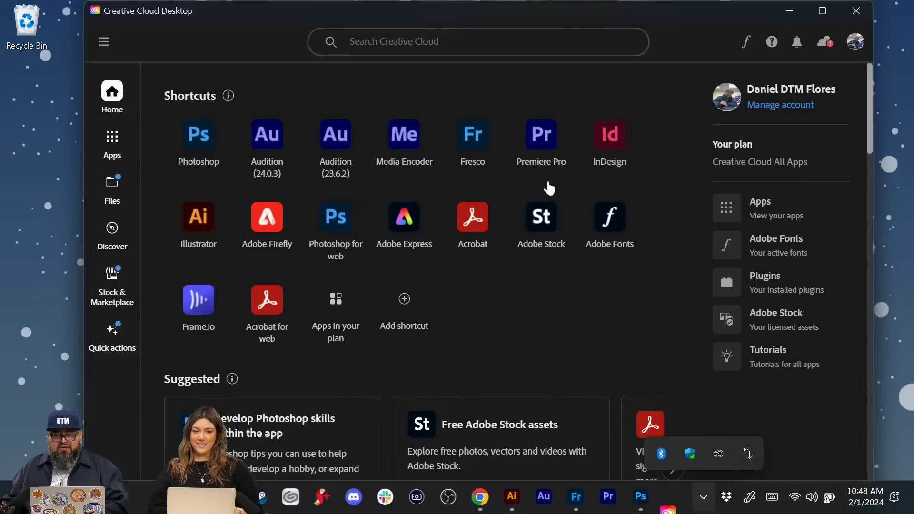
click(114, 143)
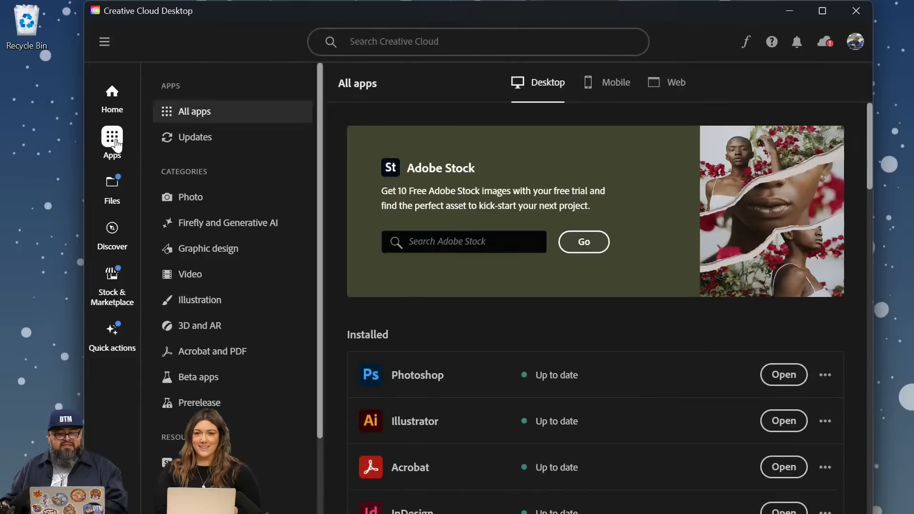
click(674, 94)
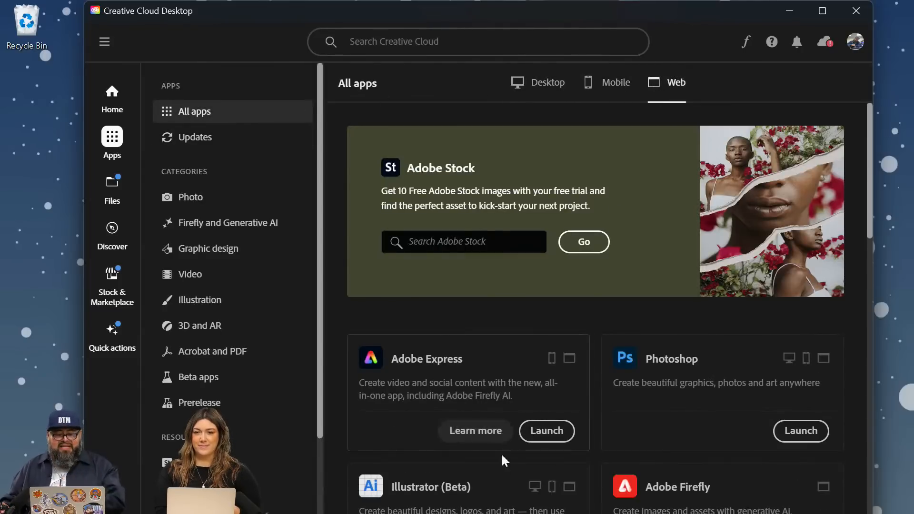
click(547, 431)
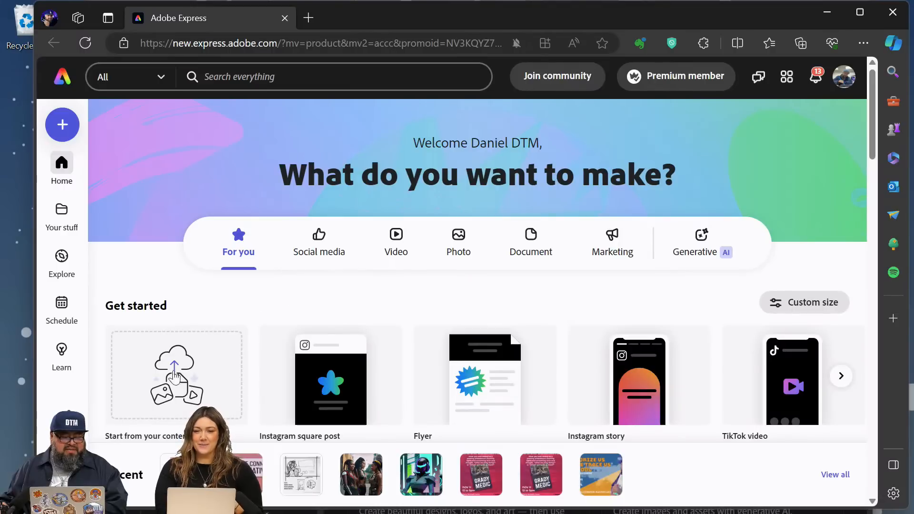
Step: Start an Express project from own content by importing Adobe Live SF vector V4.psd from the Izzy folder
click(189, 370)
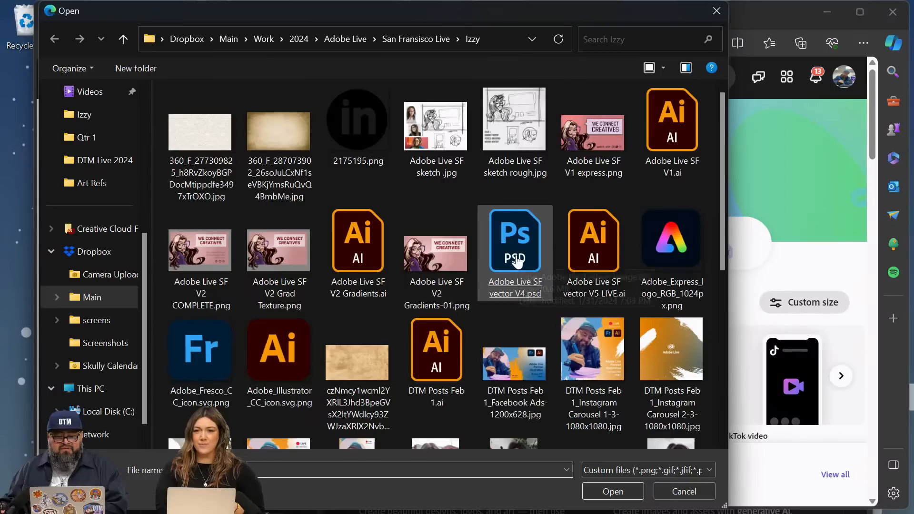
scroll(528, 274, down, 5)
scroll(534, 305, up, 5)
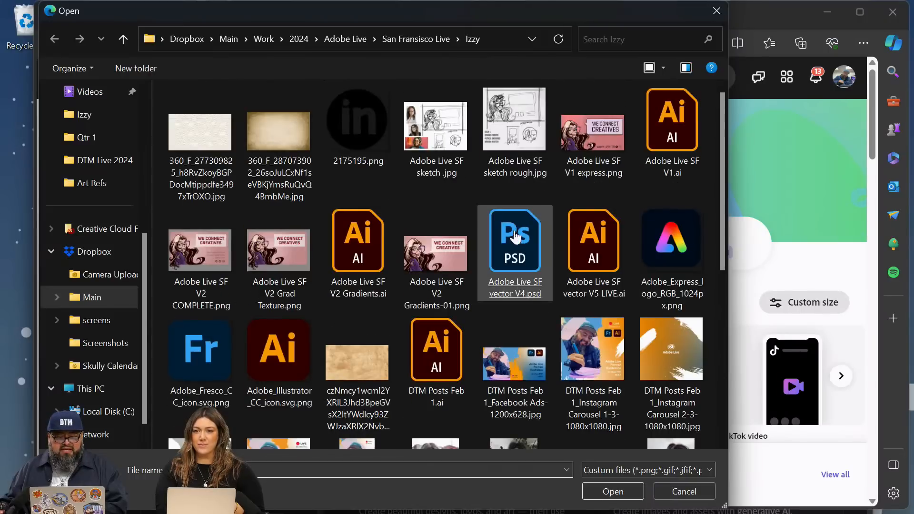
double_click(511, 264)
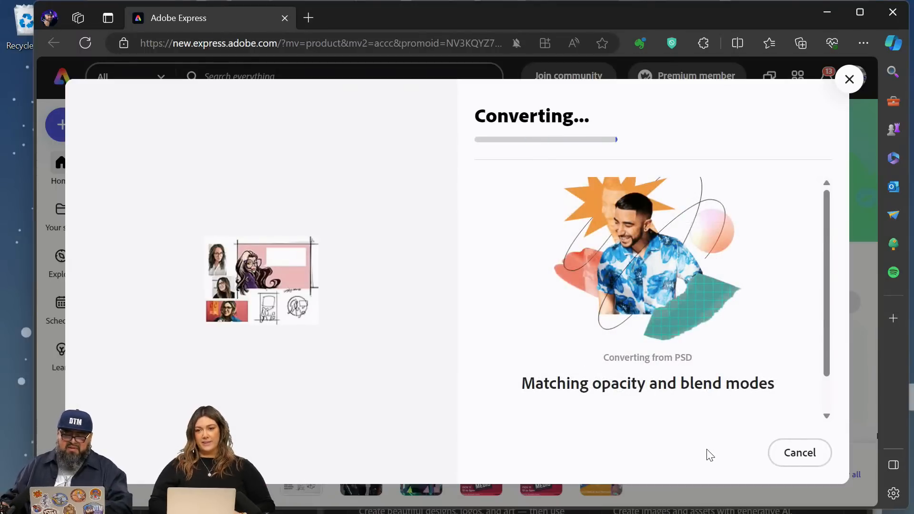
click(851, 80)
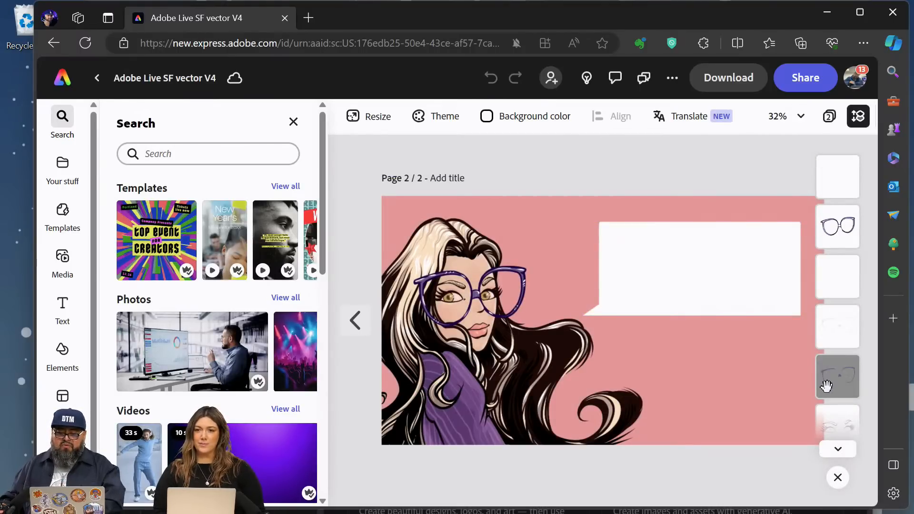
Step: Look through the converted PSD's layers, select the faint eye and eyebrow image layer, and return to the Express home page
scroll(827, 386, down, 1)
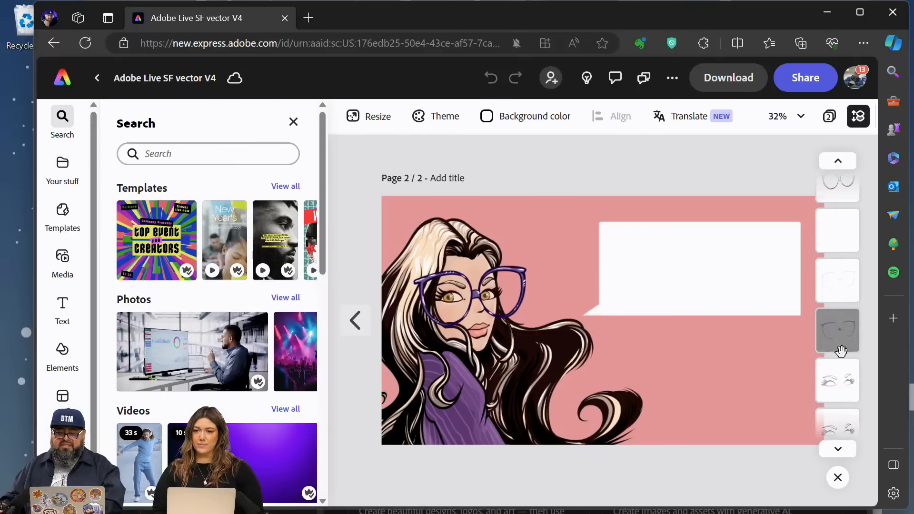
click(840, 342)
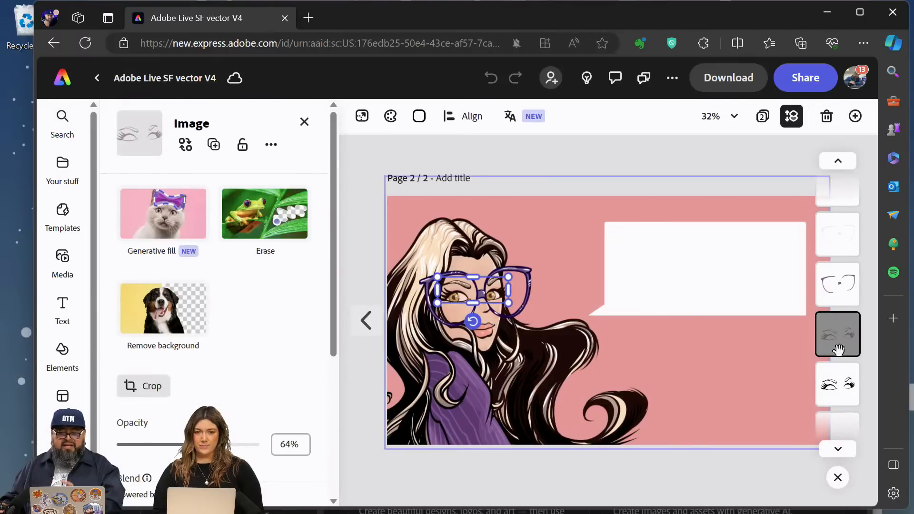
click(97, 79)
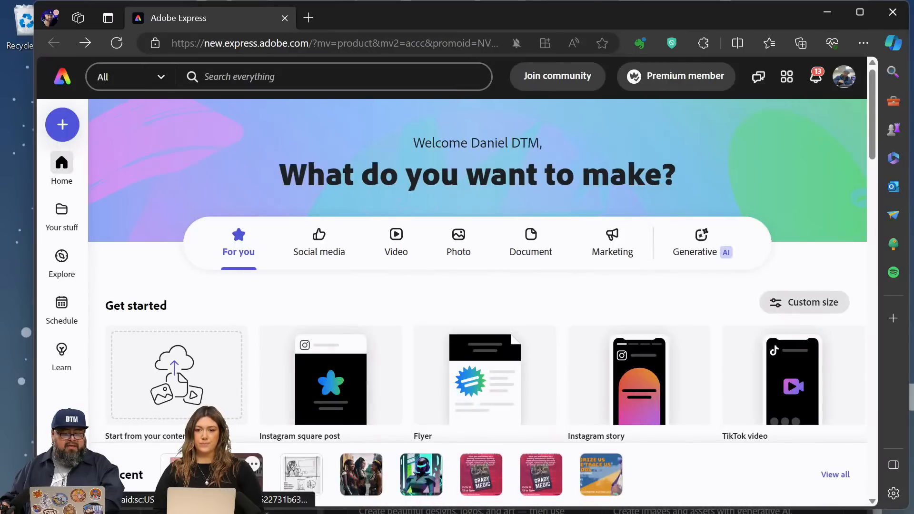
Step: Open the recent Adobe Live SF V1 project, close the search pane and look through its layer stack
click(361, 480)
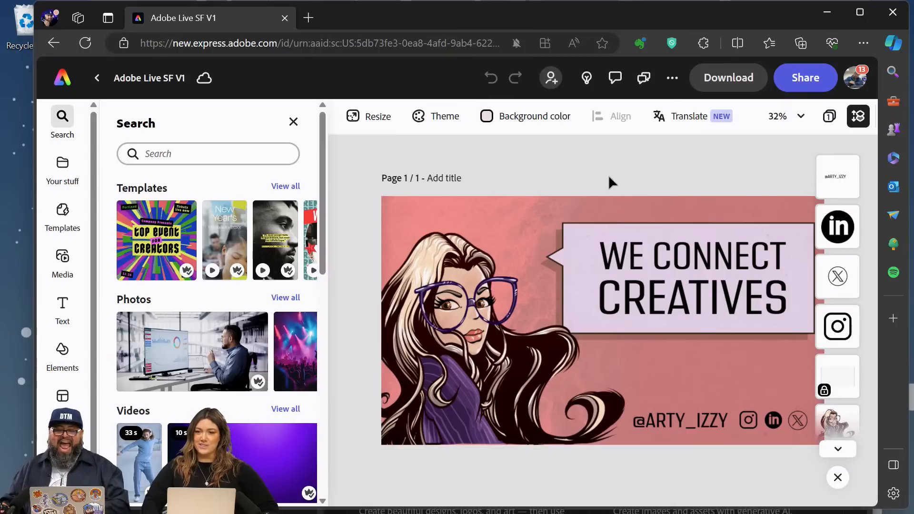
click(292, 123)
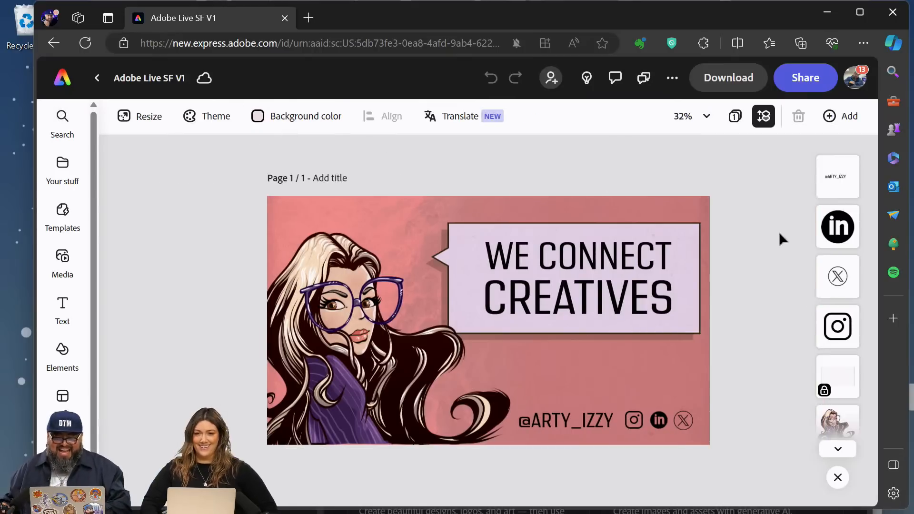
scroll(842, 346, down, 2)
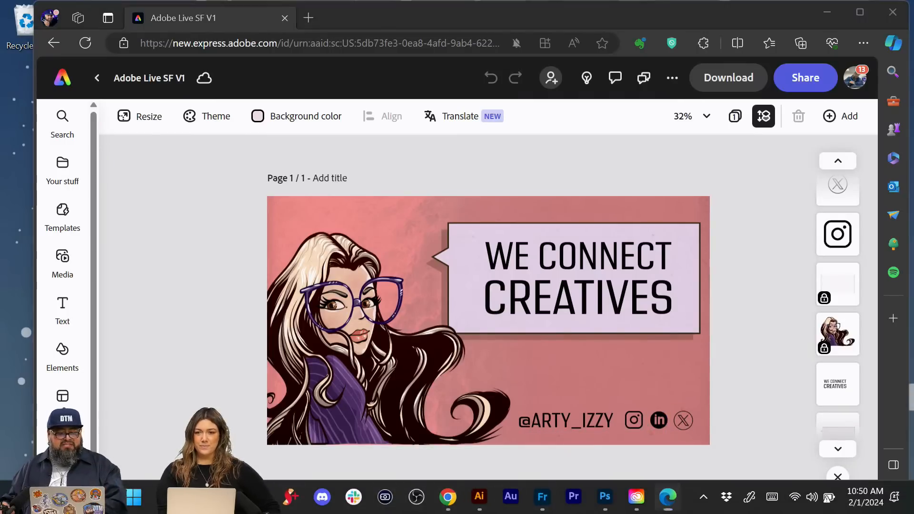
Step: Open the Izzy folder in a maximized File Explorer window and look through its artwork, reference photos and textures
key(super+e)
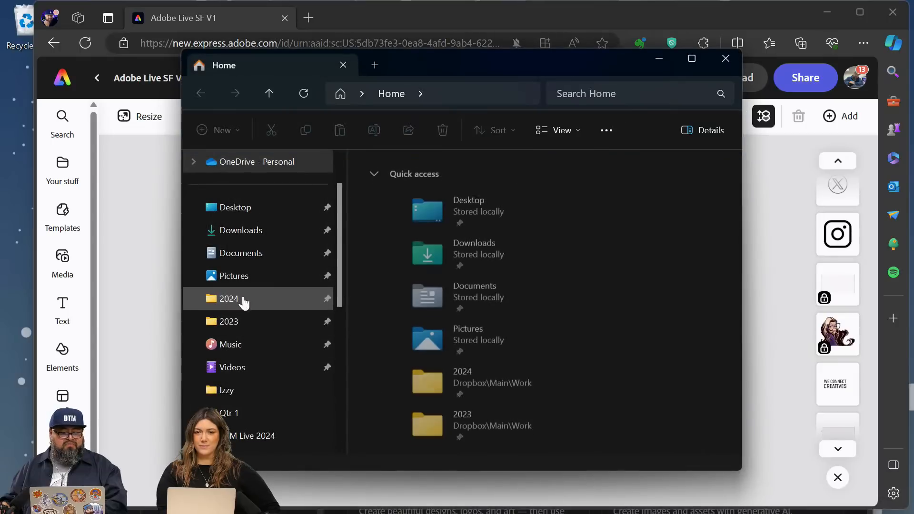
click(252, 390)
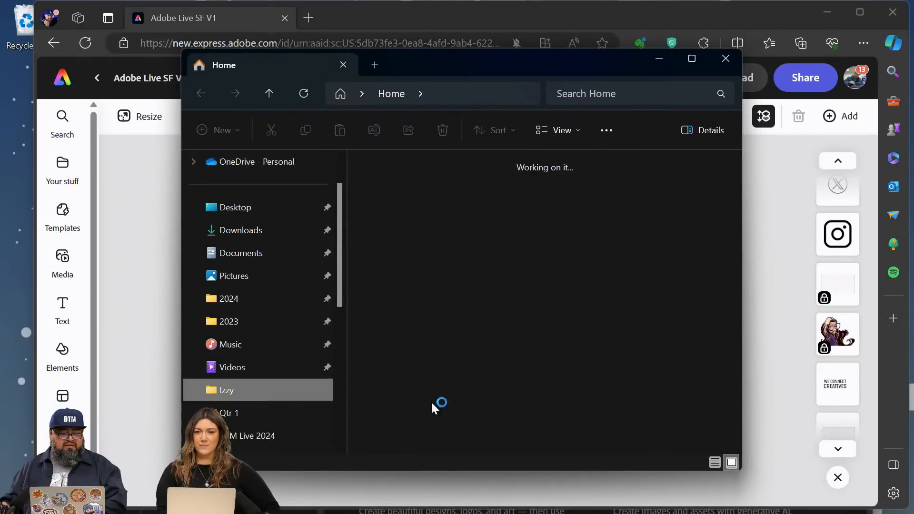
drag(564, 61, 479, 16)
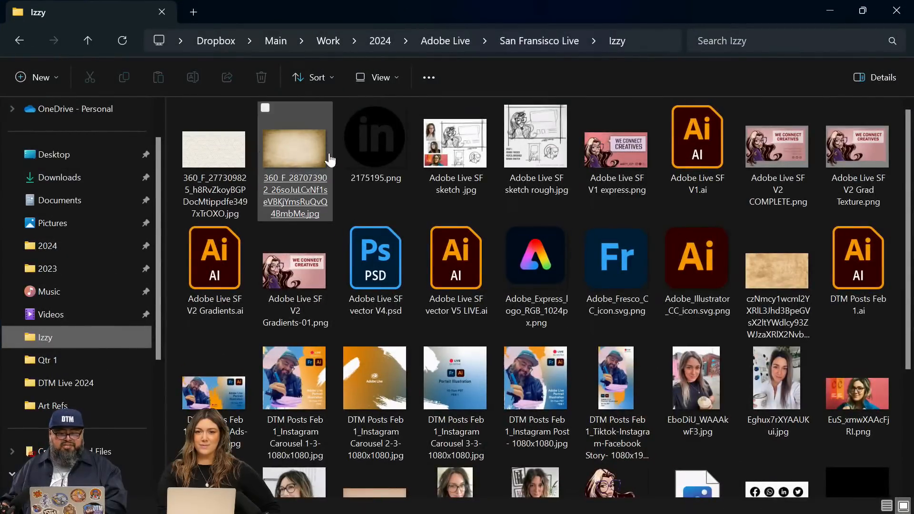
scroll(443, 214, down, 4)
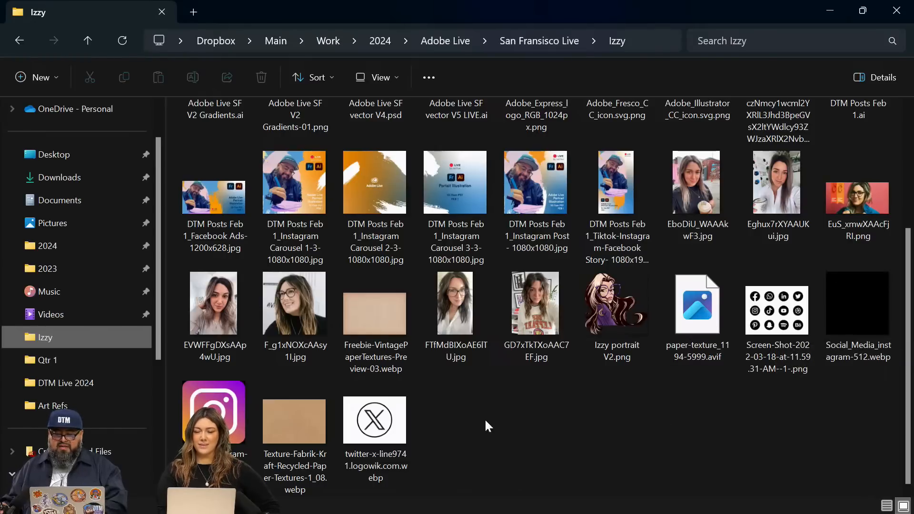
scroll(462, 418, up, 4)
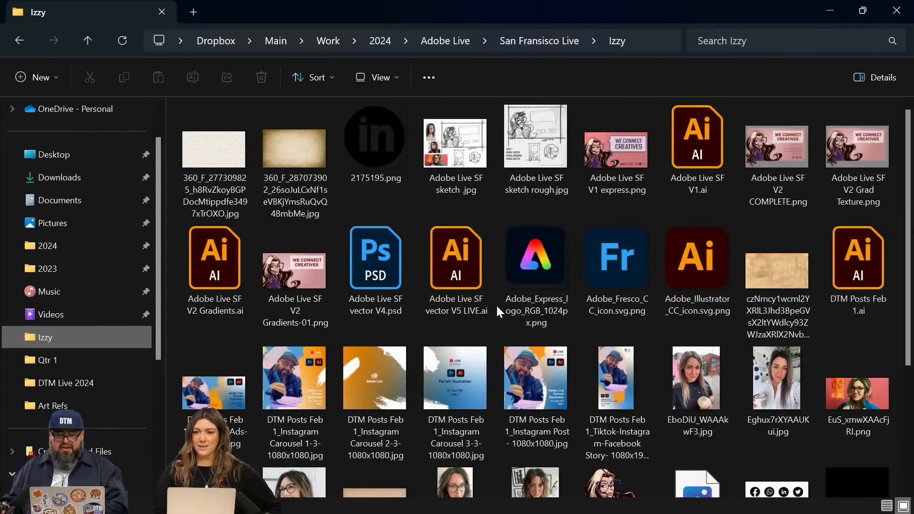
Step: View Izzy portrait V2.png in a maximized image viewer, close it and minimize File Explorer
scroll(497, 304, down, 4)
double_click(609, 314)
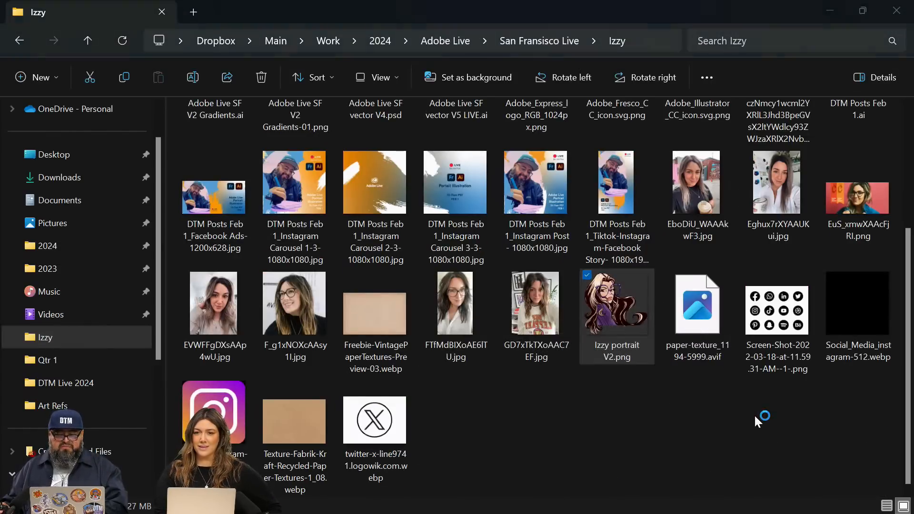
double_click(724, 75)
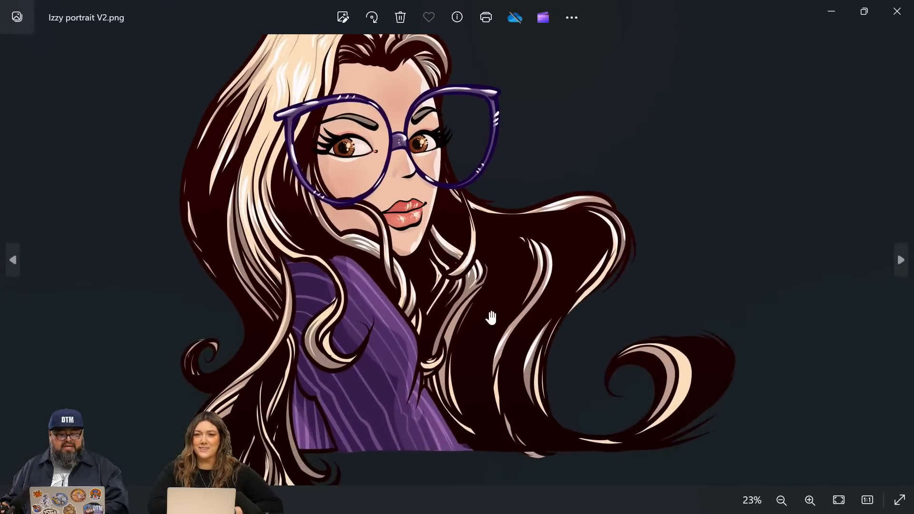
click(897, 15)
click(827, 13)
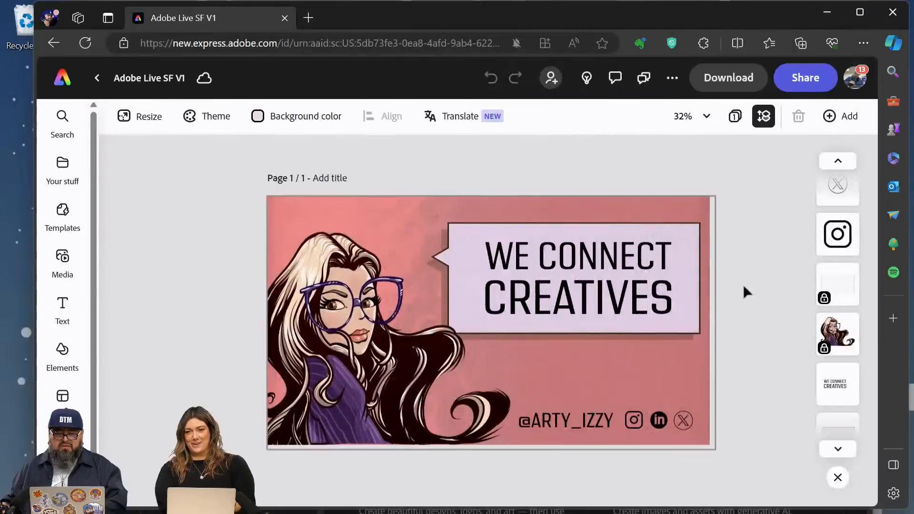
Step: Maximize the Express window and browse the Elements design assets down to Illustrations and Overlays, closing the library when done
double_click(679, 16)
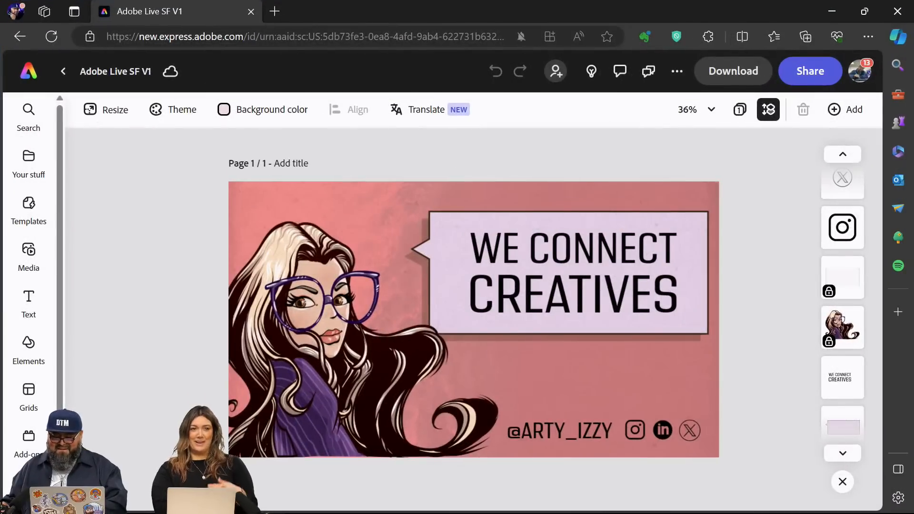
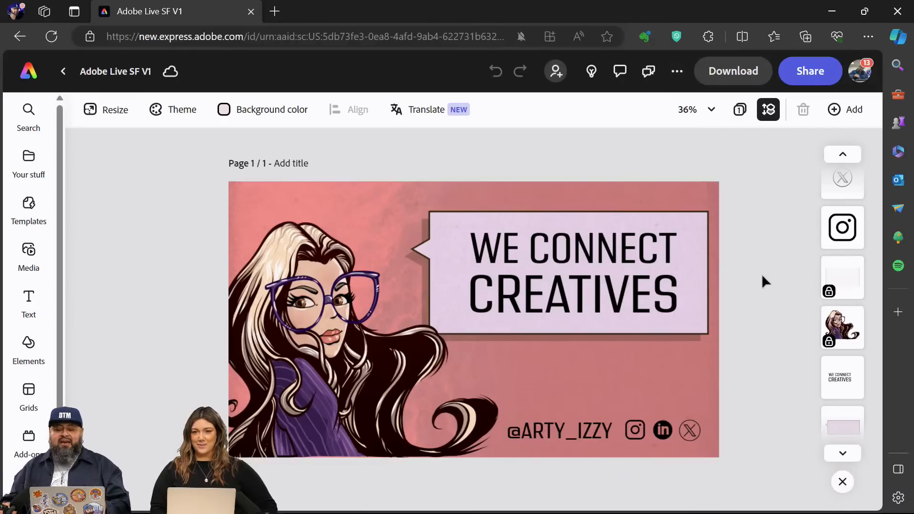
scroll(843, 270, up, 3)
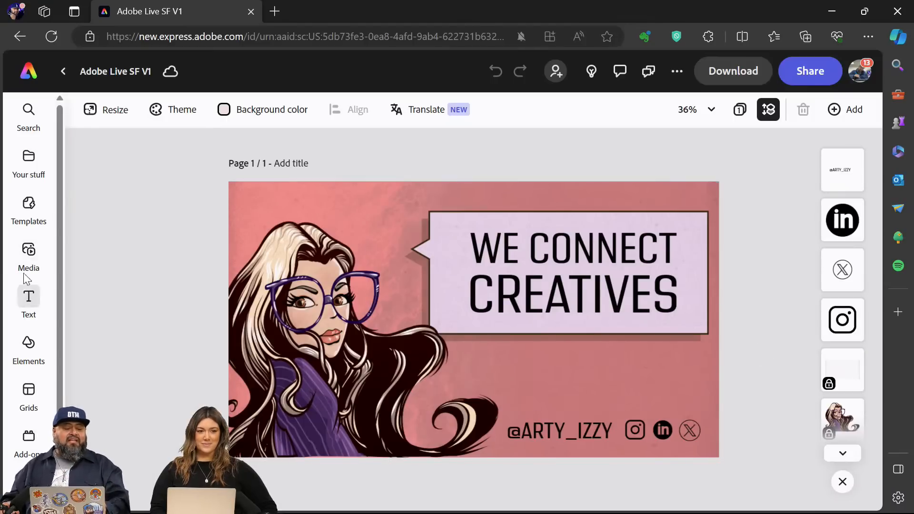
click(28, 344)
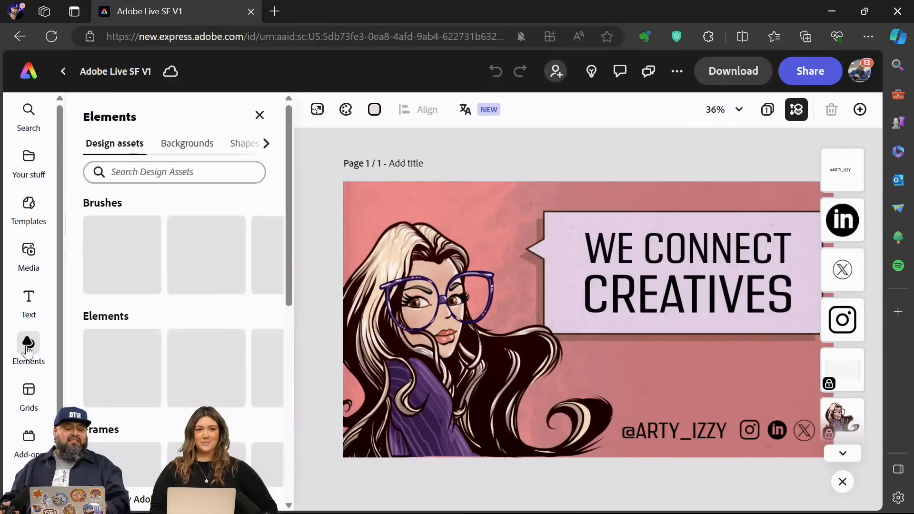
scroll(143, 329, down, 1)
scroll(170, 344, down, 5)
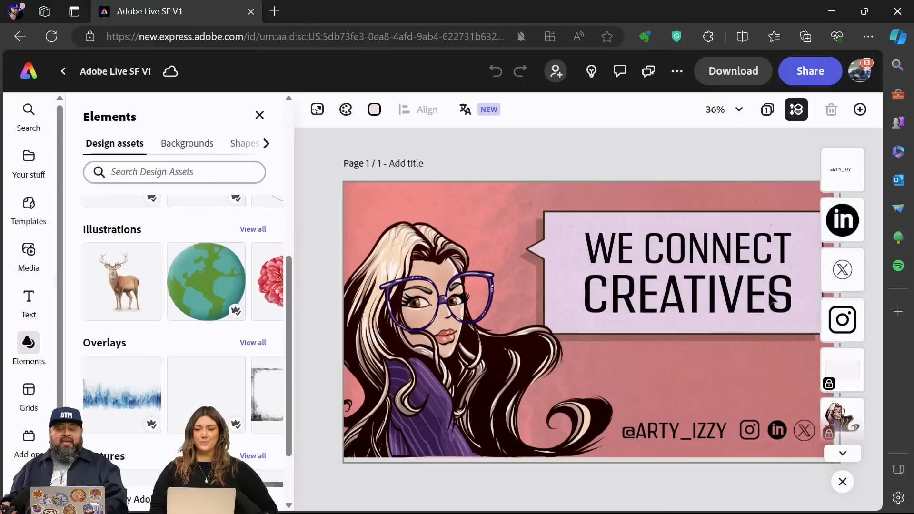
click(260, 115)
Step: Select the grey-blue gradient image layer directly above the plain pink background layer to inspect its image settings
scroll(873, 429, down, 5)
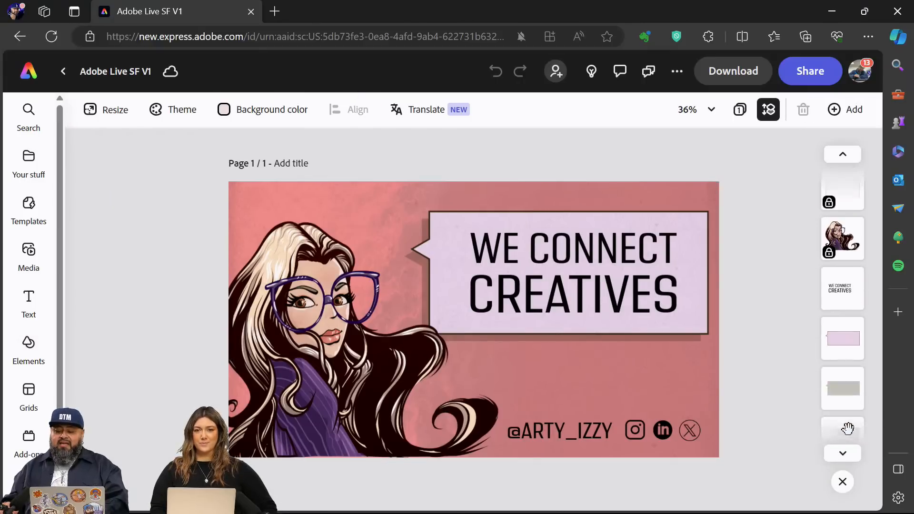
click(843, 344)
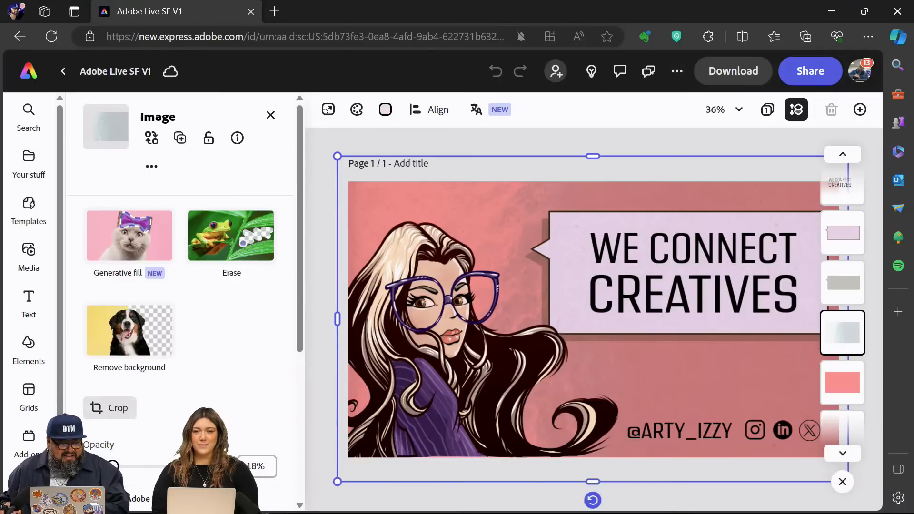
Step: Try the ocean texture image at 75% and 100% opacity with the Normal blend mode, ending at 35% opacity
drag(113, 466, 191, 467)
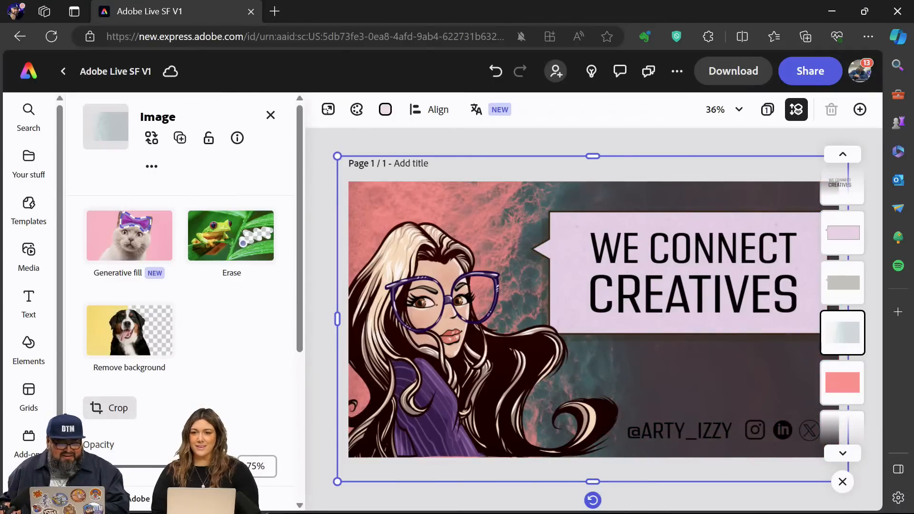
scroll(258, 405, down, 5)
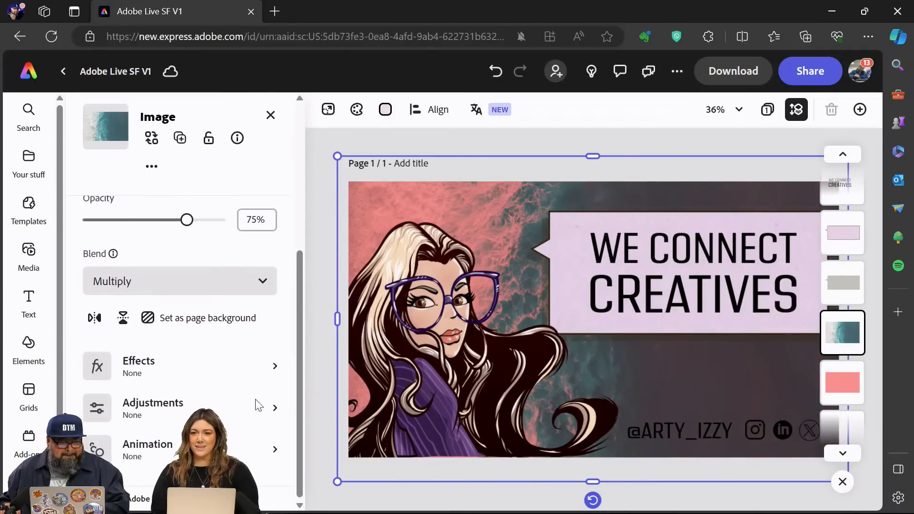
click(199, 284)
click(219, 346)
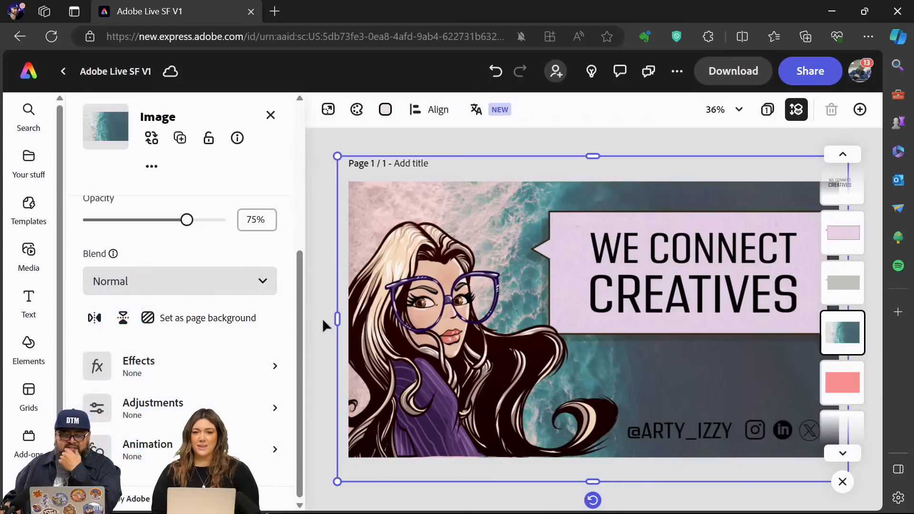
drag(187, 220, 274, 242)
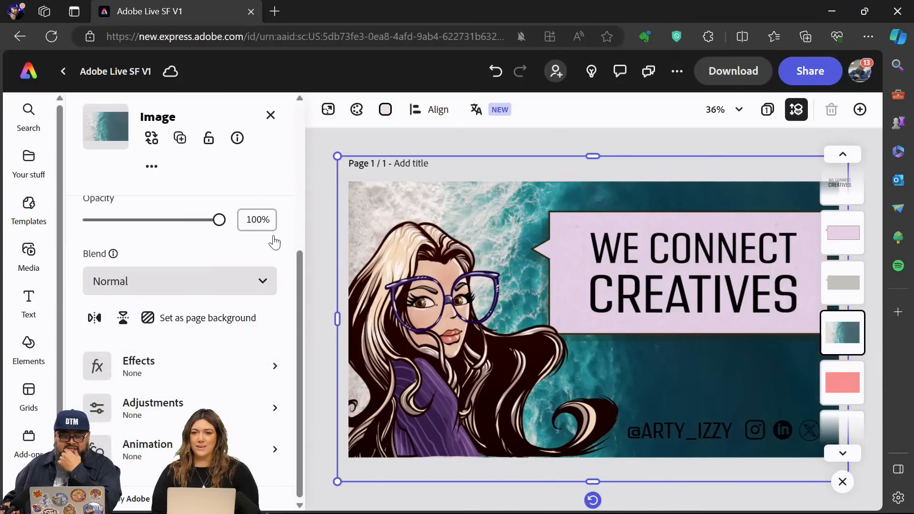
drag(219, 220, 148, 237)
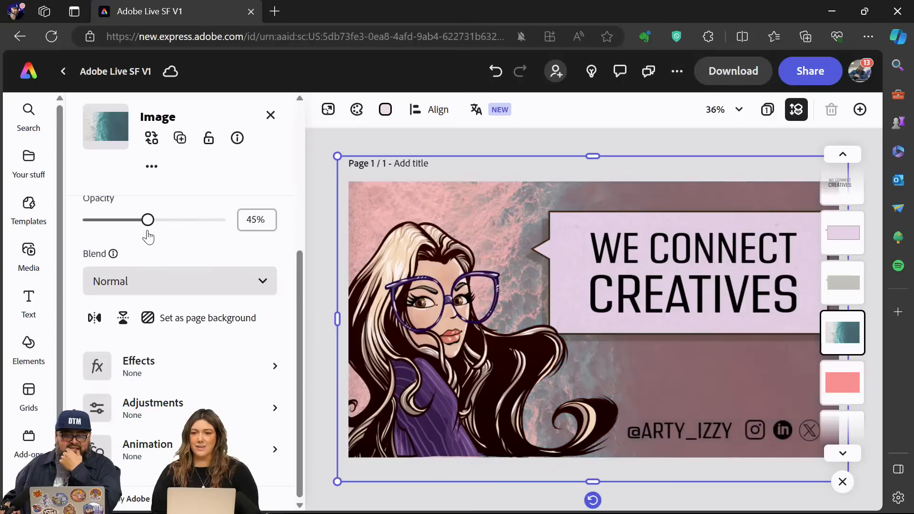
Step: Set the ocean texture image's blend mode to Multiply and its opacity to 25%, and deselect it
click(148, 286)
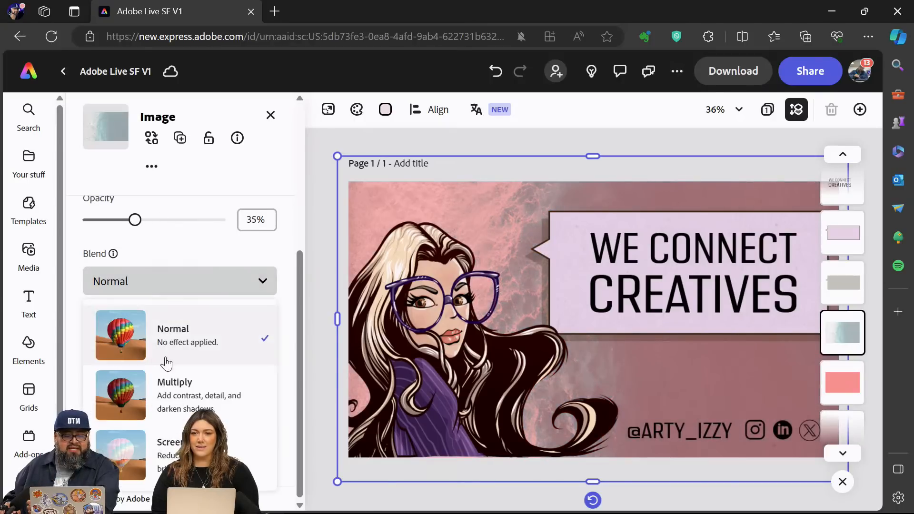
click(212, 388)
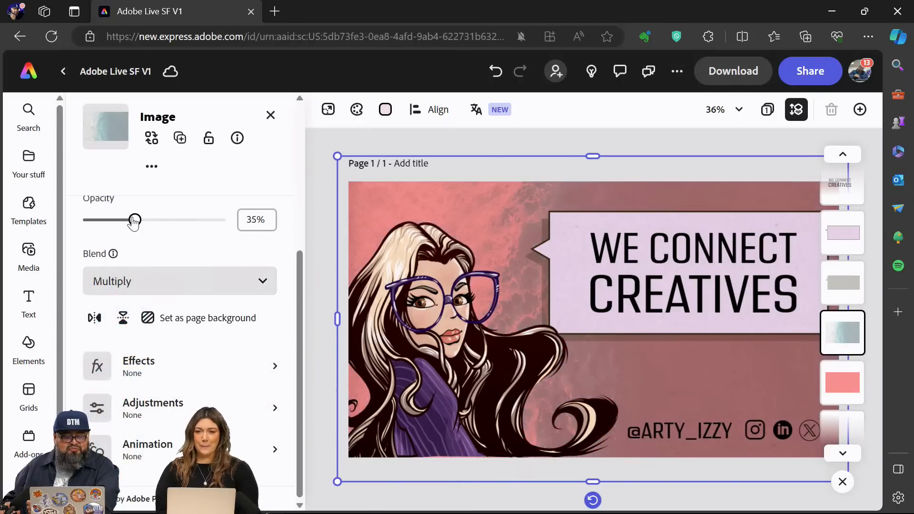
drag(135, 220, 126, 223)
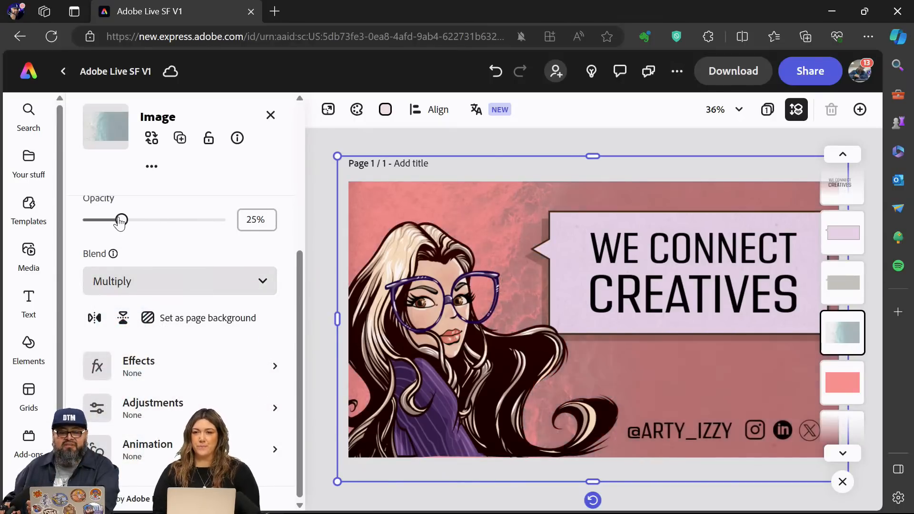
click(525, 138)
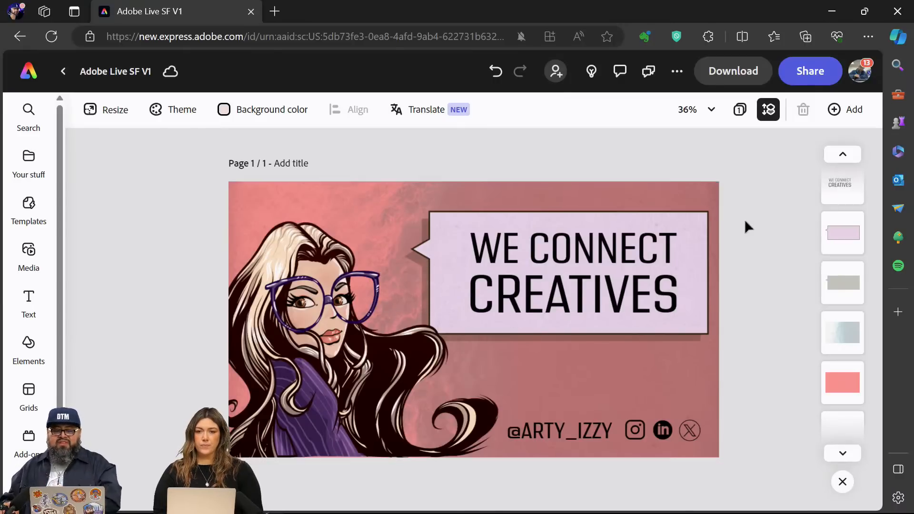
Step: Select the WE CONNECT CREATIVES headline and the speech bubble layers alternately to examine how they are stacked
scroll(843, 228, up, 3)
click(846, 335)
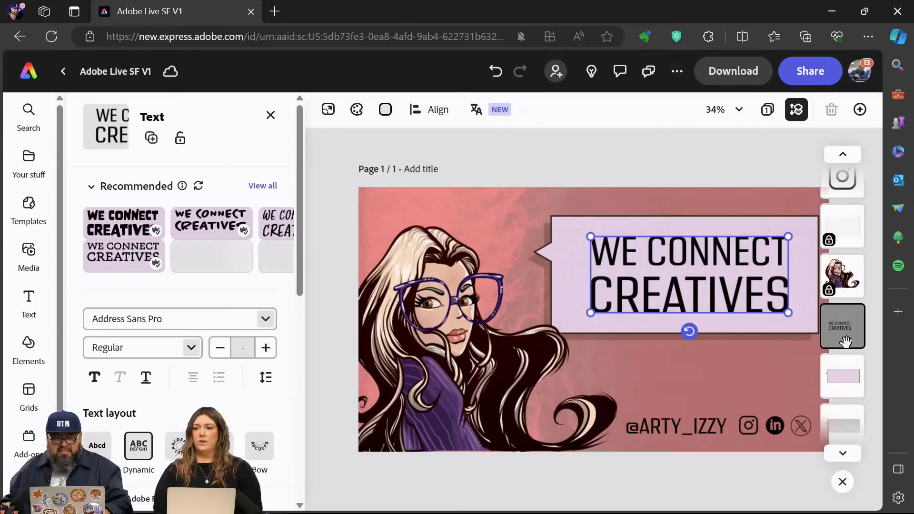
click(855, 366)
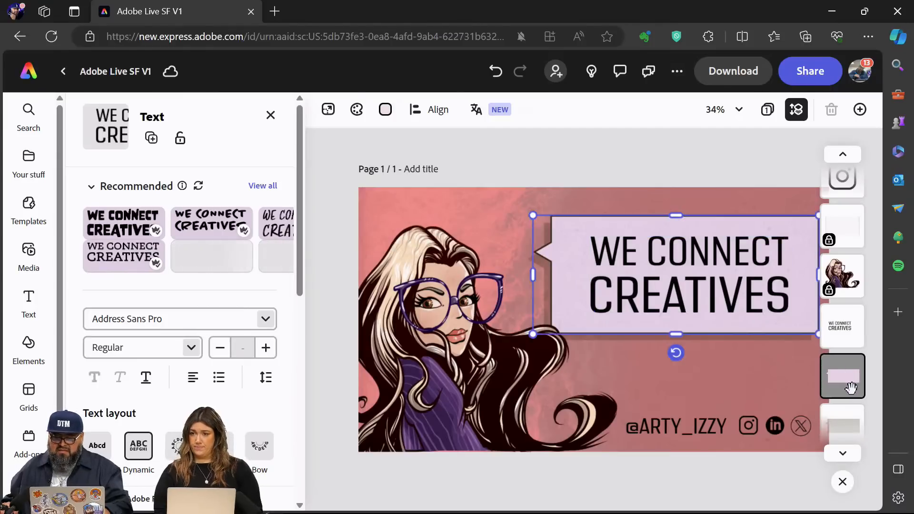
click(851, 332)
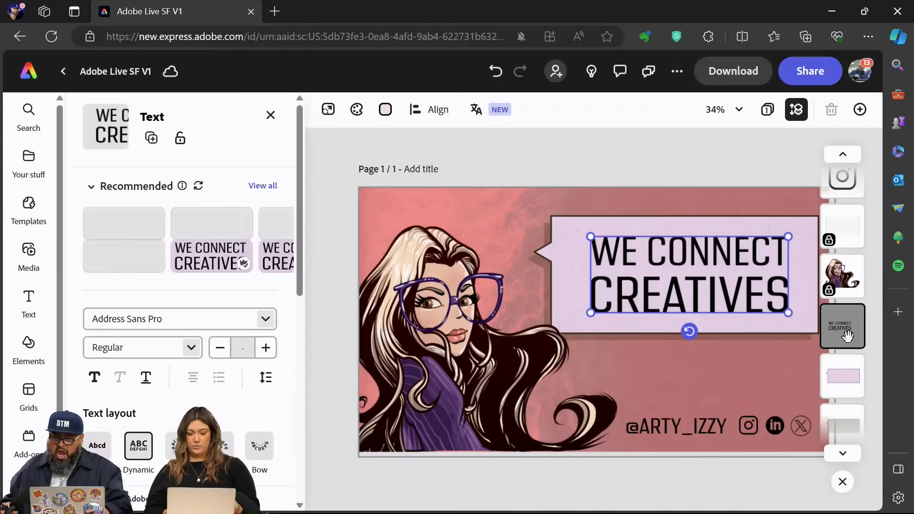
click(841, 377)
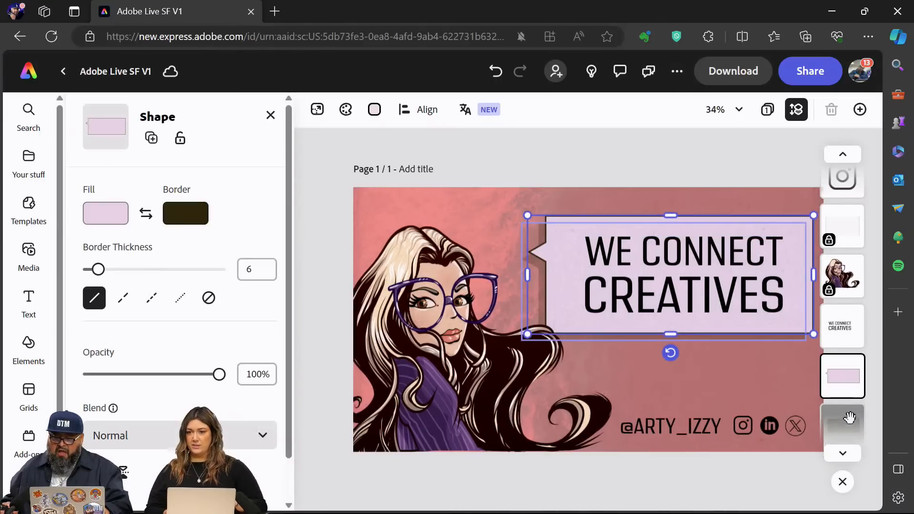
click(841, 338)
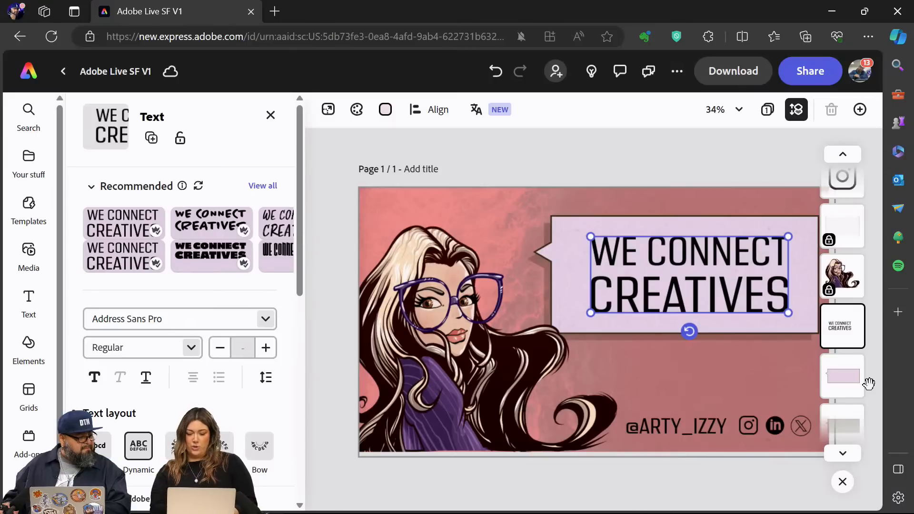
Step: Inspect the speech bubble, its dark shadow shape and the headline layer one after another, and clear the selection
click(844, 375)
click(841, 427)
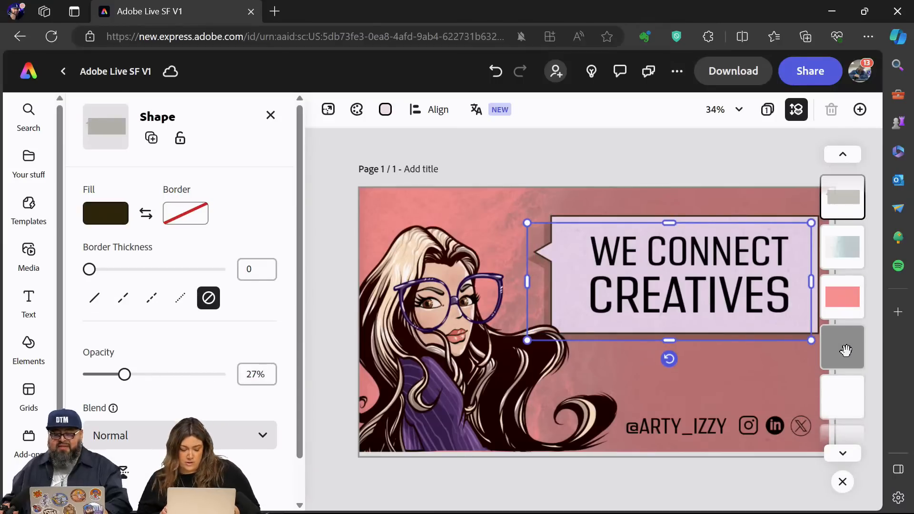
drag(846, 351, 853, 257)
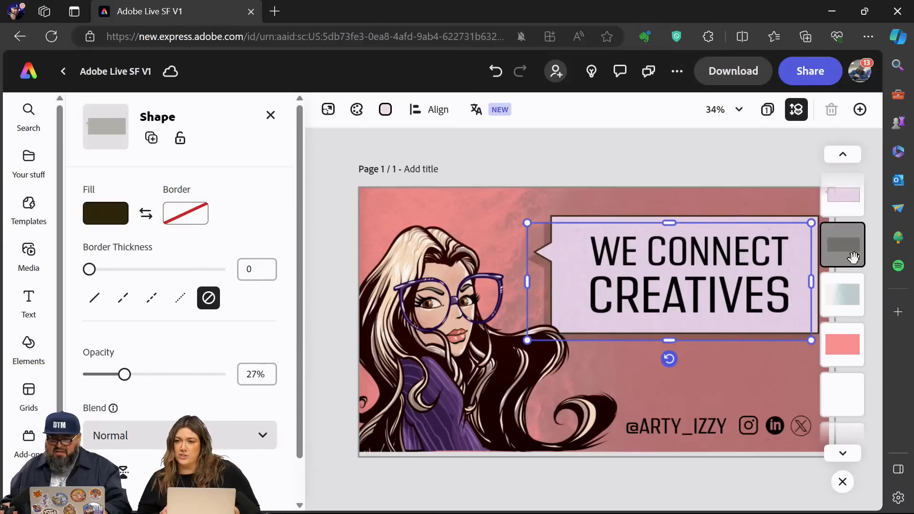
click(840, 196)
scroll(843, 334, up, 1)
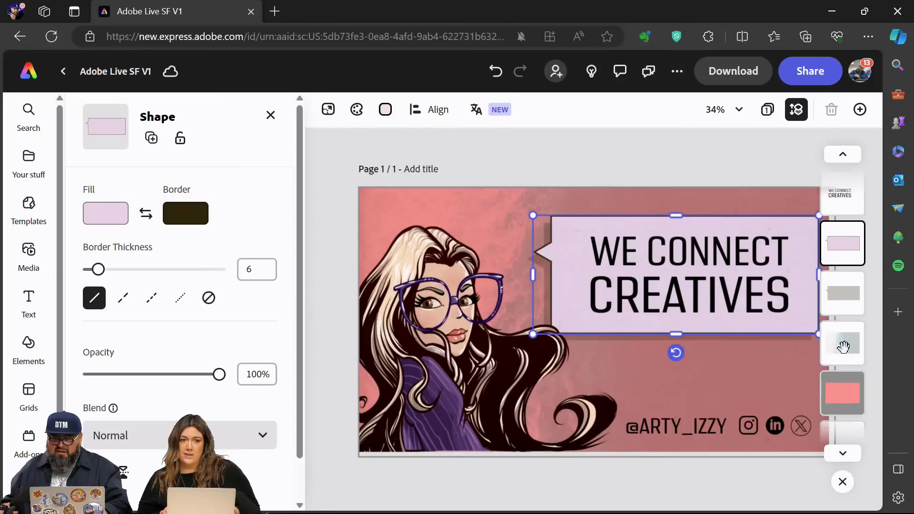
click(853, 203)
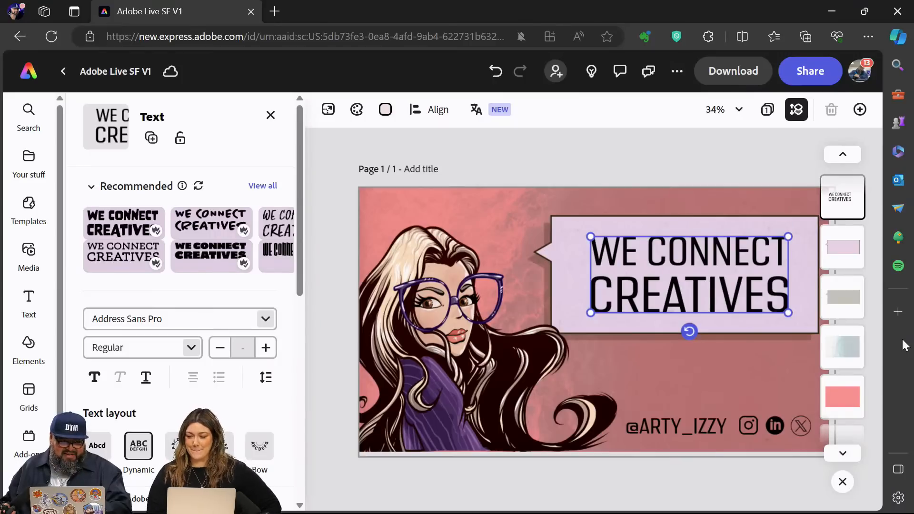
click(699, 162)
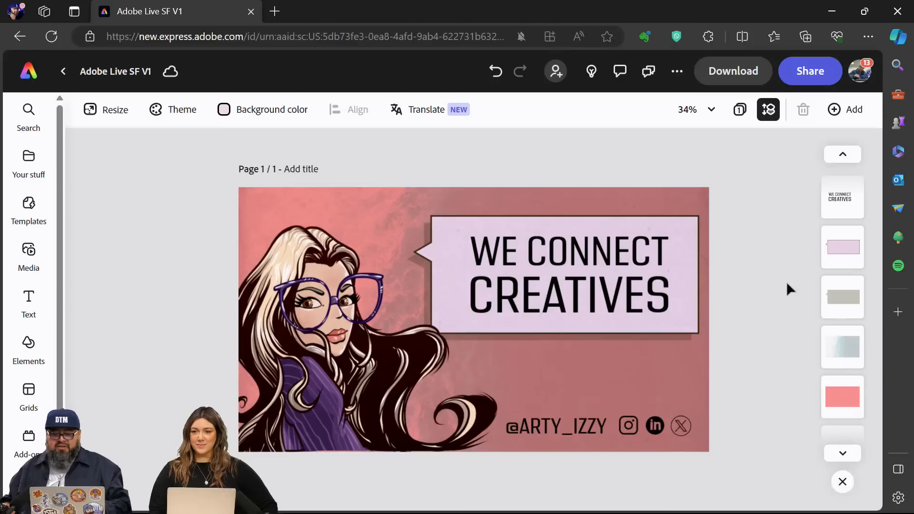
Step: Duplicate the page and create a resized version of the copy in the Instagram story format, 1080 x 1920 px
click(841, 114)
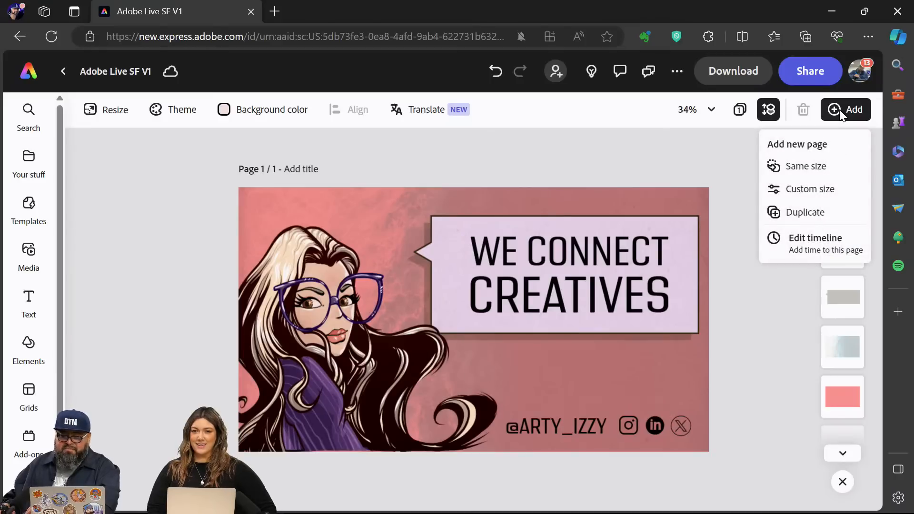
click(801, 212)
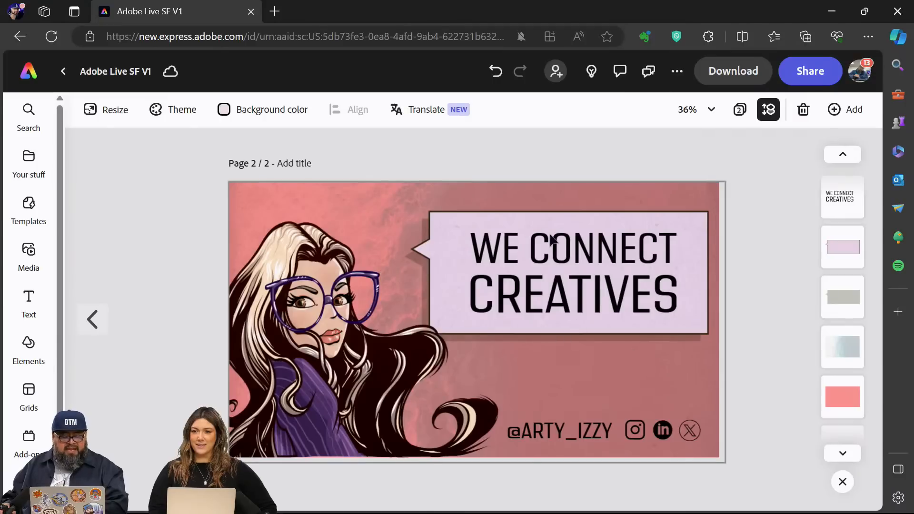
click(92, 110)
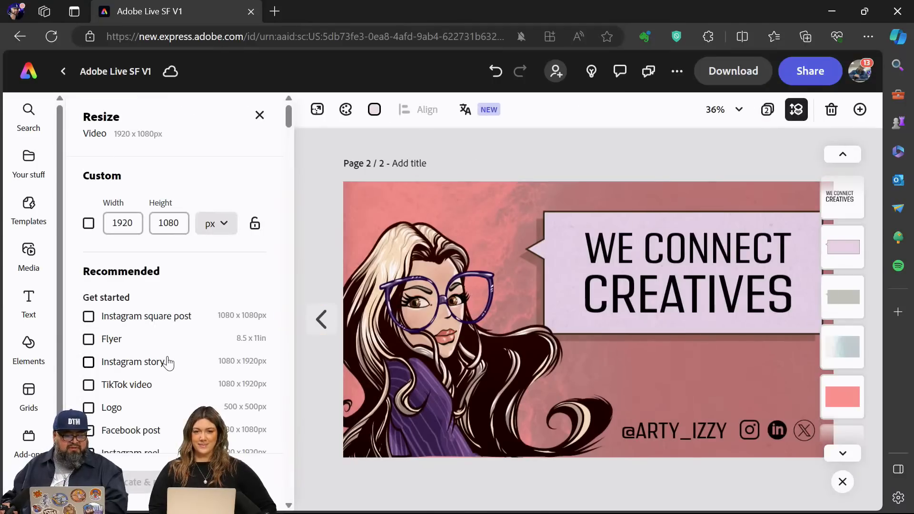
scroll(172, 357, down, 1)
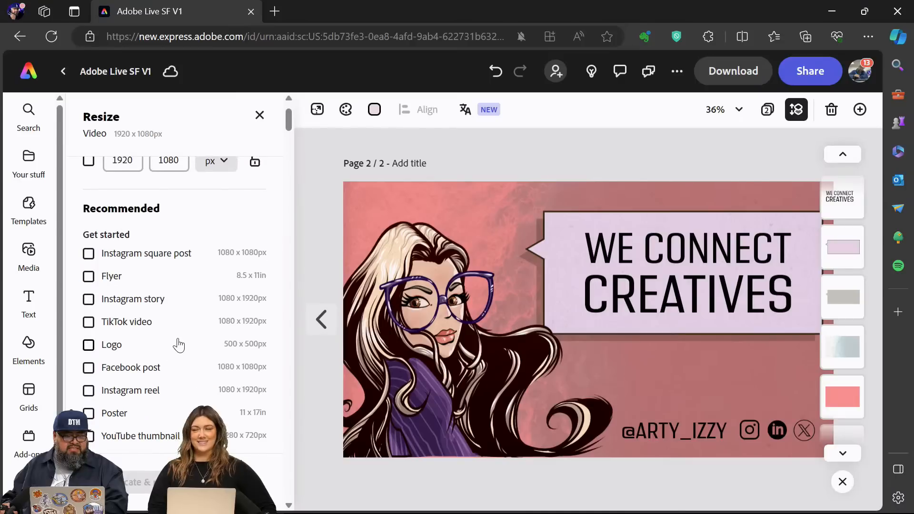
click(152, 300)
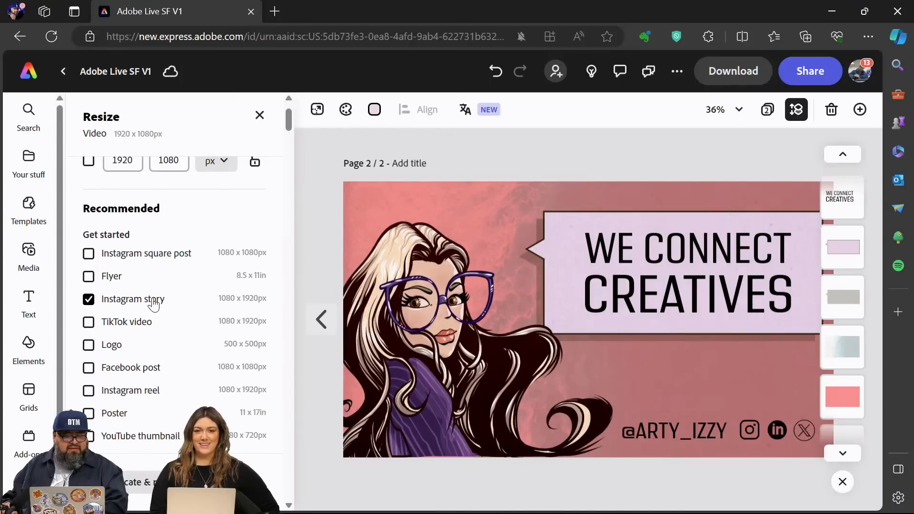
click(128, 483)
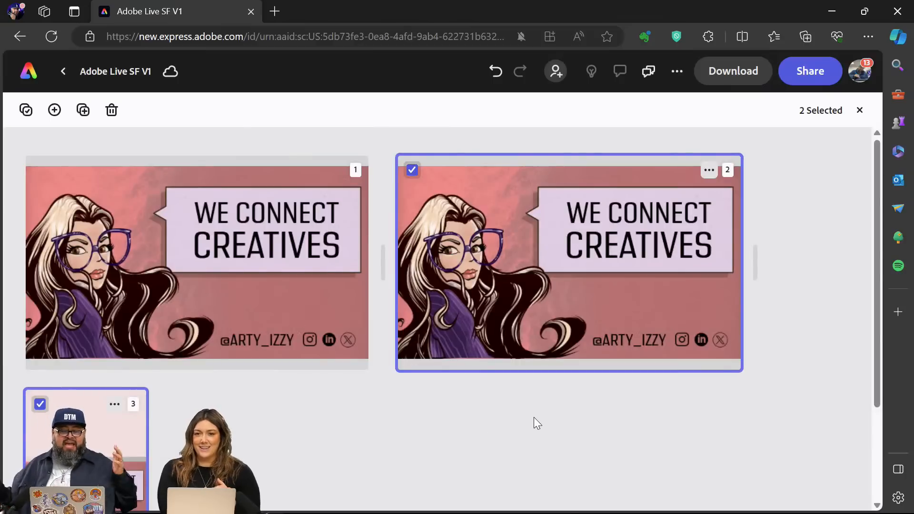
Step: Select only the new Instagram story page in the page overview and open it for editing
click(89, 442)
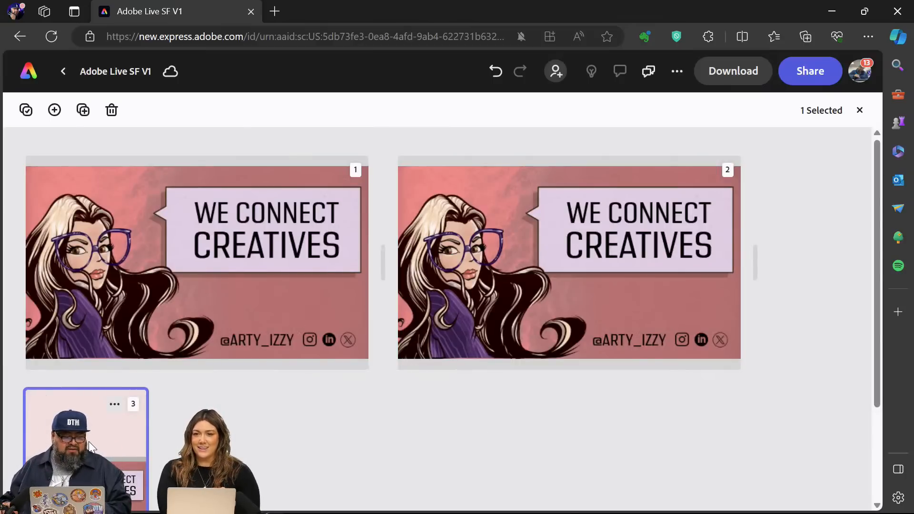
scroll(98, 333, down, 3)
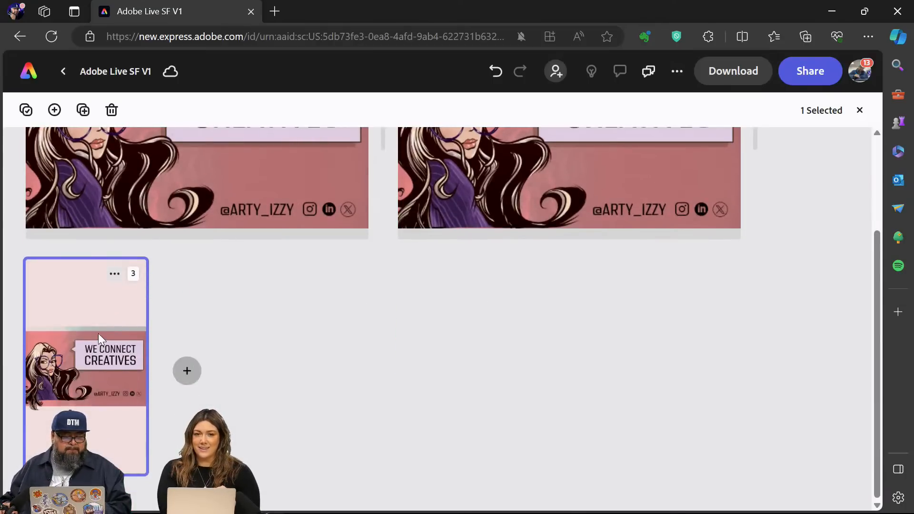
double_click(98, 334)
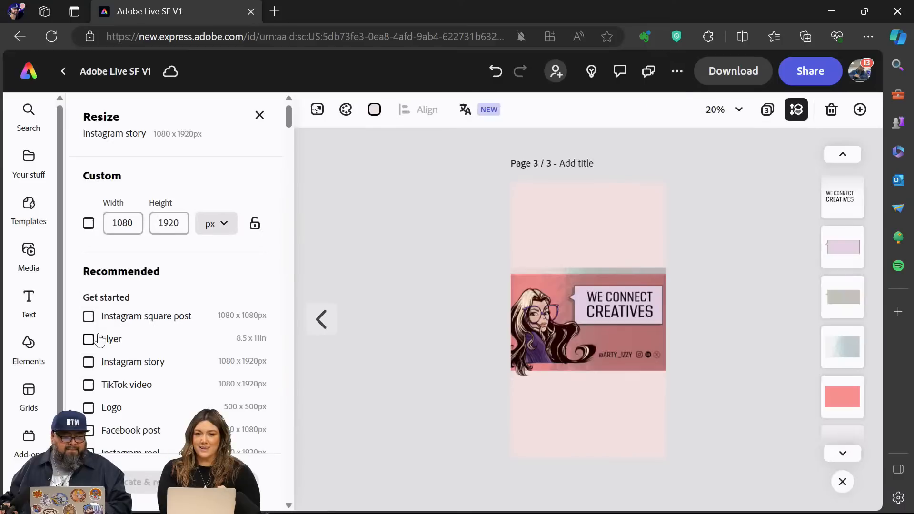
Step: Unlock the paper texture overlay on the story page, enlarge it and move it over the upper part of the page
click(555, 342)
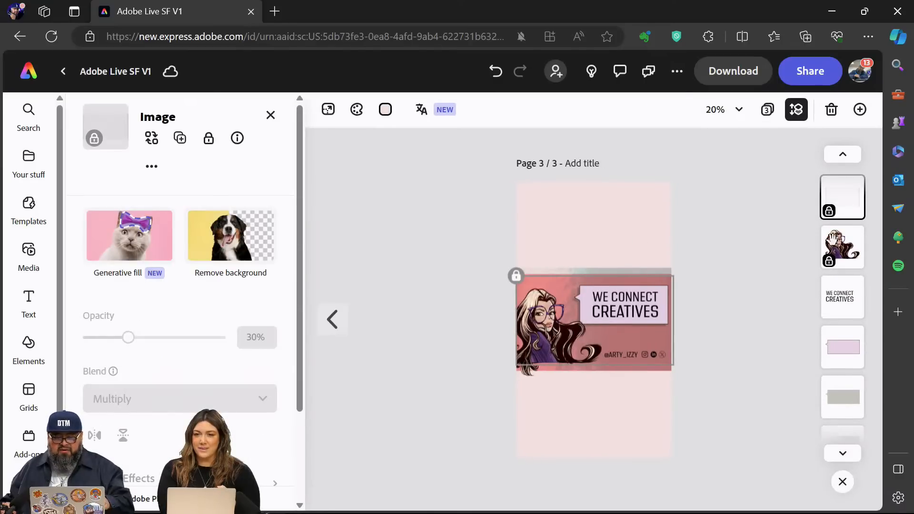
click(209, 139)
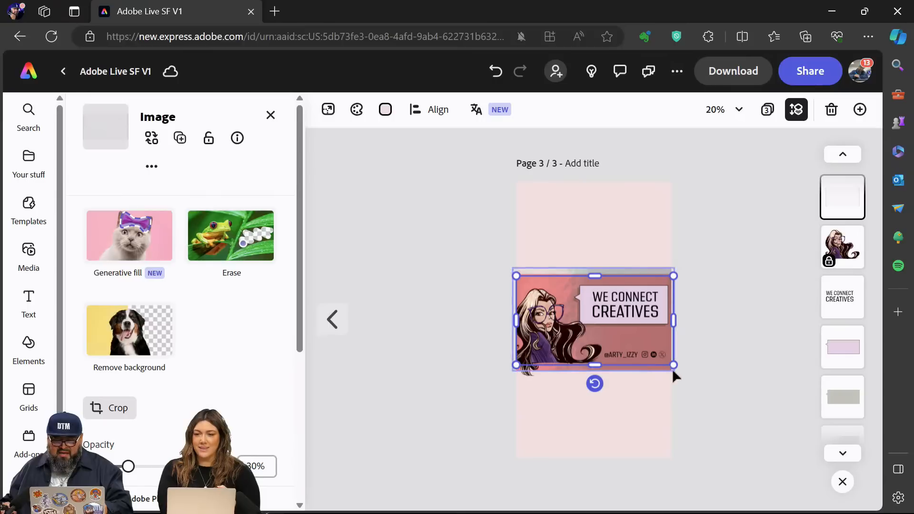
drag(673, 366, 724, 421)
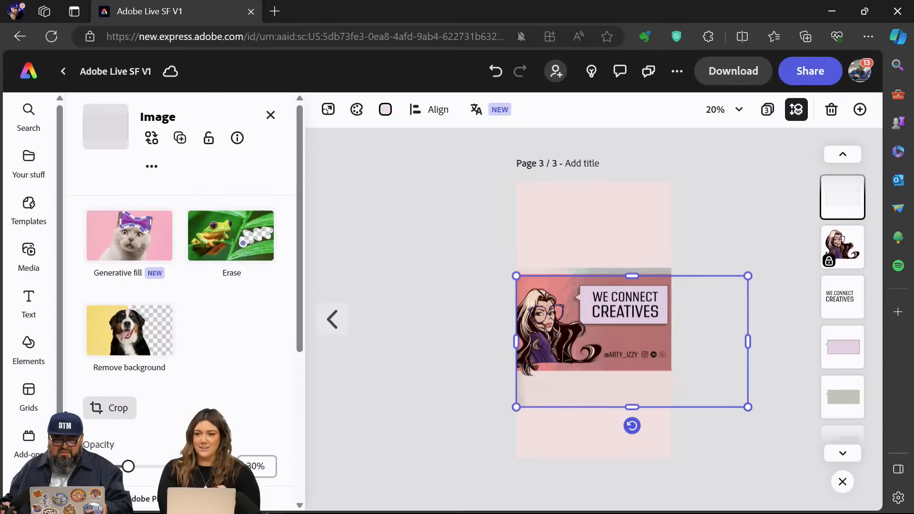
drag(548, 343, 554, 241)
Step: Unlock the woman's portrait image and enlarge it to fill the lower half of the story page
click(542, 347)
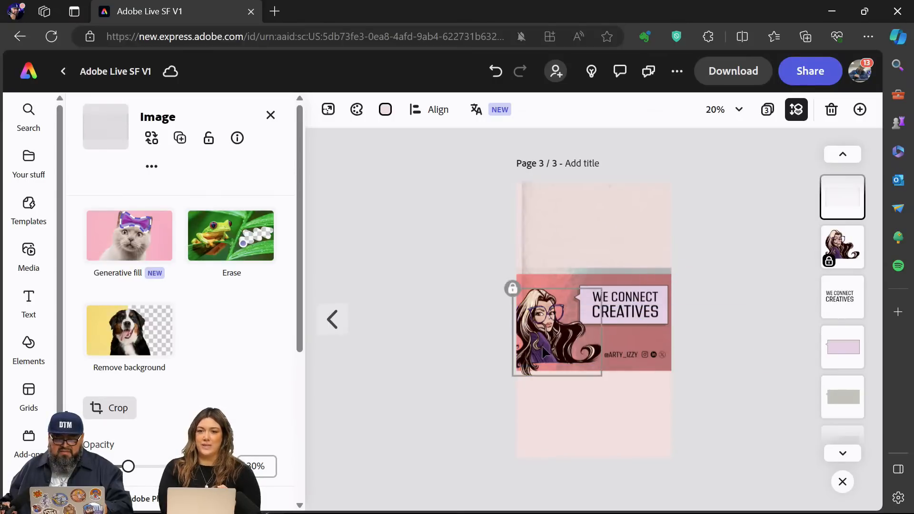
click(209, 138)
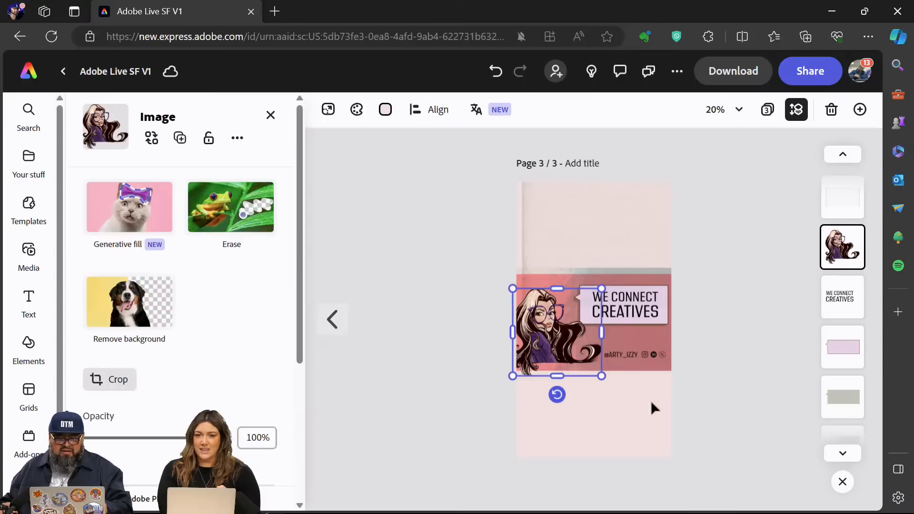
drag(602, 378, 616, 438)
Step: Enlarge the paper texture overlay on the story page further and align it with the page's left edge
click(628, 294)
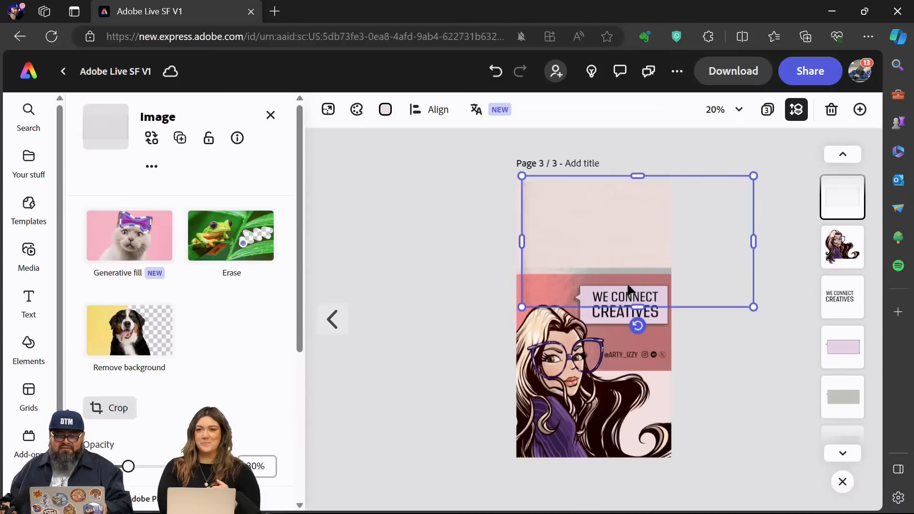
drag(754, 309, 800, 343)
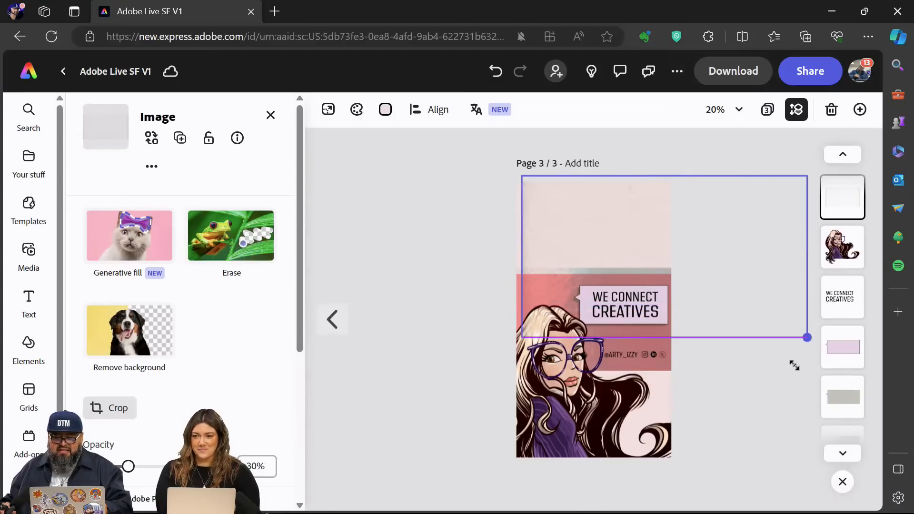
drag(614, 228, 604, 249)
click(463, 291)
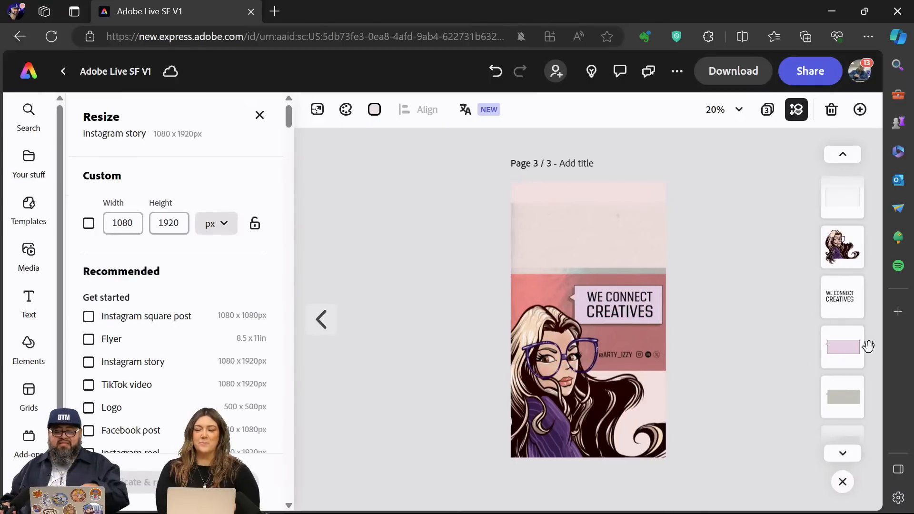
Step: Move the "WE CONNECT CREATIVES" text, its lilac speech bubble and the bubble's shadow up above the woman's portrait
click(843, 296)
drag(614, 309, 615, 229)
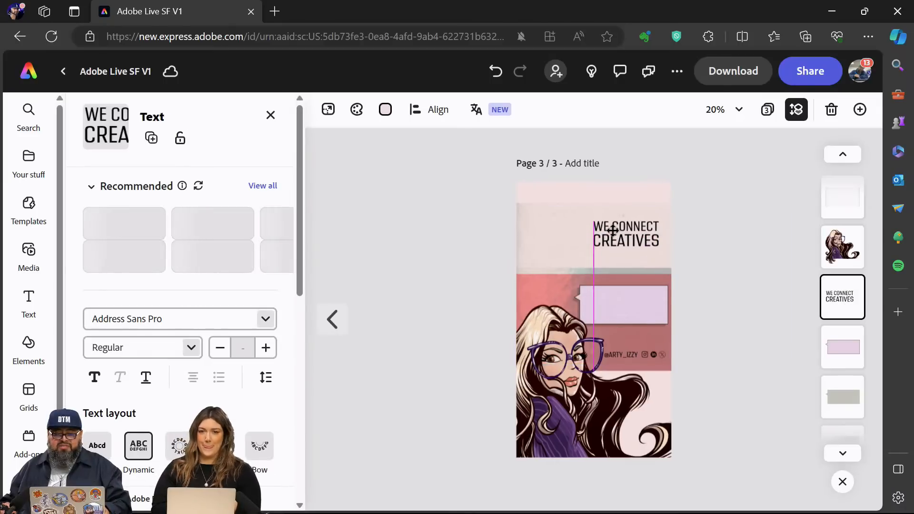
click(840, 351)
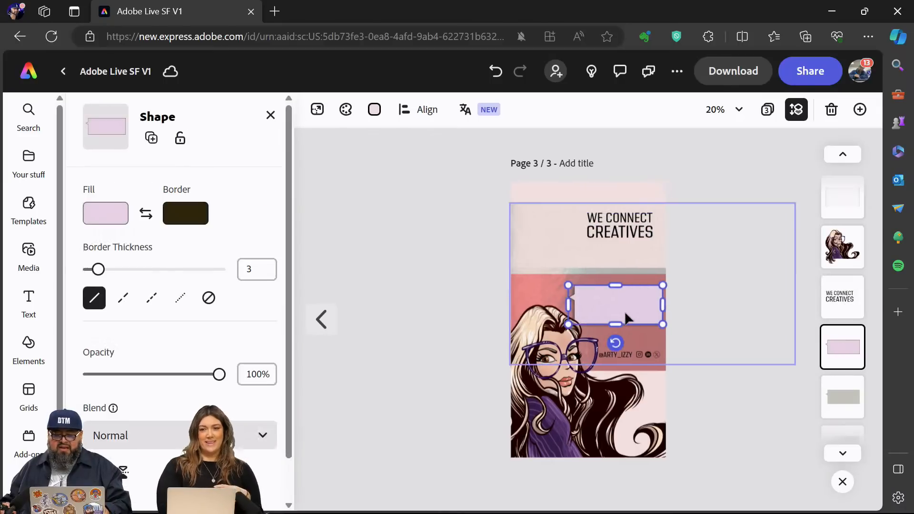
drag(628, 312, 620, 234)
click(843, 396)
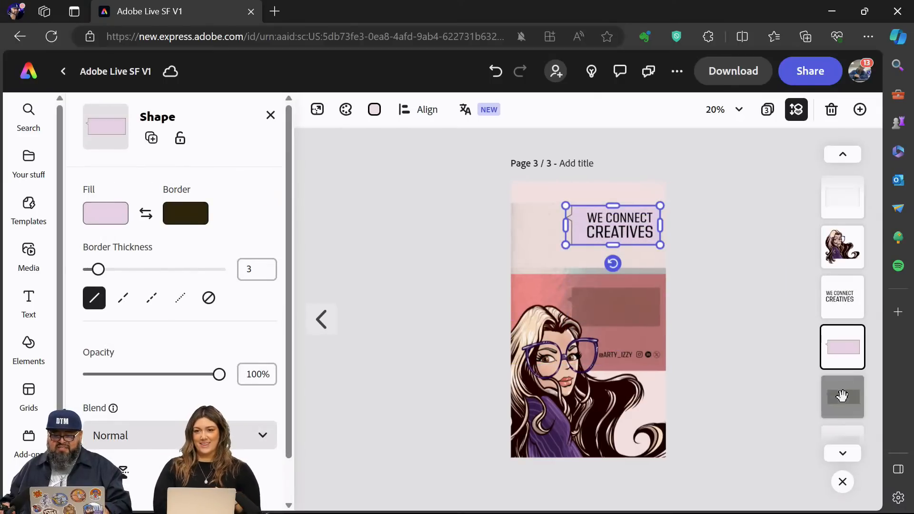
drag(618, 314, 617, 237)
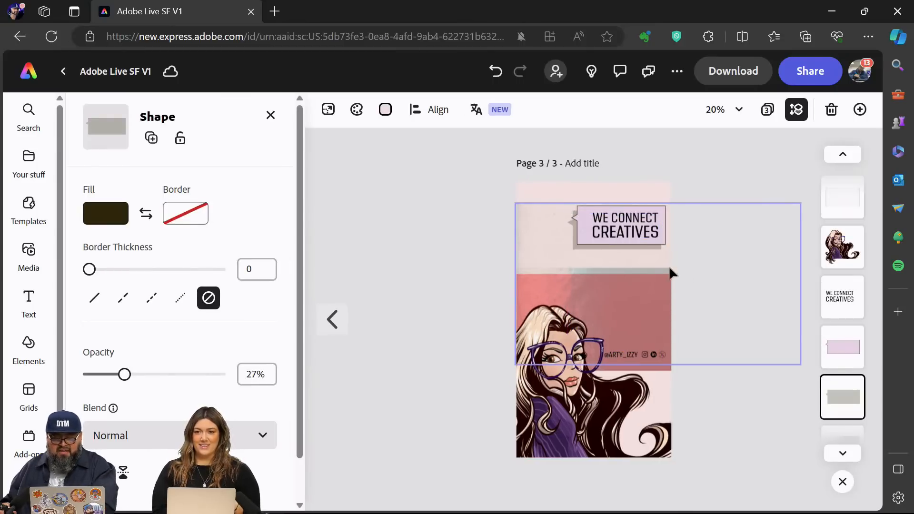
click(704, 278)
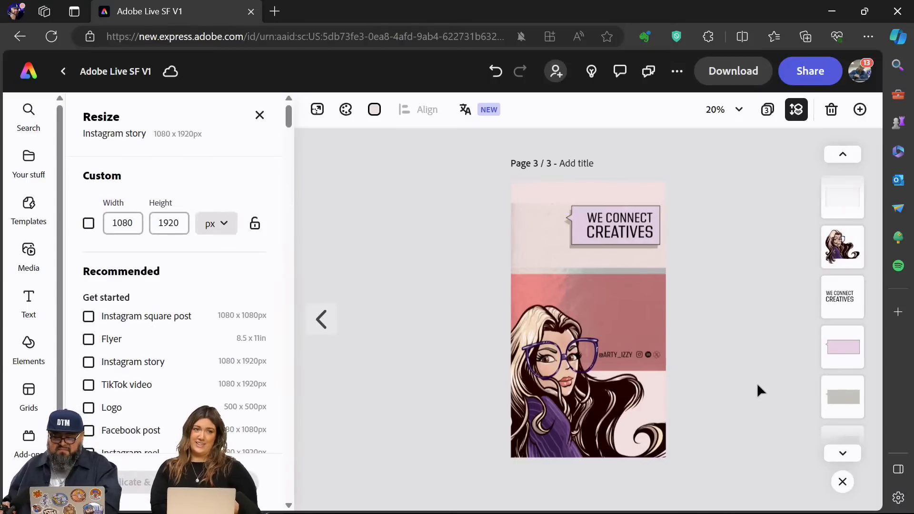
Step: Rotate the coral background rectangle to portrait orientation and enlarge it to cover the whole story page
scroll(839, 394, down, 5)
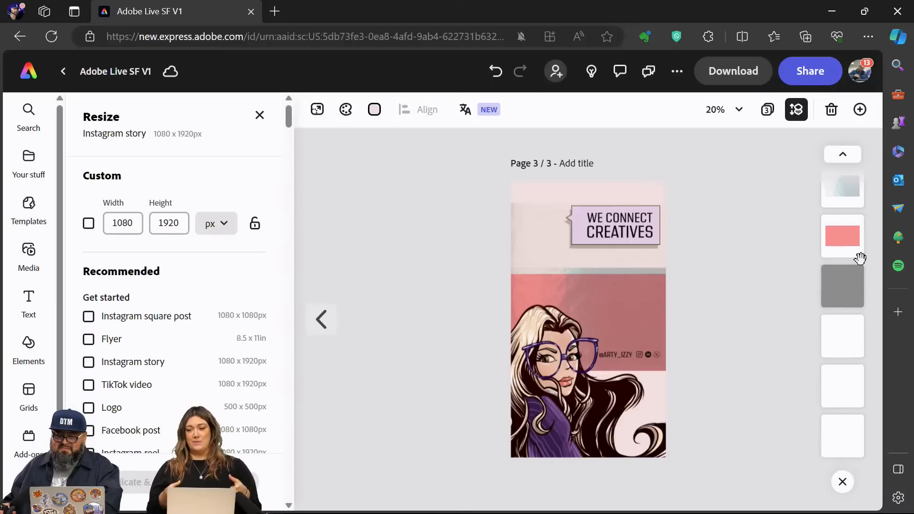
click(857, 254)
drag(591, 390, 651, 339)
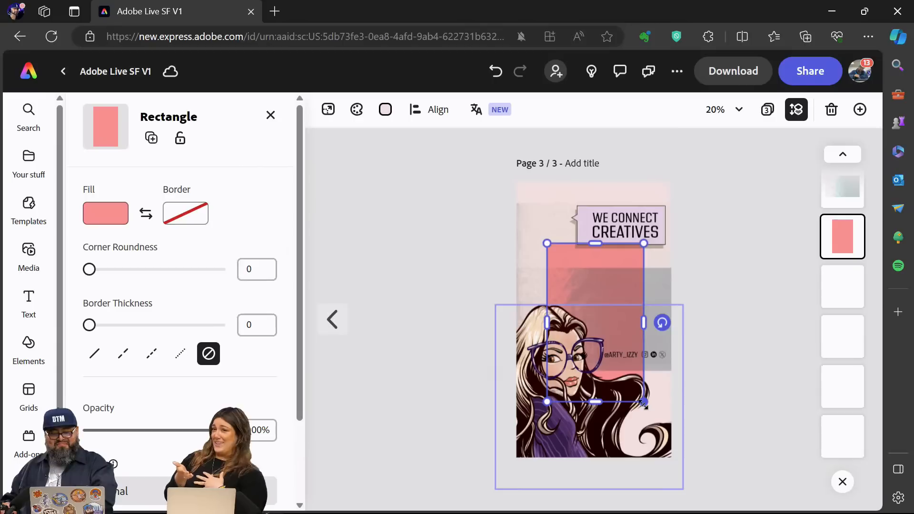
drag(645, 402, 680, 460)
drag(546, 238, 498, 185)
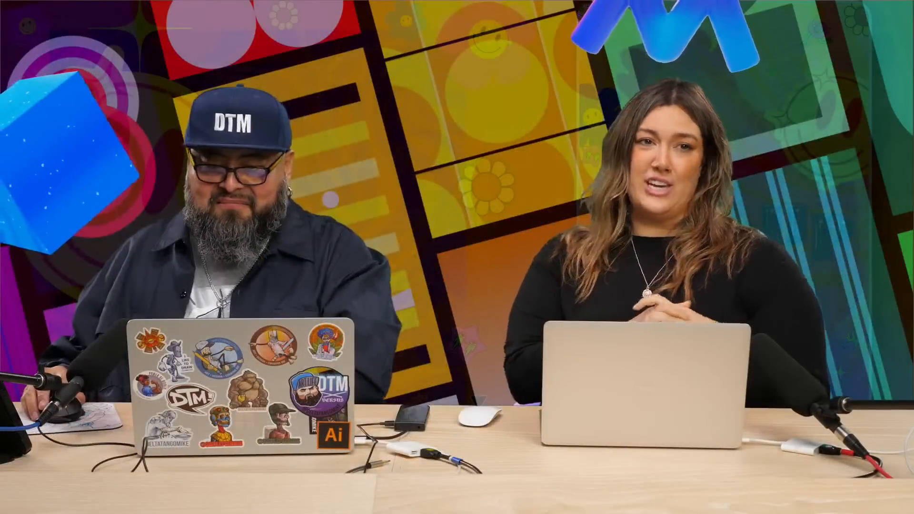
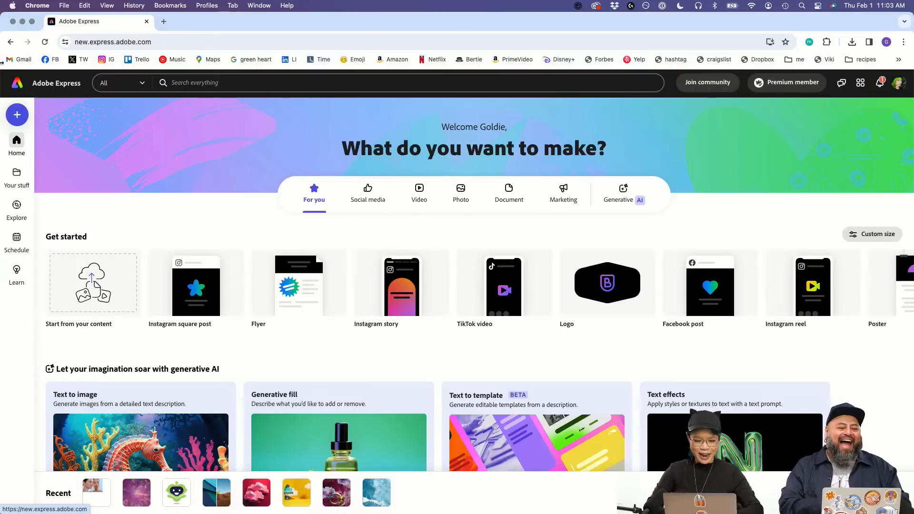
Step: Create a blank Instagram square post and place the dark green photo from the Abstract and textures collection on it
mouse_move(210, 299)
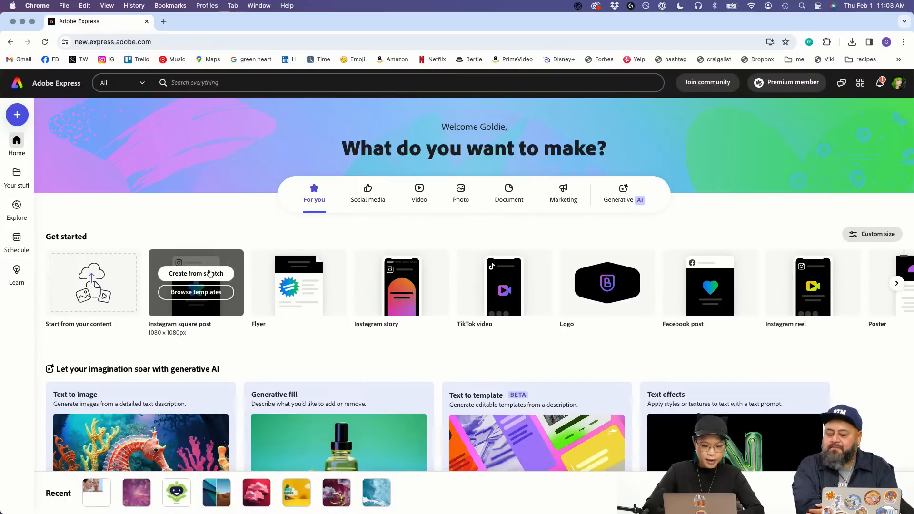
click(210, 273)
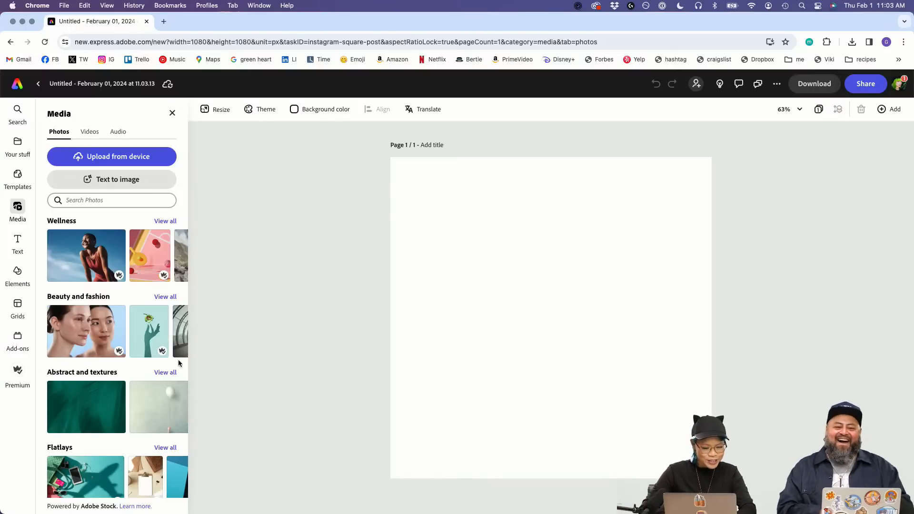
click(171, 372)
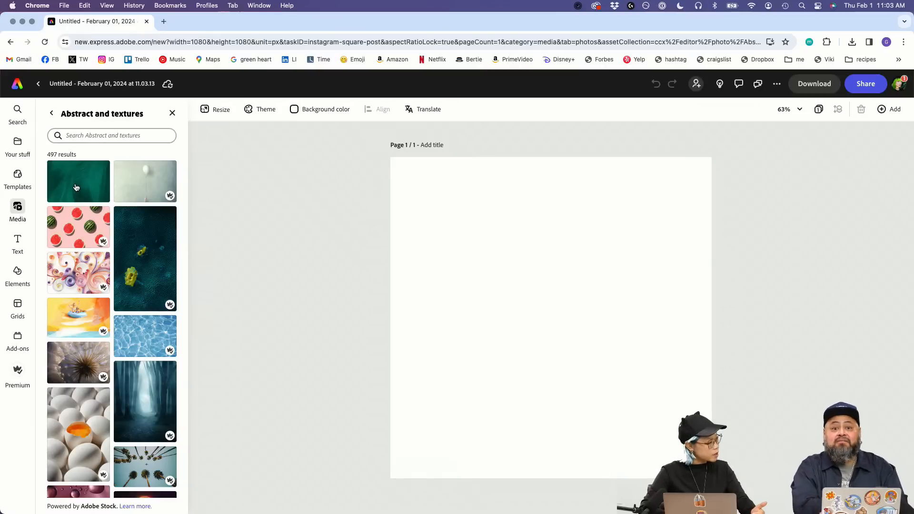
drag(76, 187, 515, 223)
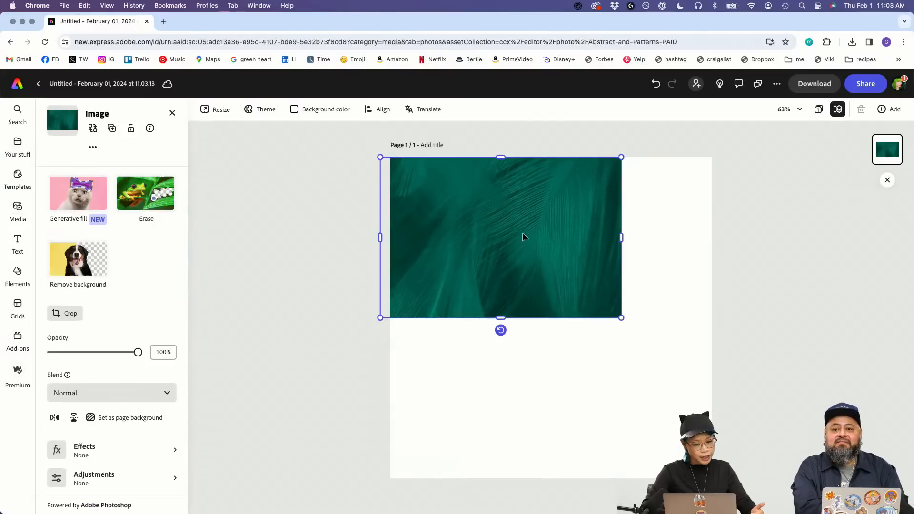
Step: Enlarge the green texture photo and shift it so that it covers the entire square page
drag(622, 318, 862, 478)
drag(802, 449, 770, 451)
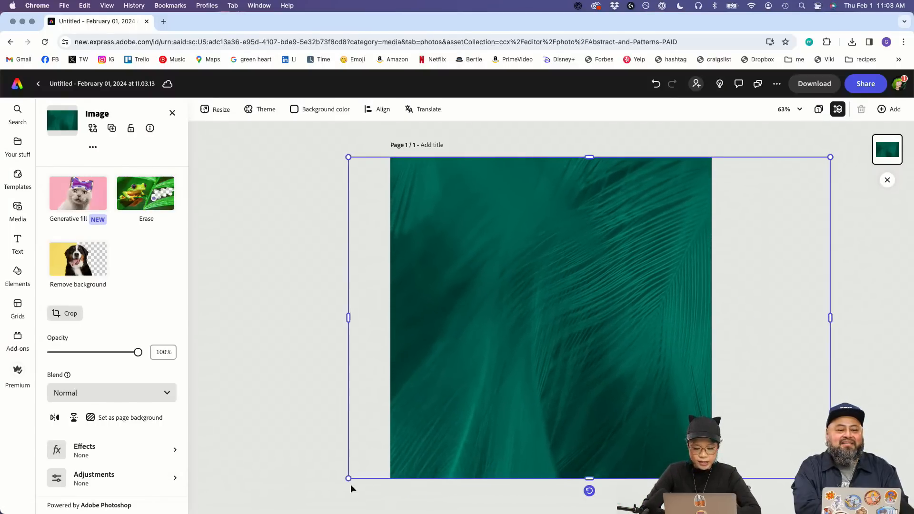
drag(348, 490, 333, 492)
click(299, 327)
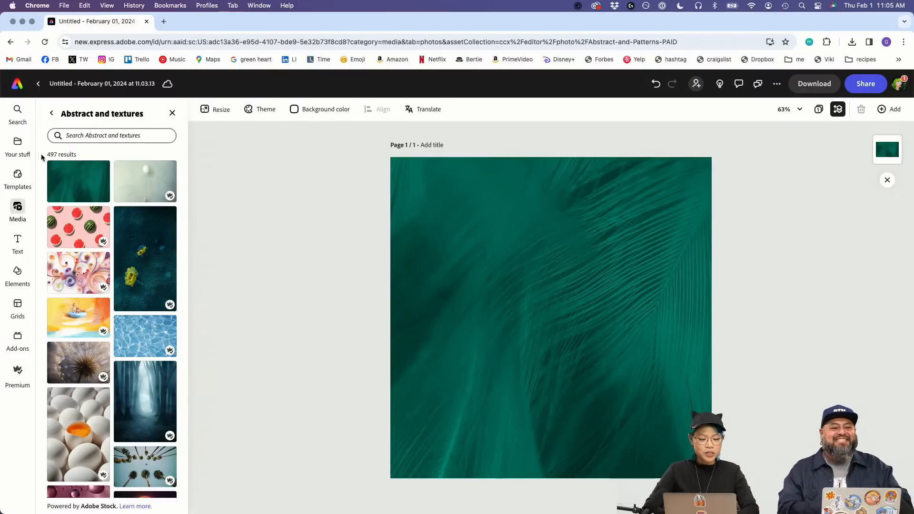
Step: Rename the document as New Year Hope
click(69, 84)
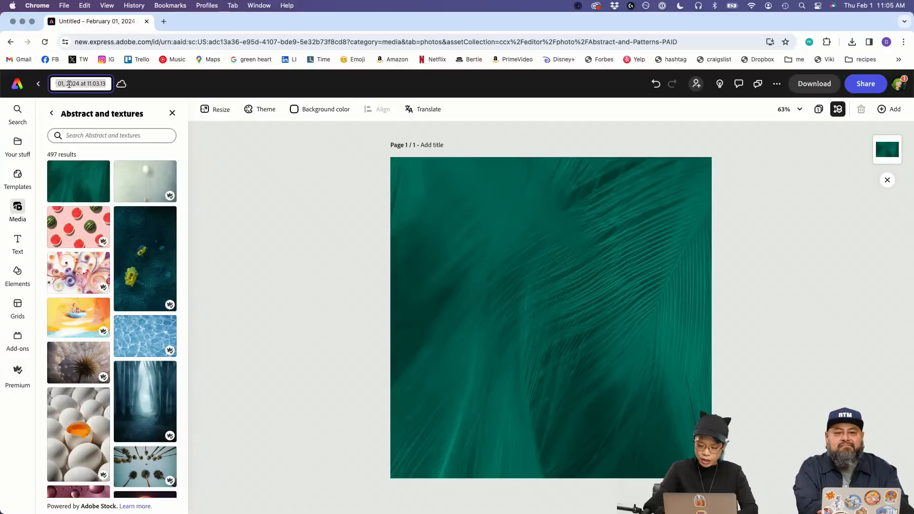
text(New Yer)
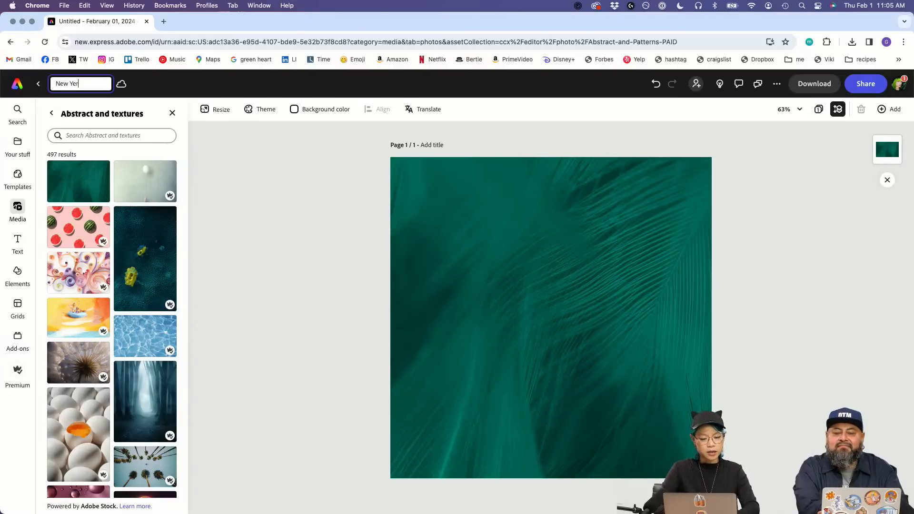
key(BackSpace)
text(ar Party)
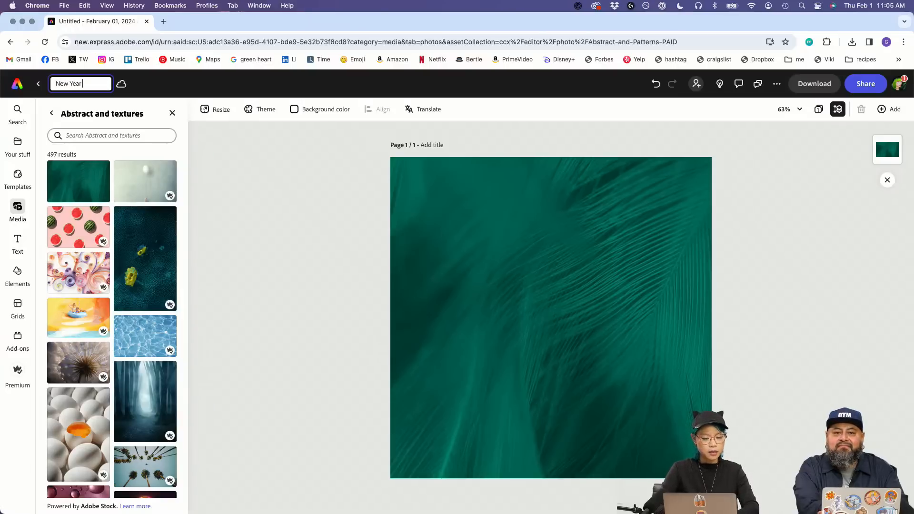
click(238, 146)
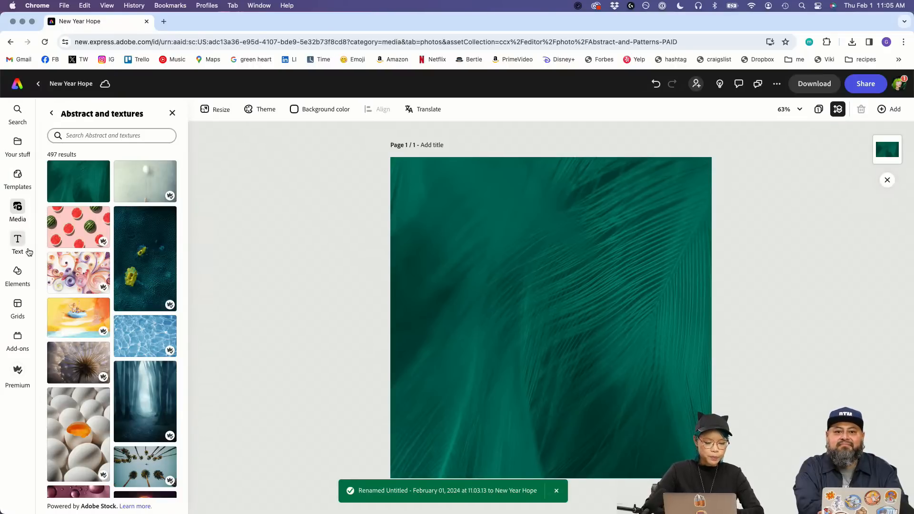
Step: Search the design assets for "money" and place the teal money bag with gold coins in the page's upper-right corner
mouse_move(27, 186)
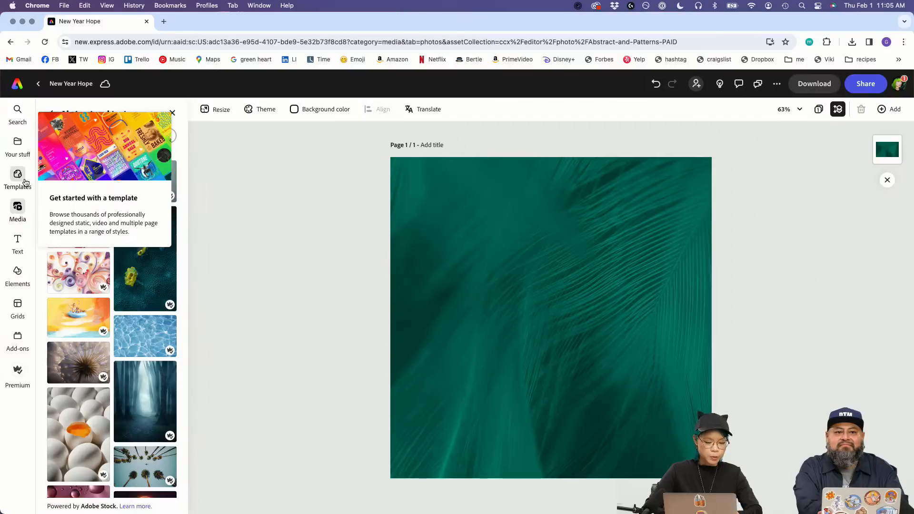
click(18, 272)
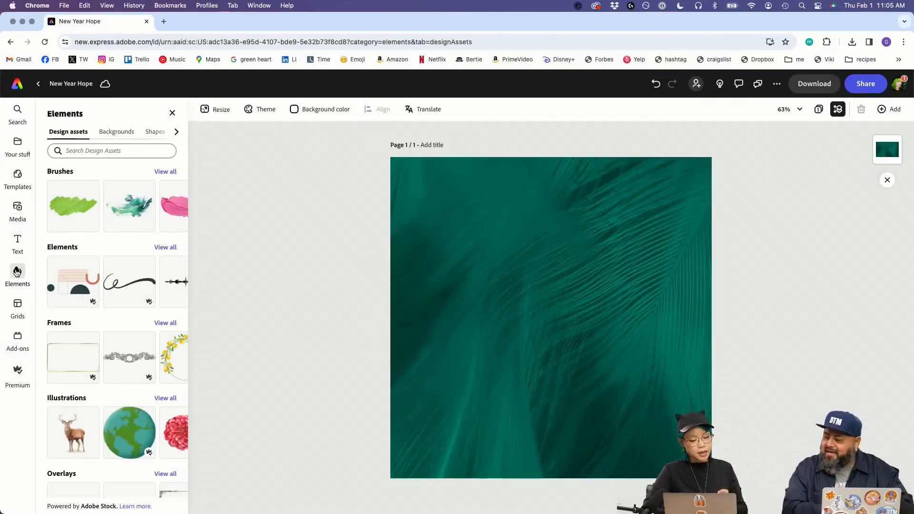
click(119, 150)
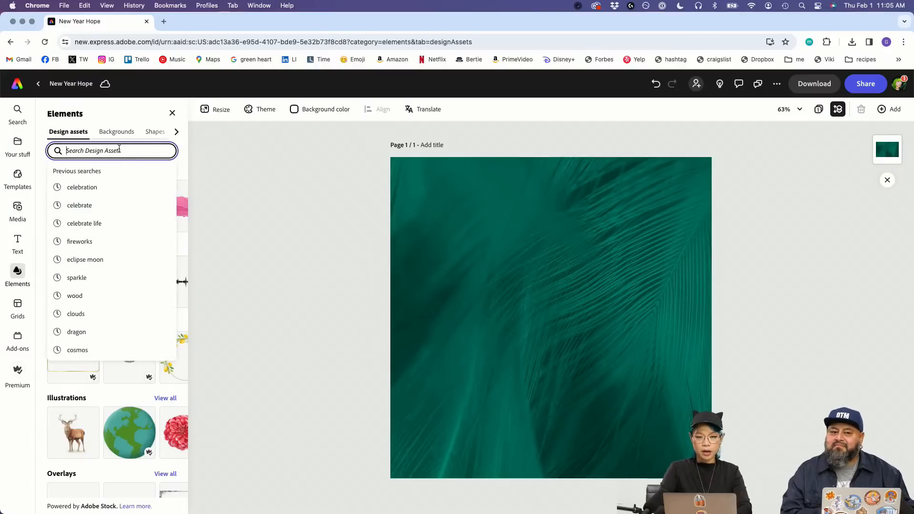
text(money)
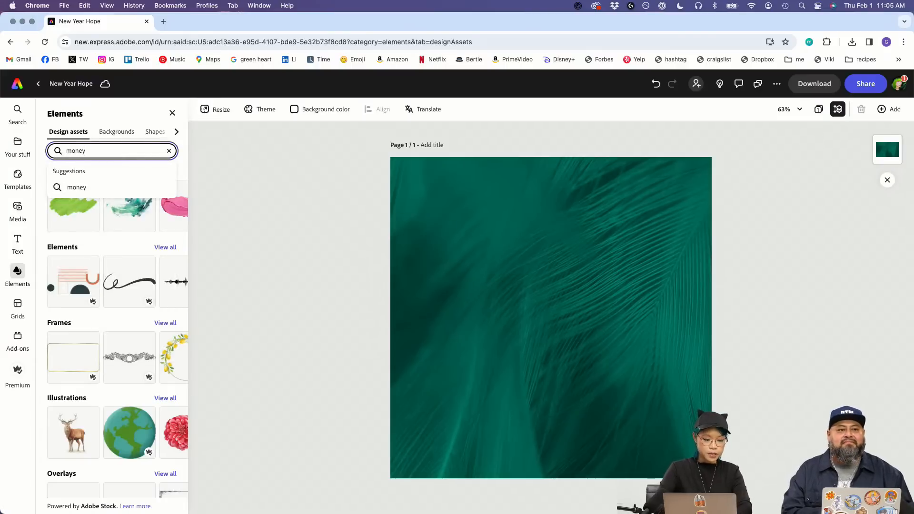
key(Return)
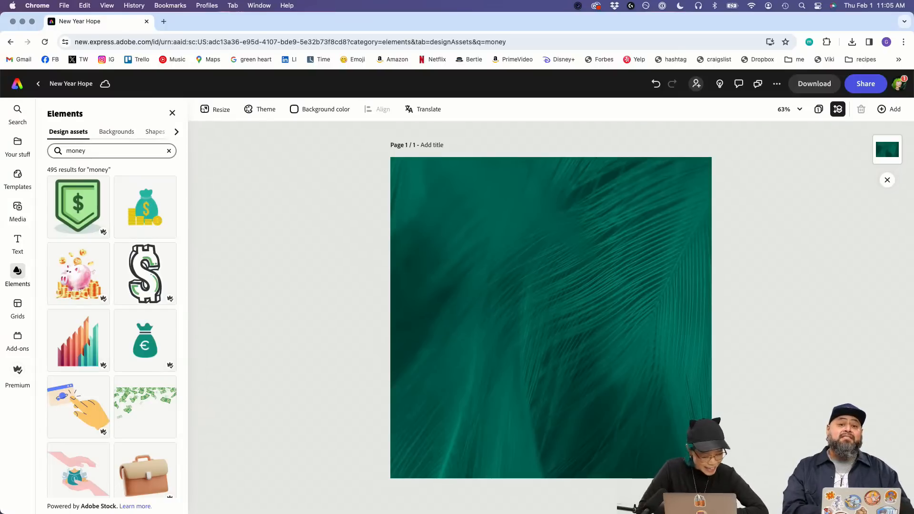
click(133, 216)
drag(555, 324, 664, 224)
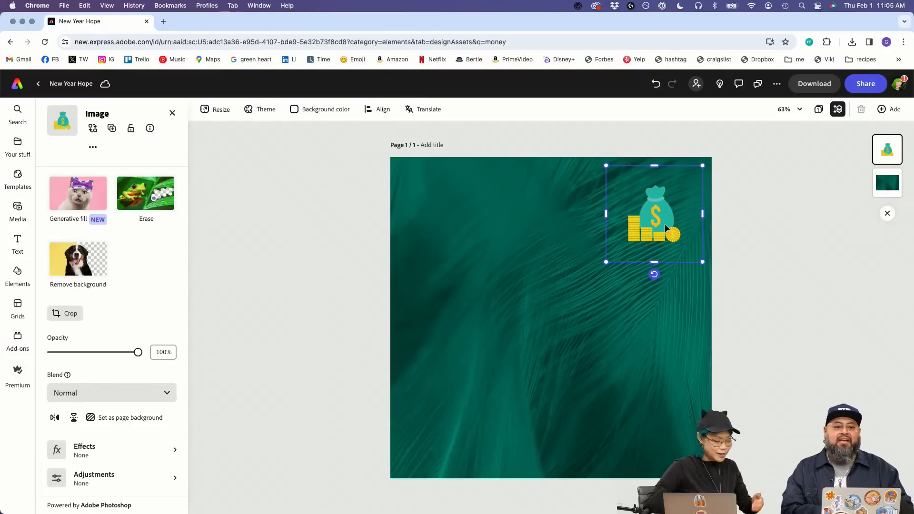
Step: Search the design assets for "plane" and look through the results for a suitable airplane illustration
click(172, 113)
triple_click(120, 150)
text(plane)
key(Return)
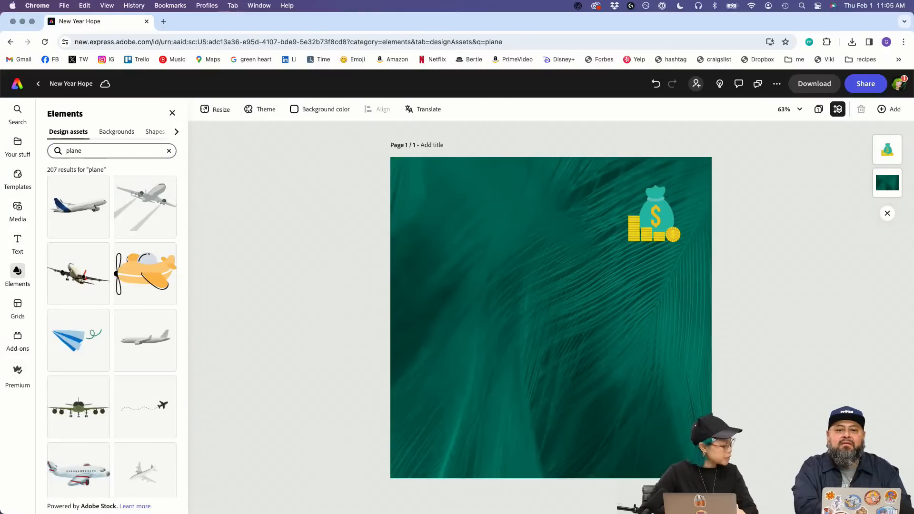
scroll(126, 319, down, 3)
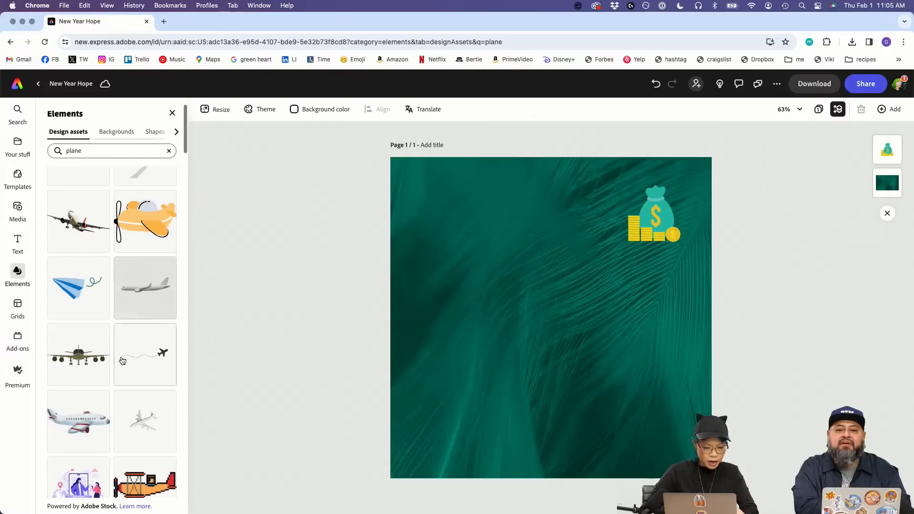
scroll(97, 293, down, 3)
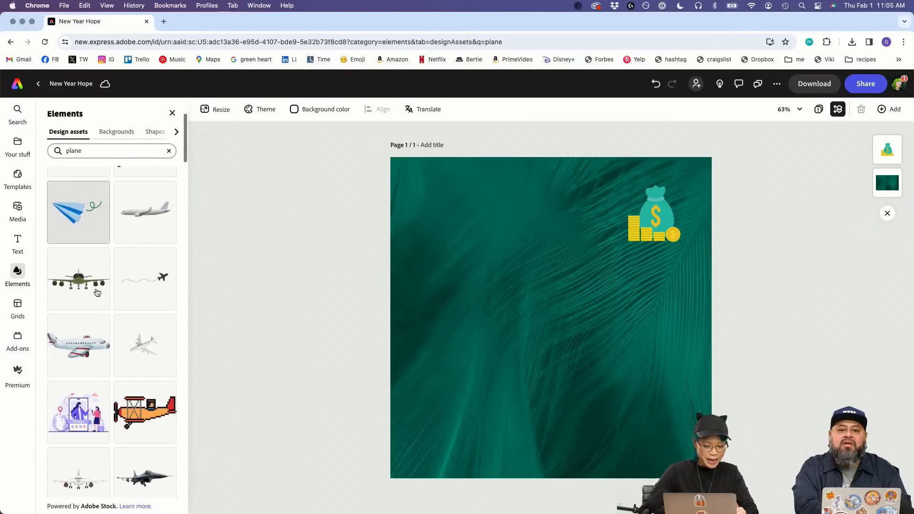
scroll(94, 310, up, 4)
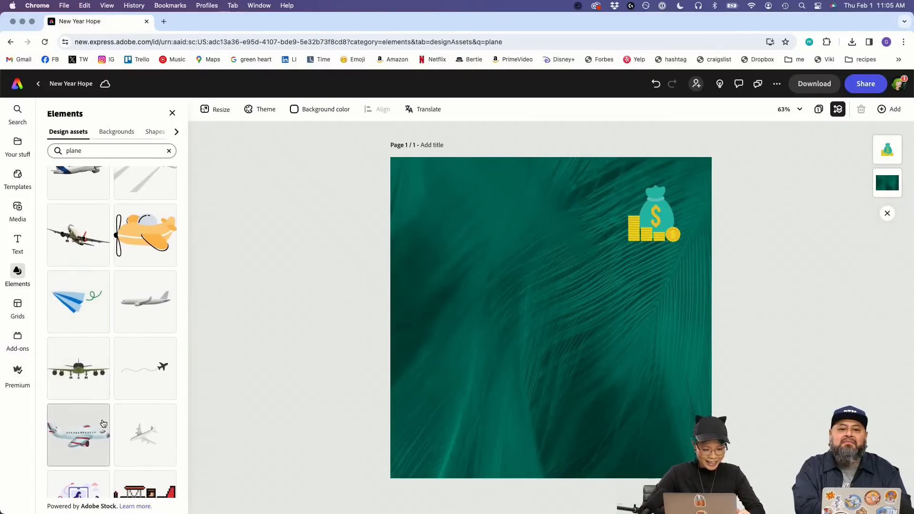
scroll(115, 247, down, 3)
scroll(114, 247, up, 4)
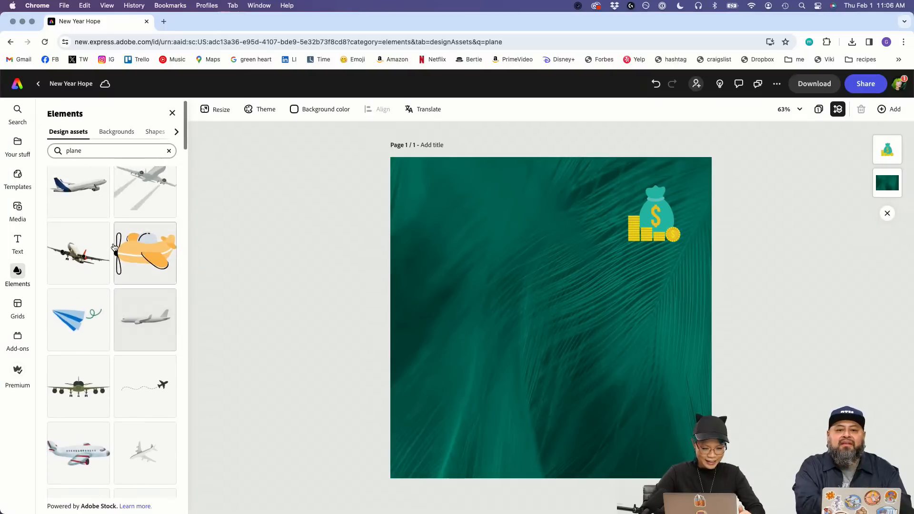
Step: Try the orange cartoon plane left of the page's centre, and delete it from the page
click(148, 276)
drag(563, 334, 505, 334)
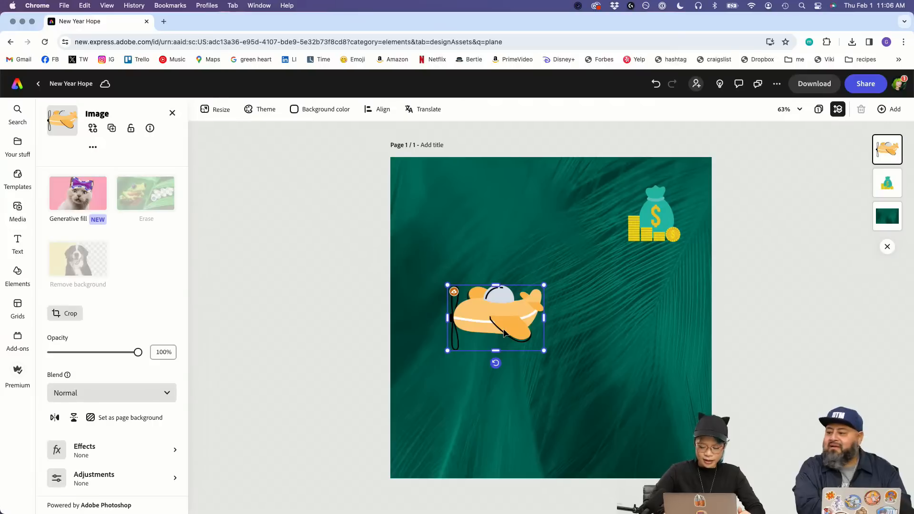
key(Delete)
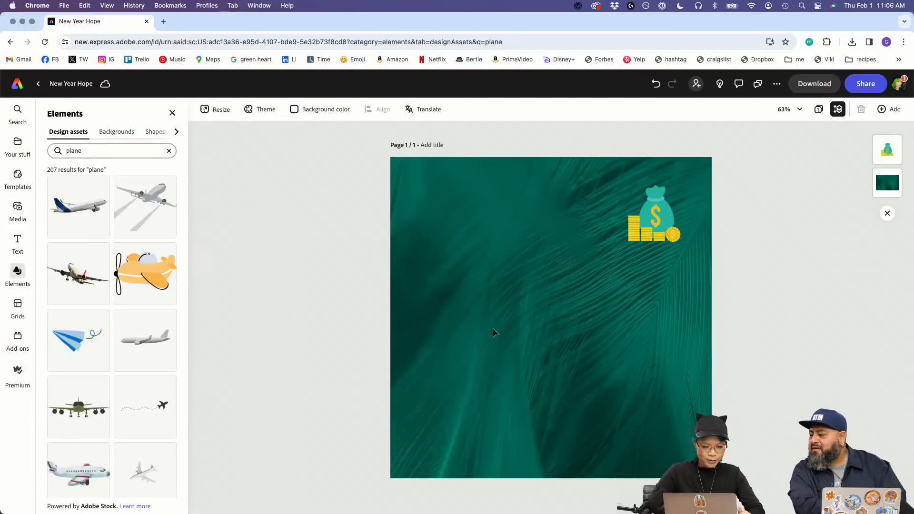
Step: Place the white jet airliner with red engines, flipped horizontally, in the page's lower-left corner
click(95, 273)
click(543, 320)
drag(543, 320, 451, 444)
click(568, 314)
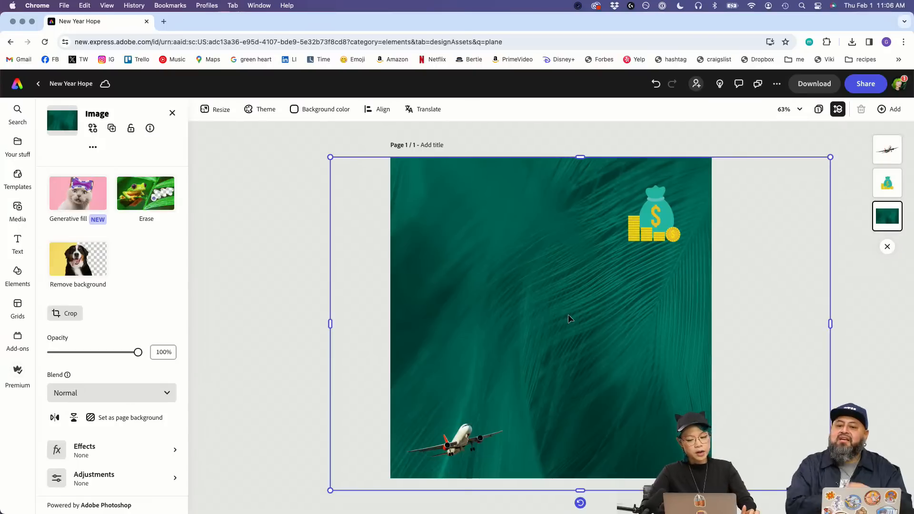
drag(656, 207, 650, 207)
click(286, 213)
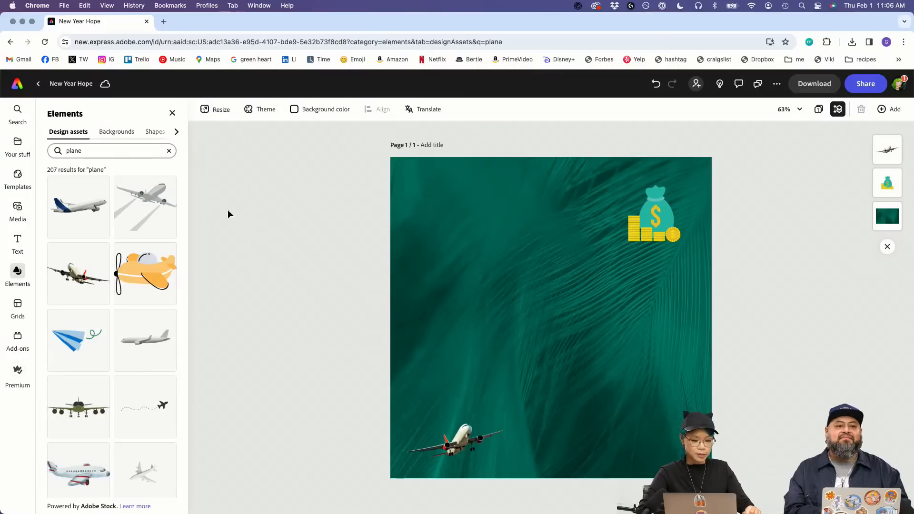
Step: Search the design assets for "pencil" and place the thick blue pencil, shrunk to about half size, below the money bag
click(136, 151)
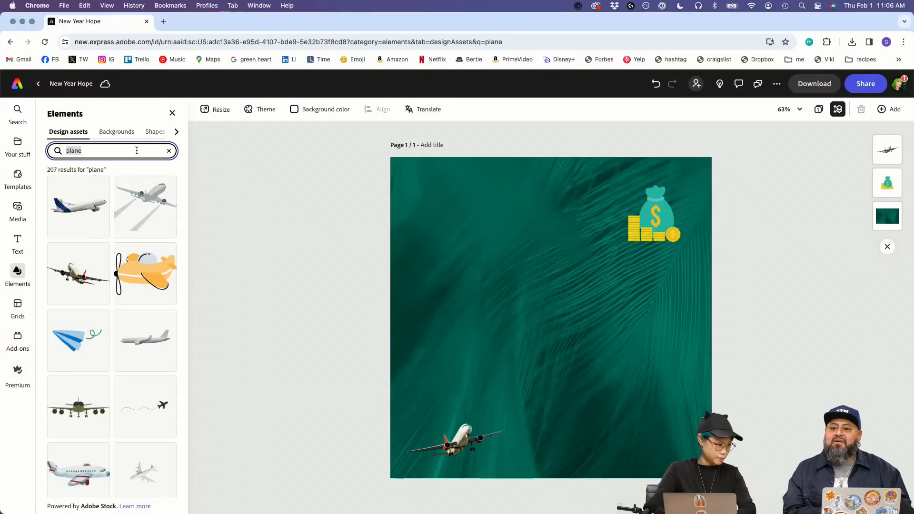
text(encil)
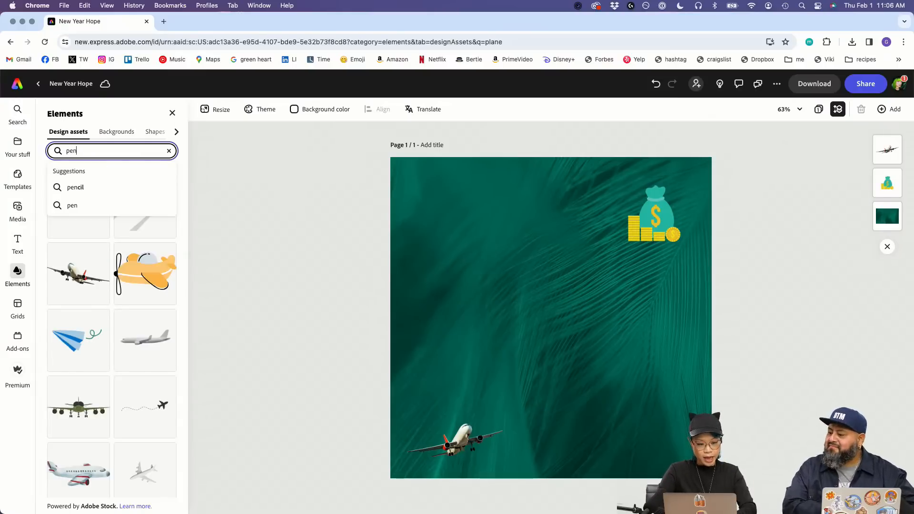
key(Return)
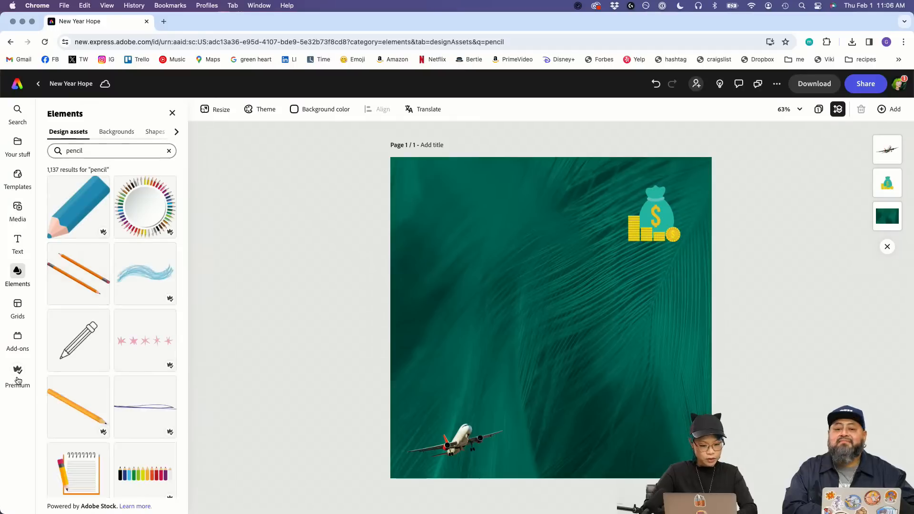
scroll(108, 386, down, 1)
scroll(107, 382, down, 3)
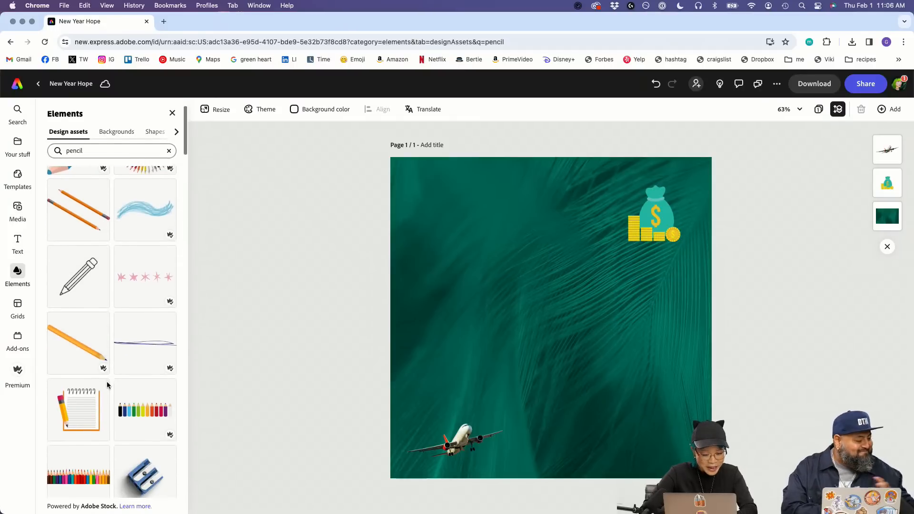
scroll(106, 384, up, 3)
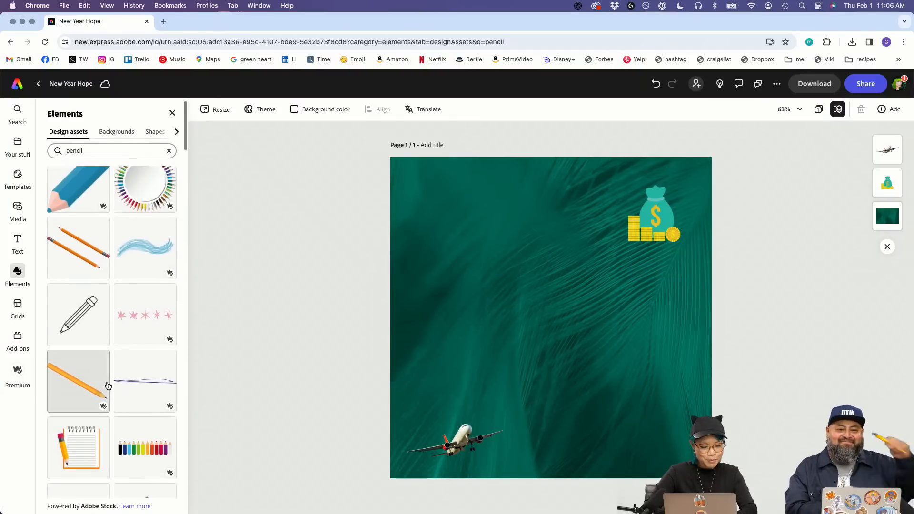
click(78, 190)
click(566, 309)
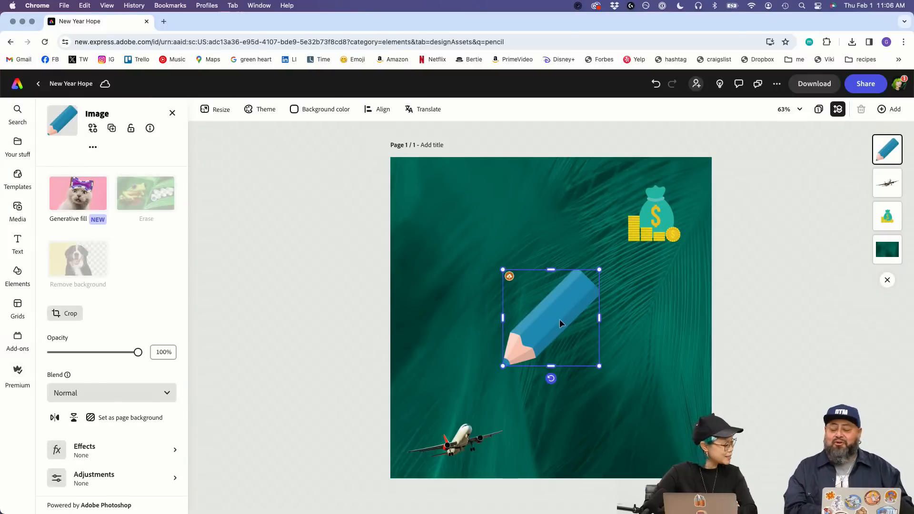
mouse_move(599, 365)
mouse_down()
mouse_move(553, 320)
mouse_move(582, 331)
mouse_move(674, 251)
mouse_move(668, 294)
mouse_up()
click(761, 310)
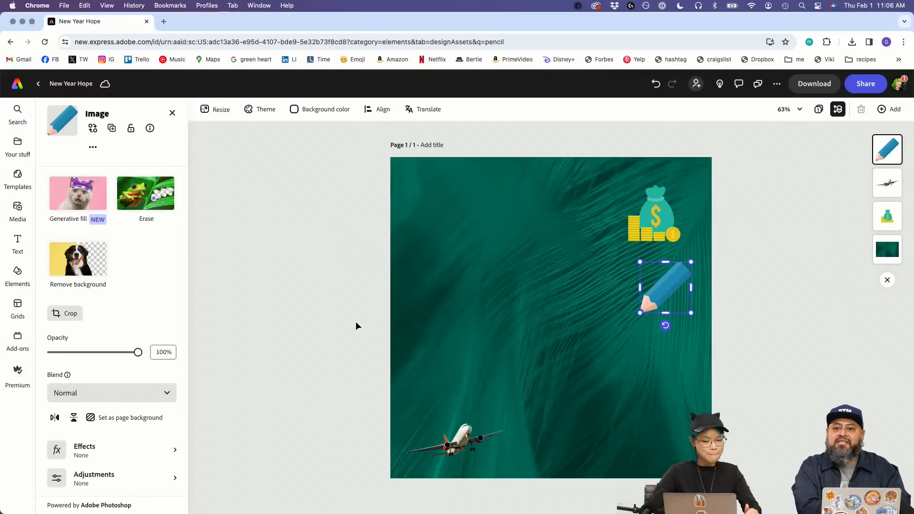
click(282, 301)
Step: Search the design assets for "beach" and place the palm island with the yellow umbrella near the page's lower edge, beside the plane
double_click(82, 152)
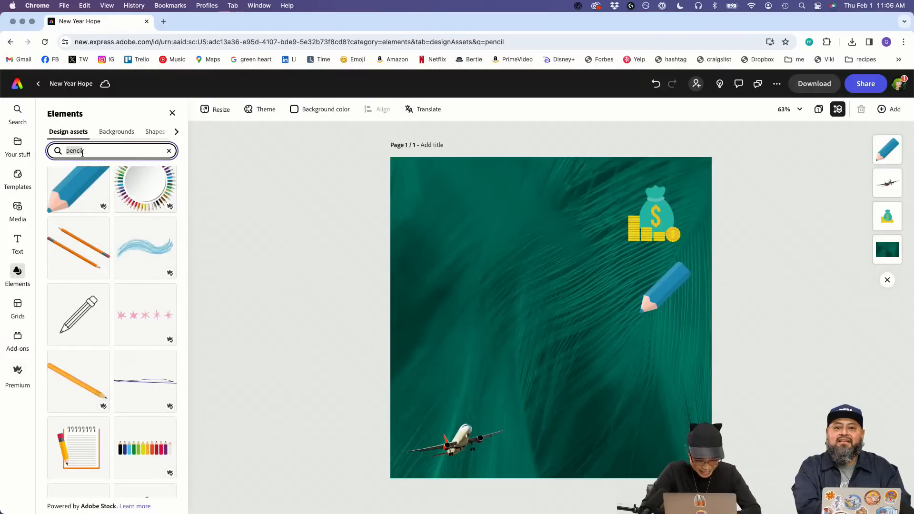
text(beach)
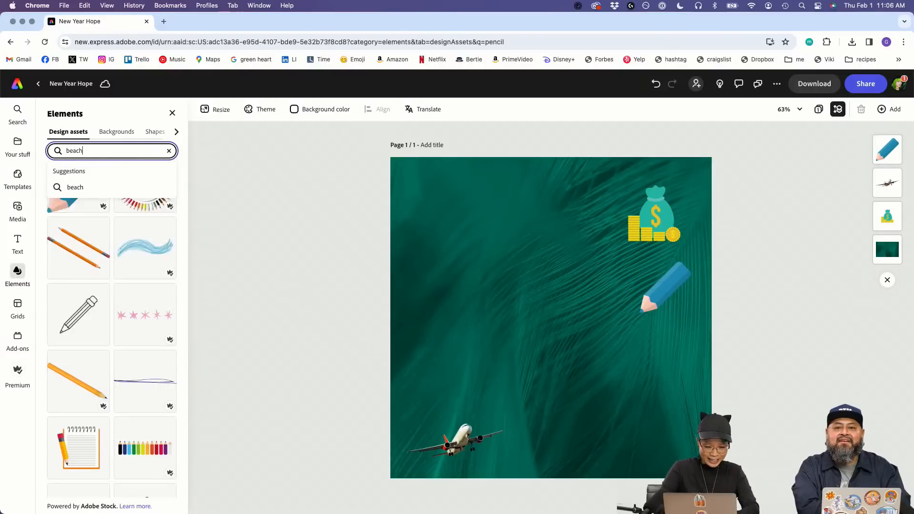
key(Return)
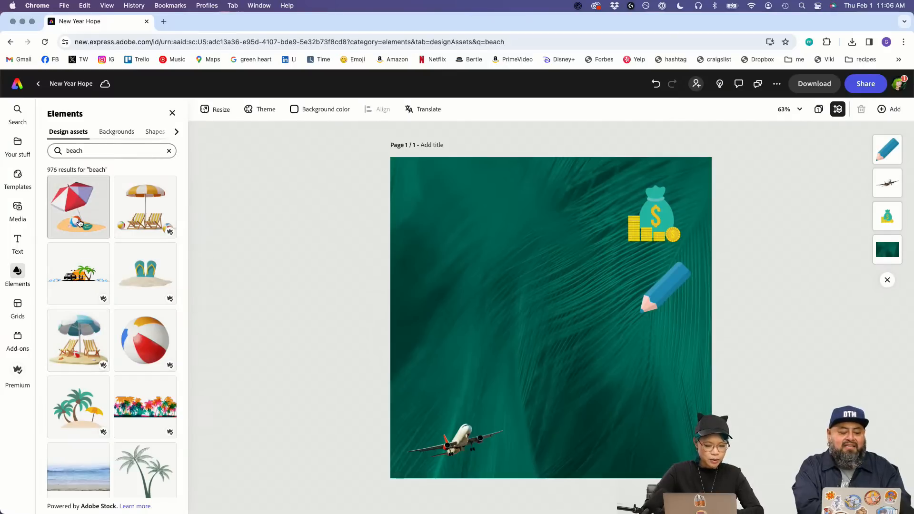
scroll(81, 333, down, 2)
click(81, 333)
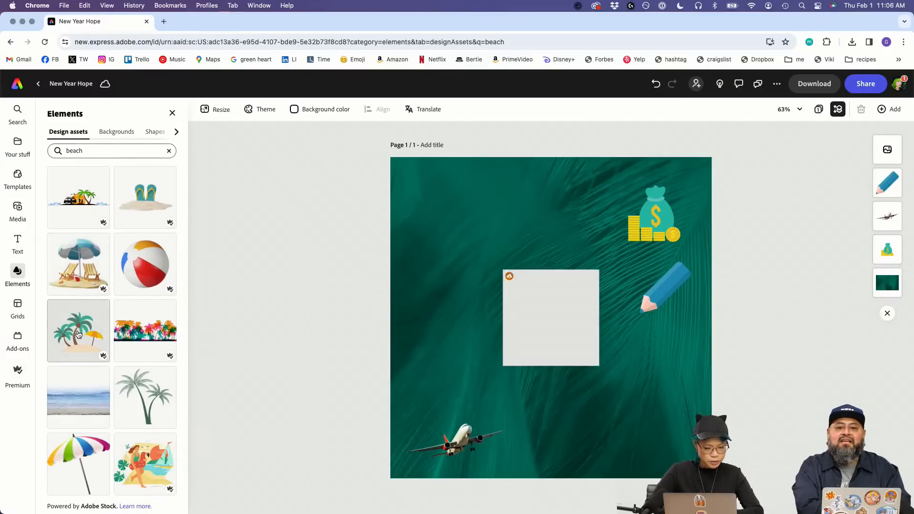
mouse_move(580, 354)
mouse_down()
mouse_move(573, 404)
mouse_move(554, 445)
mouse_move(586, 454)
mouse_up()
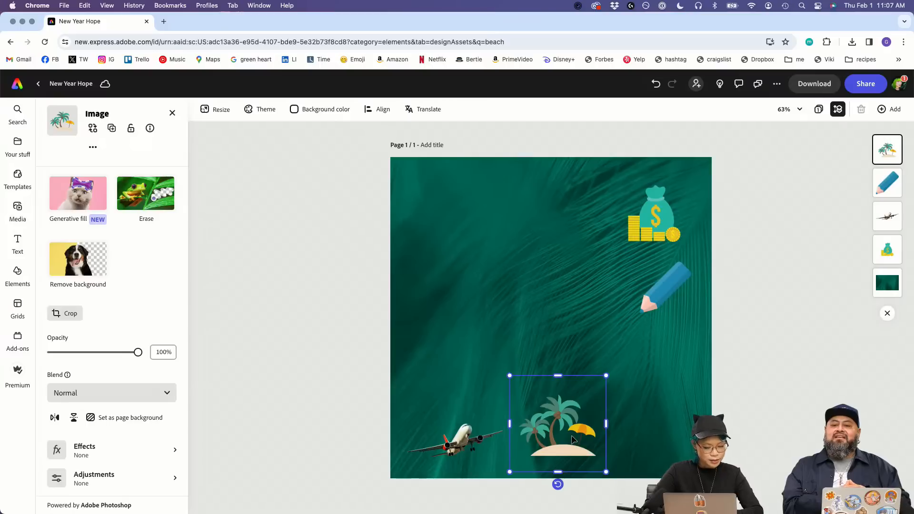
Step: Flip the palm island horizontally and shift it slightly closer to the plane
click(55, 418)
mouse_move(575, 428)
mouse_down()
mouse_move(553, 430)
mouse_move(564, 430)
mouse_up()
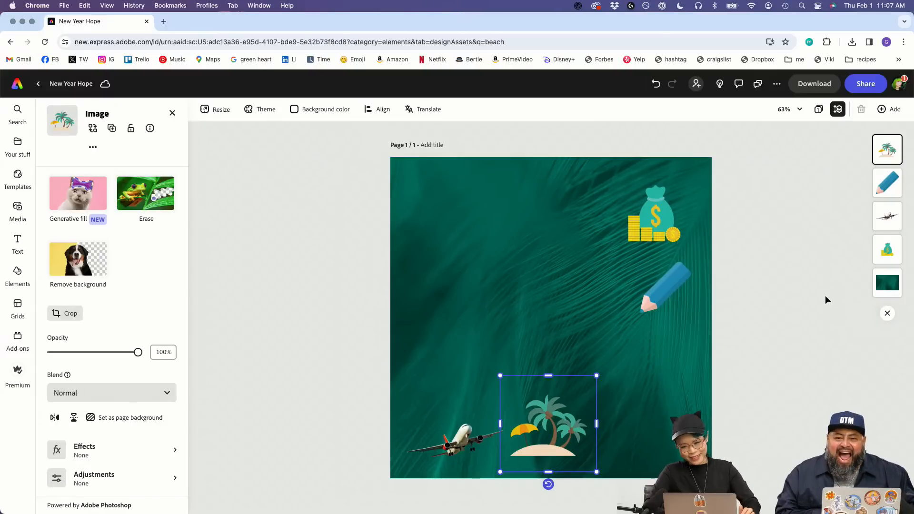
click(275, 258)
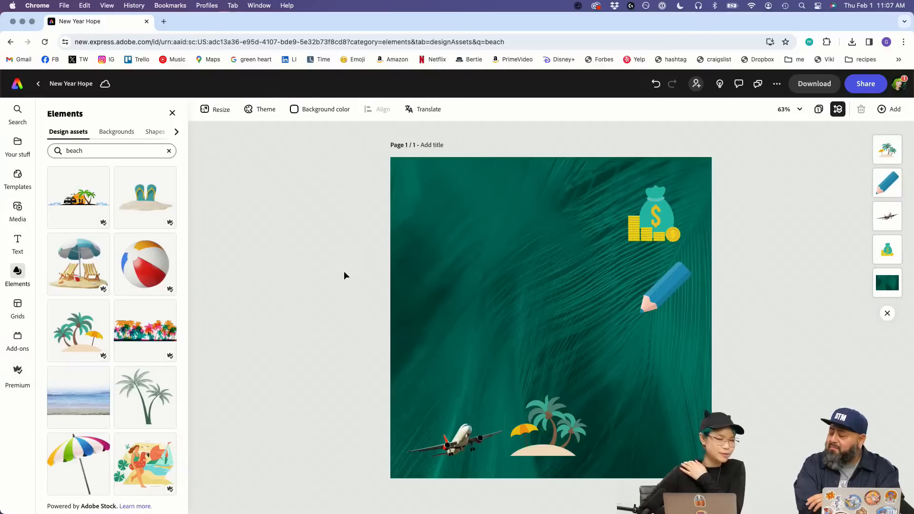
Step: Search the design assets for "computer"
click(141, 156)
text(computer)
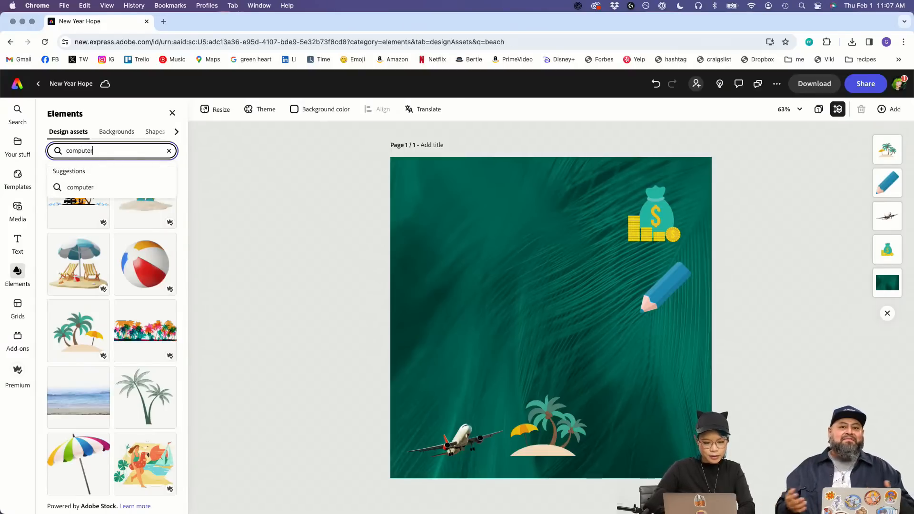
key(Return)
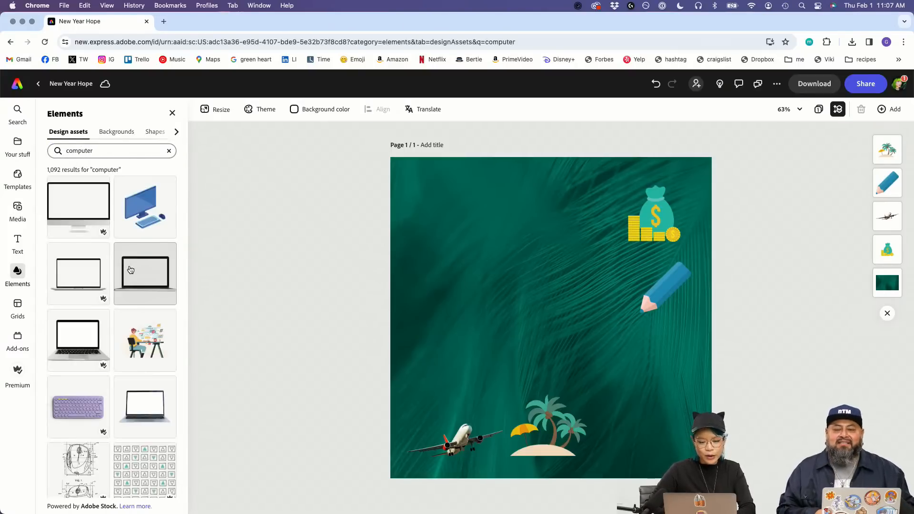
Step: Try the blue desktop computer left of the page's centre, and delete it from the page
click(145, 207)
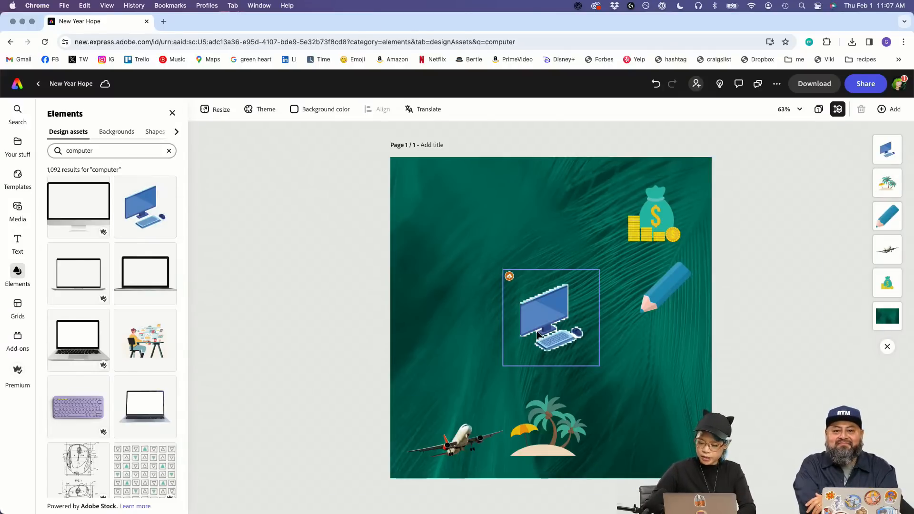
drag(559, 317, 502, 294)
key(Delete)
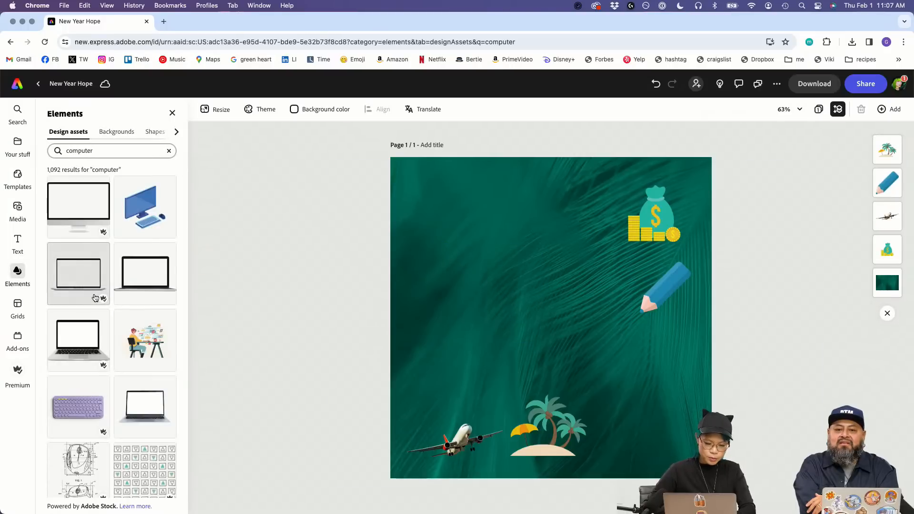
Step: Look through the computer results for a more suitable illustration
scroll(95, 298, down, 3)
scroll(95, 297, down, 5)
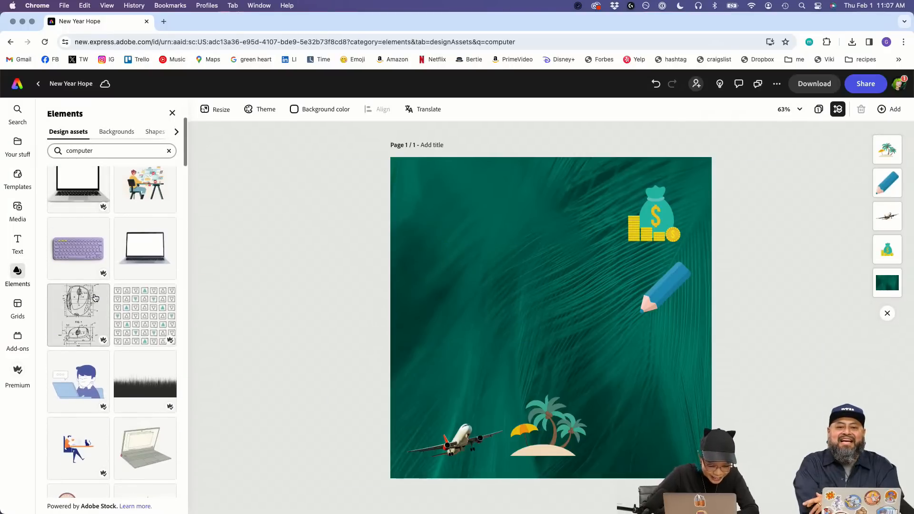
scroll(96, 298, down, 6)
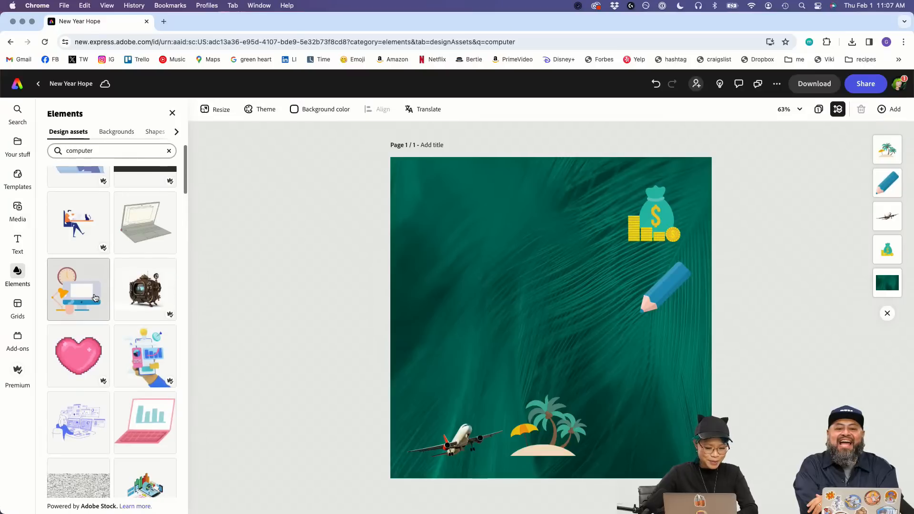
Step: Add the pink laptop with a bar chart and the yellow handheld game console from the computer search to the page
scroll(95, 297, up, 1)
click(145, 270)
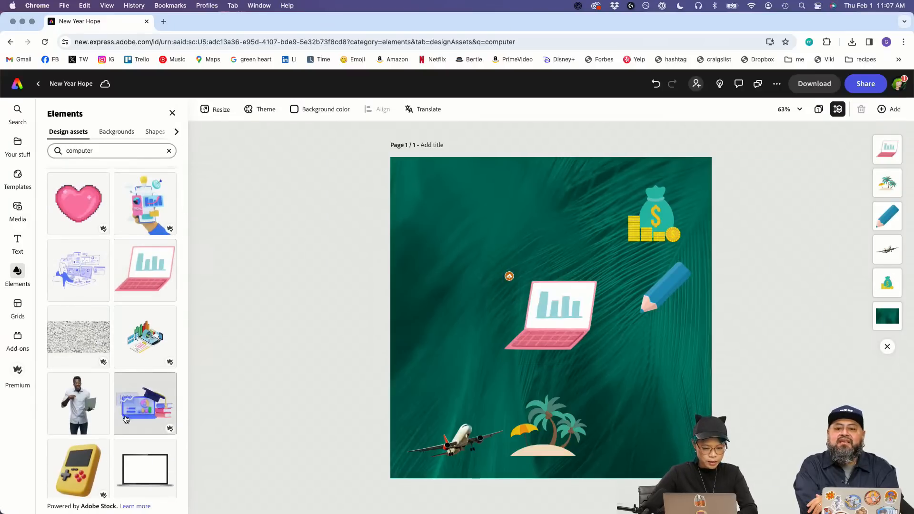
scroll(128, 412, down, 1)
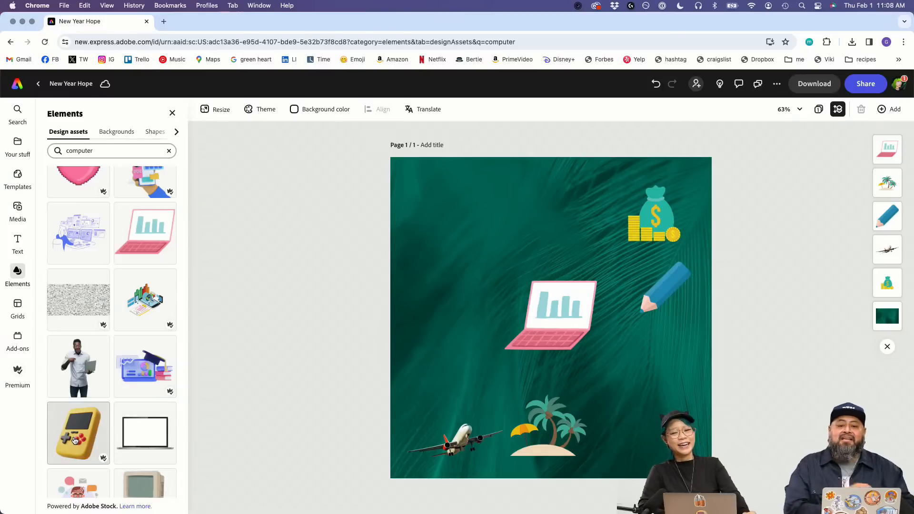
click(74, 440)
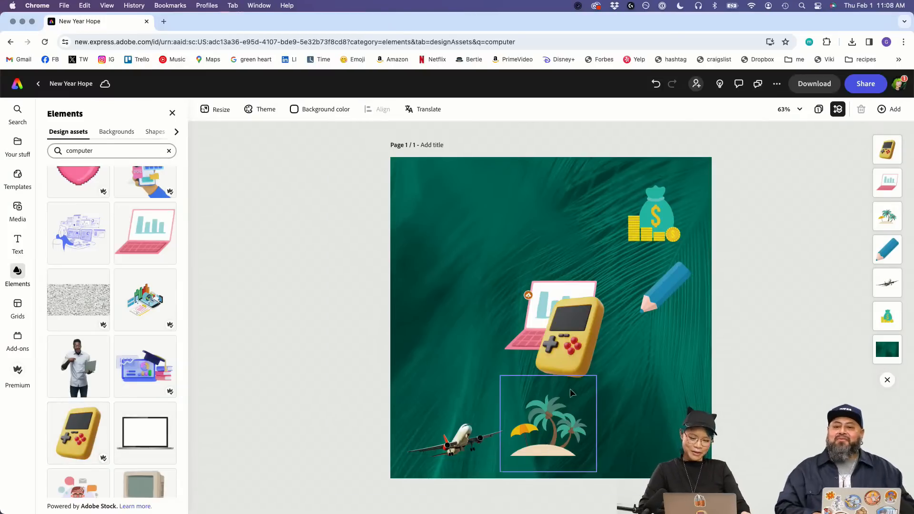
Step: Shrink the game console and the laptop, placing the console beside the beach island and the laptop beside the money bag
drag(577, 361, 635, 402)
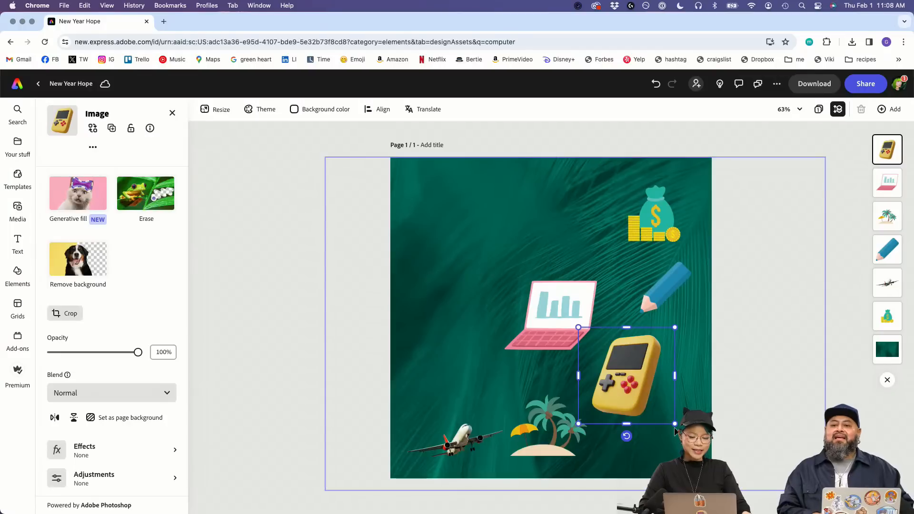
drag(675, 424, 640, 447)
drag(569, 301, 581, 196)
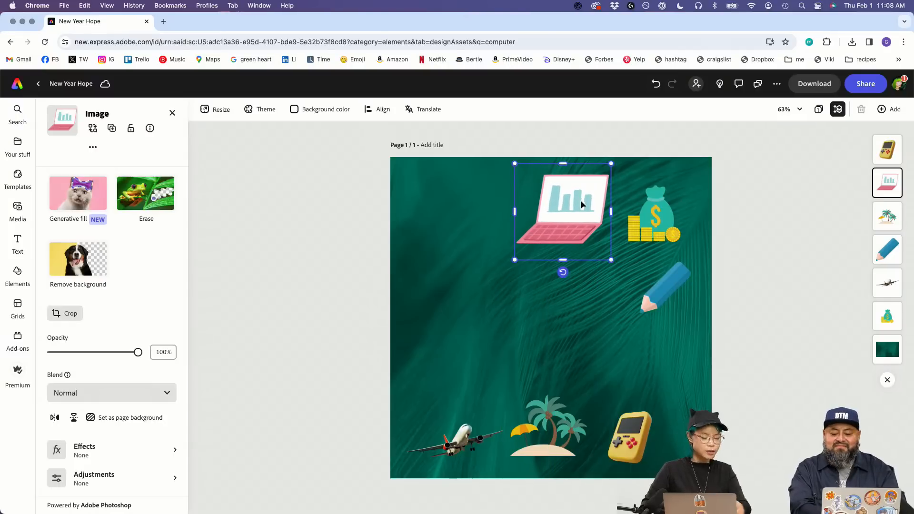
drag(613, 258, 587, 239)
drag(564, 201, 584, 221)
click(275, 239)
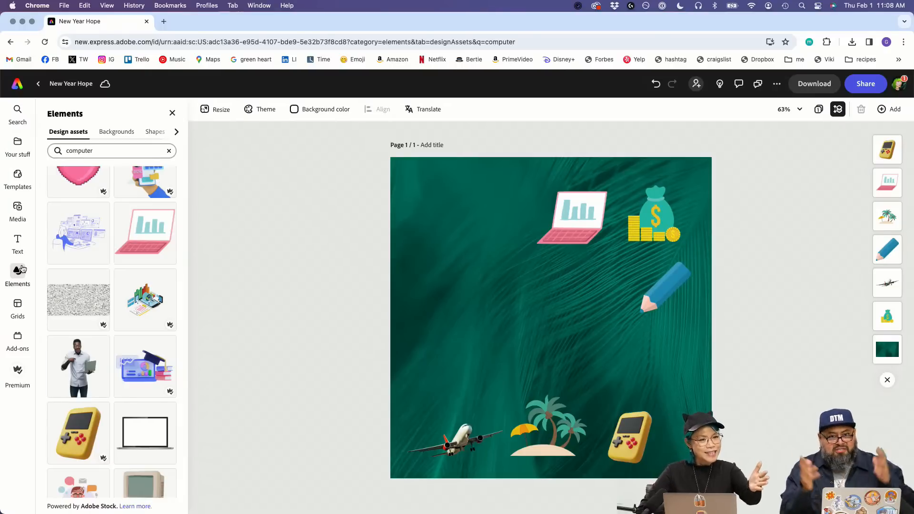
Step: Search the design assets for "health" and add the blue circle with the green heart and white cross
double_click(85, 156)
text(health)
key(Return)
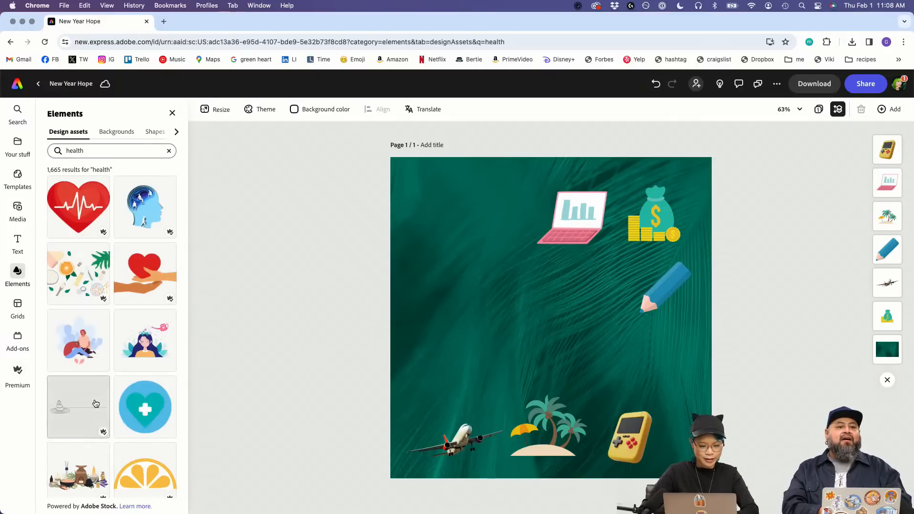
scroll(168, 324, down, 2)
click(168, 324)
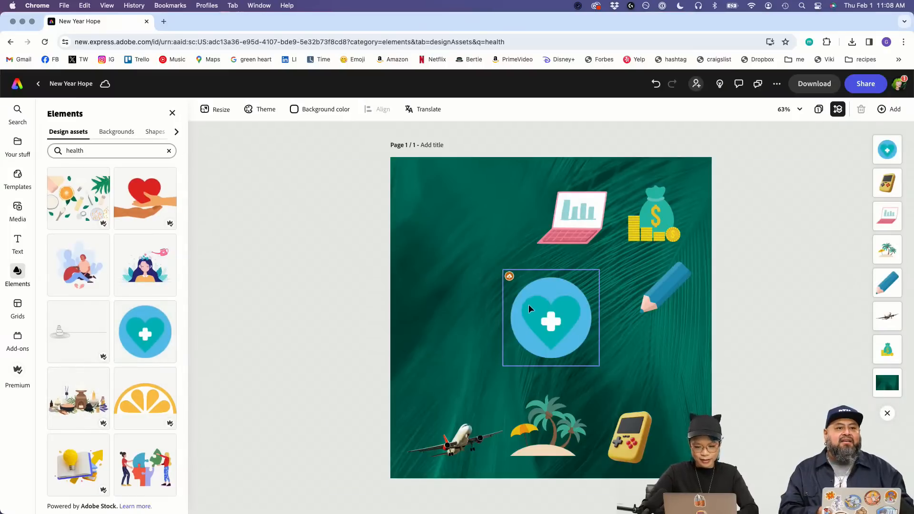
Step: Rotate and shrink the blue heart badge and place it in the page's upper-left corner
drag(526, 302, 442, 221)
drag(466, 297, 484, 295)
drag(527, 269, 506, 257)
drag(463, 234, 465, 219)
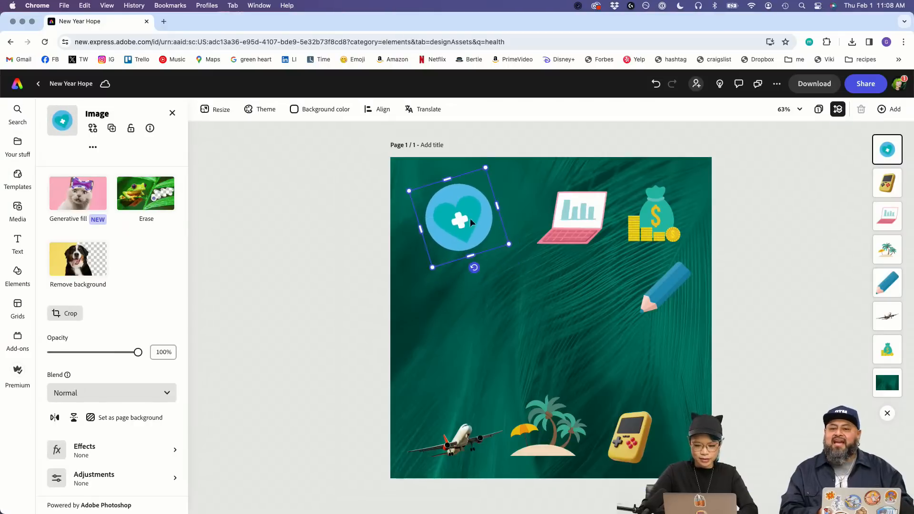
Step: Nudge the laptop toward the heart badge and shift the pencil slightly down and inward on the page
click(572, 222)
drag(571, 222, 557, 222)
mouse_move(635, 303)
mouse_down()
mouse_move(532, 335)
mouse_move(638, 308)
mouse_up()
click(550, 316)
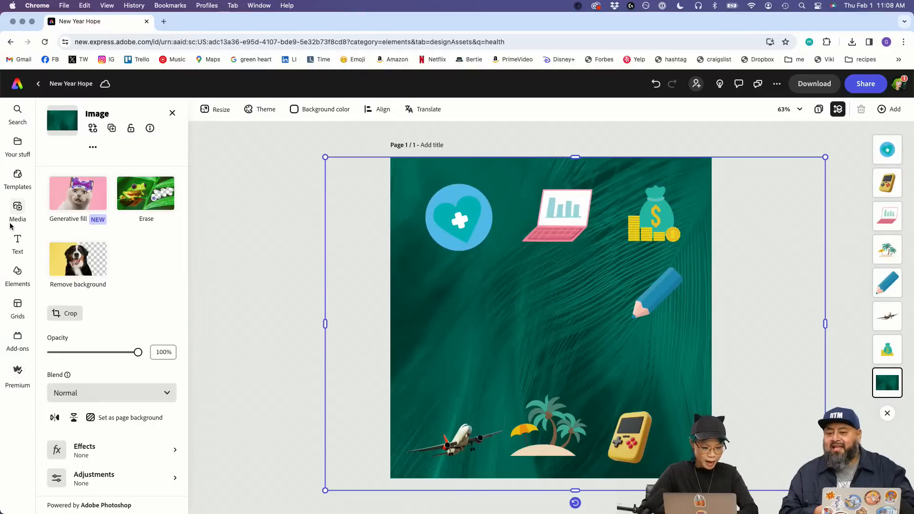
Step: Search the design assets for "man" and add the dabbing gingerbread man to the page
click(17, 207)
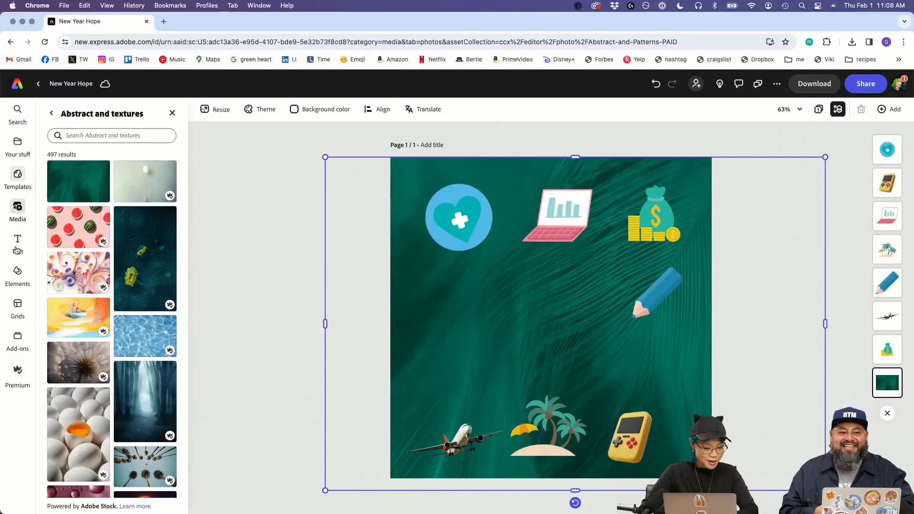
click(18, 271)
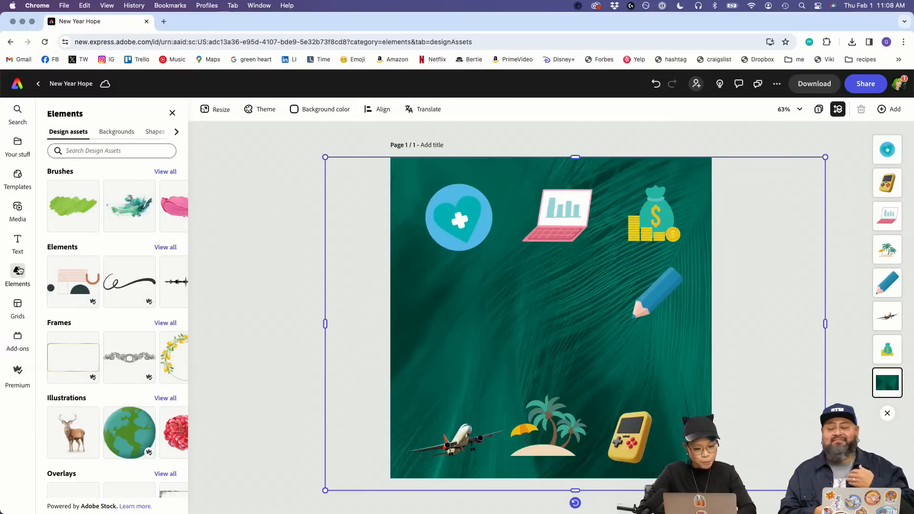
click(78, 151)
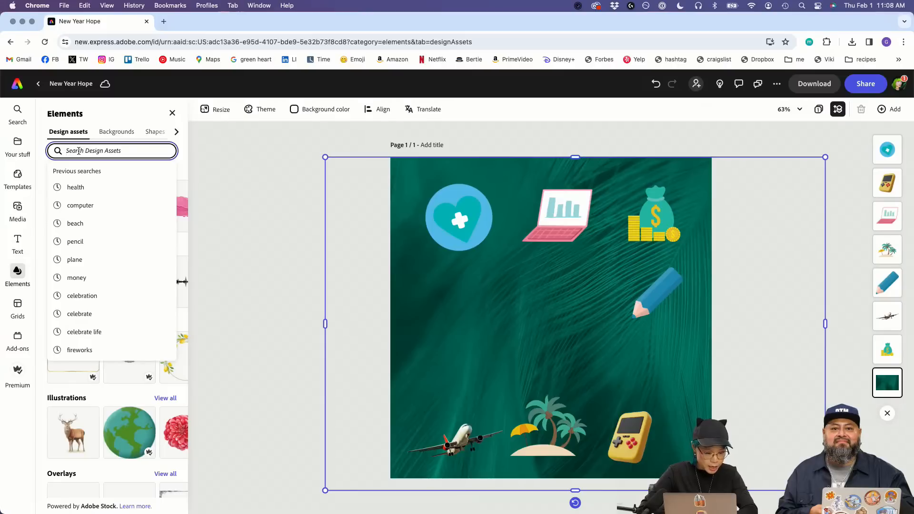
text(man)
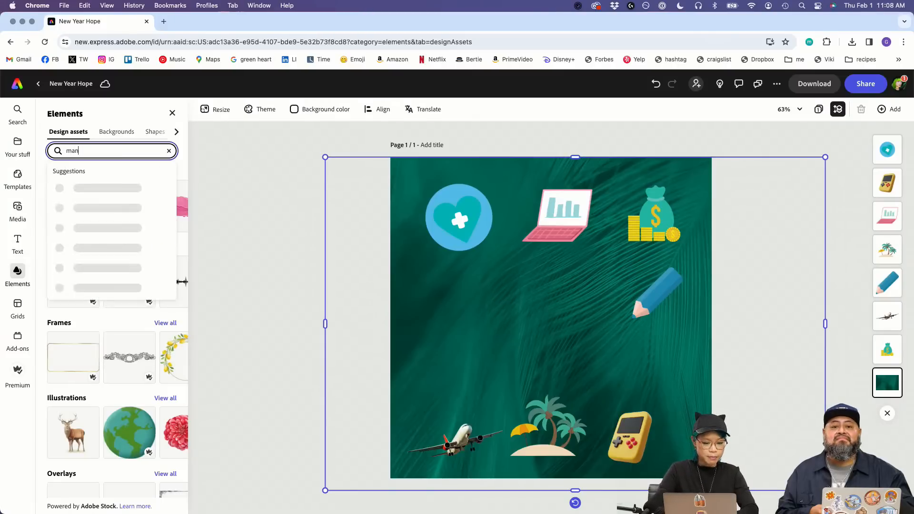
key(Return)
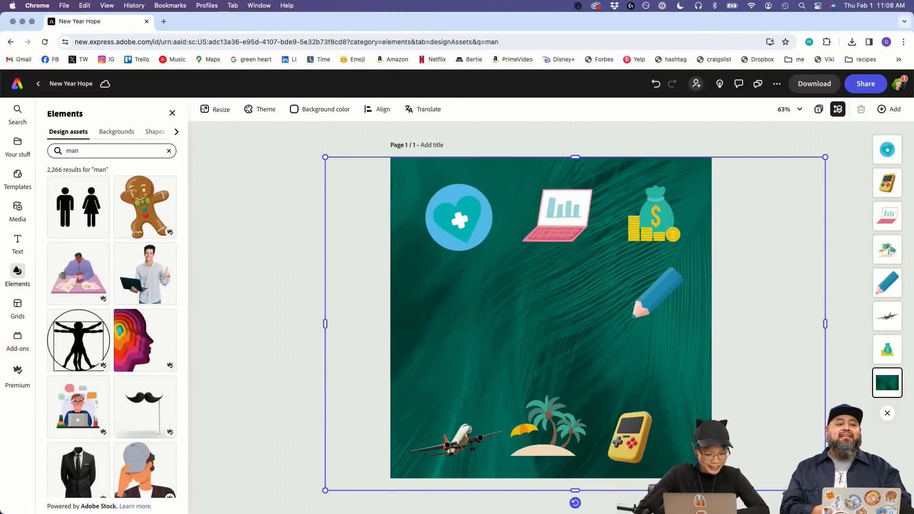
click(145, 207)
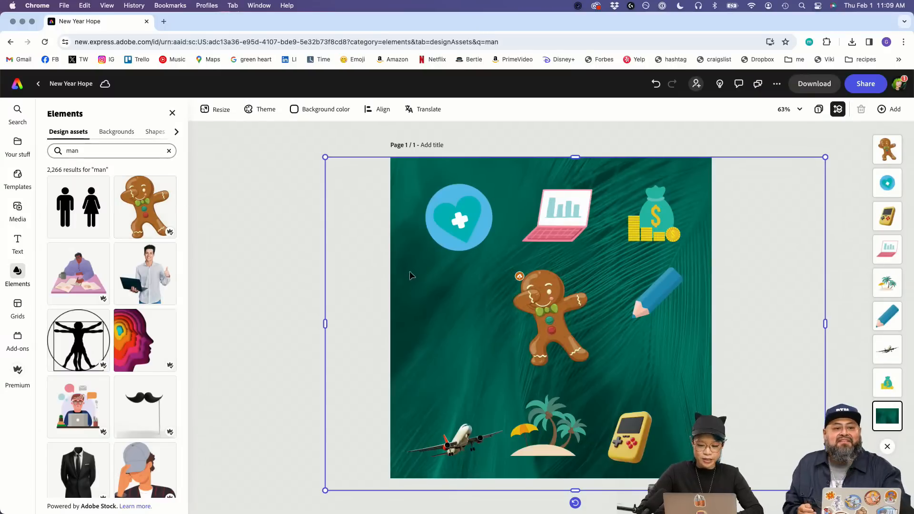
Step: Try to move the gingerbread man toward the left side of the page
drag(538, 307, 434, 327)
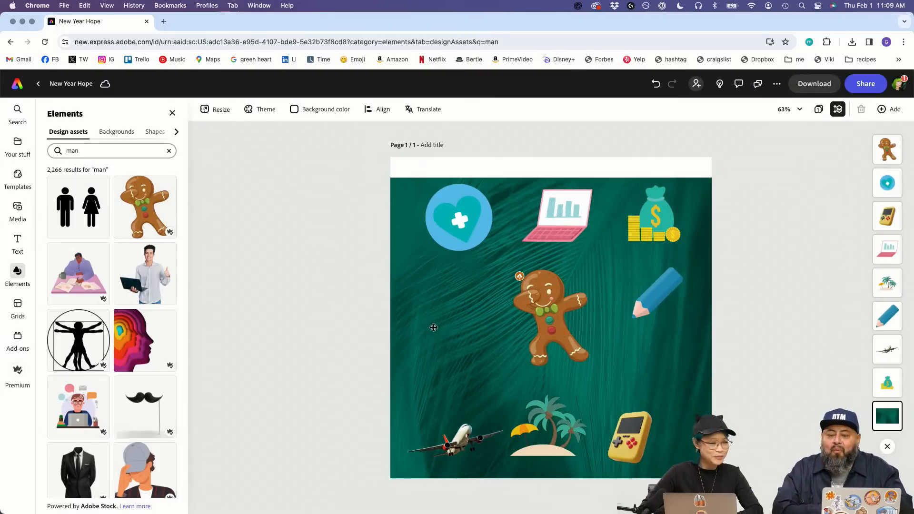
drag(536, 305, 488, 315)
click(538, 312)
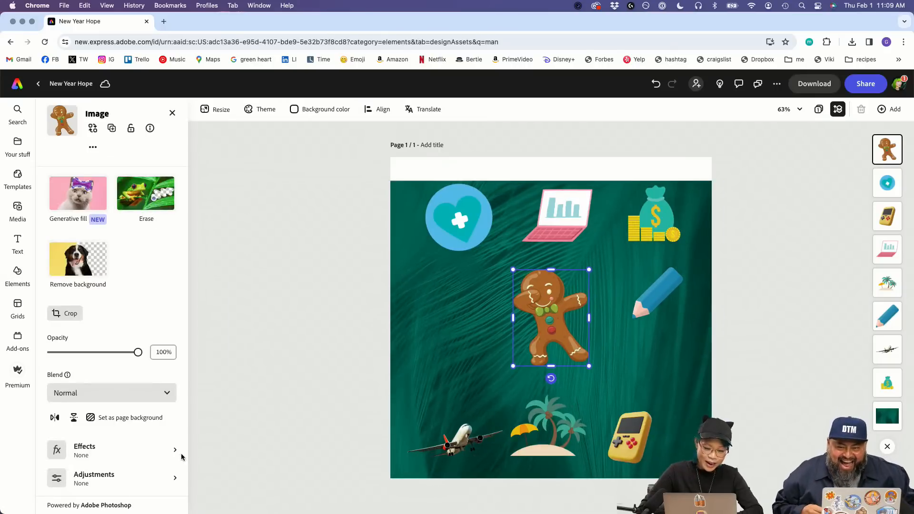
click(172, 113)
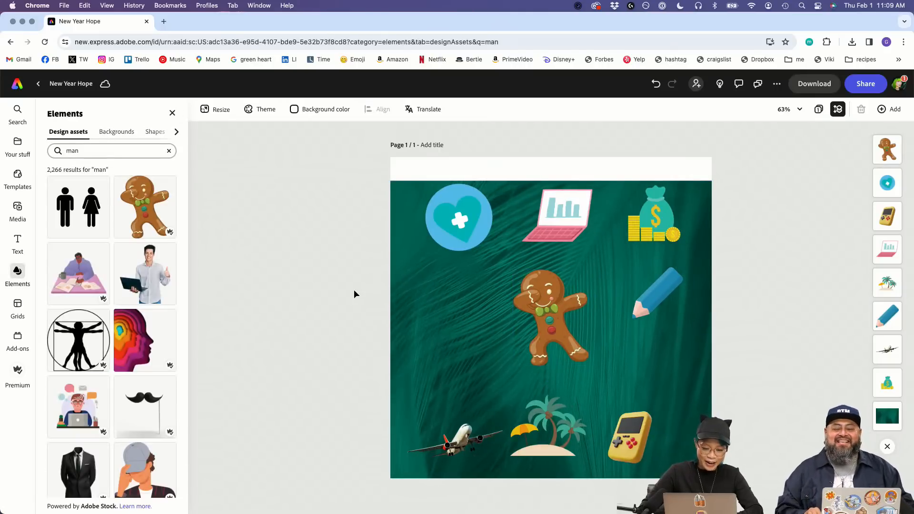
Step: Flip the gingerbread man horizontally, then place it slightly smaller above the airplane
click(558, 295)
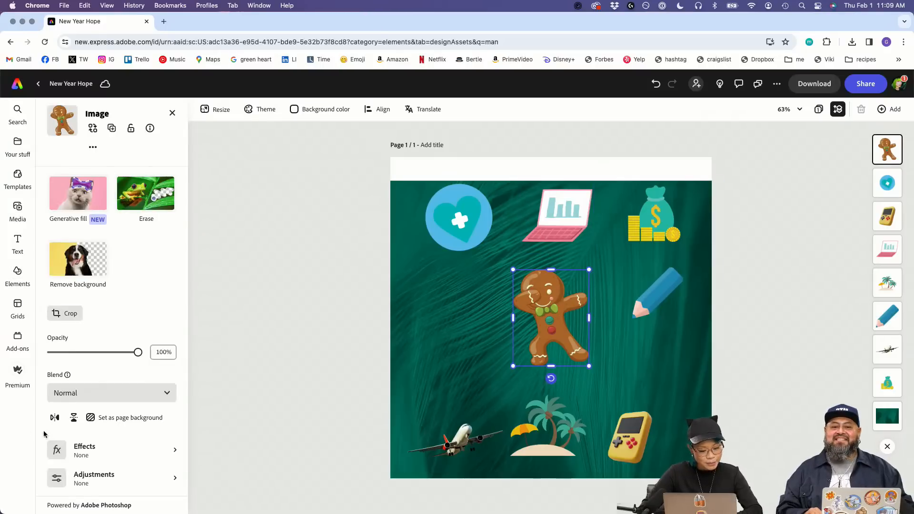
click(54, 418)
drag(554, 324, 458, 348)
drag(495, 389, 485, 378)
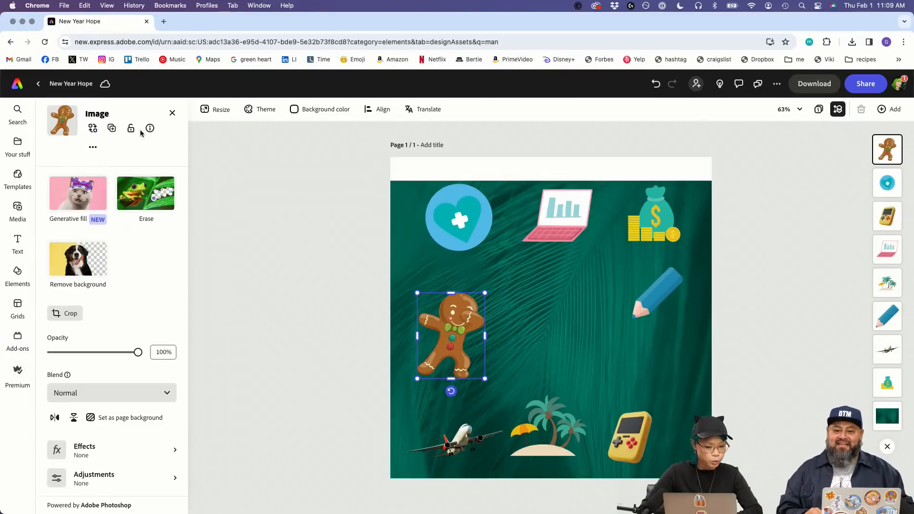
click(172, 113)
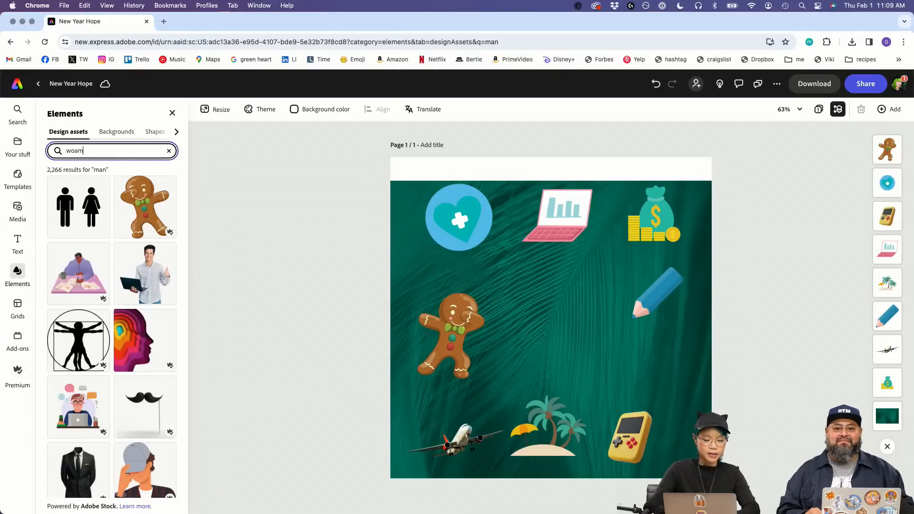
Step: Search the design assets for "woman" and add the pink-haired tennis player beside the gingerbread man
key(BackSpace)
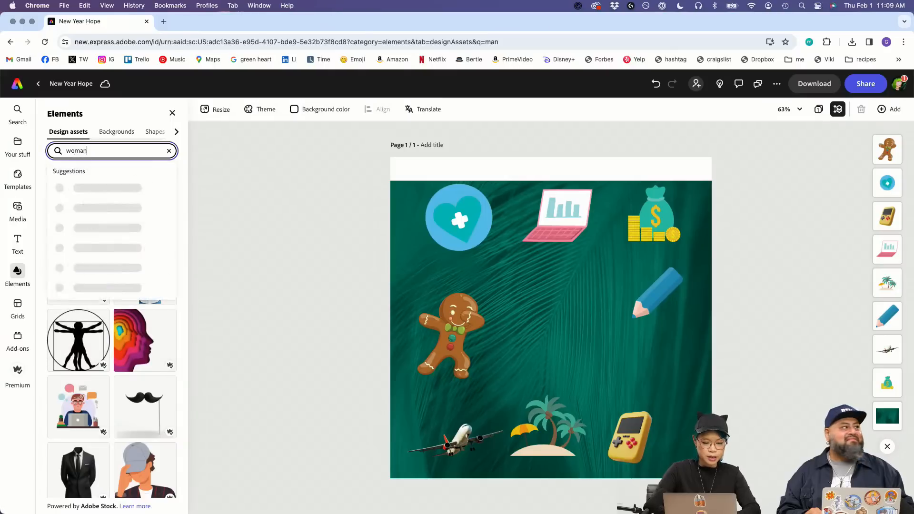
key(Return)
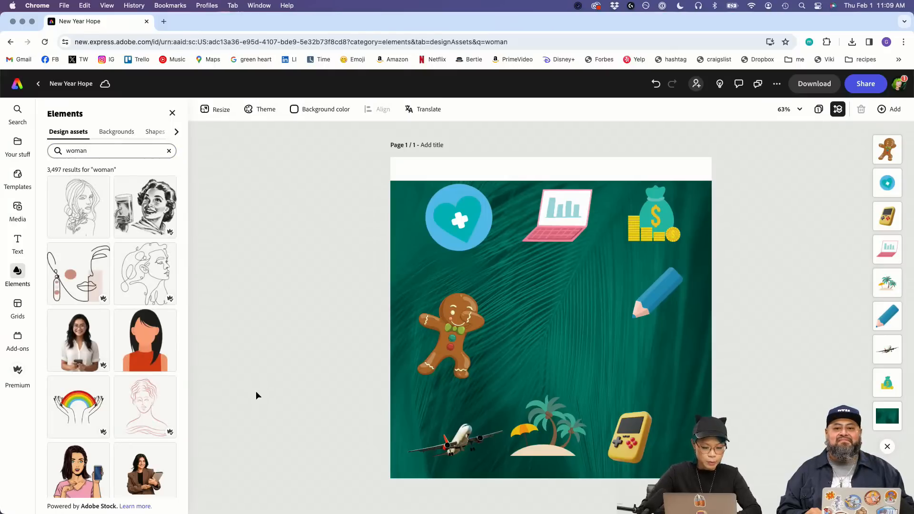
scroll(99, 372, down, 10)
scroll(98, 372, down, 10)
scroll(98, 372, down, 10)
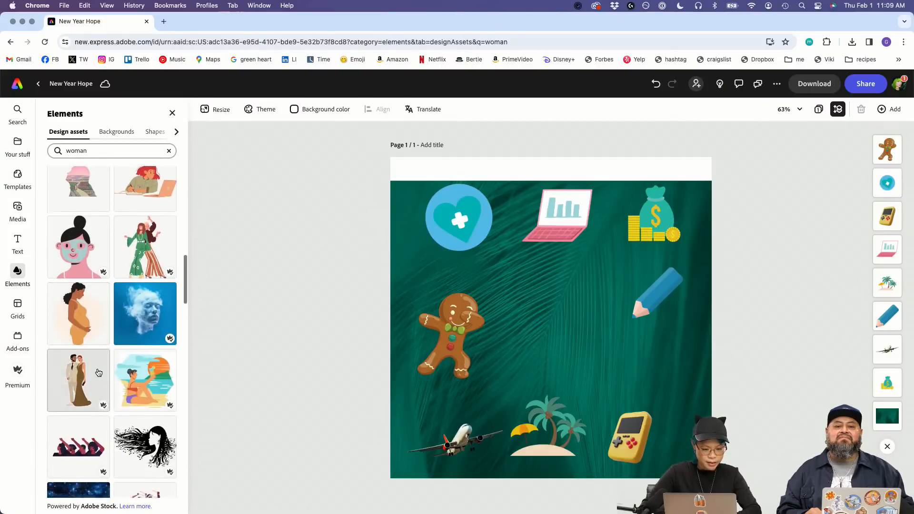
scroll(99, 372, down, 10)
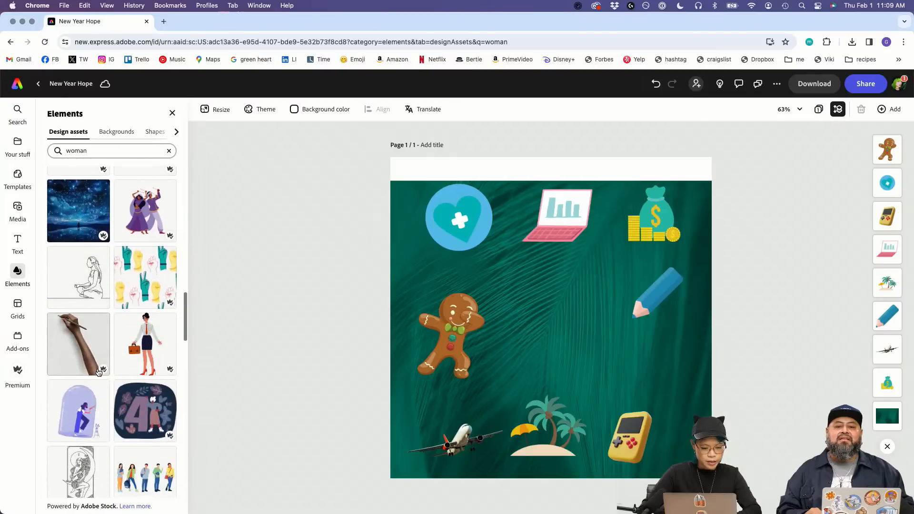
scroll(99, 372, down, 5)
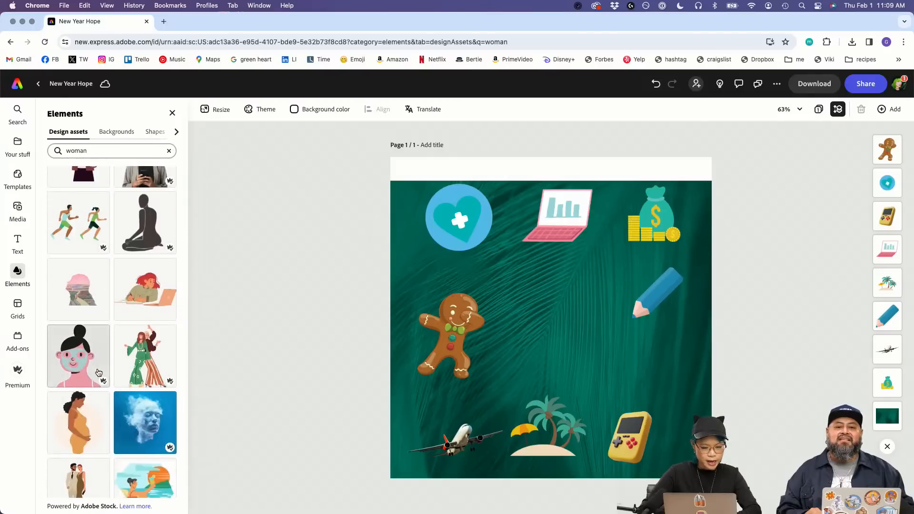
scroll(99, 372, down, 15)
scroll(99, 373, down, 15)
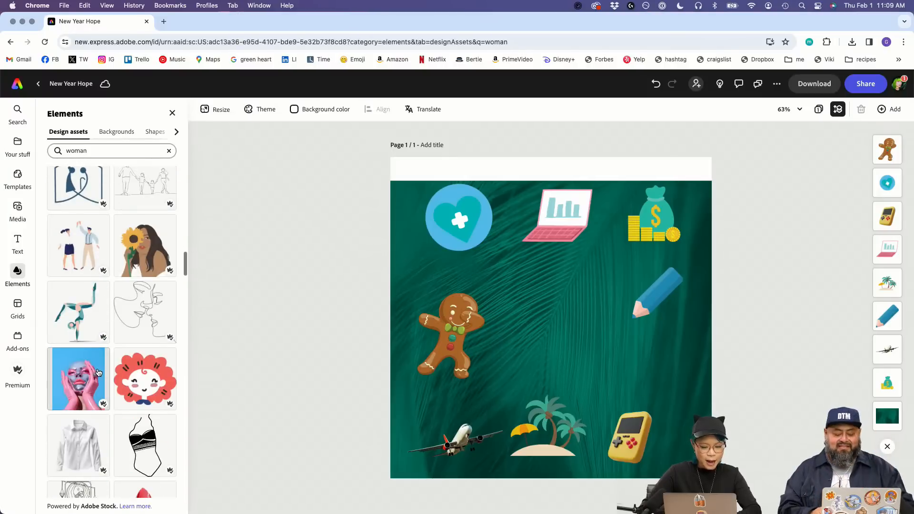
scroll(99, 373, down, 10)
scroll(99, 373, down, 5)
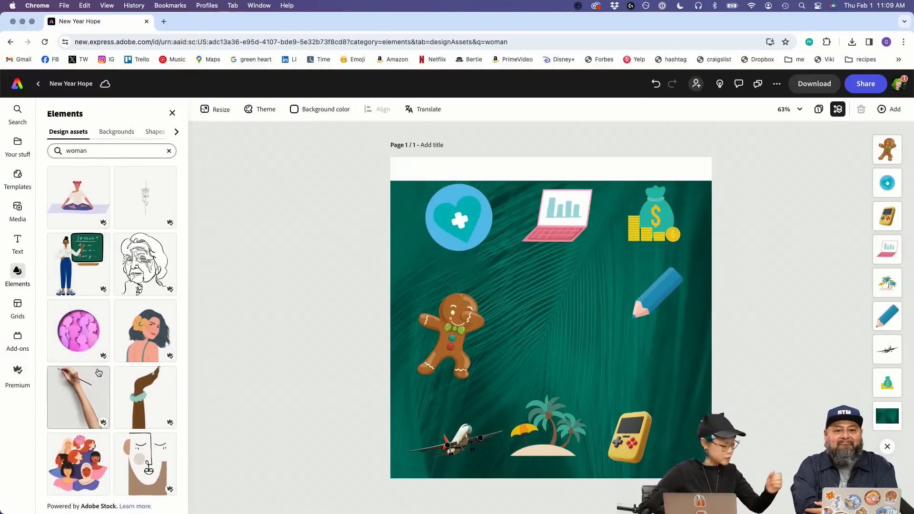
scroll(98, 373, down, 9)
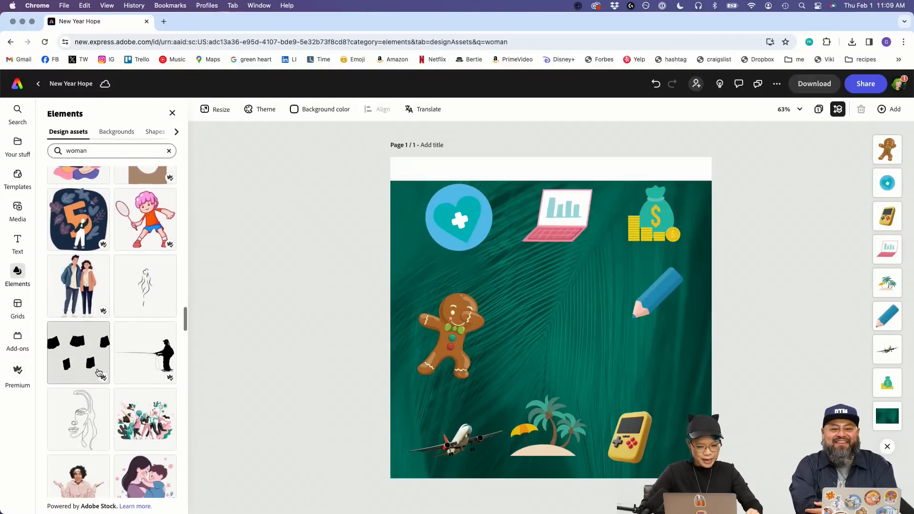
scroll(99, 372, down, 1)
click(145, 199)
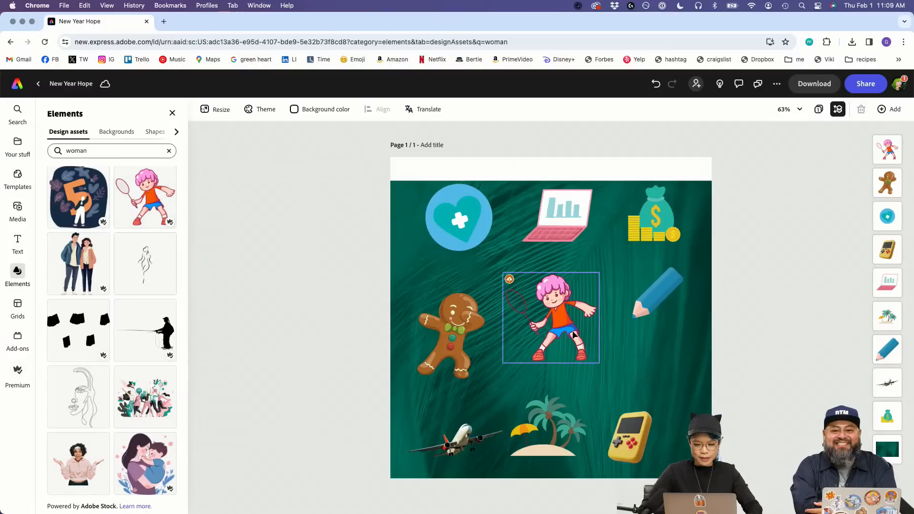
mouse_move(566, 325)
mouse_down()
mouse_move(531, 350)
mouse_move(551, 340)
mouse_move(544, 345)
mouse_up()
click(770, 371)
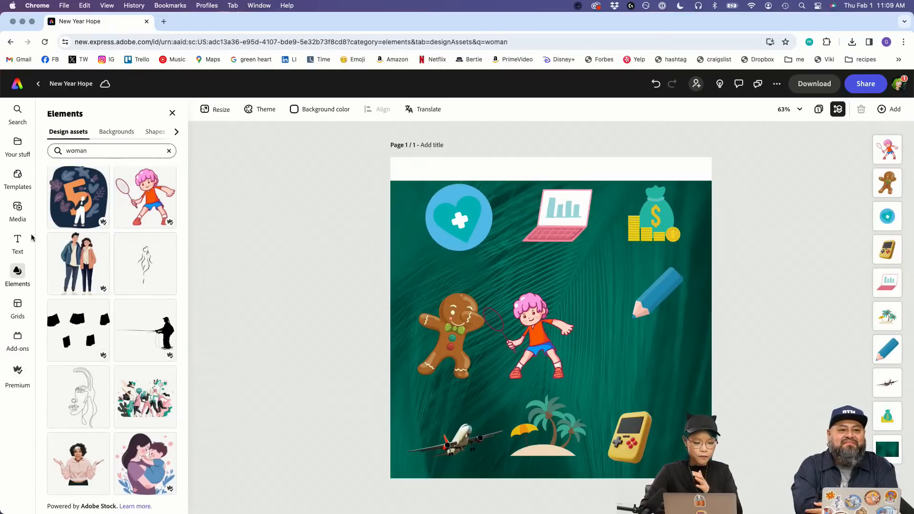
Step: Browse the text headline designs and add the yellow "The Perfect Banana Bread Recipe" headline to the page
click(18, 244)
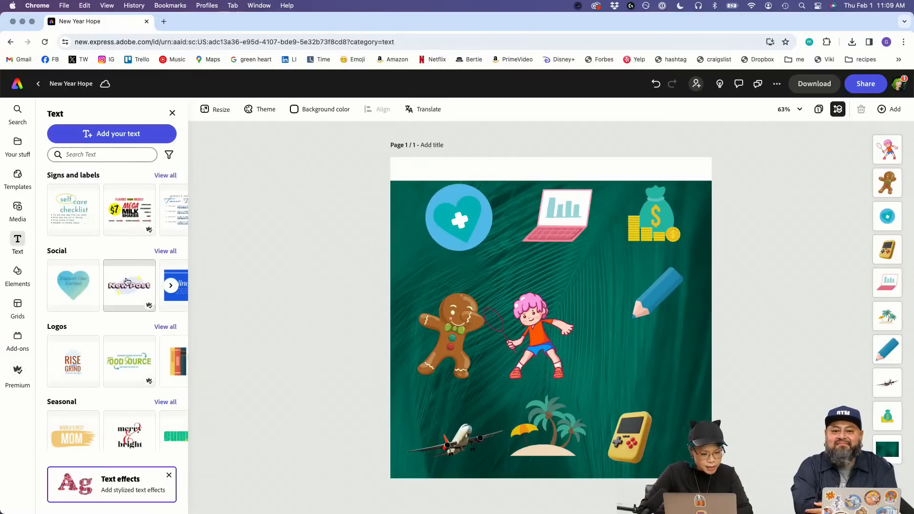
scroll(127, 282, down, 5)
scroll(129, 316, down, 2)
click(164, 306)
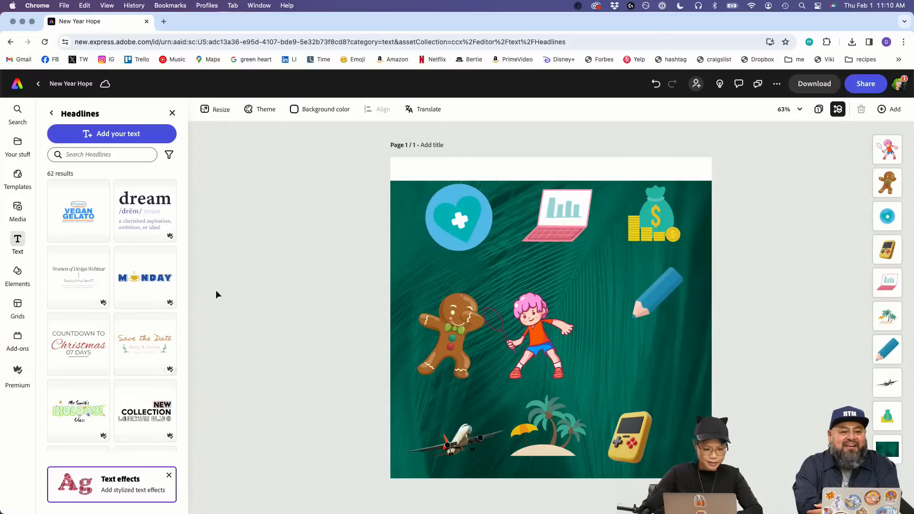
scroll(129, 262, down, 5)
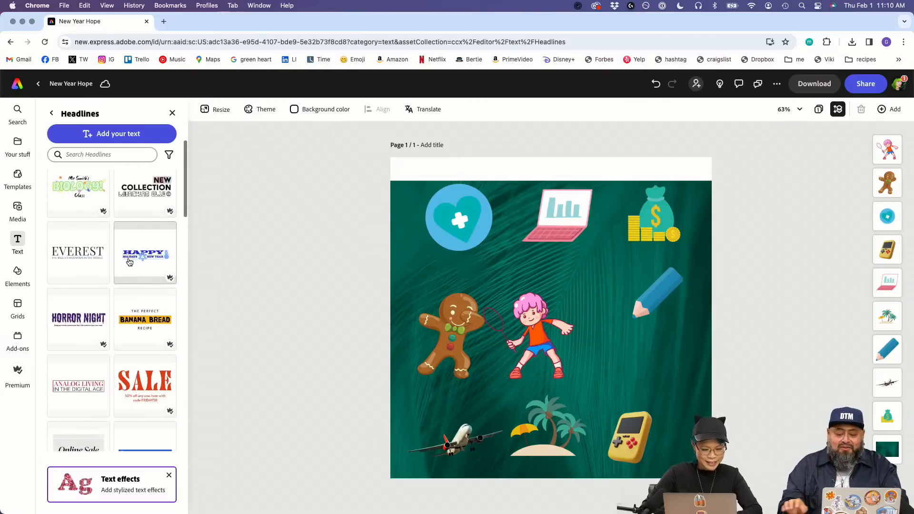
click(148, 317)
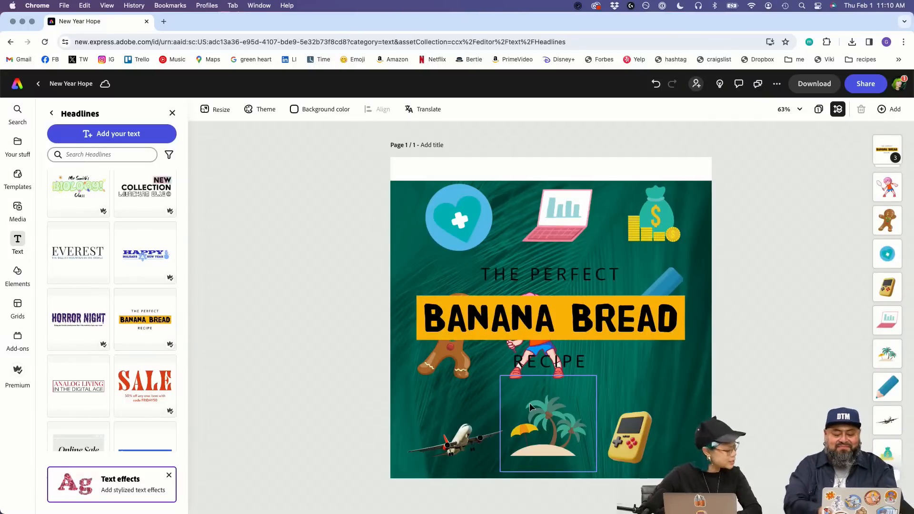
Step: Ungroup the headline design and replace the "BANANA BREAD" text with "2024 INSPIRATION"
click(518, 278)
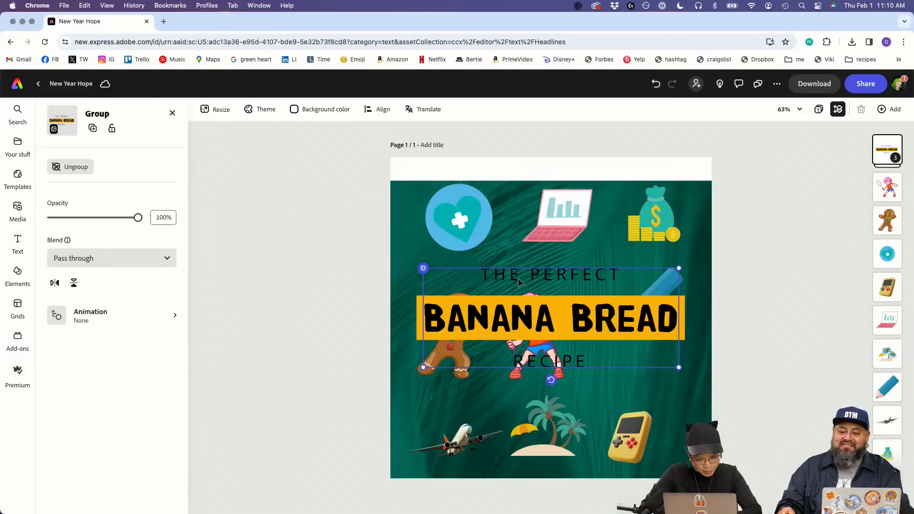
click(83, 172)
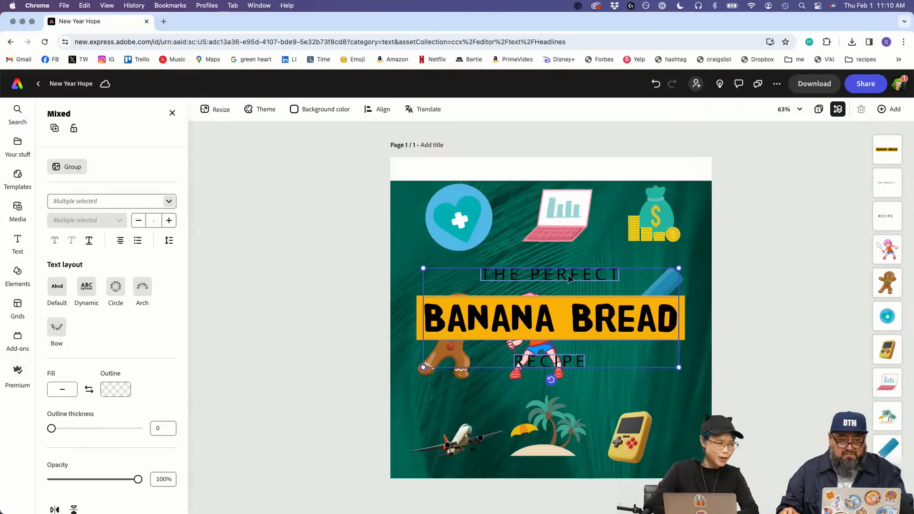
double_click(547, 320)
click(547, 320)
triple_click(546, 320)
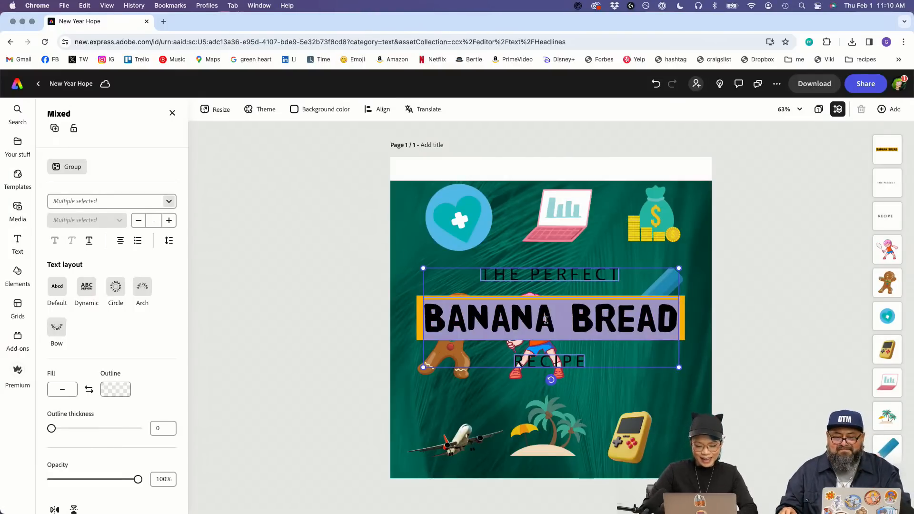
click(585, 320)
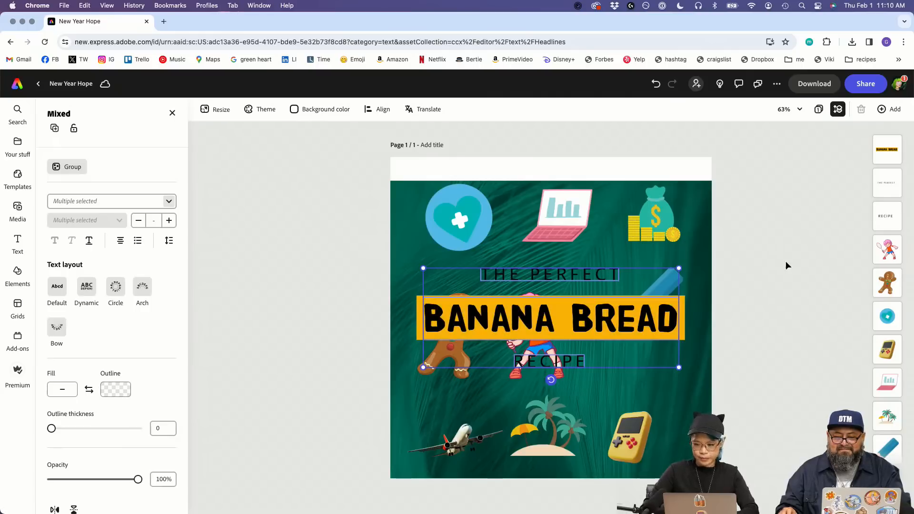
click(888, 149)
click(513, 315)
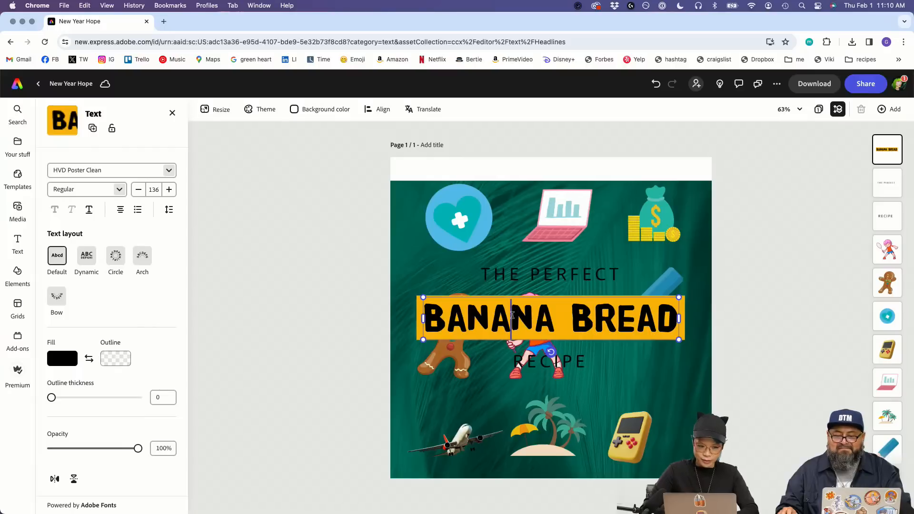
triple_click(513, 315)
text(2024)
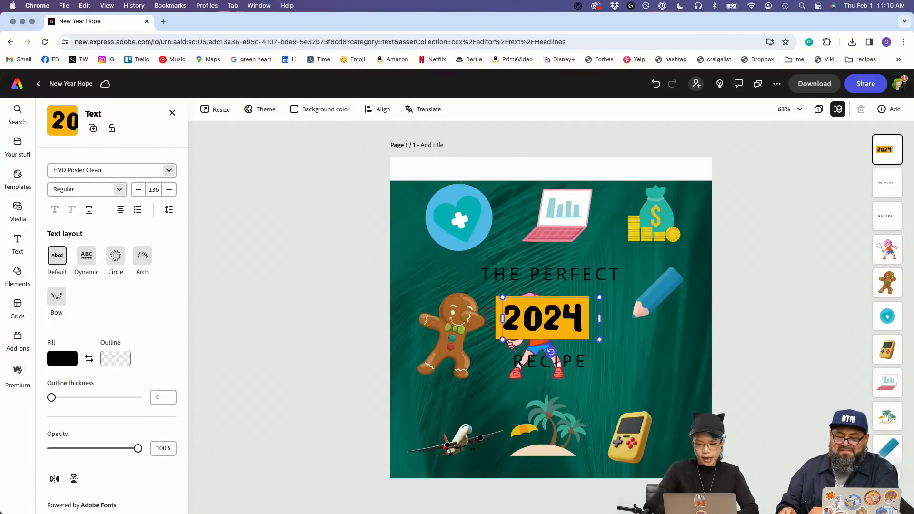
text( INSP)
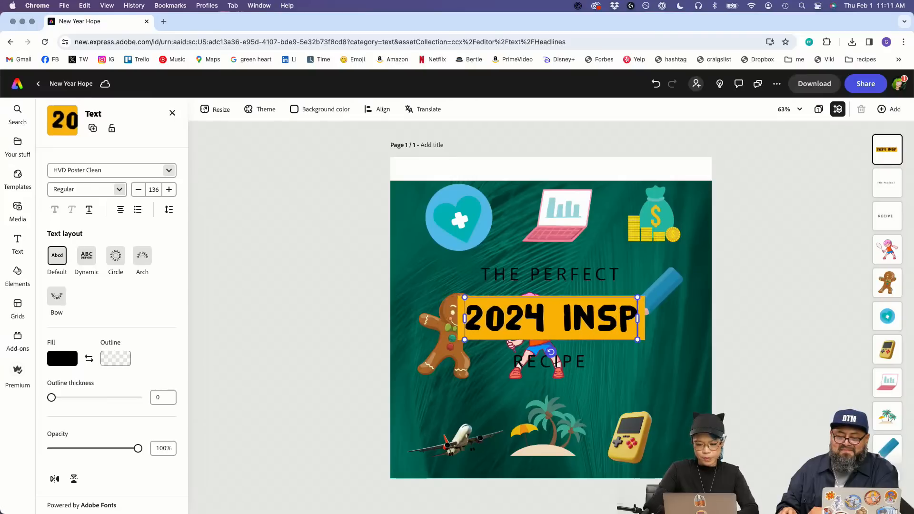
text(IRATION)
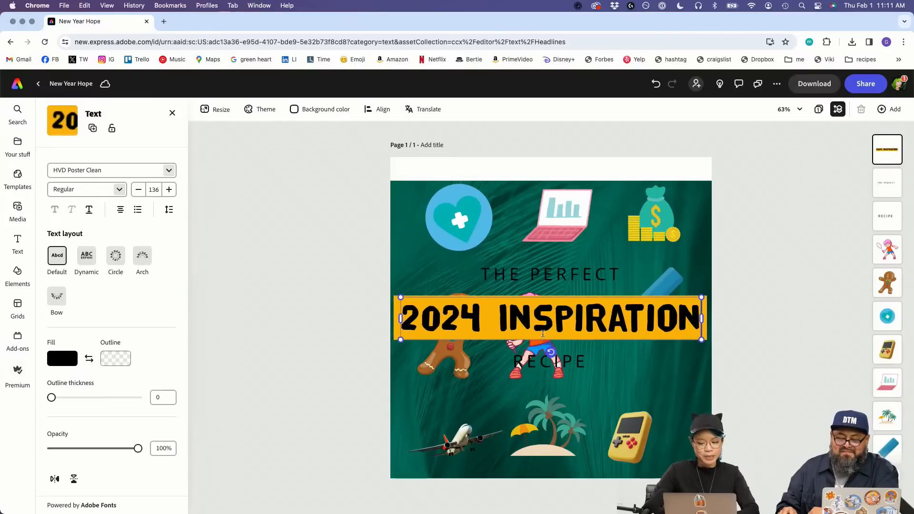
Step: Delete the "THE PERFECT" and "RECIPE" text lines around the yellow headline
click(573, 276)
key(Delete)
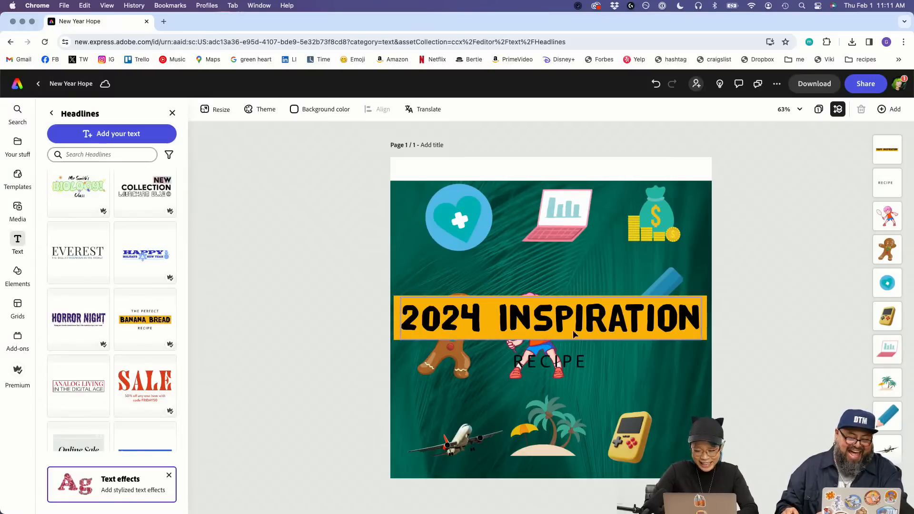
click(573, 360)
click(577, 367)
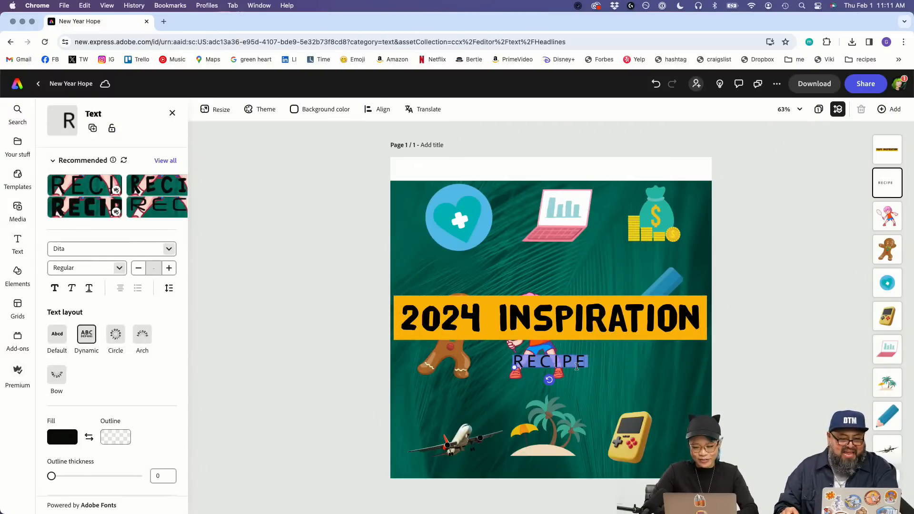
key(BackSpace)
Step: Move the yellow headline down, make it smaller, and place it against the page's right edge above the palm island
click(582, 310)
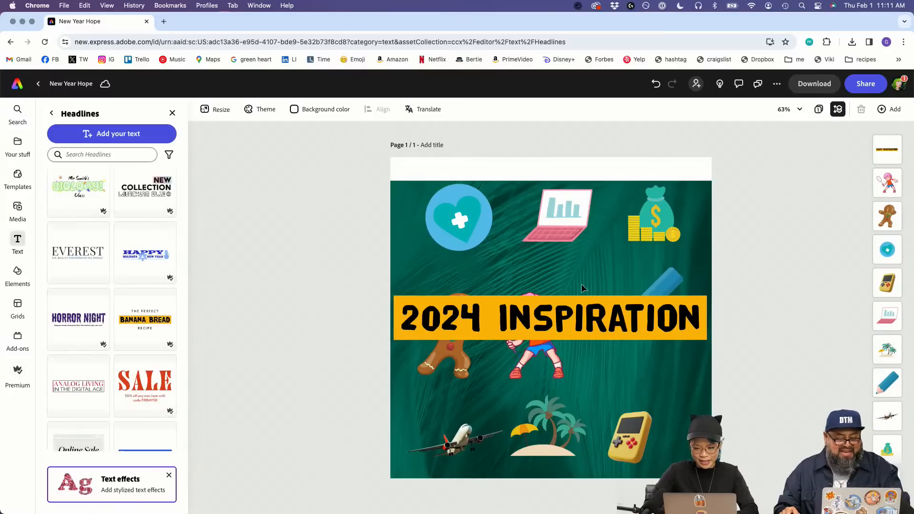
drag(585, 317, 583, 368)
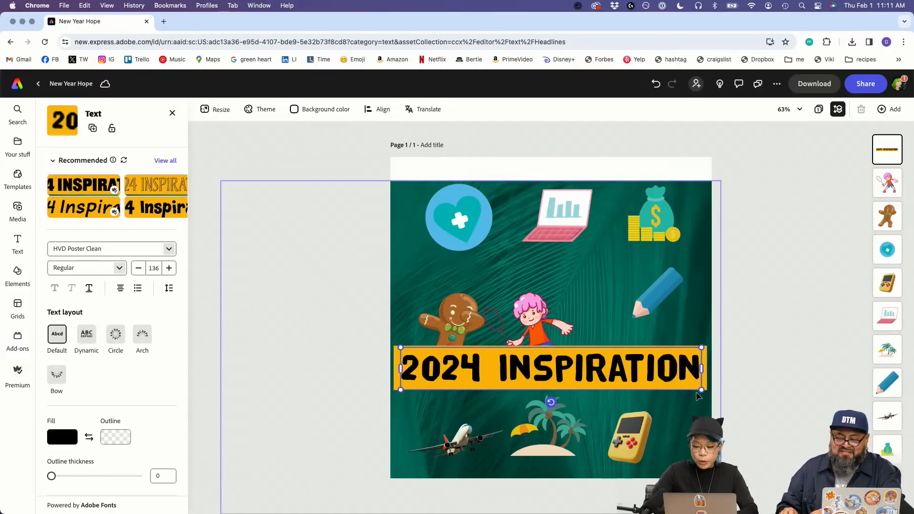
drag(702, 391, 620, 376)
drag(560, 364, 646, 353)
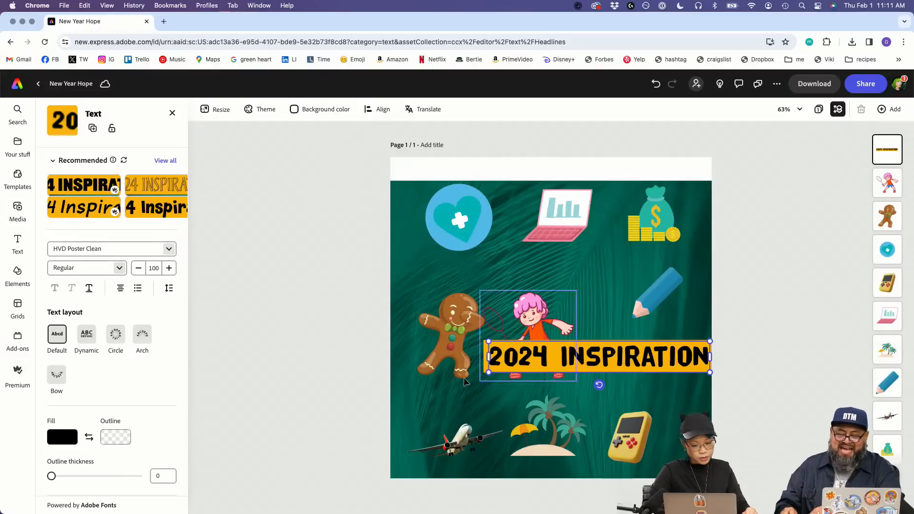
drag(489, 372, 449, 382)
Step: Move the tennis player and the gingerbread man up so they stand above the yellow headline
drag(530, 313, 543, 275)
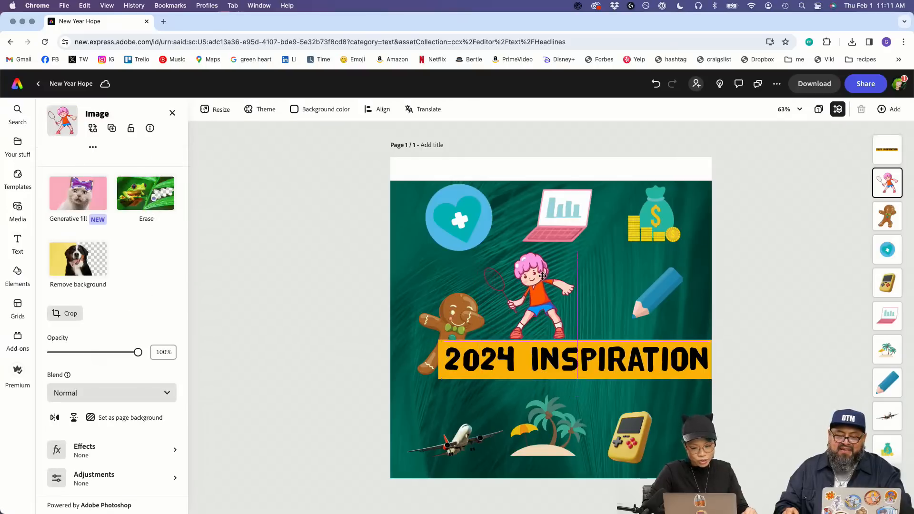
drag(460, 296, 451, 262)
drag(447, 353, 463, 350)
drag(452, 307, 444, 315)
drag(456, 362, 463, 355)
drag(551, 328, 550, 324)
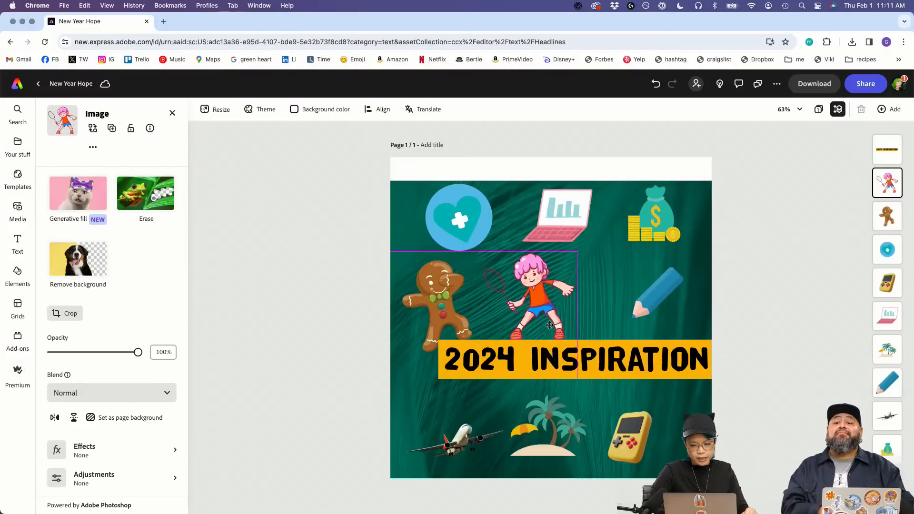
Step: Spread out the heart badge, laptop, money bag, pencil, game console, airplane and palm island toward the page's edges
click(468, 228)
drag(468, 227, 442, 233)
drag(561, 213, 550, 213)
mouse_move(654, 229)
mouse_down()
mouse_move(637, 233)
mouse_move(672, 231)
mouse_up()
drag(660, 286, 675, 300)
drag(631, 437, 660, 437)
drag(469, 439, 448, 440)
drag(539, 438, 542, 438)
click(758, 412)
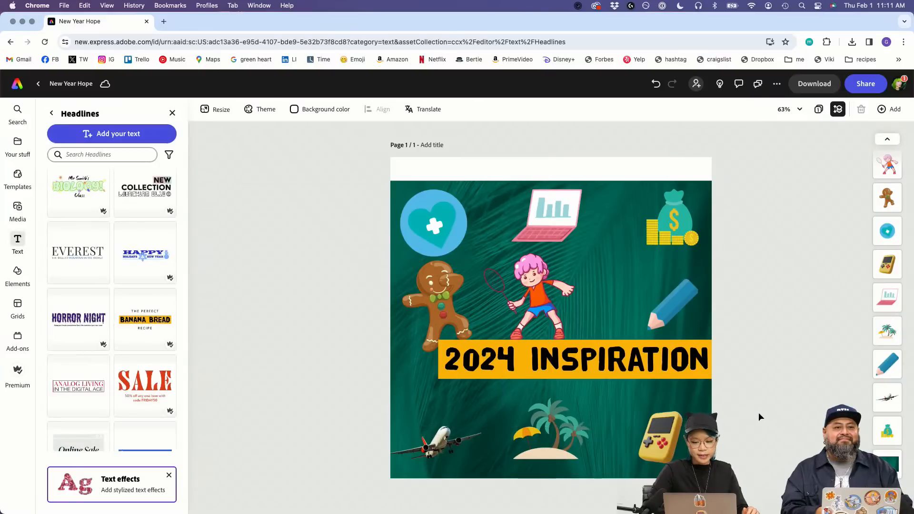
Step: Move the green background image up to cover the white strip on the page and lock it
drag(611, 196, 613, 168)
mouse_move(447, 201)
mouse_down()
mouse_move(449, 187)
mouse_move(450, 208)
mouse_up()
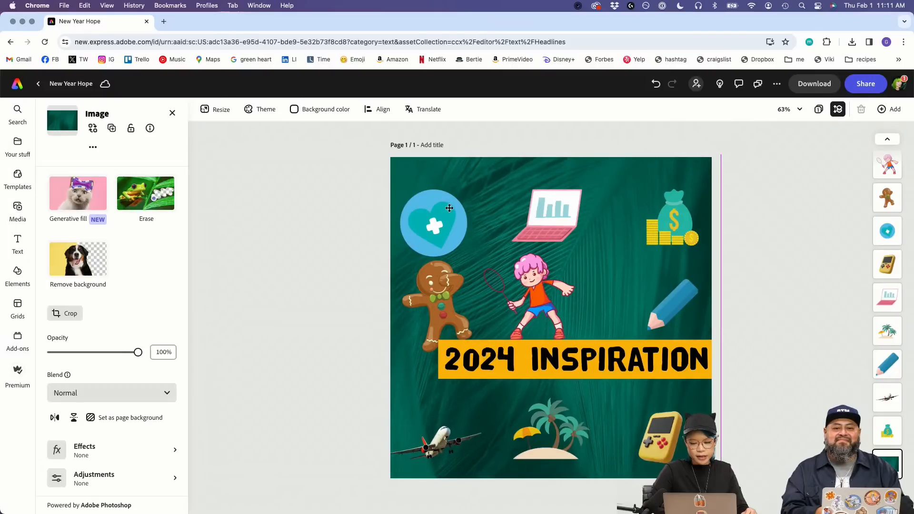
right_click(502, 172)
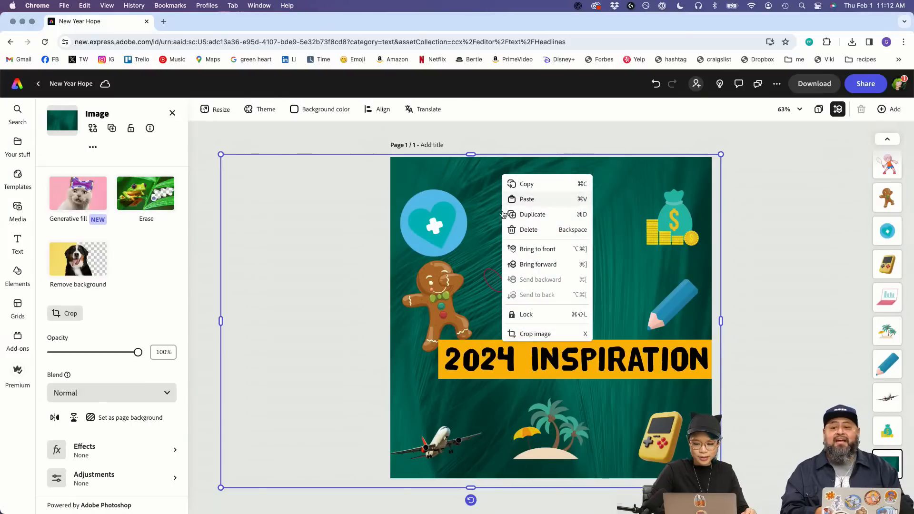
click(526, 315)
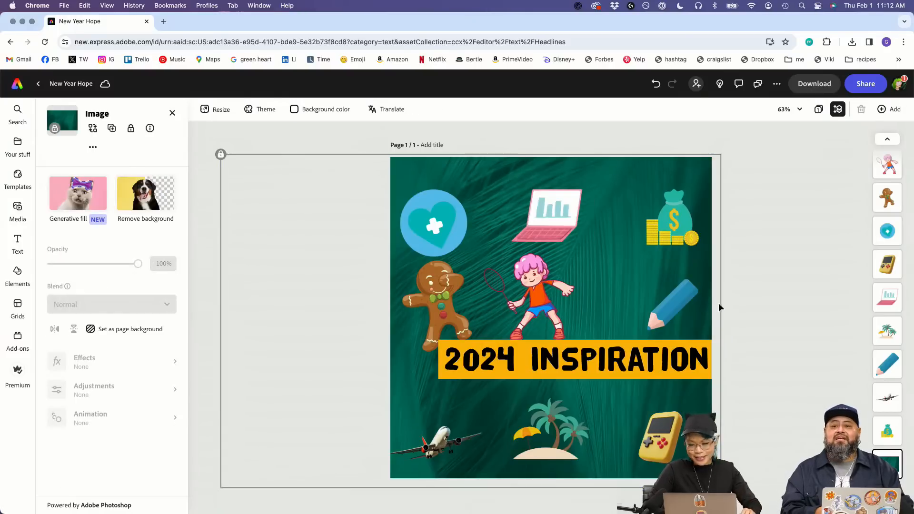
click(742, 318)
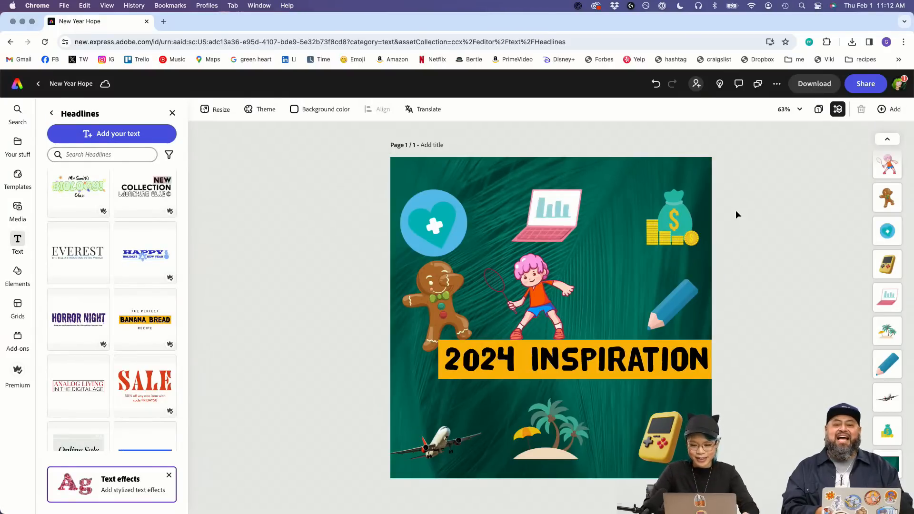
Step: Shrink the heart badge slightly and move it, the laptop, the money bag and the pencil higher on the page
click(443, 211)
drag(444, 211, 444, 189)
drag(483, 228, 471, 221)
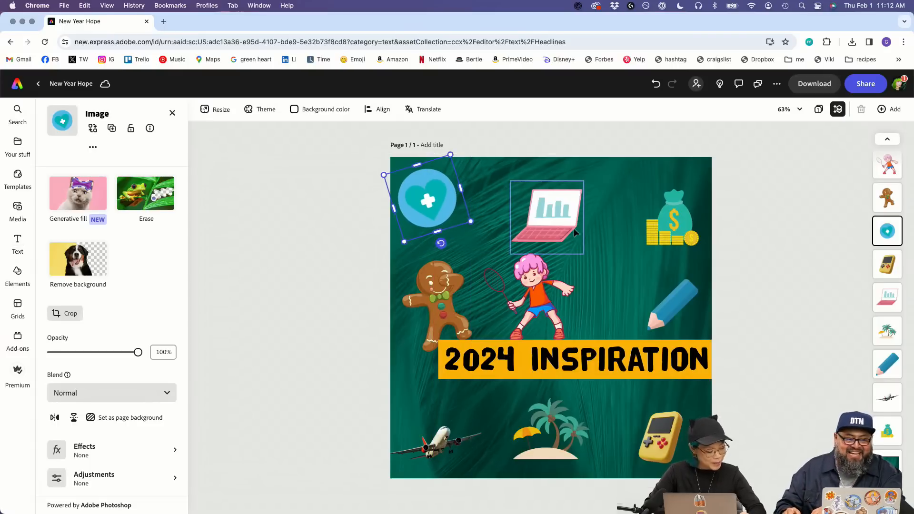
drag(570, 225, 568, 208)
drag(681, 222, 677, 197)
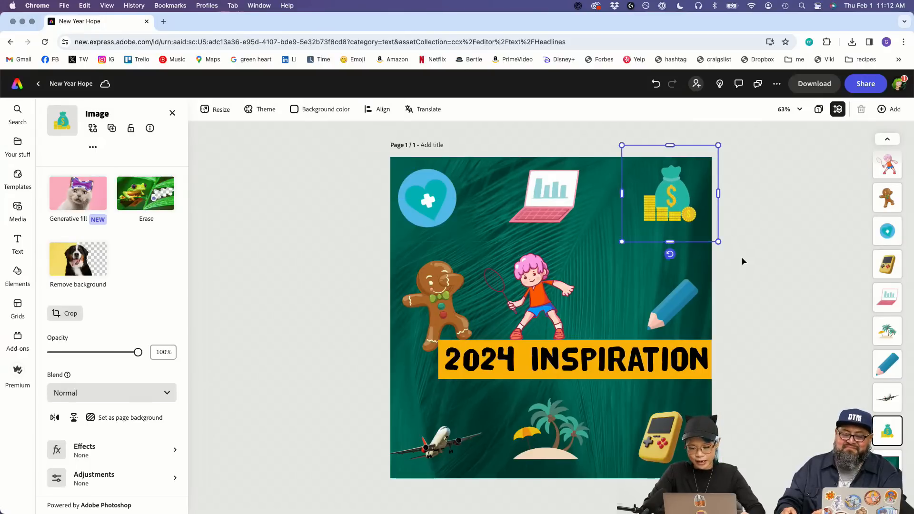
click(742, 256)
drag(661, 293, 655, 281)
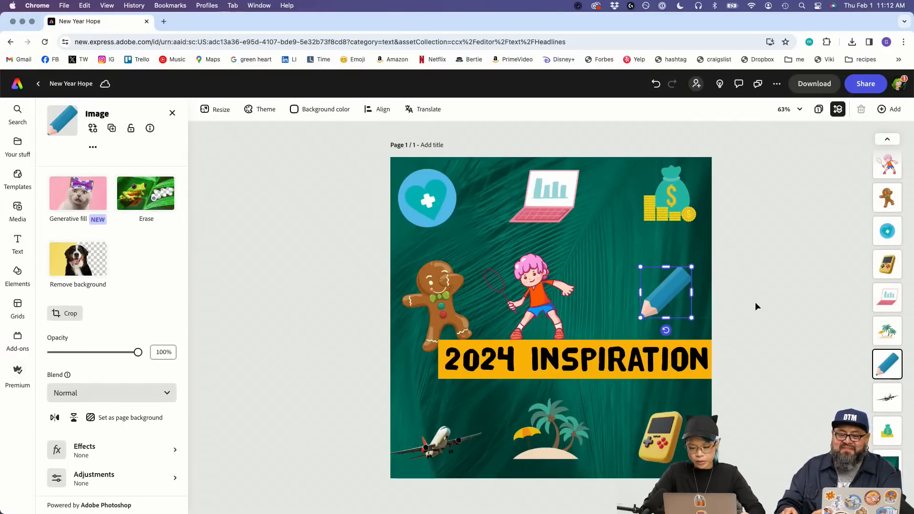
click(756, 302)
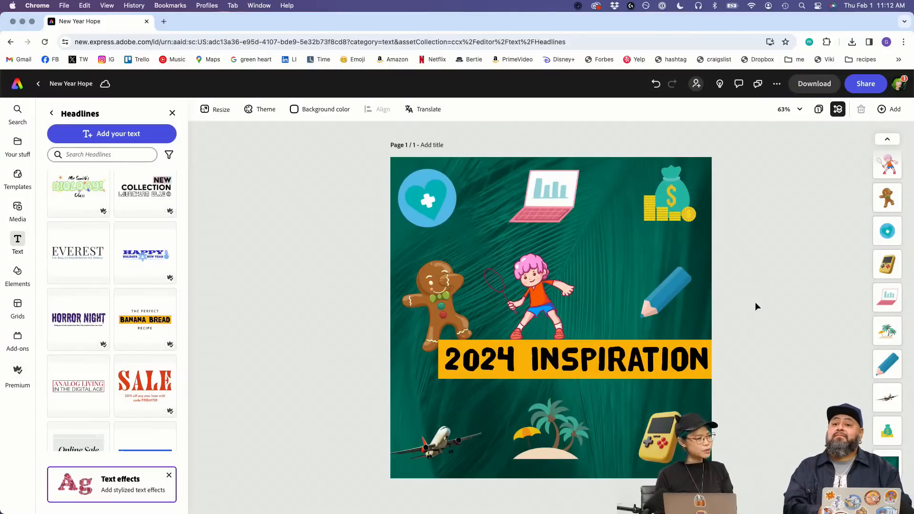
Step: Duplicate the page, compare the two copies, and return to the first page
click(895, 109)
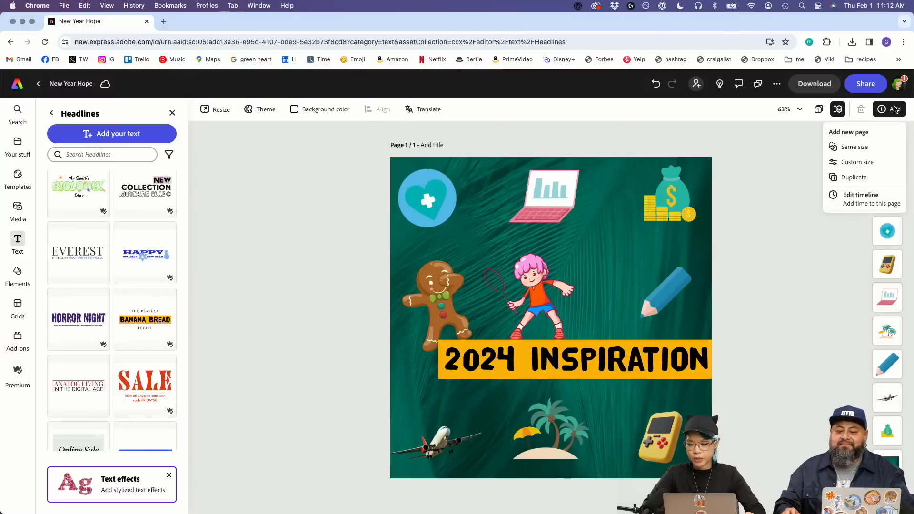
click(855, 177)
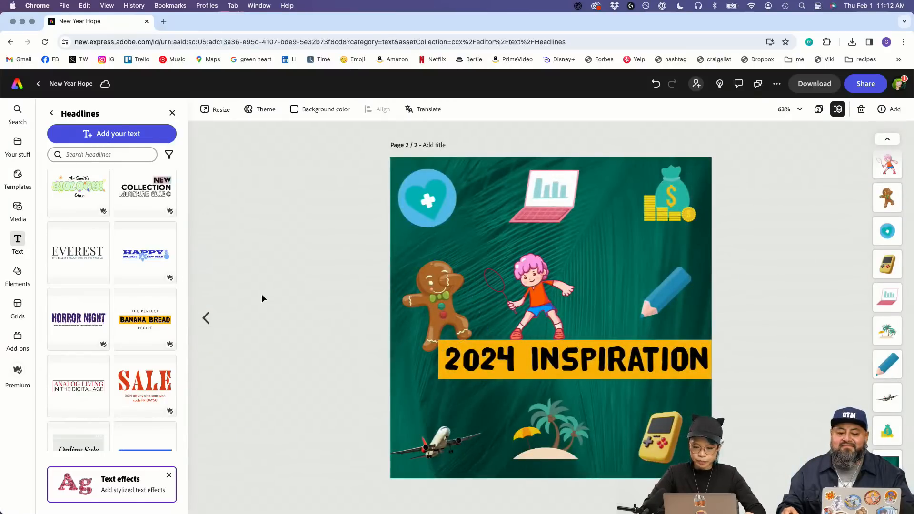
click(206, 318)
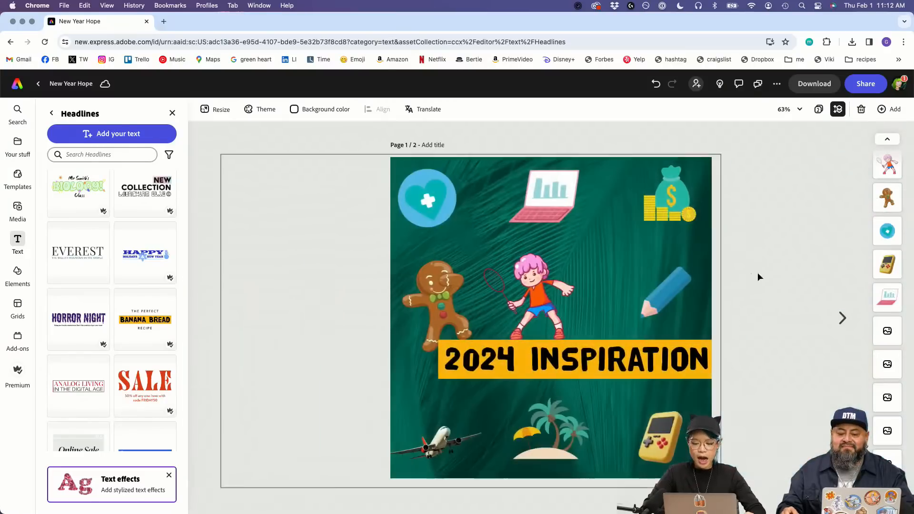
click(842, 319)
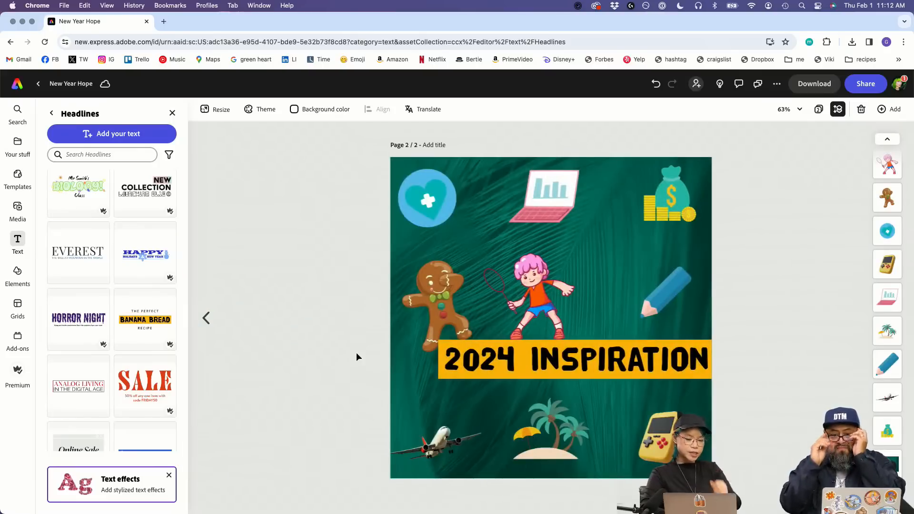
click(205, 318)
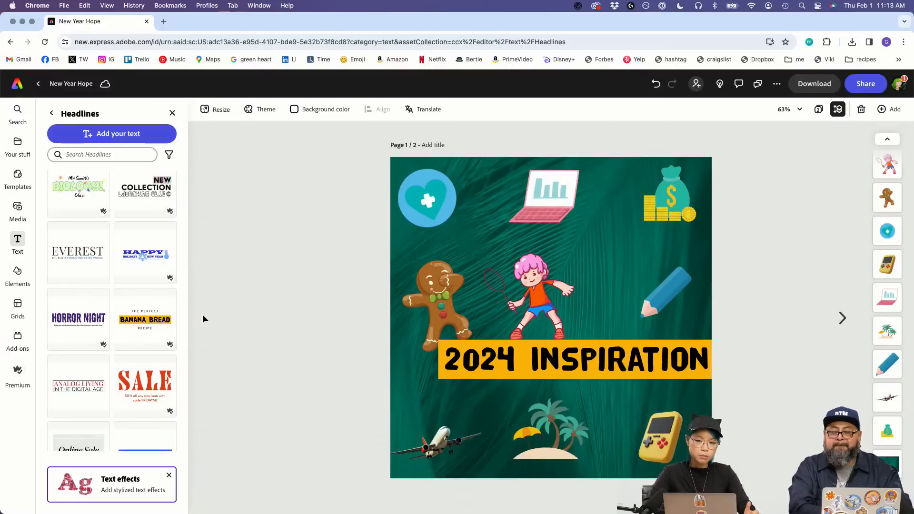
Step: Rotate the heart badge, money bag and pencil slightly counterclockwise and the laptop slightly clockwise on the first page
click(433, 210)
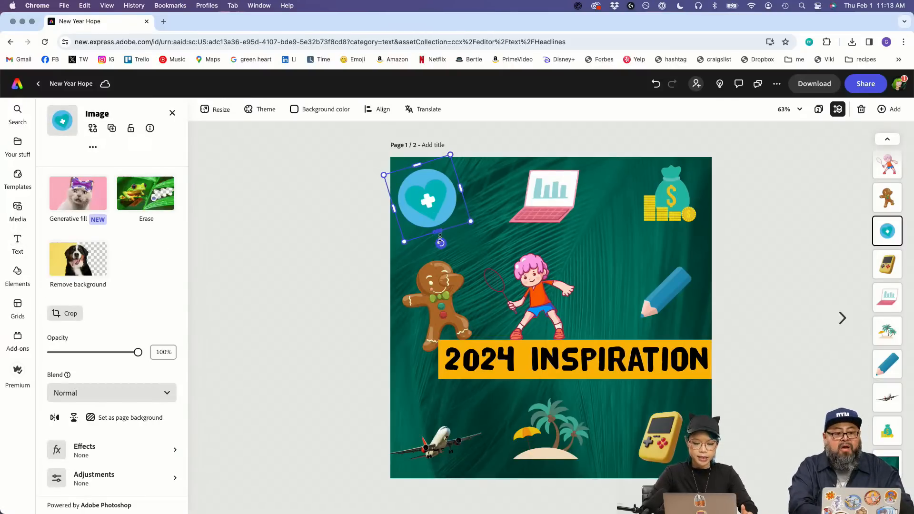
drag(441, 244, 453, 238)
click(559, 196)
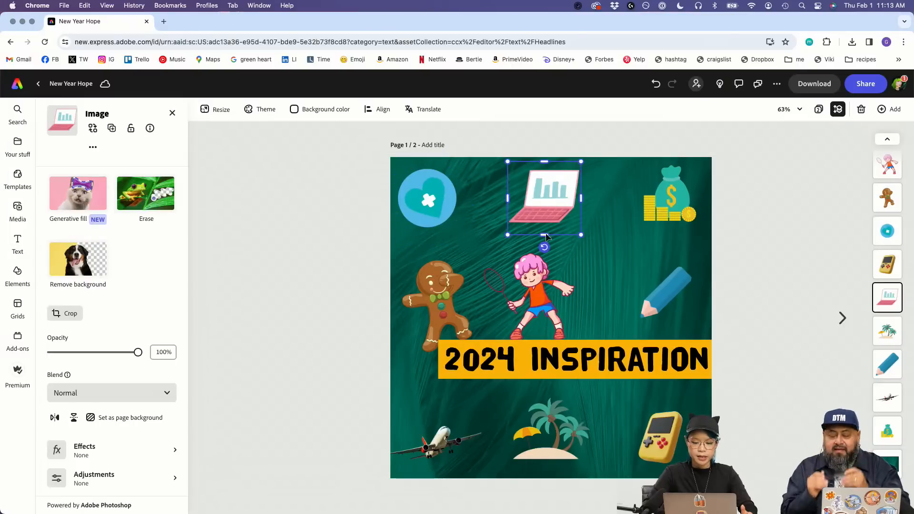
mouse_move(545, 247)
mouse_down()
mouse_move(565, 241)
mouse_move(532, 248)
mouse_up()
click(637, 225)
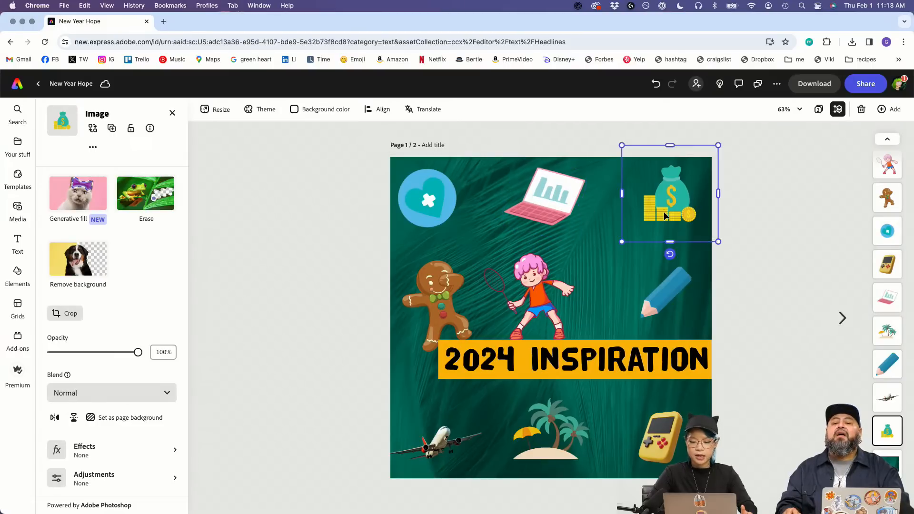
drag(670, 253, 686, 251)
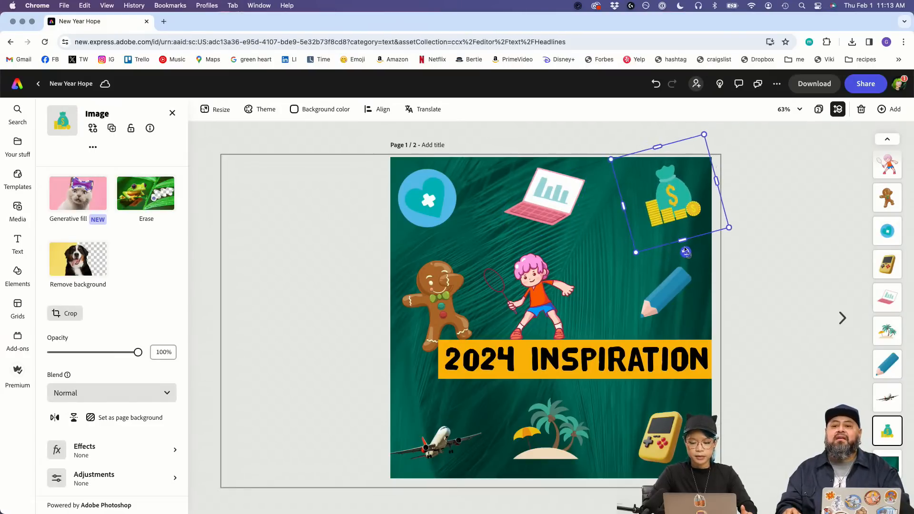
click(665, 293)
drag(666, 331, 672, 329)
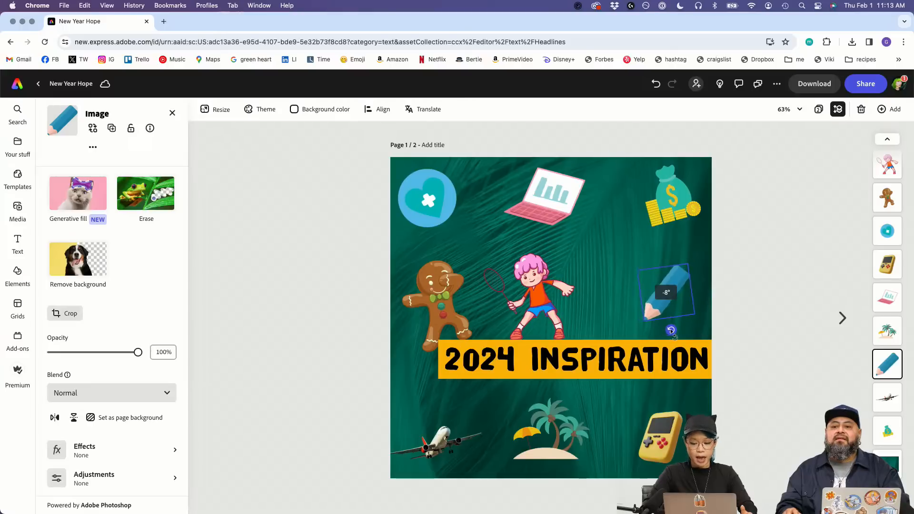
Step: Nudge the tennis player, gingerbread man, airplane and game console slightly upward and the palm island slightly downward
drag(551, 322, 553, 314)
drag(459, 316, 457, 312)
click(443, 437)
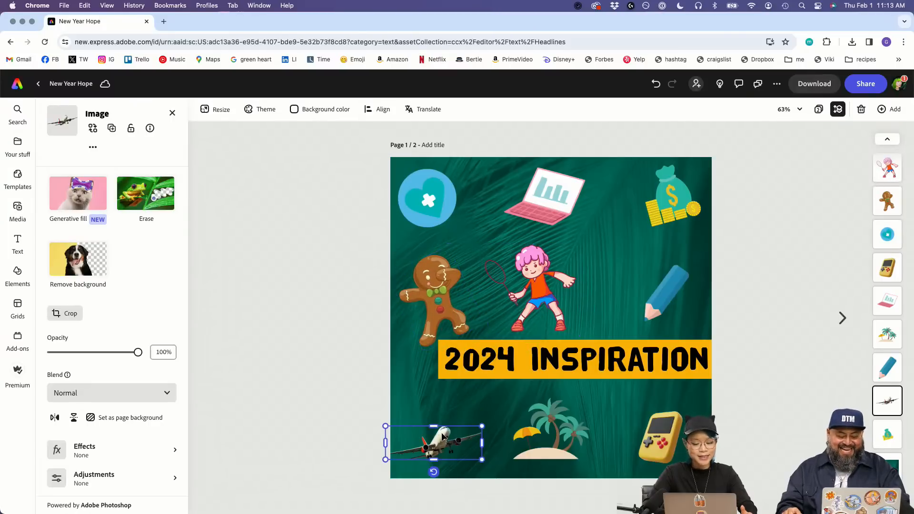
drag(443, 437, 443, 424)
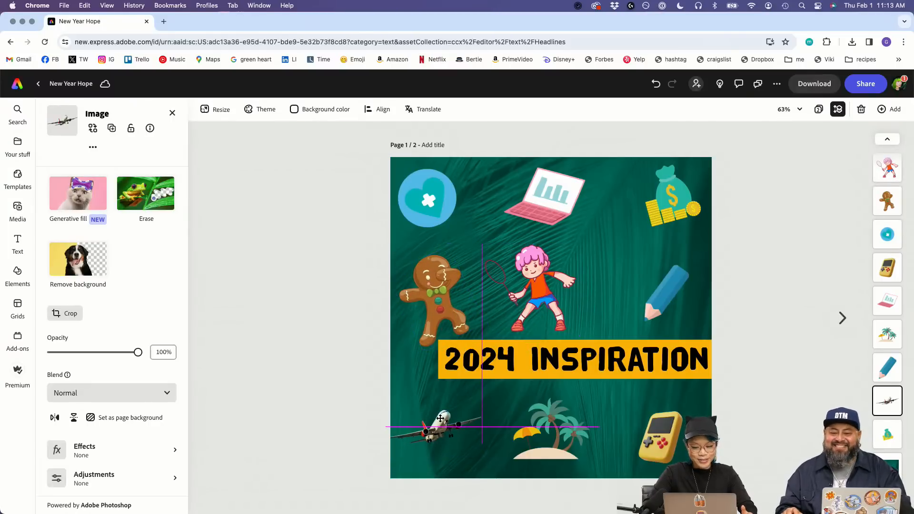
click(544, 431)
drag(545, 430, 544, 441)
drag(659, 444, 657, 434)
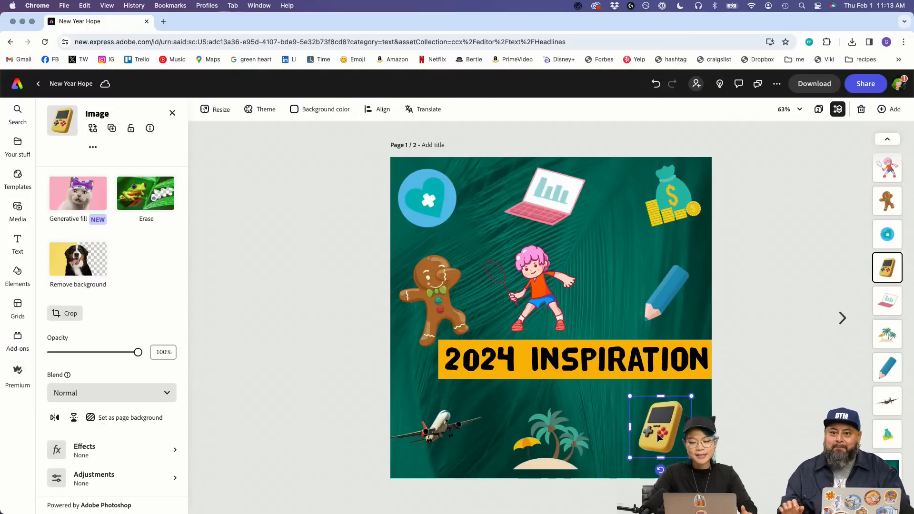
click(743, 402)
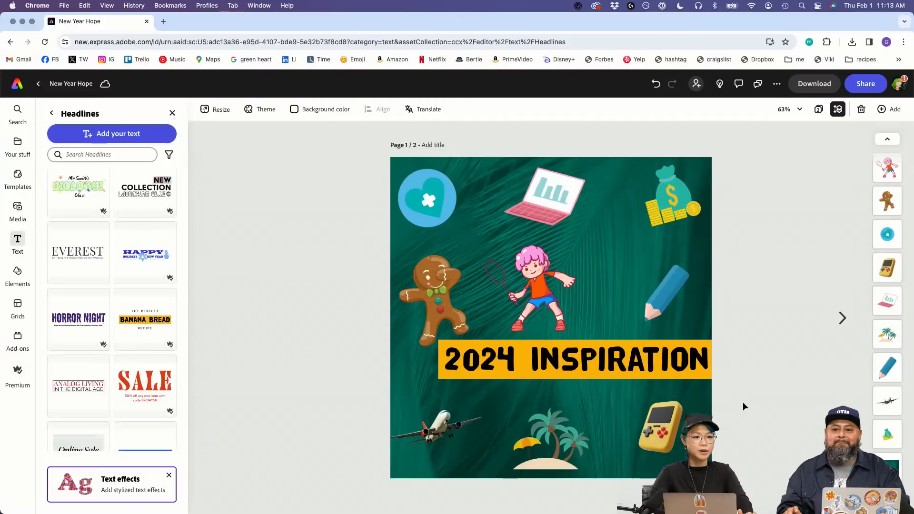
Step: Duplicate the first page and title the third page "Final 10/10"
click(891, 110)
click(854, 178)
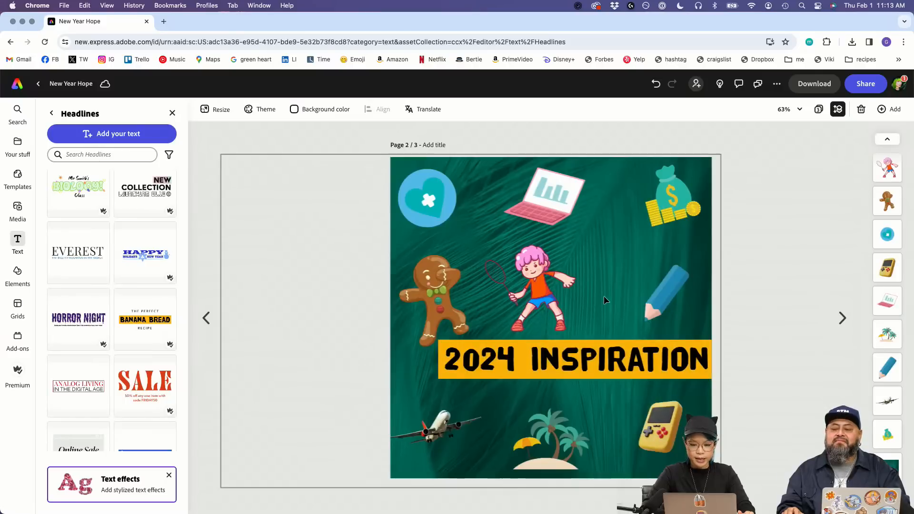
click(207, 318)
click(839, 318)
click(840, 318)
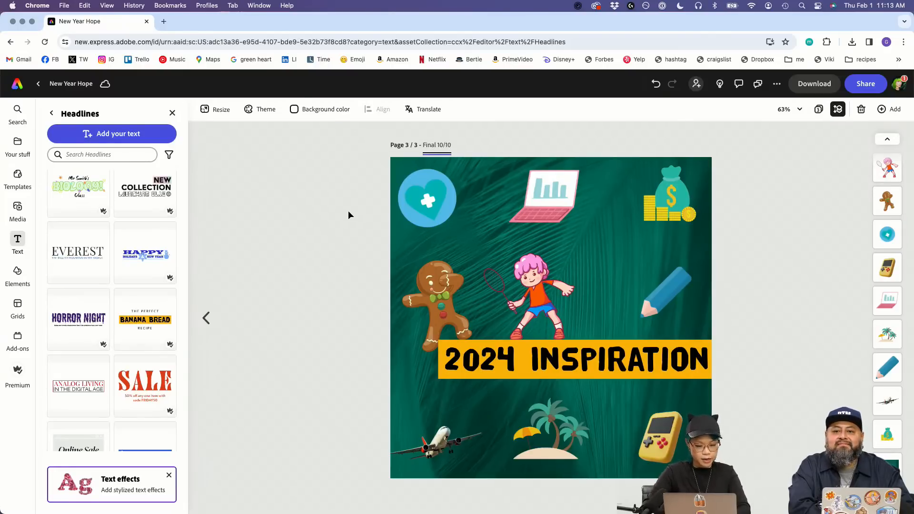
Step: Title the second page "not final 9/10" and the first page "still not final 8/10"
click(206, 319)
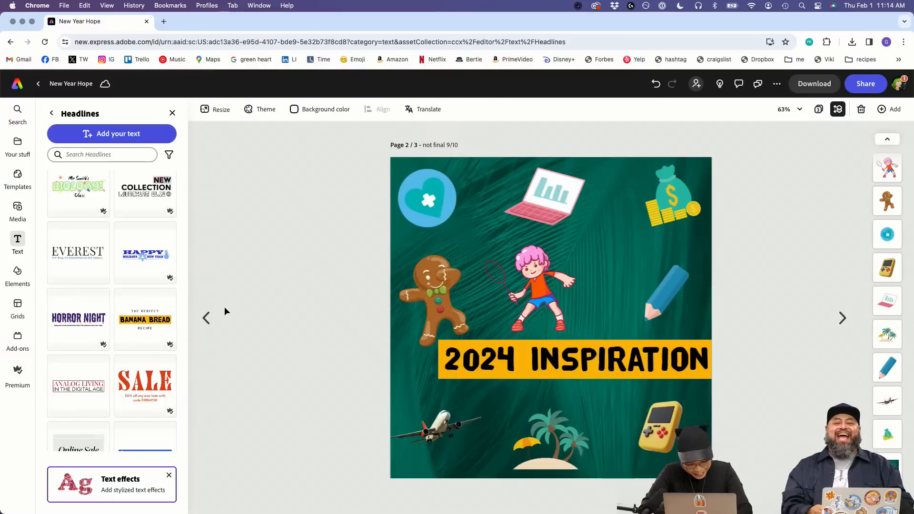
click(207, 317)
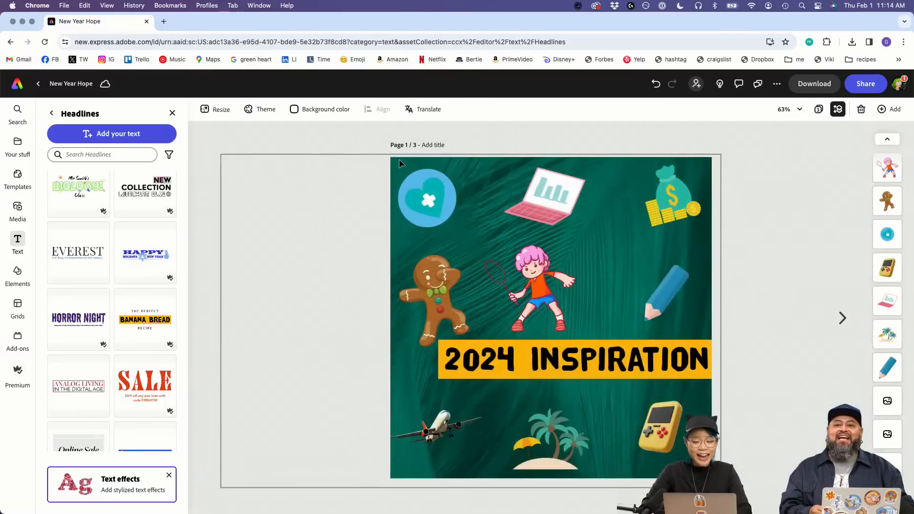
click(432, 145)
text(still not final 8/10)
click(330, 177)
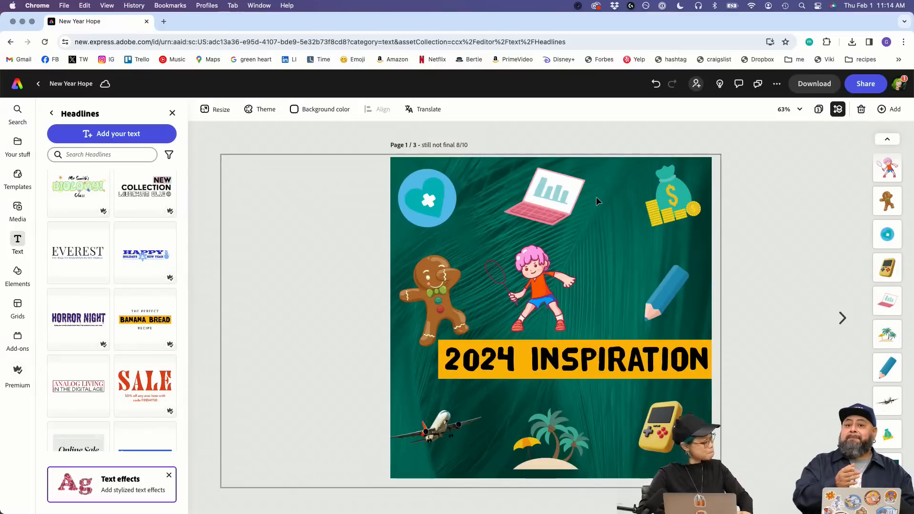
Step: Delete the yellow game console from the first page
click(665, 295)
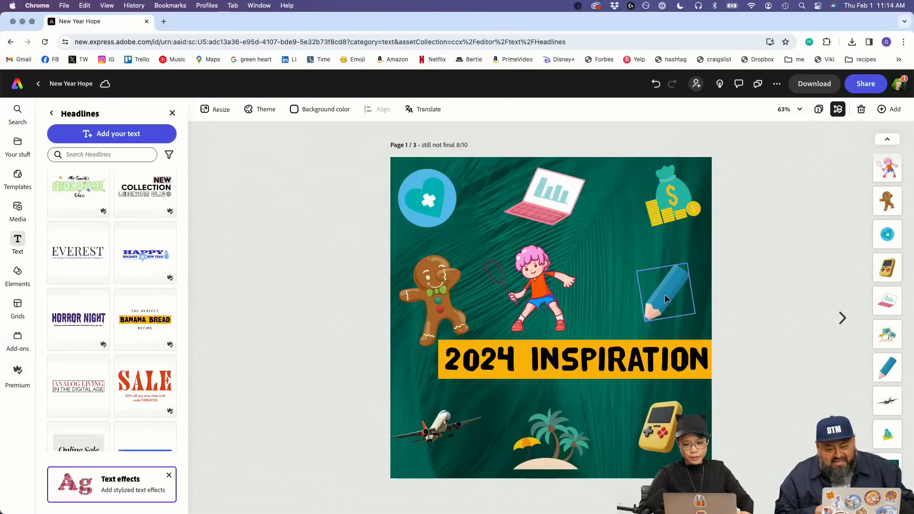
click(656, 438)
key(Delete)
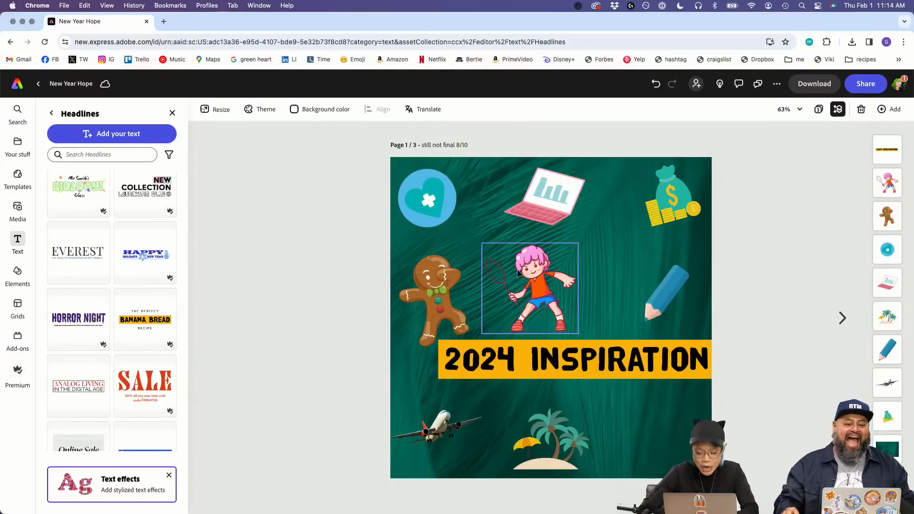
Step: Rotate the heart badge and money bag a little further counterclockwise and the laptop a little further clockwise
click(434, 214)
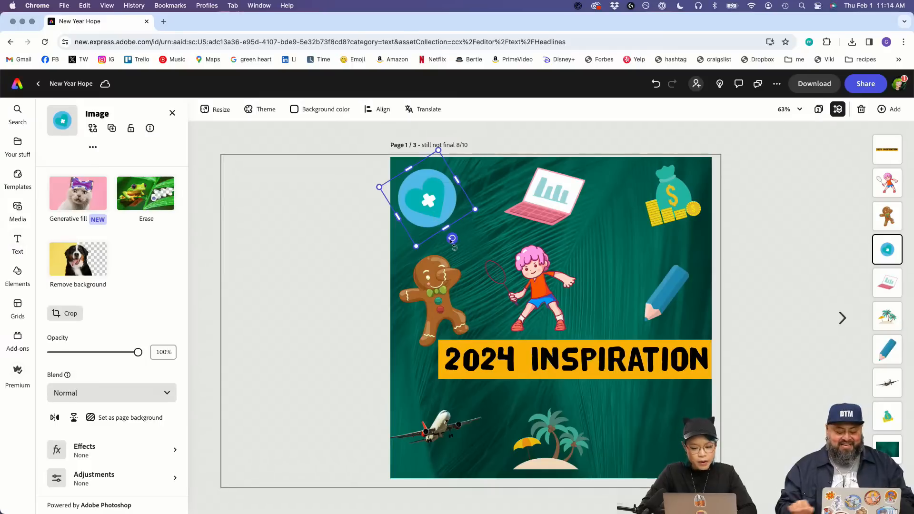
click(539, 223)
mouse_move(584, 218)
mouse_down()
mouse_move(587, 208)
mouse_move(578, 227)
mouse_up()
click(672, 200)
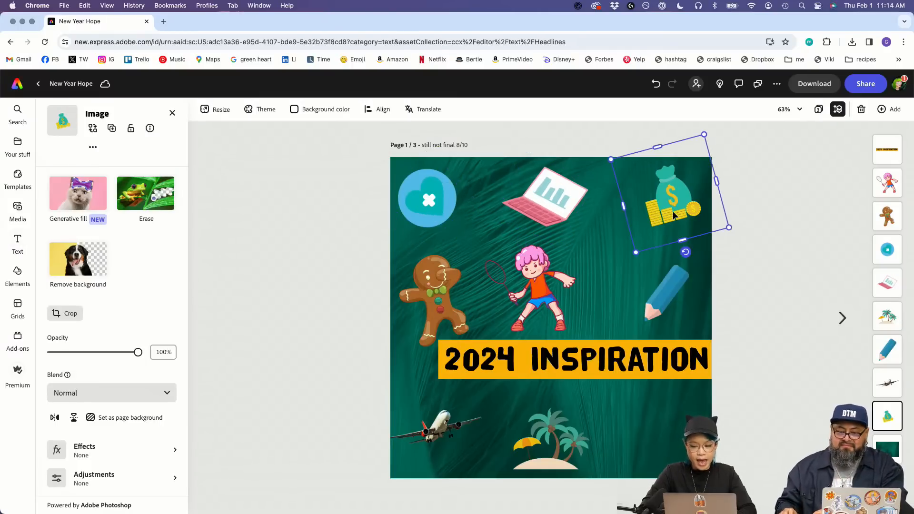
drag(686, 242, 697, 250)
Step: Nudge the gingerbread man, tennis player, pencil, airplane and palm island slightly upward on the first page
drag(440, 312, 437, 305)
drag(530, 309, 530, 299)
drag(686, 302, 684, 296)
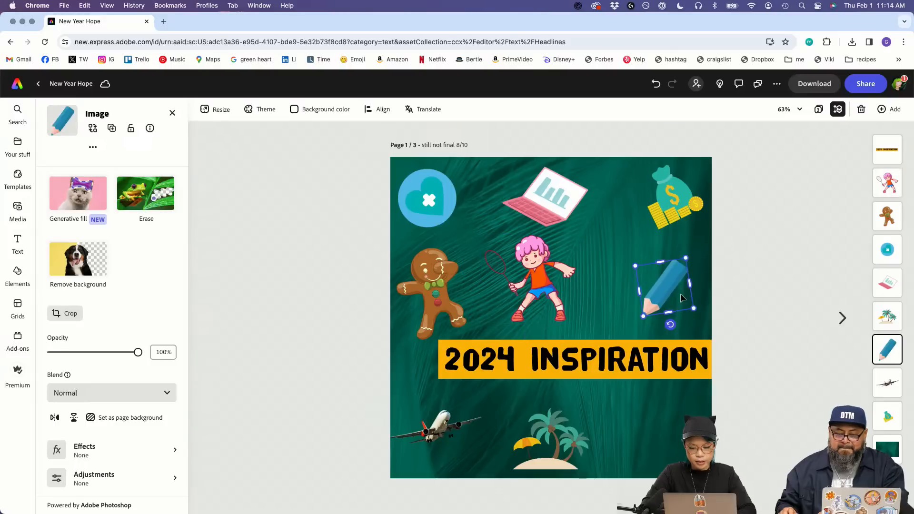
click(444, 400)
drag(445, 425, 444, 413)
drag(540, 442, 541, 432)
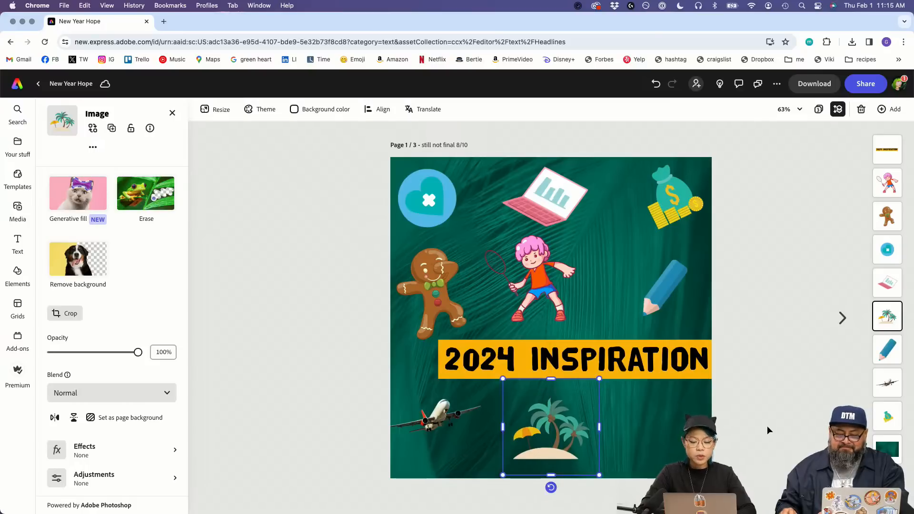
click(767, 426)
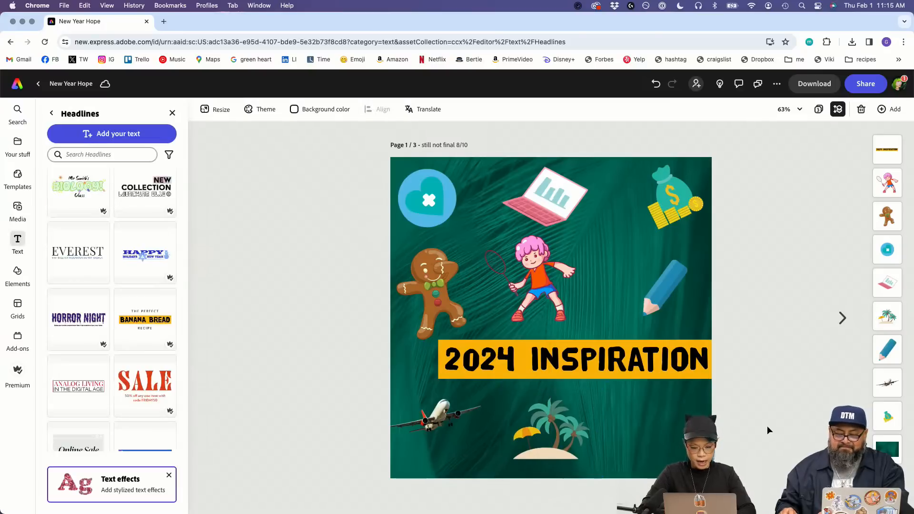
Step: Duplicate the first page and retitle the first copy "still not final final 7/10"
click(889, 109)
click(854, 177)
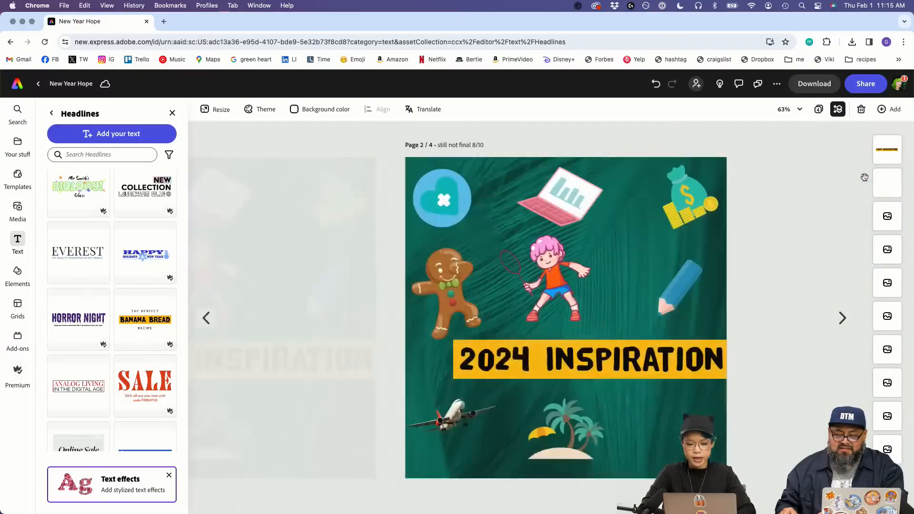
click(210, 318)
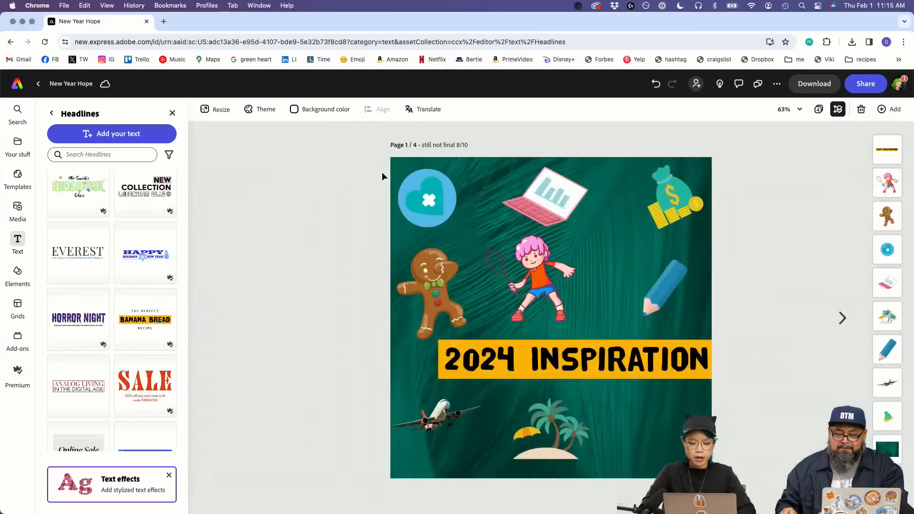
click(442, 148)
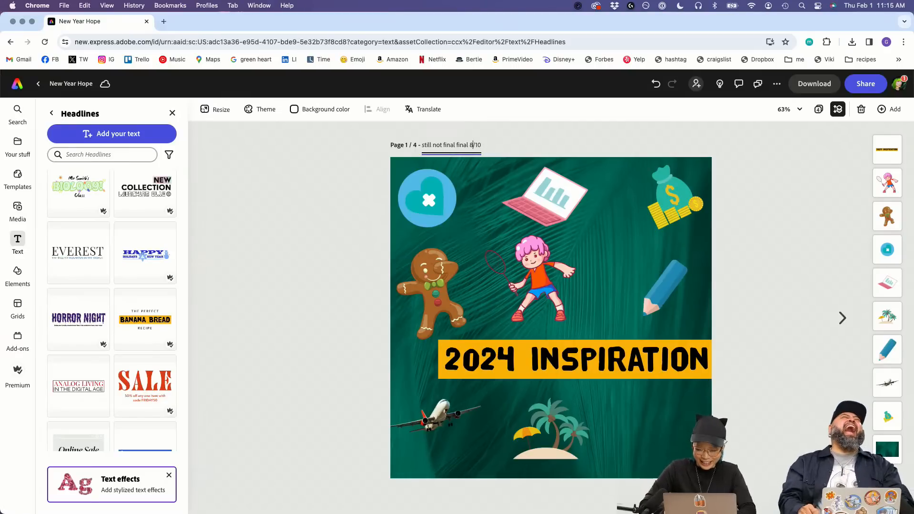
click(734, 265)
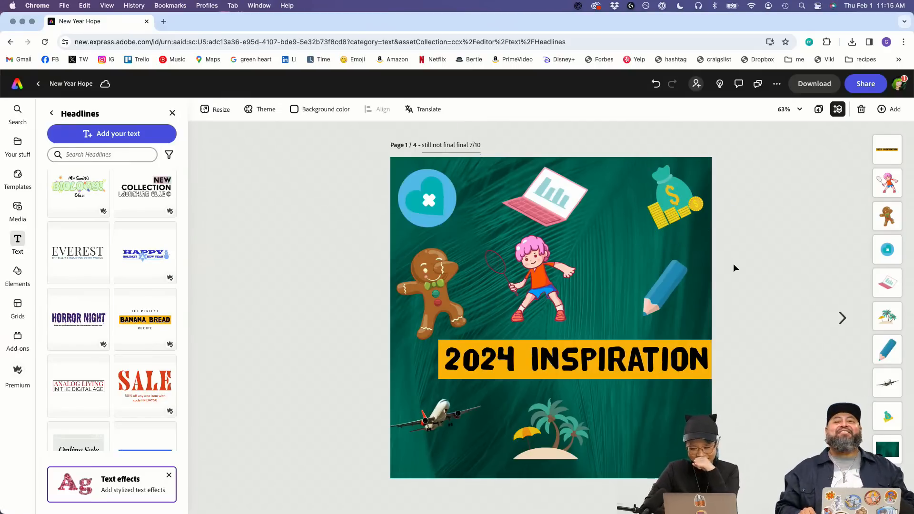
Step: Compare the first and second pages by switching back and forth between them, ending on the first page
click(842, 319)
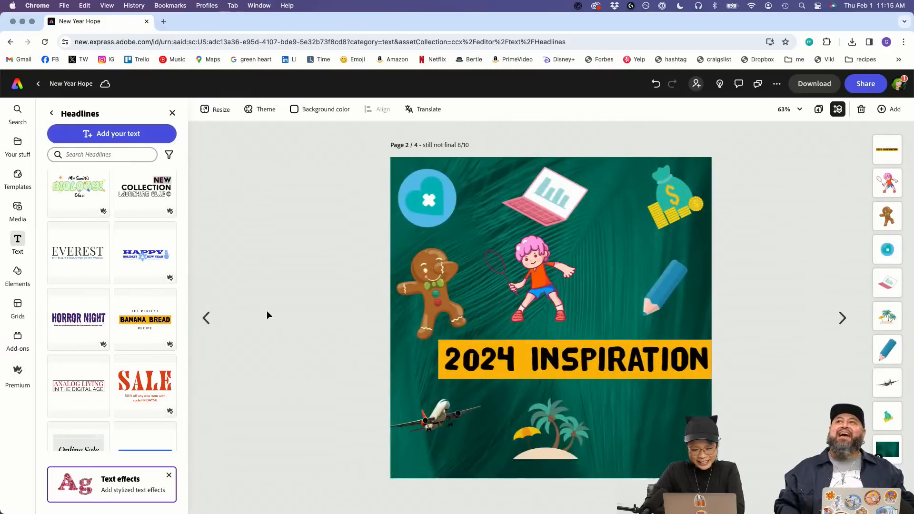
click(204, 317)
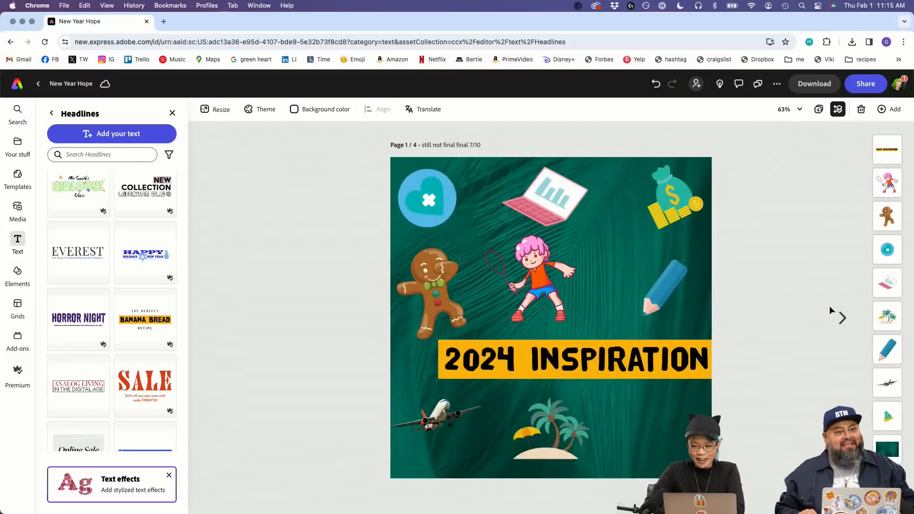
click(843, 318)
click(214, 316)
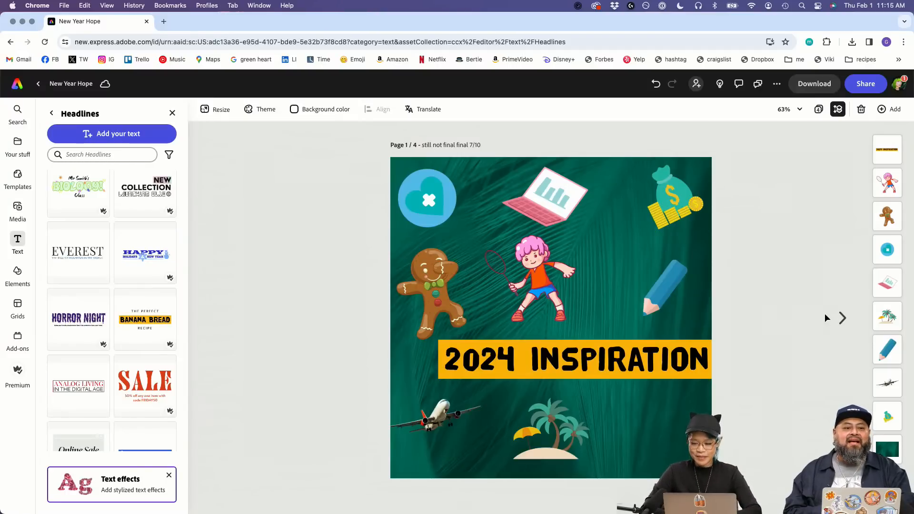
click(841, 318)
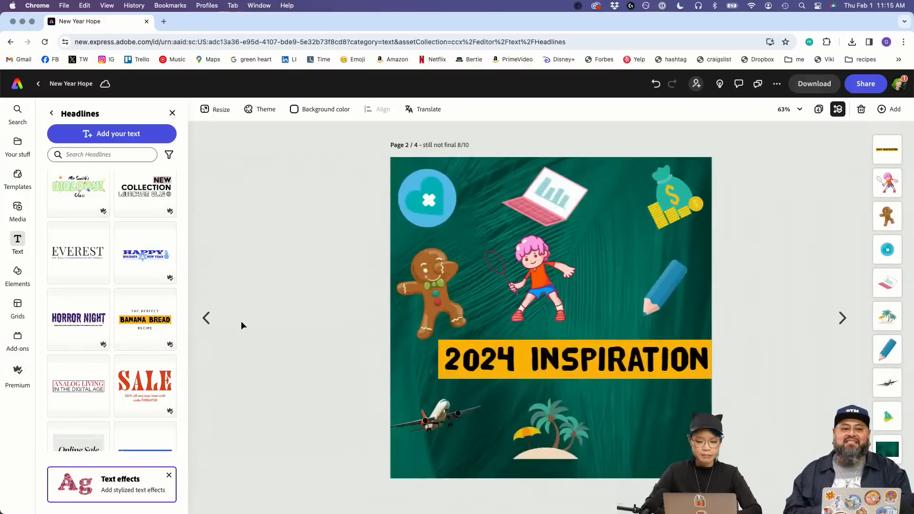
click(207, 318)
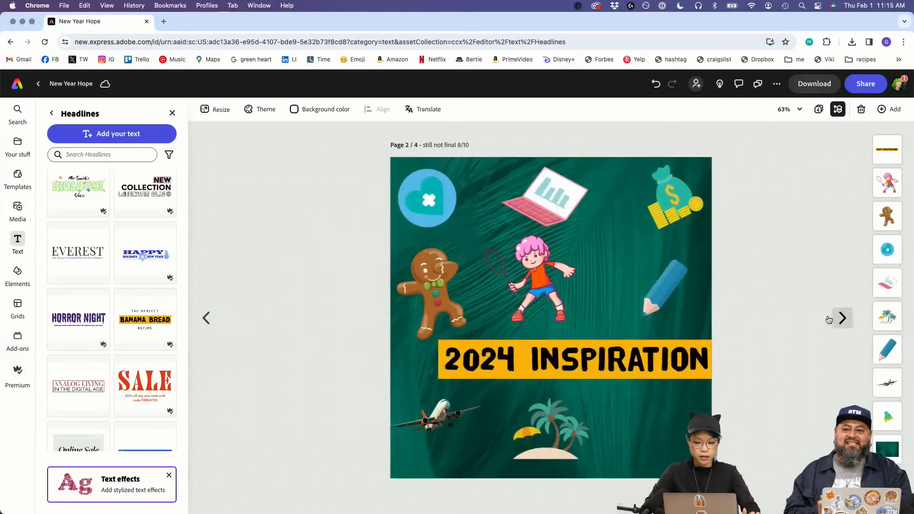
click(208, 319)
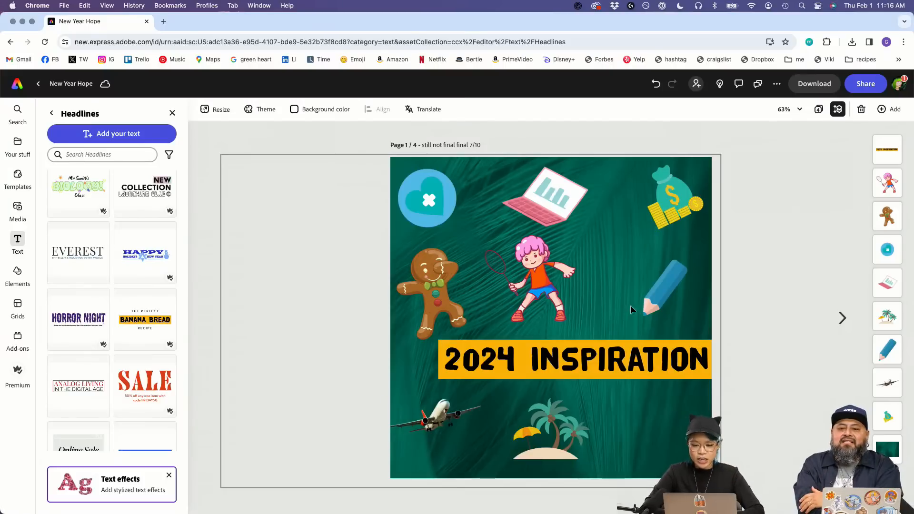
click(843, 318)
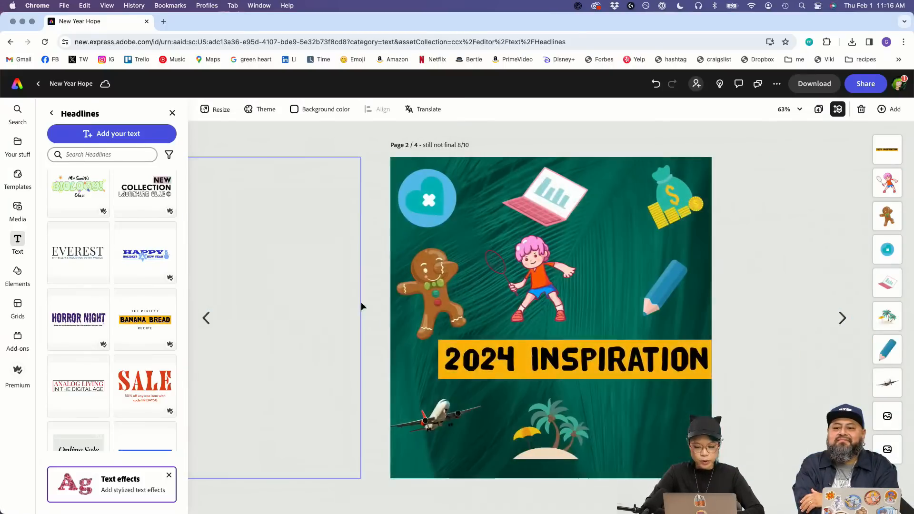
click(206, 318)
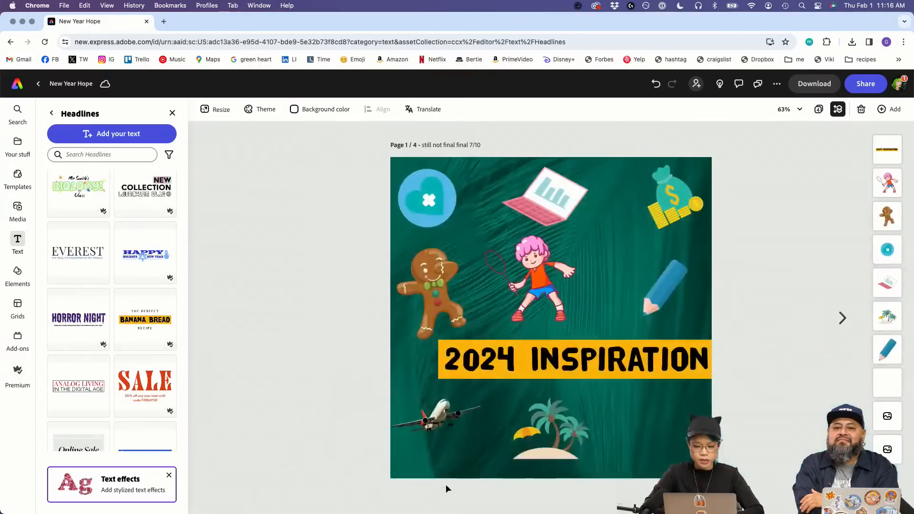
Step: Delete the airplane from the first page
click(441, 419)
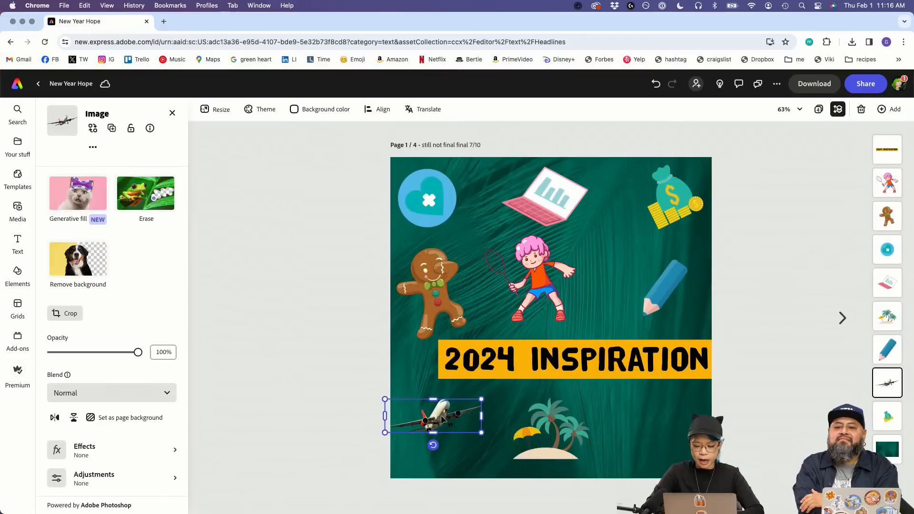
key(Delete)
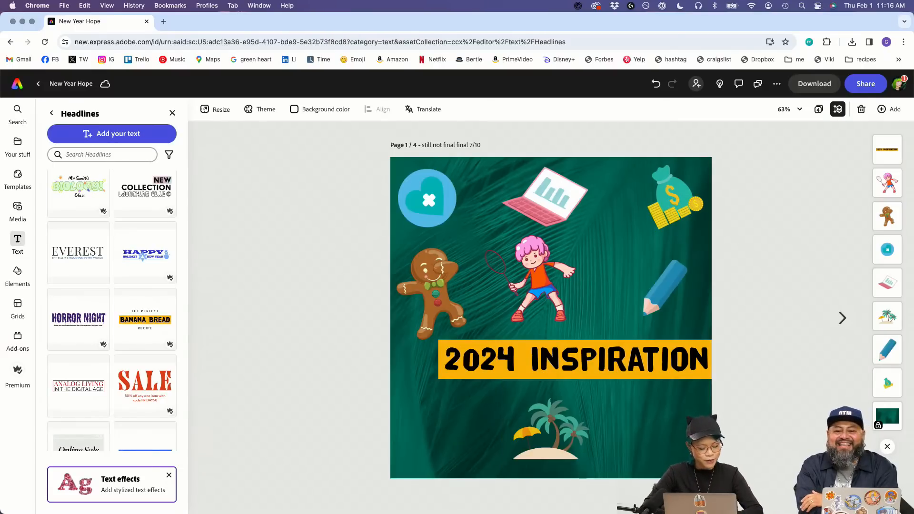
Step: Shift the palm island, tennis player and gingerbread man slightly upward on the first page, keeping the gingerbread man's horizontal position
click(843, 318)
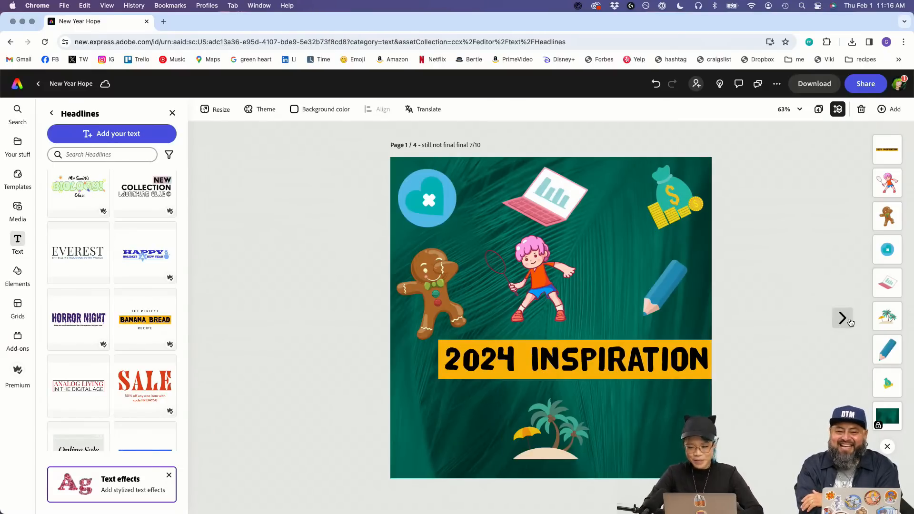
click(213, 315)
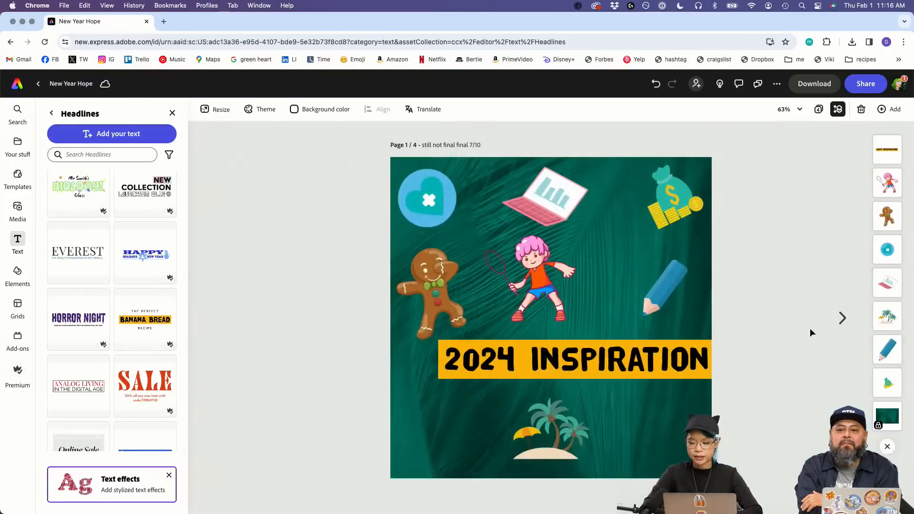
click(843, 320)
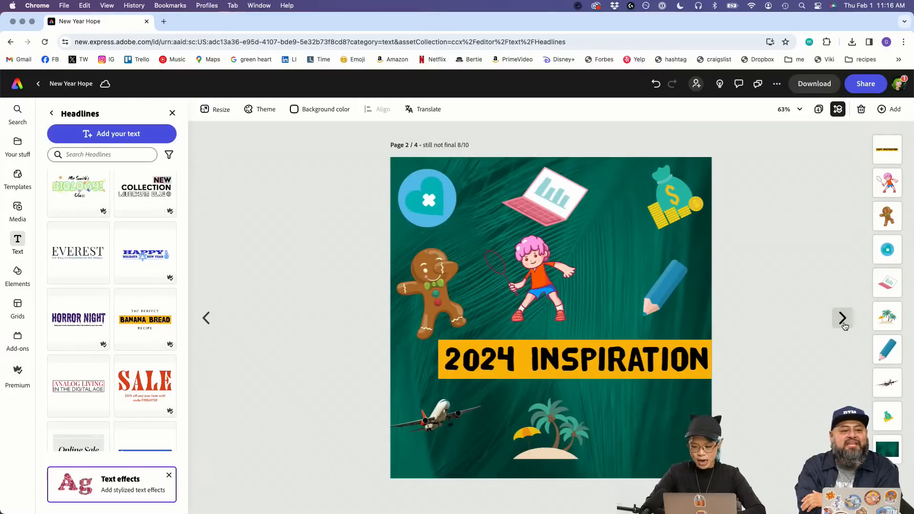
click(207, 319)
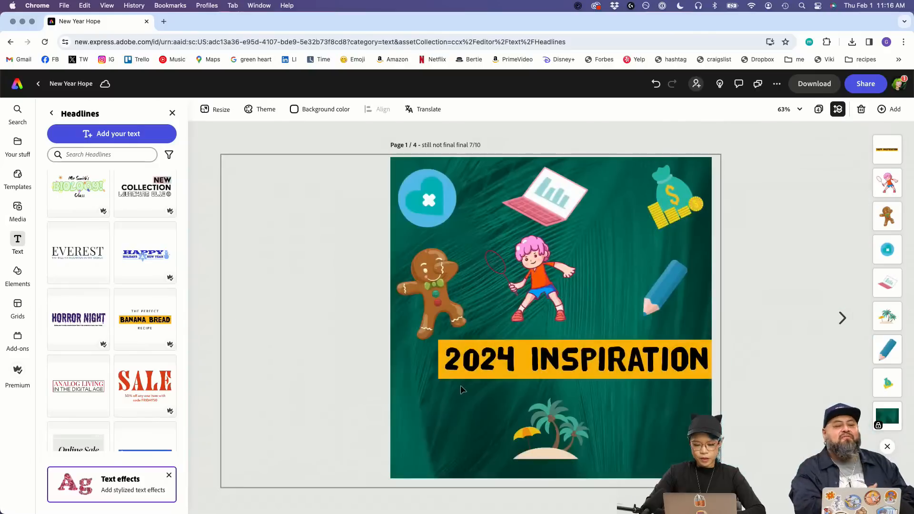
click(533, 419)
click(533, 277)
drag(453, 285, 446, 275)
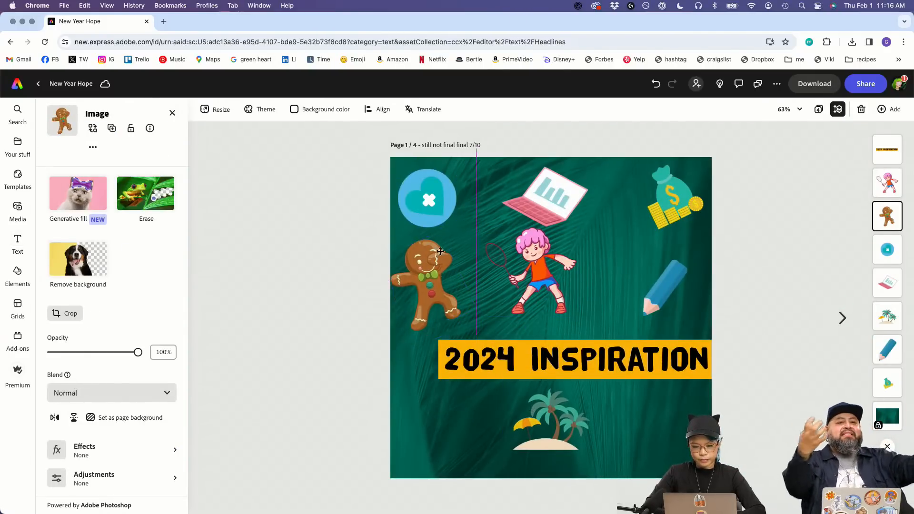
key(super+z)
Step: Rotate the heart badge, the laptop and the money bag slightly on the first page
click(435, 208)
drag(427, 245, 466, 230)
click(542, 202)
drag(524, 244, 512, 245)
click(670, 191)
mouse_move(696, 249)
mouse_down()
mouse_move(708, 239)
mouse_move(703, 245)
mouse_up()
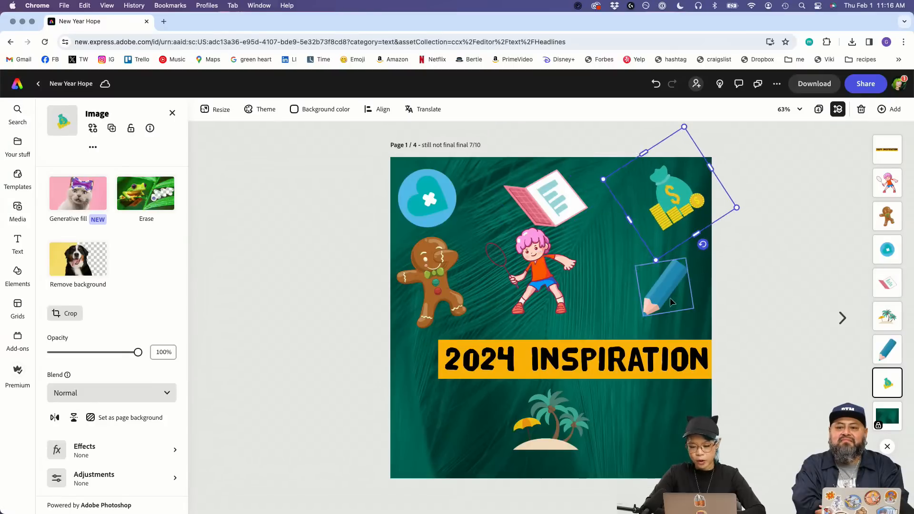
Step: Tilt the pencil closer to horizontal and make it slightly smaller on the first page
click(672, 298)
drag(673, 328, 657, 331)
click(749, 319)
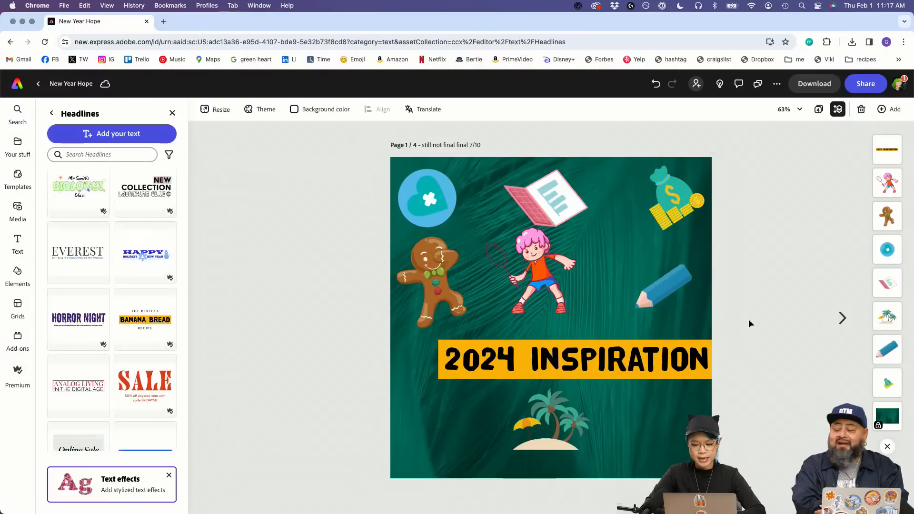
click(688, 277)
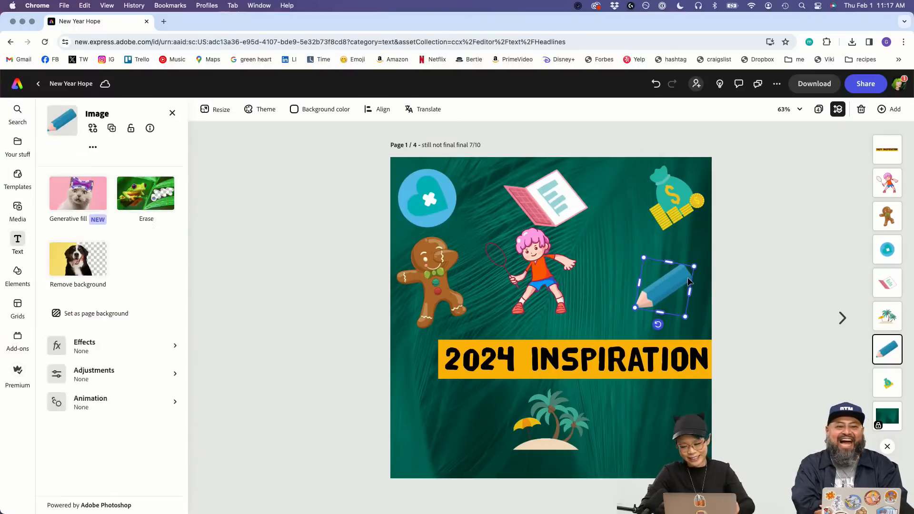
drag(686, 316, 677, 308)
click(738, 309)
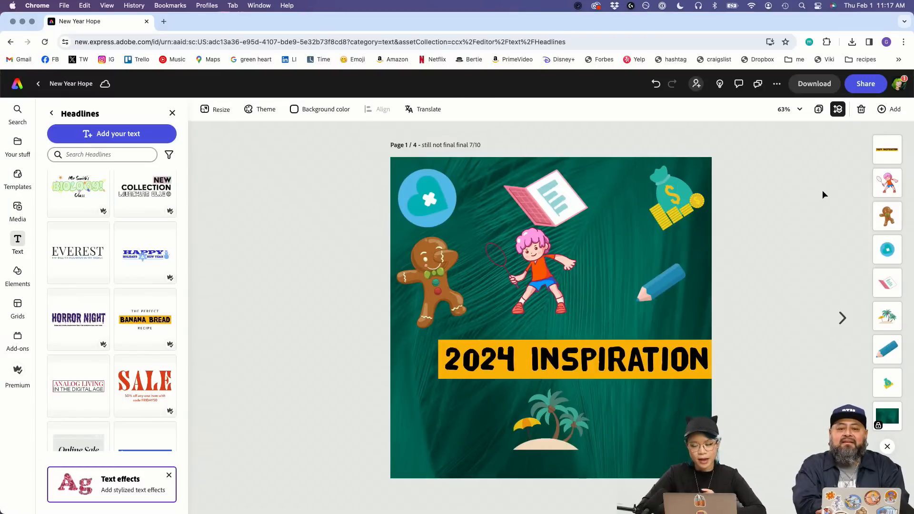
Step: Duplicate the first page and go back to the first of the two copies
click(891, 110)
click(857, 178)
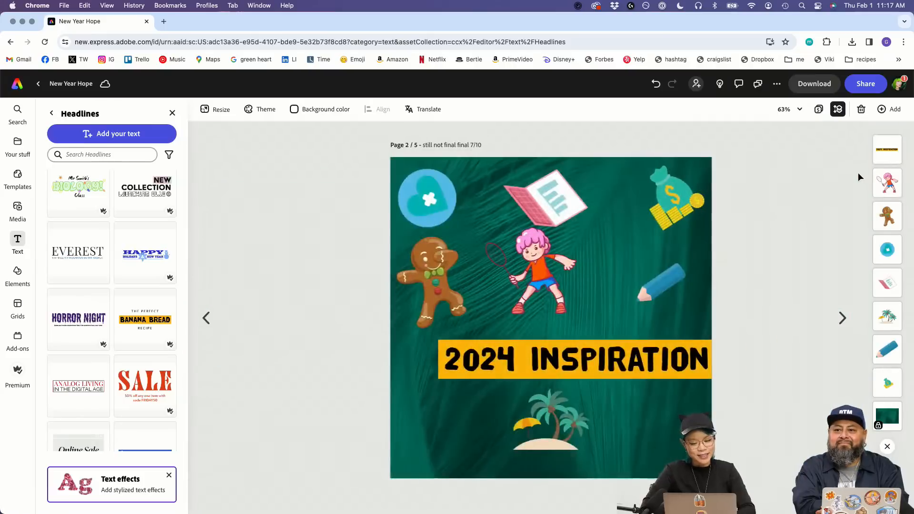
click(204, 319)
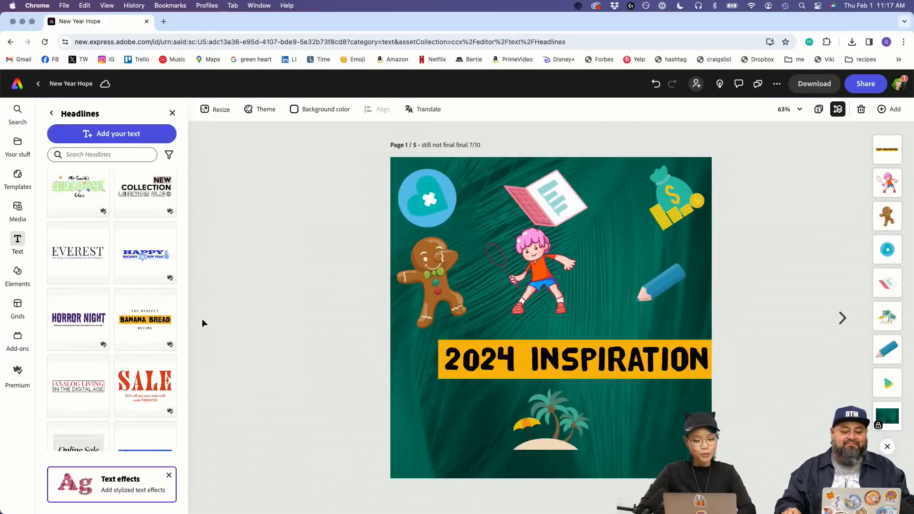
Step: Retitle the first page "oops file name 6/10"
click(440, 147)
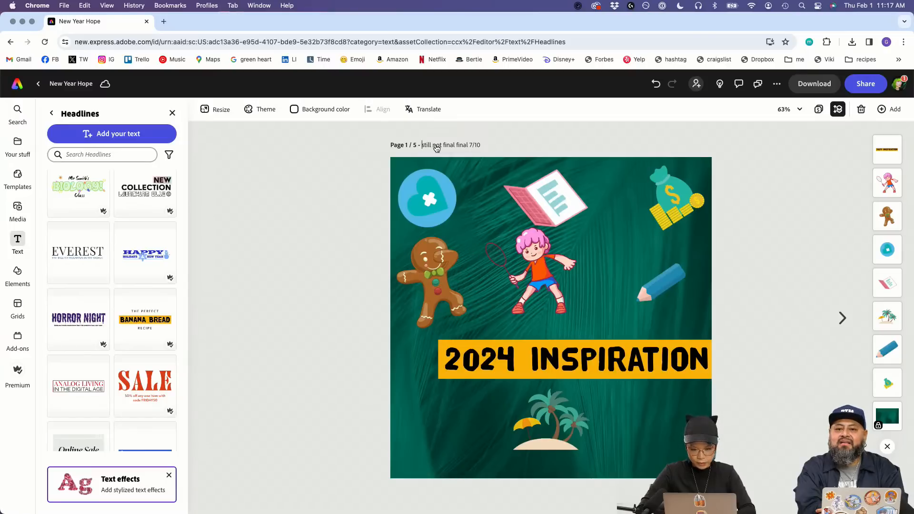
click(474, 148)
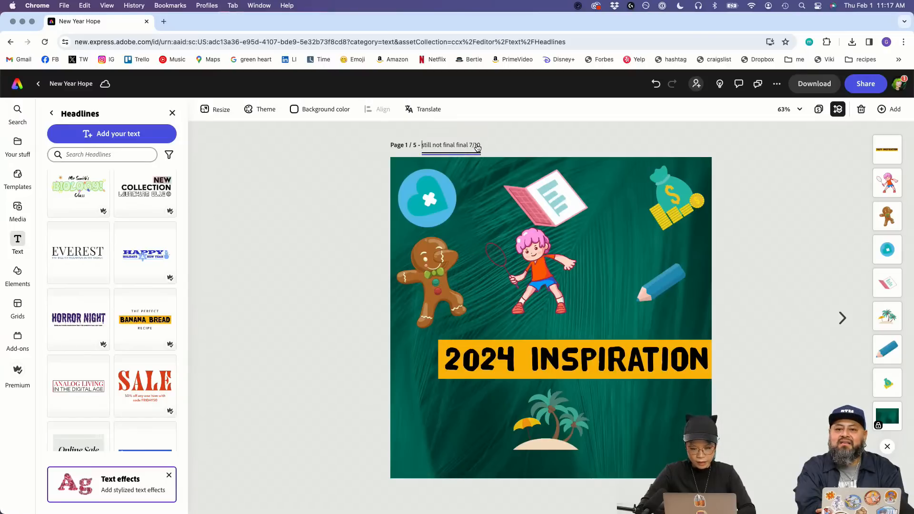
key(Right)
key(Right)
key(Right)
key(Right)
key(Right)
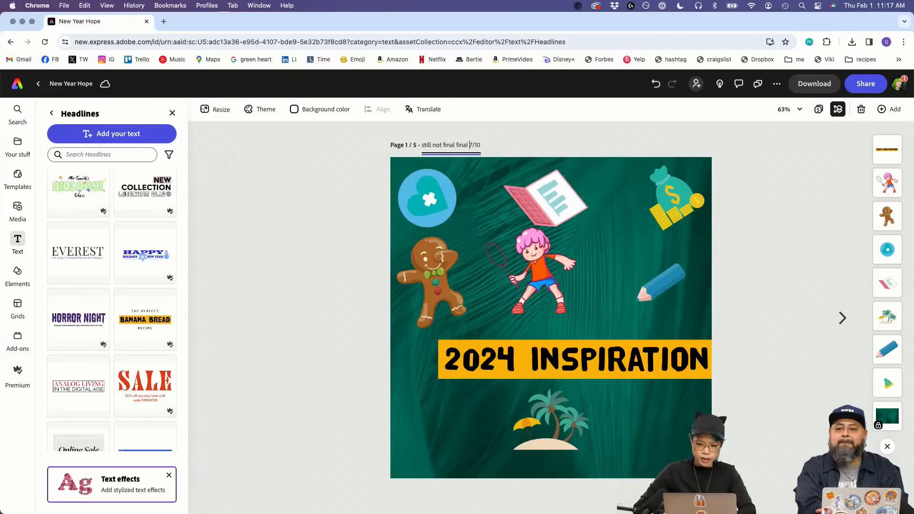
key(BackSpace)
key(BackSpace)
key(BackSpace)
key(BackSpace)
key(BackSpace)
key(BackSpace)
key(BackSpace)
key(BackSpace)
key(BackSpace)
key(BackSpace)
key(BackSpace)
key(BackSpace)
key(BackSpace)
key(BackSpace)
key(BackSpace)
key(BackSpace)
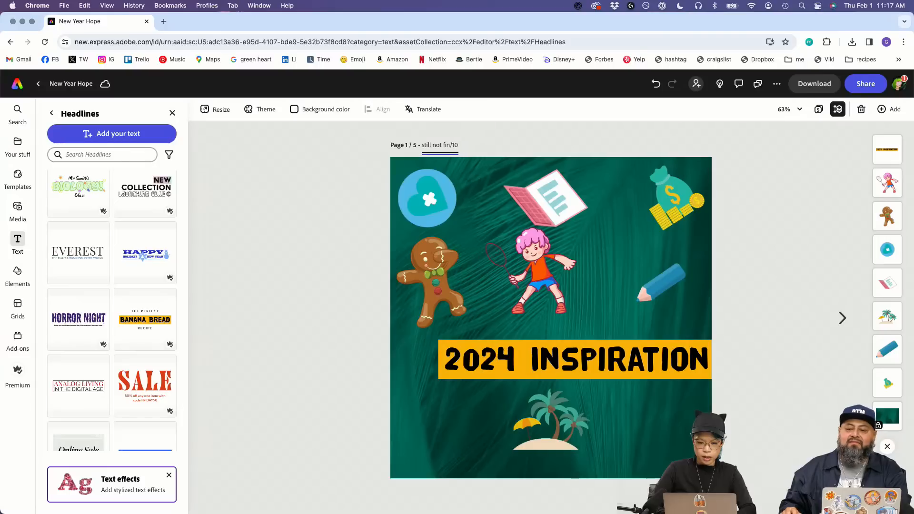
key(BackSpace)
key(BackSpace)
key(BackSpace)
key(BackSpace)
key(BackSpace)
key(BackSpace)
key(BackSpace)
text(oops fil)
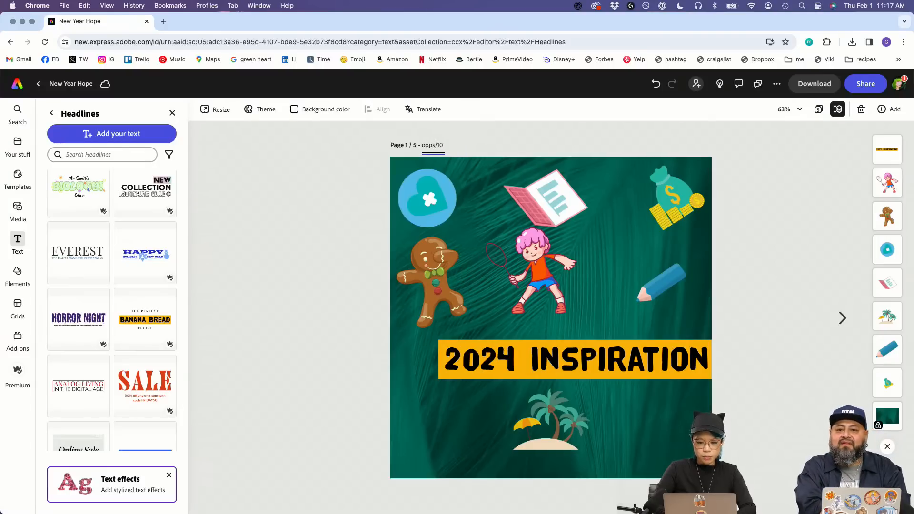
text(e name 6)
click(349, 192)
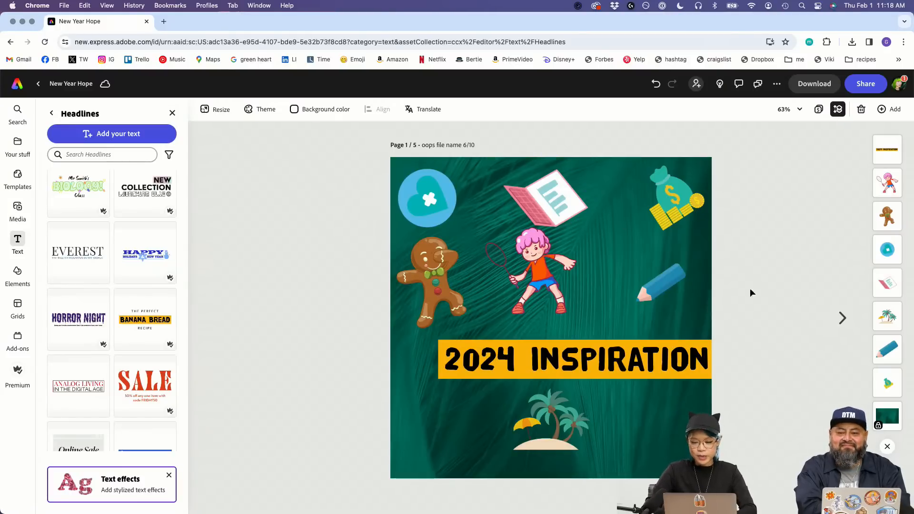
Step: Compare the first page with the second and delete the pencil from the first page
click(837, 323)
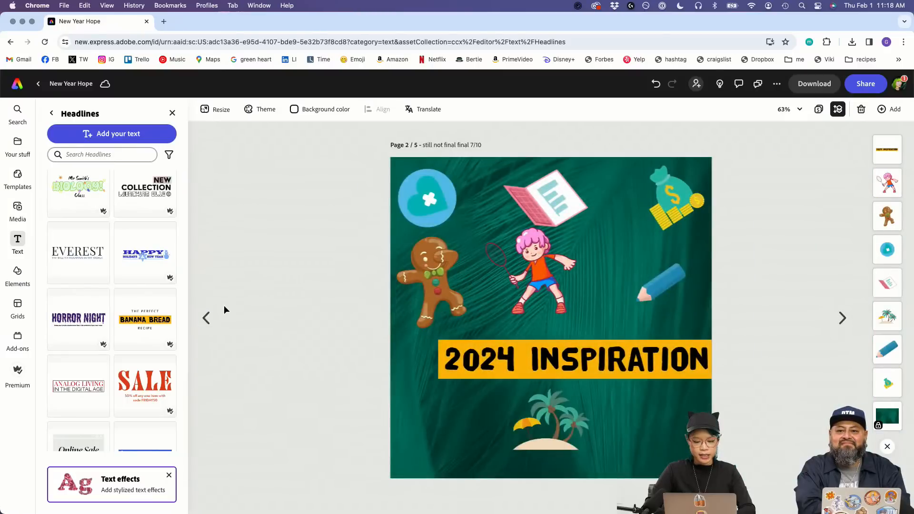
click(206, 315)
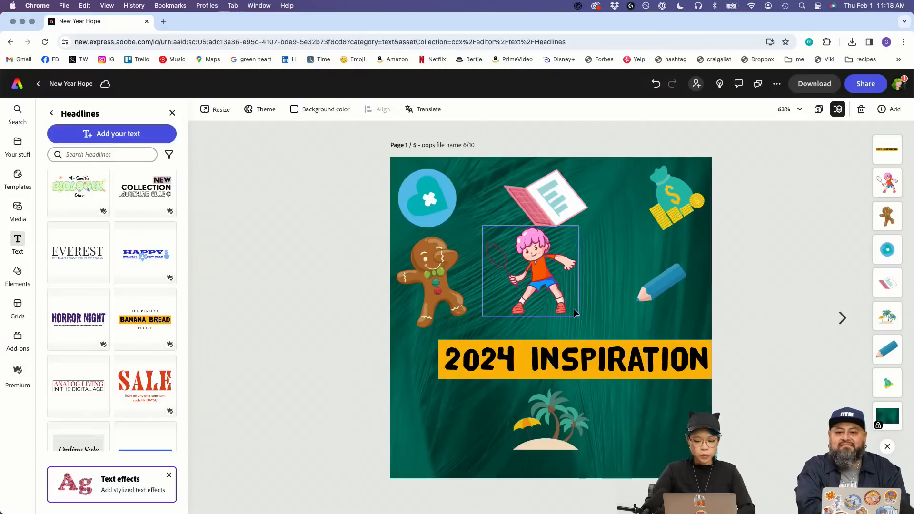
click(658, 301)
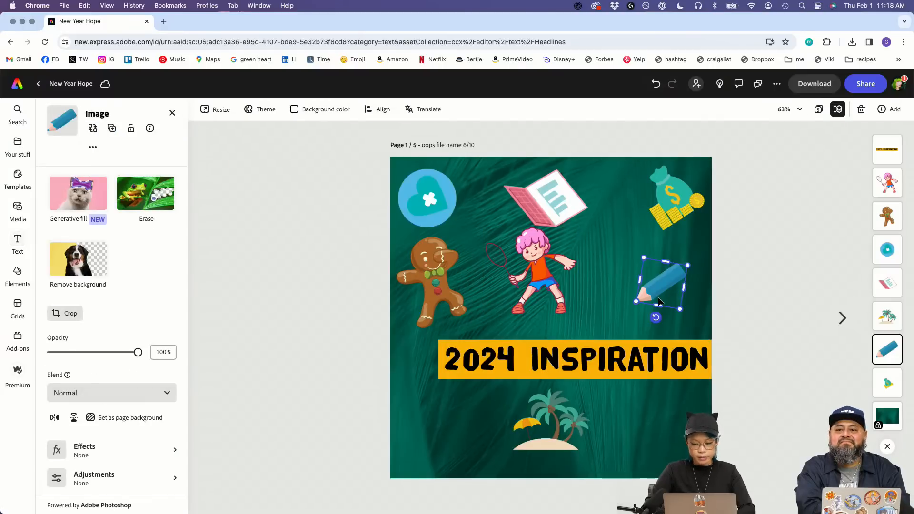
key(Delete)
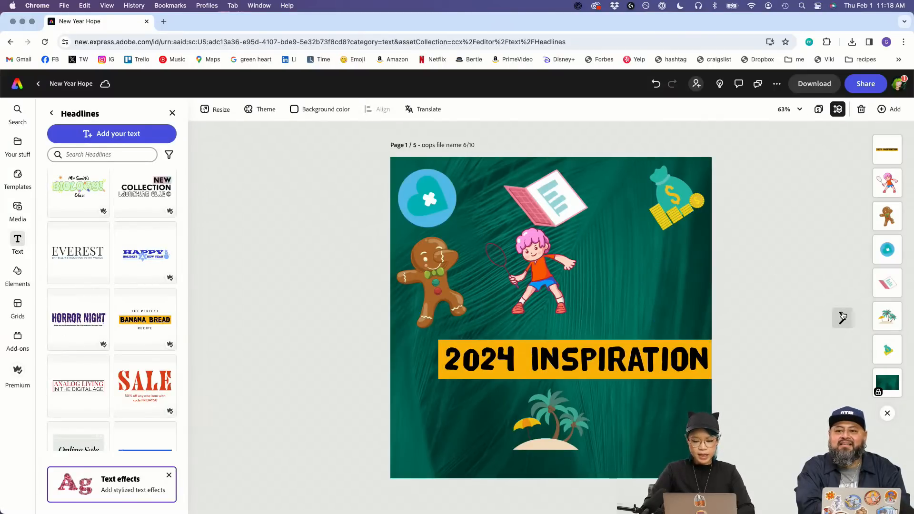
Step: Nudge the laptop, heart badge, gingerbread man, tennis player, money bag and palm island slightly upward on the first page
click(842, 317)
click(196, 321)
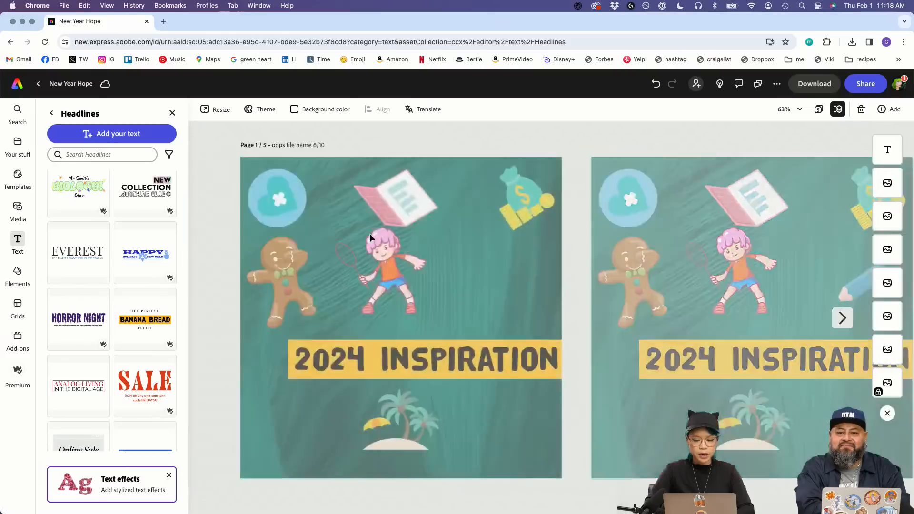
drag(565, 194, 559, 184)
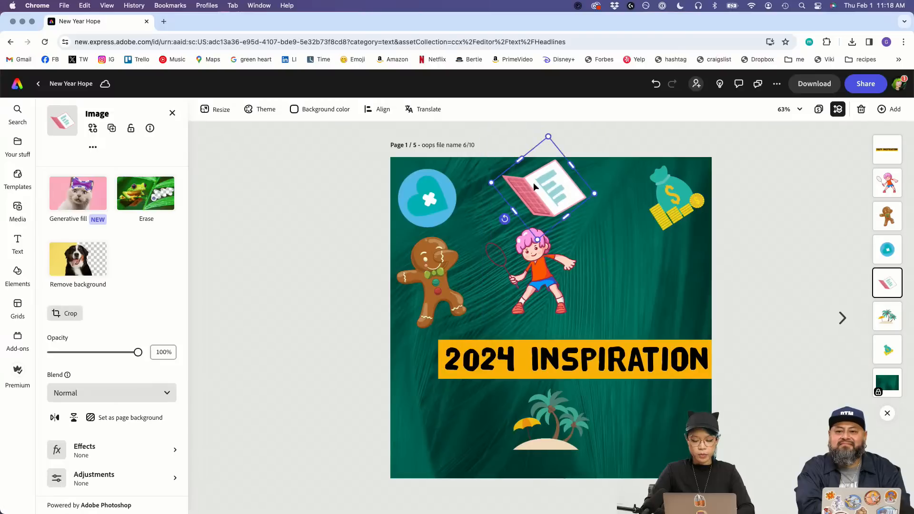
drag(438, 187, 437, 180)
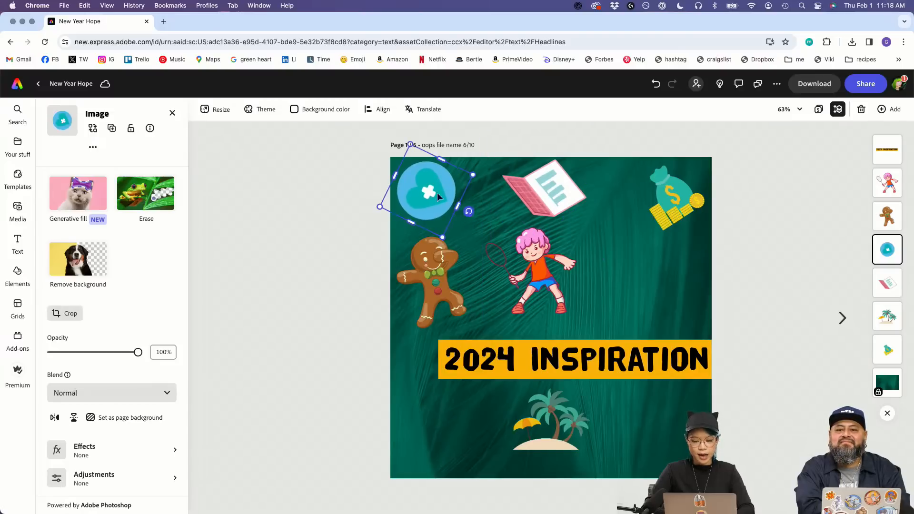
click(435, 266)
click(523, 263)
drag(691, 208, 683, 202)
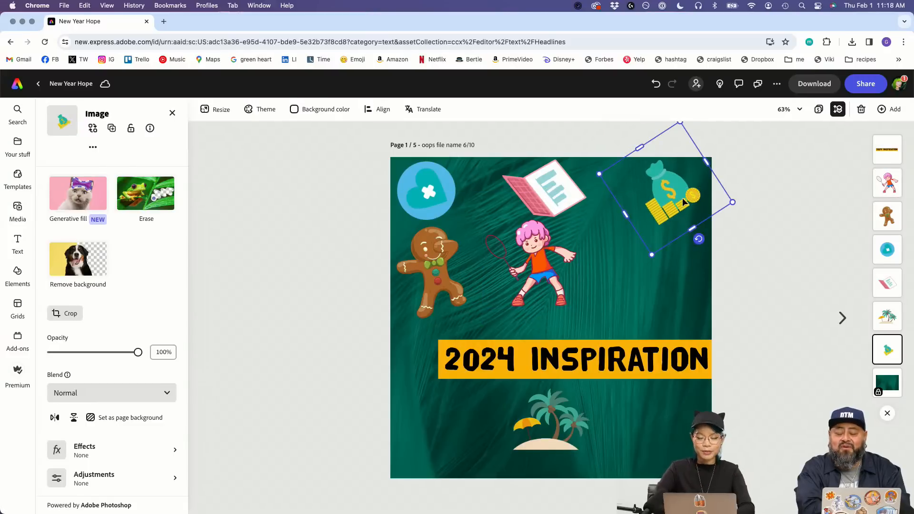
drag(553, 409, 553, 398)
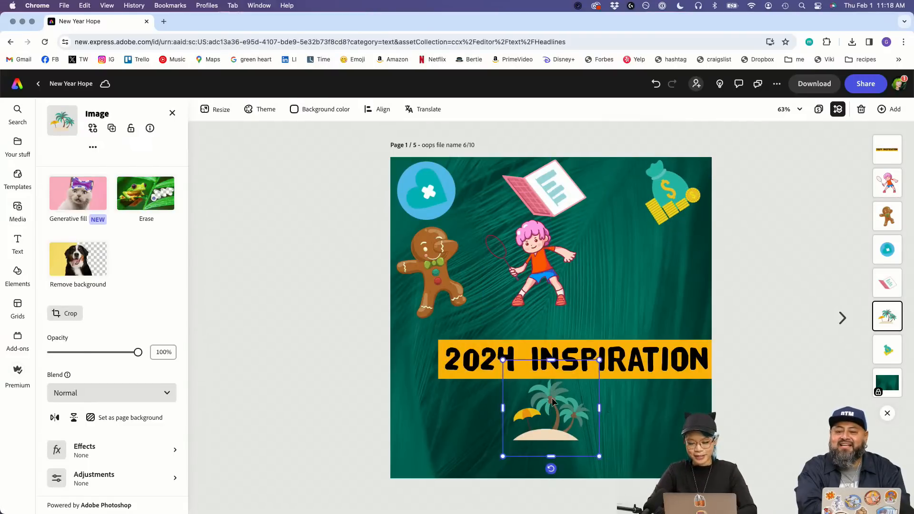
click(774, 306)
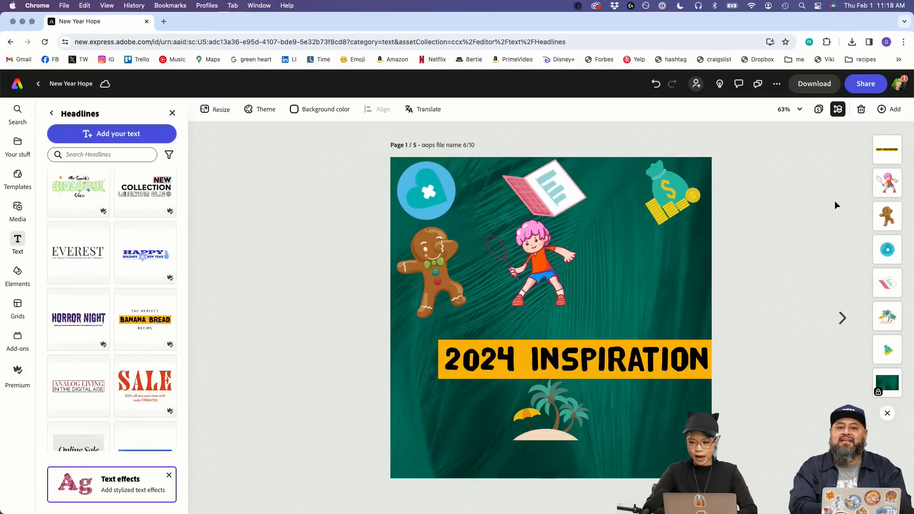
Step: Page through to "Final 10/10" and back, and compare the first three pages again, ending on the first page
click(842, 317)
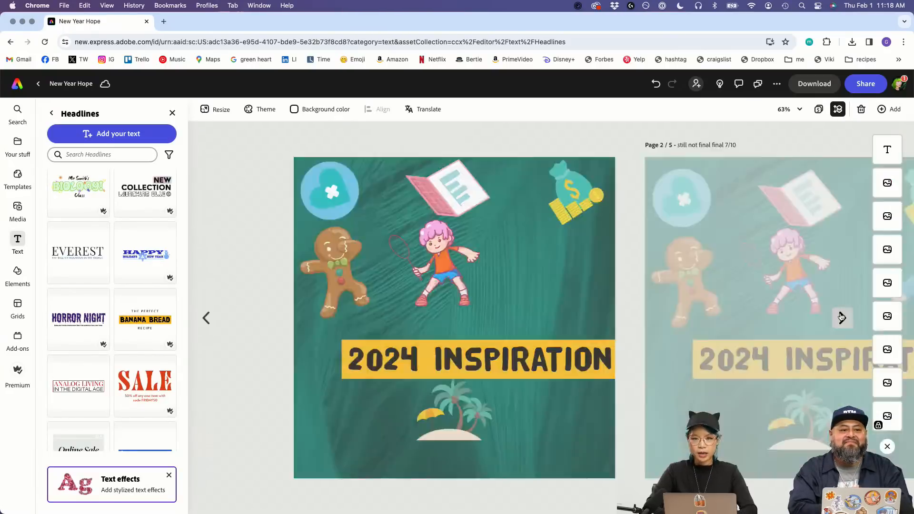
click(841, 317)
click(842, 317)
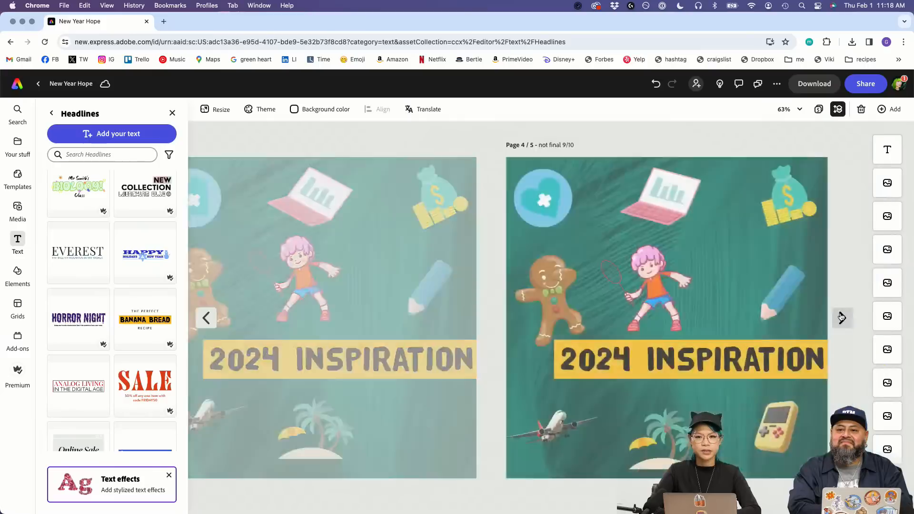
click(841, 318)
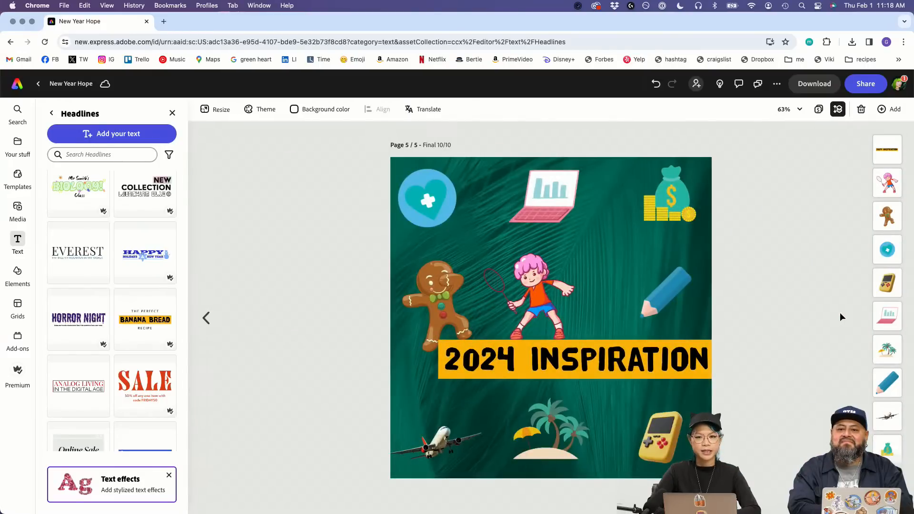
click(206, 319)
click(206, 318)
click(206, 326)
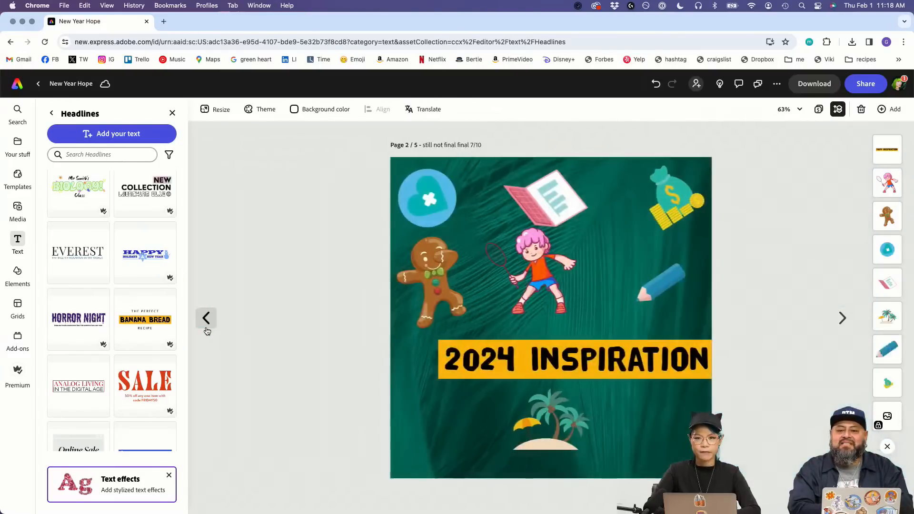
click(206, 326)
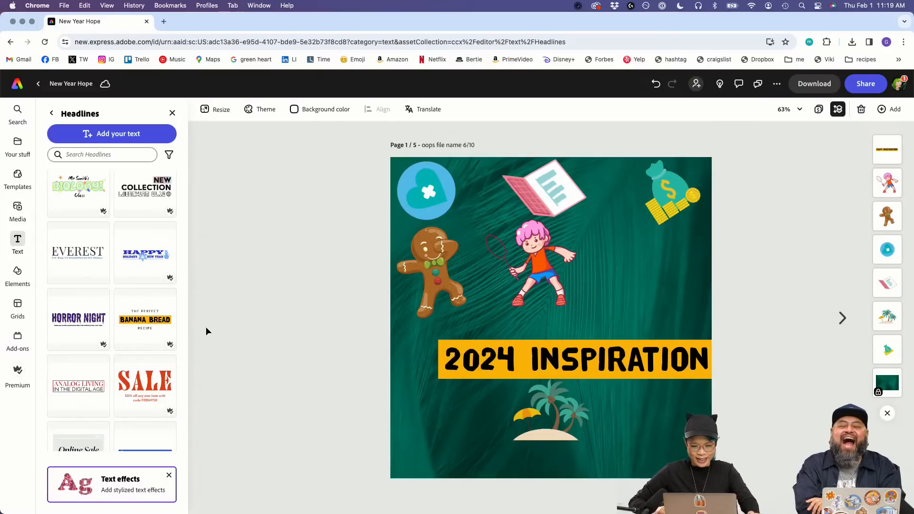
click(844, 320)
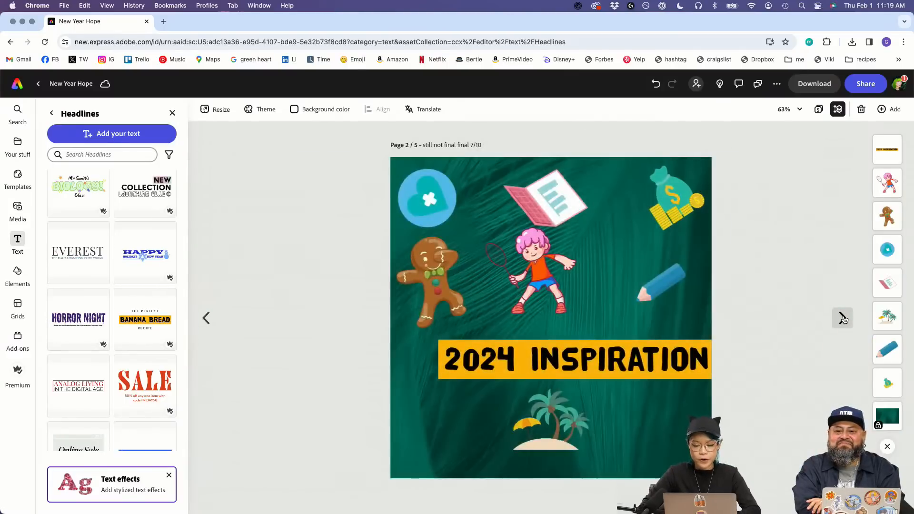
click(843, 319)
click(208, 319)
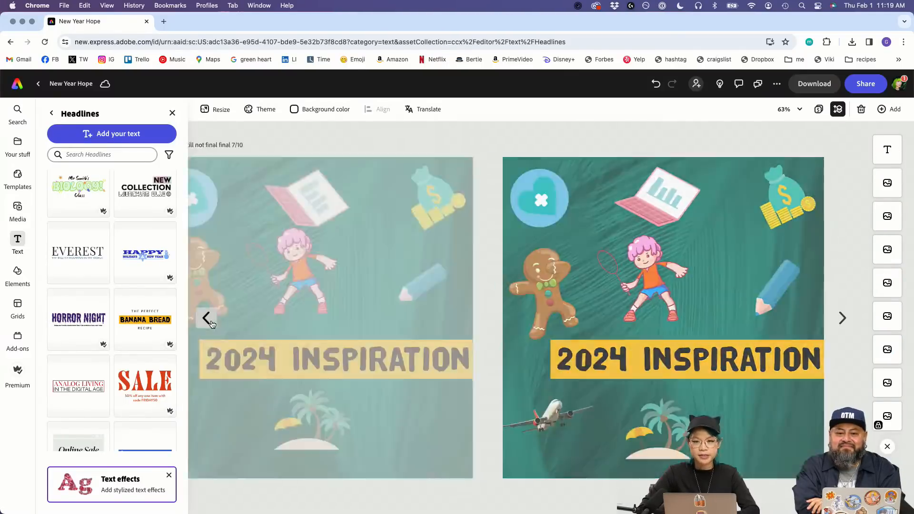
click(210, 320)
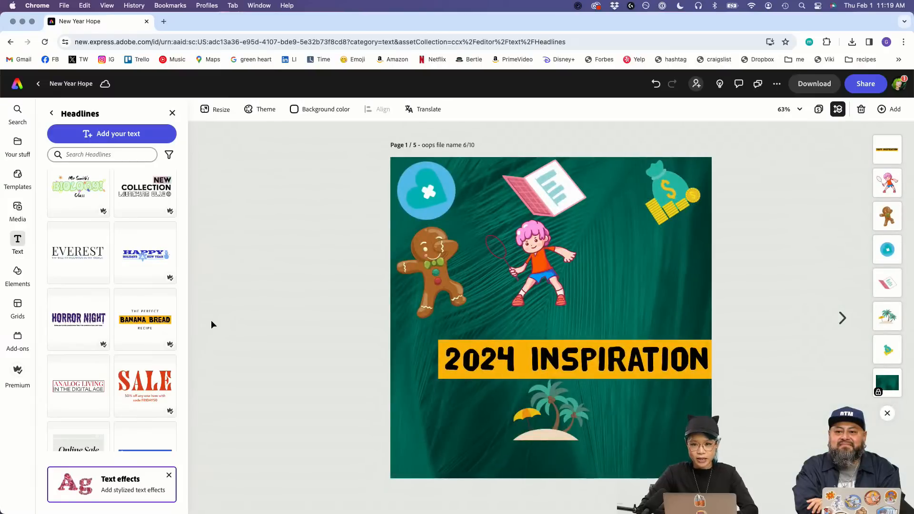
Step: Compare the first two pages, duplicate the "oops file name 6/10" page, and return to the first page
click(846, 319)
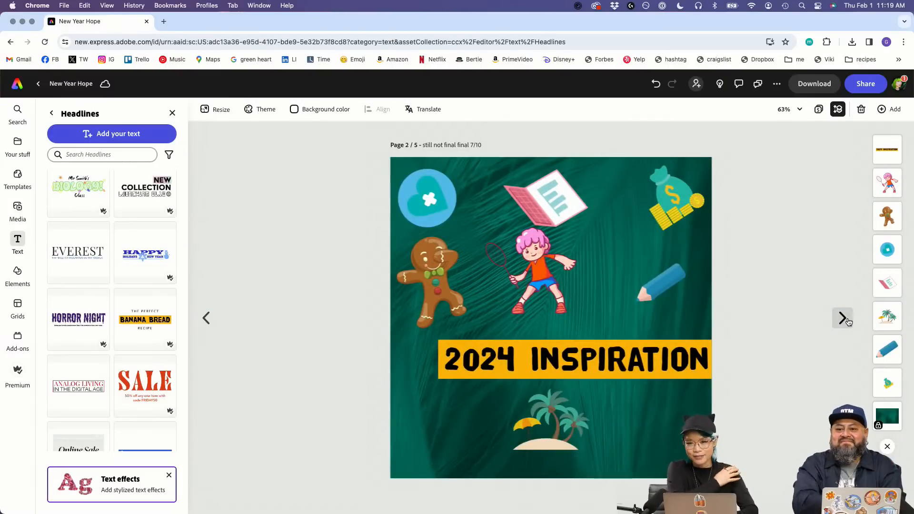
click(207, 317)
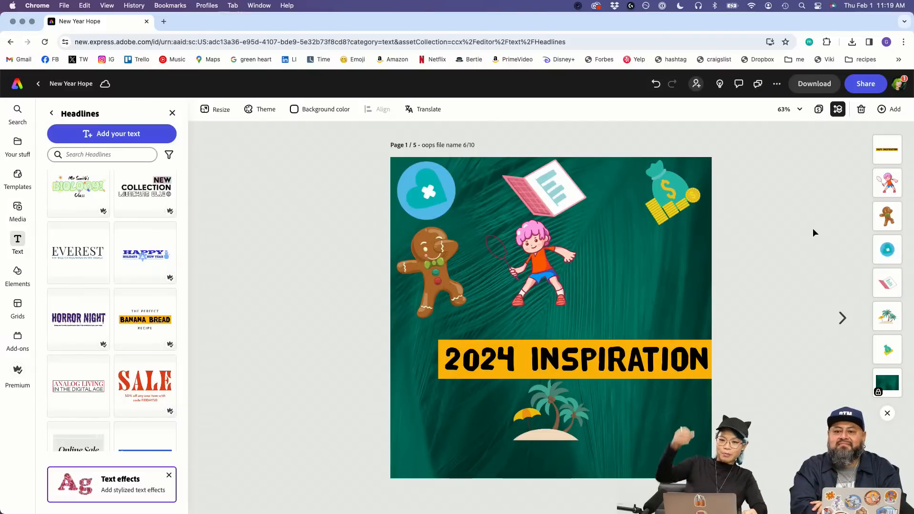
click(900, 108)
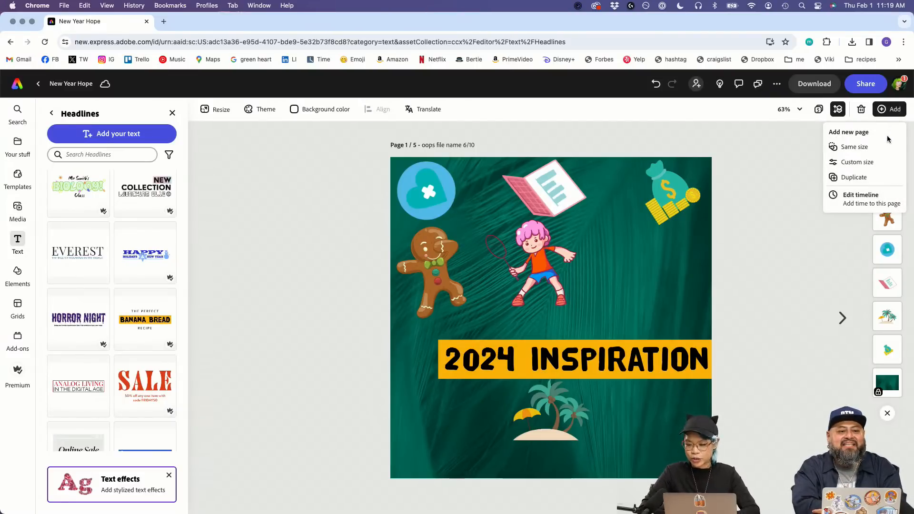
click(878, 176)
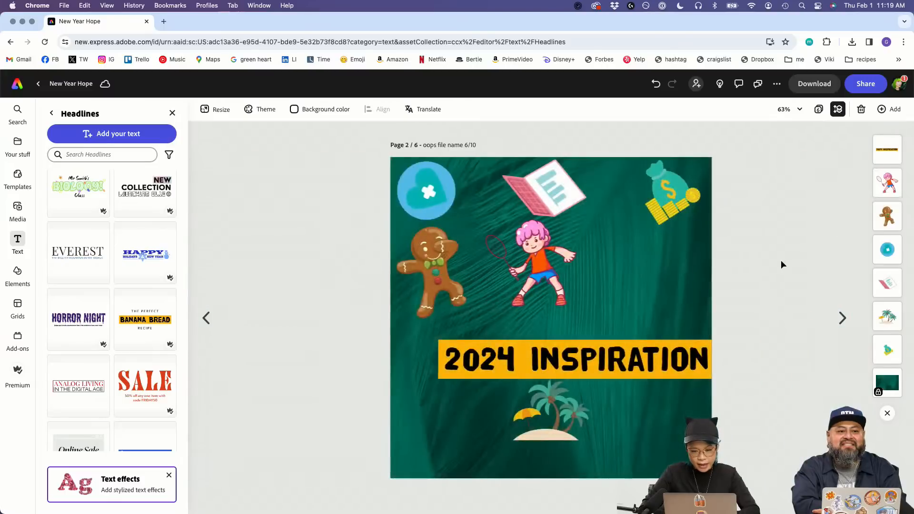
click(846, 315)
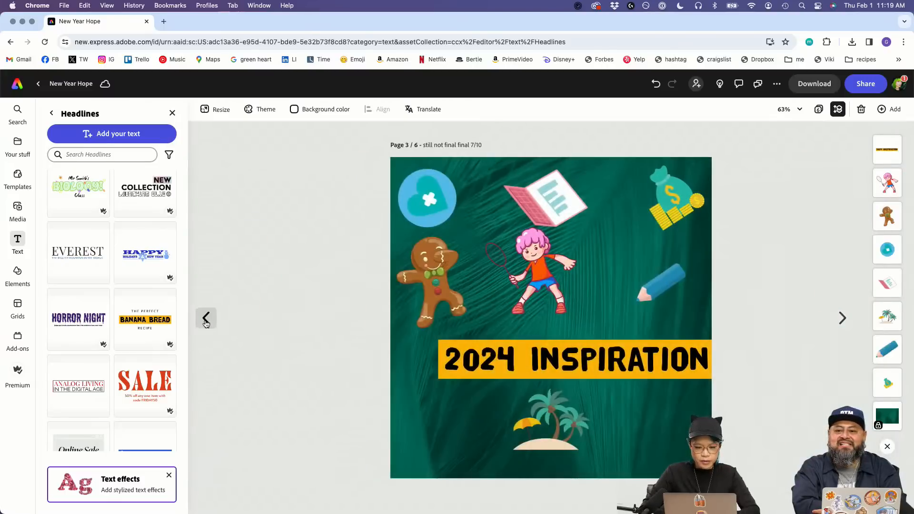
click(206, 318)
click(206, 318)
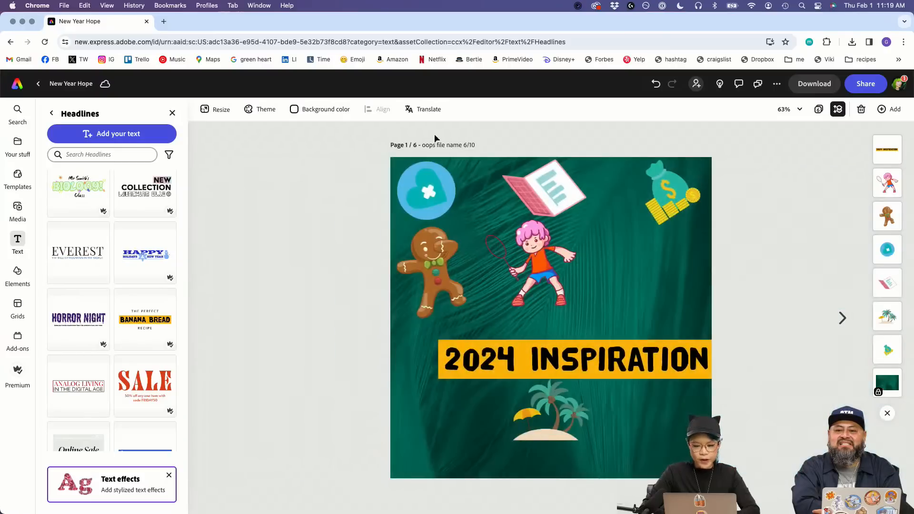
Step: Replace "oops" with "file" in the first page's title
click(438, 145)
click(469, 145)
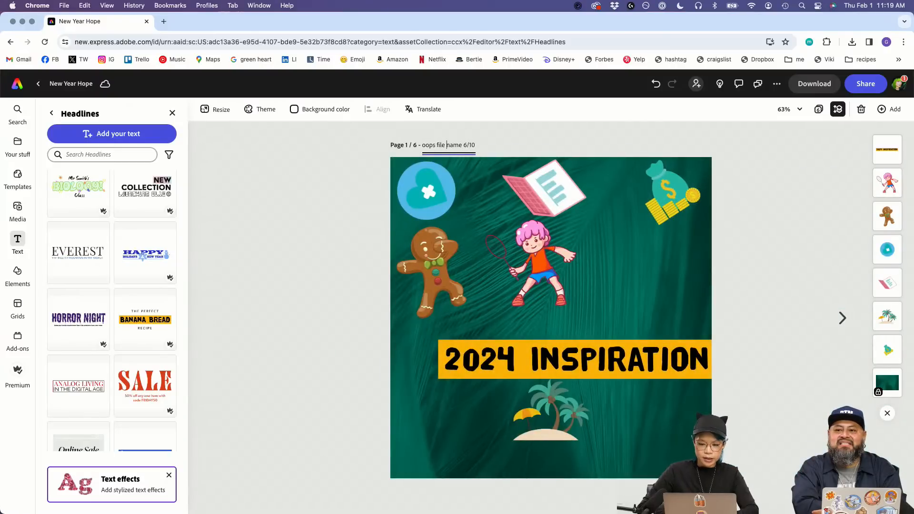
key(Left)
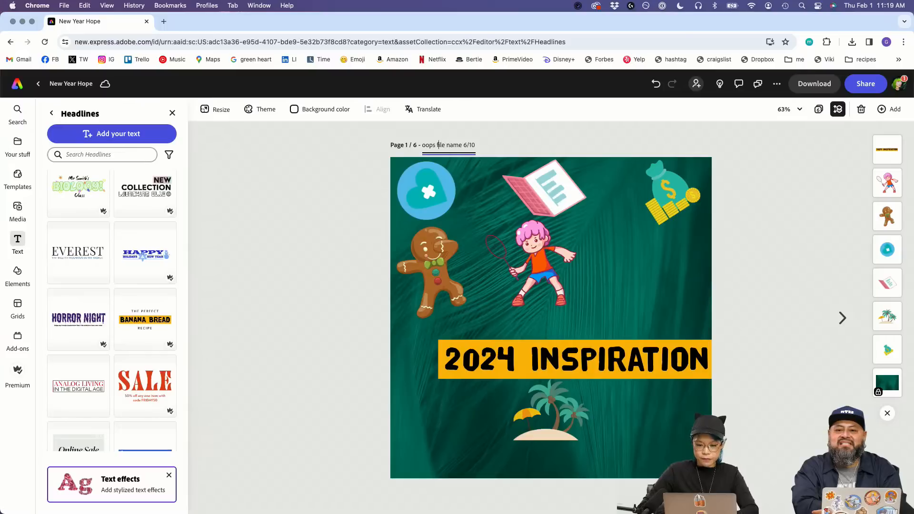
key(BackSpace)
key(BackSpace)
key(BackSpace)
key(BackSpace)
text(file)
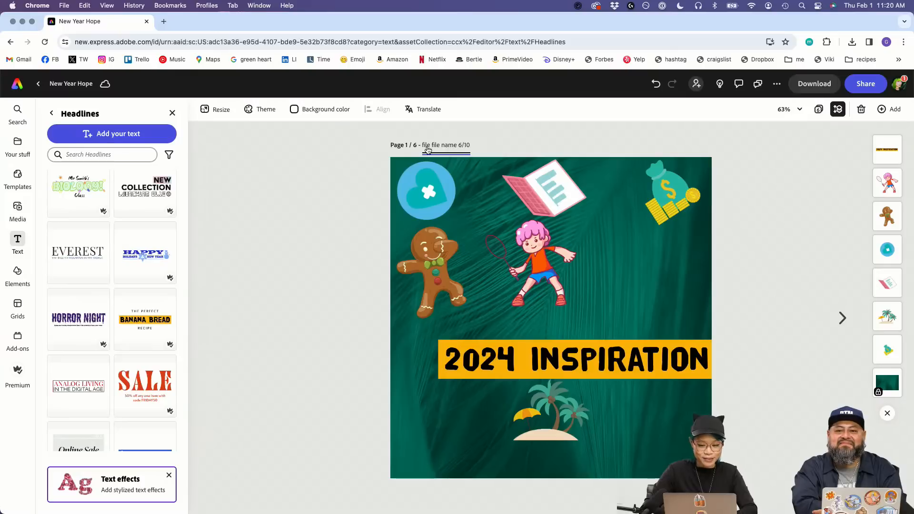
key(Return)
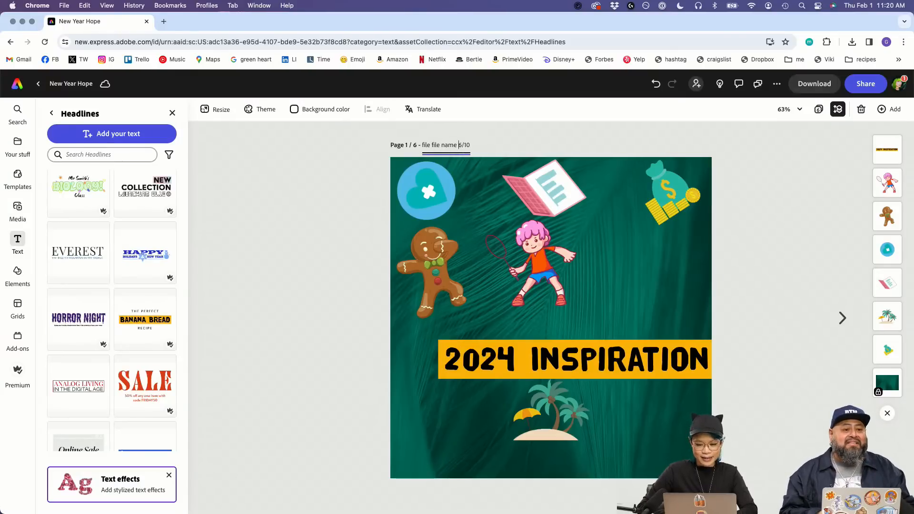
Step: Retitle the first page "v20_still_not_final_final_v1 5/10"
click(457, 152)
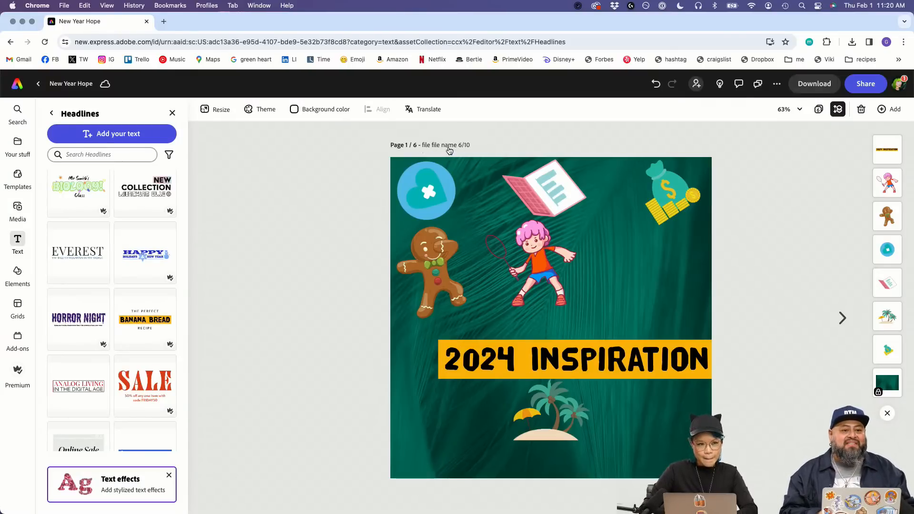
key(BackSpace)
key(BackSpace)
key(BackSpace)
key(BackSpace)
key(BackSpace)
key(BackSpace)
key(BackSpace)
key(BackSpace)
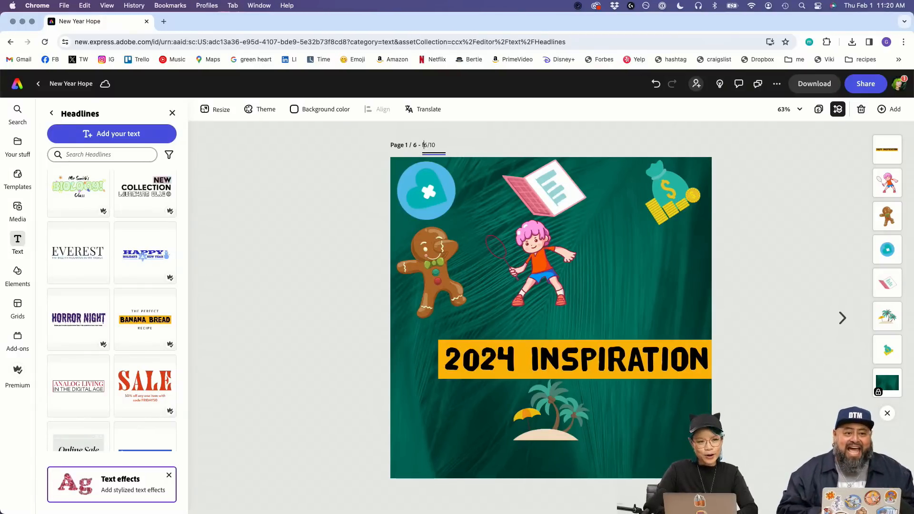
text(v20)
text(_st)
text(ill_not_final_final)
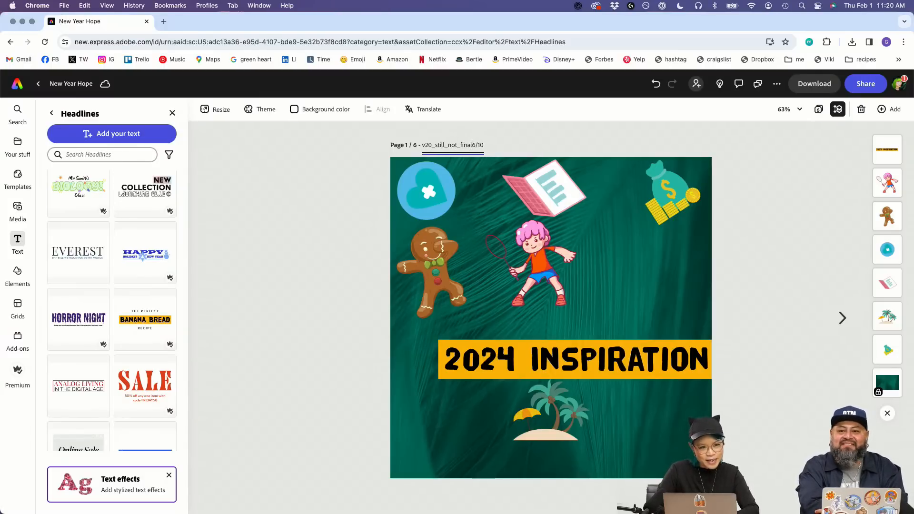
text(_v1)
key(BackSpace)
text(5)
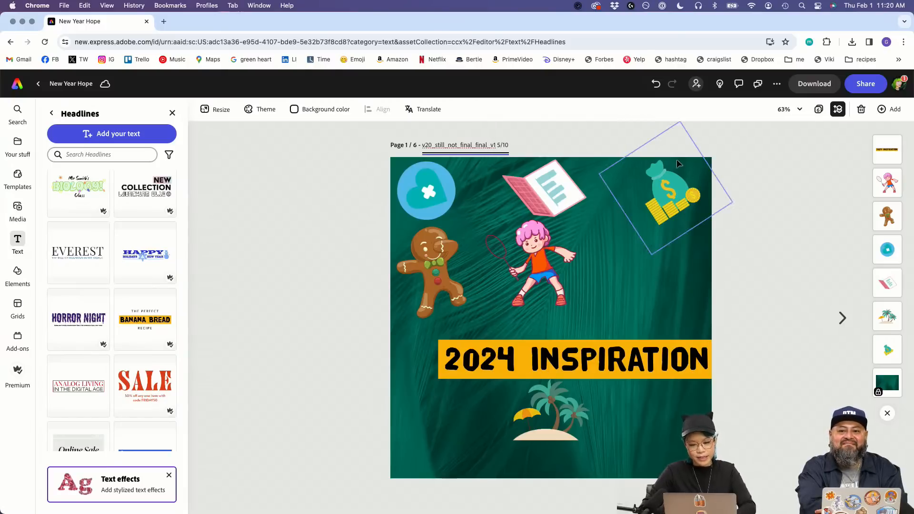
click(749, 188)
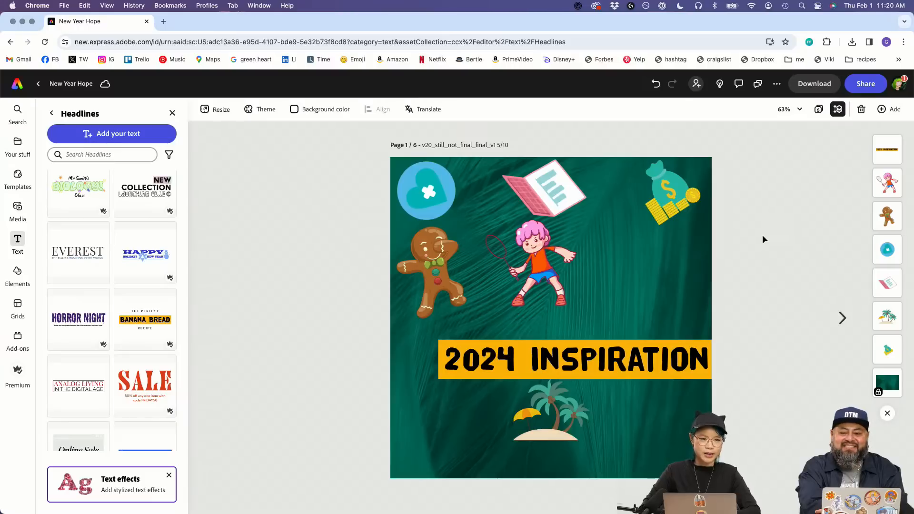
Step: Compare the first page with the second and delete the laptop from the first page
click(841, 320)
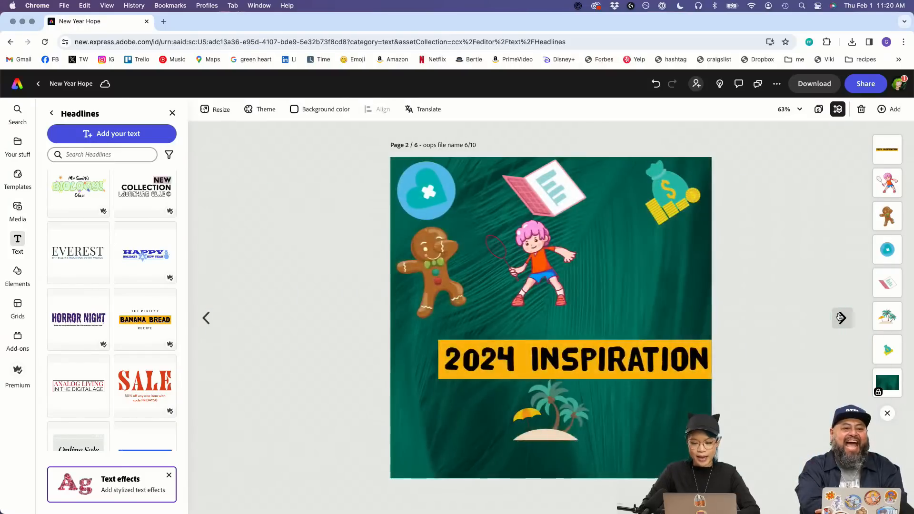
click(206, 318)
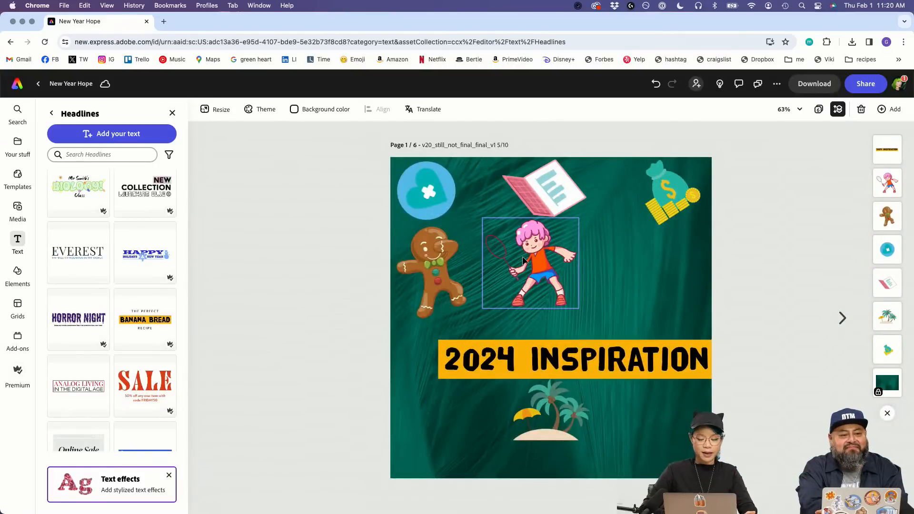
click(842, 318)
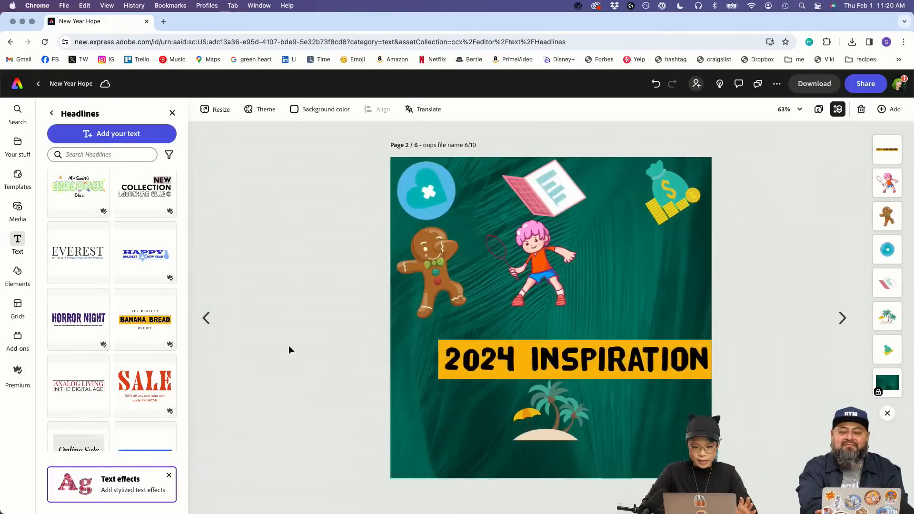
click(207, 318)
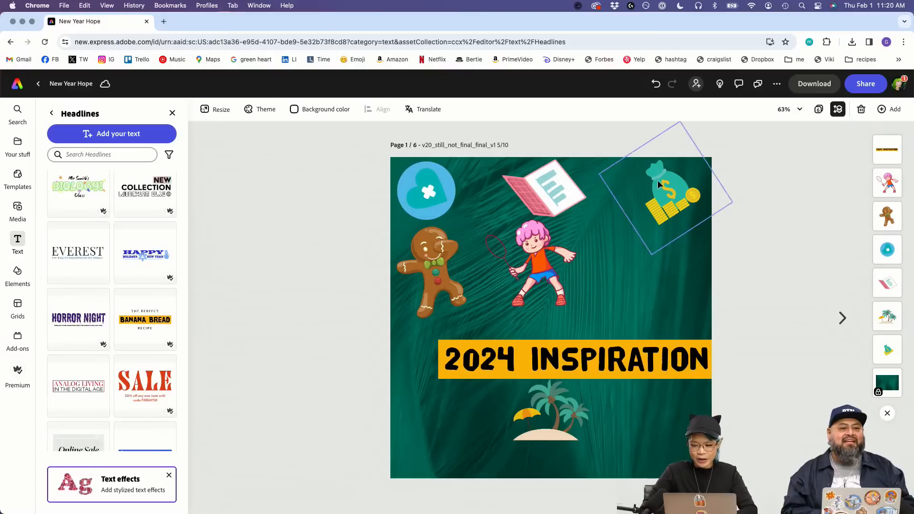
click(542, 201)
key(Delete)
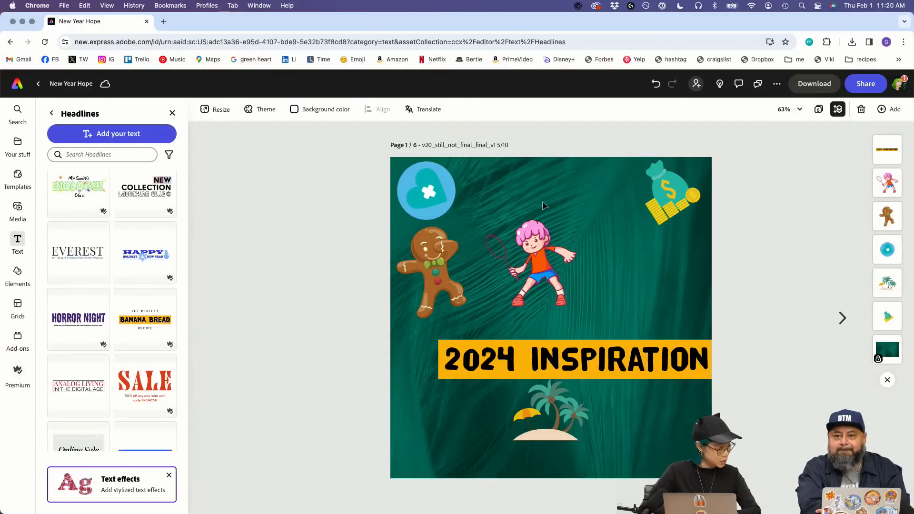
Step: Move the heart badge and the money bag slightly upward on the first page so the page's top edge crops them
click(842, 318)
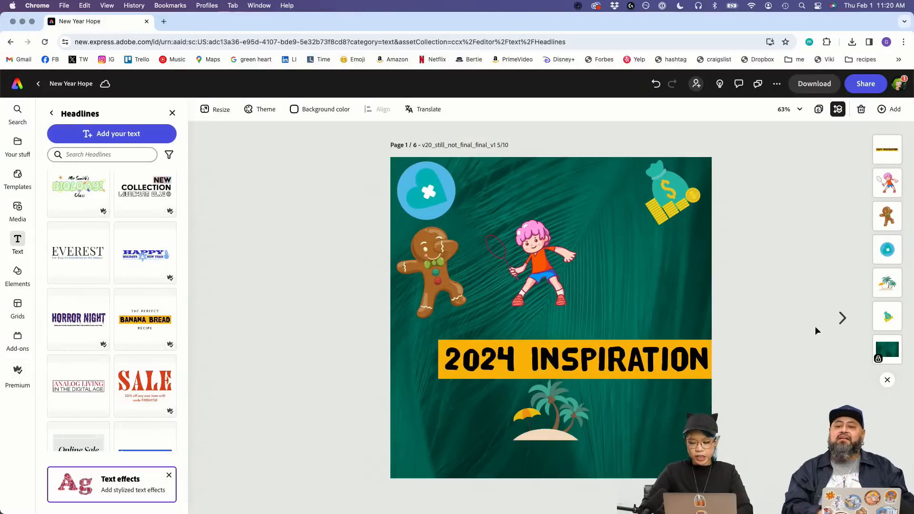
click(843, 318)
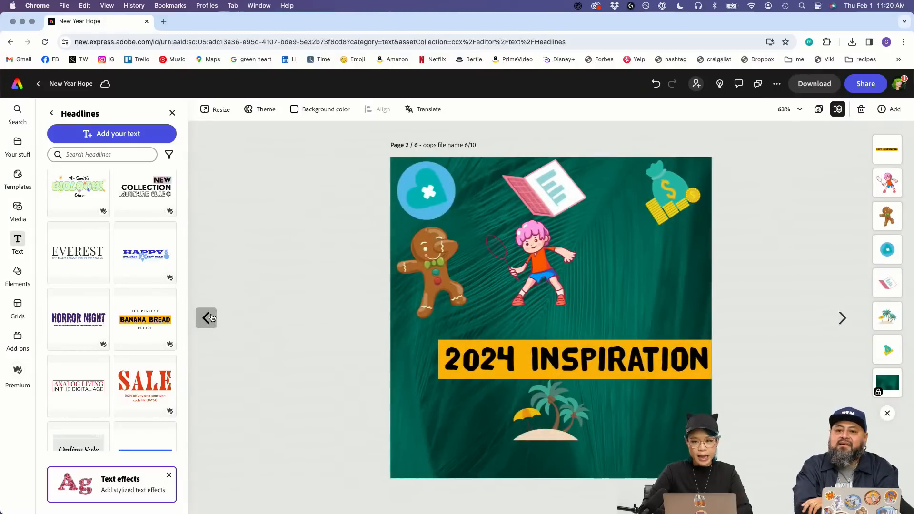
click(208, 318)
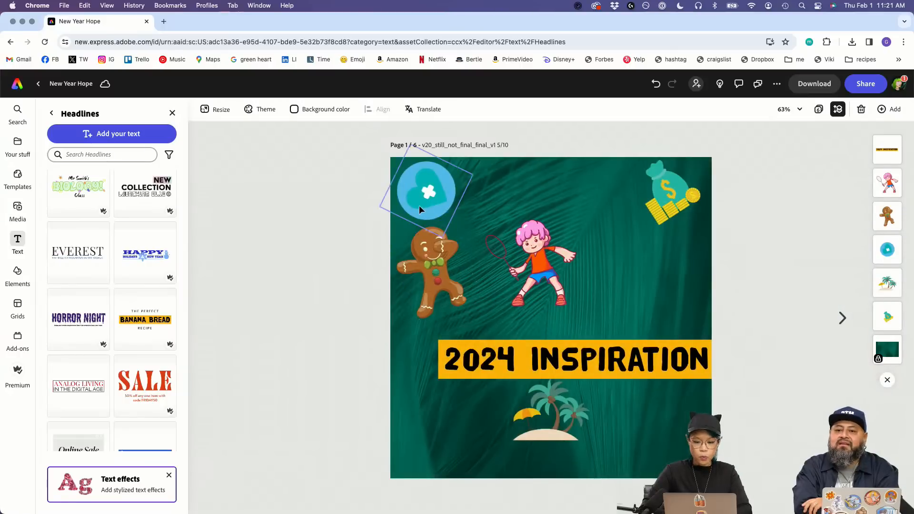
click(419, 204)
drag(419, 204, 420, 194)
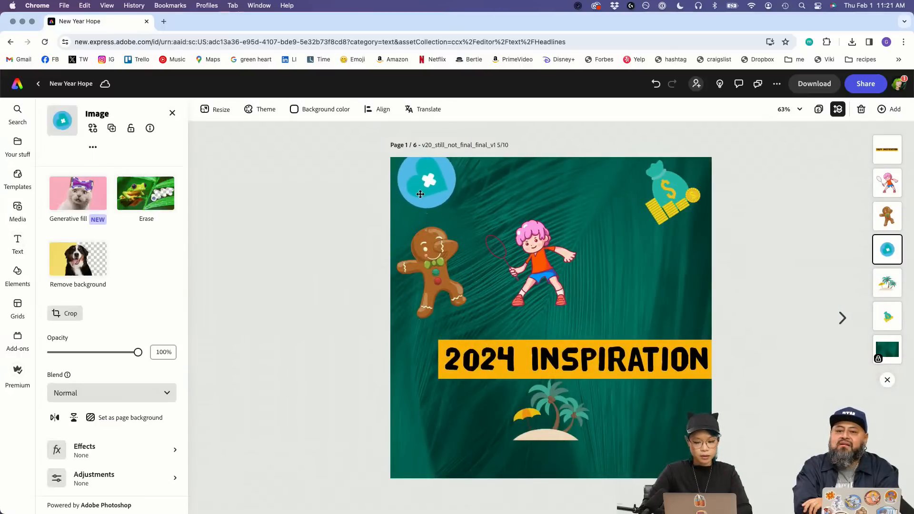
drag(663, 201, 662, 187)
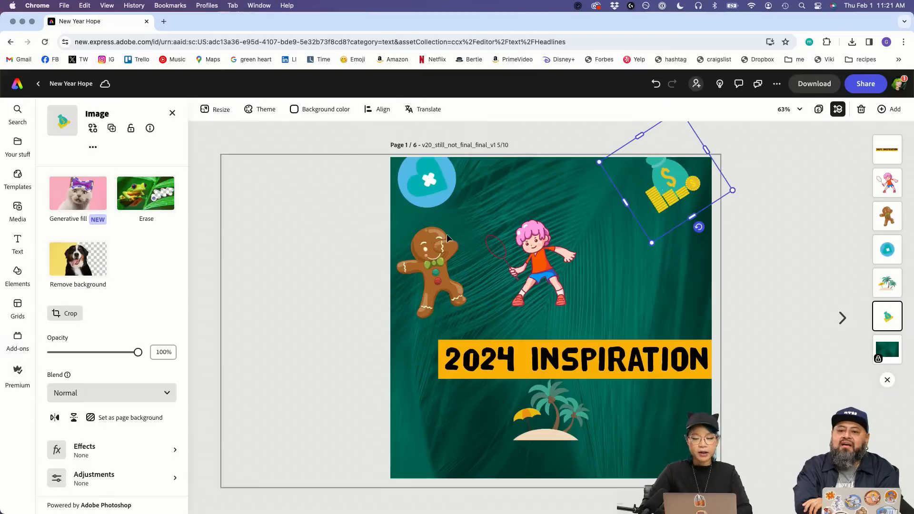
click(310, 254)
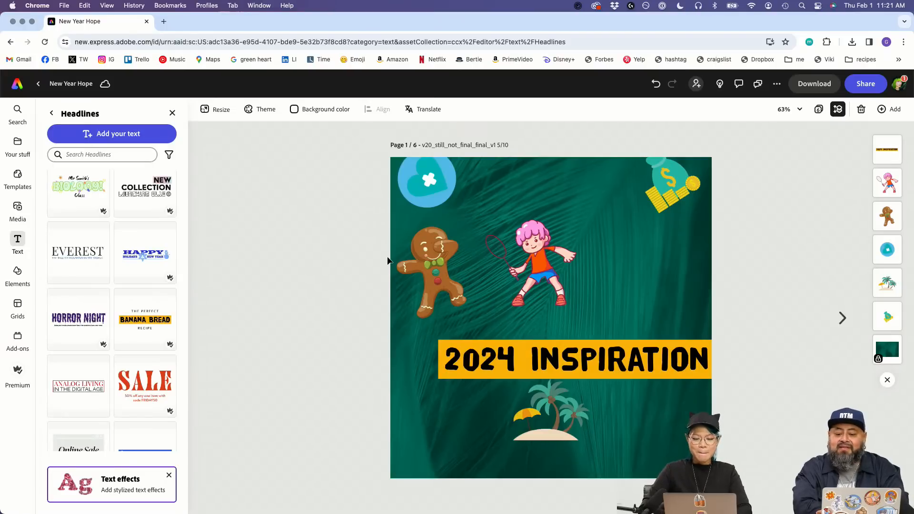
Step: Shift the gingerbread man and tennis player slightly up and to the right, and the palm island slightly upward
click(419, 261)
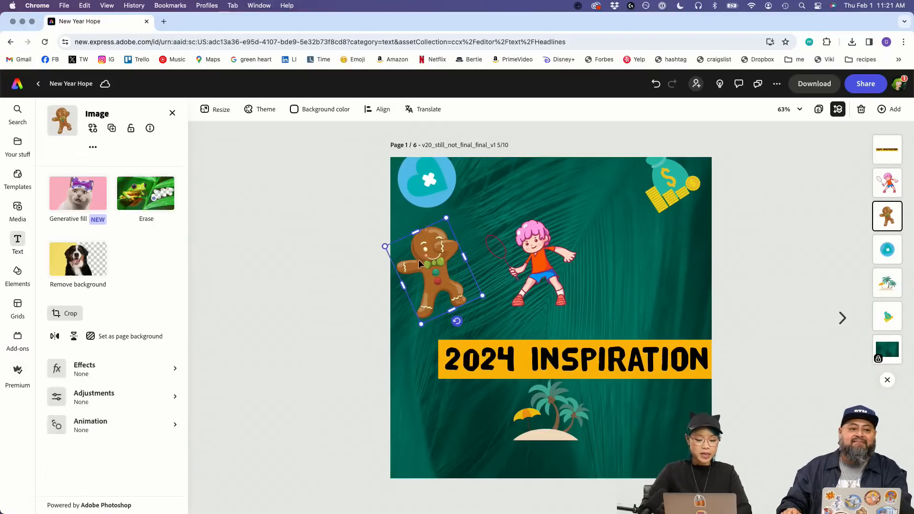
drag(418, 259, 430, 247)
drag(534, 267, 540, 258)
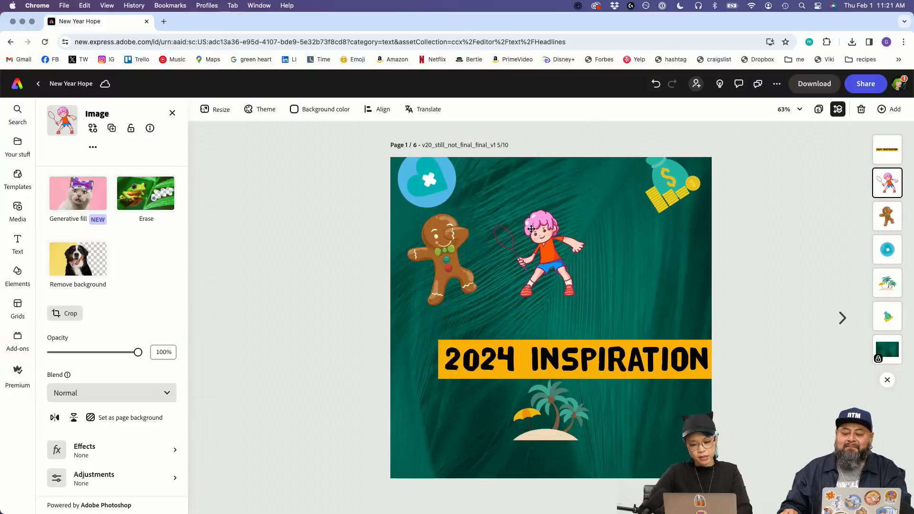
drag(548, 414, 546, 403)
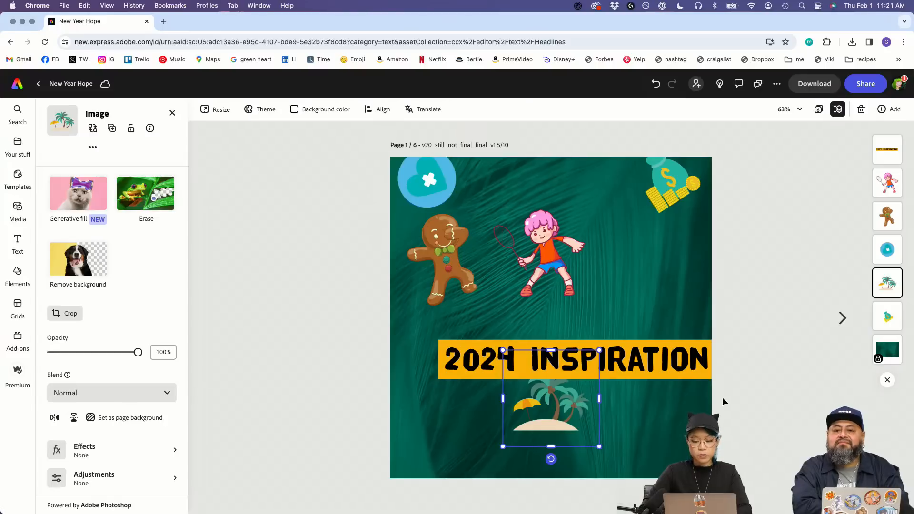
click(790, 289)
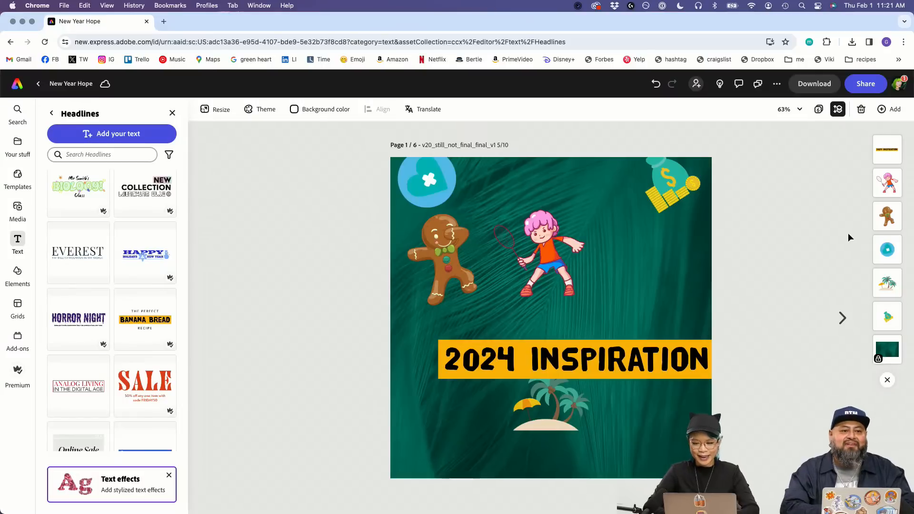
Step: Duplicate the "v20_still_not_final_final_v1 5/10" page and return to the first page
click(841, 329)
click(209, 316)
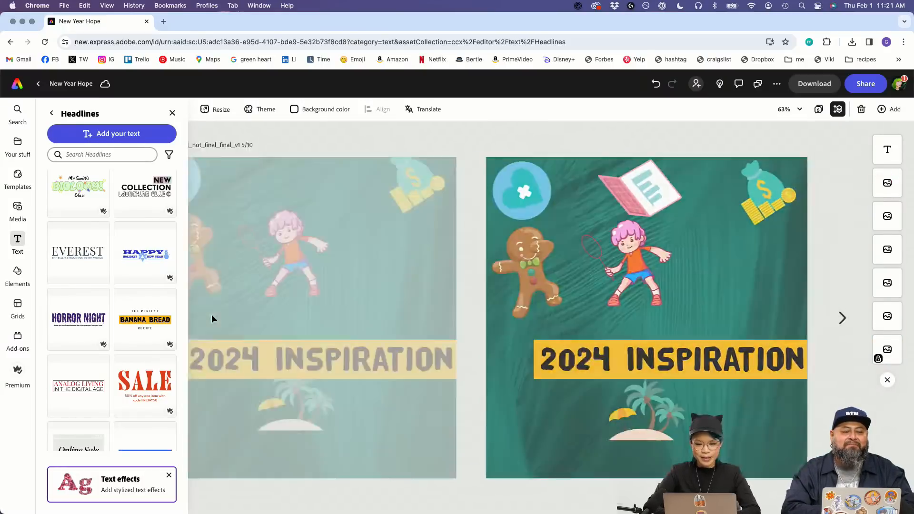
click(889, 109)
click(855, 177)
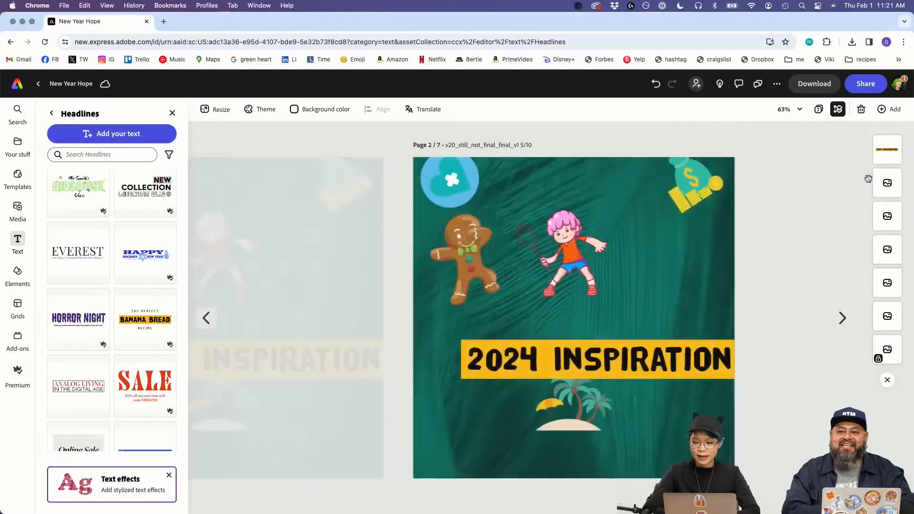
click(205, 315)
Step: Edit the first page's title to "v21_final_v1 5/10", raising the version number and removing the "still_not" wording
click(437, 145)
key(Right)
key(Right)
key(Right)
key(Right)
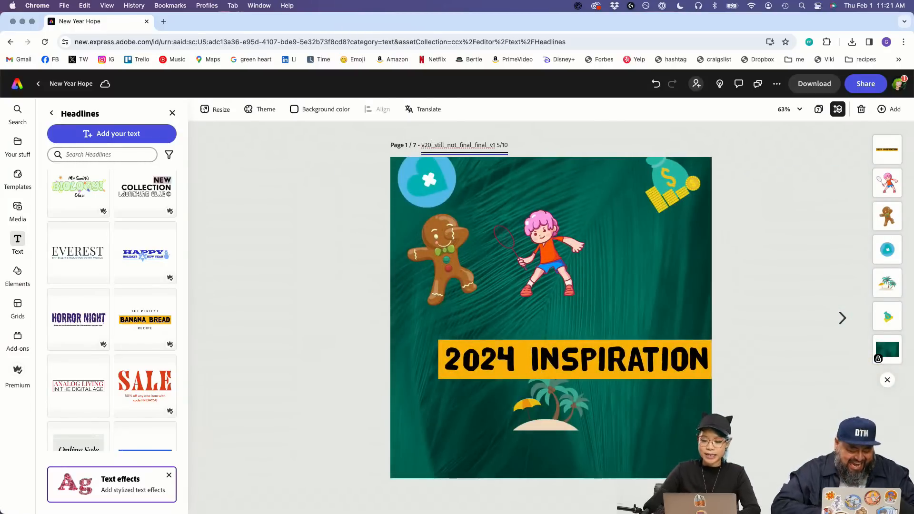
key(Right)
key(Right)
key(Right)
key(Right)
key(Right)
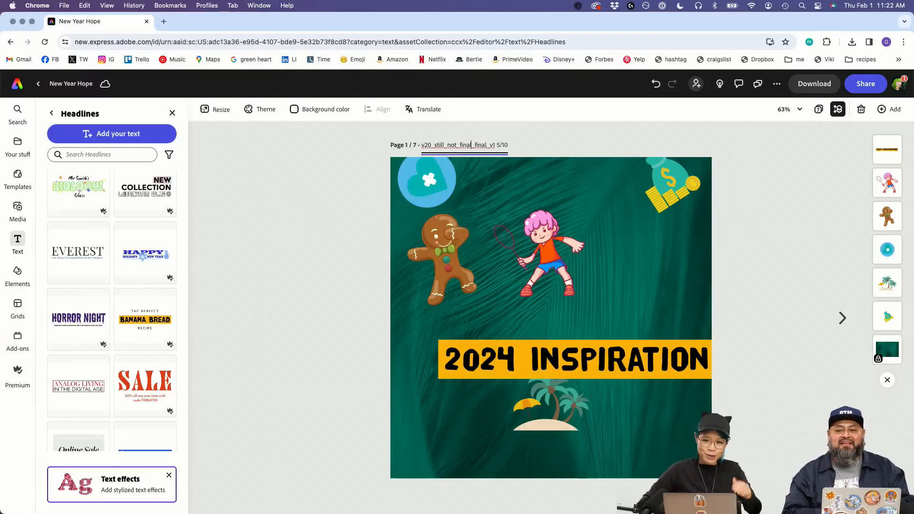
key(BackSpace)
key(BackSpace)
key(BackSpace)
key(BackSpace)
key(BackSpace)
key(BackSpace)
key(BackSpace)
key(BackSpace)
key(BackSpace)
key(BackSpace)
key(BackSpace)
key(BackSpace)
key(BackSpace)
key(BackSpace)
key(BackSpace)
key(BackSpace)
key(BackSpace)
text(1)
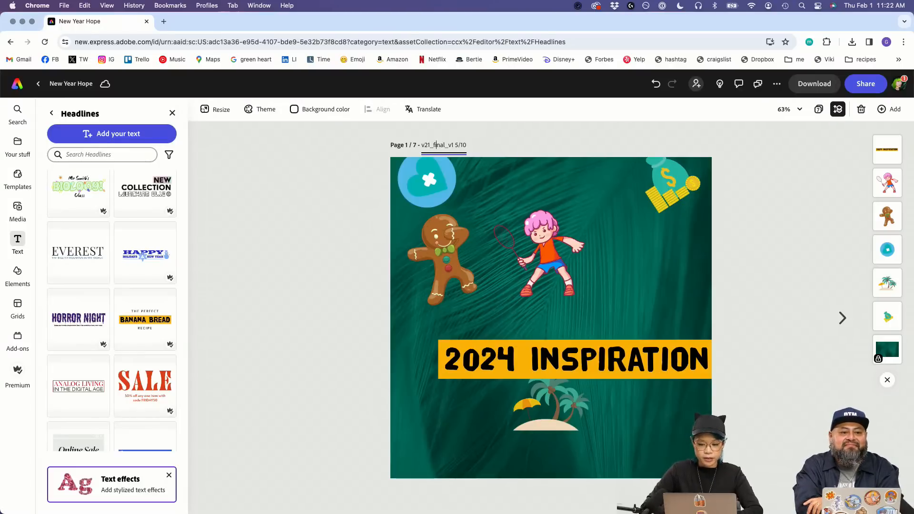
Step: Add a second "_final" to the first page's title and change its ending version to v2
key(Right)
key(Right)
key(Right)
key(Right)
text(_final)
key(Right)
key(Right)
key(Right)
key(BackSpace)
text(2)
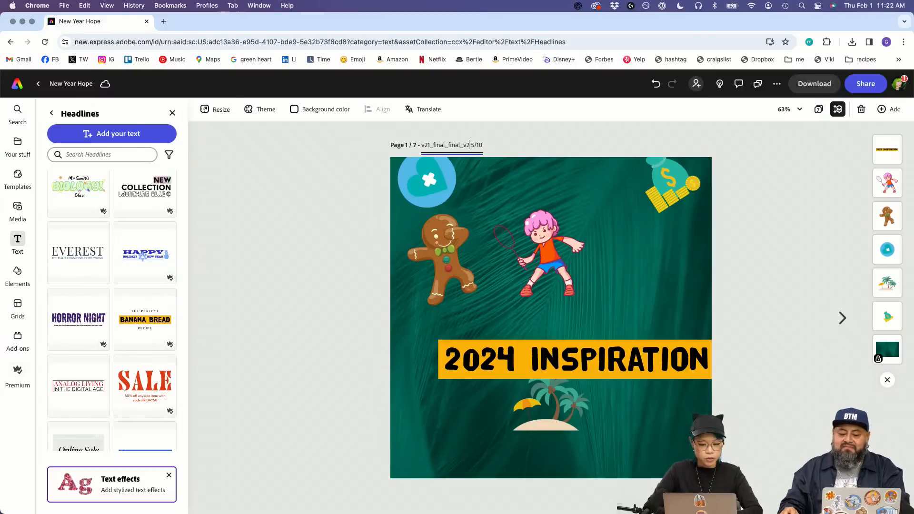
click(586, 144)
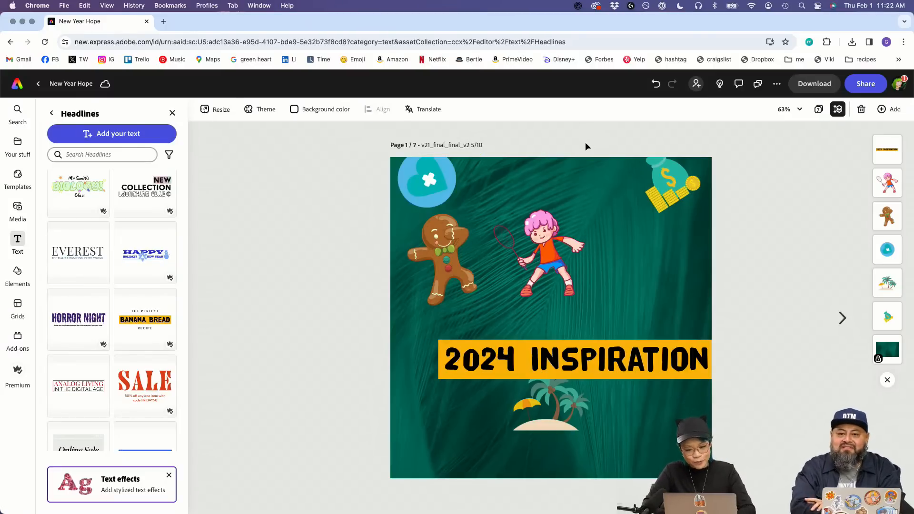
Step: Change the count in the first page's title to 4/10
click(465, 146)
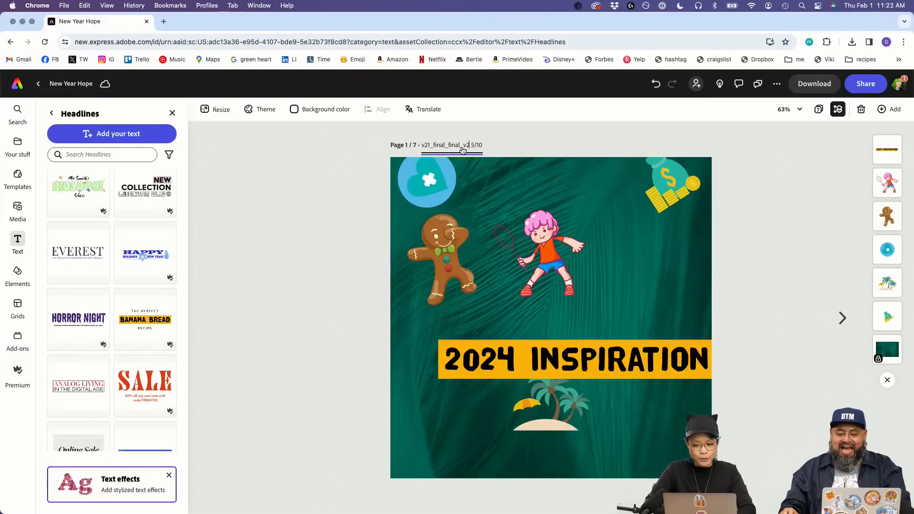
key(Right)
key(Right)
key(BackSpace)
text(4)
key(Return)
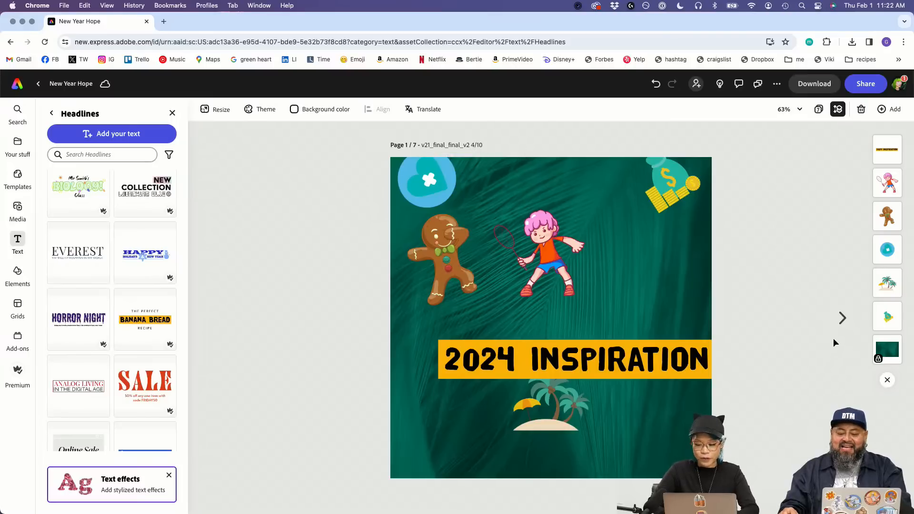
Step: Check the second page for comparison, and move the money bag and heart badge further up past the first page's top edge
click(843, 318)
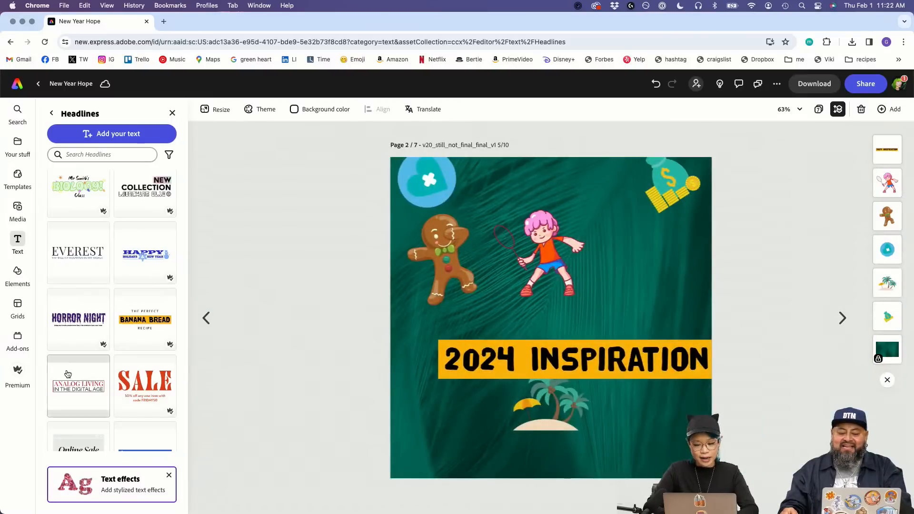
click(205, 318)
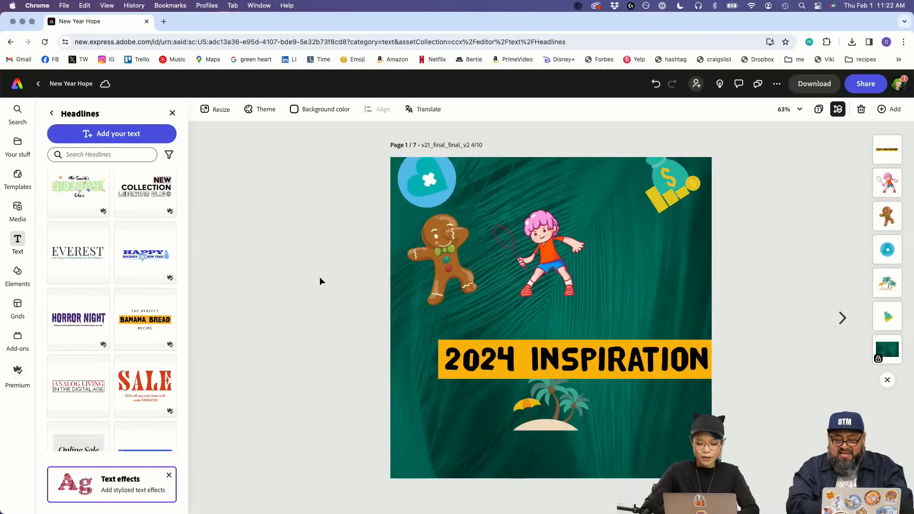
drag(630, 173, 629, 161)
click(444, 176)
drag(444, 176, 448, 169)
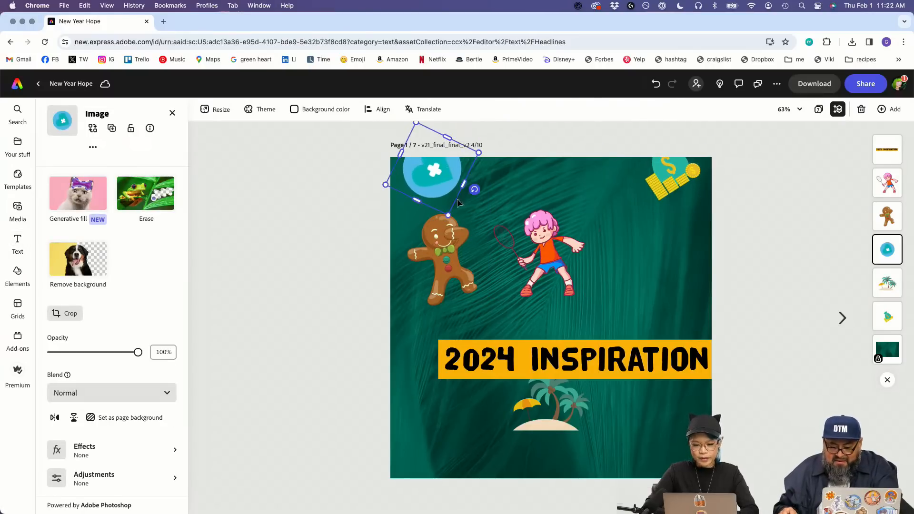
Step: Nudge the gingerbread man and tennis player up and to the right, and raise the palm island closer behind the headline banner
click(451, 234)
drag(451, 234, 453, 227)
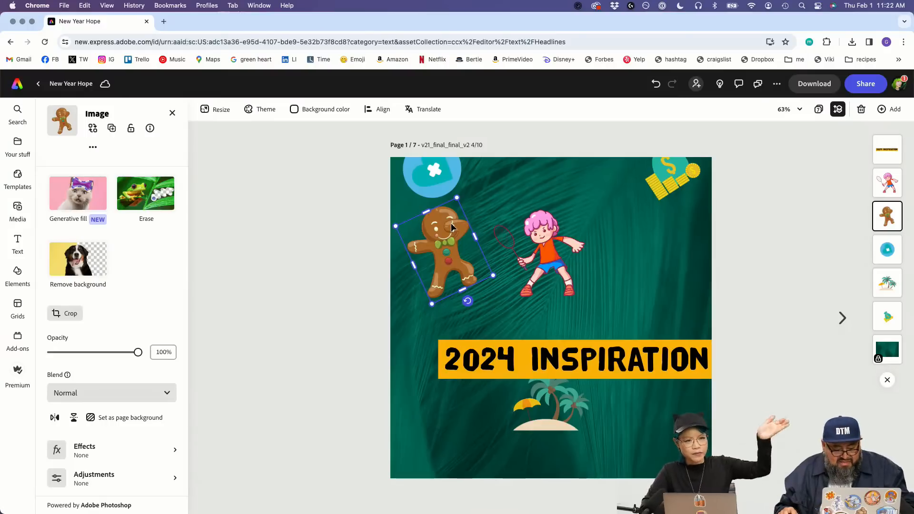
click(552, 223)
drag(553, 222, 565, 205)
drag(465, 228, 476, 226)
drag(559, 409, 557, 394)
click(756, 348)
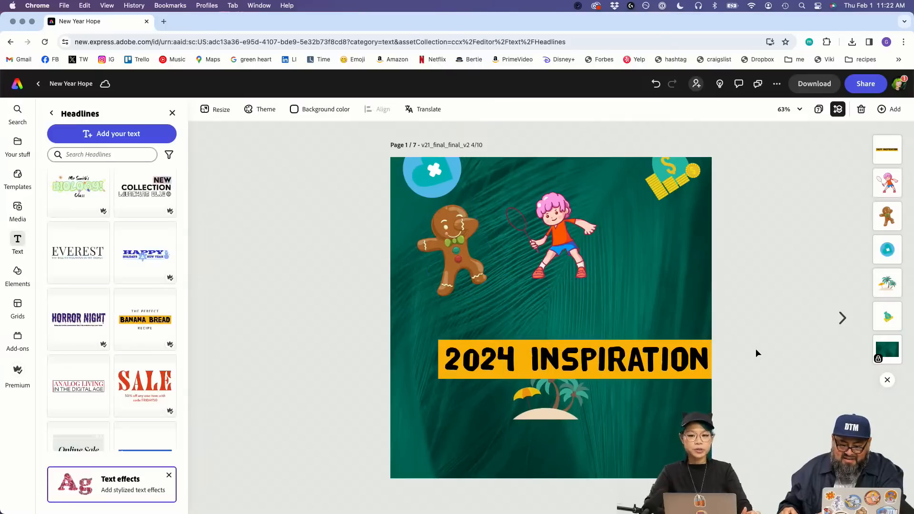
Step: Flip repeatedly between the first and second pages to compare the positions of their illustrations
click(843, 318)
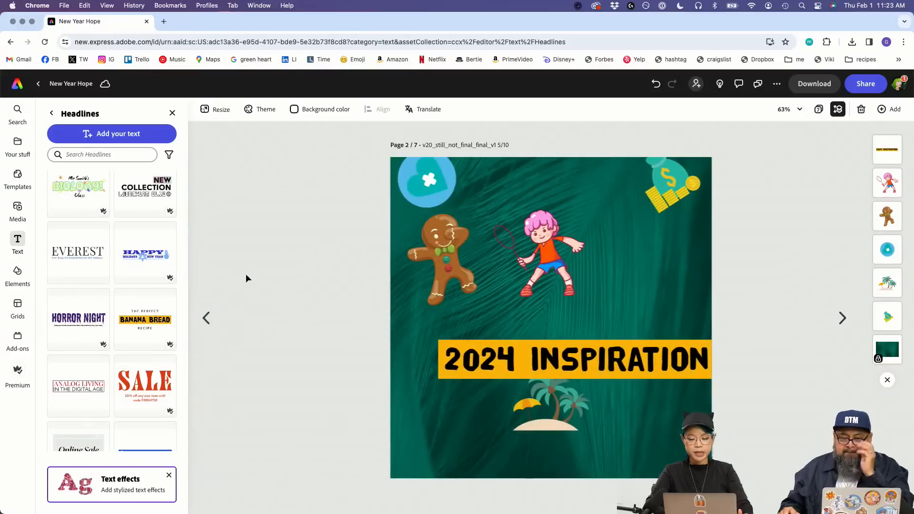
click(206, 318)
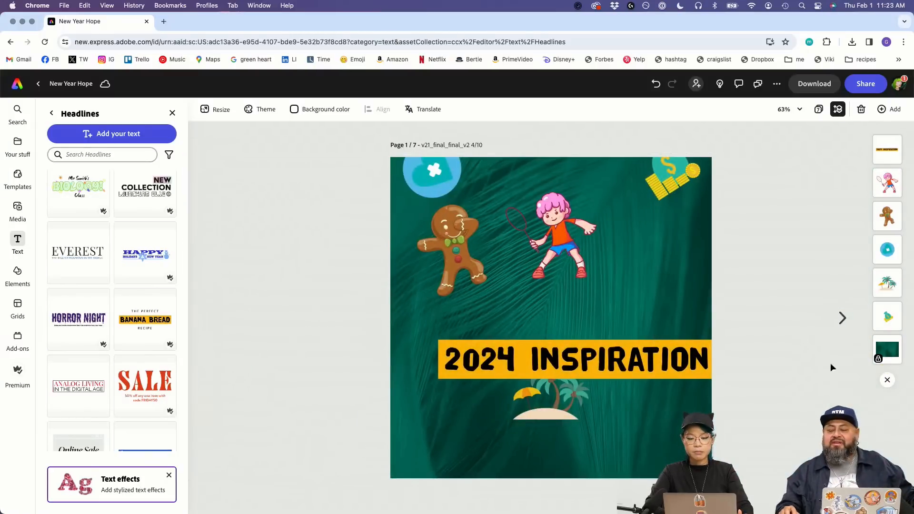
click(842, 318)
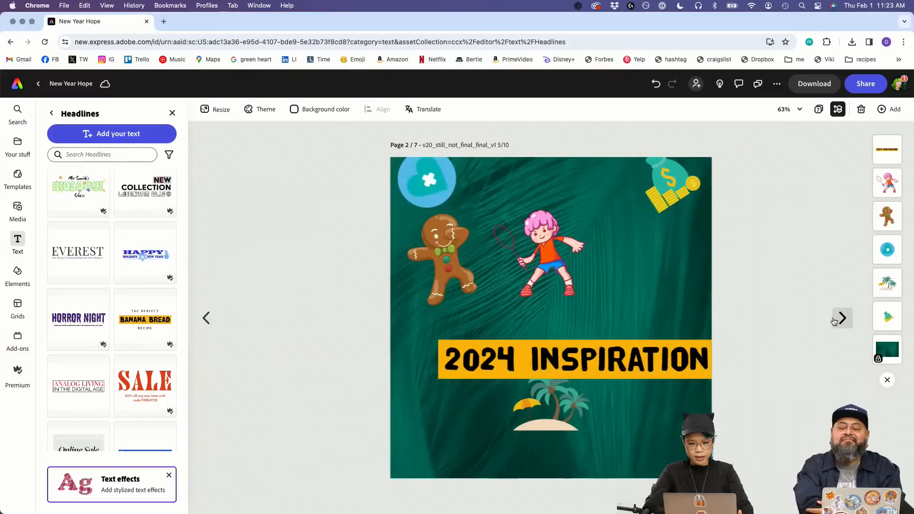
click(198, 310)
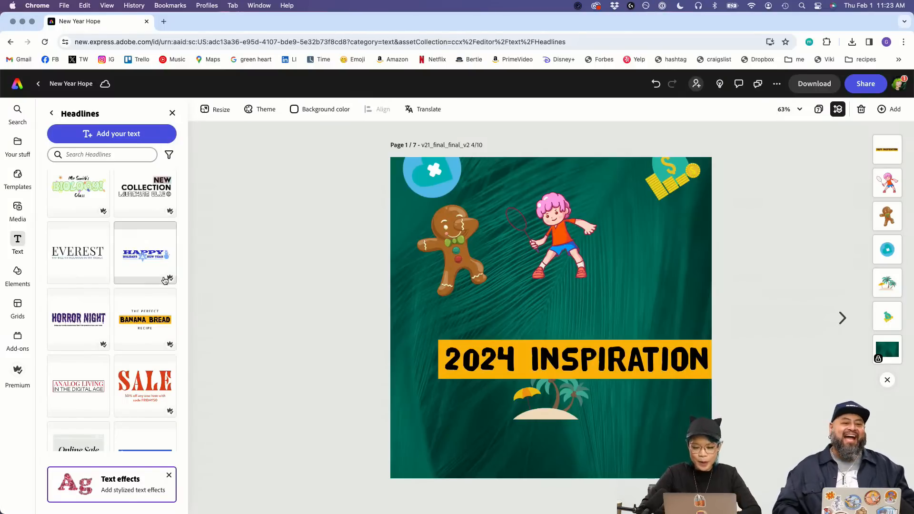
click(842, 318)
click(207, 319)
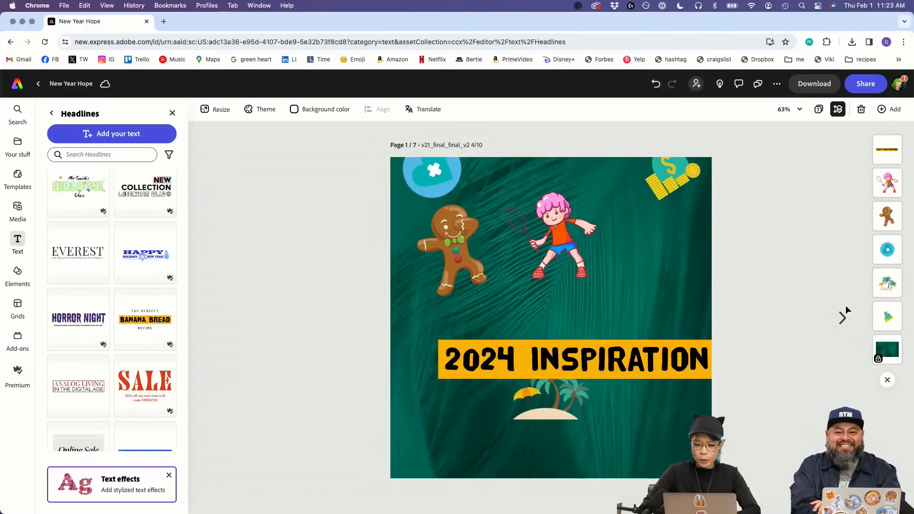
click(843, 317)
click(213, 322)
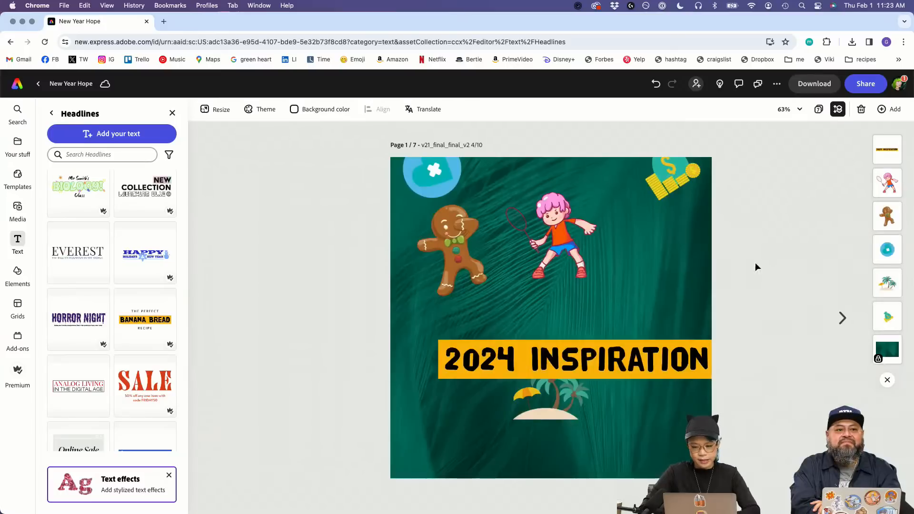
click(844, 318)
click(205, 319)
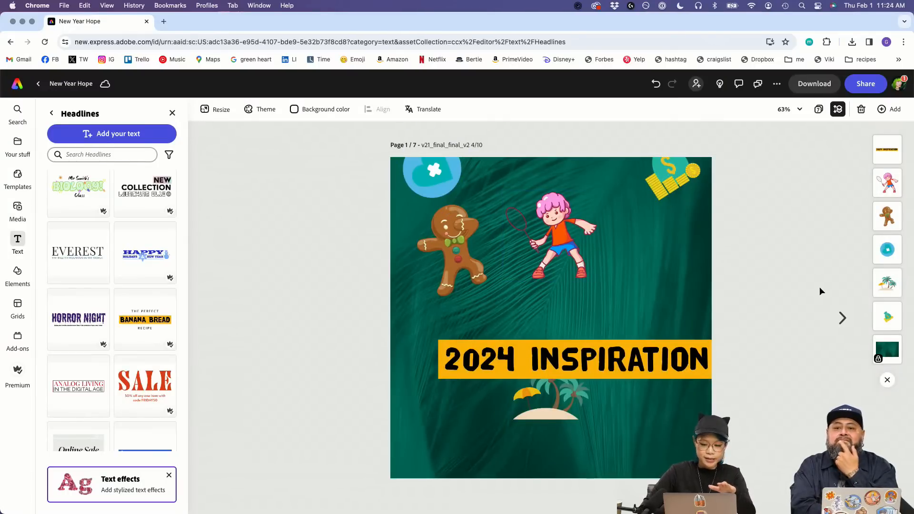
click(844, 315)
click(207, 316)
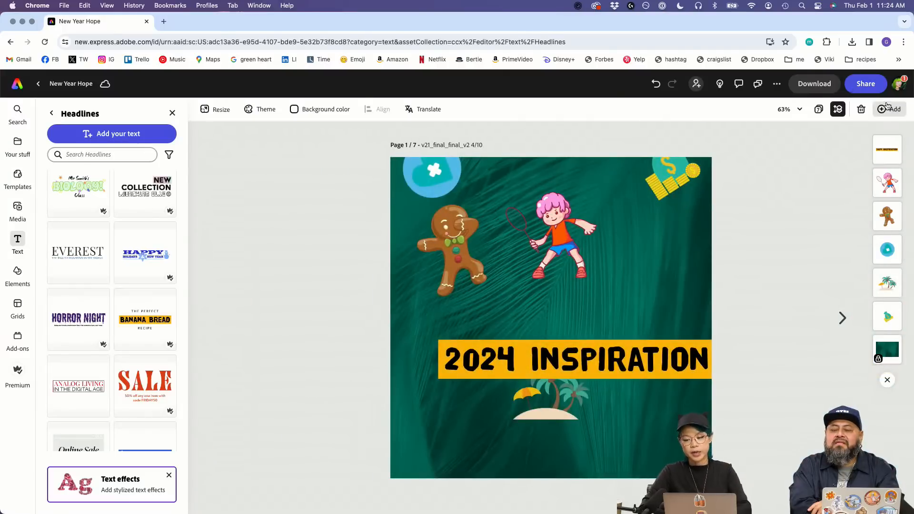
Step: Duplicate the "v21_final_final_v2 4/10" page and return to the first page
click(894, 110)
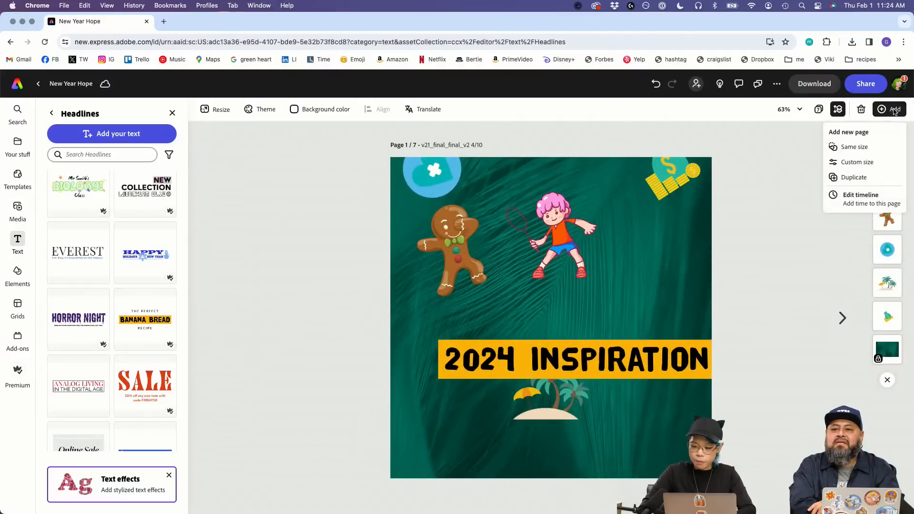
click(854, 177)
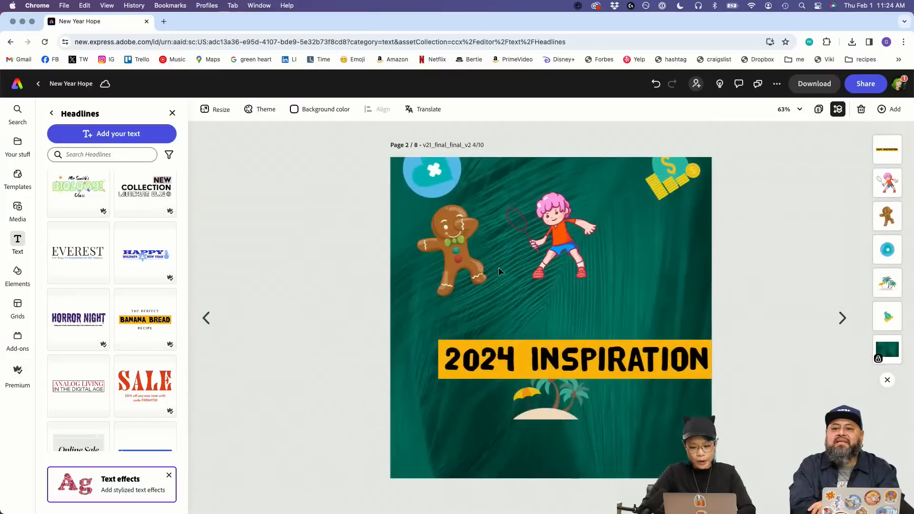
click(207, 312)
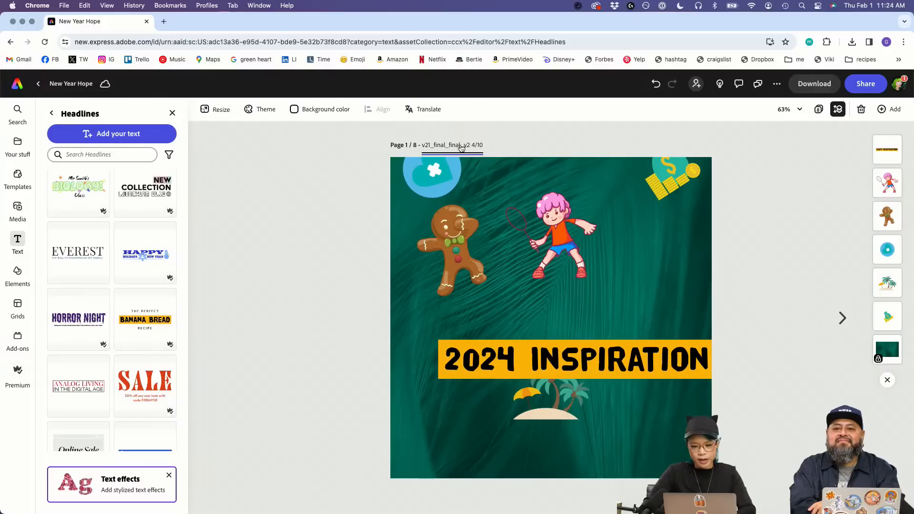
Step: Retitle the first page "angry client 3/10"
click(424, 146)
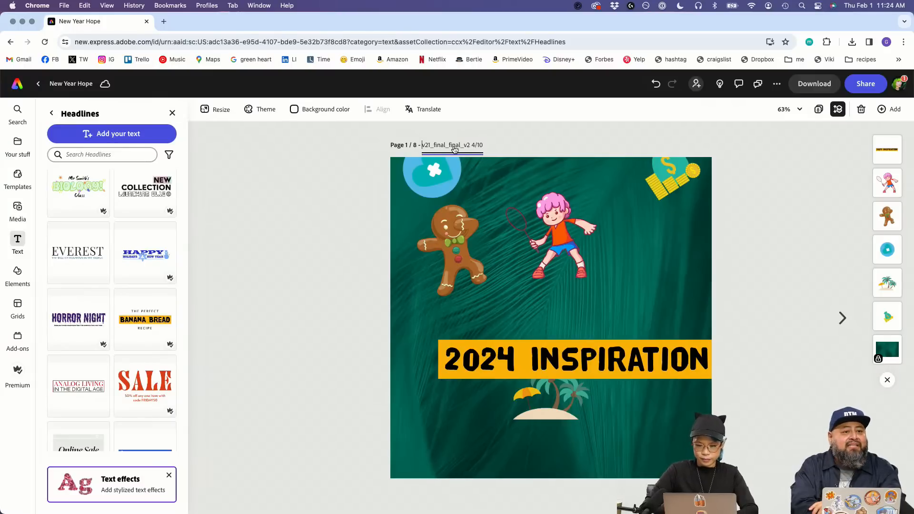
key(Right)
key(Right)
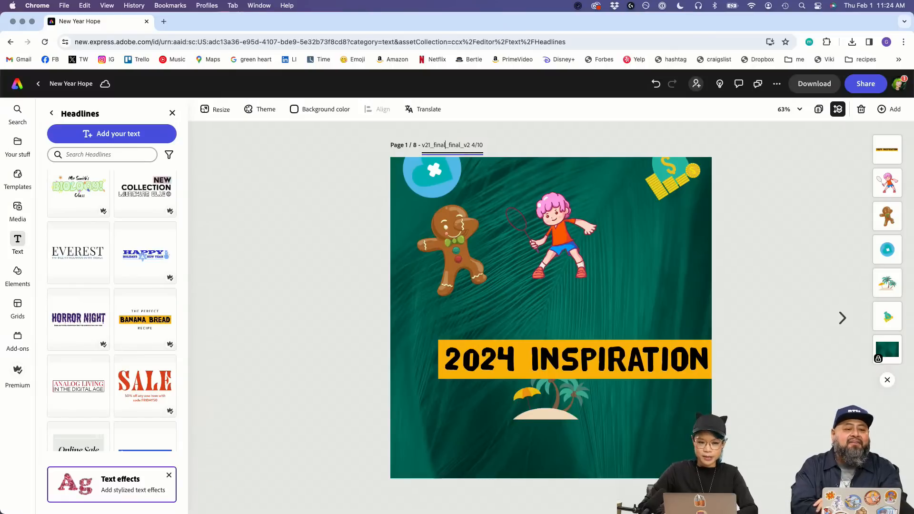
key(BackSpace)
key(BackSpace)
key(BackSpace)
key(BackSpace)
key(BackSpace)
key(BackSpace)
key(BackSpace)
key(BackSpace)
key(BackSpace)
key(BackSpace)
key(BackSpace)
key(BackSpace)
key(BackSpace)
key(BackSpace)
key(BackSpace)
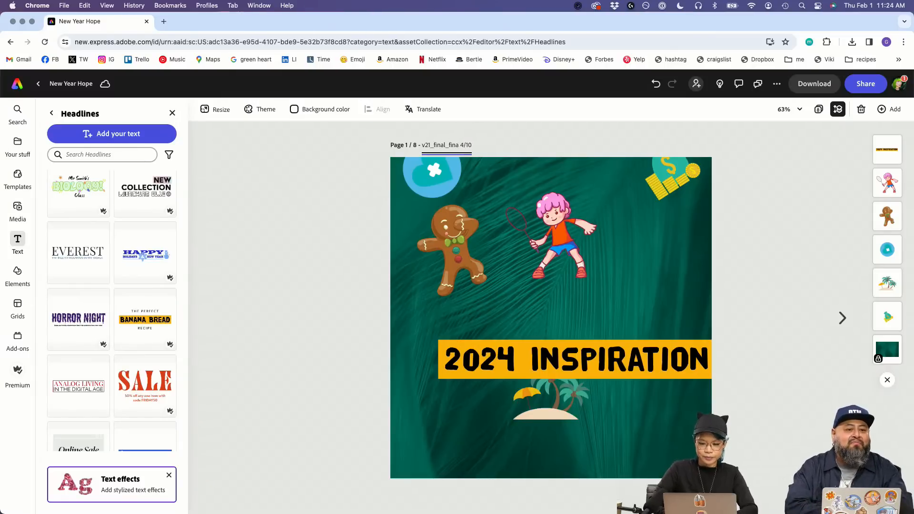
key(BackSpace)
key(BackSpace)
key(BackSpace)
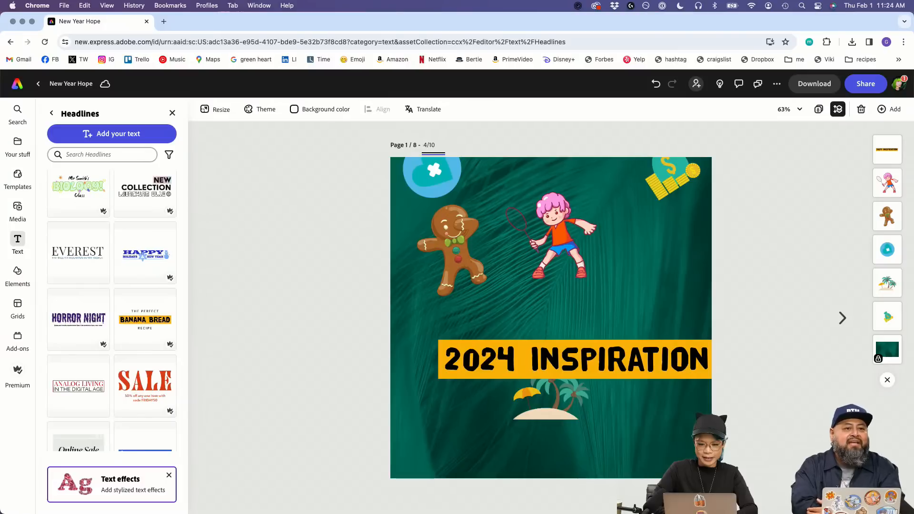
text(angry client)
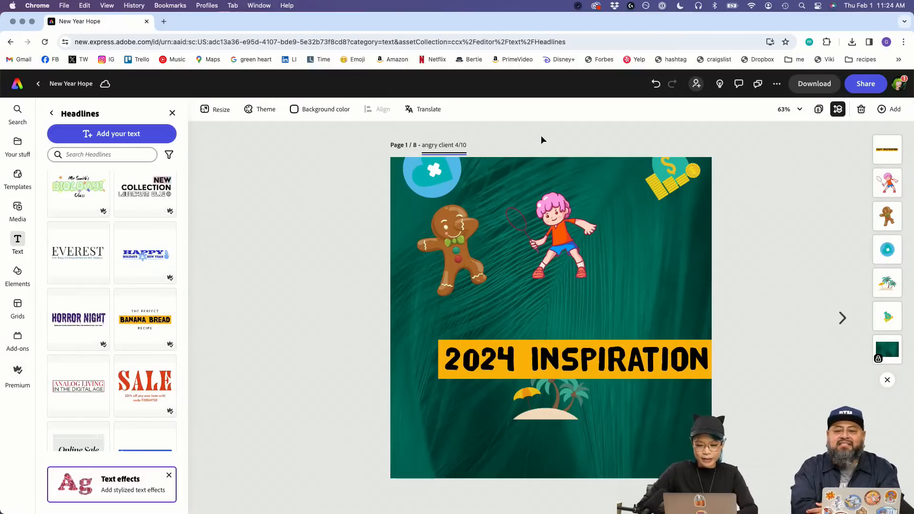
key(BackSpace)
text(3)
click(525, 138)
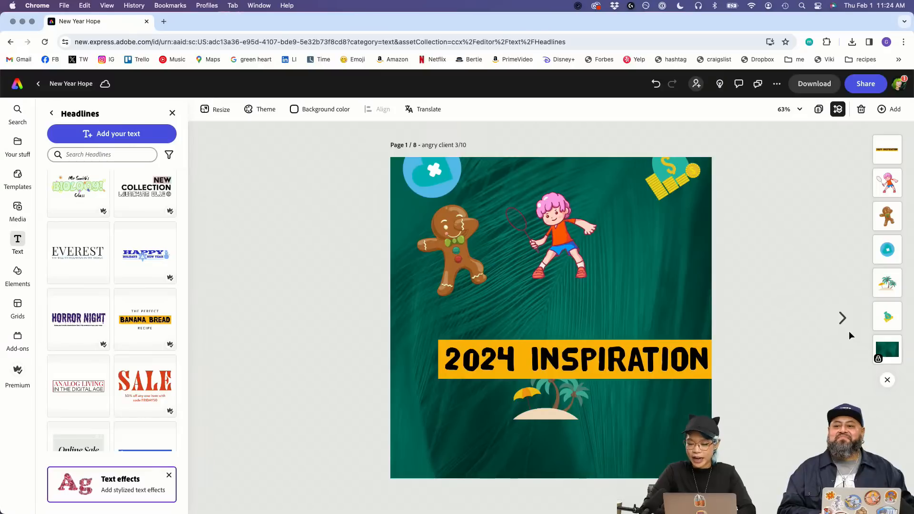
Step: Compare with the second page and push the first page's money bag and heart badge up so only their lower parts show
click(843, 318)
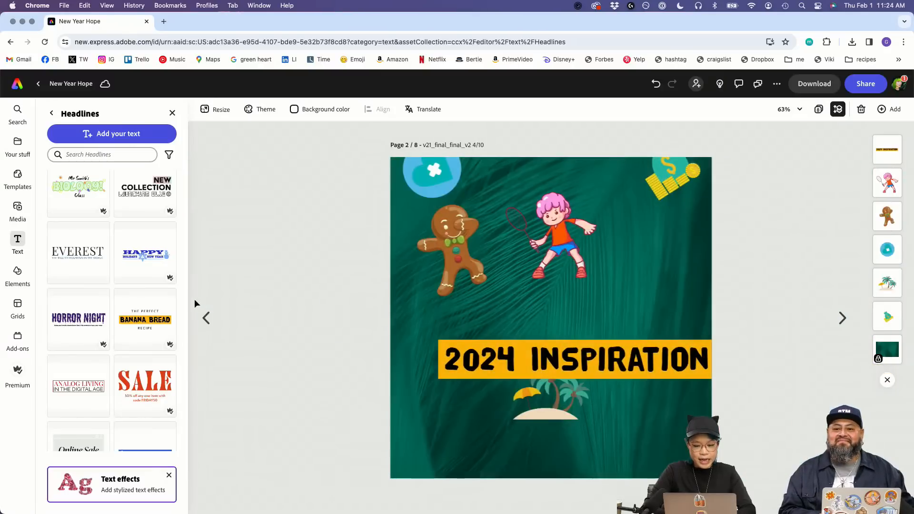
click(206, 318)
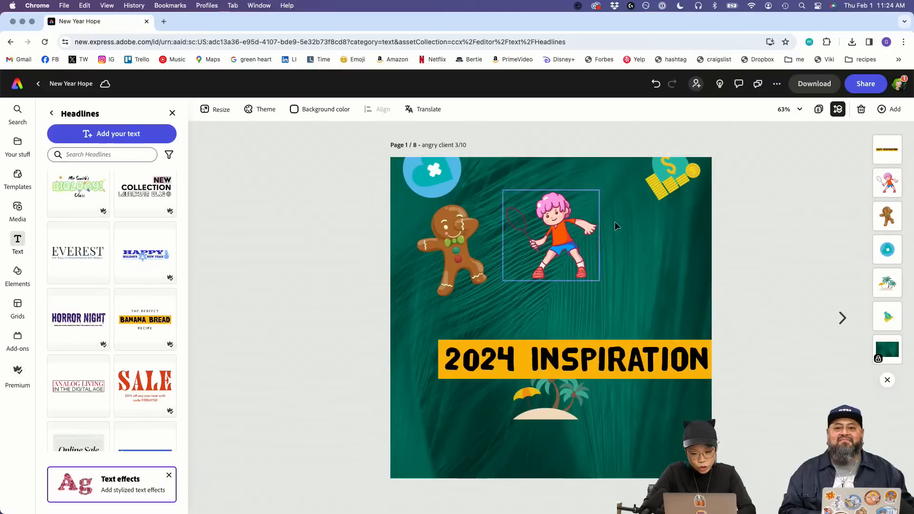
drag(688, 184, 675, 169)
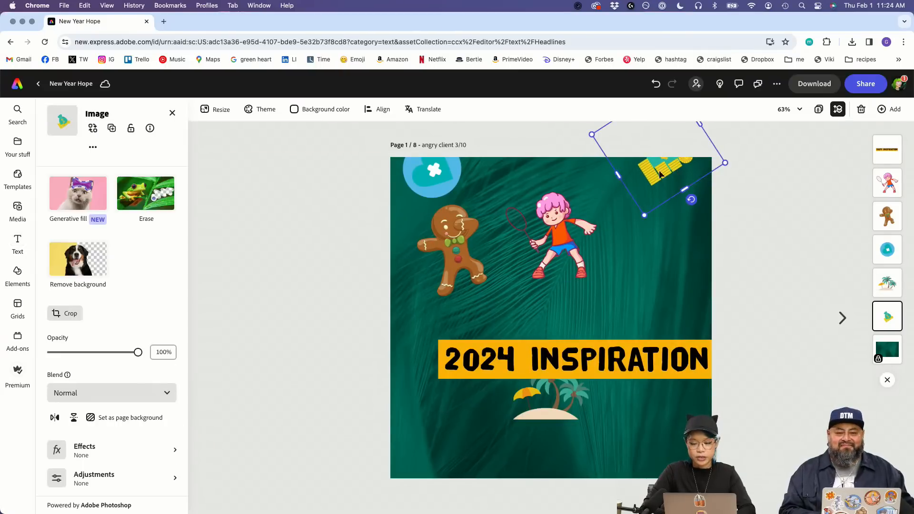
drag(412, 173, 422, 163)
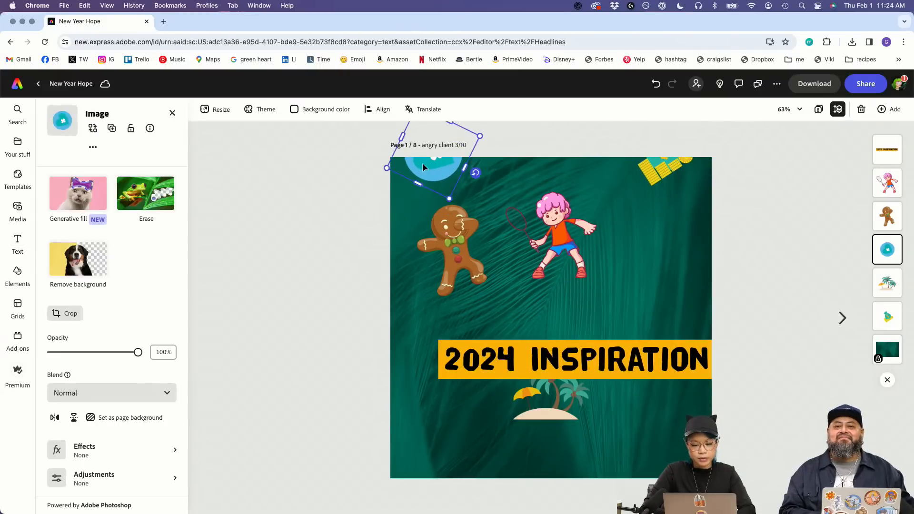
Step: Shift the gingerbread man and tennis player right and slightly up, and raise the palm island so the banner covers most of its trees
drag(448, 225, 467, 217)
drag(547, 228, 563, 223)
click(461, 249)
drag(461, 249, 463, 247)
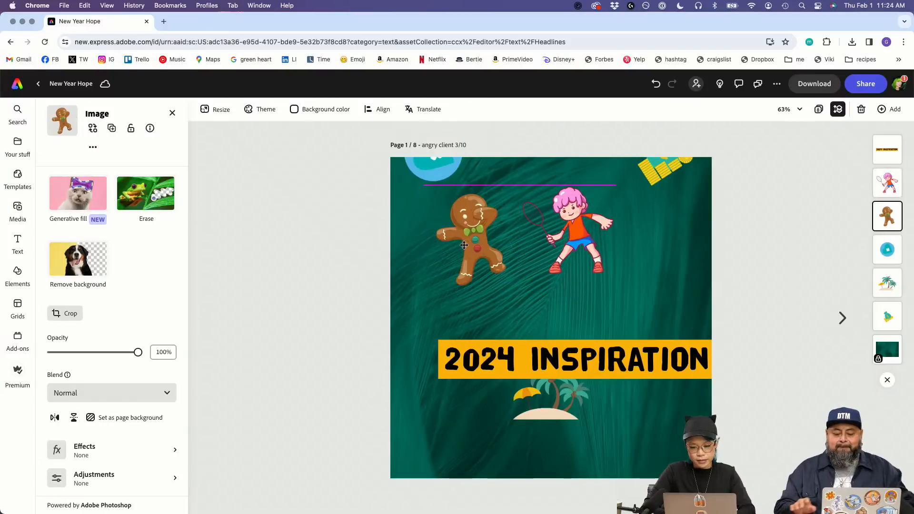
drag(551, 399, 551, 381)
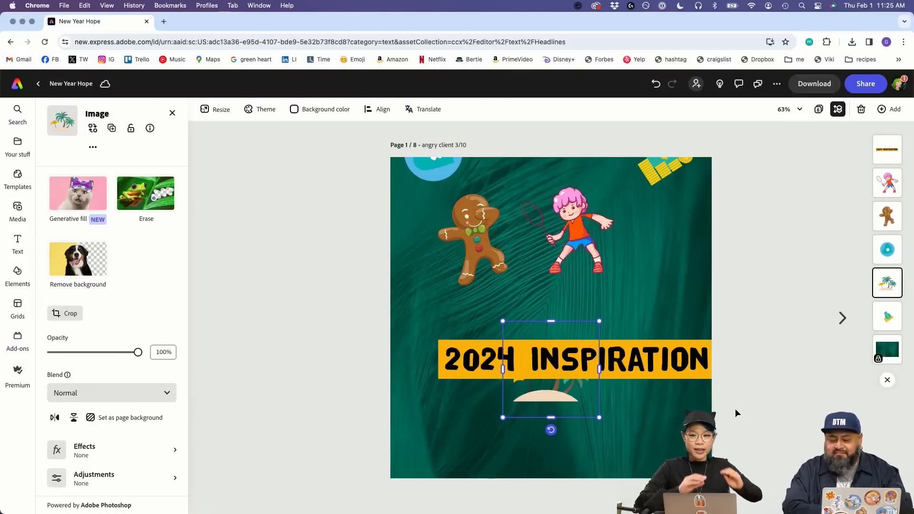
Step: Compare the first two pages and shift the first page's heart badge right and its money bag slightly left
click(818, 419)
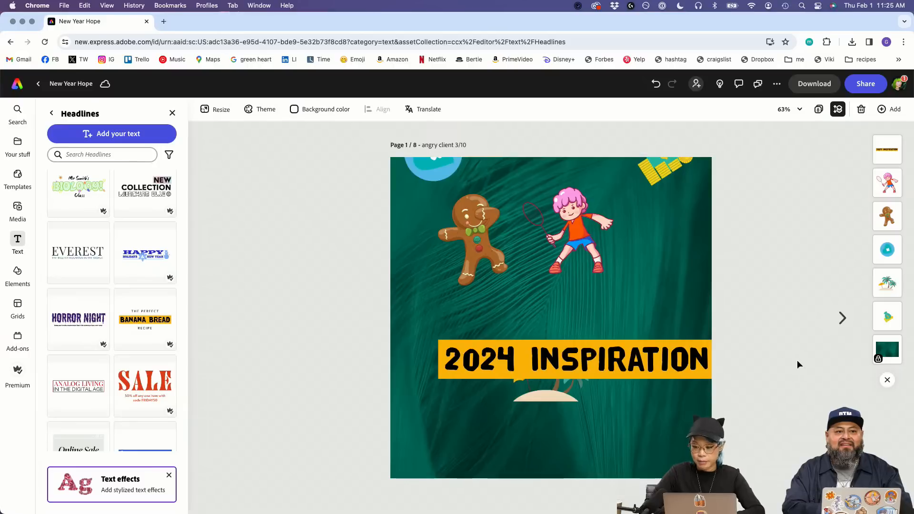
click(843, 327)
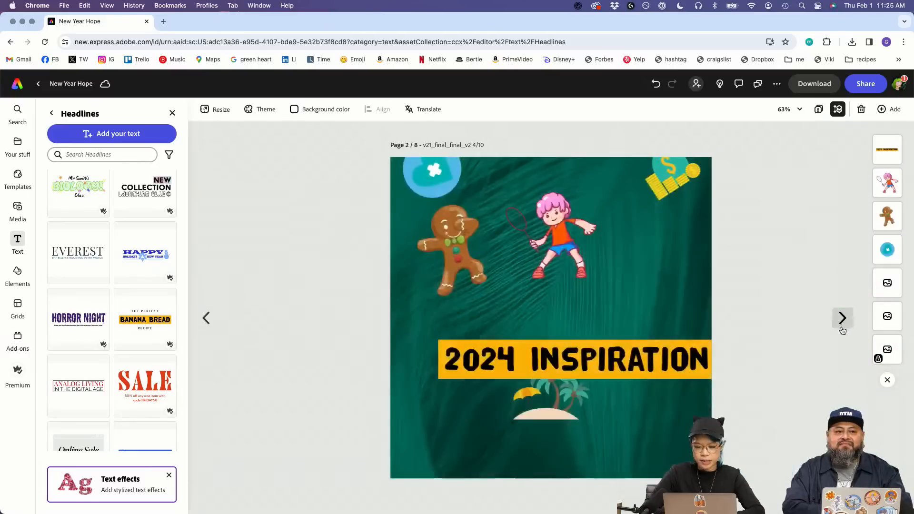
click(206, 319)
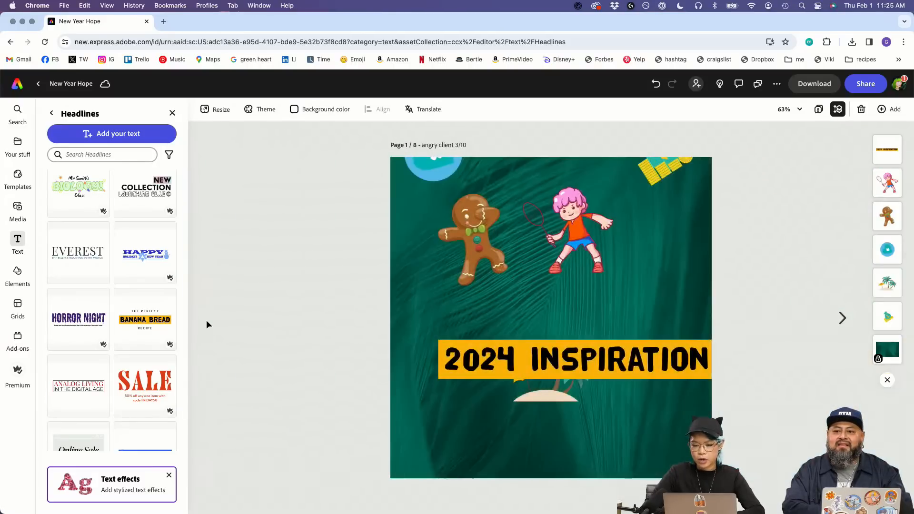
click(843, 318)
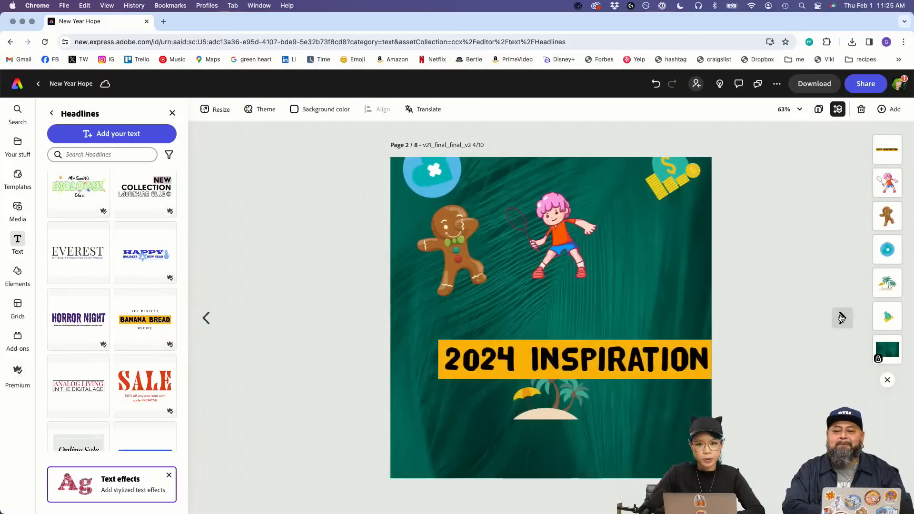
click(207, 319)
drag(447, 177, 456, 176)
click(667, 164)
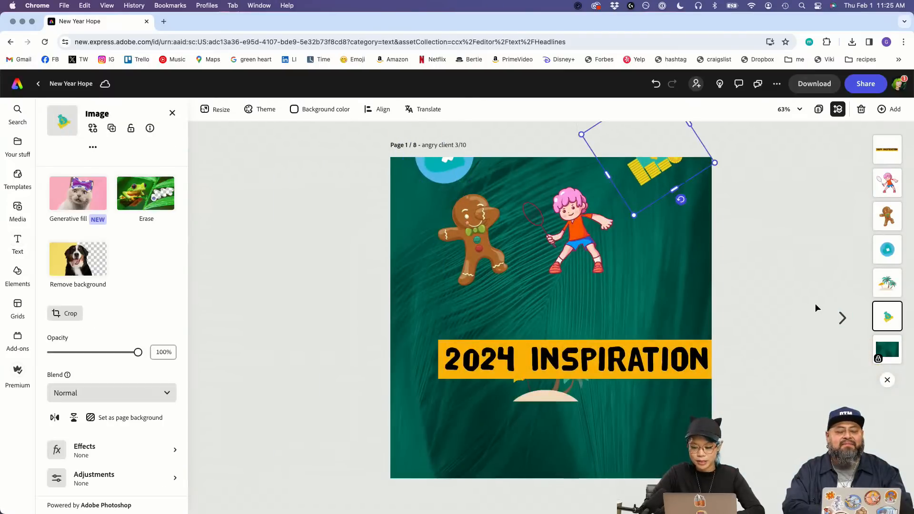
click(842, 317)
click(215, 317)
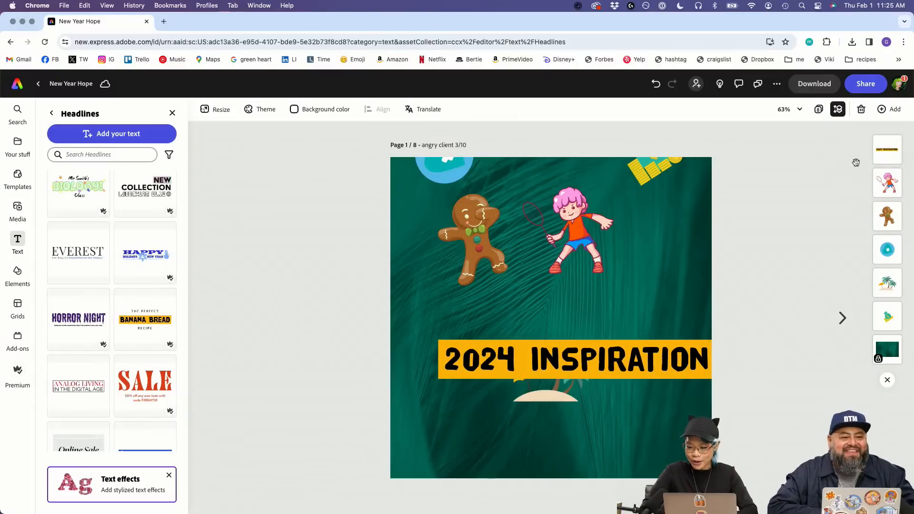
Step: Duplicate the "angry client 3/10" page and retitle the first page "cantopenthefilev3 2/10"
click(893, 112)
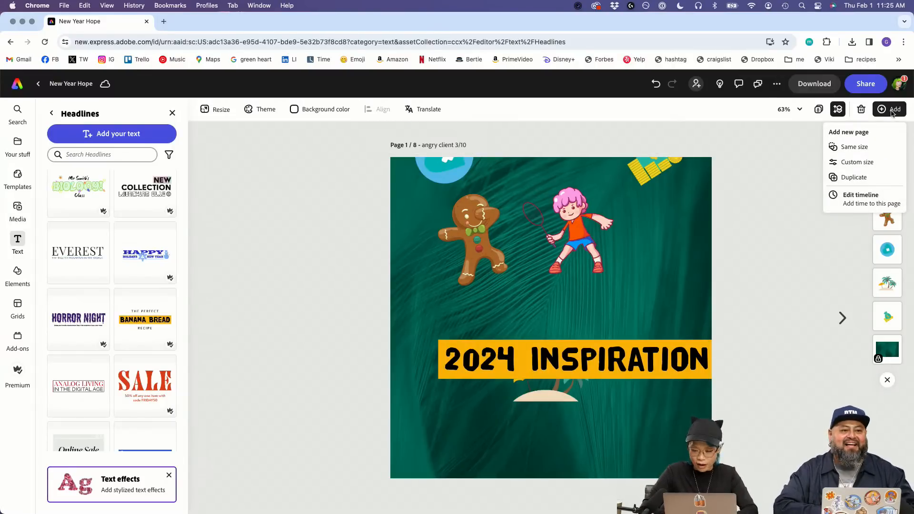
click(852, 177)
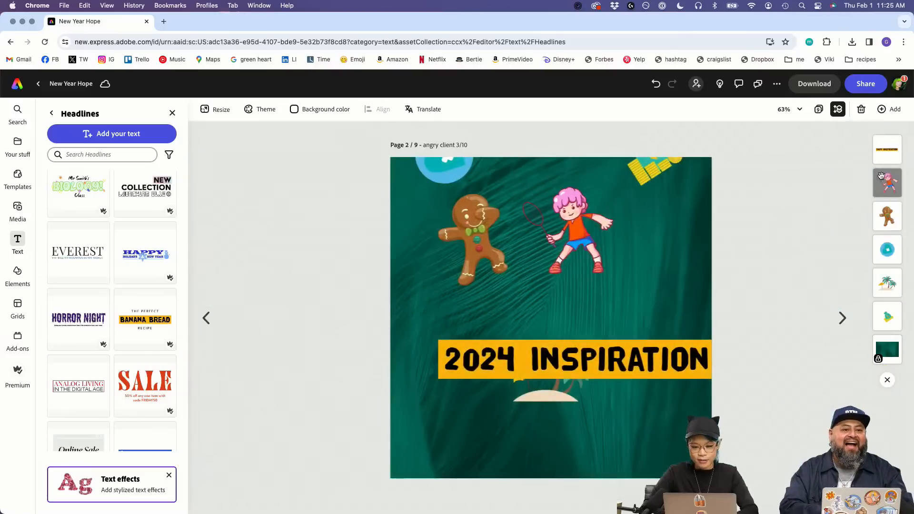
click(207, 317)
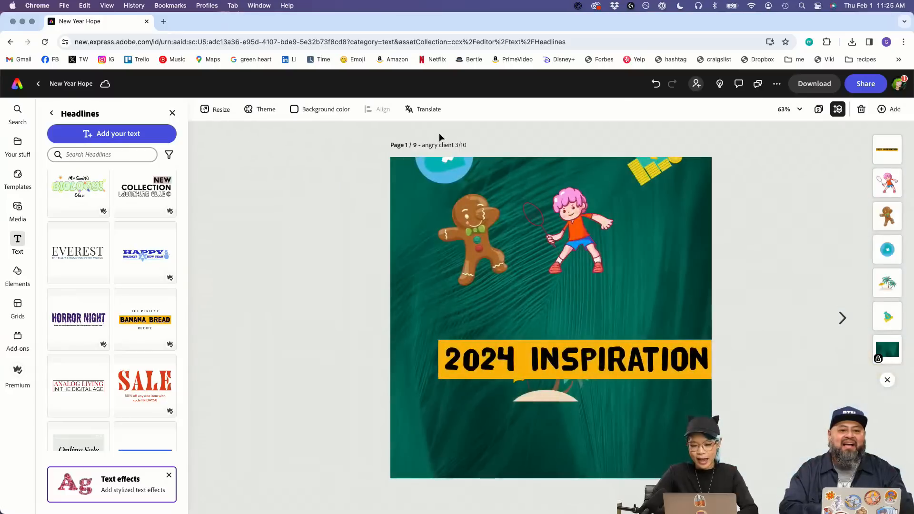
click(437, 148)
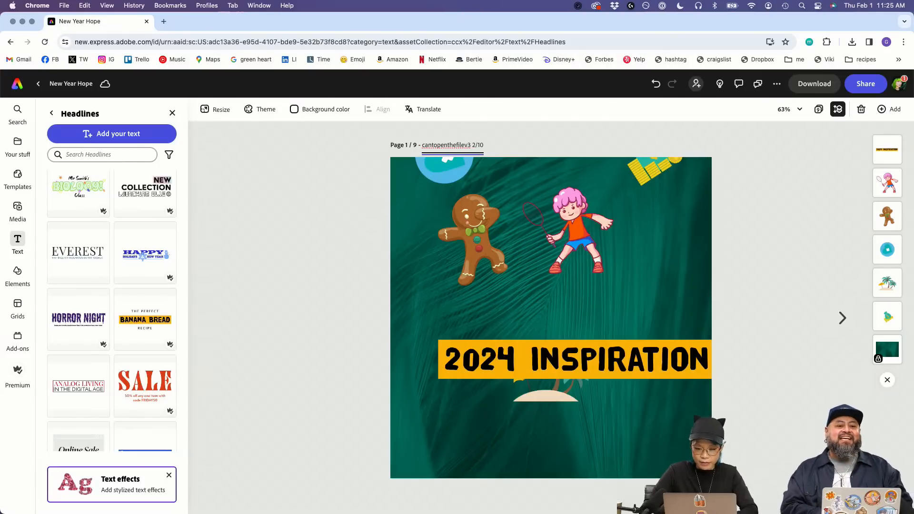
click(750, 199)
Step: Compare with the second page and push the first page's heart badge and money bag further up until only their lowest edges show
click(840, 318)
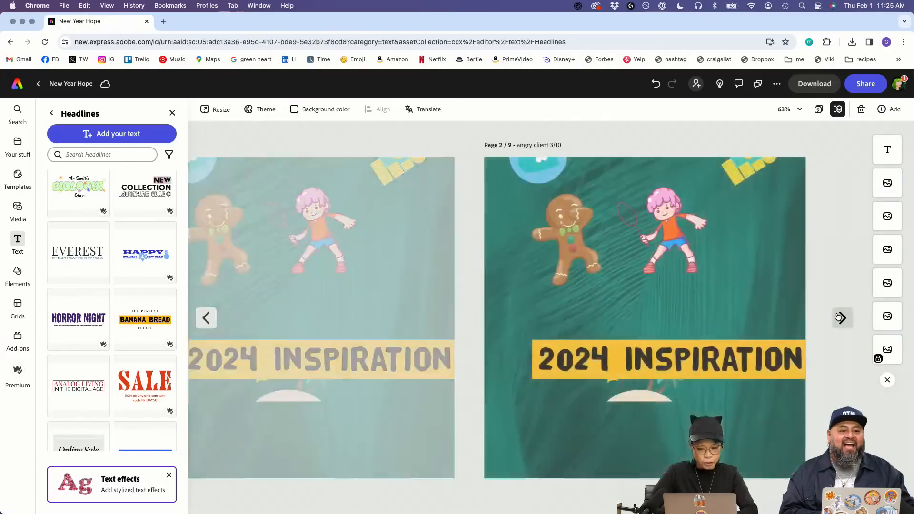
click(205, 324)
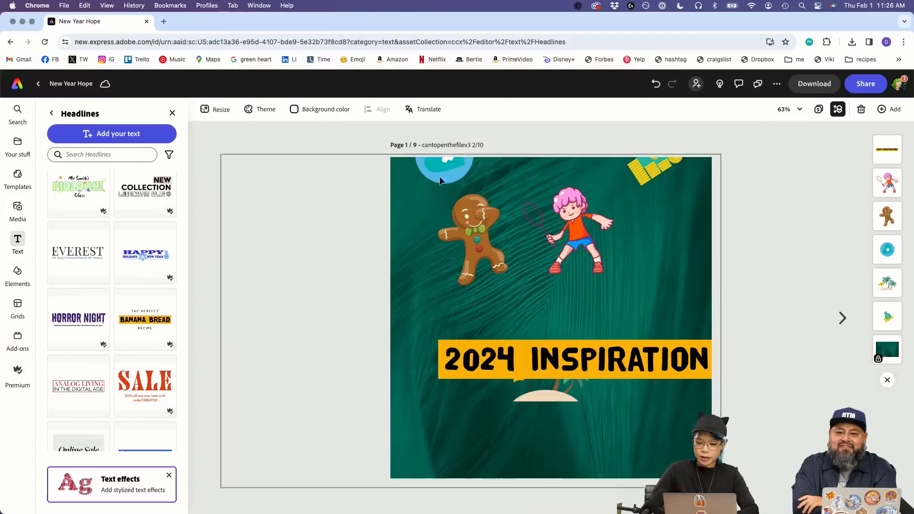
drag(432, 172, 448, 162)
drag(620, 181, 617, 169)
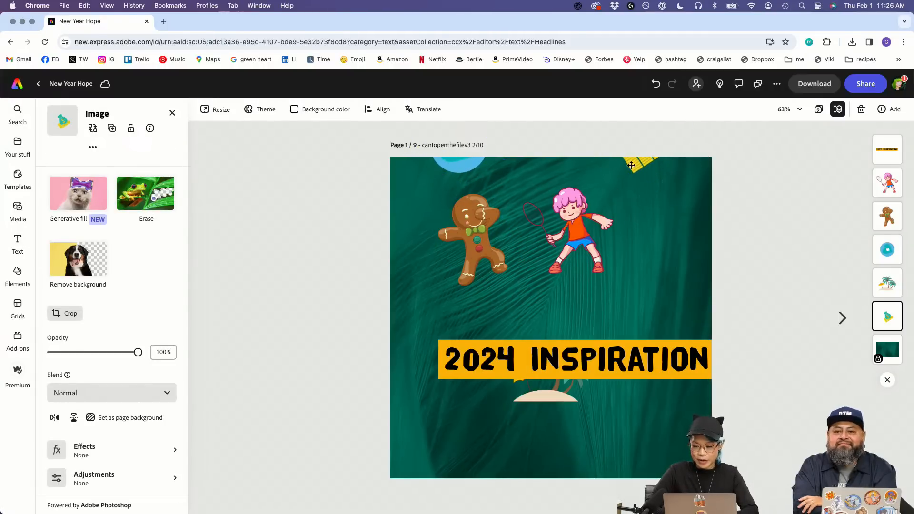
click(482, 167)
Step: Move the gingerbread man right and slightly down until it touches the tennis player's racket, and lower the tennis player slightly
drag(472, 229, 488, 233)
drag(583, 254, 587, 266)
click(513, 264)
drag(514, 264, 524, 269)
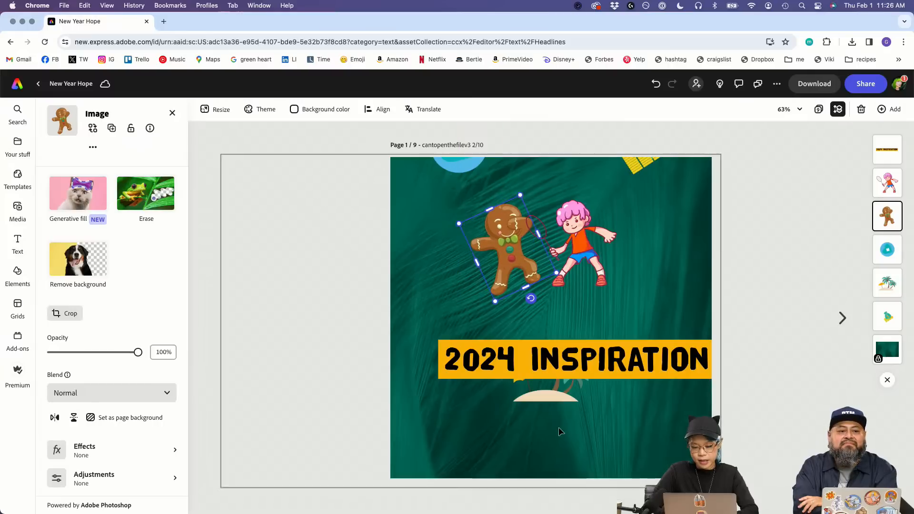
Step: Squash the palm island vertically from its upper edge and raise it slightly under the banner
click(553, 413)
drag(552, 408, 554, 412)
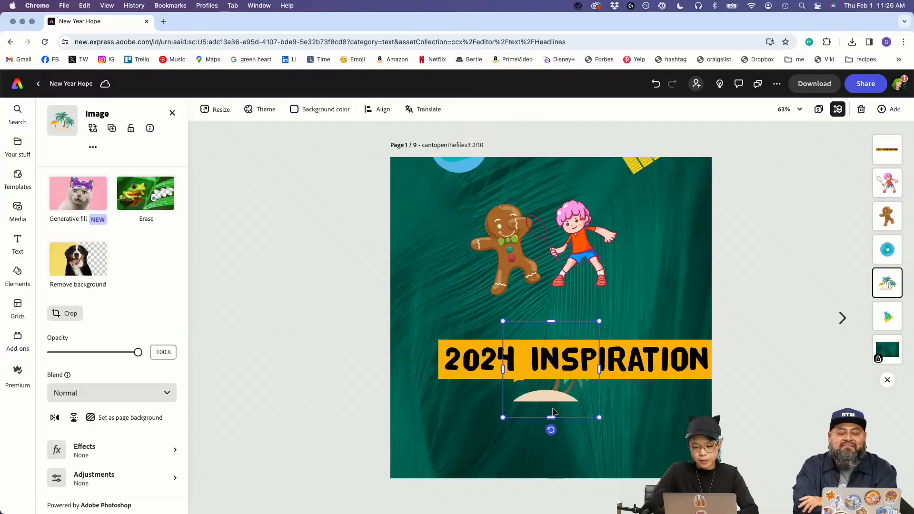
drag(552, 322, 551, 356)
drag(551, 405, 551, 401)
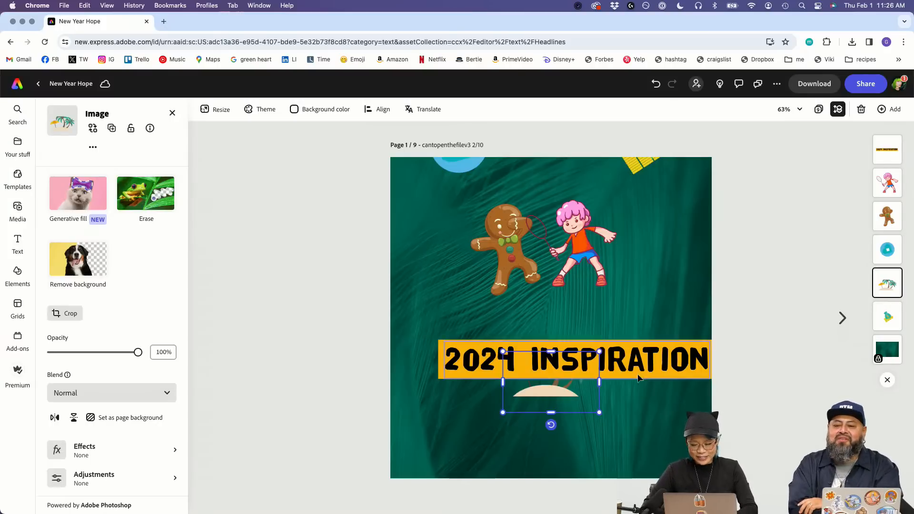
click(657, 401)
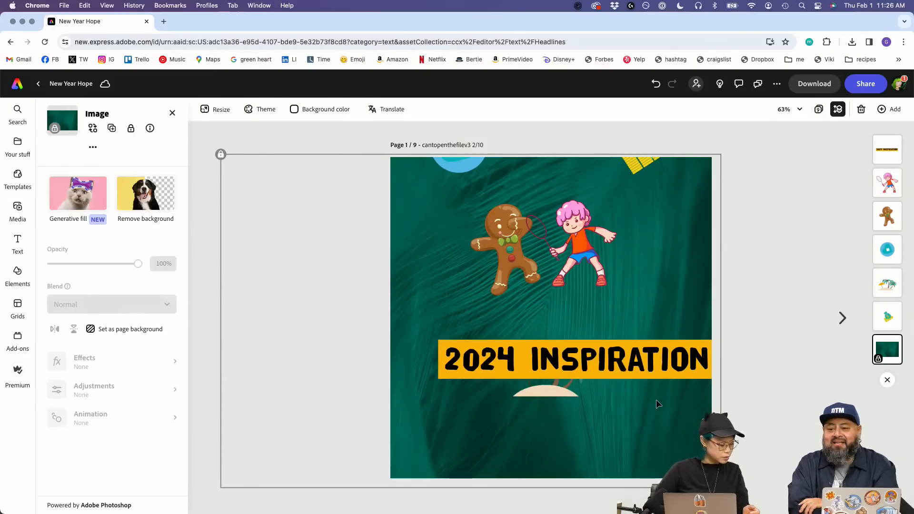
Step: Rotate the tennis player slightly clockwise, and lower both the tennis player and the gingerbread man a little
click(596, 269)
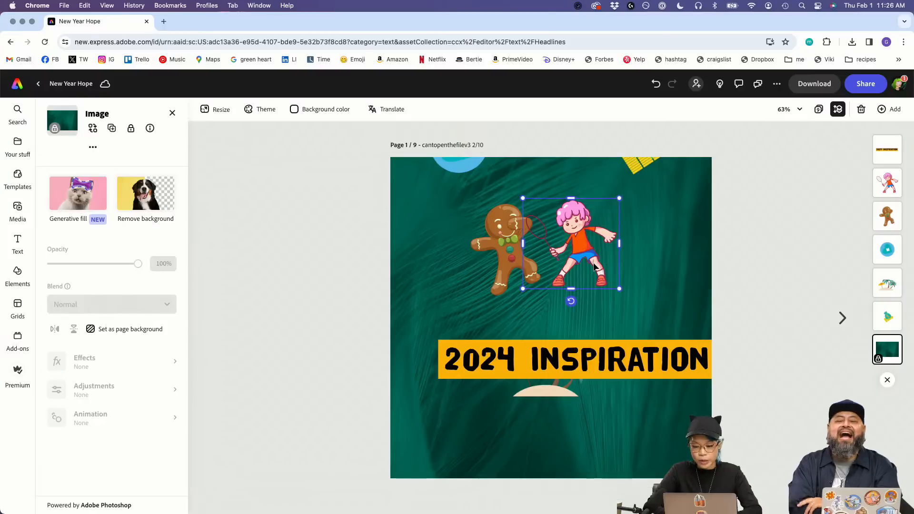
drag(571, 301, 562, 302)
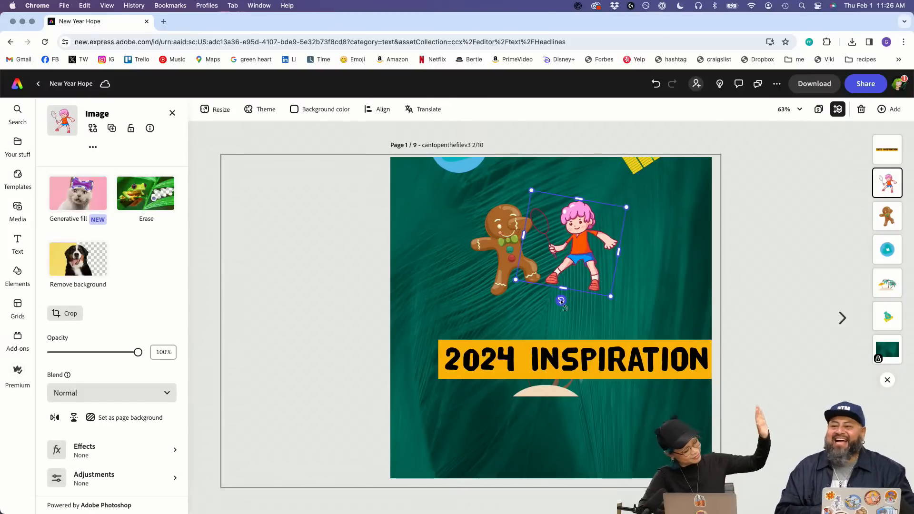
mouse_move(585, 258)
mouse_down()
mouse_move(587, 271)
mouse_move(587, 263)
mouse_up()
drag(499, 250, 497, 255)
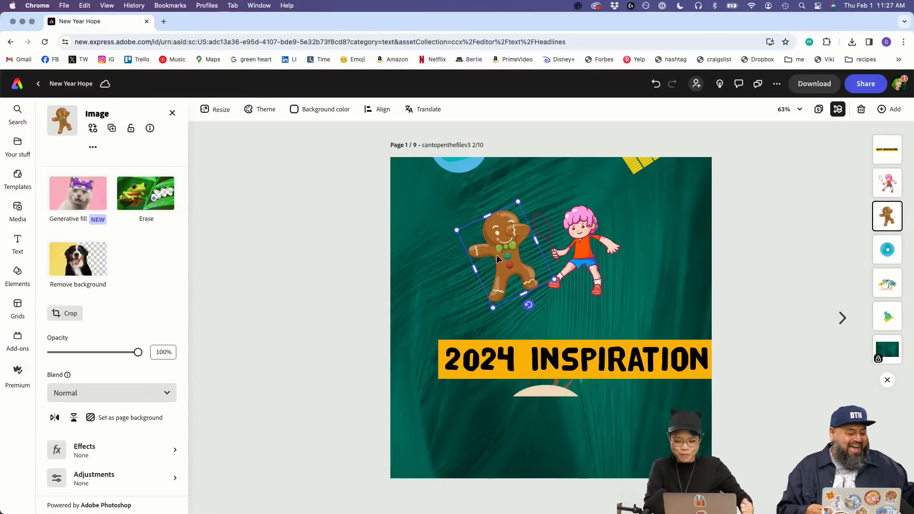
click(647, 284)
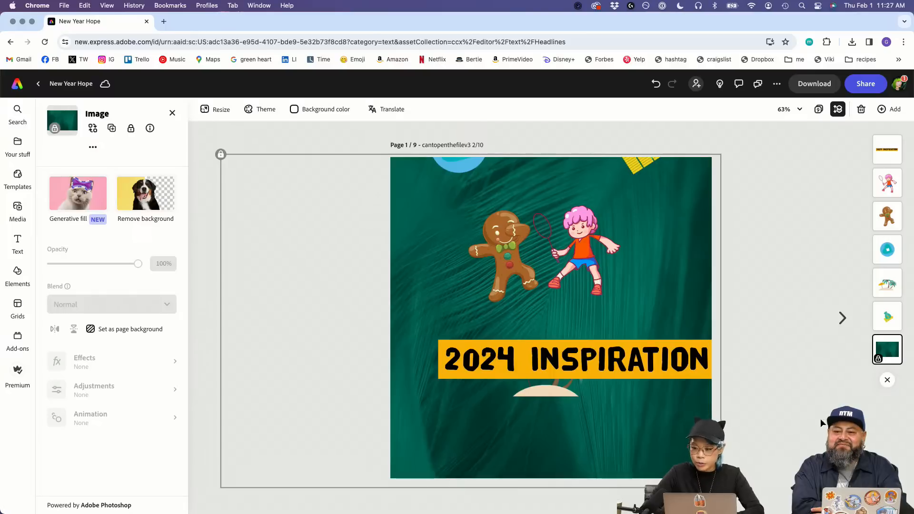
key(Escape)
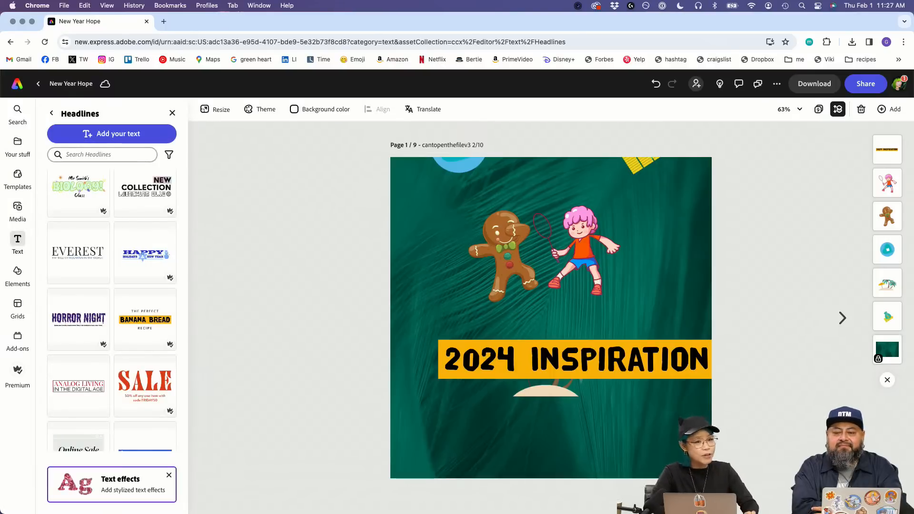
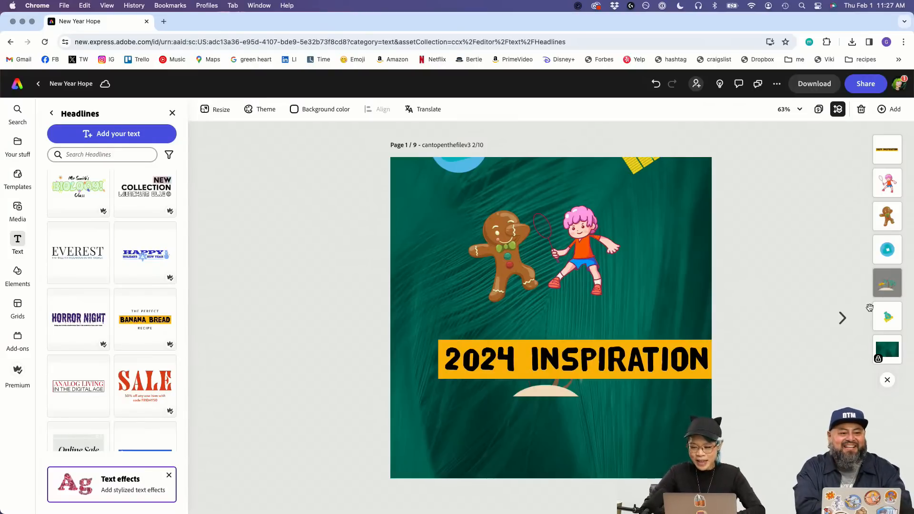
Step: Compare with the second page, duplicate the "cantopenthefilev3 2/10" page and return to the first page
click(843, 318)
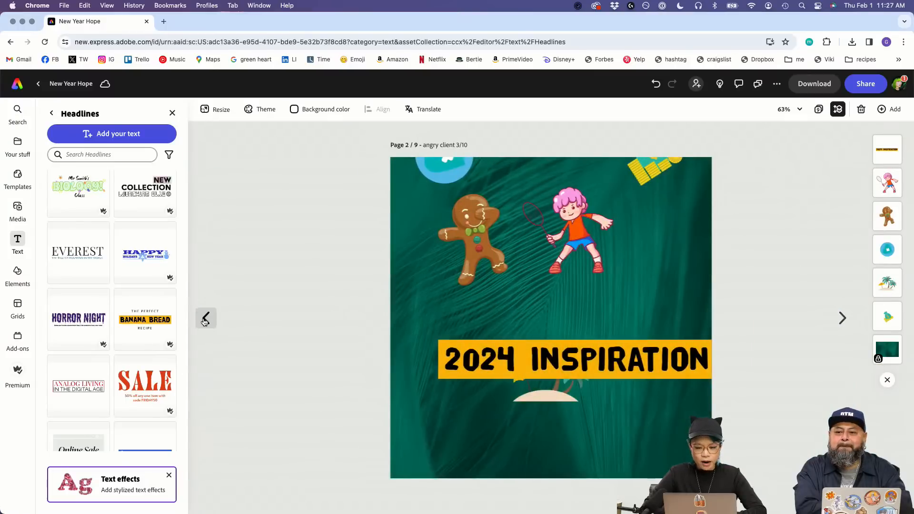
click(205, 319)
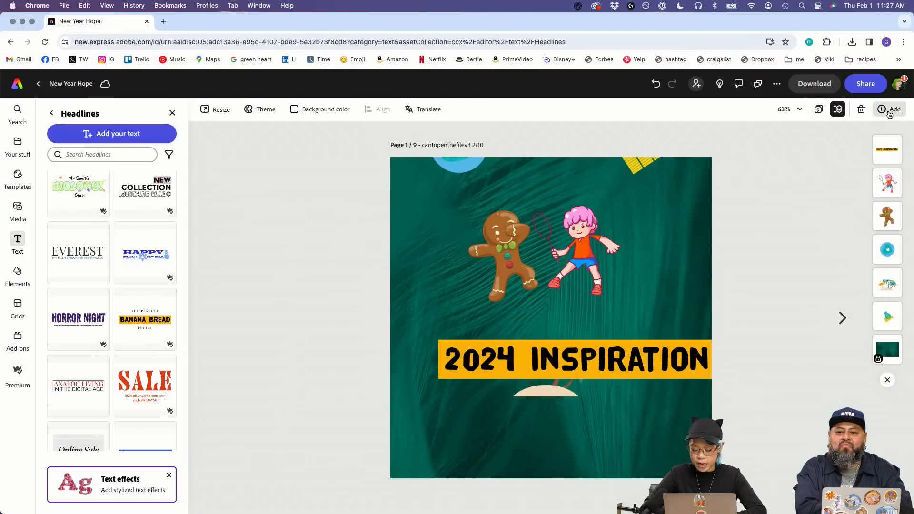
click(889, 111)
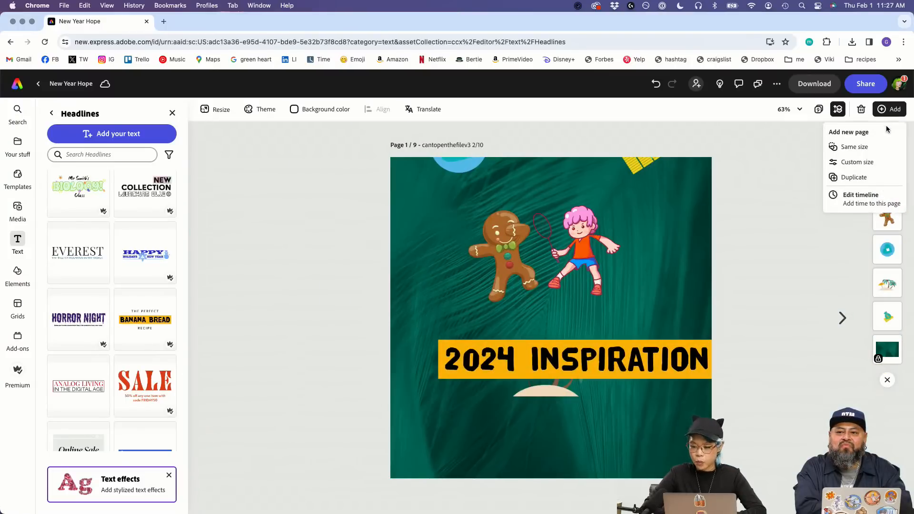
click(857, 179)
click(214, 321)
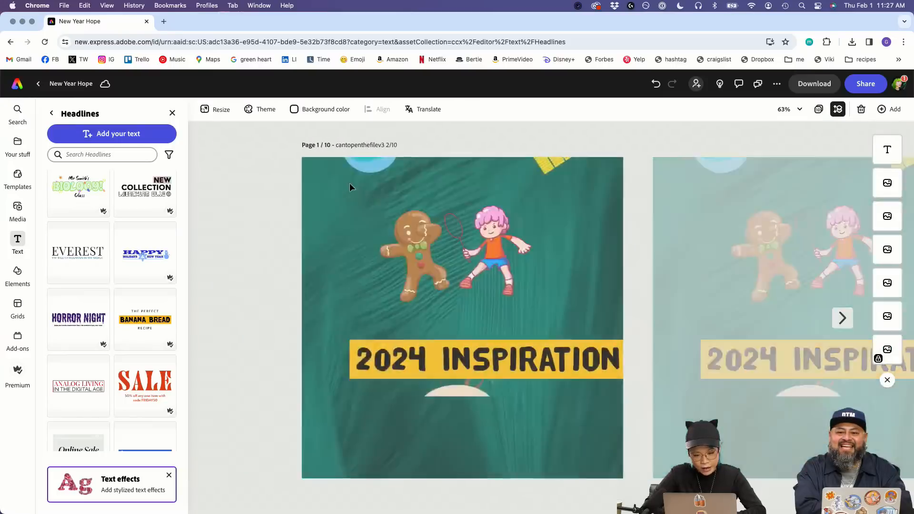
Step: Retitle the first page "untitled_Sfinal_copy_restored 1/10"
click(444, 146)
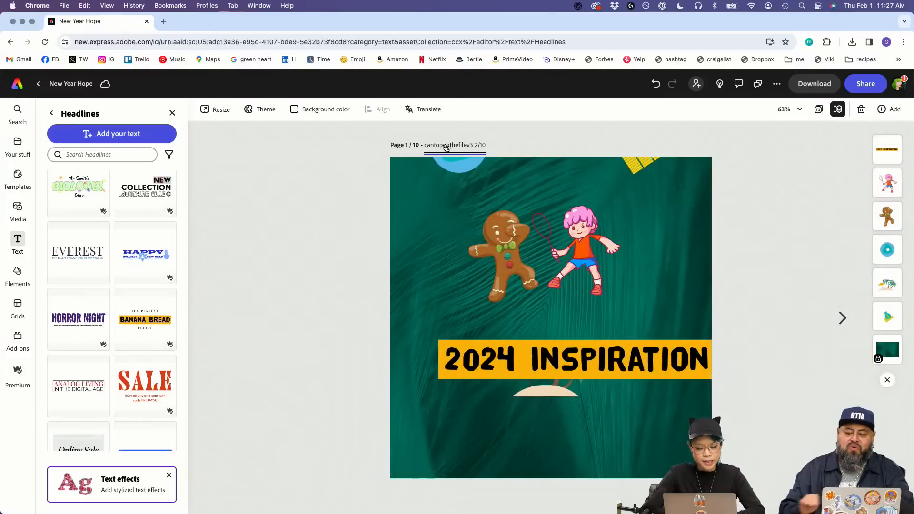
click(468, 149)
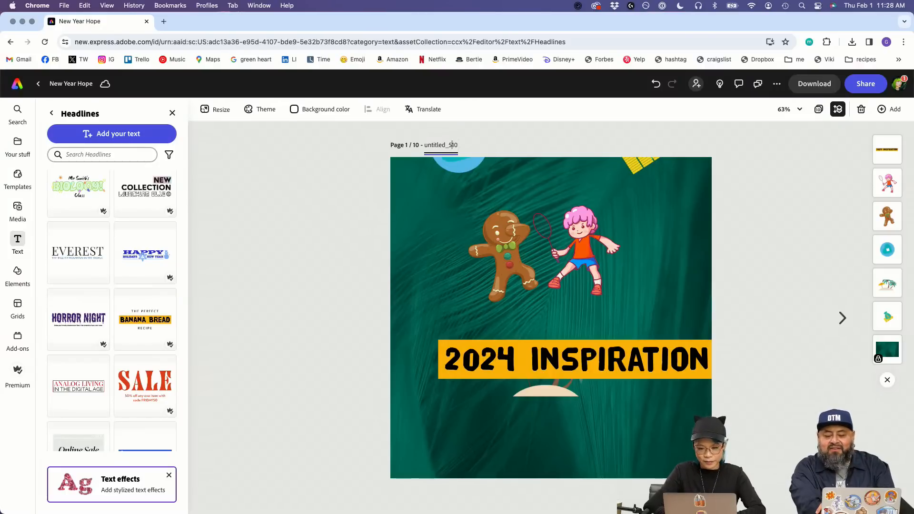
text(_copy_restored 1)
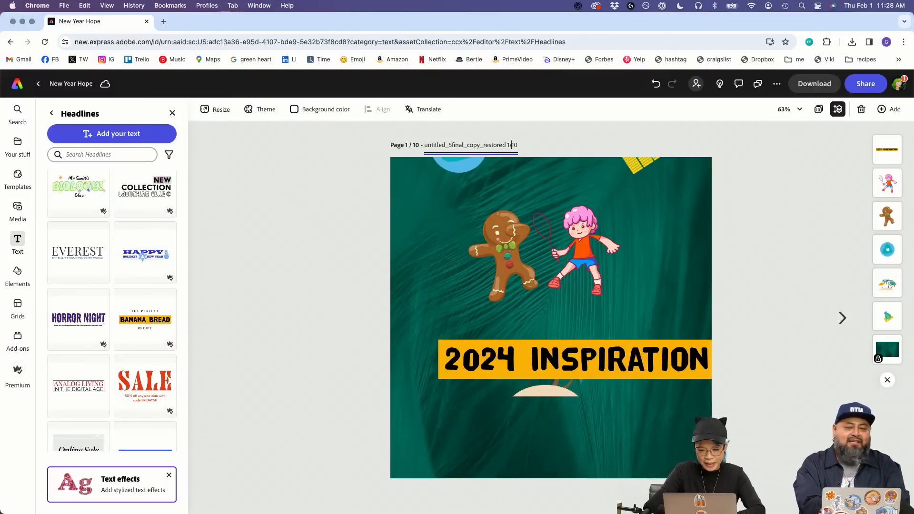
click(327, 219)
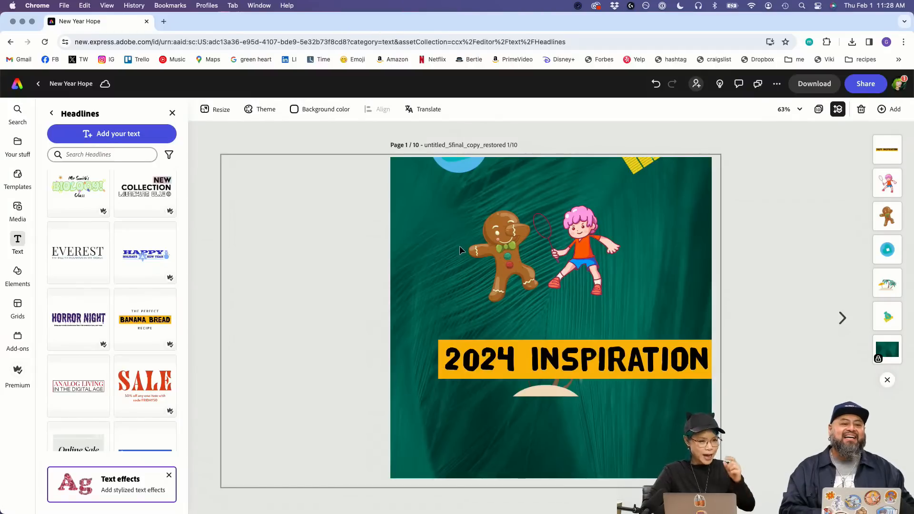
Step: Delete the heart badge, the money bag and the palm island from the first page
click(465, 166)
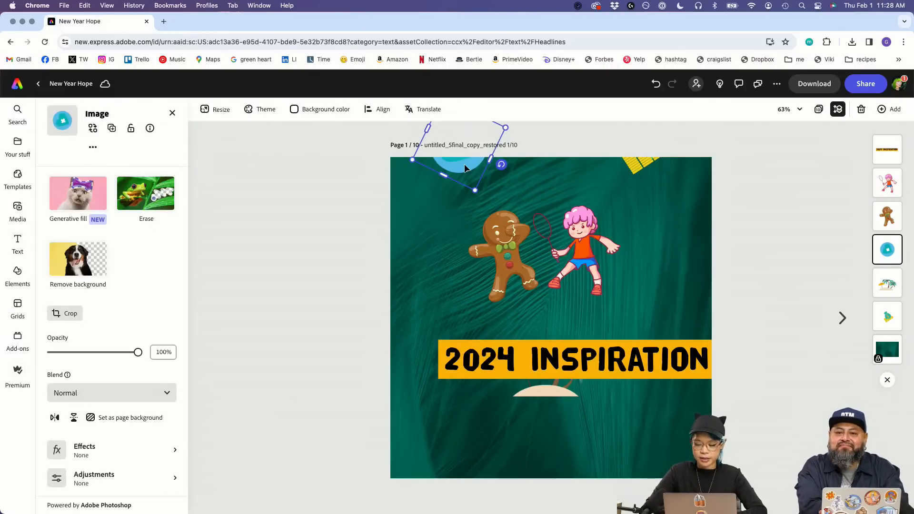
key(Delete)
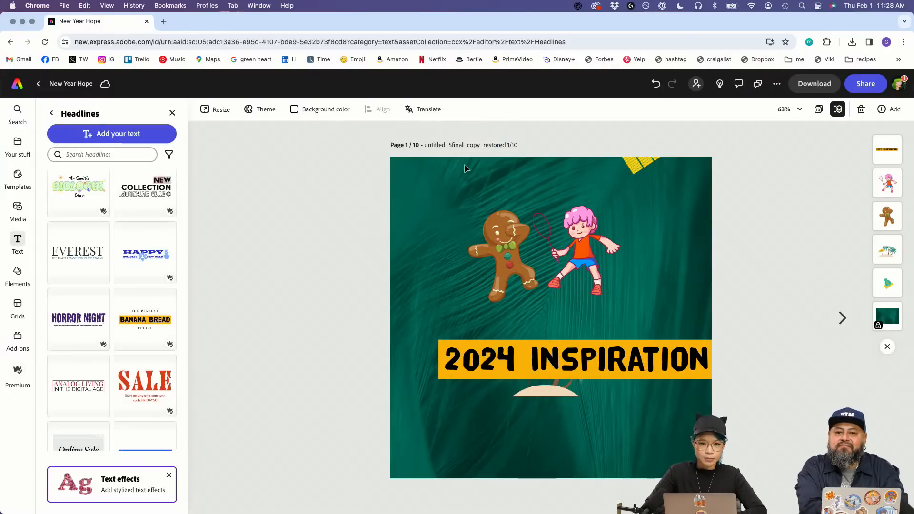
click(629, 166)
key(Delete)
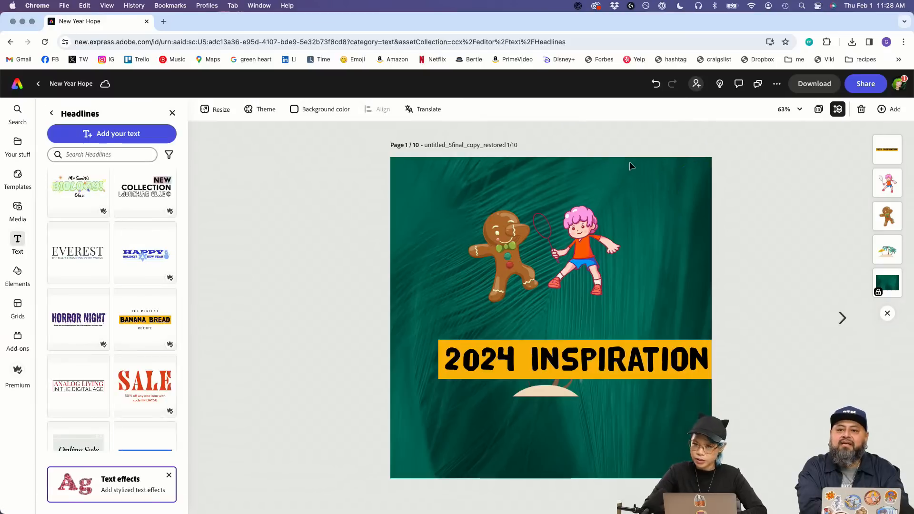
click(564, 387)
key(Delete)
Step: Shift the gingerbread man and the tennis player slightly down and to the right on the first page
drag(527, 271, 534, 278)
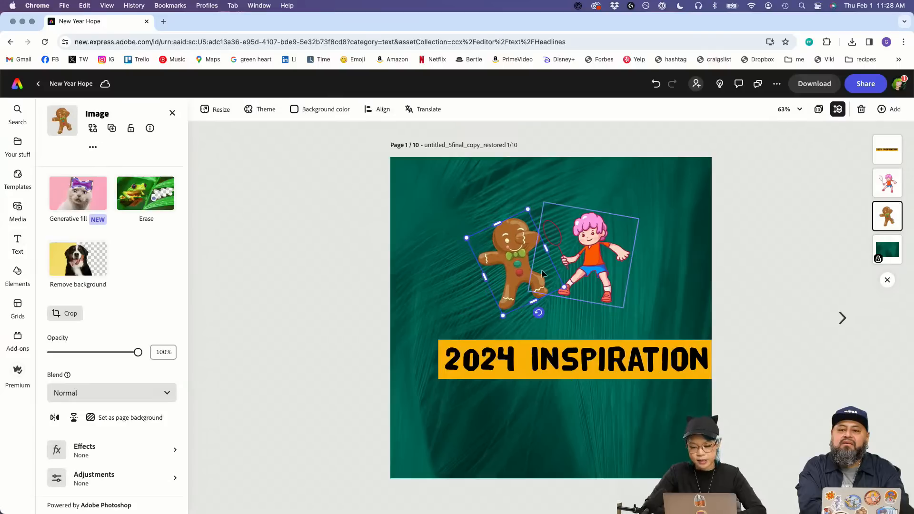
click(611, 261)
click(465, 270)
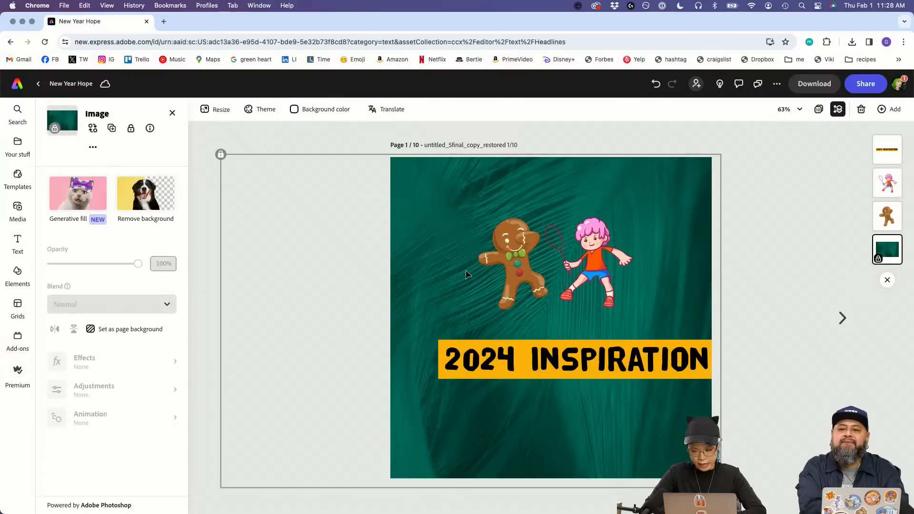
drag(495, 265, 506, 272)
click(732, 337)
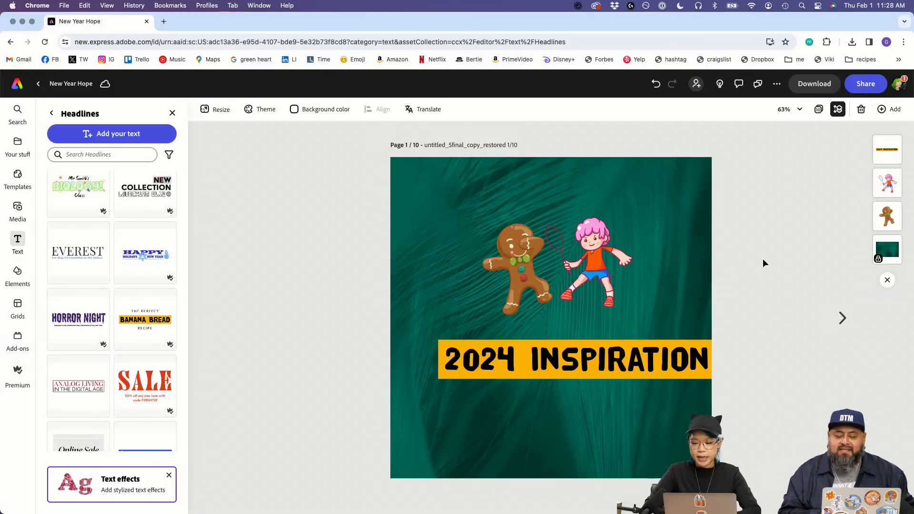
Step: Download all pages of the design as PNG images
click(826, 87)
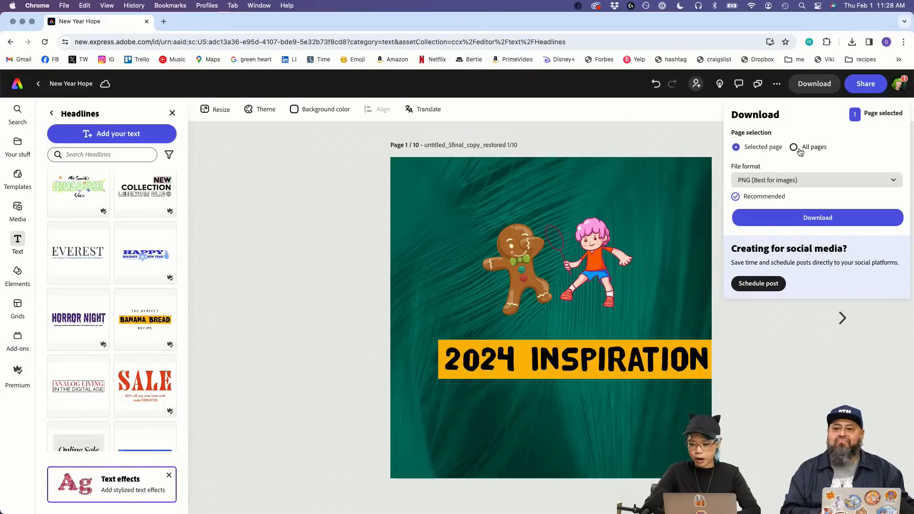
click(801, 219)
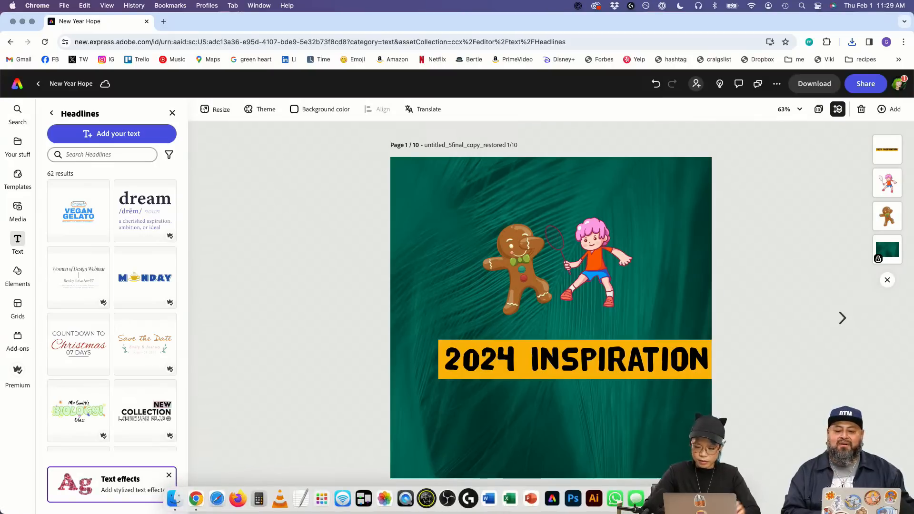
Step: Lower the top edge of the browser window to expose the desktop, and open a new Finder window
click(3, 4)
click(3, 3)
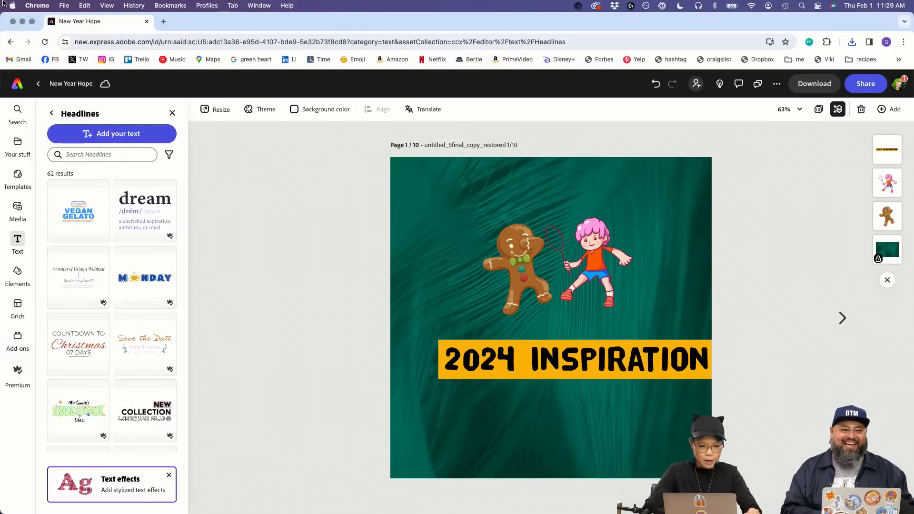
click(13, 3)
click(18, 3)
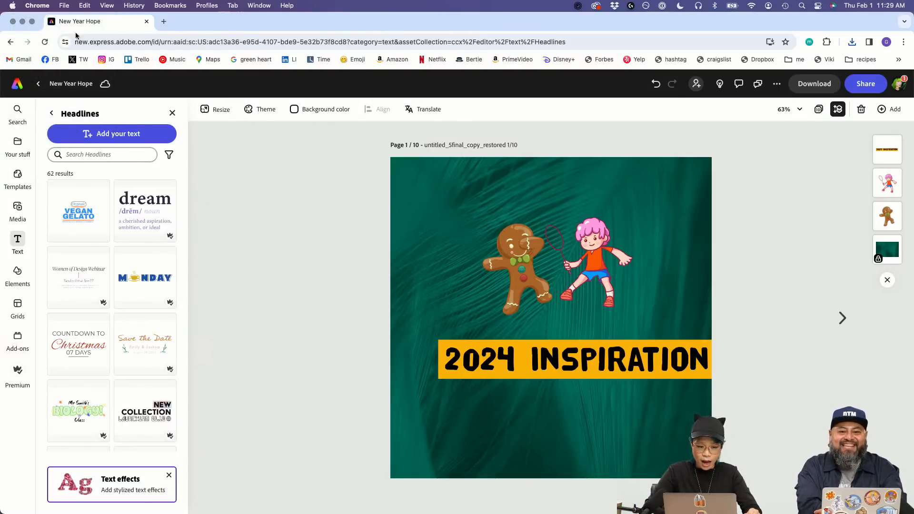
drag(911, 16, 911, 27)
click(50, 16)
click(14, 4)
mouse_move(40, 3)
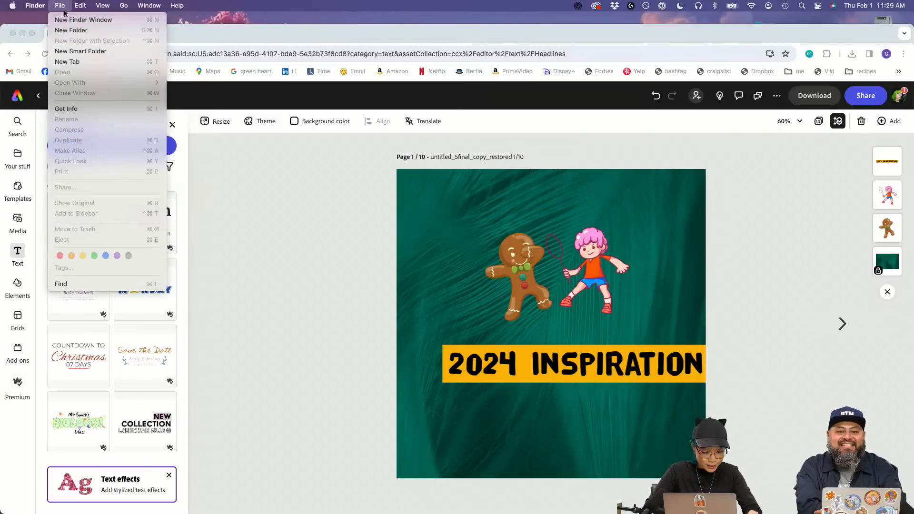
click(67, 19)
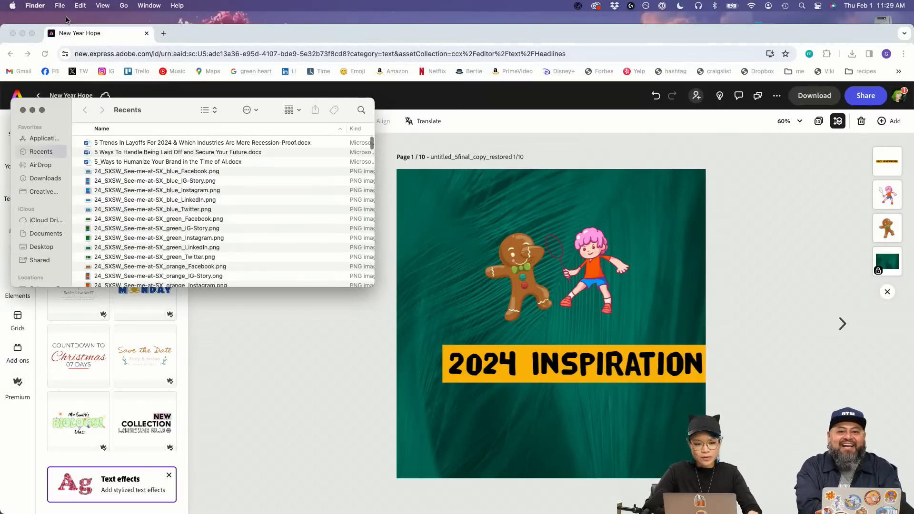
Step: Move the extracted New Year Hope folder from Downloads to the desktop
click(45, 179)
double_click(92, 163)
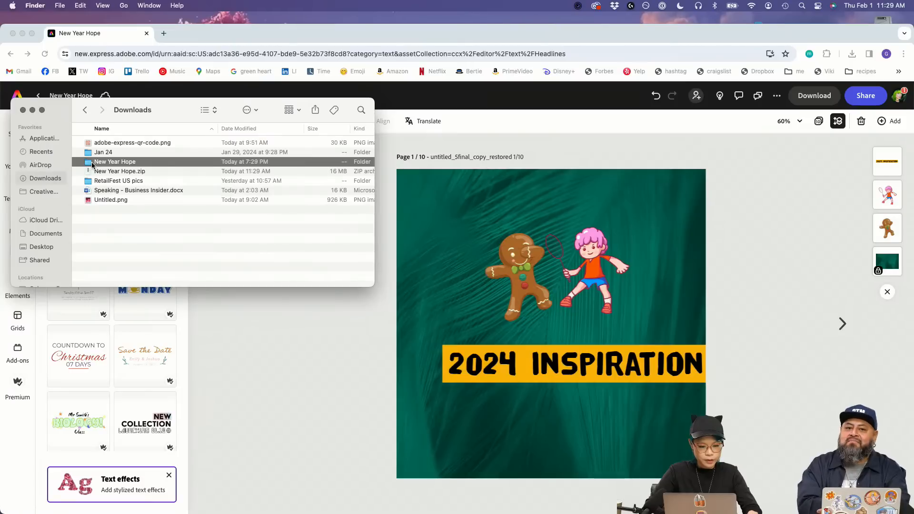
drag(97, 164, 200, 21)
click(201, 41)
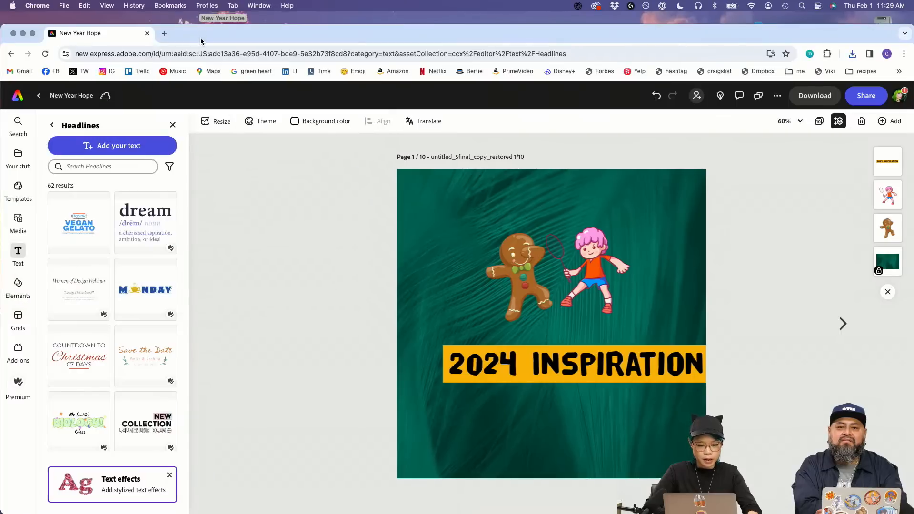
Step: Open another Finder window and show the AirDrop recipients in it
click(11, 6)
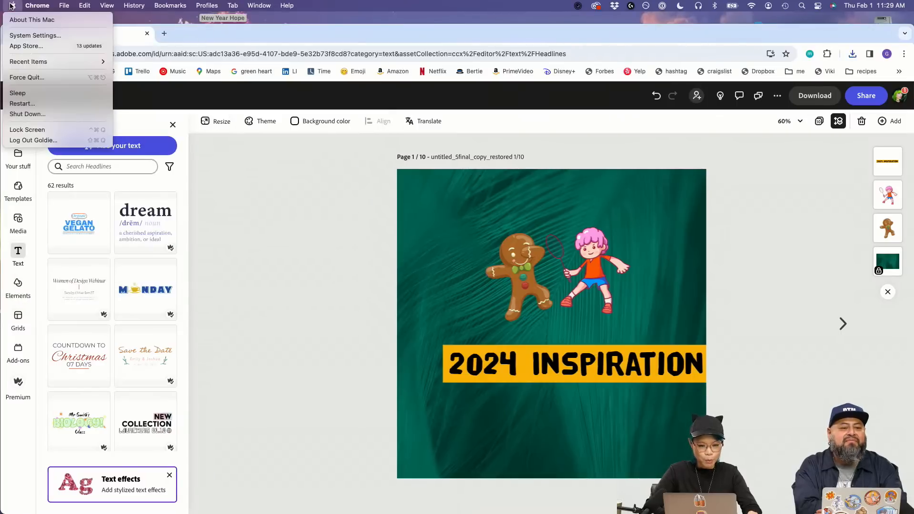
click(32, 5)
click(29, 14)
click(35, 5)
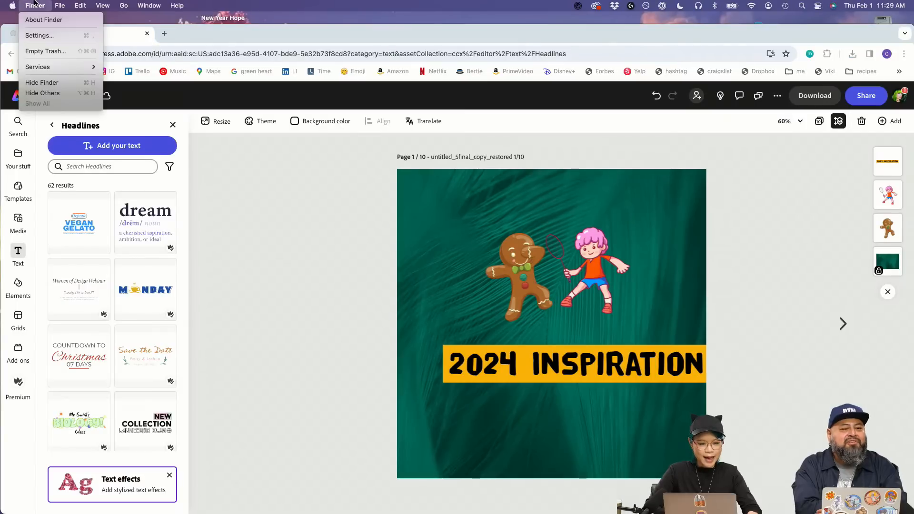
mouse_move(60, 4)
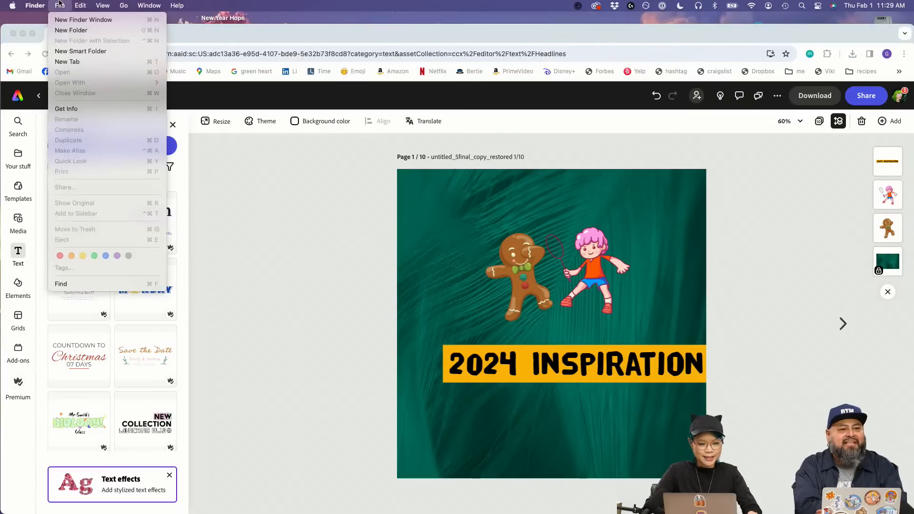
click(64, 31)
click(58, 5)
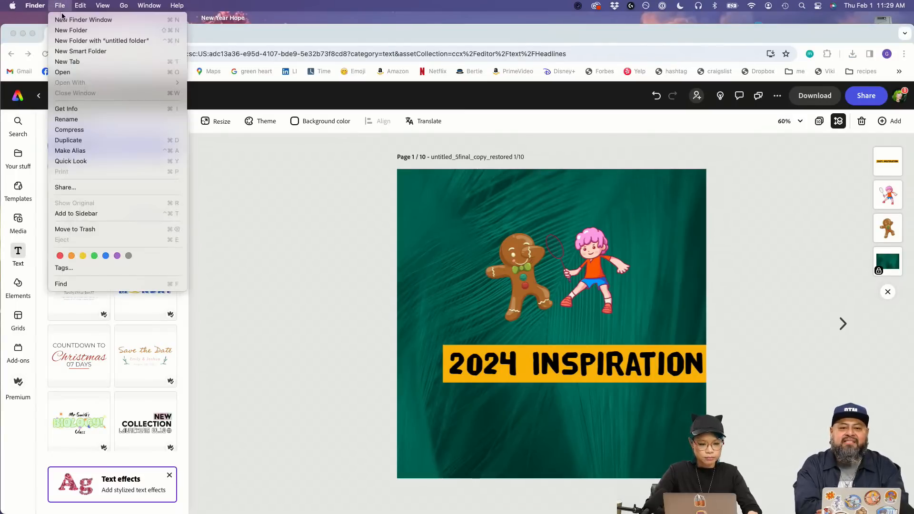
click(63, 19)
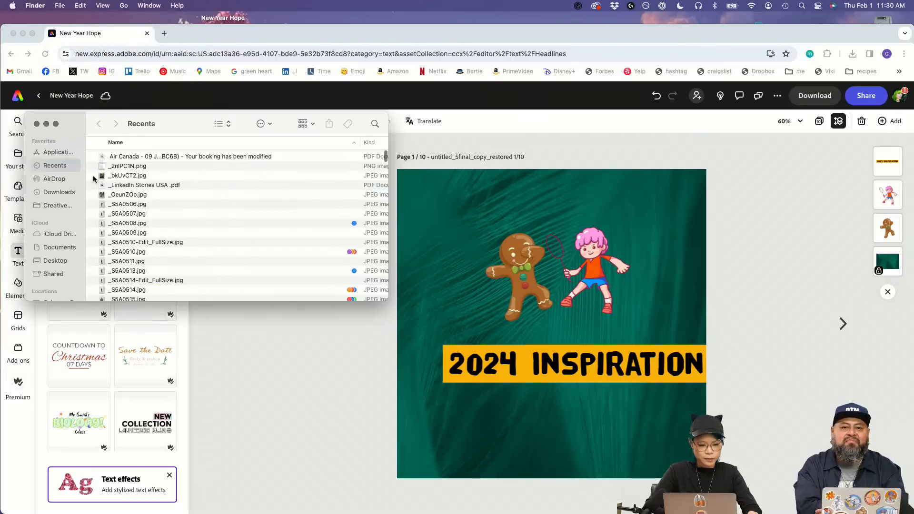
click(54, 179)
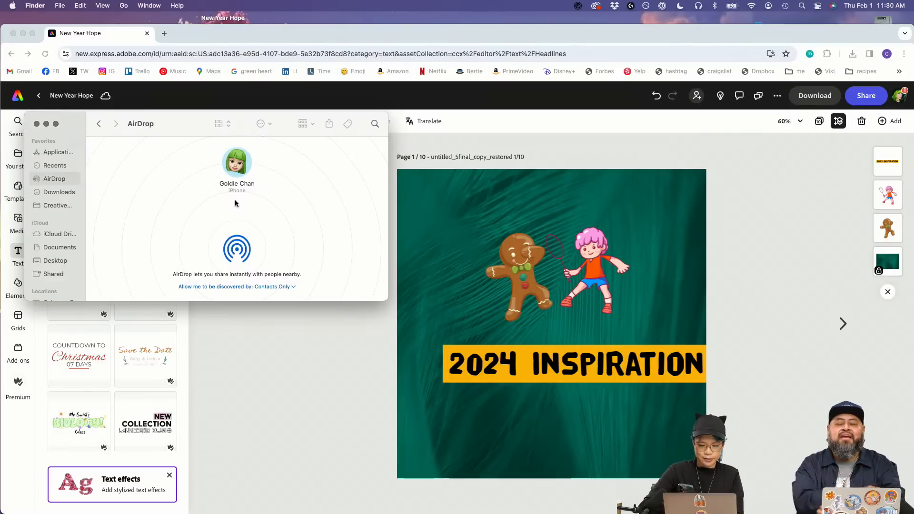
Step: Open the New Year Hope folder from the desktop beside the AirDrop window and expand its first six page folders
double_click(234, 19)
drag(180, 136, 513, 33)
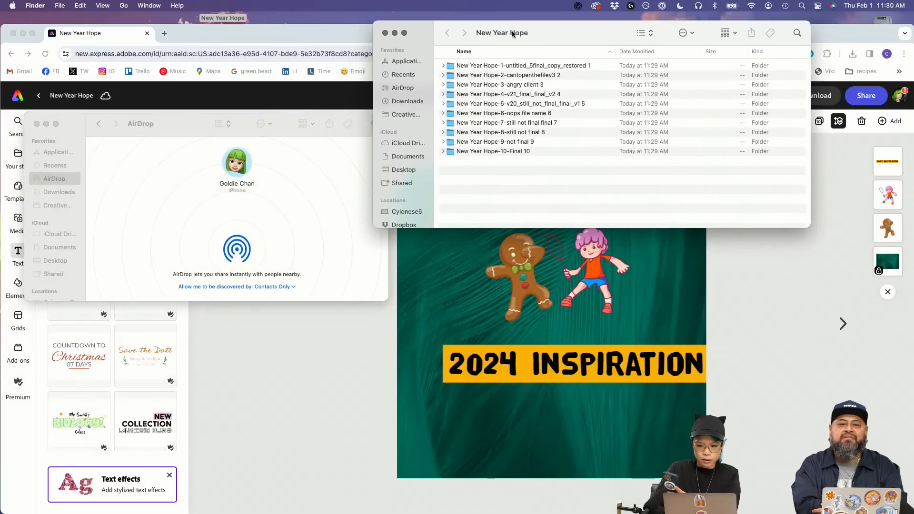
click(443, 66)
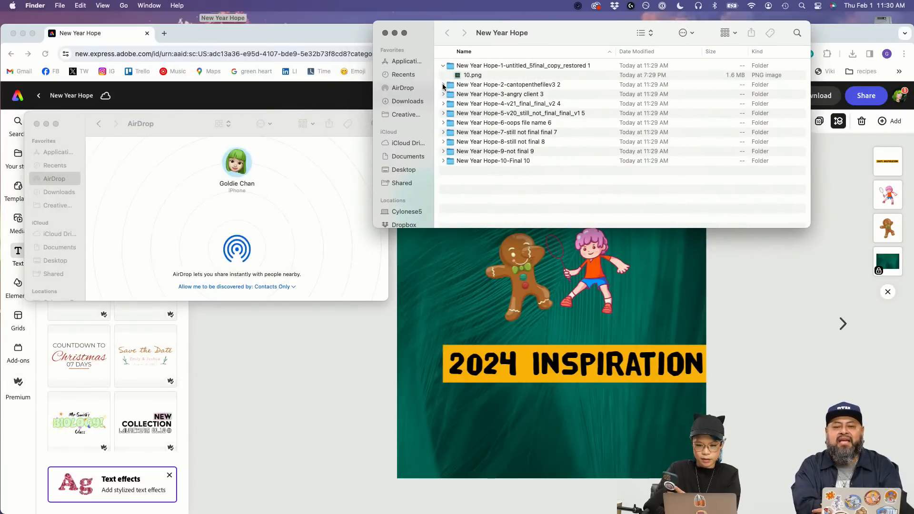
click(443, 85)
click(444, 104)
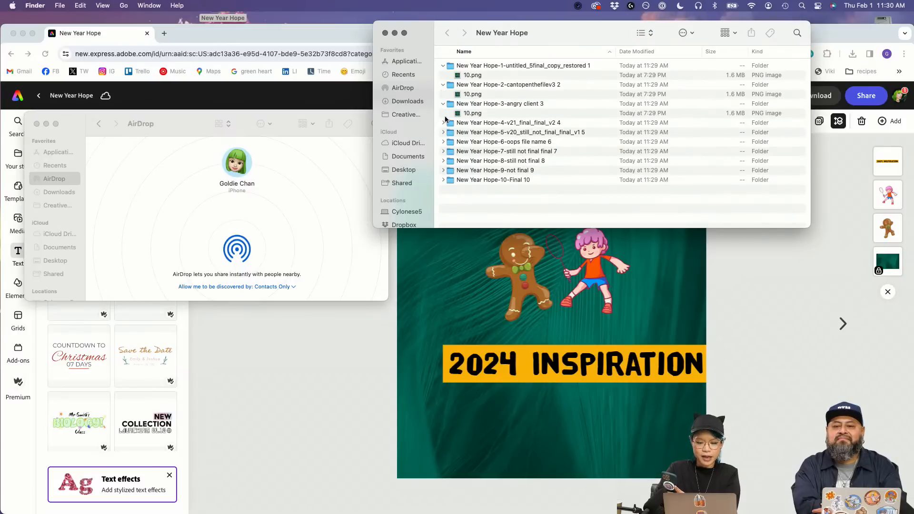
click(443, 123)
click(444, 142)
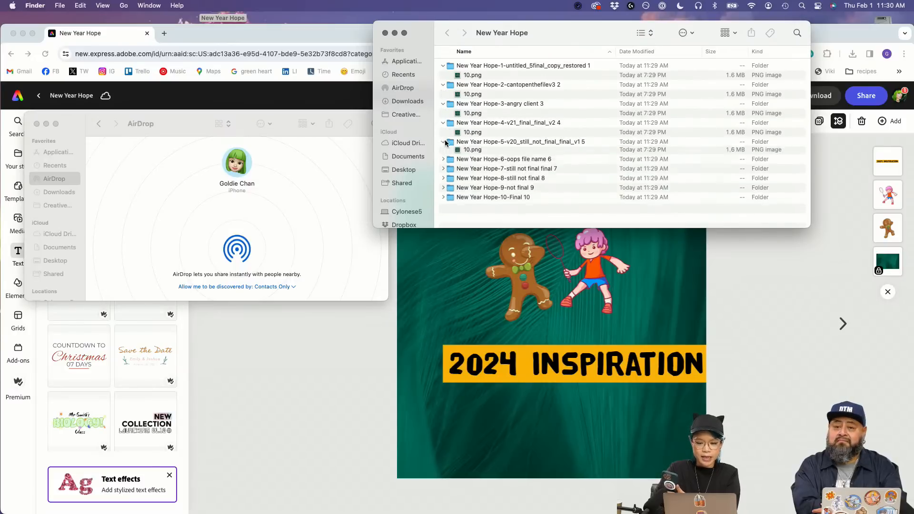
click(444, 162)
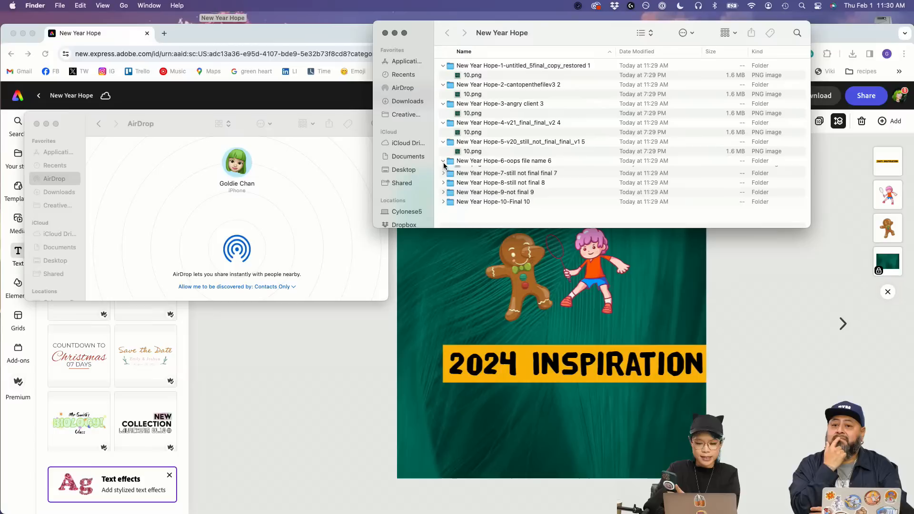
Step: Preview 10.png from the "v20_still_not_final_final_v1 5" folder, close it, and expand the remaining four page folders
double_click(469, 152)
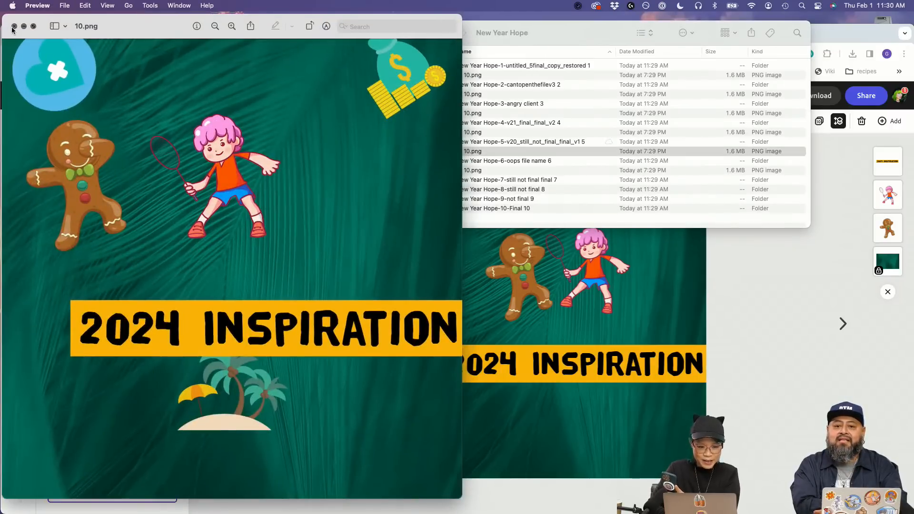
click(13, 27)
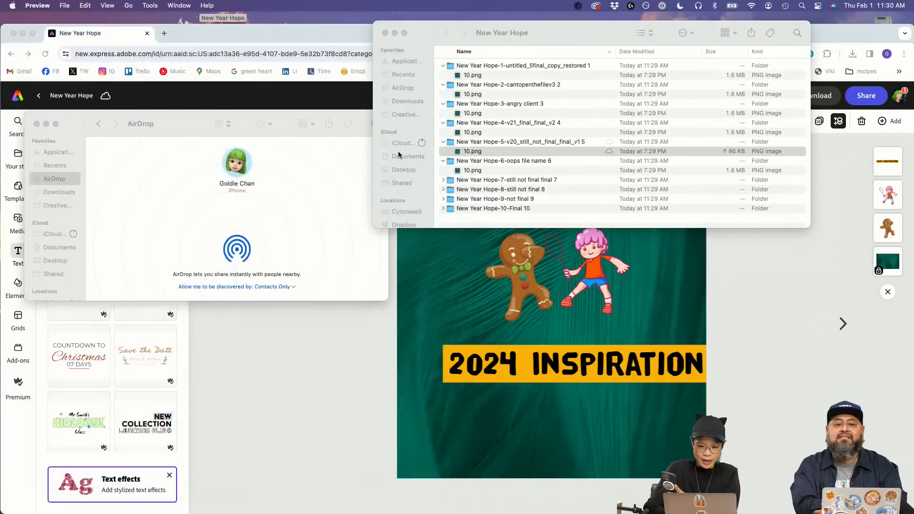
click(443, 181)
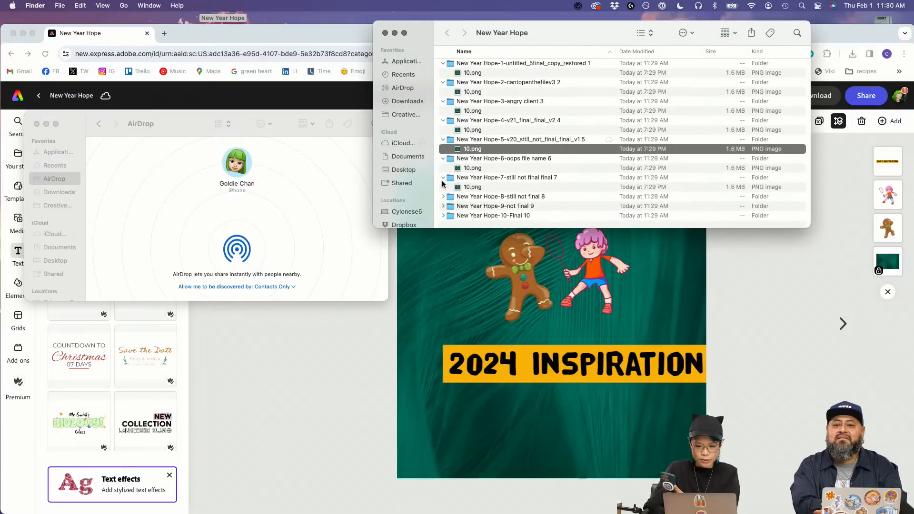
click(444, 200)
click(443, 218)
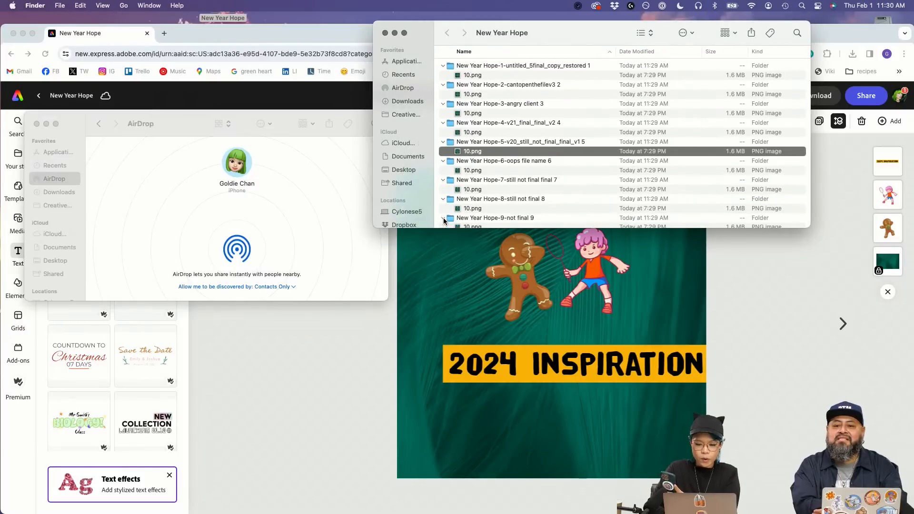
click(444, 218)
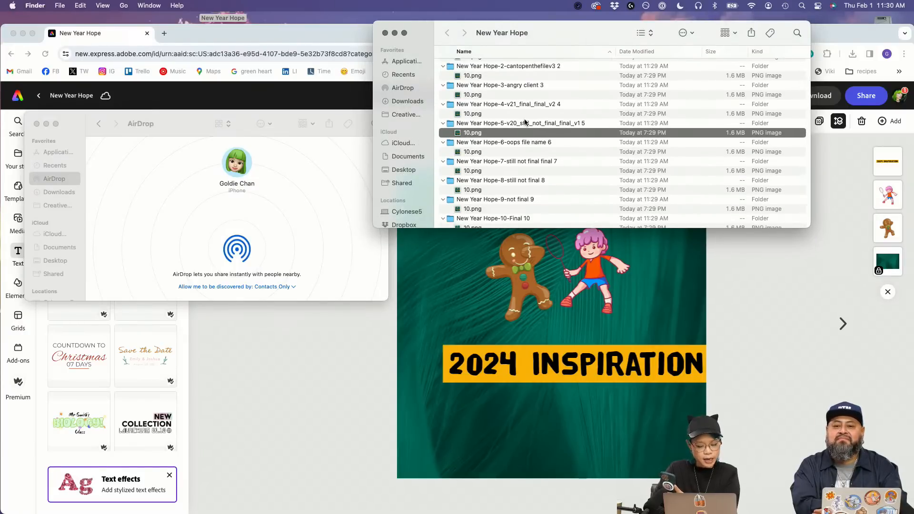
Step: AirDrop the 10.png images from the page folders 10 down to 7 to the iPhone, one at a time
scroll(512, 119, up, 3)
click(512, 76)
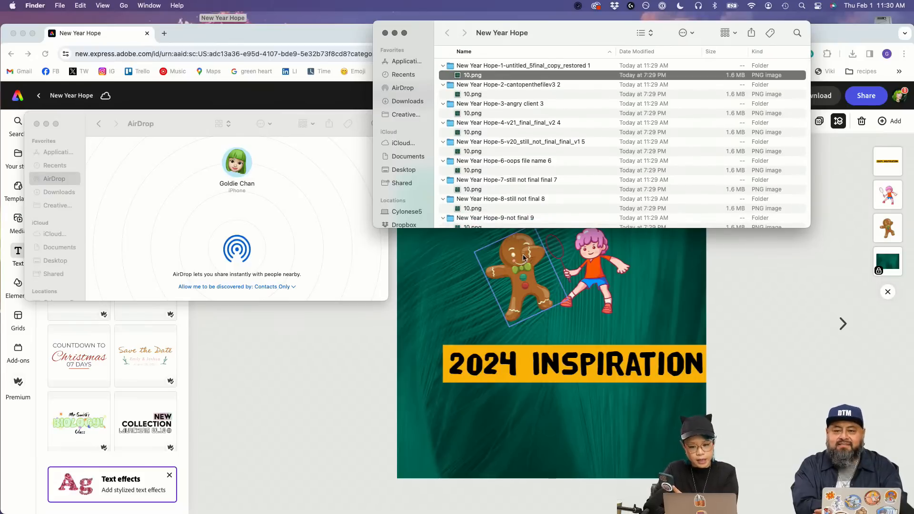
scroll(545, 113, down, 3)
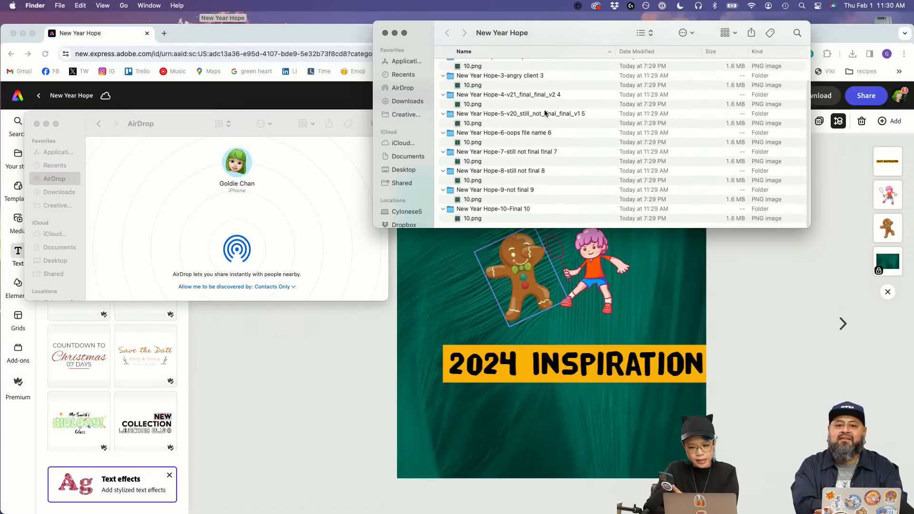
scroll(546, 113, up, 3)
mouse_move(471, 76)
mouse_down()
mouse_move(261, 188)
mouse_move(241, 165)
mouse_move(477, 124)
mouse_move(477, 77)
mouse_up()
scroll(500, 88, down, 3)
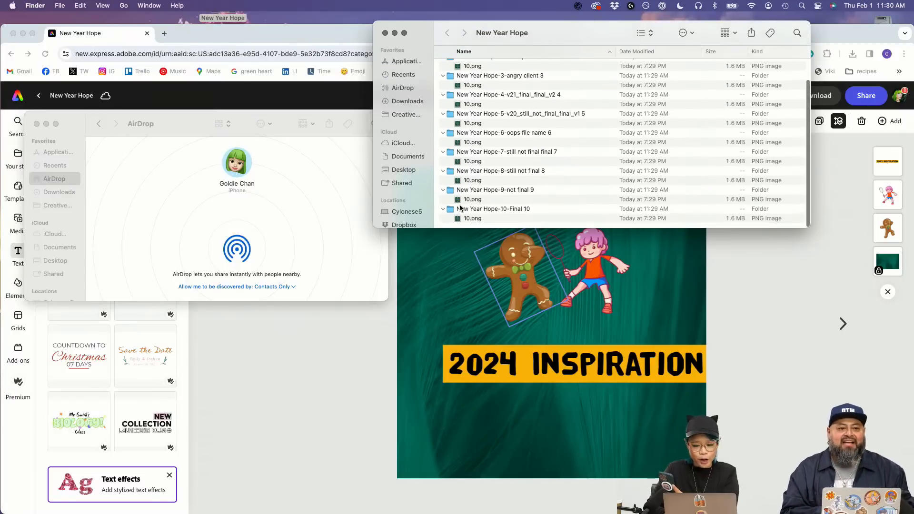
drag(458, 220, 236, 164)
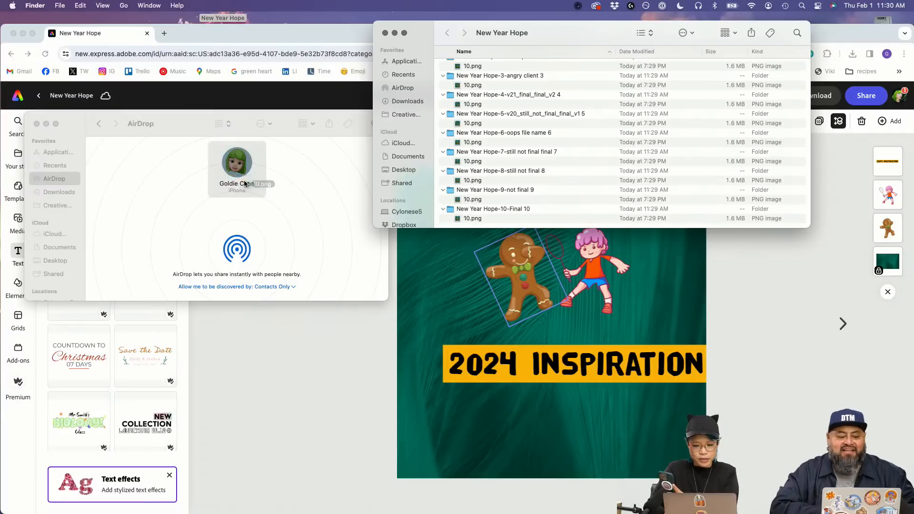
drag(327, 185, 245, 173)
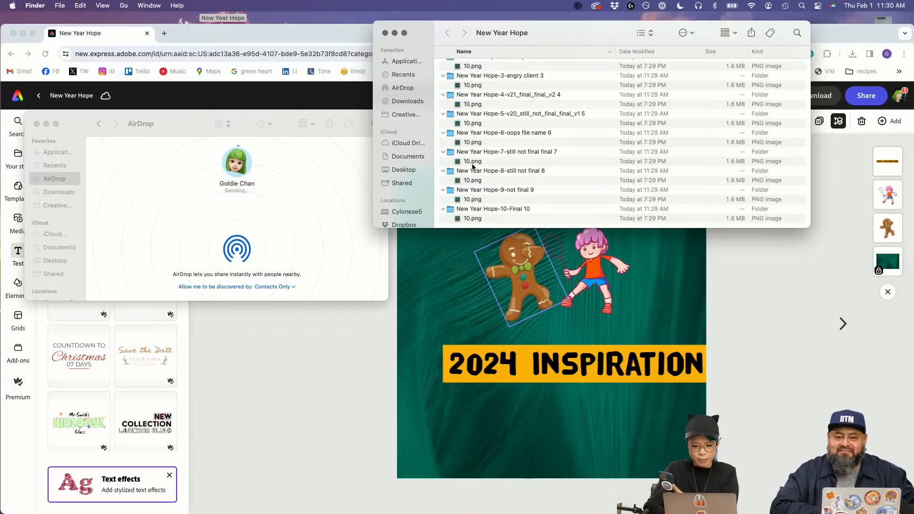
drag(394, 173, 248, 176)
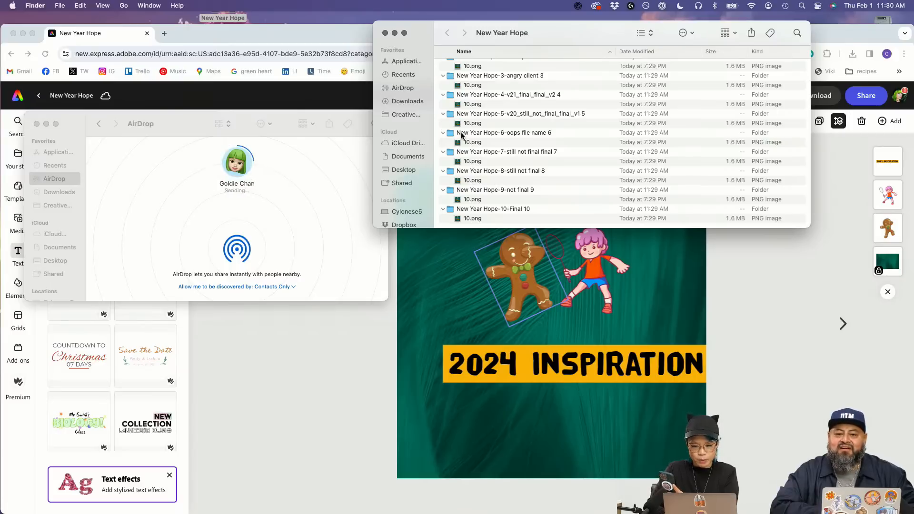
Step: AirDrop the 10.png images from the page folders 6 down to 2 to the same iPhone
drag(467, 143, 244, 167)
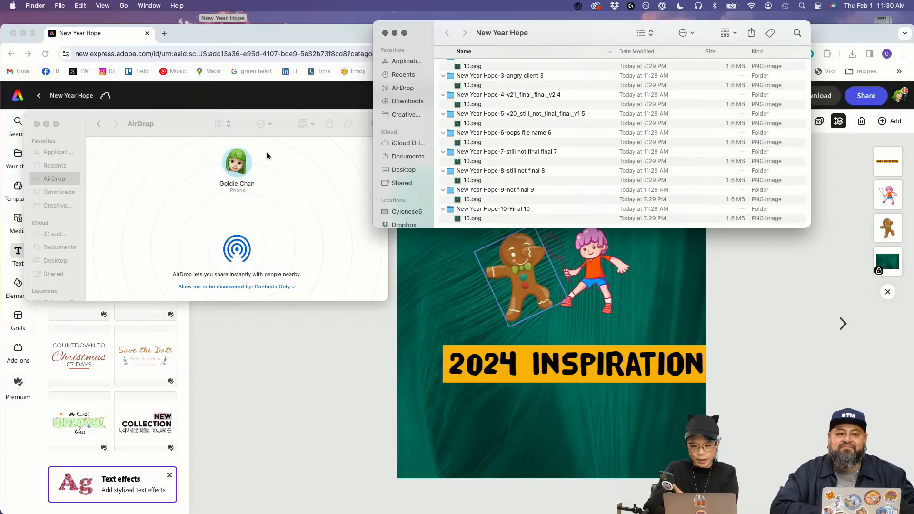
drag(471, 124, 241, 165)
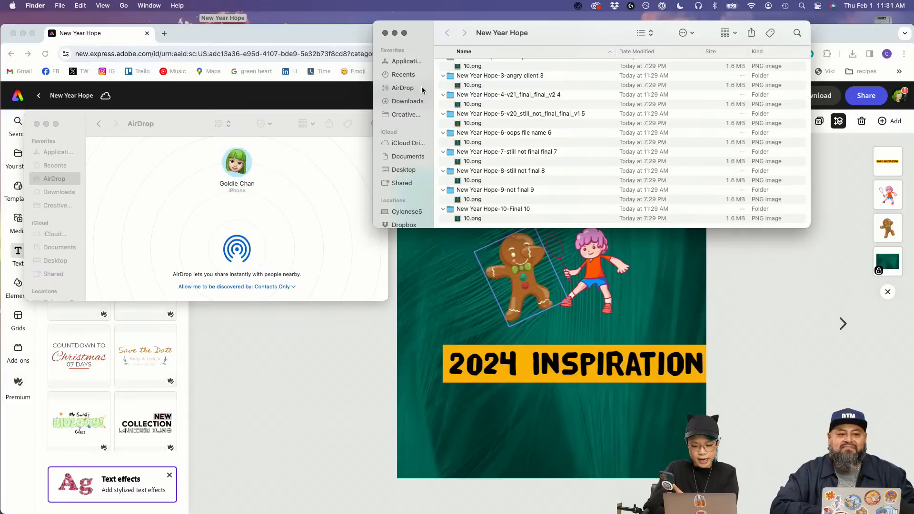
drag(472, 86, 251, 178)
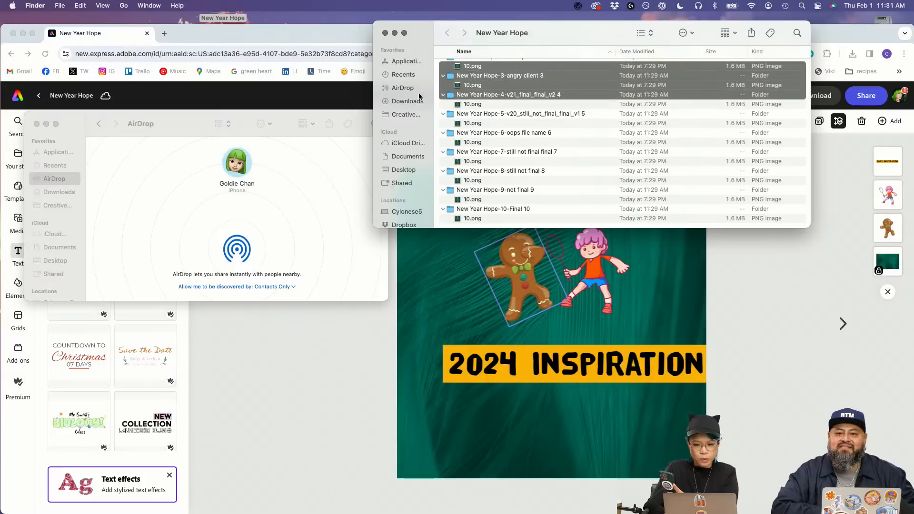
click(469, 66)
drag(463, 68, 242, 179)
Step: AirDrop 10.png from the "untitled_5final_copy_restored 1" folder to the iPhone and close both Finder windows
scroll(563, 130, up, 3)
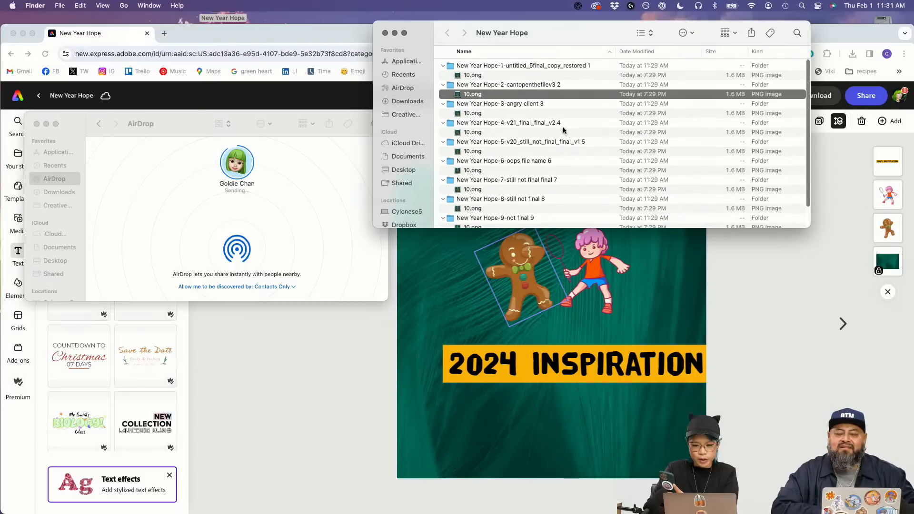
drag(470, 75, 236, 175)
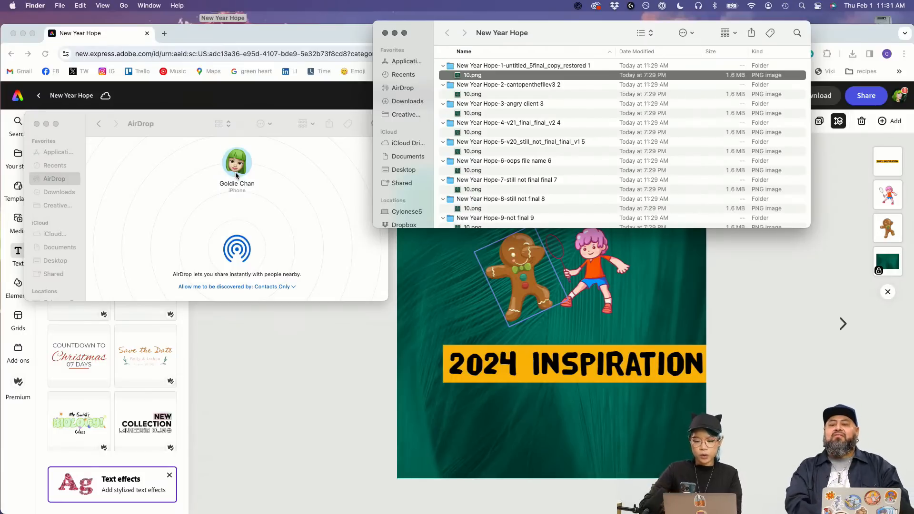
click(386, 33)
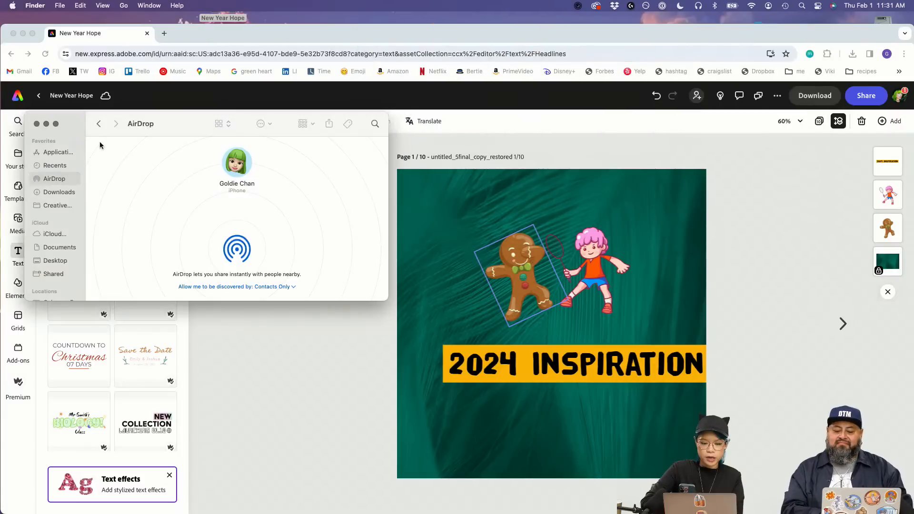
click(39, 125)
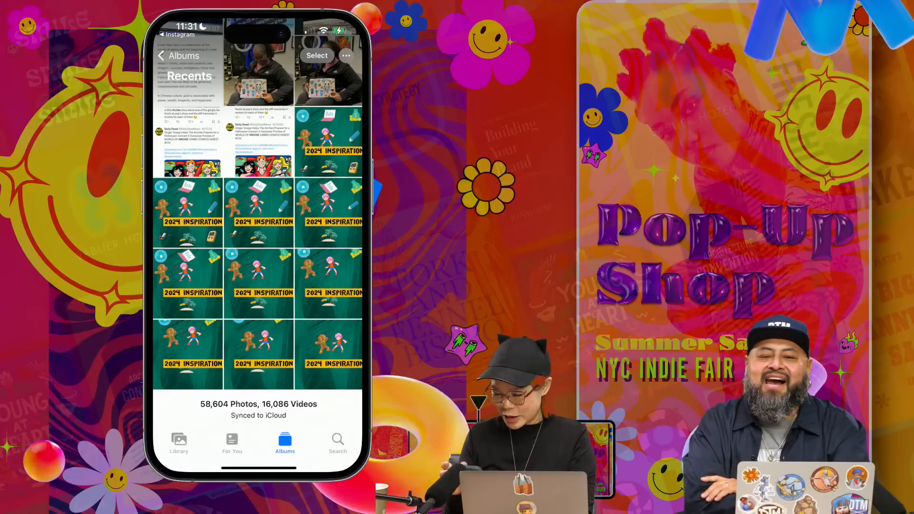
Step: Switch to Photos on the iPhone and select all ten received 2024 Inspiration images in the Recents album
click(328, 354)
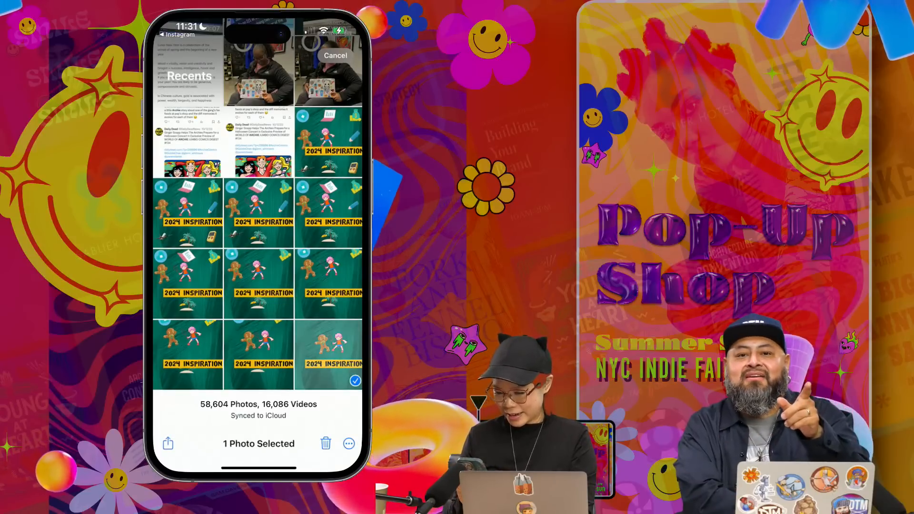
scroll(258, 224, up, 1)
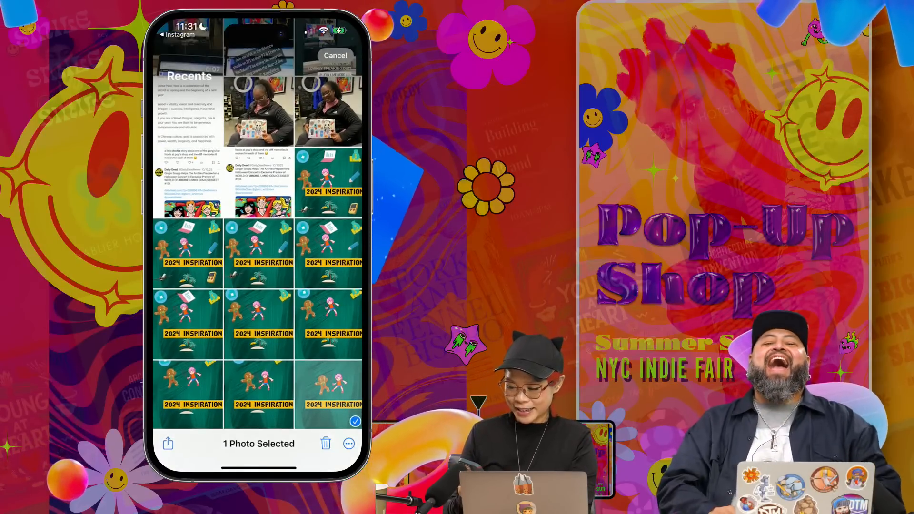
scroll(258, 224, up, 2)
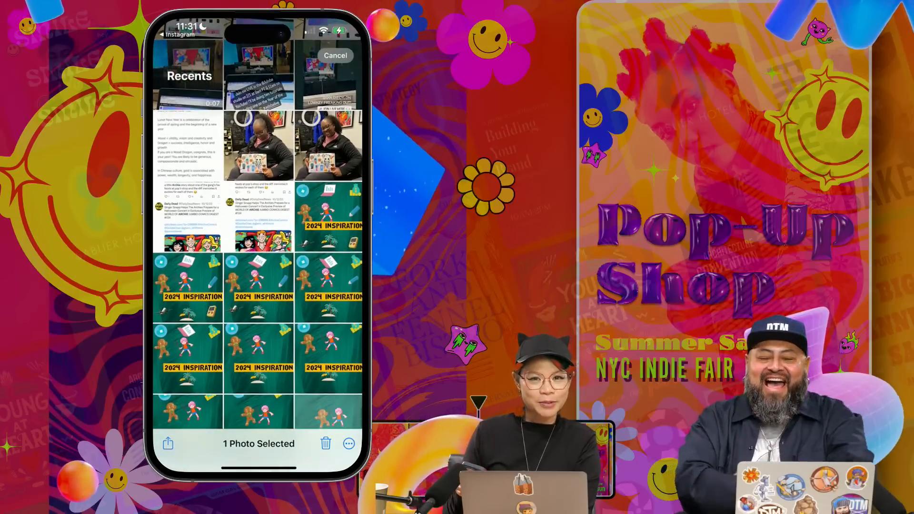
scroll(258, 223, down, 2)
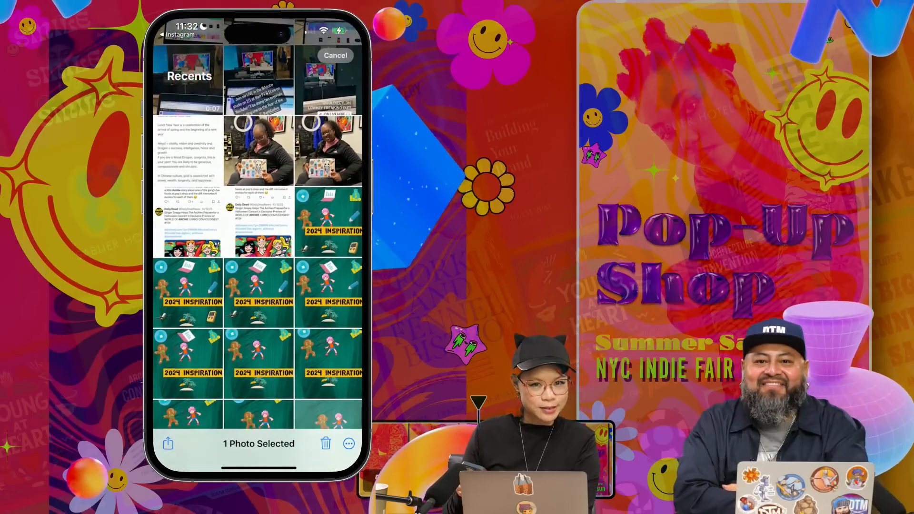
click(258, 371)
click(188, 371)
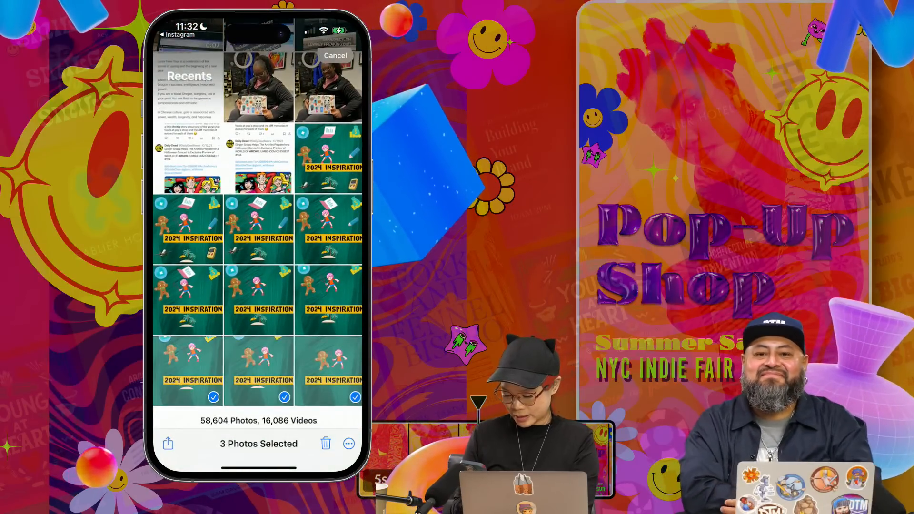
click(329, 300)
click(259, 300)
click(187, 300)
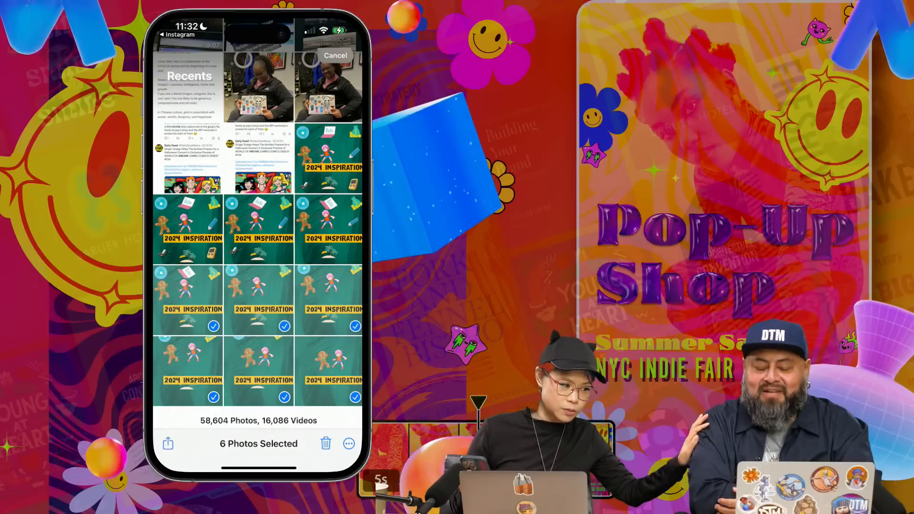
click(328, 229)
click(258, 229)
click(188, 228)
click(328, 158)
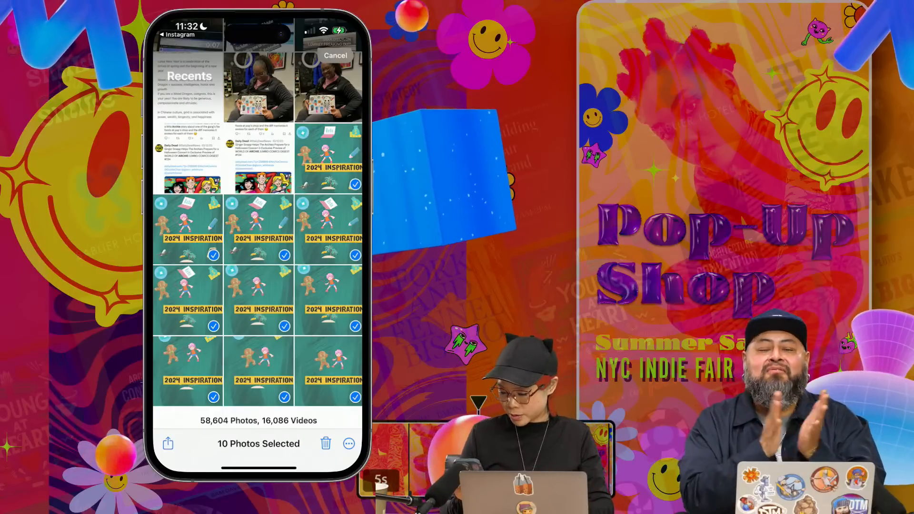
Step: Deselect and reselect two images in the last row, and cancel the photo selection
click(259, 372)
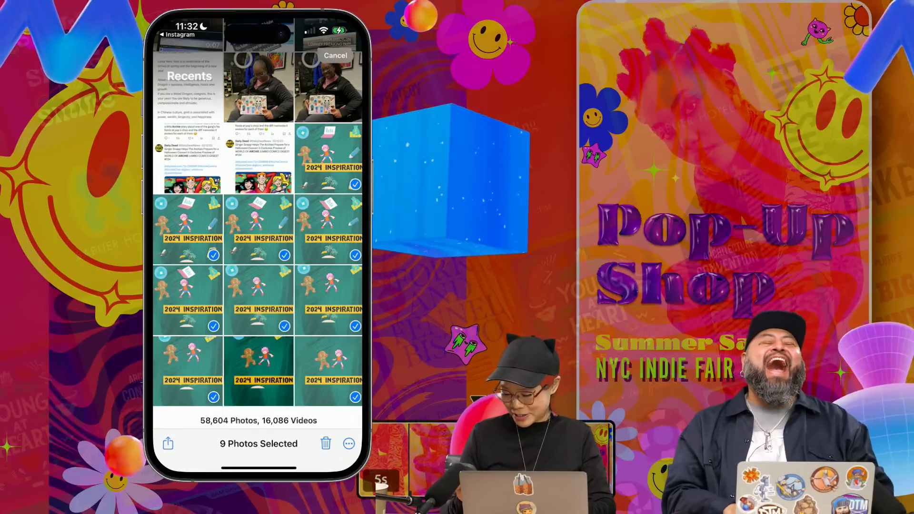
click(259, 371)
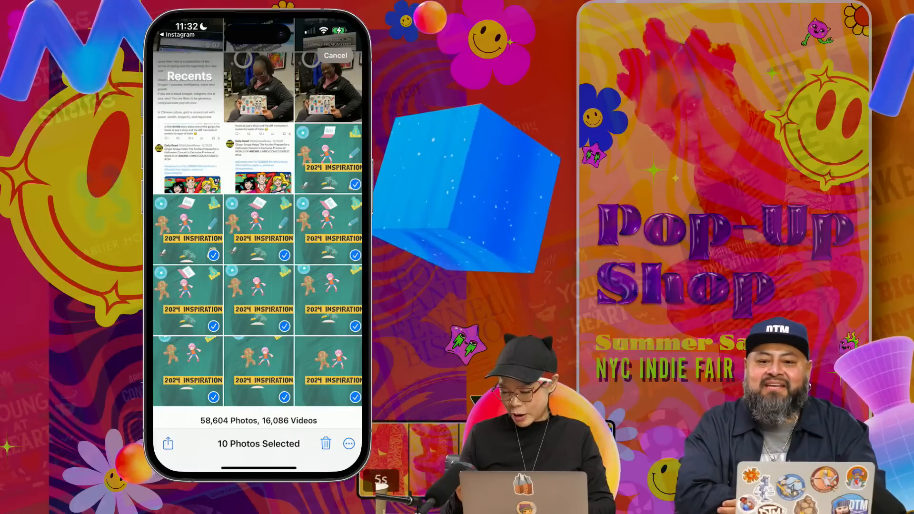
click(187, 371)
click(187, 371)
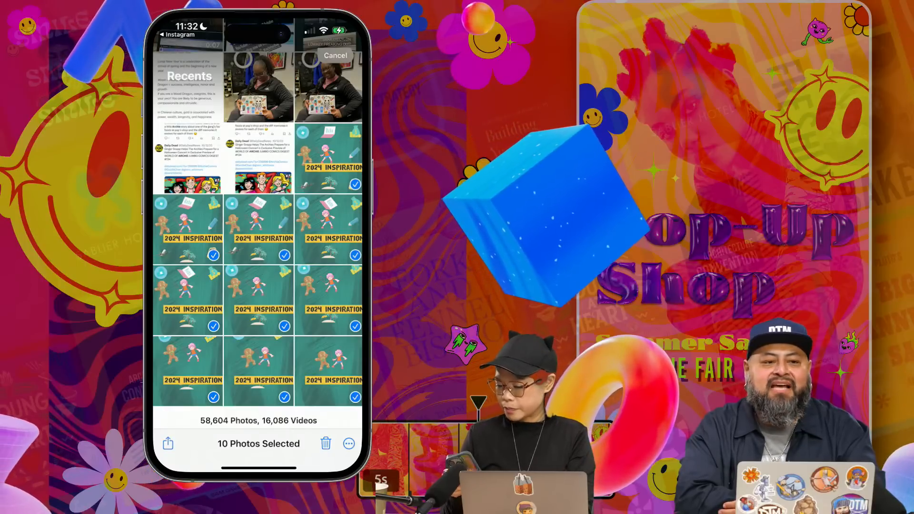
click(335, 55)
Step: Switch to Instagram and start a new post from Recents with multiple selection turned on
drag(258, 468, 279, 327)
click(330, 290)
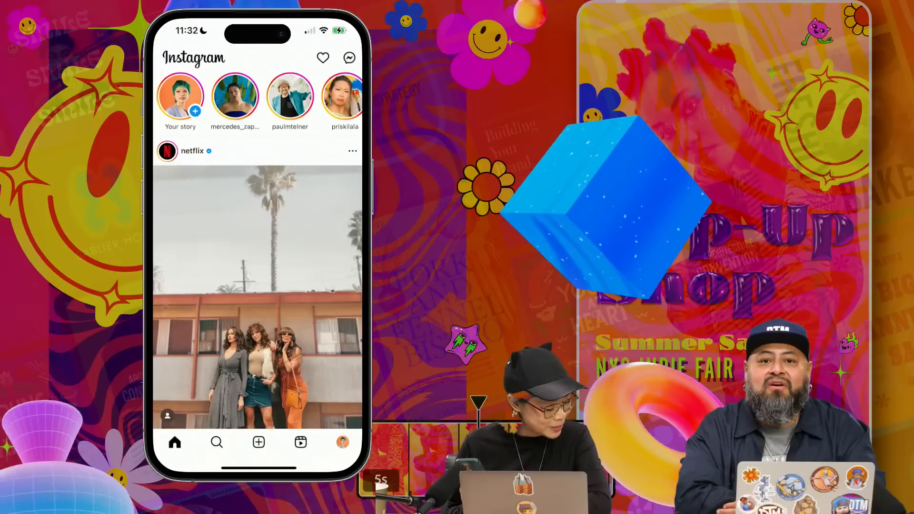
click(258, 442)
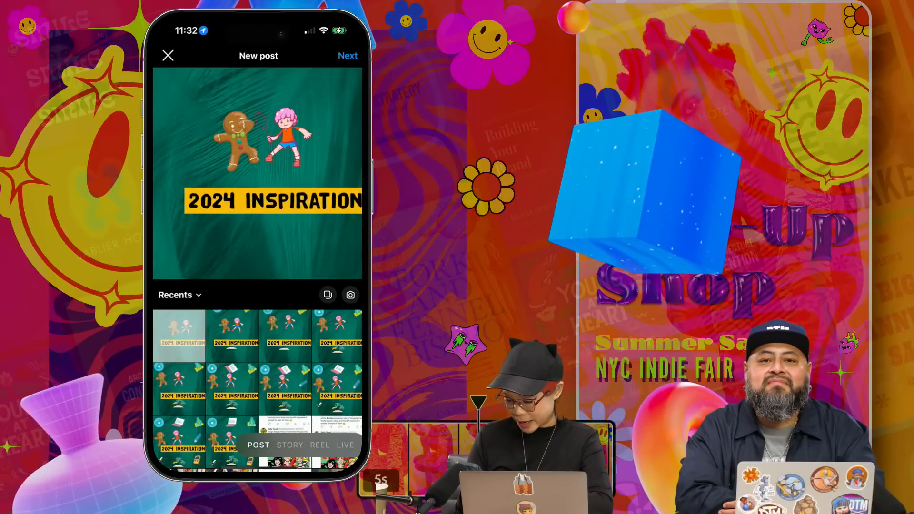
click(327, 294)
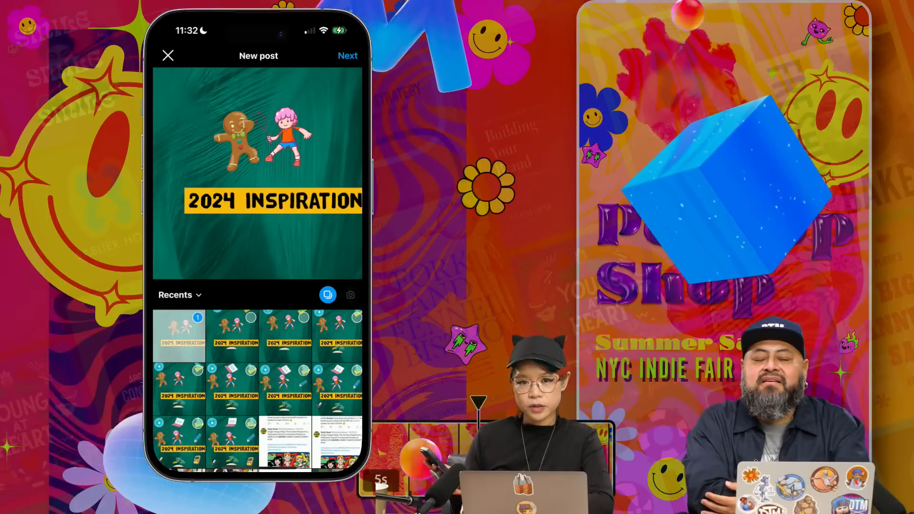
Step: Add the other nine 2024 Inspiration images to the post in page order, as items 2 through 10
click(232, 335)
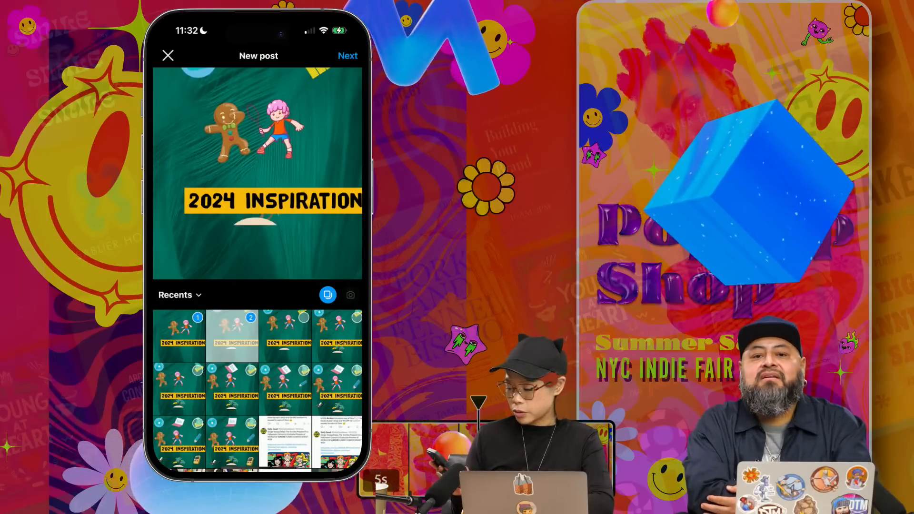
click(285, 336)
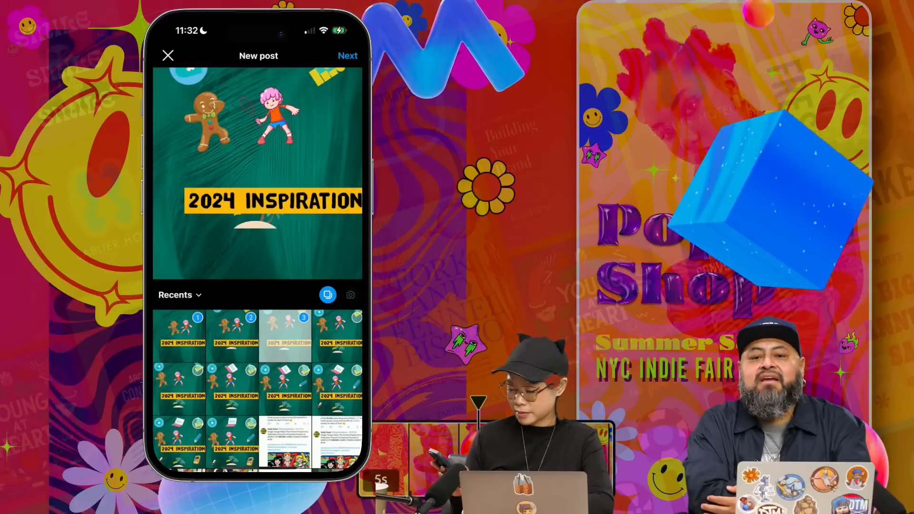
click(337, 336)
click(179, 390)
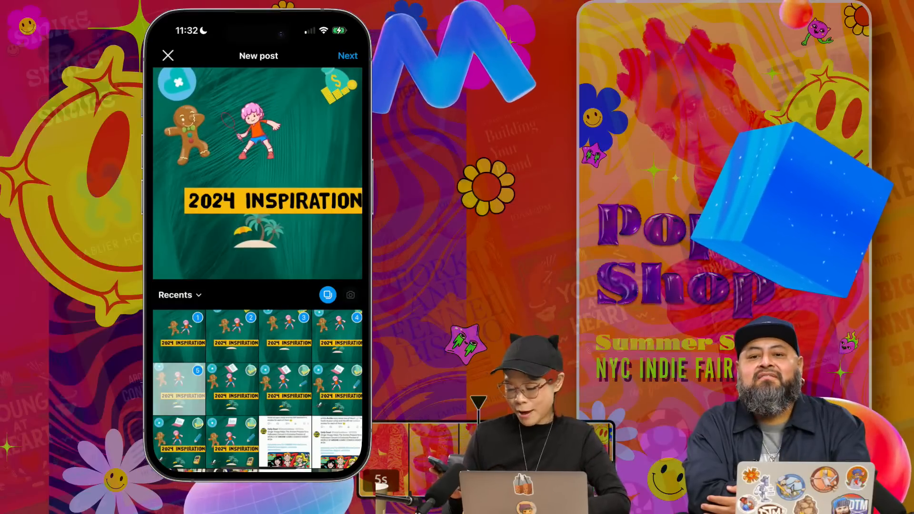
click(232, 389)
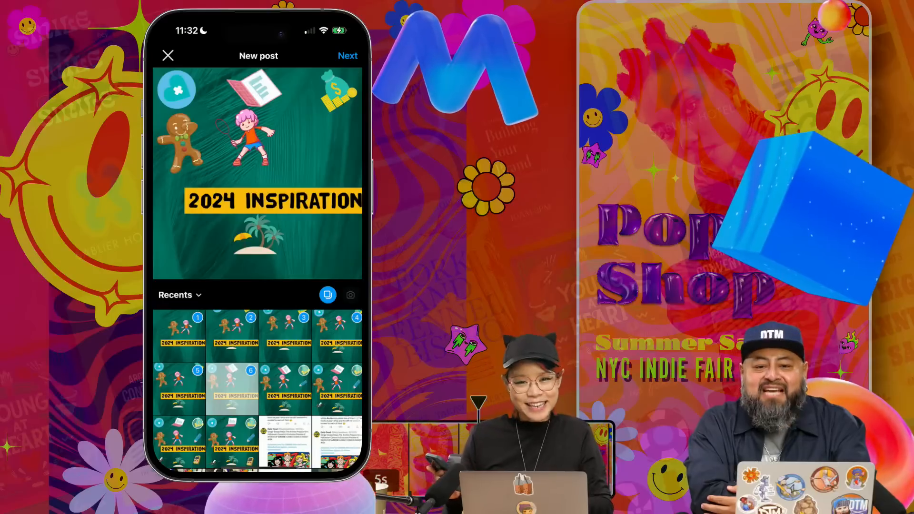
click(284, 390)
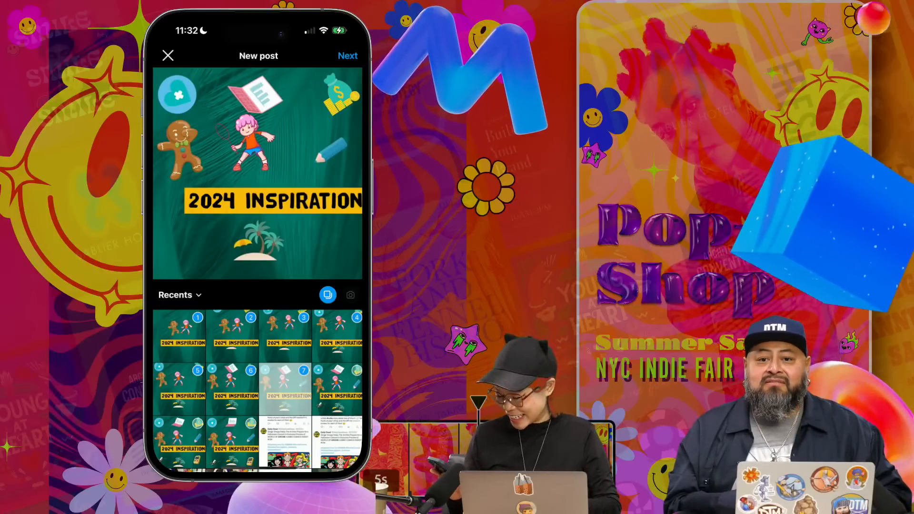
click(338, 390)
click(179, 442)
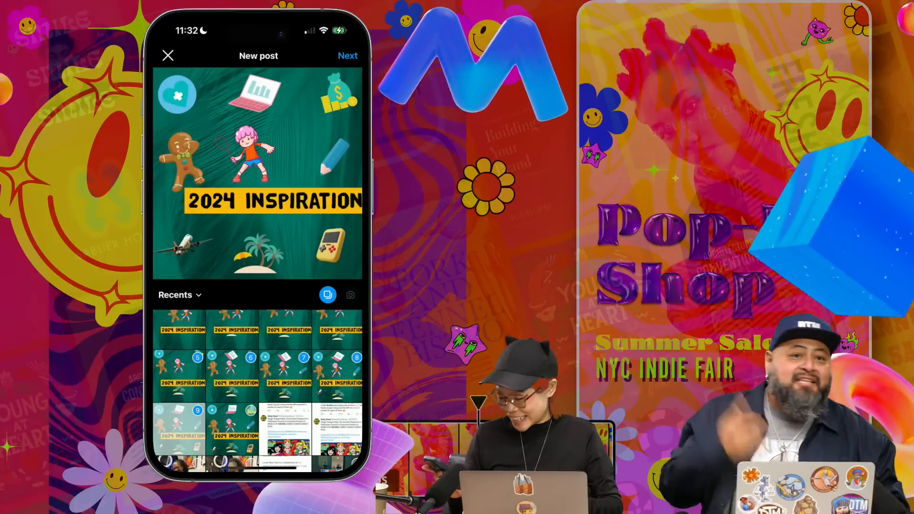
click(232, 428)
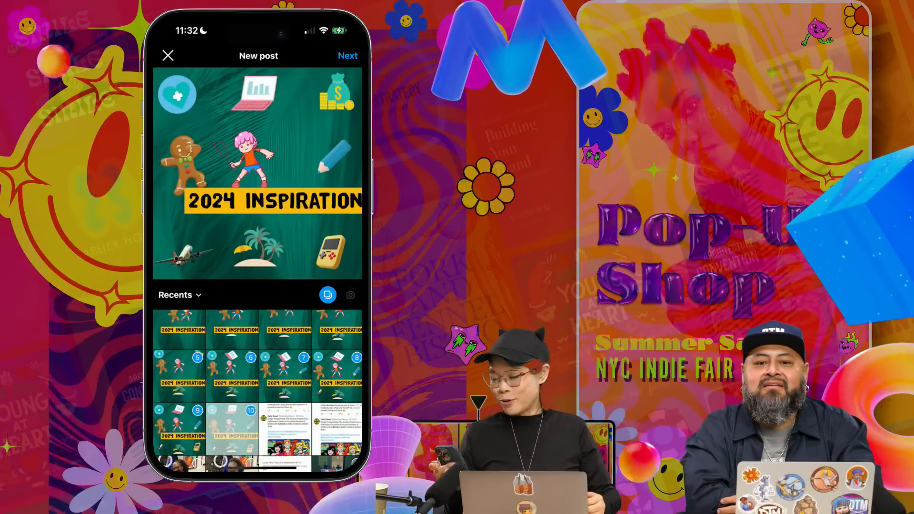
Step: Continue the post with the Normal filter, preview the carousel images in order, and proceed to the post details
click(348, 56)
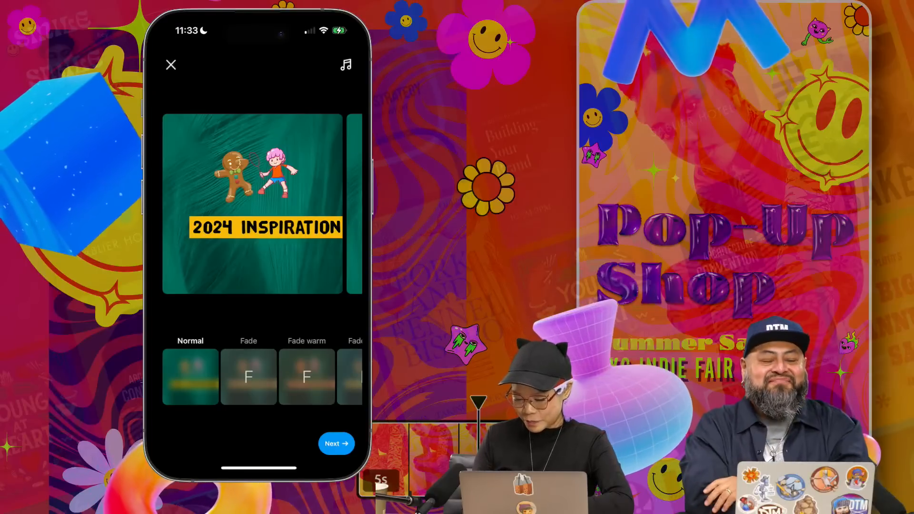
scroll(258, 204, right, 3)
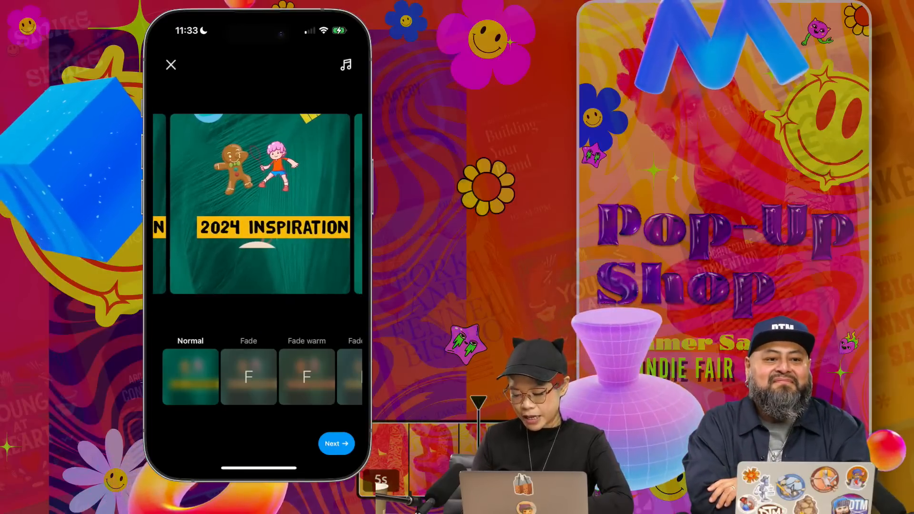
scroll(258, 204, left, 3)
scroll(258, 204, right, 3)
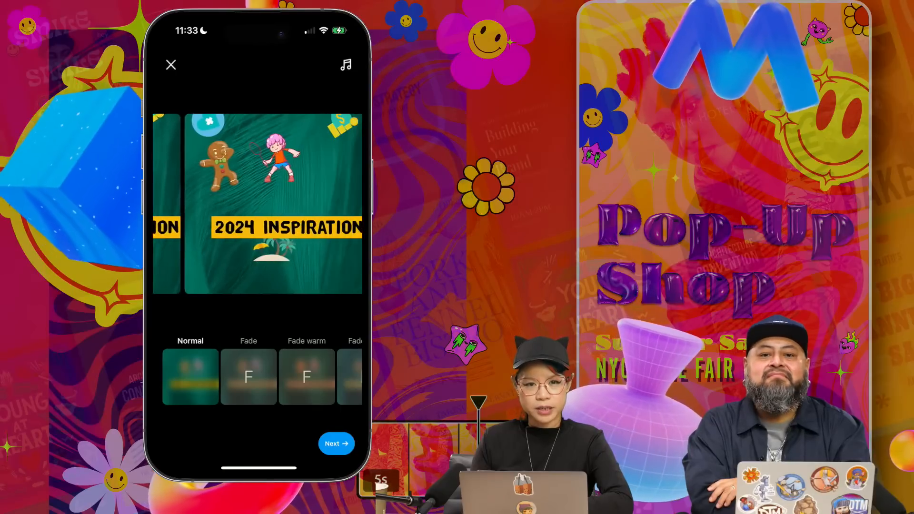
scroll(257, 204, right, 3)
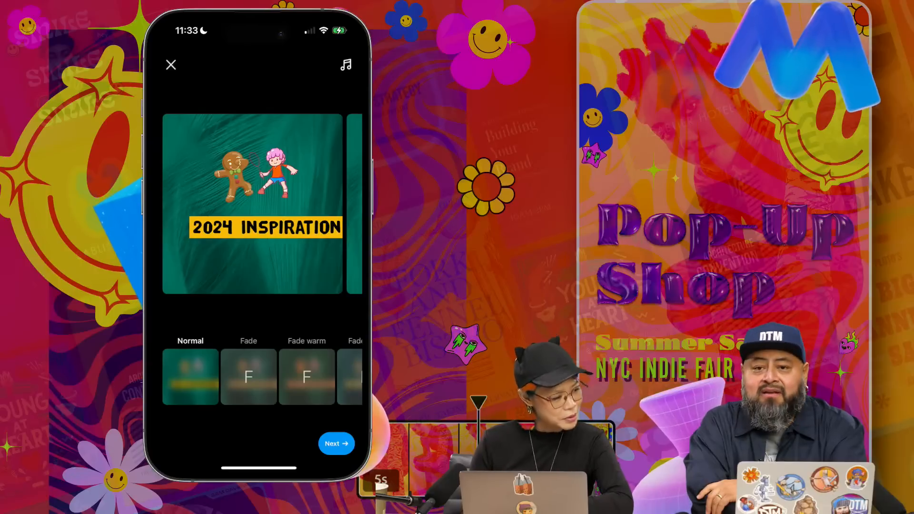
click(336, 443)
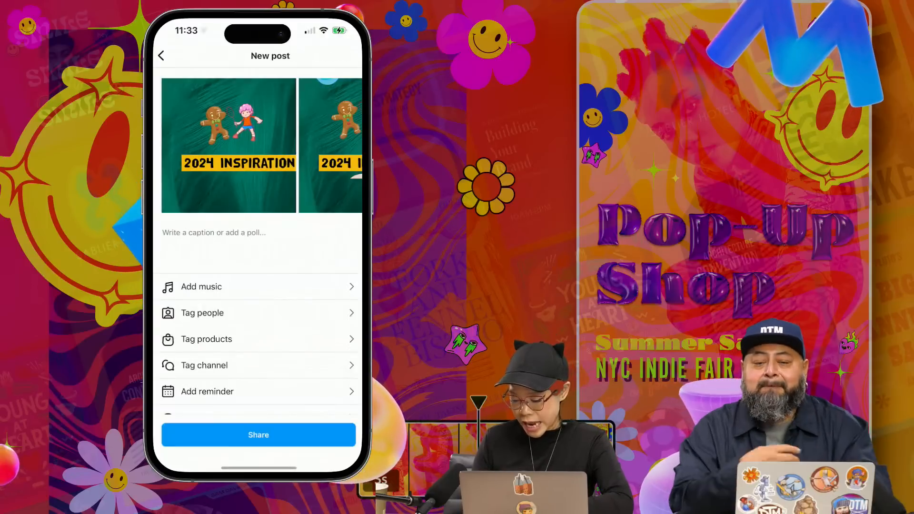
Step: Start the post's caption with the text "2024 inspirational mood board"
click(214, 232)
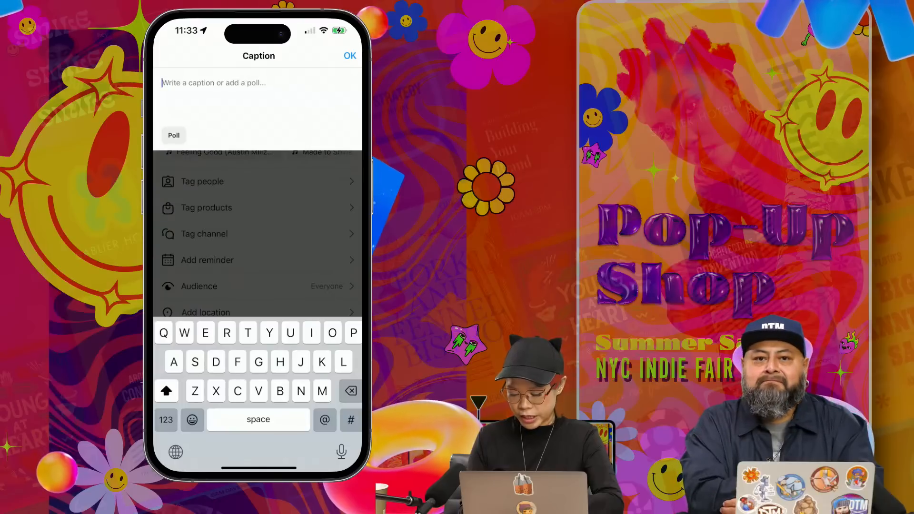
click(165, 419)
text(2024 )
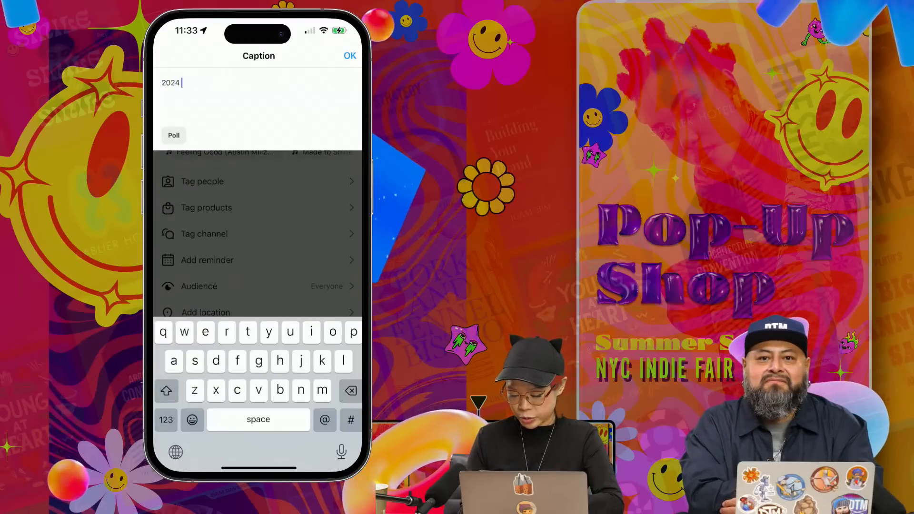
text(inspi)
key(BackSpace)
key(BackSpace)
text(irat)
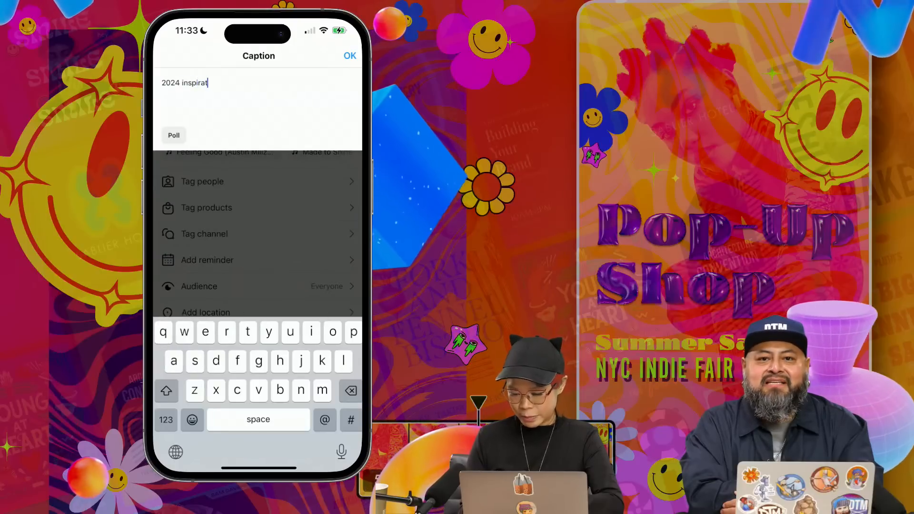
text(ional )
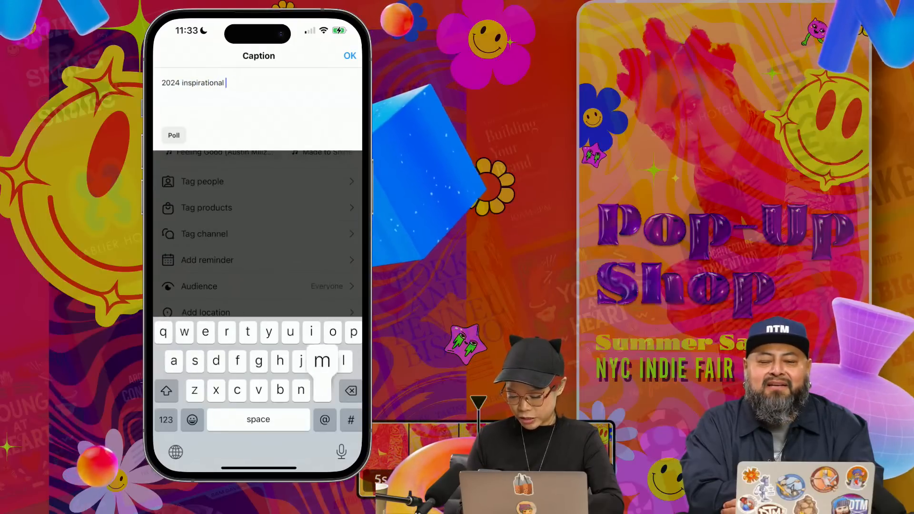
text(mood boo)
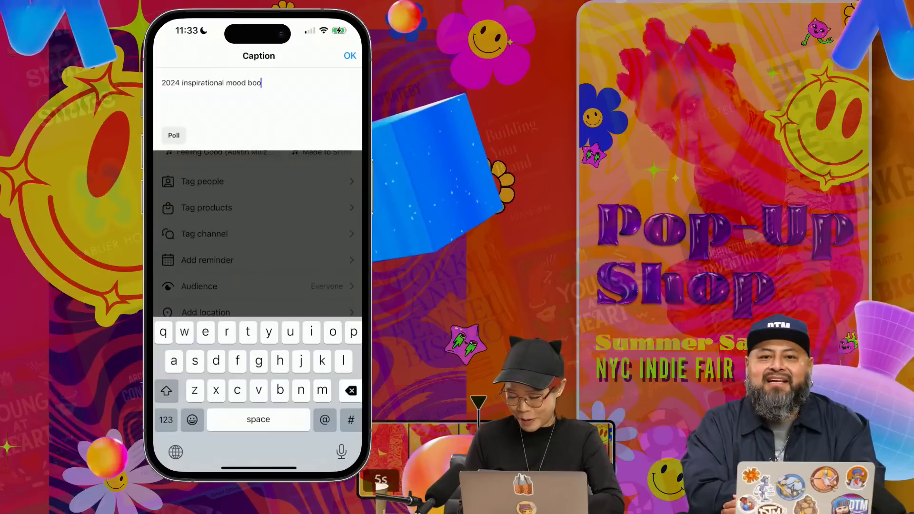
key(BackSpace)
text(ard)
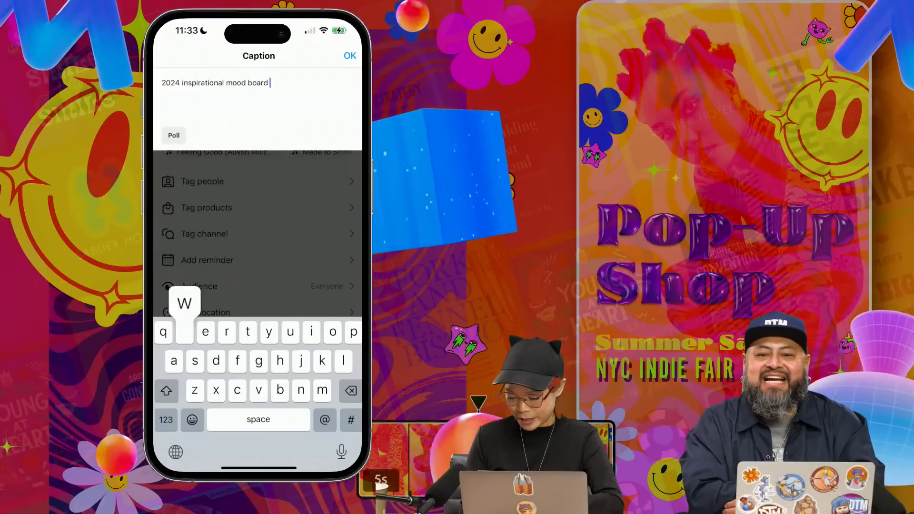
Step: Extend the caption with "with", a mention of the co-host's account, and green heart, blue heart, airplane, money bag and pizza emojis
text( with @d)
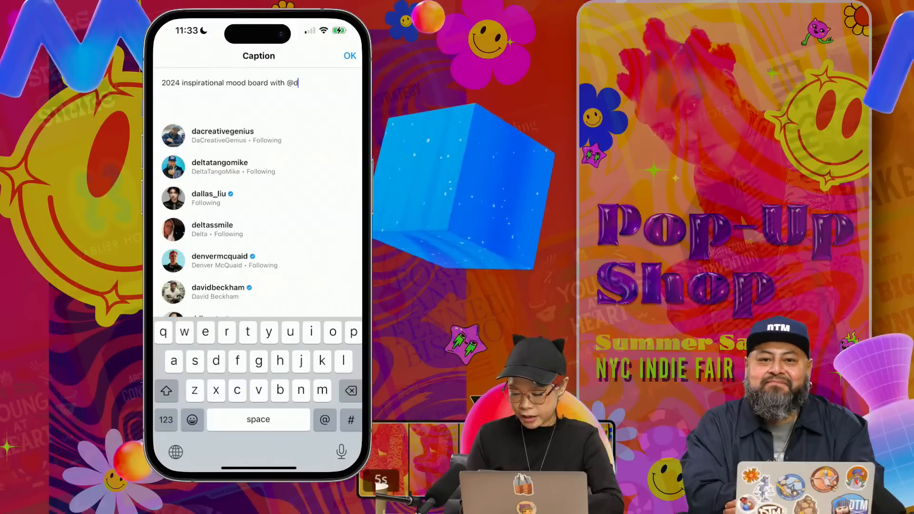
click(220, 167)
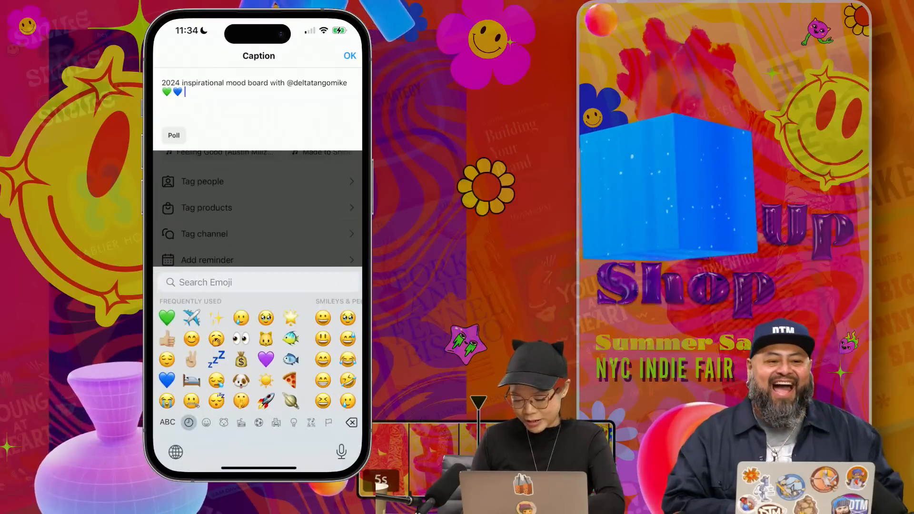
text(✈️)
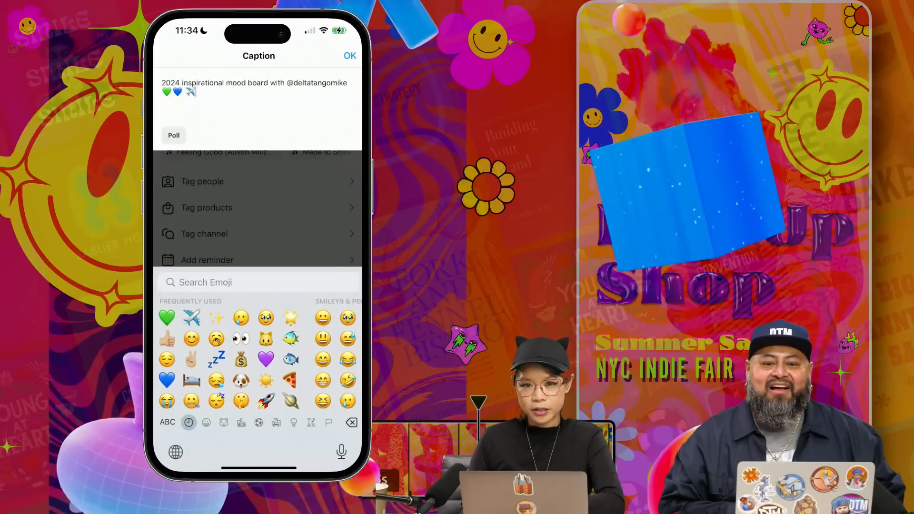
text(💰)
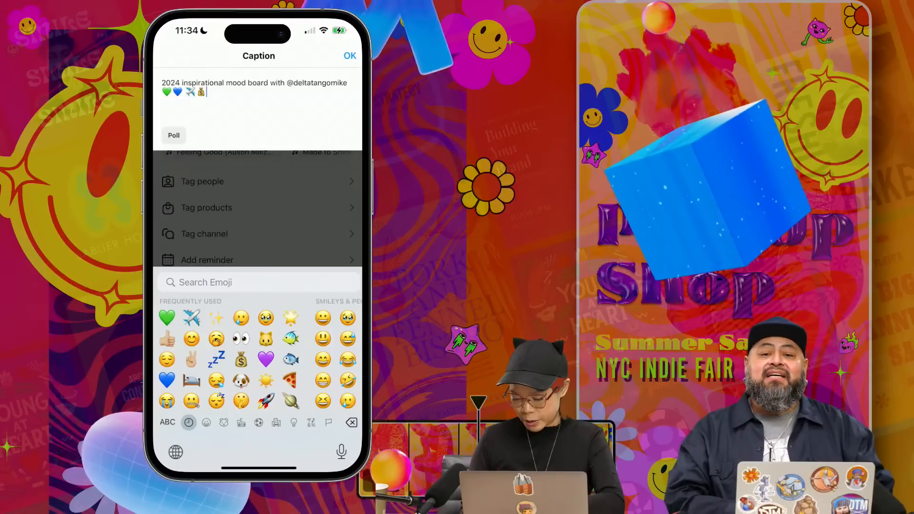
text(🍕)
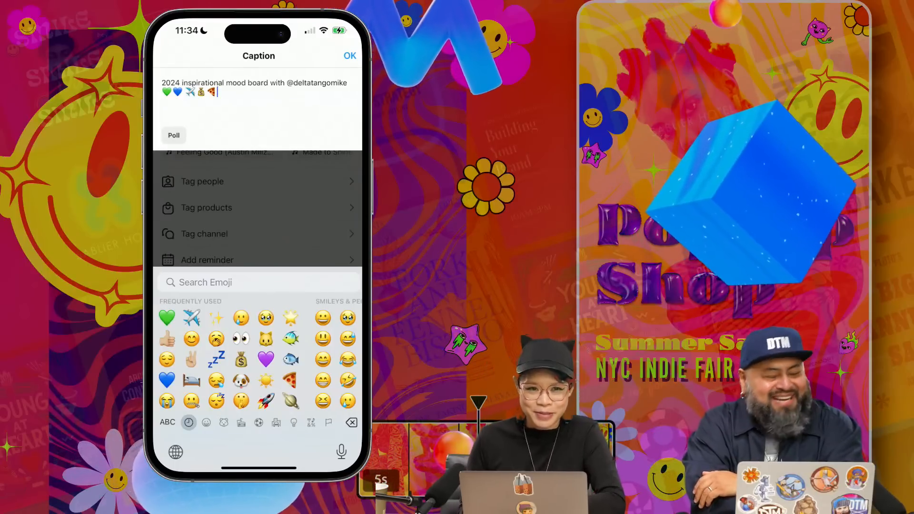
Step: Finish the caption with the hashtags #adobelive and #adobeexpress and accept it
click(218, 92)
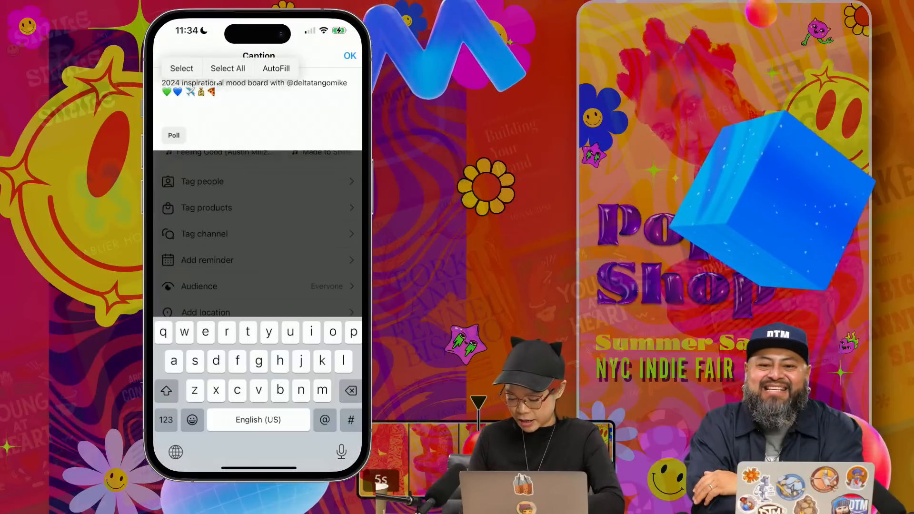
text(#)
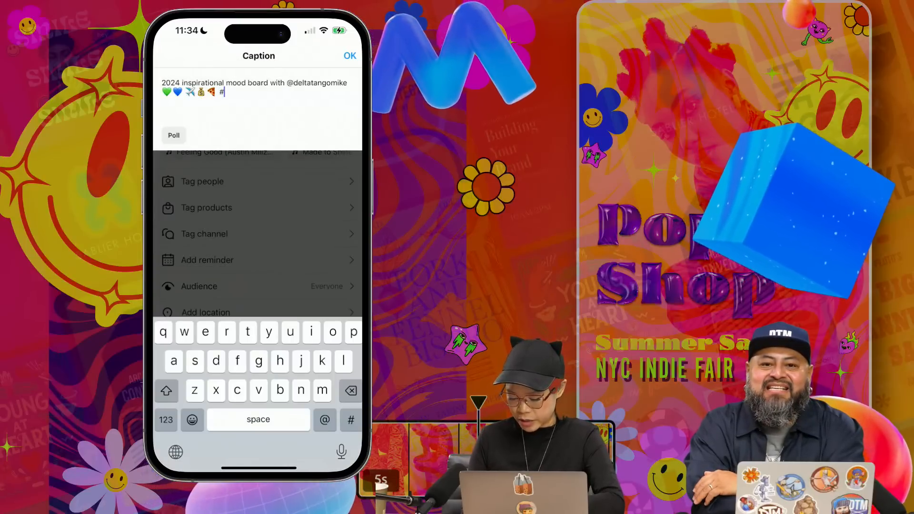
text(adobelive #adob)
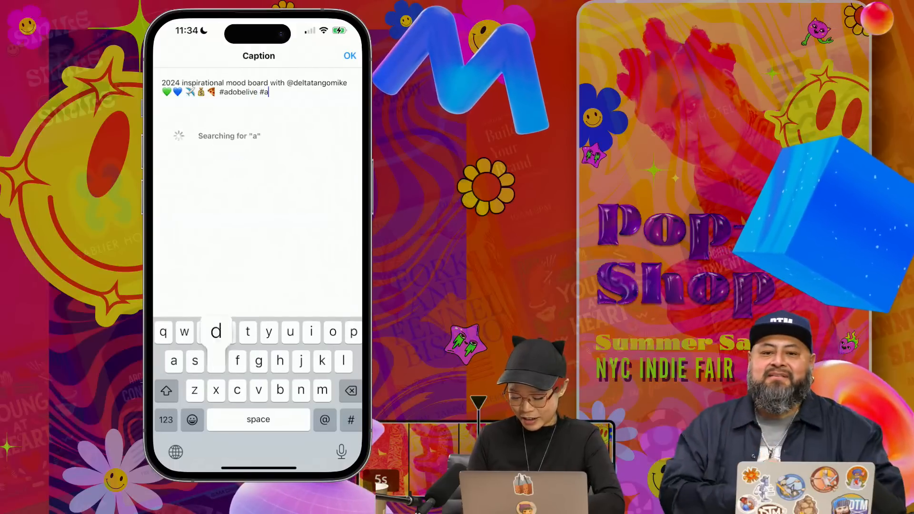
text(eexp)
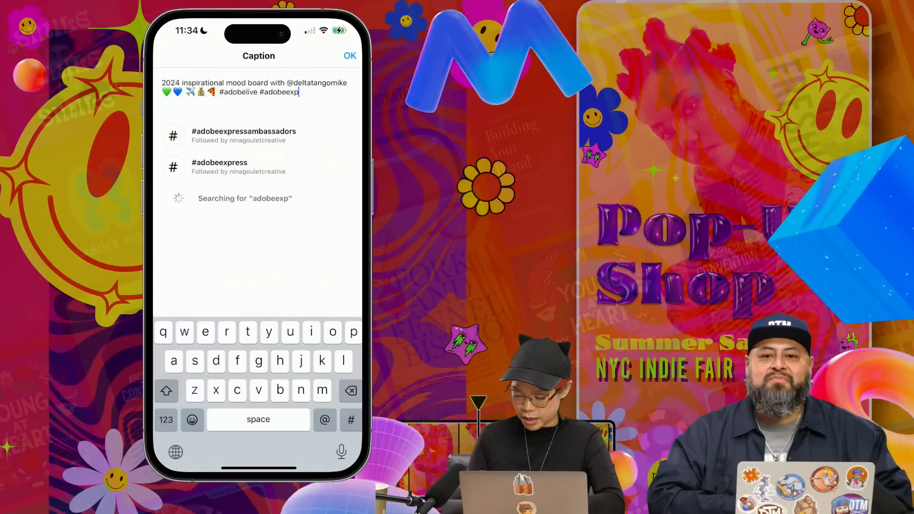
text(ress)
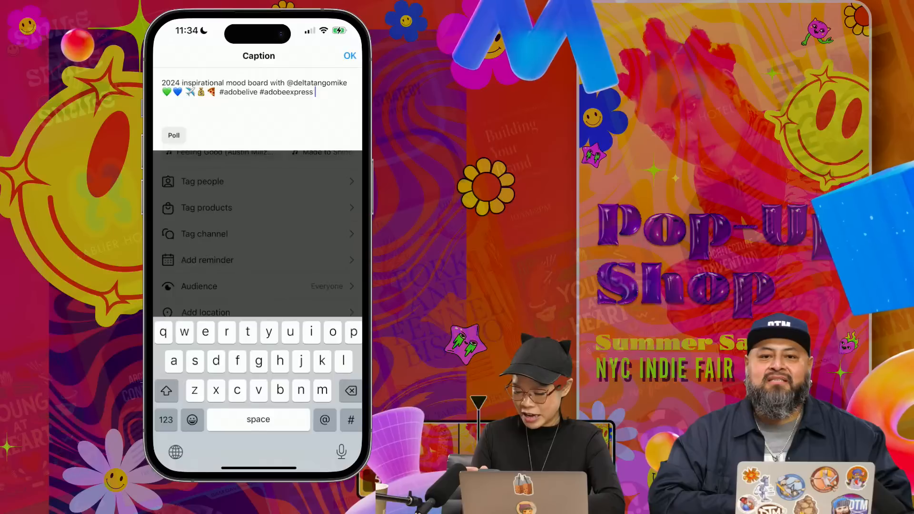
click(350, 56)
Step: Add the suggested track Feeling Good (Austin Millz Remix) to the carousel post and share it
scroll(257, 240, up, 2)
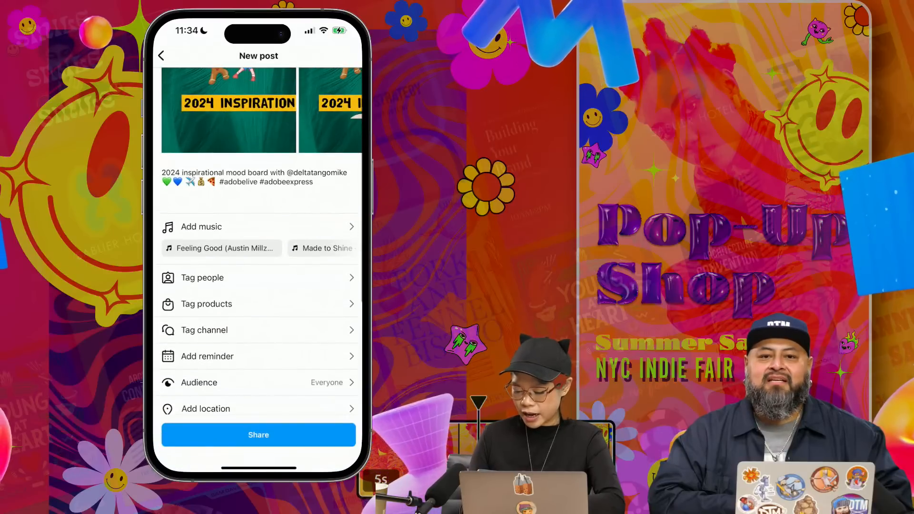
scroll(258, 240, up, 2)
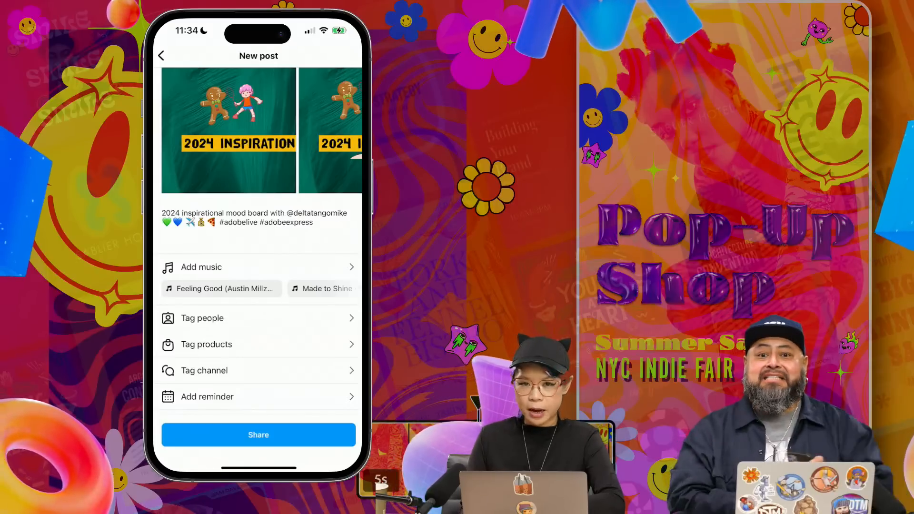
click(222, 289)
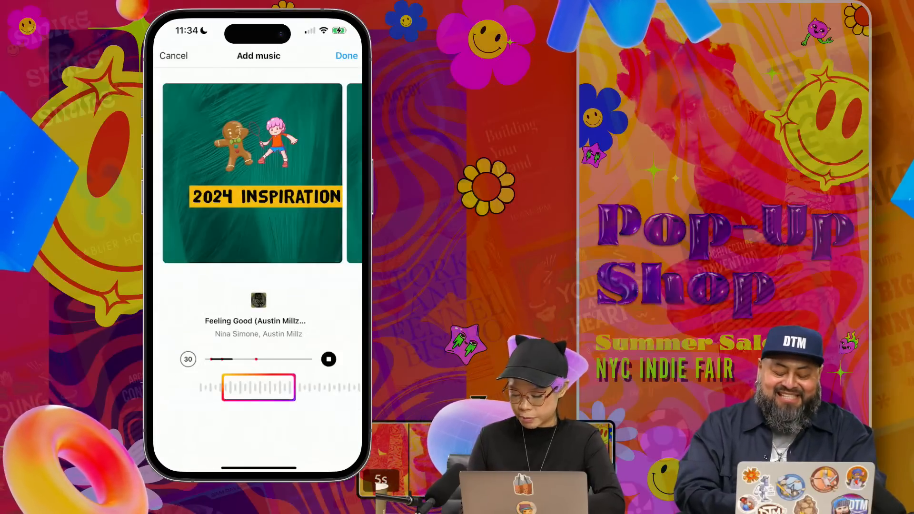
click(347, 56)
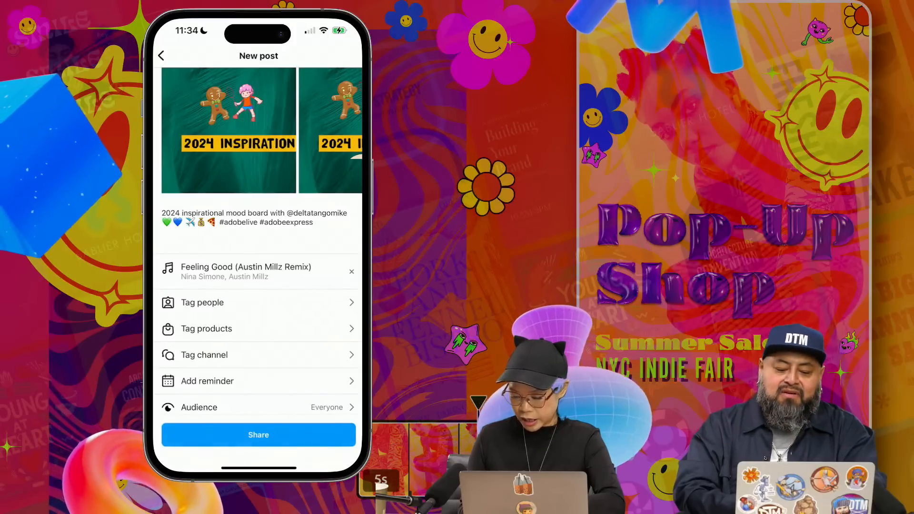
click(259, 435)
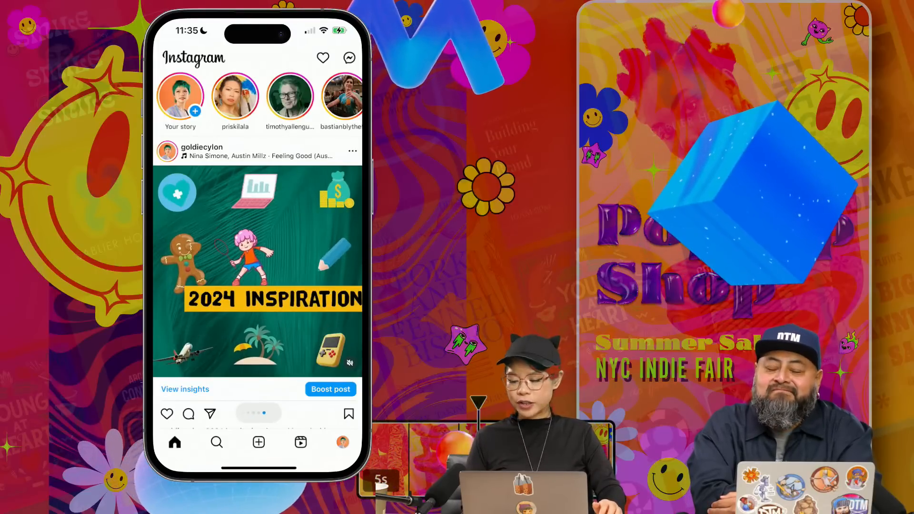
Step: Check the published post in the feed, then open the earlier 2024 goals post from the profile grid and scrub its carousel dots
scroll(257, 247, down, 10)
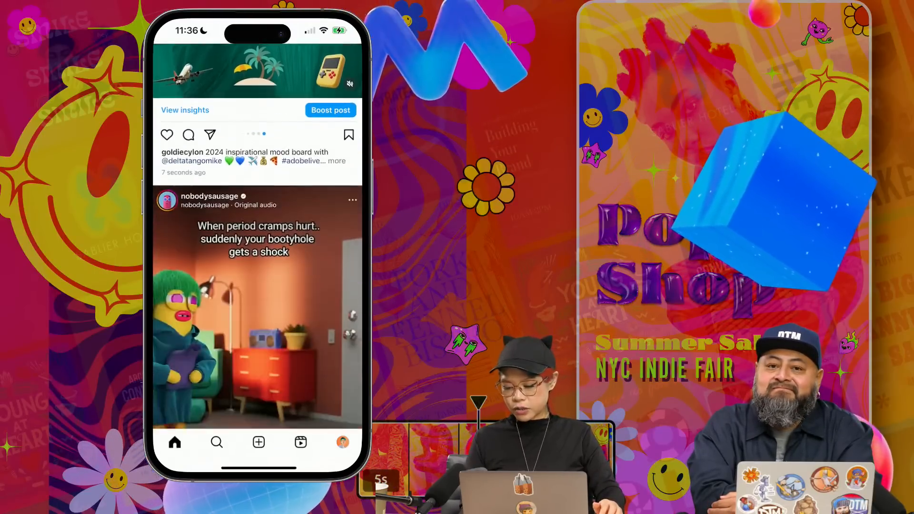
scroll(258, 248, up, 3)
click(343, 442)
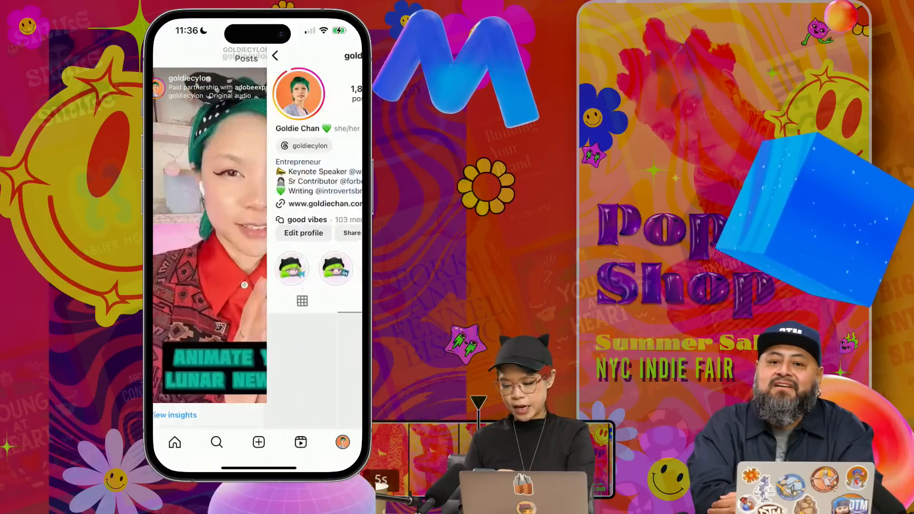
scroll(258, 248, down, 5)
scroll(257, 248, down, 2)
scroll(258, 247, up, 2)
click(188, 80)
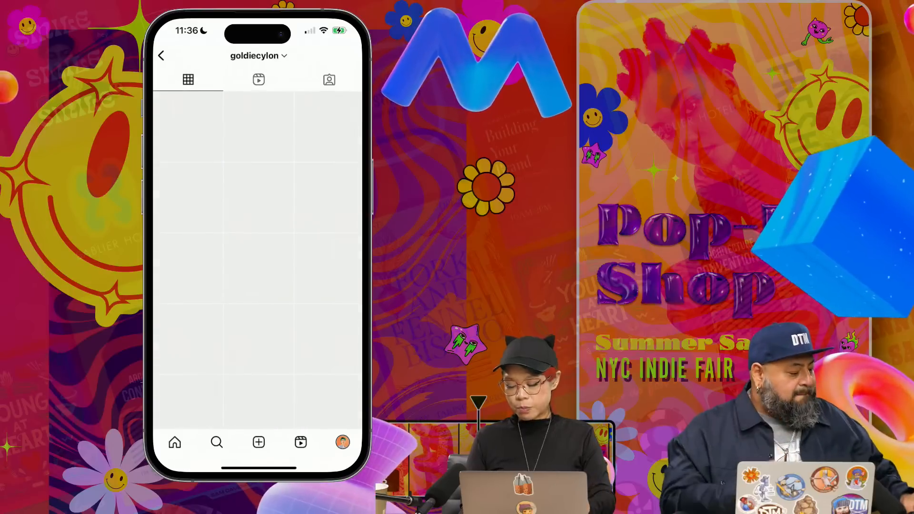
scroll(257, 261, down, 3)
click(328, 348)
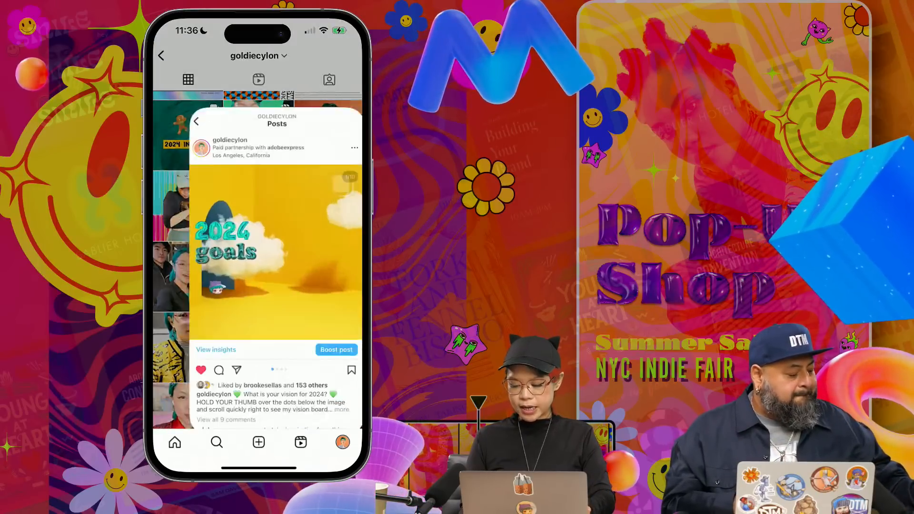
mouse_move(254, 356)
mouse_down()
mouse_move(278, 355)
mouse_move(248, 355)
mouse_move(264, 355)
mouse_up()
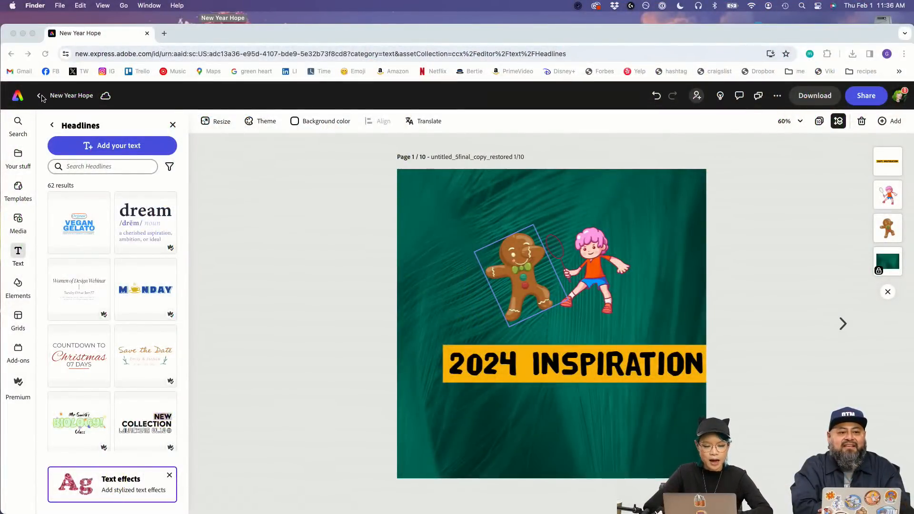
Step: Switch to Adobe Express, leave the New Year Hope project and browse templates for a new Instagram square post
click(41, 98)
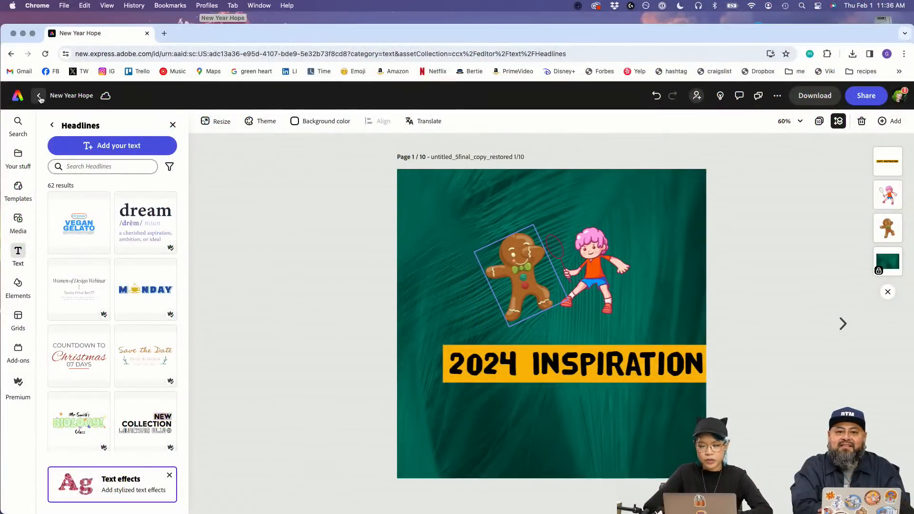
click(40, 97)
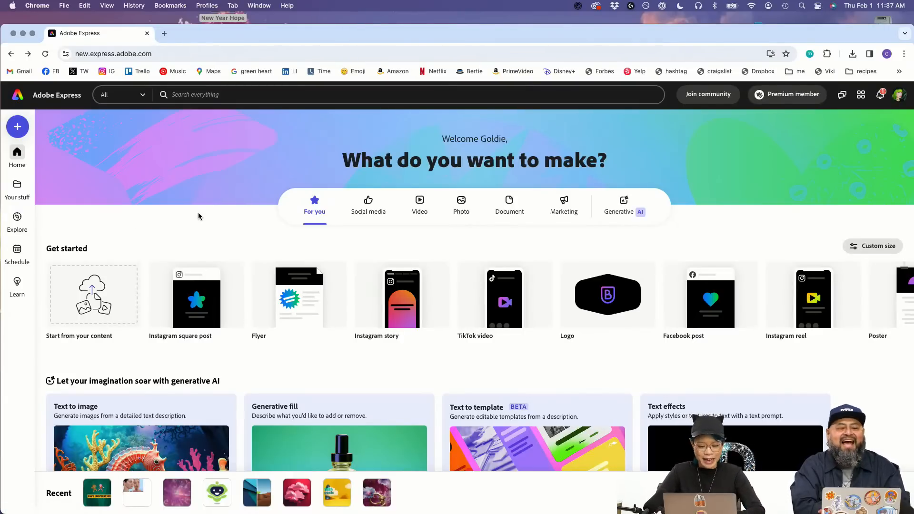
scroll(198, 215, down, 1)
mouse_move(197, 269)
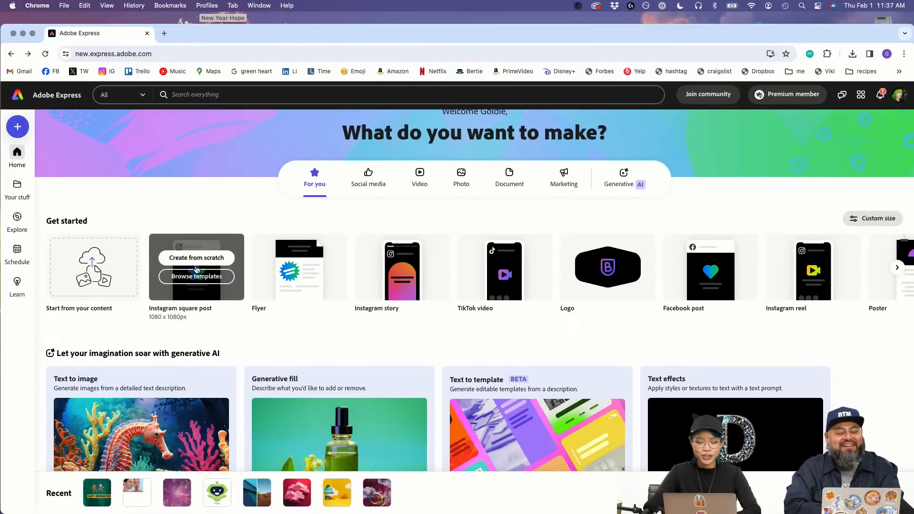
click(193, 281)
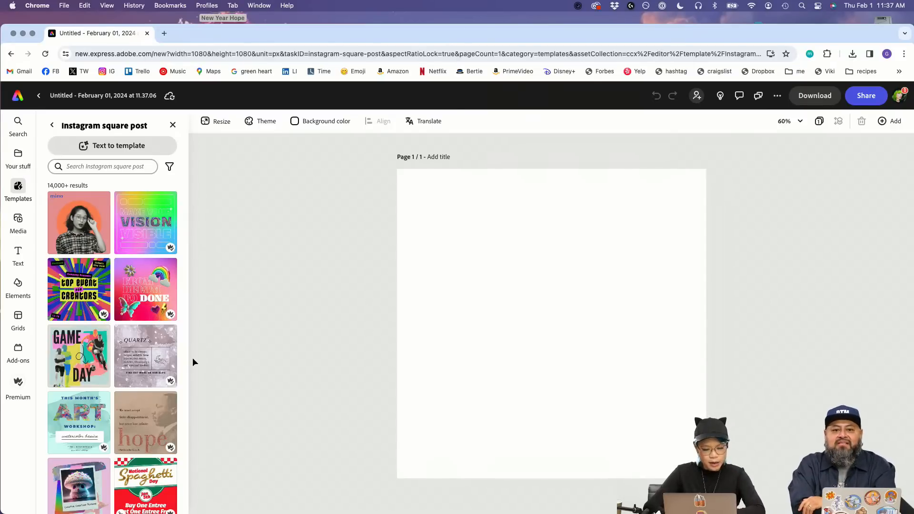
Step: Browse the Instagram square post templates and apply the Game Day soccer template to the blank page
scroll(118, 346, down, 3)
scroll(119, 346, down, 10)
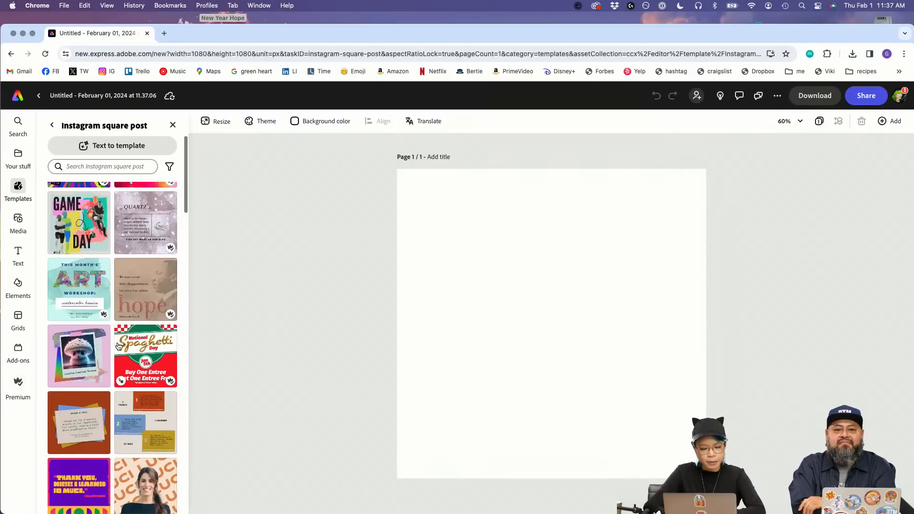
scroll(105, 314, up, 15)
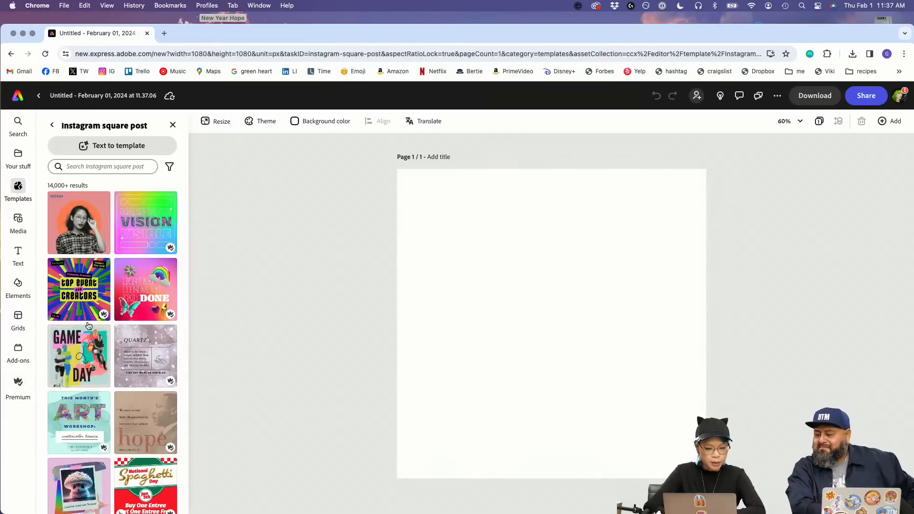
scroll(81, 352, down, 5)
scroll(78, 354, up, 5)
click(74, 357)
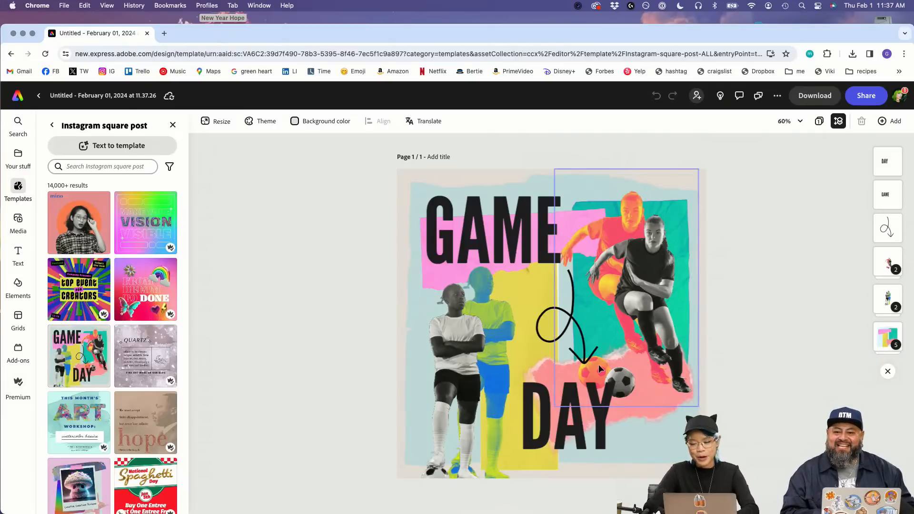
Step: Try a looping Breathe animation on the running soccer player group
click(683, 337)
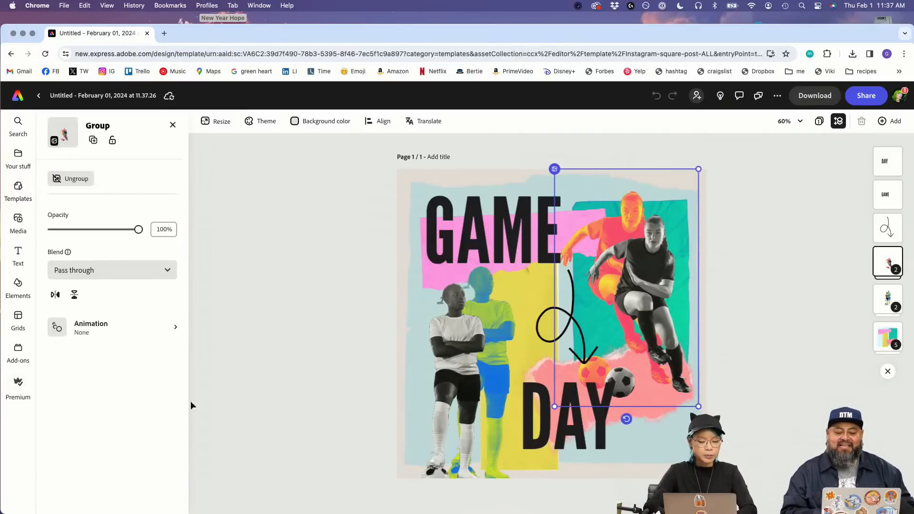
click(110, 329)
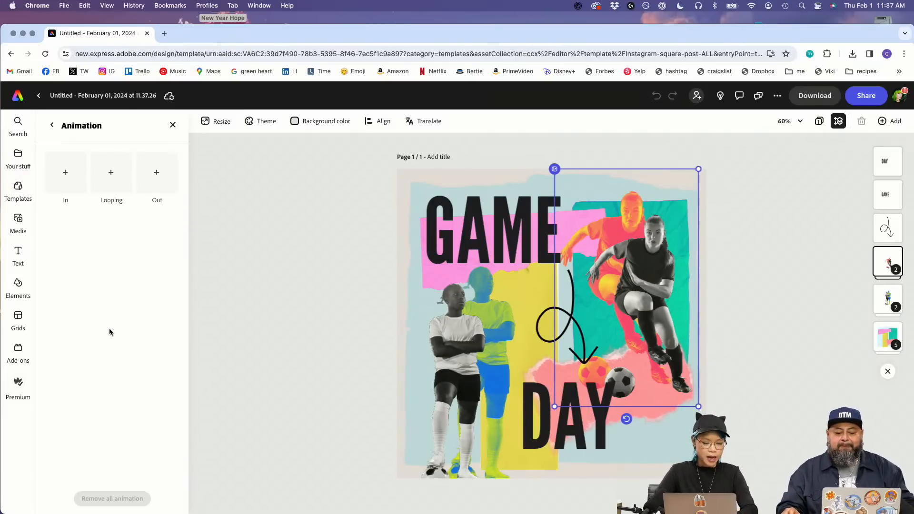
click(111, 172)
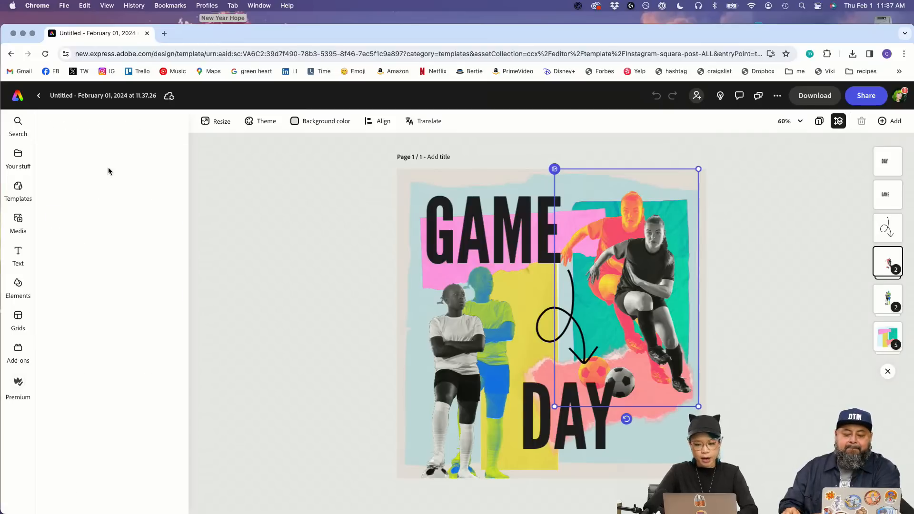
click(110, 173)
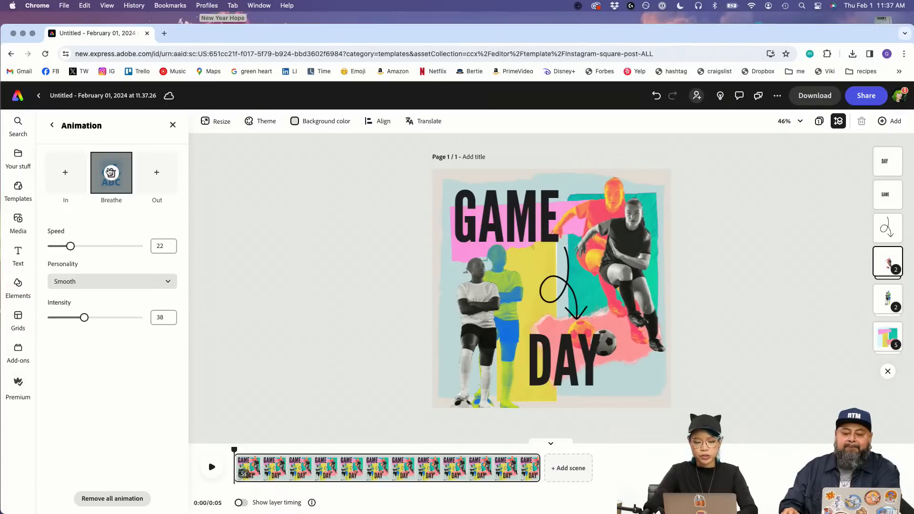
click(102, 179)
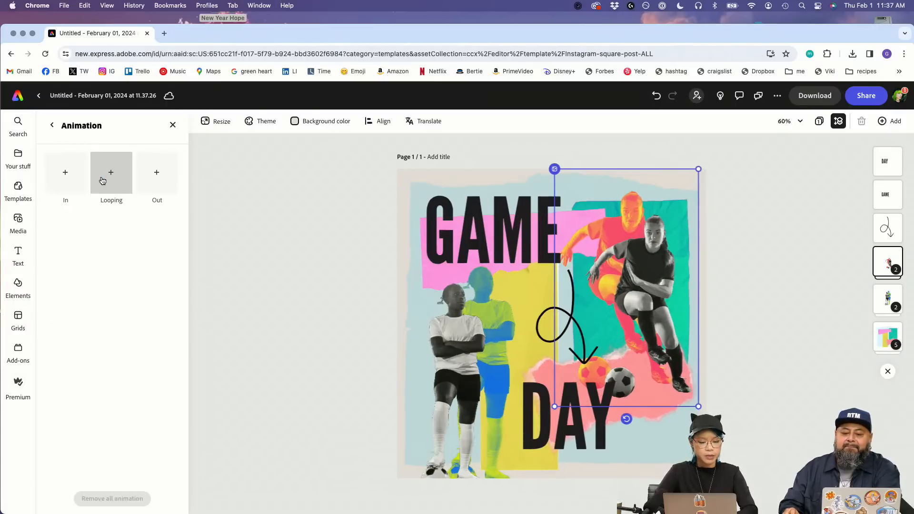
click(314, 291)
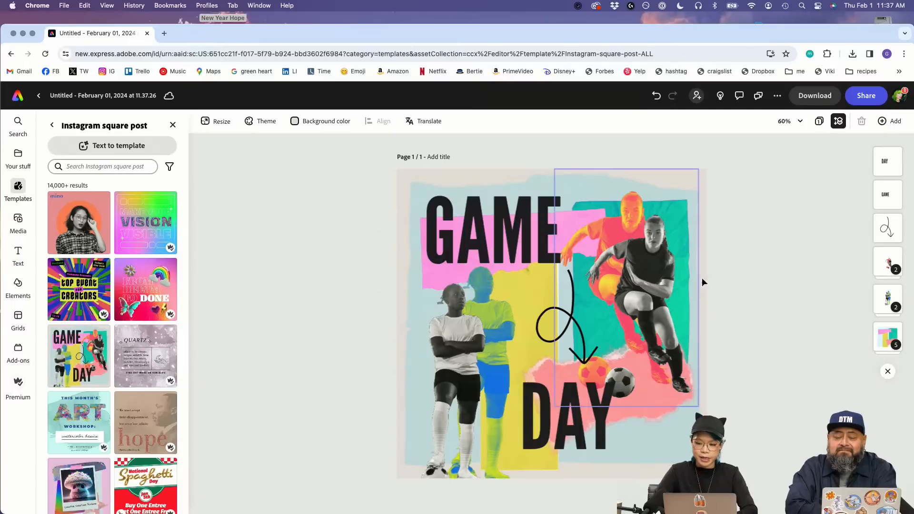
Step: Title the page with "super cool", the person's first name and "10/10"
click(435, 159)
text(super cool goldie 10/1)
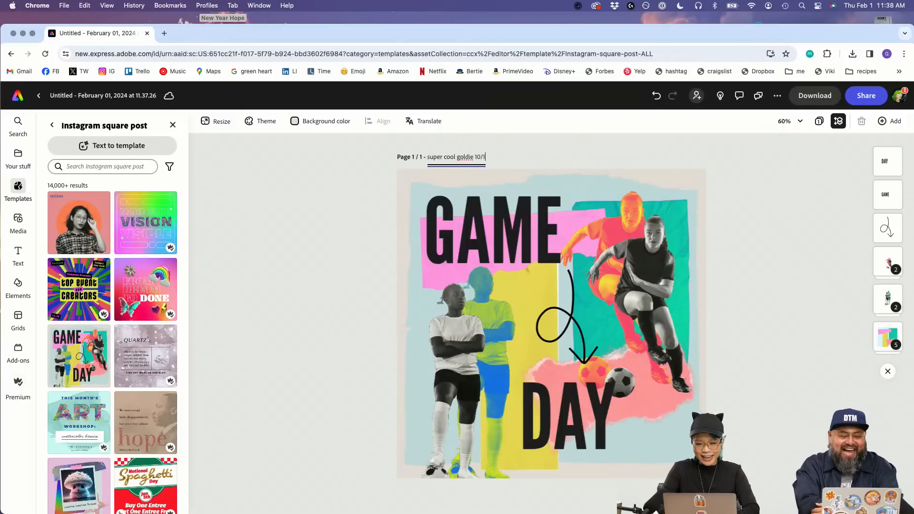
click(597, 158)
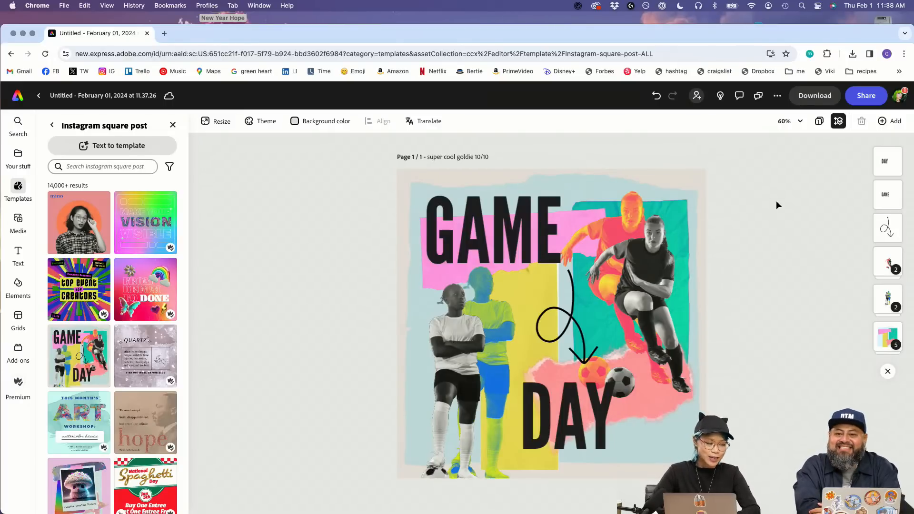
Step: Duplicate the Game Day page and return to page 1
click(894, 125)
click(874, 190)
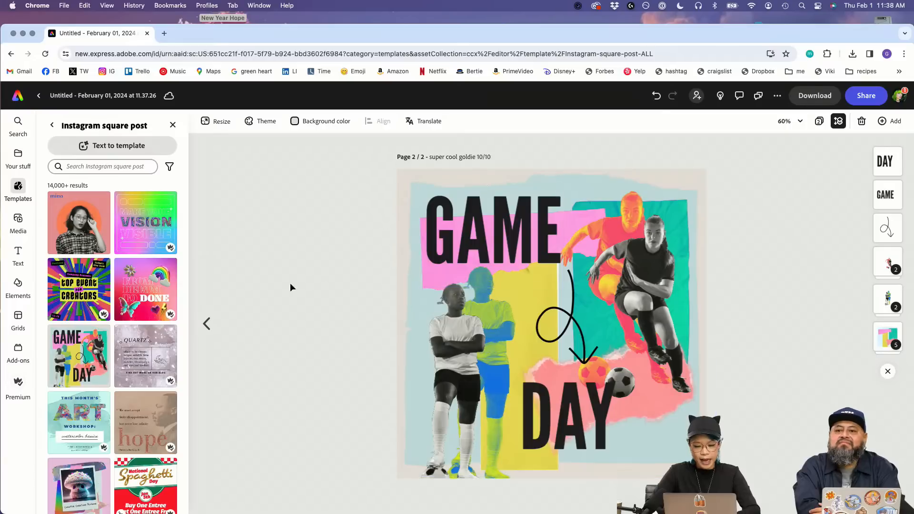
click(207, 324)
Step: Retitle page 1 as "super rad DTM 9/10"
click(451, 160)
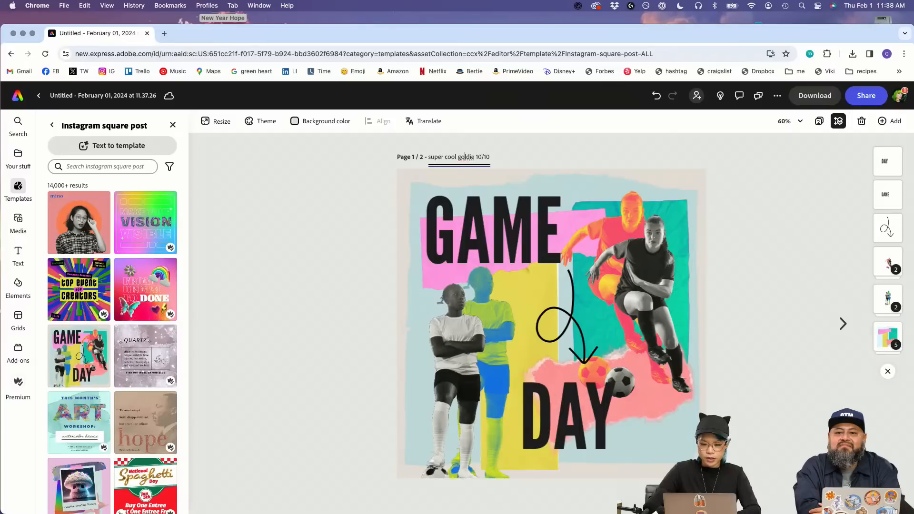
key(BackSpace)
key(BackSpace)
key(BackSpace)
key(BackSpace)
text(rad)
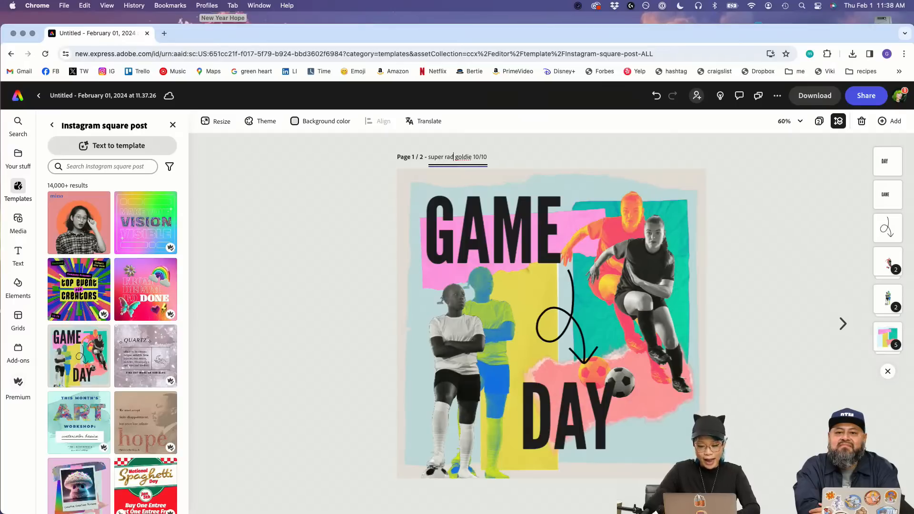
key(BackSpace)
key(BackSpace)
key(BackSpace)
key(BackSpace)
key(BackSpace)
key(BackSpace)
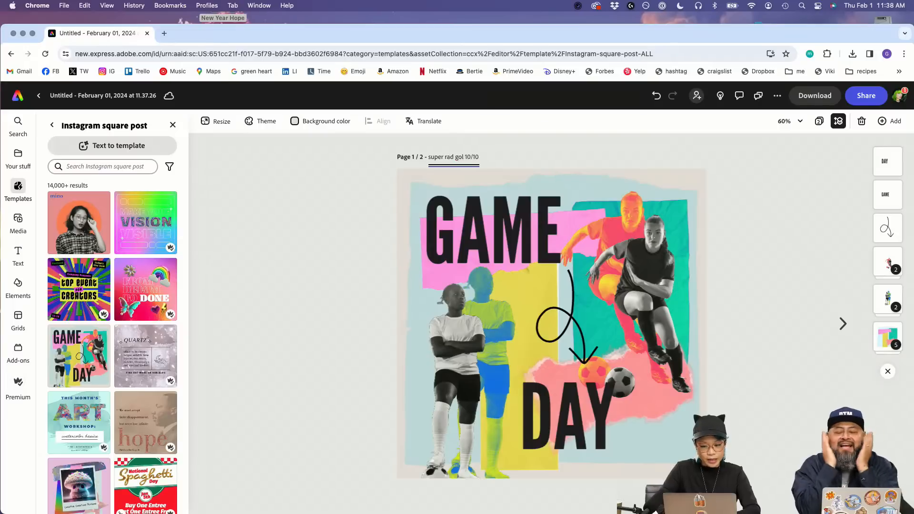
text(DTM)
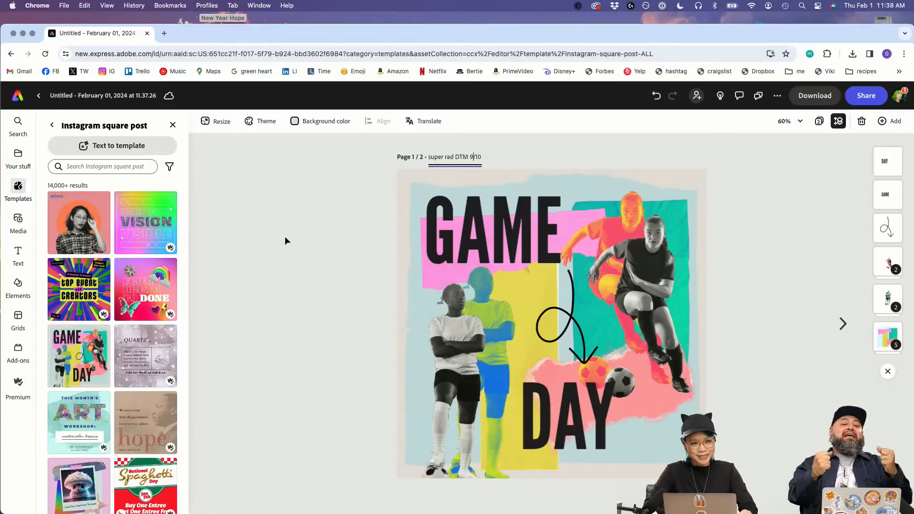
click(313, 248)
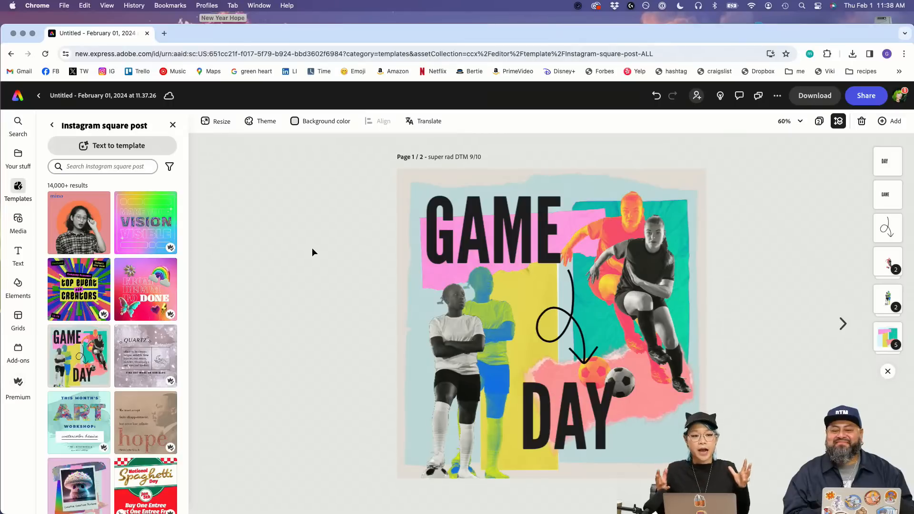
Step: Move the GAME heading slightly up and the DAY heading slightly down on page 1
click(488, 238)
mouse_move(506, 244)
mouse_down()
mouse_move(503, 228)
mouse_move(501, 256)
mouse_move(493, 251)
mouse_move(511, 249)
mouse_move(508, 232)
mouse_up()
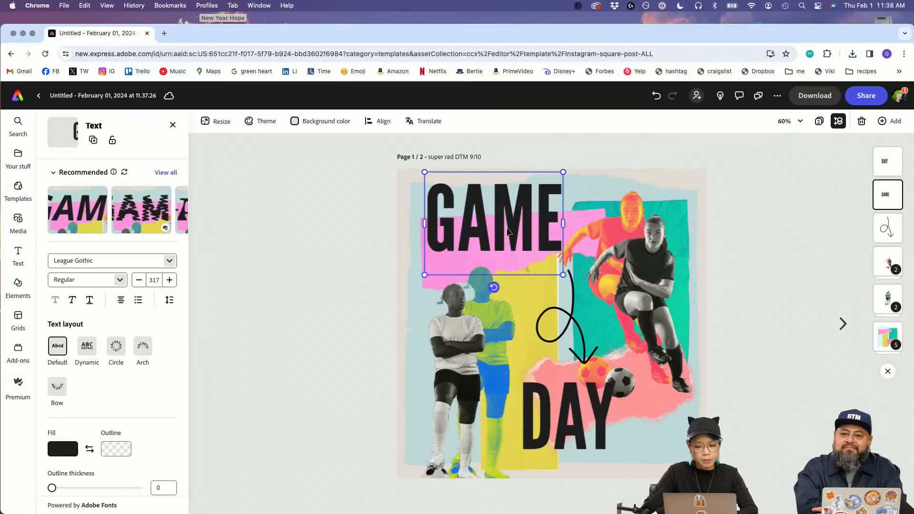
drag(577, 397, 576, 412)
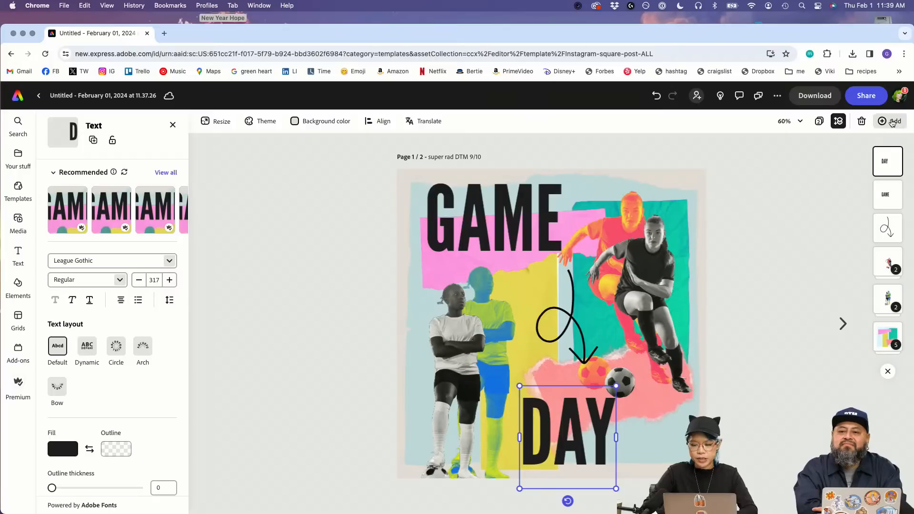
Step: Duplicate the adjusted page 1 as another version and go back to page 1
click(890, 121)
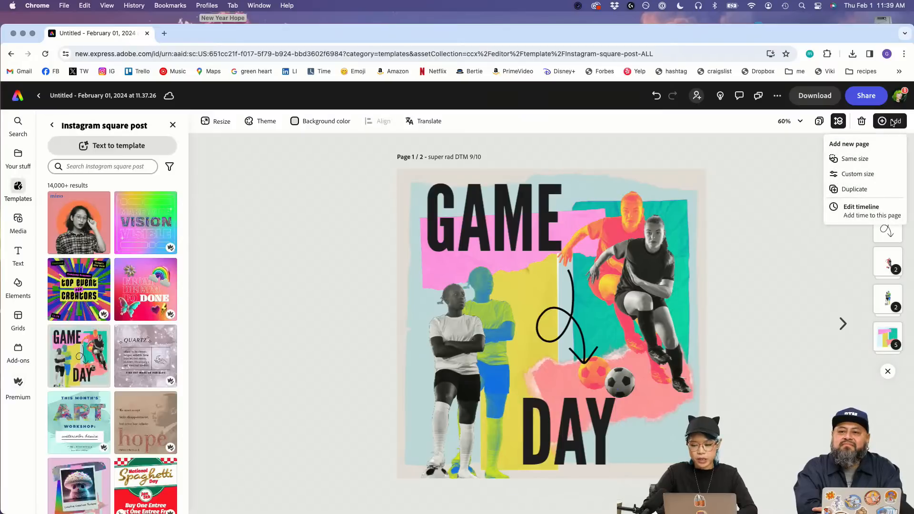
click(870, 189)
click(206, 324)
Step: Retitle page 1 with "super neat", the person's first name and "8/10"
click(445, 158)
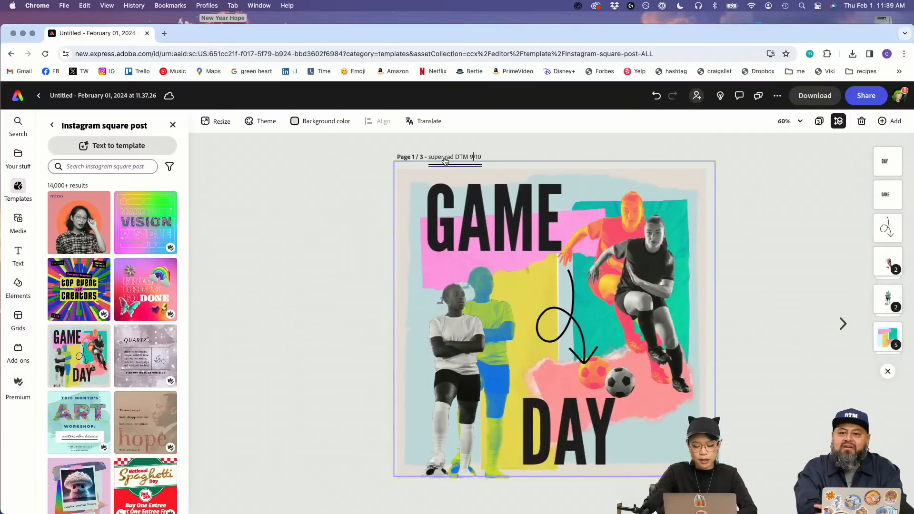
key(BackSpace)
key(BackSpace)
key(BackSpace)
key(BackSpace)
key(BackSpace)
key(BackSpace)
key(BackSpace)
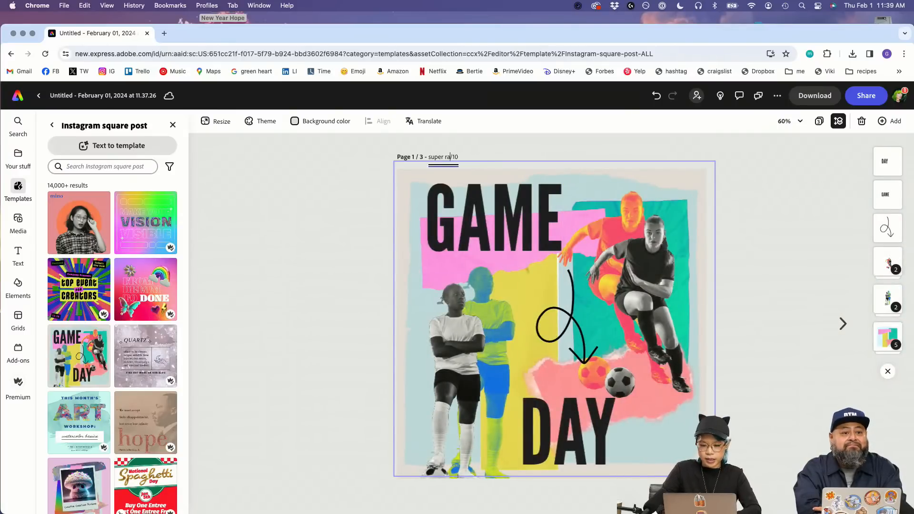
text(at )
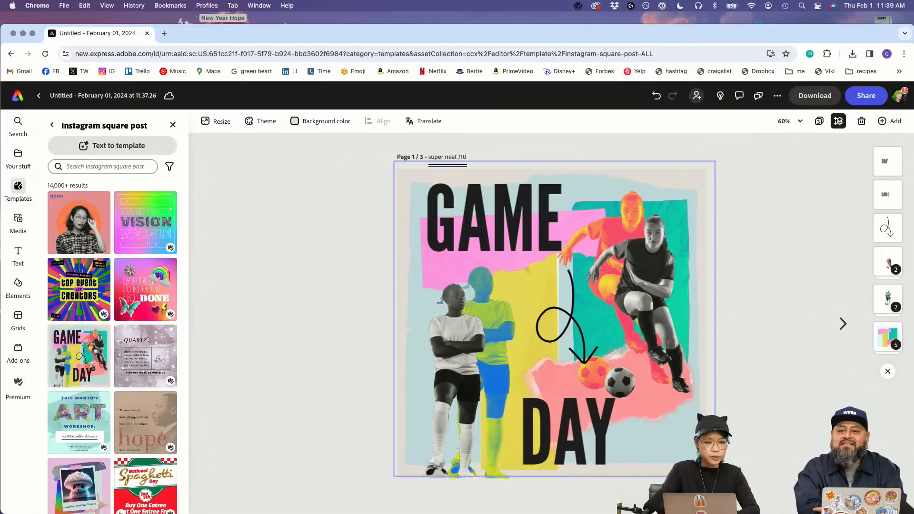
text(8ruce )
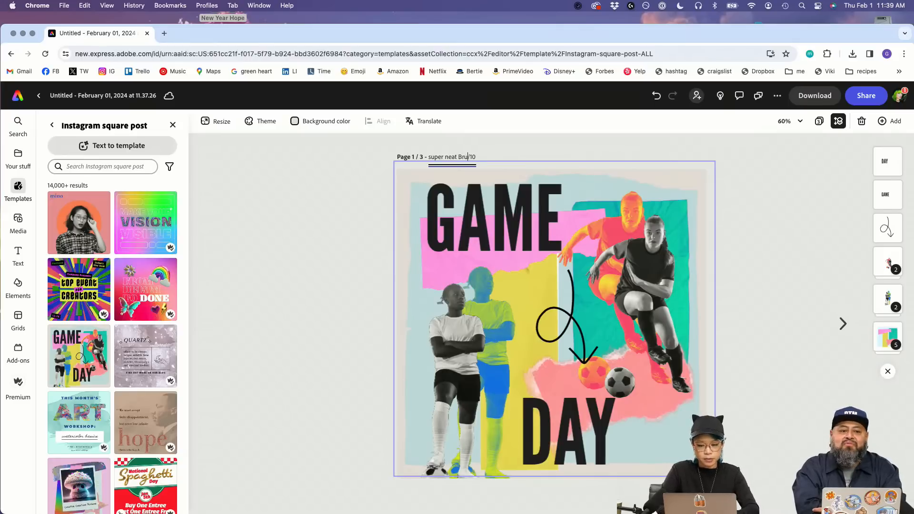
text(7)
key(BackSpace)
text(8)
click(351, 190)
Step: Check the other versions, then spread page 1's headings further apart by moving GAME up and DAY down again
click(844, 322)
click(844, 322)
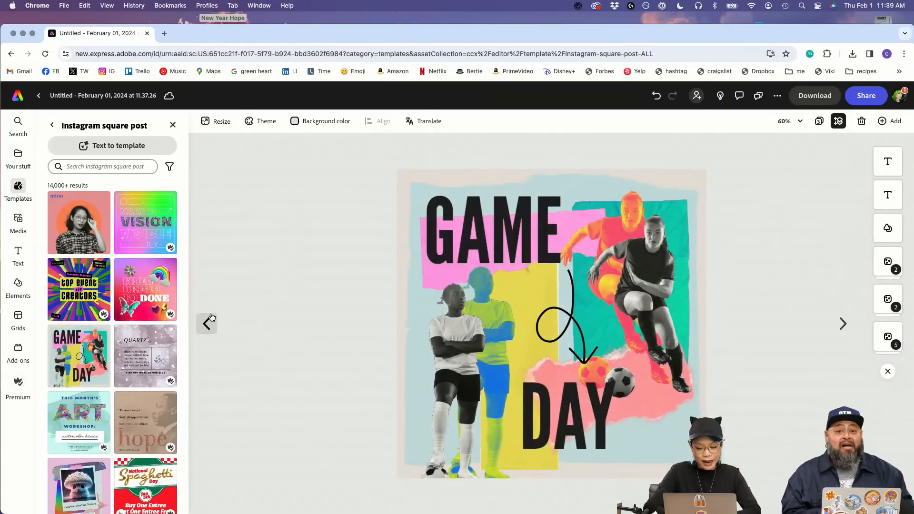
click(207, 324)
click(206, 324)
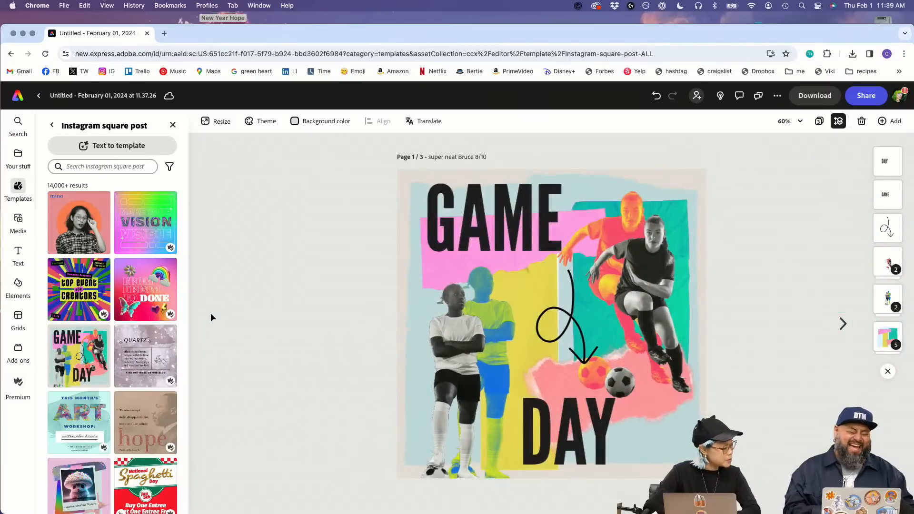
drag(477, 201, 477, 196)
drag(579, 430, 580, 437)
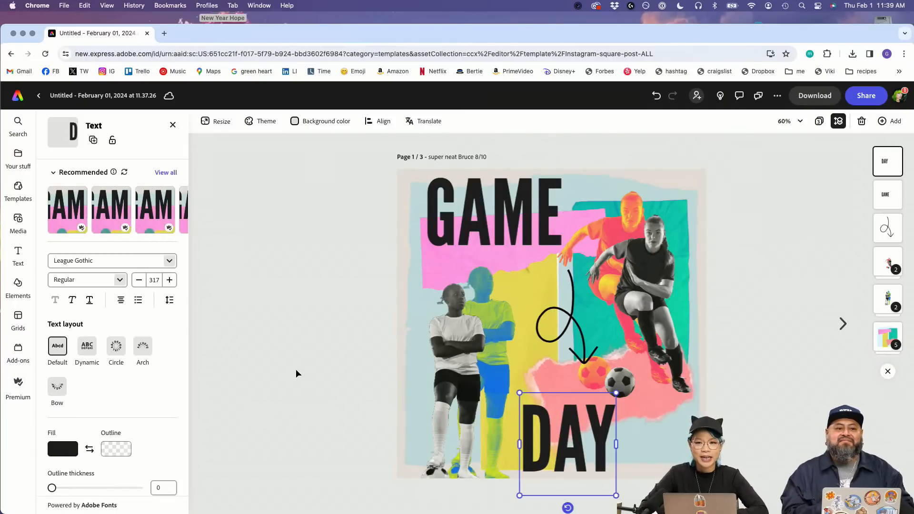
Step: Page back and forth through the three versions to compare their titles and heading positions
click(808, 327)
click(841, 324)
click(841, 324)
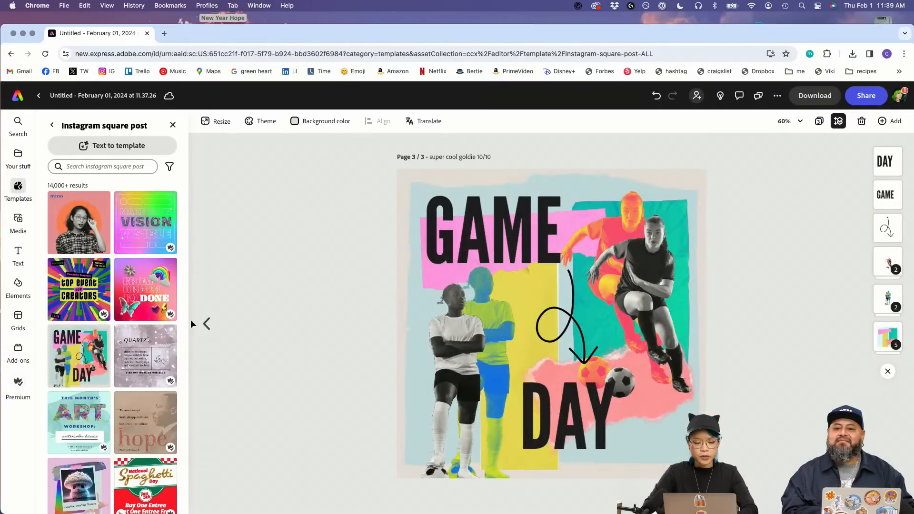
click(206, 325)
click(206, 325)
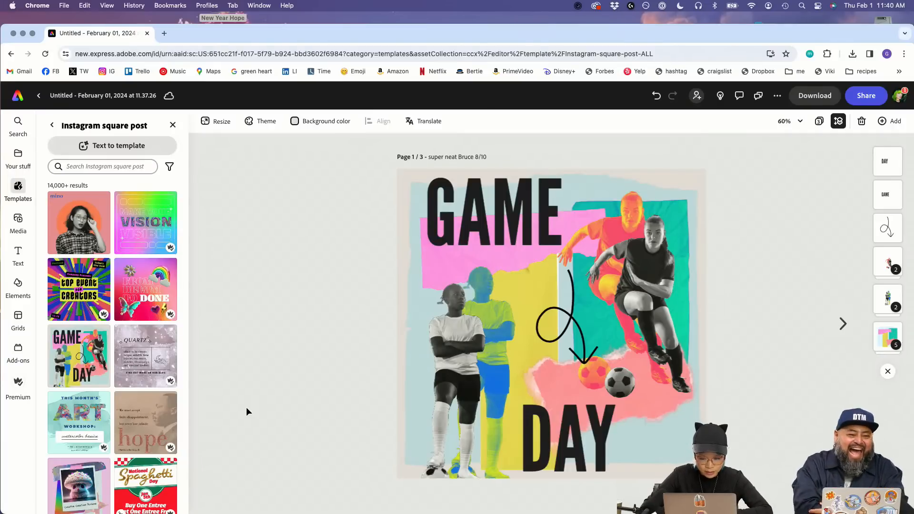
click(844, 324)
click(845, 324)
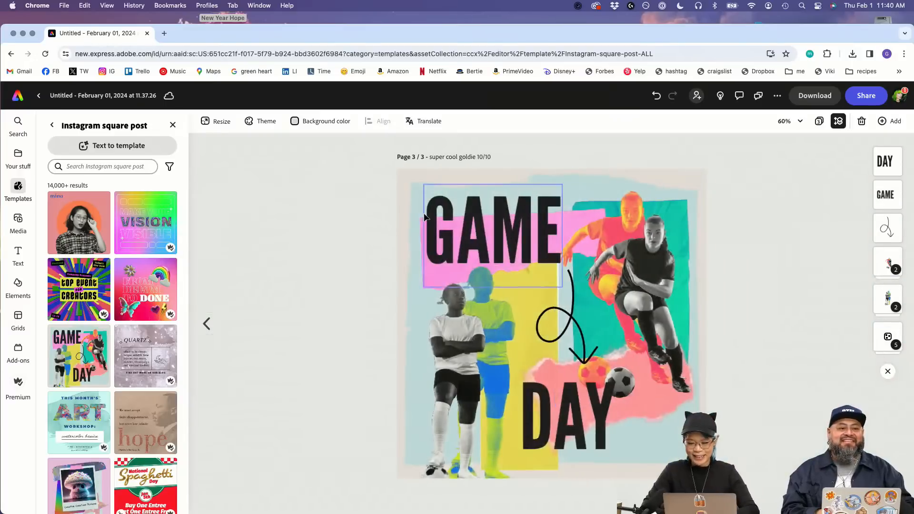
click(200, 317)
click(199, 315)
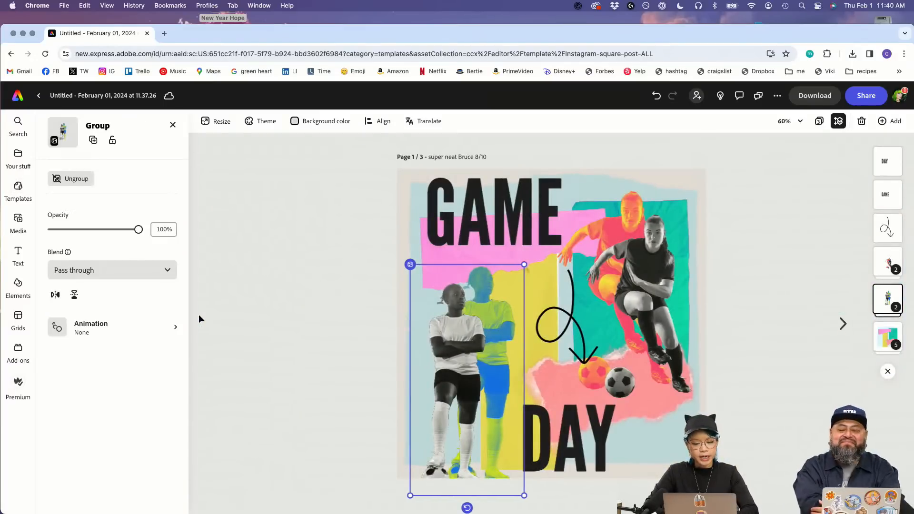
click(199, 314)
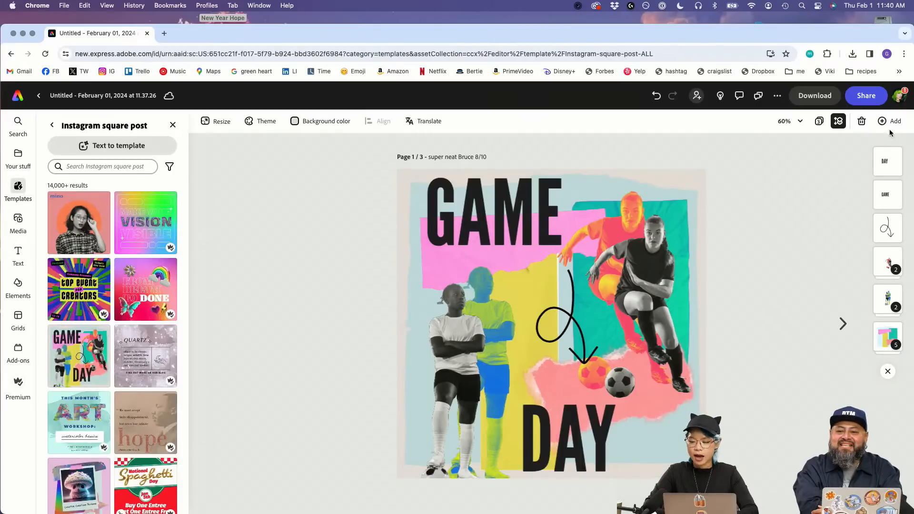
Step: Duplicate page 1 to make a fourth version, glance at the next page and return to page 1
click(890, 121)
click(854, 190)
click(207, 318)
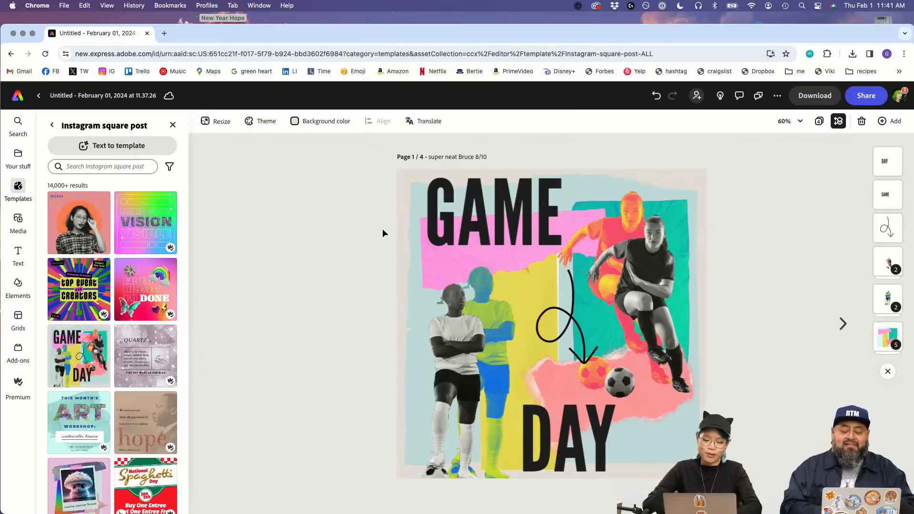
click(843, 324)
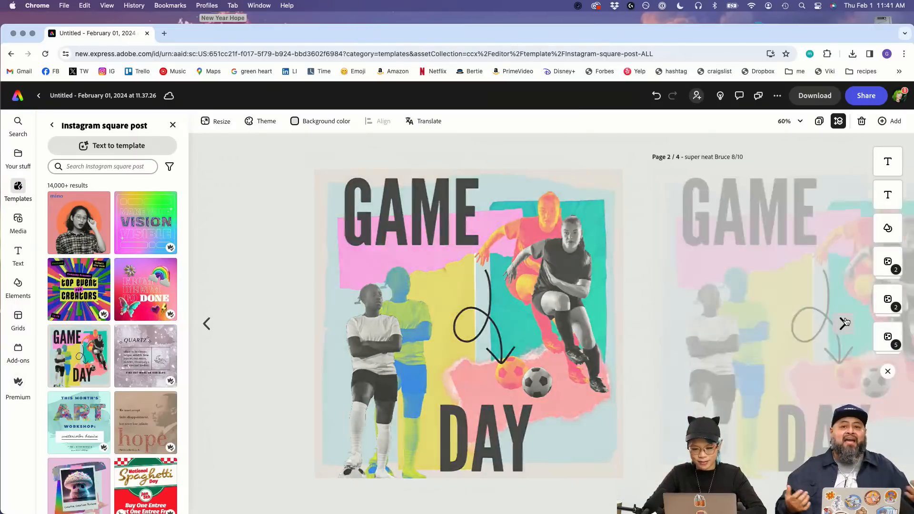
click(206, 325)
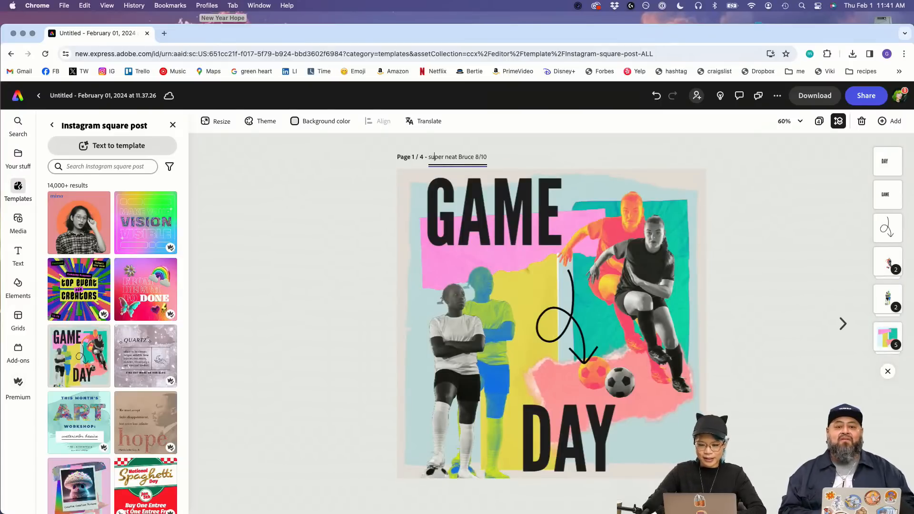
Step: Change the adjective after "super" in page 1's title to "kewl"
click(456, 157)
key(BackSpace)
key(BackSpace)
key(BackSpace)
key(BackSpace)
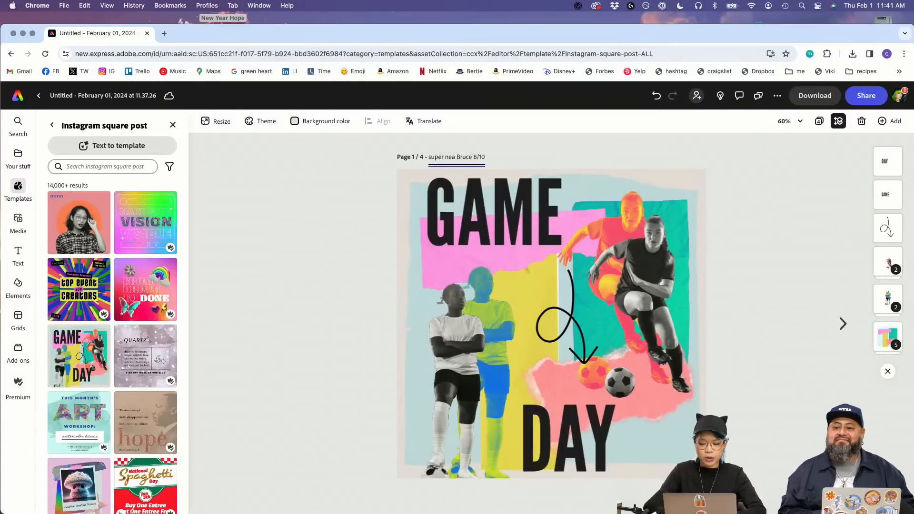
text(kewl)
Step: Replace the first name in page 1's title with another person's, set the rating to "7/10", and compare with the next page
click(465, 157)
key(BackSpace)
key(BackSpace)
key(BackSpace)
key(BackSpace)
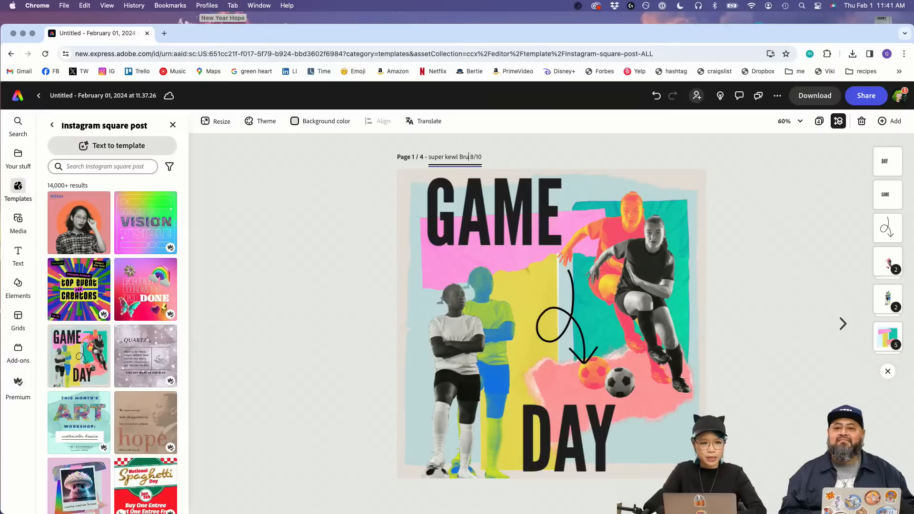
key(BackSpace)
text(wade)
click(477, 157)
key(BackSpace)
text(7)
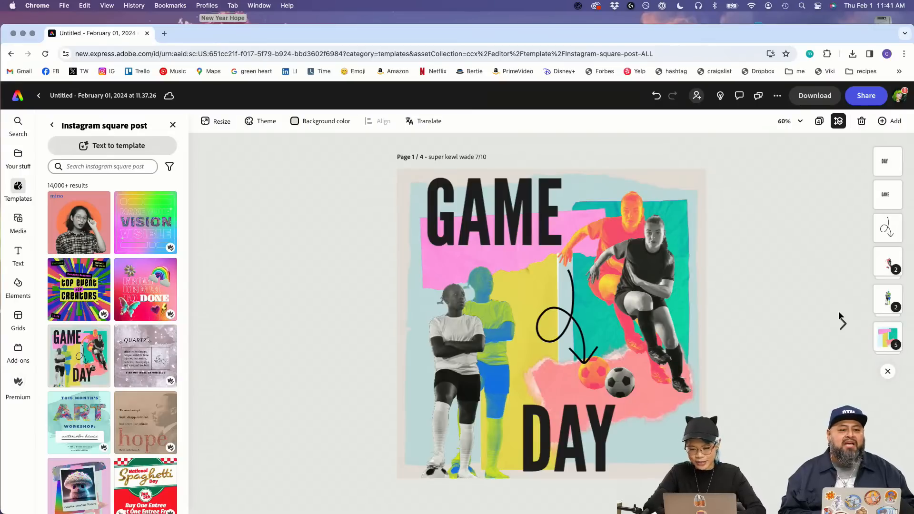
click(842, 323)
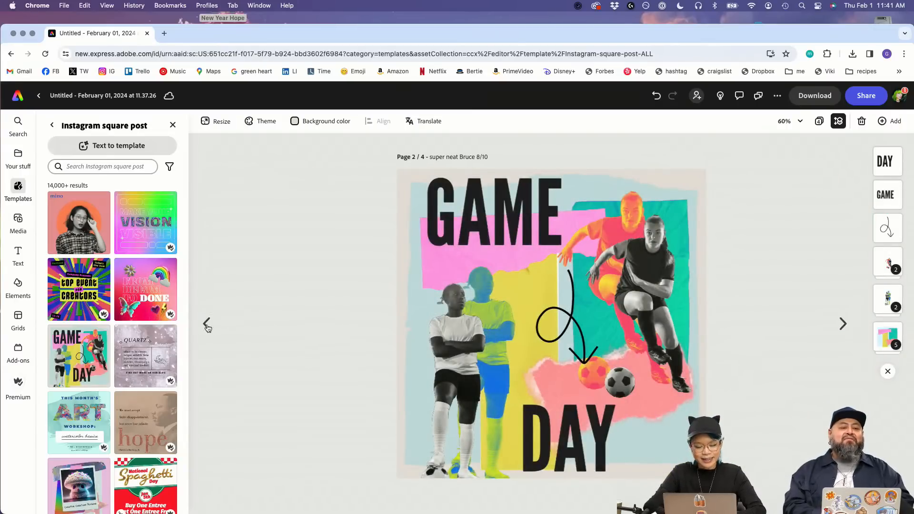
click(203, 327)
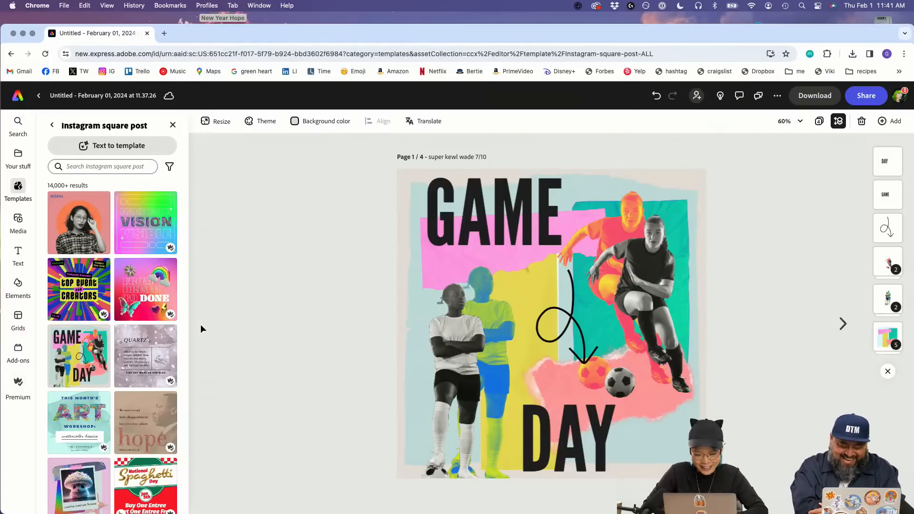
Step: Spread page 1's headings to the page edges by moving GAME up to the top edge and DAY down to the bottom edge
drag(479, 232, 480, 220)
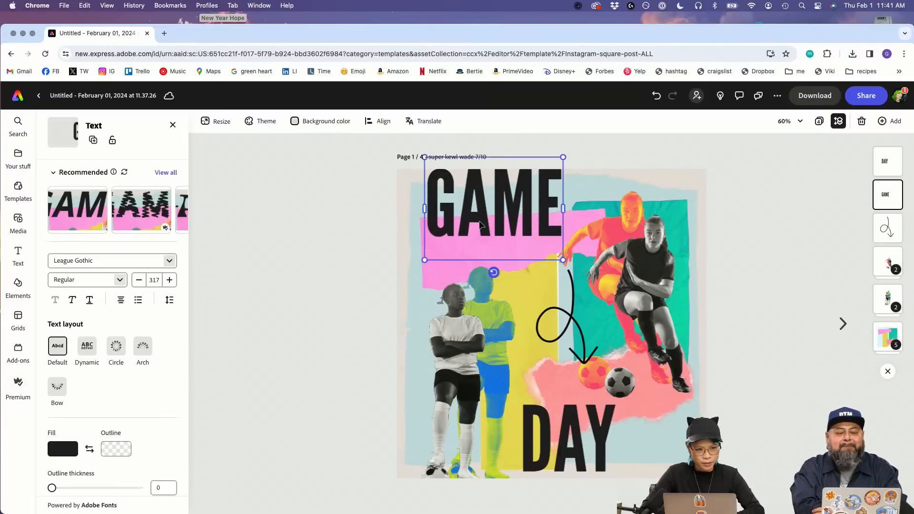
drag(591, 421, 591, 427)
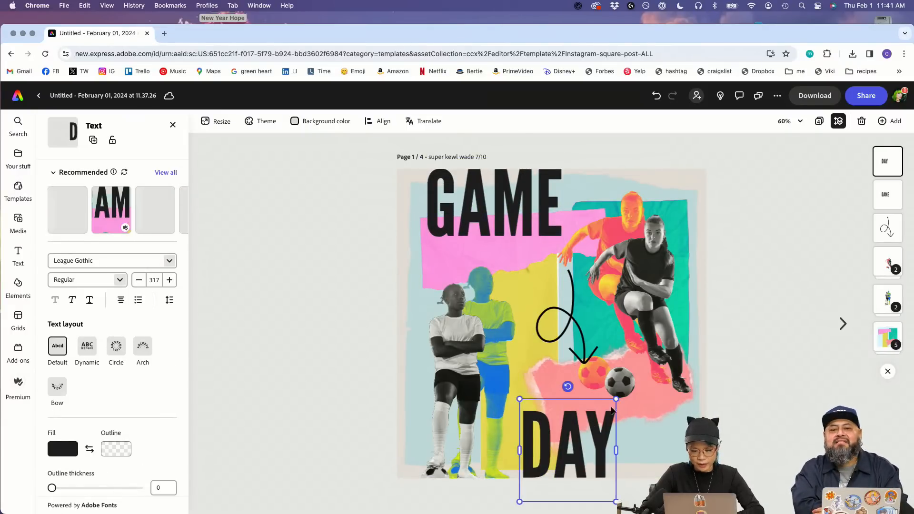
click(733, 419)
Step: Page back and forth through the four versions to compare their titles, ratings and heading positions, ending on page 1
click(850, 326)
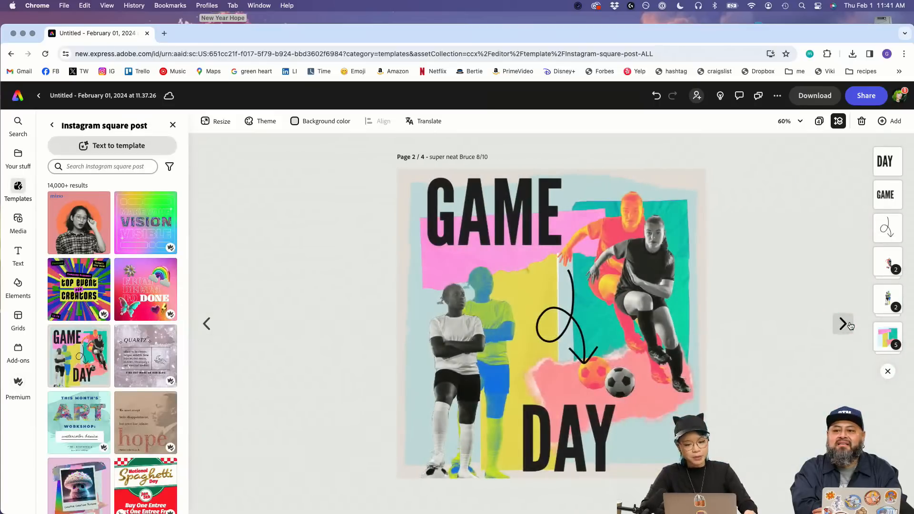
click(850, 324)
click(850, 322)
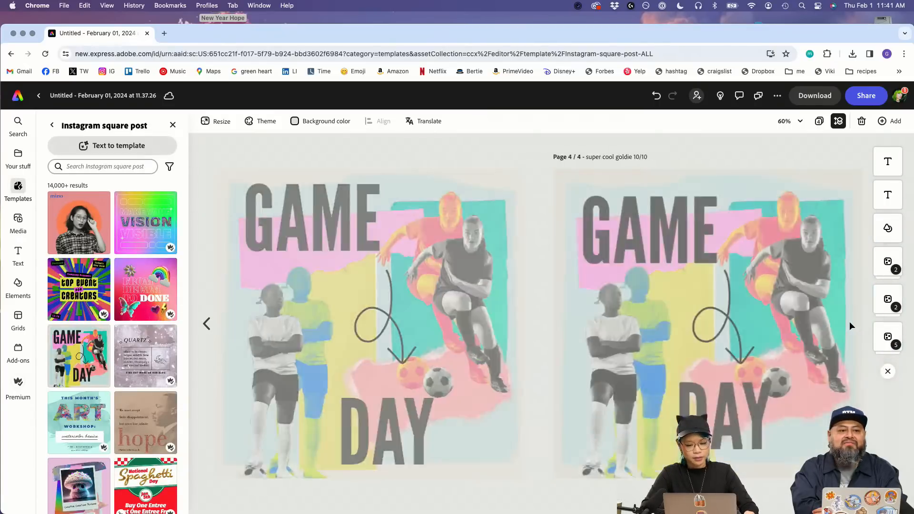
click(204, 325)
click(201, 330)
click(199, 327)
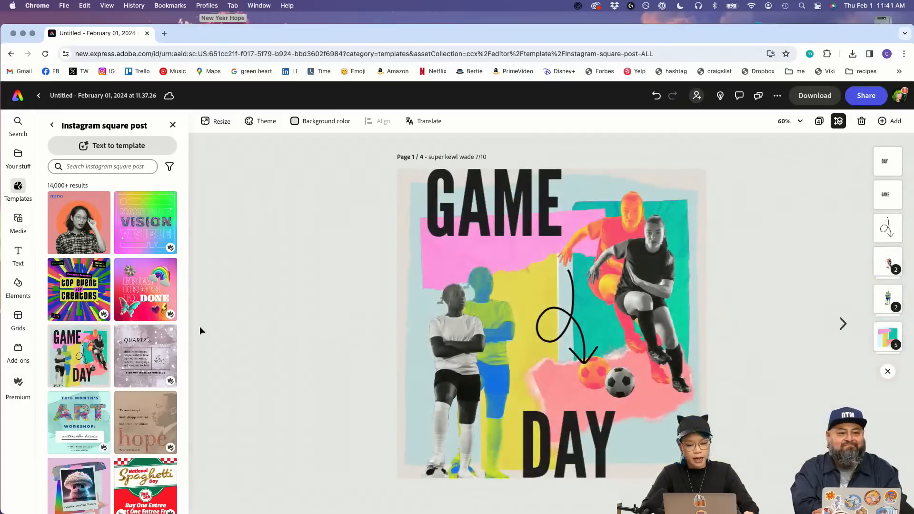
click(846, 323)
click(844, 323)
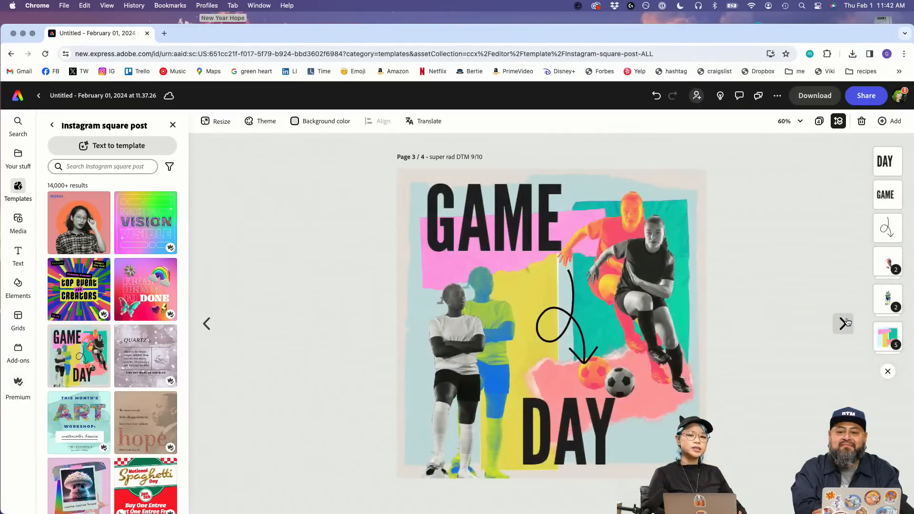
click(844, 323)
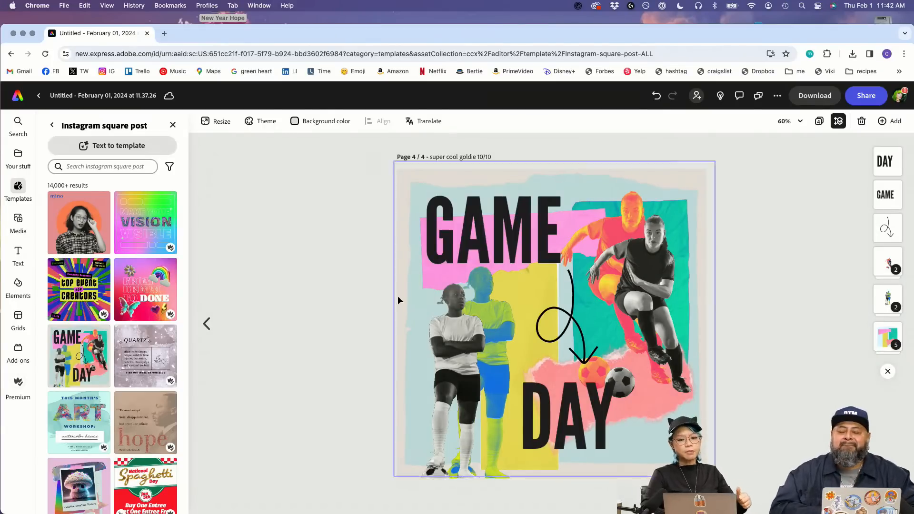
click(205, 322)
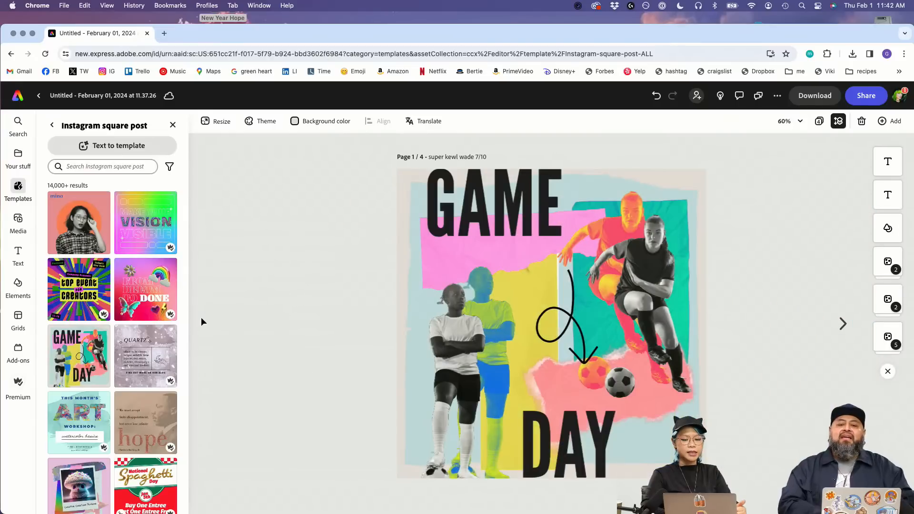
click(843, 325)
click(843, 325)
click(843, 325)
click(844, 325)
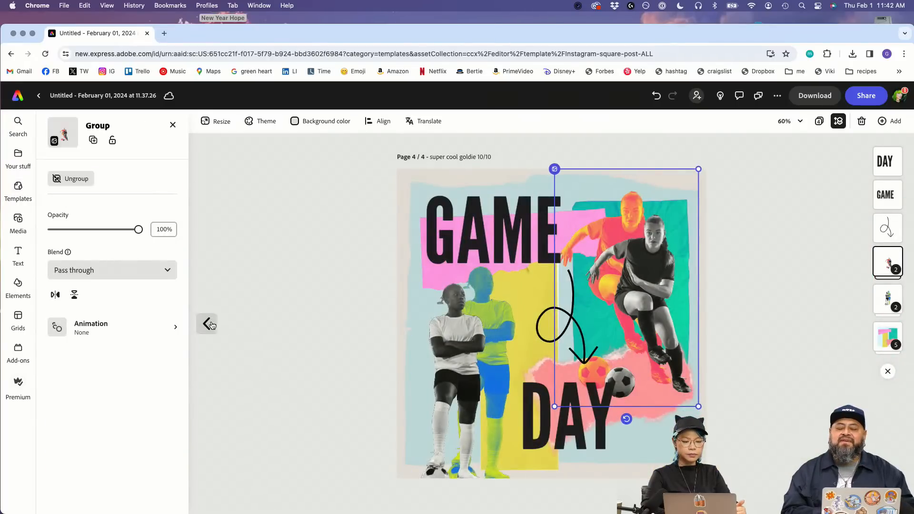
click(209, 324)
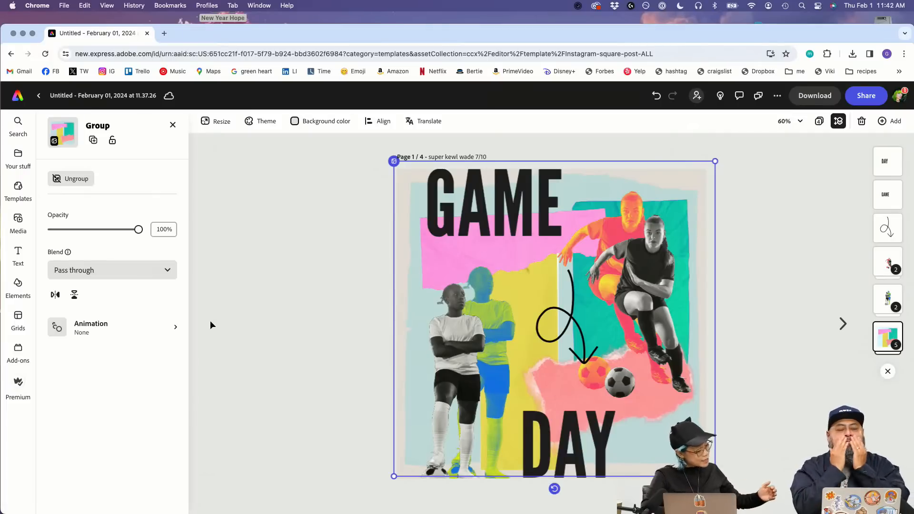
click(807, 241)
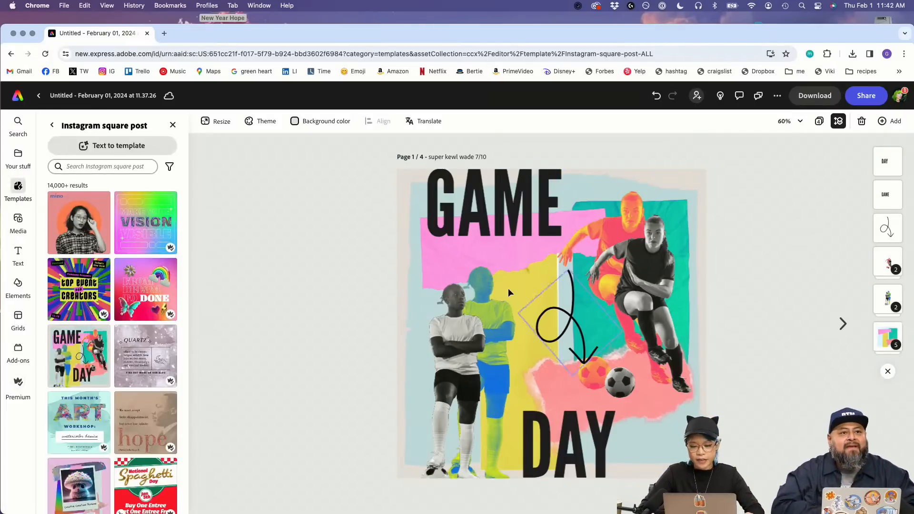
click(507, 288)
click(742, 262)
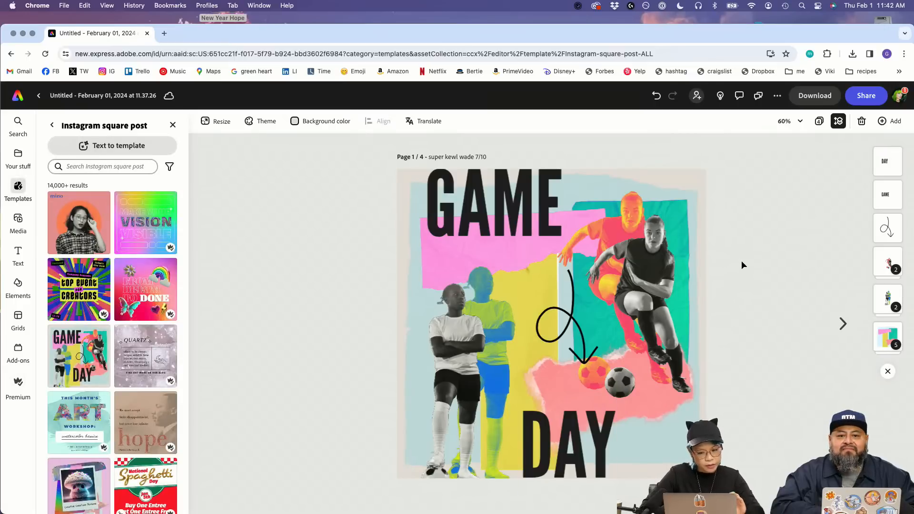
Step: Duplicate page 1 to make a fifth version and return to page 1
click(899, 126)
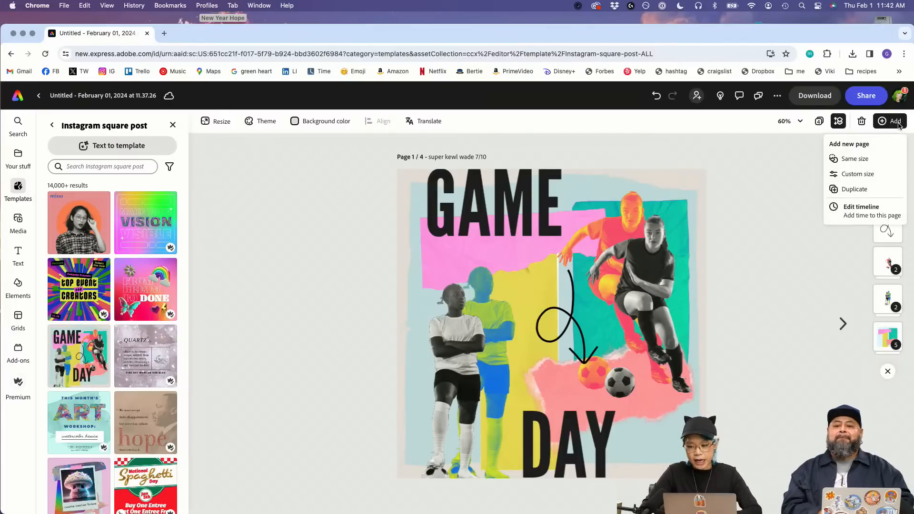
click(855, 189)
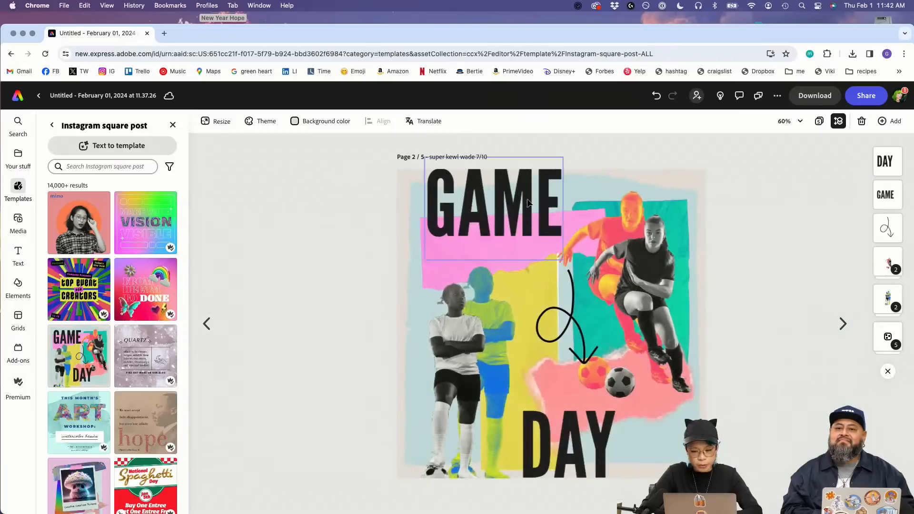
click(206, 323)
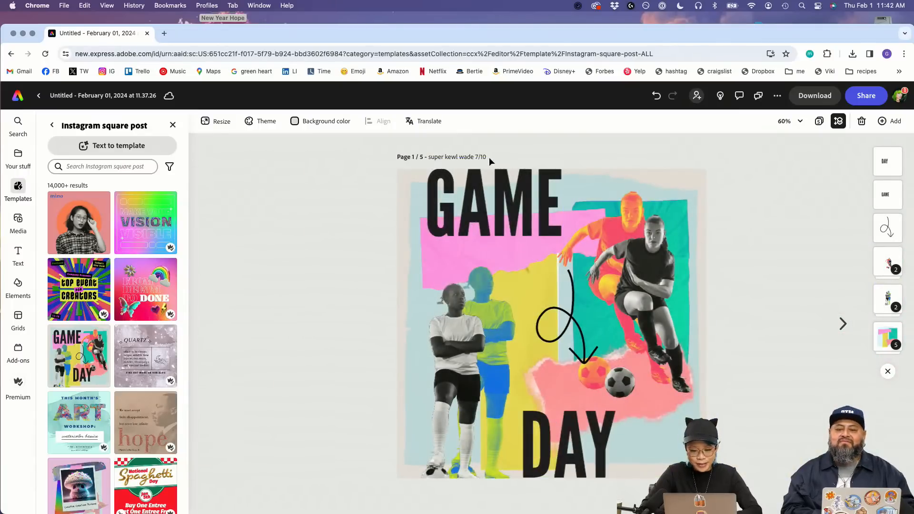
Step: Change the adjective after "super" in page 1's title to "fun"
click(460, 159)
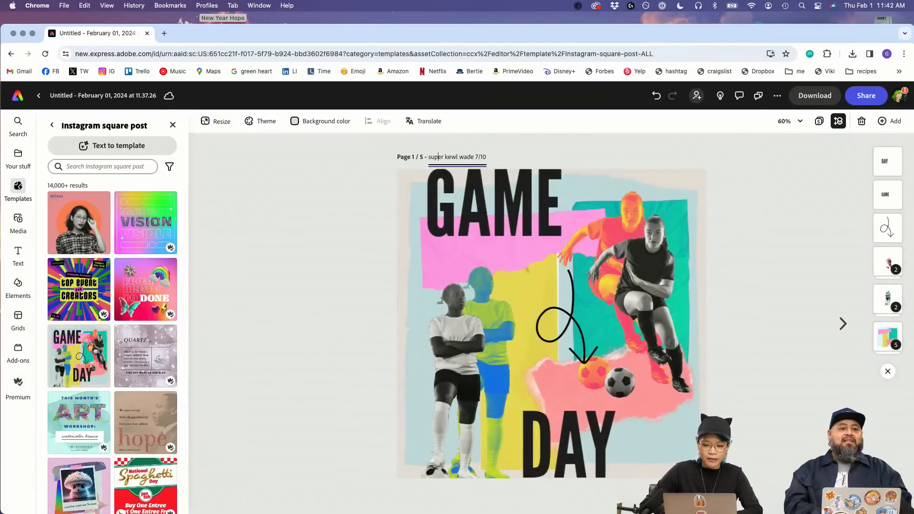
key(BackSpace)
key(BackSpace)
key(BackSpace)
key(BackSpace)
key(BackSpace)
text(fun)
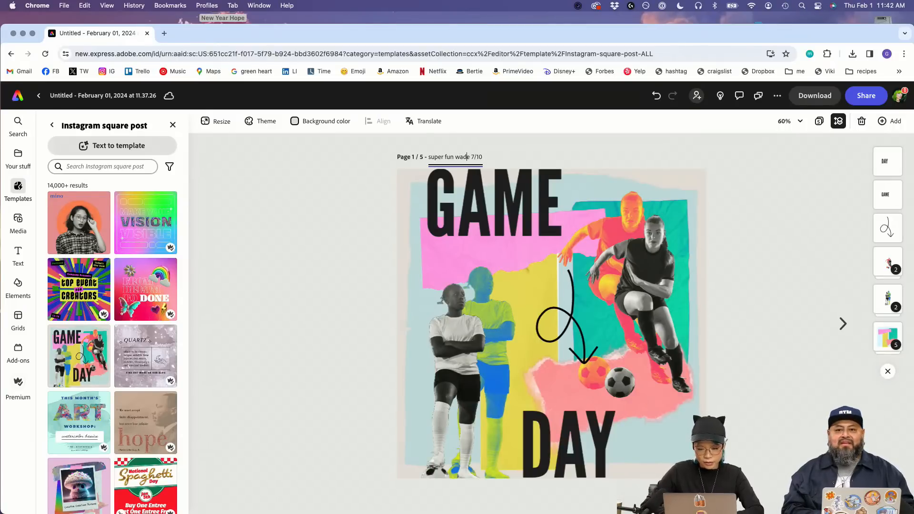
Step: Put a different person's first name and the rating "6/10" in page 1's title, then glance at page 2 and return
key(BackSpace)
key(BackSpace)
key(BackSpace)
key(BackSpace)
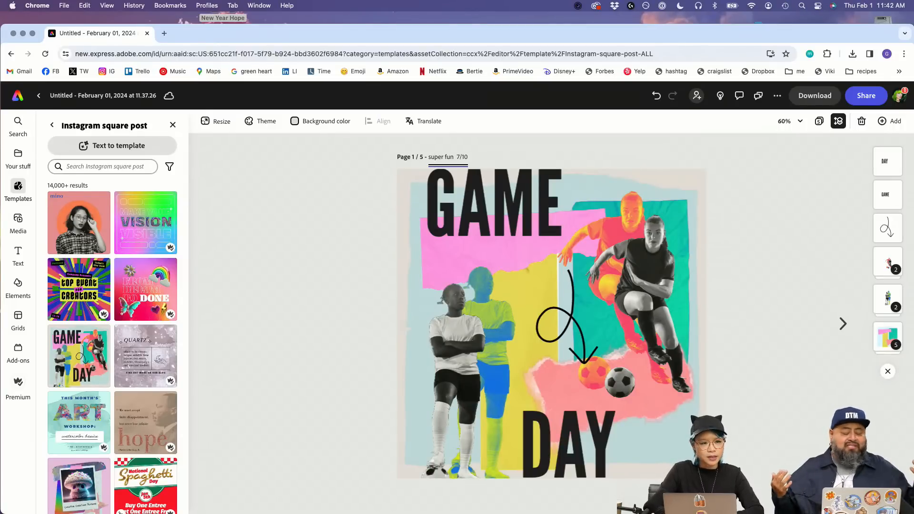
text(misty)
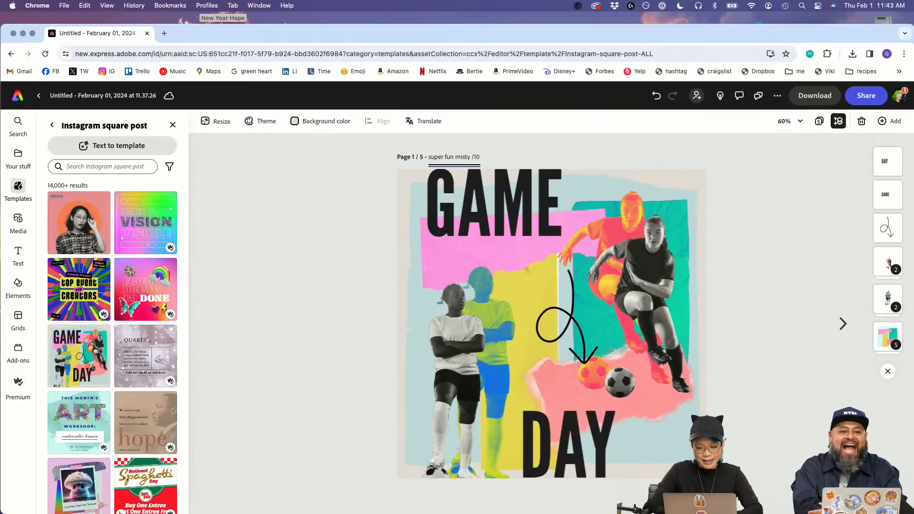
click(843, 323)
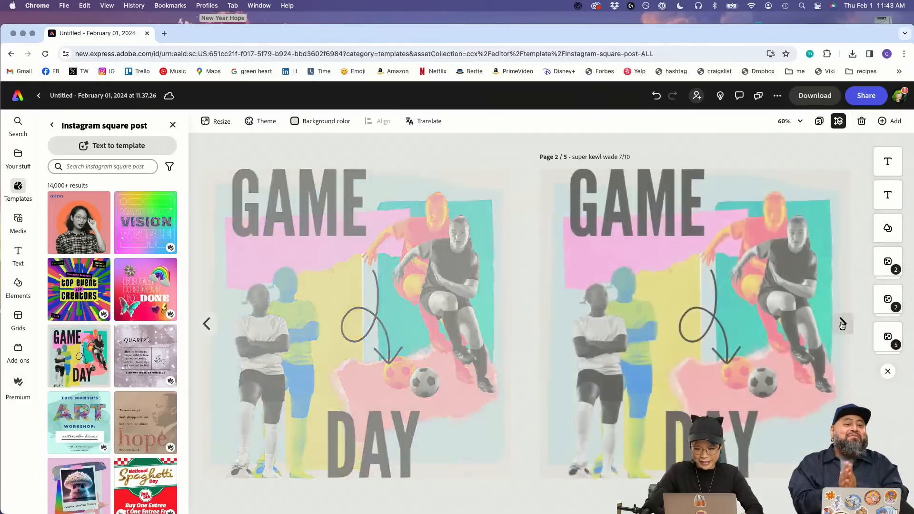
click(207, 323)
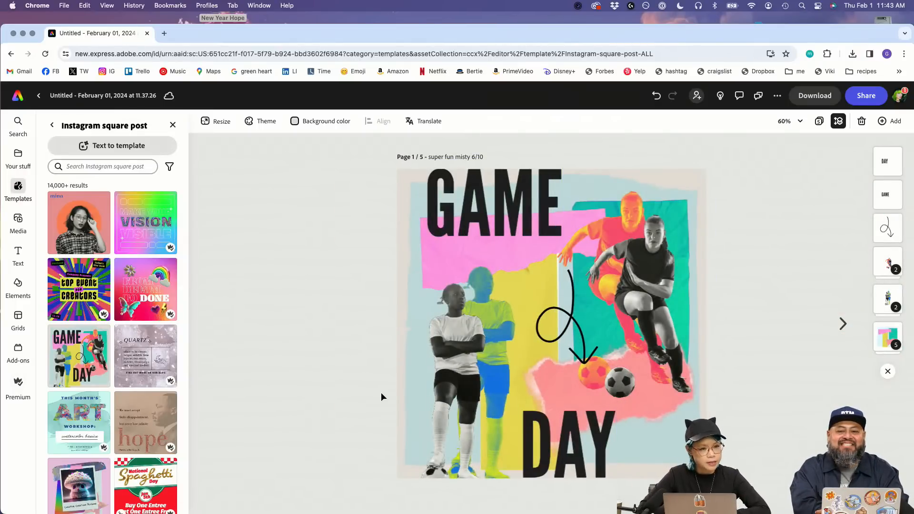
Step: Shift the orange duotone copy of the running soccer player slightly up and left within its group on page 1
click(653, 222)
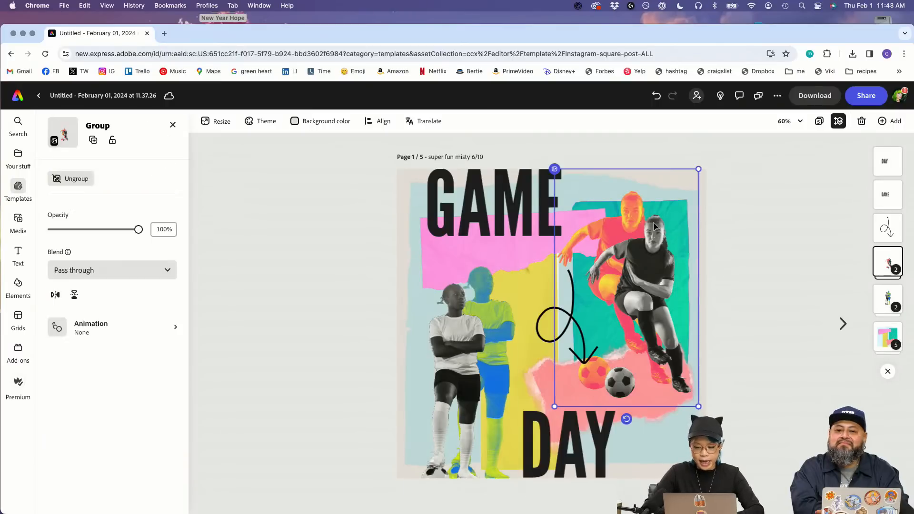
click(895, 258)
click(888, 212)
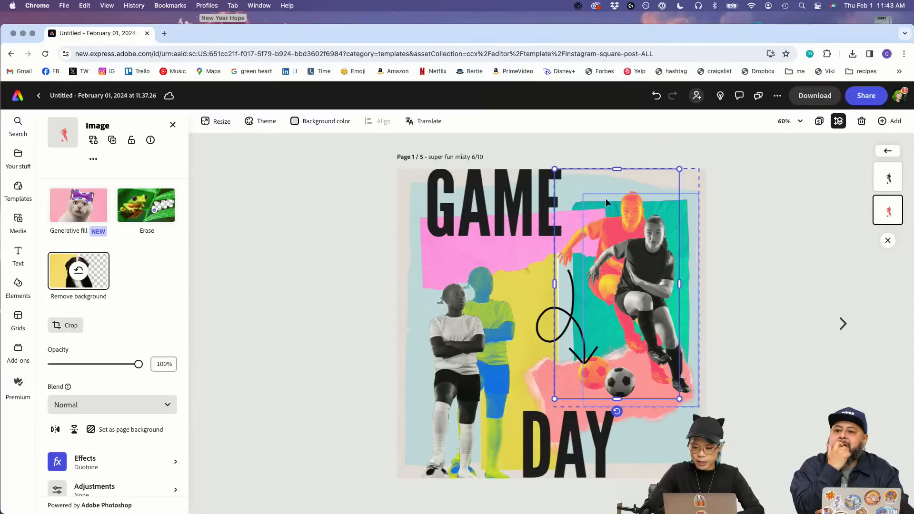
drag(649, 186, 645, 173)
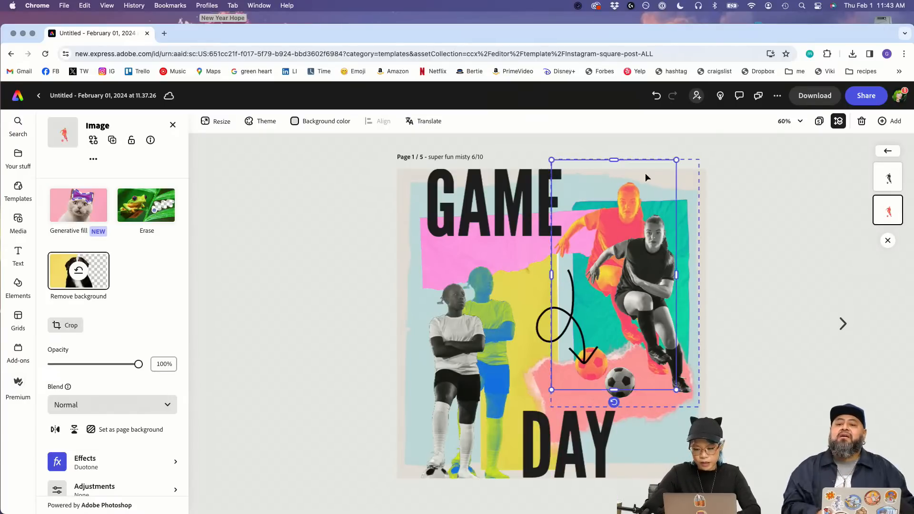
click(724, 237)
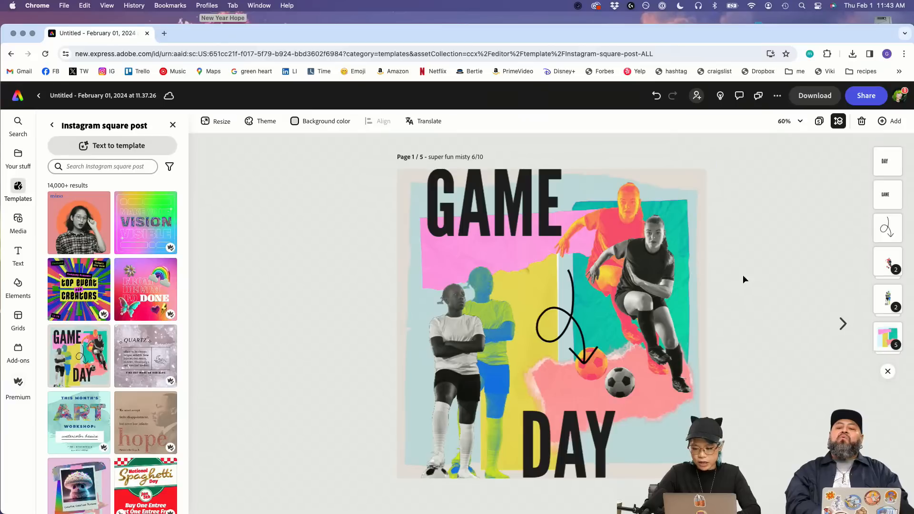
Step: Shift the green-and-blue duotone copy of the standing player slightly upward within its group on page 1
click(882, 303)
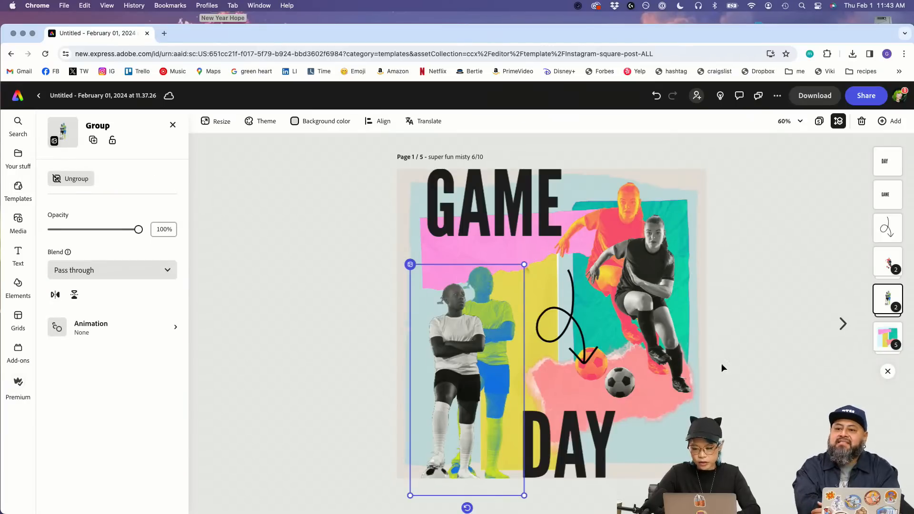
click(881, 294)
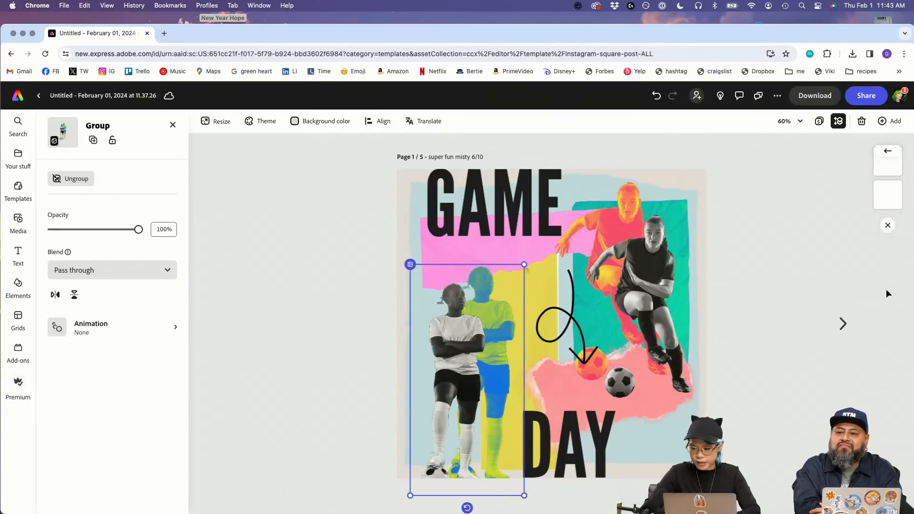
click(494, 300)
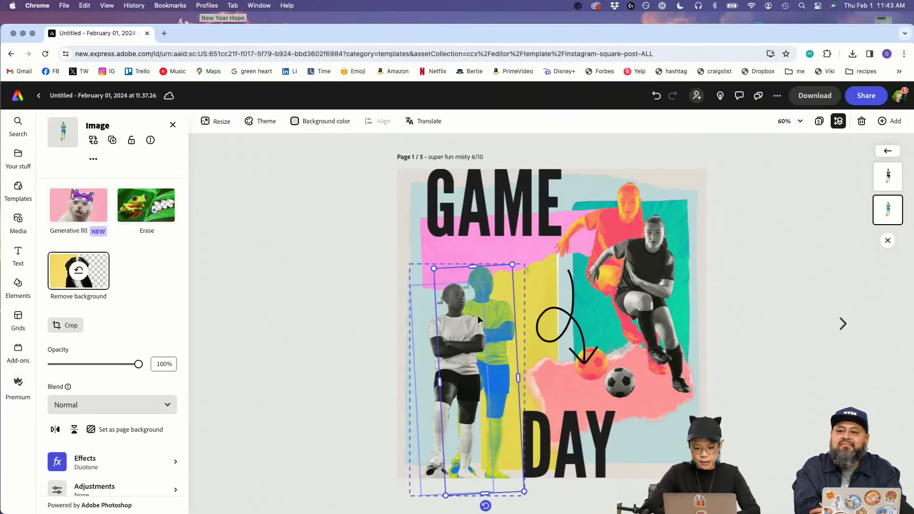
drag(494, 289, 492, 281)
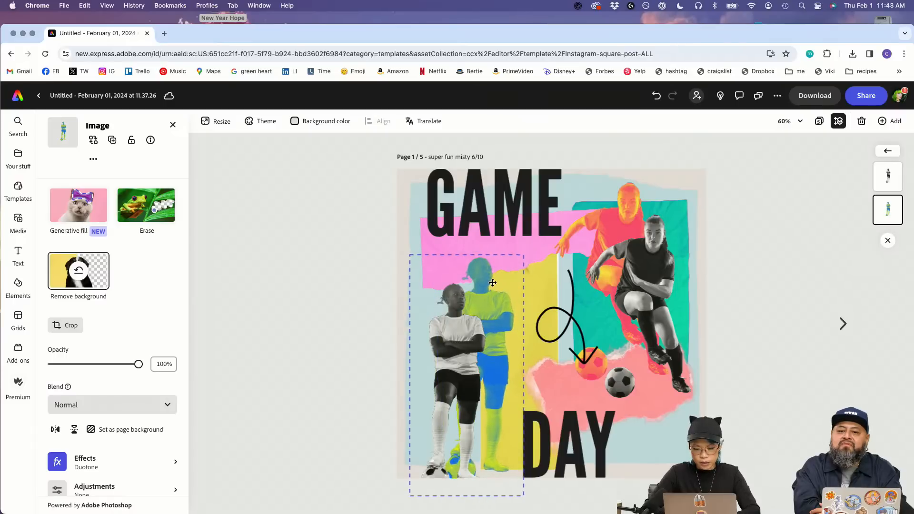
click(326, 264)
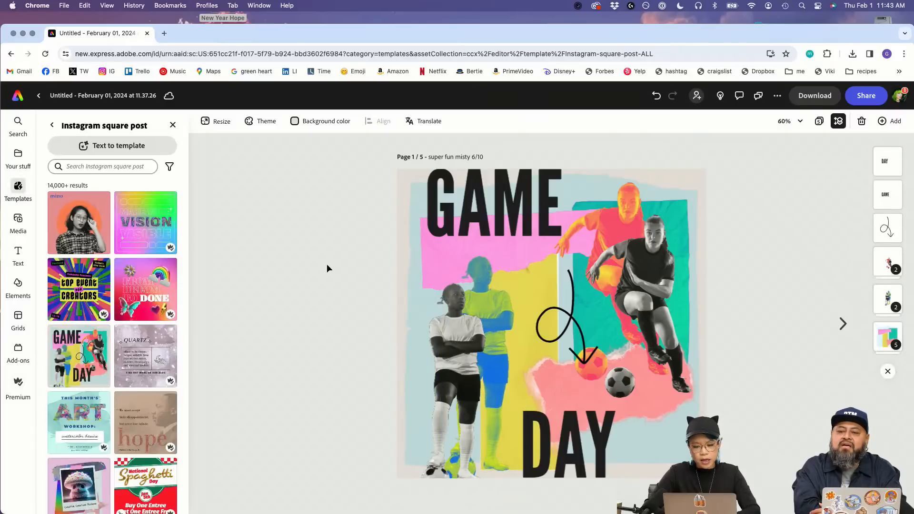
Step: Flip between page 1 and the following pages to compare the positions of the duotone players across the frames
click(841, 323)
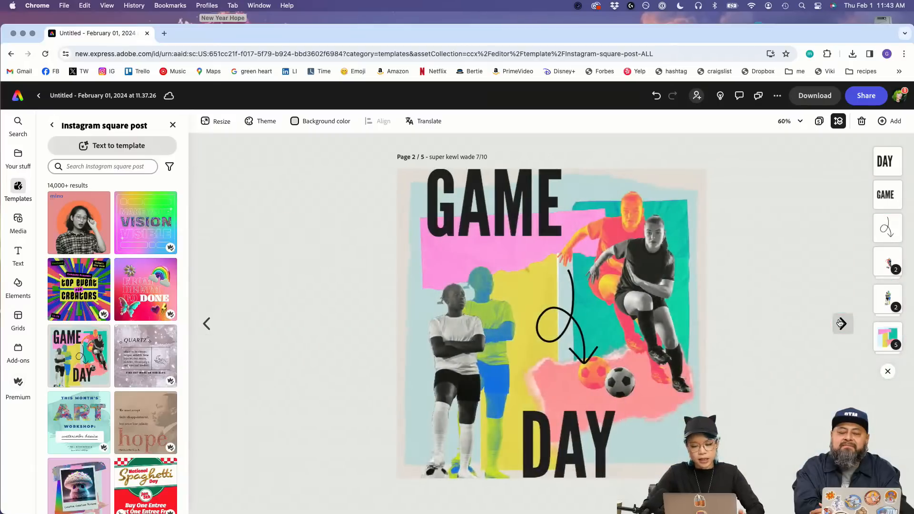
click(205, 324)
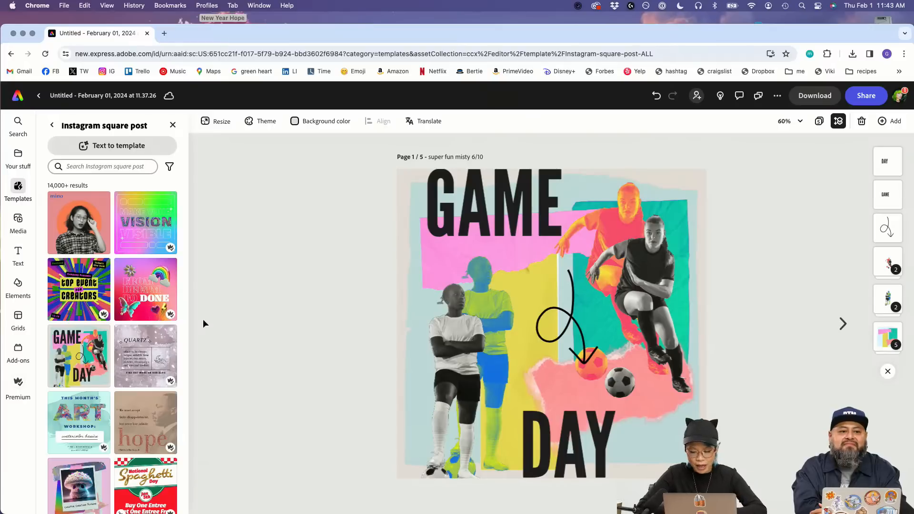
click(852, 325)
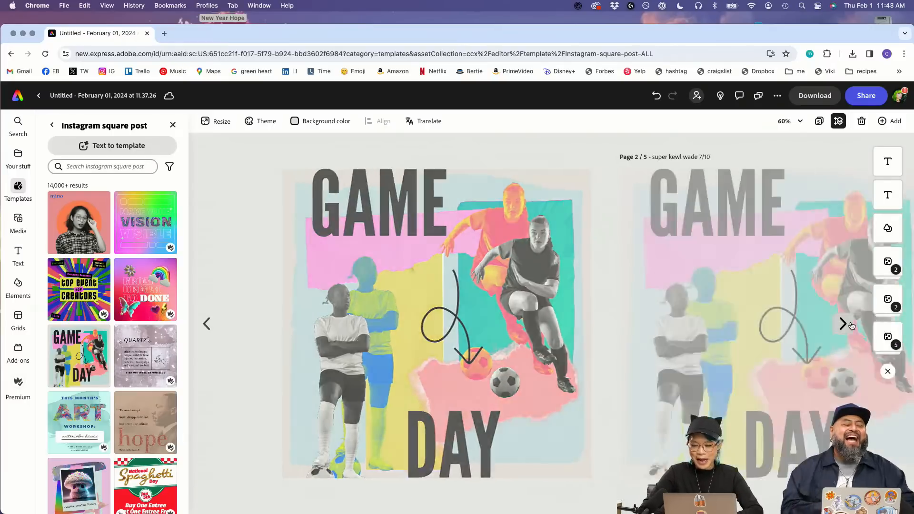
click(852, 325)
click(852, 326)
click(852, 325)
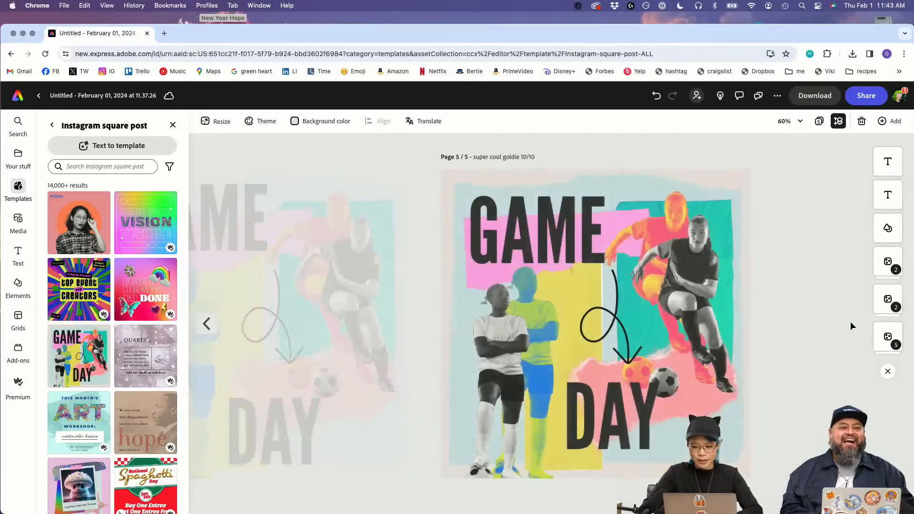
click(214, 336)
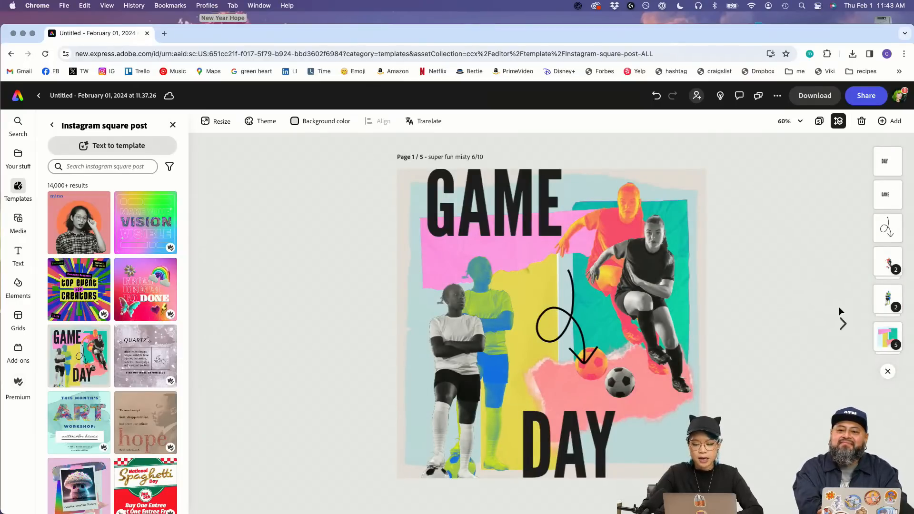
click(842, 322)
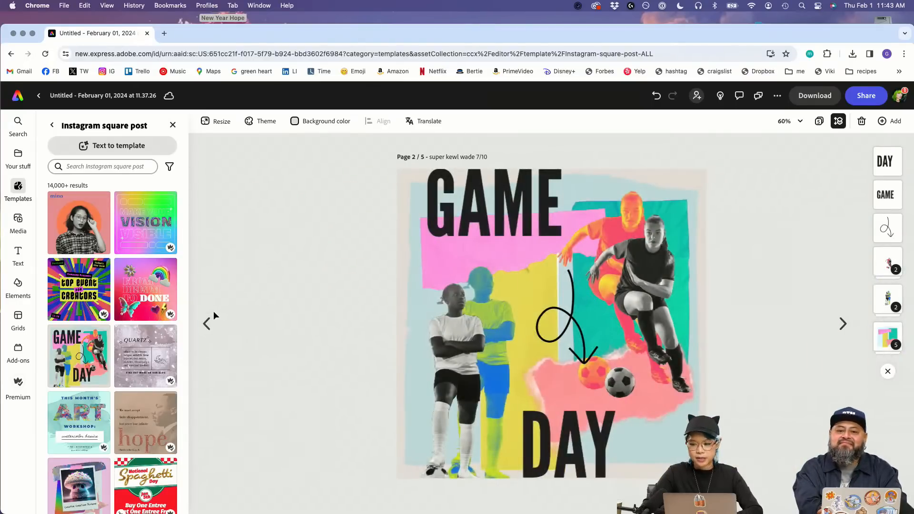
click(206, 320)
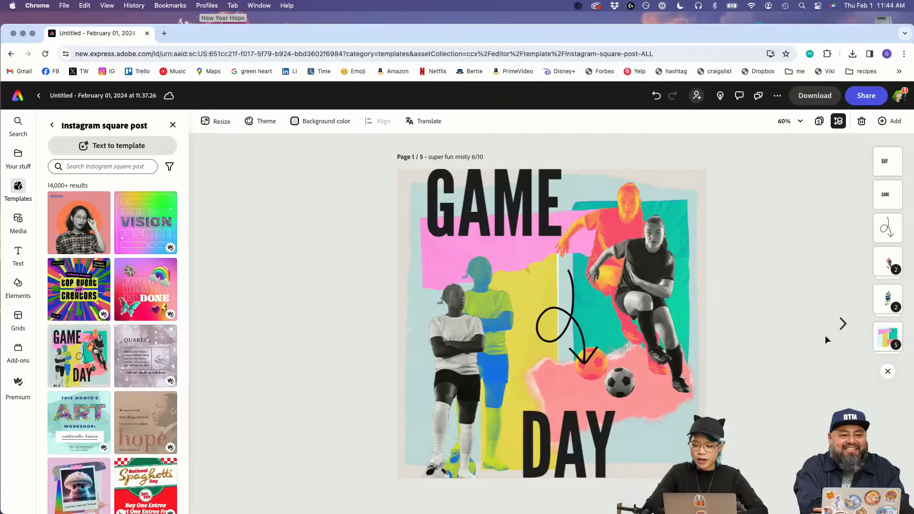
click(843, 324)
click(207, 323)
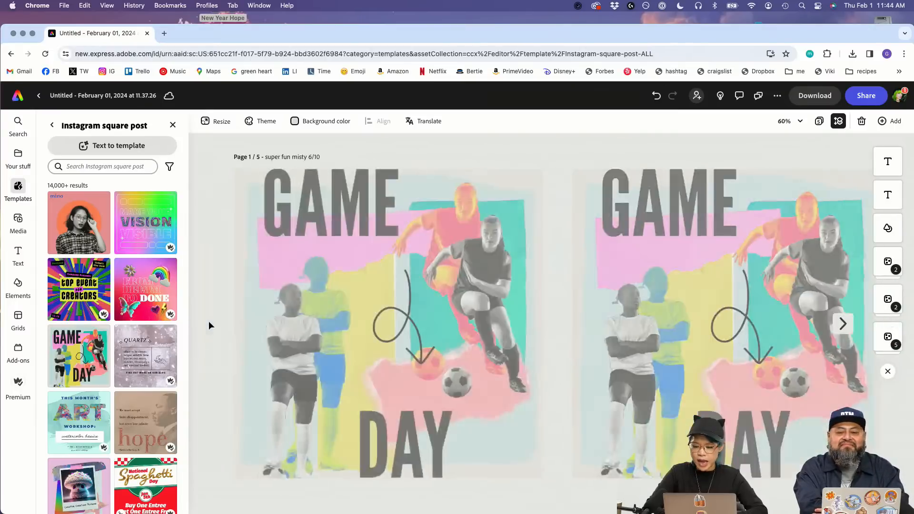
Step: Duplicate page 1 of the Game Day design and return to the first page
click(887, 122)
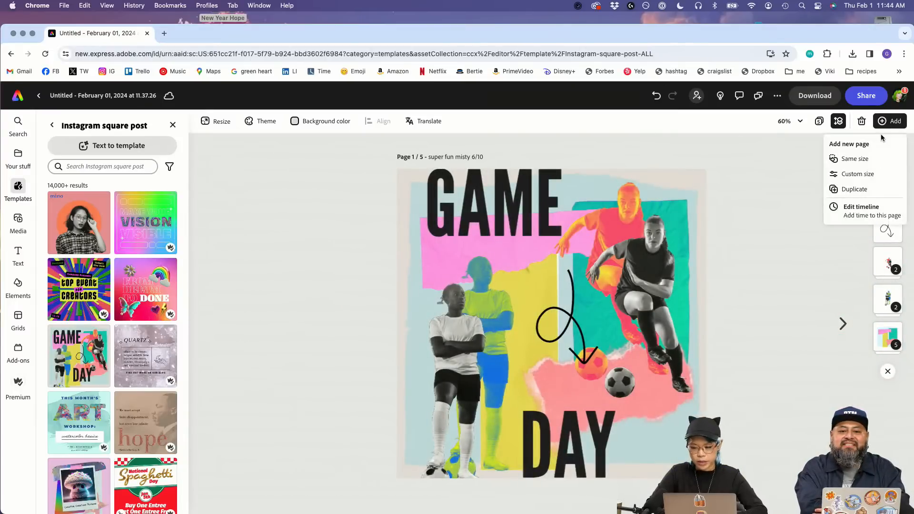
click(854, 189)
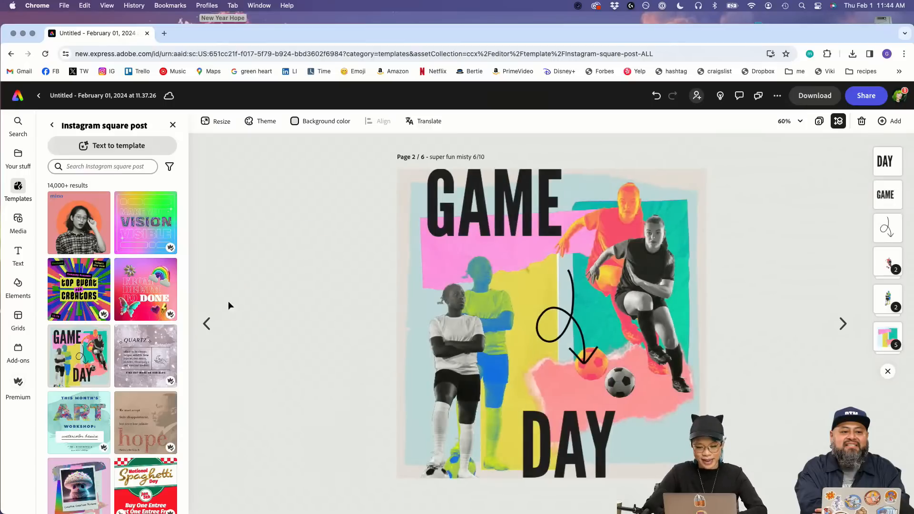
click(205, 323)
Step: Rename page 1 to "super great UMA 5/10" and compare it with page 2
click(442, 158)
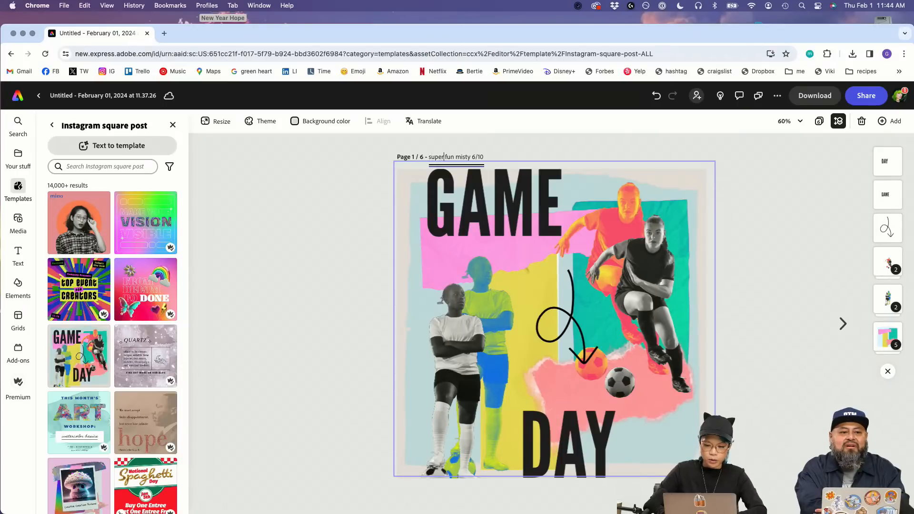
key(Delete)
key(Delete)
key(Delete)
key(Delete)
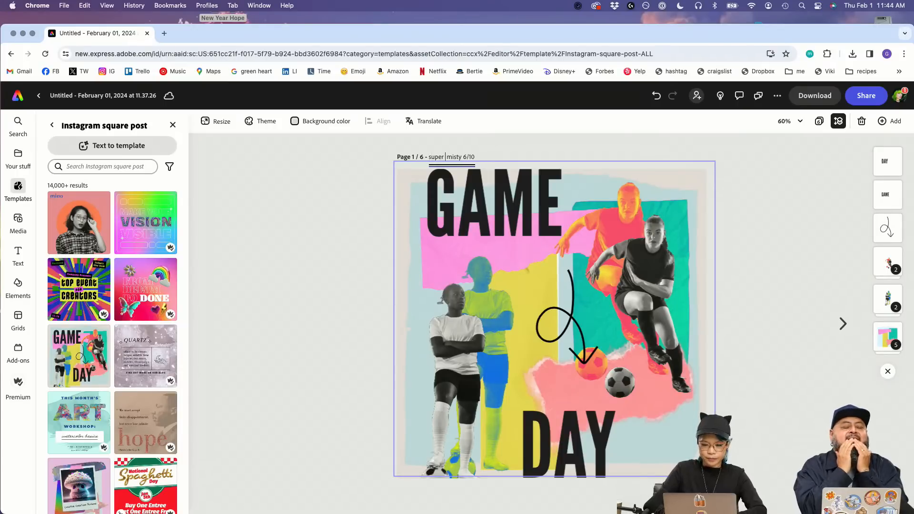
text(great )
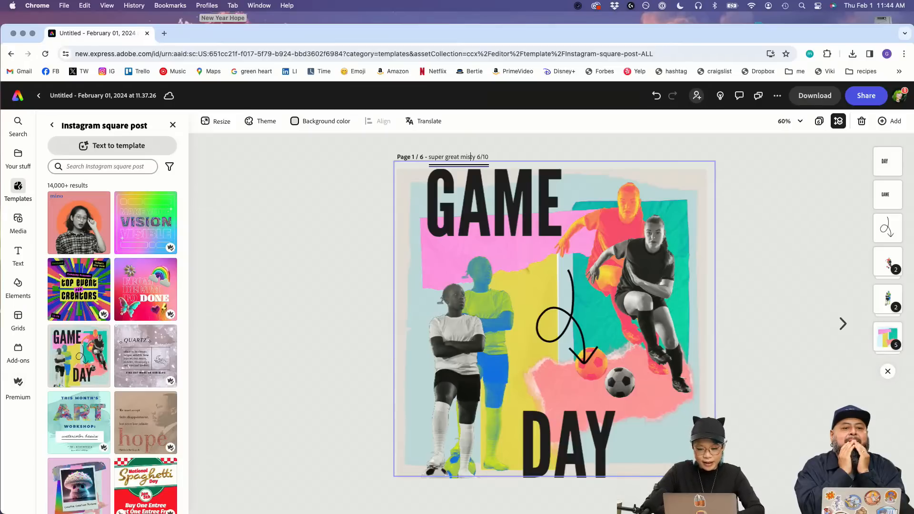
text(UMA)
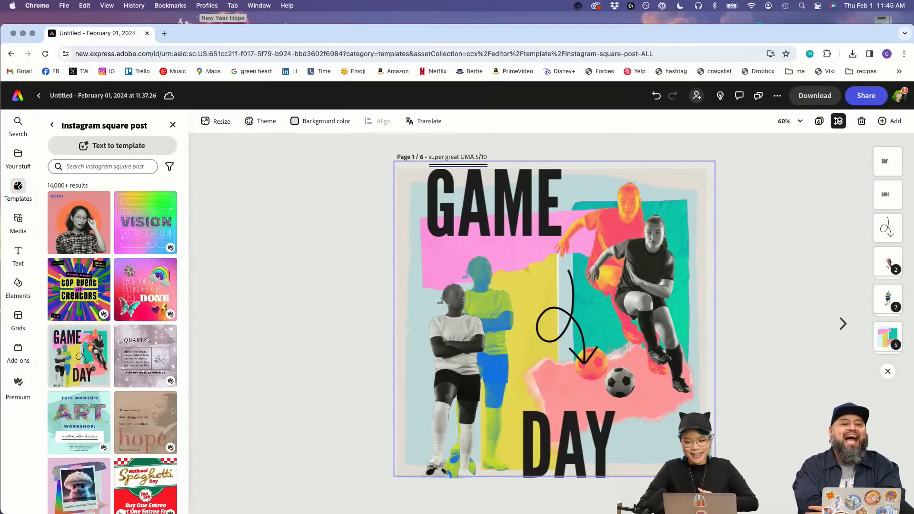
click(838, 324)
click(204, 323)
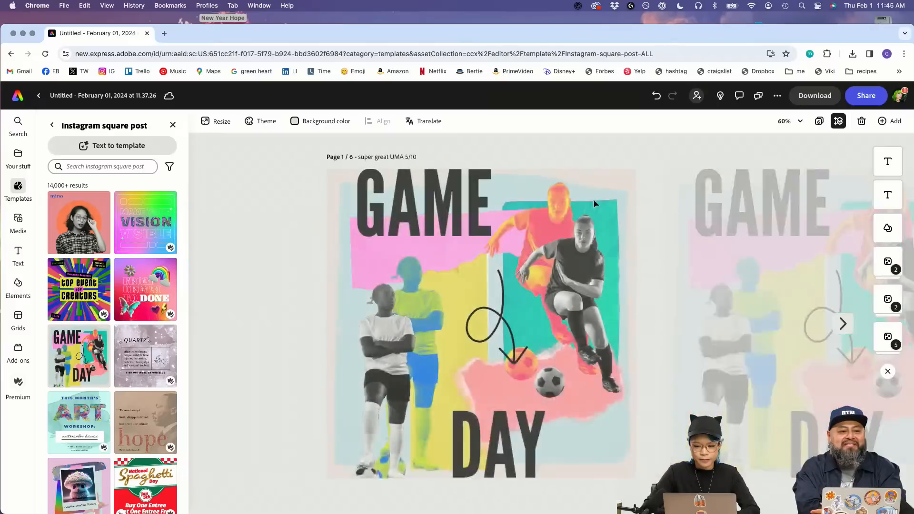
Step: Move the orange duotone copy of the running player further up within its group on page 1
click(632, 207)
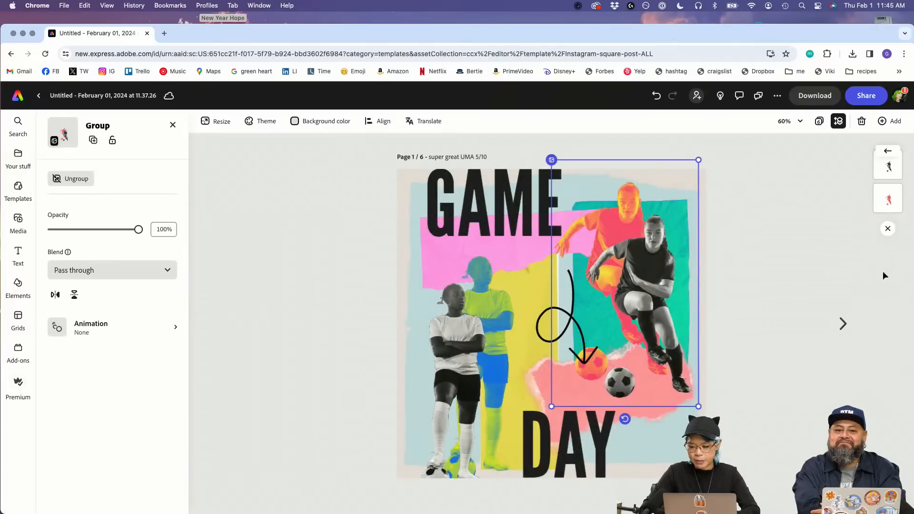
click(888, 210)
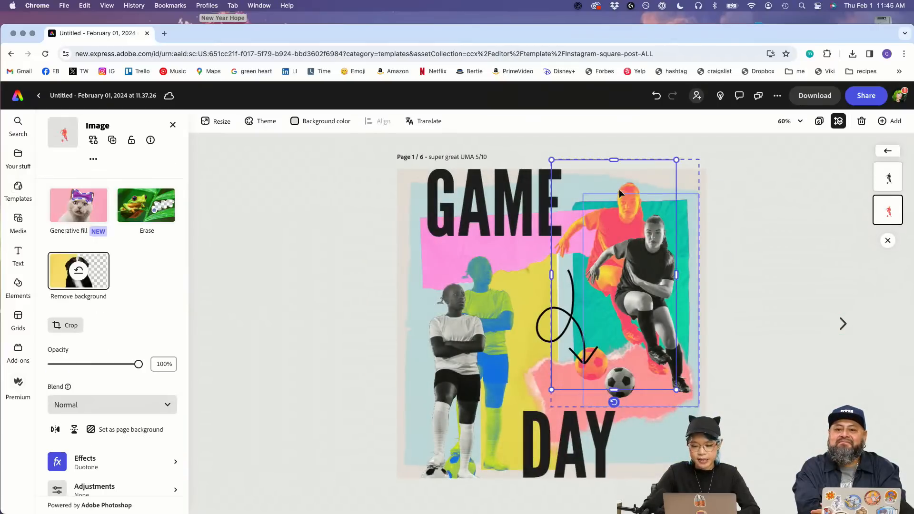
drag(628, 181, 630, 164)
click(793, 230)
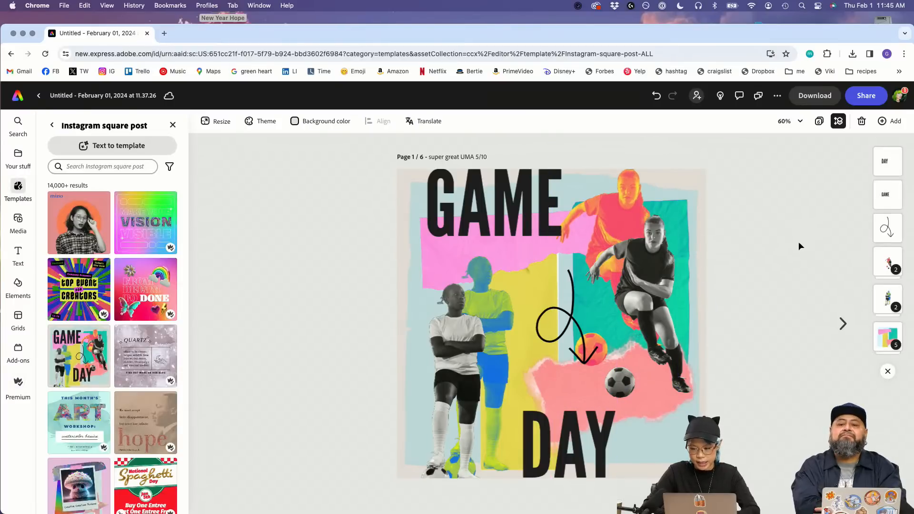
Step: Try to nudge the green-and-blue duotone copy of the standing player upward, and undo the last move
click(889, 299)
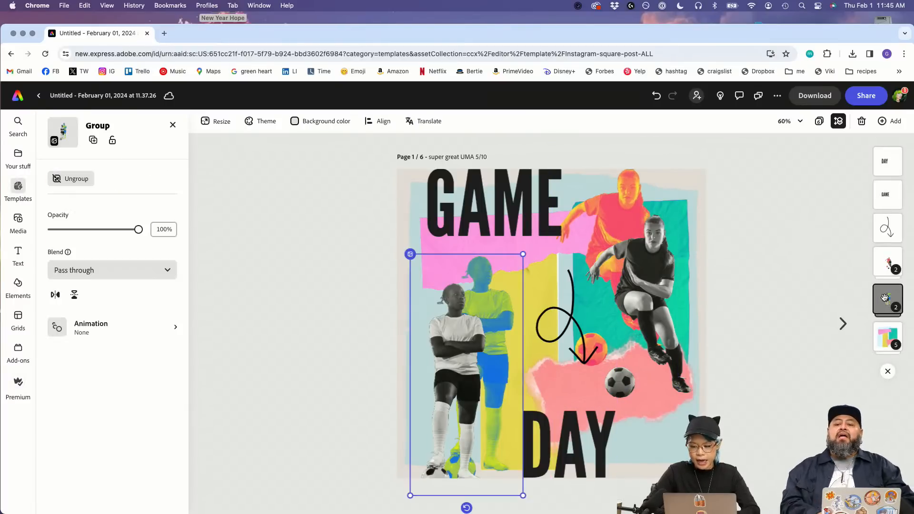
click(481, 281)
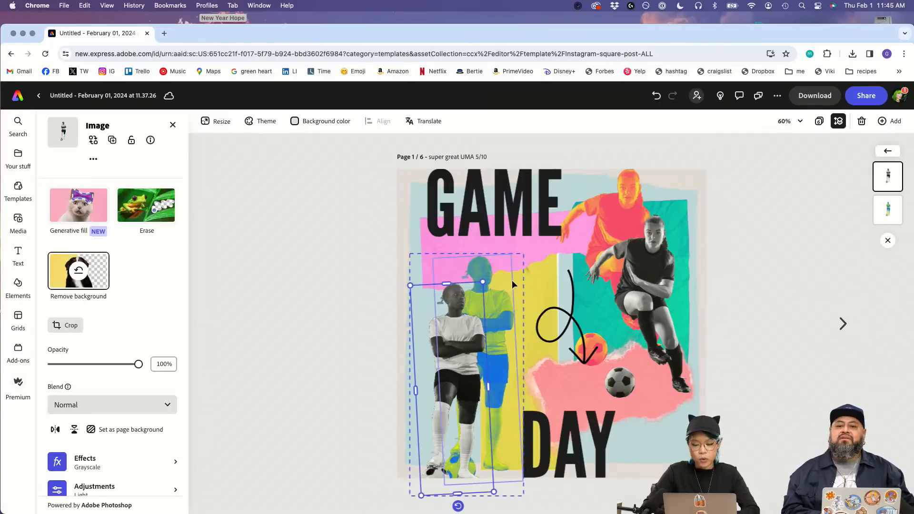
click(503, 277)
drag(503, 276, 502, 271)
key(super+z)
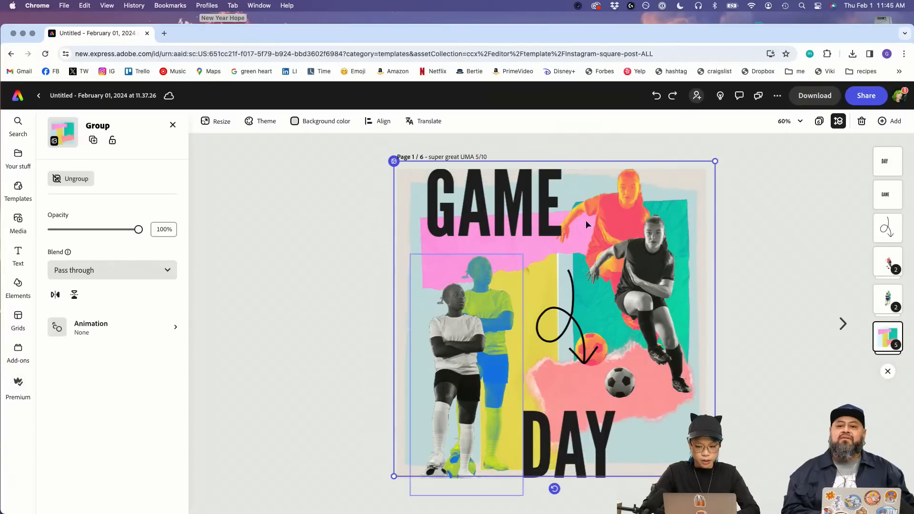
Step: Lock the torn-paper background group on page 1
click(694, 196)
click(741, 207)
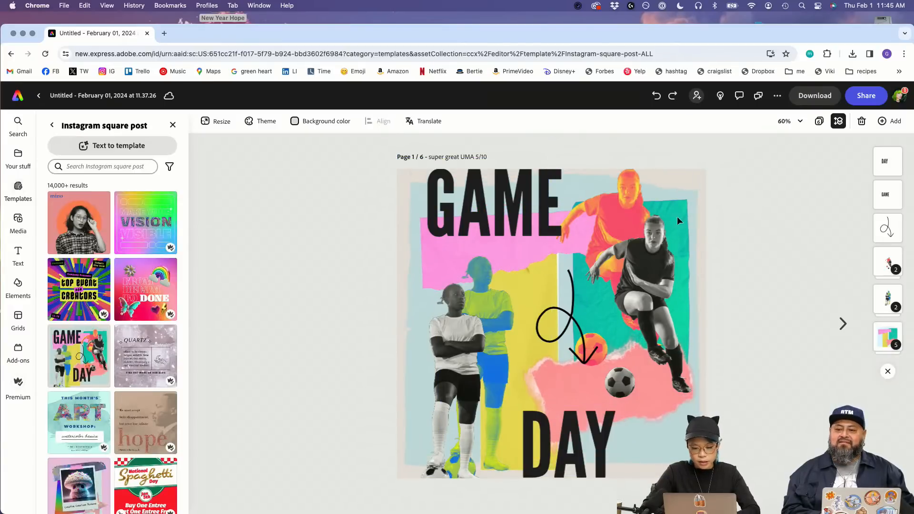
click(402, 236)
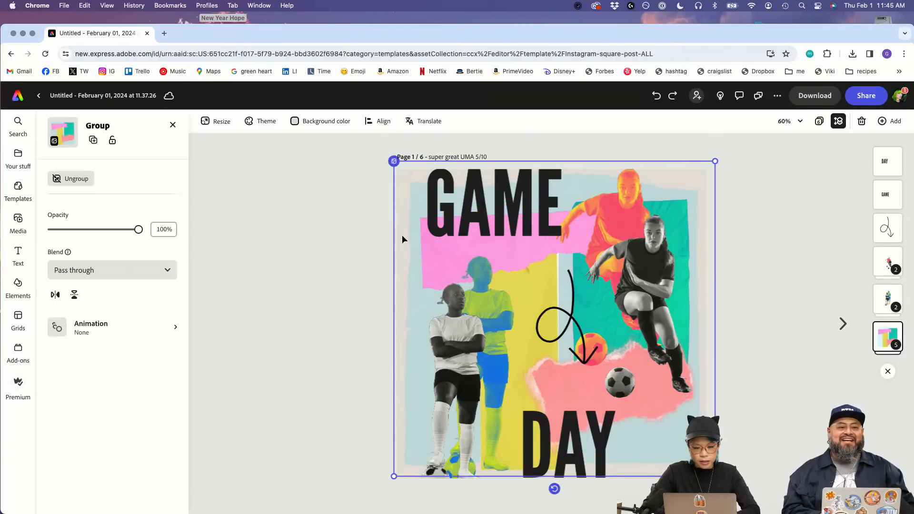
click(112, 141)
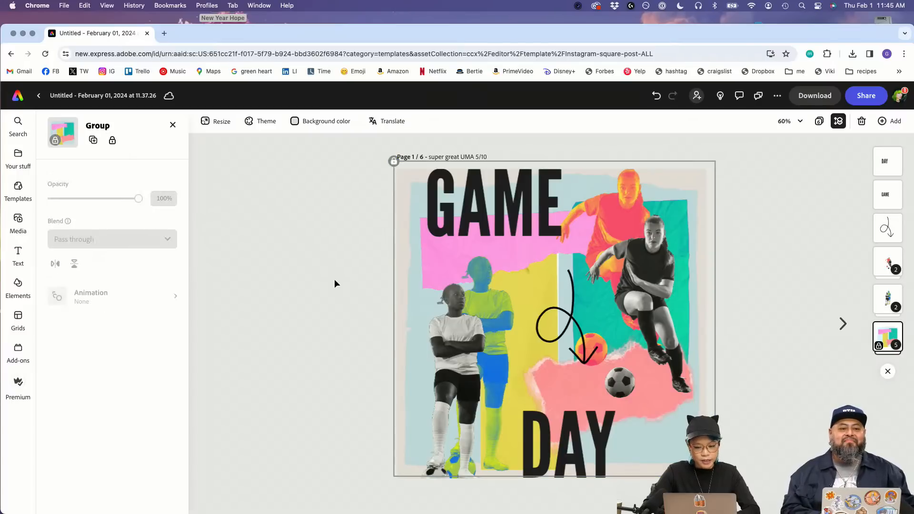
Step: Try to nudge the standing player's green-and-blue duotone copy upward, and reselect the player's group on page 1
click(484, 277)
drag(486, 279, 486, 275)
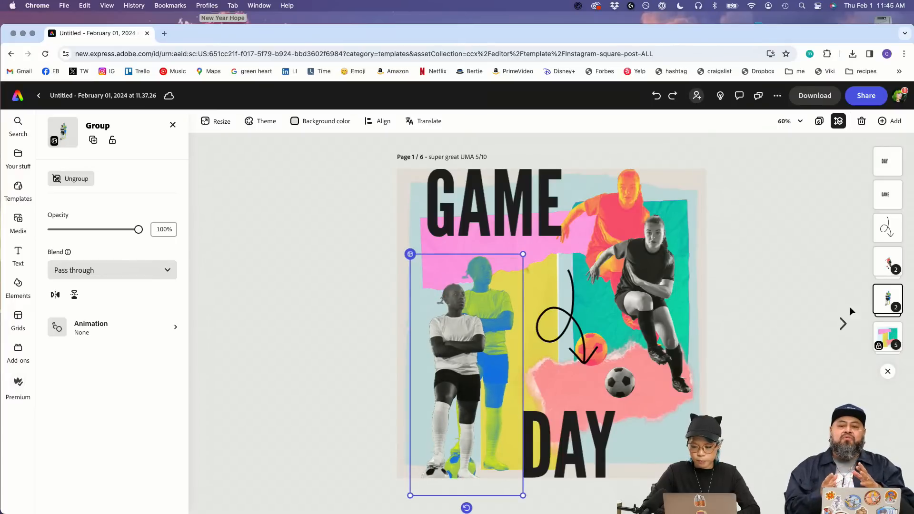
click(876, 300)
click(884, 299)
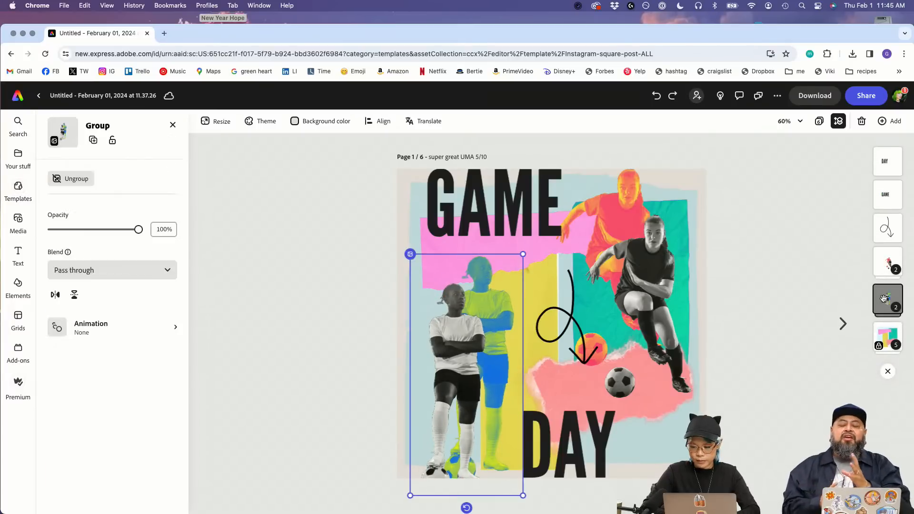
click(885, 304)
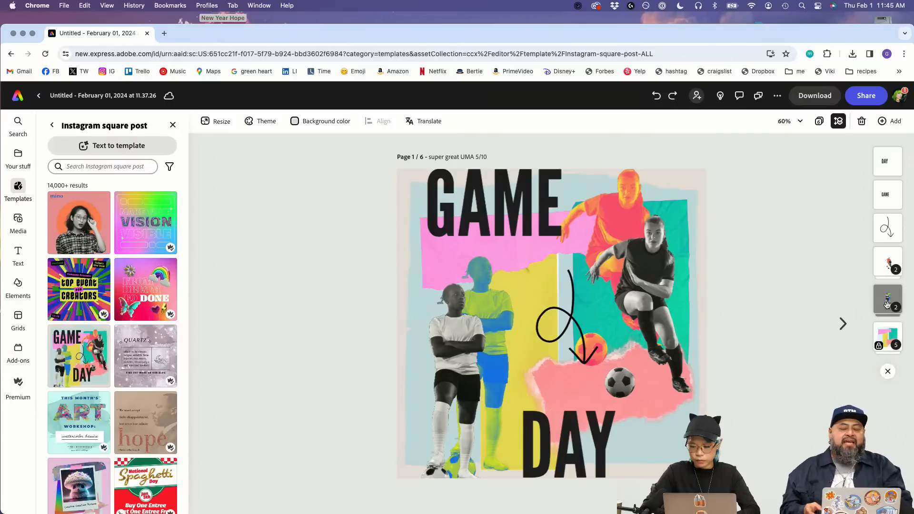
click(887, 305)
click(888, 303)
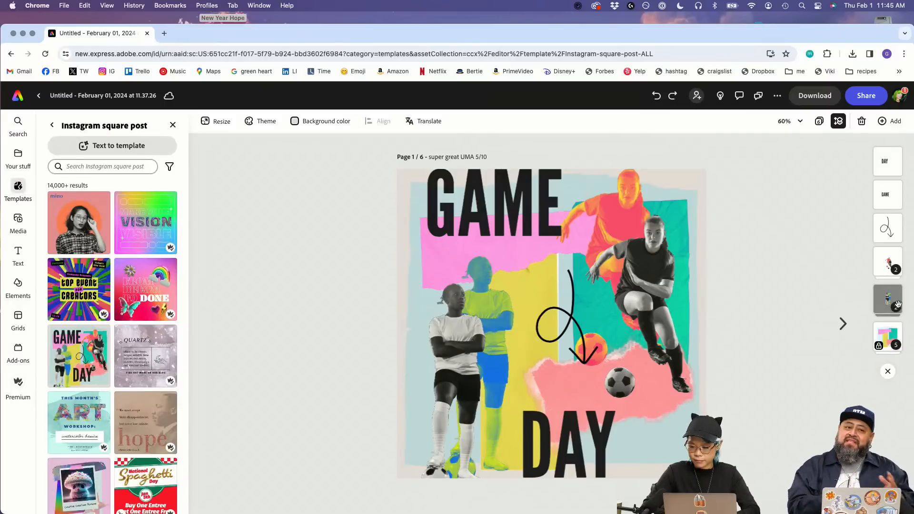
click(889, 305)
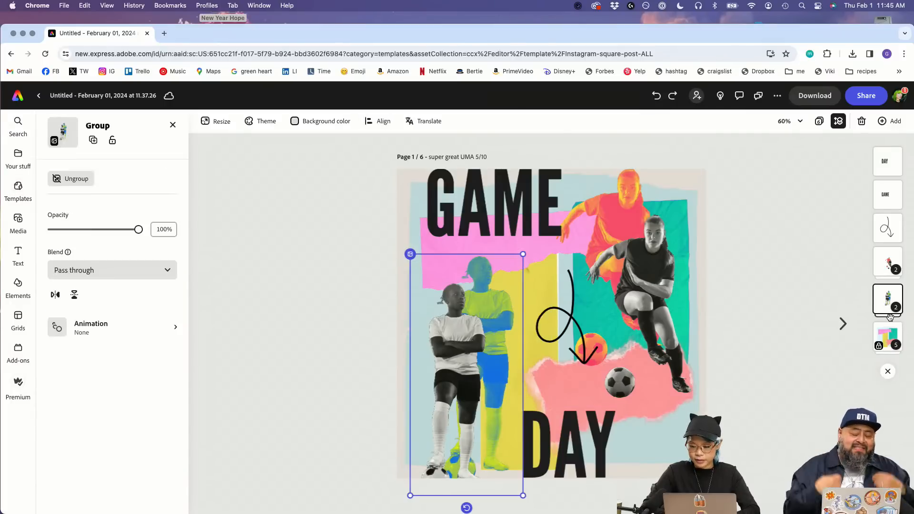
Step: Select the green-and-blue duotone copy inside the standing player's group, try to move it upward, and undo the move
double_click(889, 305)
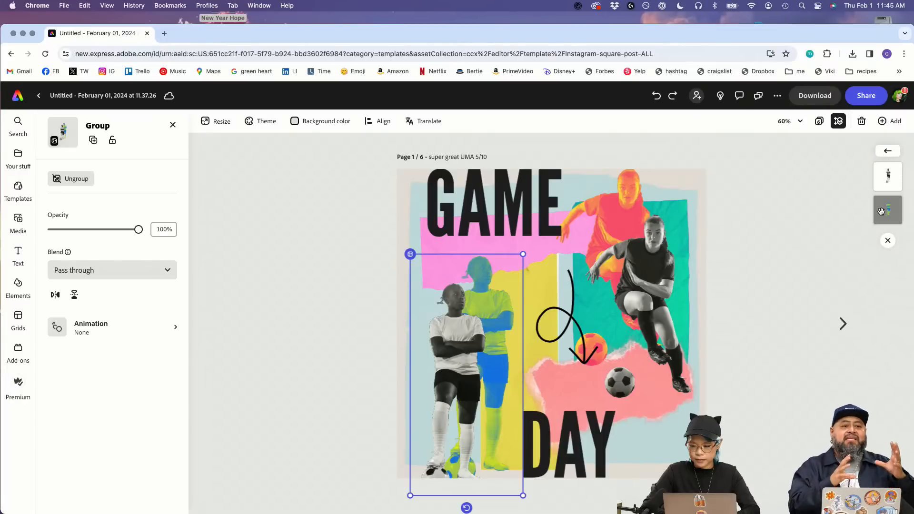
click(881, 211)
click(516, 278)
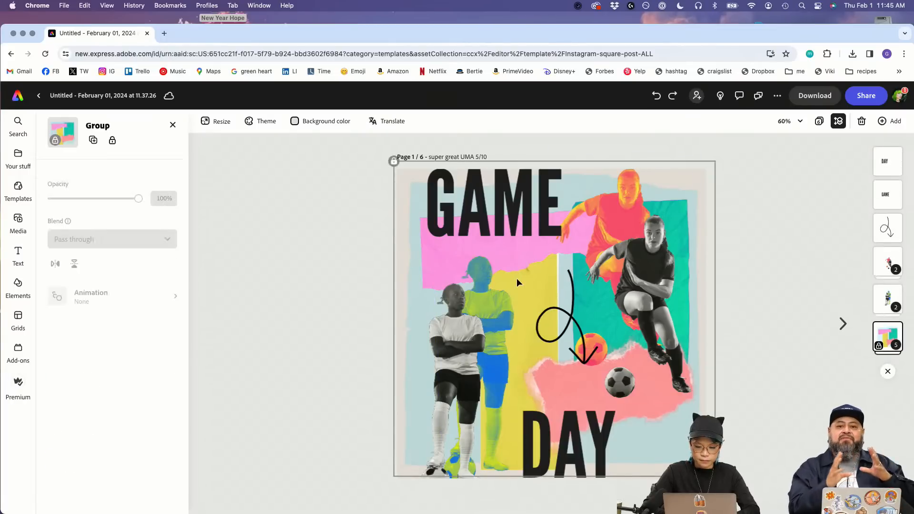
click(495, 280)
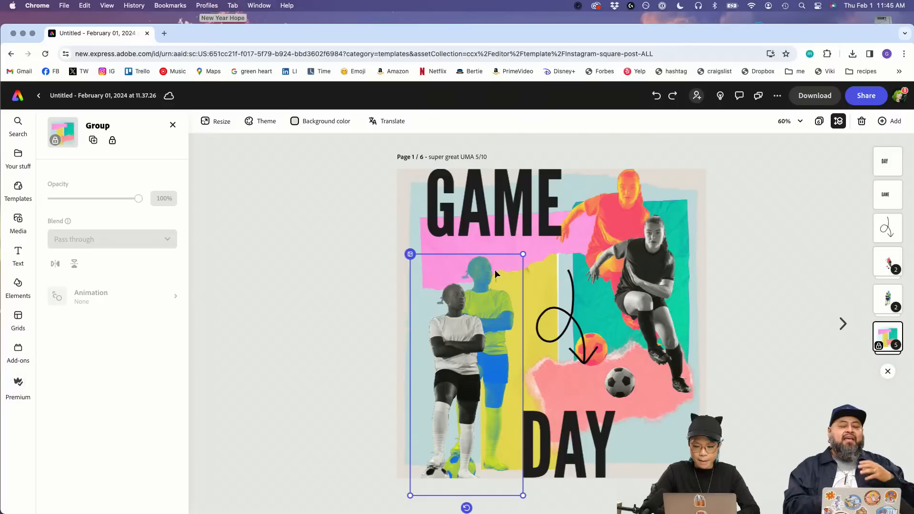
drag(477, 270, 476, 261)
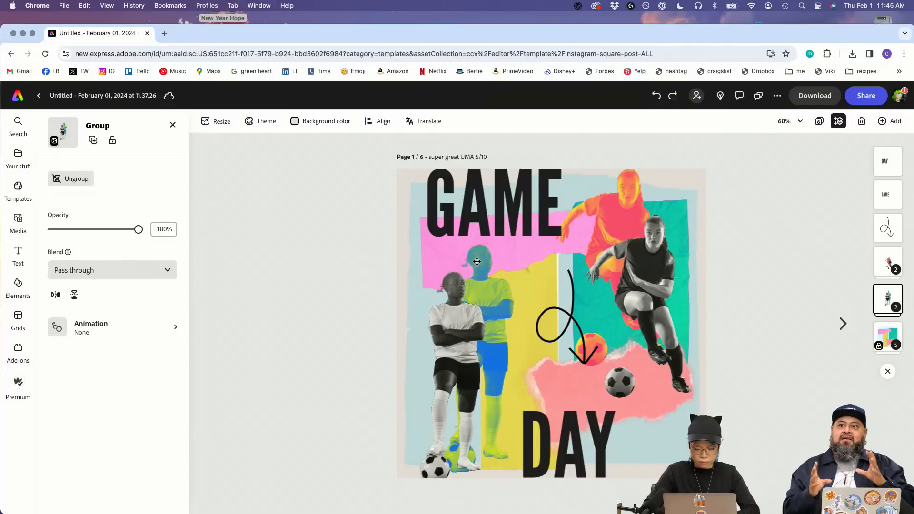
key(super+z)
Step: Reselect the green-and-blue duotone copy within the standing player's group and try again to shift it slightly upward
click(884, 299)
click(884, 300)
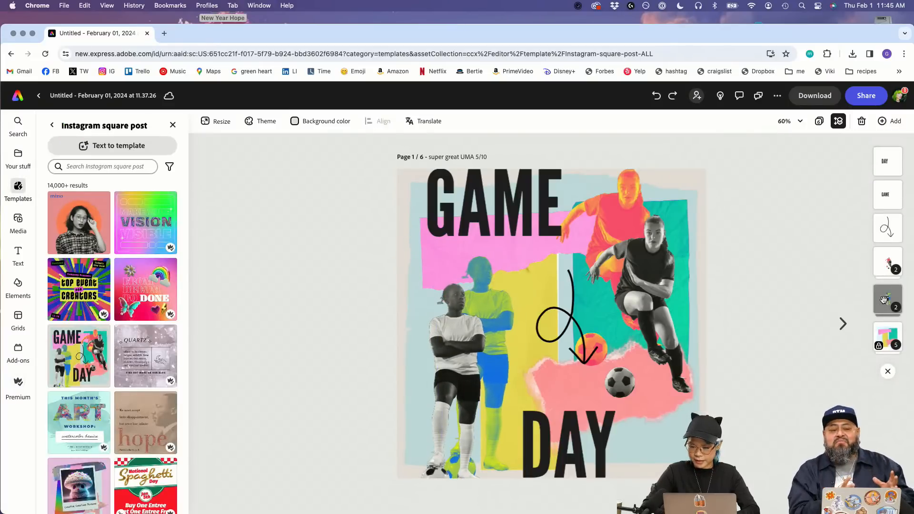
click(884, 299)
click(886, 222)
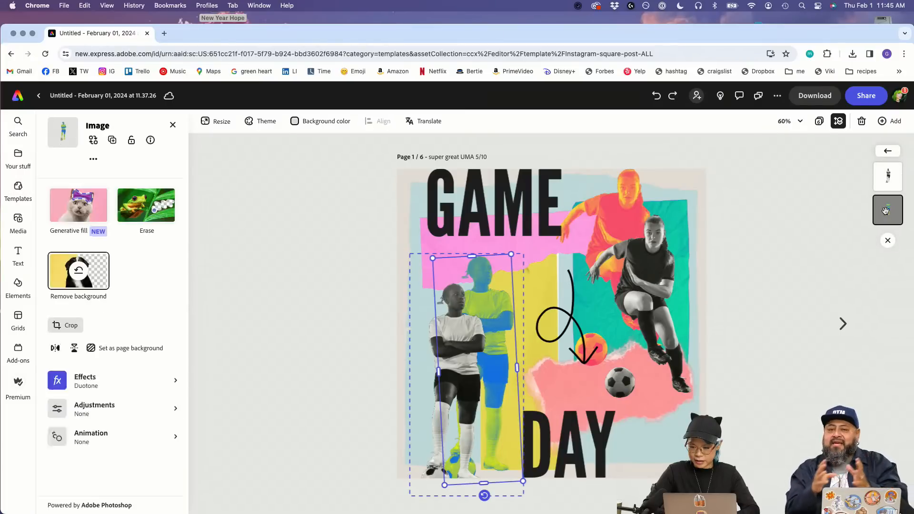
click(520, 284)
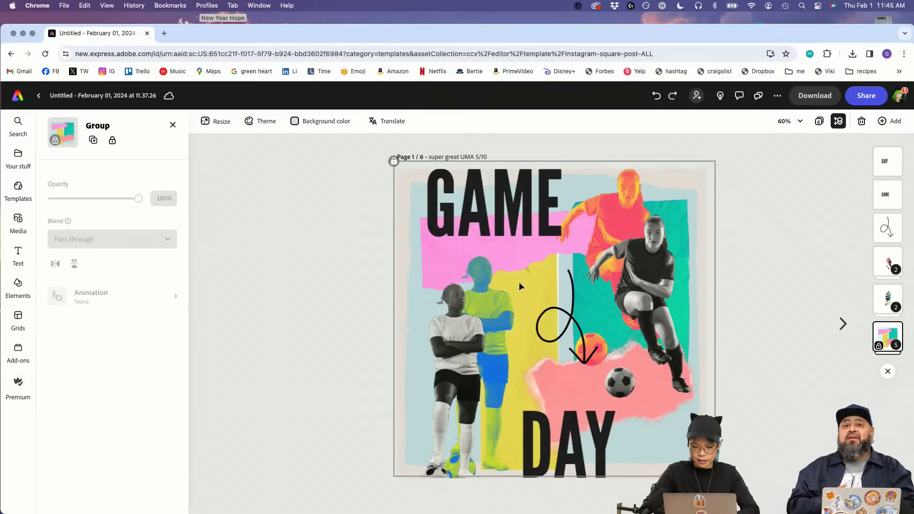
drag(499, 275, 498, 266)
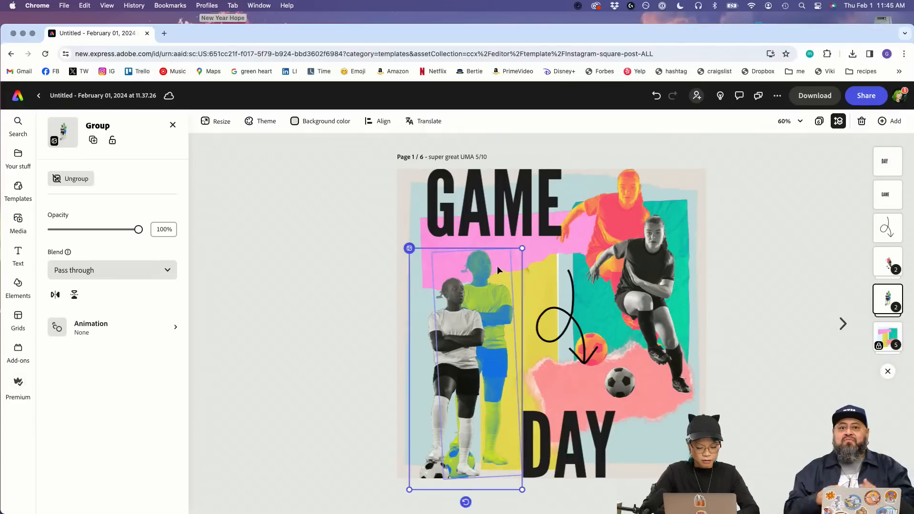
Step: Isolate the standing player's duotone copy once more, attempt another upward move, and undo it
click(880, 300)
click(888, 208)
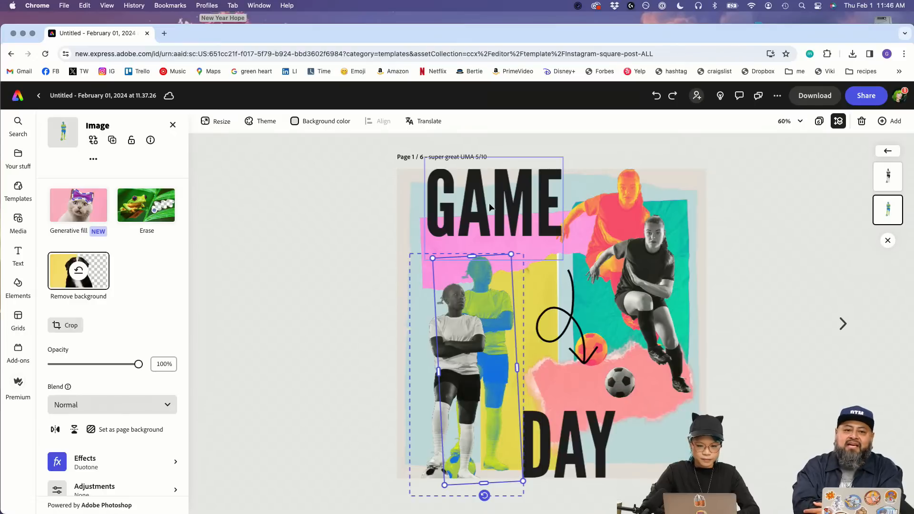
click(422, 280)
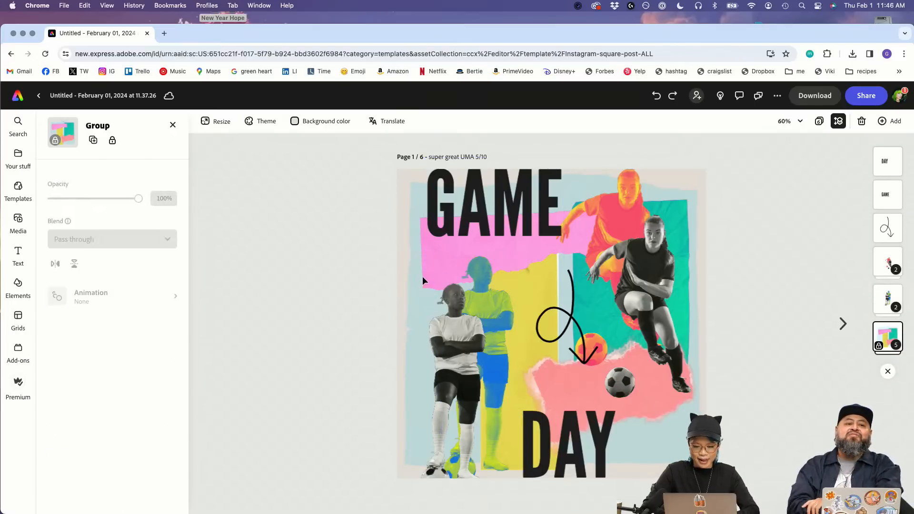
click(491, 281)
drag(492, 281, 491, 273)
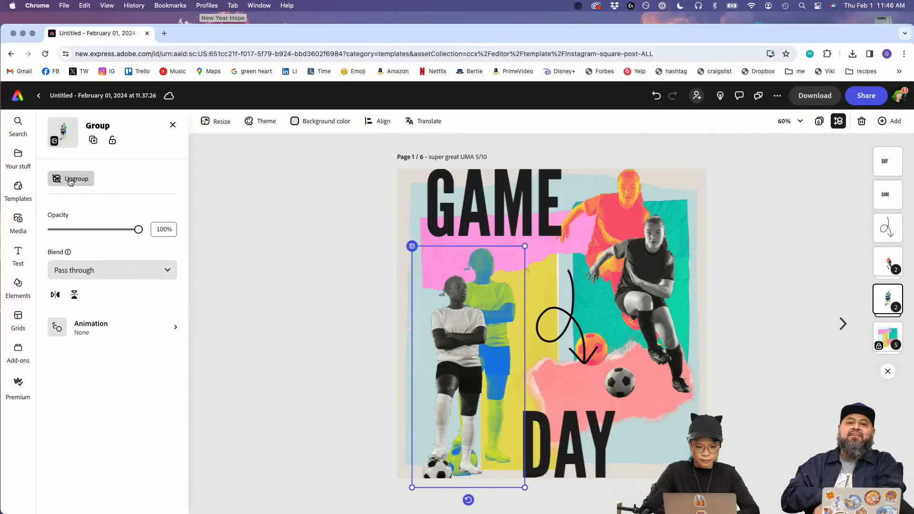
key(super+z)
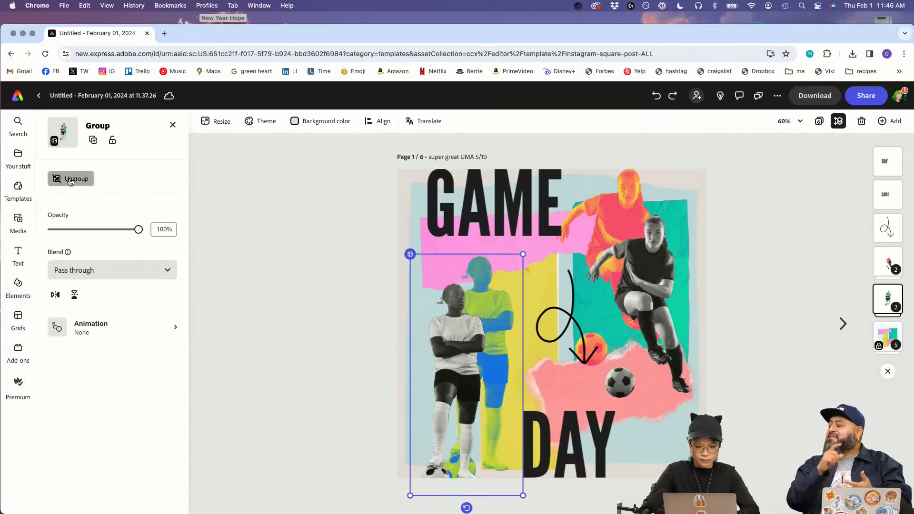
Step: Ungroup the standing player's two cutouts and move the green-and-blue duotone copy slightly upward on page 1
click(70, 180)
click(514, 272)
click(504, 267)
click(490, 267)
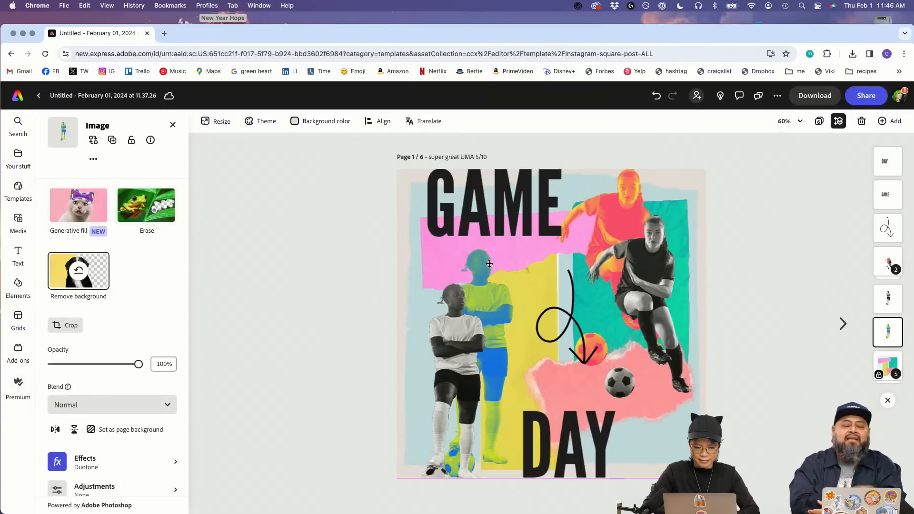
click(794, 330)
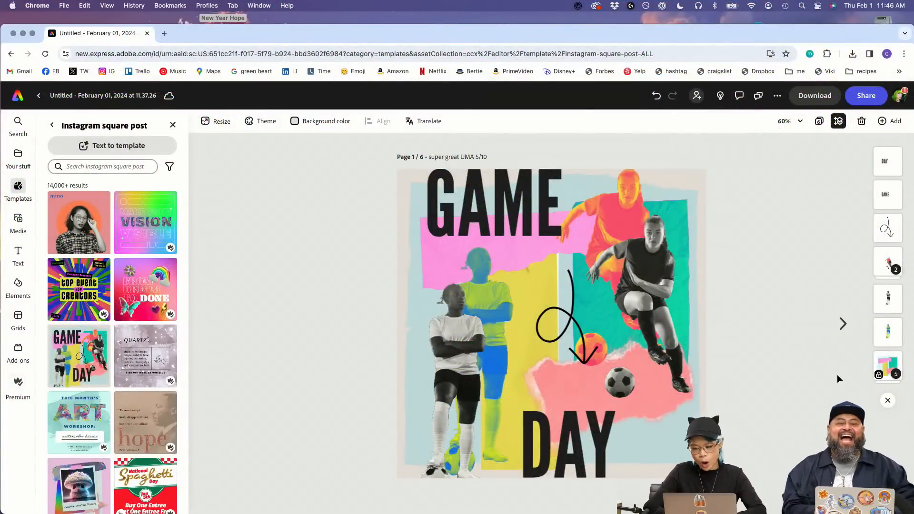
Step: Compare page 1 with page 2, and duplicate page 1
click(843, 324)
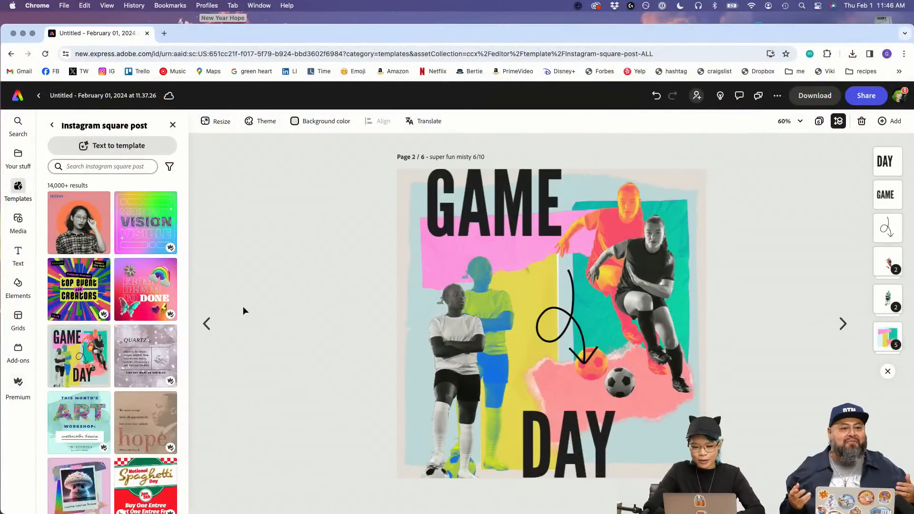
click(207, 324)
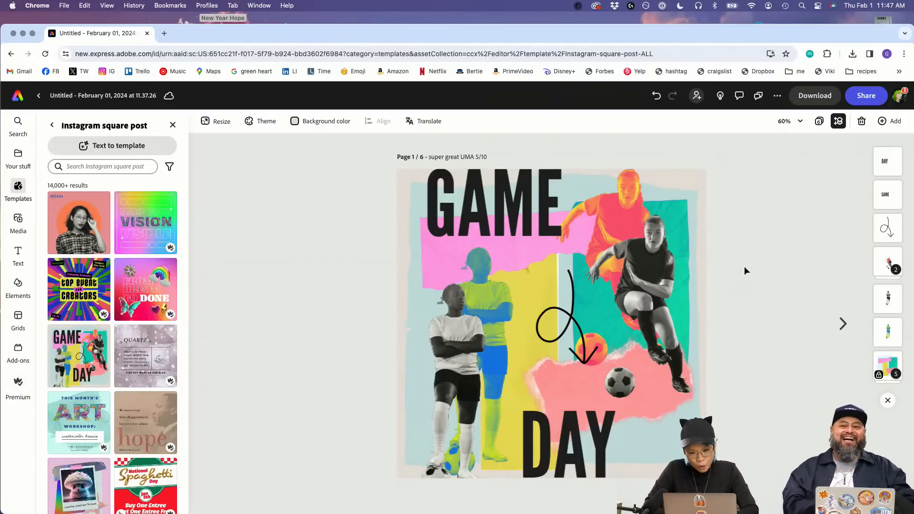
click(890, 121)
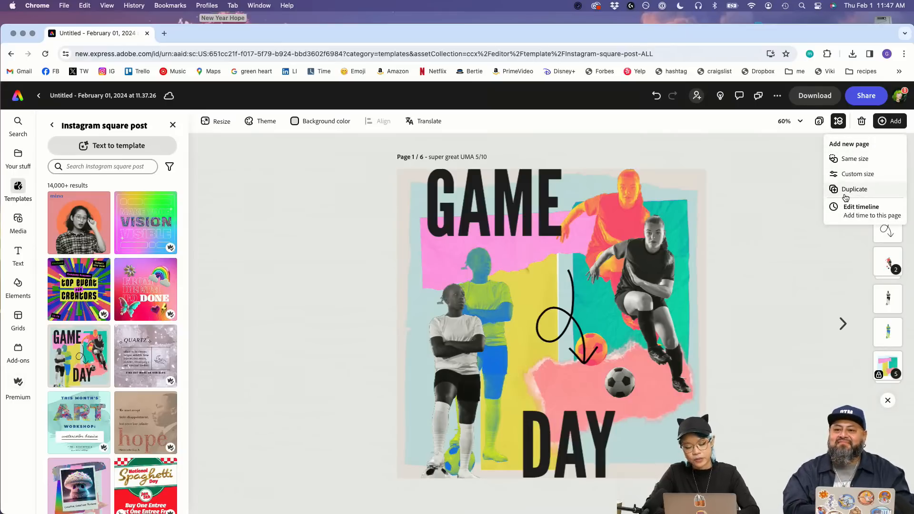
click(846, 196)
click(210, 317)
Step: Rename page 1 to "super nifty blu 4/10"
click(449, 160)
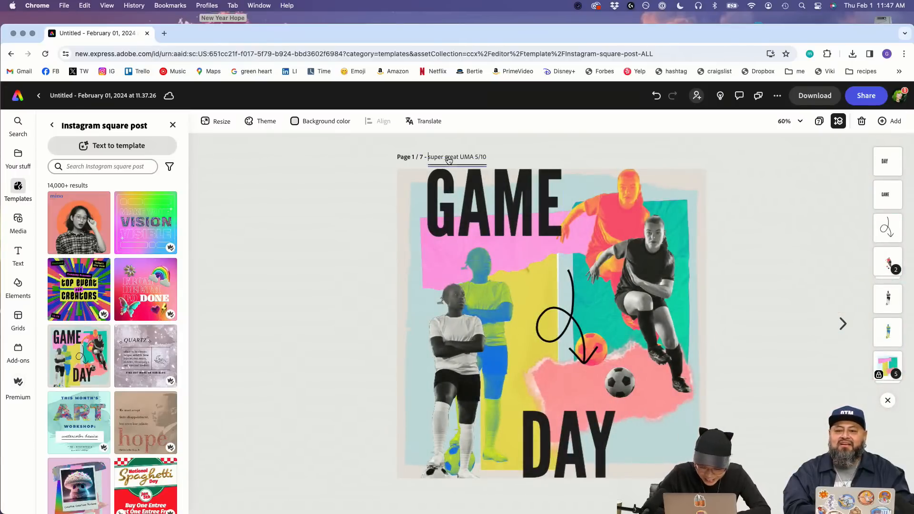
key(Right)
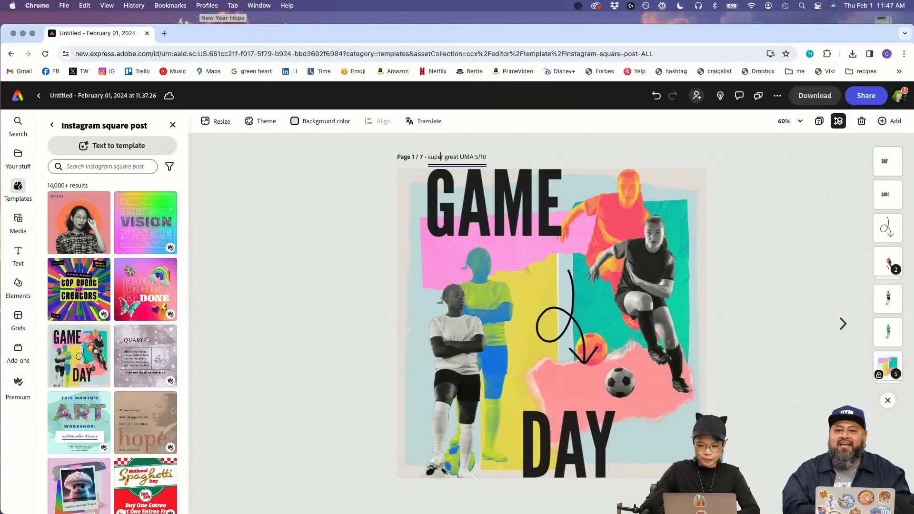
key(BackSpace)
key(BackSpace)
key(BackSpace)
key(BackSpace)
key(BackSpace)
text(nifty)
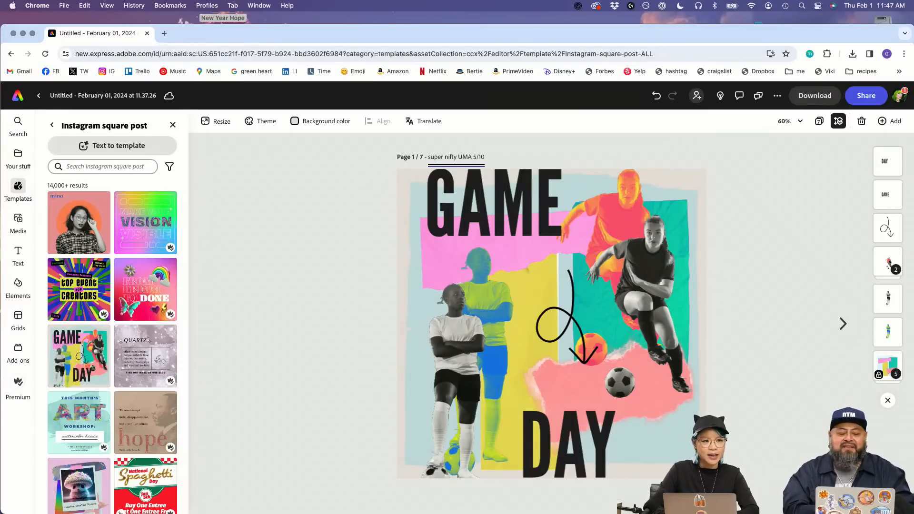
key(Delete)
key(Delete)
key(Delete)
key(Delete)
text(blu )
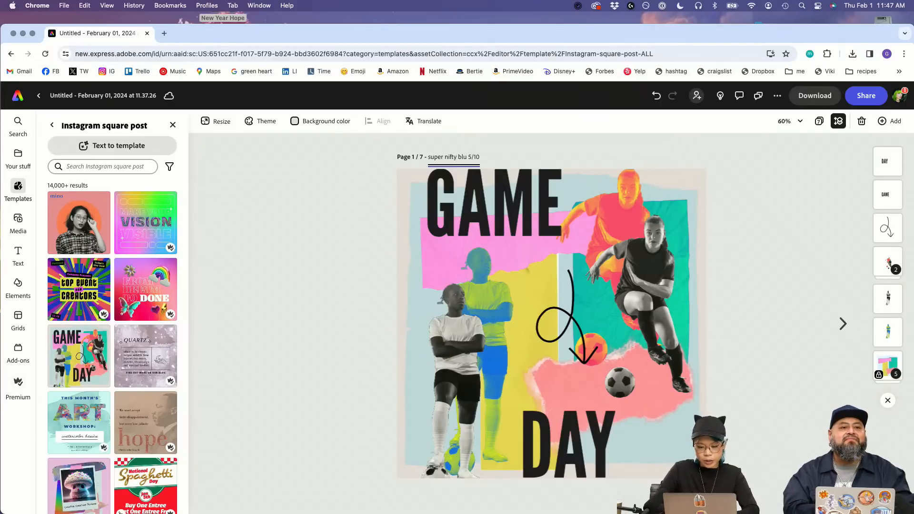
text(4)
click(752, 228)
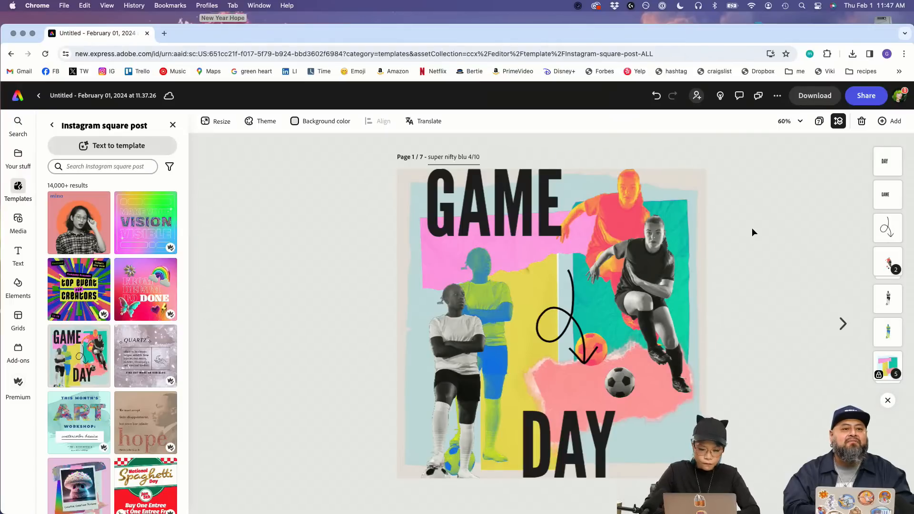
Step: Compare page 1 with page 2, and move page 1's green-and-blue duotone copy of the standing player further up
click(843, 324)
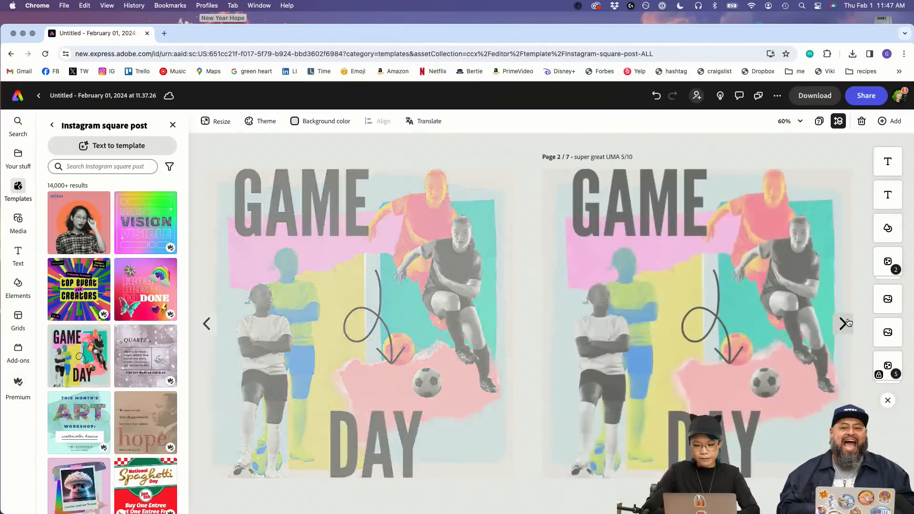
click(206, 324)
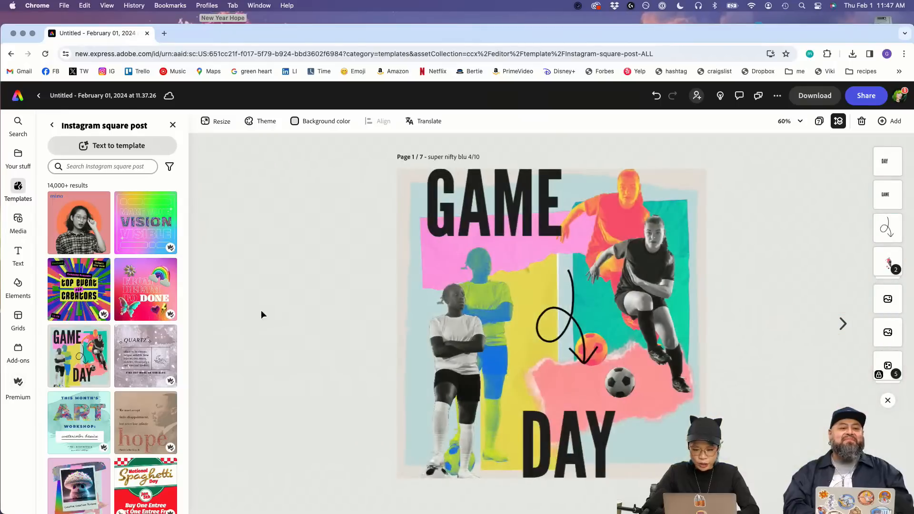
click(499, 269)
drag(498, 270, 499, 257)
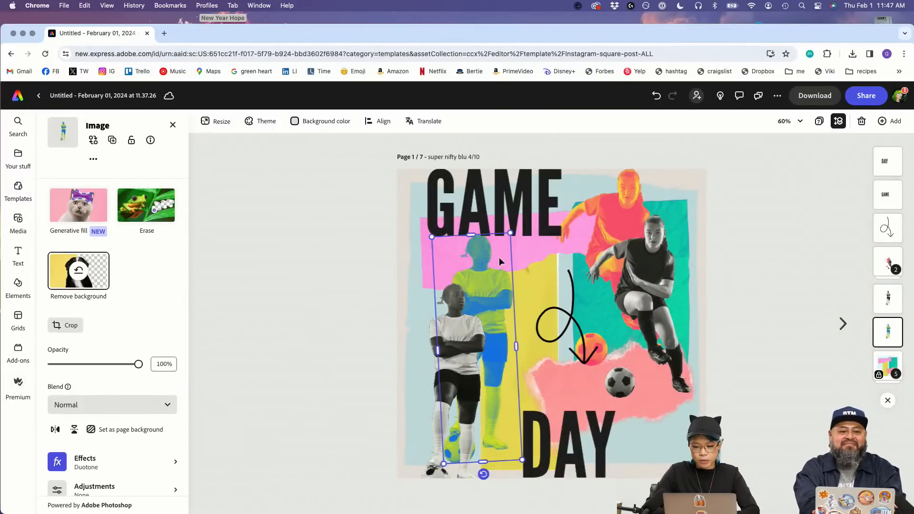
Step: Ungroup the running player's two cutouts and move only the orange duotone copy further up on page 1
click(612, 221)
mouse_move(878, 257)
mouse_down()
mouse_move(880, 281)
mouse_move(883, 258)
mouse_up()
double_click(884, 258)
click(71, 179)
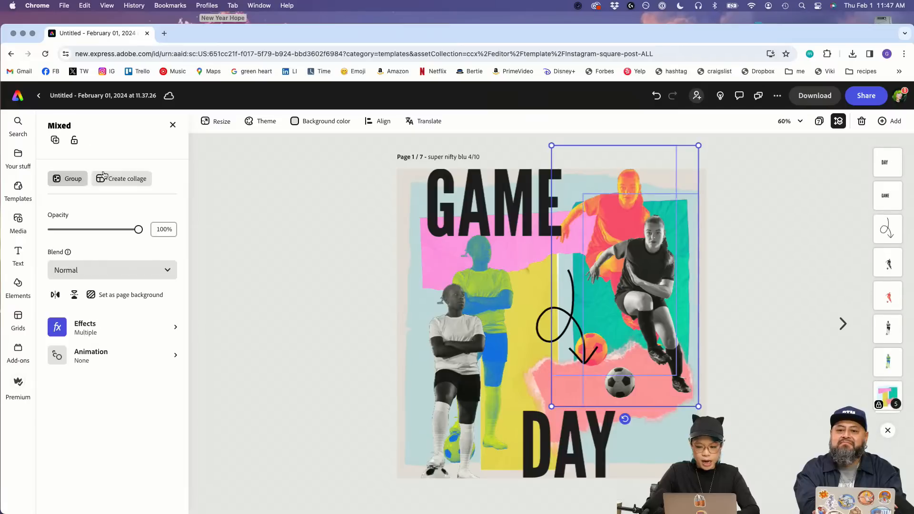
drag(615, 151, 591, 146)
key(super+z)
click(889, 296)
click(767, 396)
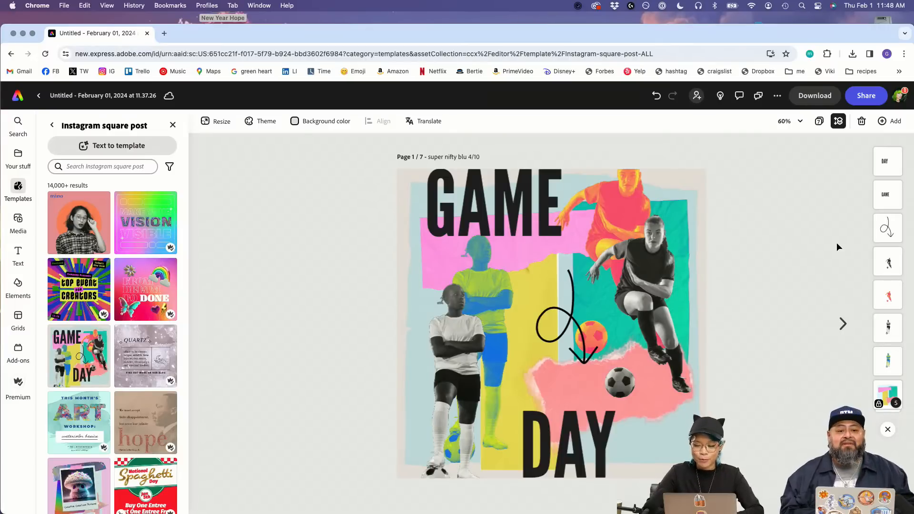
Step: Compare page 1 with page 2, and add another duplicate of page 1
click(843, 324)
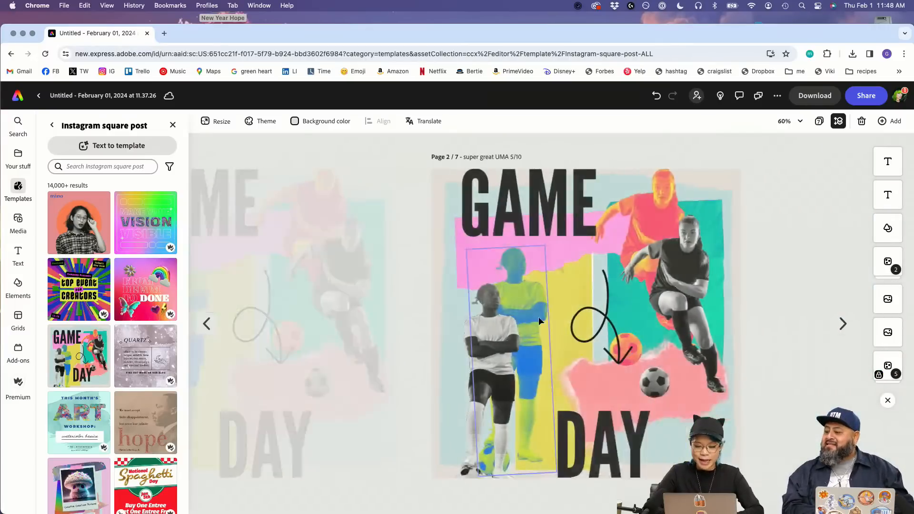
click(201, 320)
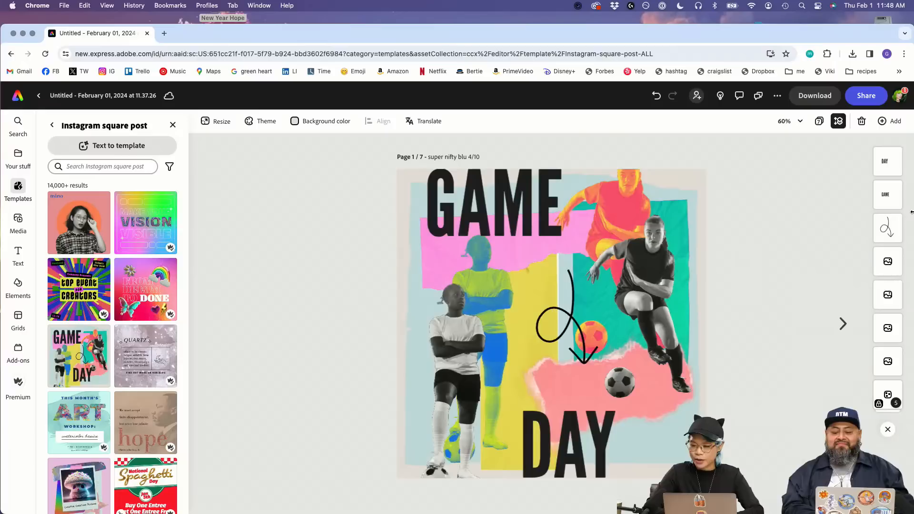
click(888, 128)
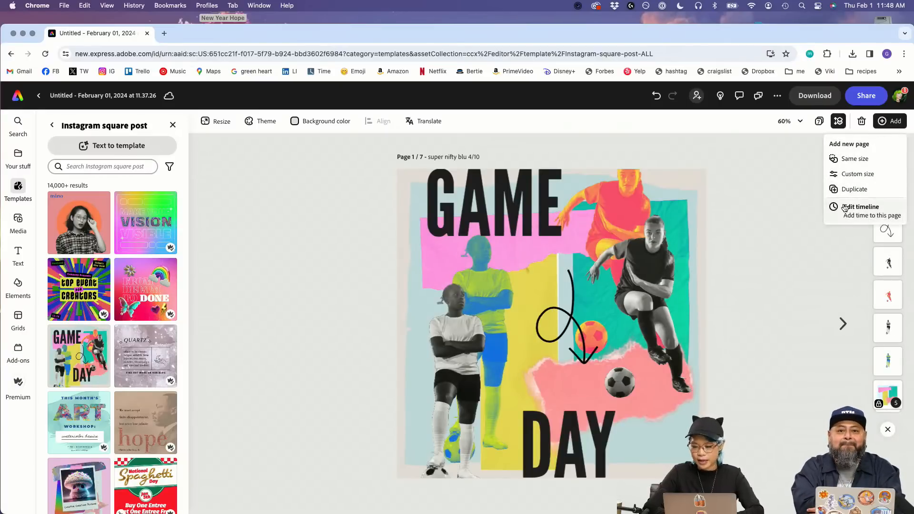
click(841, 189)
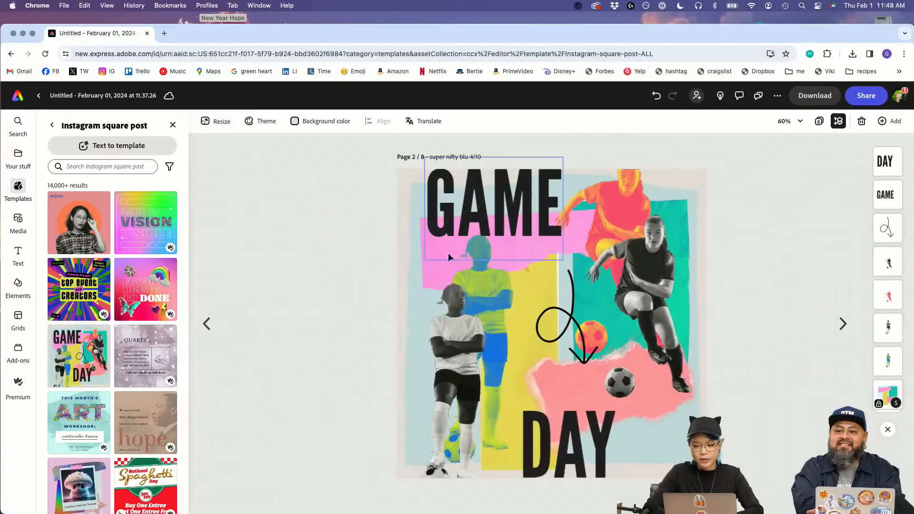
Step: Rename page 1 to "super wonderful dee 3/10"
click(203, 324)
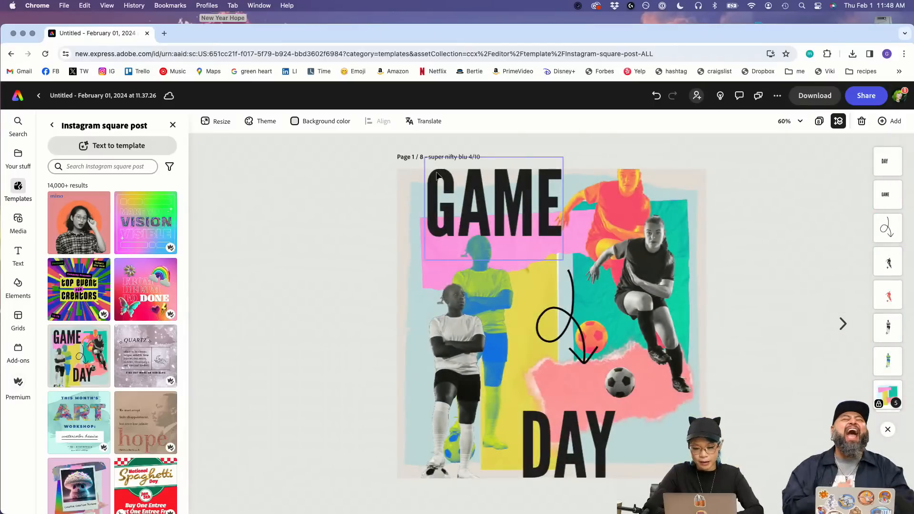
key(Right)
key(Right)
key(Right)
key(Right)
key(Right)
key(Right)
key(Right)
key(Right)
key(Right)
key(Right)
key(Right)
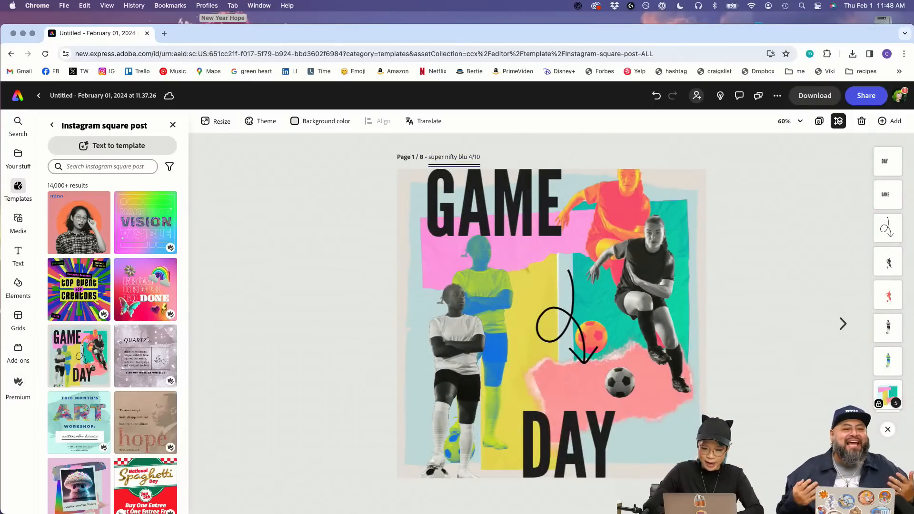
key(Right)
key(Right)
key(Right)
key(Right)
key(BackSpace)
key(BackSpace)
key(BackSpace)
key(BackSpace)
key(BackSpace)
key(BackSpace)
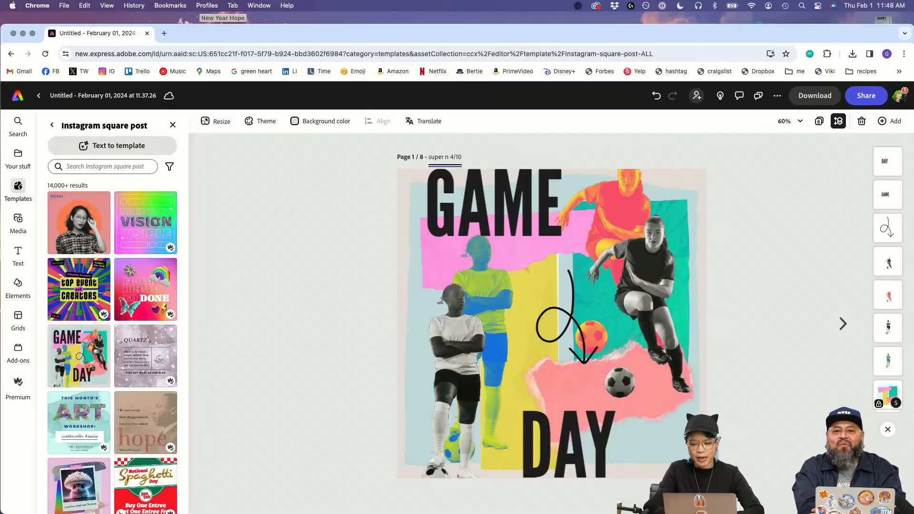
key(BackSpace)
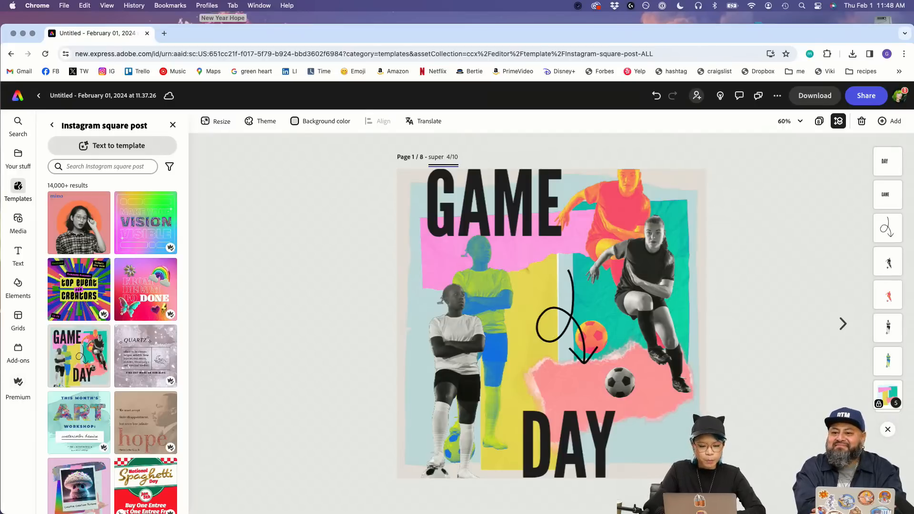
text(wonderfu)
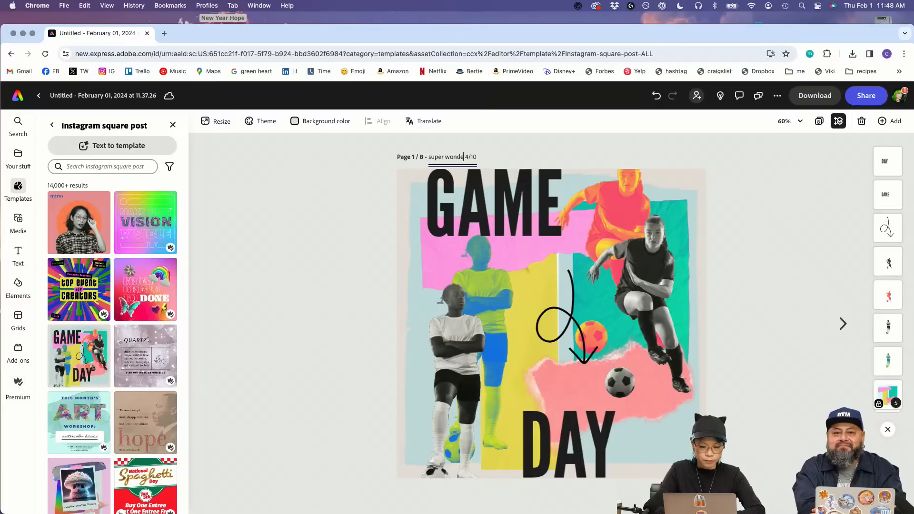
text(l)
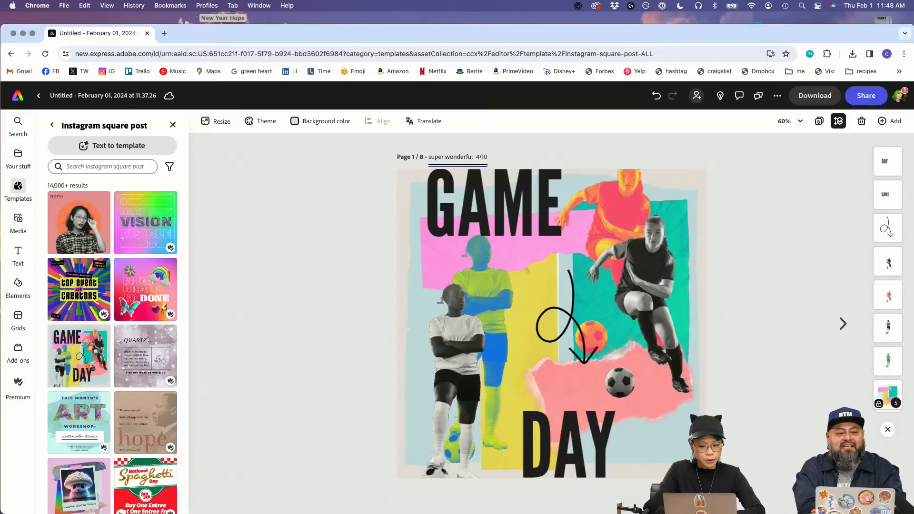
text( dee)
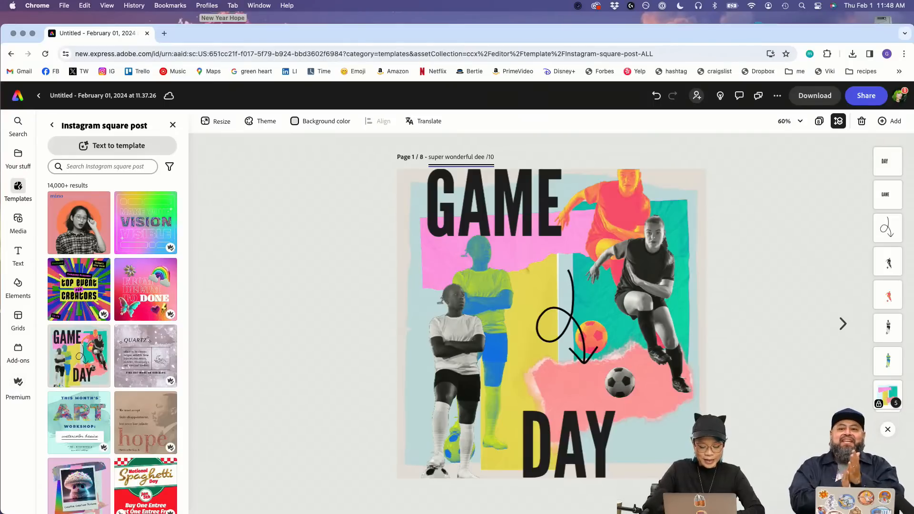
Step: Compare page 1 with page 2, and delete the orange and the green-and-blue duotone player copies from page 1
click(842, 323)
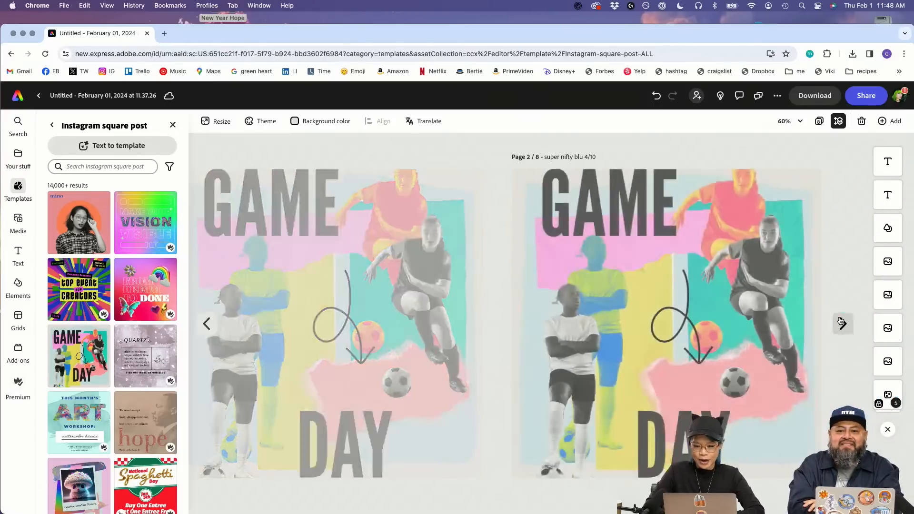
click(206, 320)
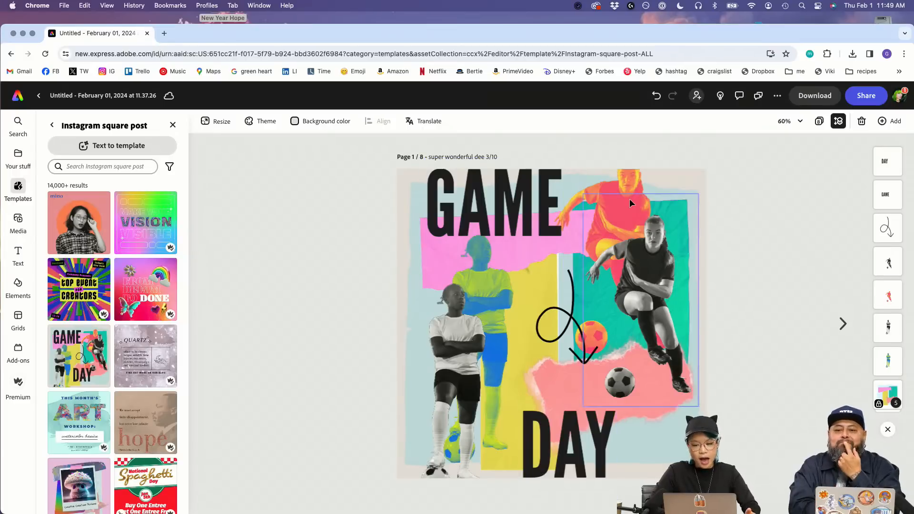
click(630, 177)
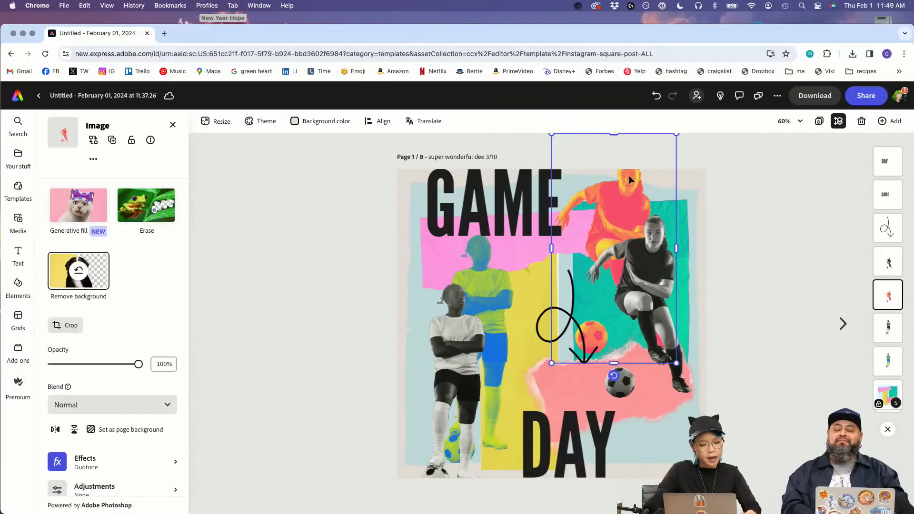
key(Delete)
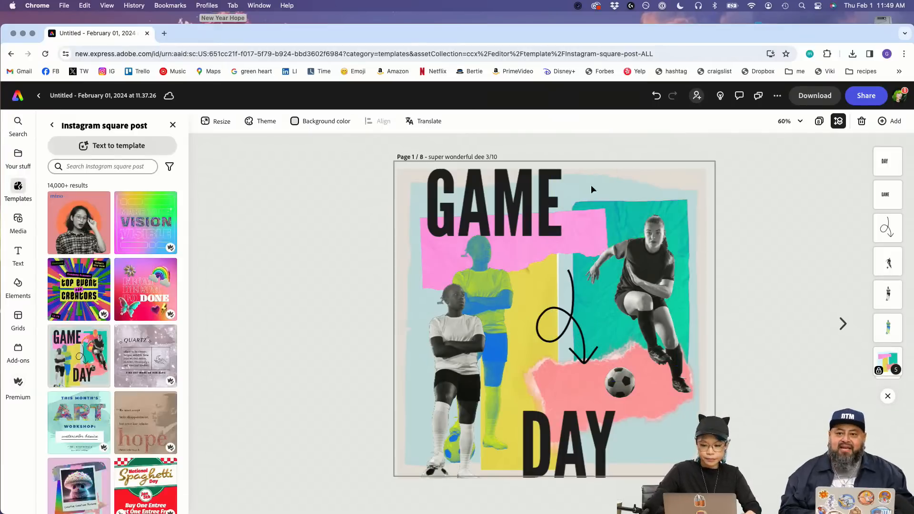
click(495, 280)
key(Delete)
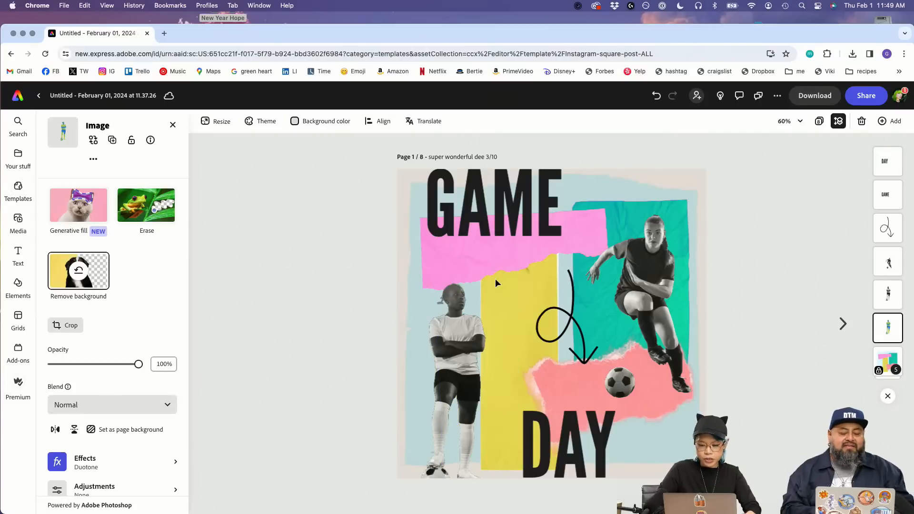
Step: Rotate the black-and-white running player and the standing player slightly counterclockwise on page 1
click(474, 253)
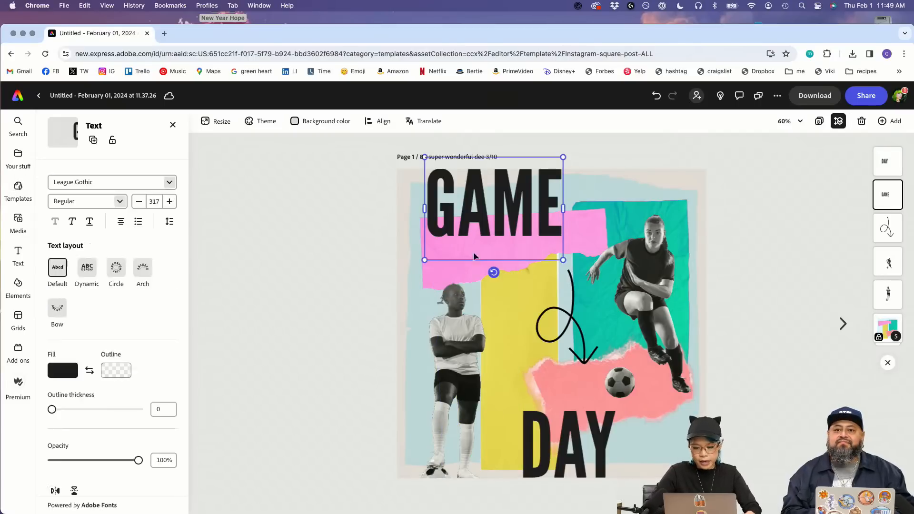
click(607, 232)
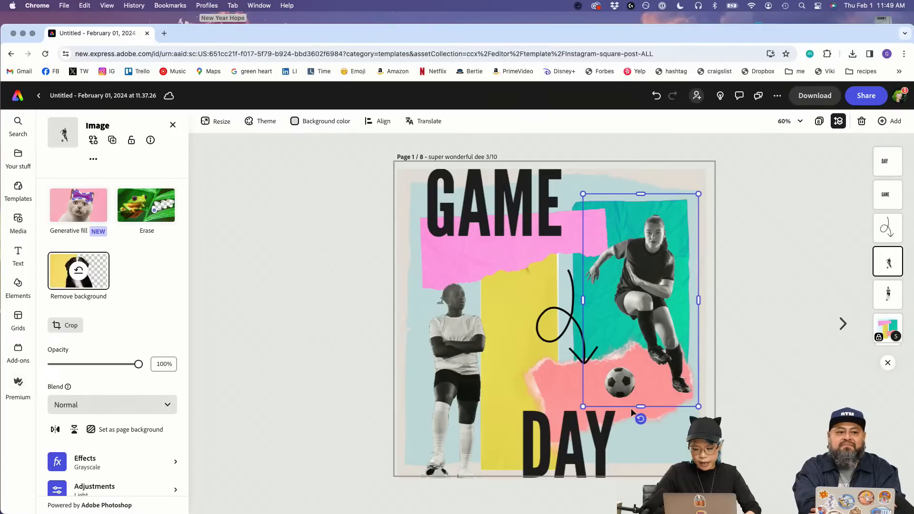
drag(641, 418, 652, 419)
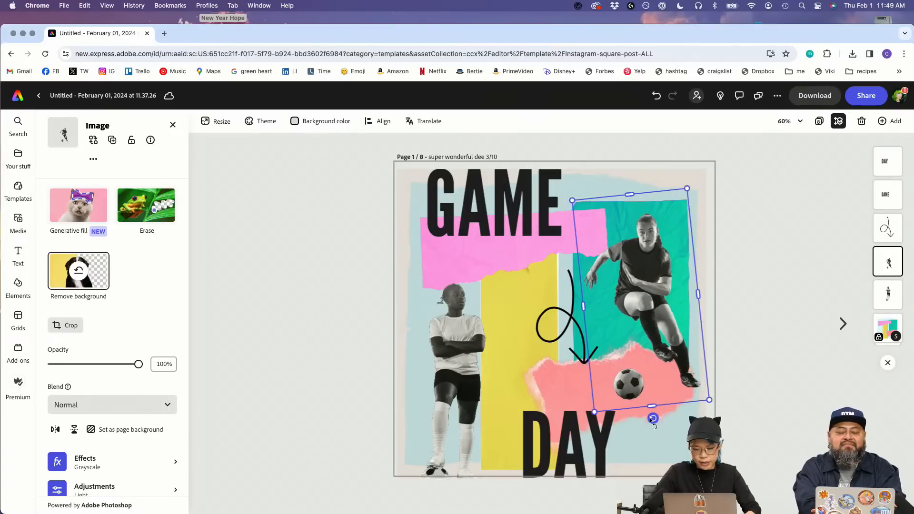
click(459, 444)
drag(459, 507, 476, 503)
click(731, 432)
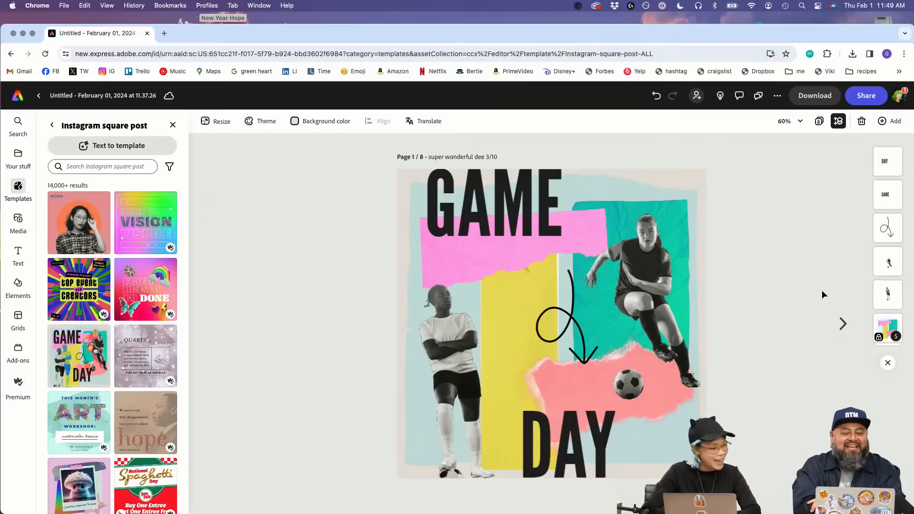
Step: Duplicate page 1, and rename page 1 to "super hype borderline 2/10"
click(896, 122)
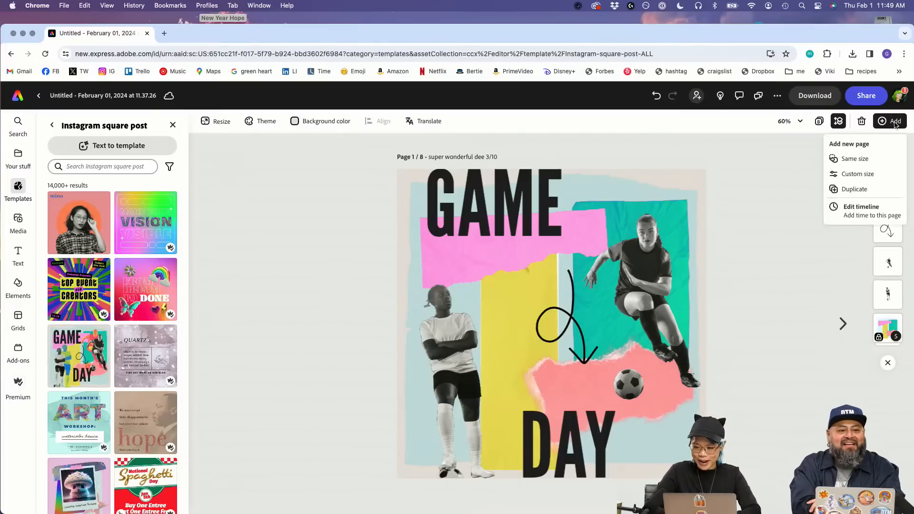
click(873, 190)
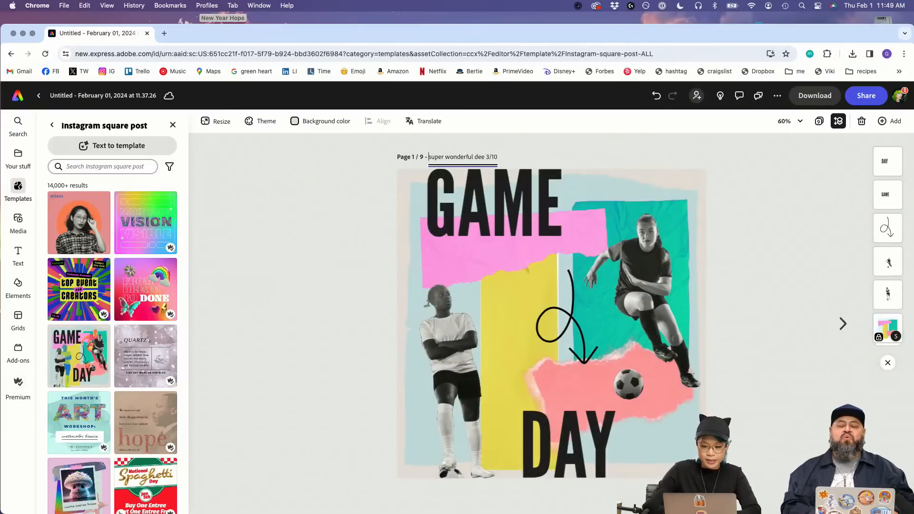
click(473, 156)
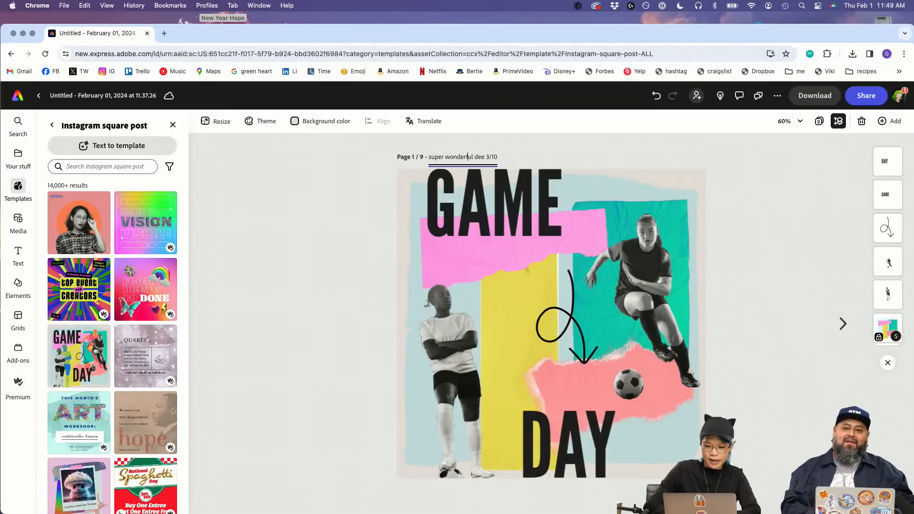
key(BackSpace)
key(BackSpace)
key(BackSpace)
key(BackSpace)
key(BackSpace)
key(BackSpace)
key(BackSpace)
key(BackSpace)
key(BackSpace)
key(BackSpace)
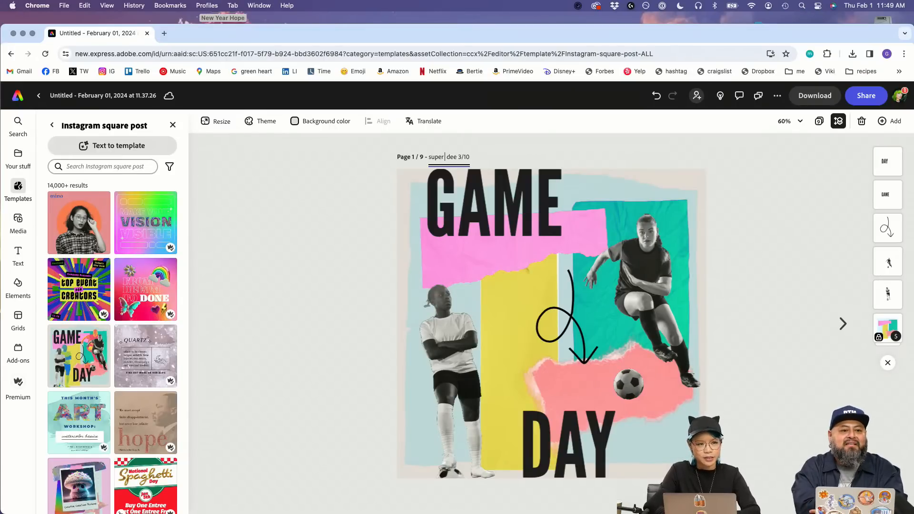
text(yay)
key(BackSpace)
key(BackSpace)
key(BackSpace)
text(hype)
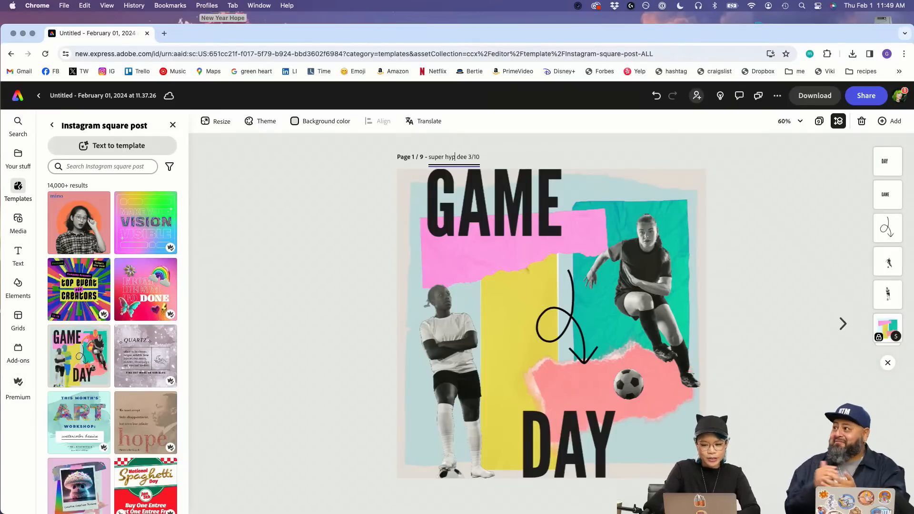
key(Delete)
key(Delete)
key(Delete)
key(Delete)
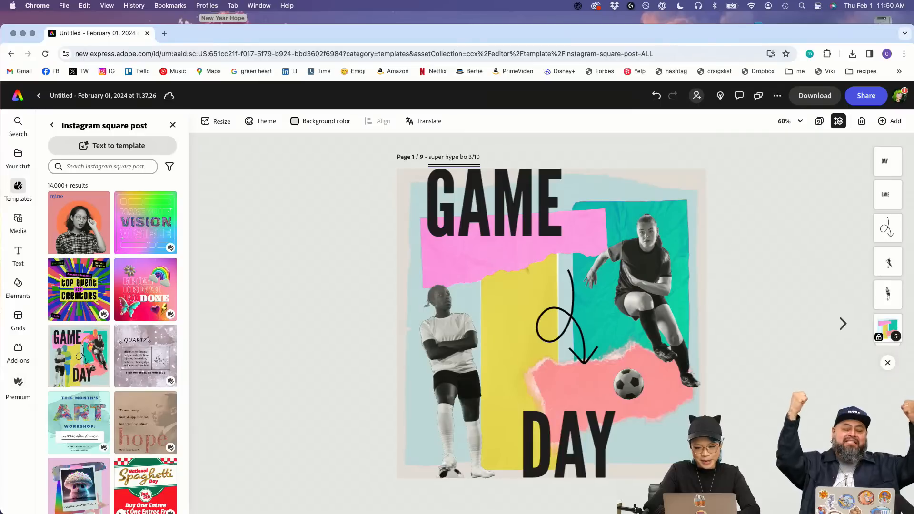
text(erline )
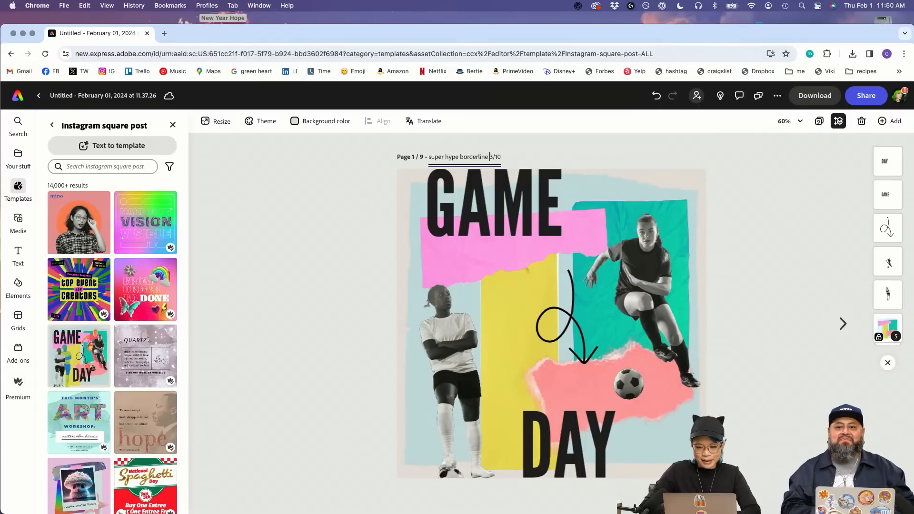
text(2)
click(804, 244)
Step: Compare page 1 with page 2, and rotate page 1's running and standing players further counterclockwise
click(852, 328)
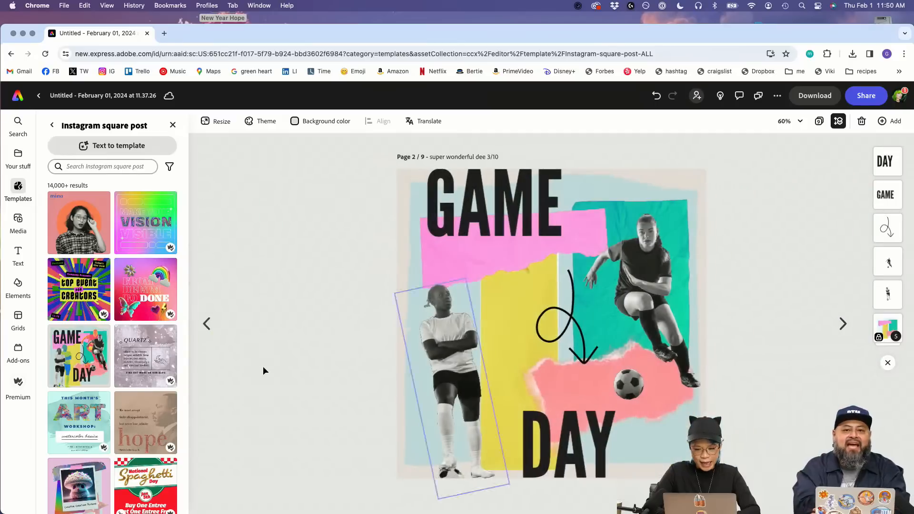
click(206, 325)
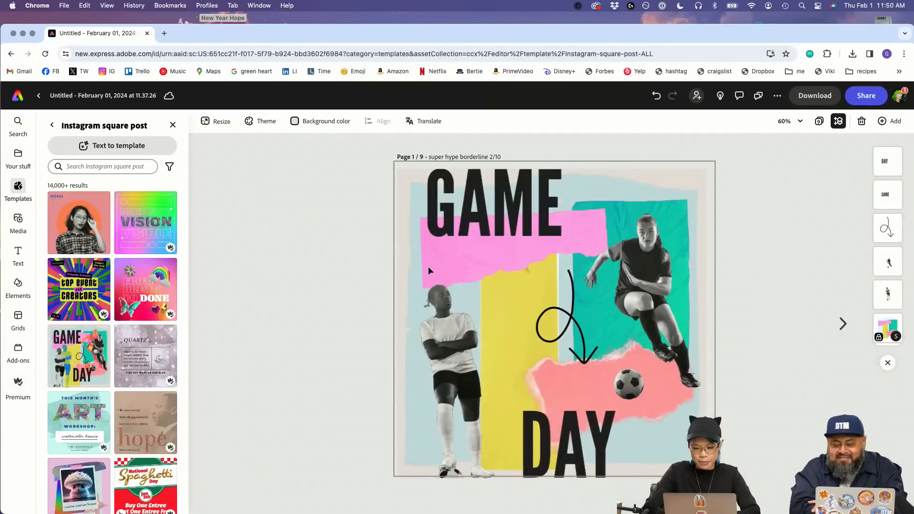
click(428, 269)
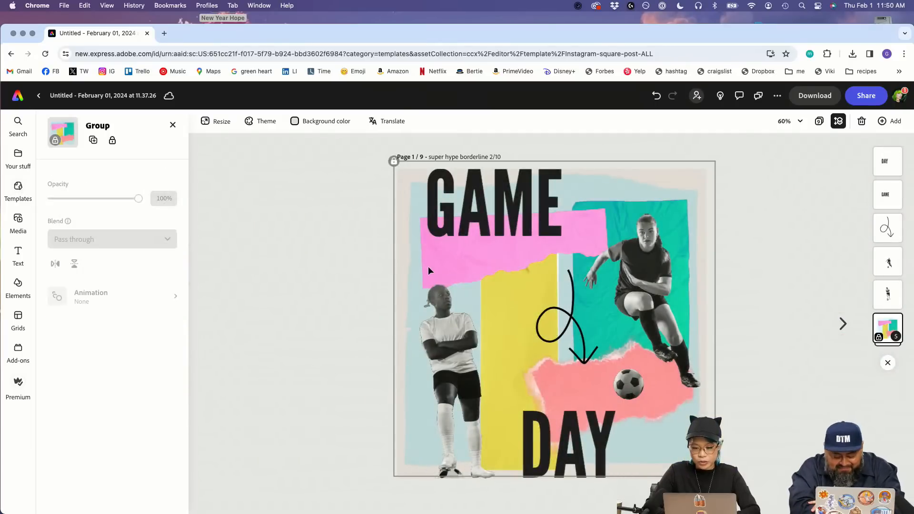
click(831, 323)
click(842, 324)
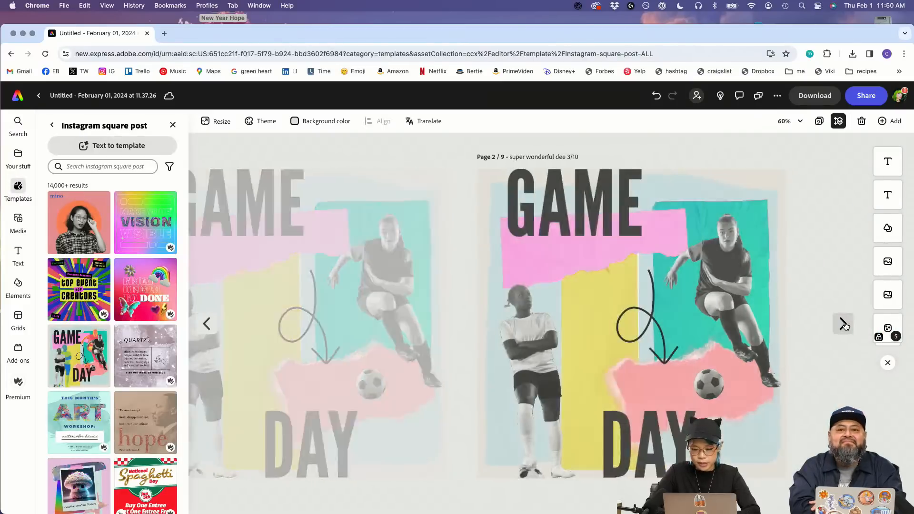
click(208, 324)
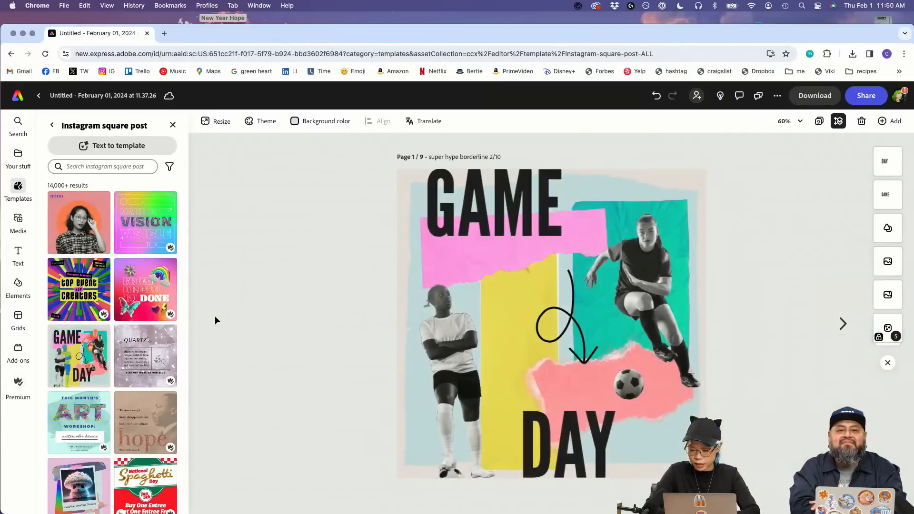
click(632, 386)
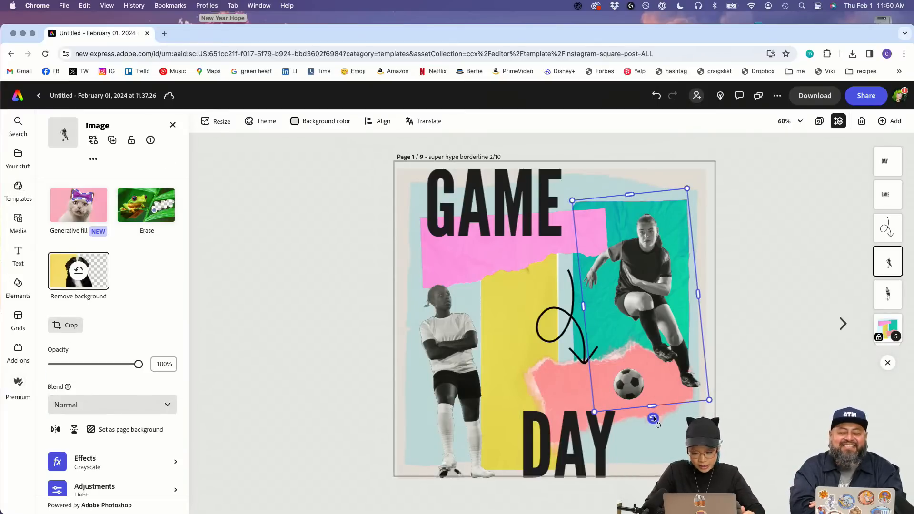
drag(653, 418, 676, 421)
click(442, 410)
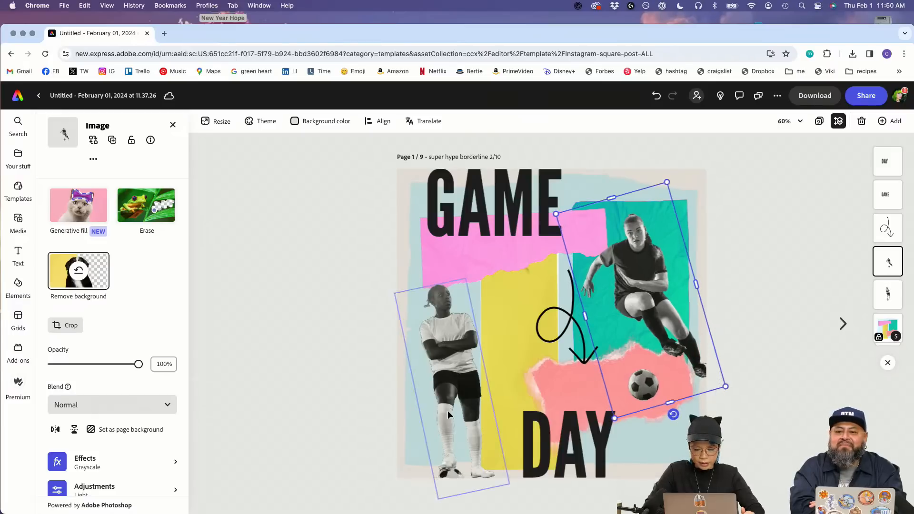
drag(476, 503, 492, 500)
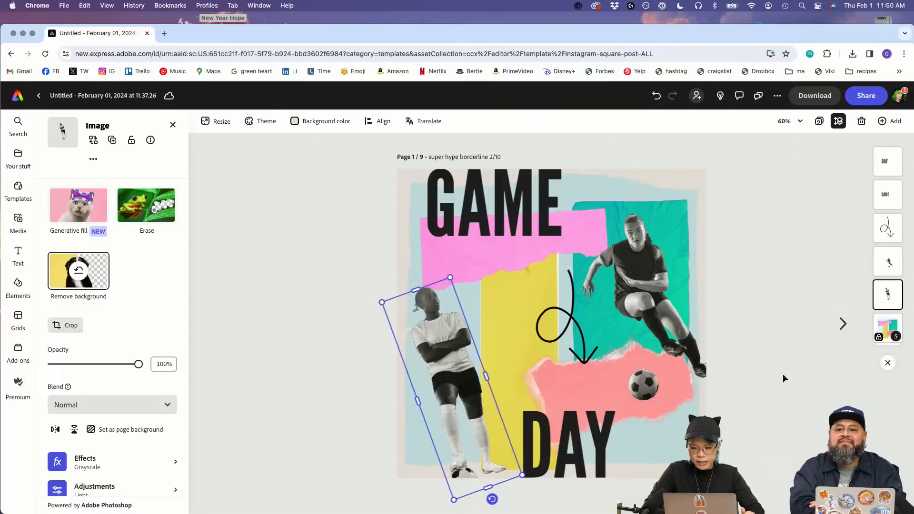
Step: Duplicate page 1 of the Game Day post at its current state
click(762, 381)
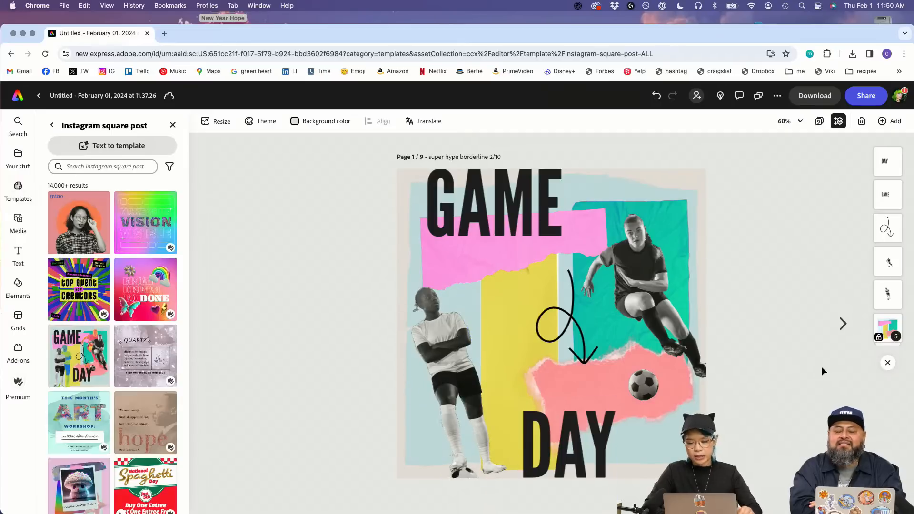
click(884, 122)
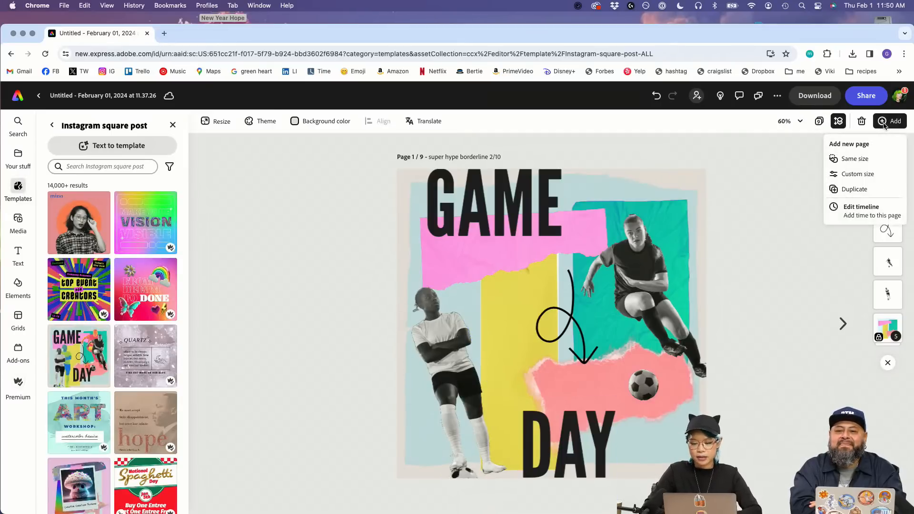
click(857, 189)
click(207, 320)
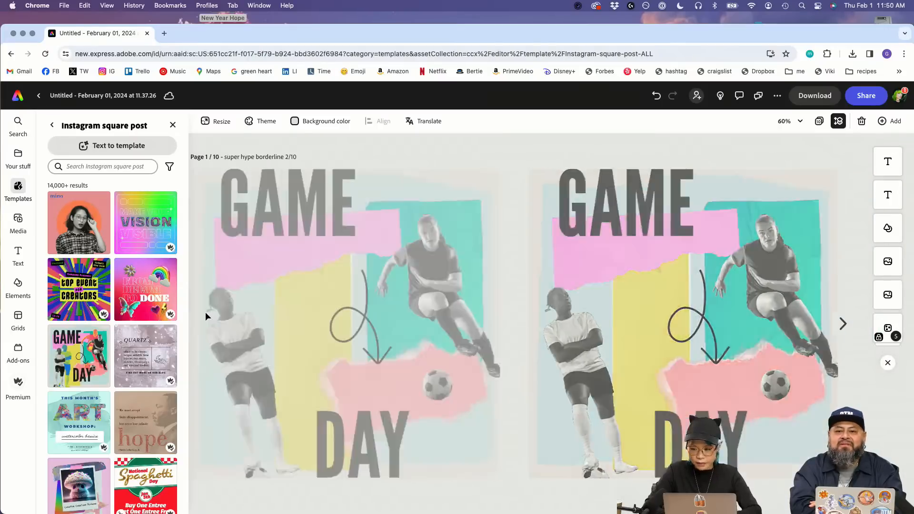
Step: Rename page 1 with "super yay", a first name and "1/10"
click(434, 157)
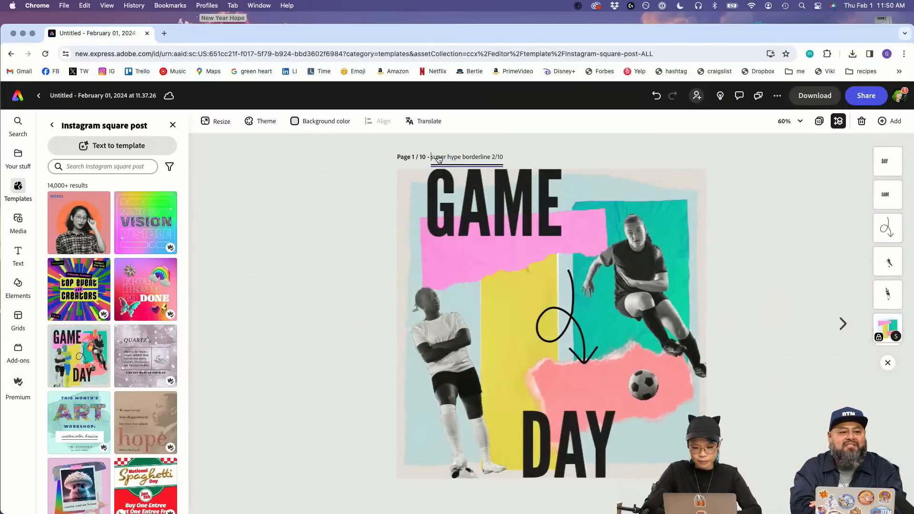
click(462, 157)
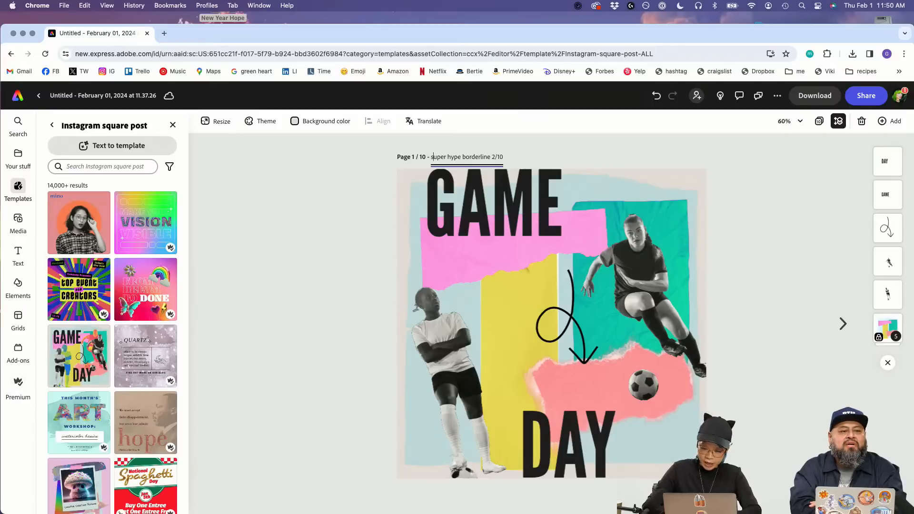
key(Right)
key(Right)
key(Right)
key(Right)
key(Right)
key(Right)
key(Right)
key(Right)
key(Right)
key(Right)
key(Right)
key(Right)
key(Right)
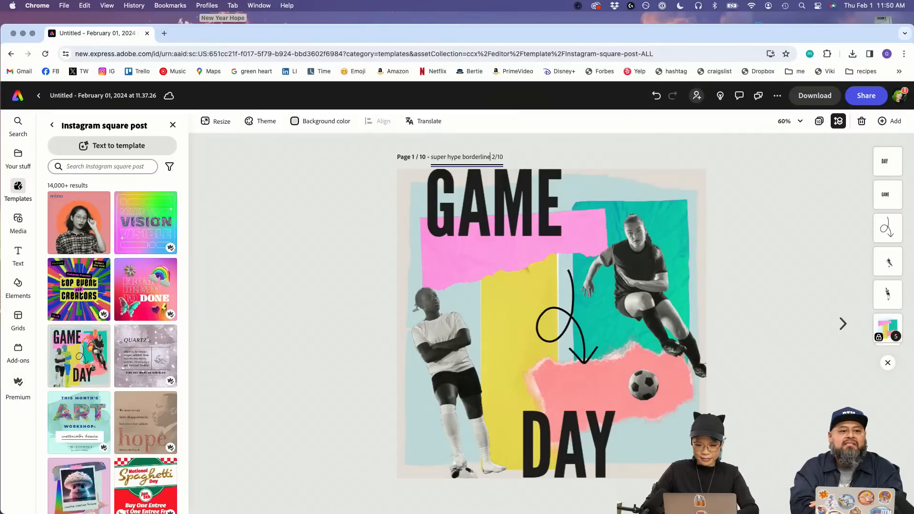
key(BackSpace)
key(BackSpace)
key(BackSpace)
key(BackSpace)
key(BackSpace)
key(BackSpace)
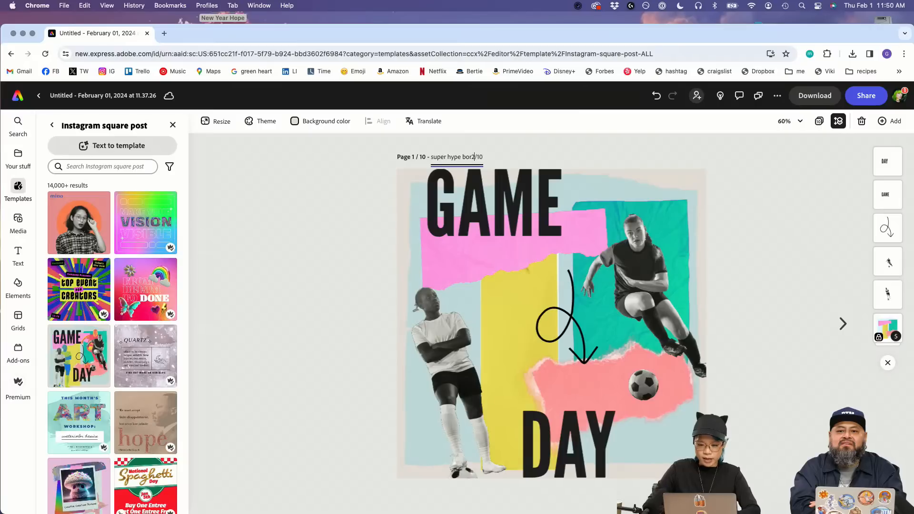
key(BackSpace)
key(BackSpace)
key(BackSpace)
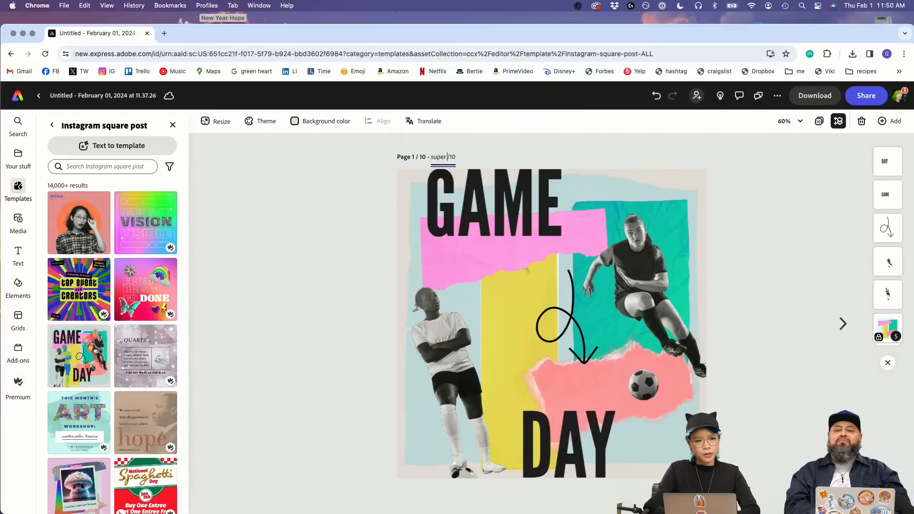
text(yay oliver 1)
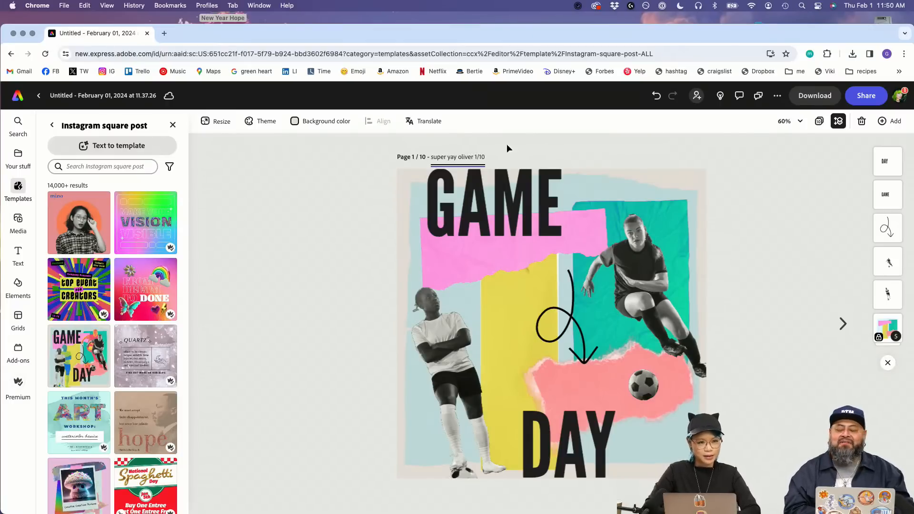
click(559, 152)
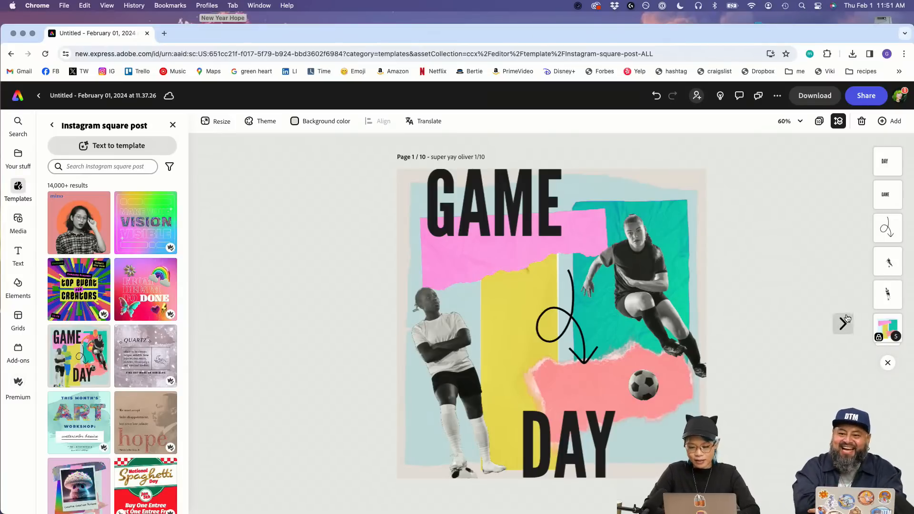
Step: Compare page 1 with page 2, and delete both black-and-white player cutouts from page 1
click(850, 320)
click(208, 329)
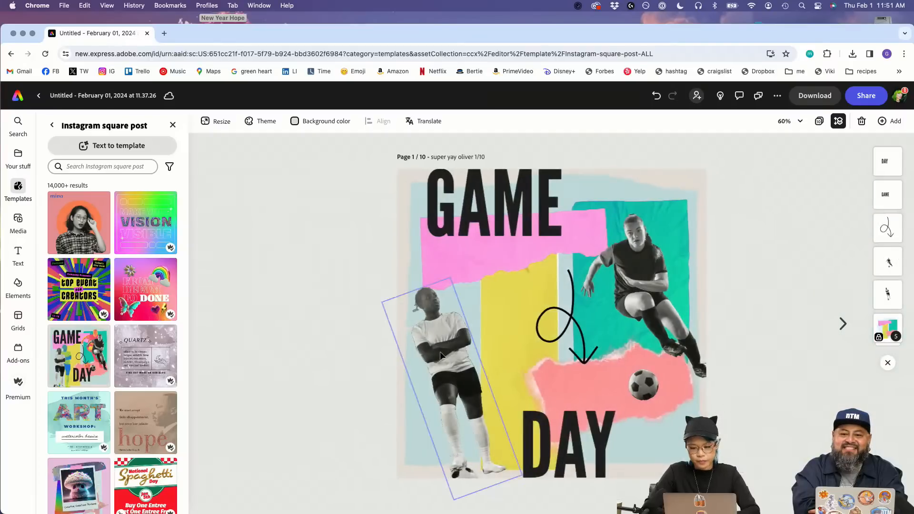
click(441, 356)
key(BackSpace)
click(652, 290)
key(BackSpace)
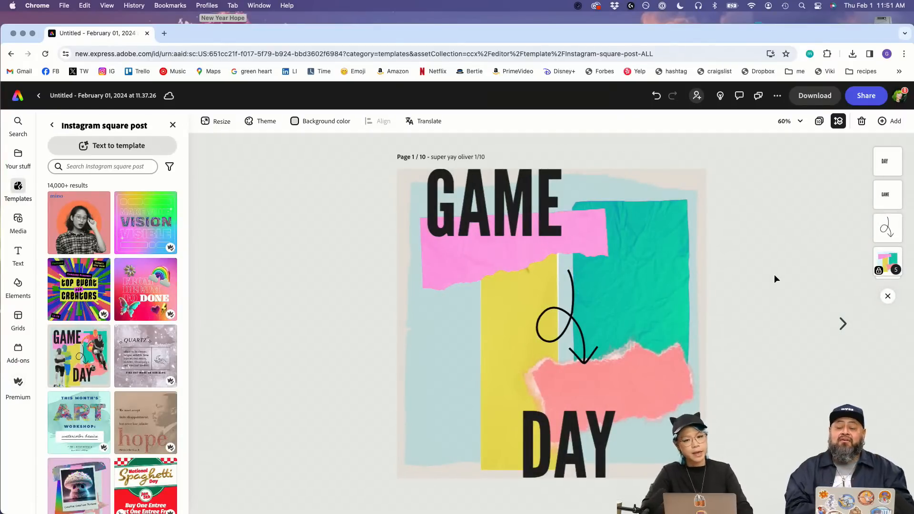
Step: Go through to page 10, and download all pages as PNG (Best for images)
click(842, 325)
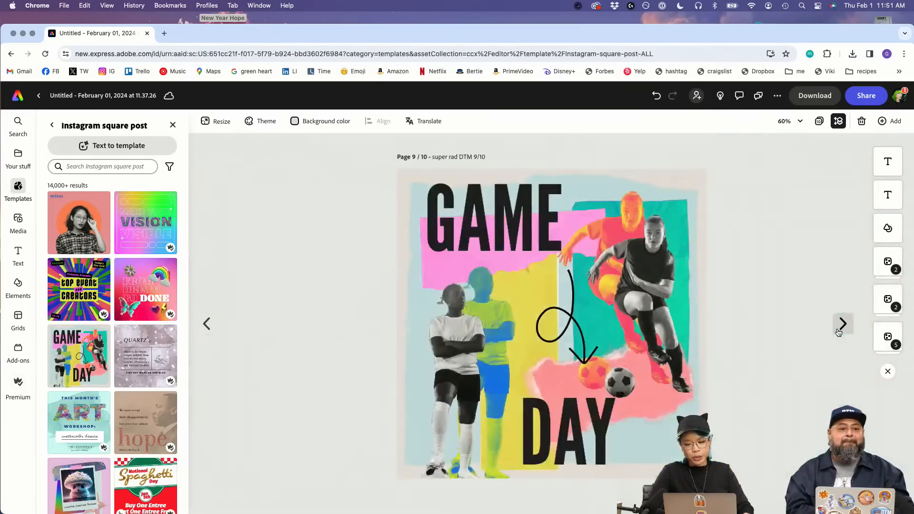
click(842, 325)
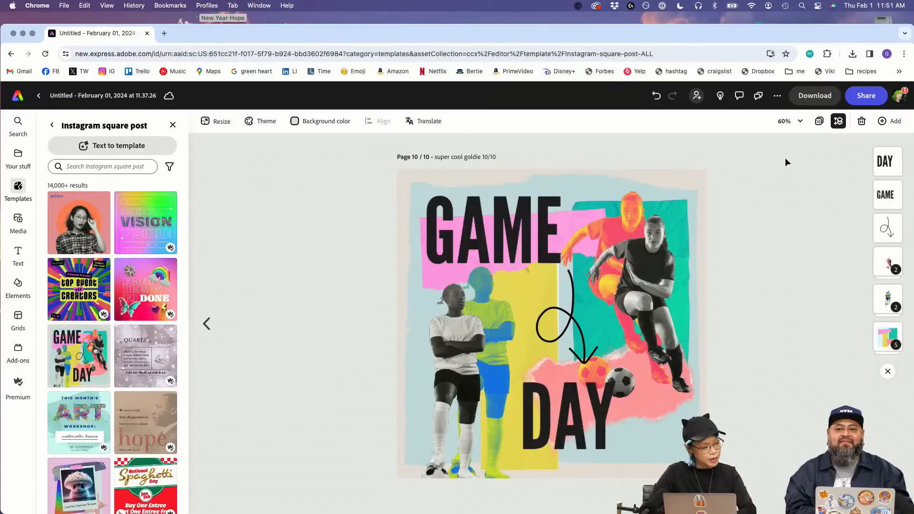
click(818, 94)
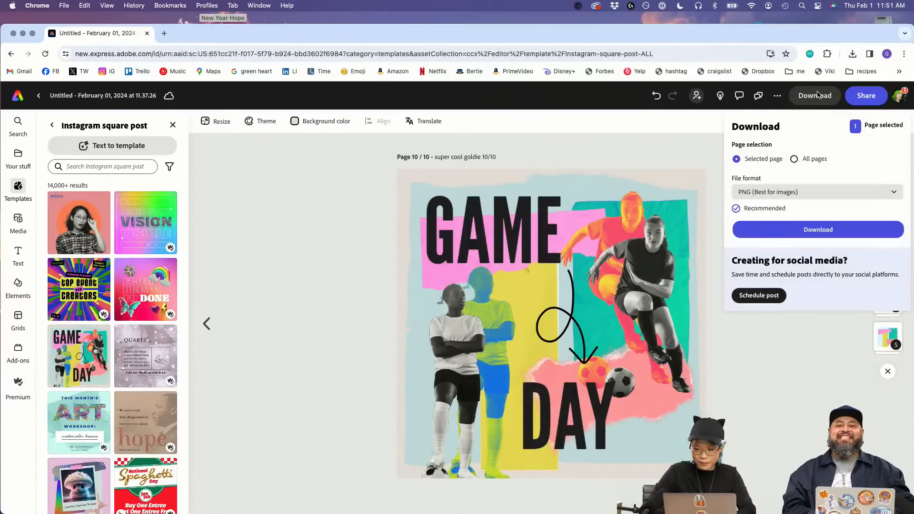
click(804, 190)
click(827, 173)
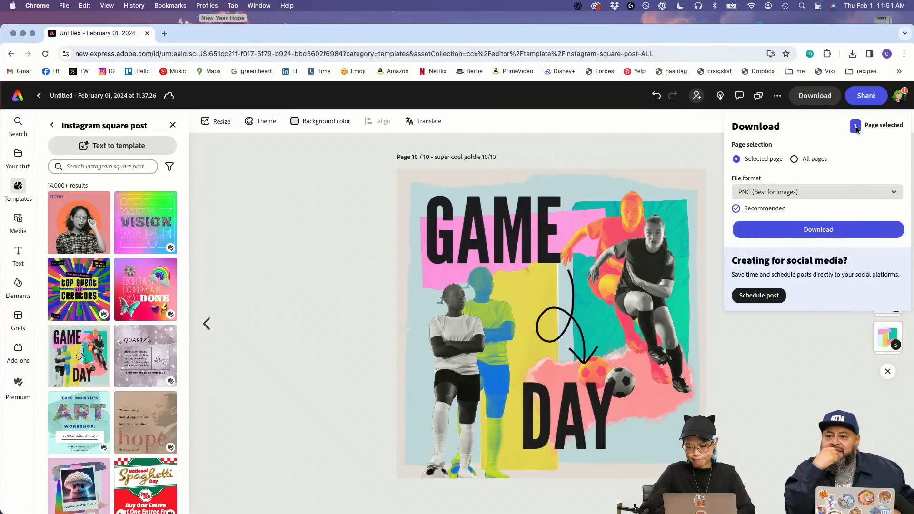
click(794, 159)
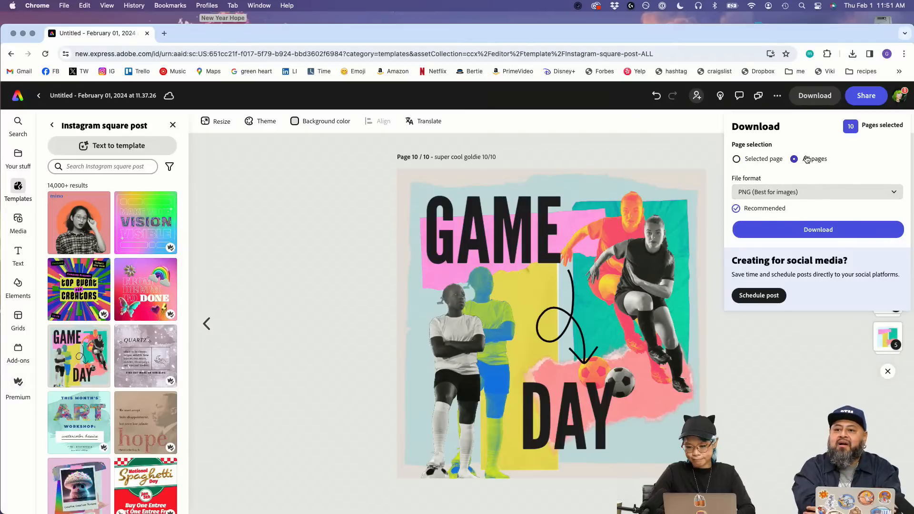
click(804, 191)
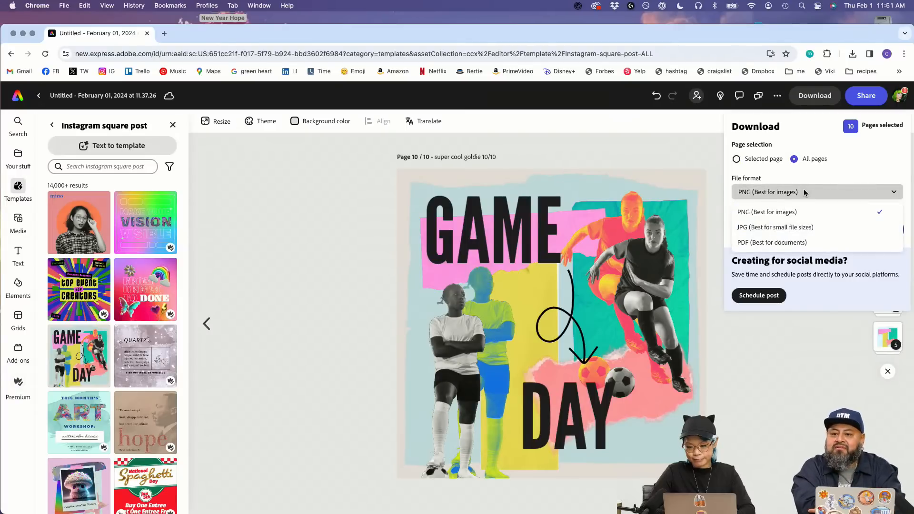
click(809, 215)
click(809, 231)
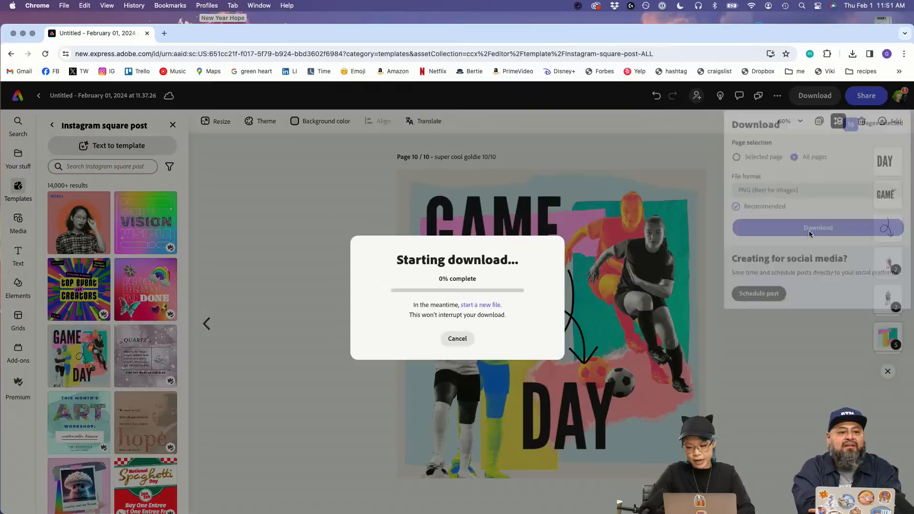
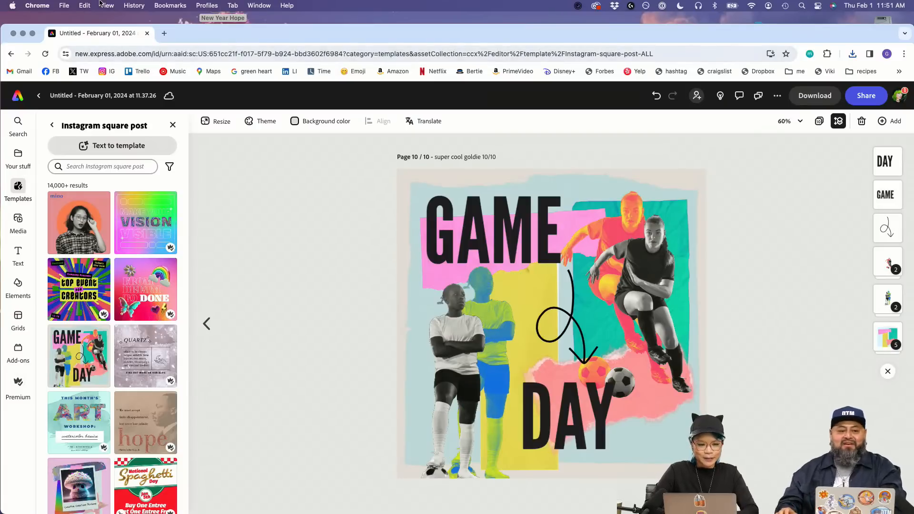
Step: In a new Finder window, extract Untitled.zip from Downloads and open the extracted Untitled folder
click(70, 18)
click(59, 5)
click(63, 20)
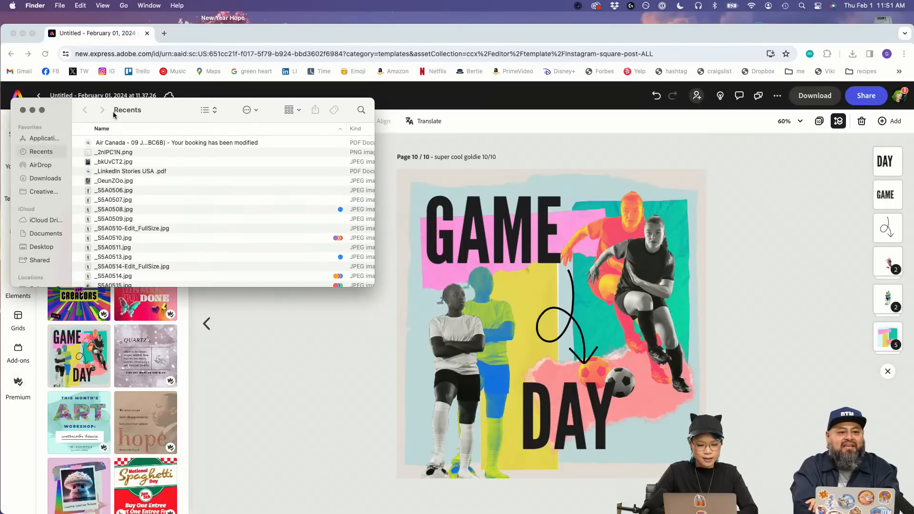
click(57, 180)
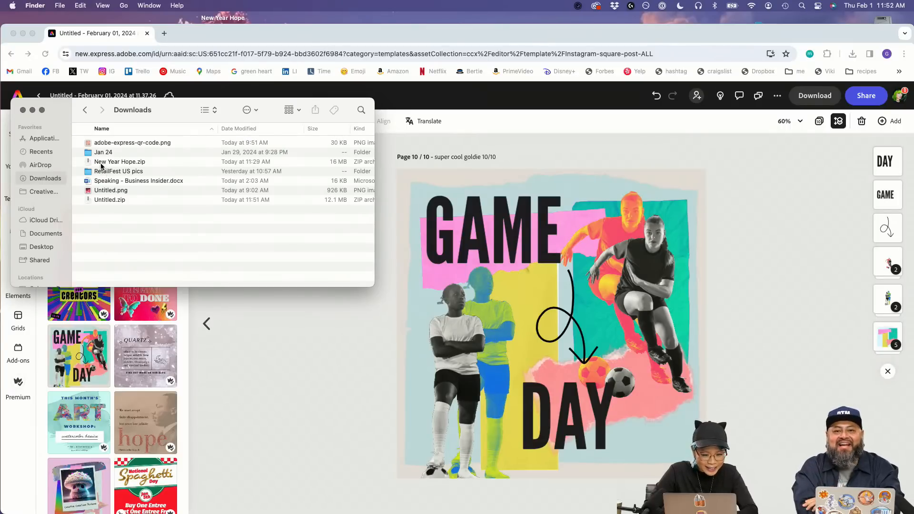
double_click(99, 200)
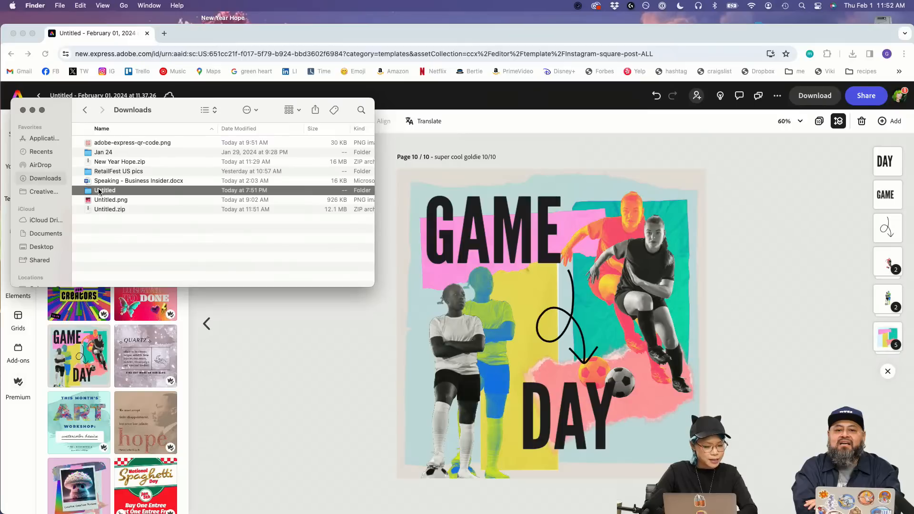
double_click(99, 190)
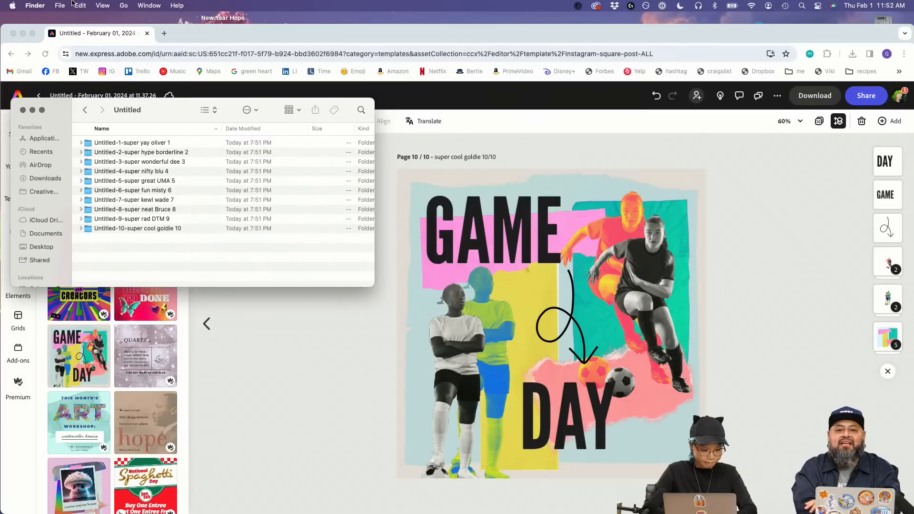
Step: Open a second Finder window below the Untitled folder window and show AirDrop in it
click(47, 3)
click(63, 3)
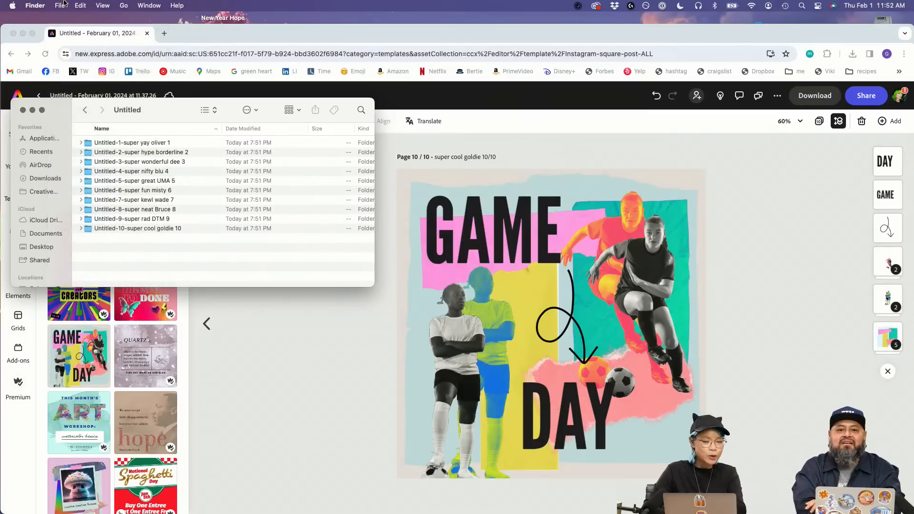
click(62, 5)
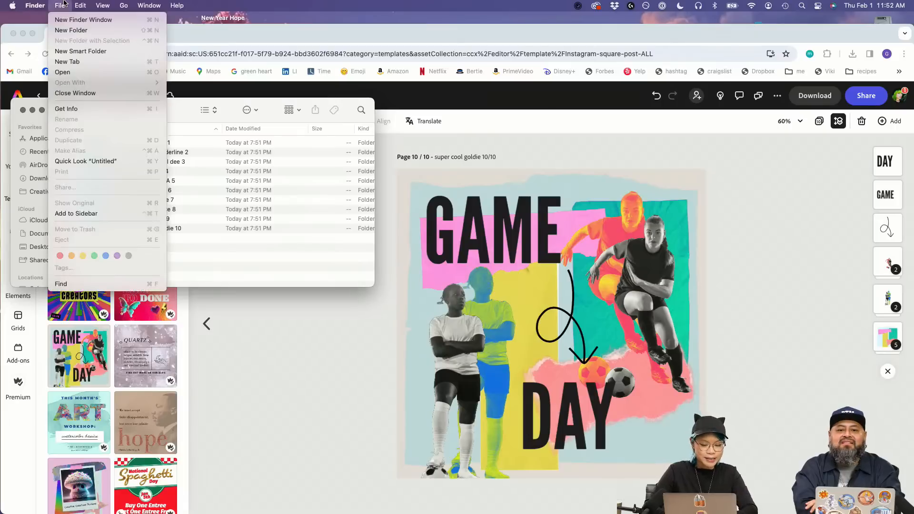
click(63, 4)
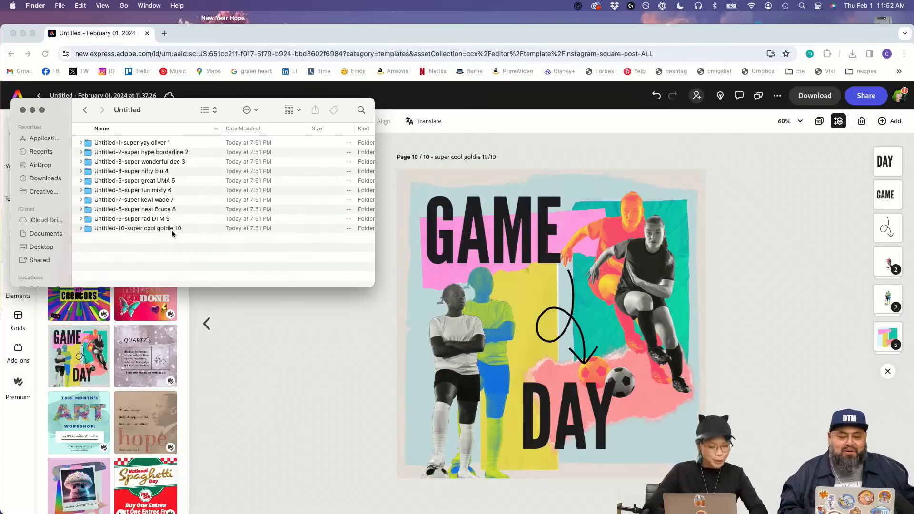
click(59, 4)
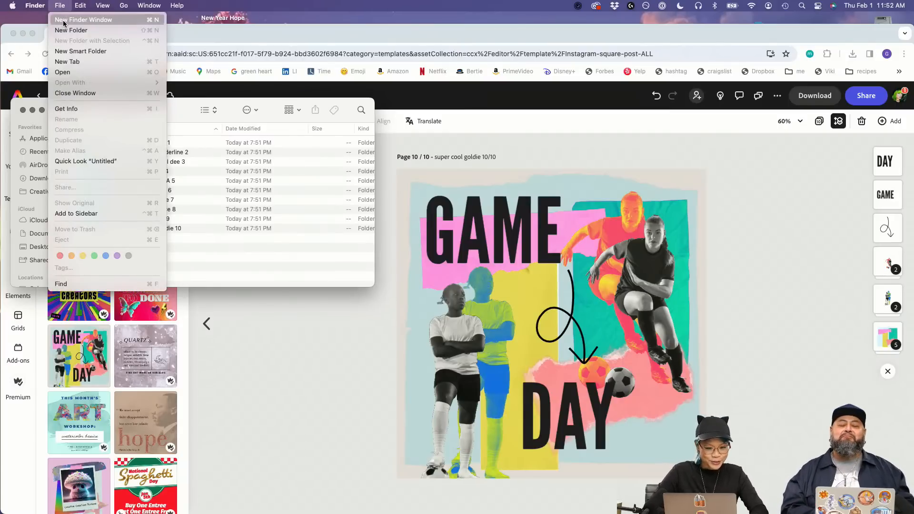
click(63, 22)
drag(185, 123, 178, 271)
click(108, 267)
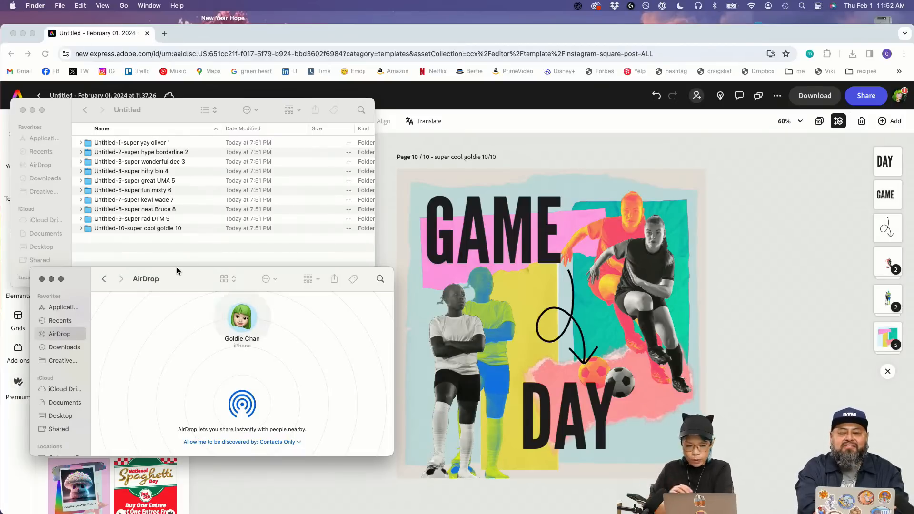
Step: Expand folders 1 and 2 in the Untitled folder, and send each one's 10.png to the iPhone over AirDrop
click(81, 145)
click(81, 143)
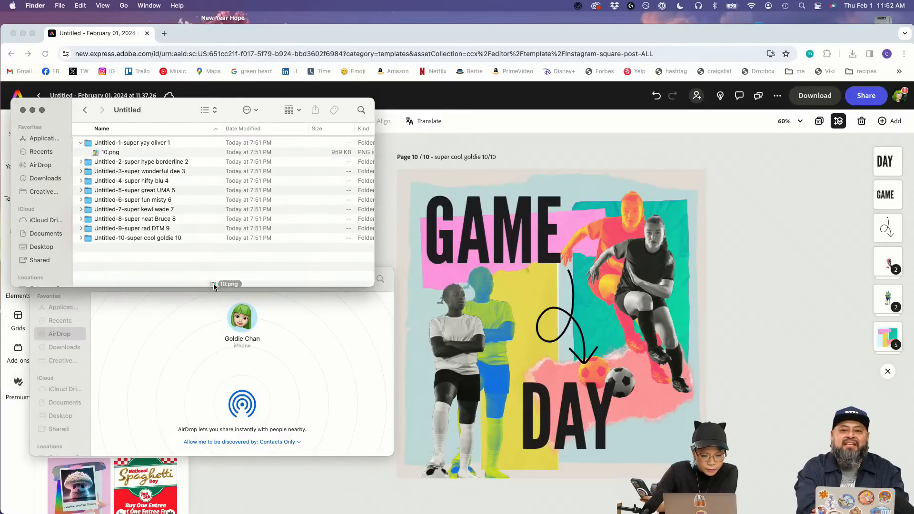
drag(234, 314, 234, 314)
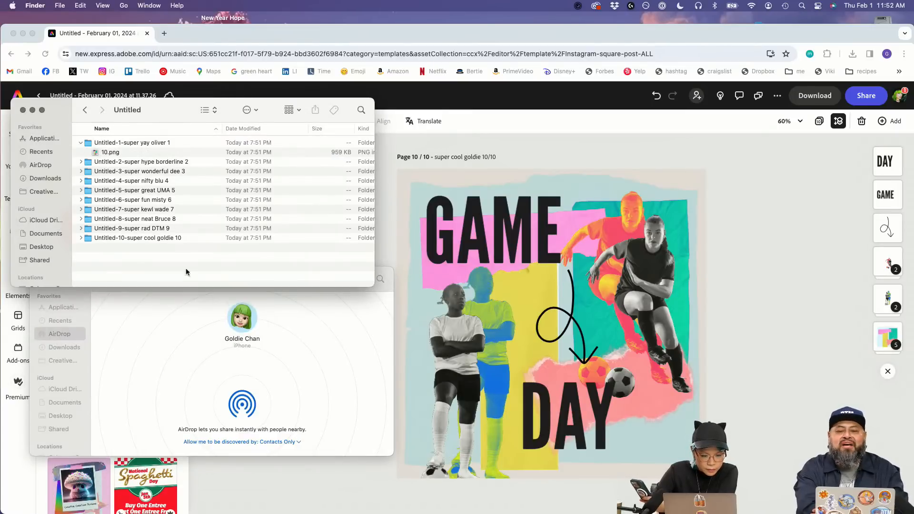
click(81, 162)
drag(103, 173, 261, 315)
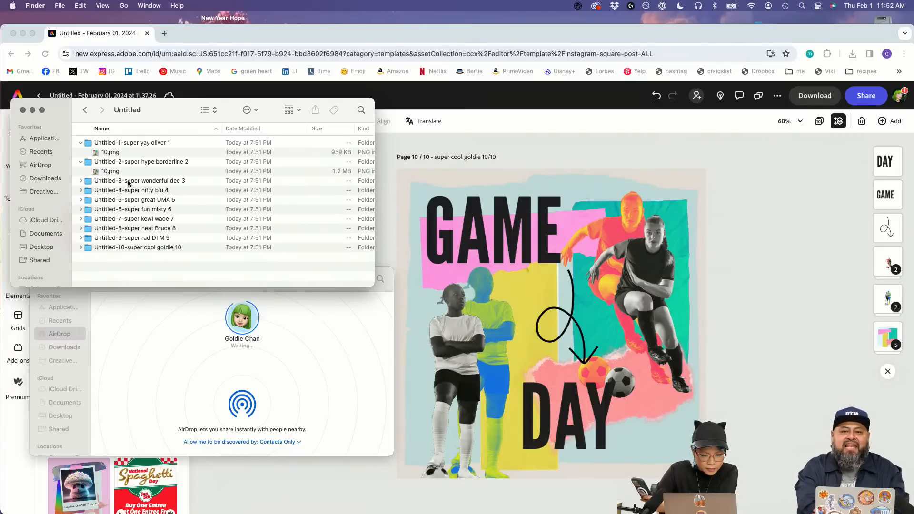
Step: Expand "Untitled-3-super wonderful dee 3" and "Untitled-4-super nifty blu 4", and AirDrop each folder's 10.png to the iPhone
click(81, 181)
drag(95, 191, 203, 239)
drag(236, 312, 236, 313)
click(82, 200)
drag(203, 258, 237, 316)
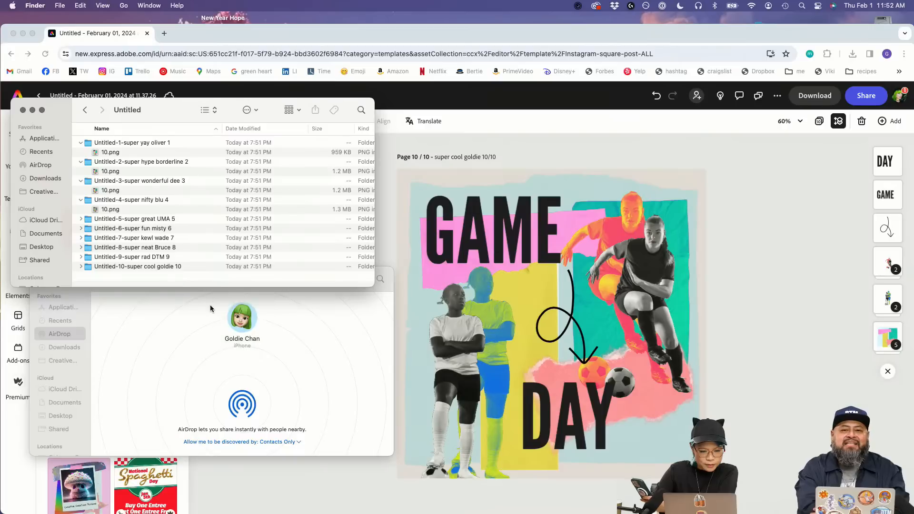
Step: Expand folders 5 and 6 in the Untitled folder, and send each one's 10.png to the iPhone over AirDrop
click(82, 220)
click(96, 230)
drag(96, 230, 243, 315)
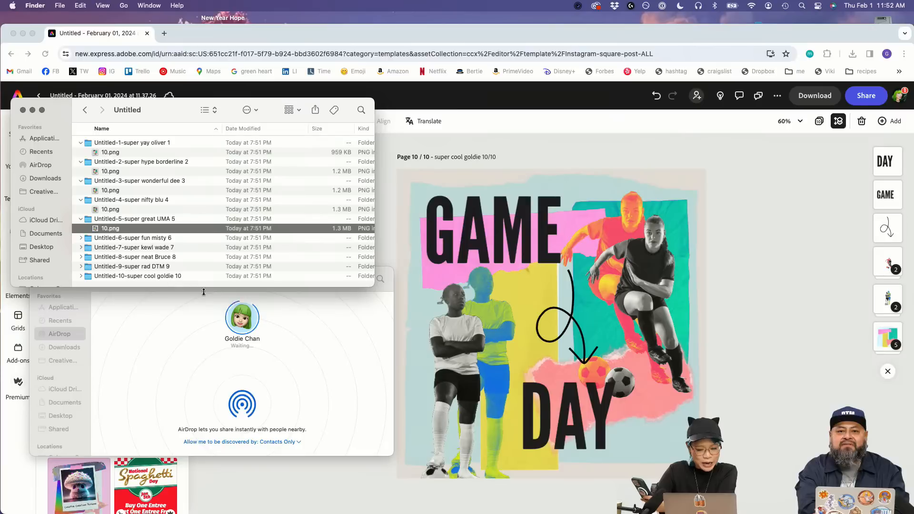
click(81, 239)
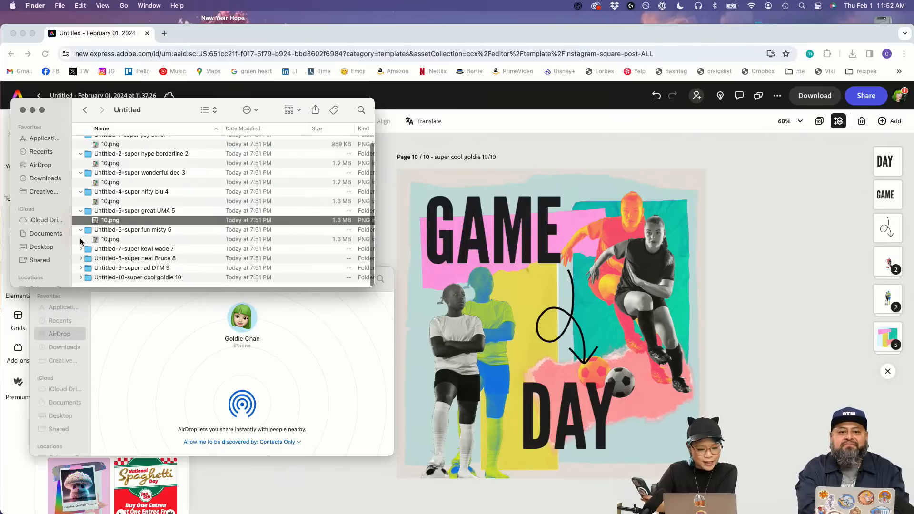
click(98, 239)
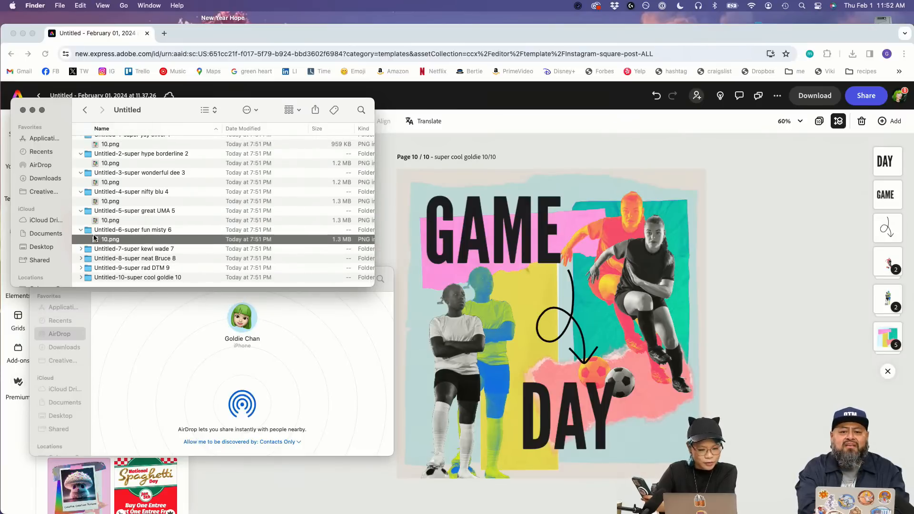
drag(230, 304, 242, 315)
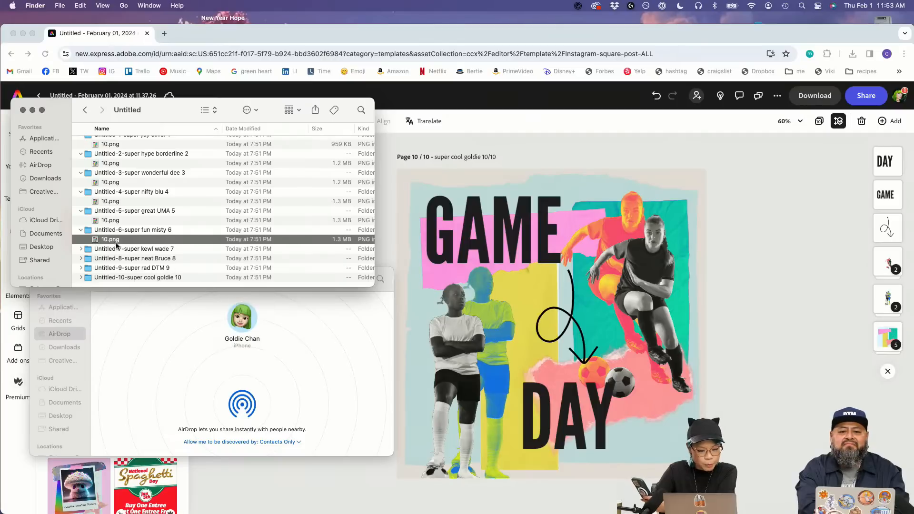
Step: Expand folders 7 and 8, and AirDrop the 10.png inside each of them to the iPhone
click(81, 249)
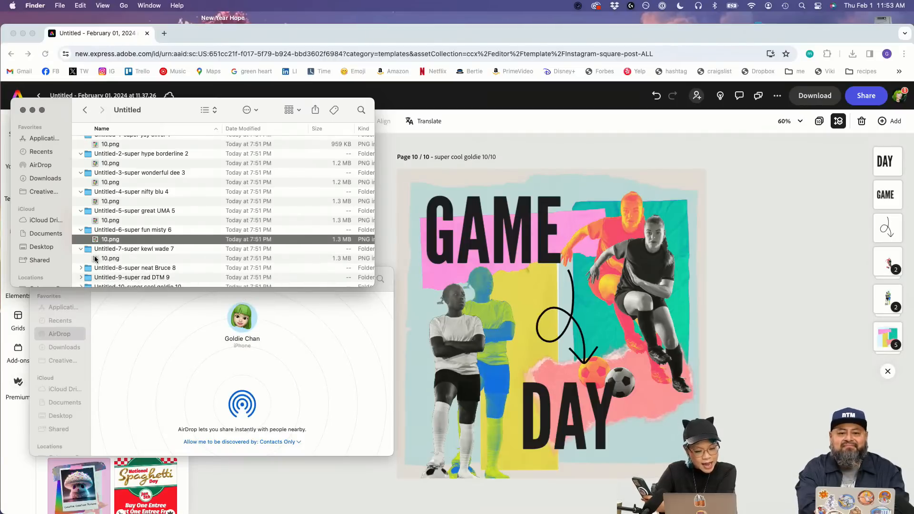
click(96, 259)
drag(281, 354, 246, 335)
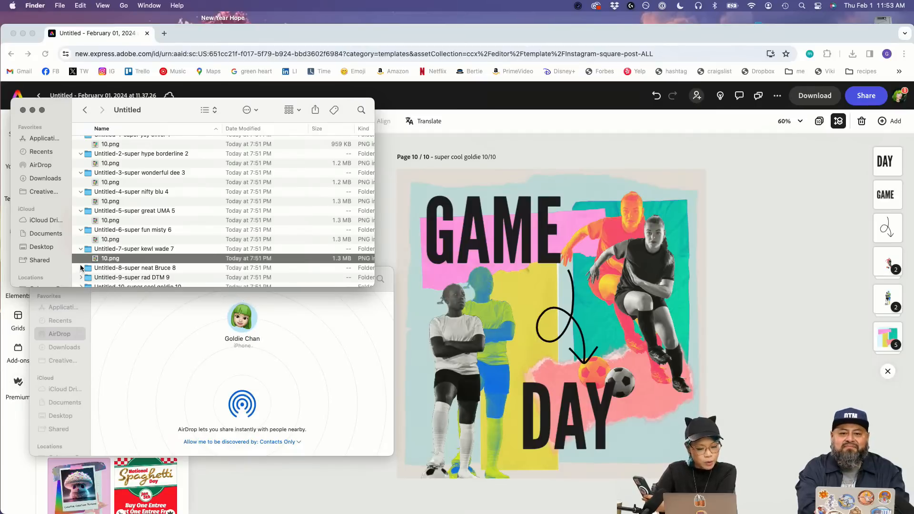
scroll(81, 269, down, 2)
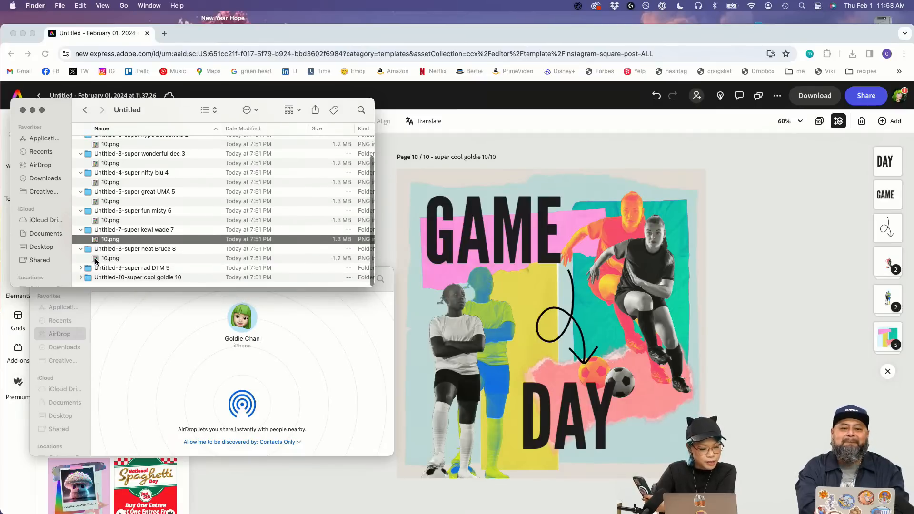
click(95, 259)
drag(96, 260, 245, 320)
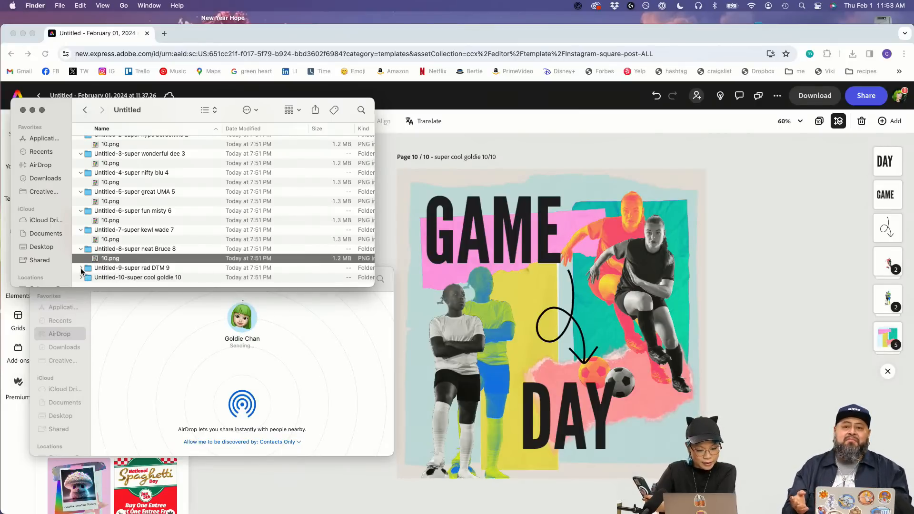
Step: Expand the last two folders, 9 and 10, and AirDrop each one's 10.png to the iPhone
click(96, 279)
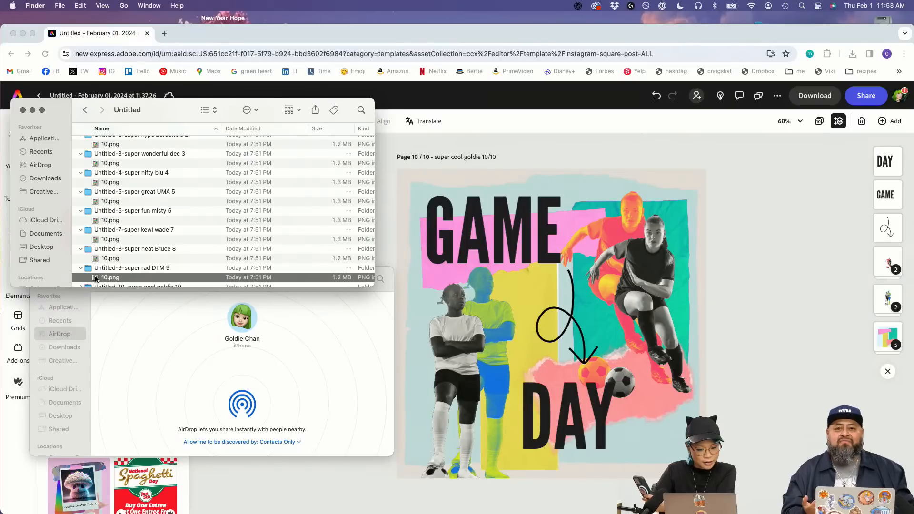
drag(223, 308, 241, 314)
scroll(86, 271, down, 1)
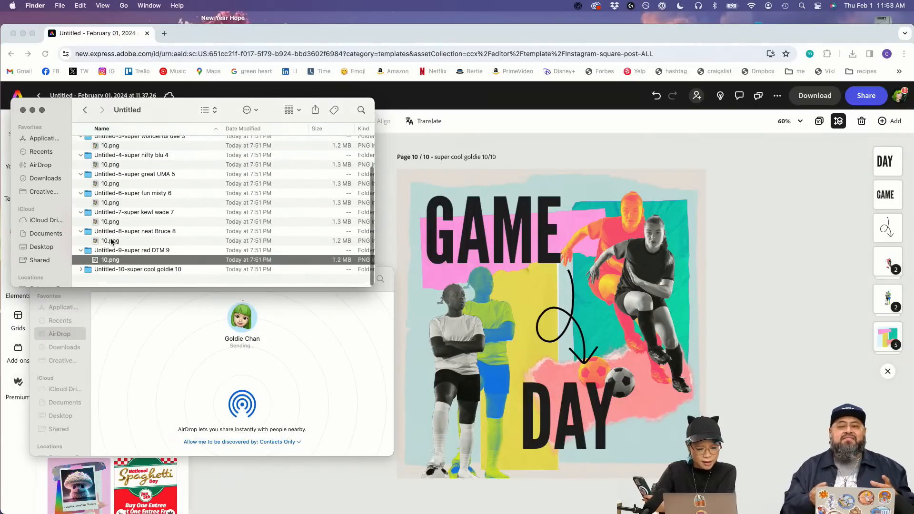
scroll(107, 269, down, 1)
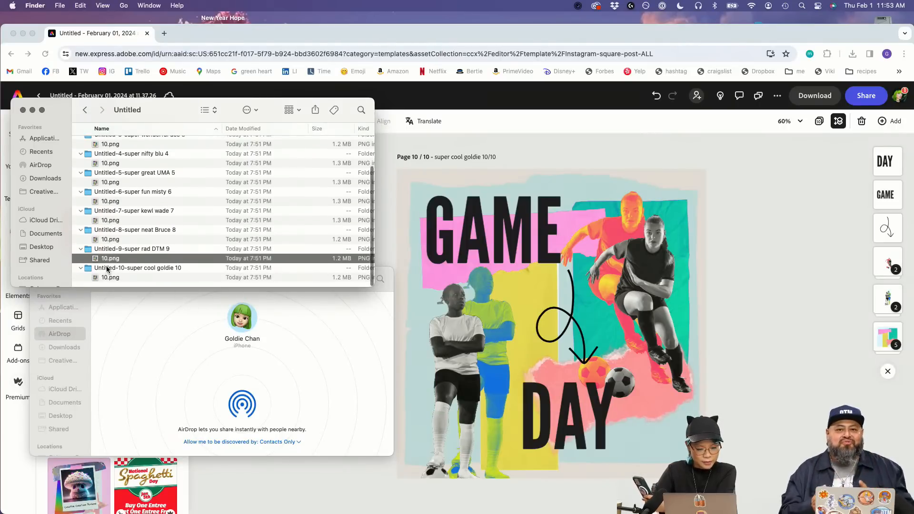
click(107, 279)
drag(98, 278, 242, 318)
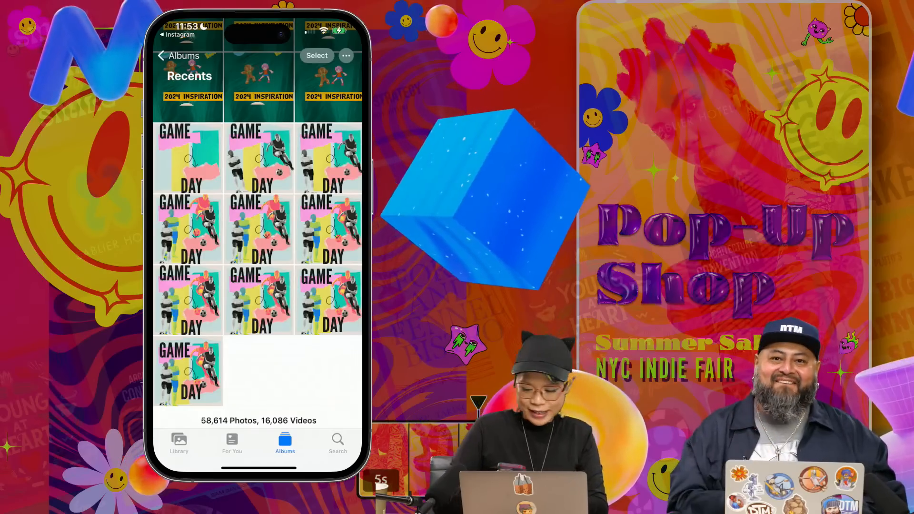
Step: Switch from the photo album to Instagram on the iPhone and start a new post
drag(259, 468, 265, 362)
click(338, 280)
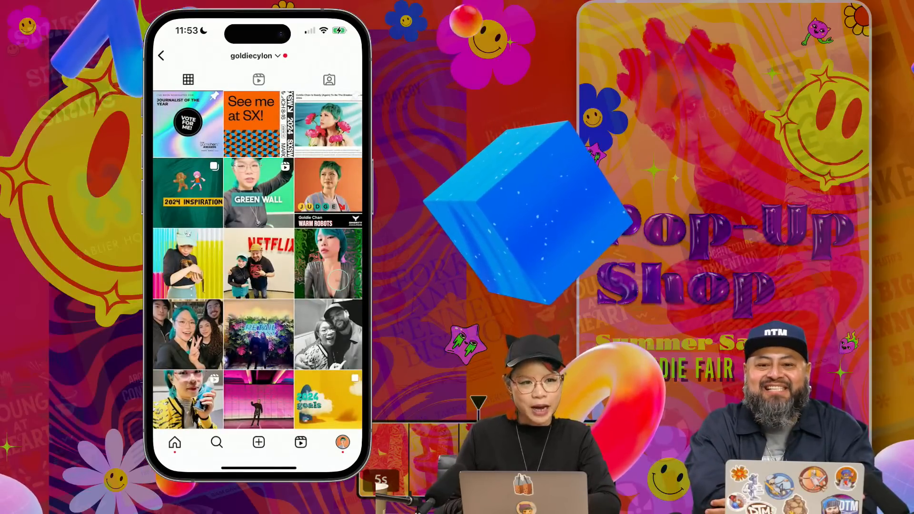
click(258, 442)
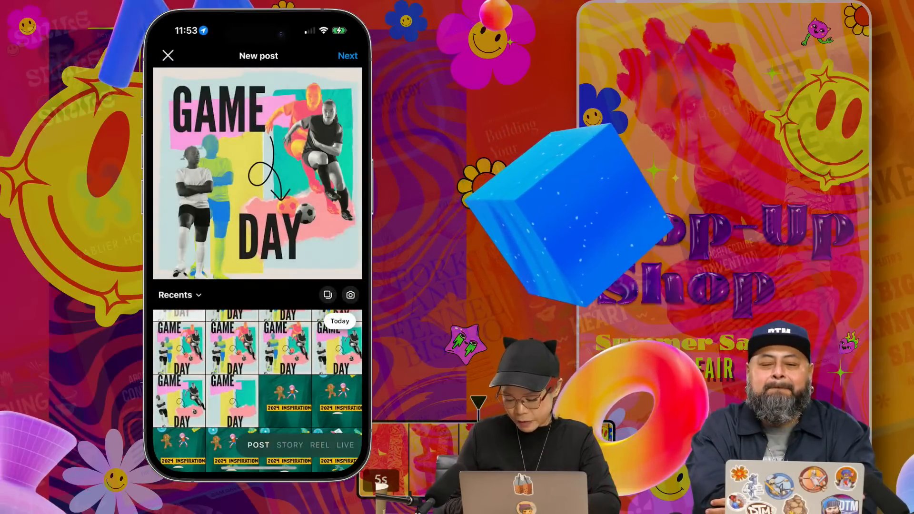
scroll(257, 390, up, 2)
click(327, 294)
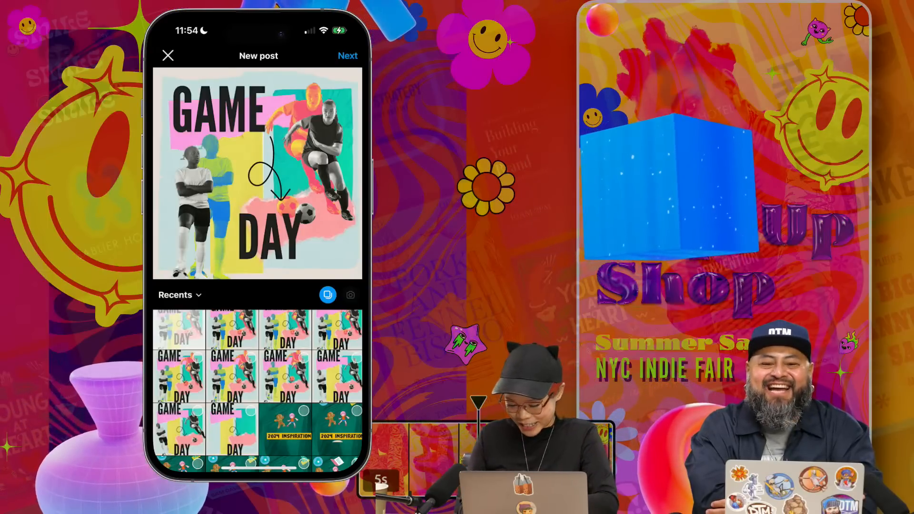
click(232, 429)
click(232, 429)
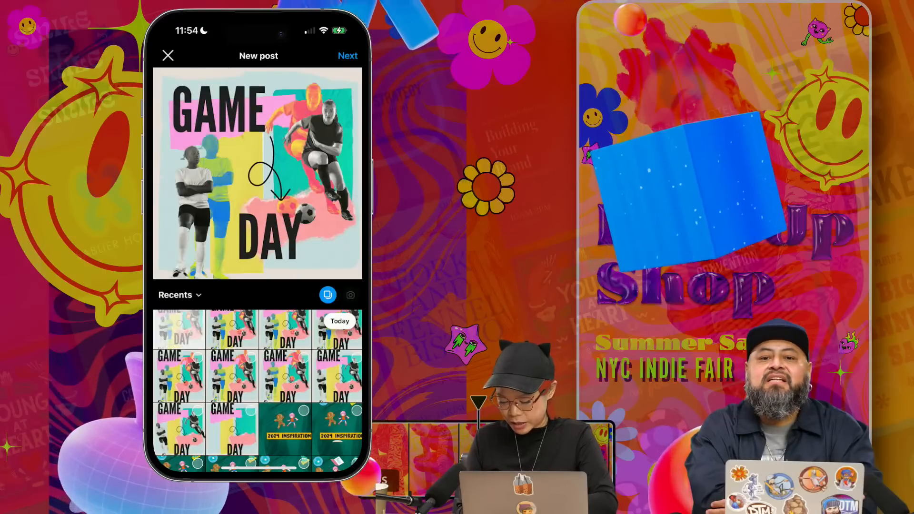
scroll(258, 391, up, 2)
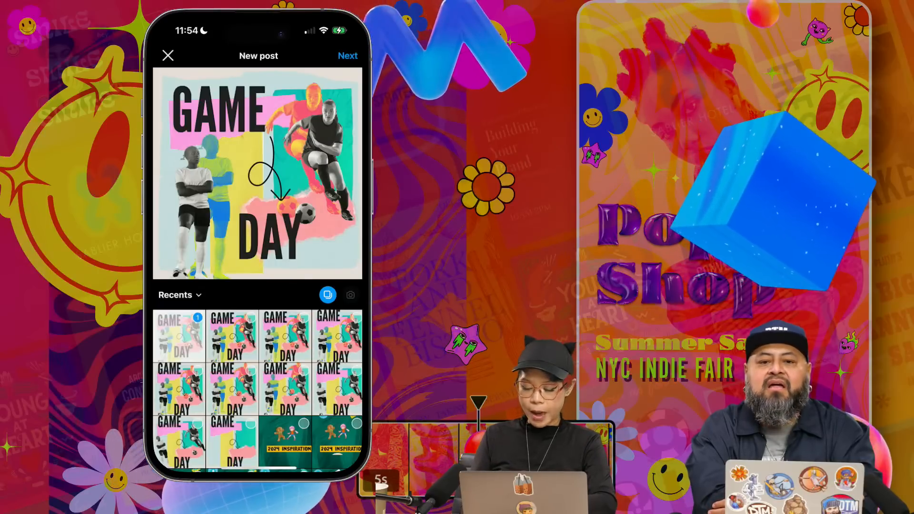
click(232, 337)
click(285, 337)
click(285, 337)
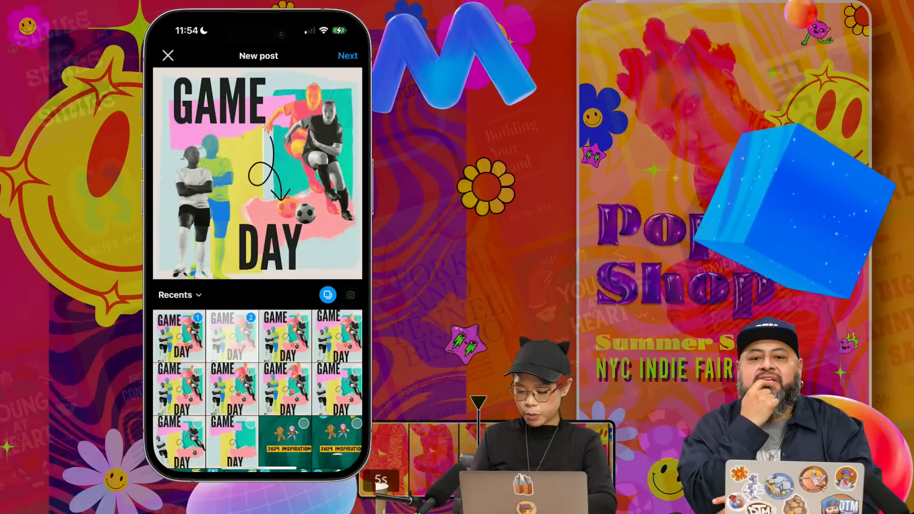
click(232, 336)
click(232, 442)
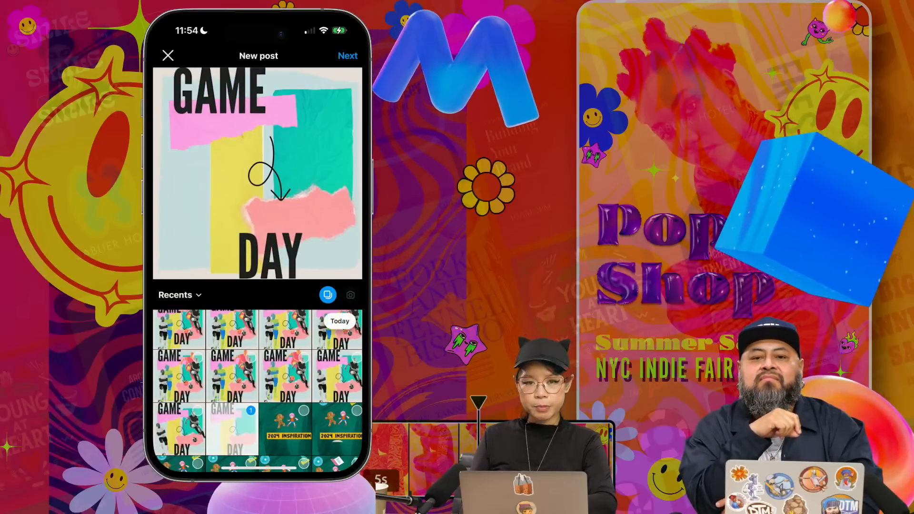
scroll(258, 391, up, 1)
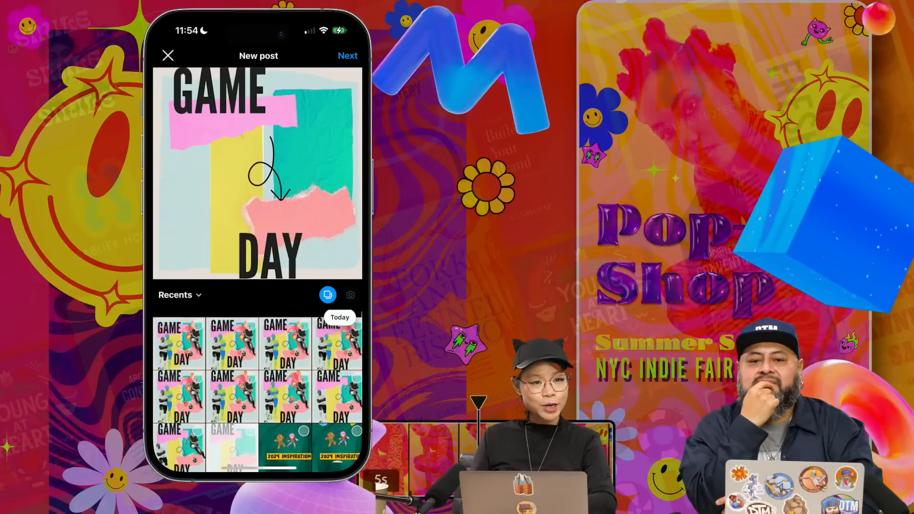
click(179, 336)
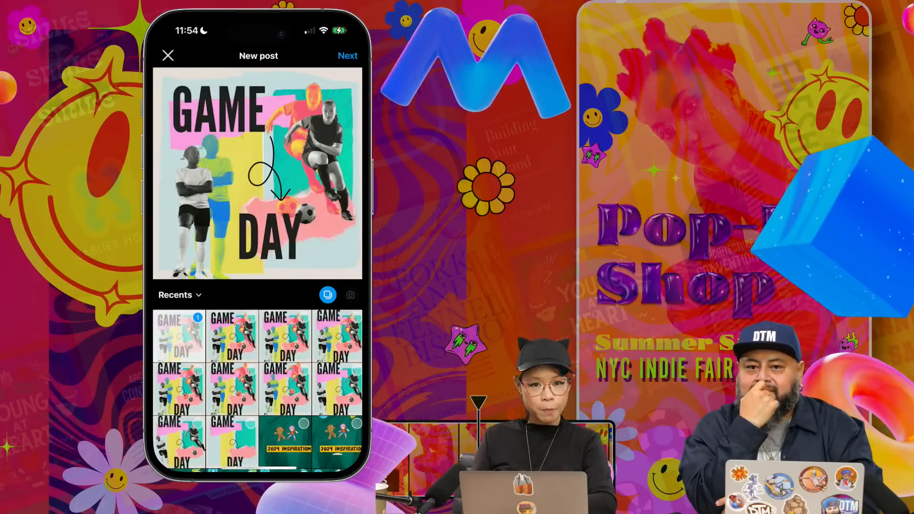
click(232, 336)
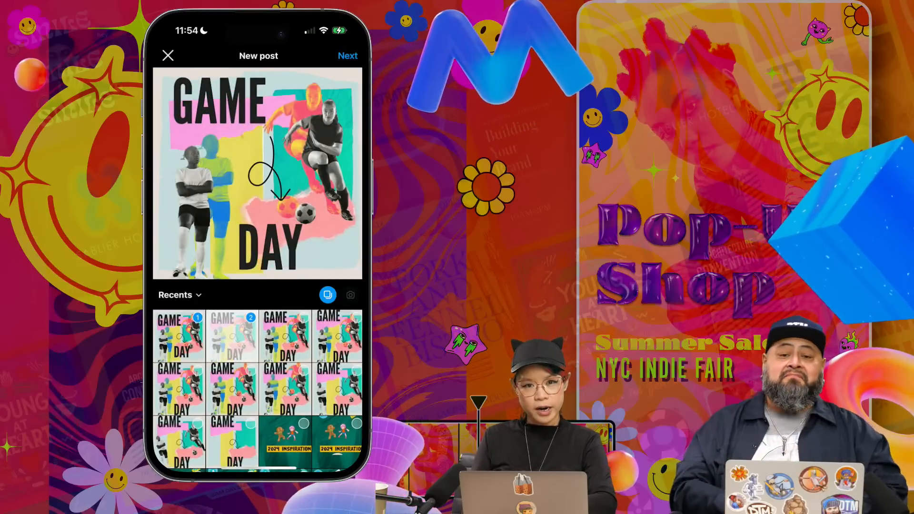
click(284, 337)
click(338, 336)
click(179, 389)
click(232, 389)
click(284, 389)
click(337, 389)
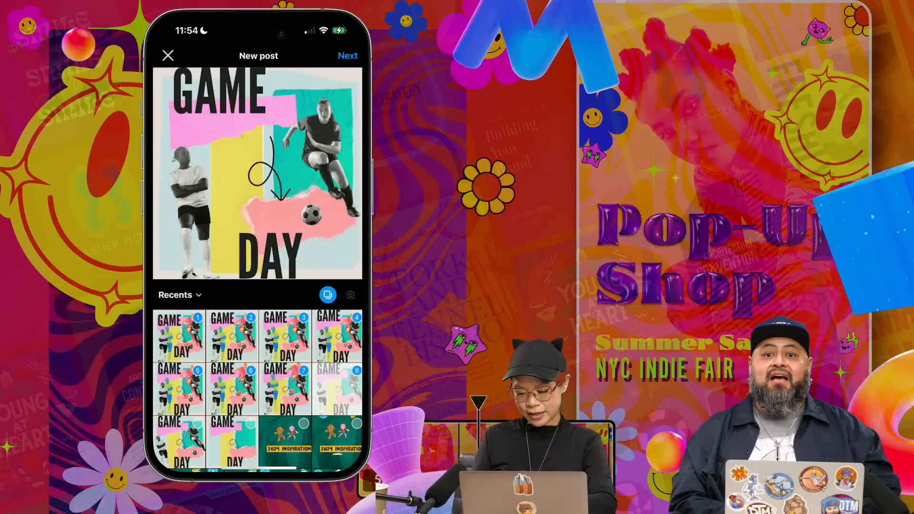
click(179, 442)
click(232, 429)
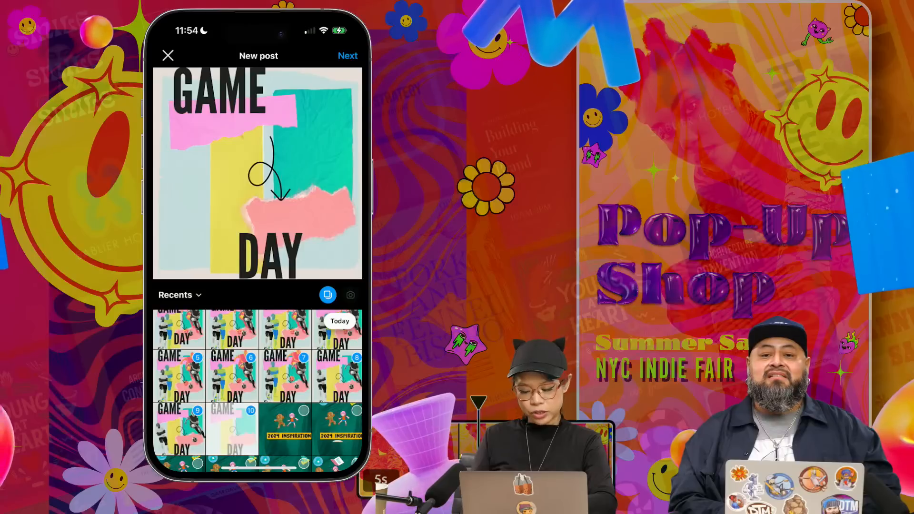
click(232, 429)
click(179, 429)
click(179, 377)
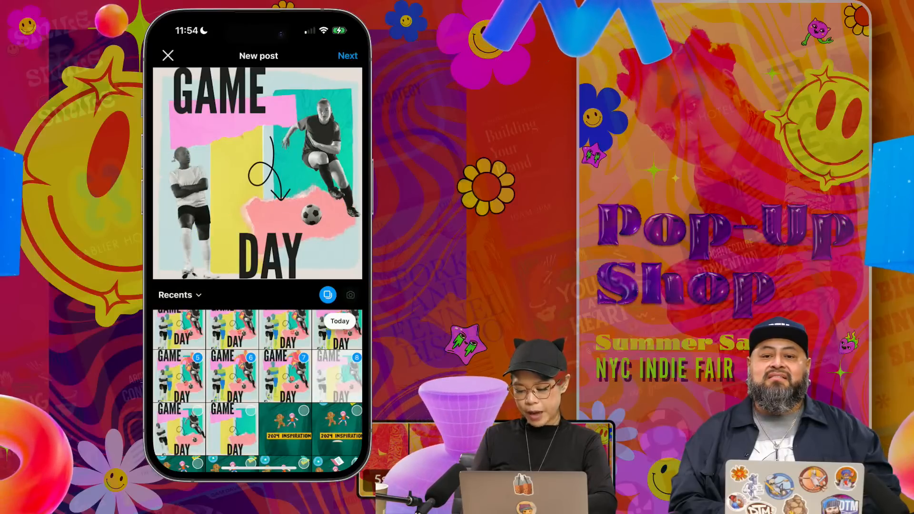
click(284, 376)
click(232, 376)
click(179, 377)
click(232, 377)
click(328, 295)
scroll(258, 382, down, 1)
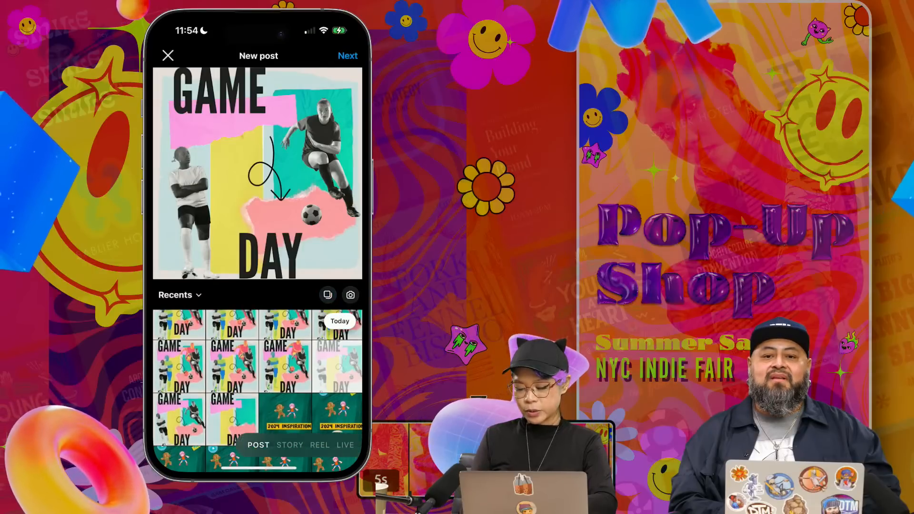
Step: Turn on multiple selection and select all ten Game Day frames in sequence, from the one without players to the finished design
click(232, 419)
click(327, 295)
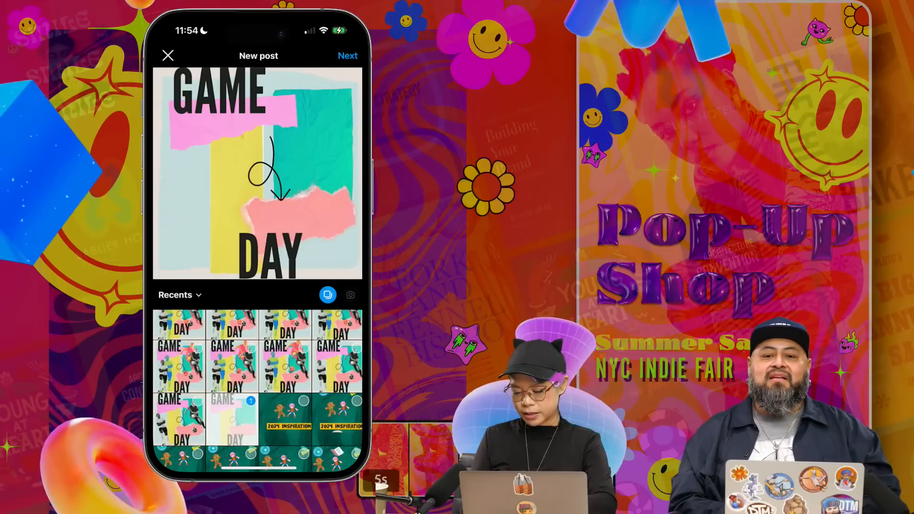
click(179, 419)
click(339, 367)
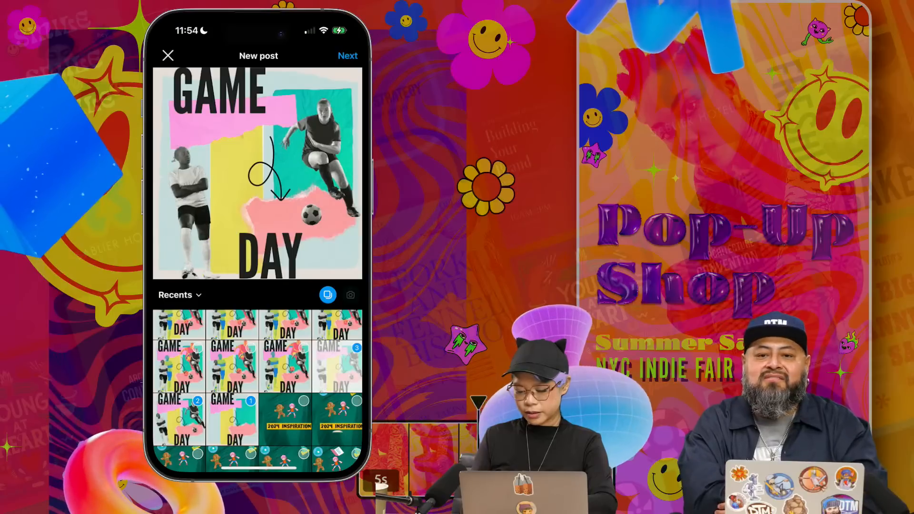
click(285, 367)
click(232, 367)
click(178, 366)
scroll(258, 381, up, 1)
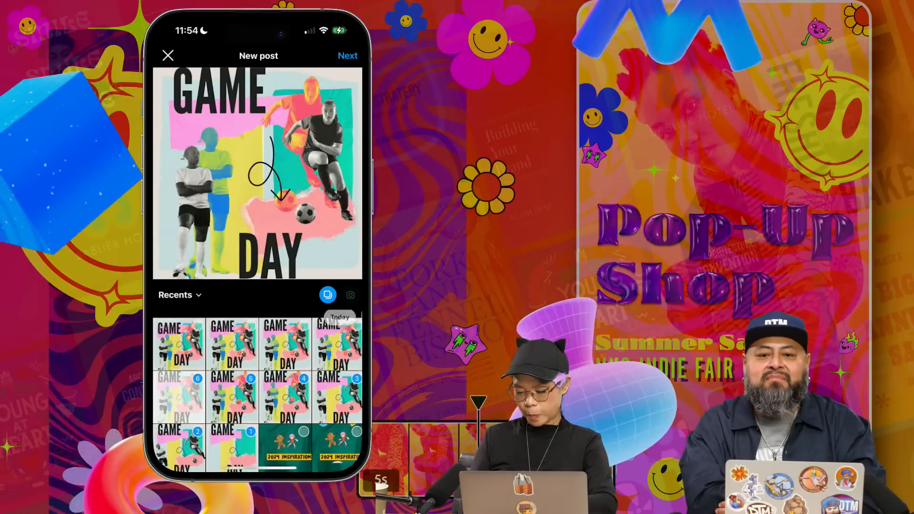
click(284, 336)
click(231, 336)
click(179, 336)
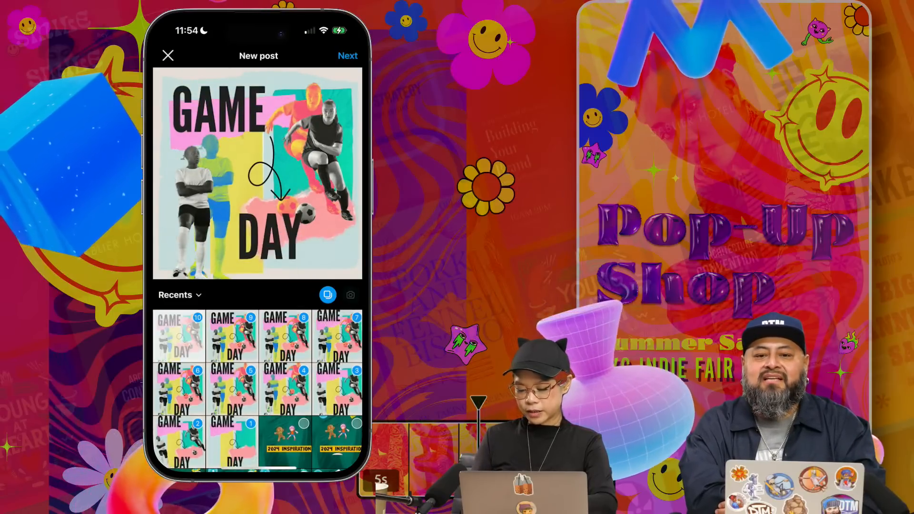
Step: Continue with the ten selected frames, preview the carousel, keep the Normal filter and proceed to the post details
click(348, 56)
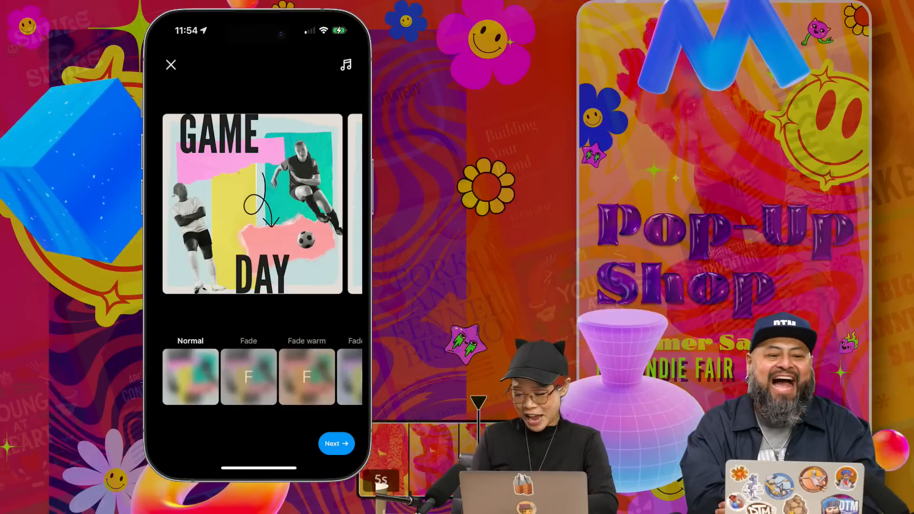
scroll(257, 204, right, 3)
scroll(258, 203, left, 3)
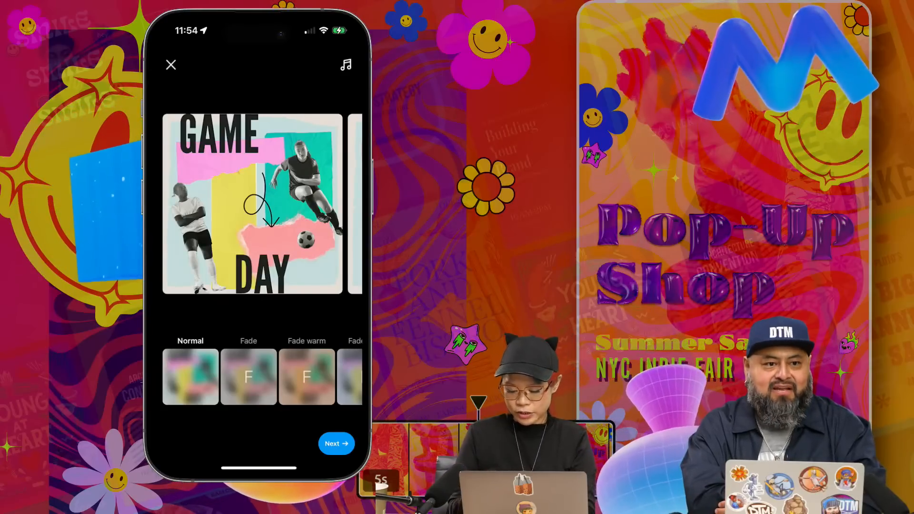
click(336, 444)
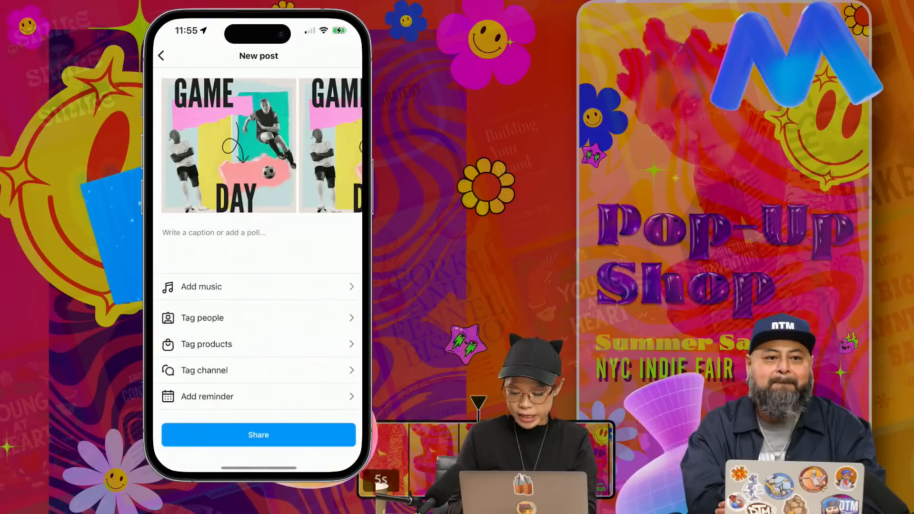
Step: Start the post caption with "Game DAY with" and mention the co-host's Instagram account
click(215, 231)
text(Game DAY)
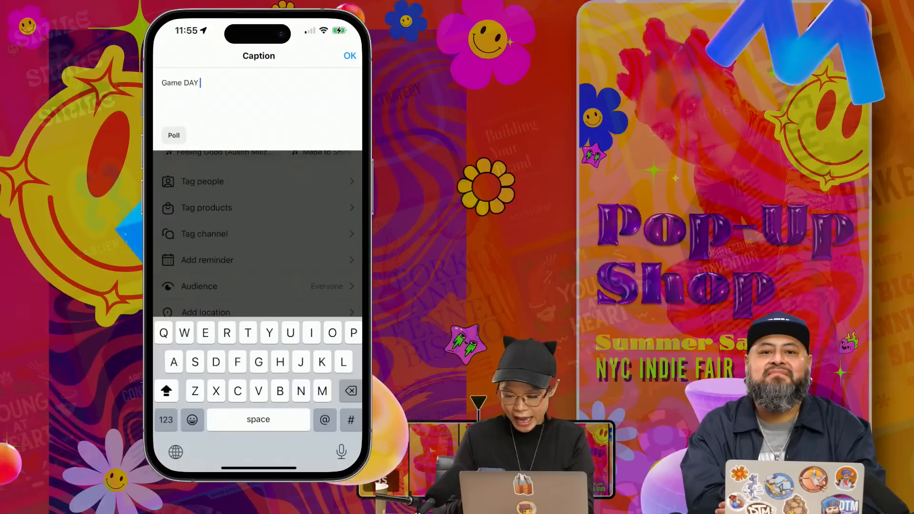
click(167, 390)
text(DAY with @)
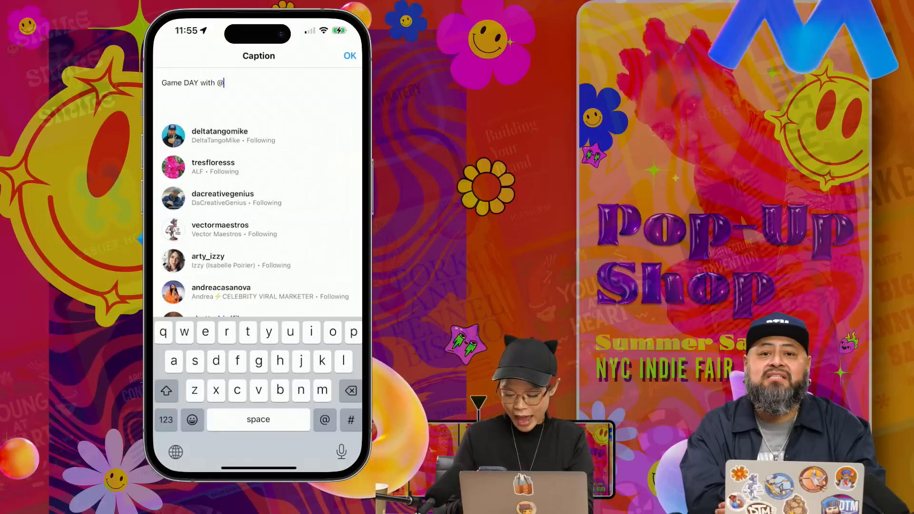
click(219, 135)
text(#)
key(BackSpace)
text(@a)
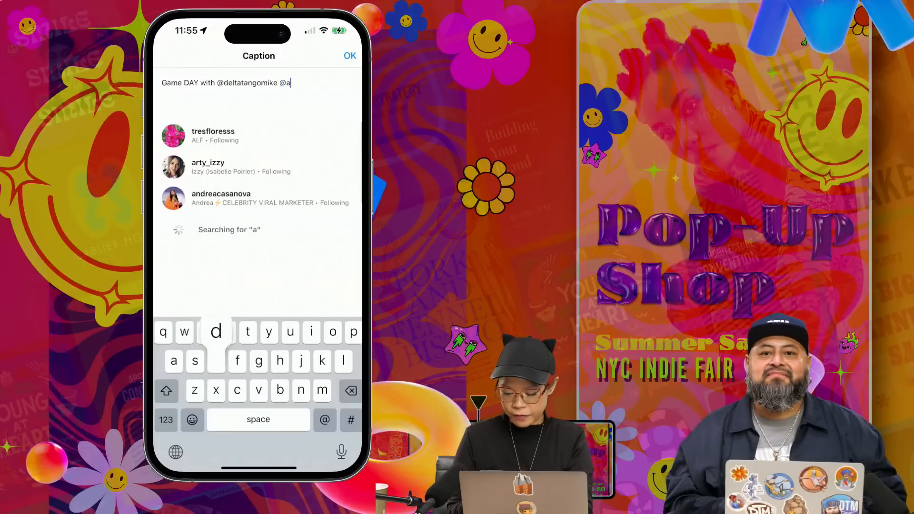
text(dobe)
click(209, 131)
text(@ad)
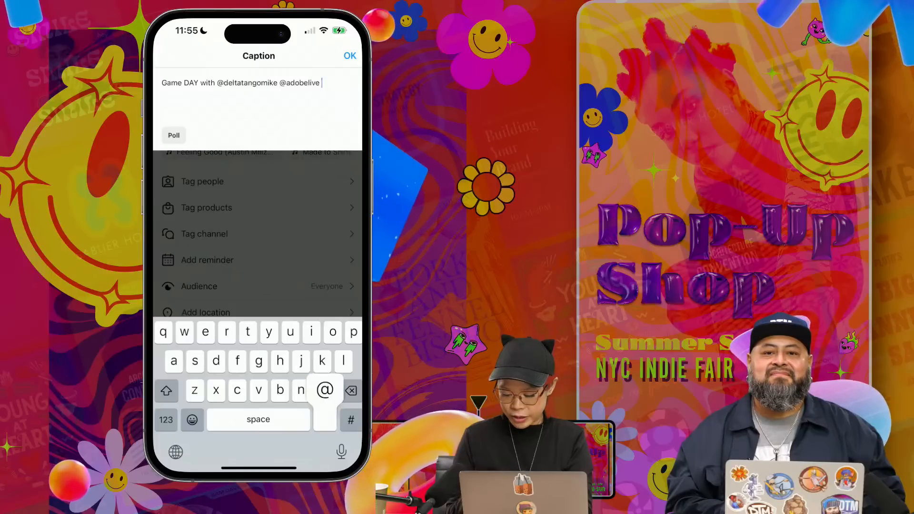
text(obe)
click(209, 193)
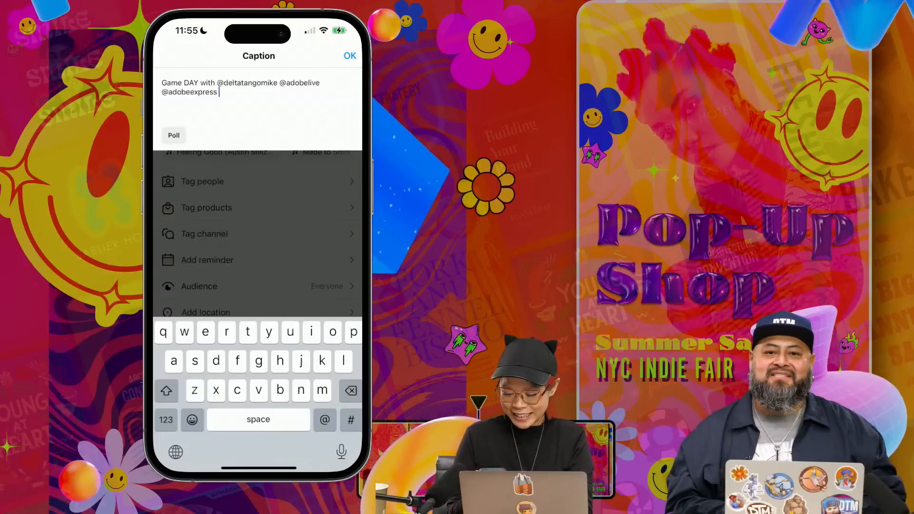
text(#stop@)
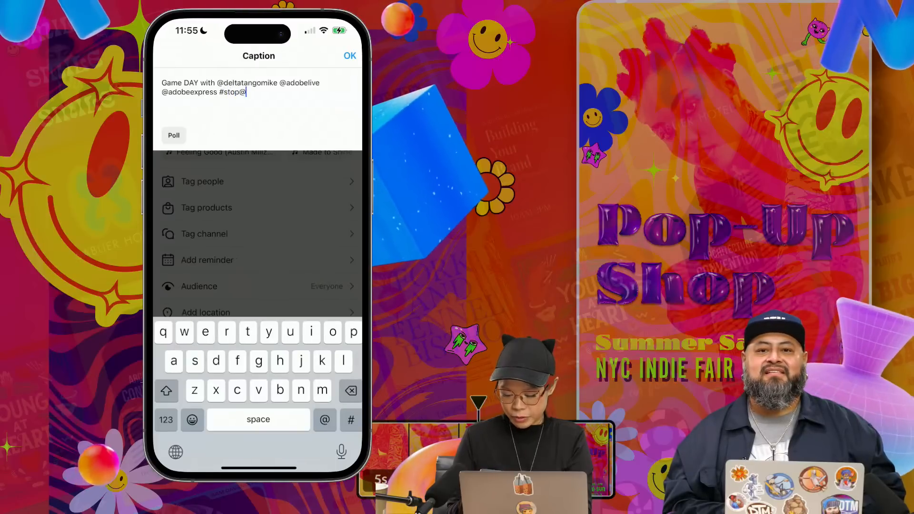
text(otio)
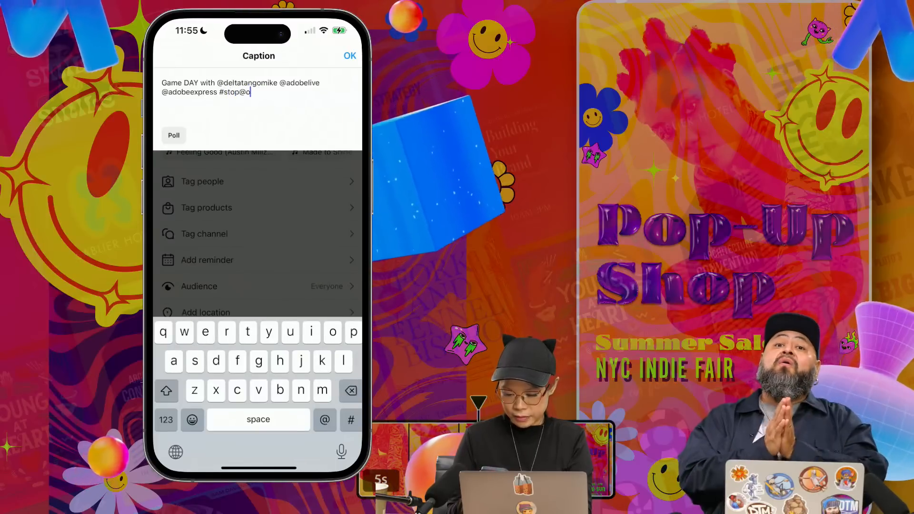
key(BackSpace)
key(BackSpace)
text(moy)
key(BackSpace)
text(yio)
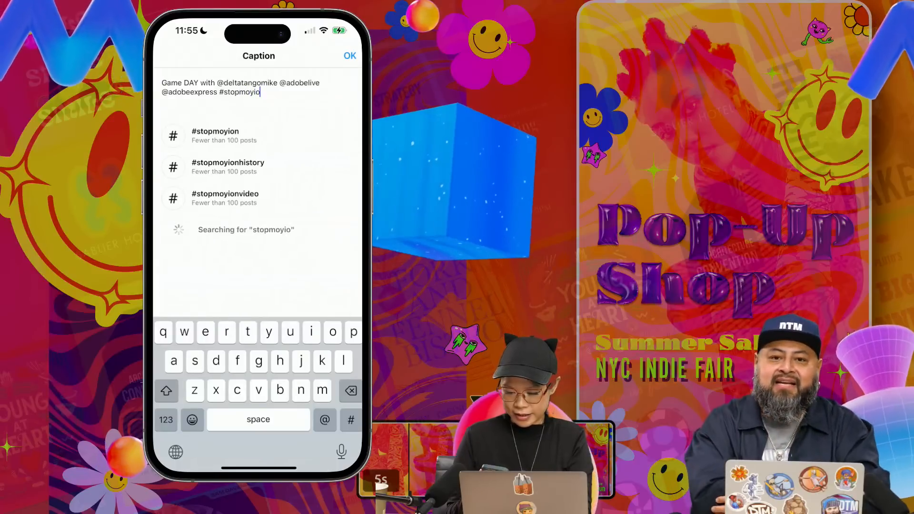
key(BackSpace)
key(BackSpace)
key(BackSpace)
click(214, 136)
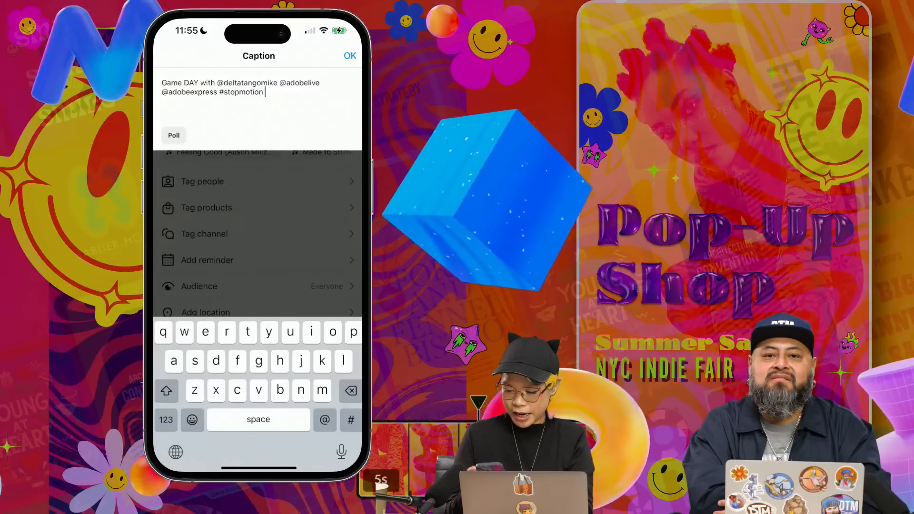
click(169, 92)
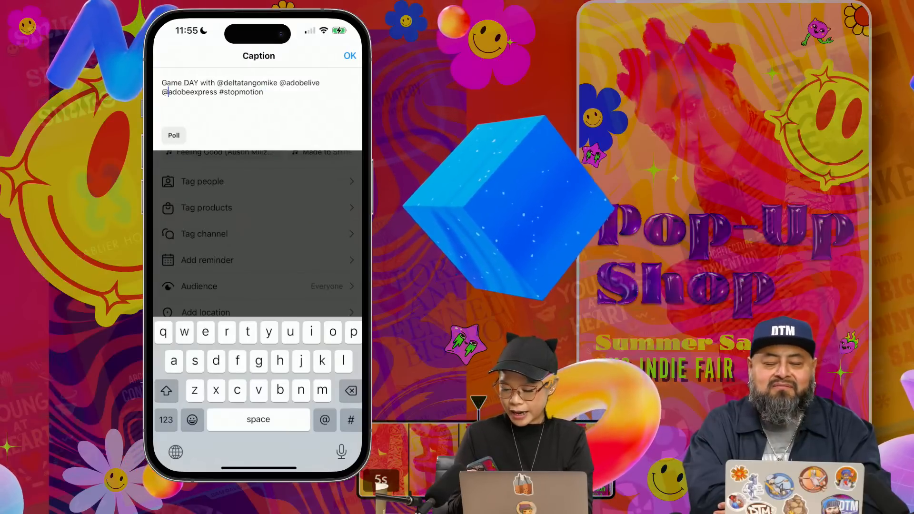
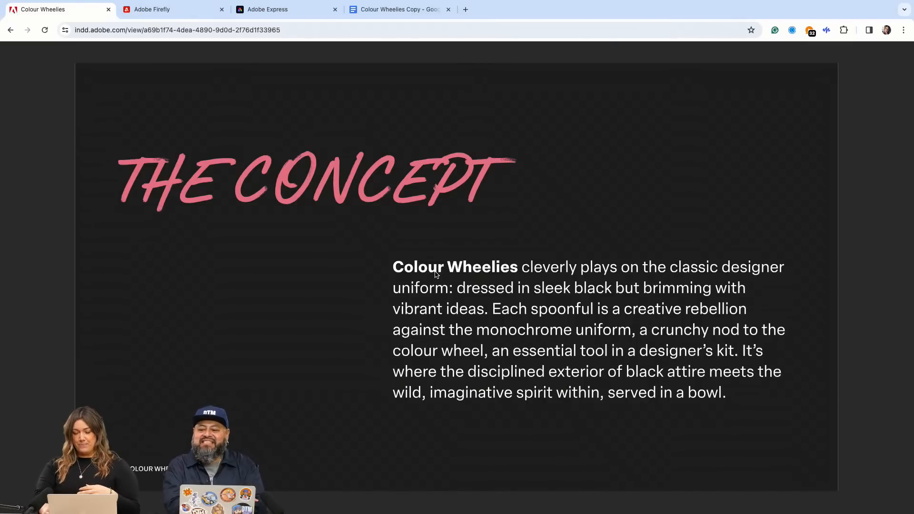
Step: Advance the Colour Wheelies presentation past the moodboard to the Logo Design page and switch to Illustrator
key(Right)
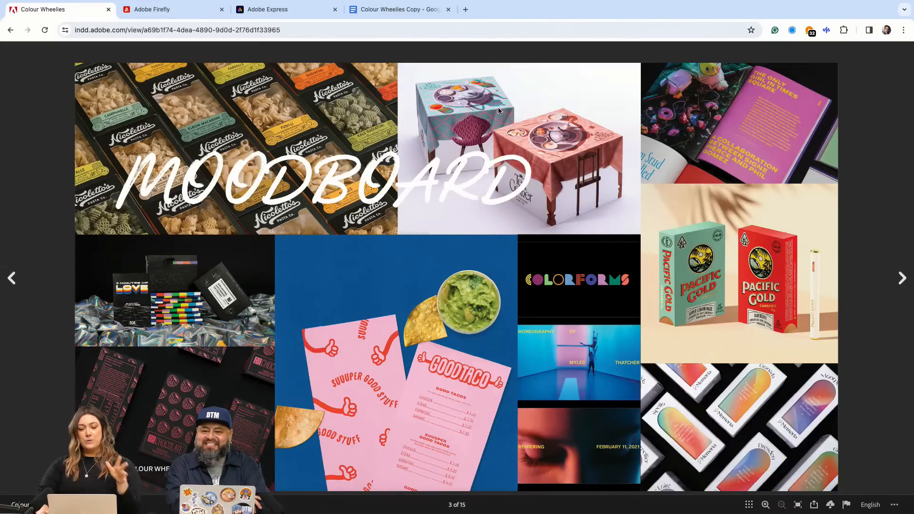
key(Right)
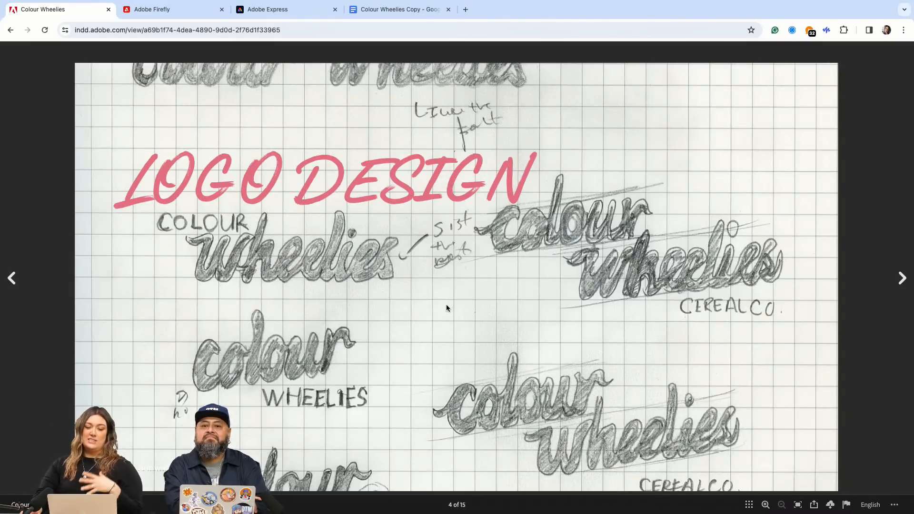
mouse_move(550, 510)
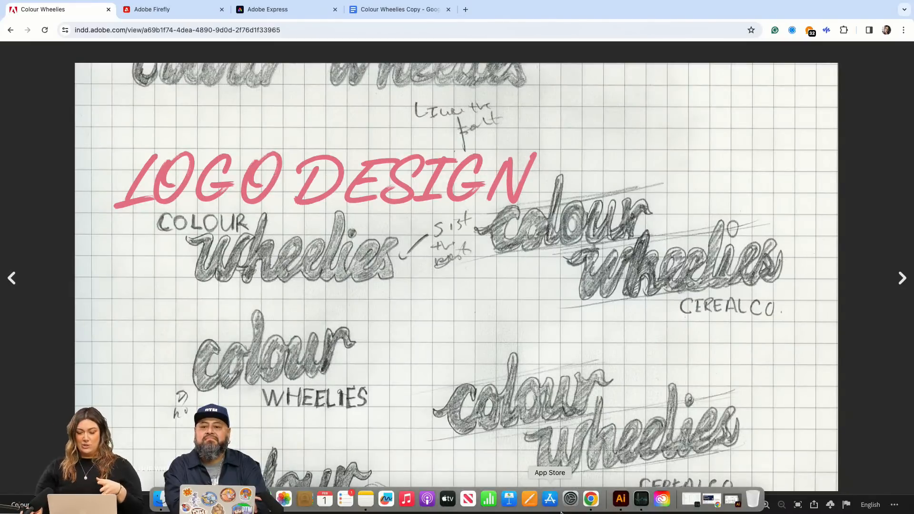
click(618, 508)
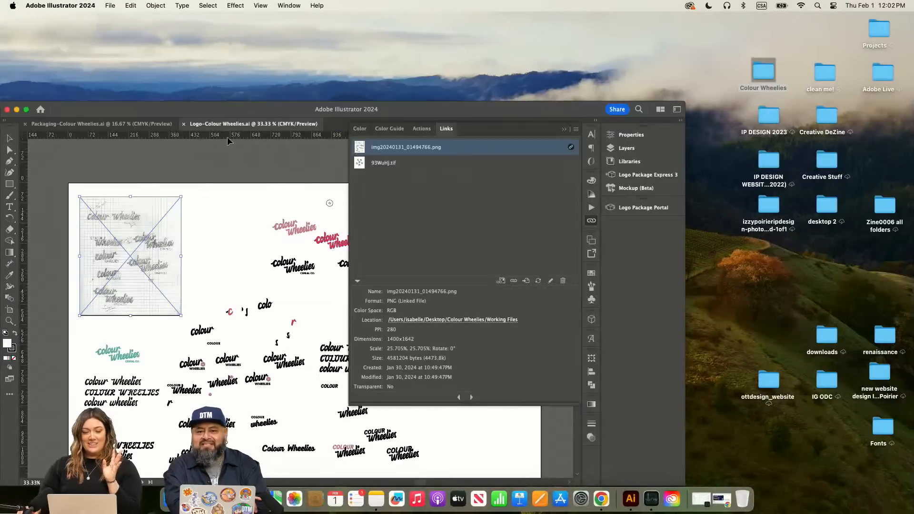
Step: Maximize the Illustrator window and collapse the Links panel to reveal both artboards of the Colour Wheelies logo file
click(27, 110)
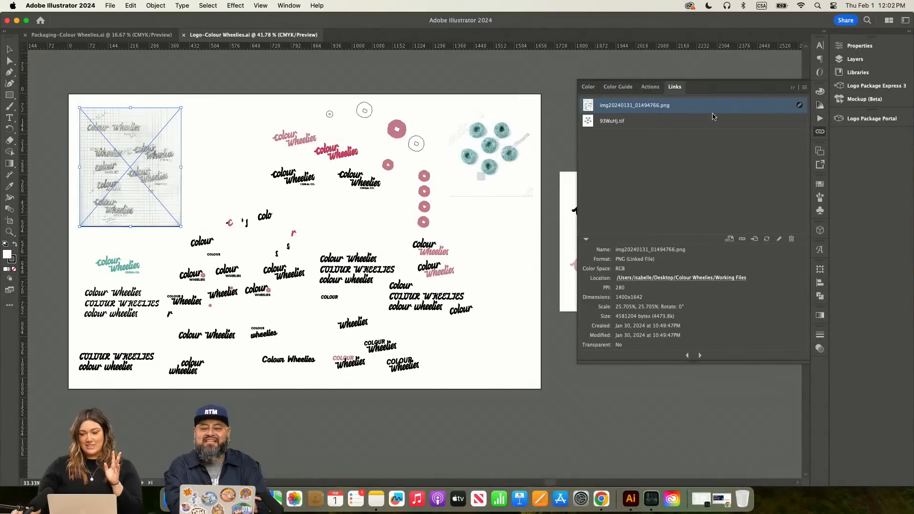
click(793, 88)
scroll(592, 133, left, 4)
scroll(591, 133, up, 2)
scroll(592, 134, up, 1)
scroll(592, 134, down, 2)
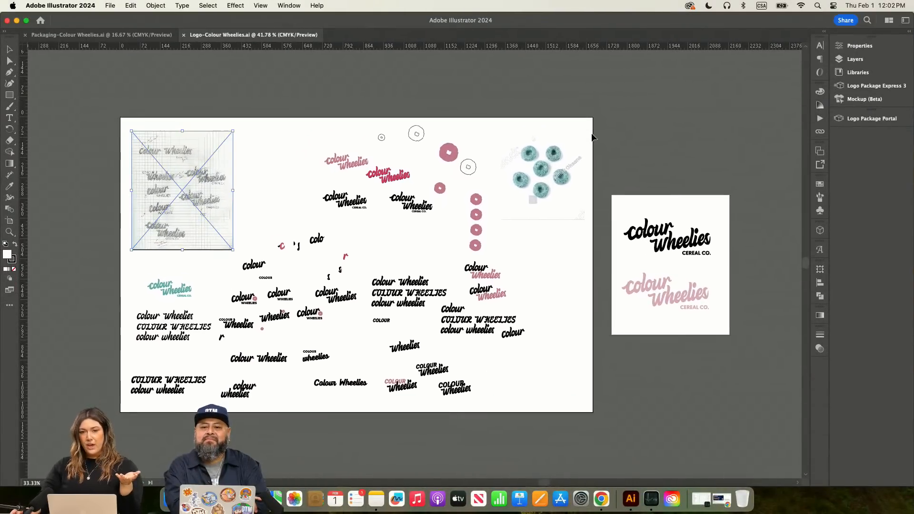
scroll(592, 138, down, 2)
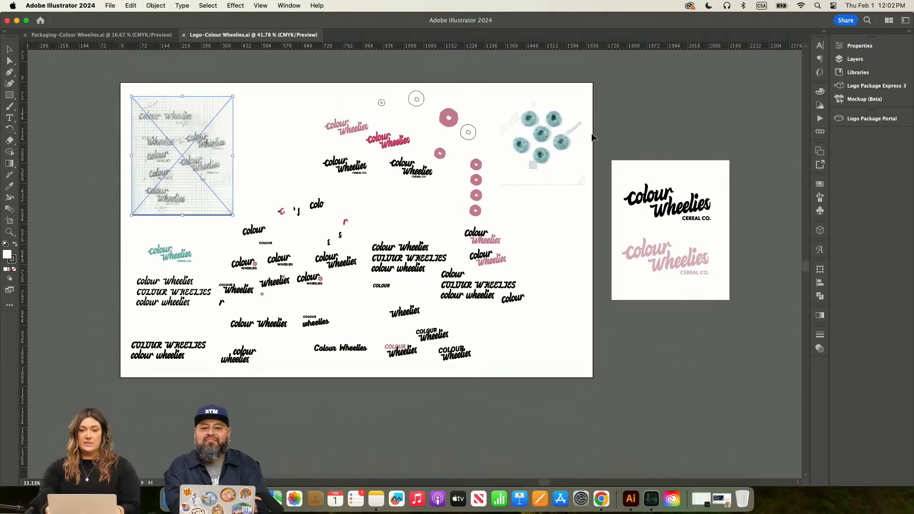
Step: Examine the scanned hand-drawn logo sketches and the typeface trials beside and below them
key(super+equal)
key(super+equal)
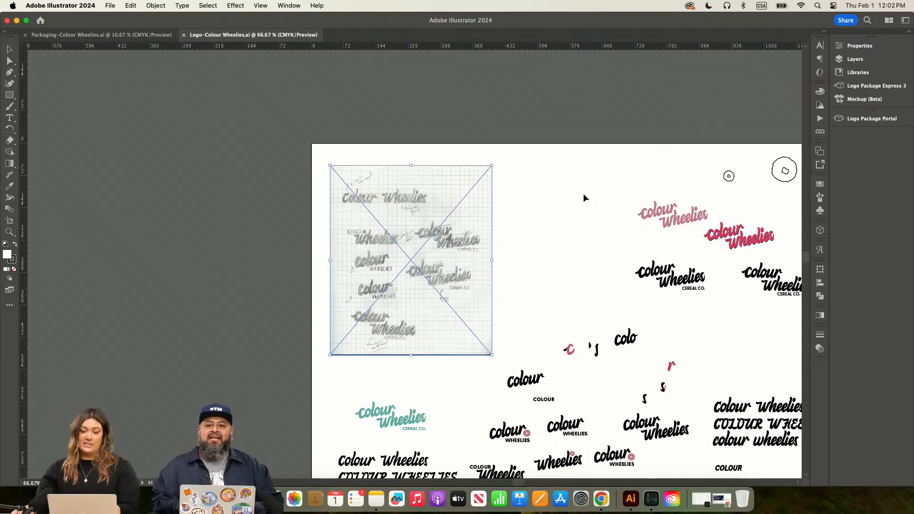
drag(544, 213, 486, 172)
scroll(531, 216, down, 5)
scroll(531, 215, right, 9)
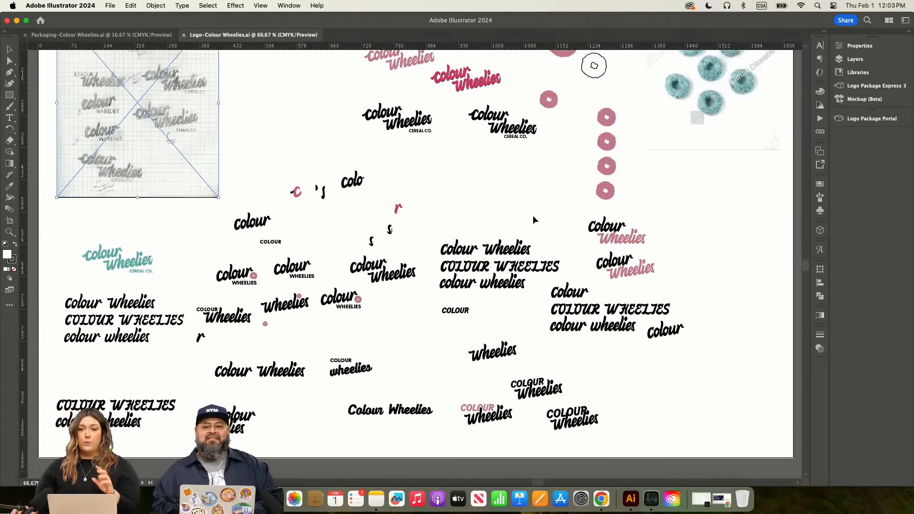
scroll(533, 215, up, 1)
scroll(533, 215, left, 1)
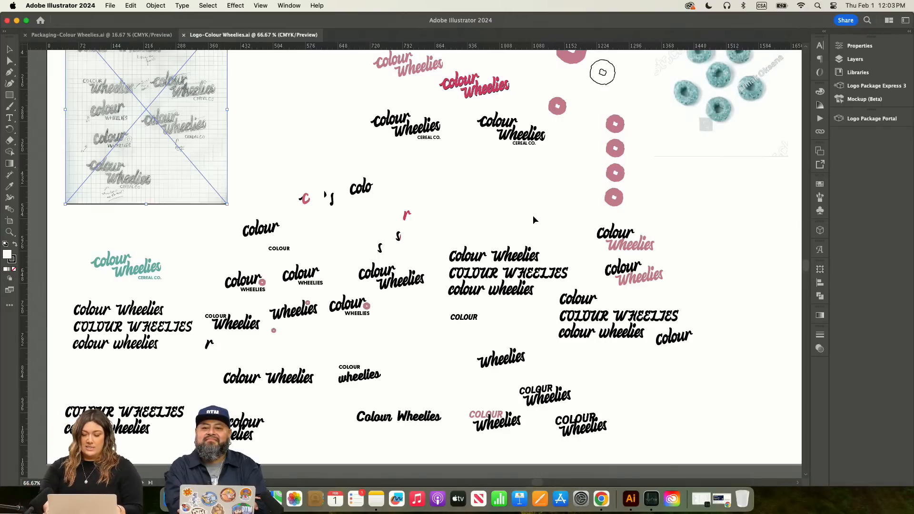
Step: Inspect the script lettering trials and the stacked black-and-pink Colour Wheelies lockups at 150% zoom
key(super+1)
key(super+equal)
click(682, 277)
mouse_move(610, 288)
mouse_down()
mouse_move(515, 237)
mouse_move(256, 140)
mouse_up()
drag(606, 385, 278, 134)
drag(503, 351, 247, 332)
drag(392, 342, 262, 334)
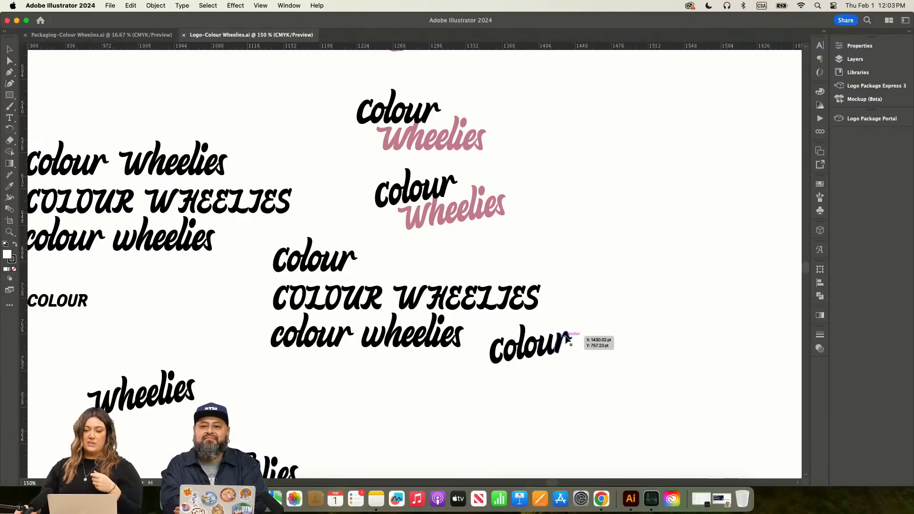
scroll(425, 378, down, 5)
scroll(425, 378, left, 5)
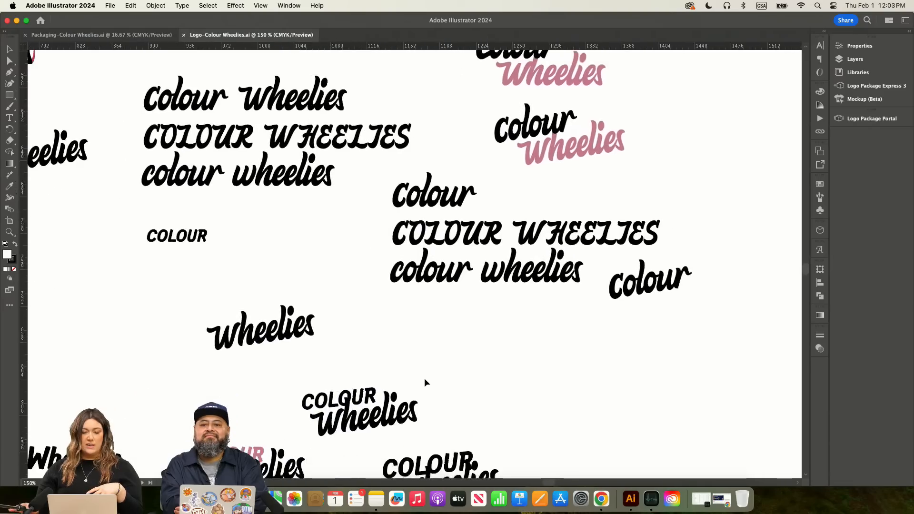
Step: Review the remaining logo variations and the final black and pink Cereal Co. logos on the second artboard
scroll(425, 380, down, 2)
scroll(425, 380, left, 12)
scroll(425, 379, up, 6)
scroll(425, 379, right, 11)
scroll(425, 380, down, 2)
scroll(425, 378, right, 15)
scroll(425, 378, up, 6)
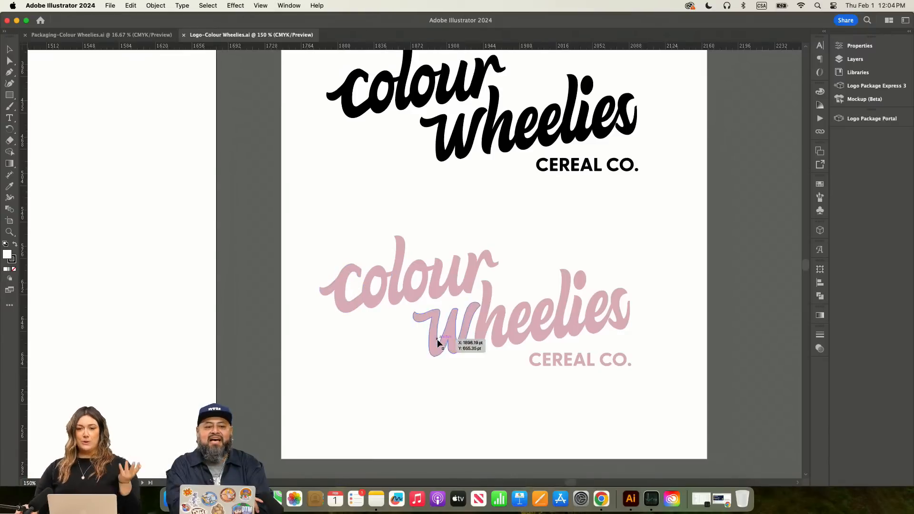
scroll(436, 343, left, 10)
scroll(439, 344, down, 3)
scroll(439, 344, left, 2)
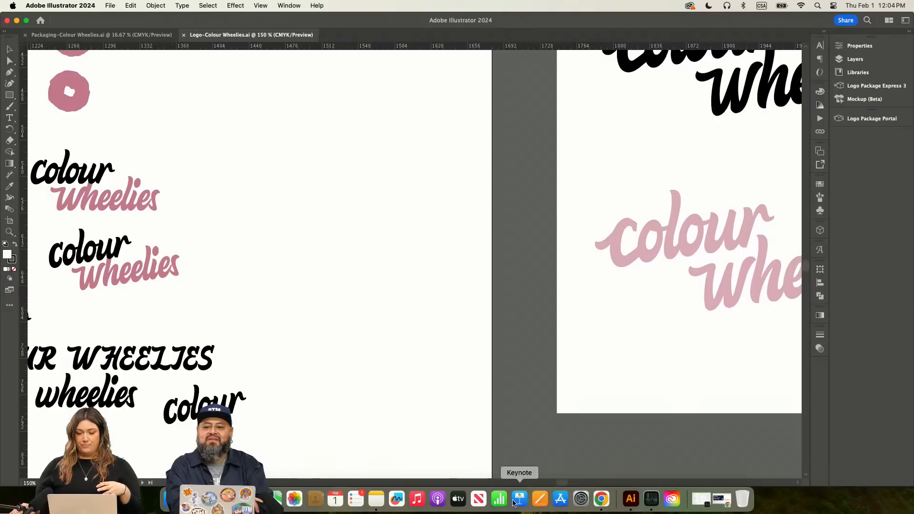
Step: Switch back to the presentation in Chrome and advance to the finished white Colour Wheelies Cereal Co. logo page
click(600, 500)
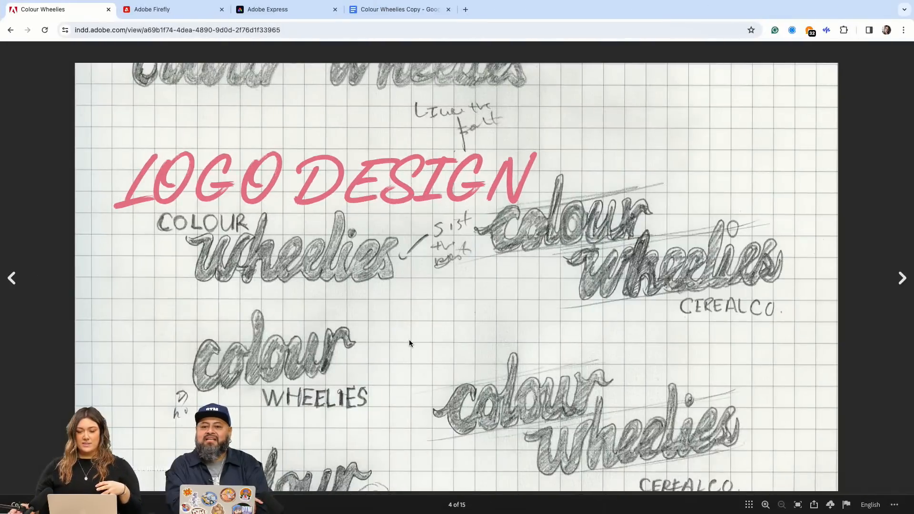
key(Right)
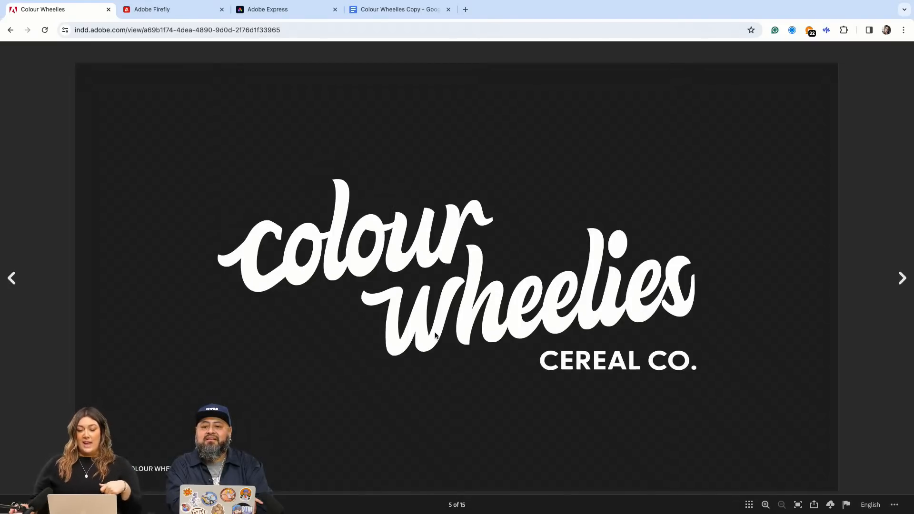
mouse_move(2, 5)
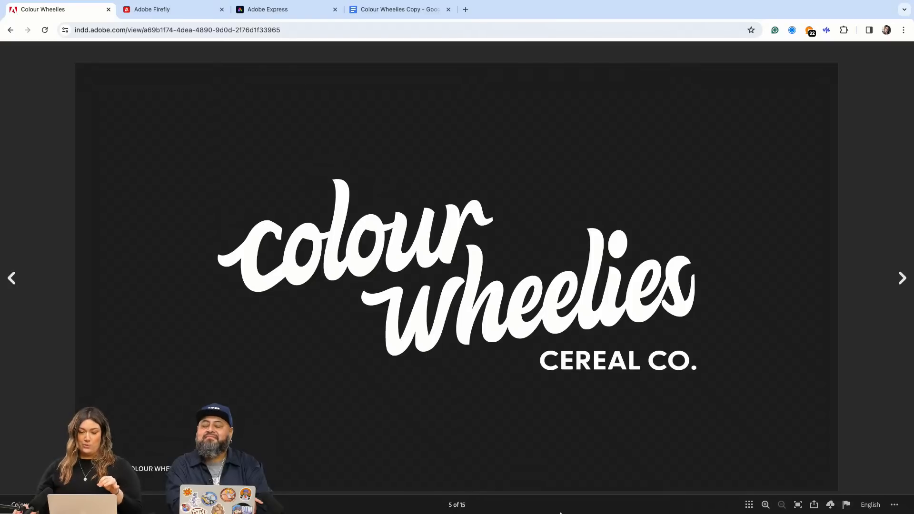
mouse_move(41, 2)
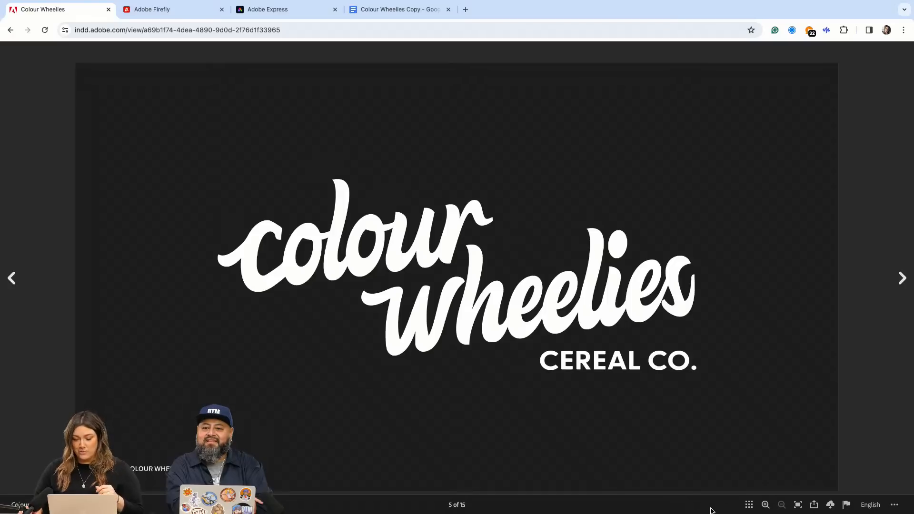
Step: Switch to Illustrator to examine the final black and pink logos on the second artboard, and return to Chrome
mouse_move(713, 513)
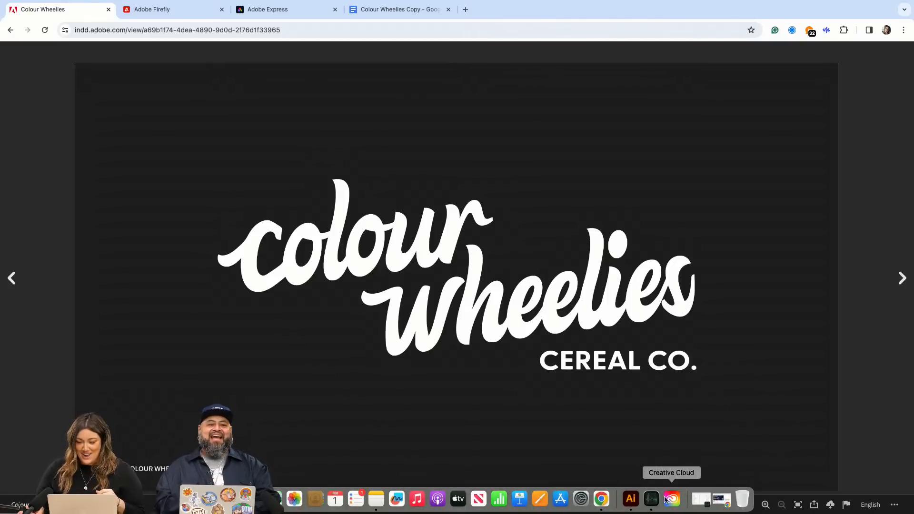
click(629, 499)
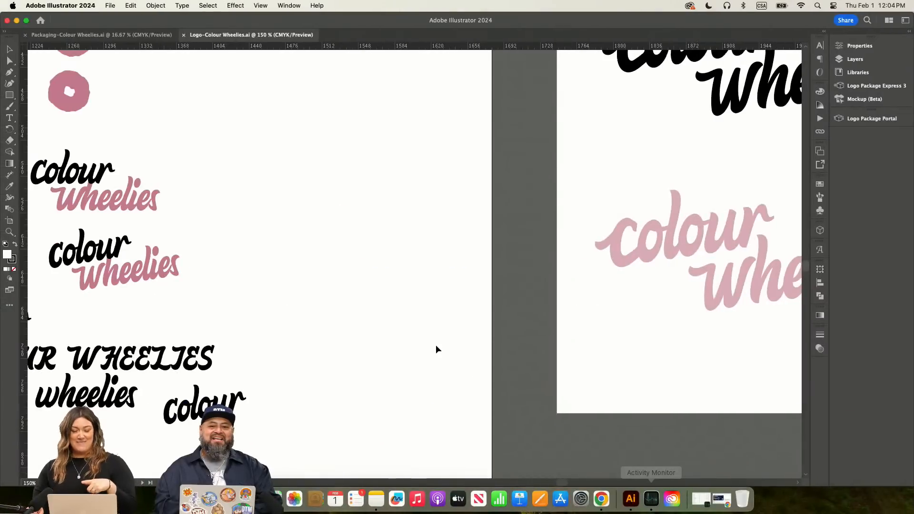
scroll(436, 350, up, 1)
scroll(435, 350, left, 1)
scroll(364, 282, right, 2)
scroll(364, 282, up, 1)
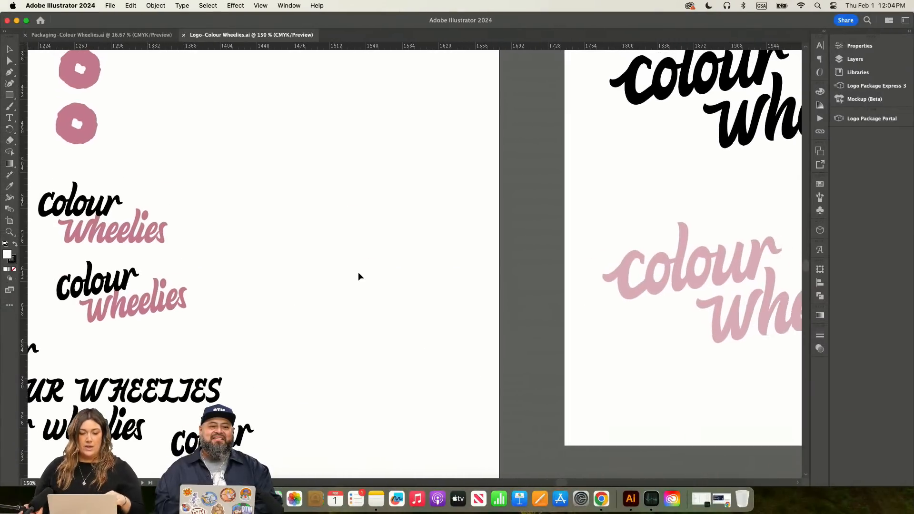
scroll(556, 289, right, 10)
scroll(555, 290, up, 6)
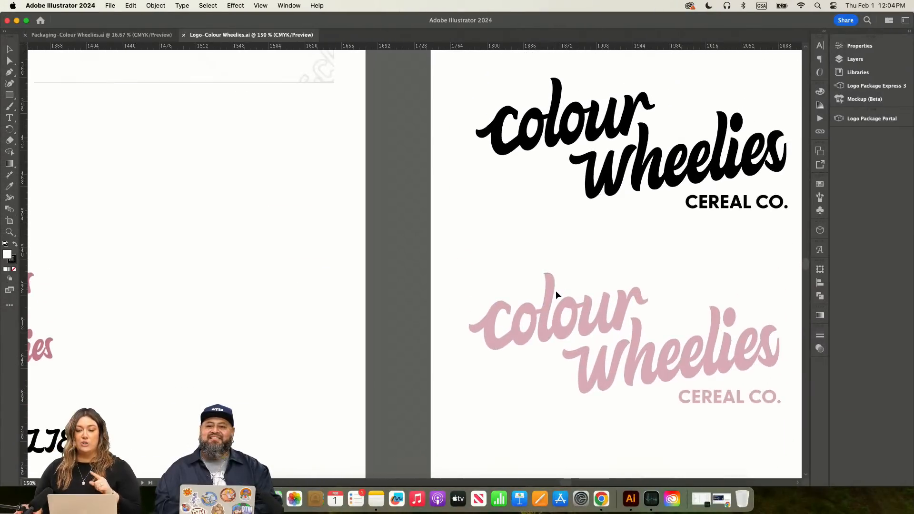
scroll(556, 295, right, 5)
scroll(556, 294, down, 2)
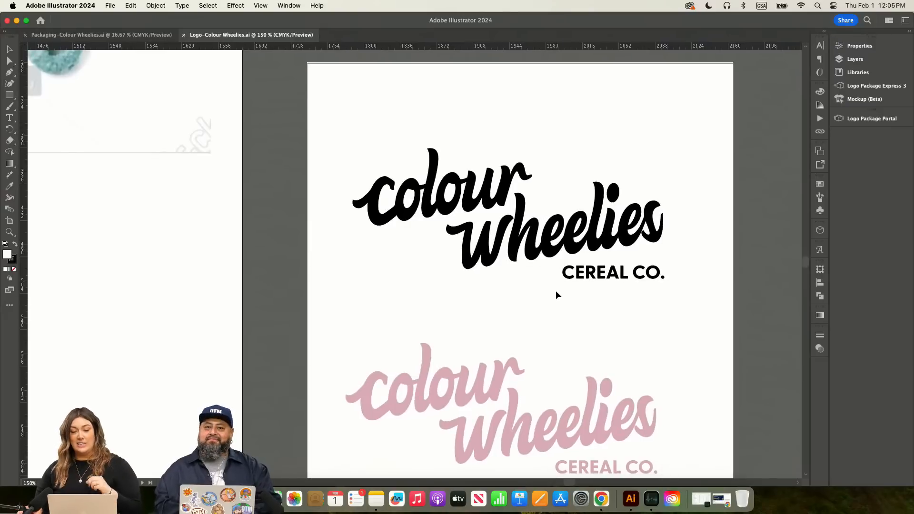
click(603, 500)
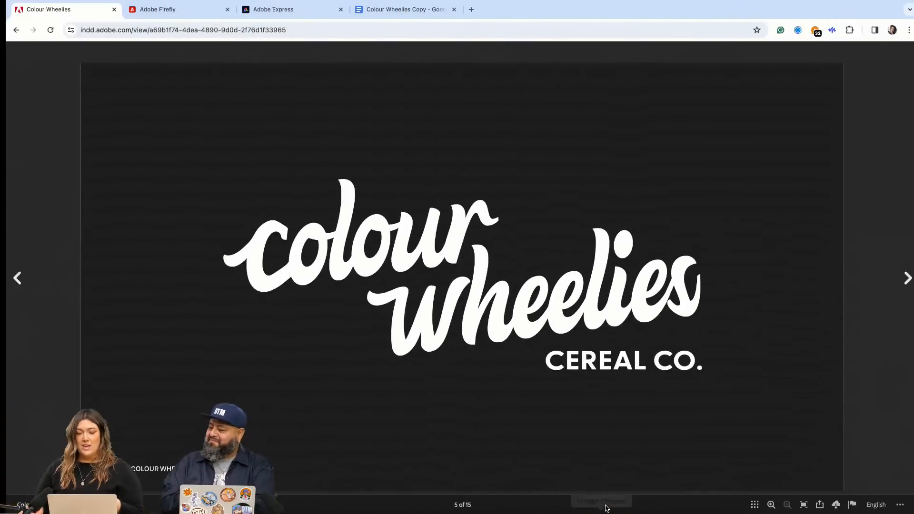
Step: Switch to Adobe Firefly, dismiss the What's new notice, and open the Text to image generator
click(191, 13)
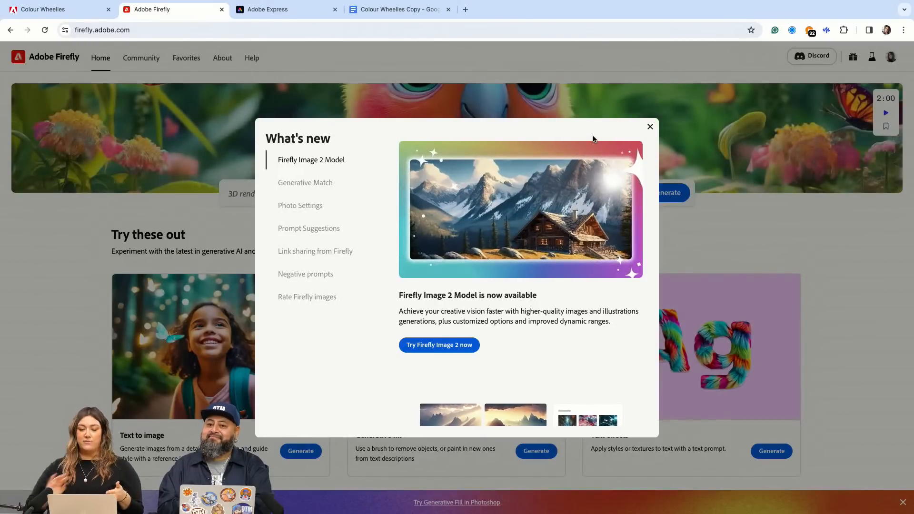
click(651, 127)
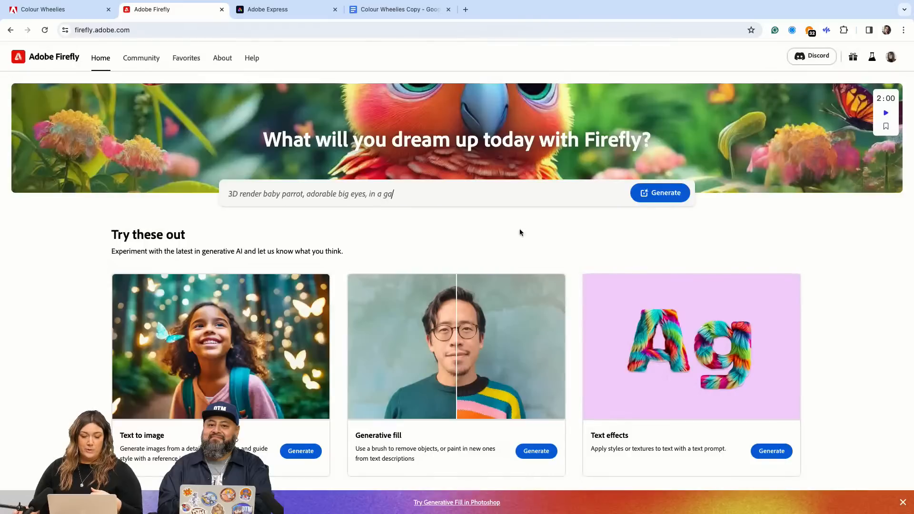
scroll(419, 237, down, 2)
scroll(419, 237, down, 1)
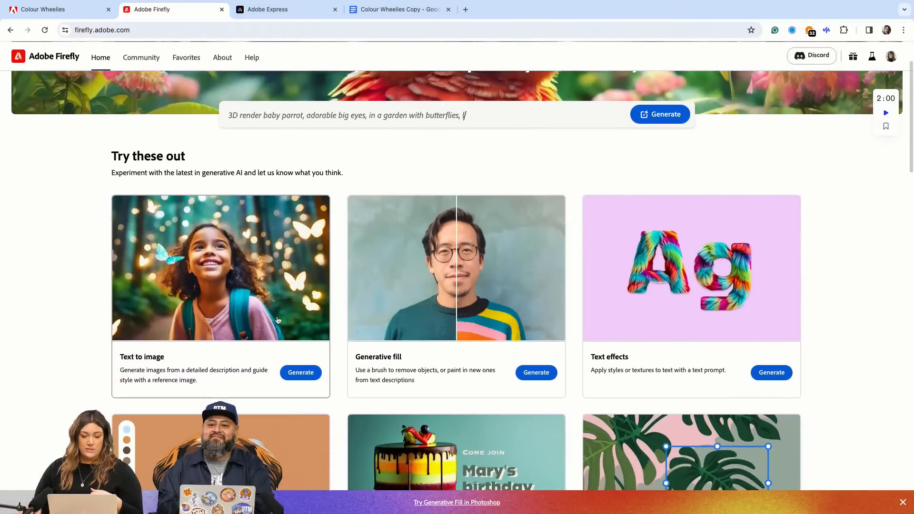
click(305, 374)
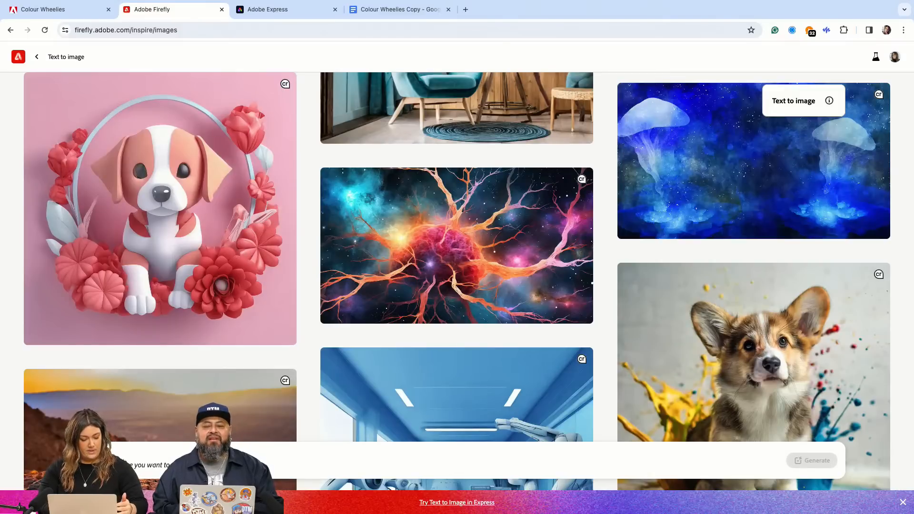
Step: Generate images from the prompt "tall wide rectagular box packaging with fruits loops exploding from box"
text(a)
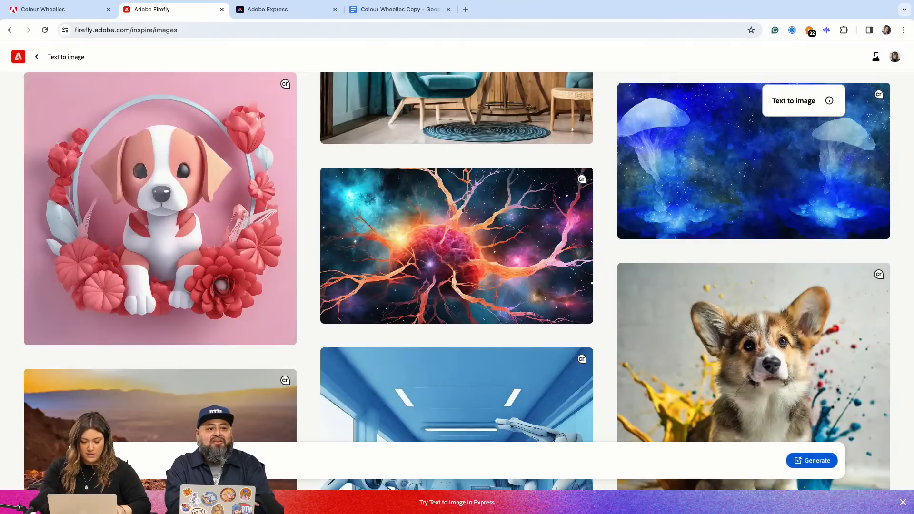
text(x packagi d)
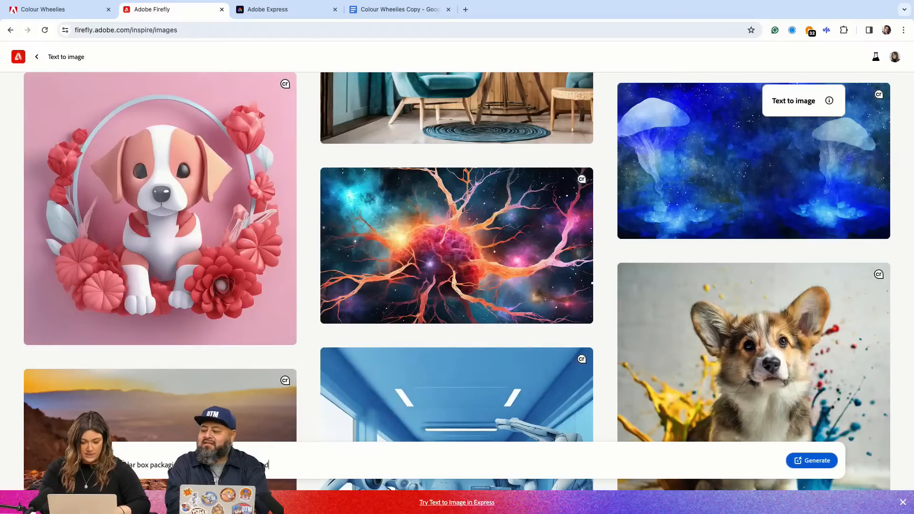
text(box)
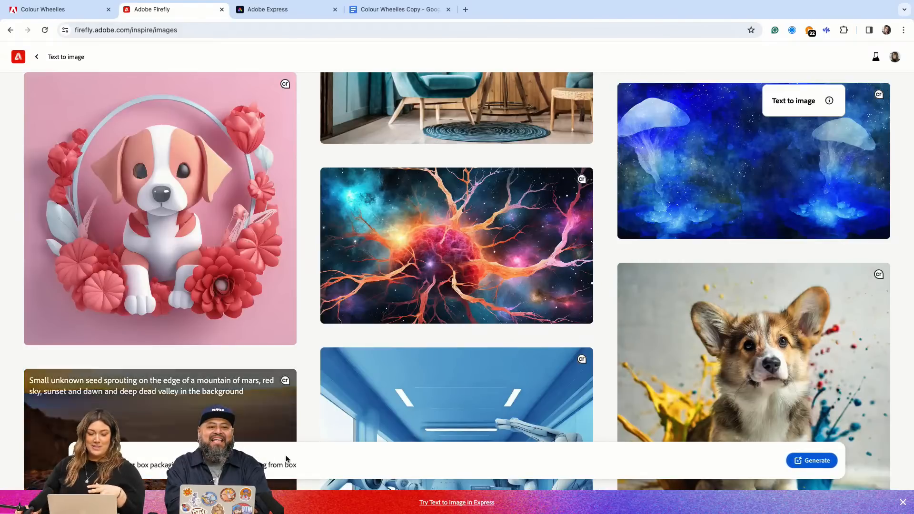
click(824, 462)
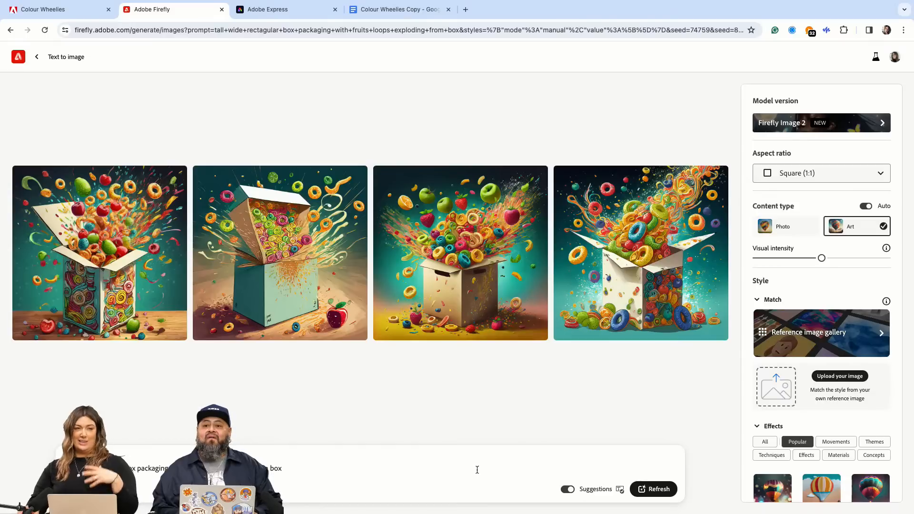
Step: Set the content type to Photo and try the Widescreen (16:9) aspect ratio before returning it to Square (1:1)
click(777, 237)
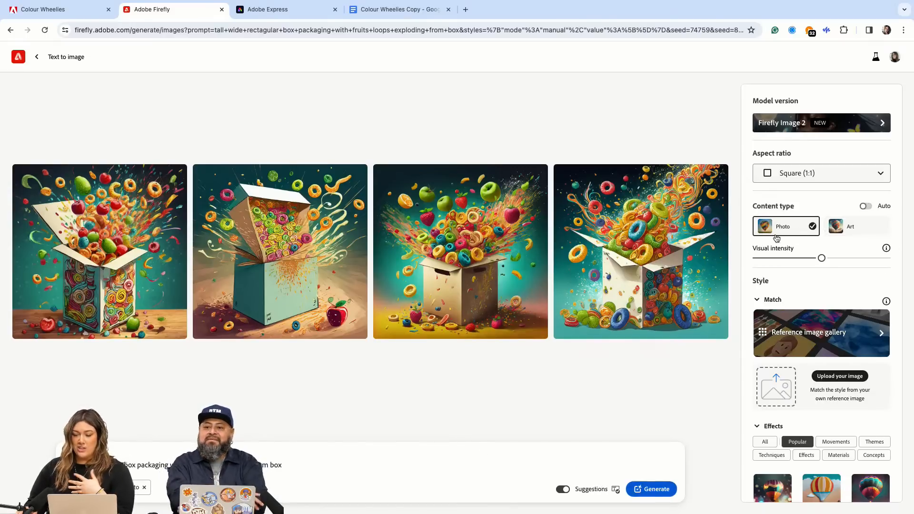
click(834, 179)
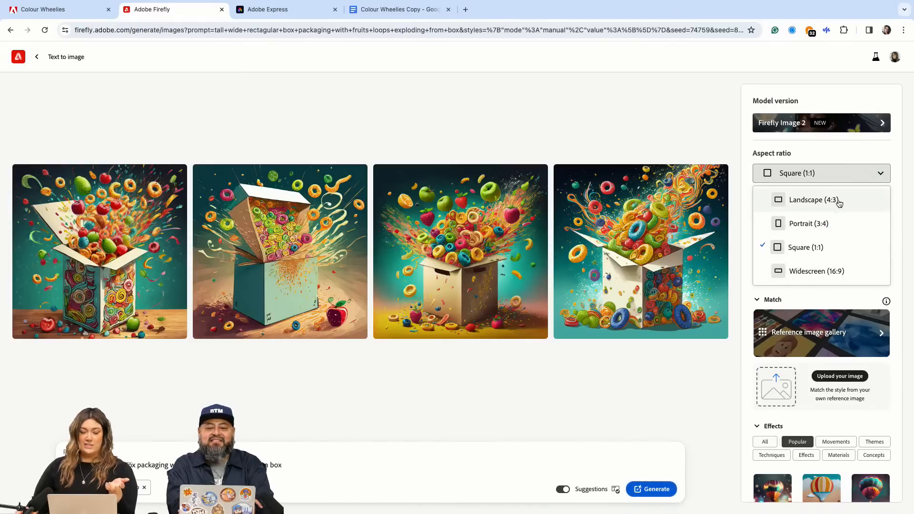
click(820, 271)
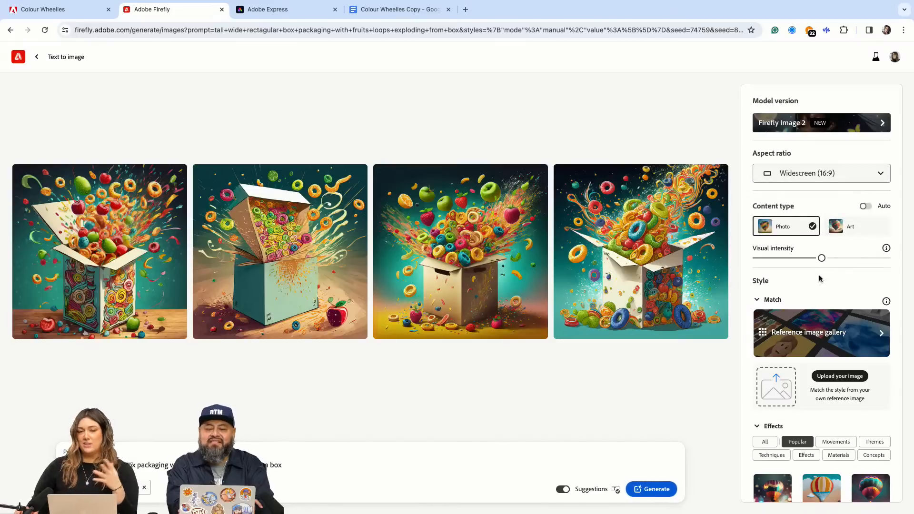
click(866, 174)
click(841, 246)
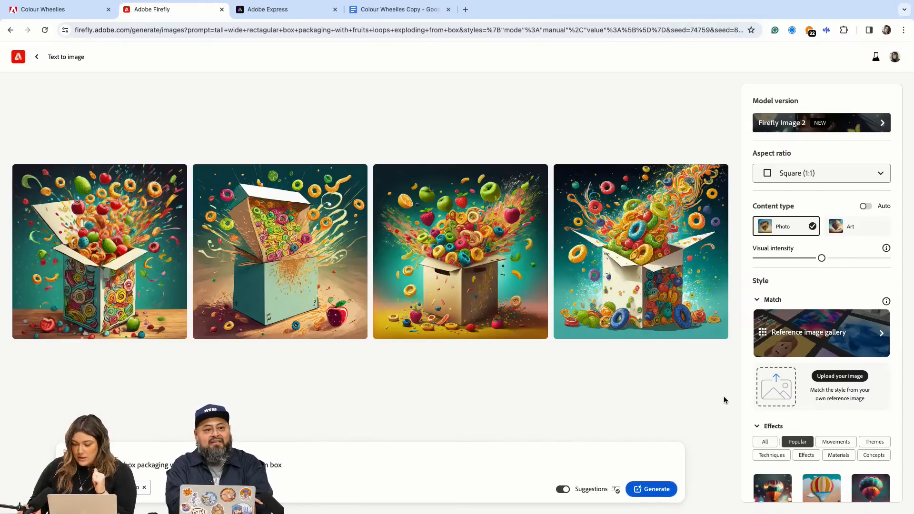
Step: Regenerate the images with ", plain blue background" appended to the prompt, and again with "cereal" inserted after "fruits loops"
click(304, 468)
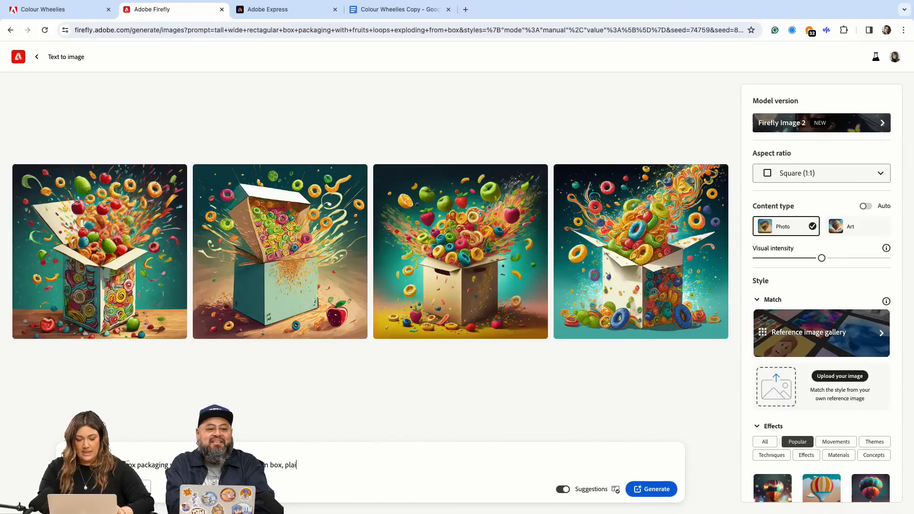
text(blue back)
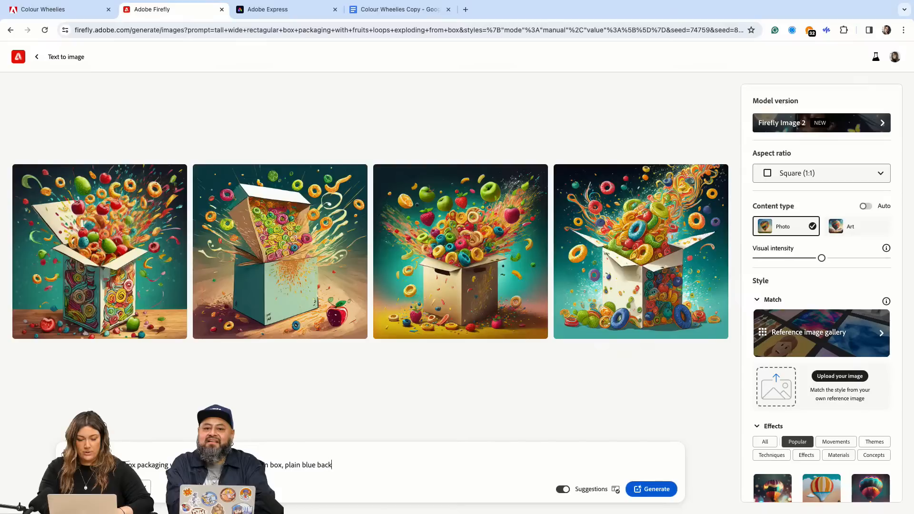
text(ground)
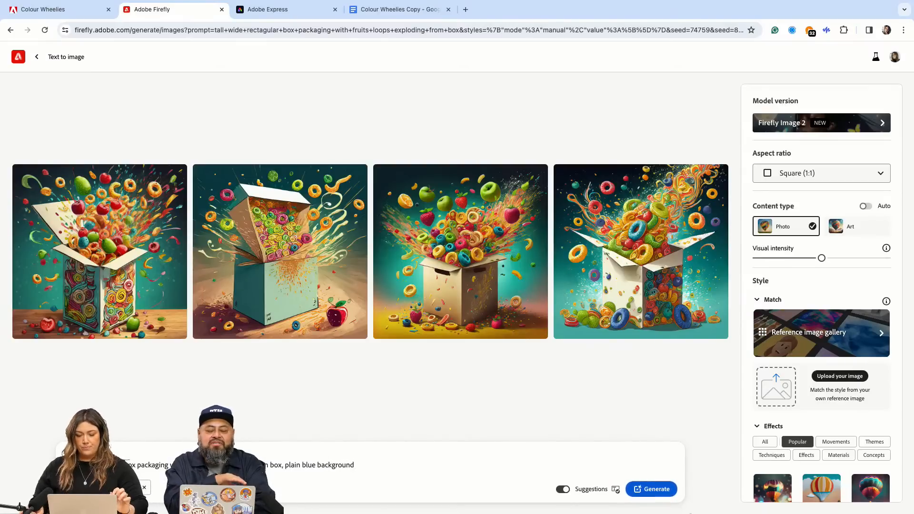
click(660, 494)
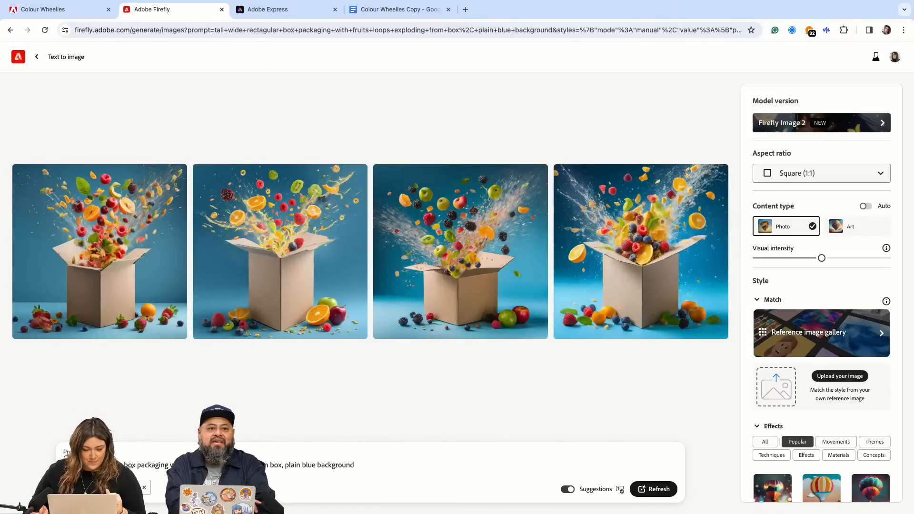
text(cereal)
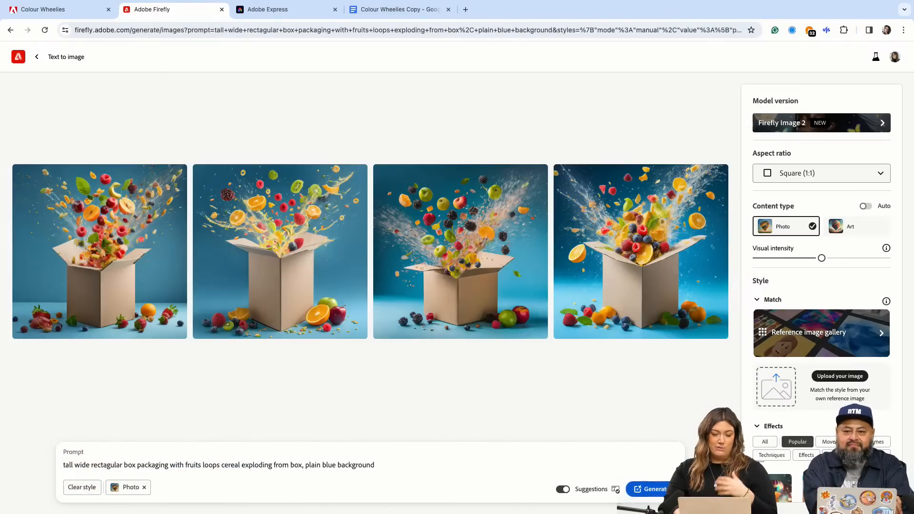
key(Return)
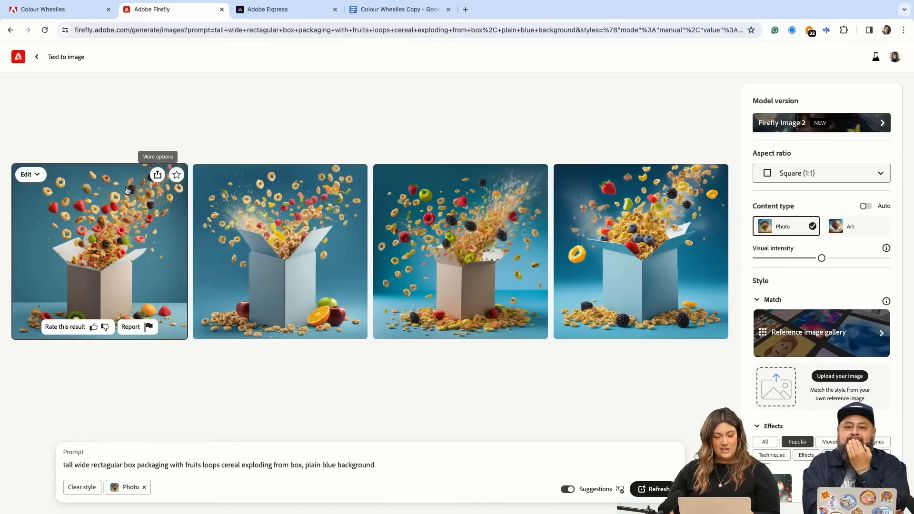
Step: Download the first generated image of cereal exploding from a box and switch to the logo document in Illustrator
click(157, 175)
click(174, 195)
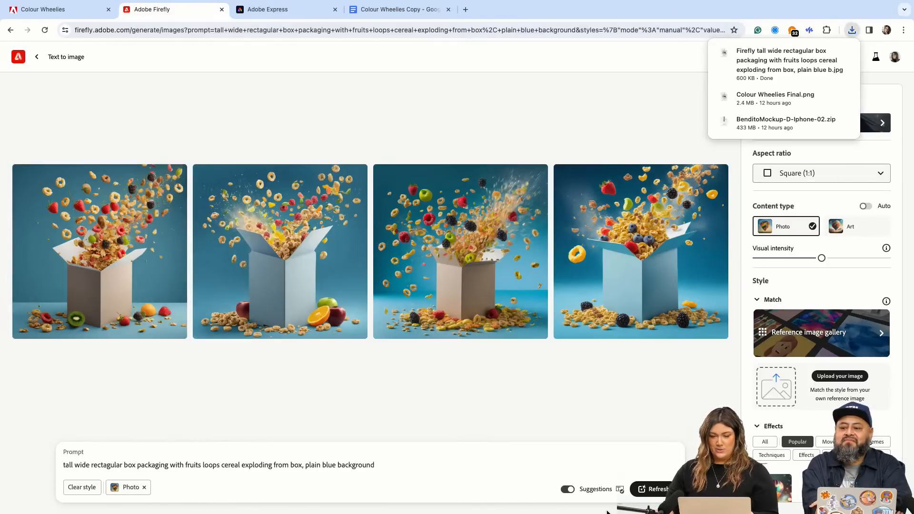
mouse_move(38, 4)
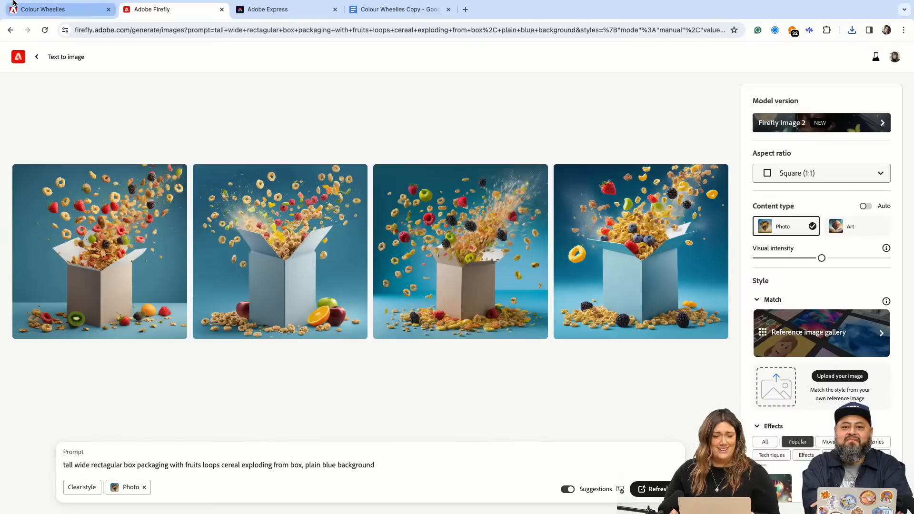
mouse_move(3, 2)
click(32, 18)
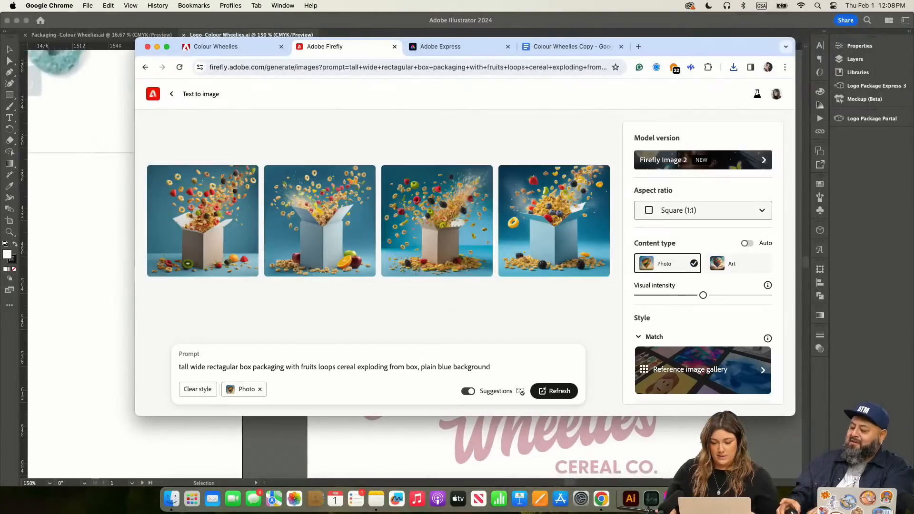
click(73, 131)
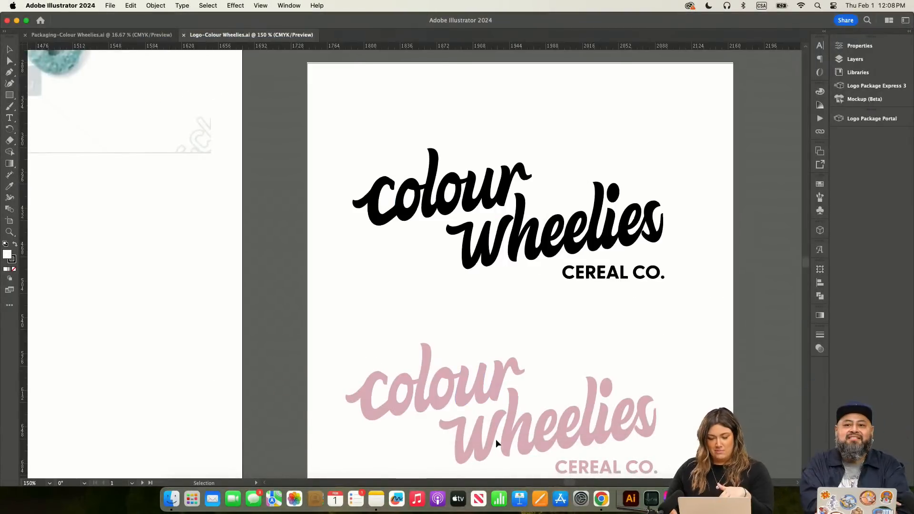
Step: Place the Firefly cereal box image from the Downloads folder on the empty canvas beside the final logo artboard
scroll(319, 201, up, 3)
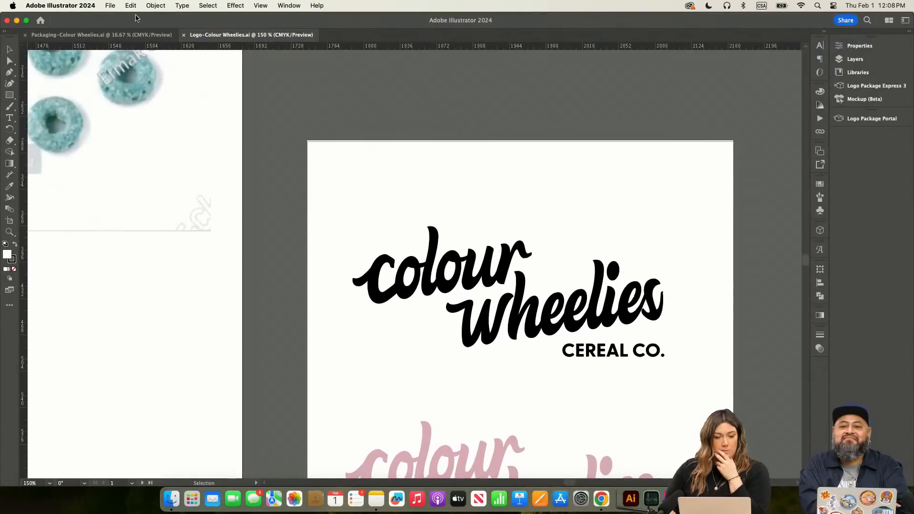
click(110, 6)
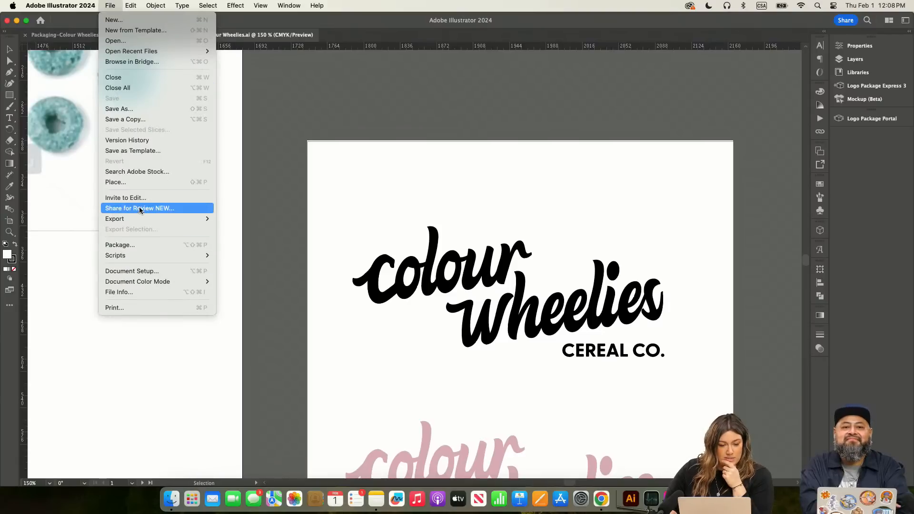
click(128, 182)
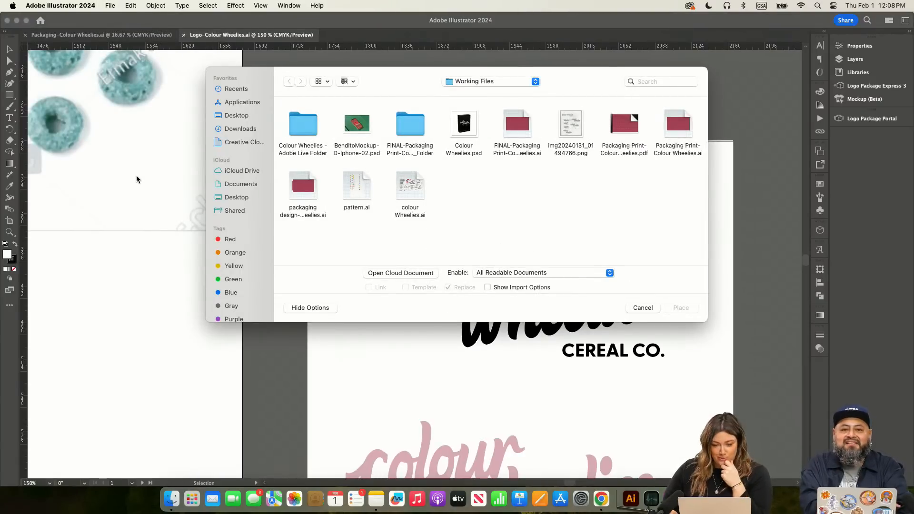
click(241, 129)
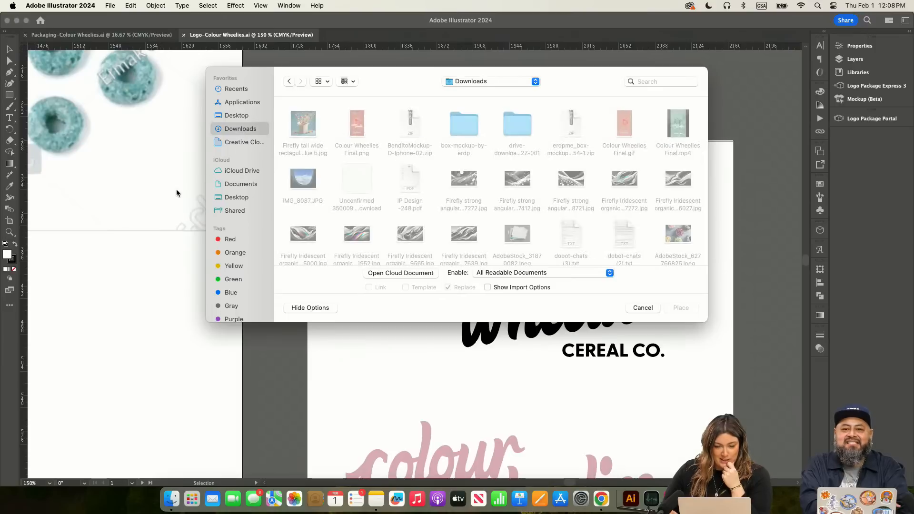
click(310, 129)
double_click(310, 129)
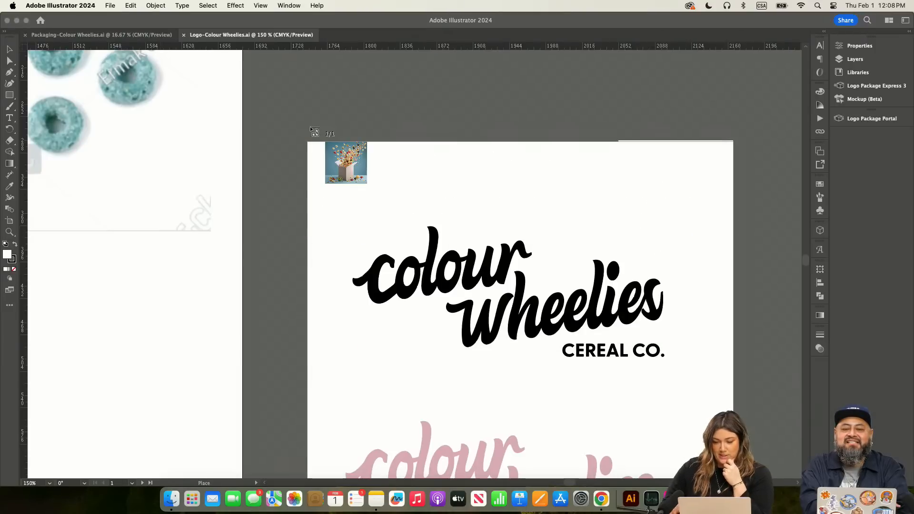
scroll(567, 231, right, 10)
scroll(568, 230, right, 4)
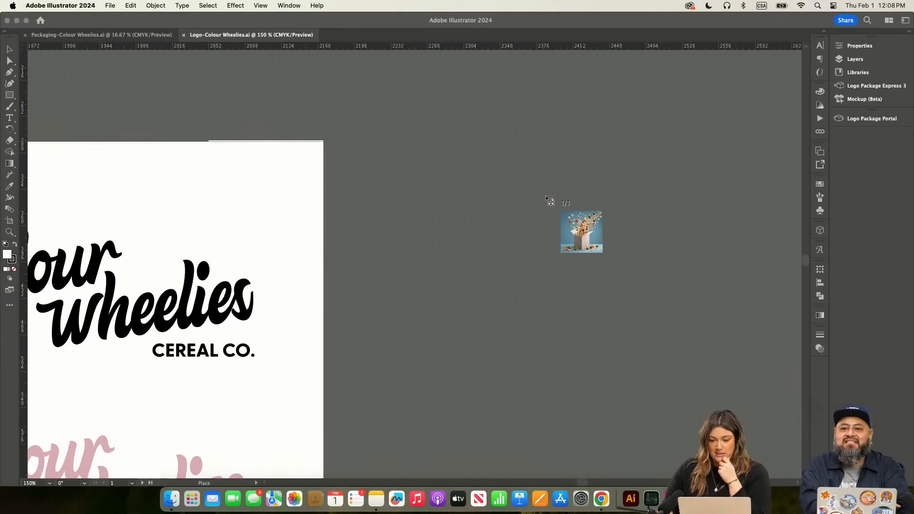
click(546, 195)
Step: Scale the placed cereal box image down proportionally to about 70% of its size and deselect it
key(super+minus)
key(super+minus)
key(super+minus)
key(super+minus)
key(super+minus)
key(super+minus)
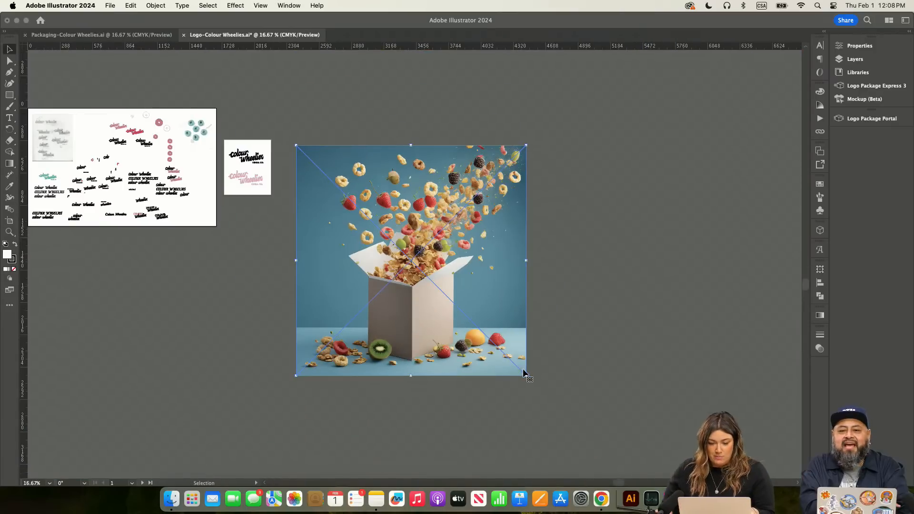
drag(526, 375, 461, 311)
click(532, 381)
Step: Create a new artboard fitted to the bounds of the placed cereal box image
click(9, 220)
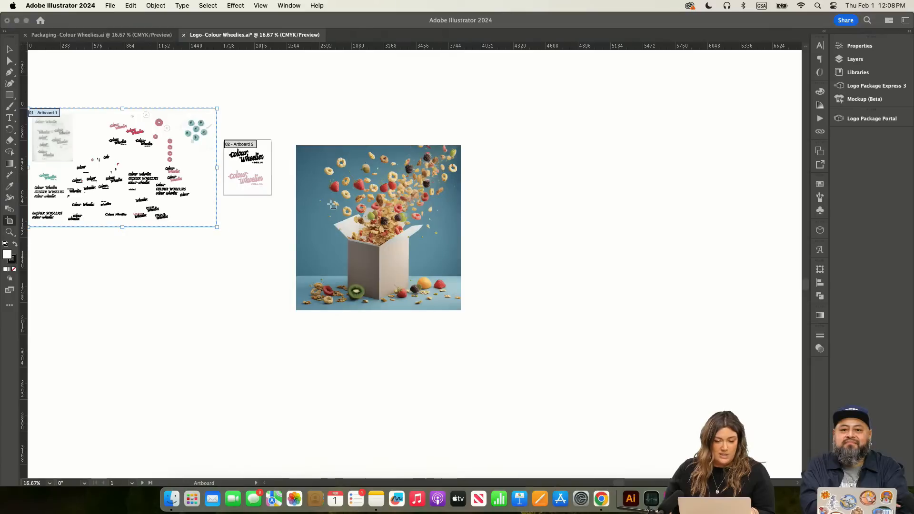
click(360, 191)
click(10, 49)
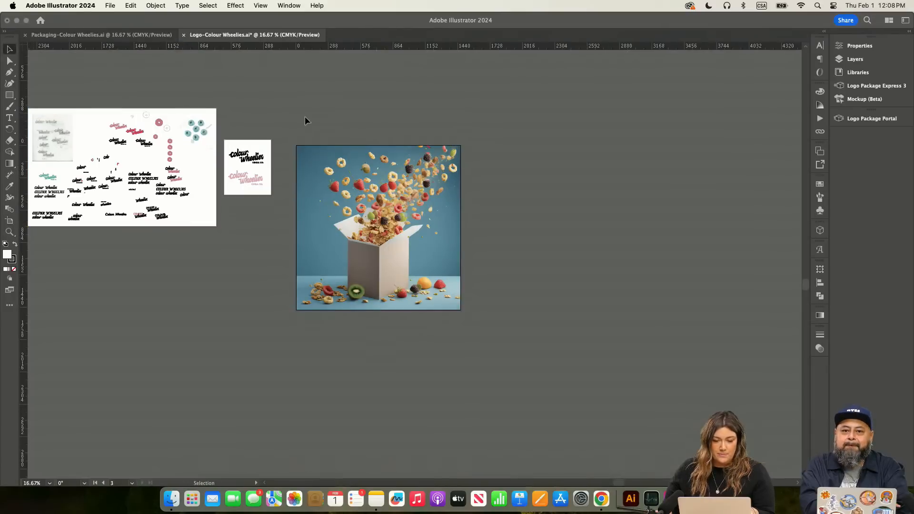
Step: Move the black Colour Wheelies Cereal Co. logo onto the box's shaded front face and bring it to the front
key(super+equal)
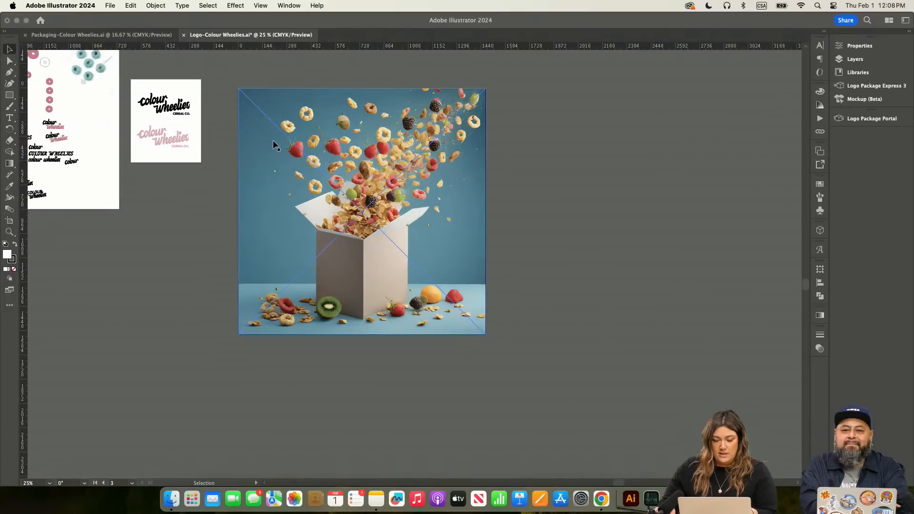
scroll(273, 140, up, 3)
scroll(273, 140, left, 3)
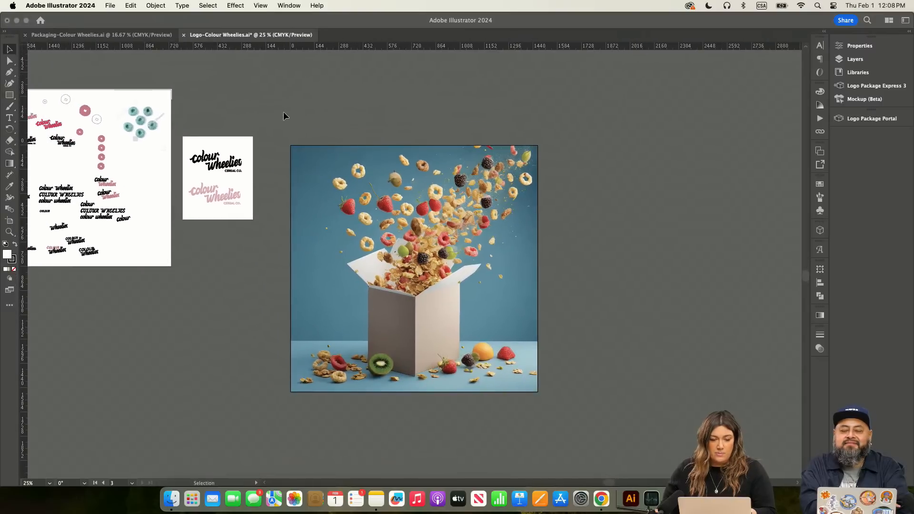
drag(241, 162, 414, 322)
click(156, 5)
mouse_move(161, 31)
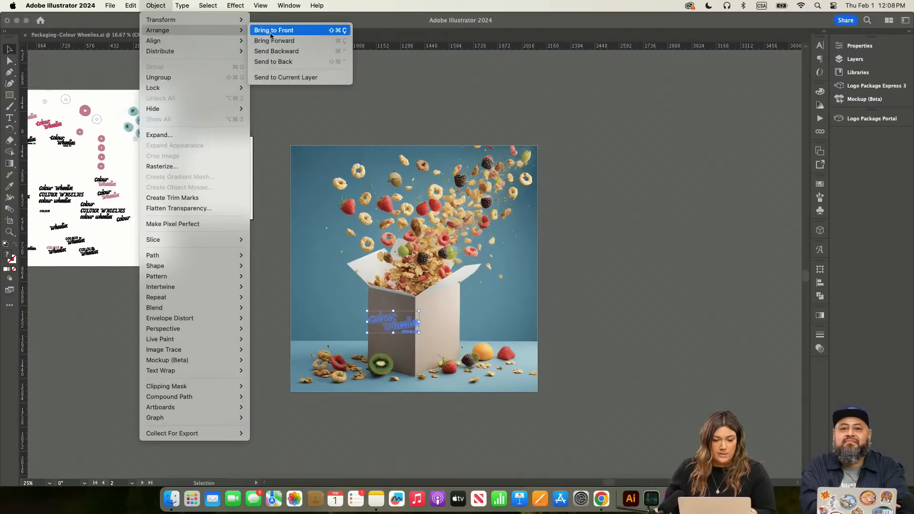
click(257, 31)
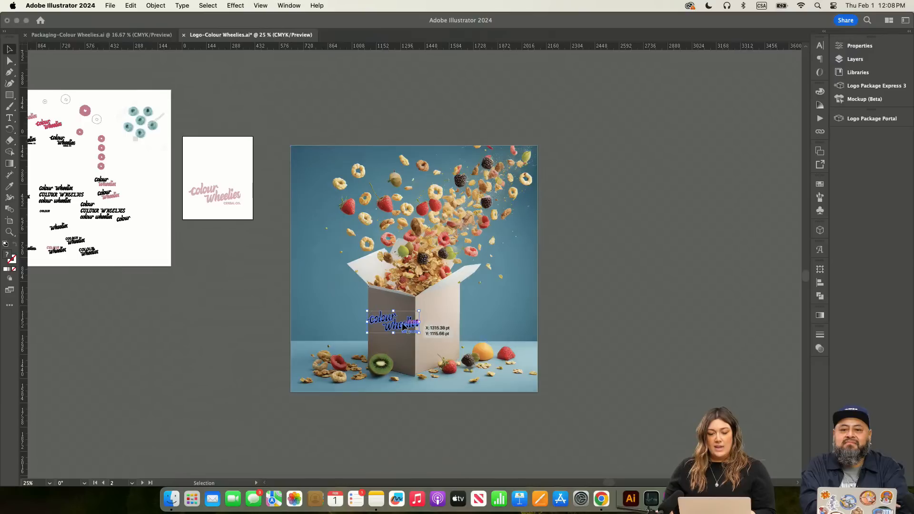
Step: Move the black logo over the box's front corner edge, then make a mockup from the logo and the cereal box image
drag(404, 328, 423, 334)
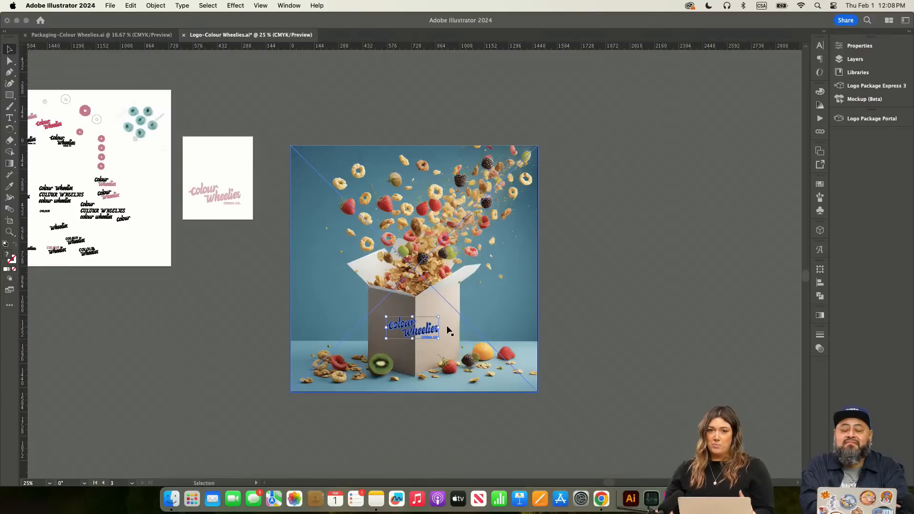
click(629, 300)
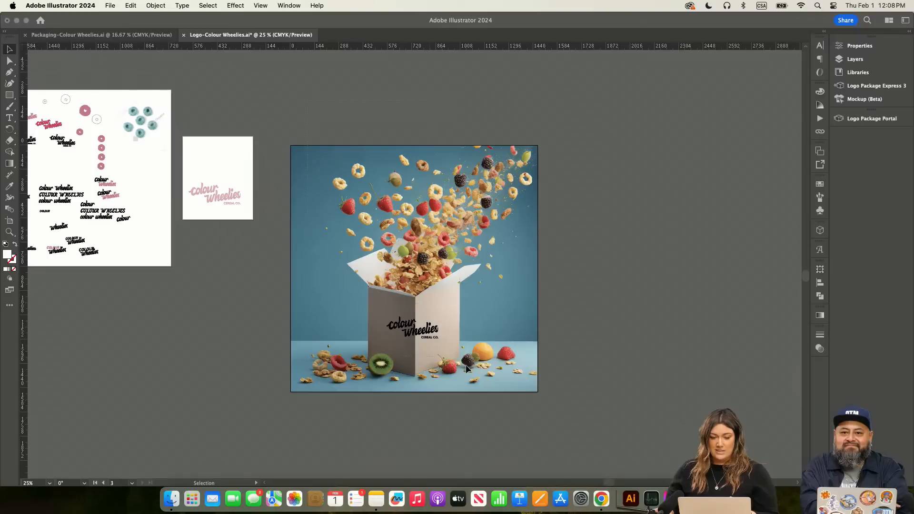
click(500, 381)
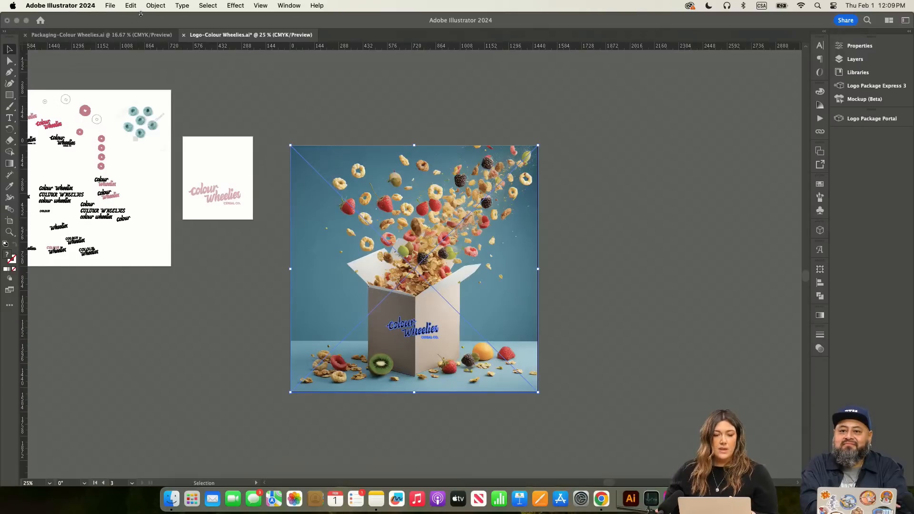
click(109, 6)
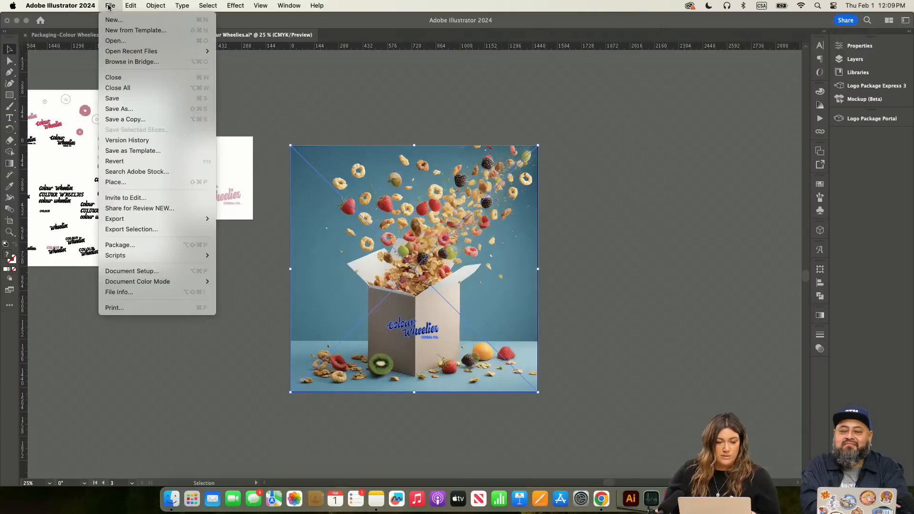
mouse_move(157, 5)
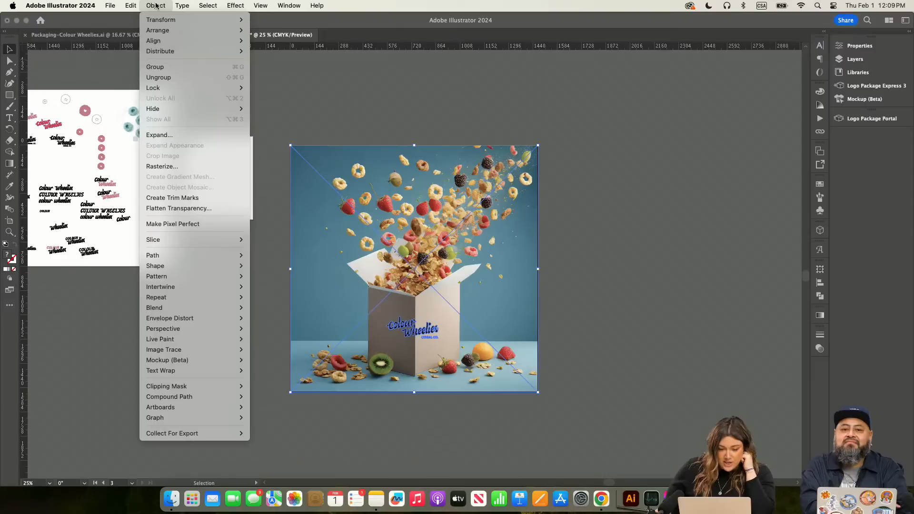
mouse_move(156, 360)
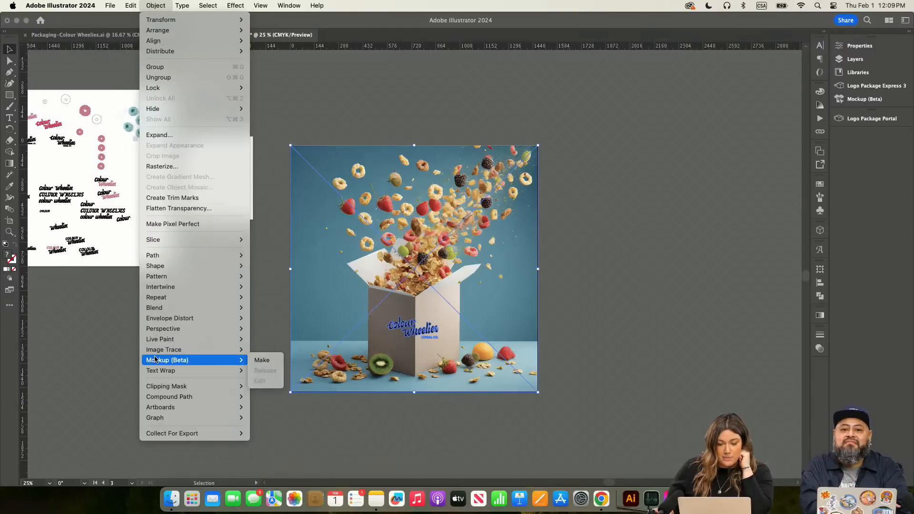
click(262, 362)
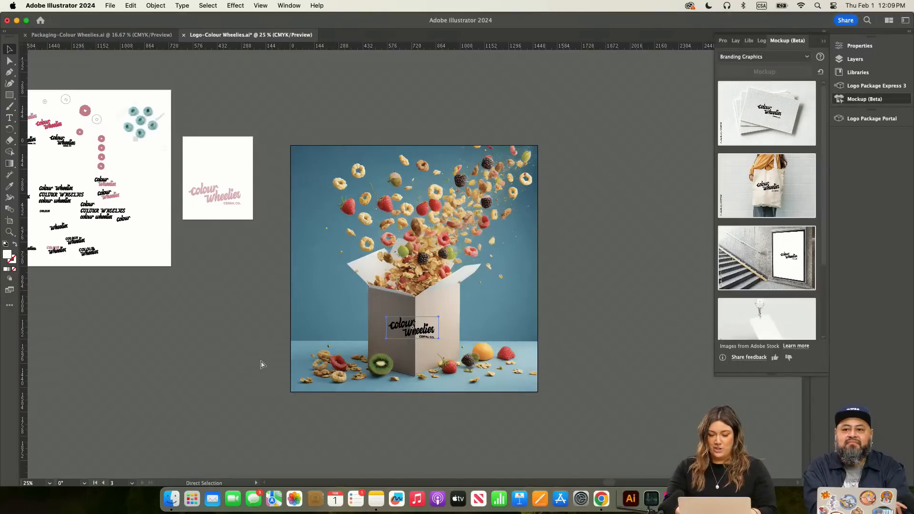
Step: Enlarge the mockup logo so it wraps across both visible faces of the box, and save the document
key(super+equal)
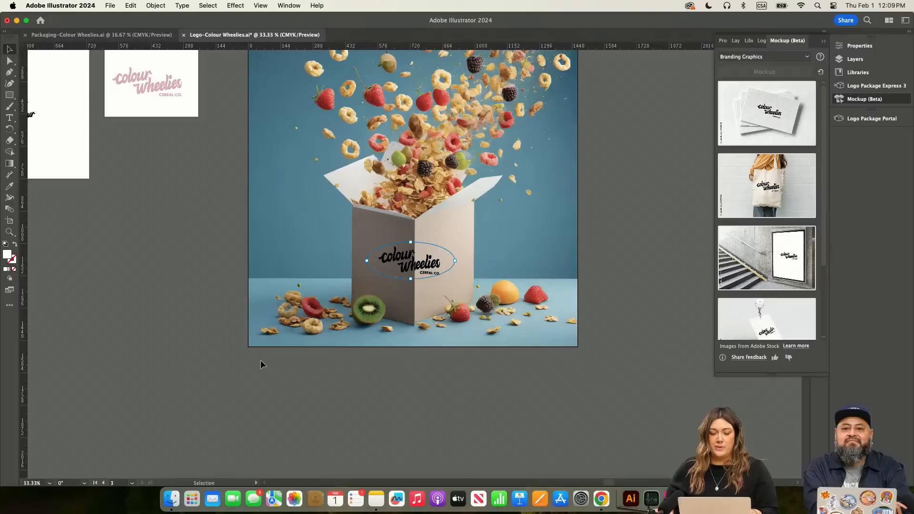
drag(427, 269, 456, 275)
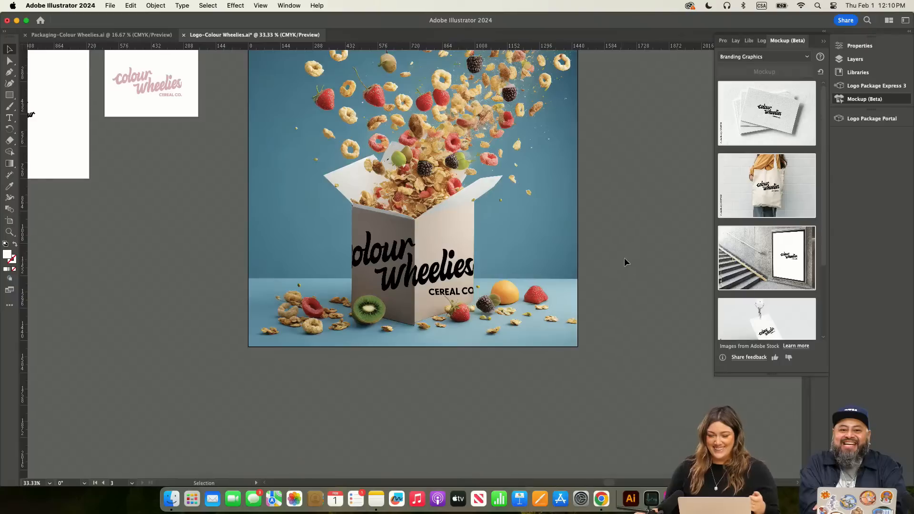
key(a)
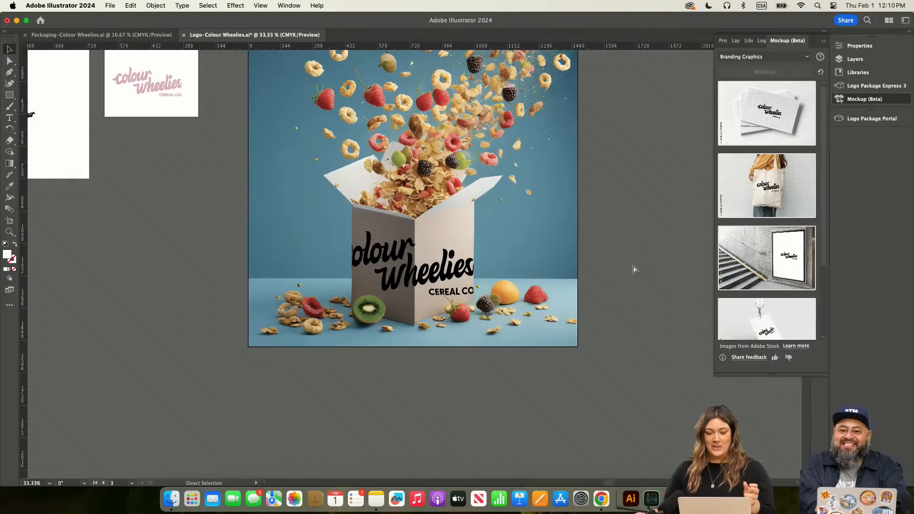
key(super+s)
key(v)
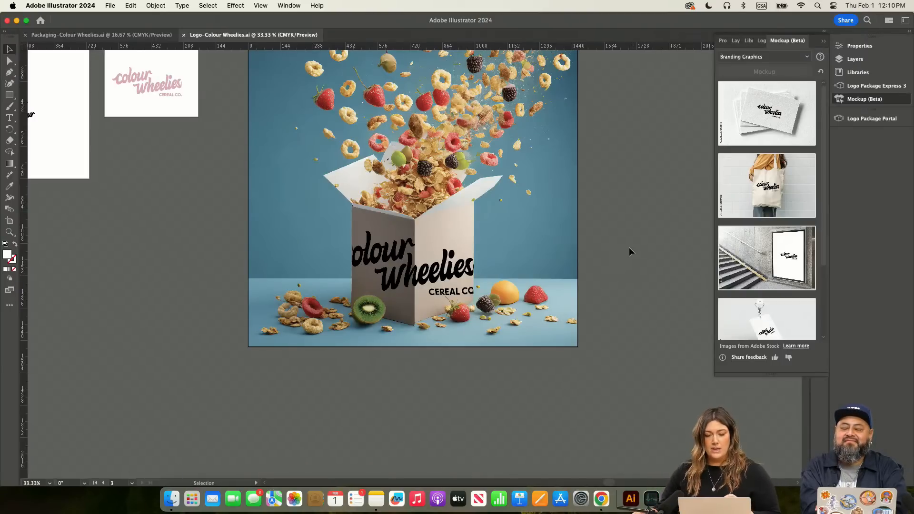
scroll(633, 266, up, 3)
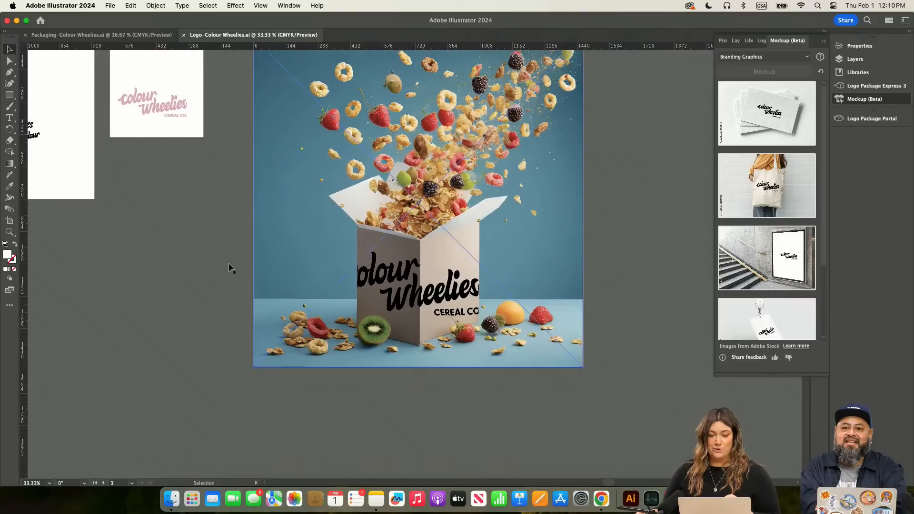
scroll(214, 221, up, 5)
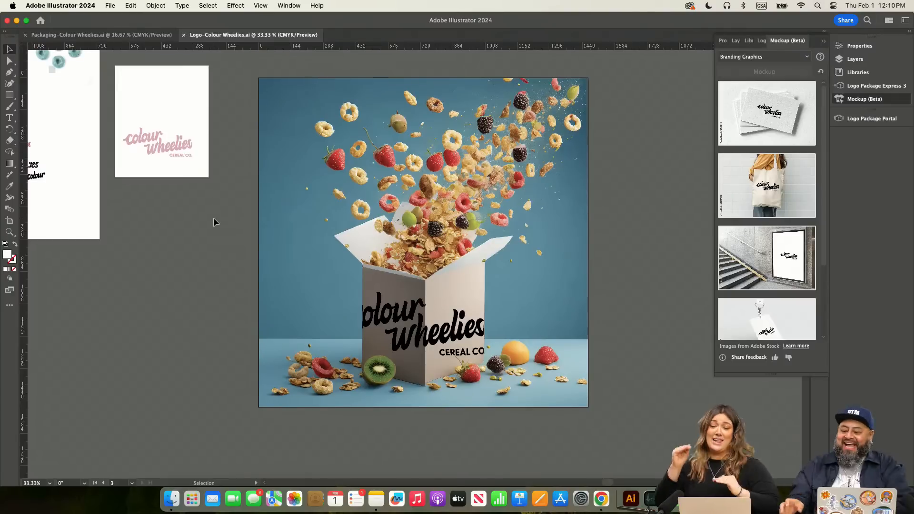
Step: Switch to the Packaging-Colour Wheelies.ai document and look over its Outside and Inside box dielines
click(92, 36)
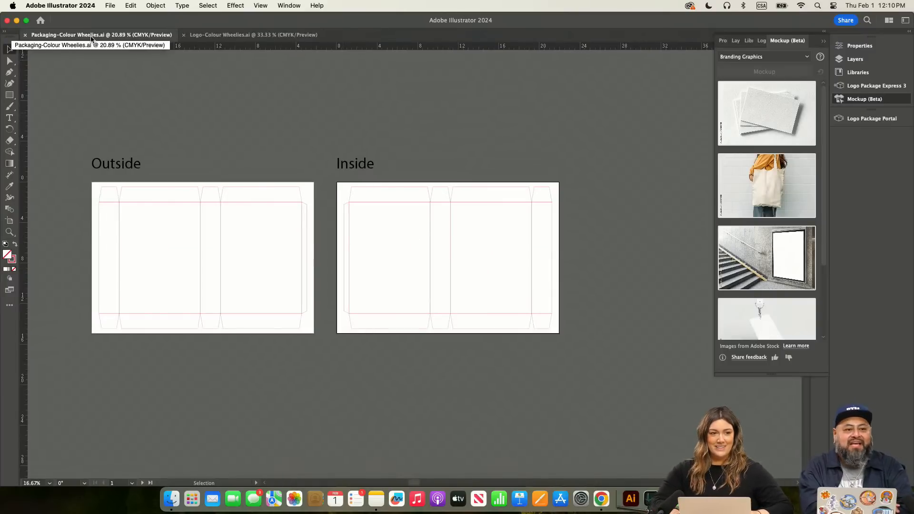
key(super+equal)
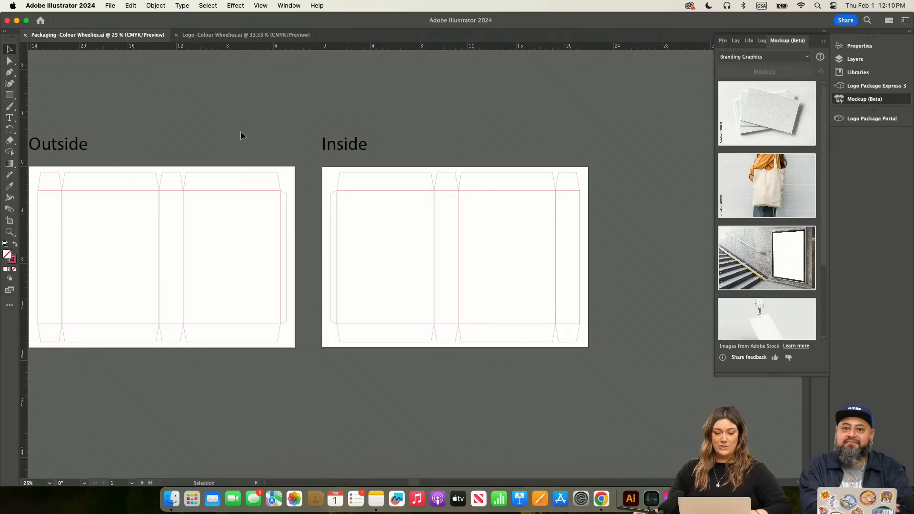
scroll(241, 133, left, 3)
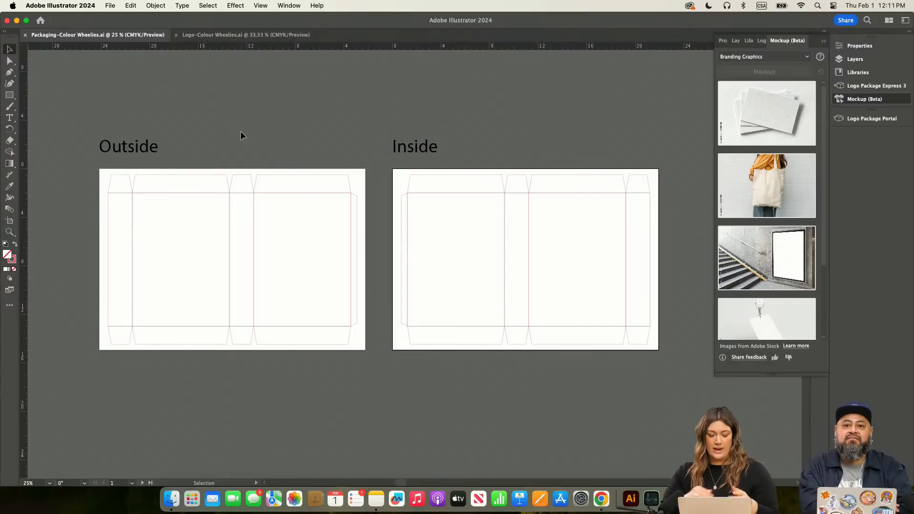
click(824, 42)
key(super+equal)
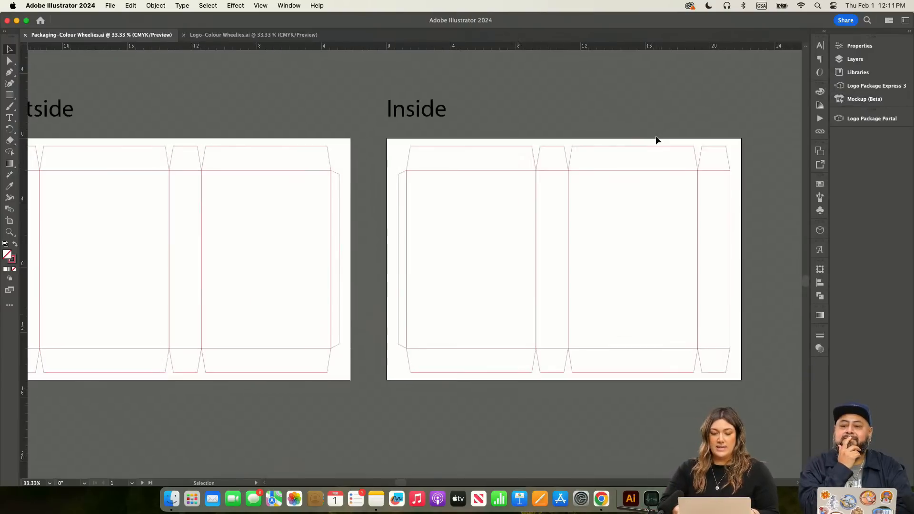
scroll(598, 130, up, 2)
scroll(599, 130, left, 5)
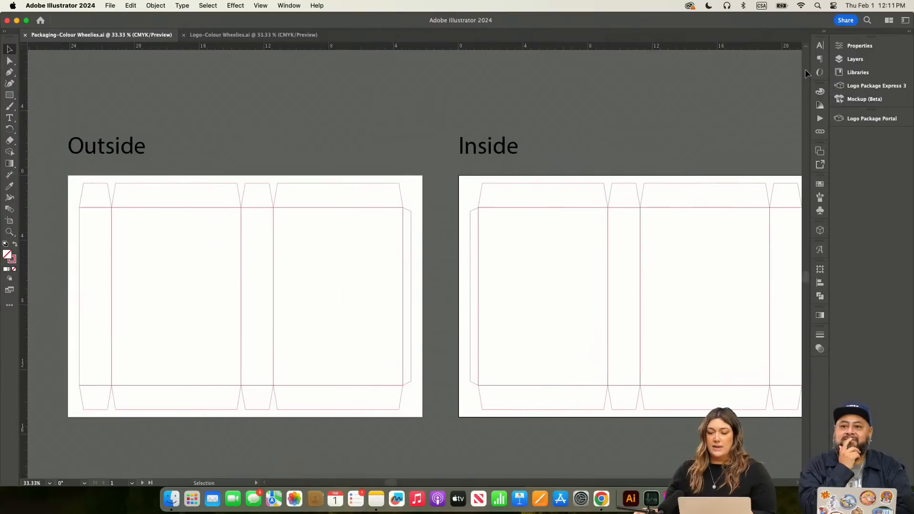
Step: Show the packaging document's layers, select the box outline layer and review the Outside and Inside dielines
click(862, 63)
click(781, 75)
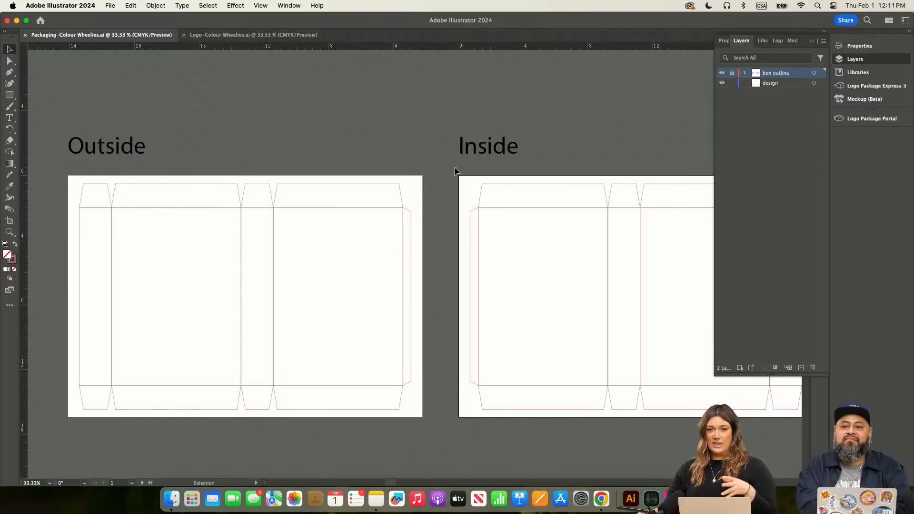
scroll(398, 278, right, 3)
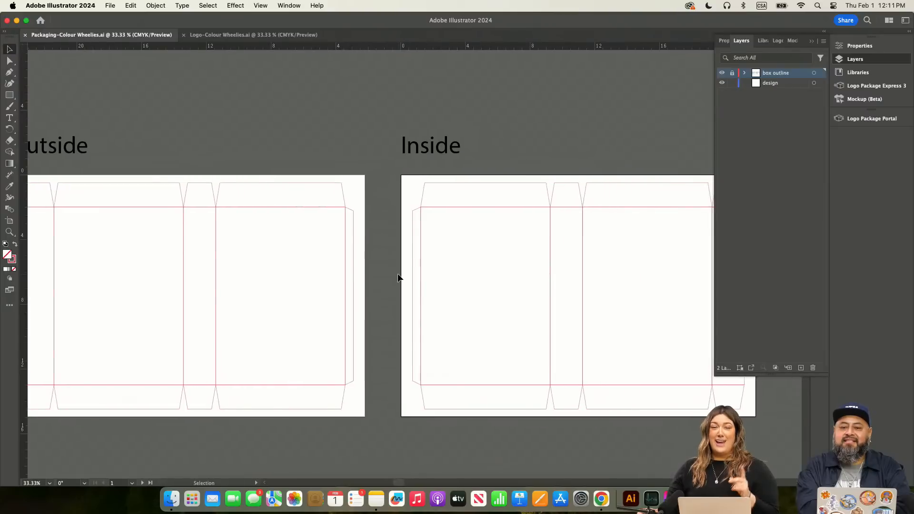
scroll(398, 278, left, 3)
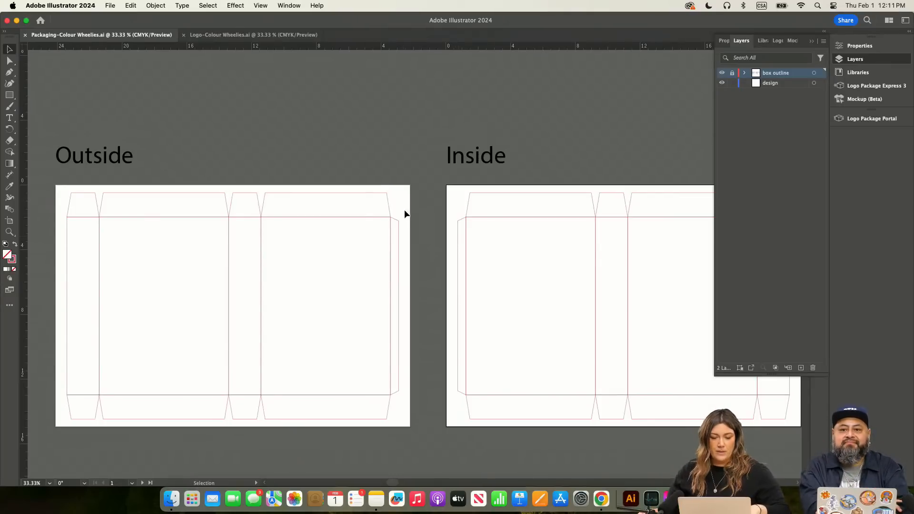
scroll(386, 166, left, 5)
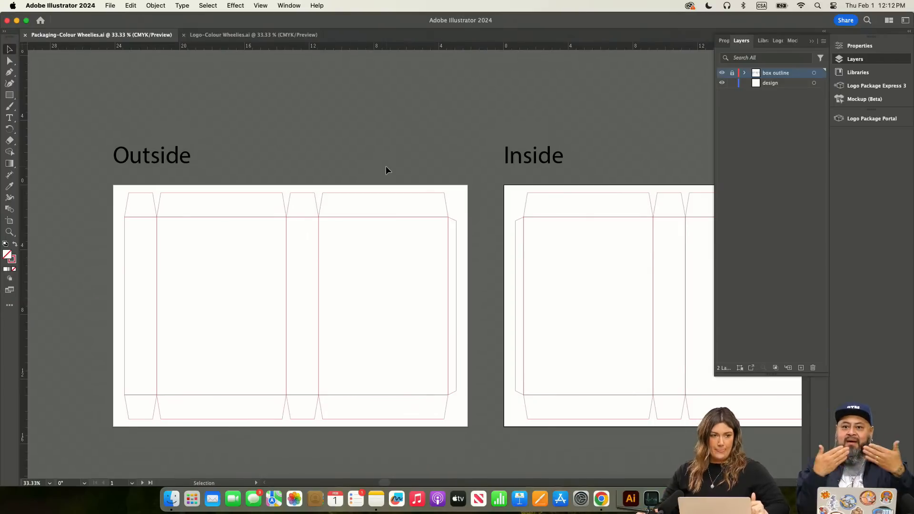
scroll(386, 167, down, 2)
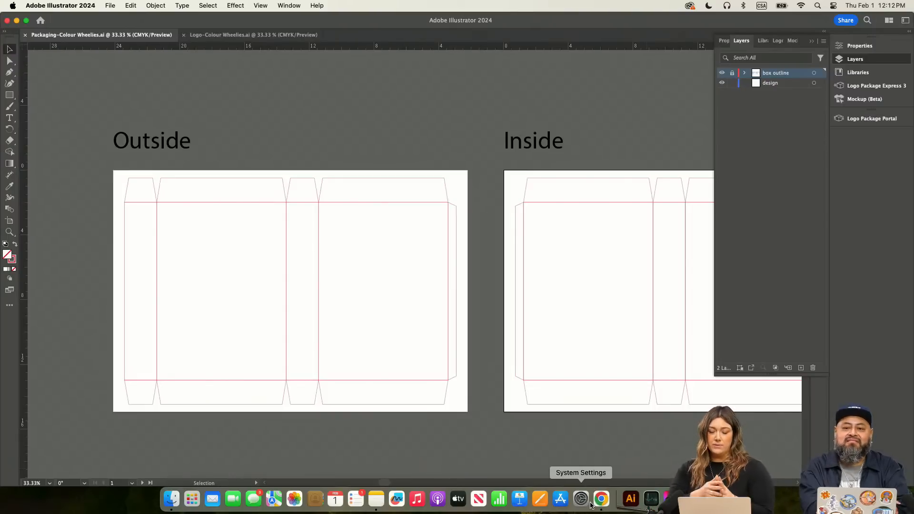
Step: Review the box mockup, Fonts and Colours / Assets slides of the Colour Wheelies presentation in Chrome, then return to Illustrator
click(605, 504)
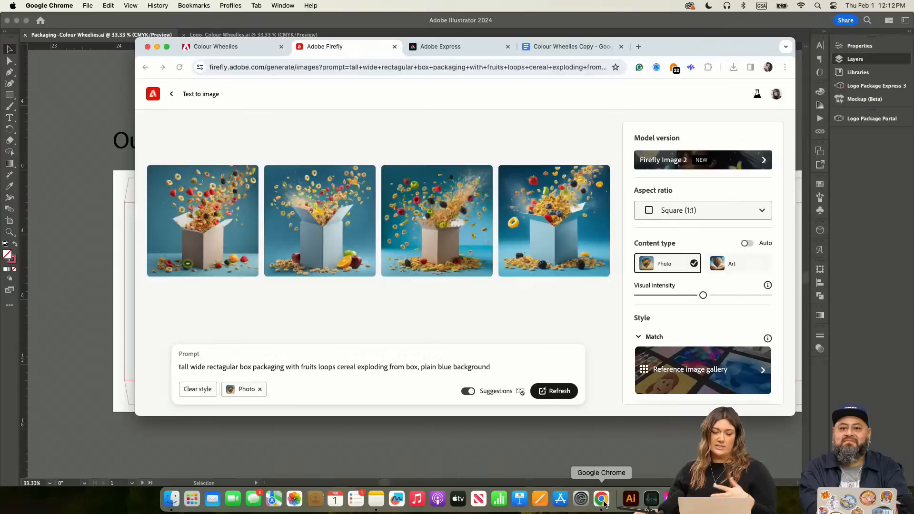
click(224, 47)
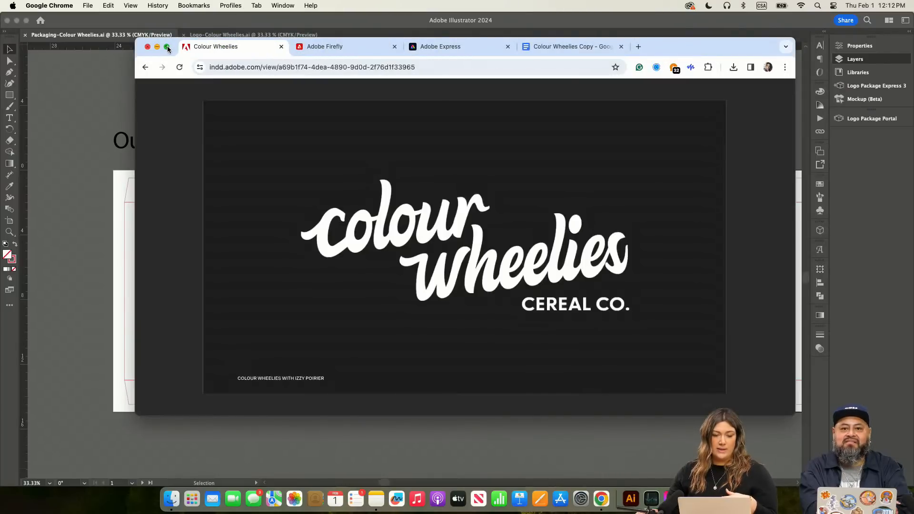
click(166, 47)
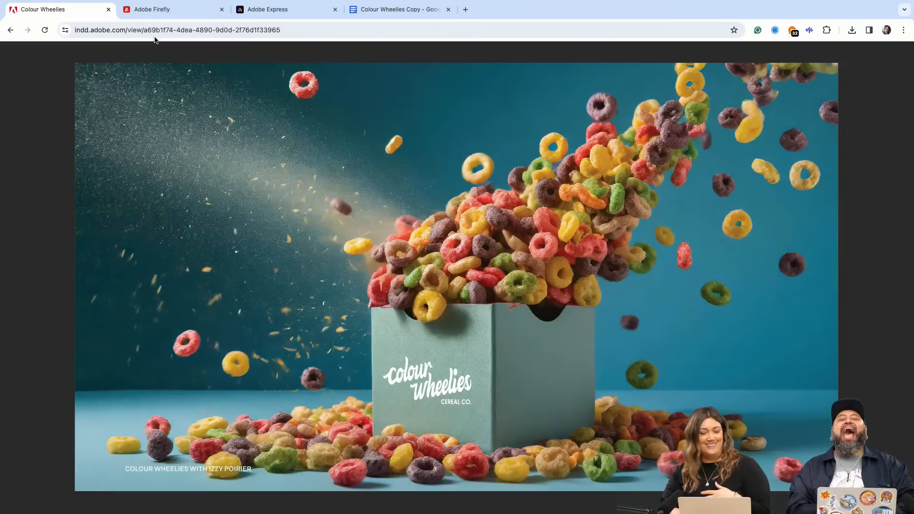
key(Right)
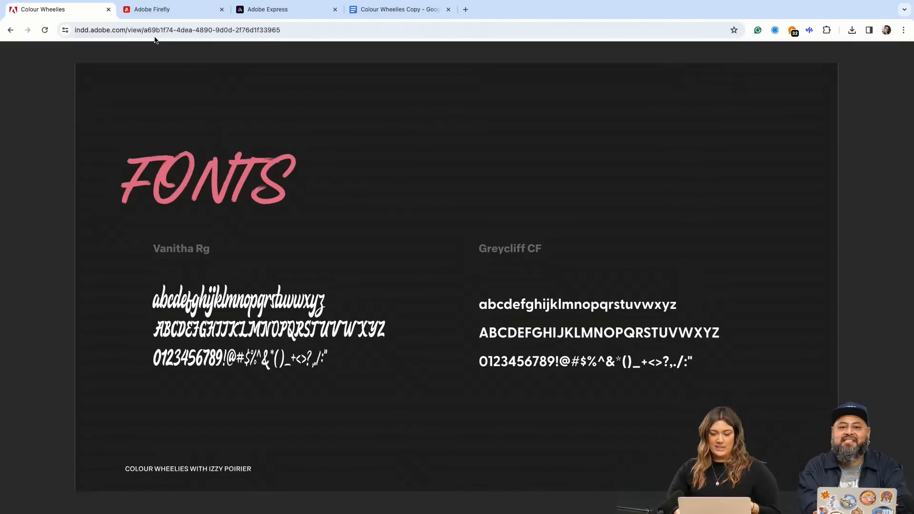
key(Right)
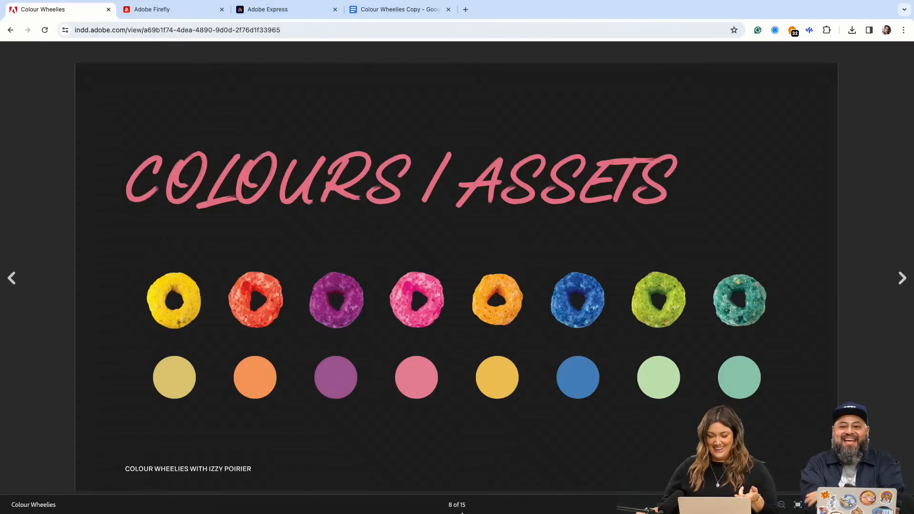
mouse_move(7, 3)
click(32, 18)
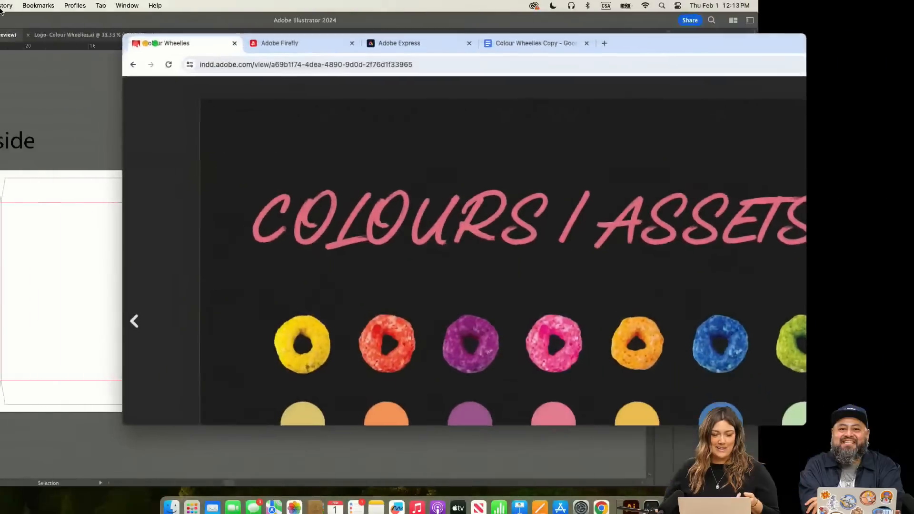
click(102, 252)
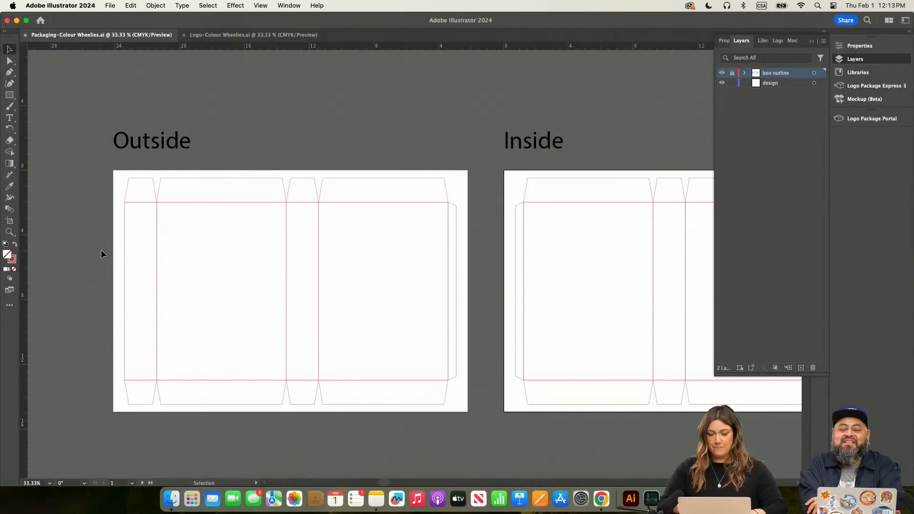
Step: Copy the Outside dieline from the temporarily unlocked box outline layer and paste it onto the design layer
click(731, 73)
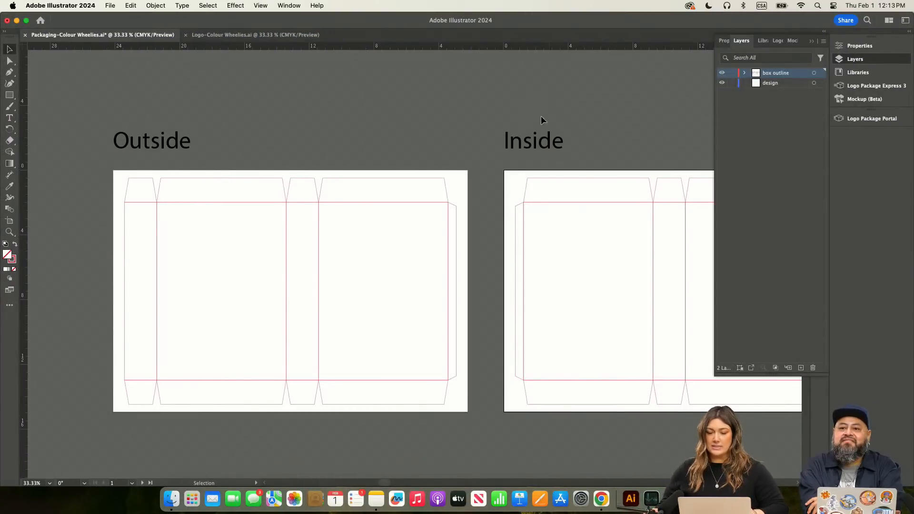
drag(111, 176, 471, 422)
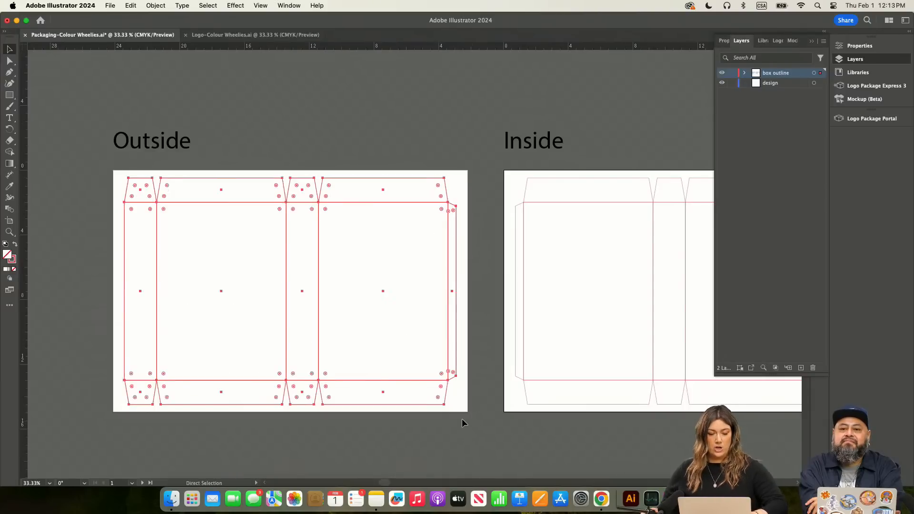
click(366, 126)
click(732, 72)
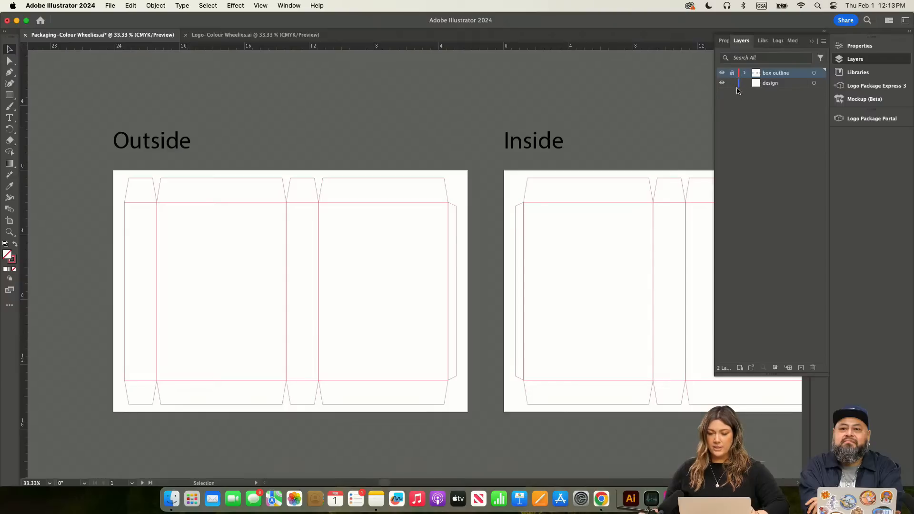
click(773, 86)
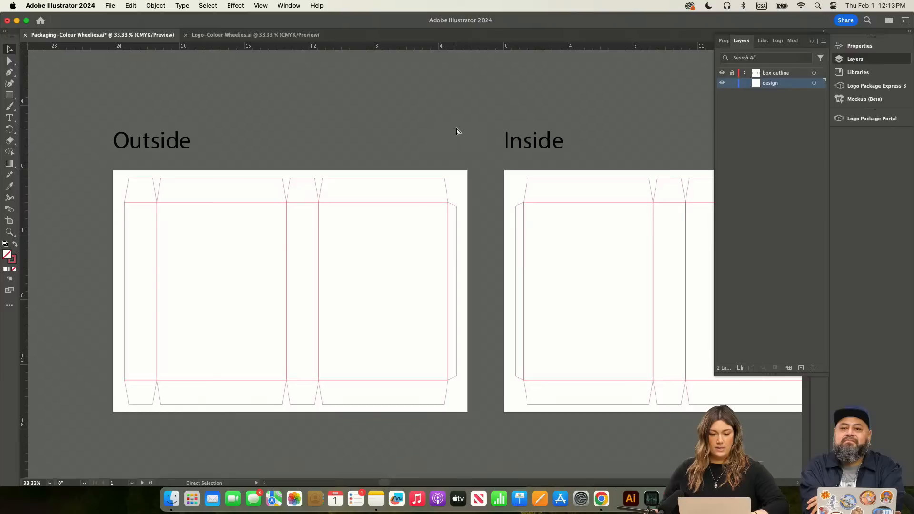
key(super+v)
key(super+minus)
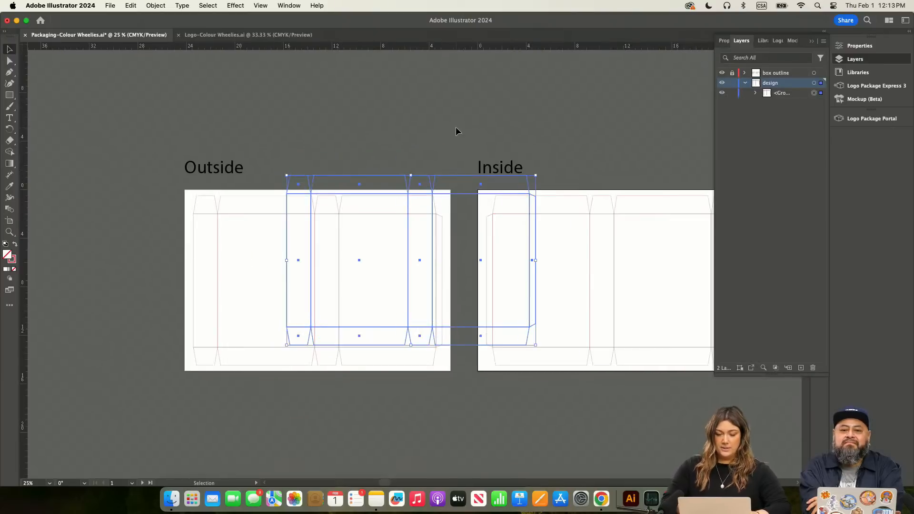
Step: Move the pasted dieline copy into the empty area below the Outside artboard and show its properties
drag(470, 196, 336, 409)
scroll(411, 246, down, 3)
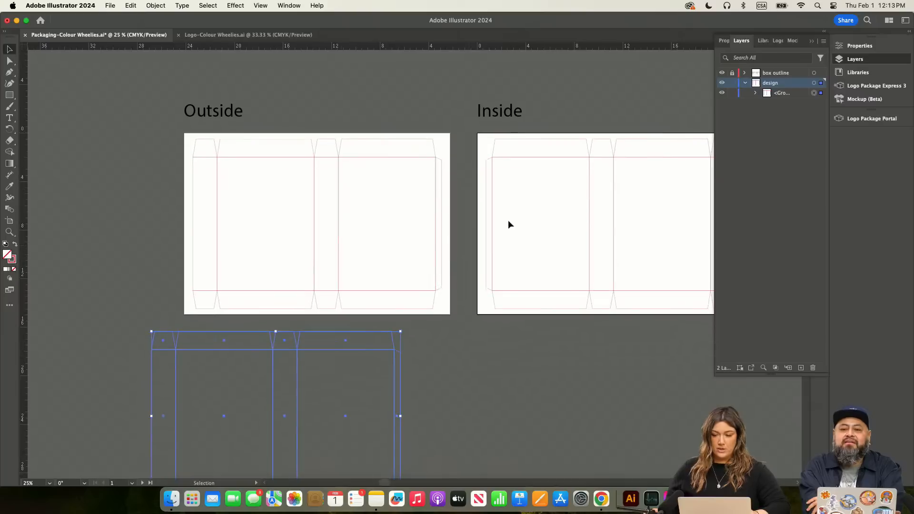
click(813, 41)
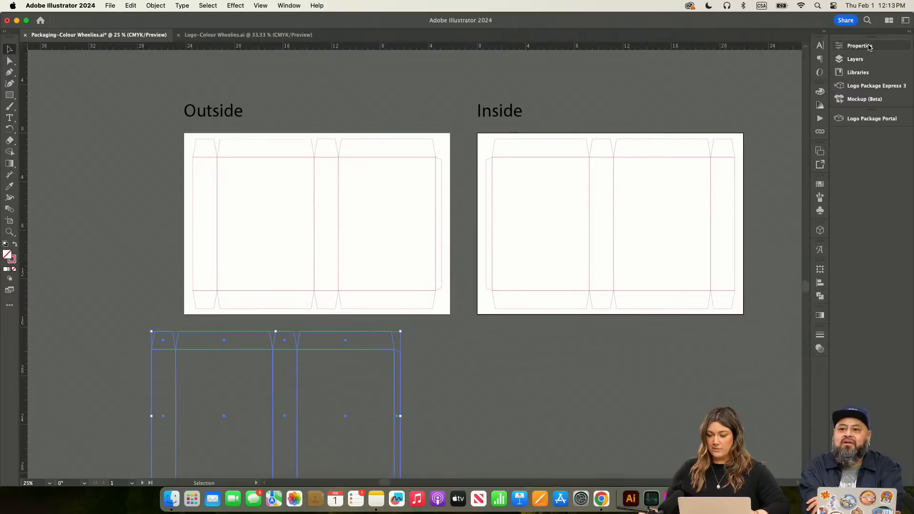
click(860, 46)
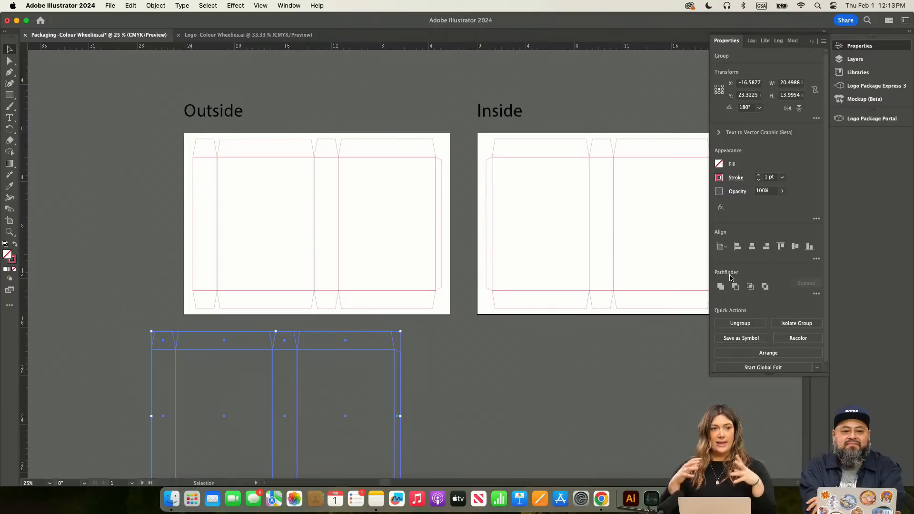
Step: Try to unite the grouped dieline panels into a single shape with Pathfinder
click(720, 287)
scroll(572, 317, down, 5)
key(super+z)
Step: Extend the lower edge of the top flap between the two large panels slightly down over its narrow side panel
key(super+equal)
key(super+equal)
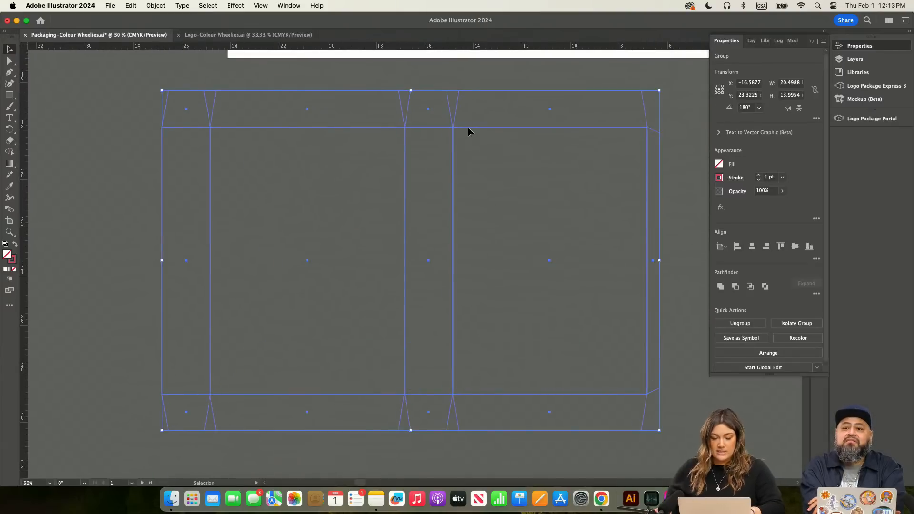
scroll(475, 96, up, 3)
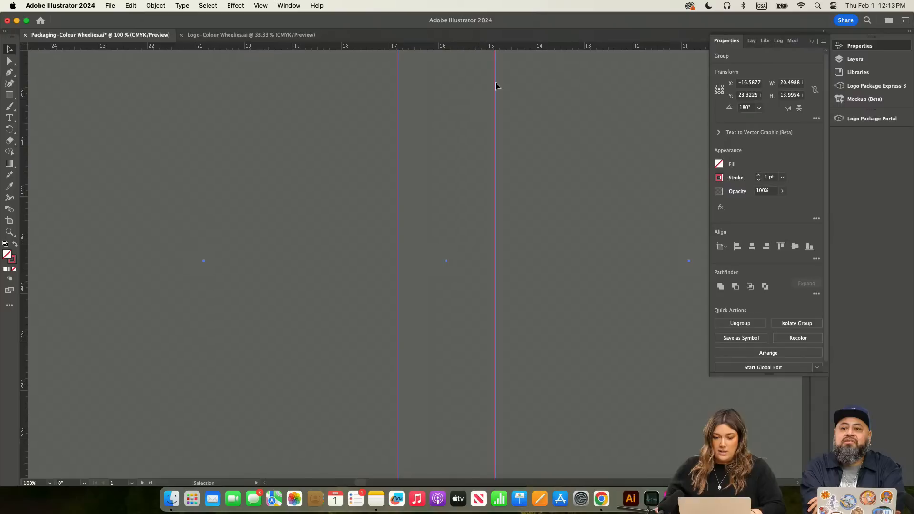
click(452, 74)
click(456, 112)
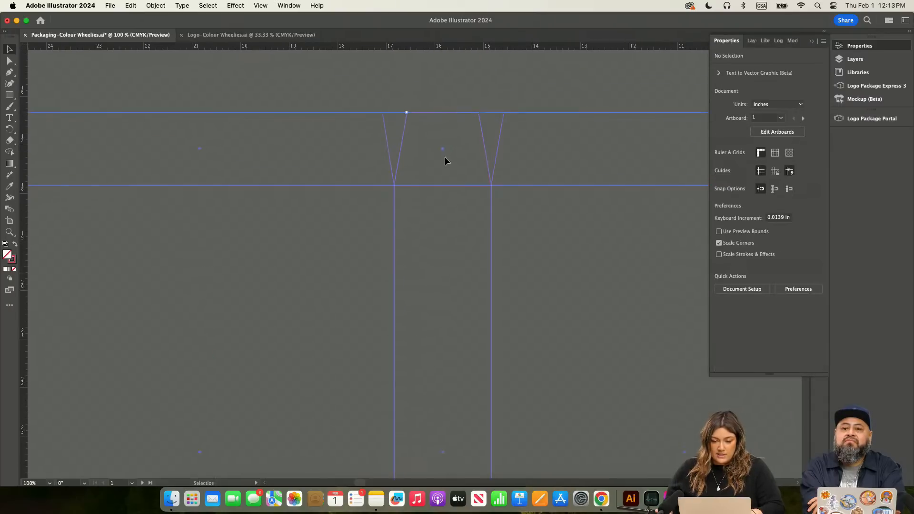
click(451, 112)
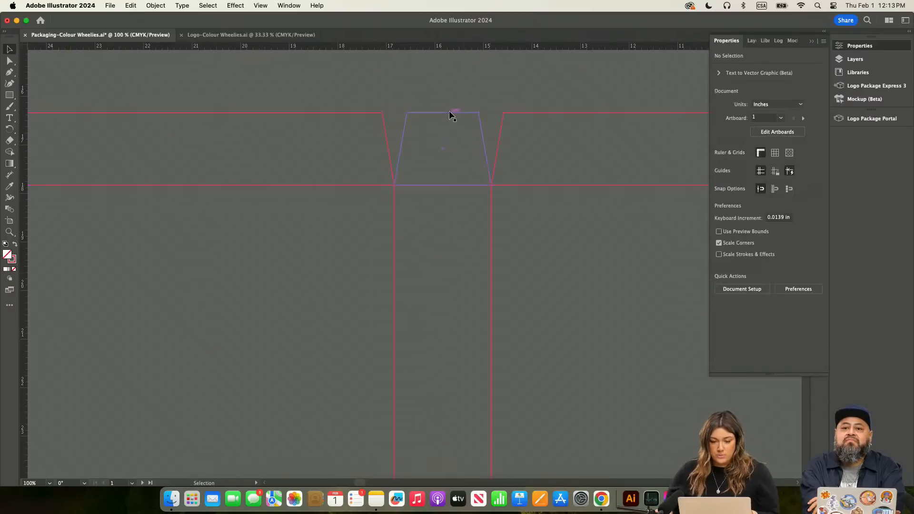
drag(444, 186, 444, 190)
click(481, 100)
Step: Extend the lower edge of the leftmost top flap slightly down so it overlaps the outer side panel
scroll(481, 100, left, 10)
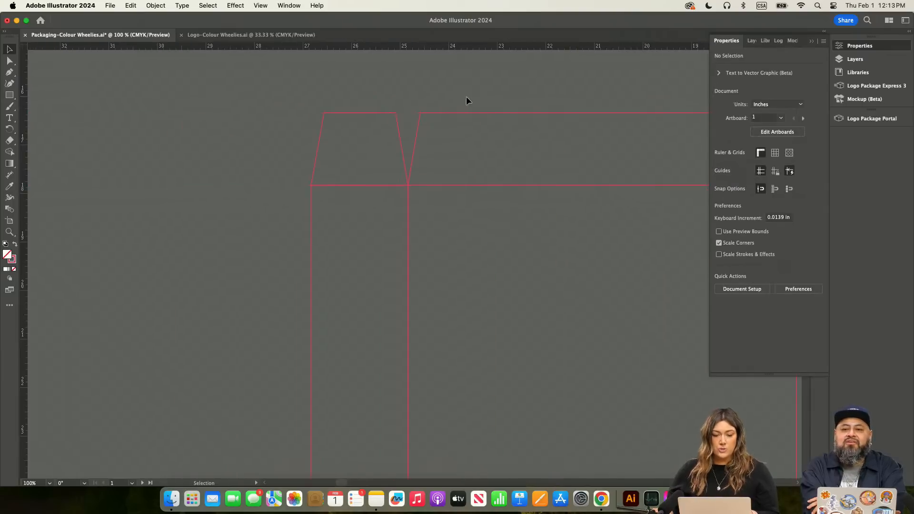
click(381, 114)
drag(361, 186, 359, 190)
click(276, 147)
Step: Select all panels and flaps of the copied dieline and unite them into one outline with Pathfinder
key(super+minus)
key(super+minus)
key(super+minus)
key(super+minus)
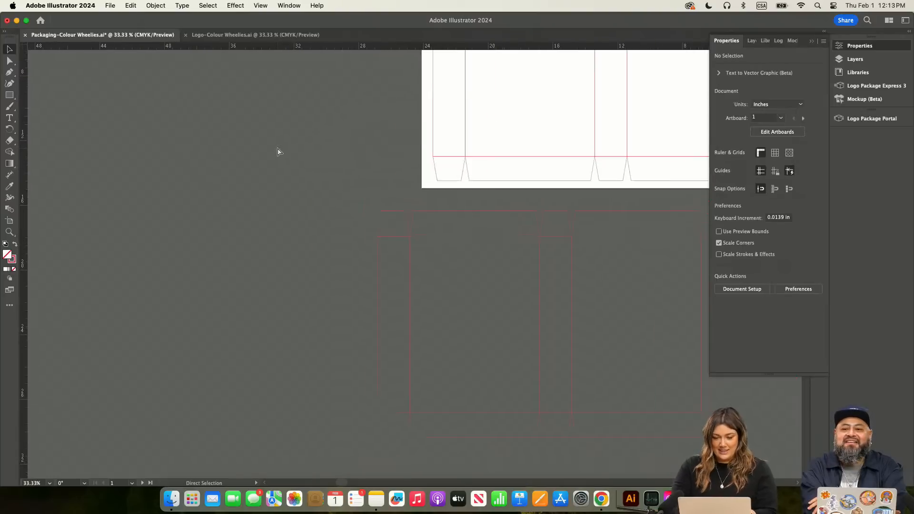
drag(292, 212, 251, 153)
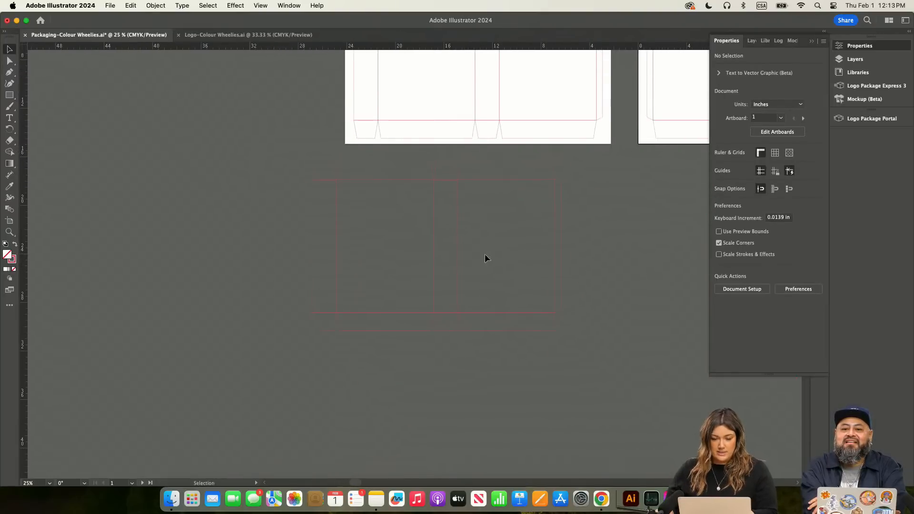
drag(609, 349, 609, 349)
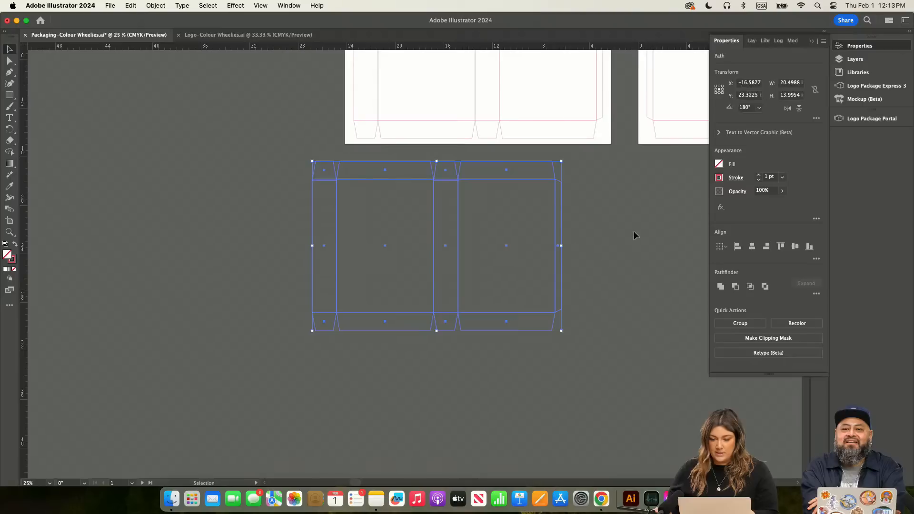
click(721, 288)
Step: Move the united box outline into the empty area to the left of the Outside artboard
click(643, 255)
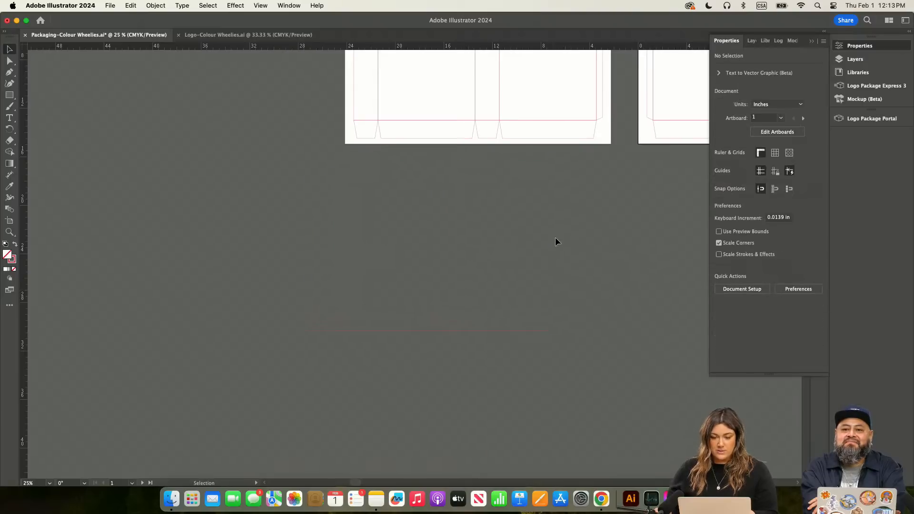
drag(557, 233, 320, 174)
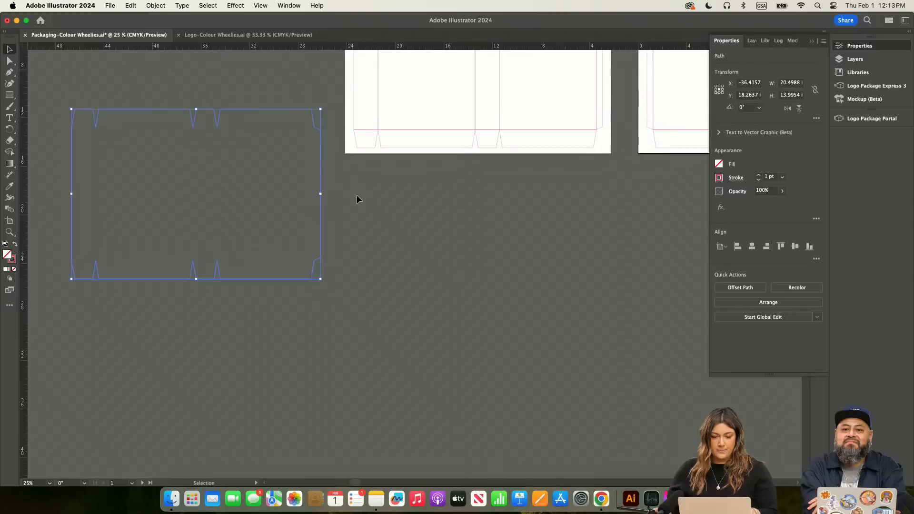
scroll(357, 197, up, 5)
key(super+equal)
drag(456, 74, 326, 159)
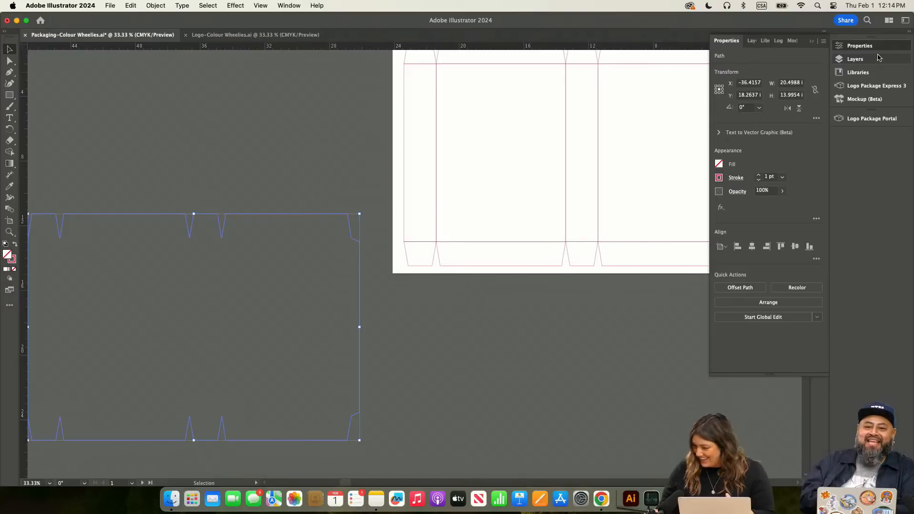
scroll(439, 95, up, 3)
scroll(453, 95, right, 3)
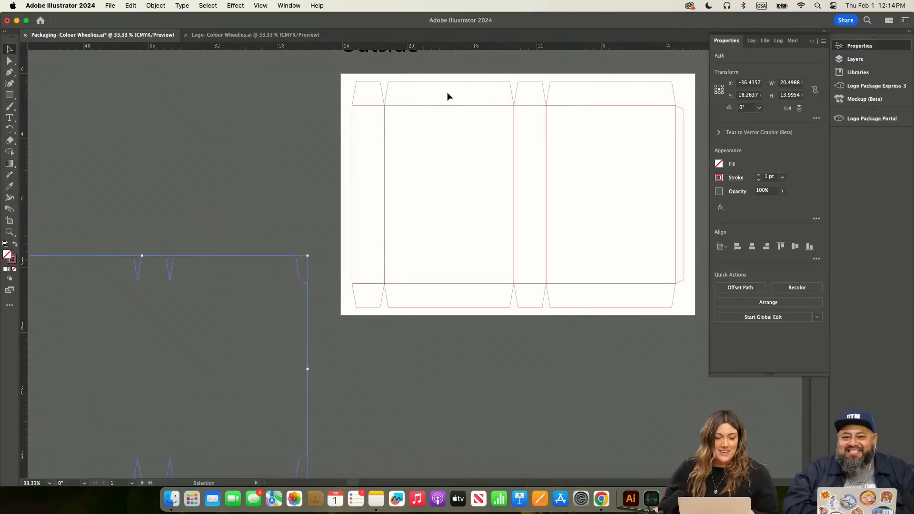
scroll(143, 152, left, 3)
click(133, 173)
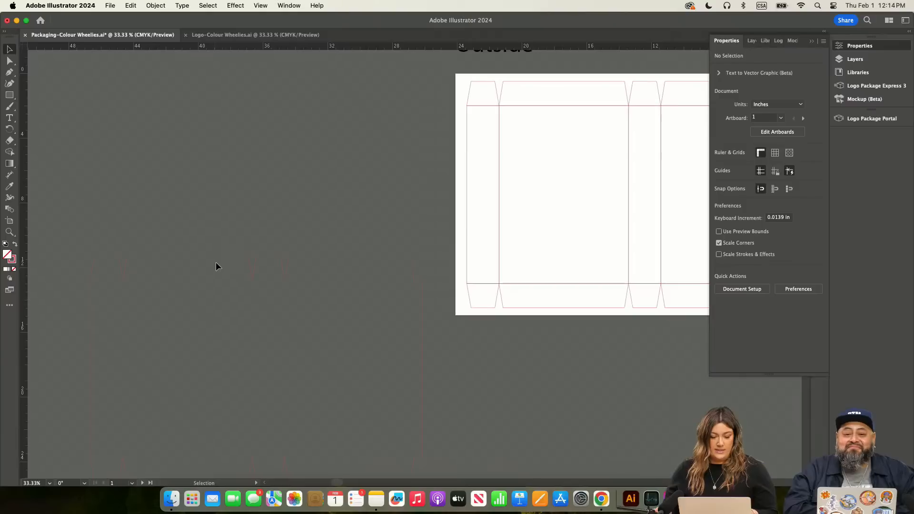
scroll(216, 266, down, 1)
click(263, 265)
drag(265, 262, 228, 149)
scroll(324, 191, left, 4)
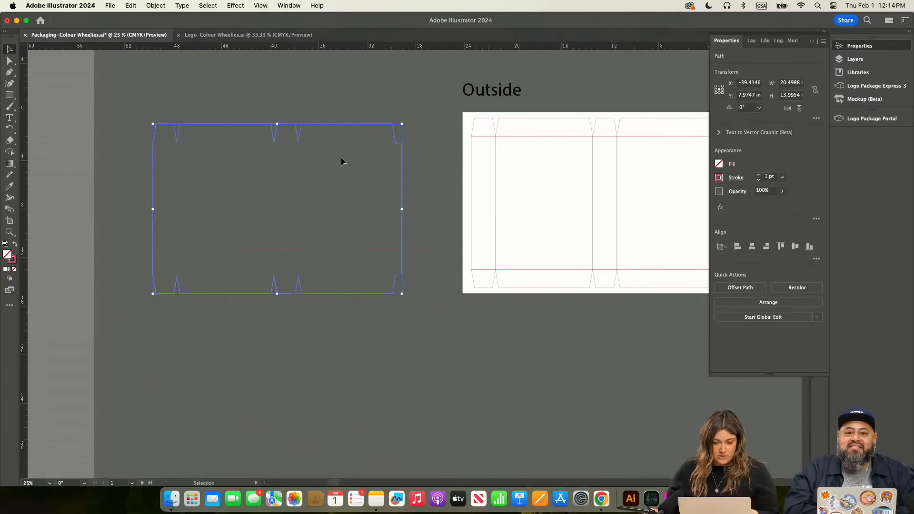
Step: Place a copy of the united box outline over the Outside artboard, keeping the original beside it
drag(401, 164, 365, 99)
click(389, 249)
drag(387, 264, 654, 139)
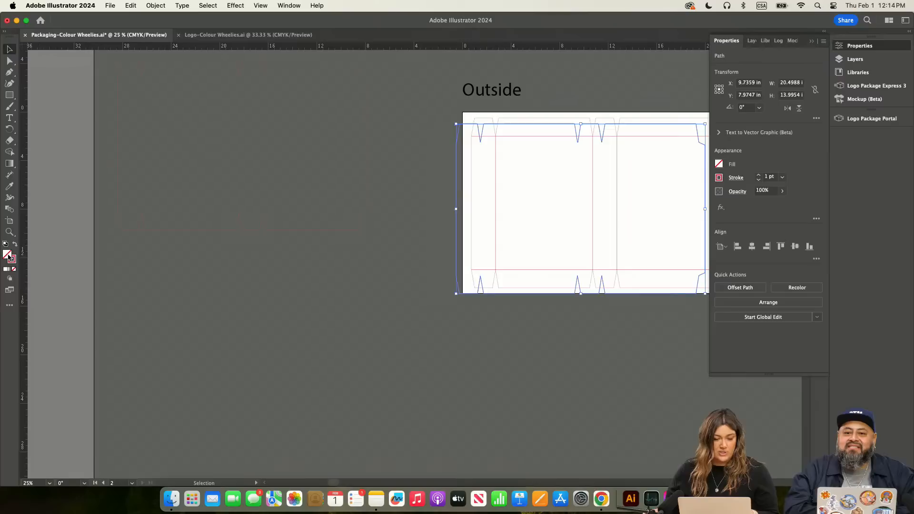
Step: Fill the copied box outline with the near-black colour #232323
double_click(7, 254)
click(215, 258)
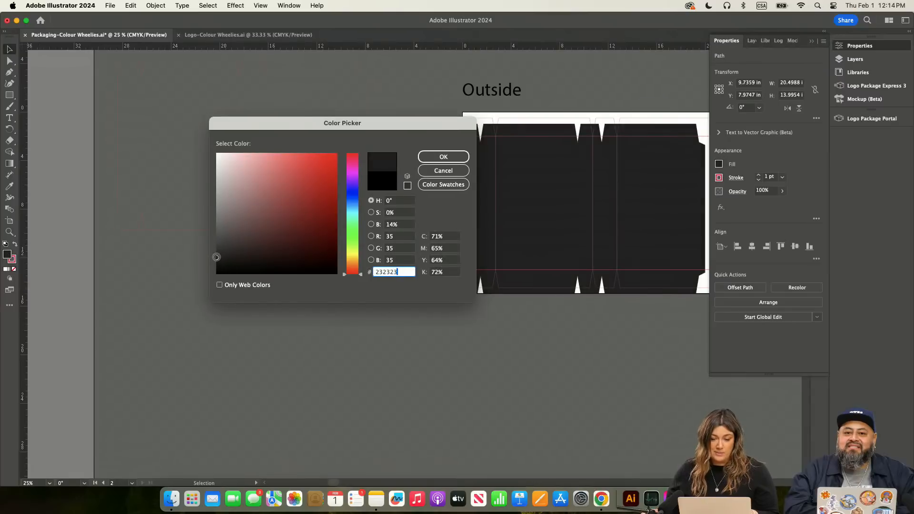
click(444, 157)
Step: Align the filled box shape exactly with the Outside dieline
scroll(452, 354, right, 5)
drag(441, 254, 456, 249)
scroll(455, 267, right, 5)
scroll(455, 267, up, 2)
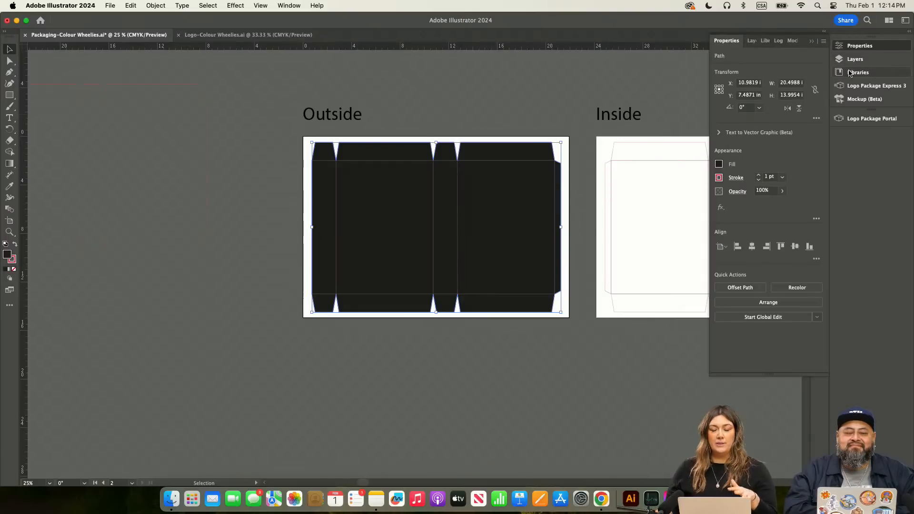
Step: Check the filled shape by hiding the box outline layer and showing it again
click(856, 59)
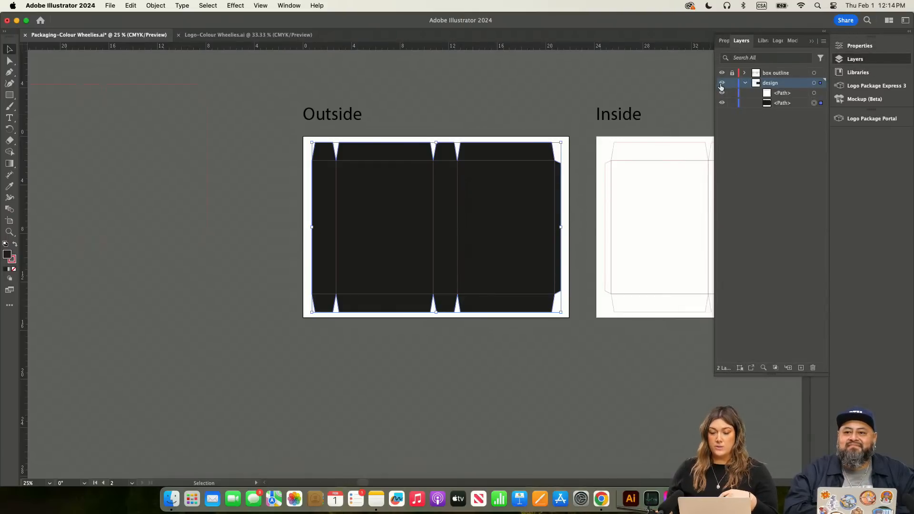
click(723, 73)
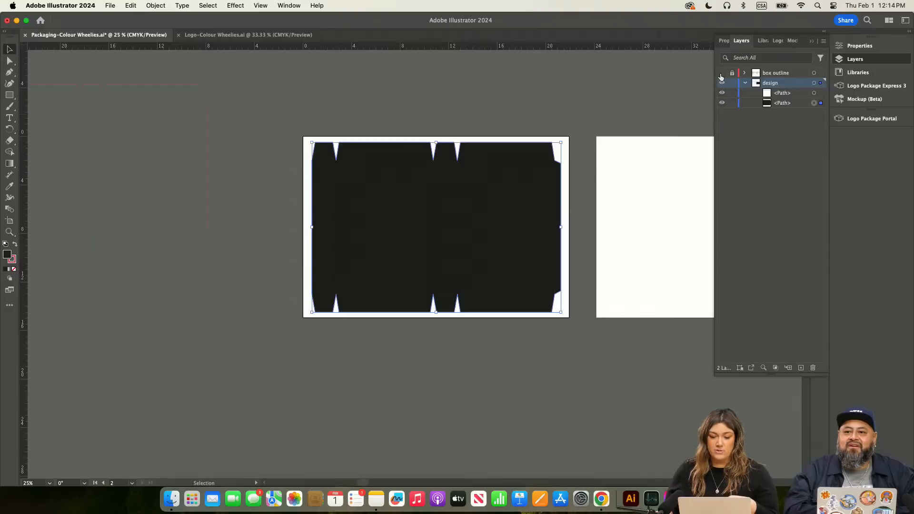
click(723, 73)
Step: Duplicate the filled Outside shape below its artboard and reflect the copy across the vertical axis
click(560, 104)
drag(484, 199, 514, 356)
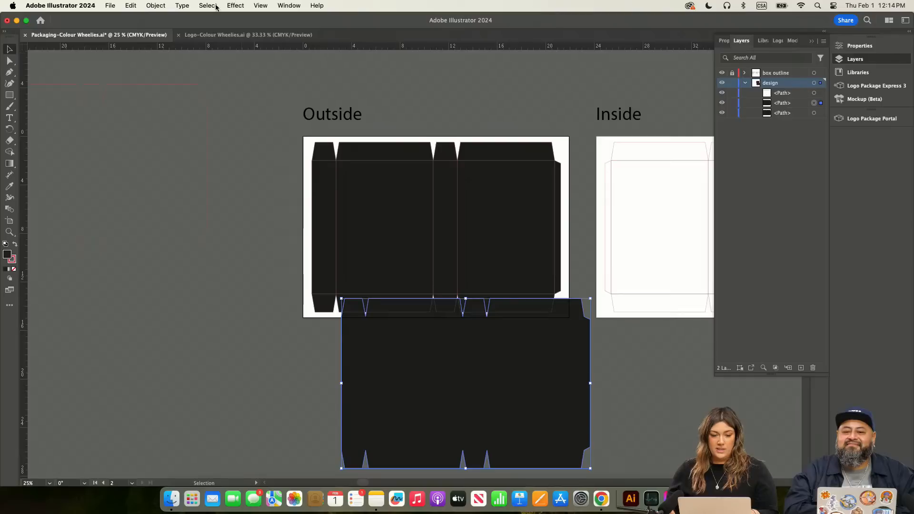
click(150, 6)
mouse_move(160, 20)
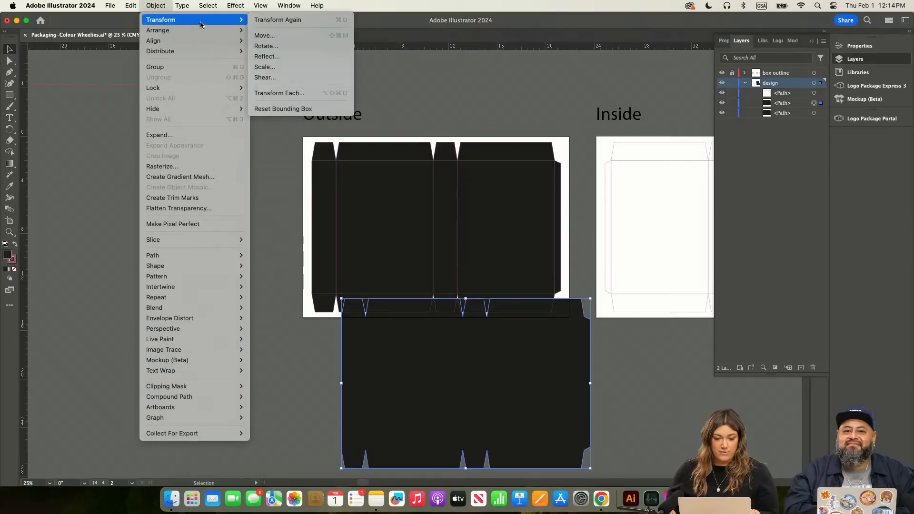
click(282, 57)
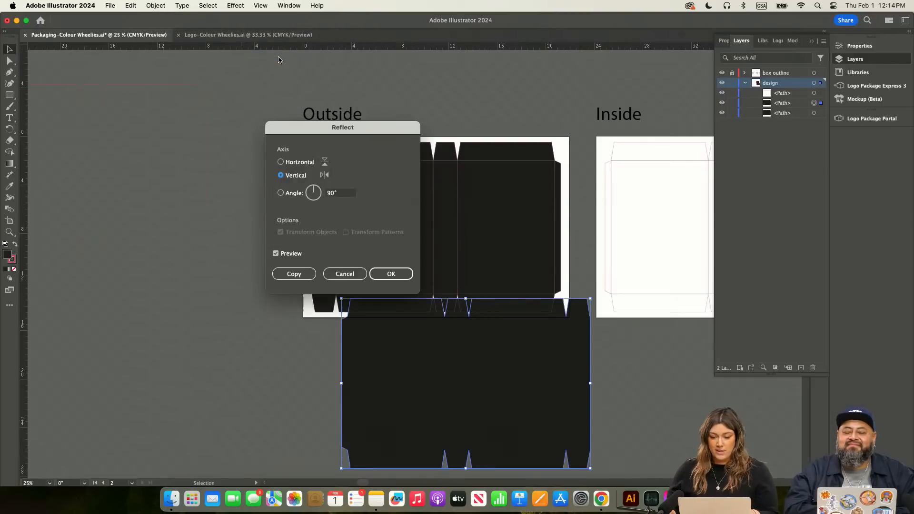
click(381, 275)
Step: Align the reflected shape with the Inside dieline, deselect it and save the document
scroll(500, 407, right, 5)
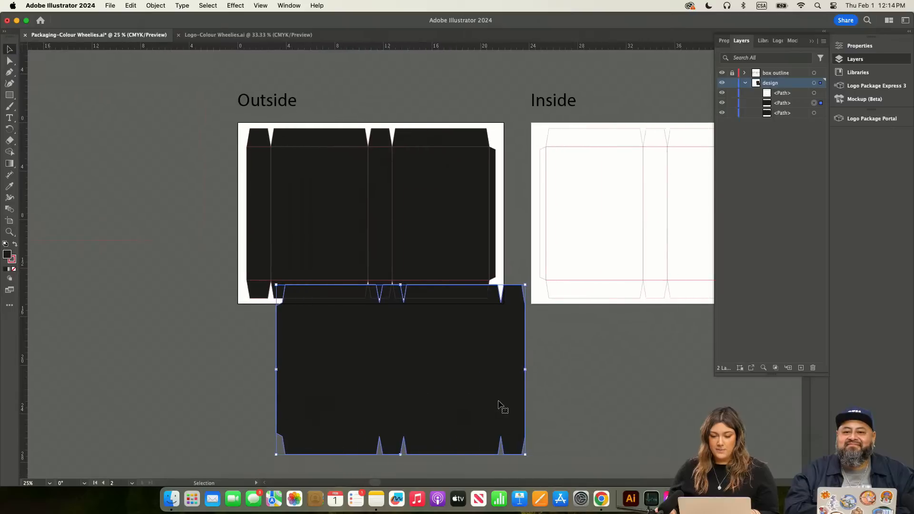
drag(376, 386, 639, 231)
click(639, 111)
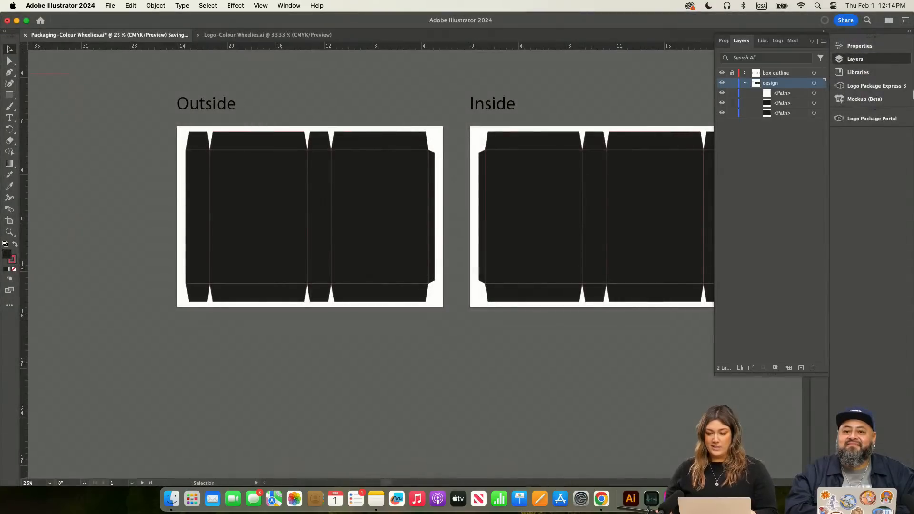
Step: Place the white Colour Wheelies logo, Artwork 1, from the Colour Wheelies library onto the first large panel of the Outside dieline
click(876, 72)
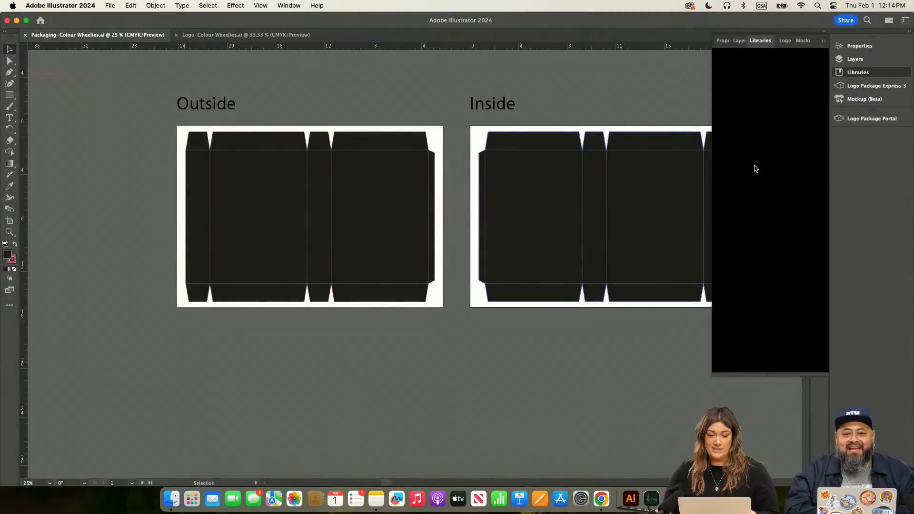
scroll(652, 88, up, 1)
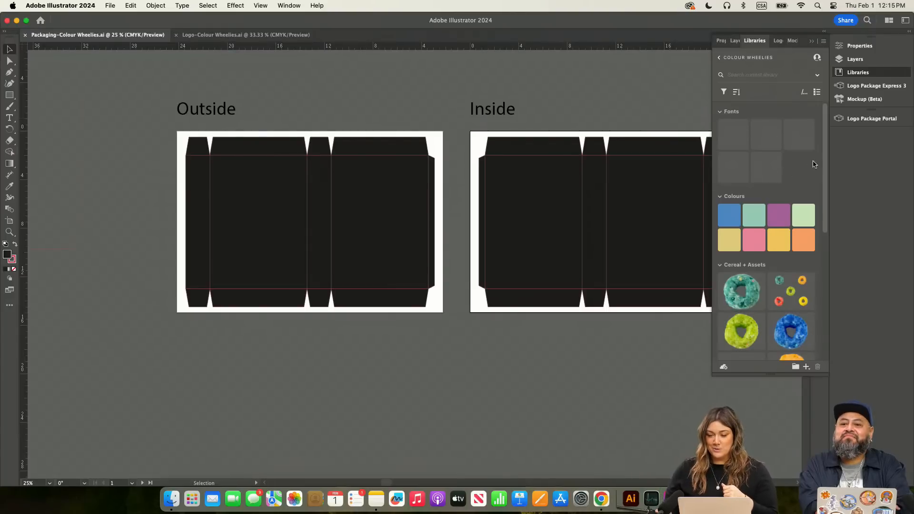
drag(824, 152, 826, 227)
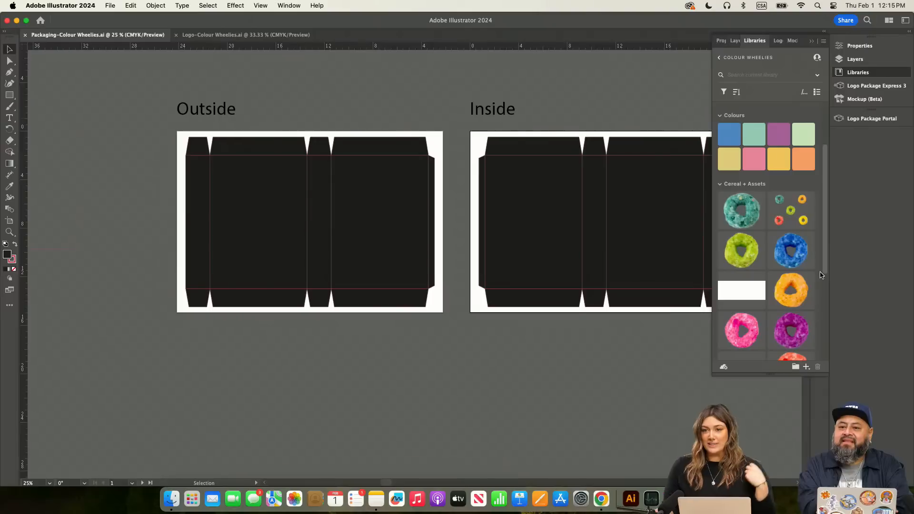
scroll(821, 275, down, 5)
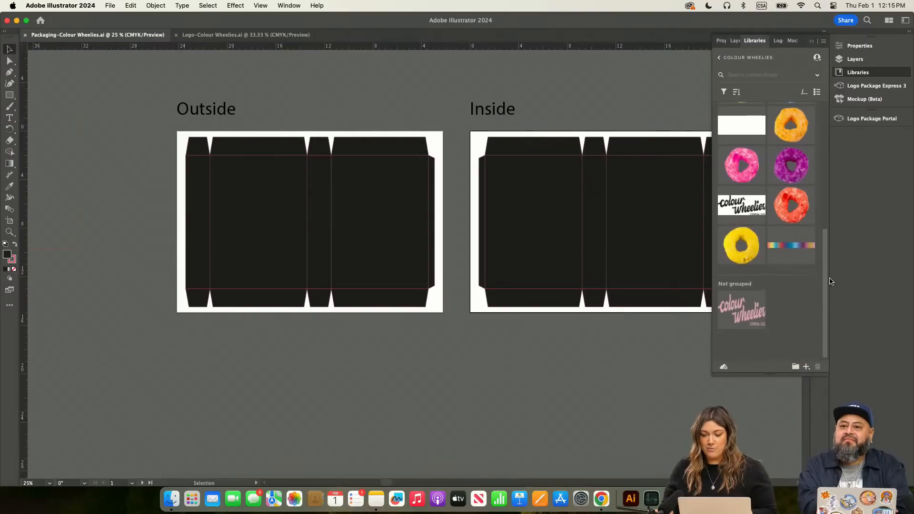
scroll(741, 142, up, 1)
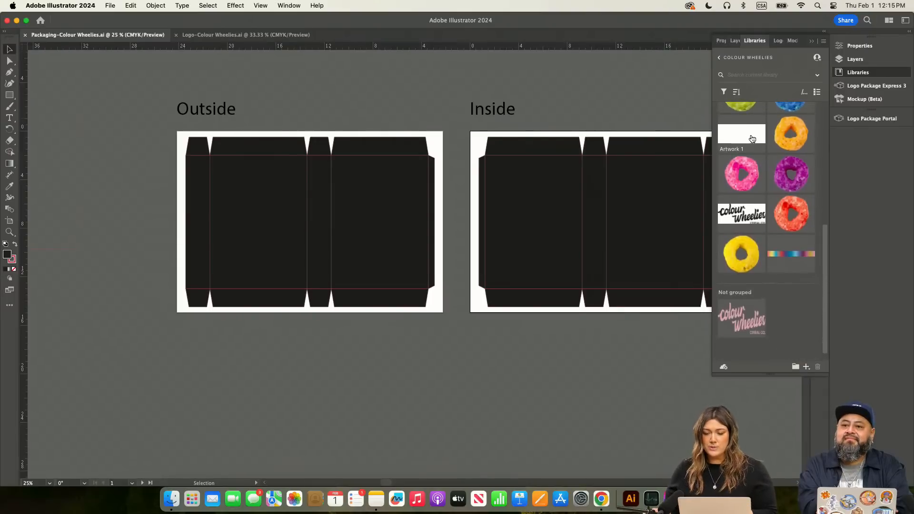
drag(675, 109, 295, 215)
key(super+equal)
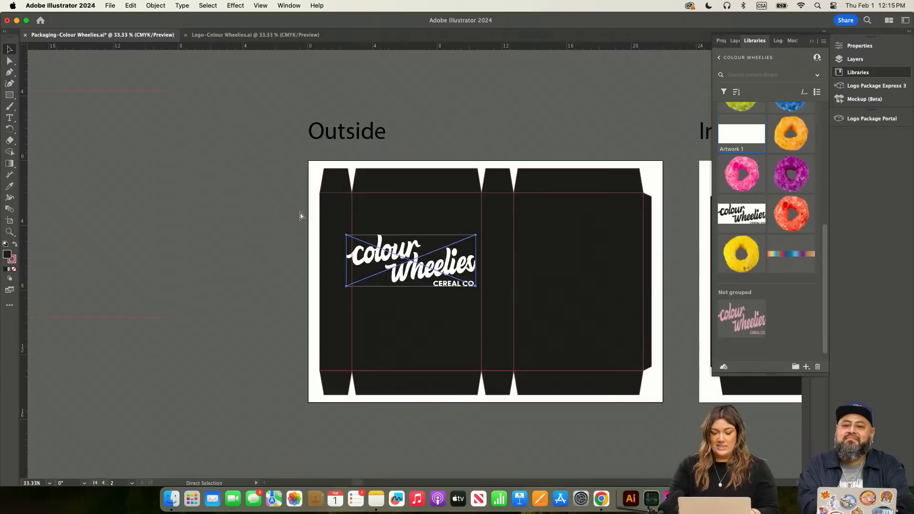
Step: Scale the white logo to fit within the width of the first large Outside panel and deselect it
mouse_move(476, 240)
mouse_down()
mouse_move(490, 238)
mouse_move(445, 250)
mouse_move(450, 267)
mouse_move(440, 277)
mouse_move(472, 238)
mouse_up()
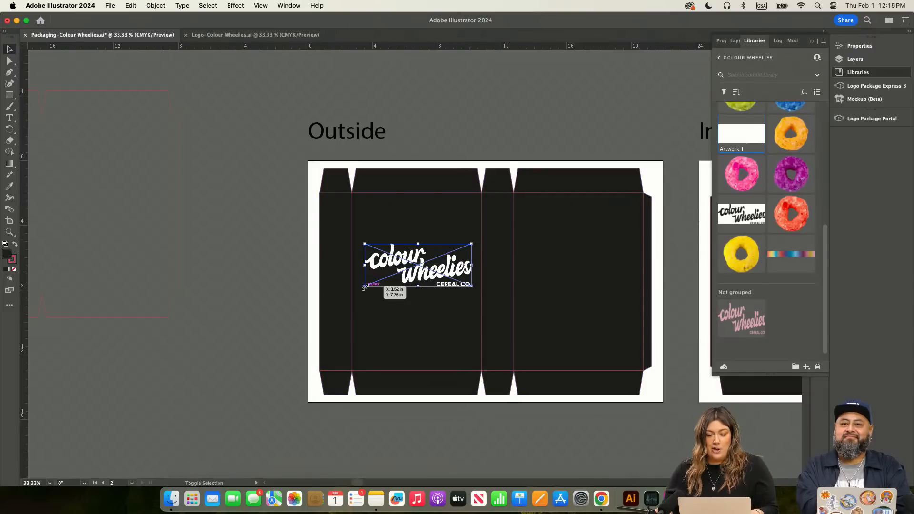
drag(419, 266, 459, 278)
click(568, 100)
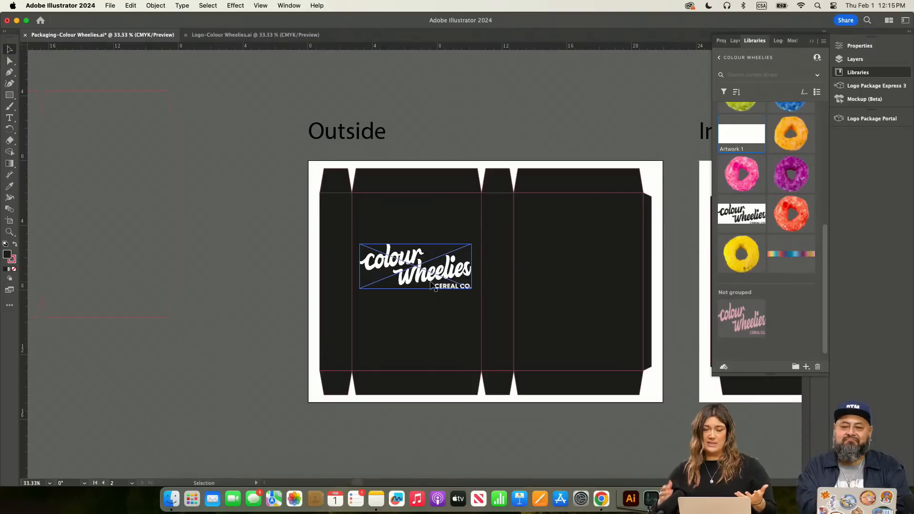
Step: Duplicate the white logo onto the second large Outside panel, align both logos by their vertical centres and deselect them
alt+drag(438, 274, 595, 282)
shift+click(471, 279)
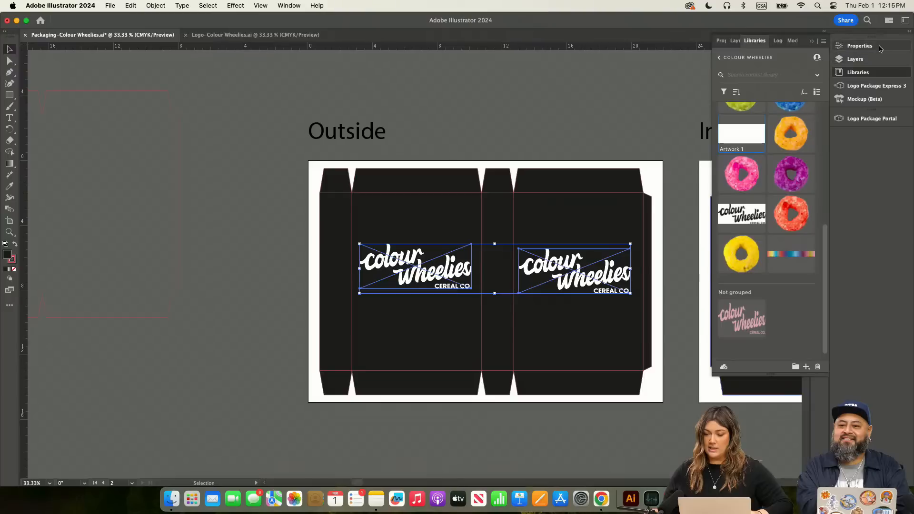
click(878, 46)
click(796, 246)
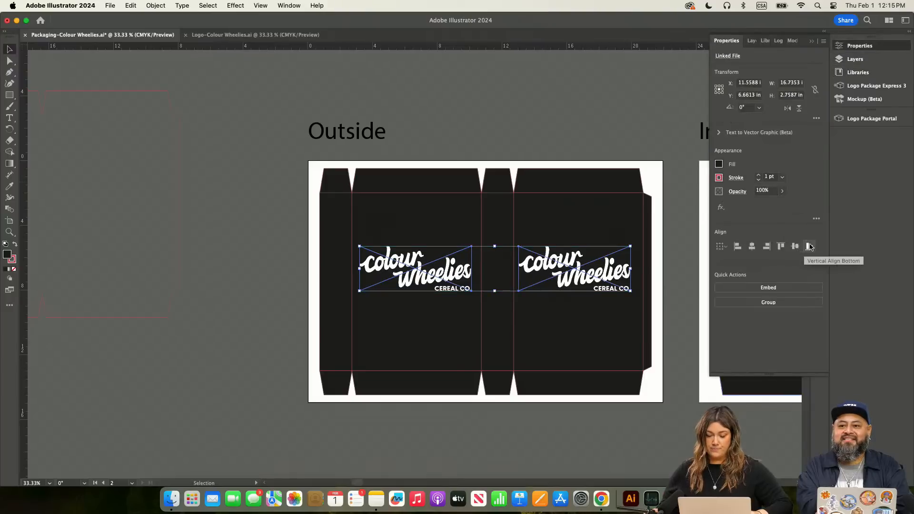
click(573, 126)
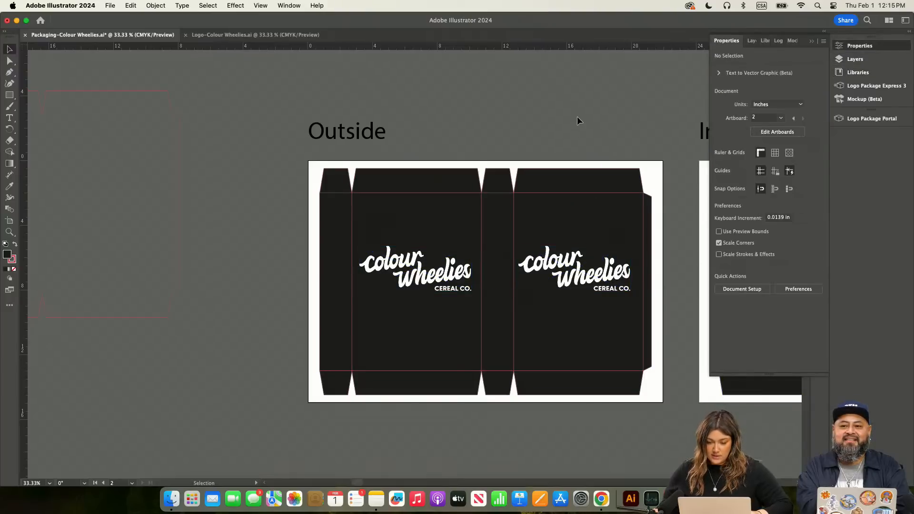
Step: Nudge the two white logos slightly to the right within their Outside panels and deselect them
scroll(604, 278, right, 3)
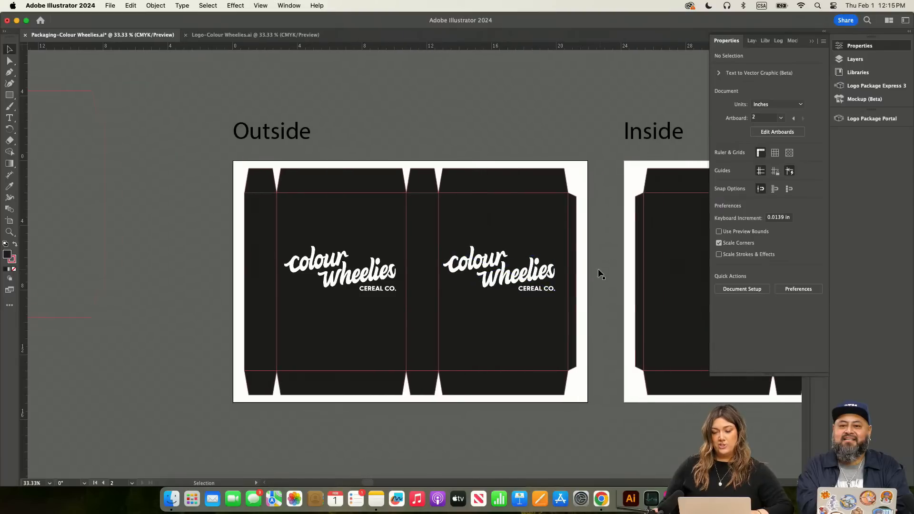
click(548, 282)
drag(547, 283, 550, 282)
click(357, 286)
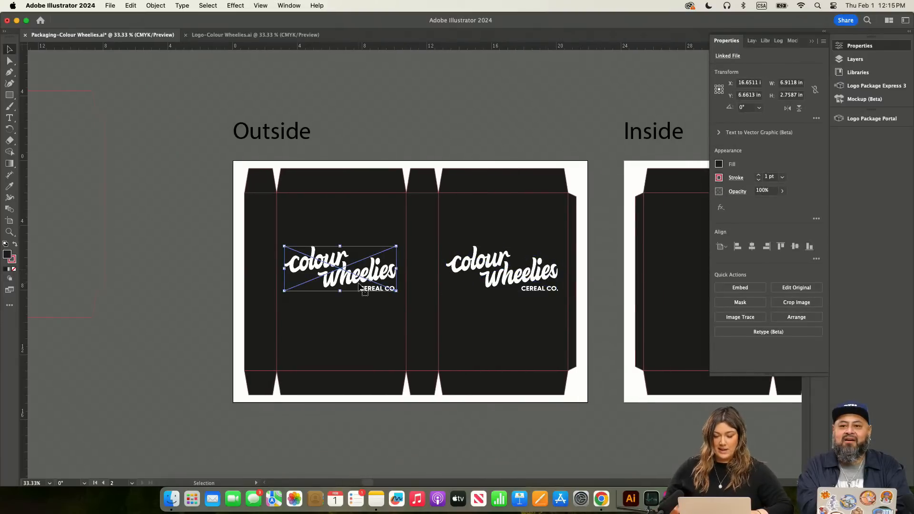
drag(360, 286, 360, 286)
click(450, 91)
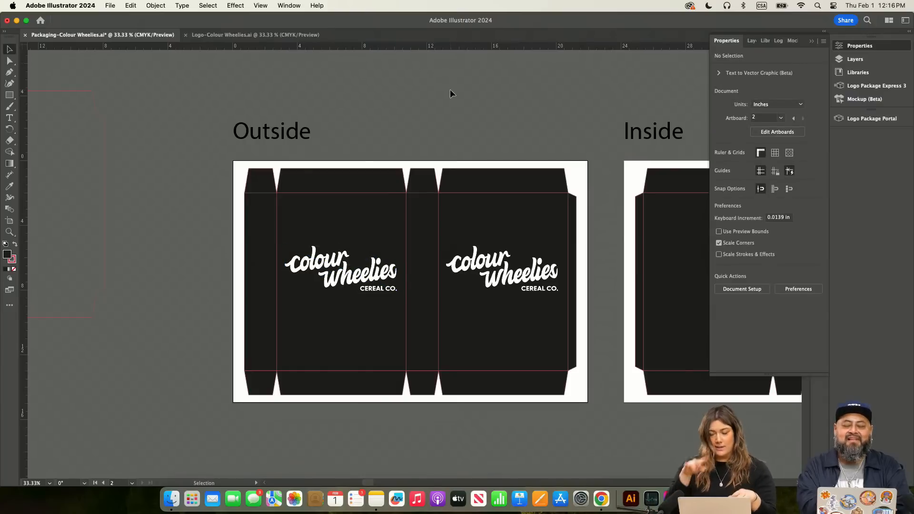
Step: Place the pink, purple, red and yellow wheelies from the Colour Wheelies library on the pasteboard left of the Outside artboard
click(812, 41)
key(super+equal)
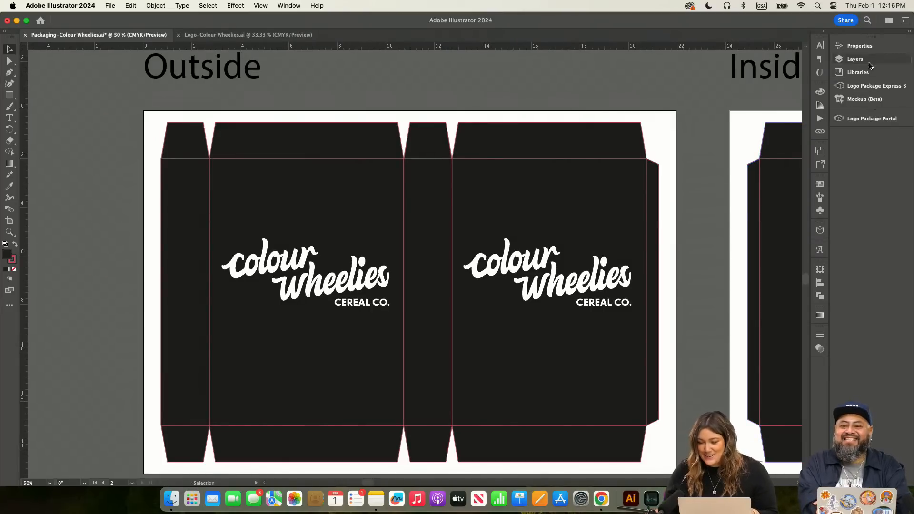
click(859, 72)
drag(749, 185, 143, 300)
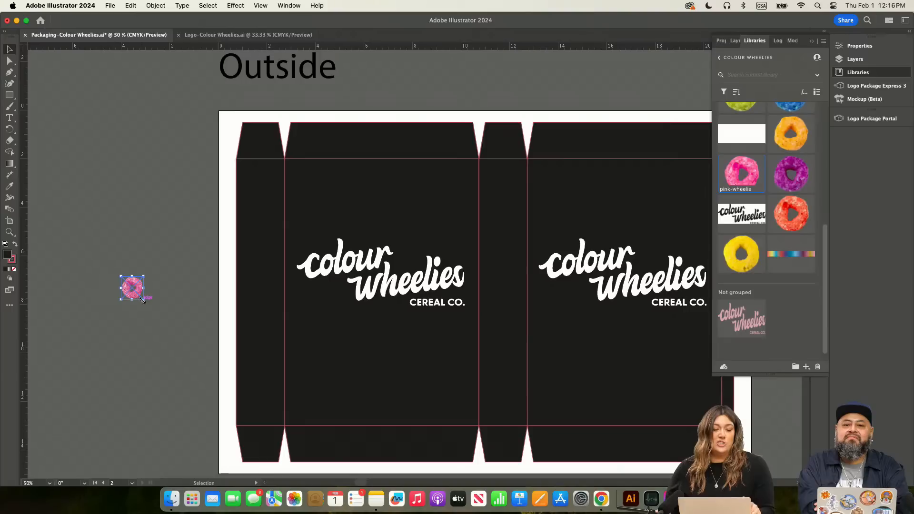
drag(792, 172, 143, 208)
drag(143, 208, 165, 230)
drag(803, 232, 416, 138)
drag(166, 174, 163, 195)
click(752, 268)
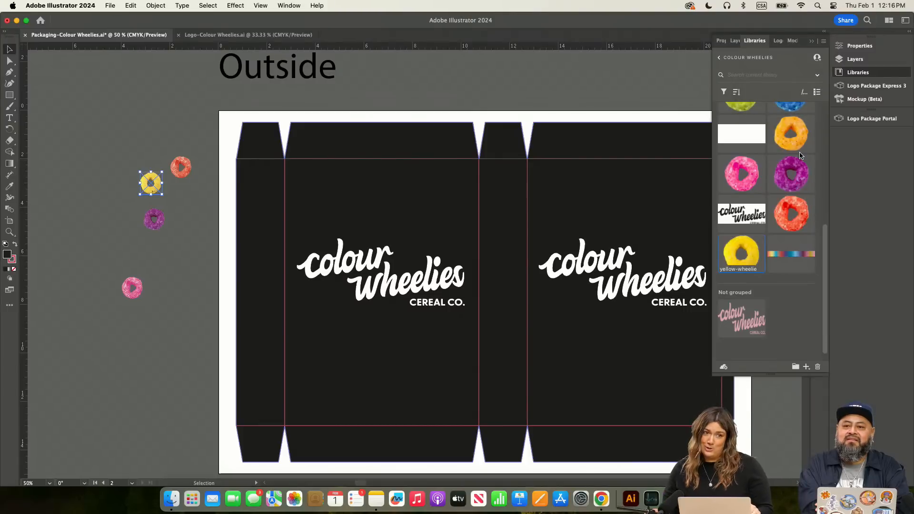
Step: Place the green, blue and indigo wheelies from the library beside the others on the pasteboard and deselect them
scroll(767, 214, up, 4)
click(724, 177)
drag(724, 177, 163, 153)
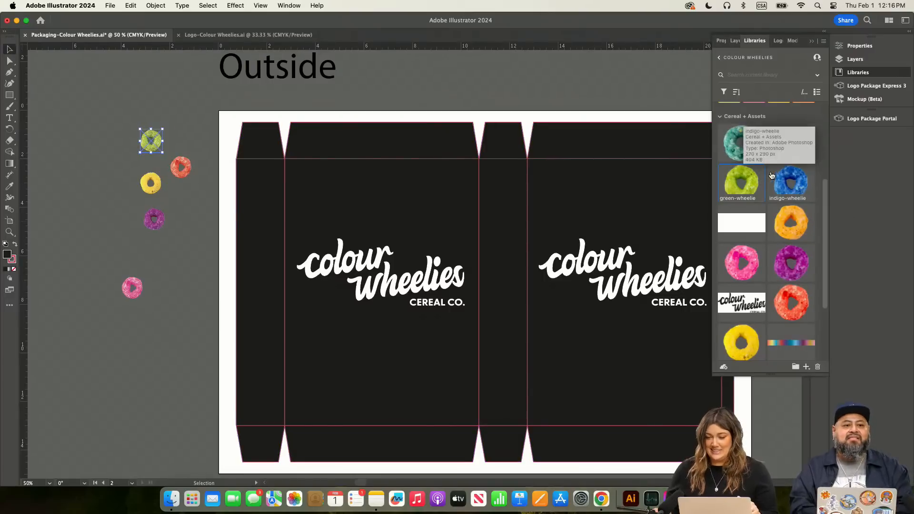
drag(742, 143, 355, 68)
drag(109, 115, 131, 138)
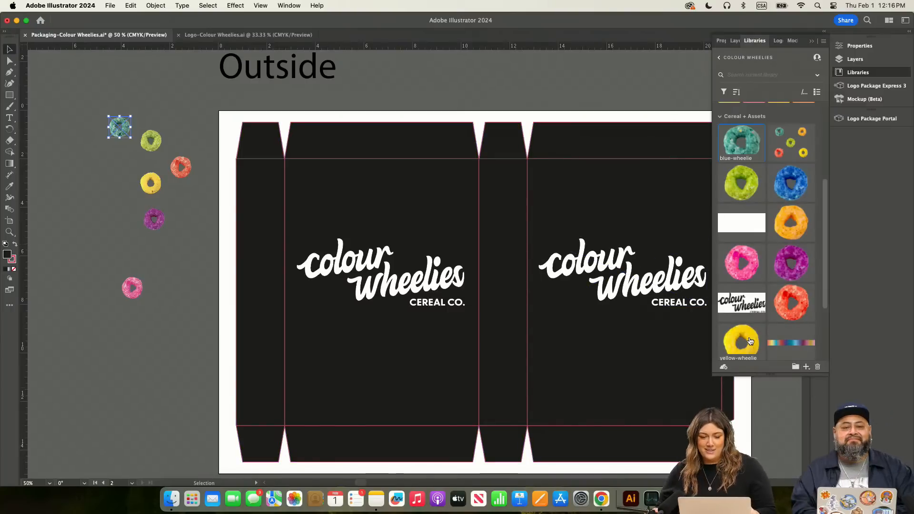
scroll(750, 341, down, 1)
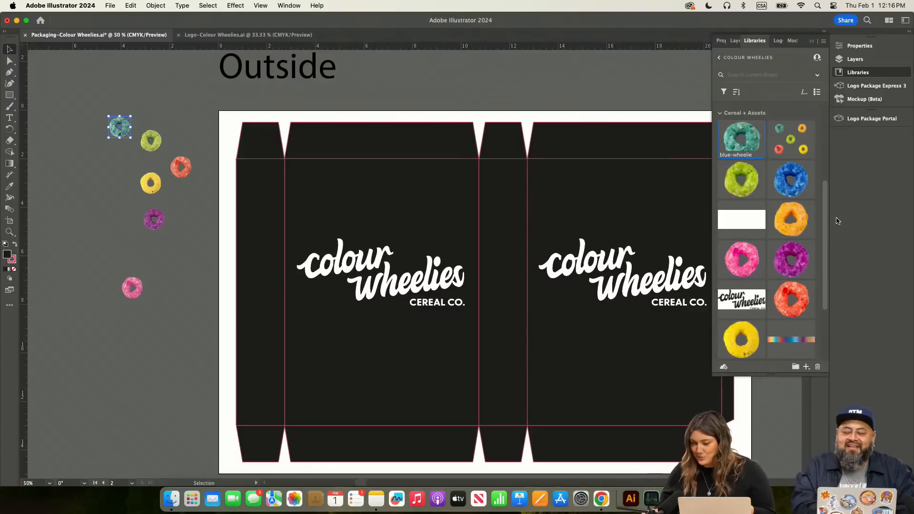
drag(804, 185, 136, 237)
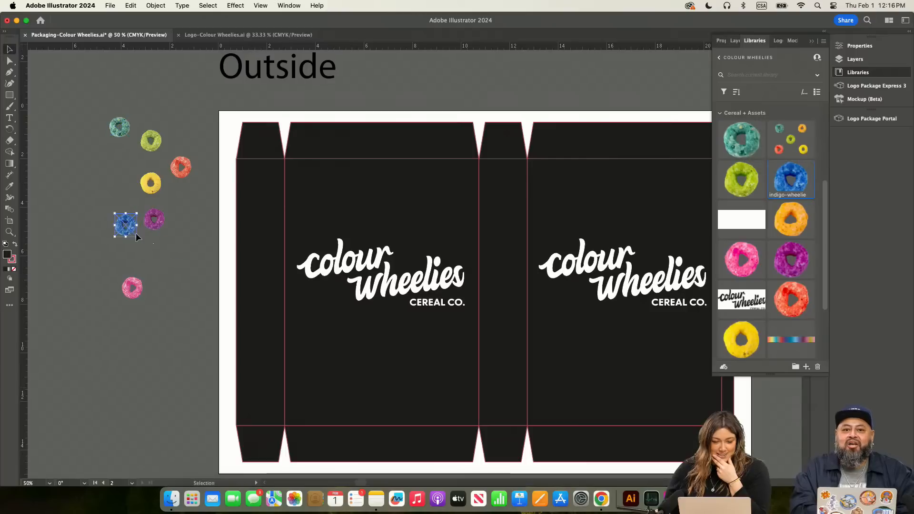
click(192, 270)
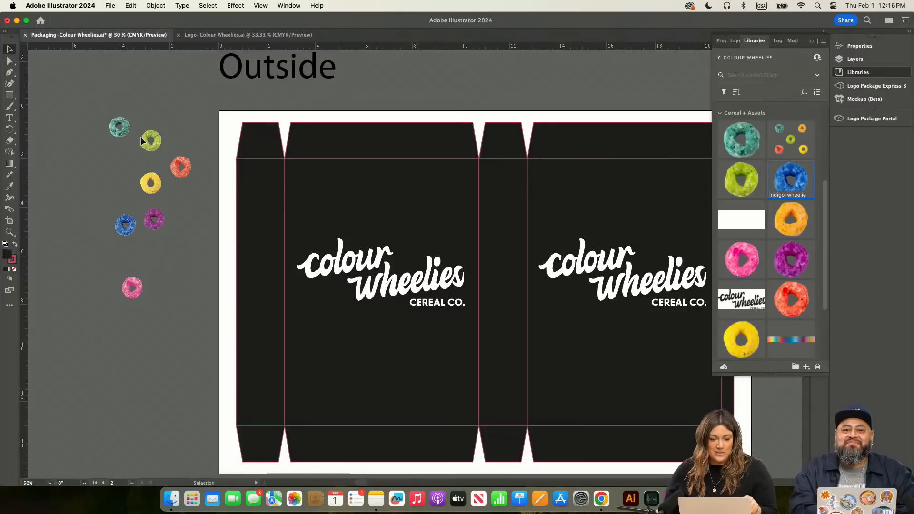
Step: Move the seven wheelies from the pasteboard onto the first large Outside panel, scattering them above and below the logo
drag(181, 175, 413, 252)
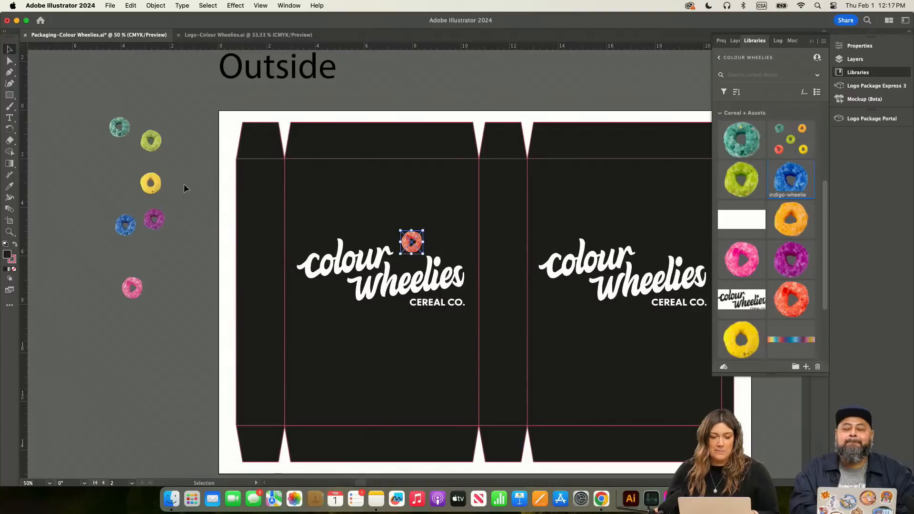
drag(161, 142, 334, 301)
drag(132, 129, 402, 327)
drag(152, 190, 313, 236)
drag(163, 221, 161, 219)
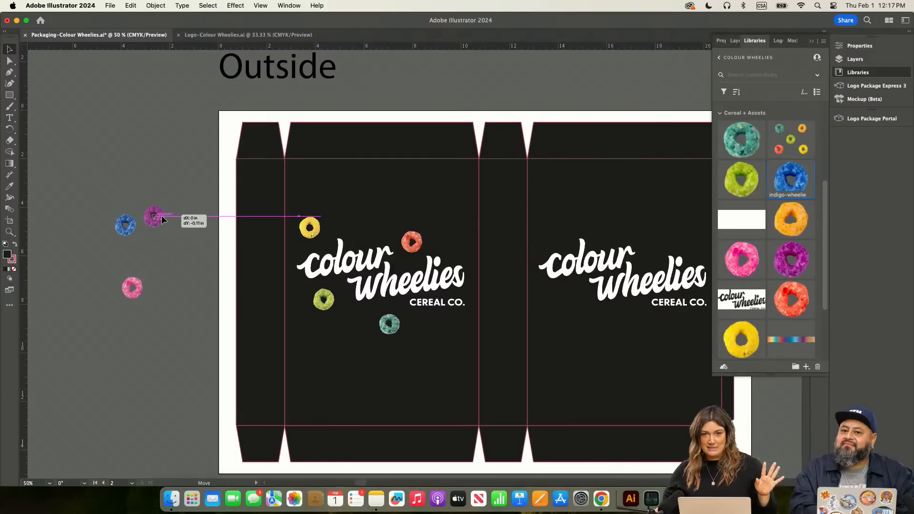
drag(163, 219, 459, 327)
drag(132, 234, 460, 246)
drag(132, 288, 365, 325)
Step: Scale the seven wheelies around the first logo down slightly together and deselect them
key(super+equal)
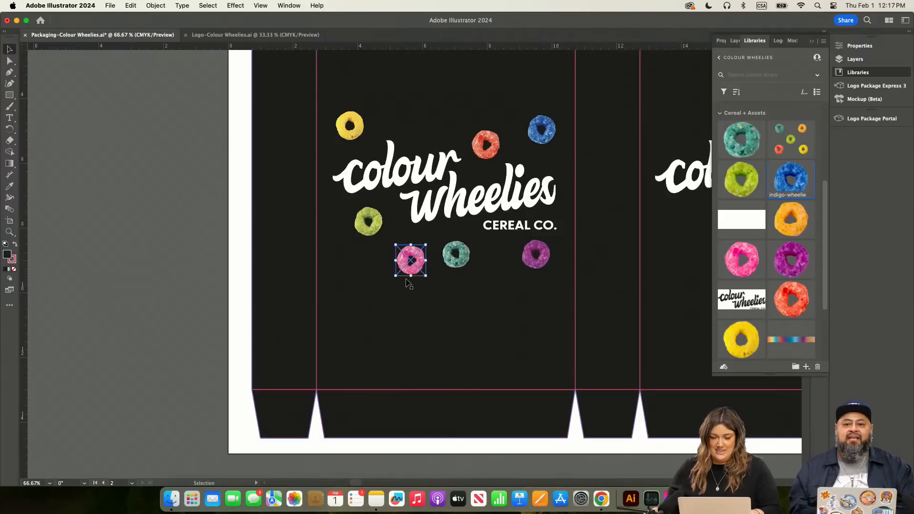
click(537, 131)
shift+click(486, 144)
shift+click(537, 254)
shift+click(455, 257)
shift+click(410, 260)
shift+click(369, 221)
shift+click(351, 125)
drag(558, 110, 547, 139)
click(151, 167)
Step: Reposition individual wheelies around the first logo to balance their spacing and deselect them
drag(474, 168, 494, 155)
drag(347, 148, 348, 132)
drag(508, 257, 542, 258)
drag(366, 231, 359, 224)
drag(403, 265, 469, 252)
scroll(205, 219, right, 3)
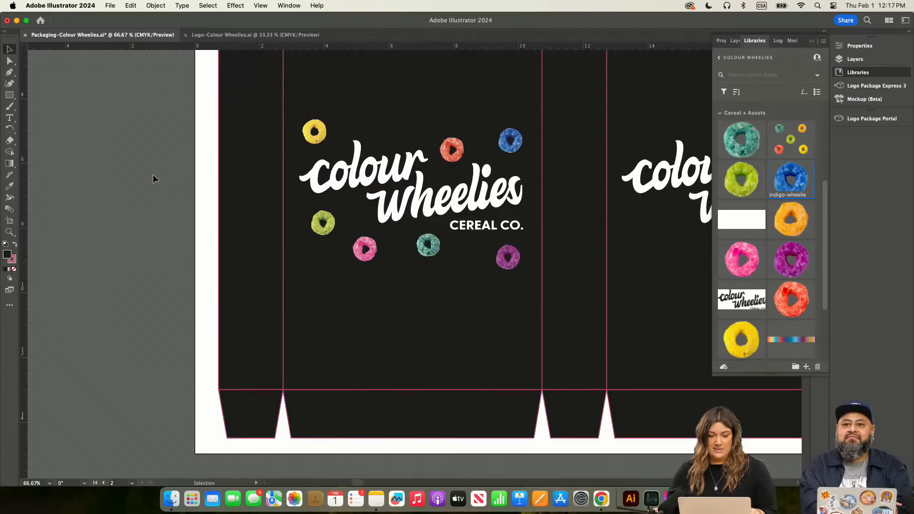
click(153, 178)
Step: Copy the seven wheelies around the first logo and paste the duplicates on the pasteboard left of the Outside artboard
scroll(153, 177, up, 4)
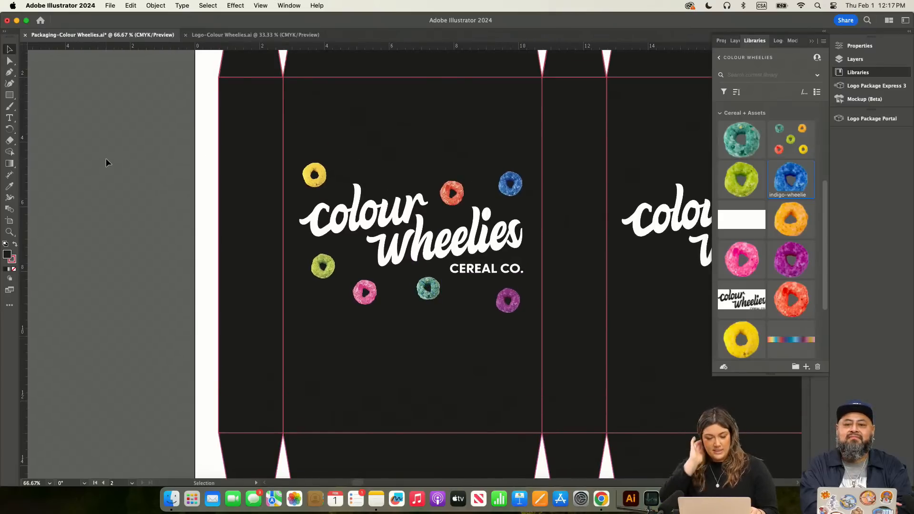
click(315, 175)
shift+click(452, 193)
shift+click(510, 186)
shift+click(508, 300)
shift+click(428, 288)
shift+click(365, 292)
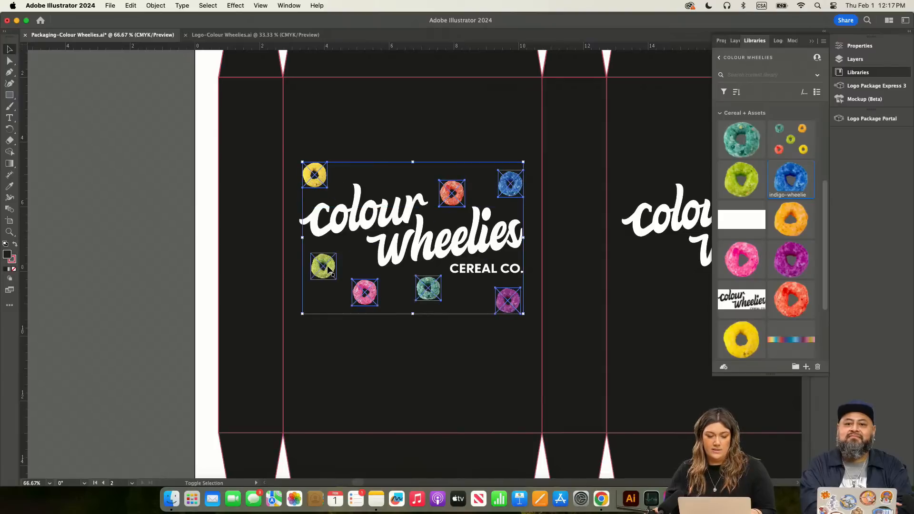
key(a)
key(super+g)
click(125, 171)
drag(113, 166, 301, 222)
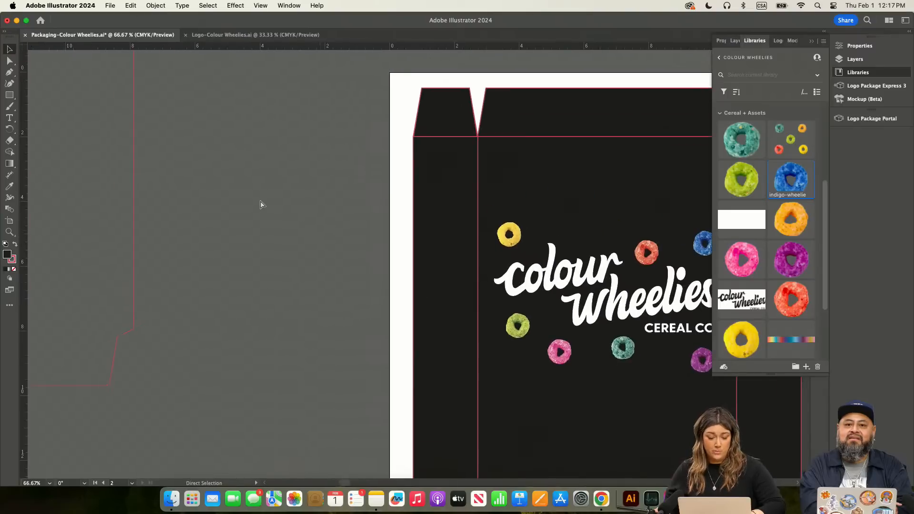
key(super+v)
drag(518, 208, 362, 176)
Step: Copy the first panel's seven wheelies, paste them around the logo on the second large Outside panel and deselect them
scroll(563, 191, right, 6)
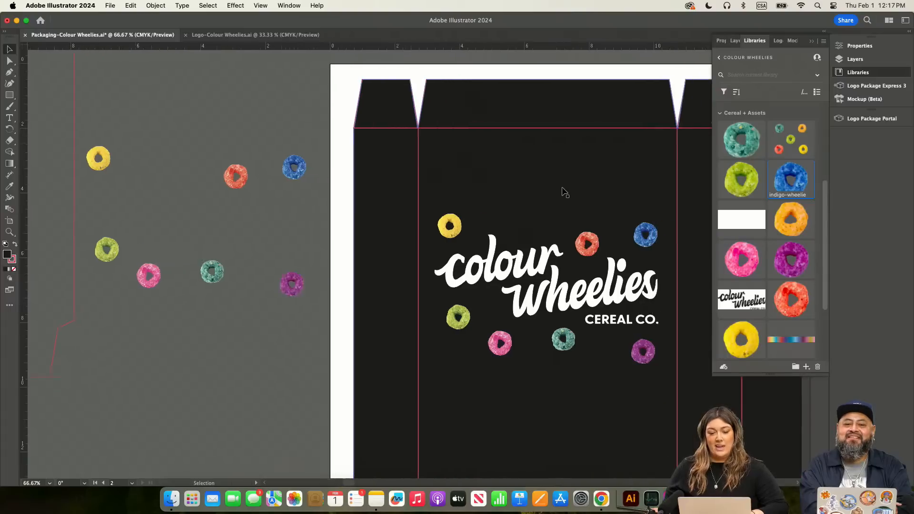
scroll(564, 192, right, 4)
scroll(564, 192, left, 1)
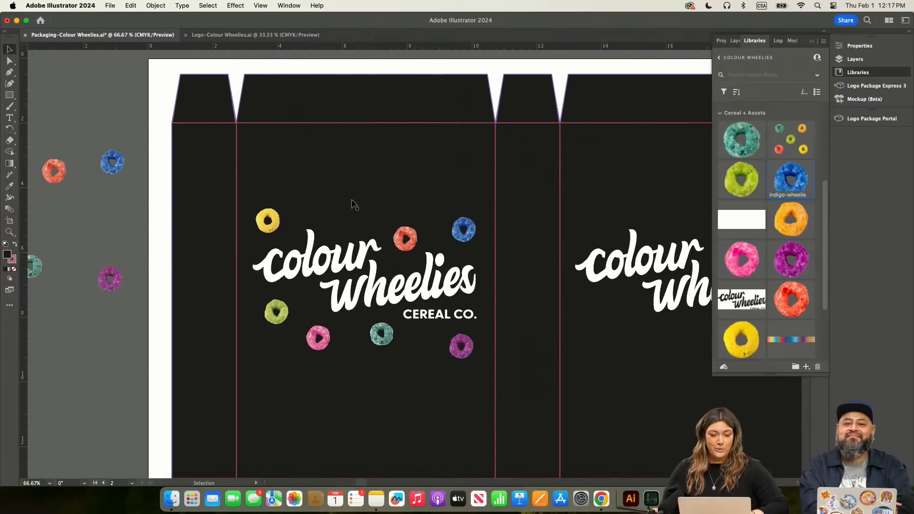
click(268, 220)
shift+click(405, 239)
shift+click(464, 234)
shift+click(461, 347)
shift+click(387, 337)
shift+click(318, 338)
shift+click(275, 313)
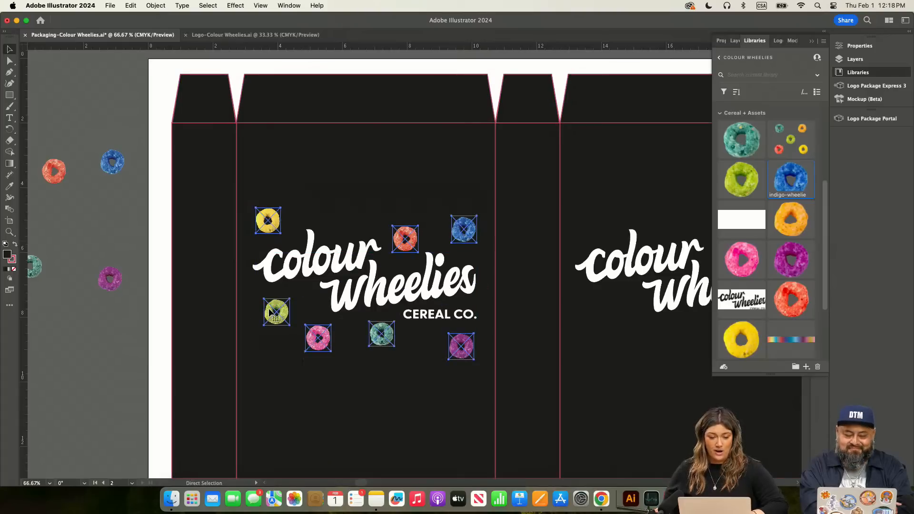
scroll(270, 313, right, 6)
click(681, 281)
key(super+v)
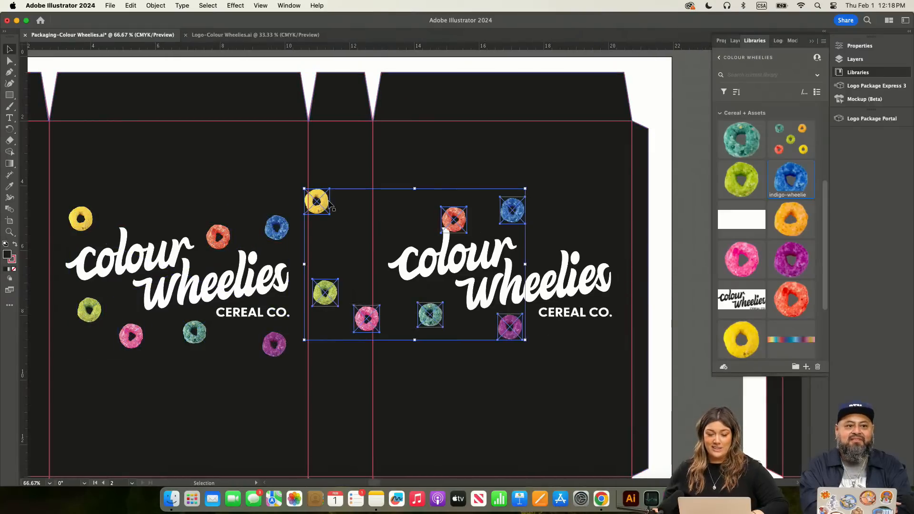
drag(332, 206, 408, 219)
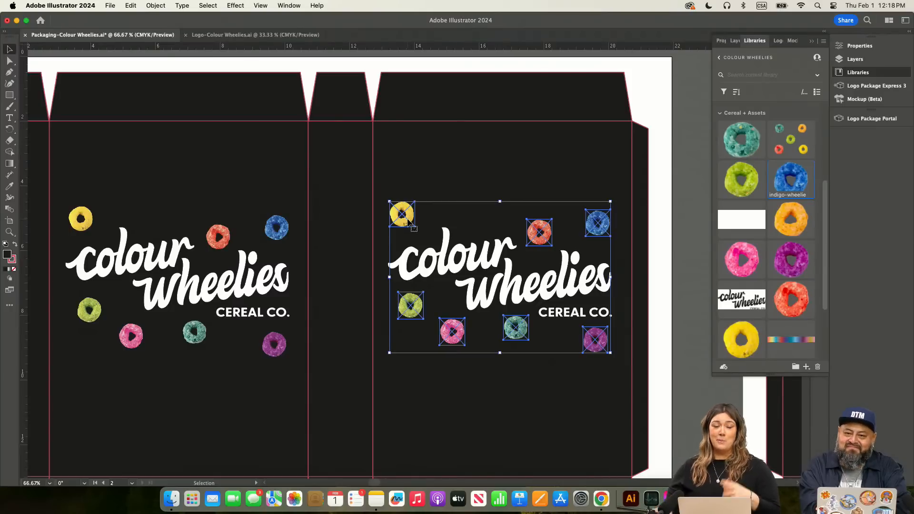
scroll(301, 179, left, 3)
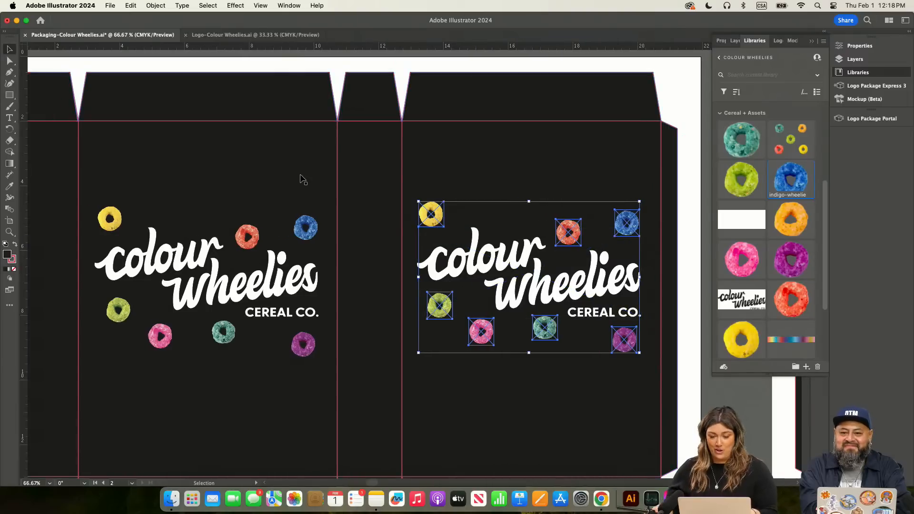
click(665, 97)
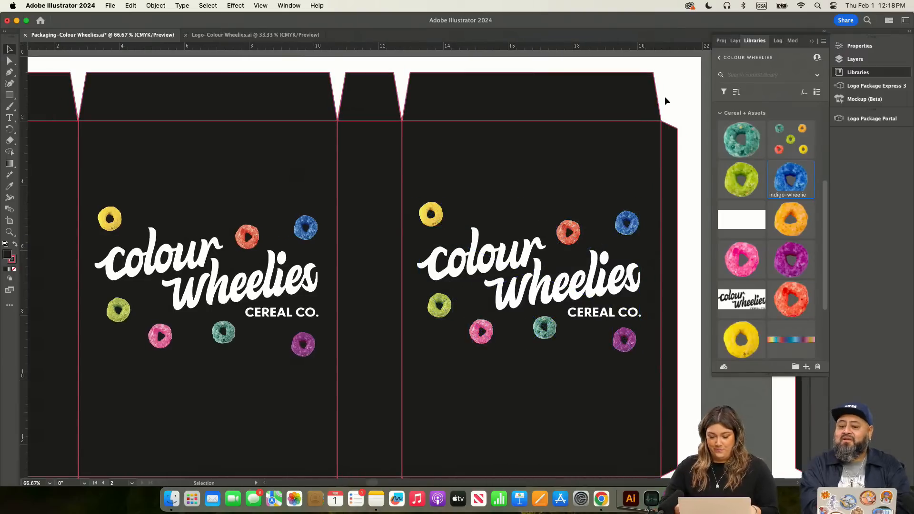
Step: Align the seven pasteboard wheelies into one column by their horizontal centers and distribute them evenly by their vertical centers
key(super+minus)
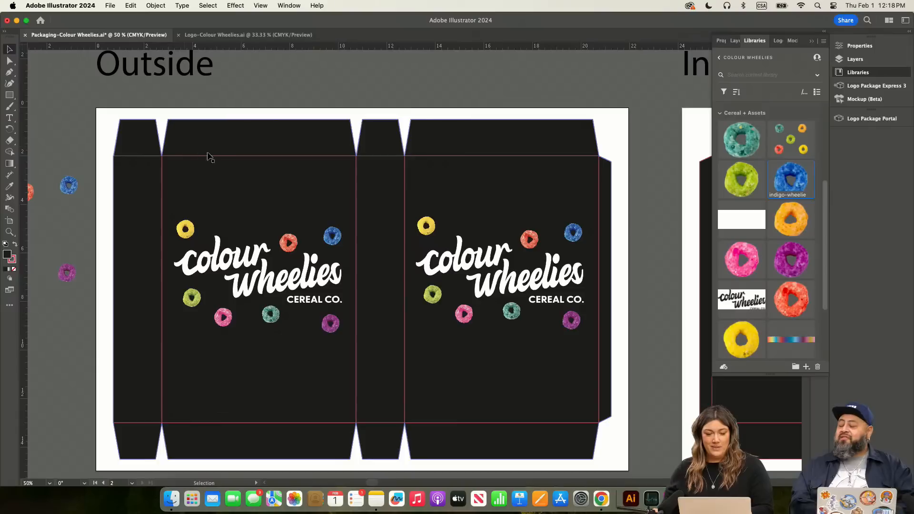
click(188, 230)
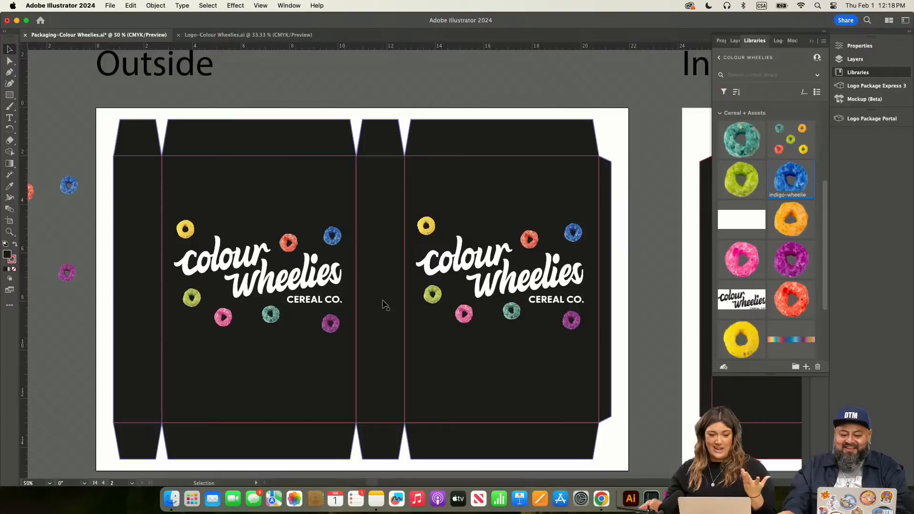
scroll(295, 147, left, 3)
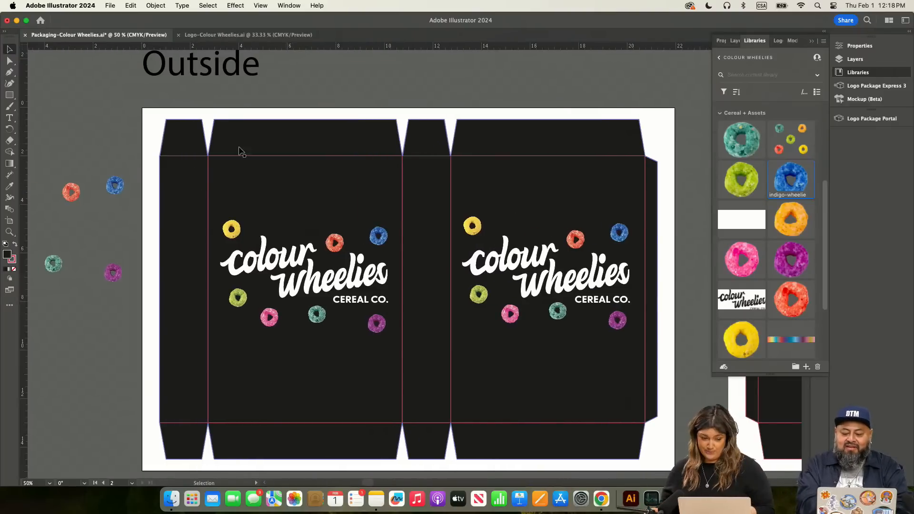
drag(107, 144, 205, 138)
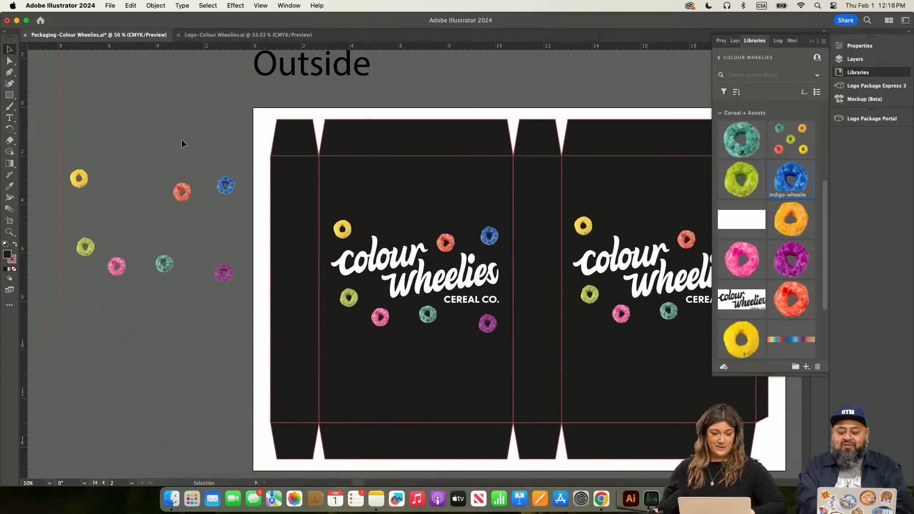
drag(238, 340, 82, 182)
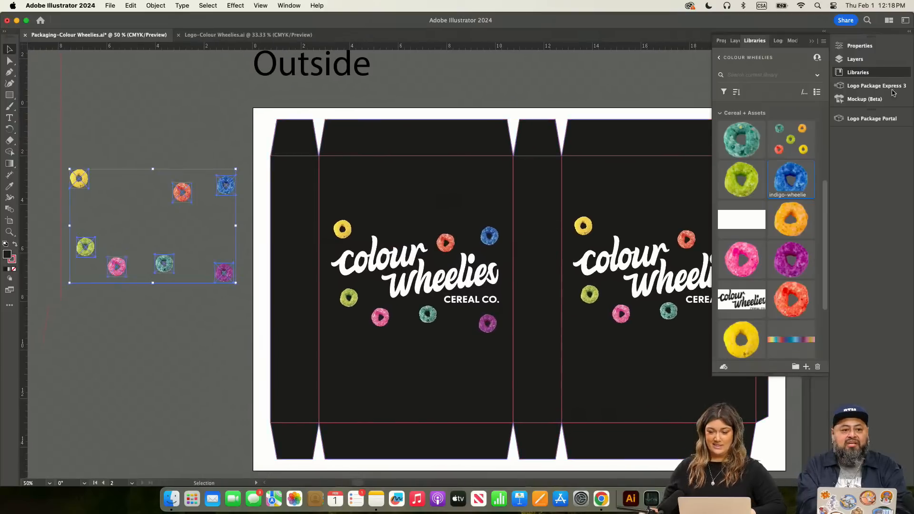
click(876, 50)
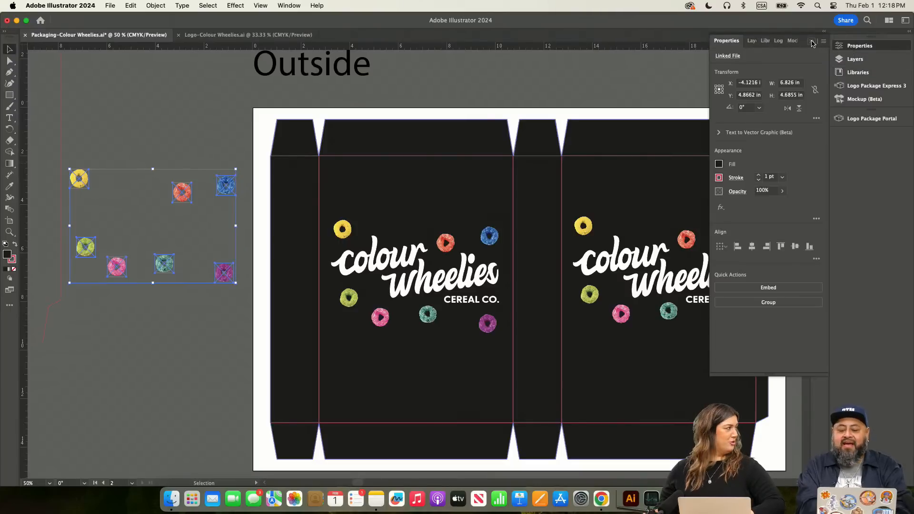
click(752, 246)
click(816, 259)
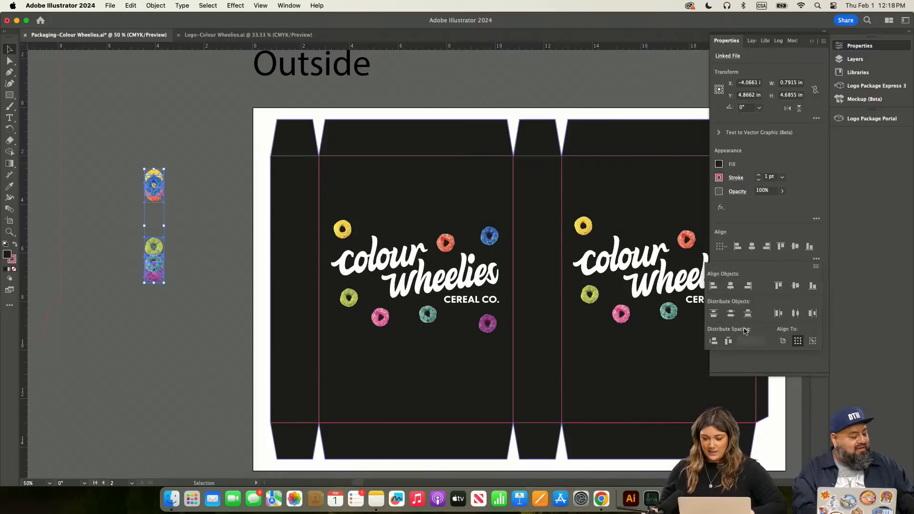
click(731, 313)
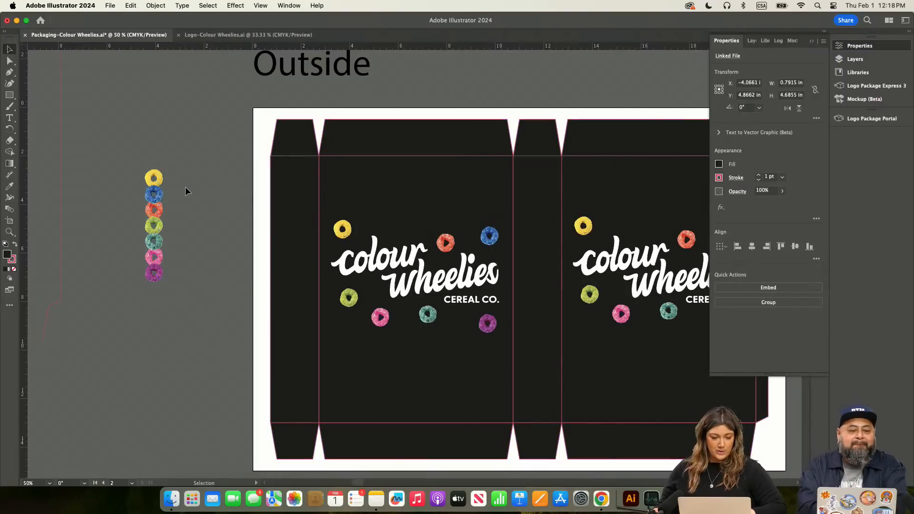
Step: Move the top yellow wheelie up to stretch the column to about 5.48 in, and redistribute the seven wheelies vertically
click(185, 191)
drag(154, 172, 156, 152)
click(116, 118)
drag(190, 329, 138, 146)
click(817, 259)
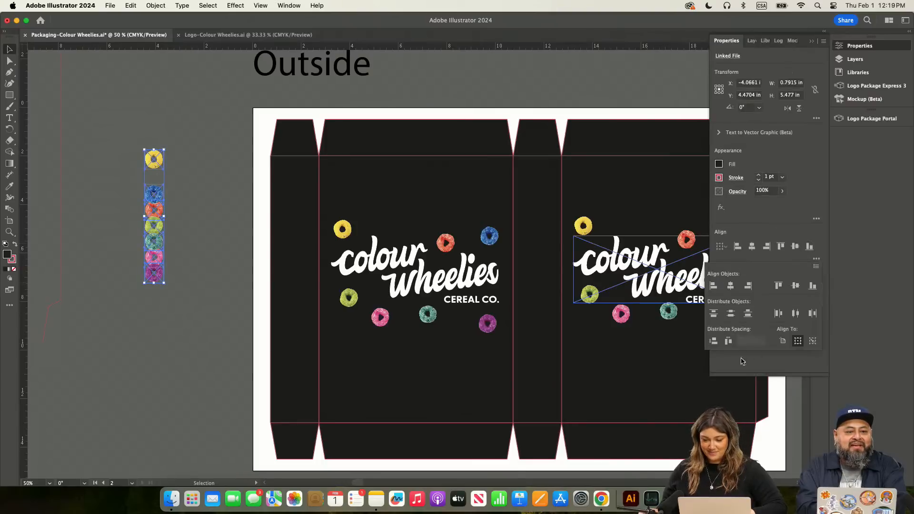
click(731, 313)
Step: Raise the yellow wheelie further for a column about 6.08 in tall, redistribute all seven vertically and deselect them
click(179, 182)
drag(150, 150, 150, 136)
click(163, 293)
drag(163, 293, 142, 138)
click(816, 260)
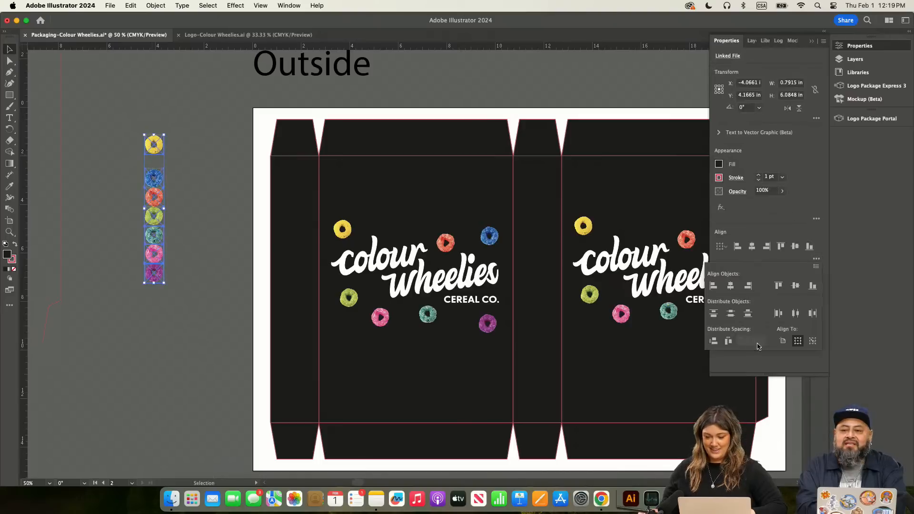
click(731, 313)
click(205, 181)
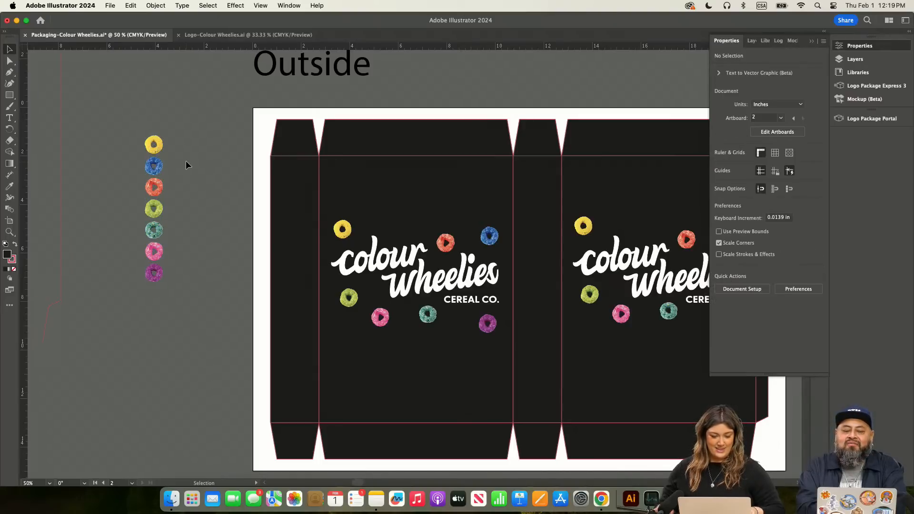
Step: Shift the yellow wheelie up until the column spans about 6.64 in, distribute the wheelies by vertical centers and deselect them
key(super+equal)
key(space)
drag(142, 118, 227, 176)
drag(162, 164, 161, 142)
click(125, 150)
drag(190, 392, 127, 122)
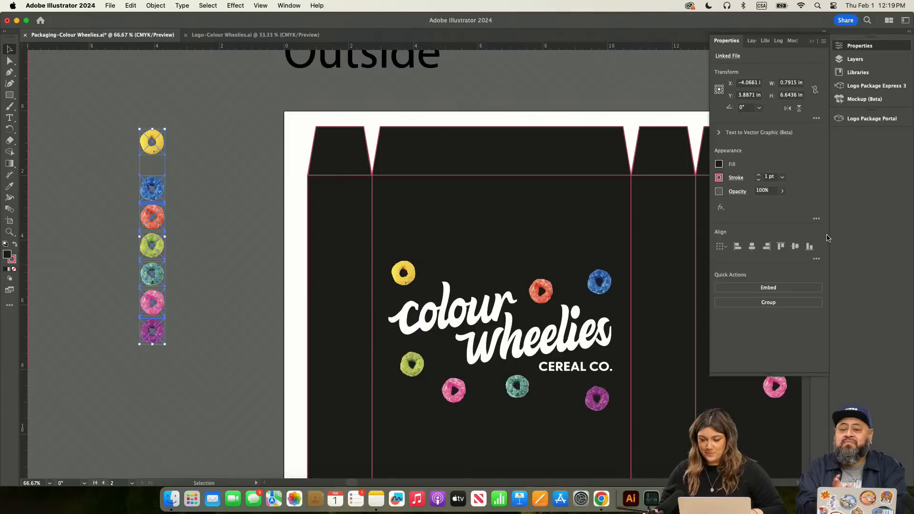
click(816, 258)
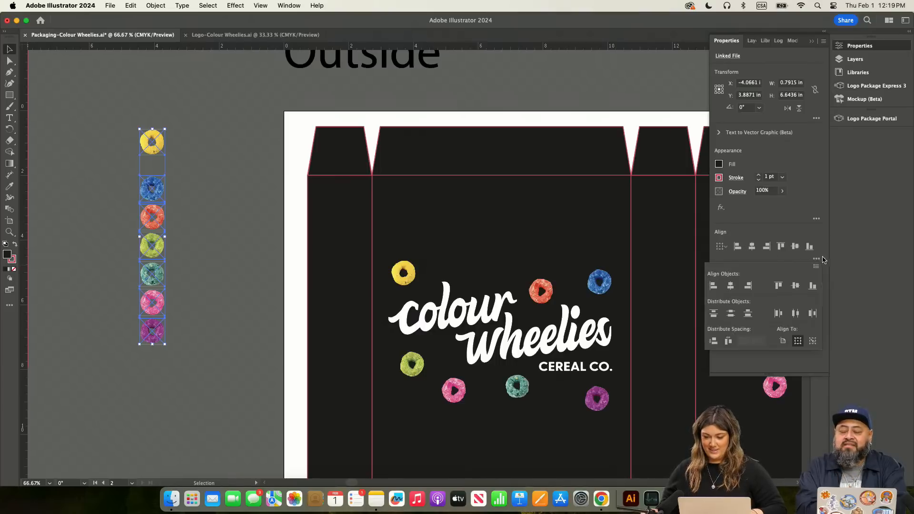
click(731, 313)
click(264, 266)
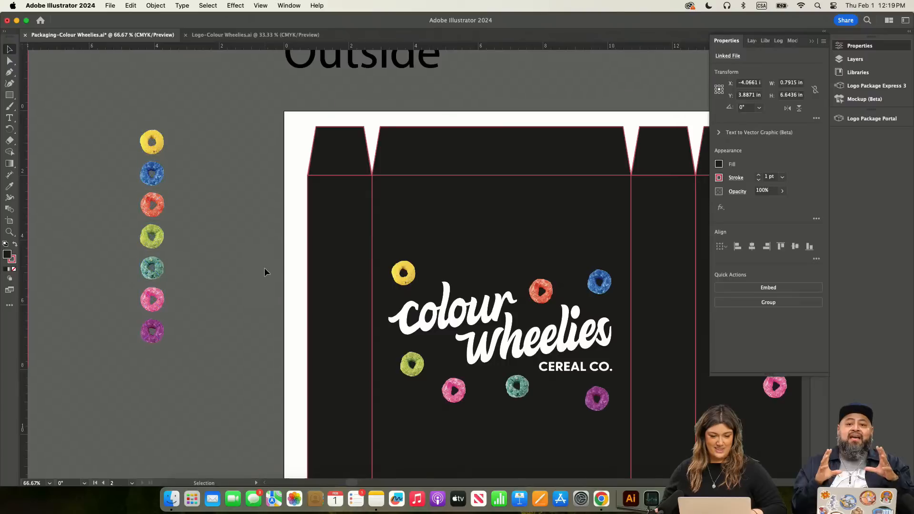
Step: Extend the wheelie column to about 7.11 in by raising the yellow wheelie, and even out the vertical spacing of all seven
drag(250, 287, 284, 270)
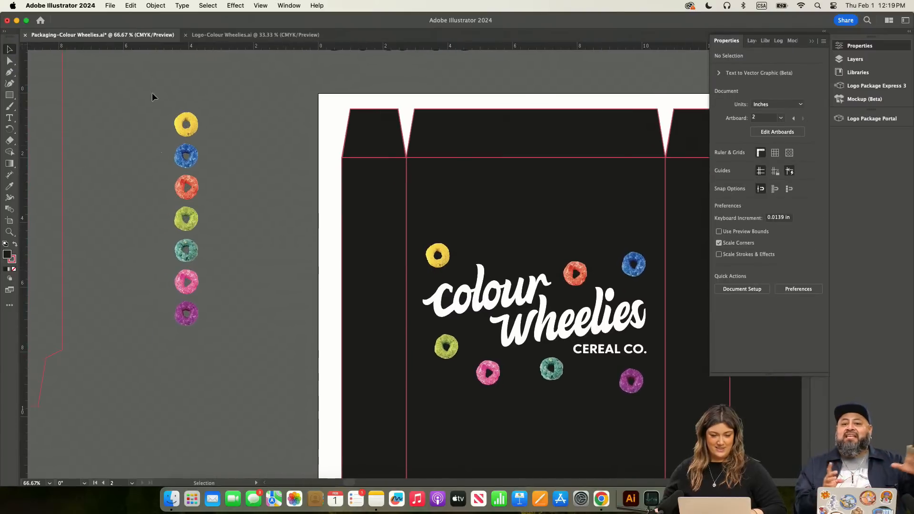
drag(143, 81, 235, 394)
click(265, 330)
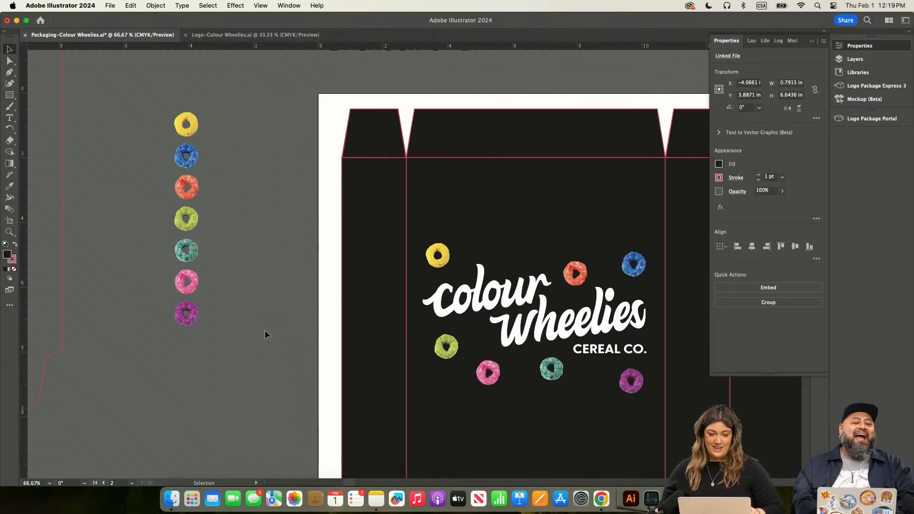
drag(190, 131, 190, 116)
click(203, 363)
drag(203, 358, 190, 387)
click(216, 341)
scroll(429, 295, right, 1)
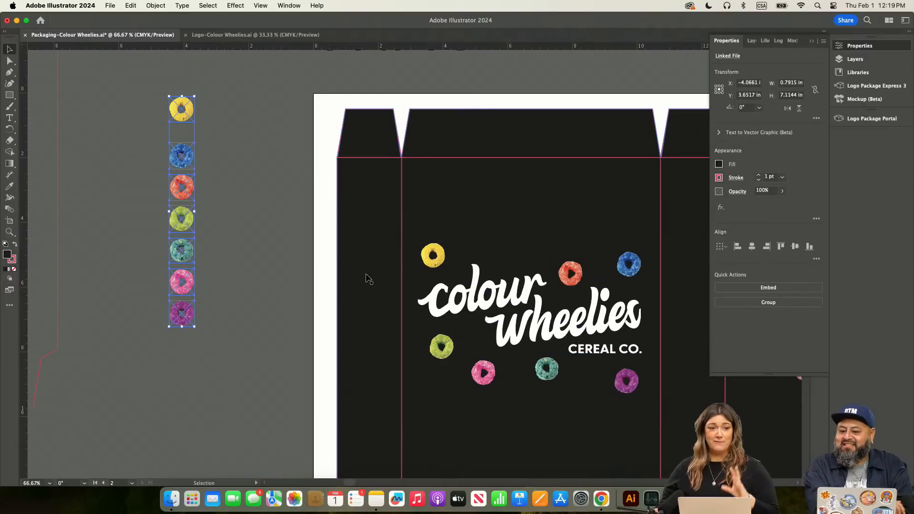
click(816, 260)
click(732, 313)
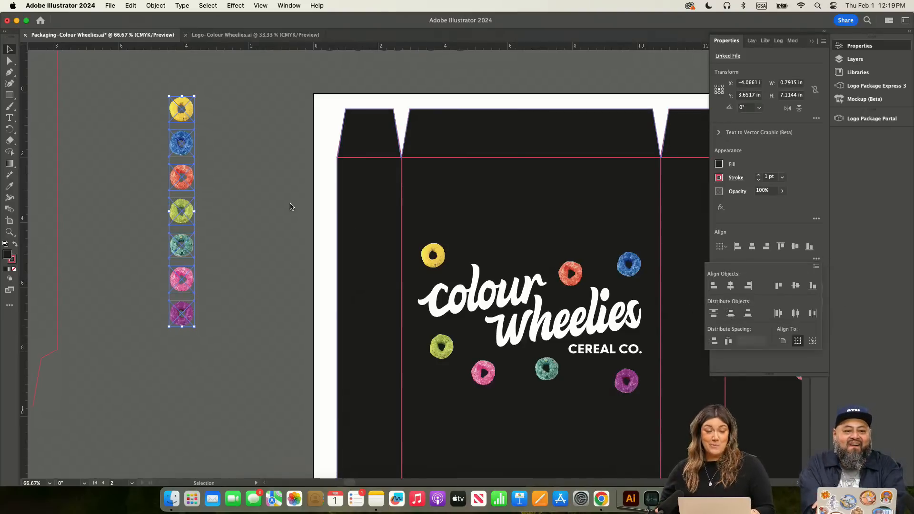
Step: Raise the yellow wheelie to make the column about 7.51 in tall, distribute the seven by vertical centers and deselect them
scroll(272, 197, up, 2)
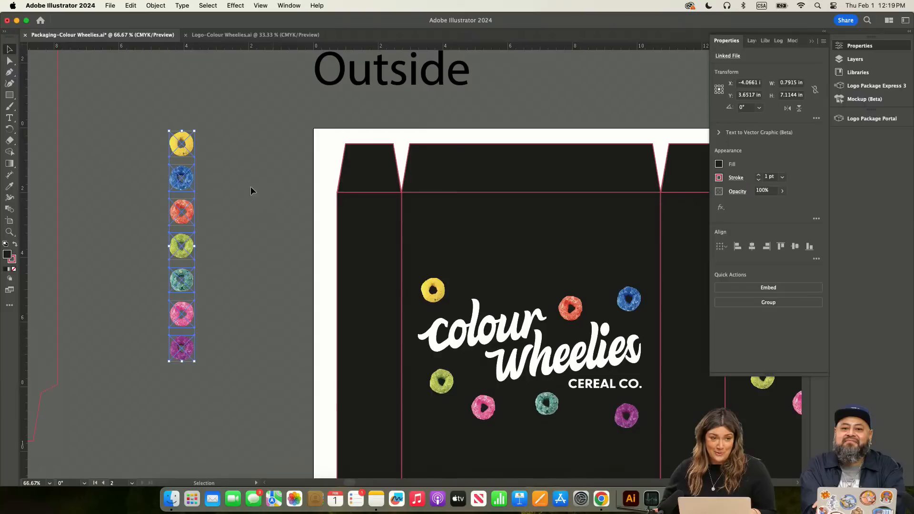
click(239, 146)
drag(188, 142, 191, 133)
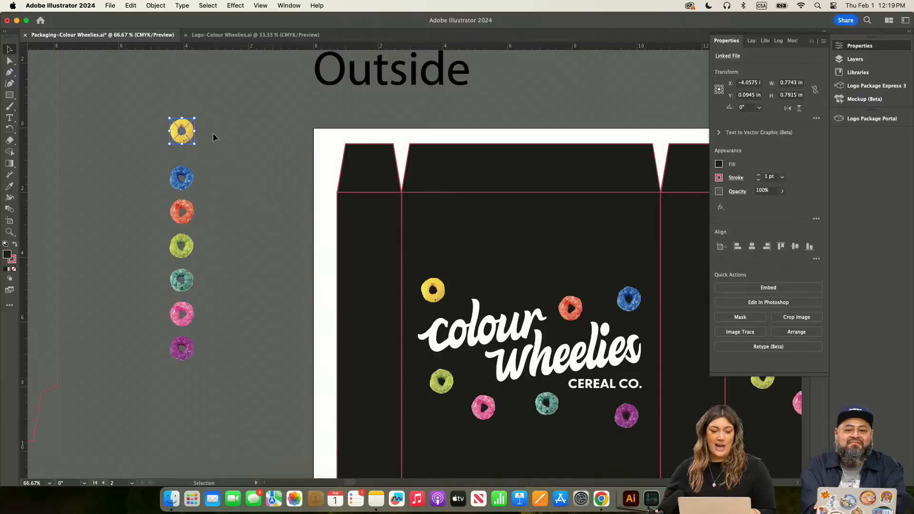
drag(145, 107, 256, 428)
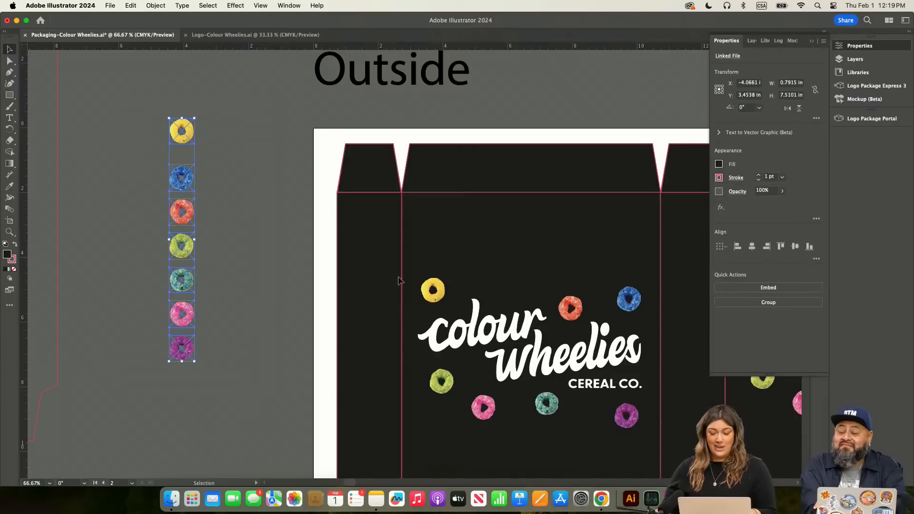
click(817, 259)
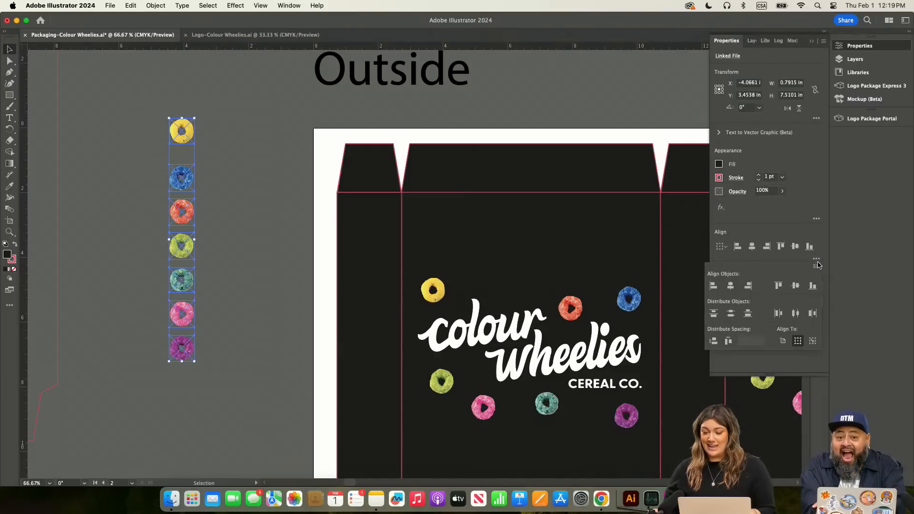
click(730, 315)
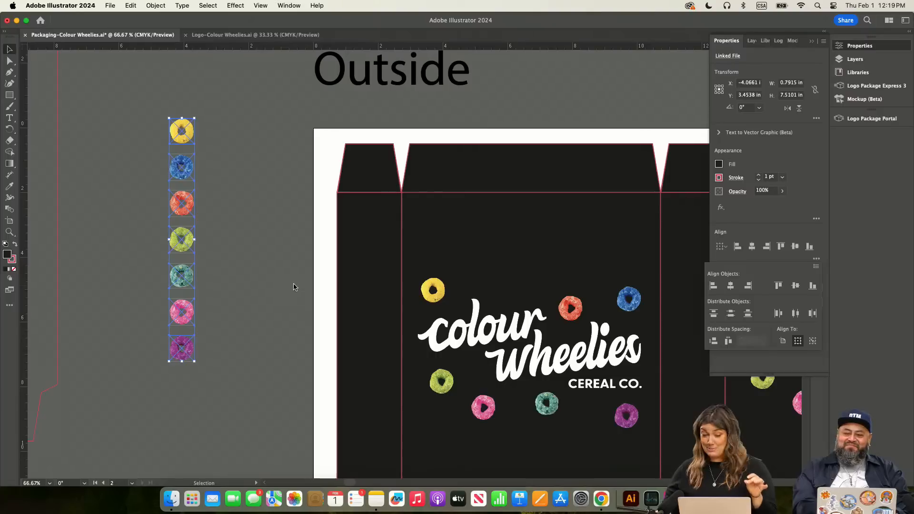
click(280, 284)
click(279, 283)
Step: Duplicate the pasteboard wheelie column onto the first narrow side panel of the Outside dieline, adjust its vertical position and deselect it
drag(141, 108, 224, 388)
right_click(186, 135)
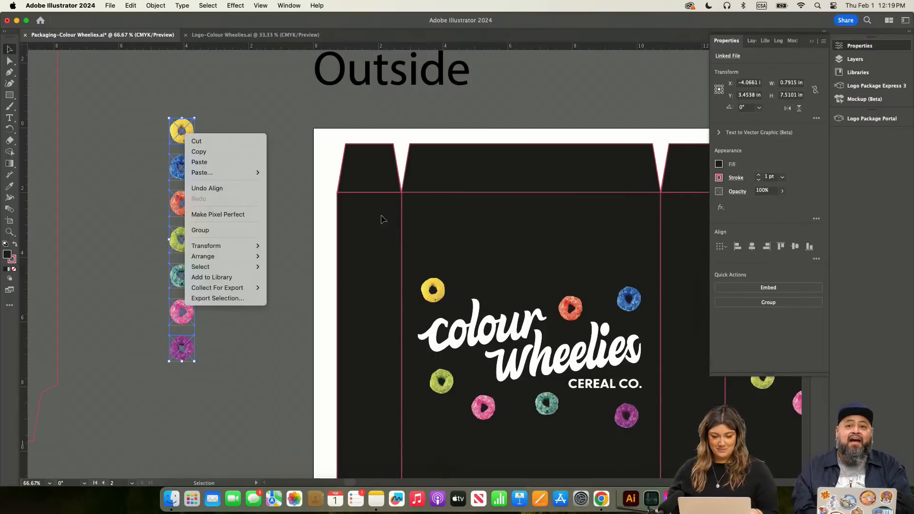
click(151, 94)
click(151, 93)
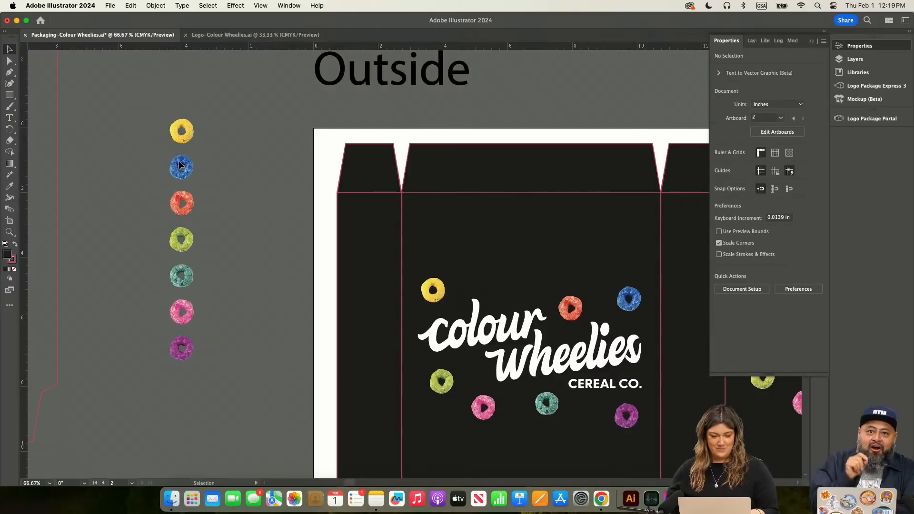
click(182, 133)
drag(183, 138, 371, 252)
scroll(369, 253, down, 1)
scroll(369, 253, down, 3)
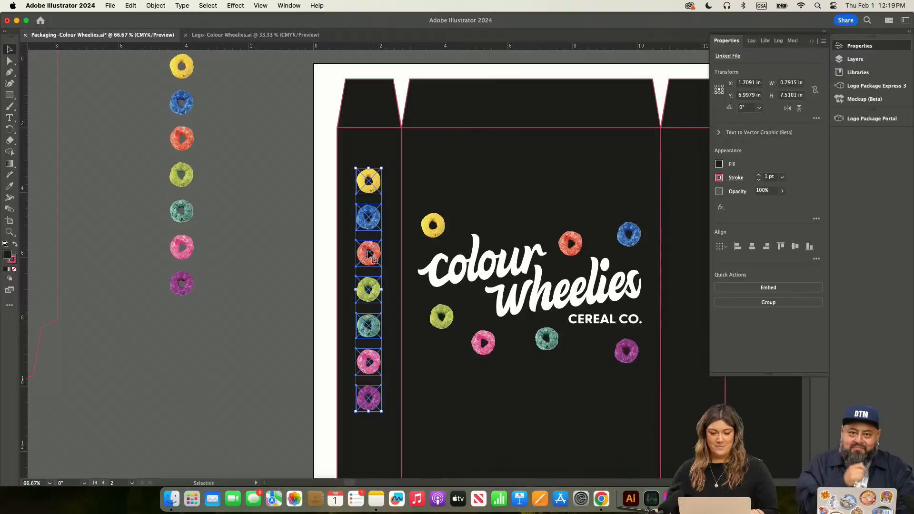
drag(372, 165, 372, 173)
click(241, 175)
Step: Draw a tall rectangle about 1.46 in wide and 6.63 in high on the narrow panel between the two logo panels
scroll(241, 176, right, 3)
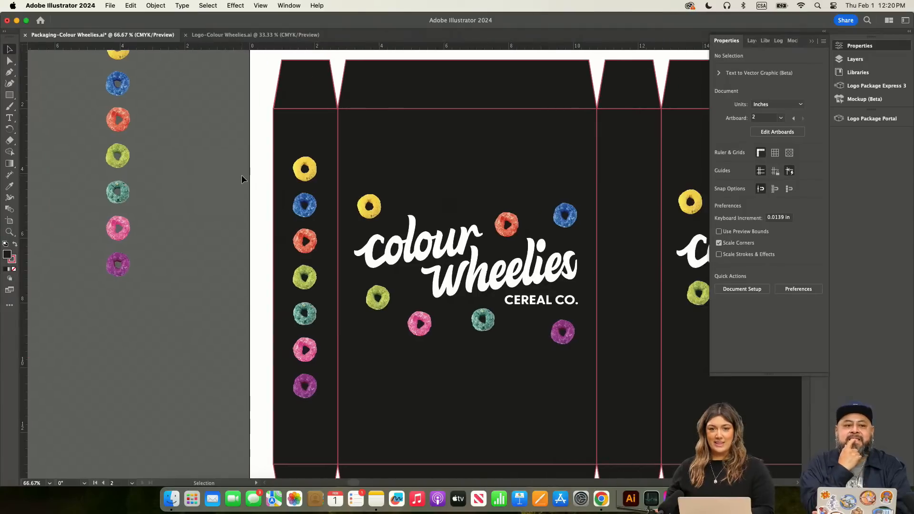
scroll(242, 176, right, 2)
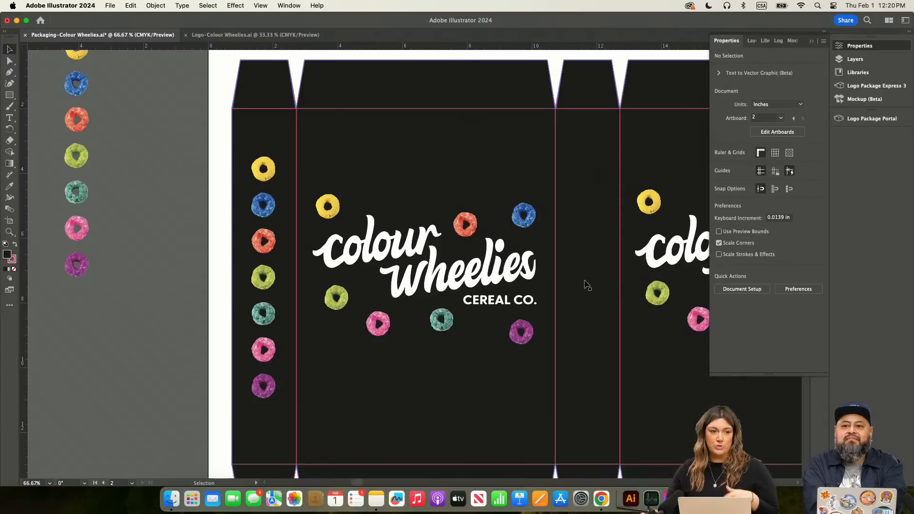
scroll(581, 281, right, 5)
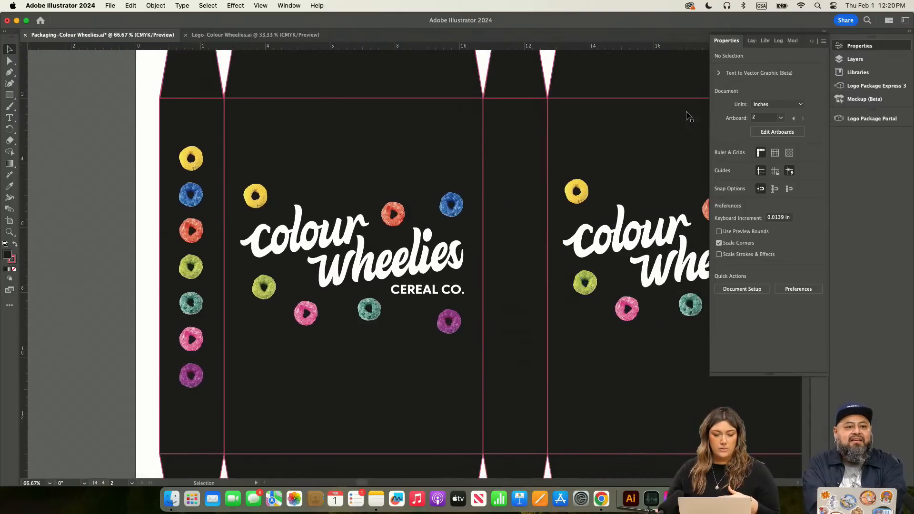
click(812, 41)
click(10, 95)
drag(491, 166, 491, 276)
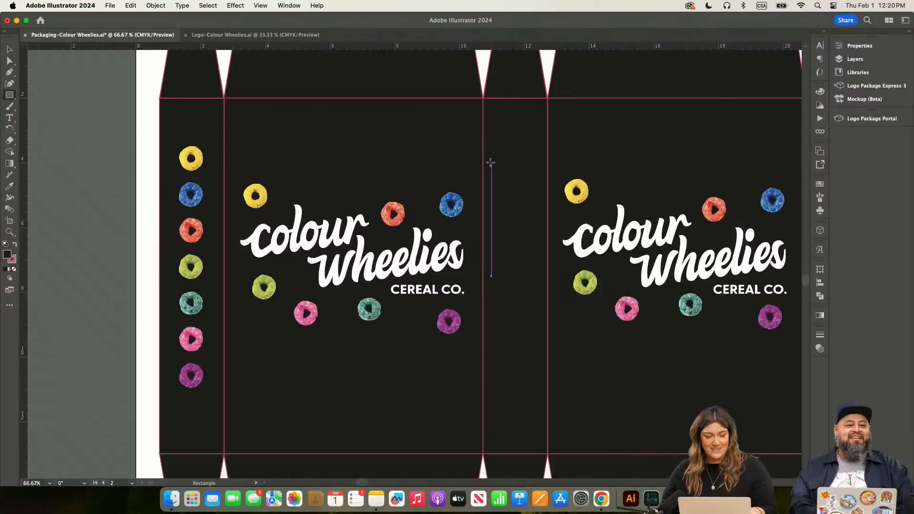
mouse_move(491, 162)
mouse_down()
mouse_move(486, 149)
mouse_move(498, 169)
mouse_move(515, 348)
mouse_move(541, 387)
mouse_move(539, 380)
mouse_up()
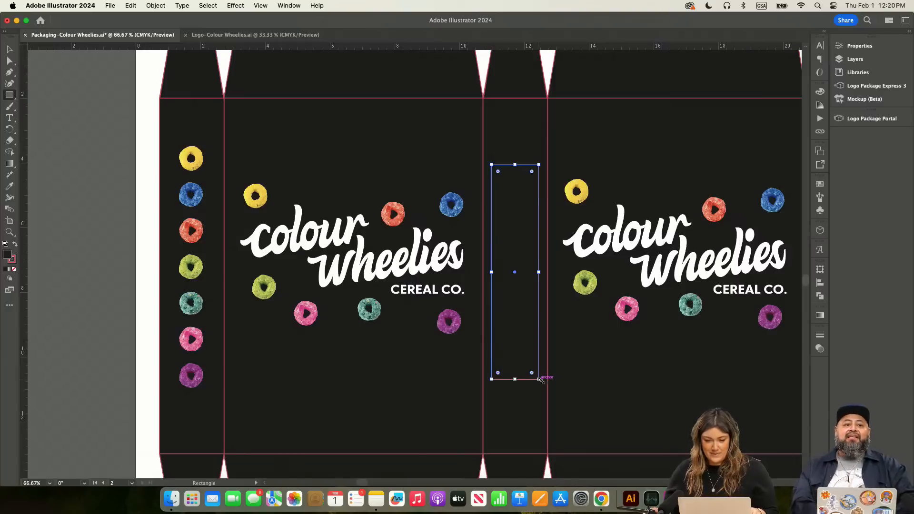
click(10, 49)
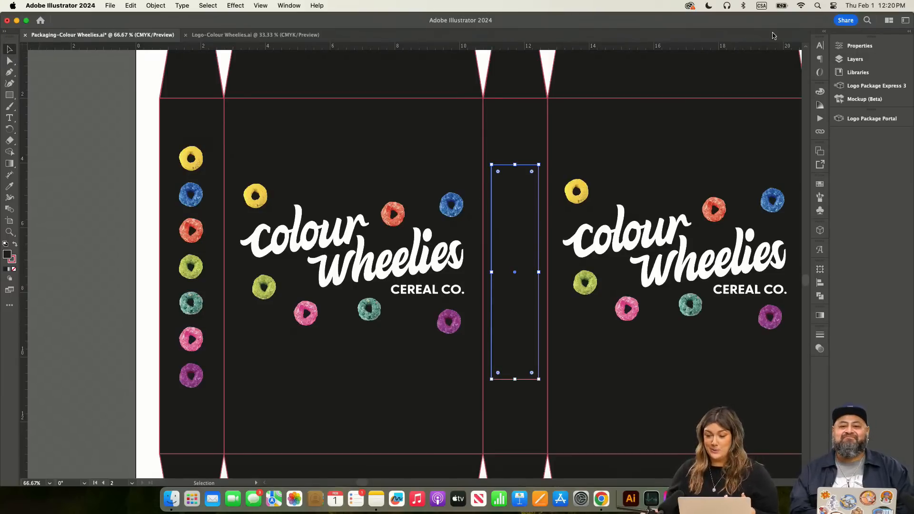
Step: Remove the narrow panel rectangle's fill, give it a white stroke and deselect it
click(857, 46)
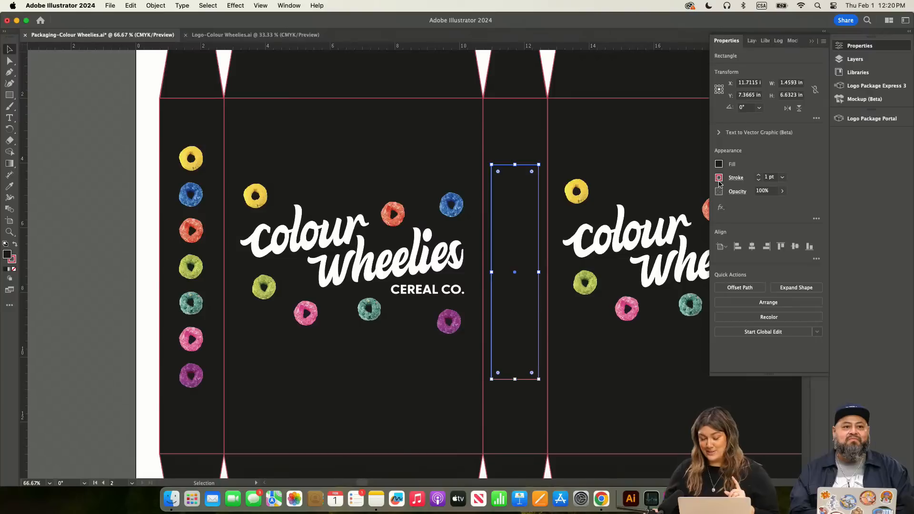
click(813, 43)
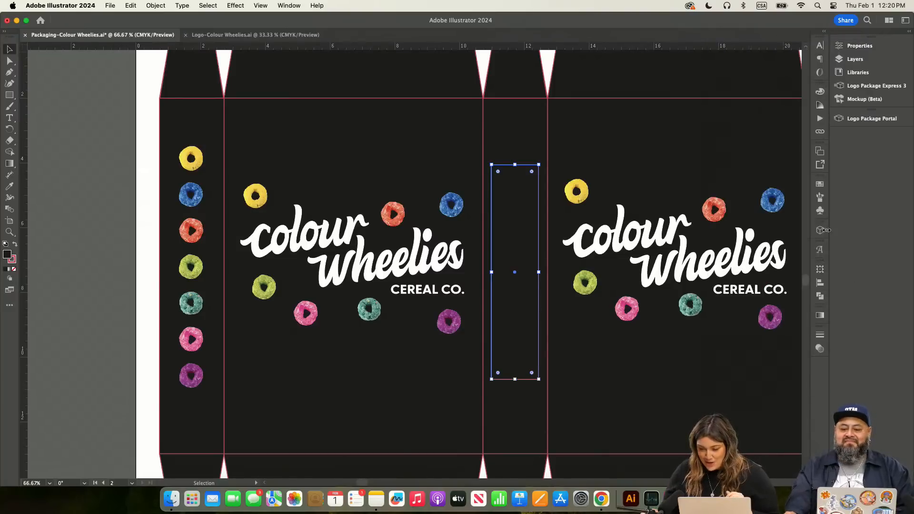
click(820, 184)
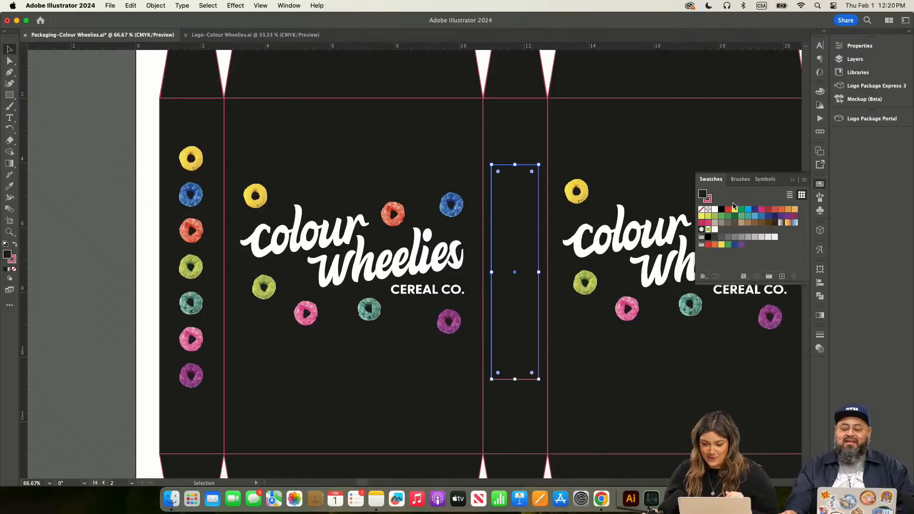
click(701, 210)
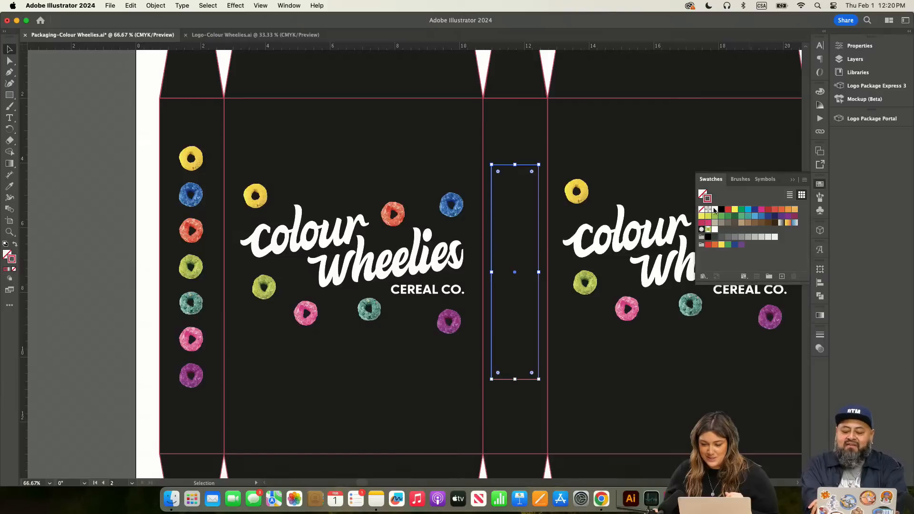
click(716, 210)
click(99, 116)
Step: Slightly round all four corners of the white outlined rectangle on the narrow panel, and deselect it
key(super+1)
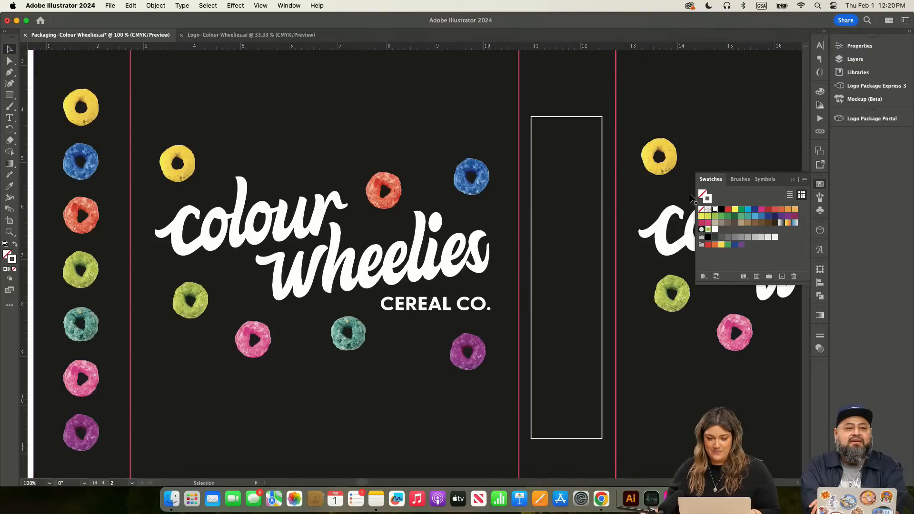
click(9, 60)
click(532, 117)
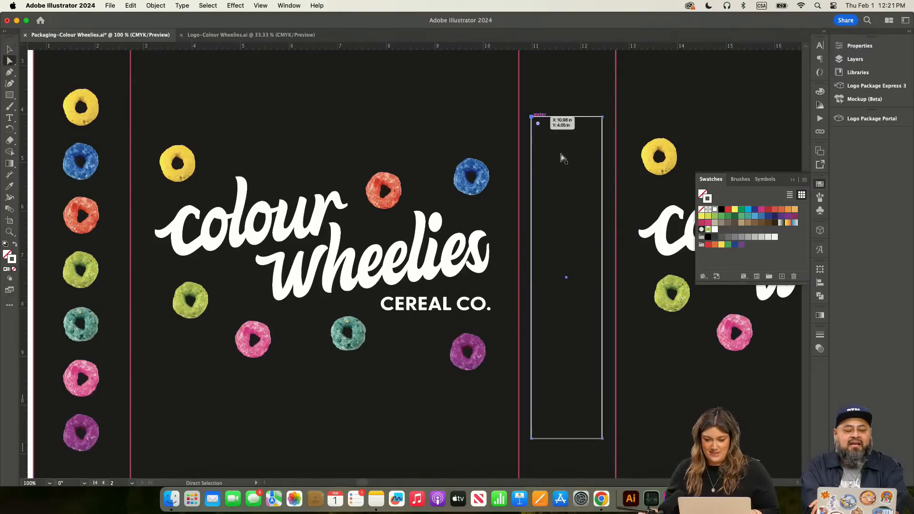
click(574, 86)
key(v)
click(566, 123)
key(a)
drag(539, 124, 538, 124)
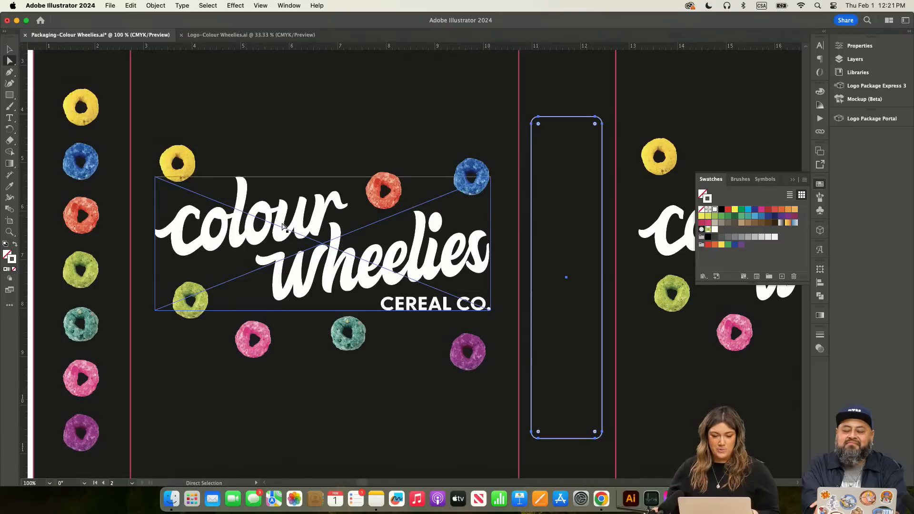
key(v)
scroll(248, 164, left, 3)
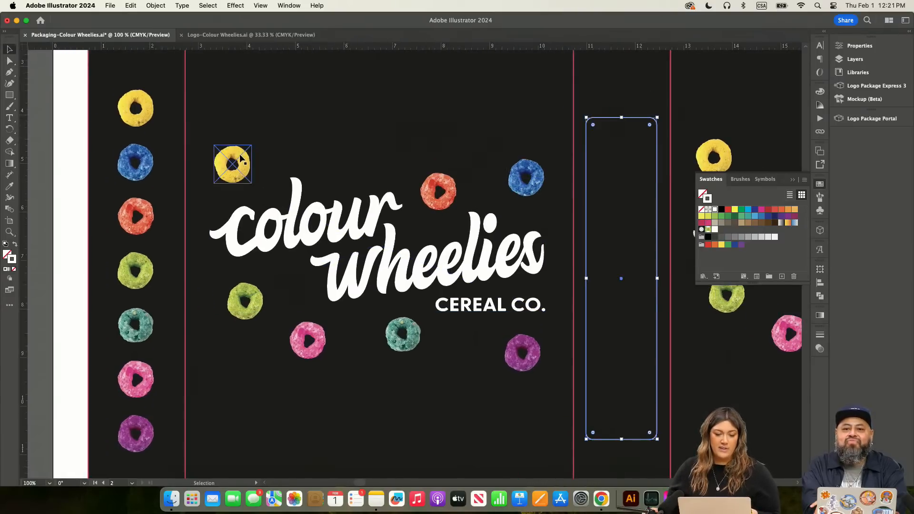
click(58, 142)
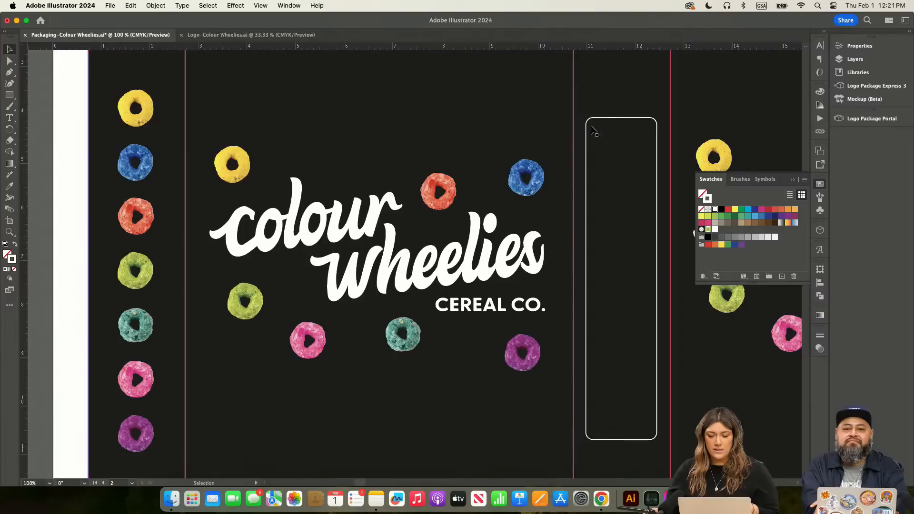
click(623, 119)
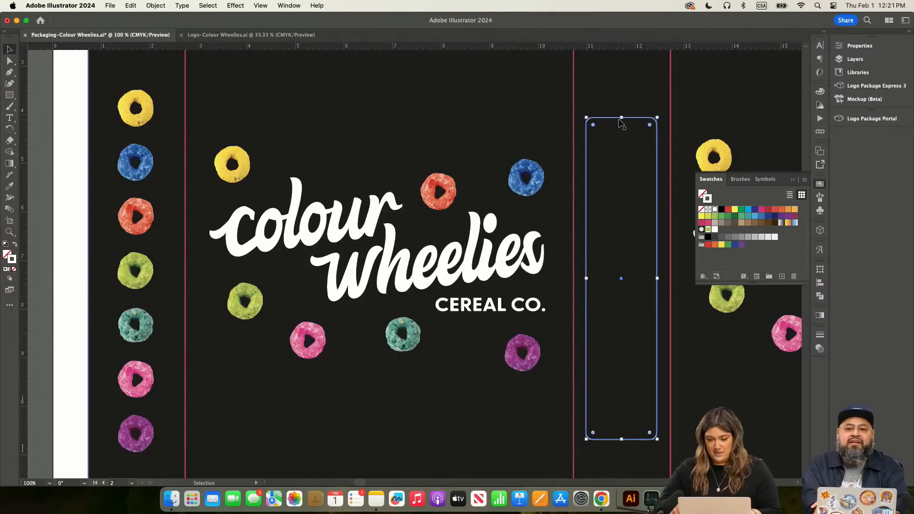
click(29, 123)
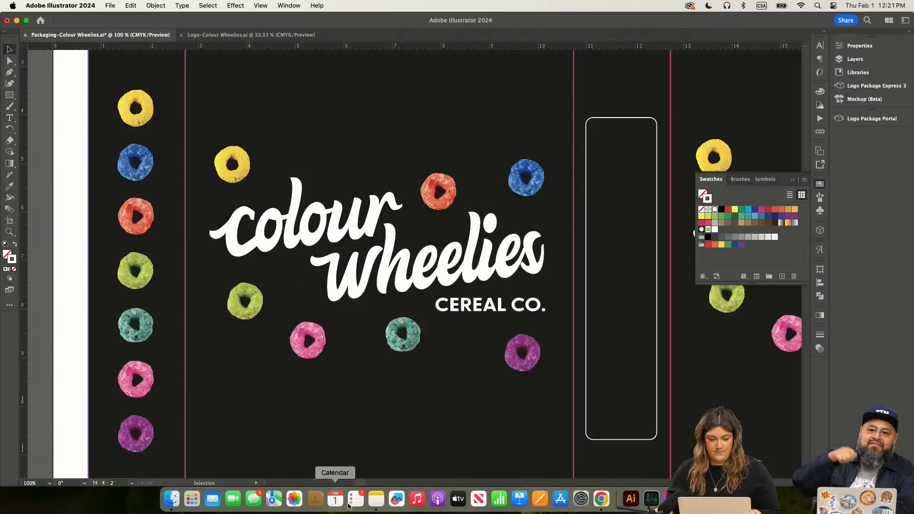
Step: Switch to Chrome and copy the lines "Calories:" and "You burn them thinking" from the Colour Wheelies Copy document
click(602, 501)
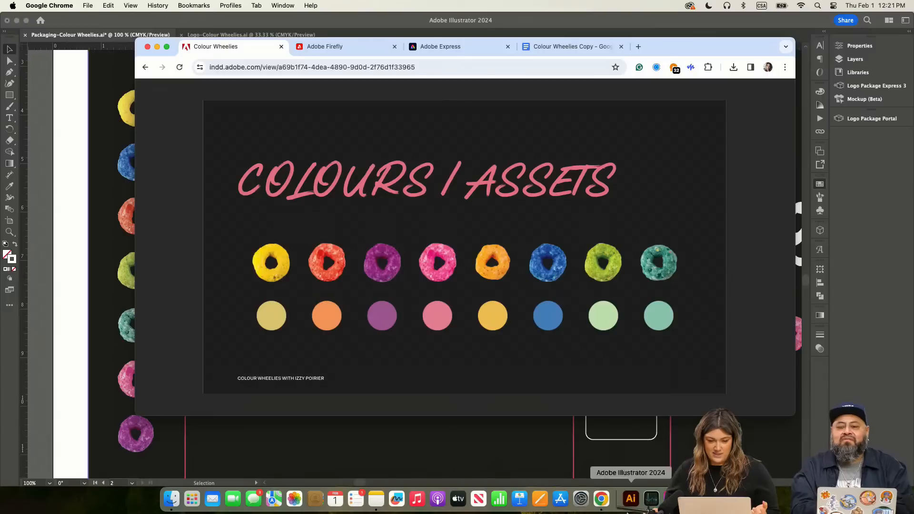
click(581, 46)
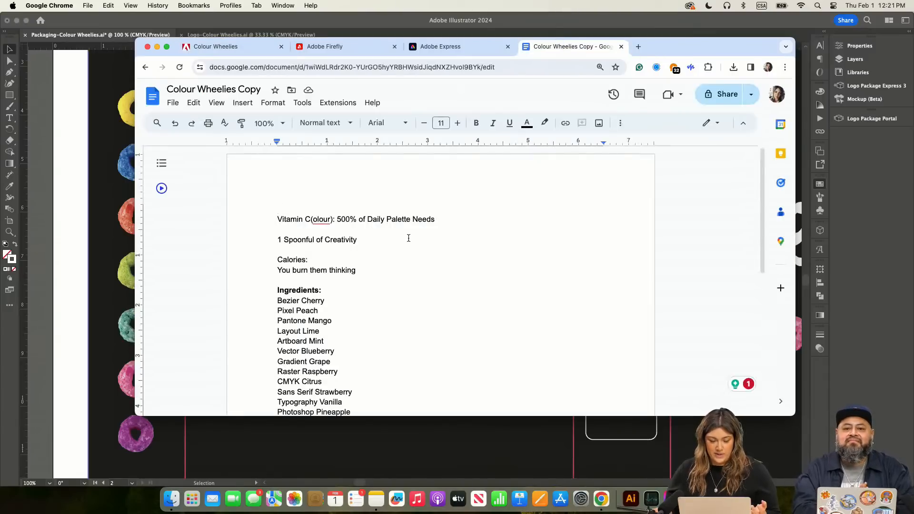
scroll(406, 237, down, 3)
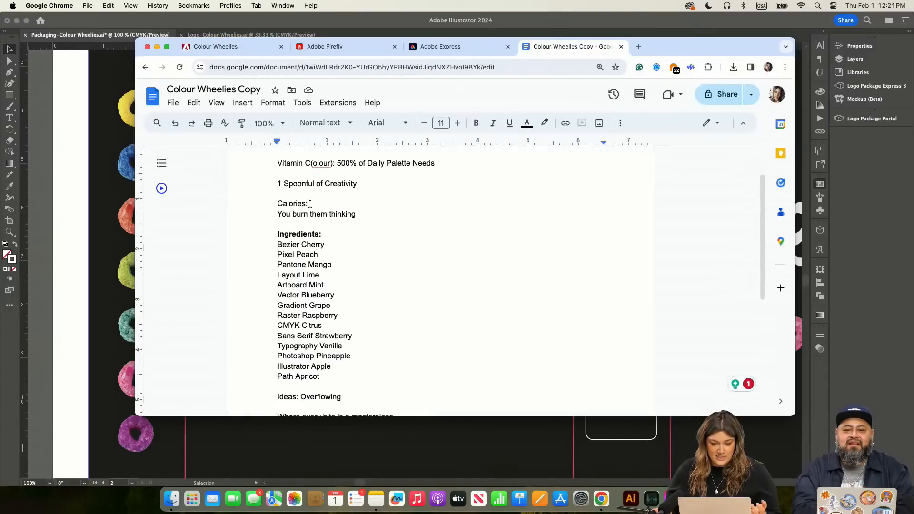
scroll(312, 212, up, 1)
scroll(267, 228, up, 1)
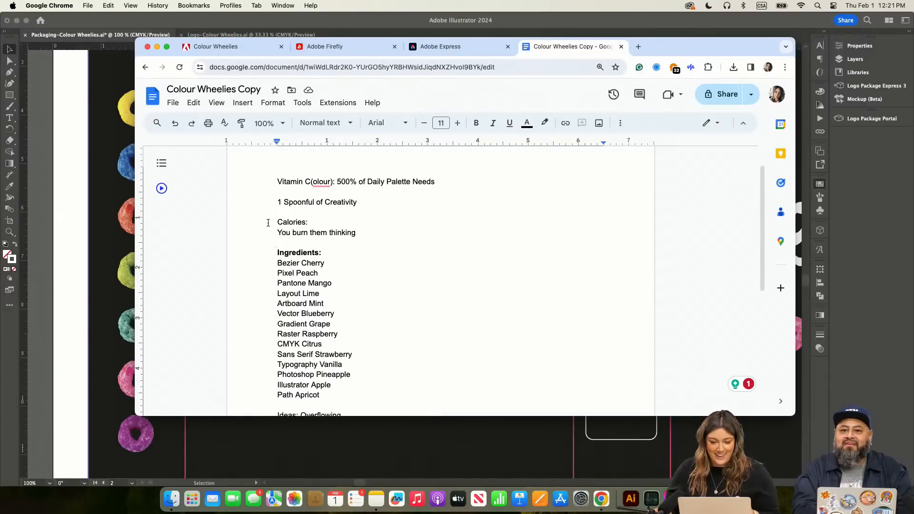
drag(277, 223, 360, 233)
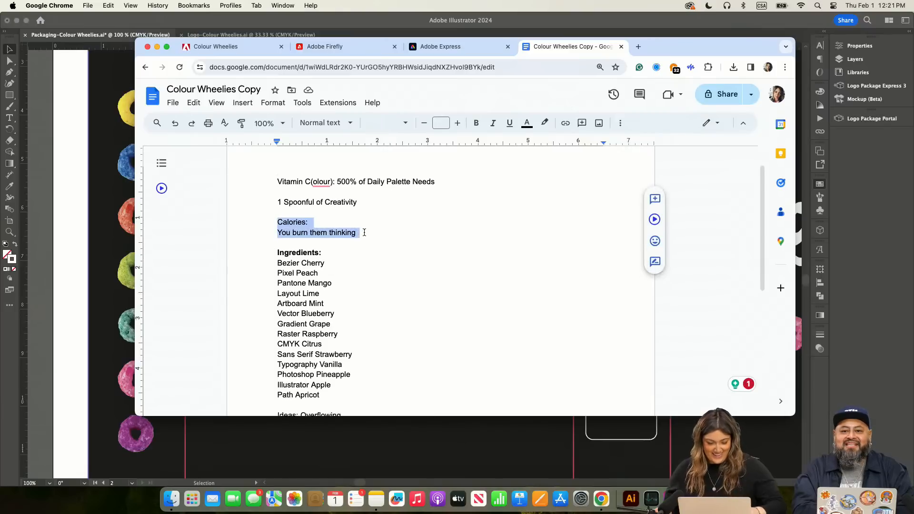
Step: Switch back to Illustrator and paste the copied calories text as point text above the rounded rectangle on the narrow panel
click(78, 192)
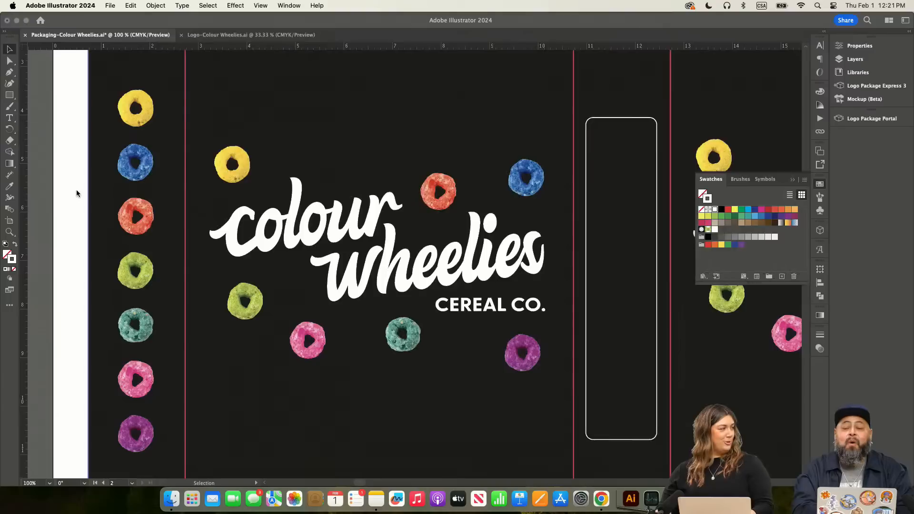
click(90, 168)
click(9, 117)
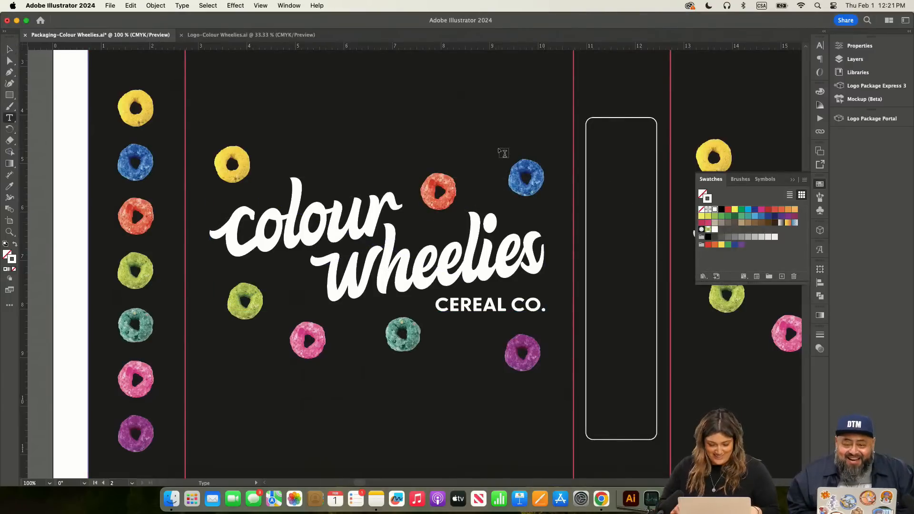
key(super+plus)
scroll(504, 153, right, 3)
scroll(503, 154, up, 2)
scroll(503, 153, right, 3)
scroll(504, 153, up, 1)
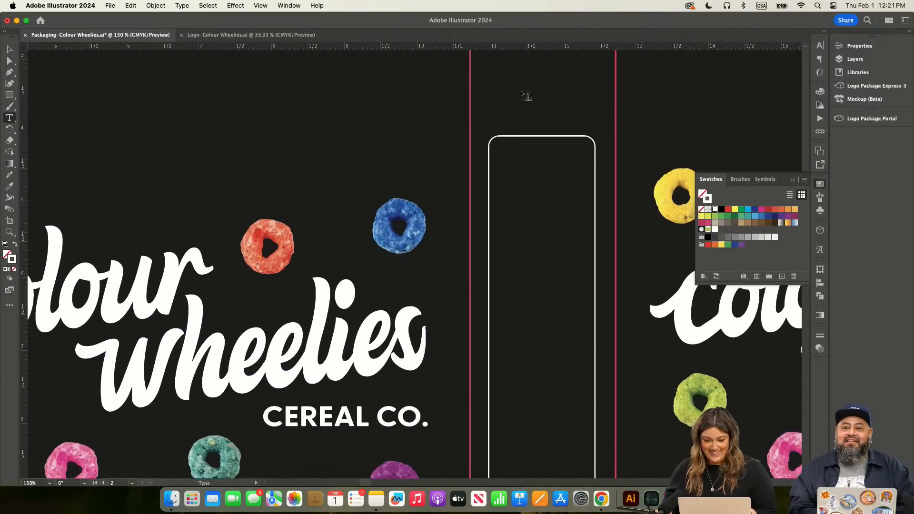
click(513, 95)
key(super+v)
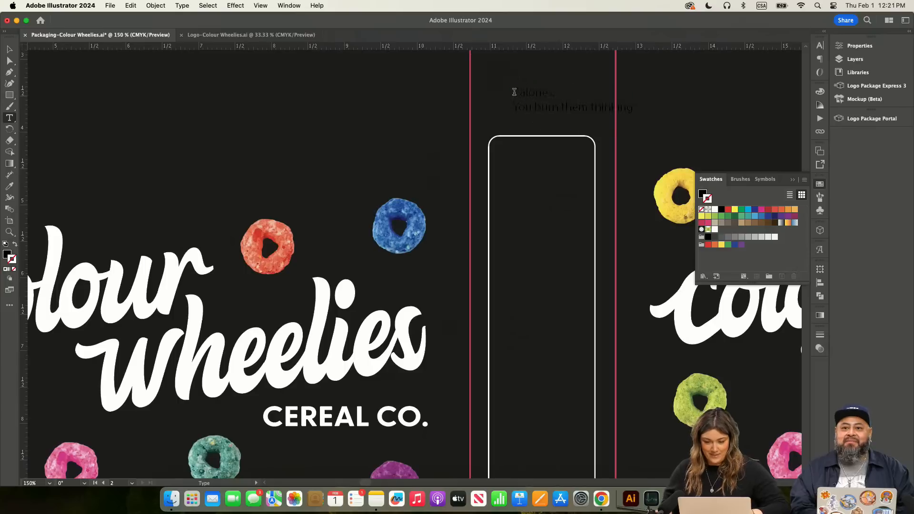
Step: Set the fill of both lines of the pasted calories text to white, ffffff
drag(515, 90, 639, 116)
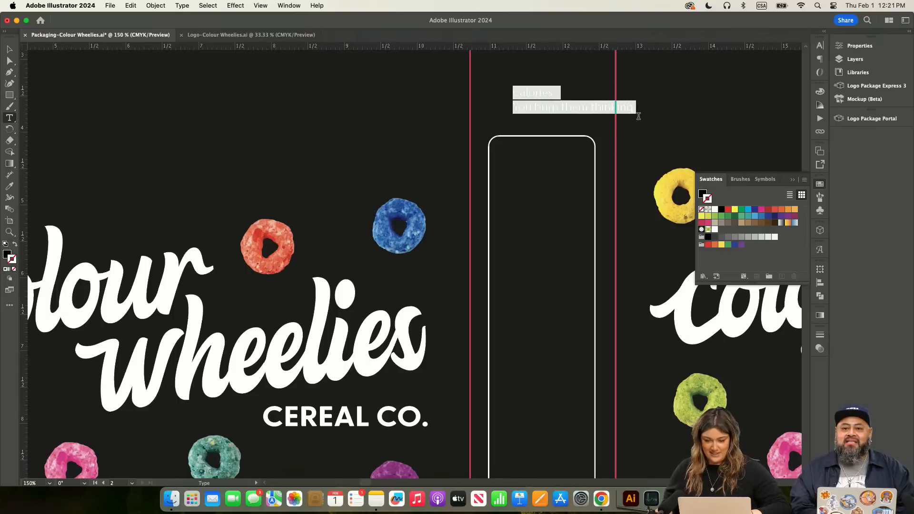
click(858, 46)
double_click(7, 254)
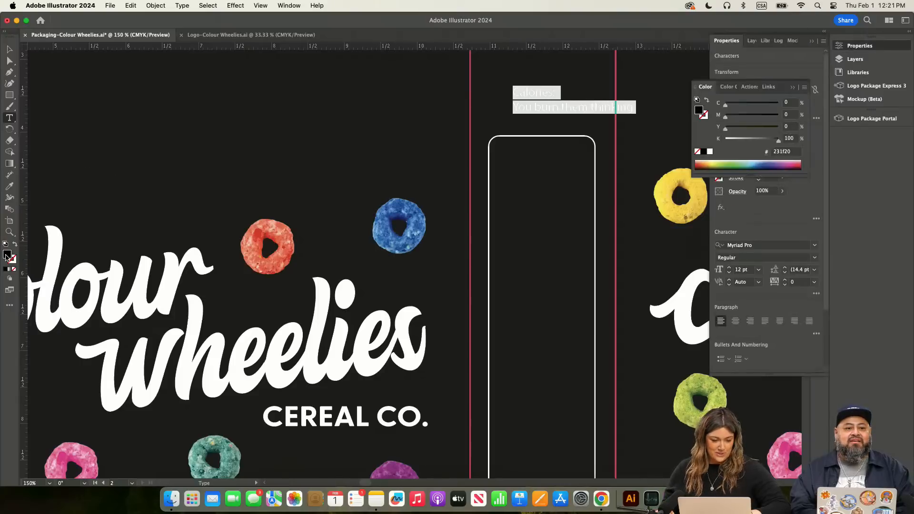
text(ffffff)
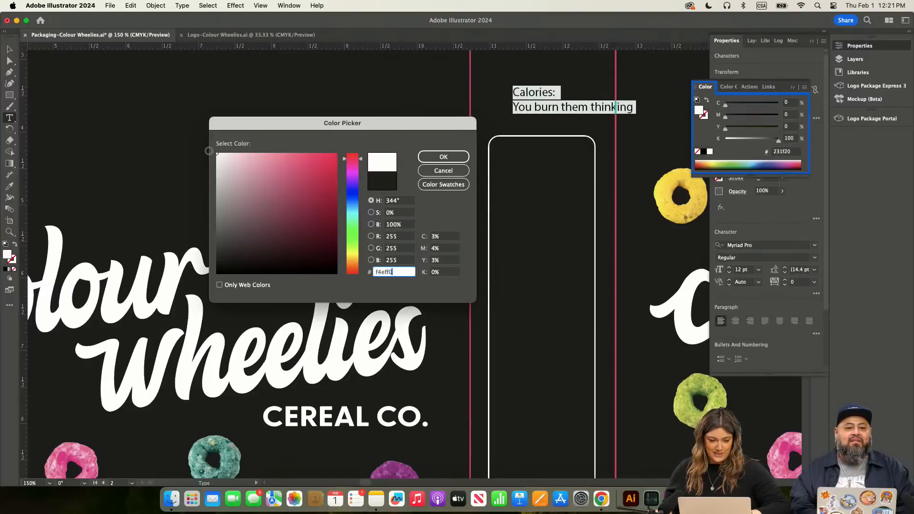
key(Return)
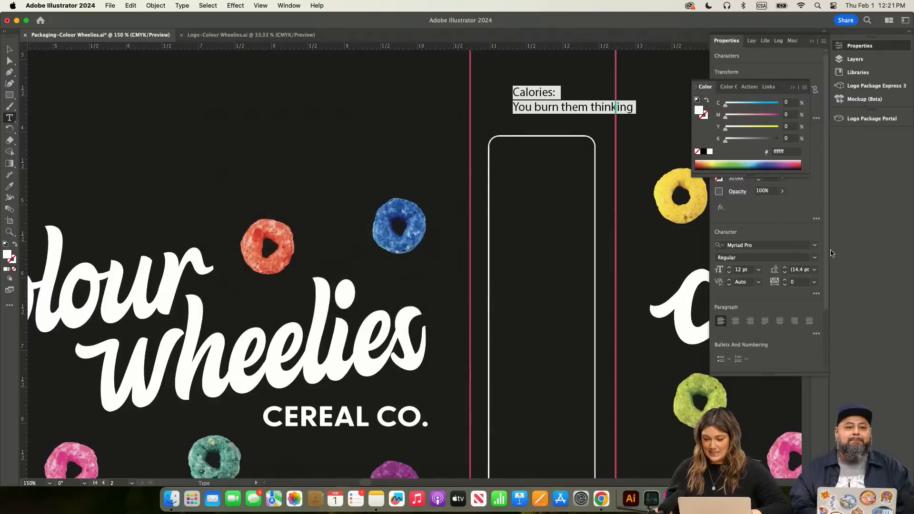
Step: Open the font choices for the selected calories text
click(815, 245)
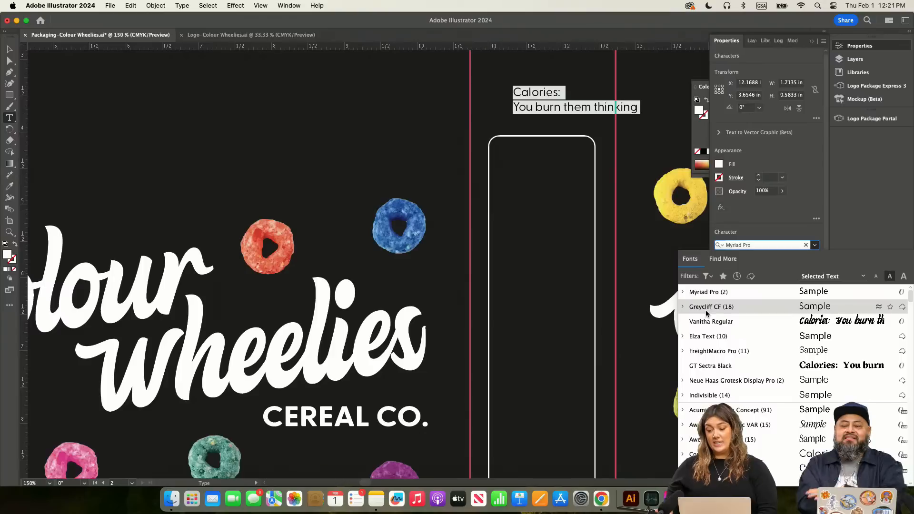
Step: Set the selected "Calories: You burn them thinking" text to the Greycliff CF font in Demi Bold
click(708, 310)
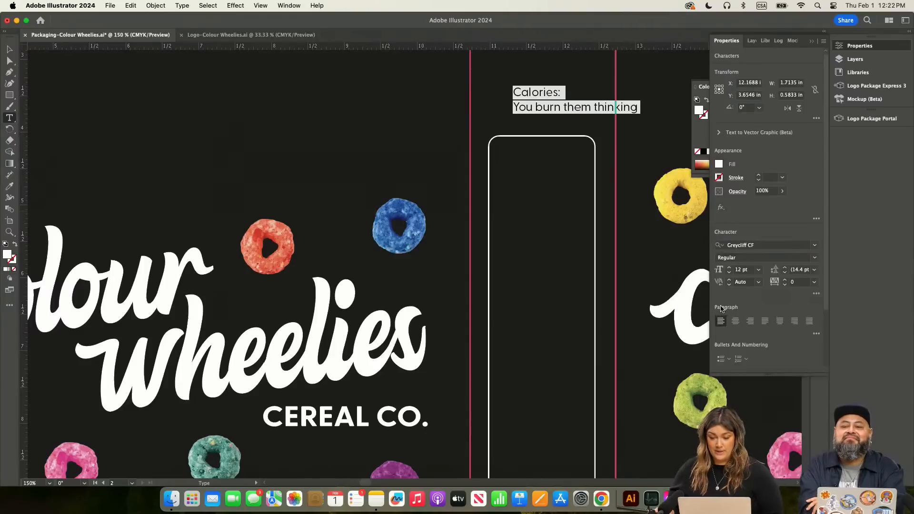
click(816, 260)
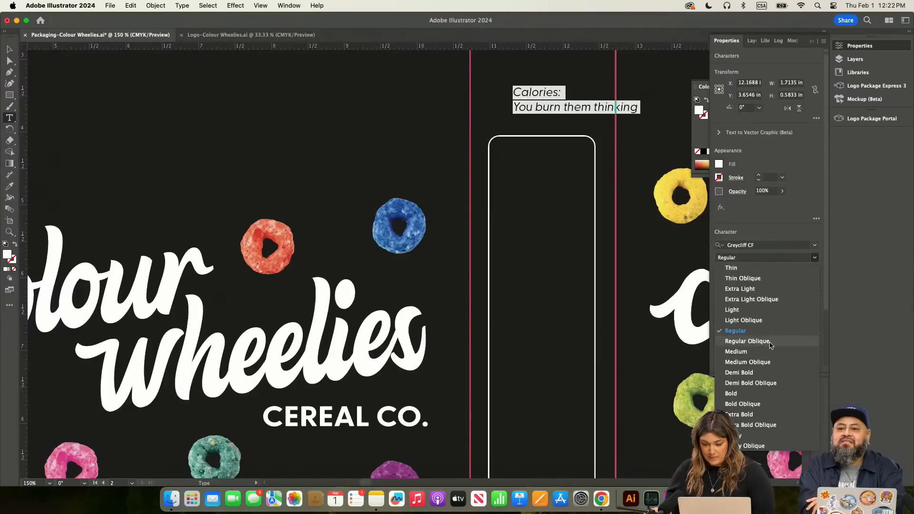
click(755, 372)
click(10, 49)
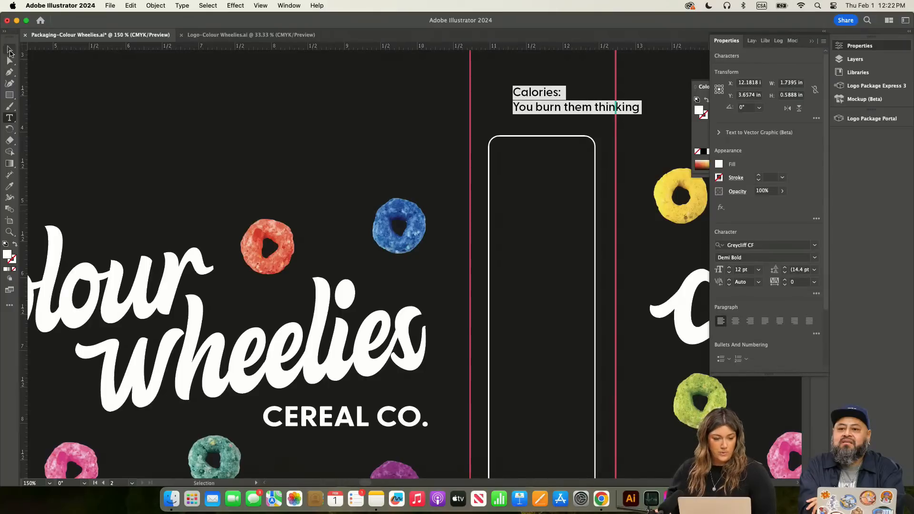
key(t)
click(639, 108)
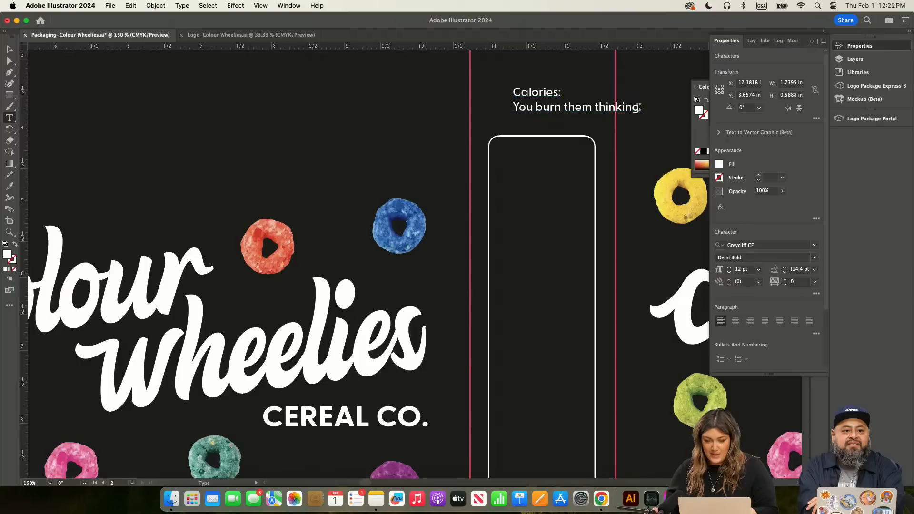
key(Escape)
Step: Shrink the Calories text to about 8.6 pt and place it inside the upper part of the rounded rectangle
mouse_move(632, 108)
mouse_down()
mouse_move(619, 204)
mouse_move(625, 194)
mouse_move(578, 210)
mouse_move(593, 187)
mouse_move(577, 207)
mouse_up()
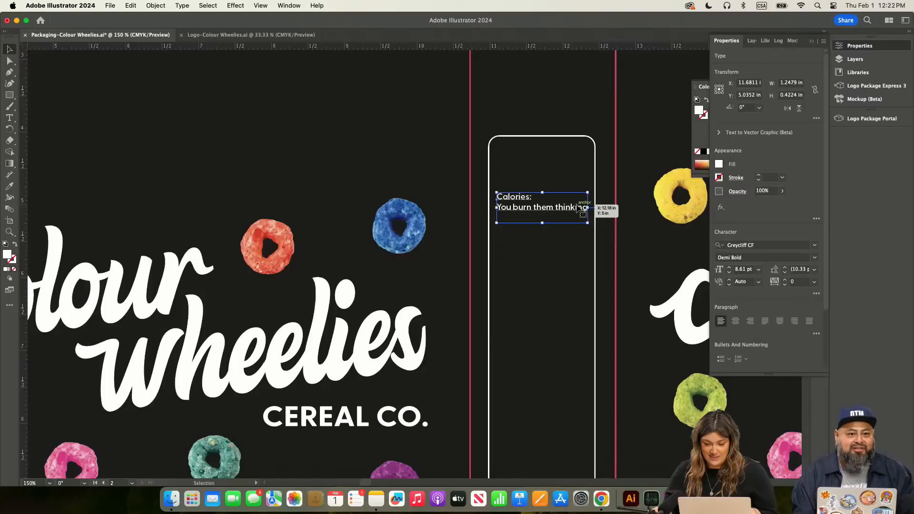
click(553, 106)
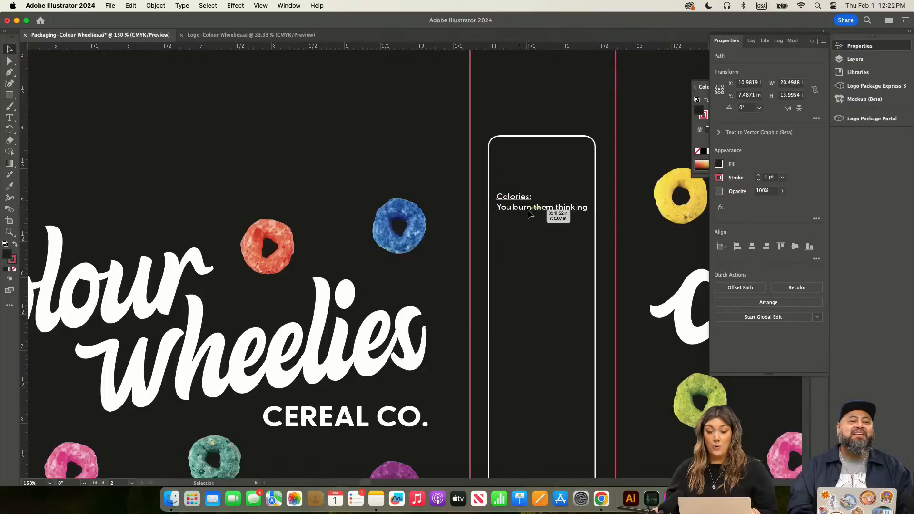
click(531, 214)
click(563, 108)
Step: Add a new text line reading "Nutritional Facts" above the rounded rectangle
key(t)
click(496, 93)
text(Nutri)
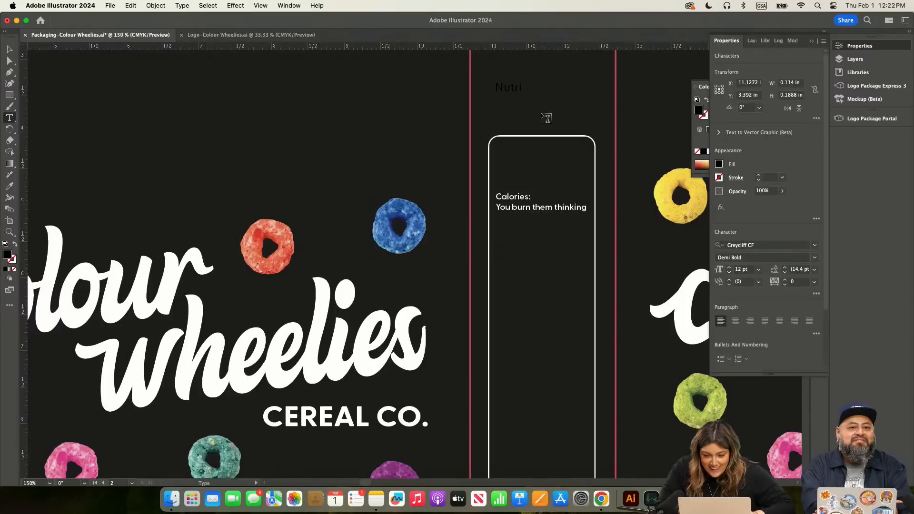
text(tional Fact)
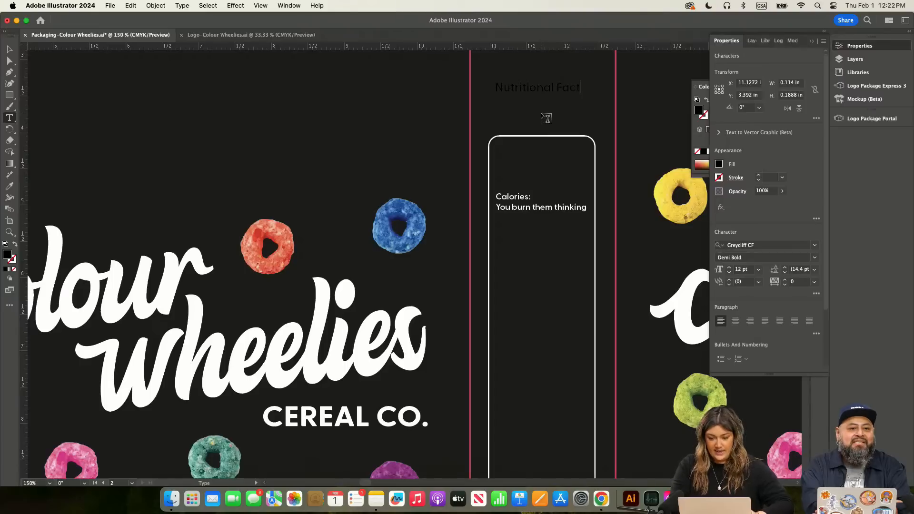
Step: Fill the "Nutritional Facts" text with white, hex ffffff
triple_click(580, 87)
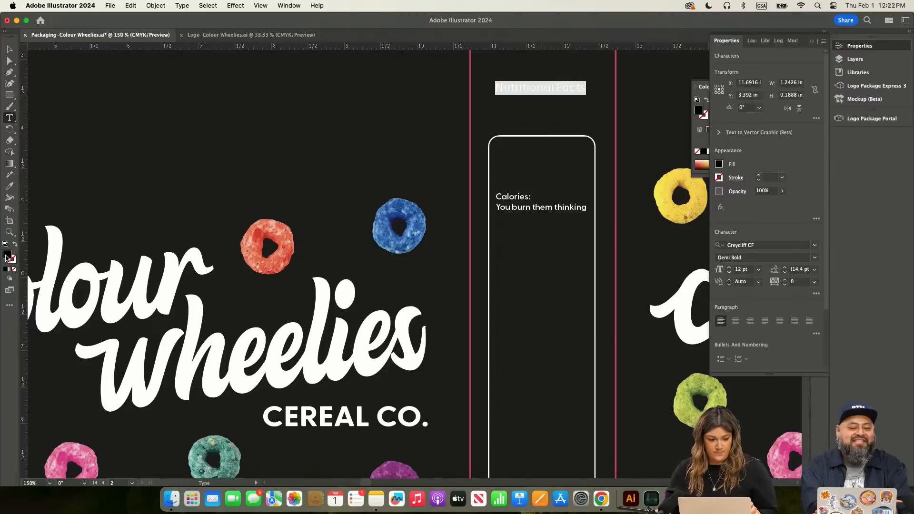
double_click(7, 256)
text(ffffff)
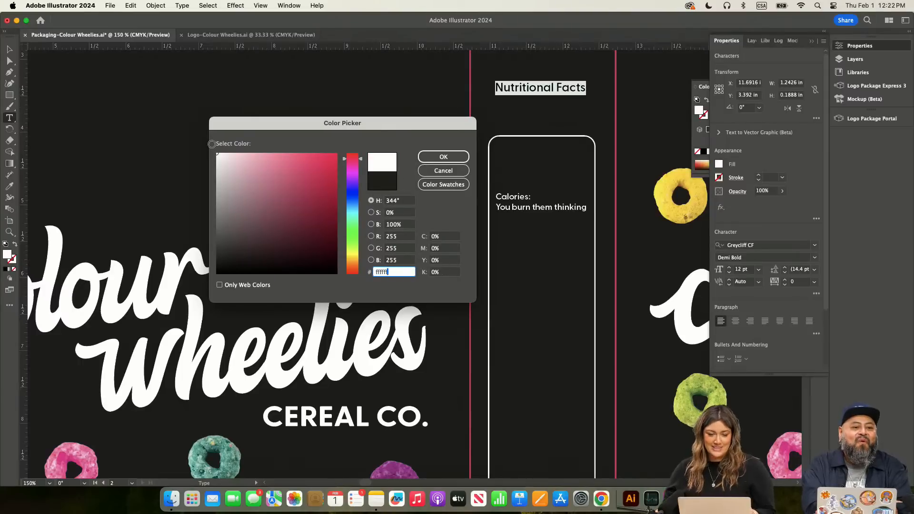
click(443, 160)
Step: Format the "Nutritional Facts" heading as Demi Bold with the All Caps option
click(765, 258)
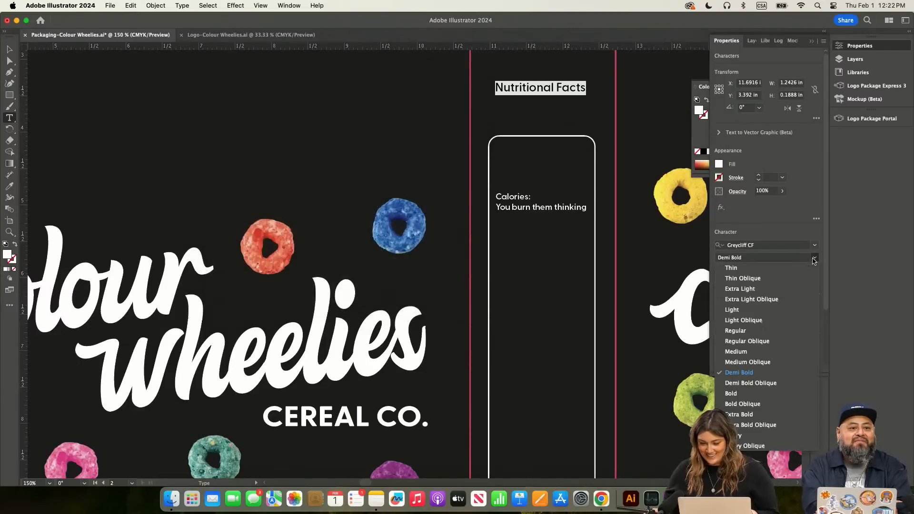
click(743, 373)
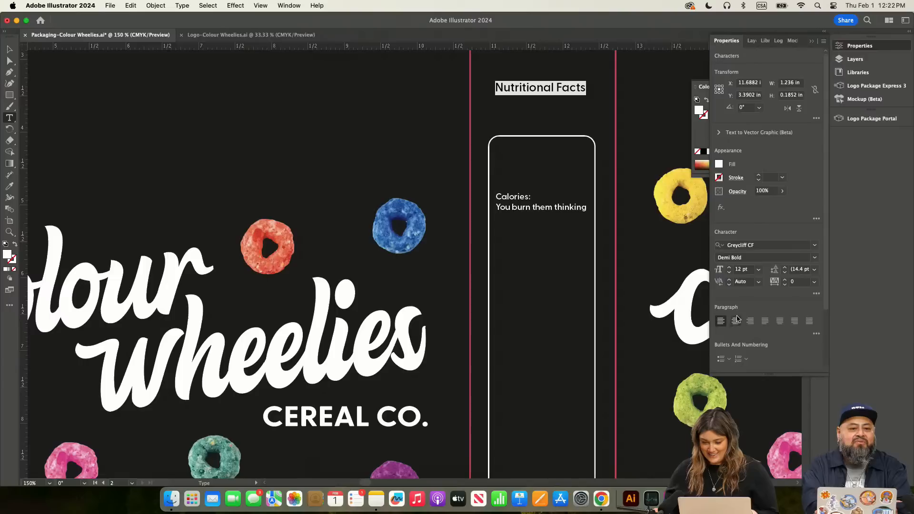
click(817, 294)
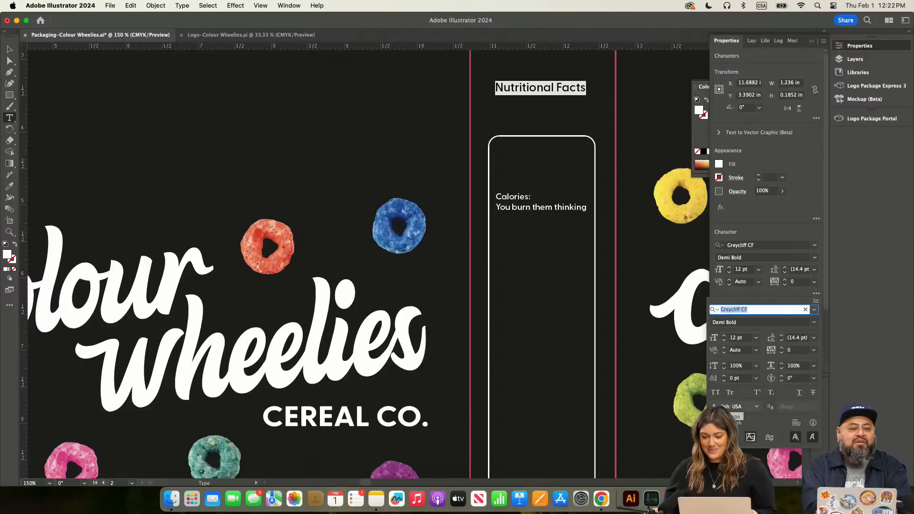
click(717, 393)
click(8, 50)
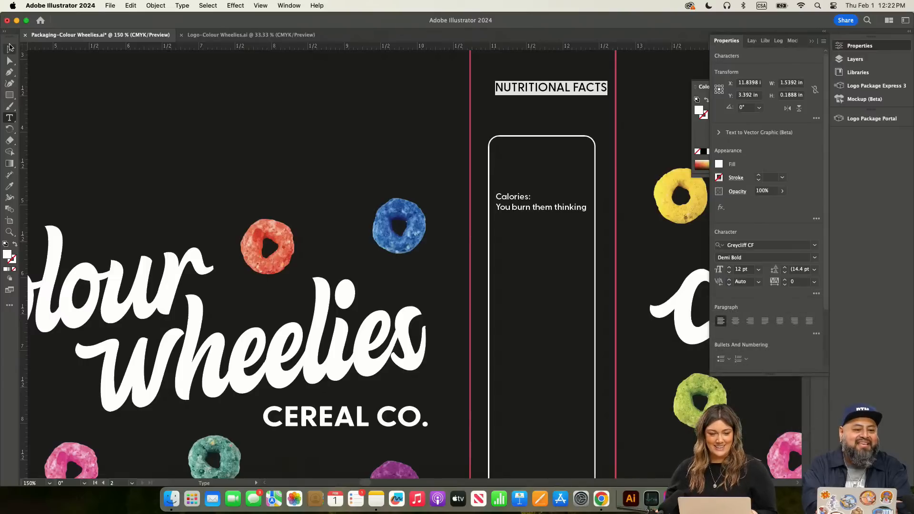
Step: Move the NUTRITIONAL FACTS heading inside the rounded rectangle above the Calories text, and save the document
click(9, 50)
drag(577, 91, 563, 161)
click(590, 117)
click(562, 111)
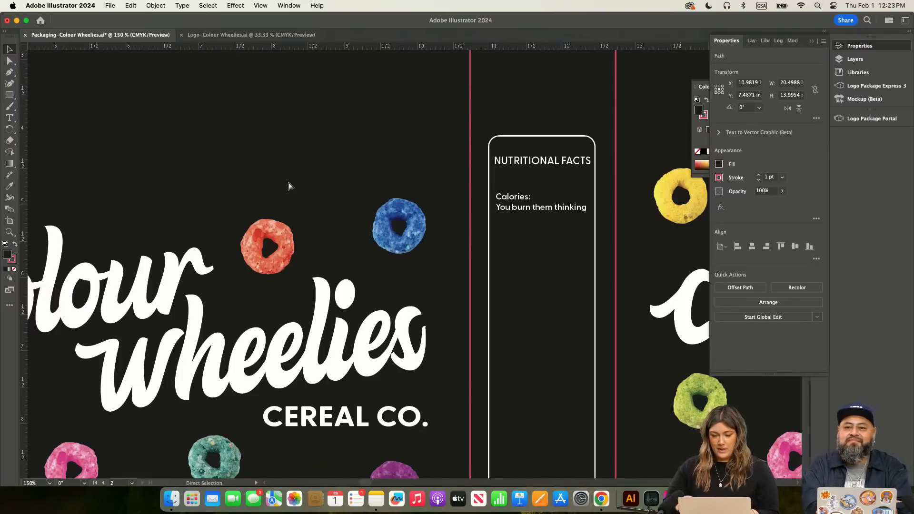
key(super+s)
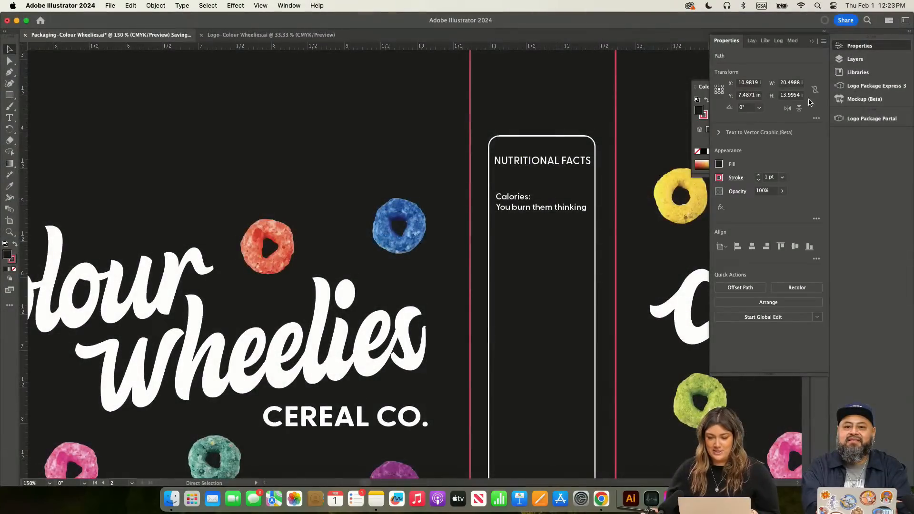
Step: Switch to Chrome and copy the list from "Ingredients:" through "Path Apricot" in the Colour Wheelies Copy document
scroll(312, 163, down, 2)
click(9, 118)
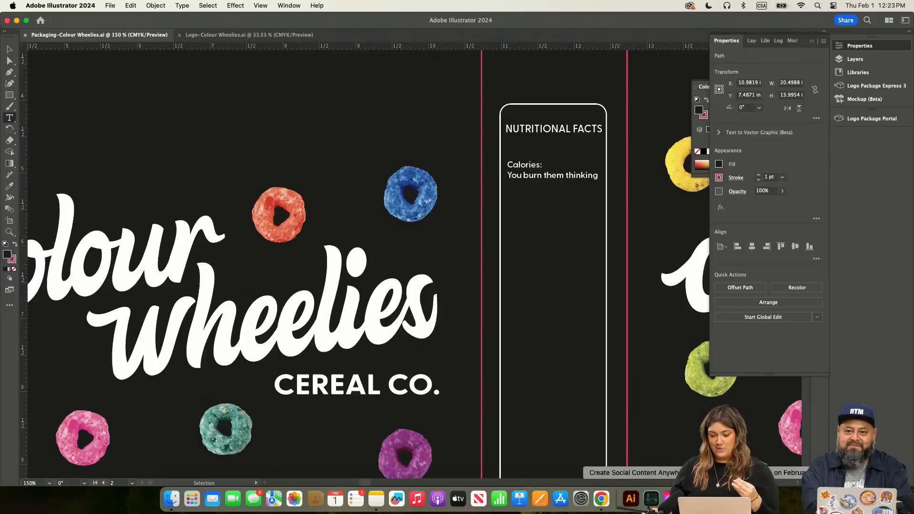
click(723, 499)
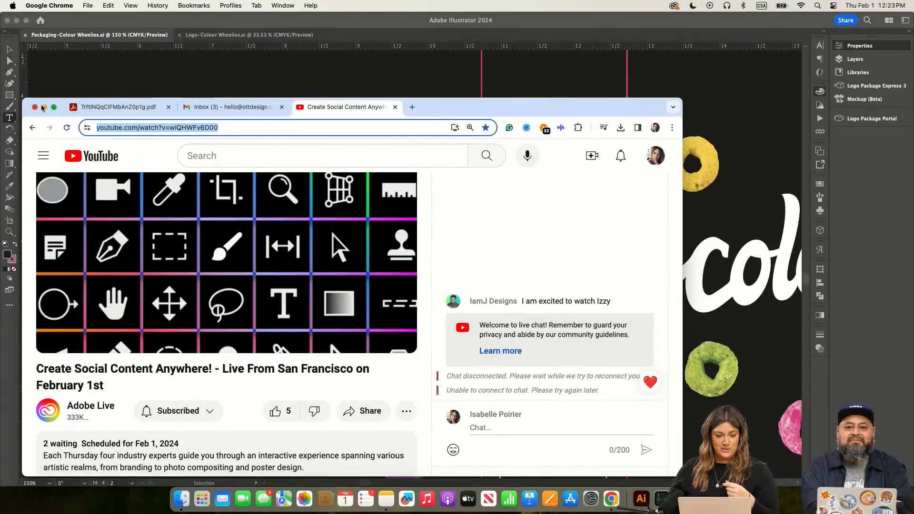
click(44, 107)
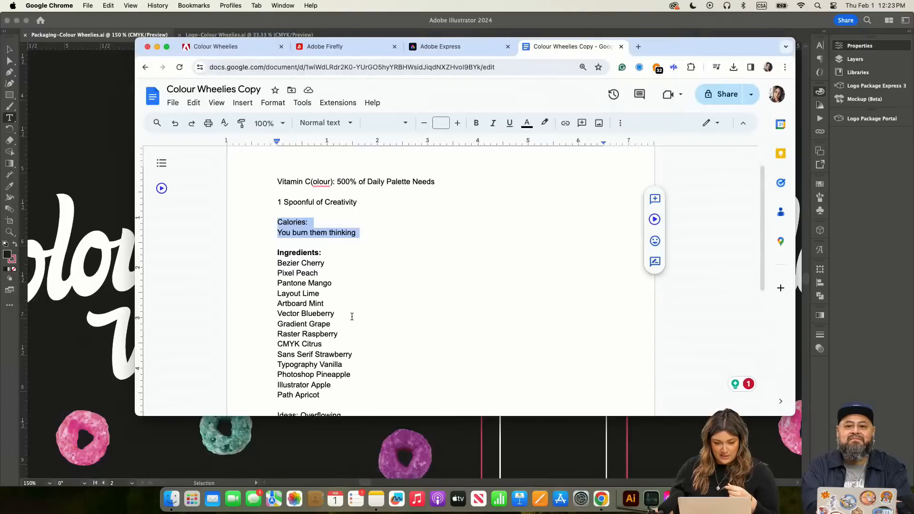
scroll(352, 317, down, 3)
drag(276, 192, 325, 339)
key(super+c)
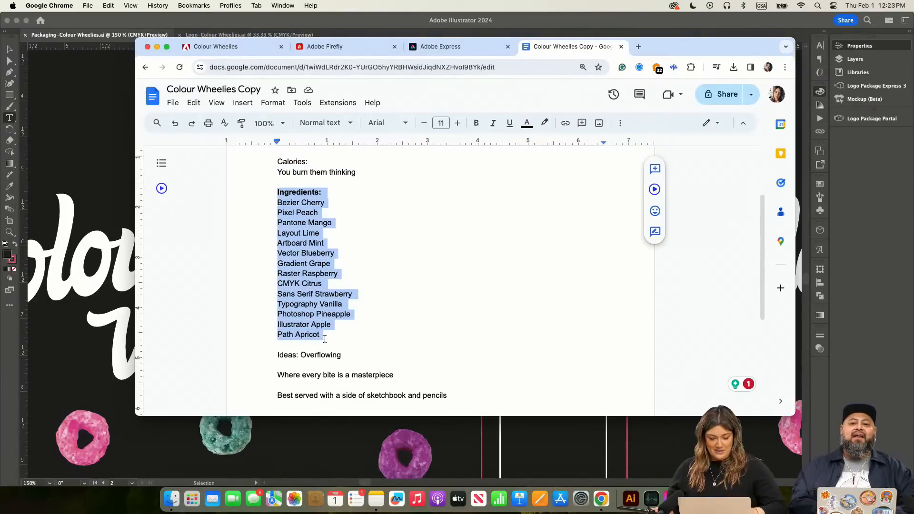
Step: Back in Illustrator, duplicate the Calories text block just below itself and replace the copy's text with the copied ingredients list
click(70, 125)
key(v)
mouse_move(541, 177)
mouse_down()
mouse_move(542, 217)
mouse_move(612, 210)
mouse_move(617, 227)
mouse_up()
click(9, 118)
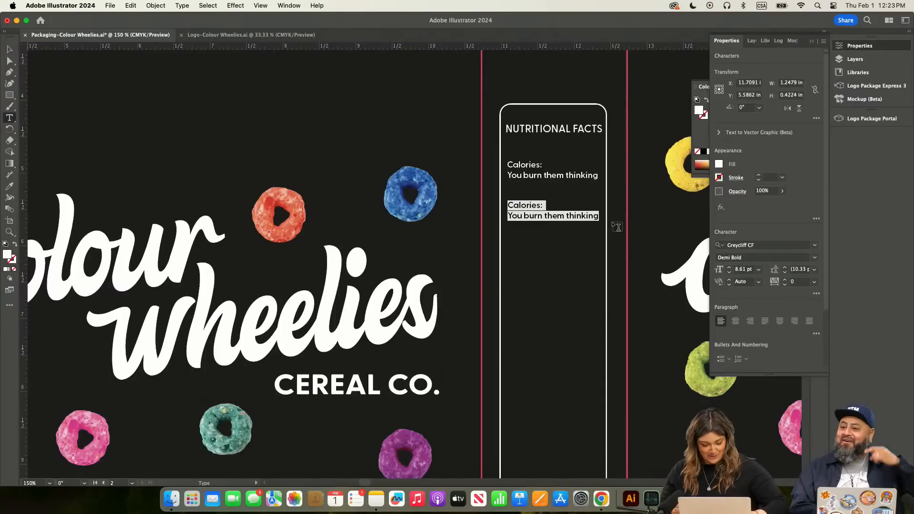
key(super+v)
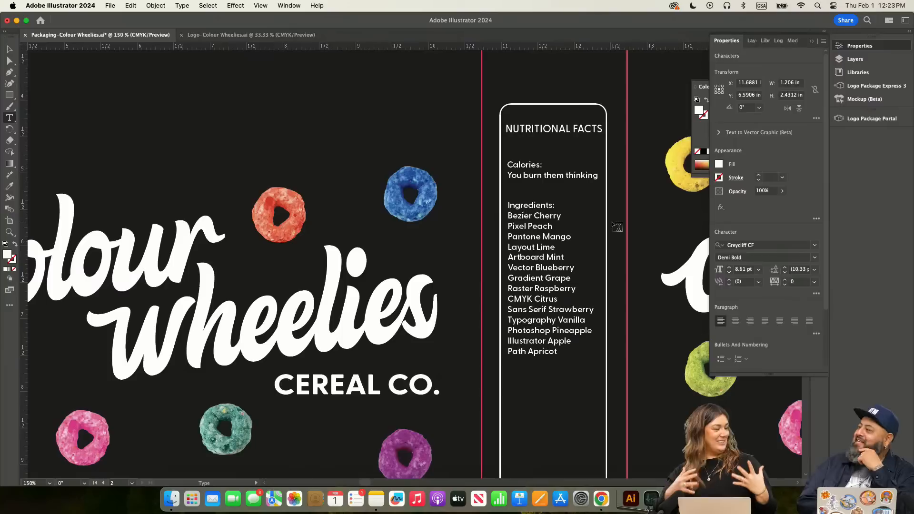
Step: Format only the "Ingredients:" heading line as Demi Bold with the All Caps option
drag(554, 203, 507, 206)
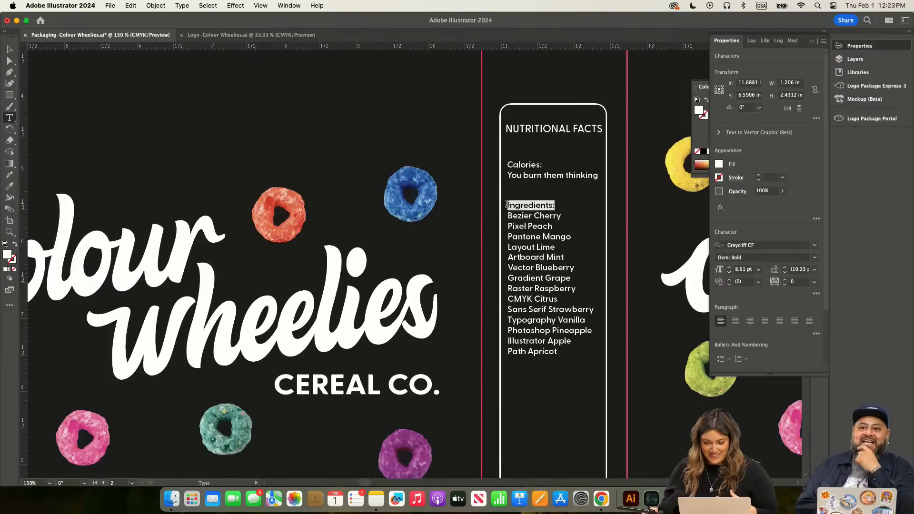
click(815, 259)
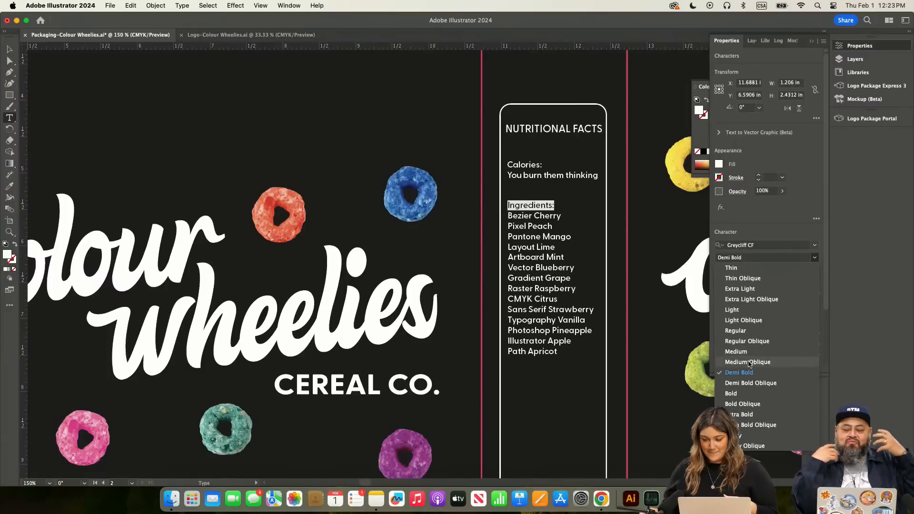
click(762, 372)
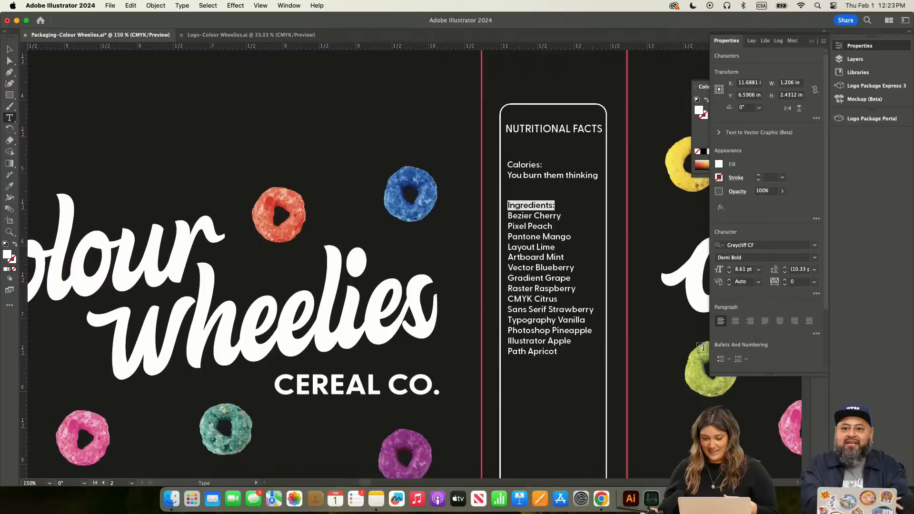
click(817, 295)
click(716, 393)
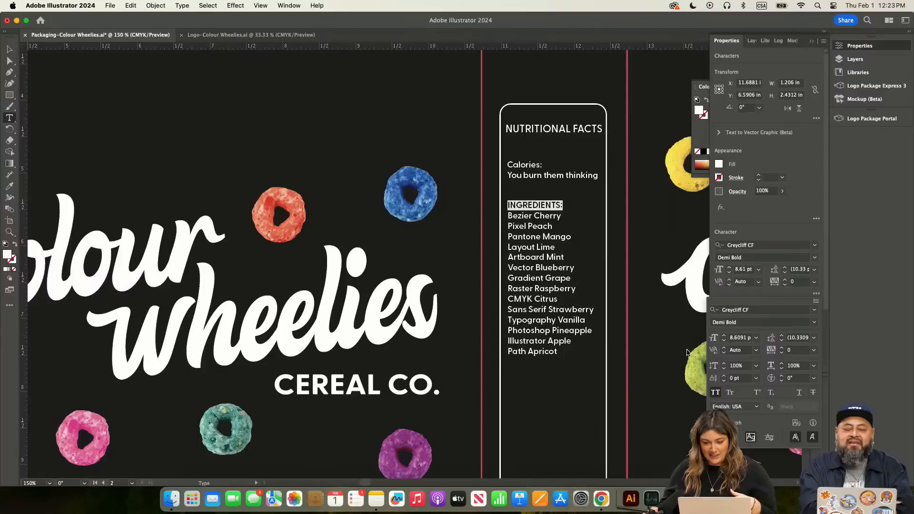
Step: Insert a blank line between the INGREDIENTS: heading and Bezier Cherry
click(564, 209)
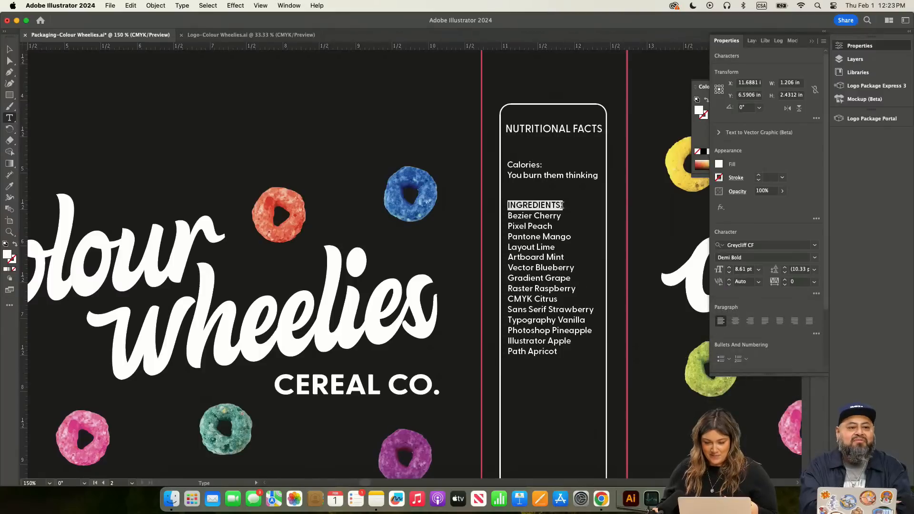
click(562, 205)
key(Return)
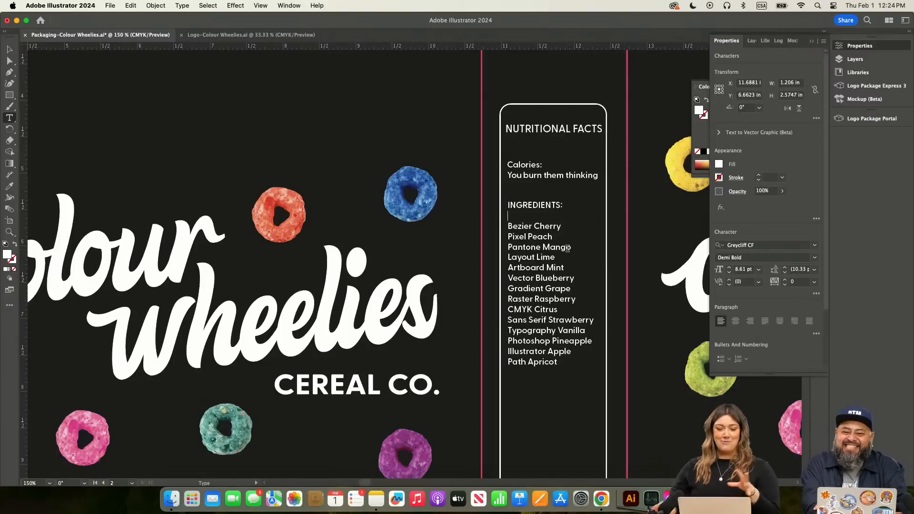
Step: Increase the leading of the ingredient lines from Bezier Cherry through Path Apricot to 15 pt, and deselect the text
scroll(327, 369, down, 3)
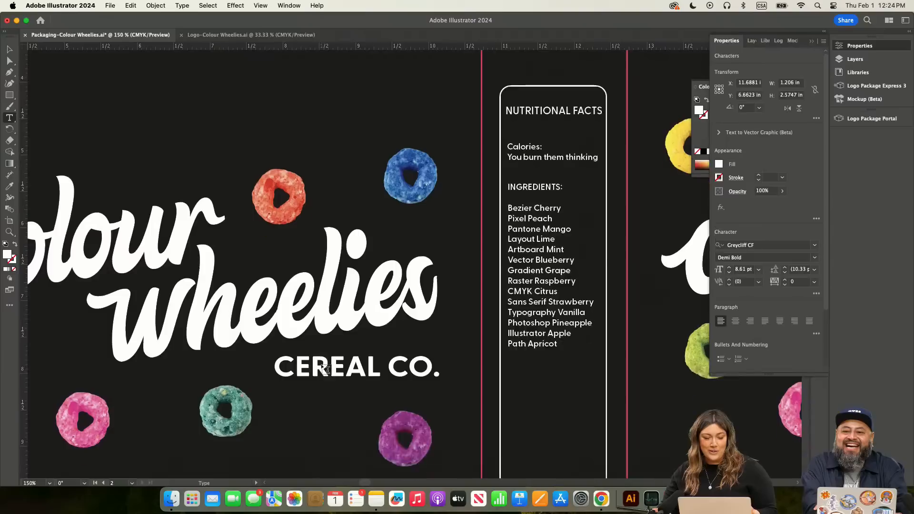
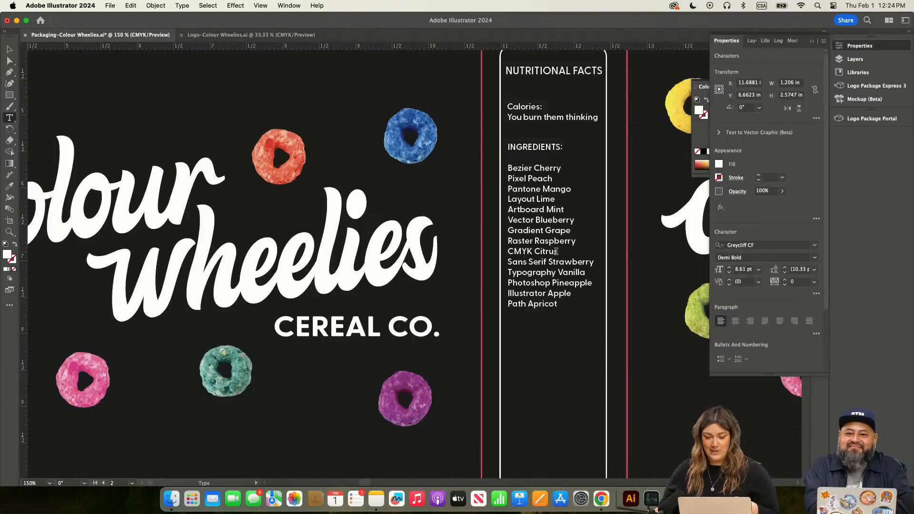
drag(557, 303, 507, 168)
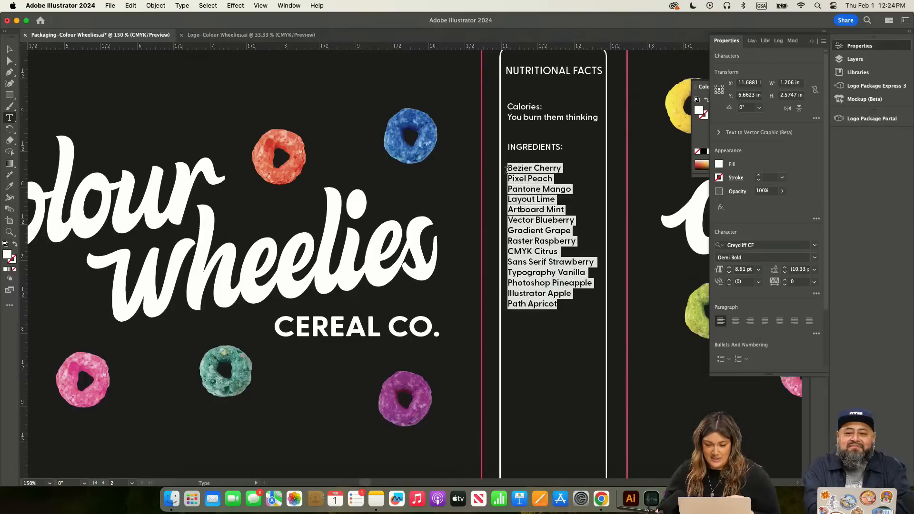
click(786, 268)
click(786, 268)
click(786, 269)
click(786, 268)
click(785, 268)
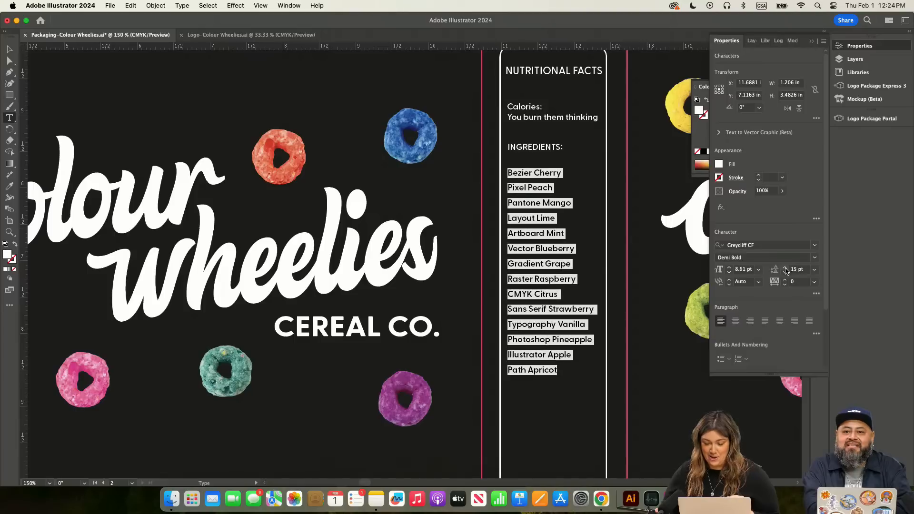
click(10, 49)
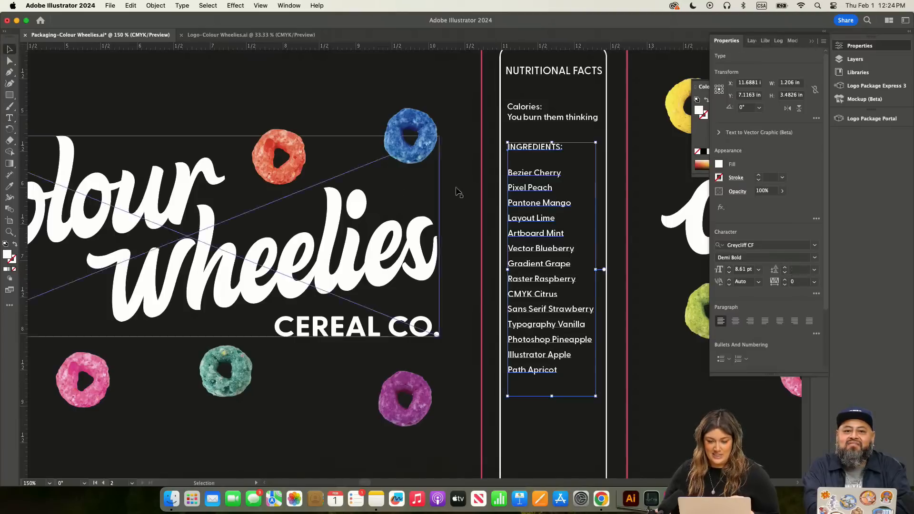
click(578, 236)
Step: Cut the INGREDIENTS: heading out of the list and paste it as a separate text object in its former place above Bezier Cherry
scroll(578, 236, right, 2)
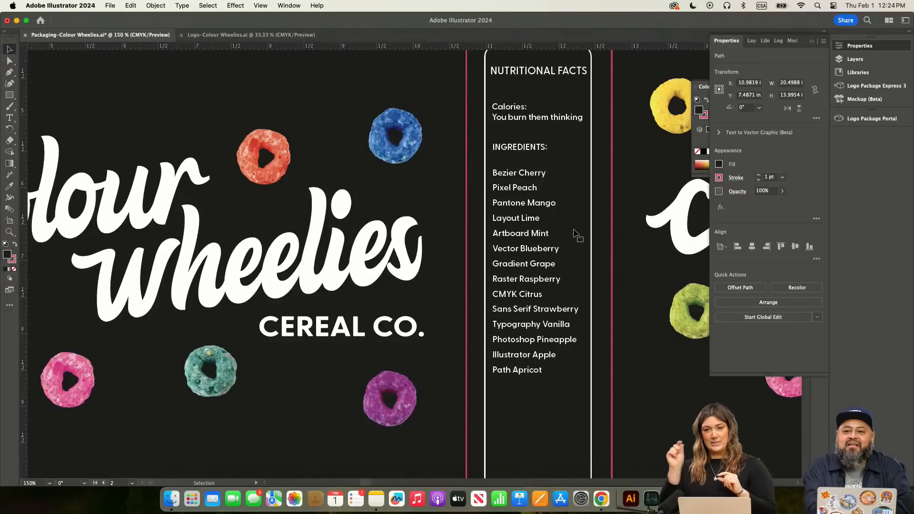
click(512, 223)
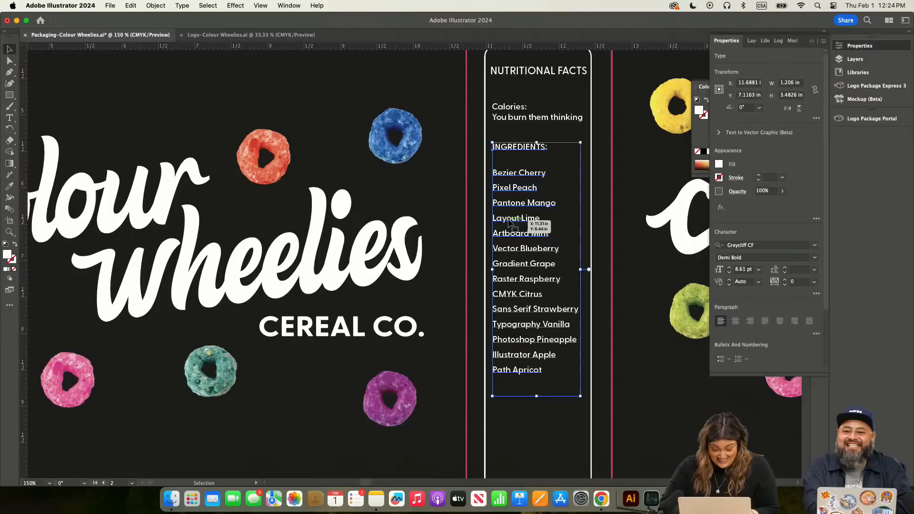
key(super+minus)
click(9, 118)
drag(419, 179, 381, 179)
key(super+x)
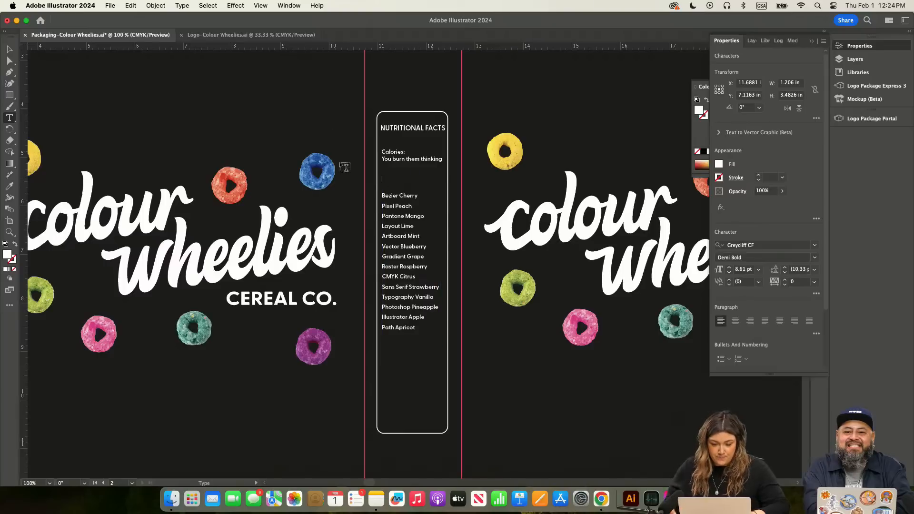
super+click(265, 99)
key(super+v)
click(10, 50)
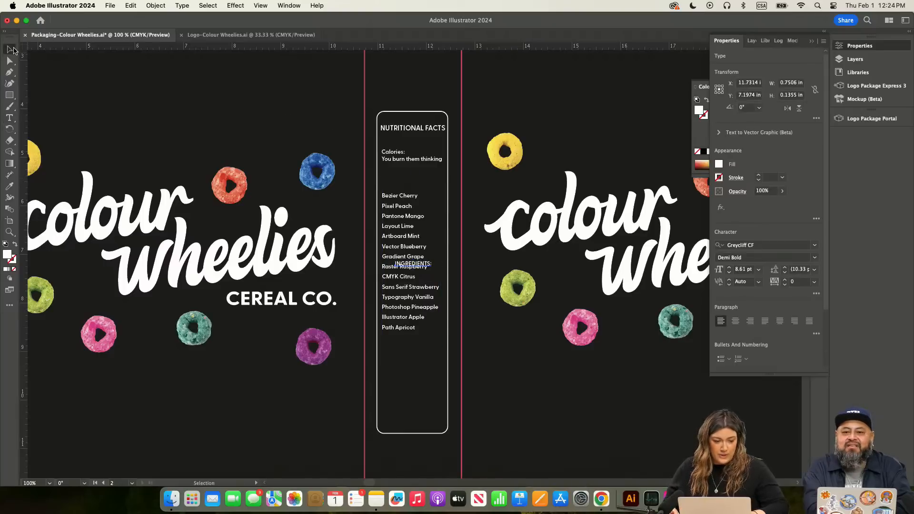
drag(427, 268, 417, 182)
Step: Remove the empty lines before Bezier Cherry at the start of the ingredients list
click(15, 117)
click(383, 194)
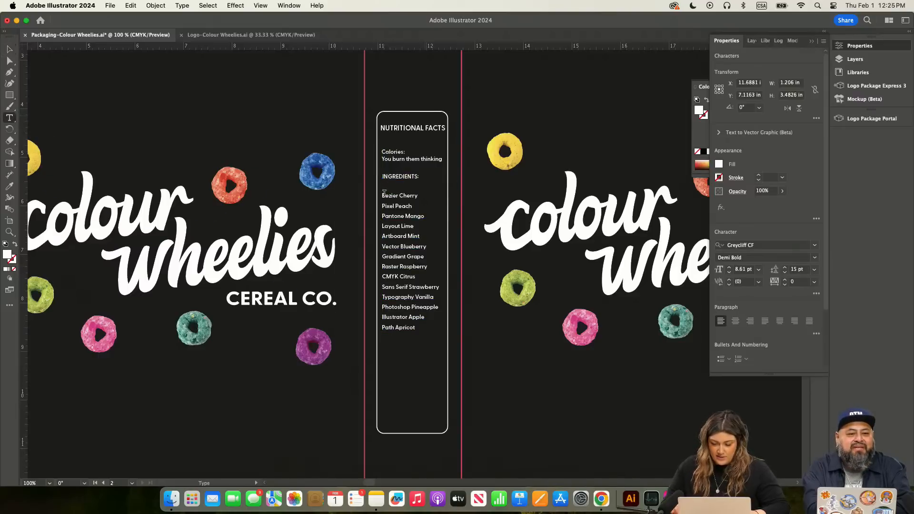
key(super+equal)
key(BackSpace)
key(BackSpace)
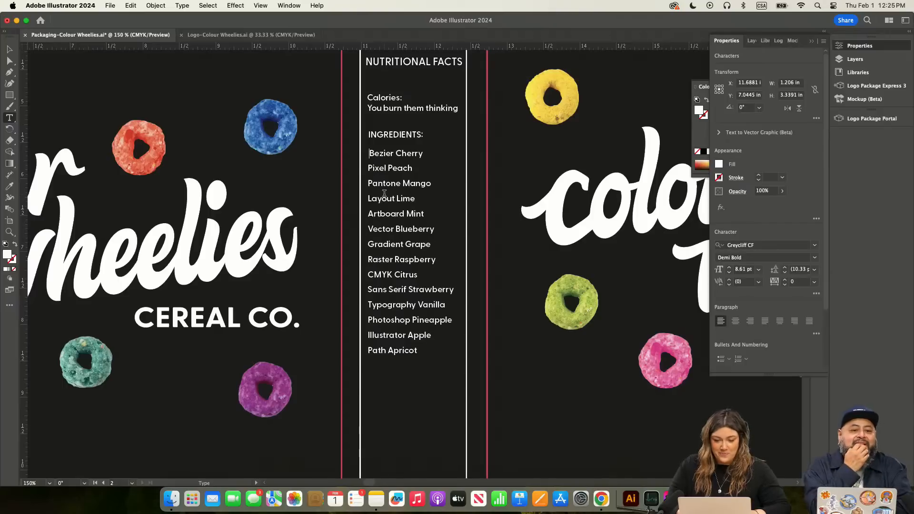
Step: Duplicate the ingredients list outside the nutrition frame, over the neighbouring front panel, and replace the copy's text with 100%
key(Escape)
drag(404, 157, 539, 291)
click(10, 120)
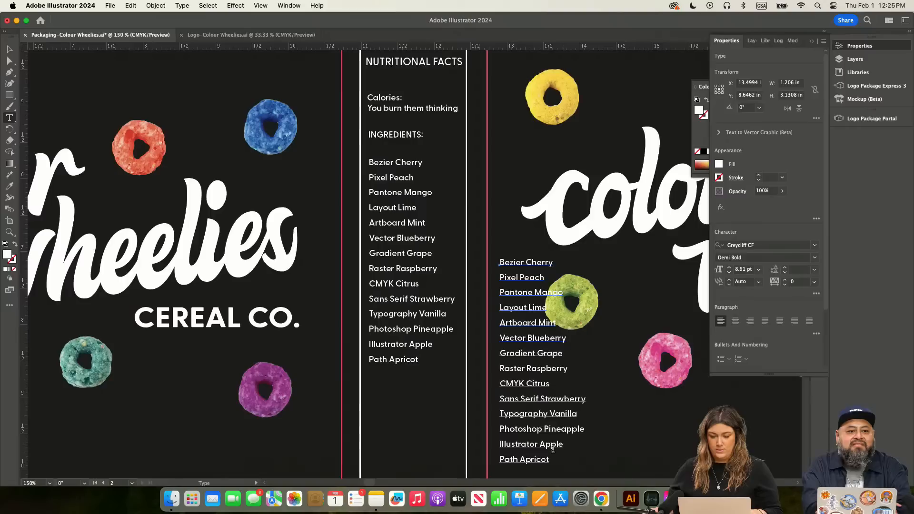
drag(550, 460, 500, 263)
key(BackSpace)
text(100)
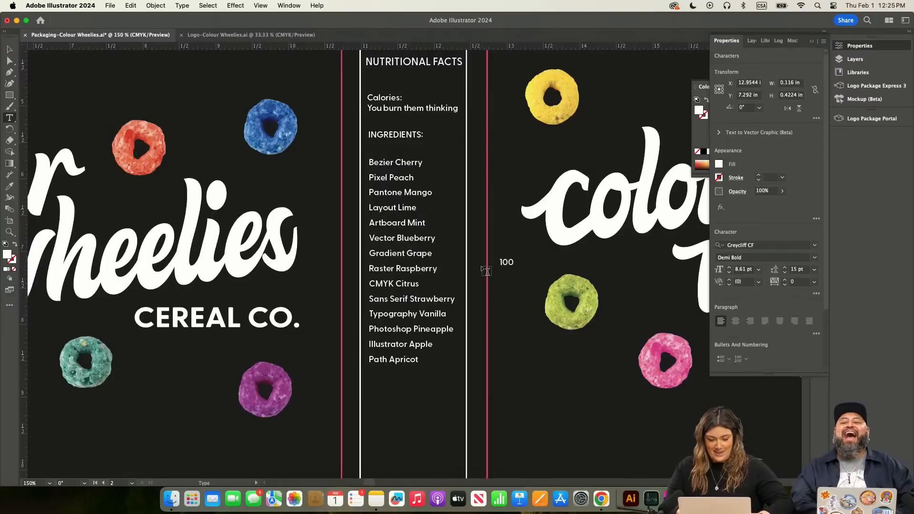
text(%)
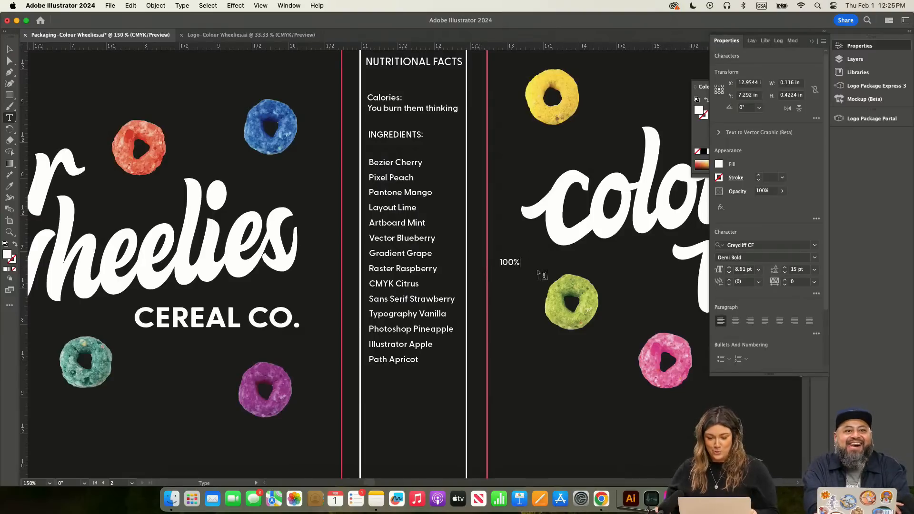
Step: Repeat the 100% entry on successive lines to build a column of percentages for the ingredients
drag(520, 263, 497, 262)
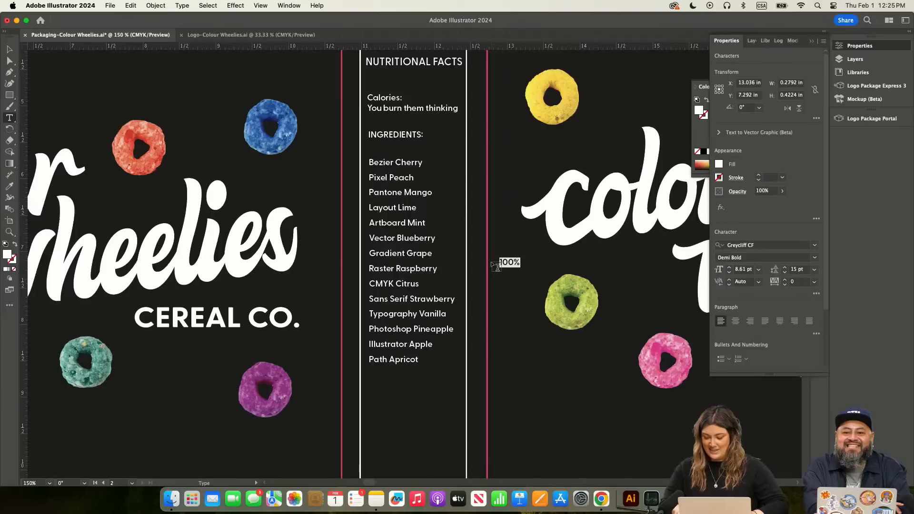
key(Right)
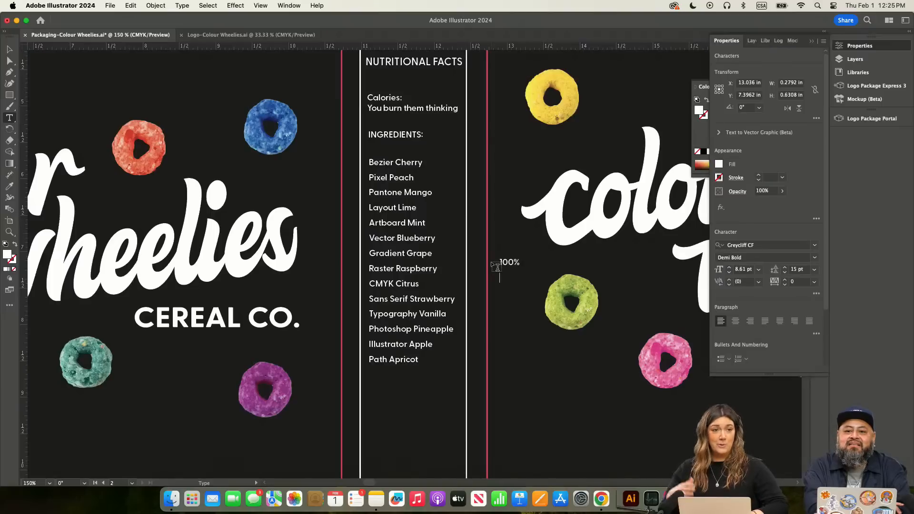
key(super+v)
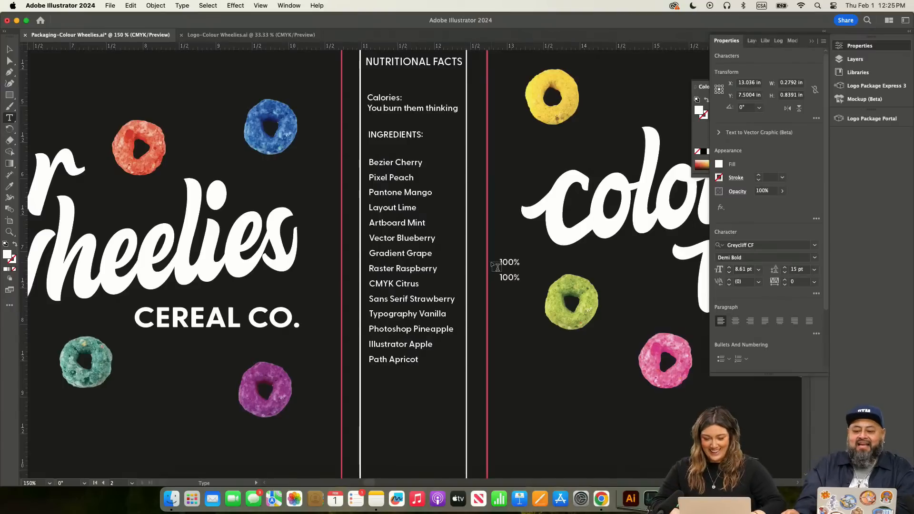
key(super+v)
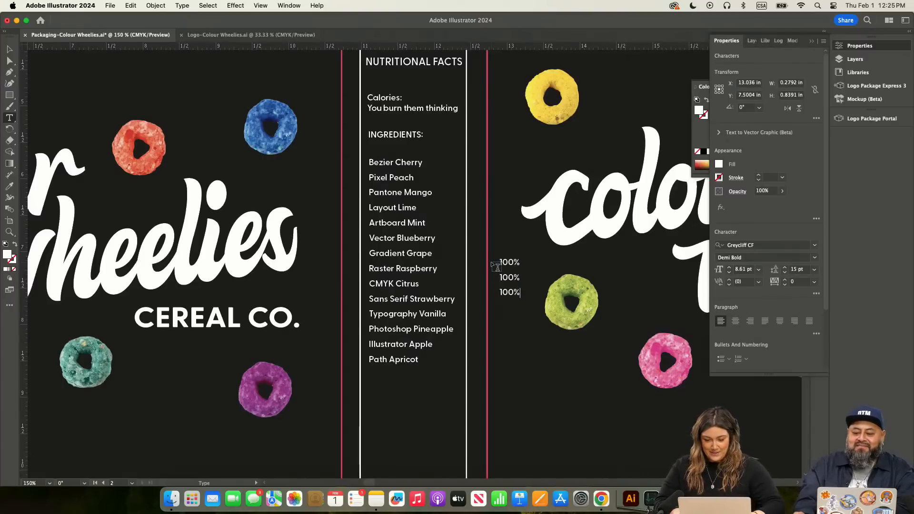
key(super+v)
key(super+v)
key(super+v)
key(super+v)
key(super+v)
key(super+v)
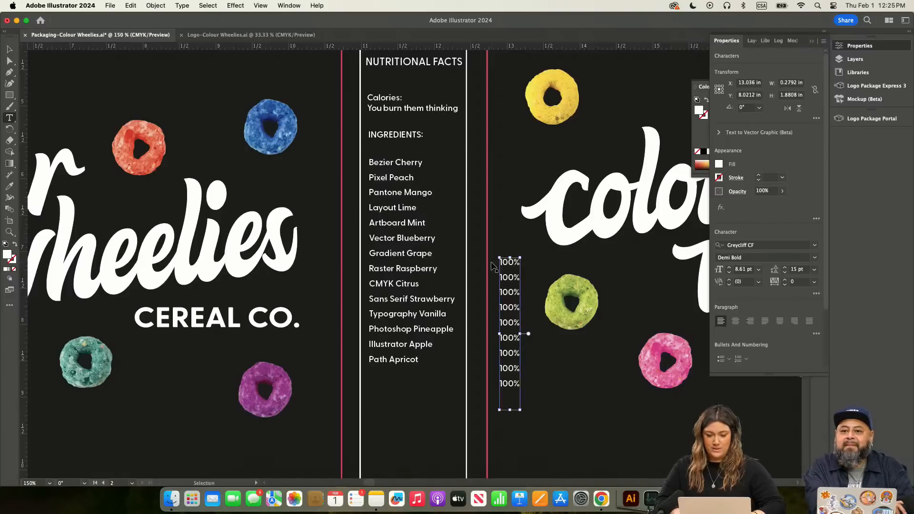
key(super+v)
key(super+v)
key(super+v)
key(super+v)
key(super+v)
key(super+v)
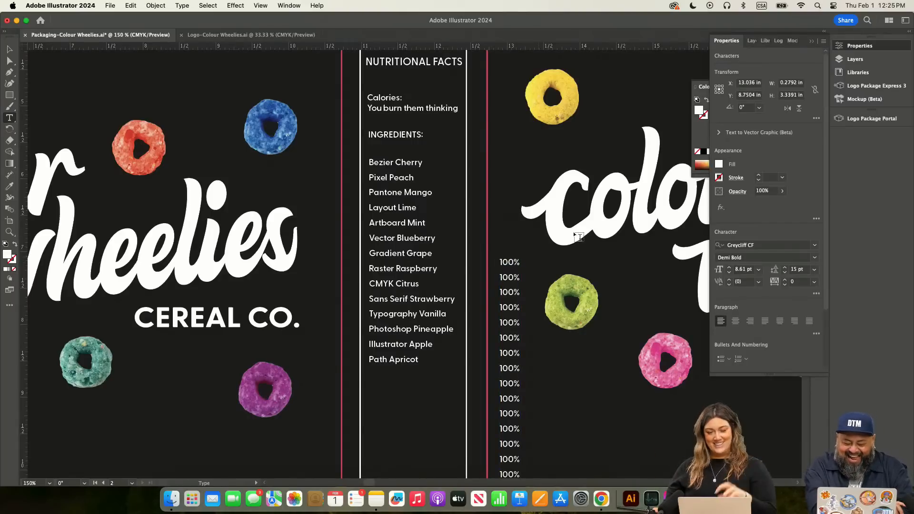
Step: Place the 100% column beside the ingredient names inside the frame and align the tops of both text blocks
click(9, 49)
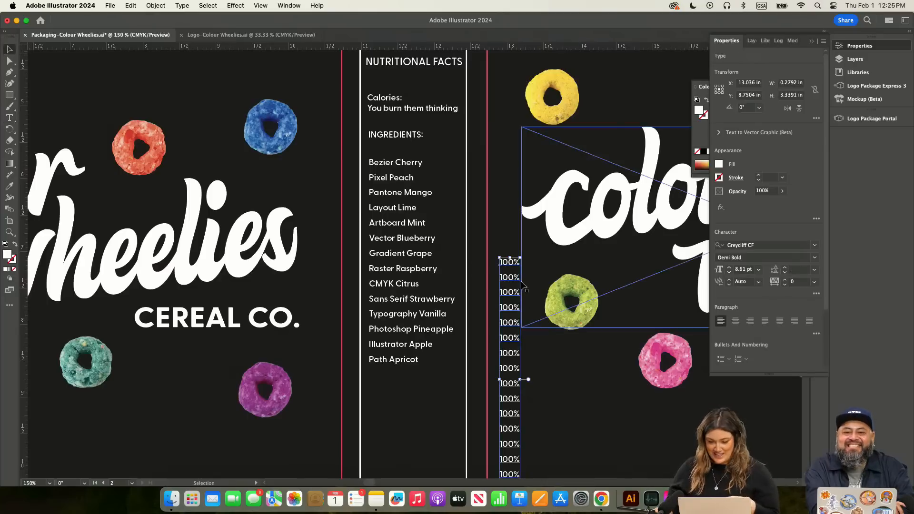
drag(509, 281, 450, 189)
shift+click(396, 179)
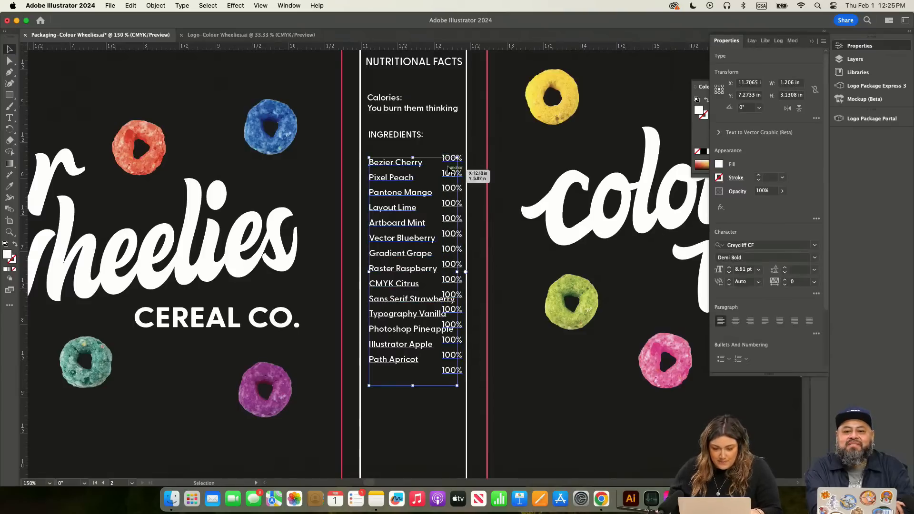
shift+click(448, 204)
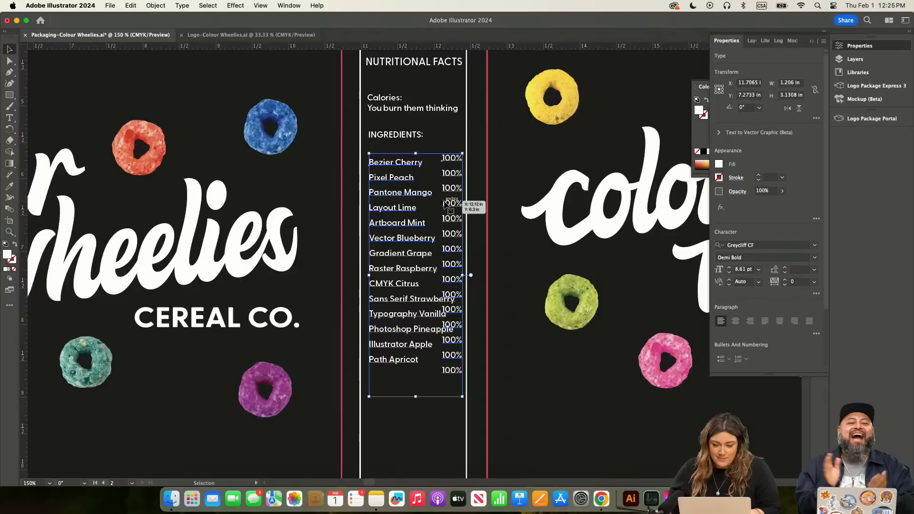
scroll(814, 272, down, 5)
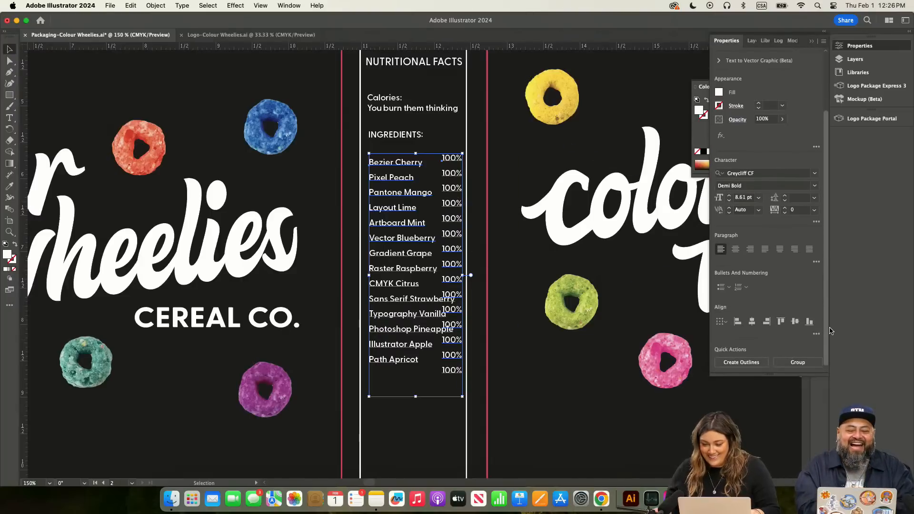
click(781, 326)
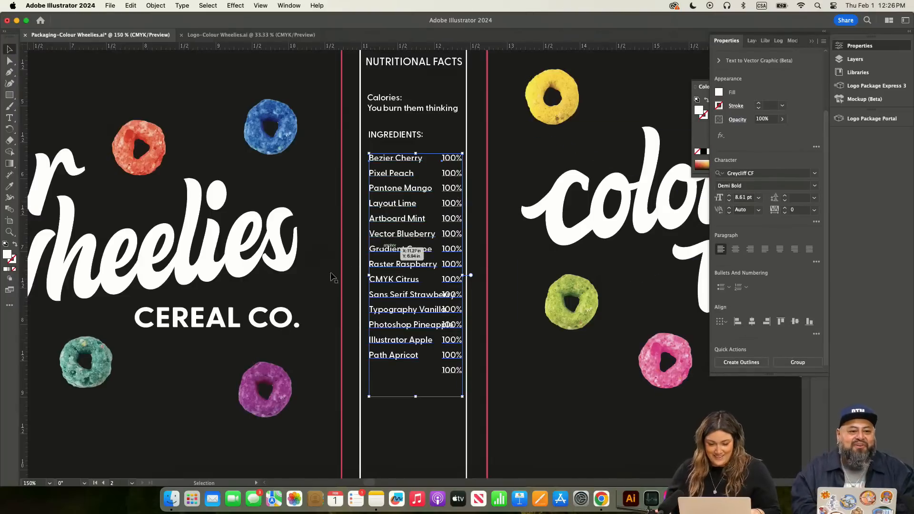
Step: Set the font size of the ingredient names and the 100% column to 7 pt
click(730, 201)
click(730, 201)
click(730, 201)
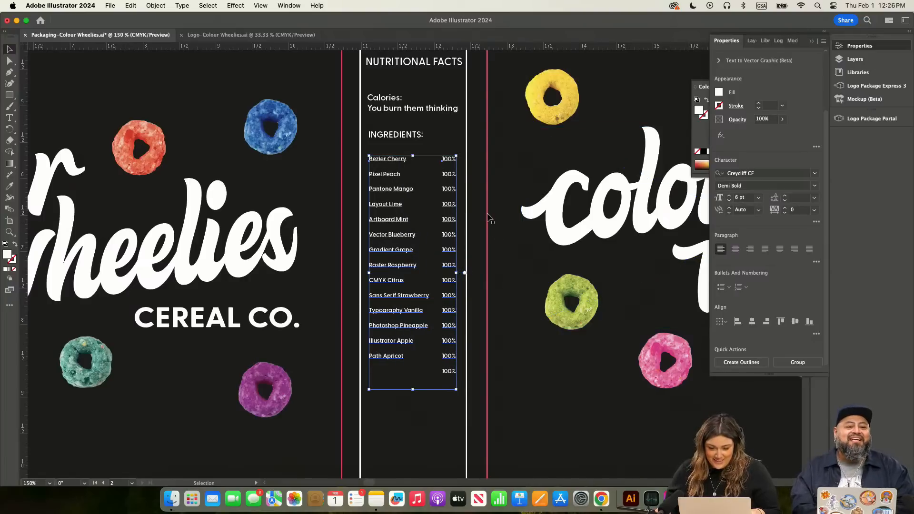
click(730, 196)
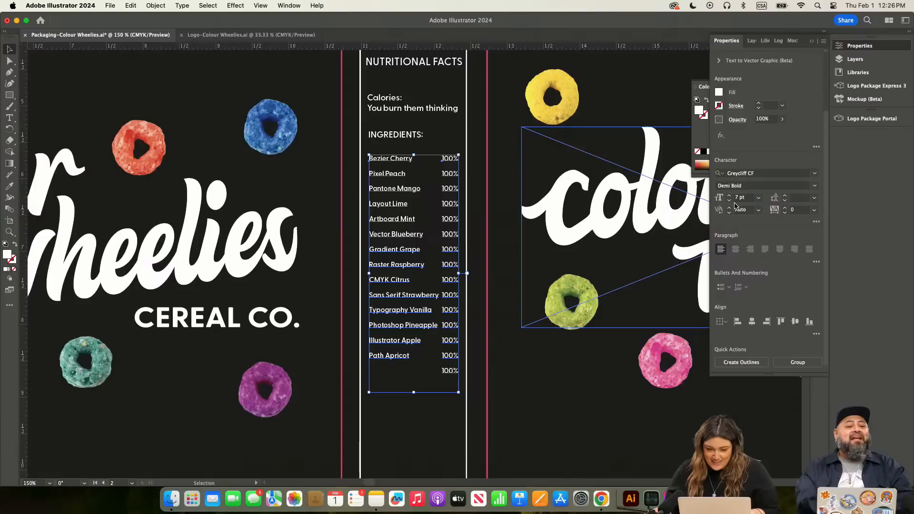
Step: Widen the rounded frame around the nutritional facts slightly on both sides, and deselect it
scroll(401, 82, up, 4)
click(464, 210)
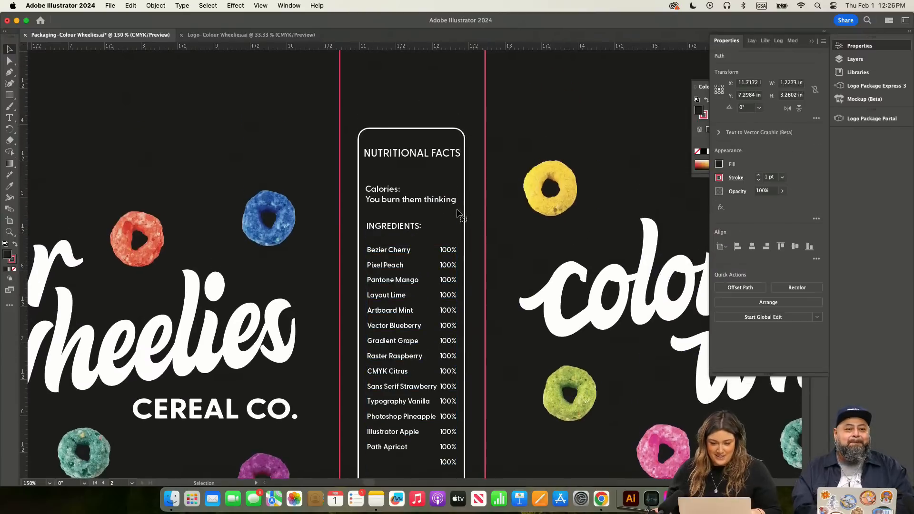
drag(466, 369, 475, 369)
drag(358, 369, 354, 370)
click(544, 136)
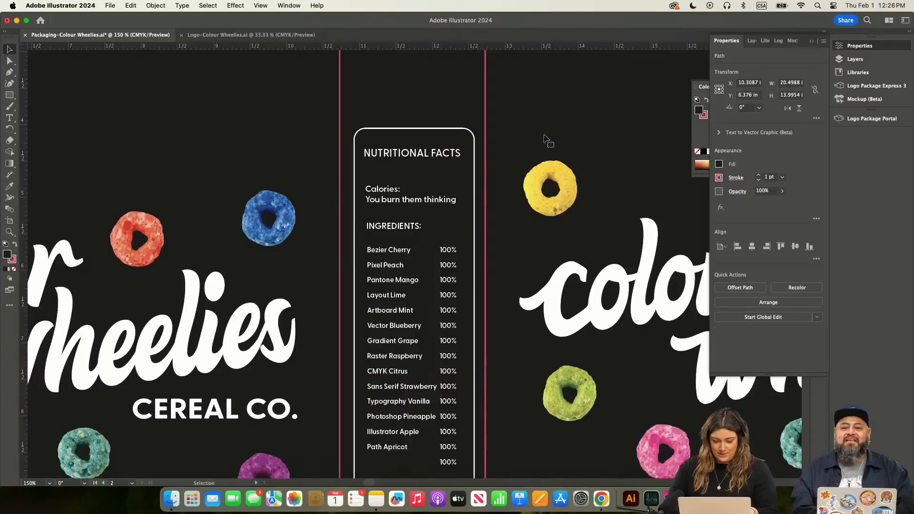
key(super+1)
click(468, 213)
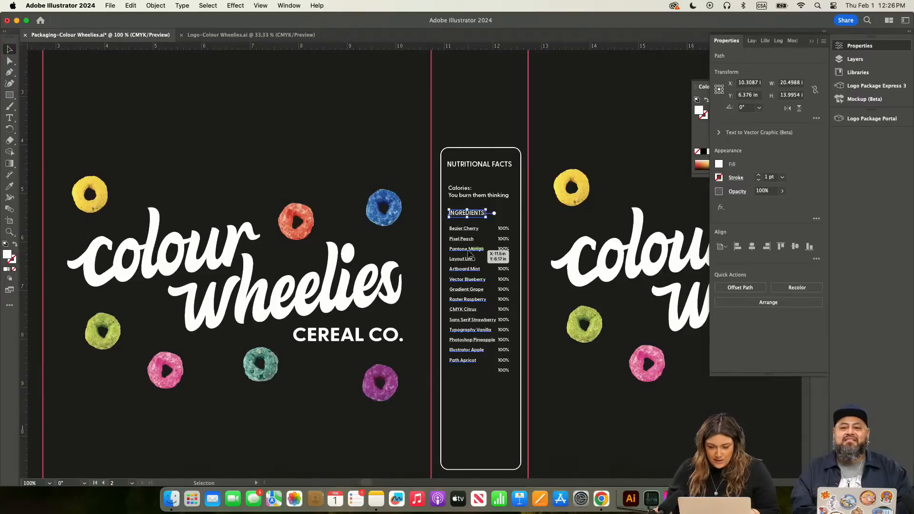
click(470, 252)
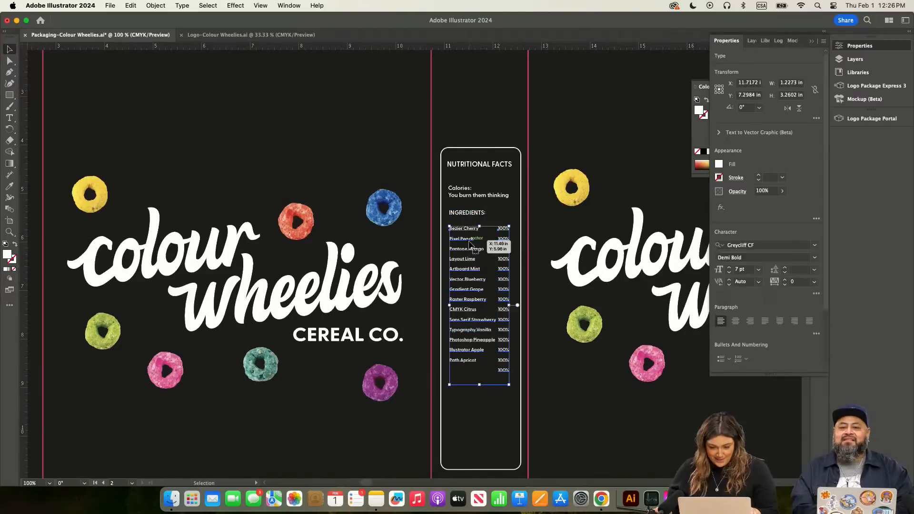
click(469, 168)
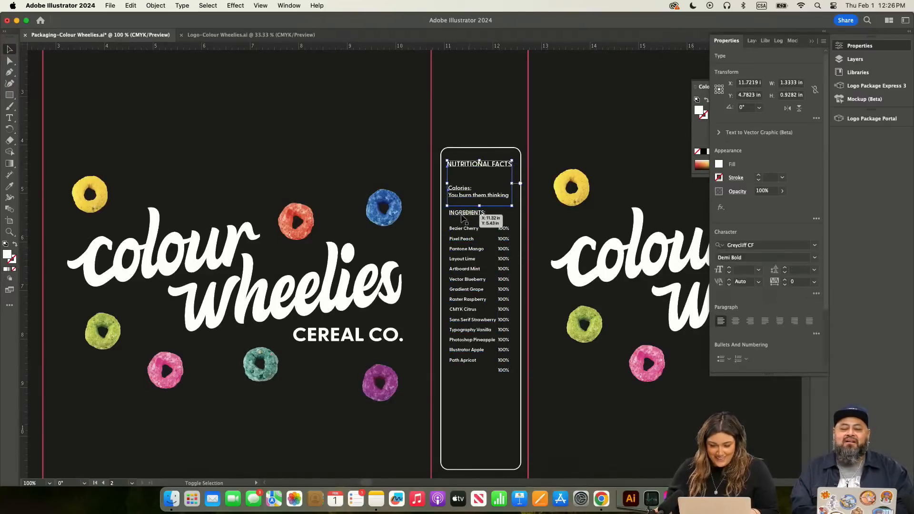
shift+click(500, 240)
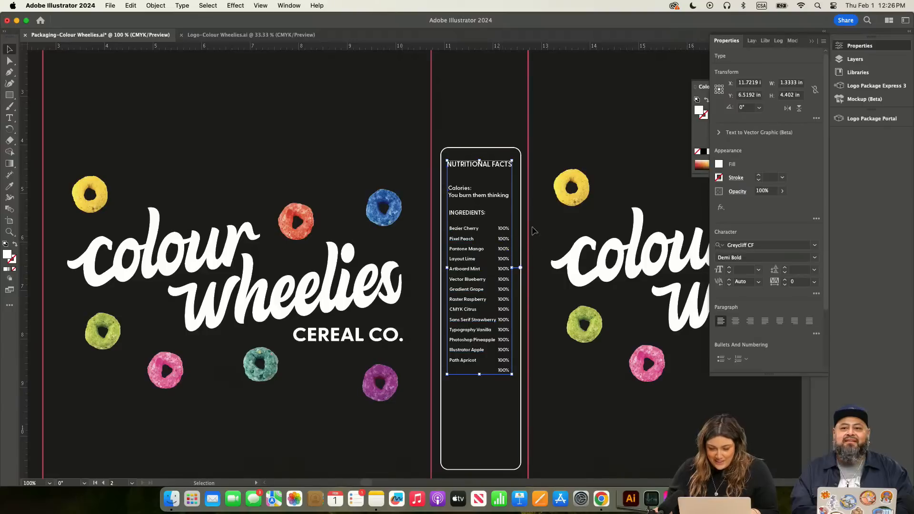
click(535, 234)
Step: Group the ingredient names with the 100% column
click(499, 242)
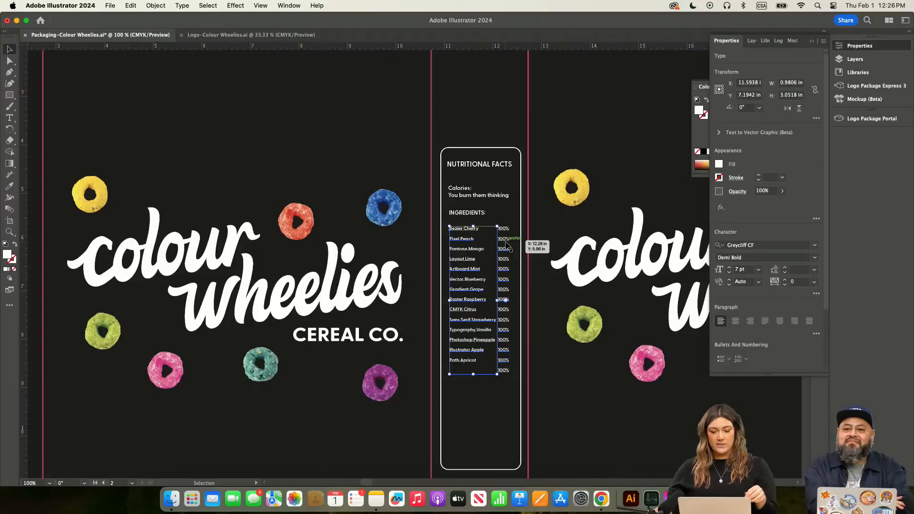
click(506, 245)
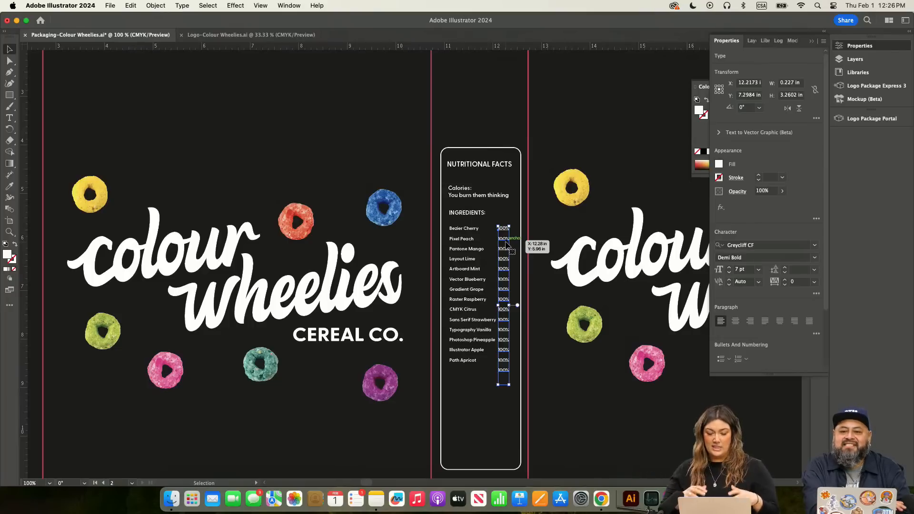
key(super+equal)
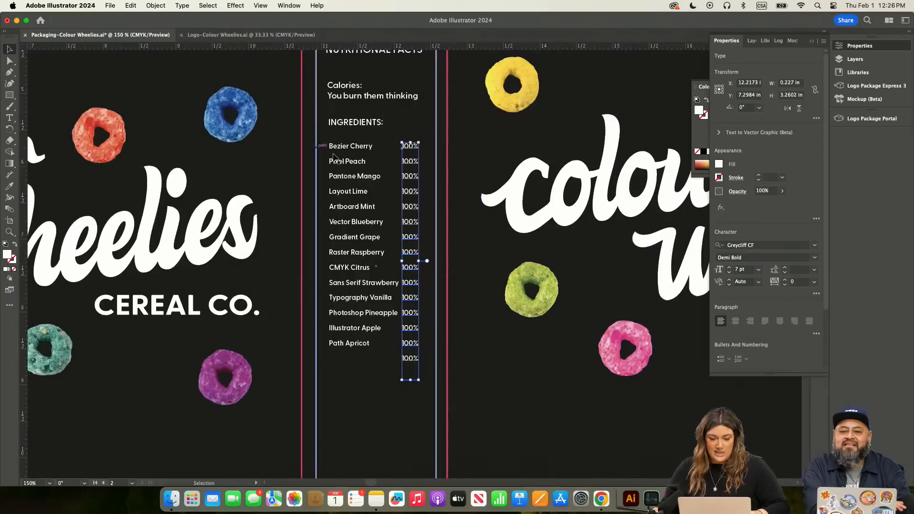
click(657, 276)
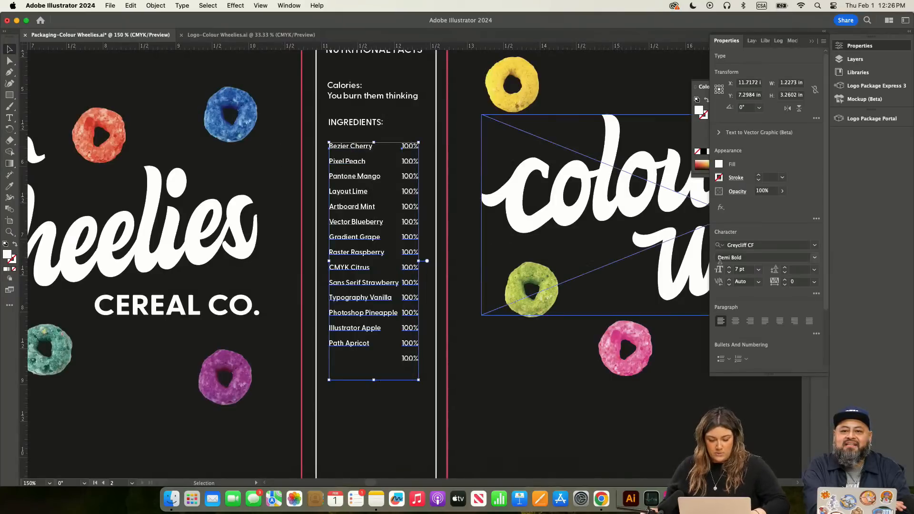
click(418, 262)
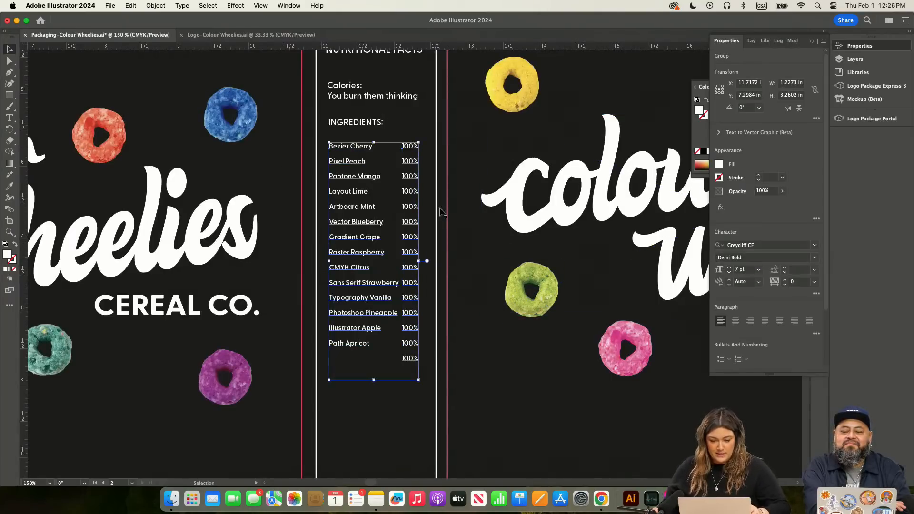
Step: Left-align the NUTRITIONAL FACTS heading, the calories text, the INGREDIENTS heading and the grouped ingredient list, and deselect them
scroll(424, 229, up, 2)
click(367, 91)
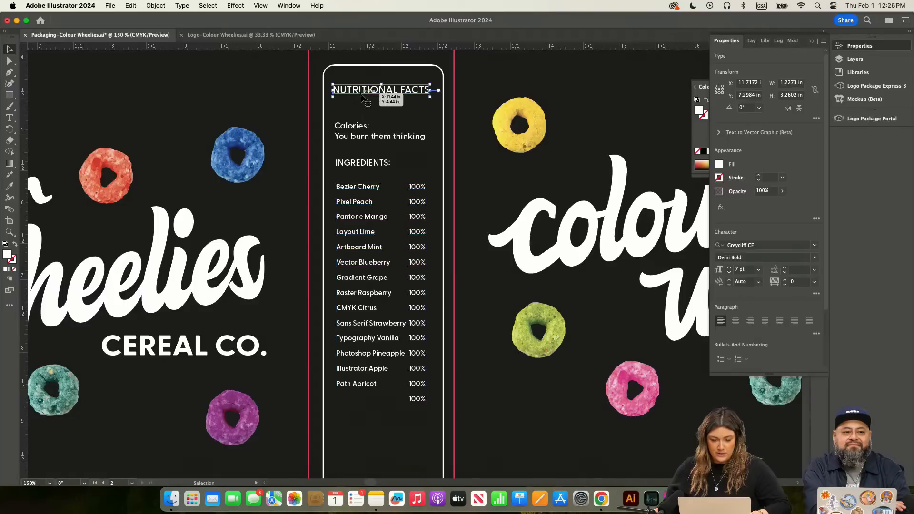
shift+click(358, 131)
shift+click(358, 163)
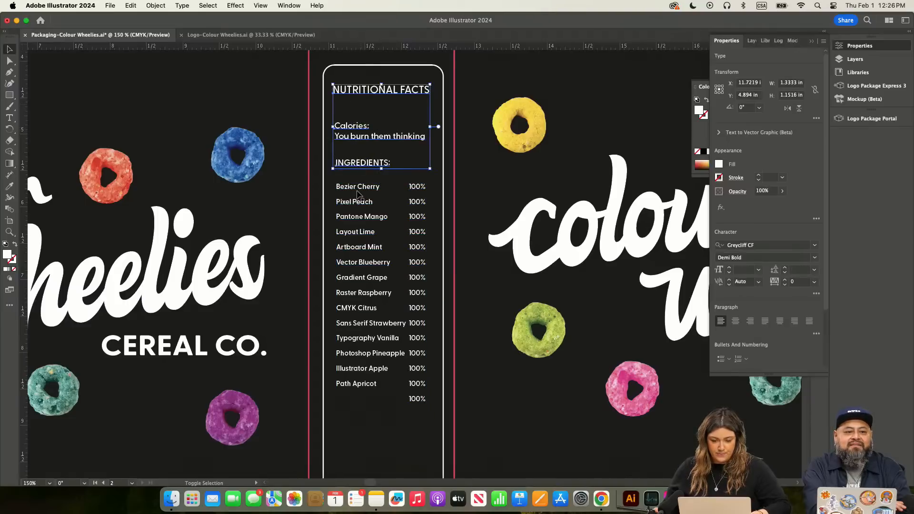
click(358, 190)
shift+click(358, 162)
shift+click(353, 134)
shift+click(361, 90)
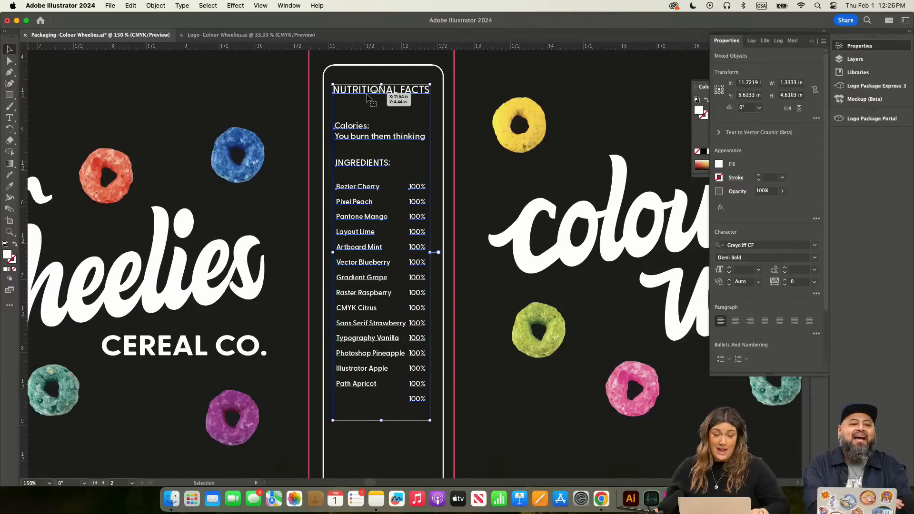
scroll(750, 286, down, 3)
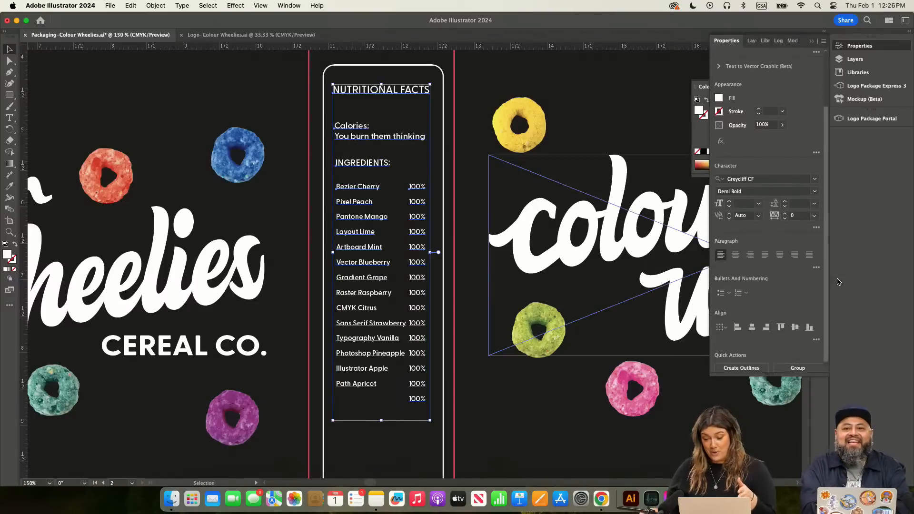
click(740, 327)
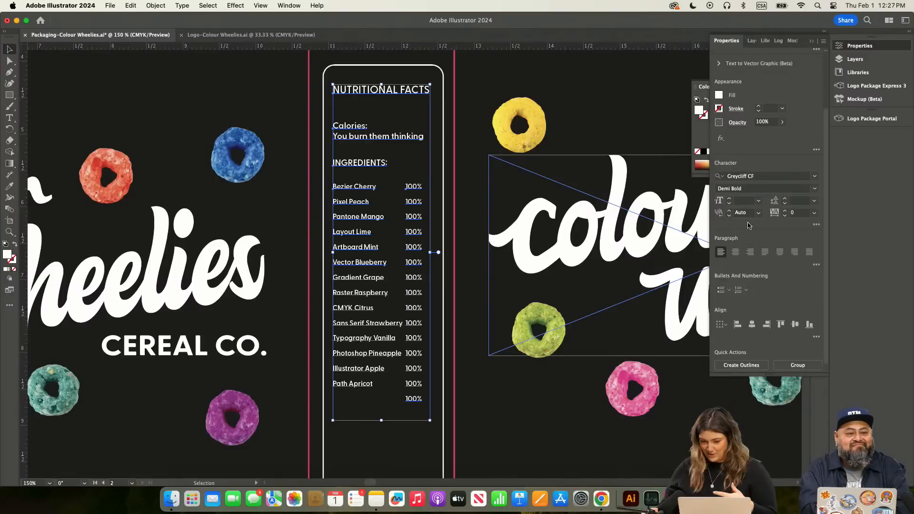
click(611, 127)
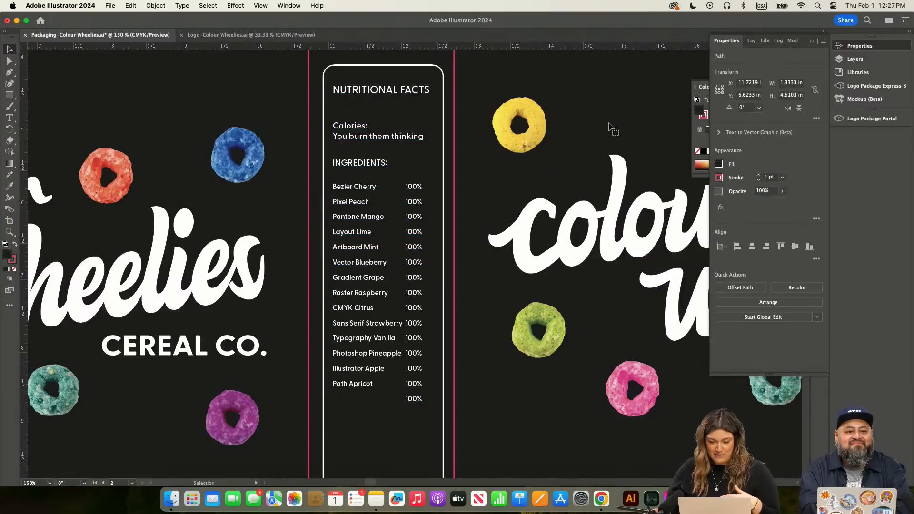
Step: Scale the ingredient and percentage group up until it spans the width of the NUTRITIONAL FACTS heading, and deselect it
click(416, 331)
drag(424, 422, 442, 444)
click(580, 101)
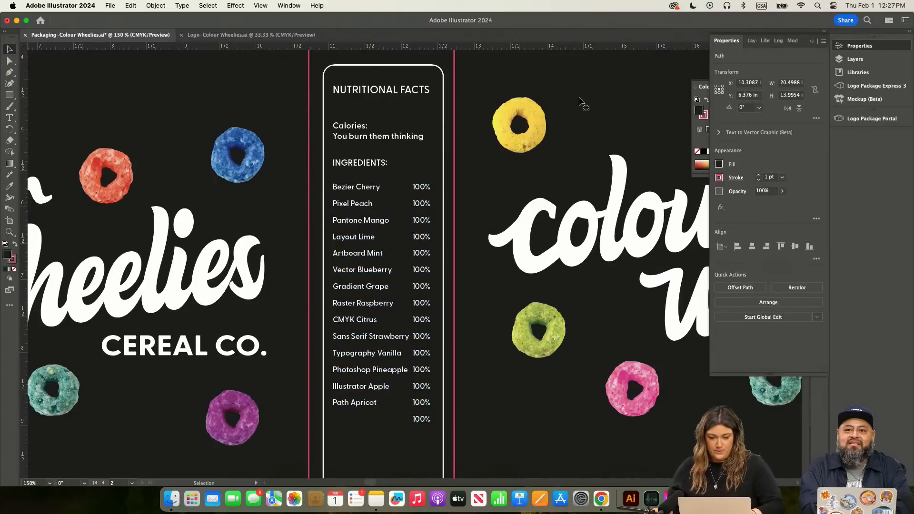
Step: Examine the side panel together with the surrounding panels of the Outside box layout
key(super+1)
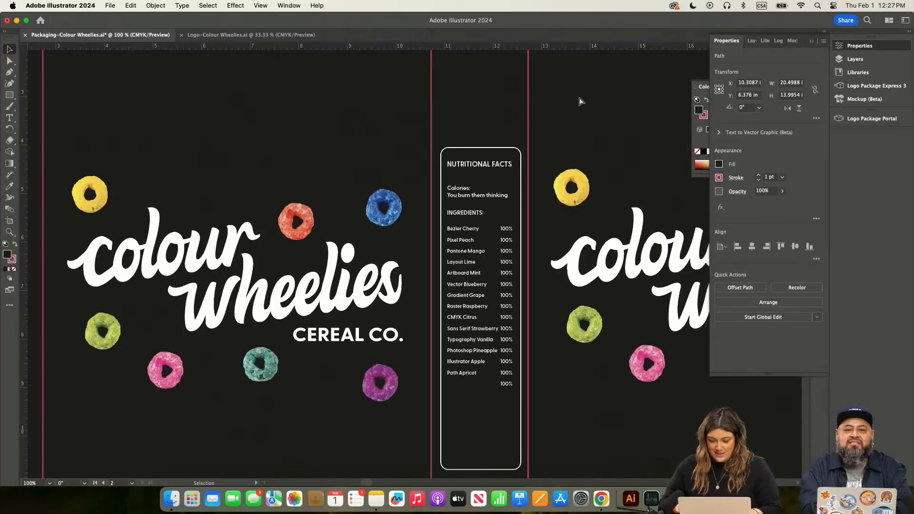
key(super+minus)
click(48, 125)
scroll(47, 125, up, 3)
scroll(47, 125, right, 1)
drag(159, 120, 183, 156)
click(274, 93)
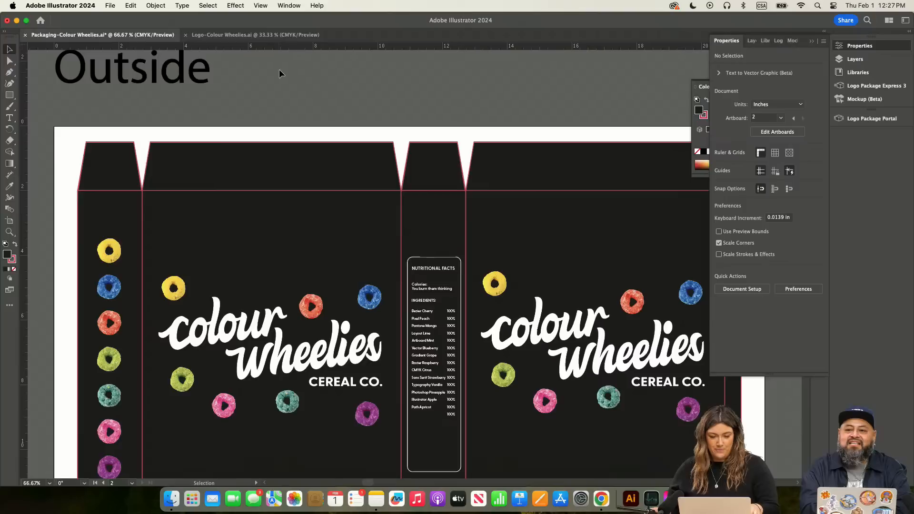
scroll(280, 72, down, 3)
scroll(280, 73, right, 1)
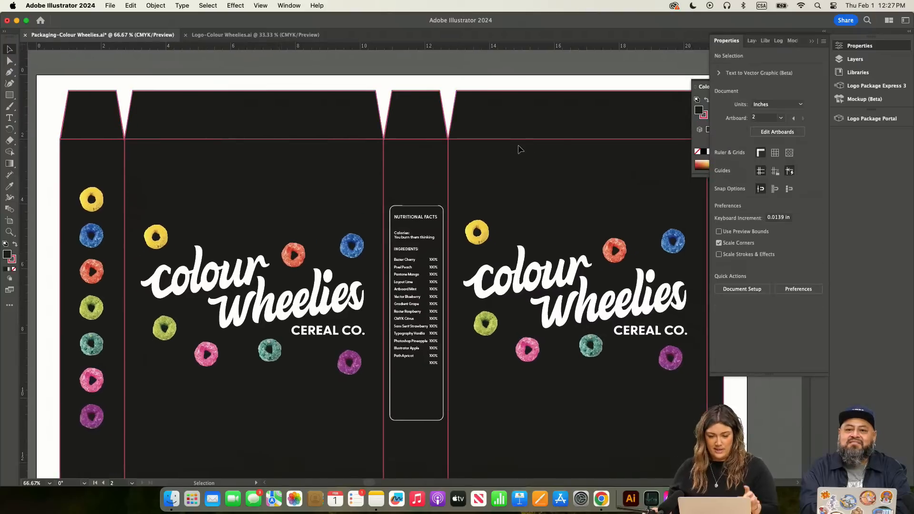
Step: Collapse the design layer and turn the box outline layer off and back on to preview the artwork without fold lines
click(855, 59)
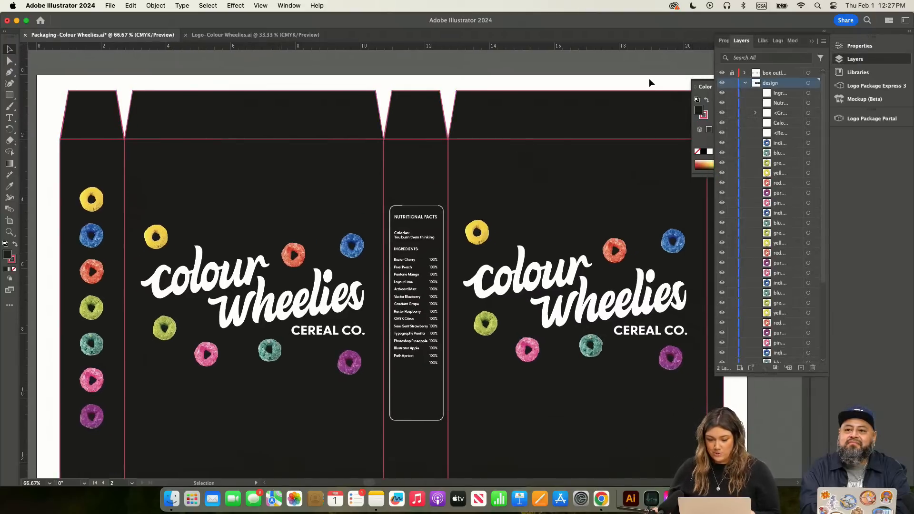
key(super+minus)
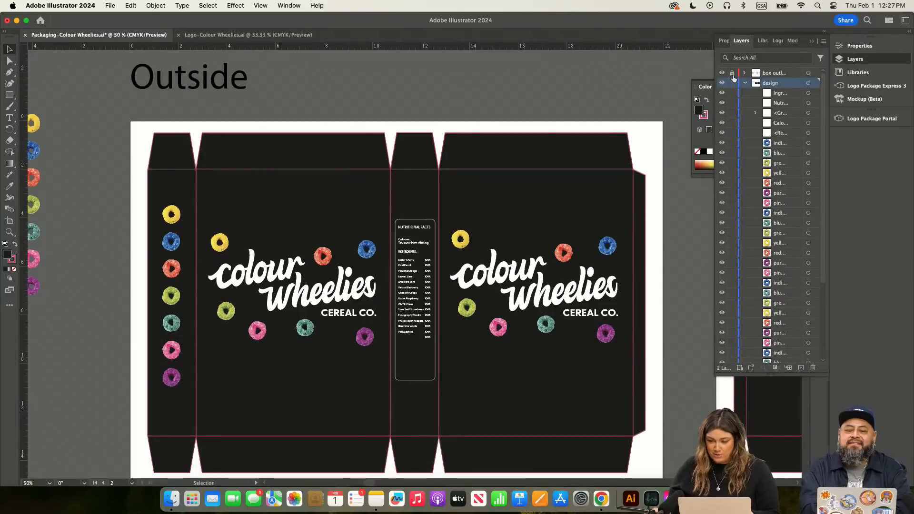
click(746, 83)
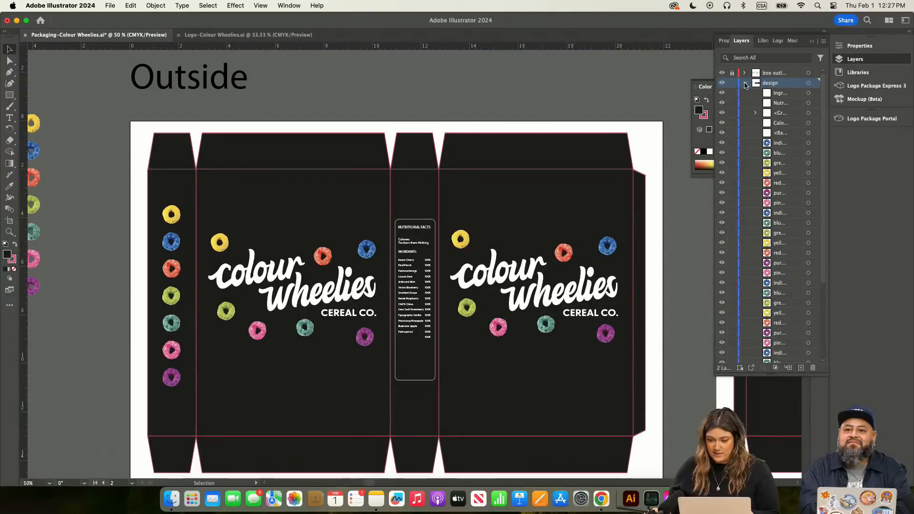
click(722, 73)
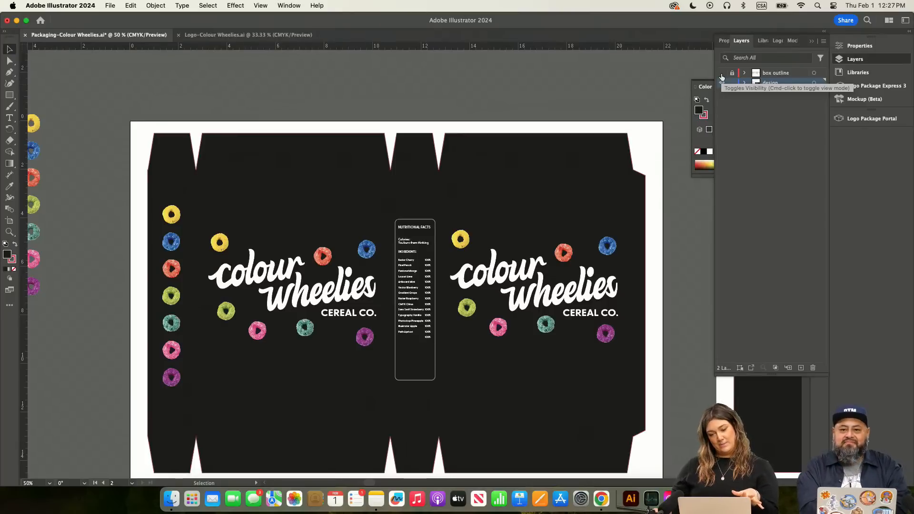
click(722, 73)
scroll(451, 95, down, 2)
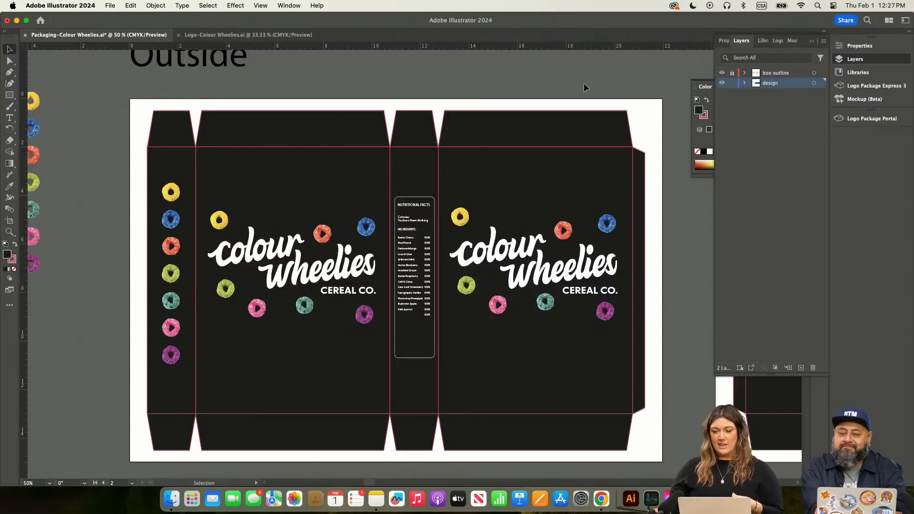
Step: Place the multicoloured bar graphic from the Colour Wheelies library near the lower-right corner of the rightmost main box panel
click(813, 42)
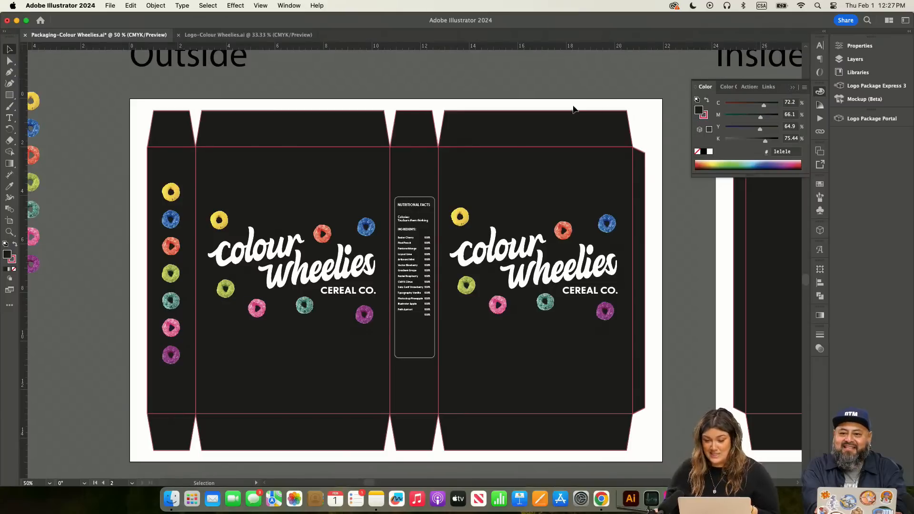
click(793, 88)
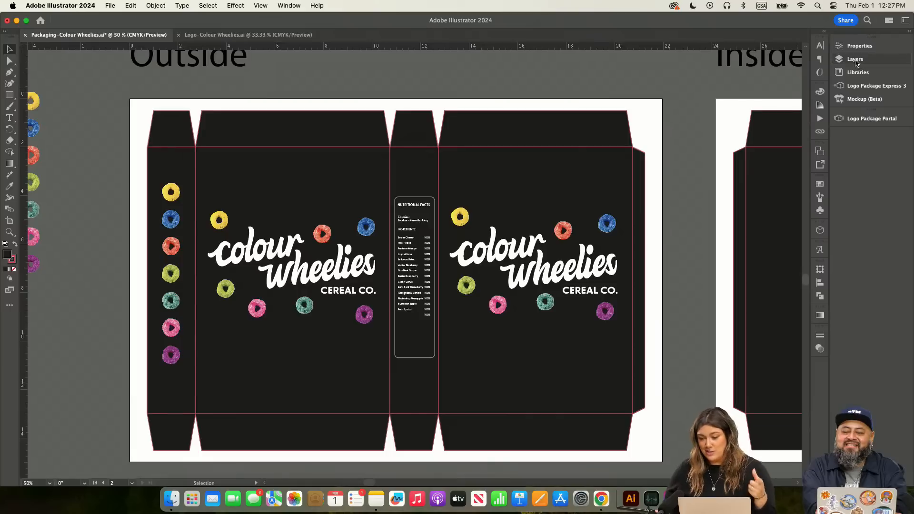
click(856, 73)
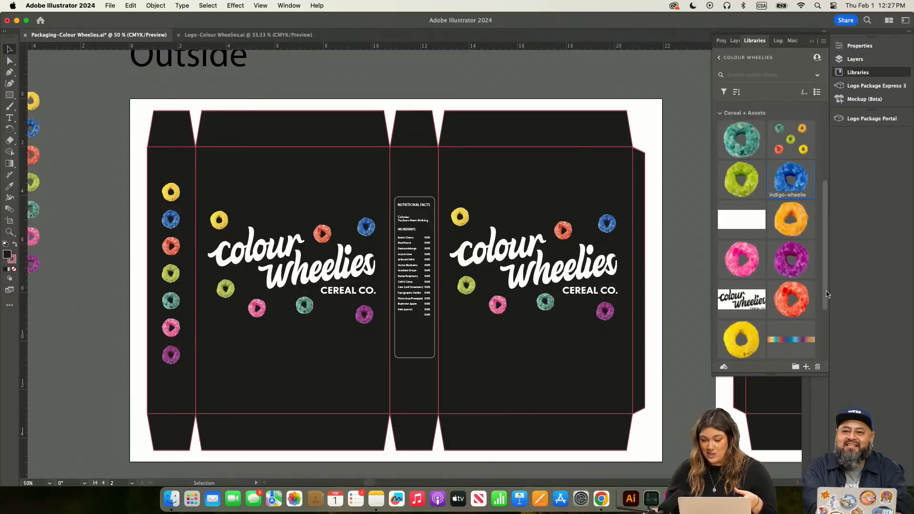
drag(804, 343, 547, 172)
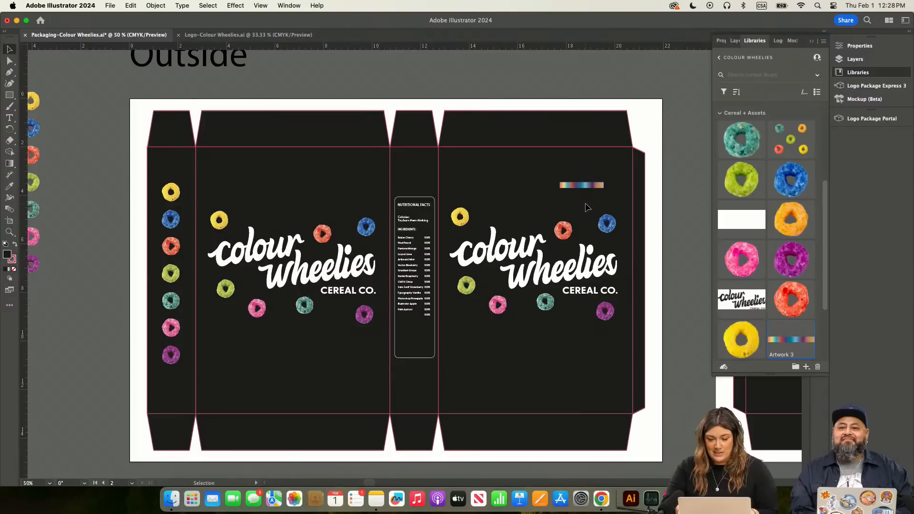
drag(594, 188, 615, 380)
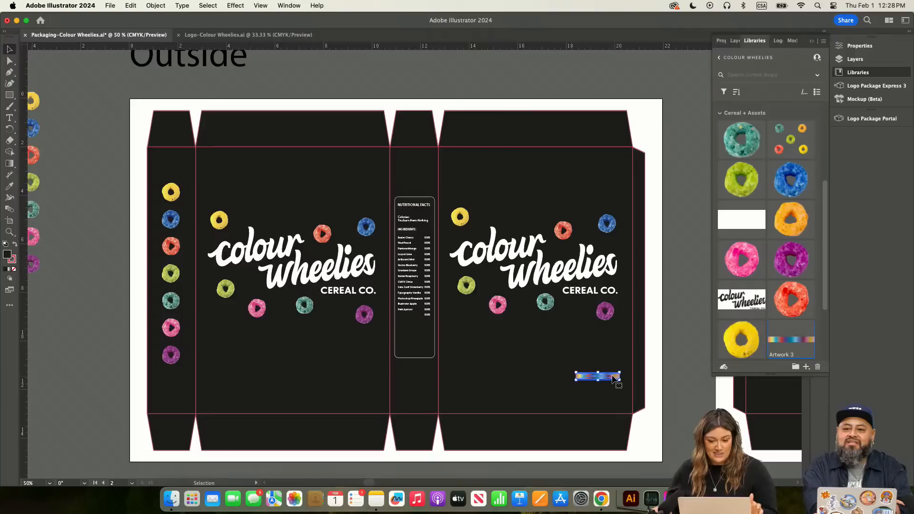
click(614, 387)
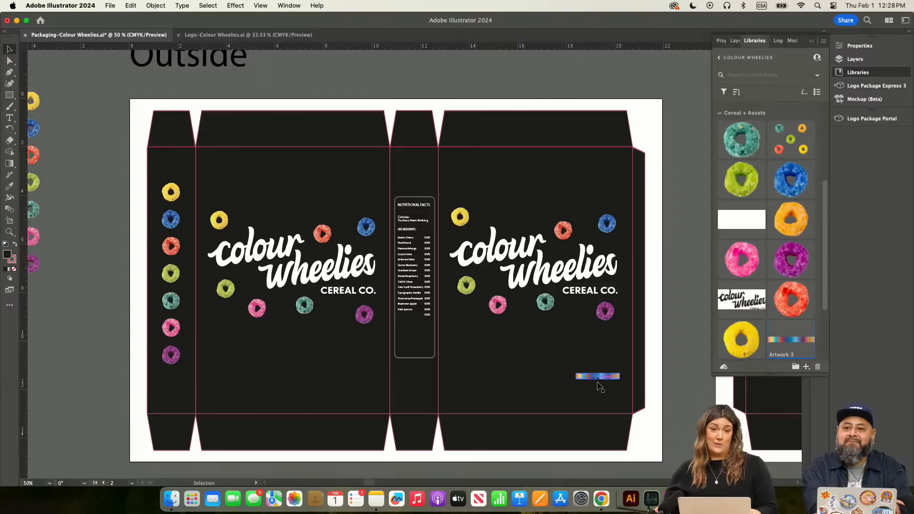
Step: Duplicate the colour bar onto the left logo panel, align both bars by their vertical centres and deselect them
mouse_move(617, 377)
mouse_down()
mouse_move(467, 364)
mouse_move(360, 381)
mouse_move(614, 383)
mouse_up()
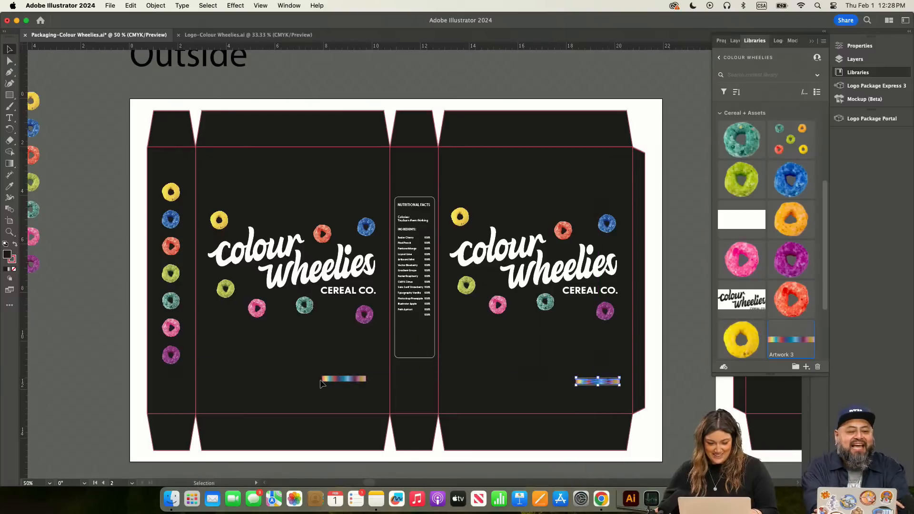
shift+click(343, 379)
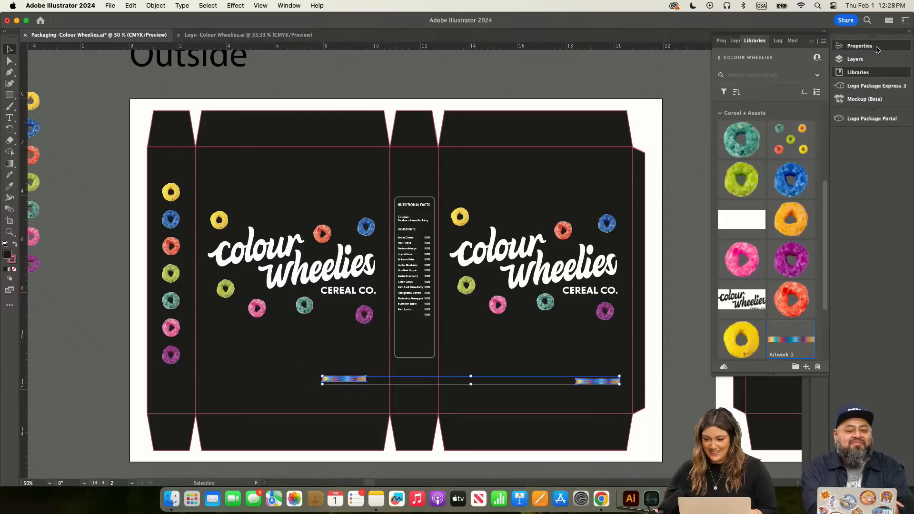
click(860, 45)
click(795, 247)
click(669, 337)
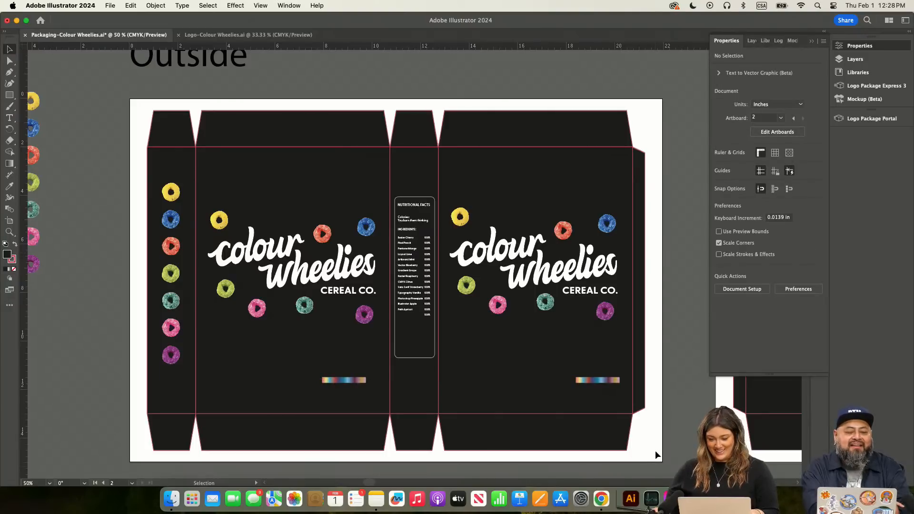
Step: Switch to Chrome and copy the line "Where every bite is a masterpiece" from the Colour Wheelies Copy document
click(595, 500)
scroll(436, 315, down, 3)
scroll(436, 316, down, 1)
scroll(439, 320, up, 1)
drag(405, 315, 272, 315)
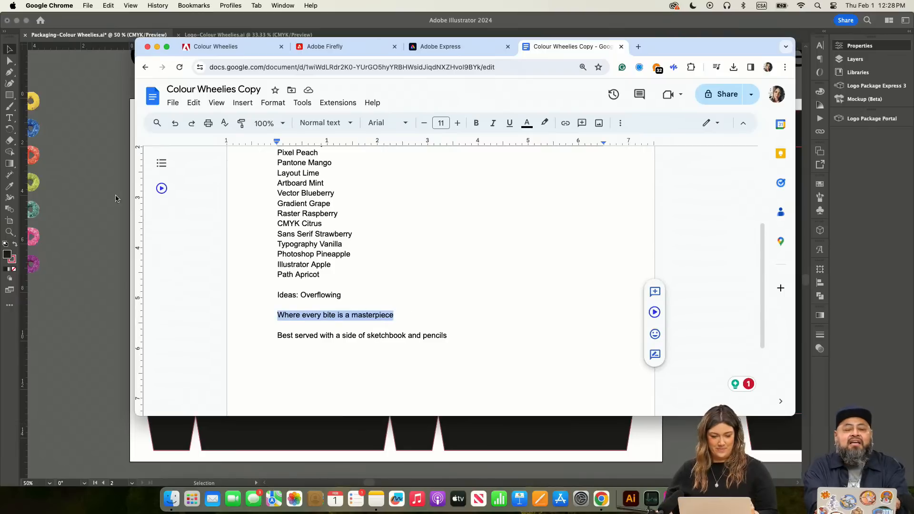
Step: Switch back to Illustrator and add the copied tagline as a text object below the logo on the left logo panel
click(131, 206)
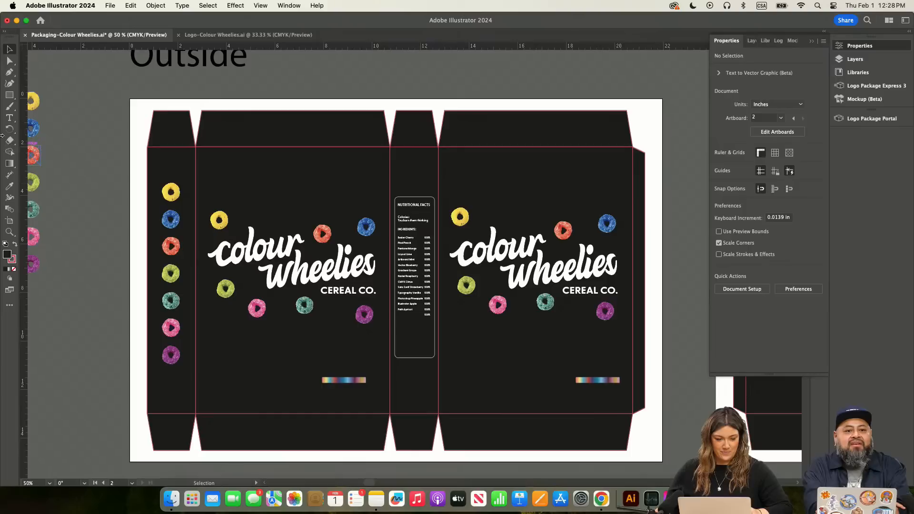
click(10, 118)
scroll(202, 333, down, 2)
scroll(202, 333, left, 1)
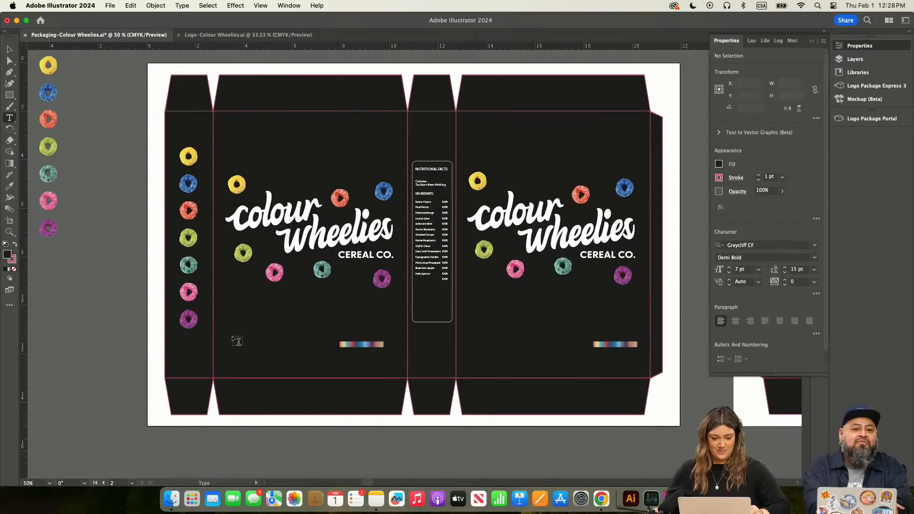
click(235, 317)
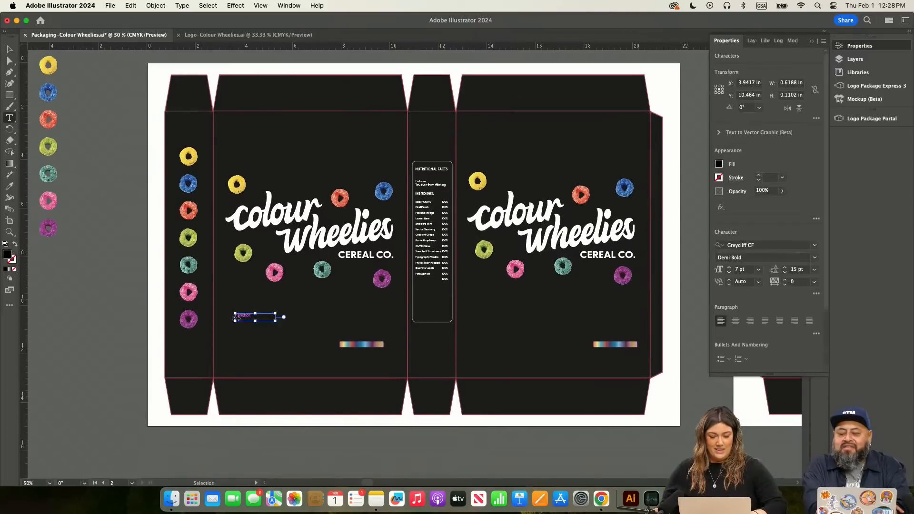
key(Escape)
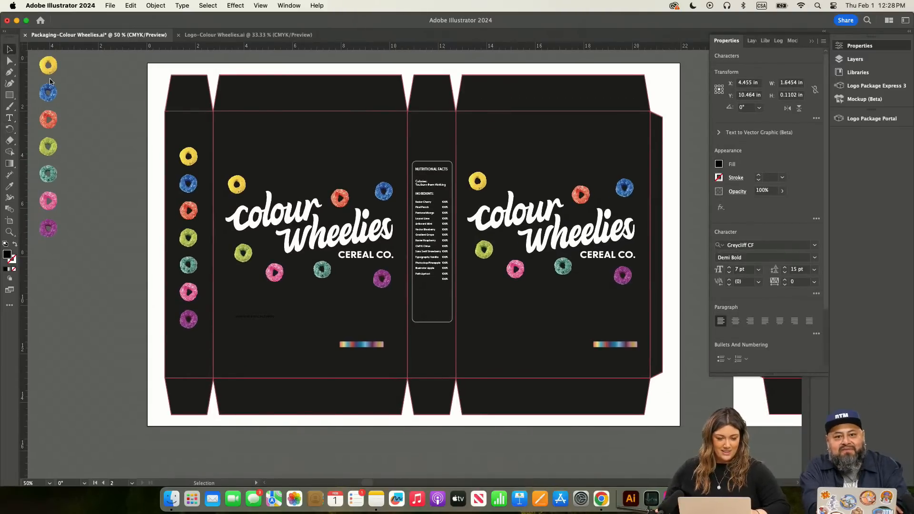
Step: Colour the tagline white by sampling the logo, and enlarge it to 17.6 pt under the logo's left edge, level with the colour bar
key(i)
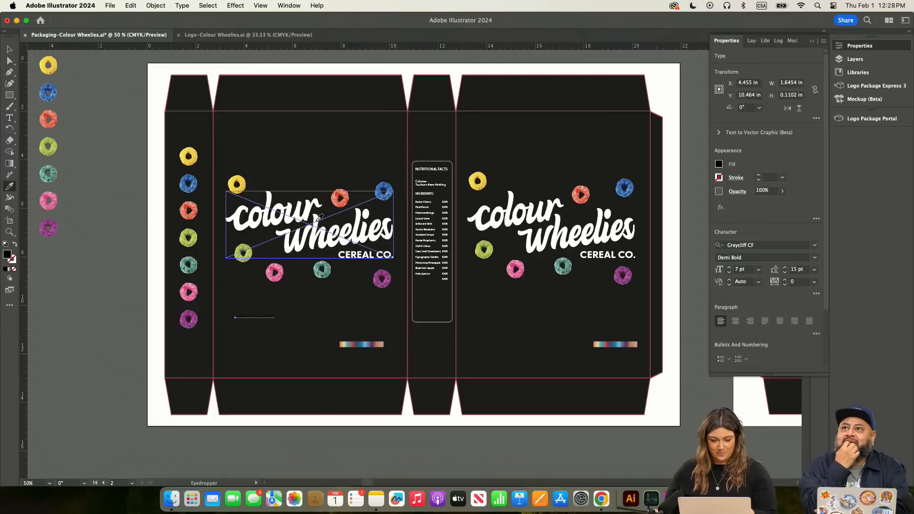
click(307, 230)
key(v)
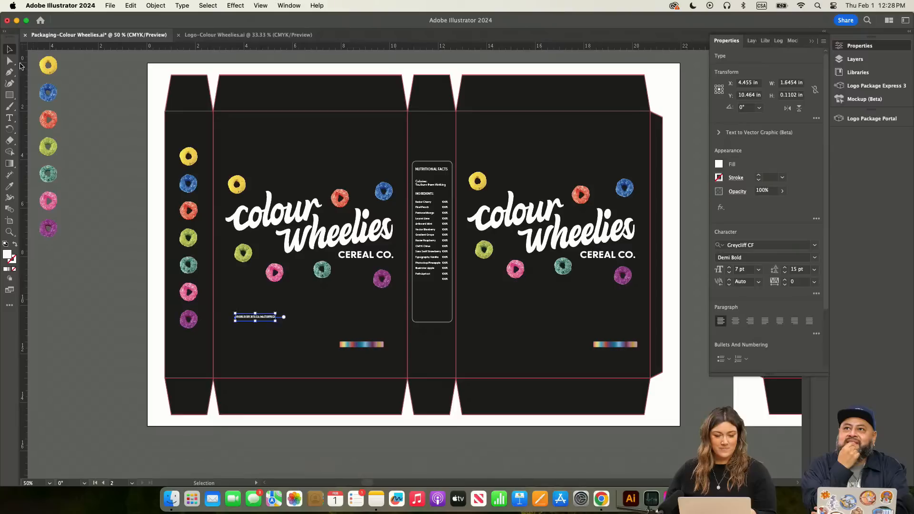
drag(277, 323, 315, 346)
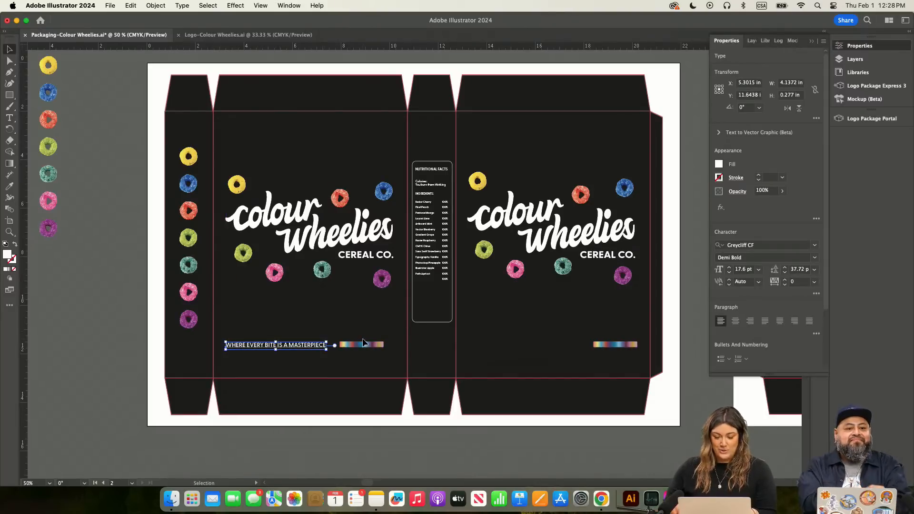
Step: Move the colour bar on the left logo panel so its end lines up with the logo's right edge
key(super+equal)
scroll(404, 297, up, 4)
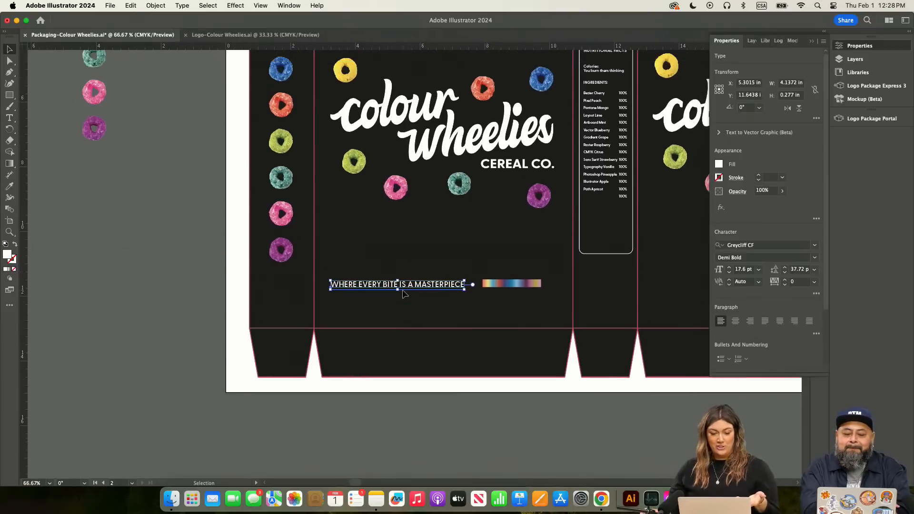
scroll(384, 277, up, 1)
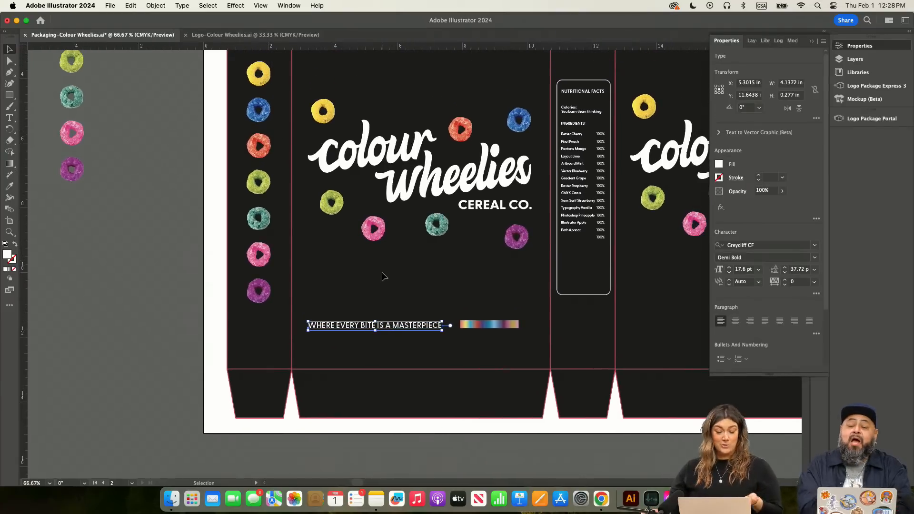
drag(493, 327, 504, 331)
Step: Align the left panel's tagline and colour bar by their vertical centres and group them under the logo
click(428, 329)
shift+click(510, 332)
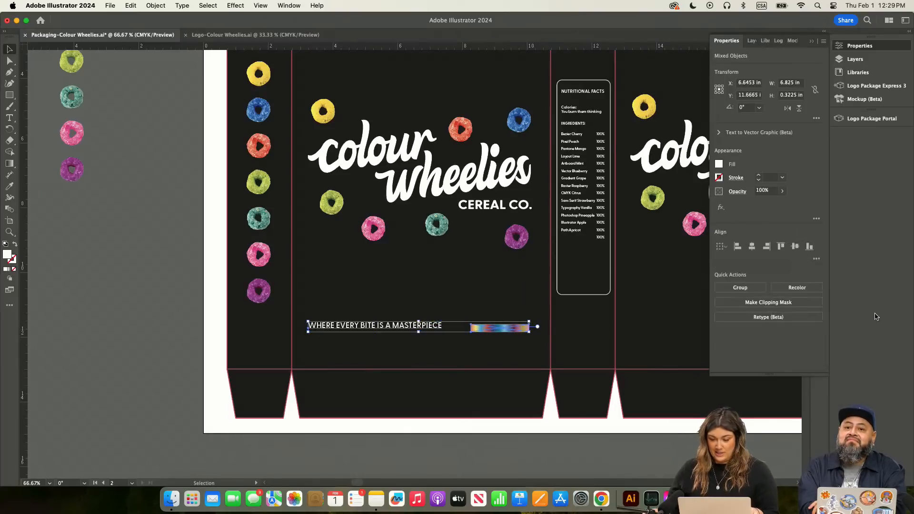
click(795, 246)
key(super+g)
drag(500, 335, 506, 330)
click(491, 289)
Step: Replace the right logo panel's colour bar with a duplicate of the left panel's tagline and colour bar group
key(super+minus)
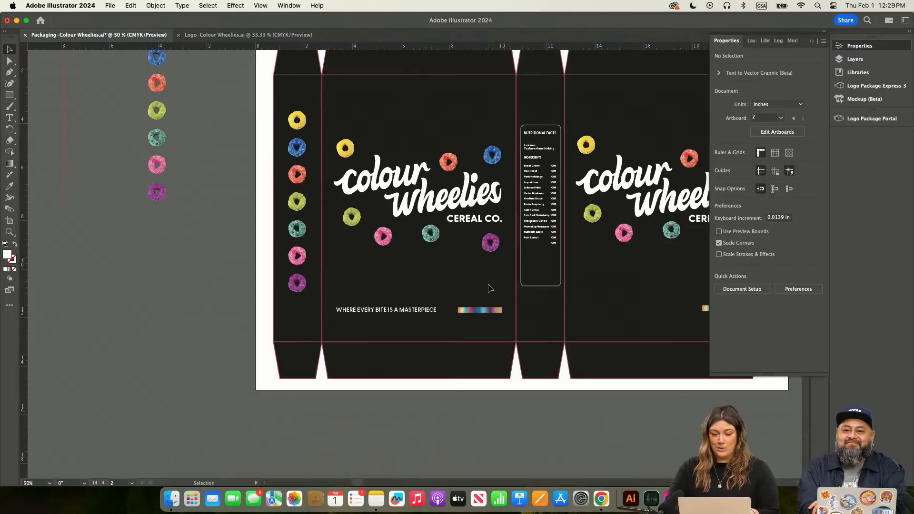
scroll(624, 320, right, 5)
click(599, 315)
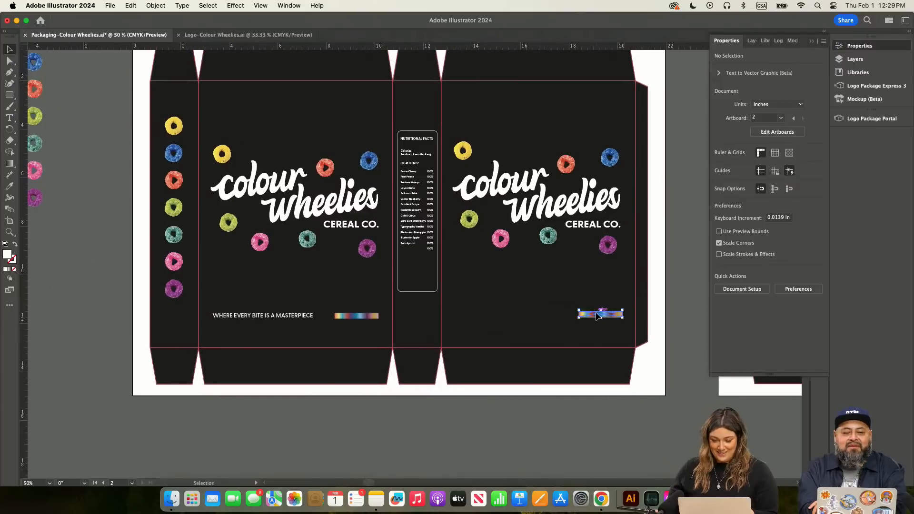
key(Delete)
drag(234, 298, 358, 330)
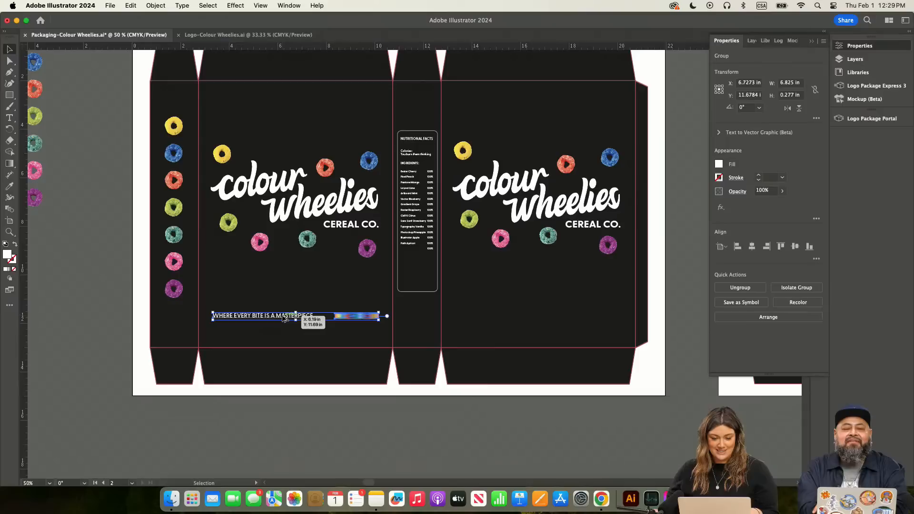
drag(286, 320, 532, 320)
Step: Align the two tagline and colour bar groups by their vertical centres and deselect them
shift+click(350, 318)
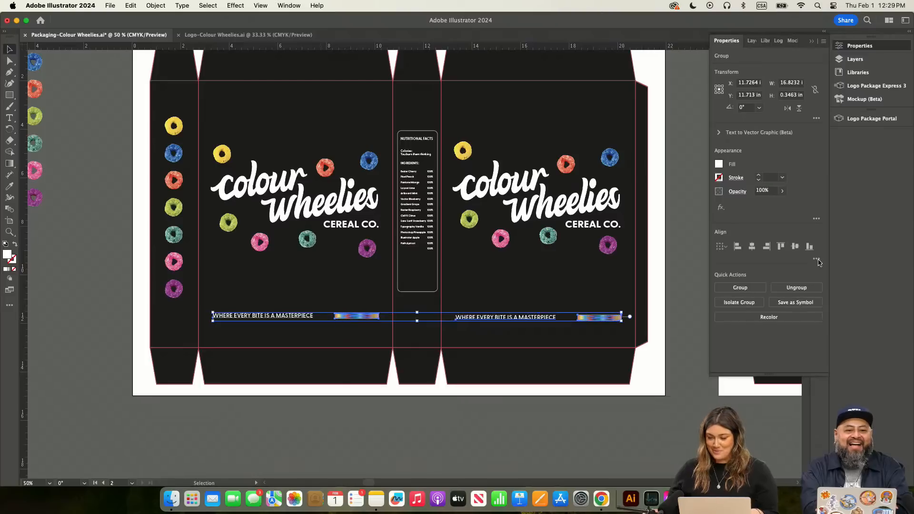
click(795, 247)
click(685, 273)
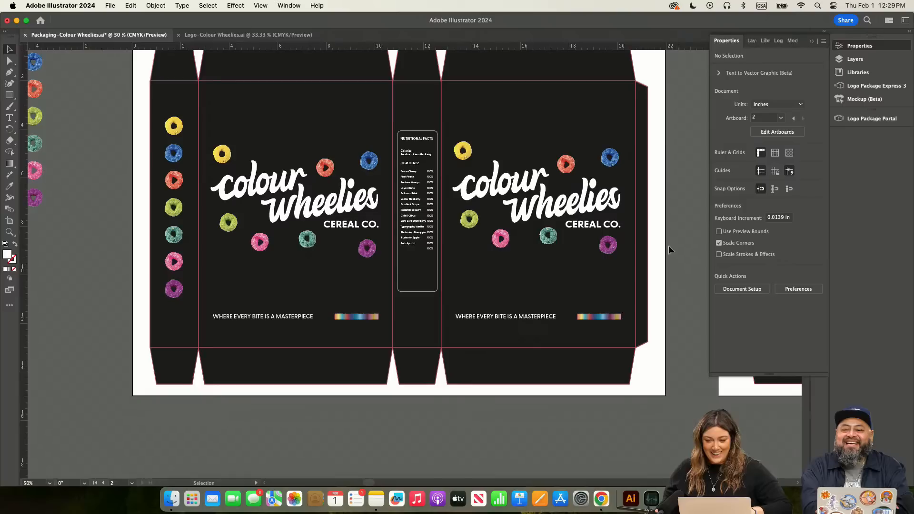
Step: Switch to Chrome and copy the line "Best served with a side of sketchbook and pencils" from the Colour Wheelies Copy document
scroll(476, 215, up, 3)
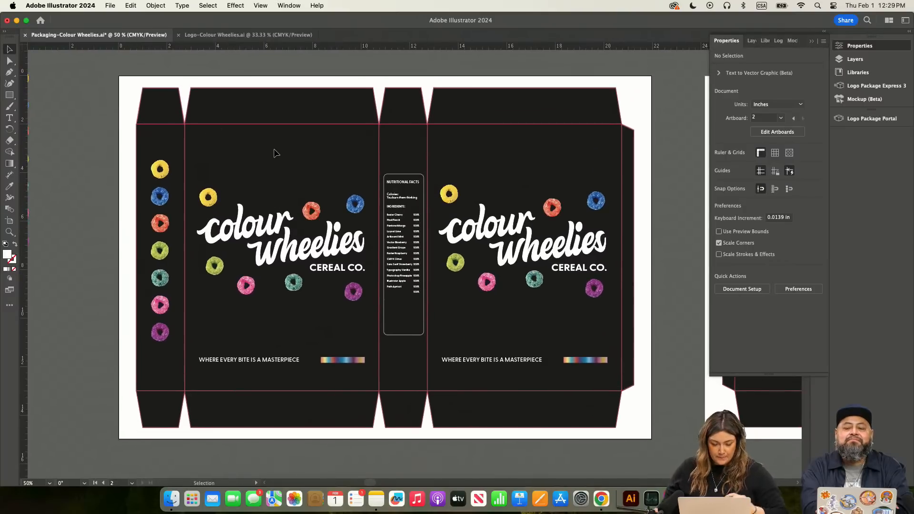
click(600, 498)
scroll(396, 346, up, 1)
drag(454, 355, 279, 353)
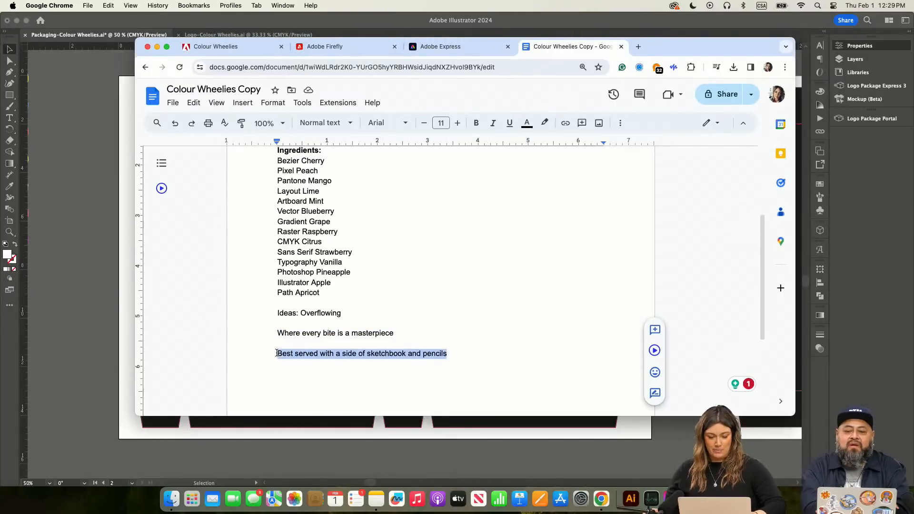
Step: Switch back to Illustrator and add the copied line as a text object above the logo on the left logo panel
click(98, 199)
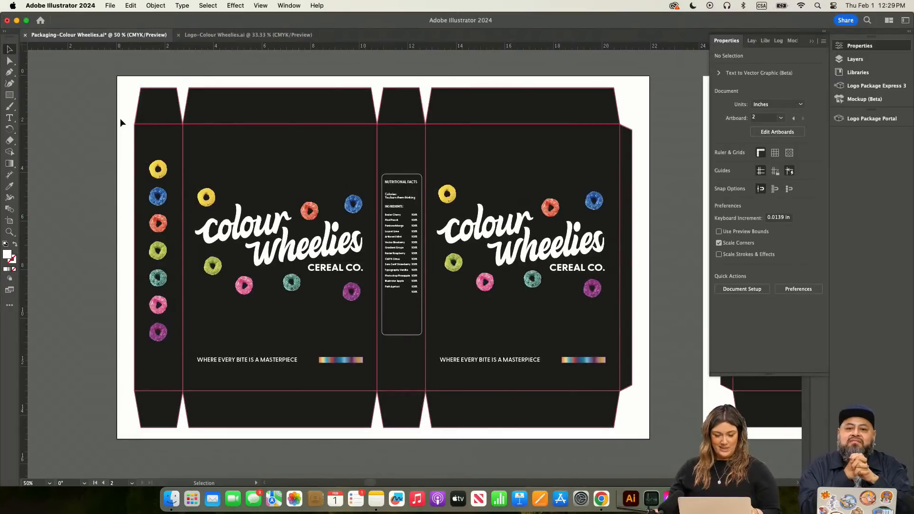
key(super+equal)
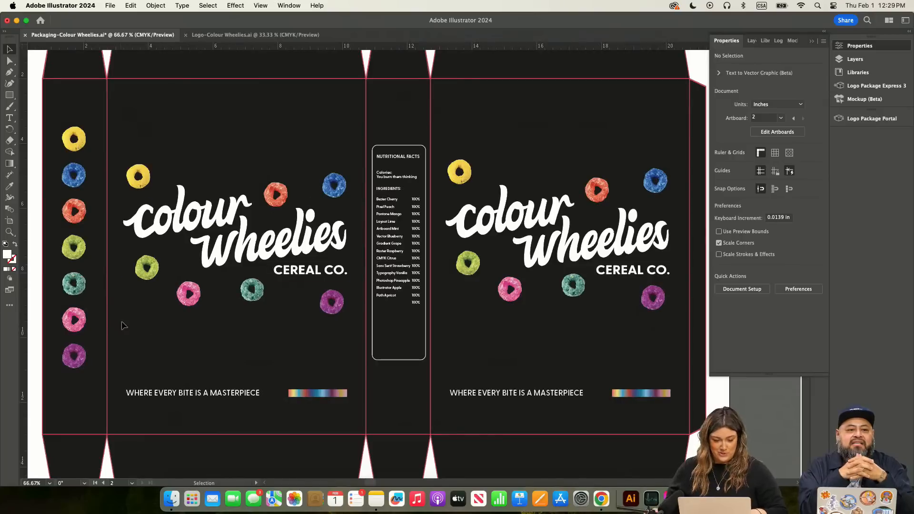
click(9, 118)
click(190, 114)
key(Escape)
Step: Match the new line to the masterpiece tagline's style with the Eyedropper, and position it roughly centred above the left panel's logo
key(i)
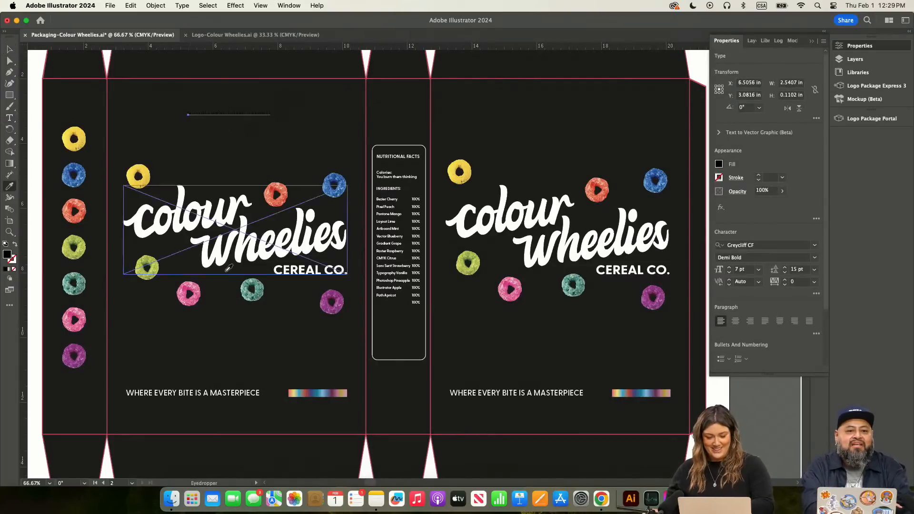
click(224, 393)
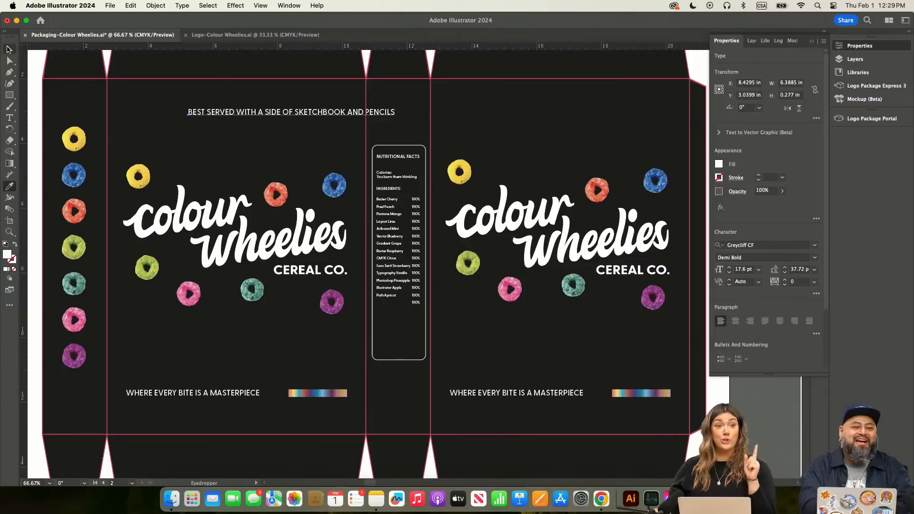
click(9, 49)
drag(353, 114, 308, 113)
Step: Duplicate the "Best served" line above the right panel's logo, align both copies by their vertical centres and deselect them
scroll(312, 112, right, 2)
scroll(314, 115, right, 2)
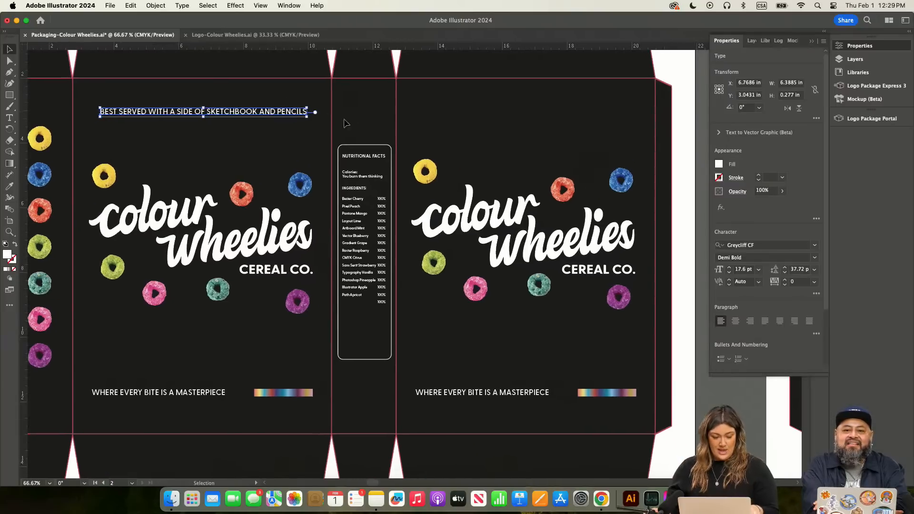
drag(250, 114, 577, 115)
shift+click(248, 117)
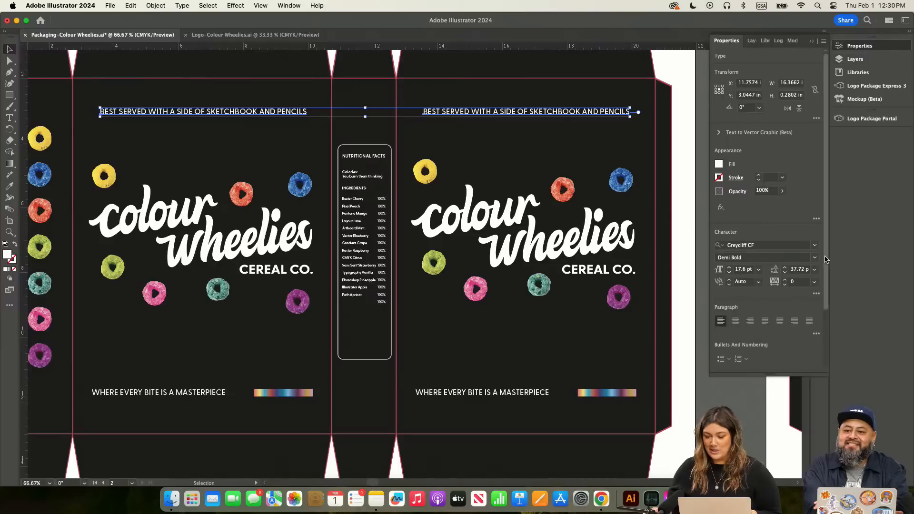
drag(828, 260, 826, 323)
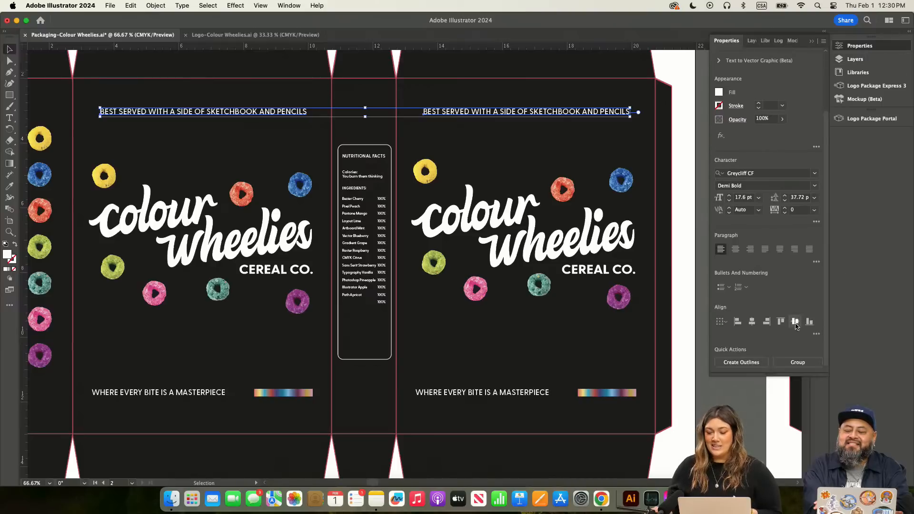
click(483, 152)
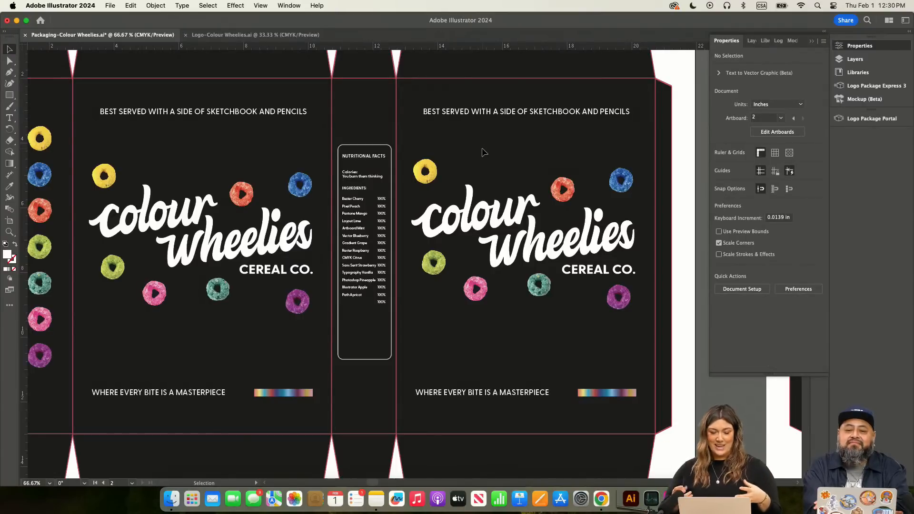
Step: Fill the Inside box dieline with pink sampled from the pink cereal ring
scroll(505, 125, up, 3)
key(super+minus)
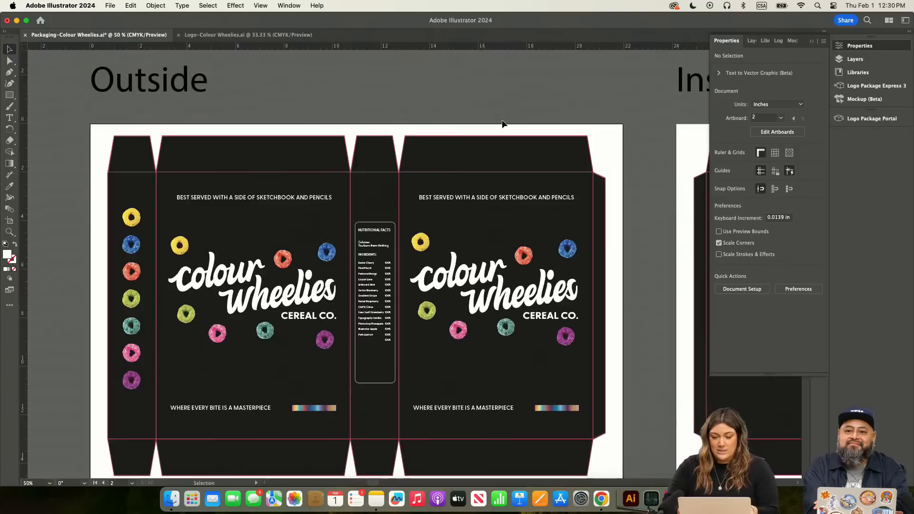
scroll(505, 166, right, 5)
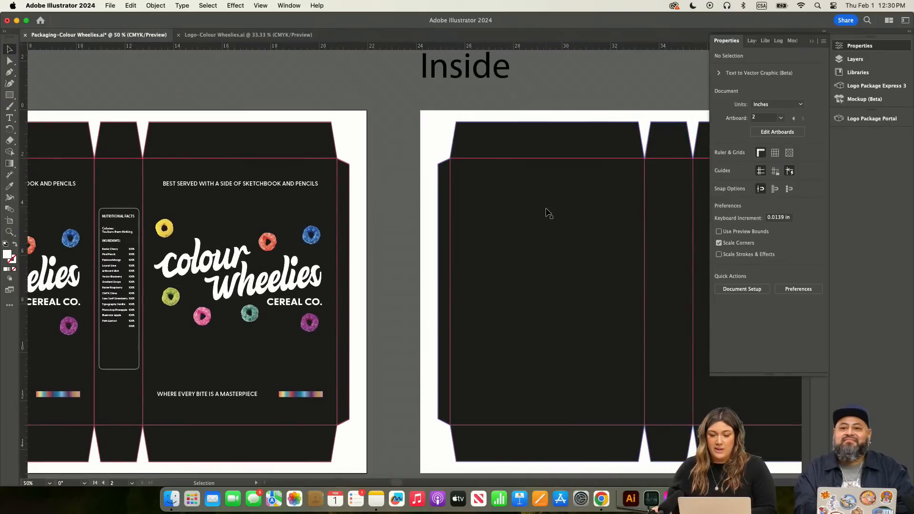
click(546, 213)
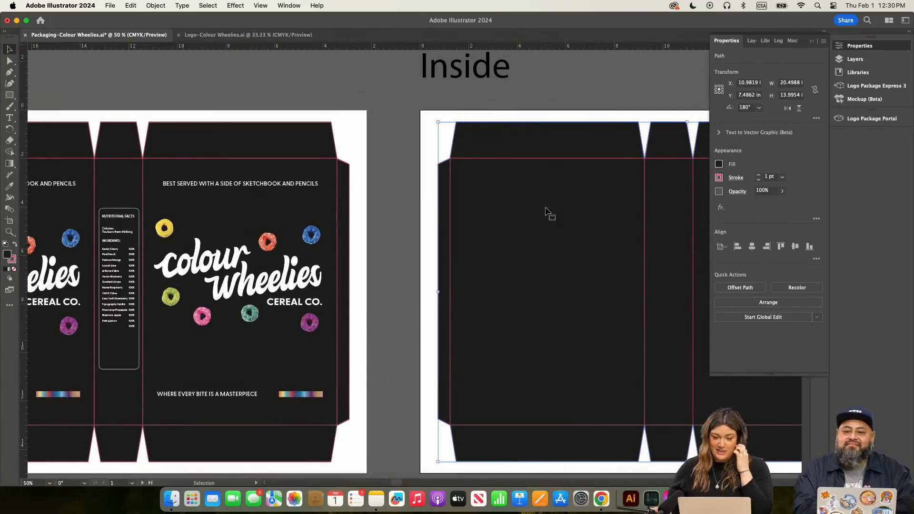
key(i)
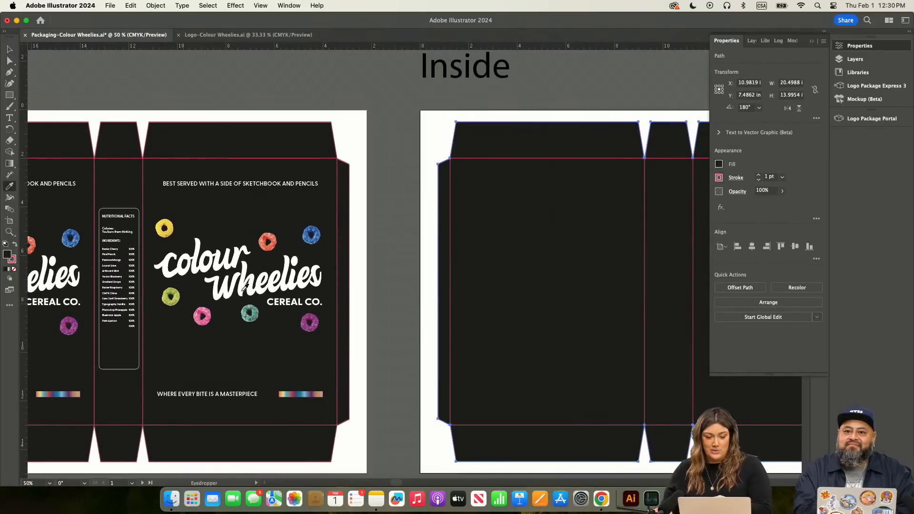
click(204, 315)
key(v)
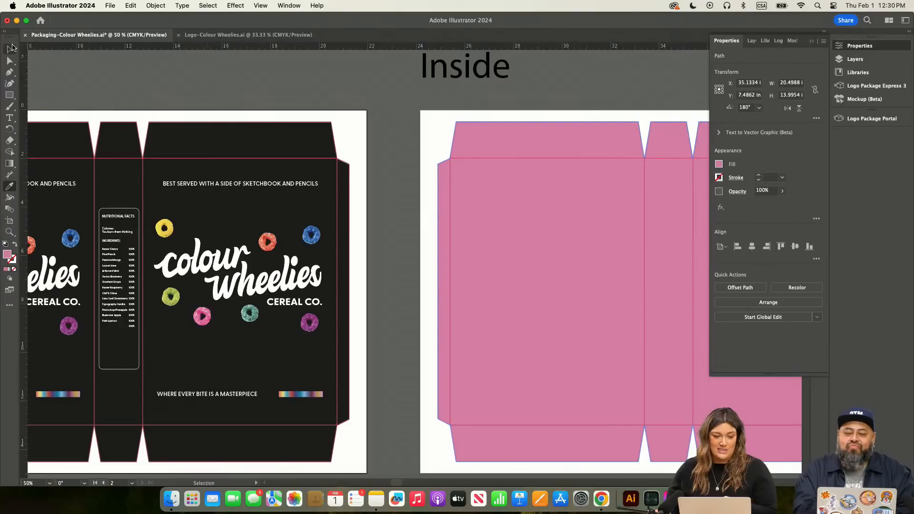
click(343, 89)
Step: Fill the Inside box dieline with blue sampled from the blue cereal ring on the right logo panel, and deselect it
scroll(371, 114, right, 3)
scroll(400, 153, right, 2)
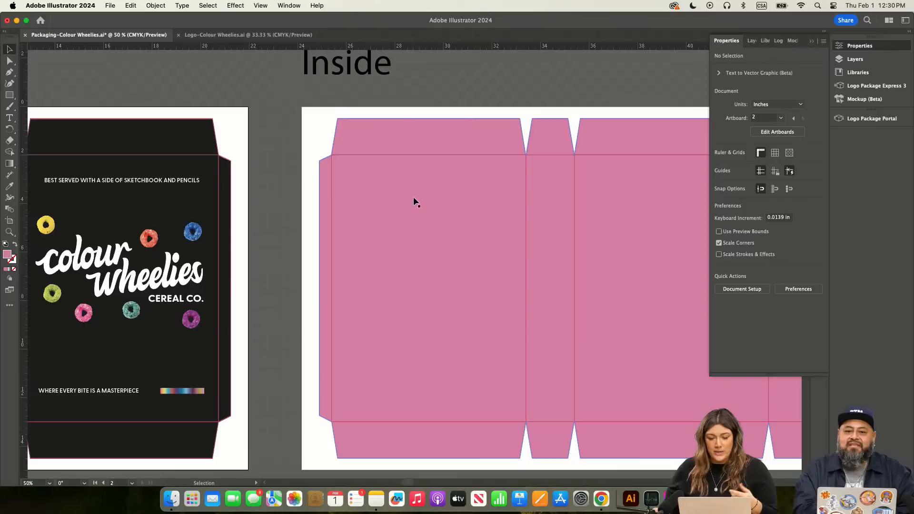
click(417, 227)
key(i)
click(195, 235)
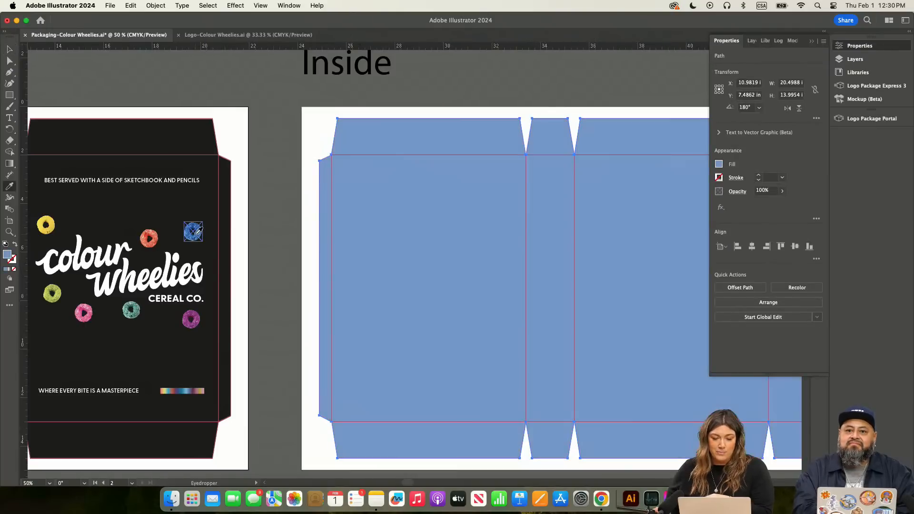
click(9, 49)
click(119, 72)
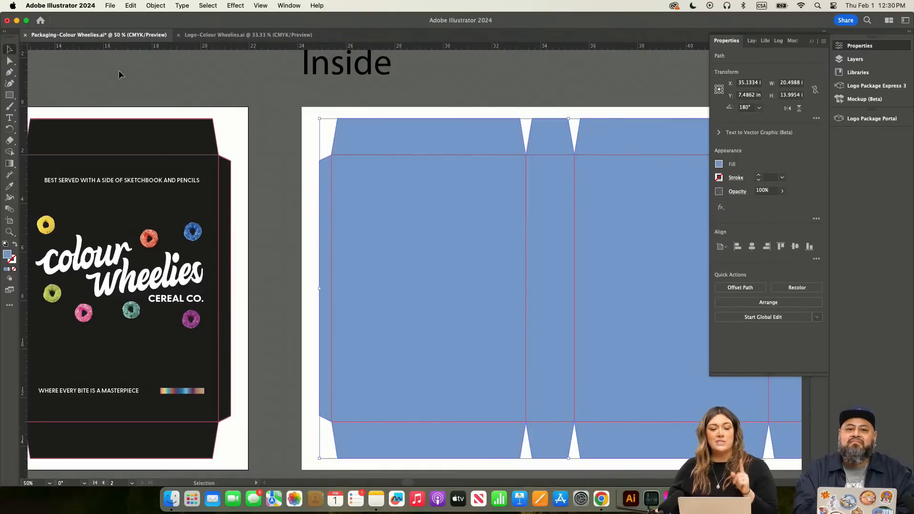
click(456, 270)
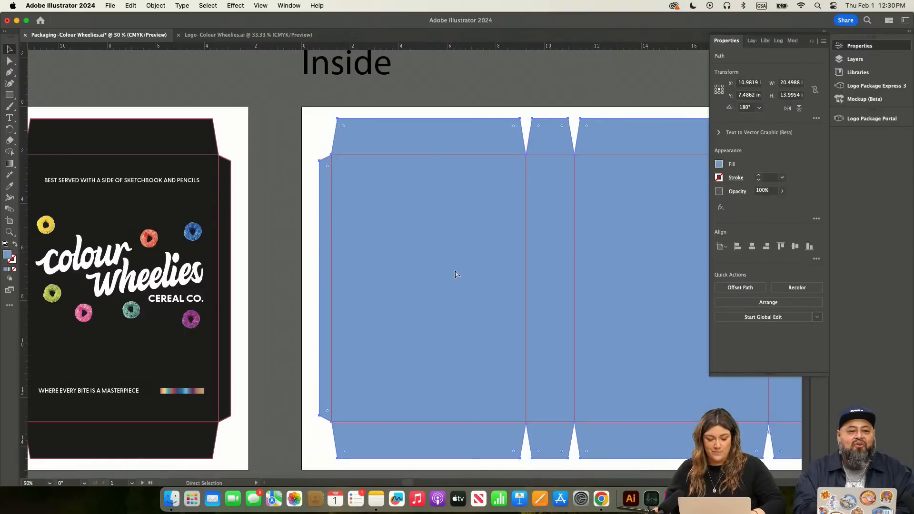
click(245, 123)
Step: Examine the Outside and Inside box layouts side by side with the Properties panel collapsed
scroll(254, 115, left, 3)
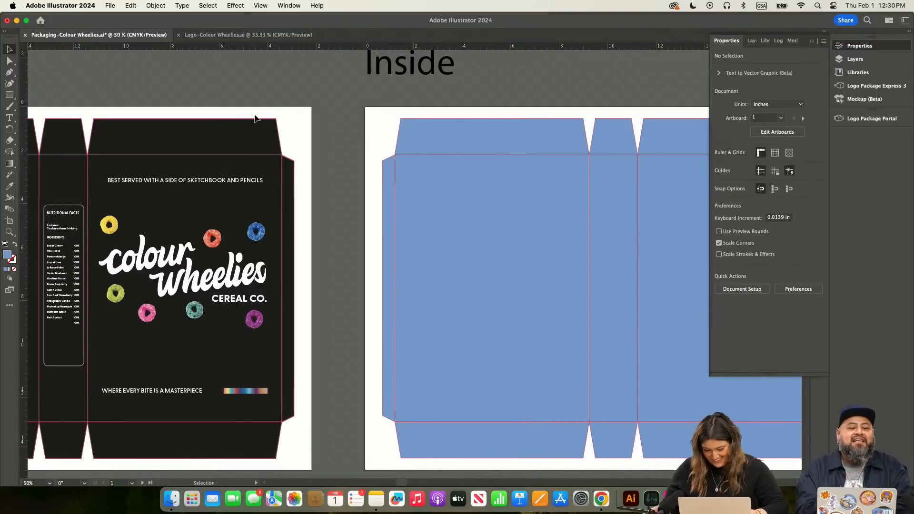
key(super+minus)
drag(272, 115, 330, 112)
scroll(345, 116, right, 1)
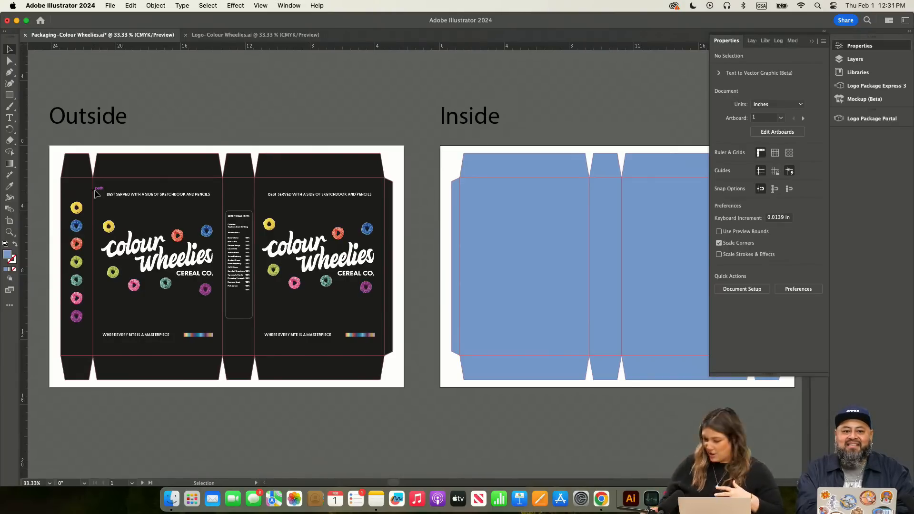
scroll(553, 117, right, 3)
scroll(553, 117, up, 2)
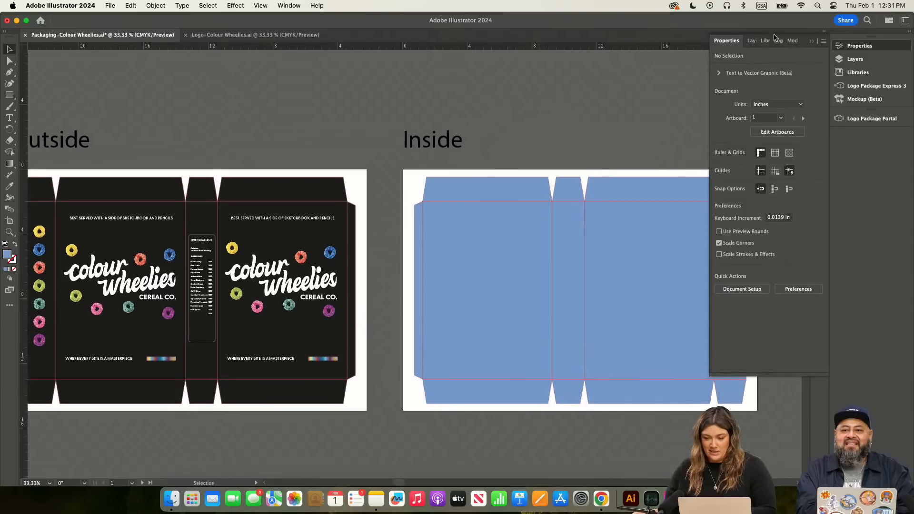
click(811, 42)
scroll(665, 126, down, 2)
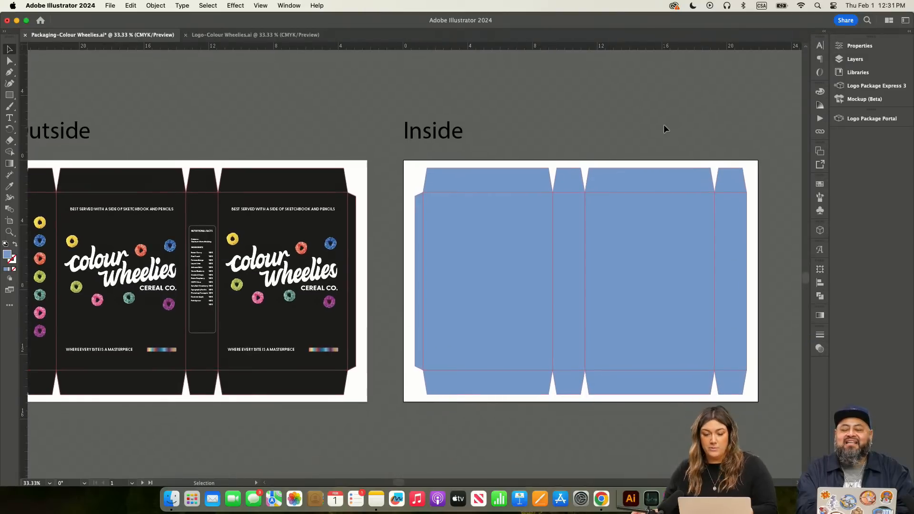
scroll(448, 219, left, 3)
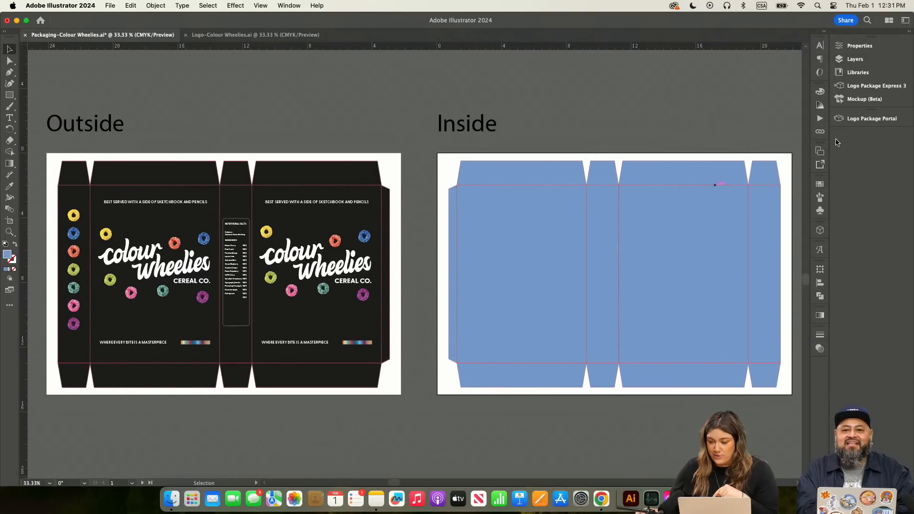
Step: Place the five-ring cereal artwork from the Colour Wheelies library above the Inside artboard and deselect it
click(876, 73)
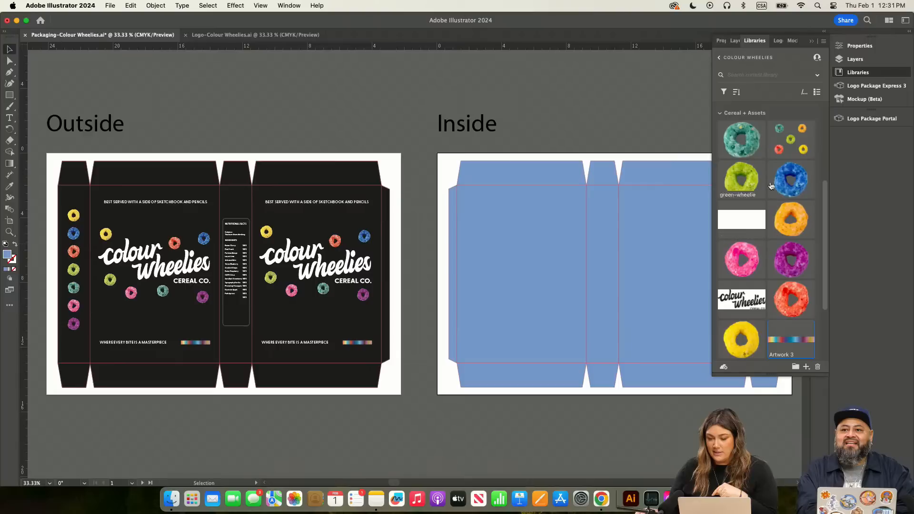
mouse_move(596, 91)
mouse_down()
mouse_move(618, 96)
mouse_move(590, 99)
mouse_up()
click(650, 112)
scroll(653, 113, up, 5)
scroll(653, 113, right, 2)
scroll(652, 119, down, 1)
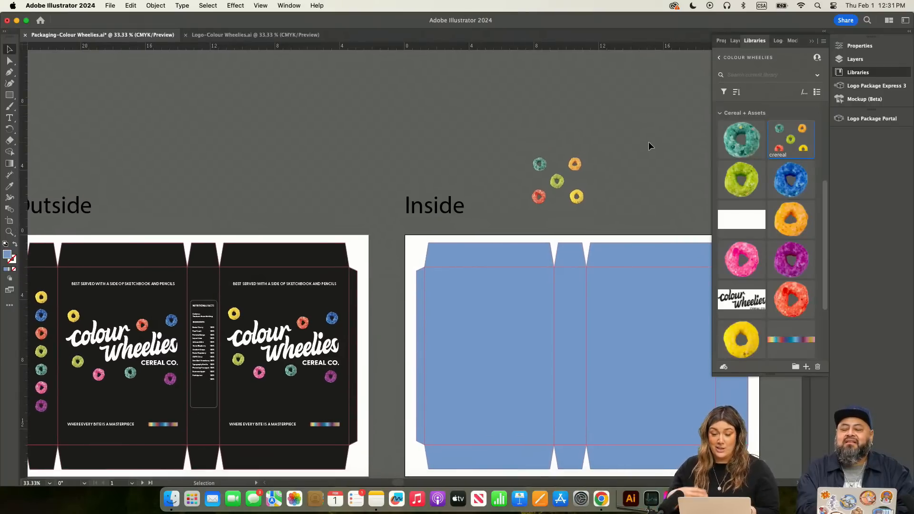
key(super+minus)
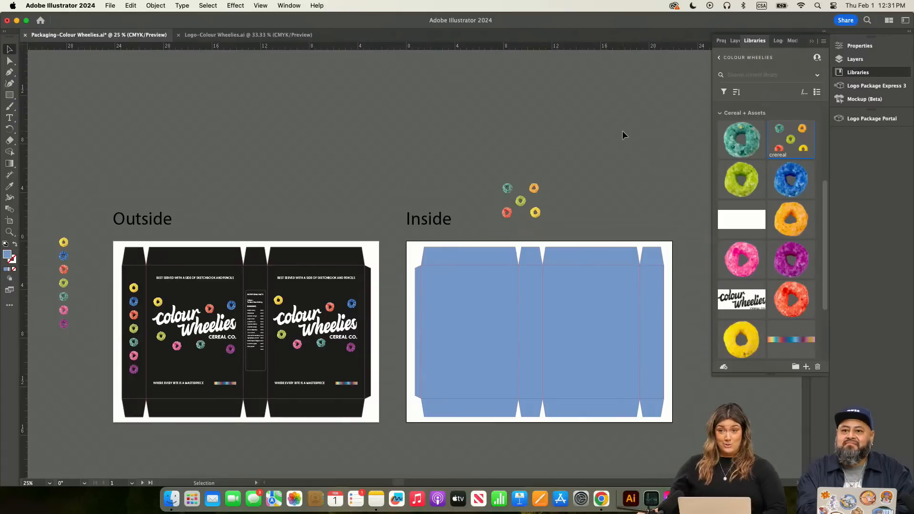
Step: Move the five-ring cereal artwork up into the empty space above the artboards and duplicate it directly underneath
drag(536, 211, 456, 127)
click(522, 140)
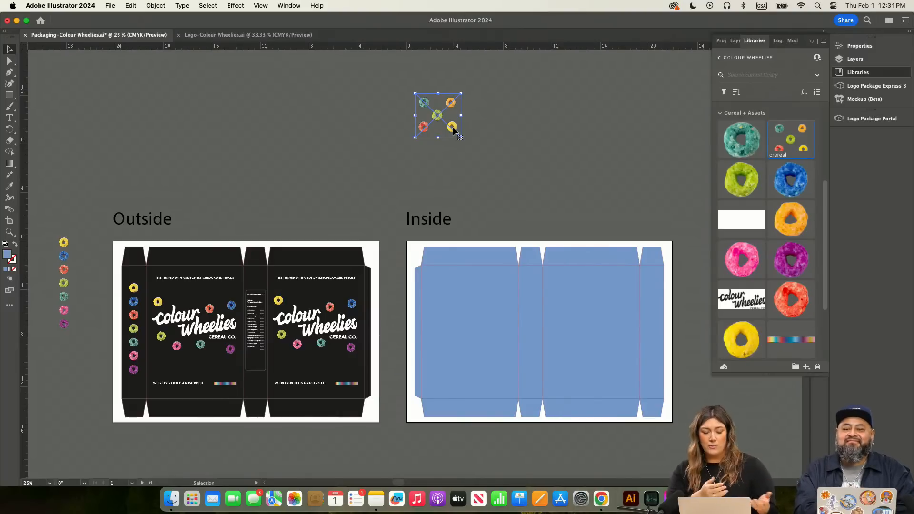
click(485, 132)
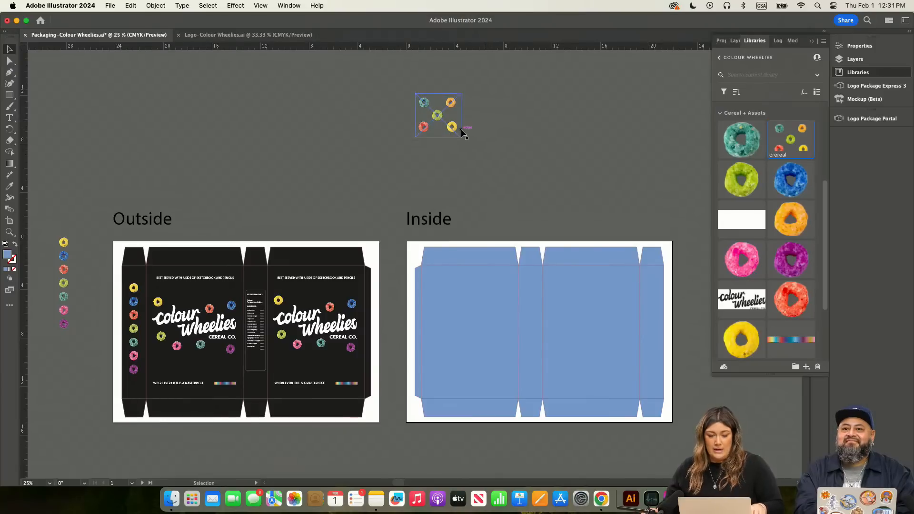
drag(453, 129, 453, 174)
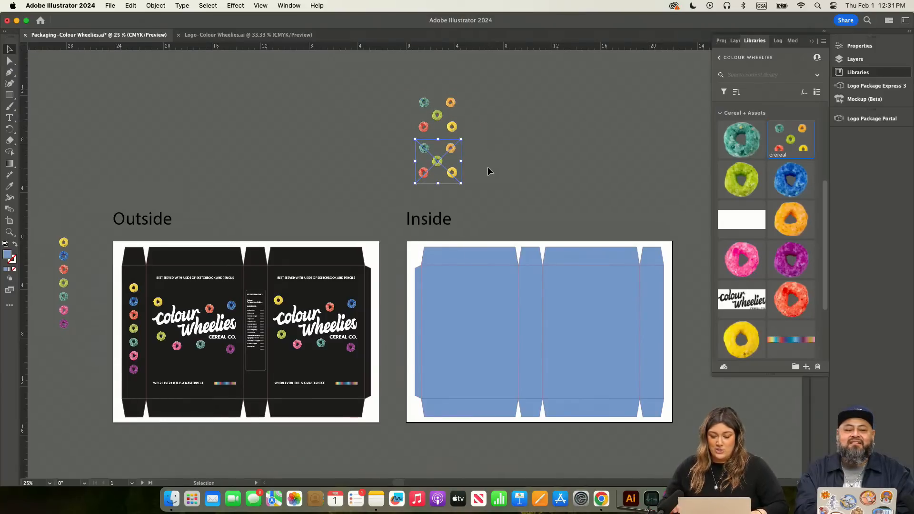
Step: Rotate the lower cereal block 180 degrees and place a copy of the two-block column immediately to the left
drag(465, 187, 419, 130)
click(505, 171)
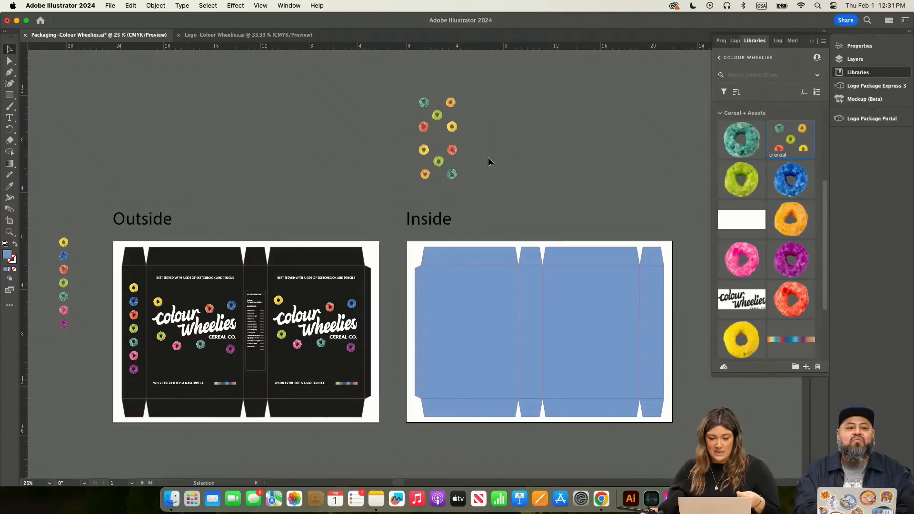
drag(469, 181, 401, 176)
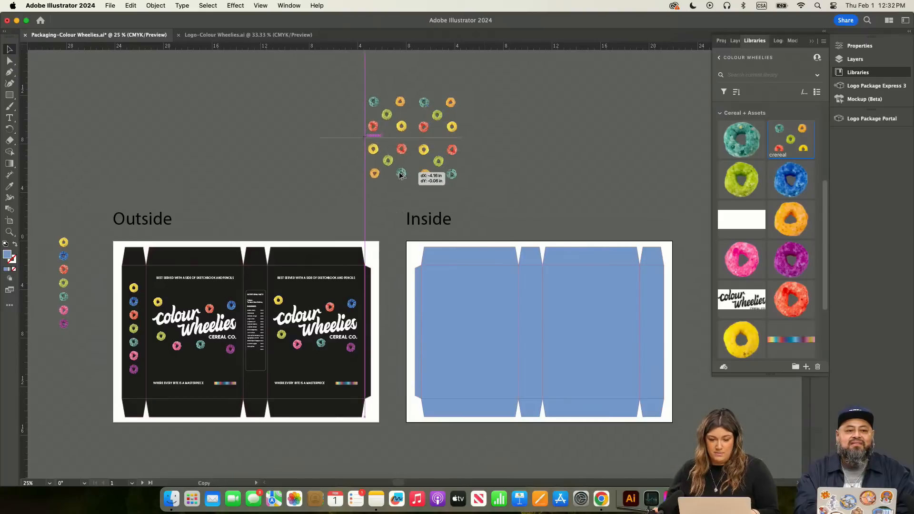
Step: Reflect the left two-block cereal column across the vertical axis and deselect it
click(156, 6)
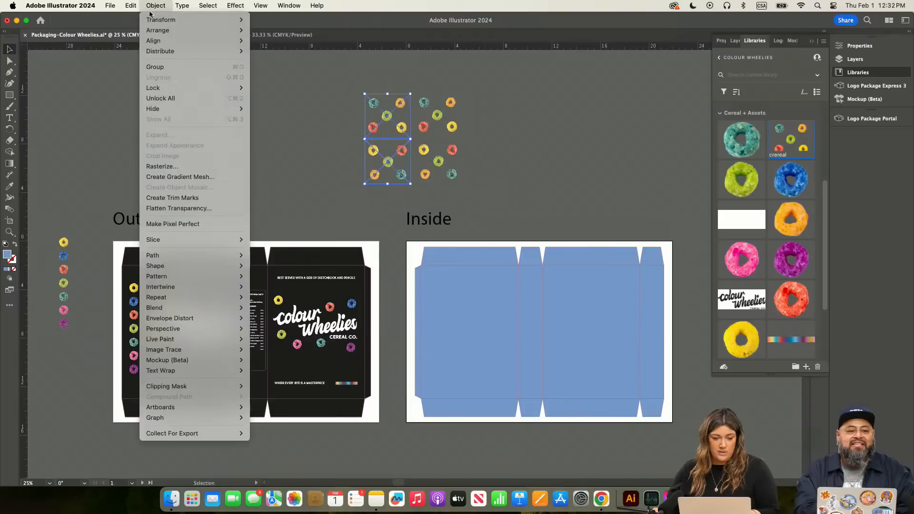
mouse_move(152, 20)
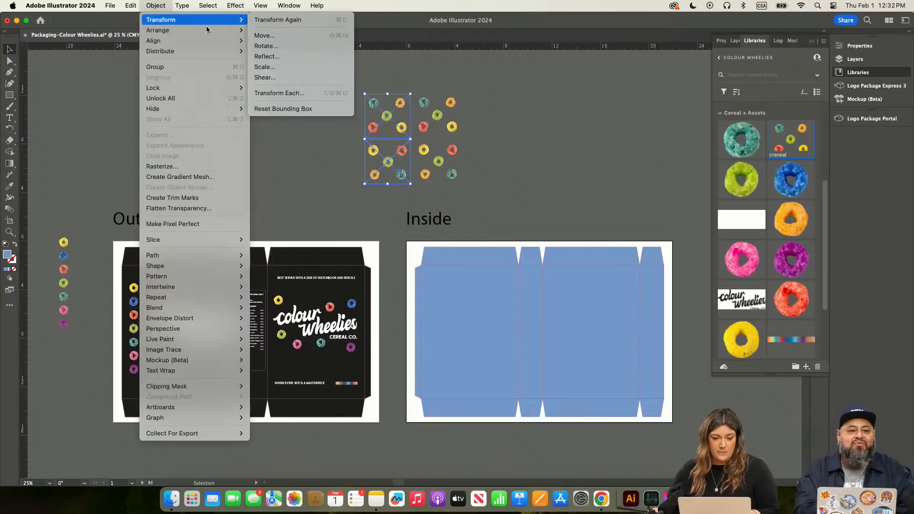
click(265, 56)
click(400, 274)
click(524, 136)
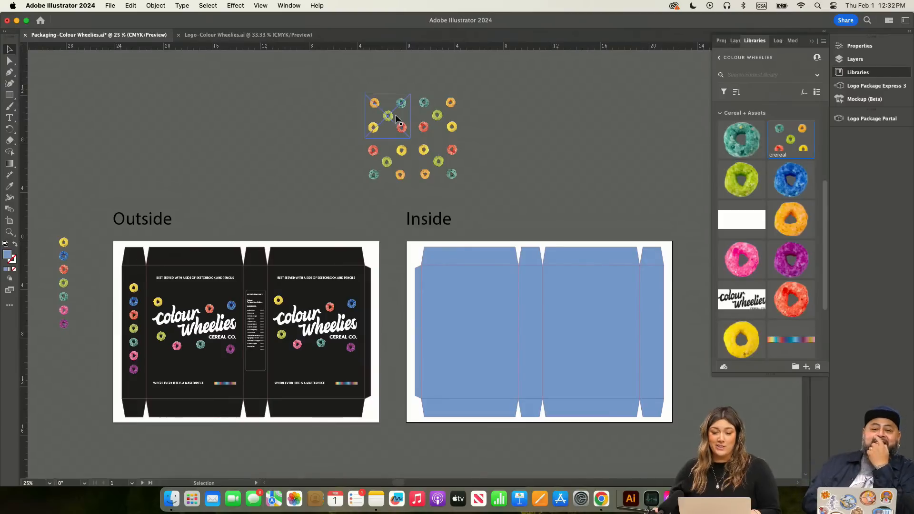
Step: Group the two cereal blocks of each column
drag(351, 106, 401, 175)
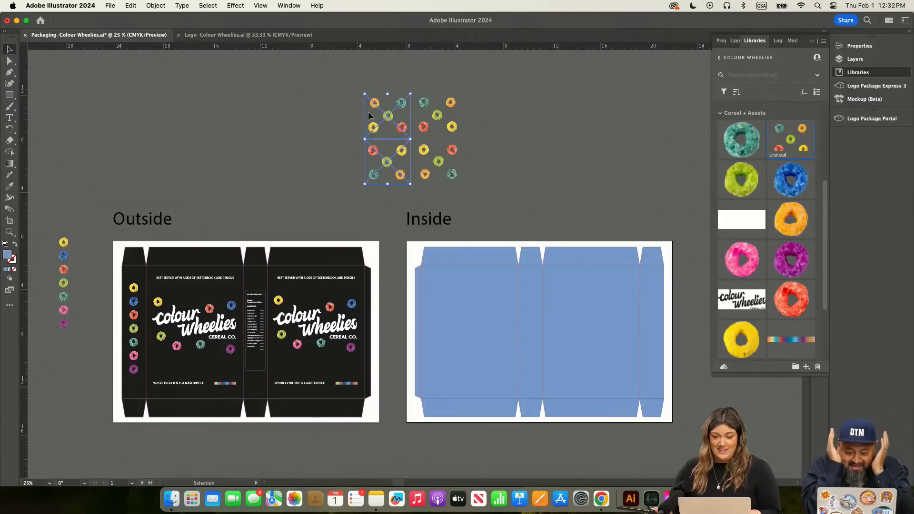
click(860, 46)
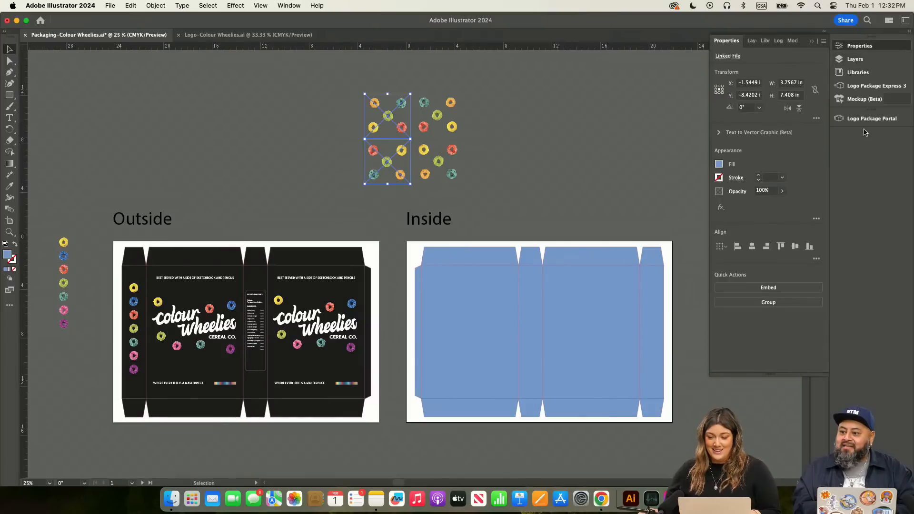
click(503, 125)
drag(433, 73, 490, 178)
drag(432, 86, 469, 184)
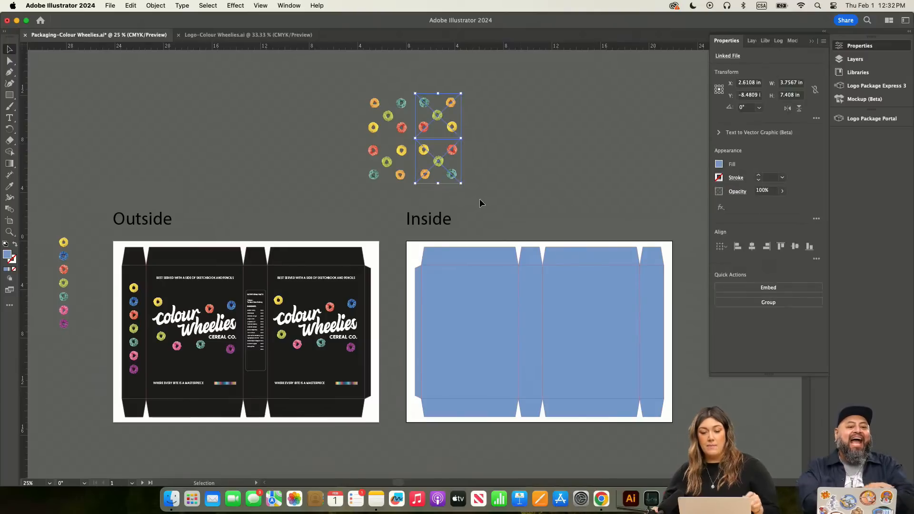
click(527, 191)
drag(399, 185, 402, 186)
key(super+g)
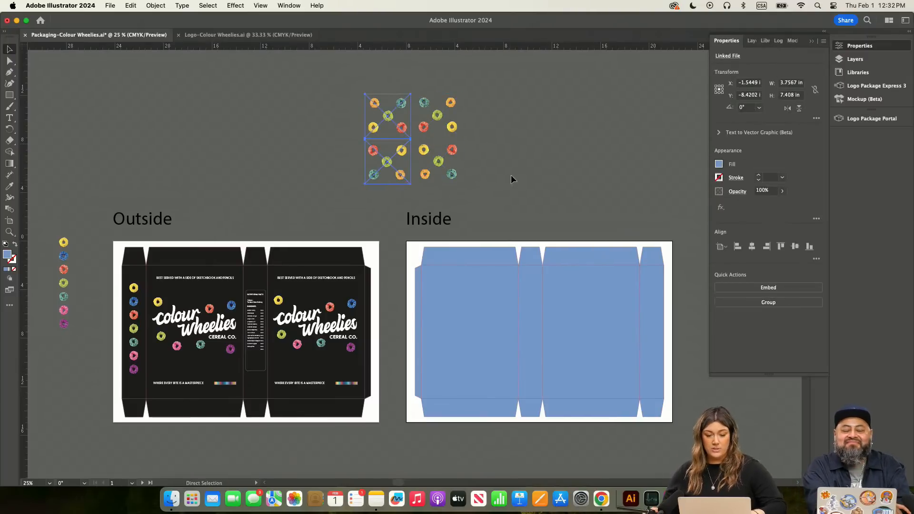
Step: Shift the left cereal column slightly closer to the right one and duplicate the four-block pattern to the right
click(512, 180)
drag(392, 134, 395, 130)
click(502, 145)
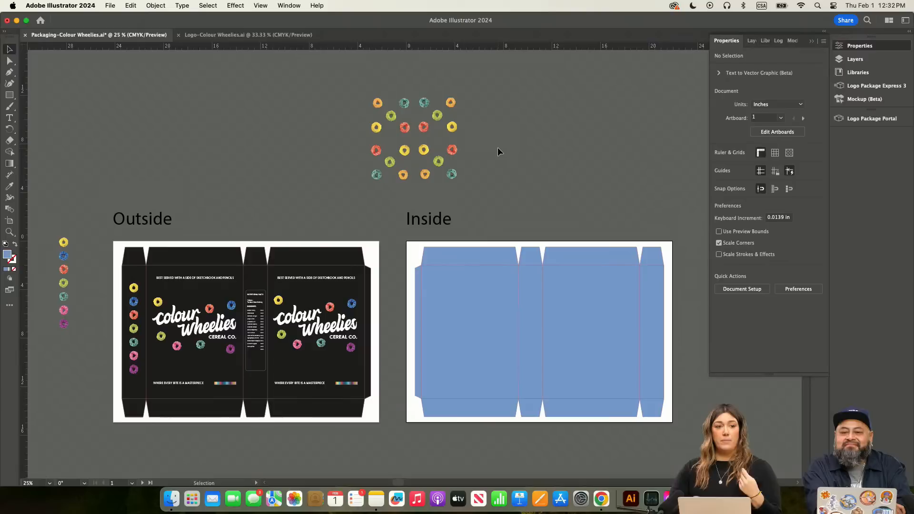
drag(363, 93, 533, 164)
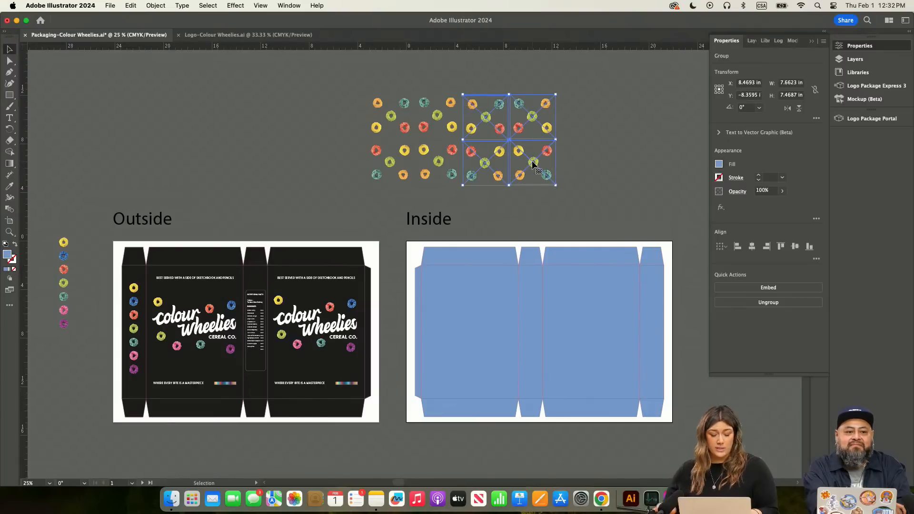
Step: Move both four-block patterns further up from the artboards and align their top edges
key(super+minus)
click(313, 218)
click(435, 284)
drag(400, 243, 393, 198)
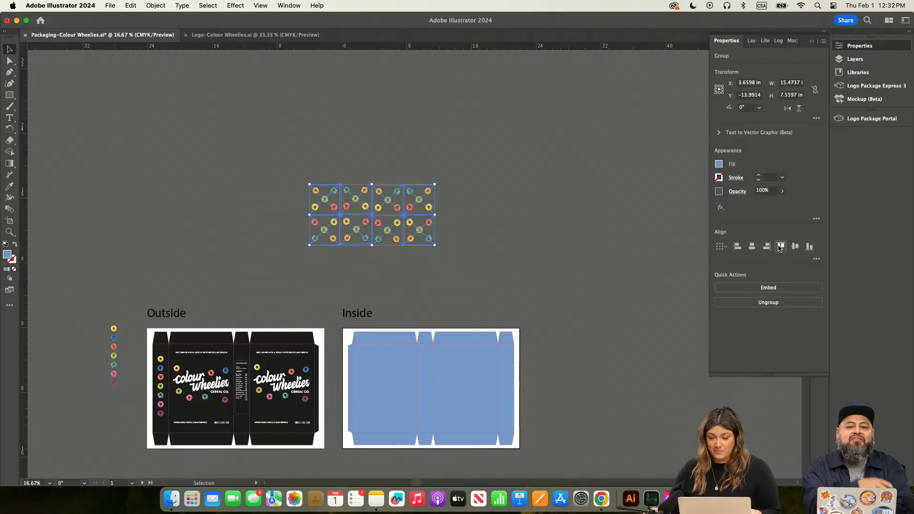
click(542, 225)
drag(289, 156, 472, 248)
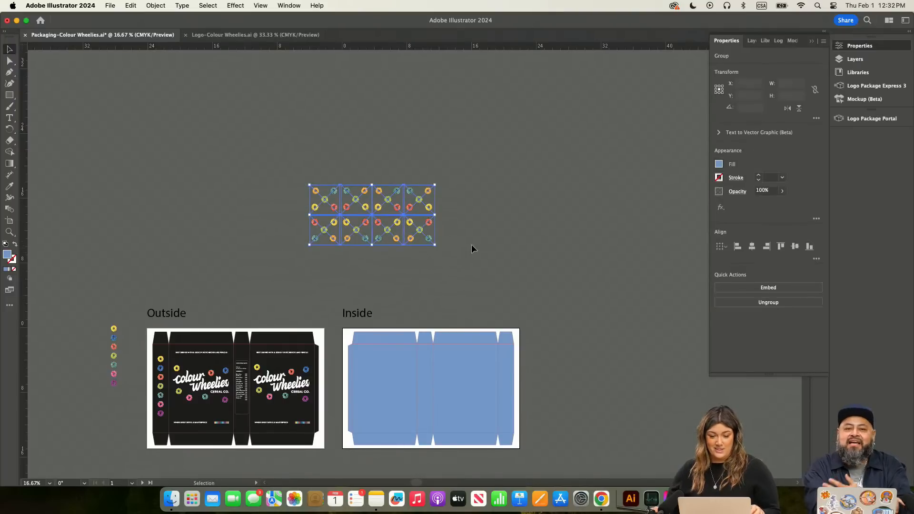
click(457, 242)
Step: Duplicate the cereal pattern upward twice to build a grid four blocks wide and eight blocks high
drag(422, 229, 410, 167)
drag(265, 121, 525, 269)
scroll(455, 227, up, 5)
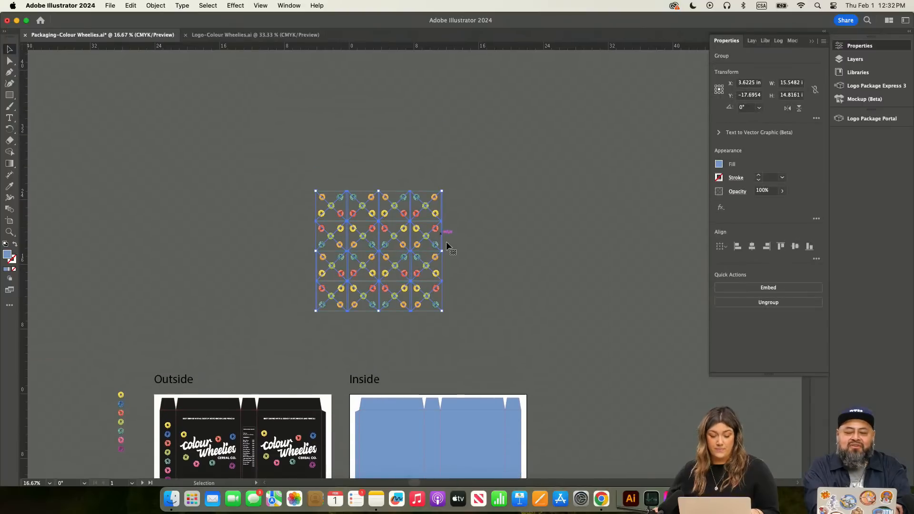
drag(419, 242, 417, 125)
click(495, 151)
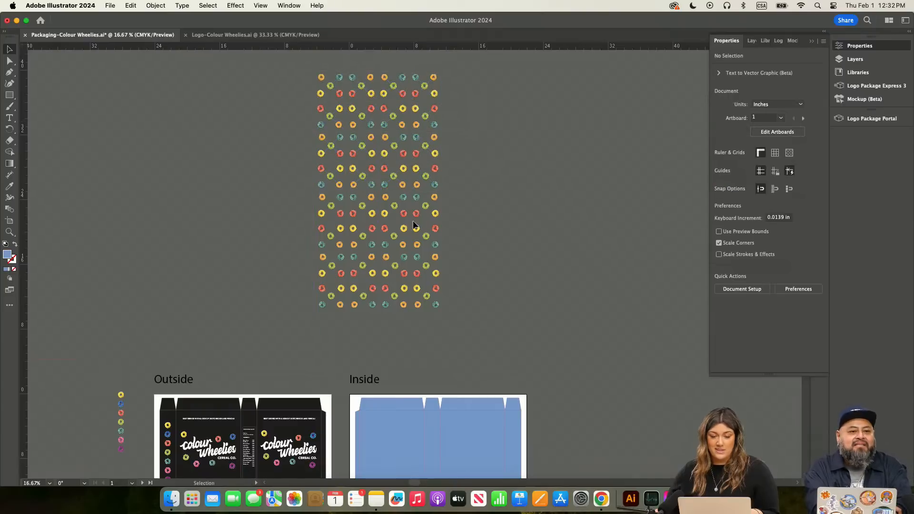
Step: Align the horizontal centres of the stacked cereal pattern sections
drag(482, 322, 410, 157)
click(753, 246)
click(593, 248)
key(super+z)
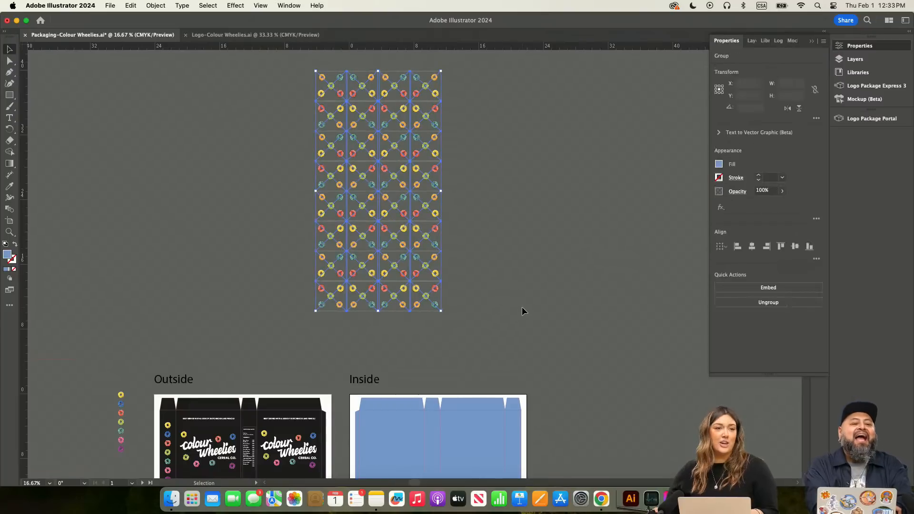
Step: Duplicate the four-by-eight cereal grid to the right and nudge the copy left to even out the gap between them
scroll(539, 306, right, 2)
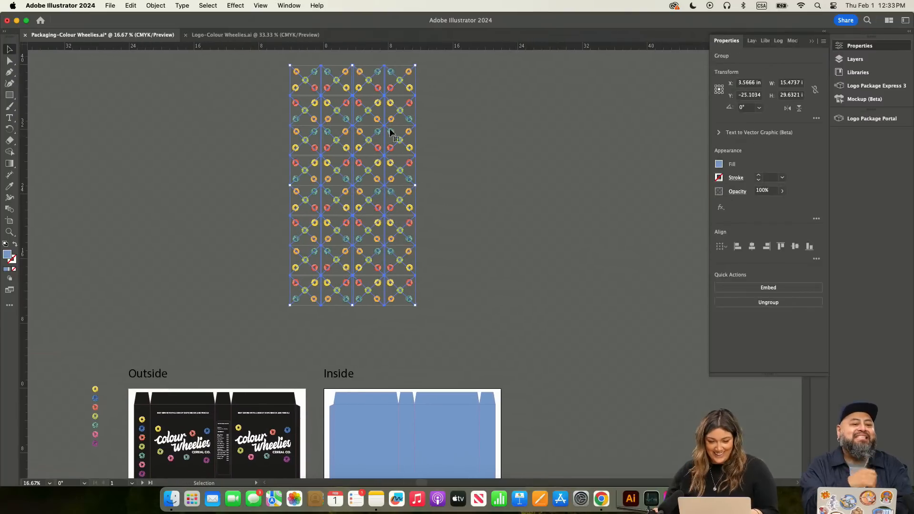
drag(299, 80, 434, 83)
click(588, 143)
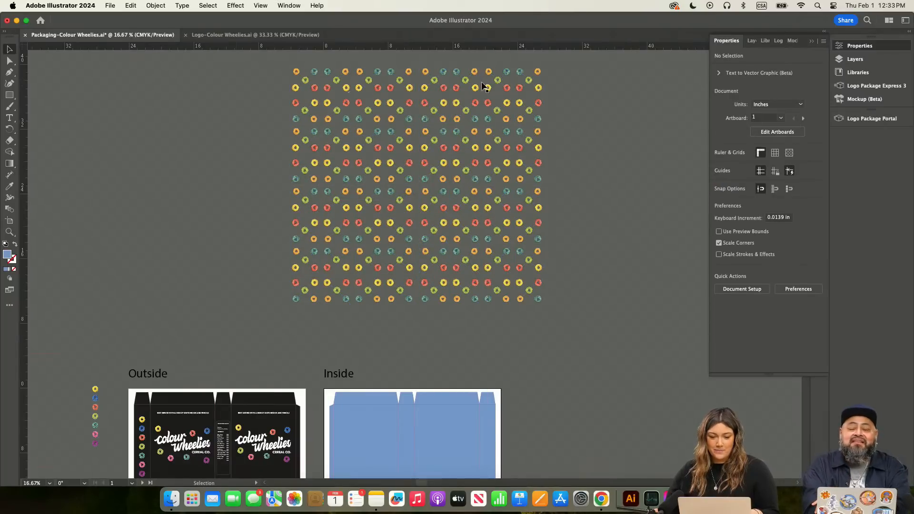
key(super+z)
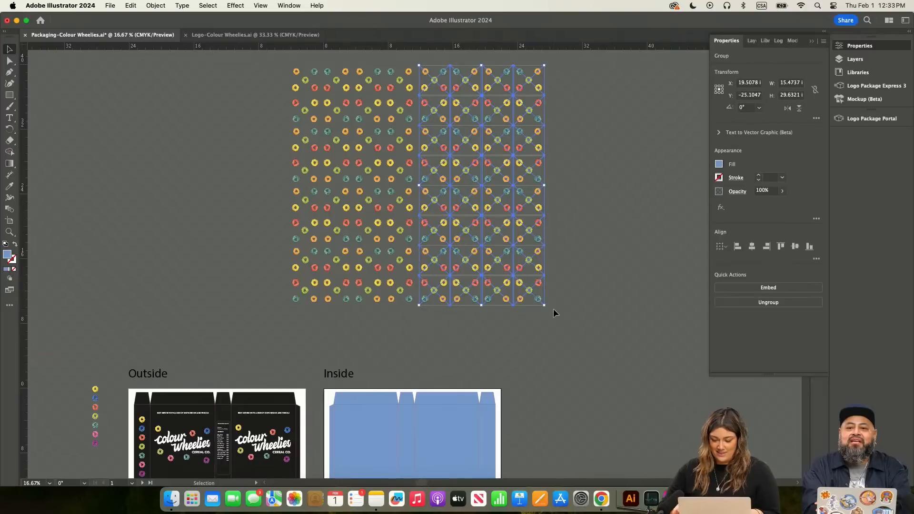
key(Left)
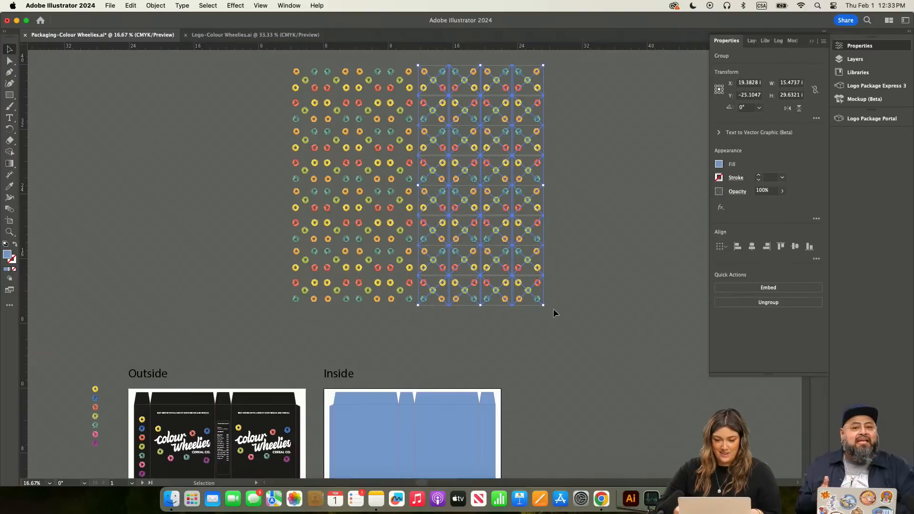
click(577, 283)
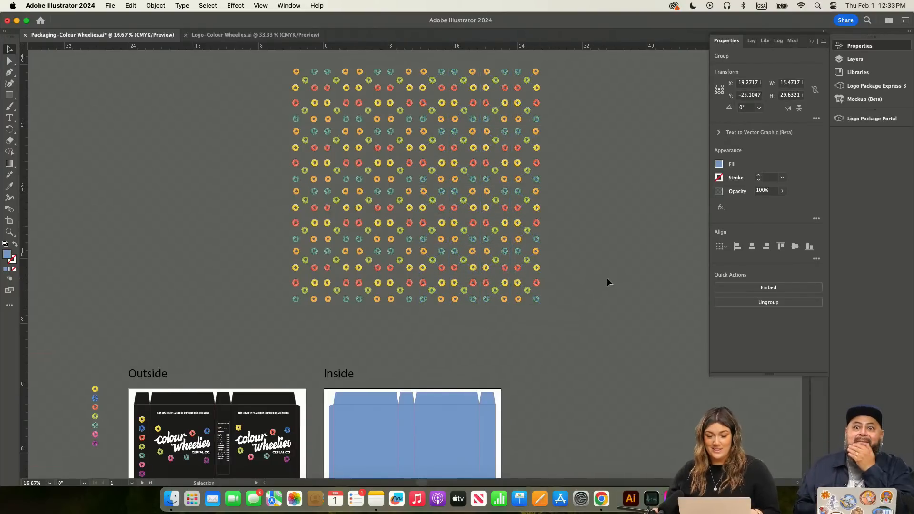
Step: Move the complete eight-by-eight cereal pattern onto the Inside artboard with its left edge at the artboard's left edge
drag(567, 316, 556, 293)
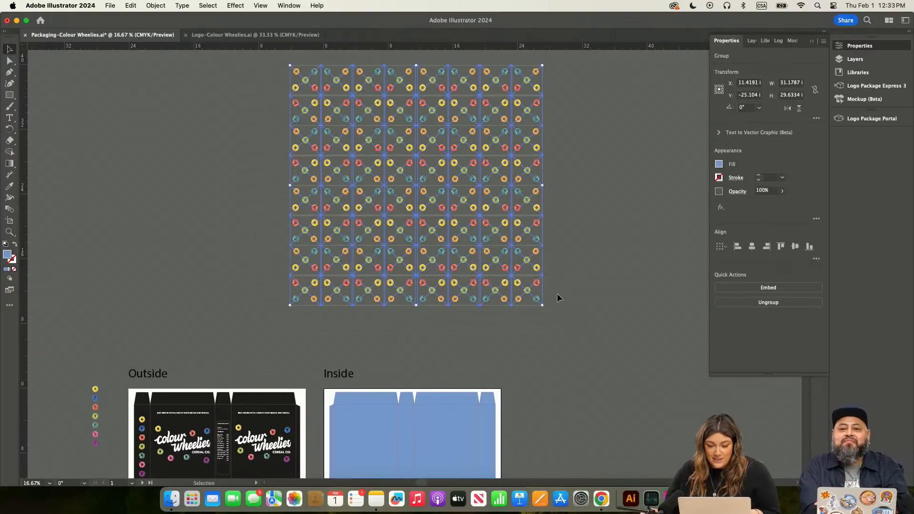
scroll(557, 293, right, 3)
scroll(557, 293, down, 2)
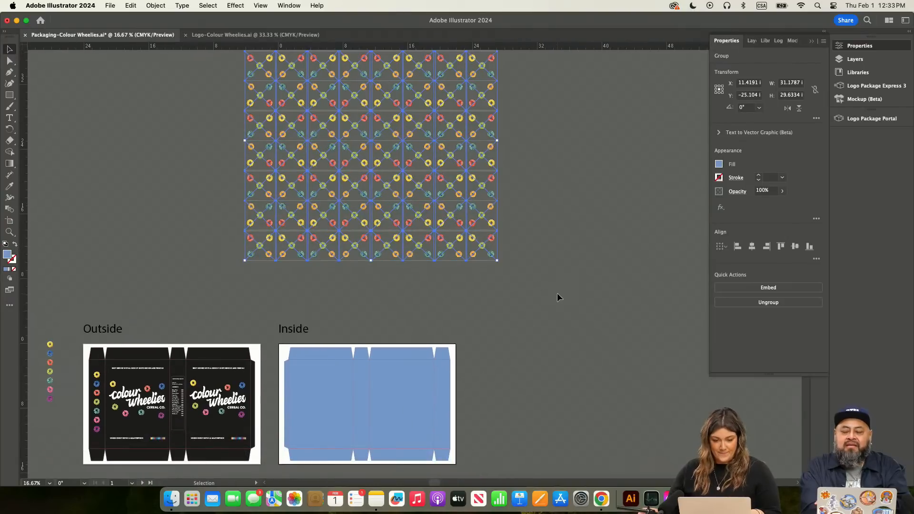
scroll(484, 252, up, 1)
scroll(257, 98, up, 3)
scroll(259, 100, down, 2)
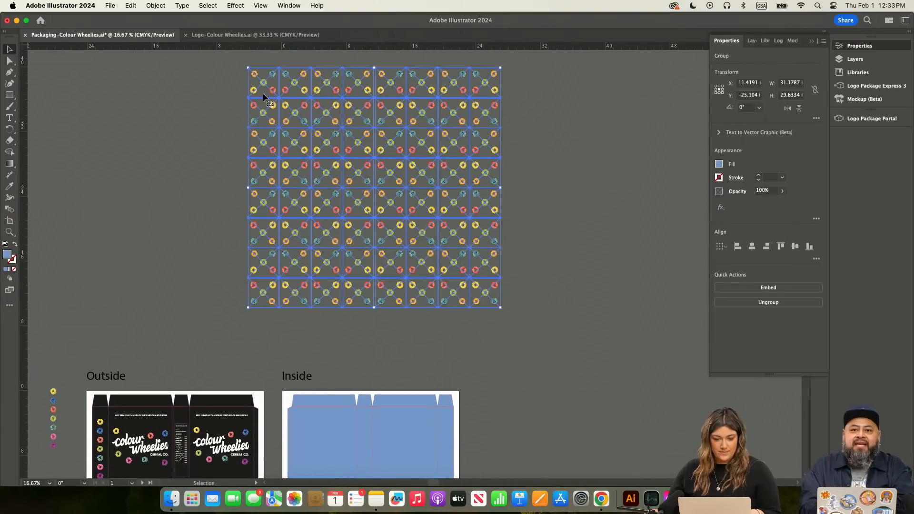
drag(272, 72, 306, 333)
key(super+=)
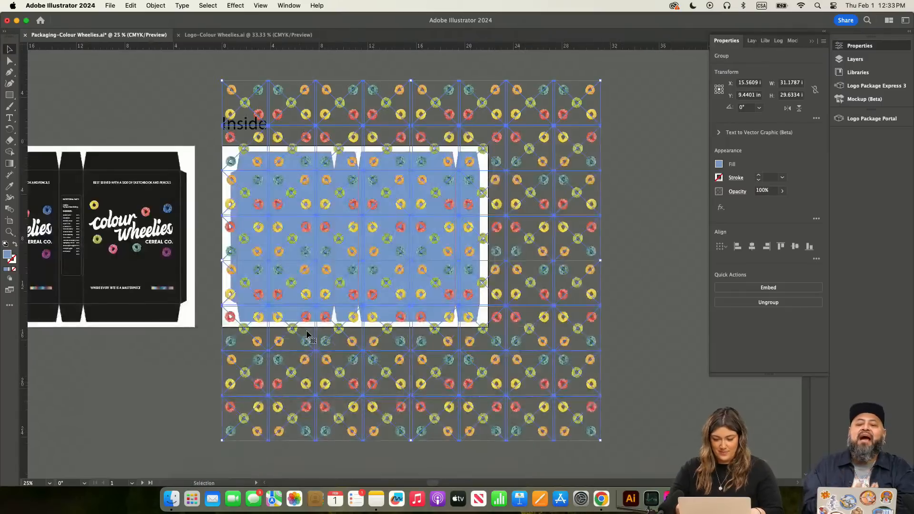
Step: Scale the cereal pattern to about 21.79 in wide by 20.71 in high and position it across the Inside artboard's width
drag(601, 81, 537, 119)
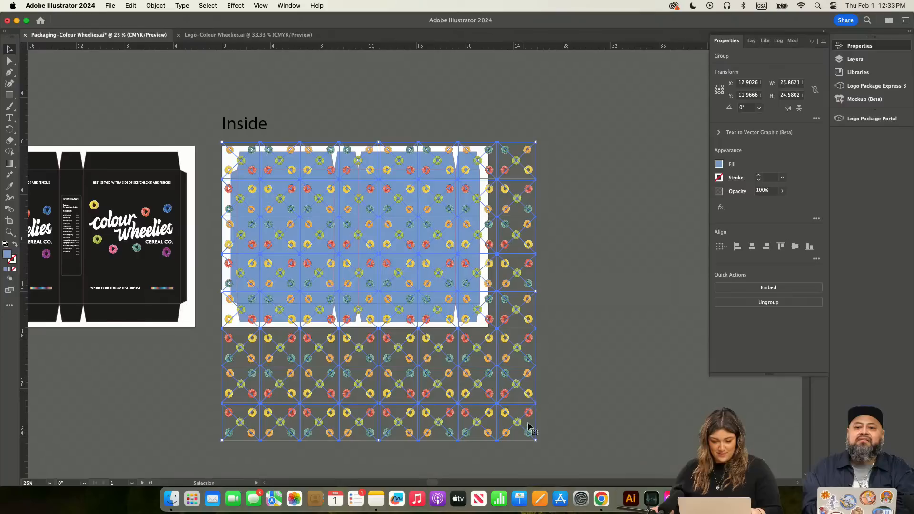
drag(528, 432, 504, 399)
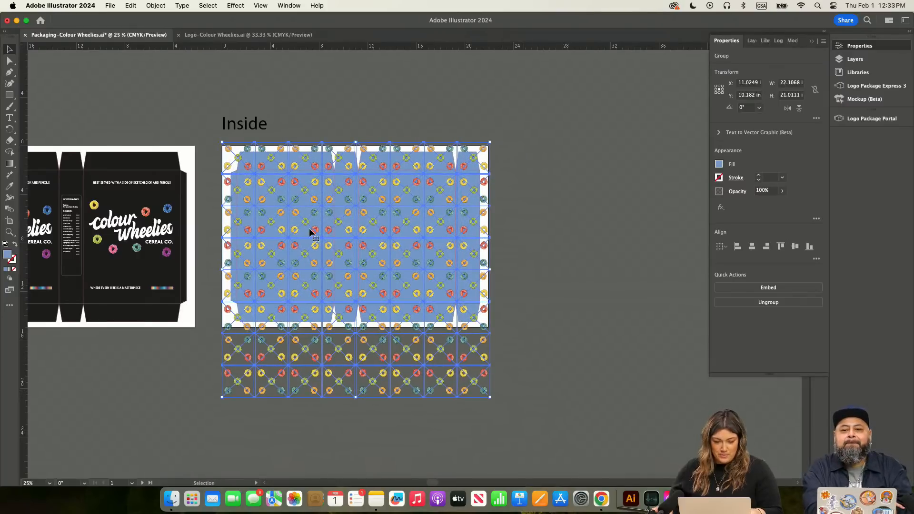
key(super+equal)
drag(360, 106, 352, 93)
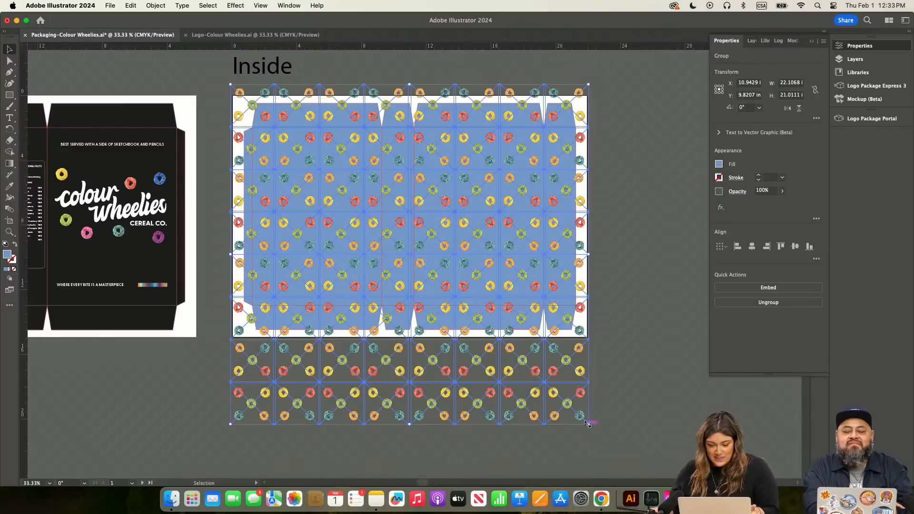
mouse_move(589, 425)
mouse_down()
mouse_move(574, 406)
mouse_move(585, 421)
mouse_up()
drag(352, 162, 353, 156)
click(614, 377)
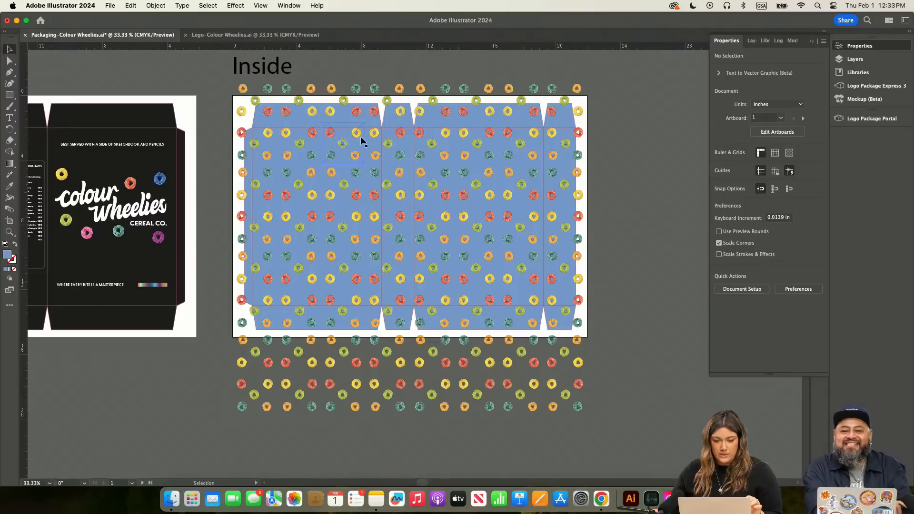
Step: Move the whole cereal pattern down, then back up over the Inside artboard so it extends past the artboard's upper edge
click(572, 86)
click(215, 78)
drag(215, 77, 620, 425)
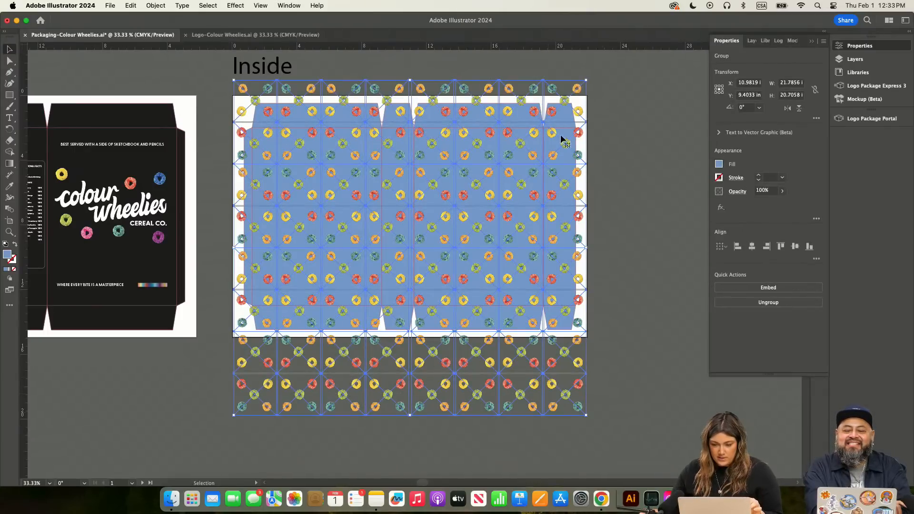
drag(579, 94, 570, 158)
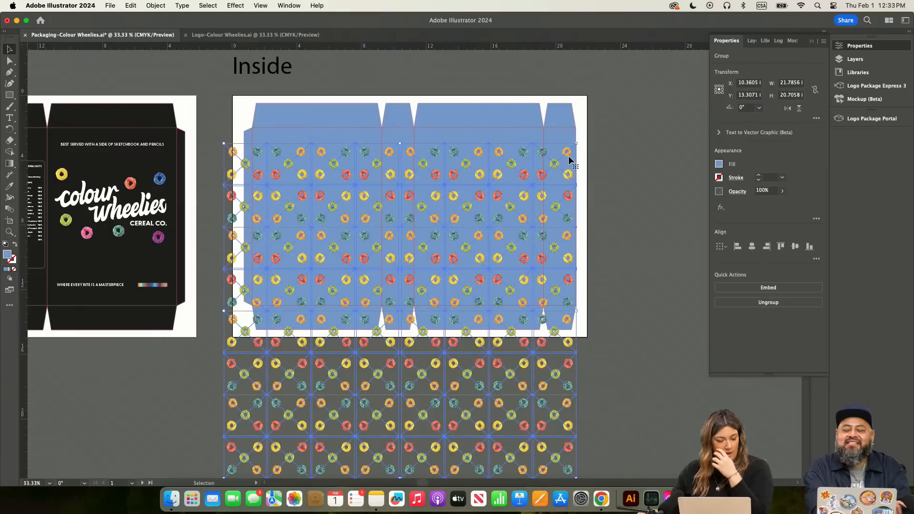
key(super)
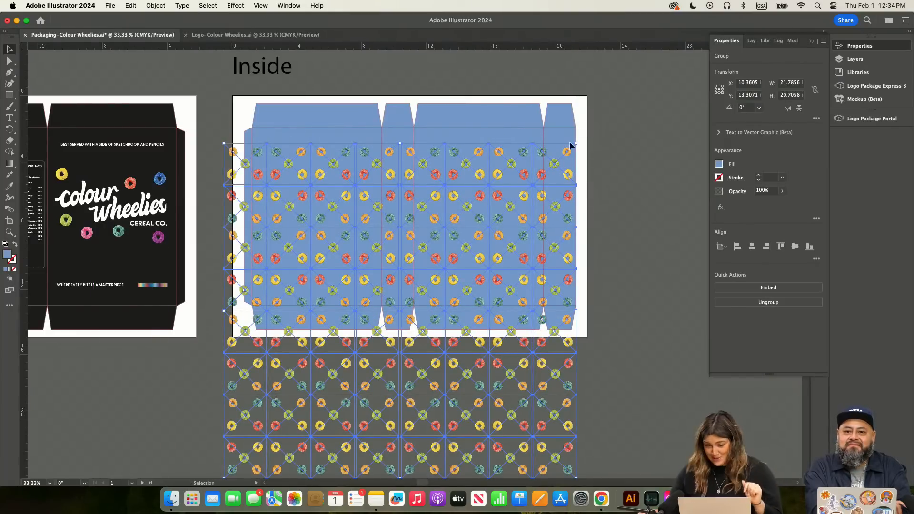
drag(576, 143, 580, 92)
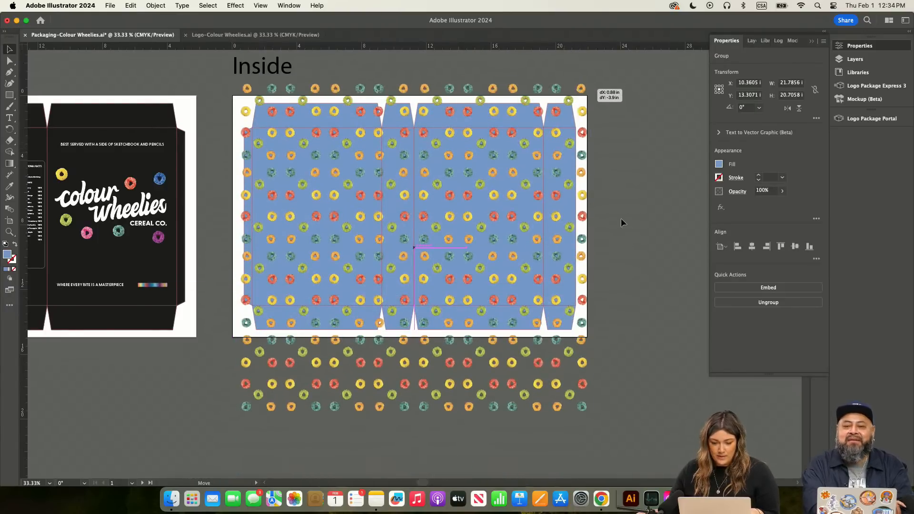
click(639, 250)
Step: Unlock all objects and place a duplicate of the black Outside dieline shape below the Outside artboard
key(super+minus)
key(space)
drag(477, 432, 610, 369)
drag(433, 393, 571, 363)
drag(506, 367, 426, 421)
click(151, 6)
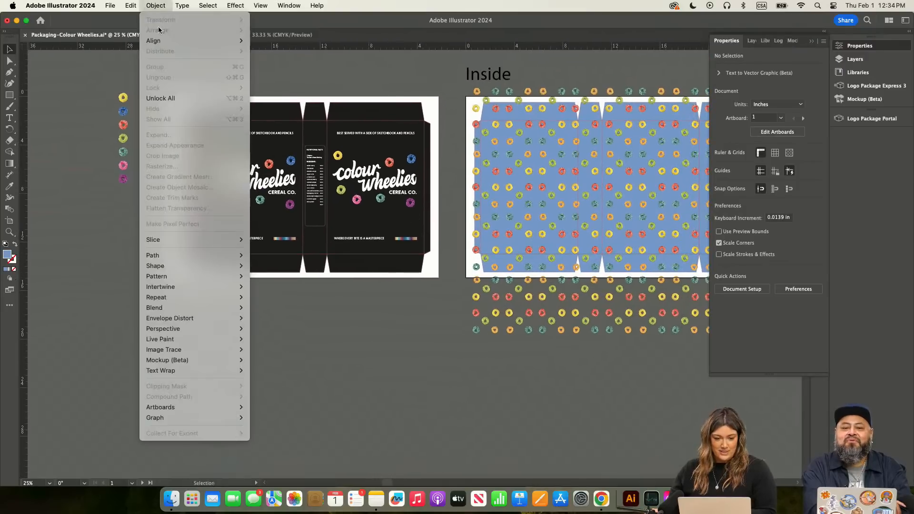
click(162, 99)
click(377, 117)
alt+drag(385, 115, 340, 353)
click(295, 317)
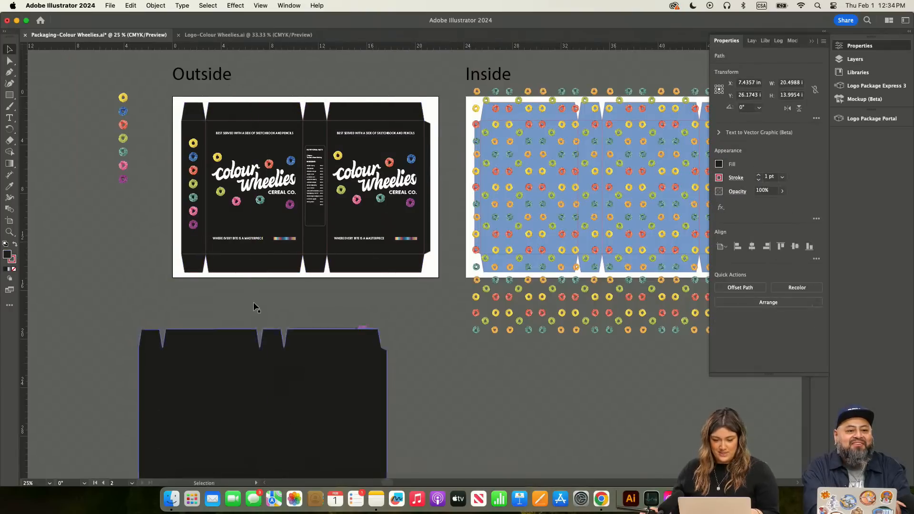
Step: Slide the cereal pattern down, lock the blue Inside dieline and lay the pattern back over it
scroll(453, 83, right, 5)
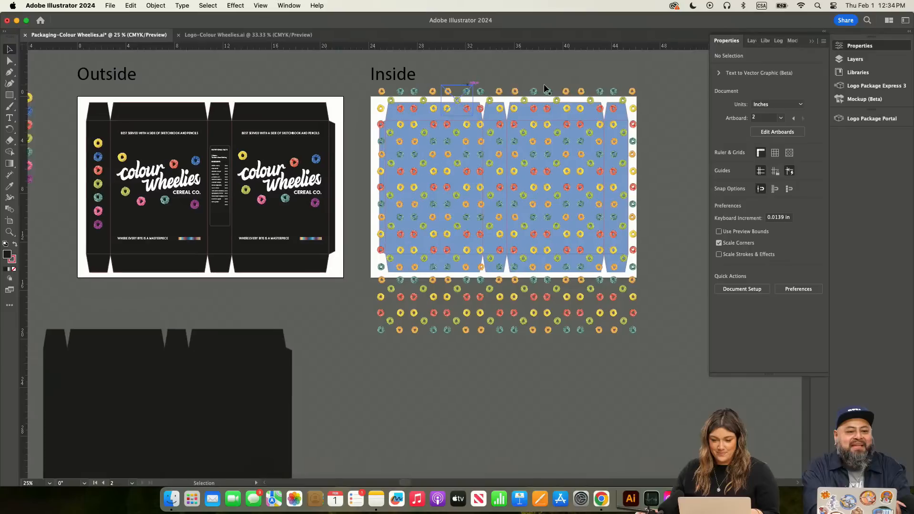
click(562, 91)
drag(562, 92, 578, 250)
click(563, 152)
key(super+2)
drag(514, 327, 496, 154)
click(535, 334)
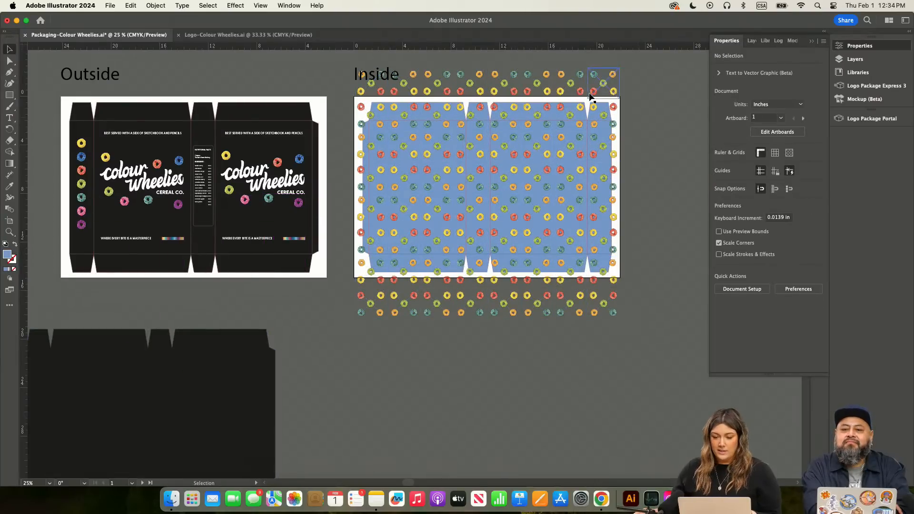
Step: Move the cereal pattern down off the dieline, unlock everything and fill the Inside dieline with bright green 5fd83d
drag(598, 90, 567, 148)
click(558, 154)
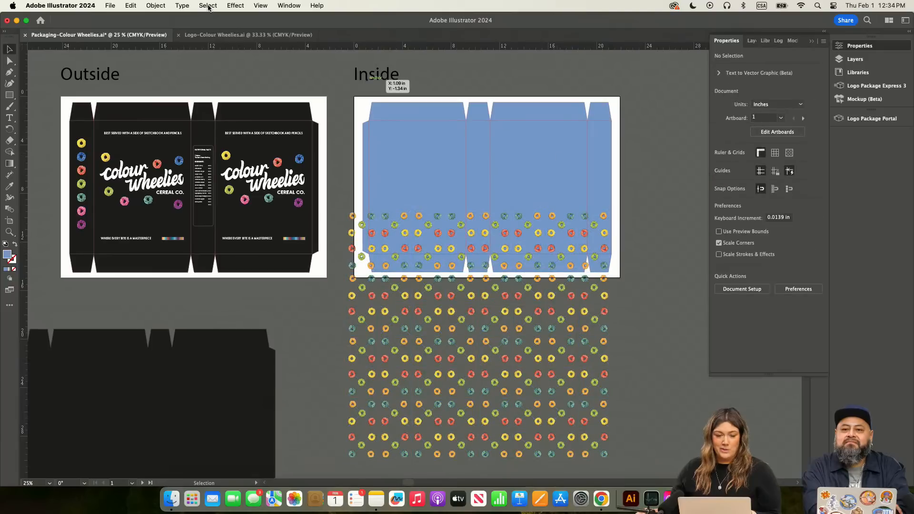
click(160, 5)
click(178, 99)
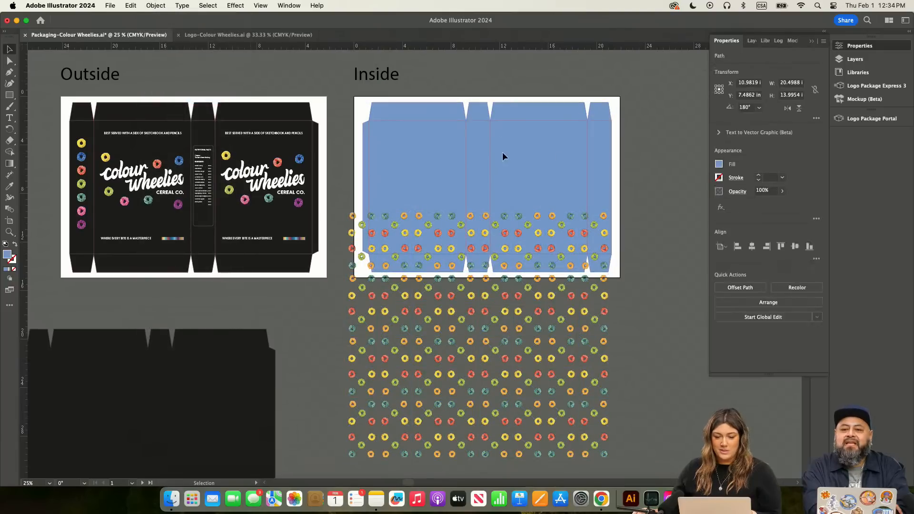
double_click(6, 255)
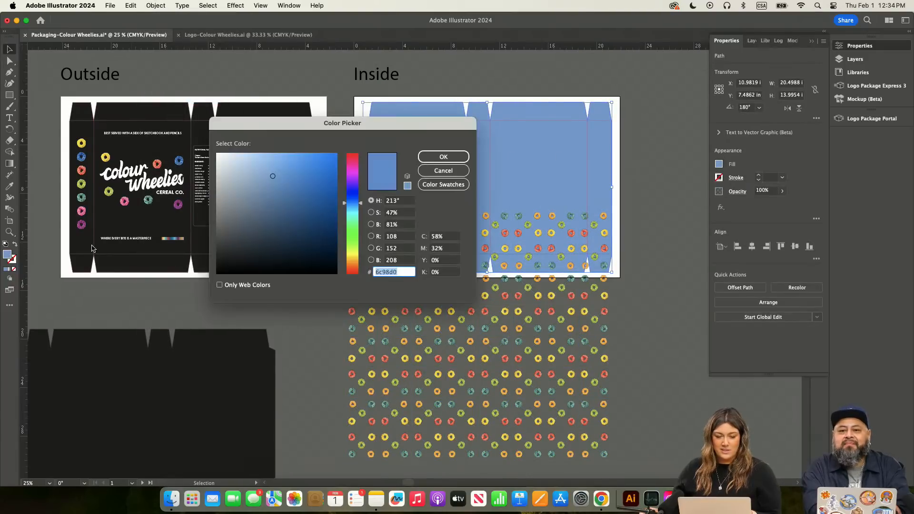
click(351, 227)
click(353, 239)
drag(322, 177, 303, 172)
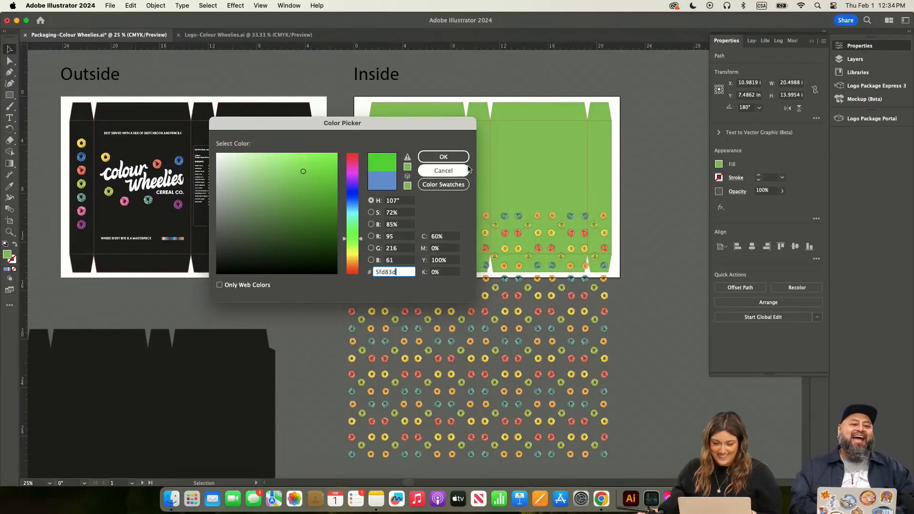
click(463, 156)
Step: Preview the cereal pattern over the green Inside dieline and move it back down clear of the upper panels
click(656, 194)
drag(572, 332, 587, 193)
drag(604, 95, 613, 204)
Step: Change the Inside dieline's fill to the softer green 96d880
click(564, 146)
double_click(8, 256)
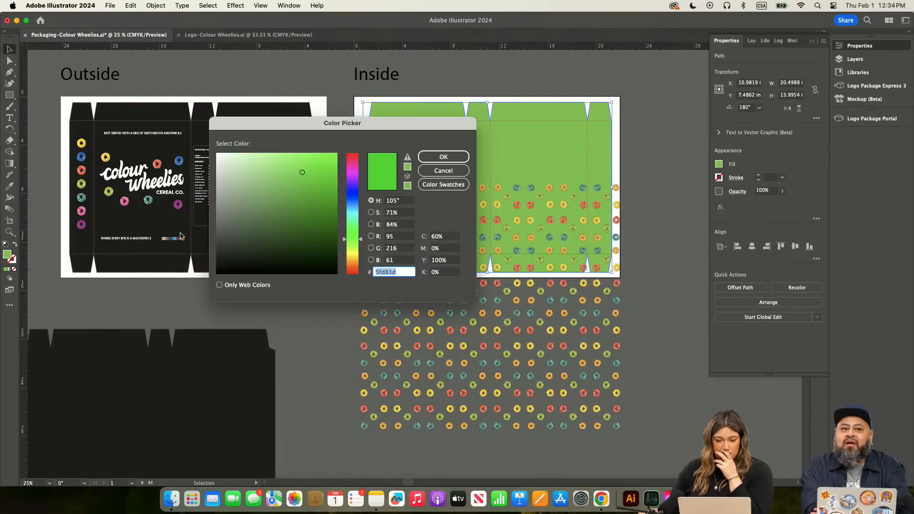
click(267, 172)
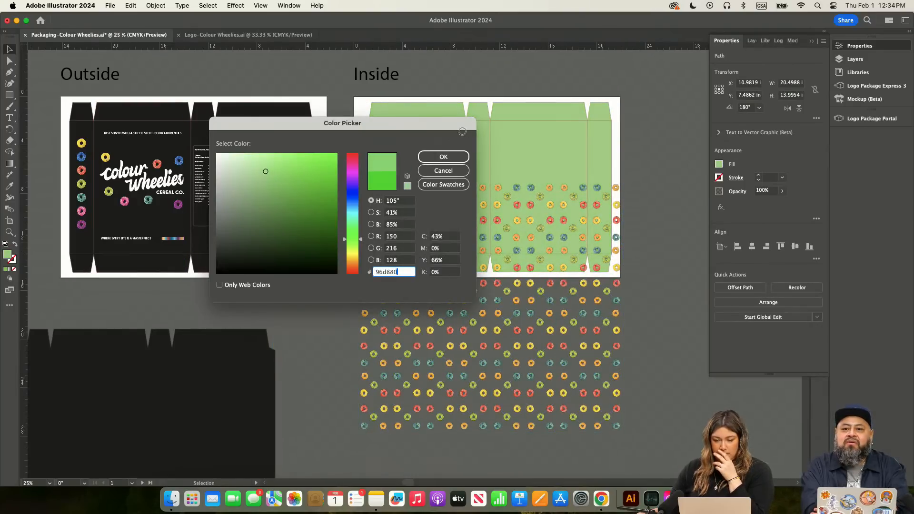
click(458, 153)
Step: Lock the green Inside dieline and lay the cereal pattern over it, spanning the Inside artboard's full width
click(659, 181)
drag(621, 209, 613, 105)
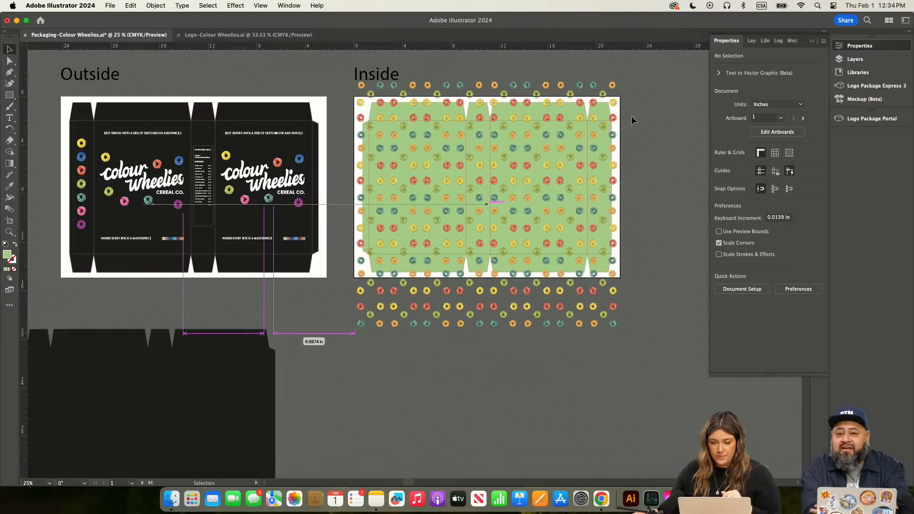
click(660, 157)
click(459, 98)
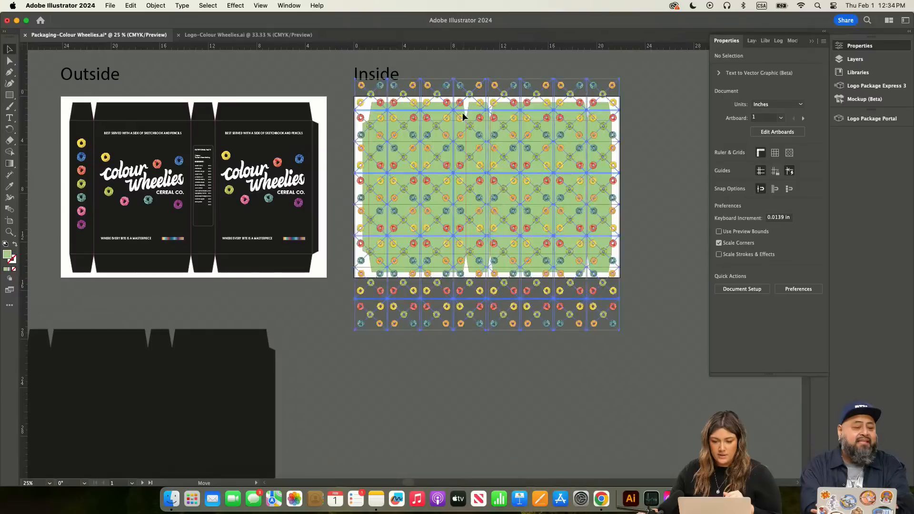
key(super+z)
click(440, 140)
key(super+2)
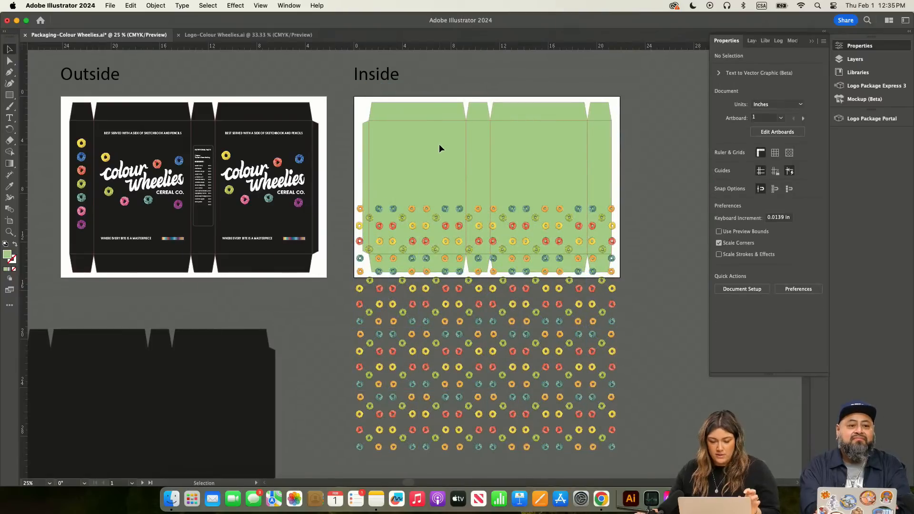
drag(461, 310, 464, 179)
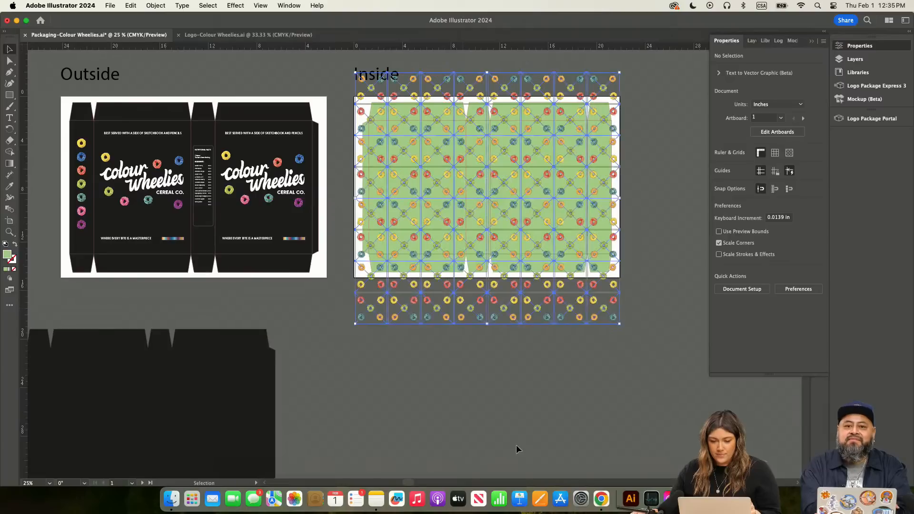
Step: Move the black dieline copy under the Inside artboard and bring it to the front of the cereal pattern
drag(221, 423, 573, 260)
click(156, 6)
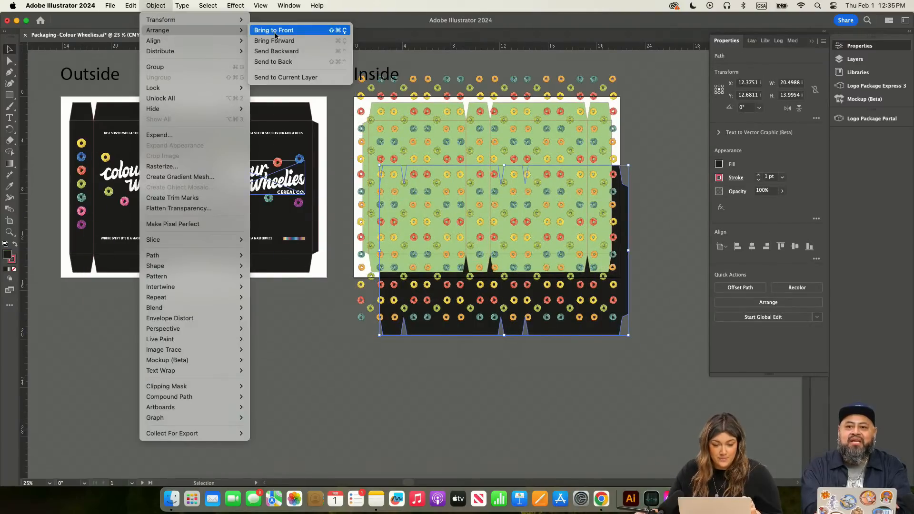
click(323, 30)
drag(606, 329, 600, 422)
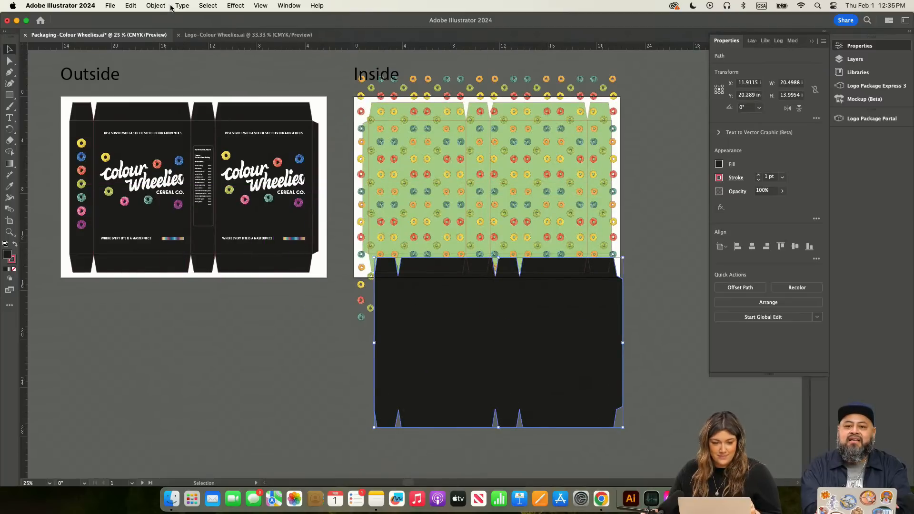
Step: Reflect the black dieline copy so its glue flap faces left and align it exactly over the green Inside dieline
click(157, 6)
mouse_move(205, 21)
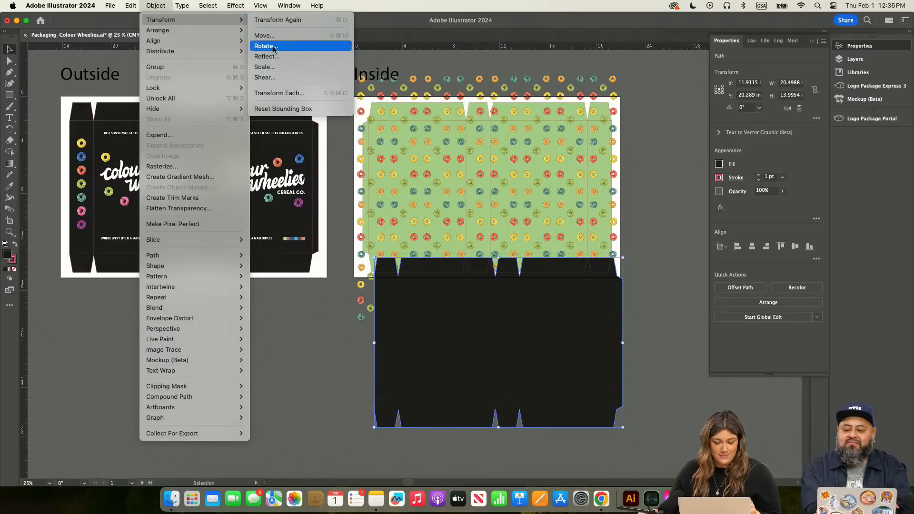
click(275, 57)
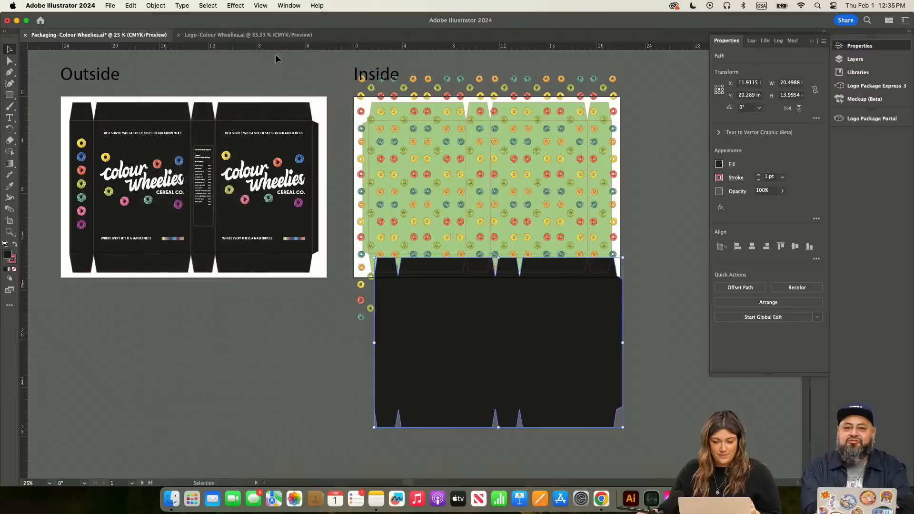
click(394, 272)
drag(478, 377, 470, 224)
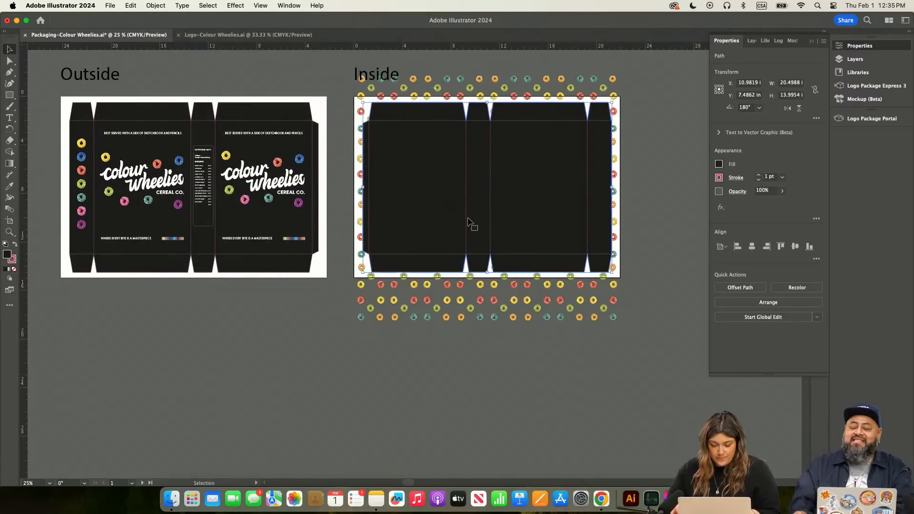
Step: Make a clipping mask from the black dieline copy and the cereal pattern so the pattern is trimmed to the box shape
key(super+equal)
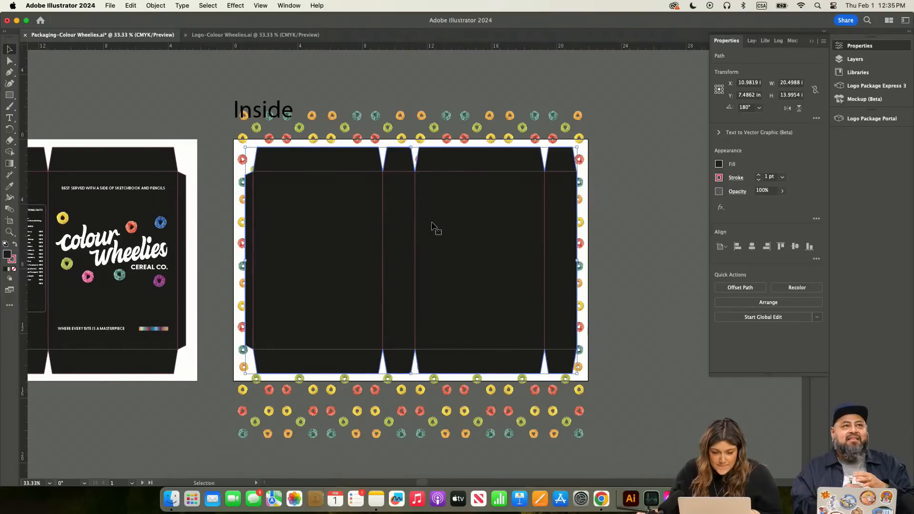
click(524, 91)
click(523, 294)
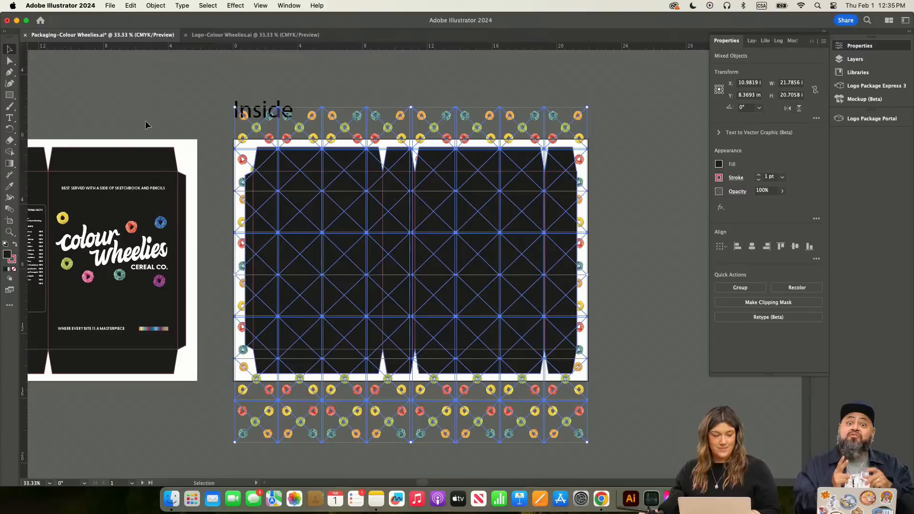
click(156, 6)
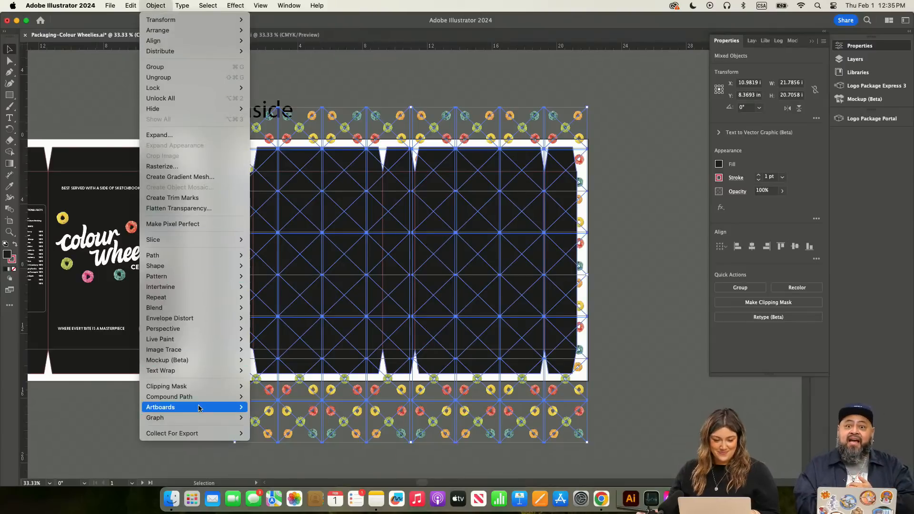
mouse_move(229, 386)
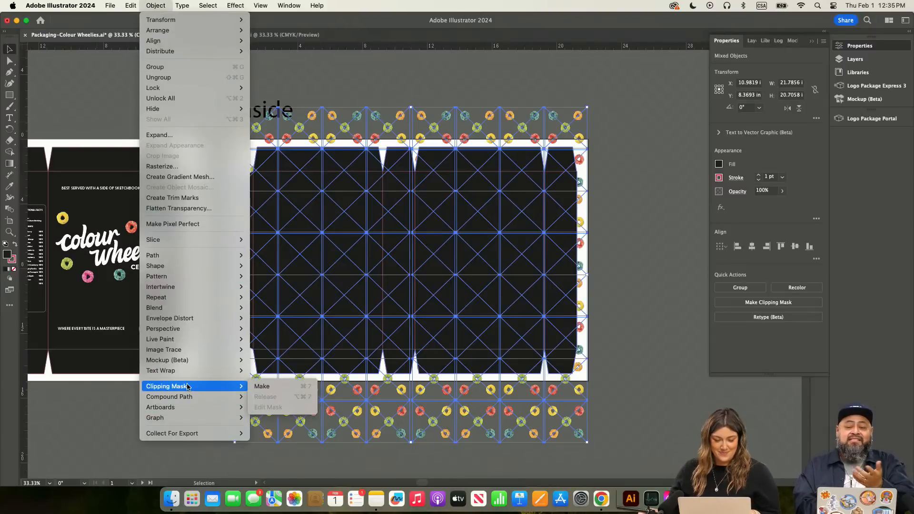
click(262, 387)
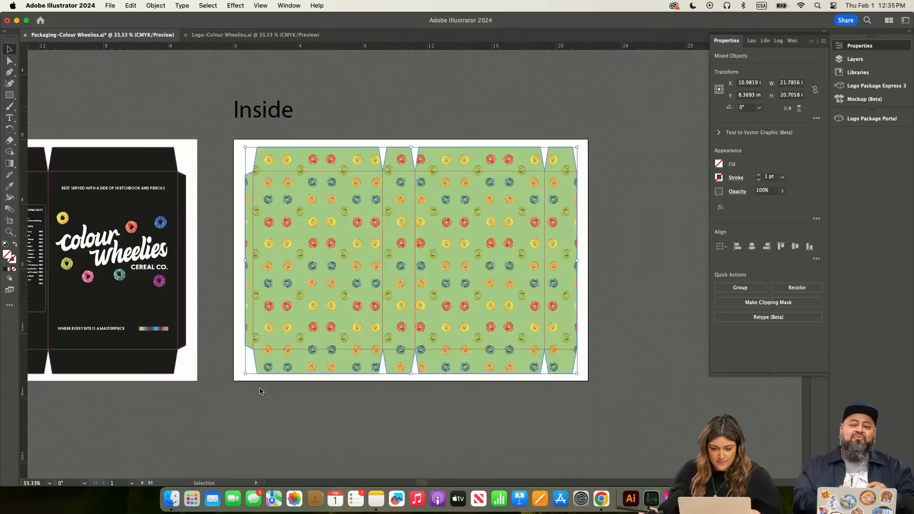
drag(436, 209, 433, 207)
drag(556, 224, 555, 224)
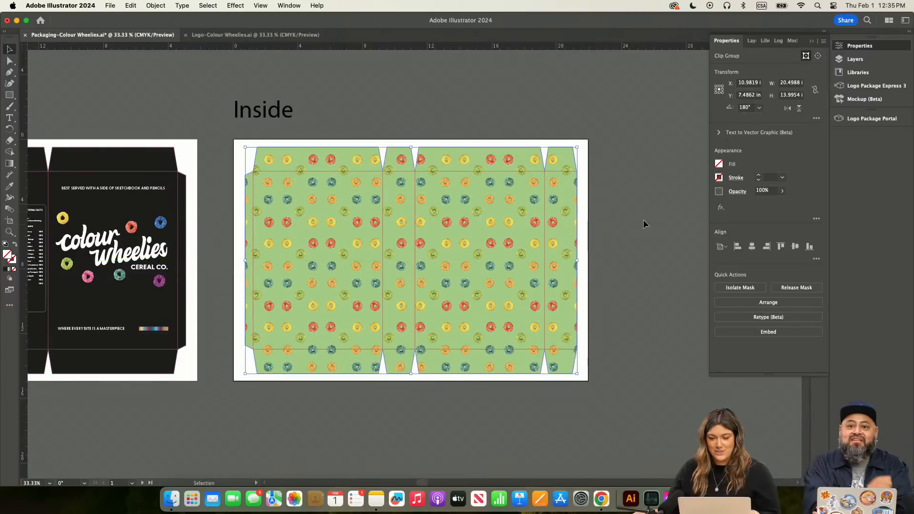
click(628, 229)
Step: Examine the masked Inside pattern and the Outside panels, looking closely at the nutritional facts panel
scroll(627, 230, left, 2)
scroll(627, 230, left, 3)
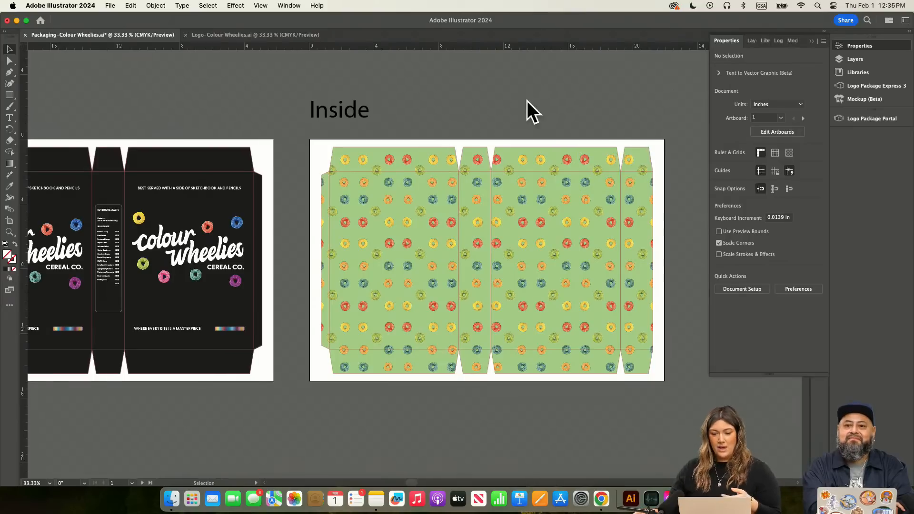
scroll(526, 101, left, 6)
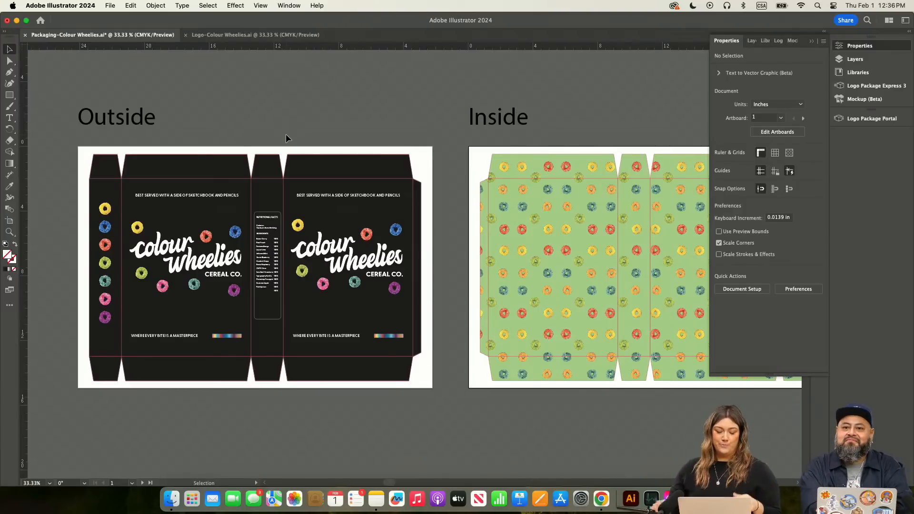
key(super+equal)
drag(246, 79, 349, 92)
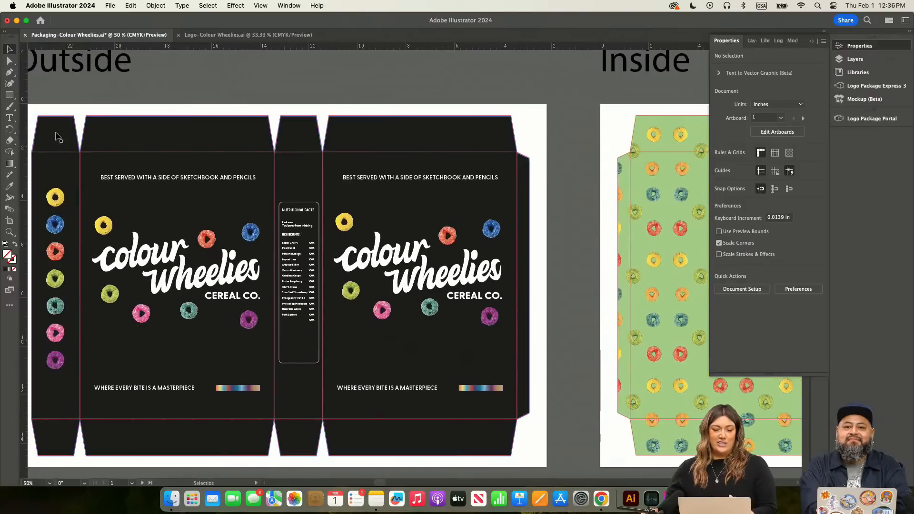
scroll(61, 141, left, 3)
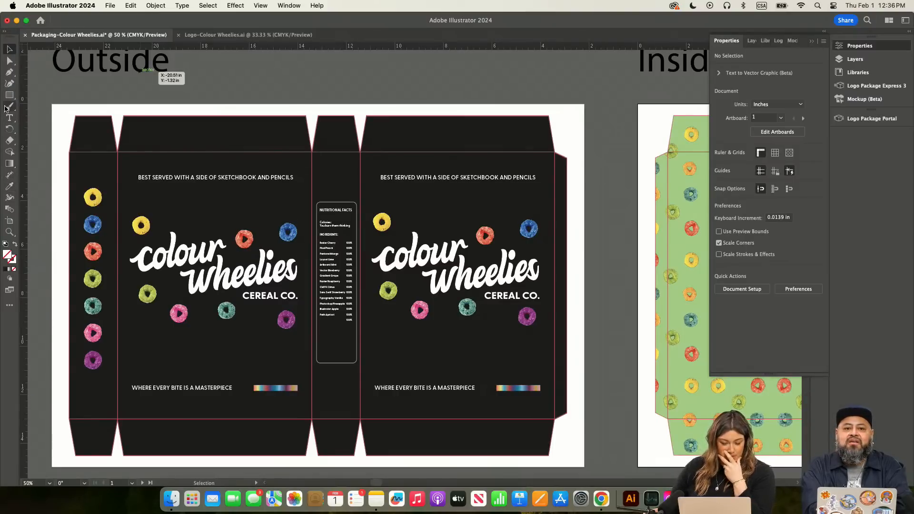
key(p)
key(super+=)
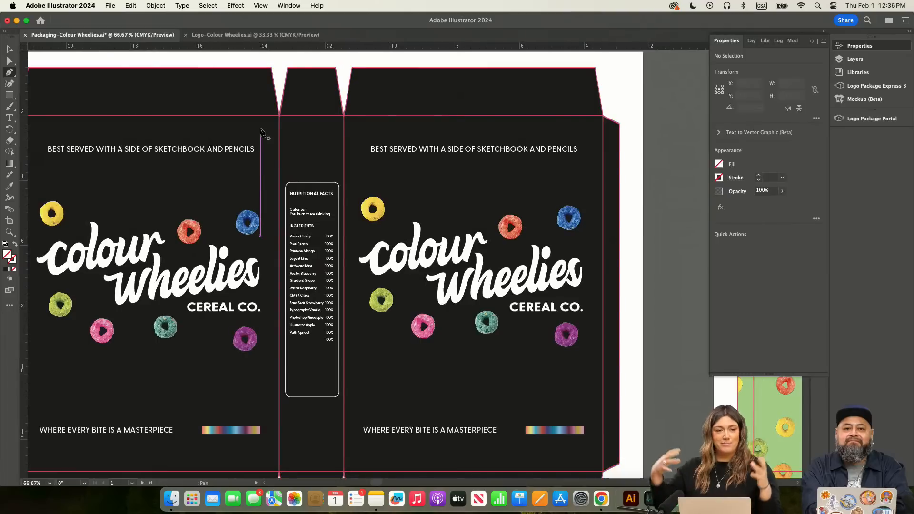
key(super+=)
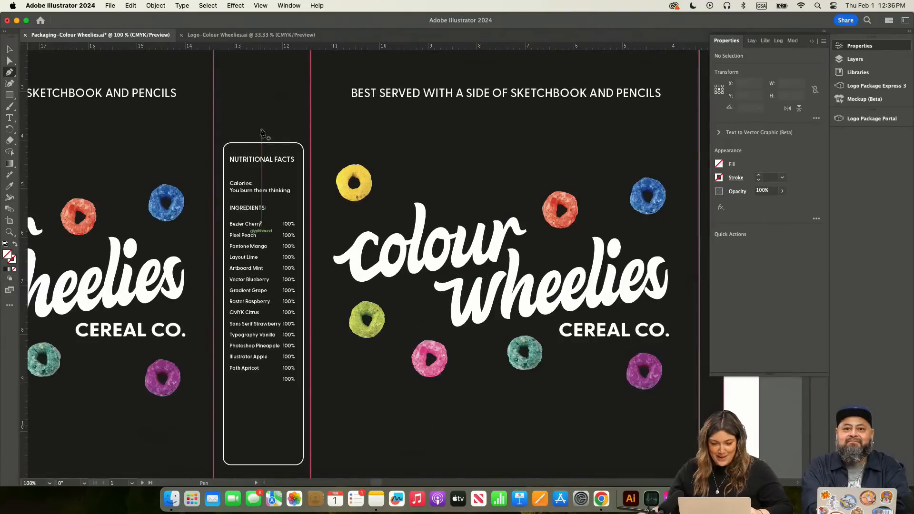
Step: Set a green #09743b stroke with no fill and make the design layer active for drawing on the top flap
scroll(259, 139, up, 5)
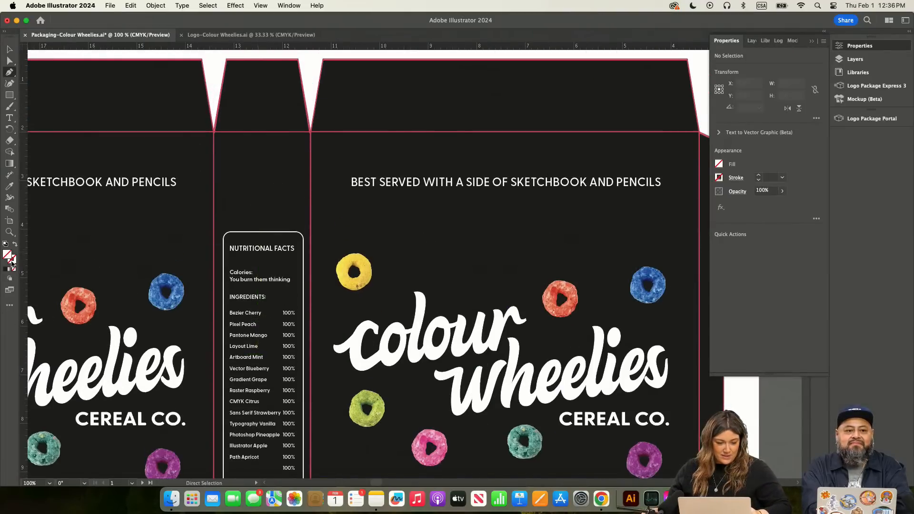
click(12, 261)
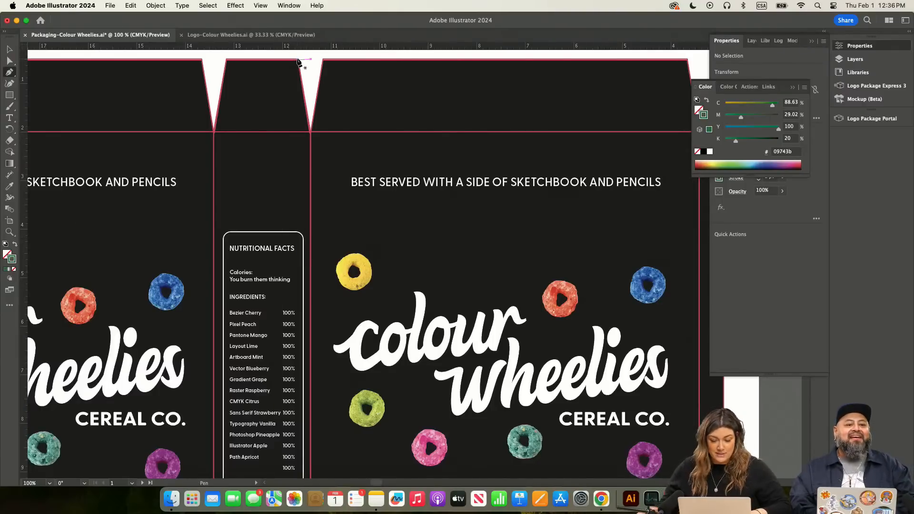
key(super+equal)
scroll(301, 82, up, 5)
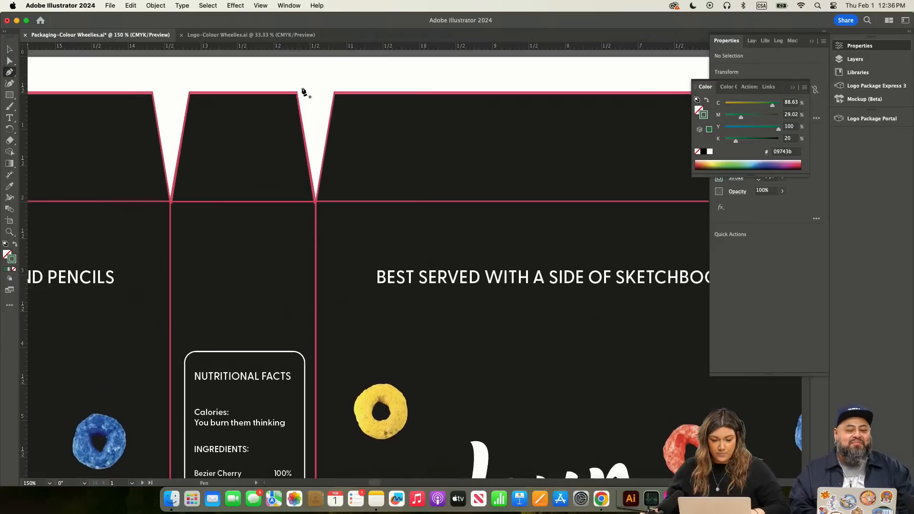
click(298, 93)
click(316, 199)
click(856, 59)
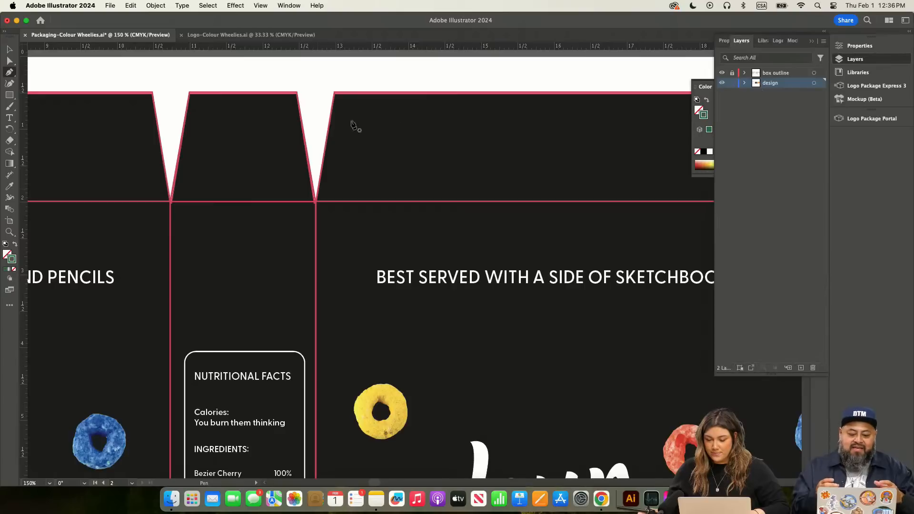
Step: Draw a closed trapezoid with the Pen tool along the edges of the top flap above the nutritional facts panel
click(298, 94)
click(316, 202)
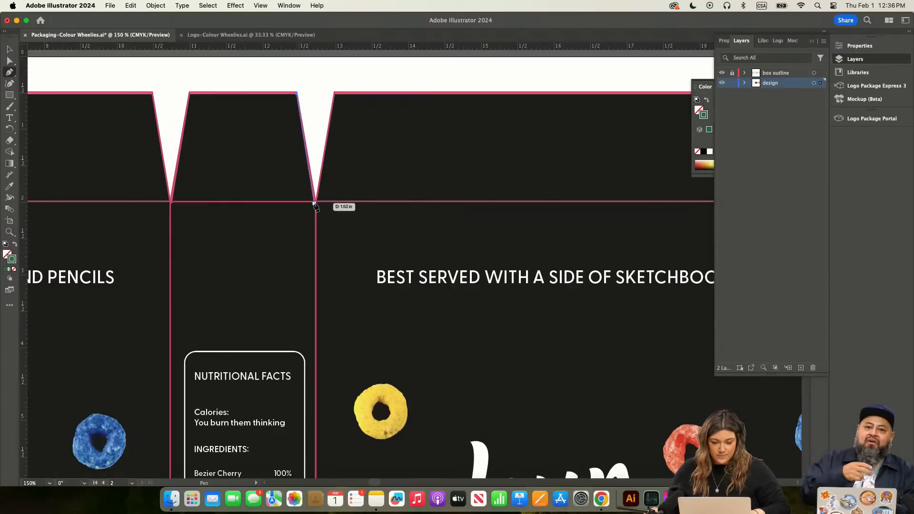
click(170, 203)
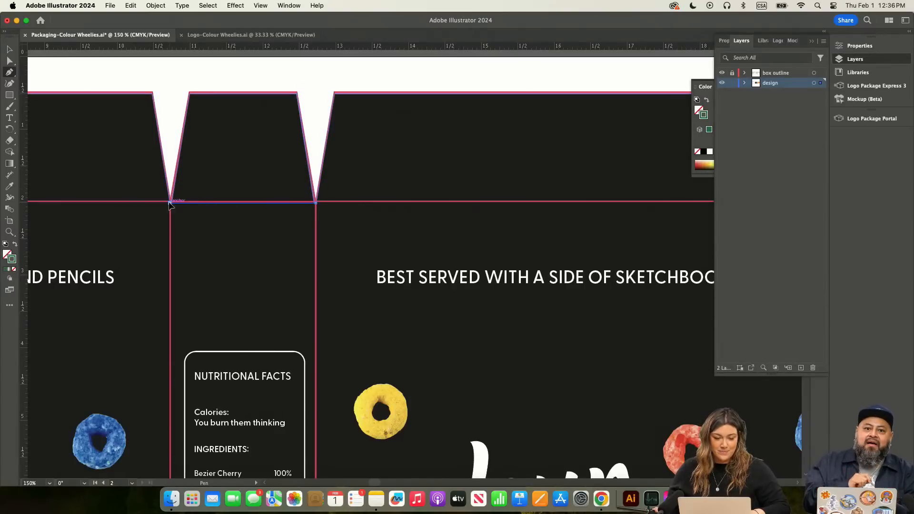
click(189, 93)
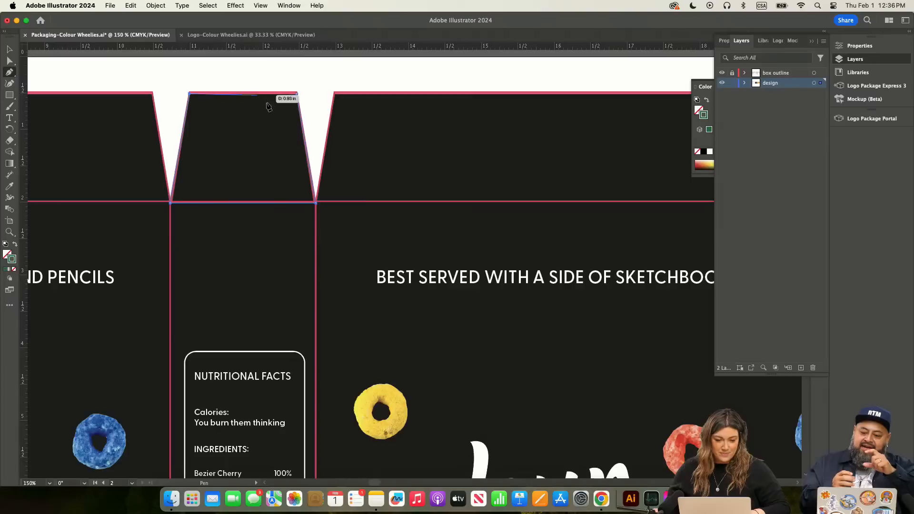
click(297, 93)
key(v)
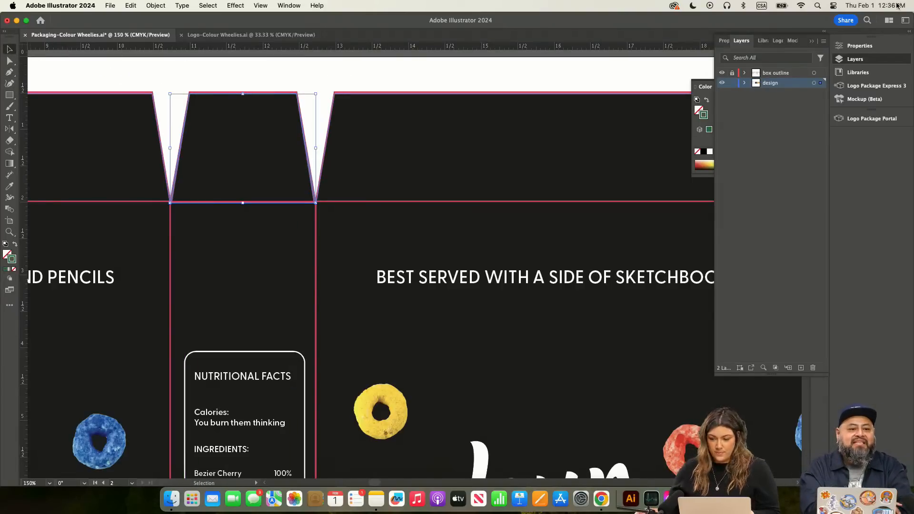
Step: Set the trapezoid outline's stroke weight to 5 pt and deselect it
click(872, 46)
click(759, 176)
click(759, 176)
click(759, 176)
click(759, 176)
click(400, 76)
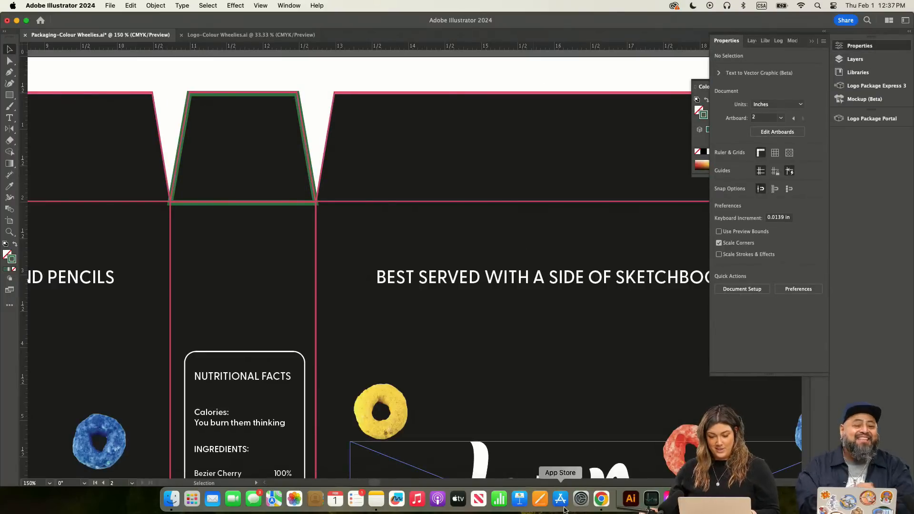
Step: Switch to Chrome and bring up the Adobe Firefly Text to image page
click(601, 498)
click(475, 310)
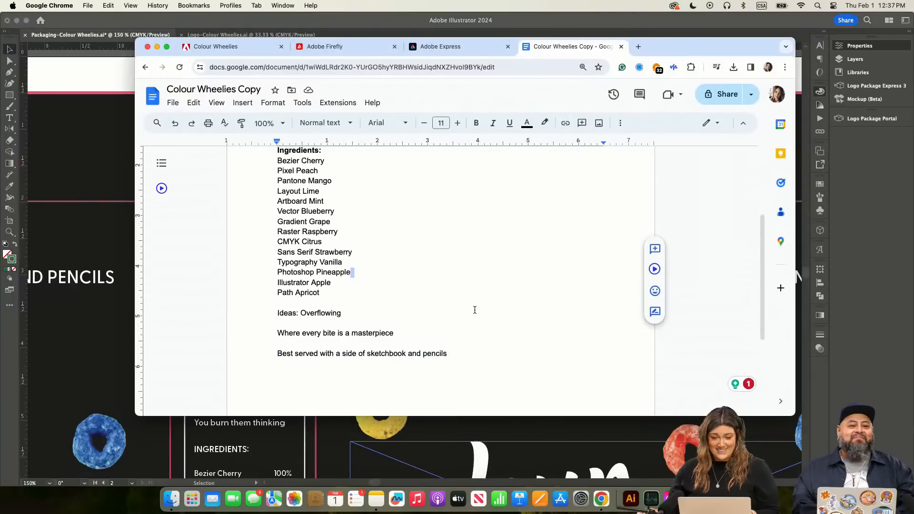
click(343, 50)
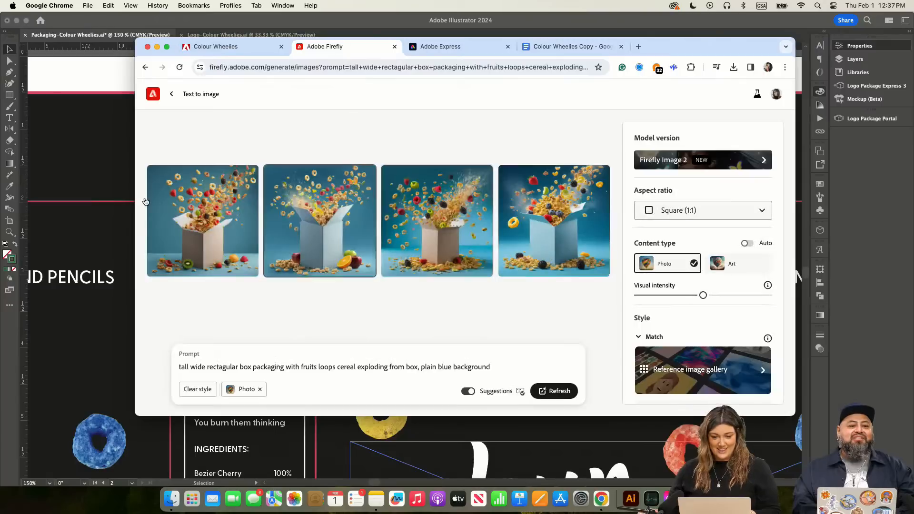
Step: Replace the Firefly prompt with "fruit loops cereal, flat lay, no milk" and generate the images
drag(503, 367, 177, 367)
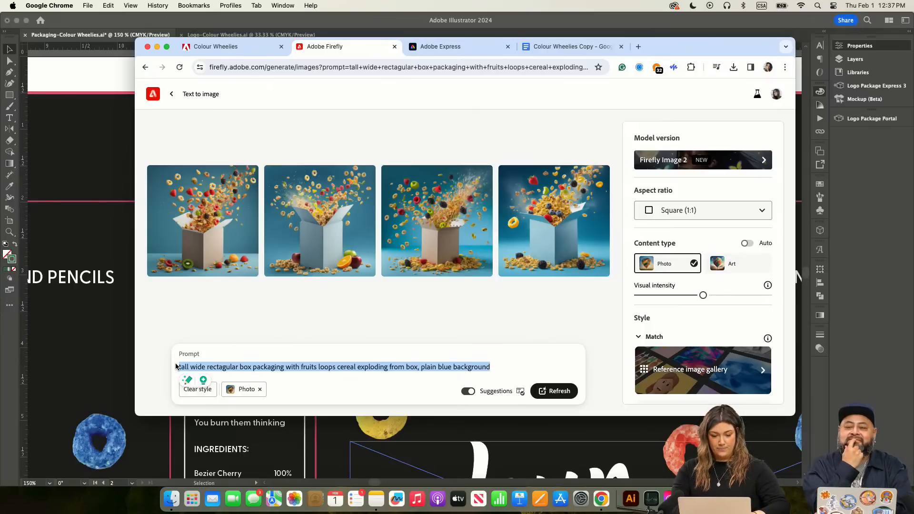
text(f)
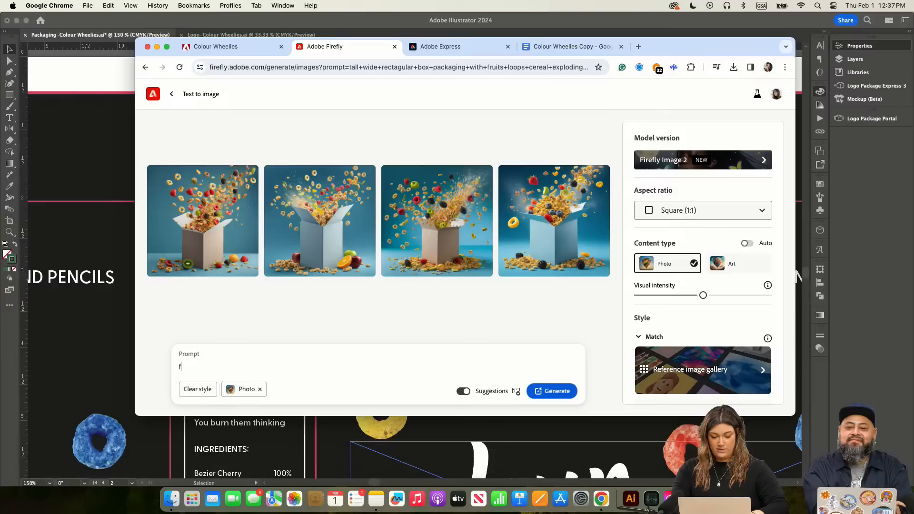
text(ruit lop)
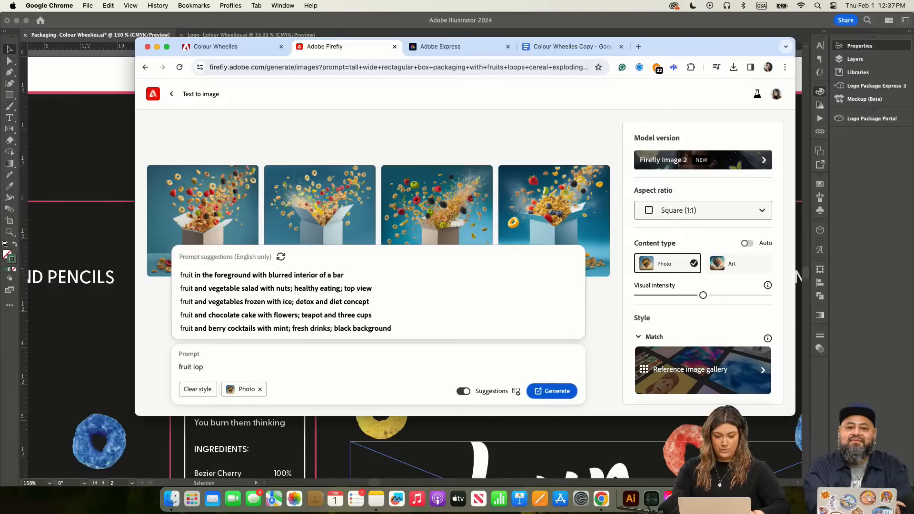
key(BackSpace)
text(ops )
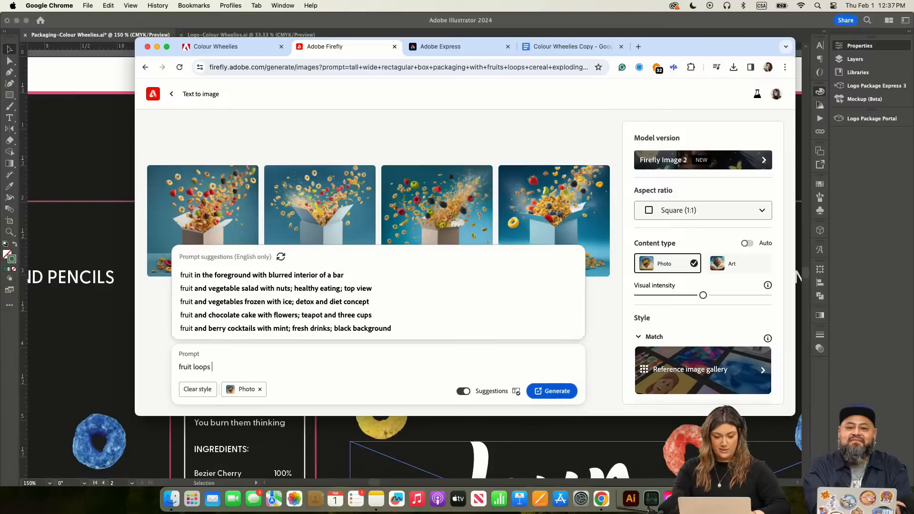
text(cereal)
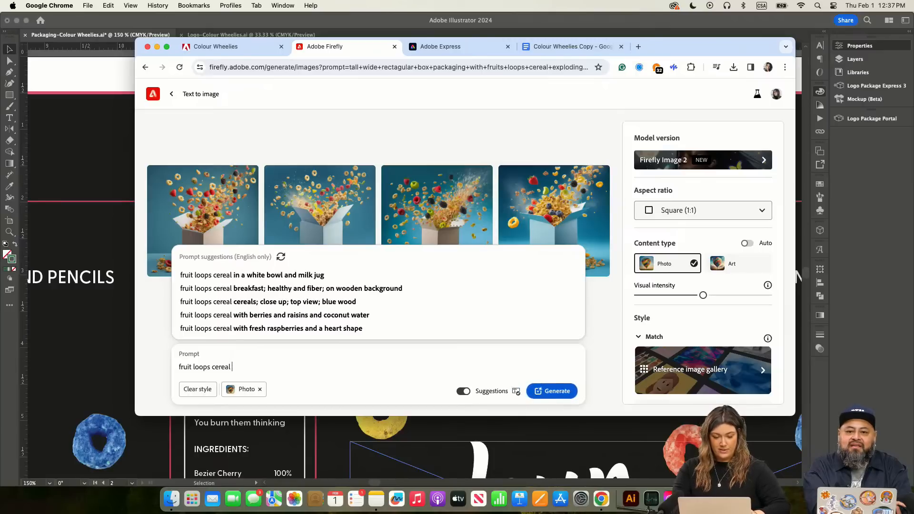
text(, flat lay)
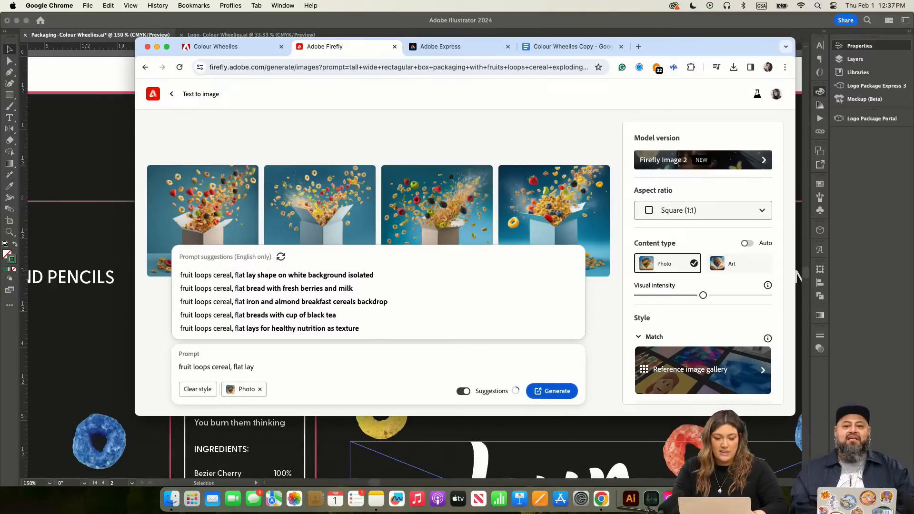
text(,)
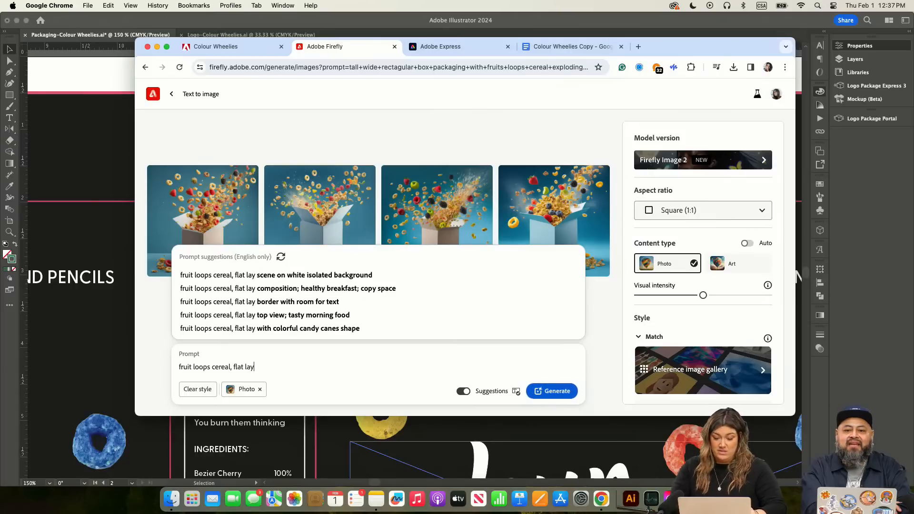
text(, not)
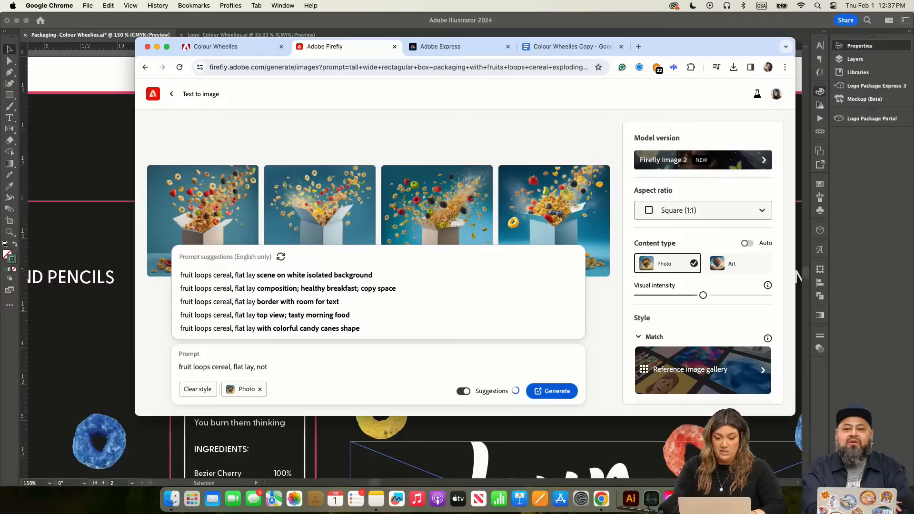
key(BackSpace)
text(mil)
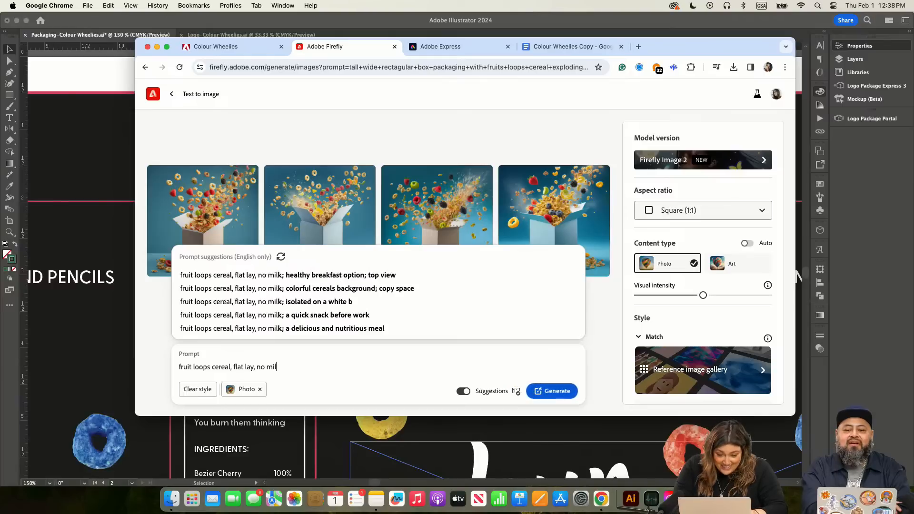
text(k)
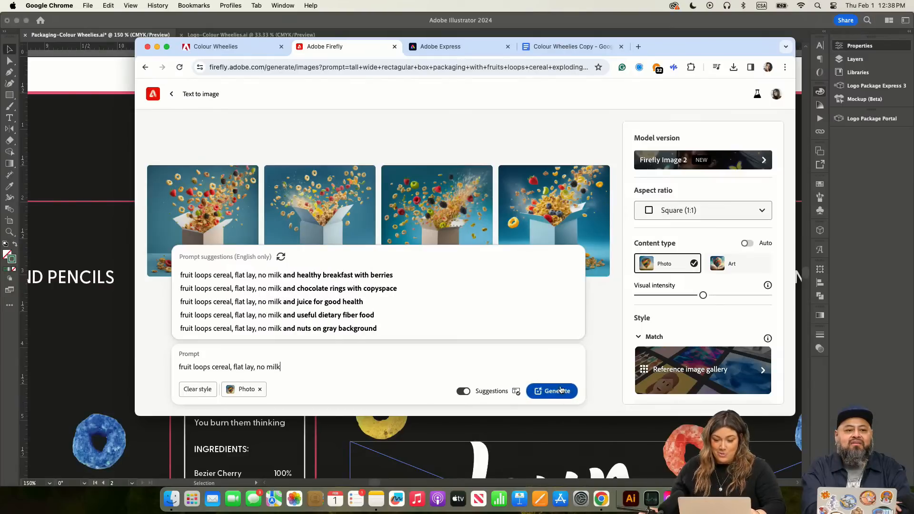
click(561, 391)
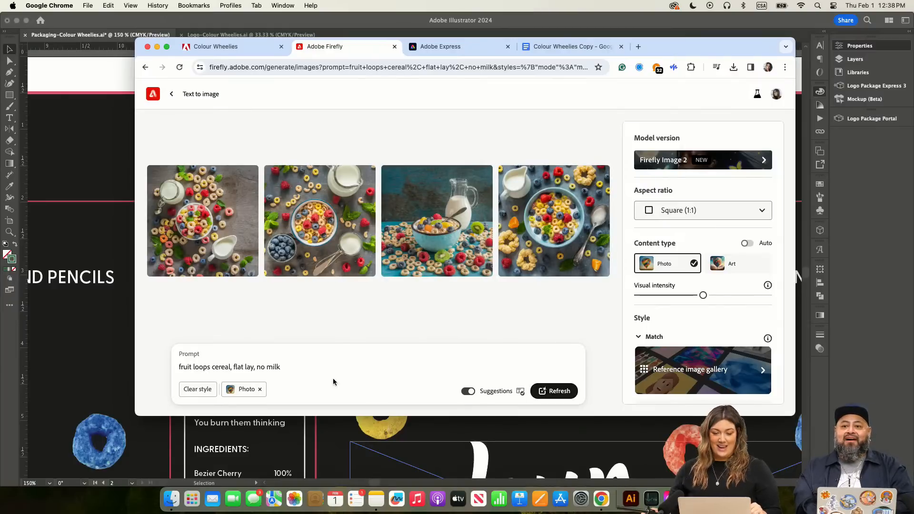
Step: Shorten the Firefly prompt to "fruit loops cereal only" and generate a new set of images
click(305, 367)
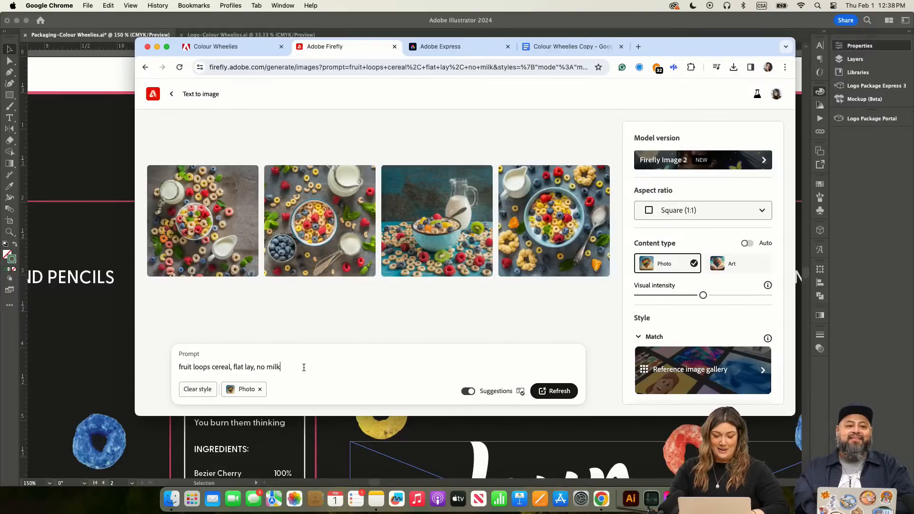
key(BackSpace)
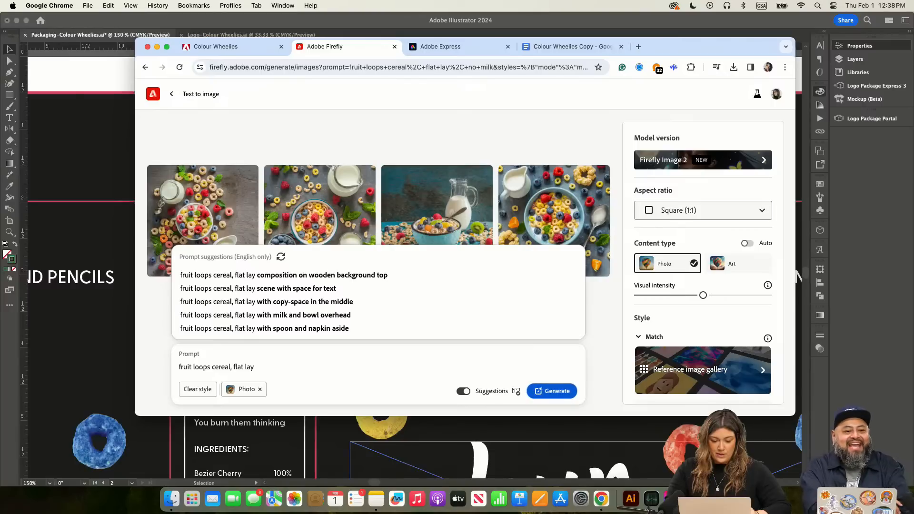
key(BackSpace)
key(BackSpace)
key(BackSpace)
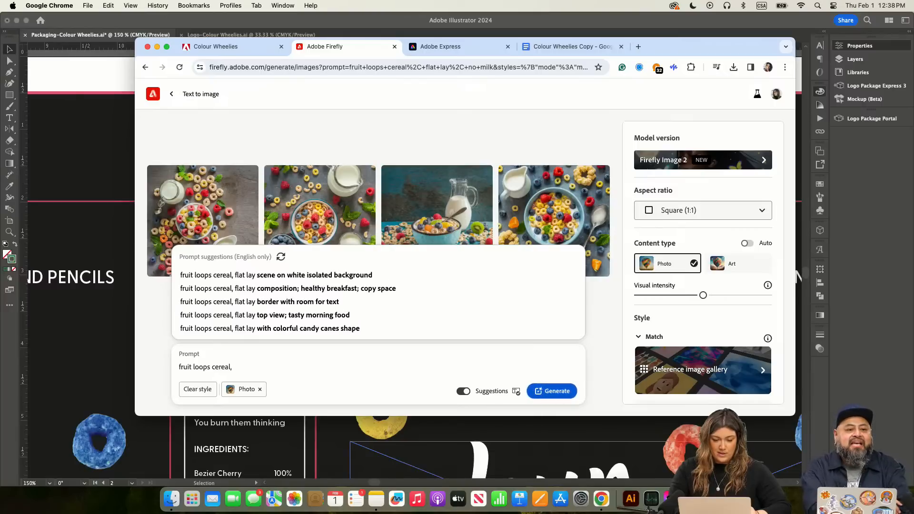
text(only)
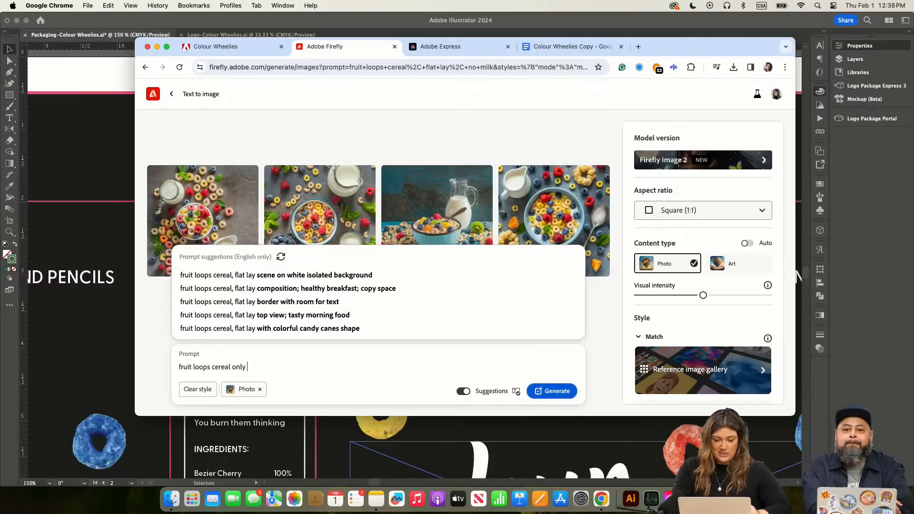
key(Return)
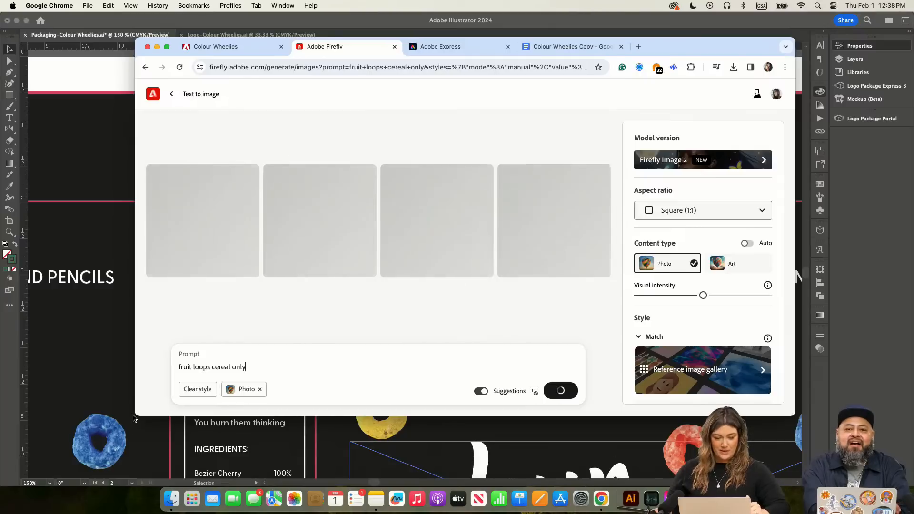
Step: View the Firefly results in full screen, download the image of cereal stacked above a bowl, and exit full screen
click(167, 46)
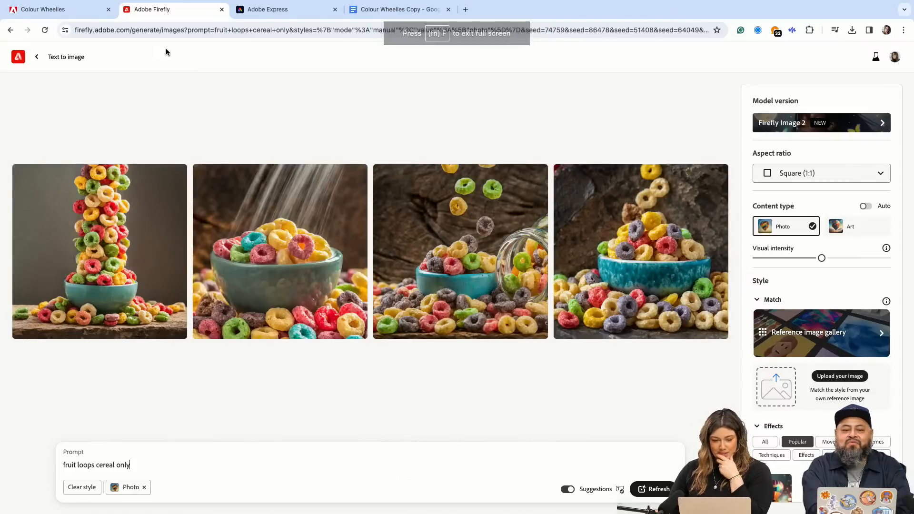
mouse_move(106, 213)
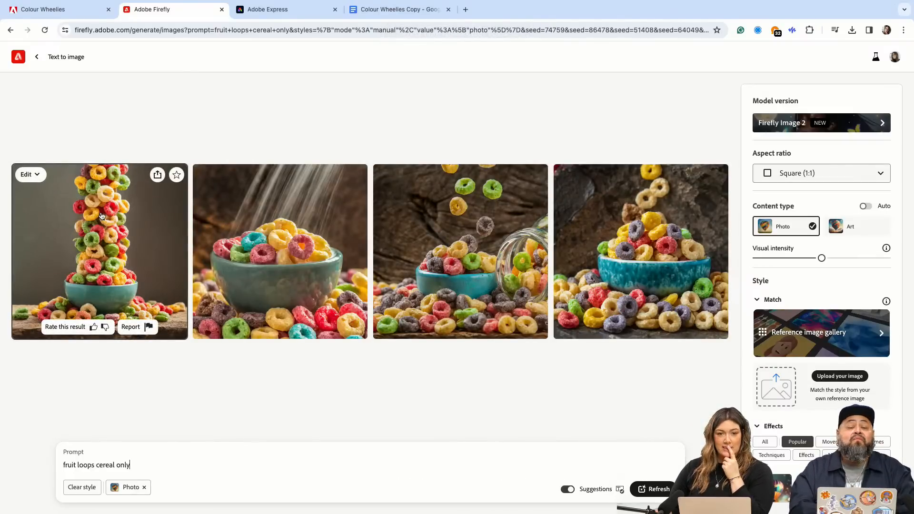
click(157, 175)
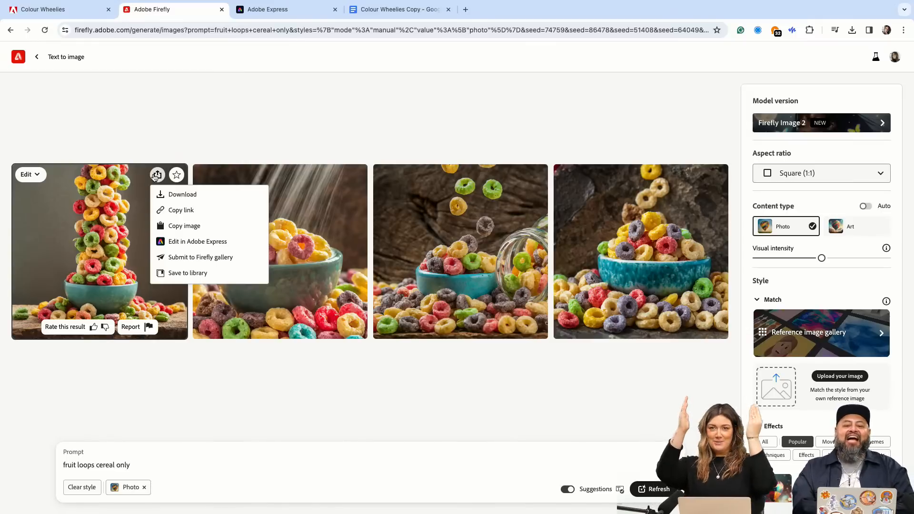
click(181, 195)
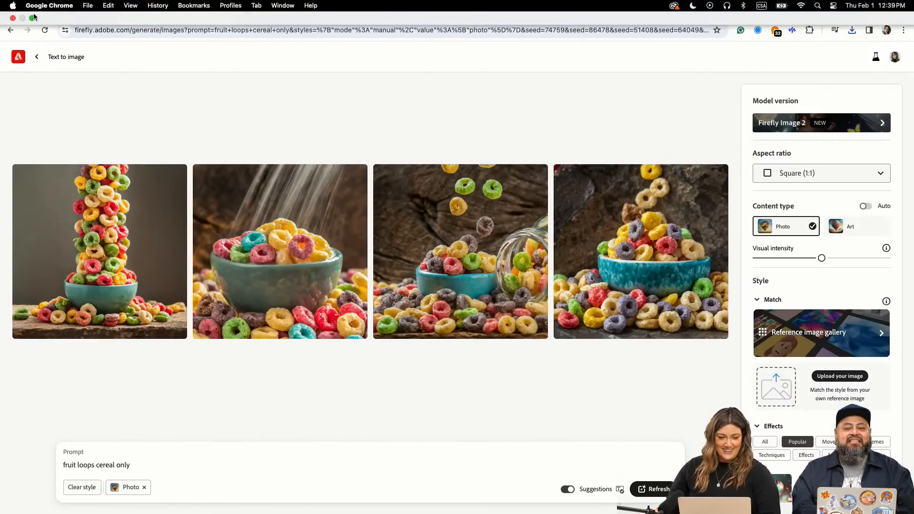
click(31, 18)
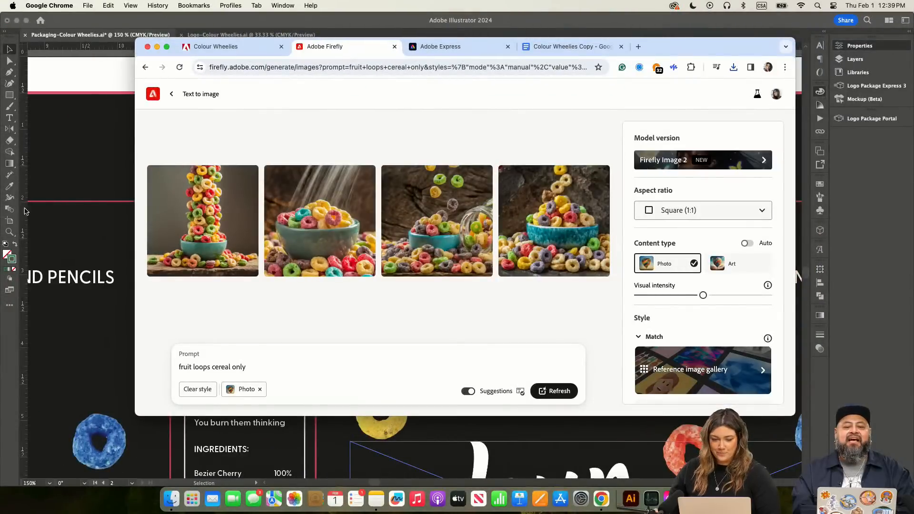
Step: Switch to Illustrator, select the green-outlined top flap shape and set the drawing mode to Draw Inside
click(91, 81)
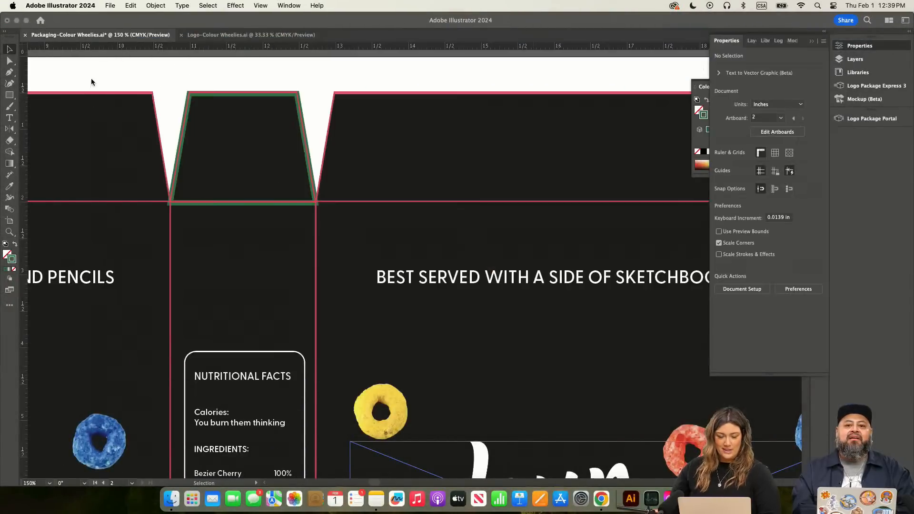
click(251, 98)
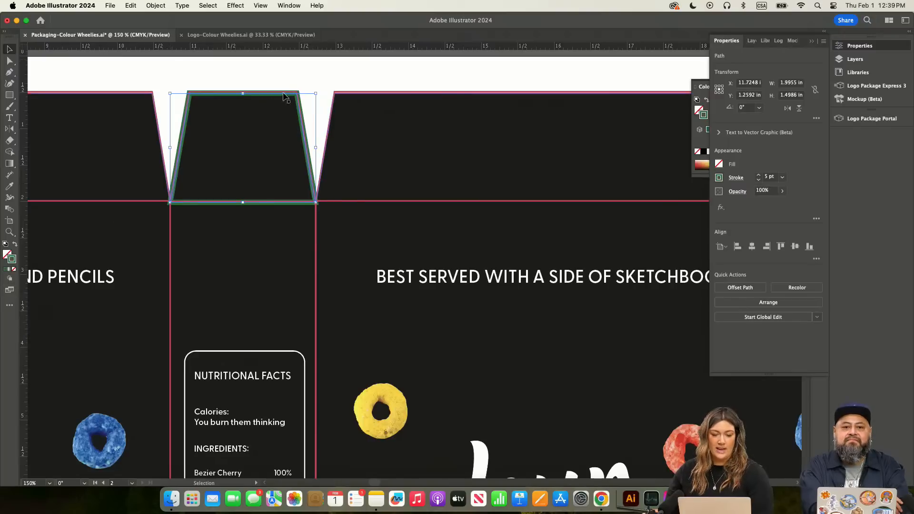
click(10, 292)
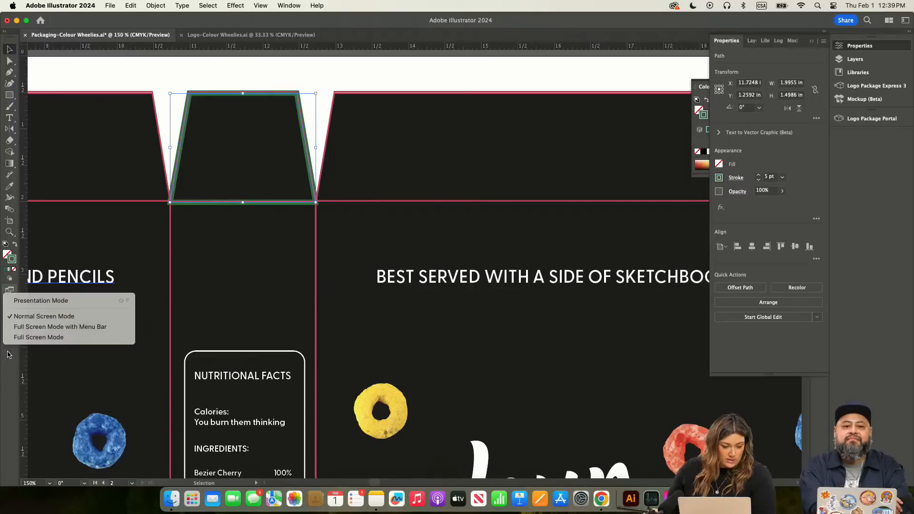
click(9, 354)
click(10, 278)
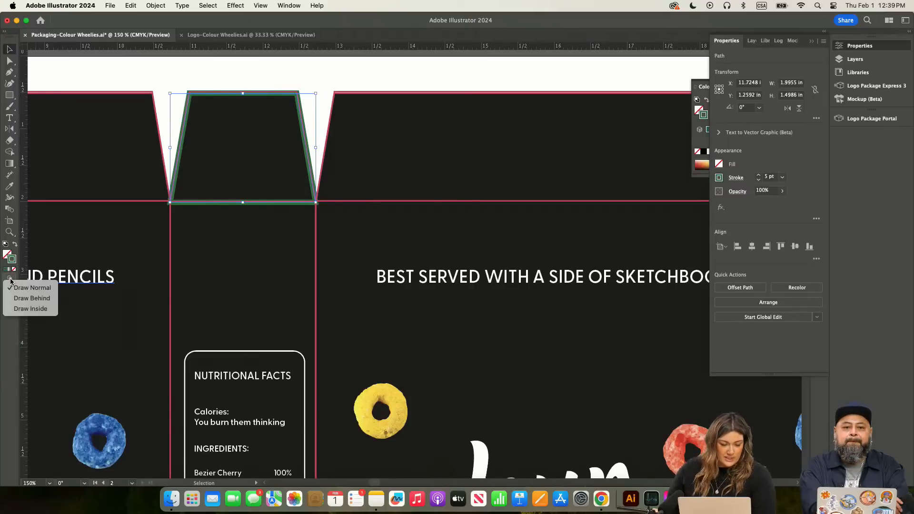
click(31, 309)
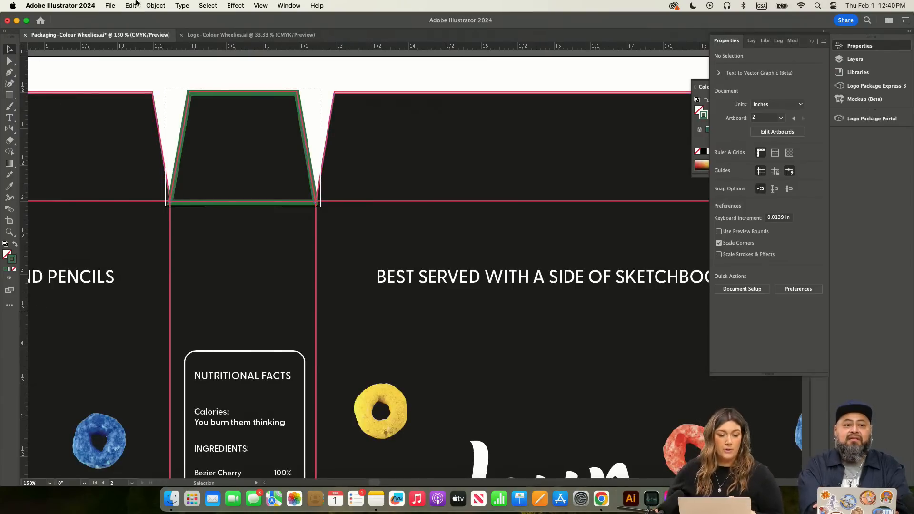
Step: Place the downloaded Firefly fruit loops cereal image from Downloads as a linked file inside the green-outlined flap
click(110, 5)
click(117, 182)
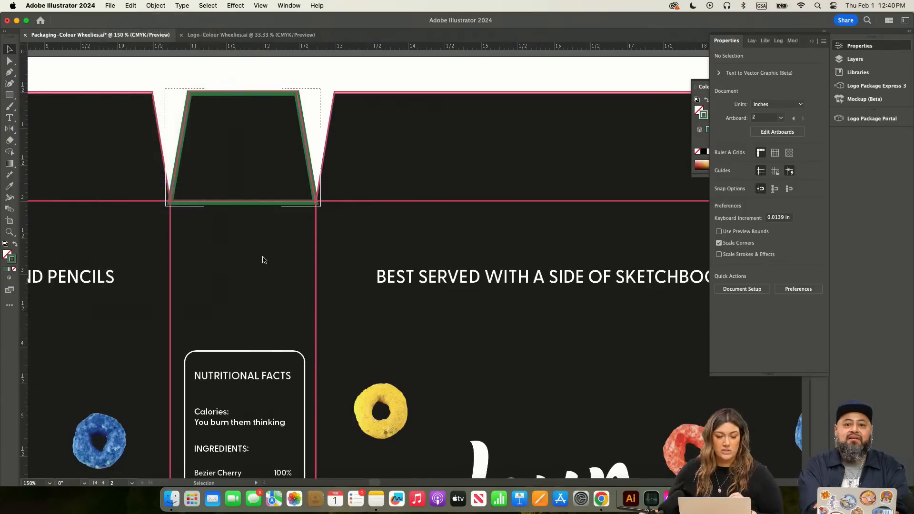
click(303, 125)
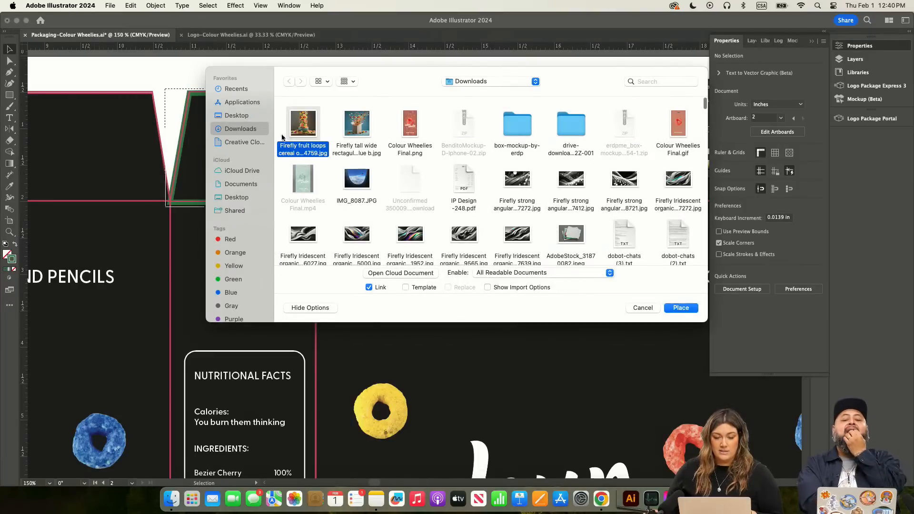
click(681, 308)
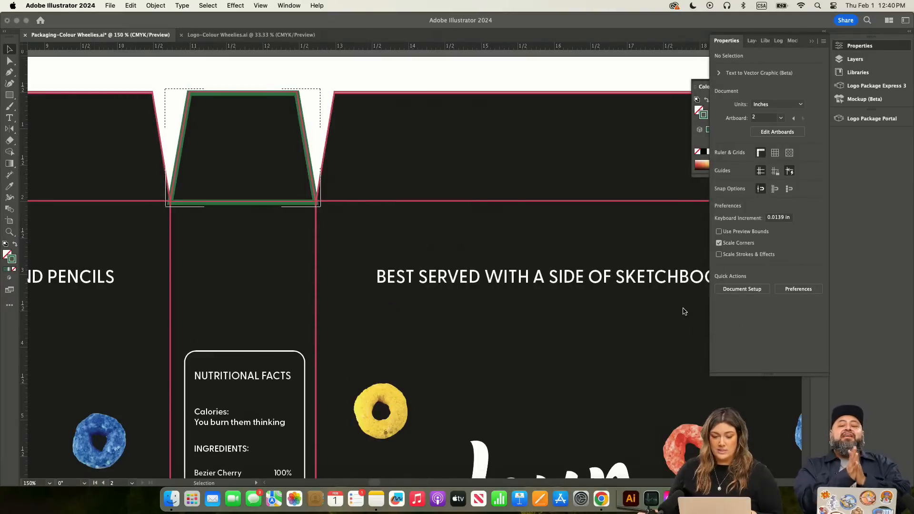
click(220, 133)
Step: Scale the oversized placed cereal image down proportionally to about 2.86 in square
key(super+minus)
key(super+minus)
key(super+minus)
key(super+minus)
key(super+minus)
key(super+minus)
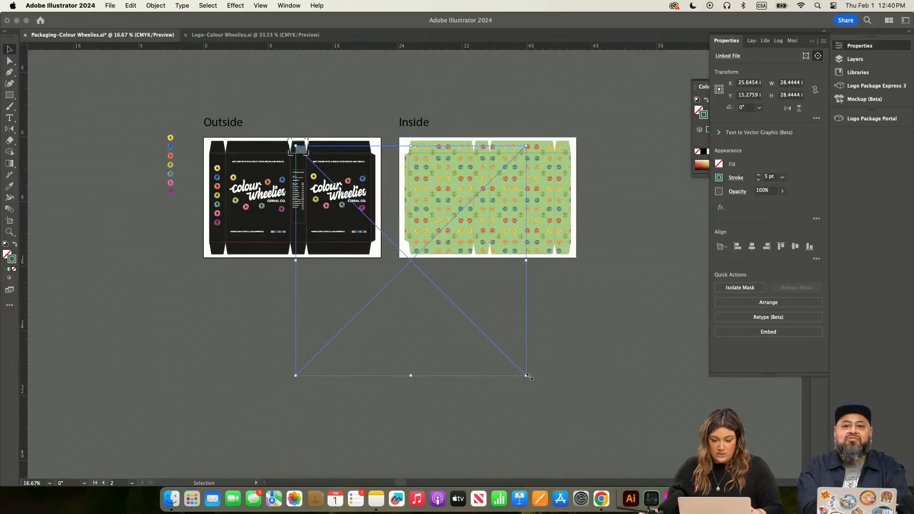
drag(528, 376, 320, 180)
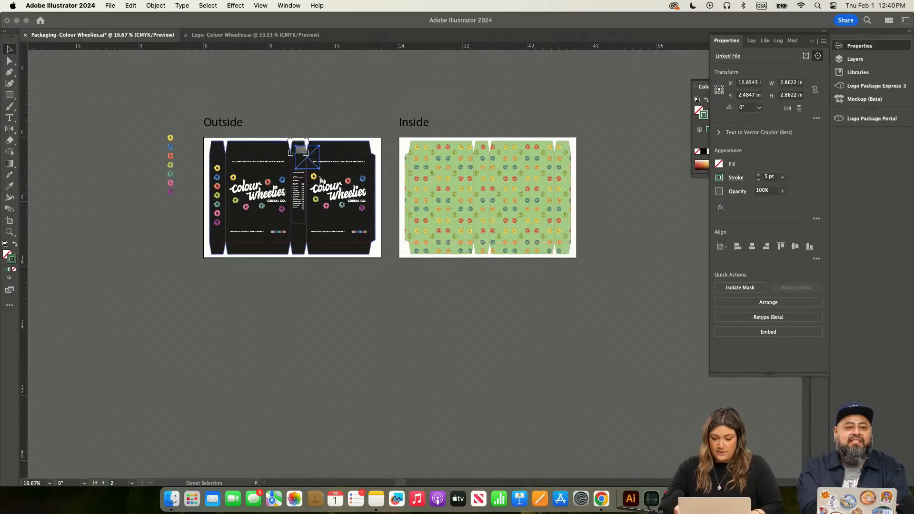
Step: Enlarge the cereal image around the flap until the stacked cereal fills the entire flap shape, and deselect it
key(super+equal)
key(super+equal)
key(super+equal)
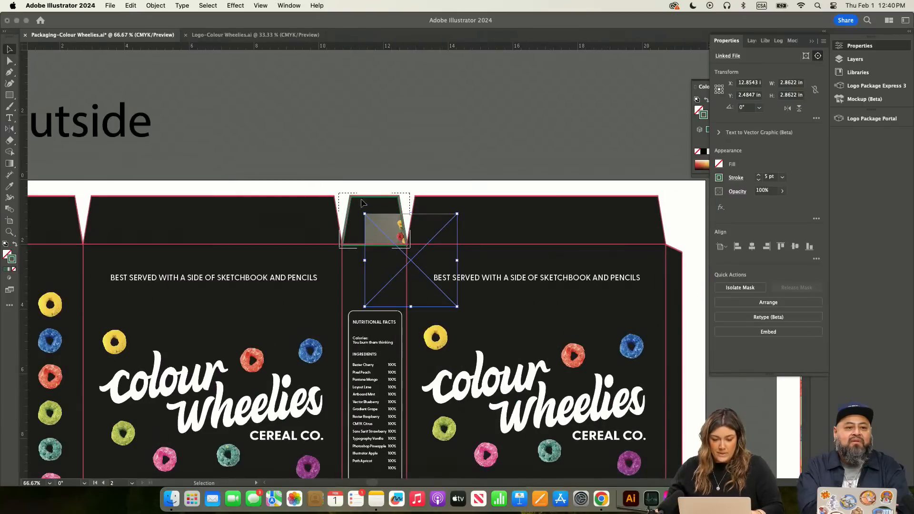
drag(365, 215, 281, 130)
drag(457, 306, 496, 345)
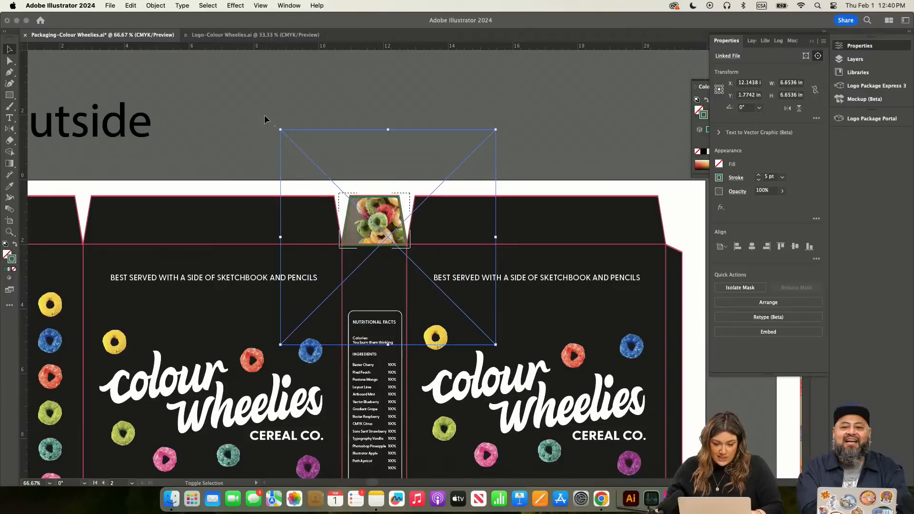
drag(280, 130, 253, 102)
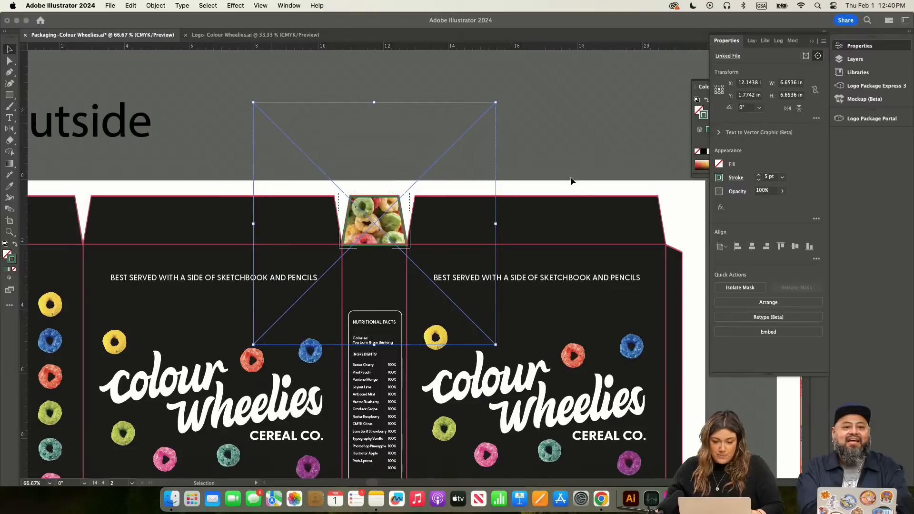
click(551, 155)
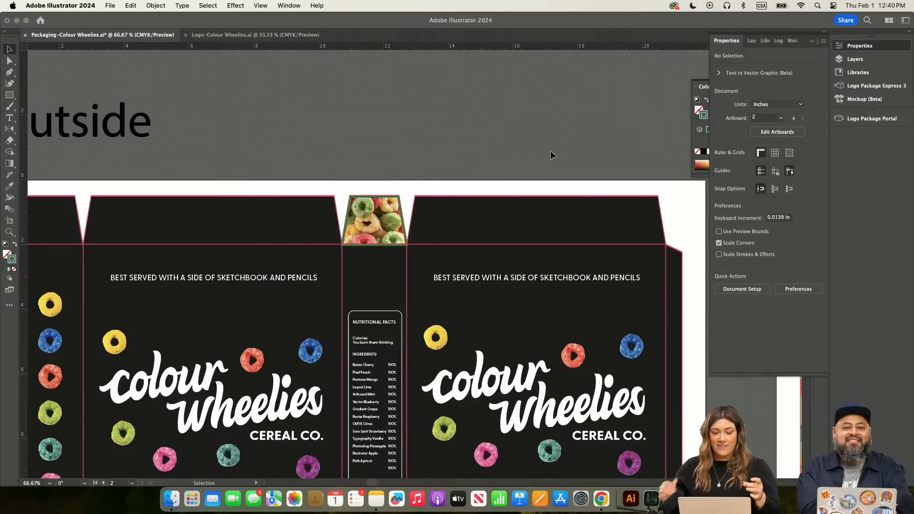
Step: Remove the 5 pt green stroke from the cereal-filled flap's clip group
click(390, 211)
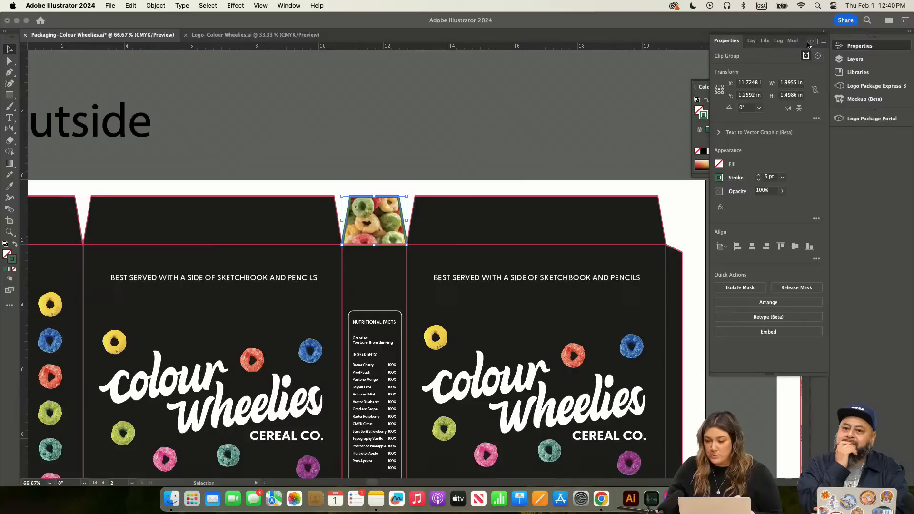
click(811, 42)
click(861, 46)
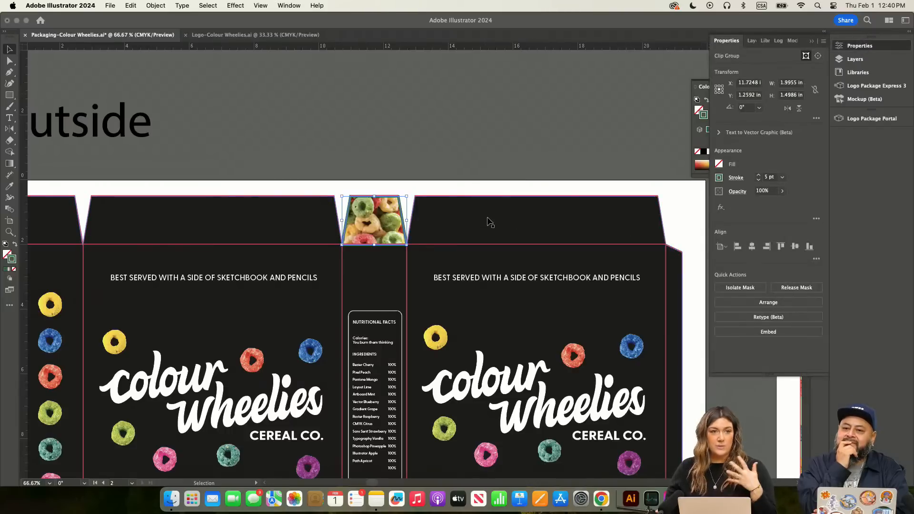
click(759, 180)
click(759, 180)
click(759, 180)
click(759, 180)
click(760, 180)
click(759, 180)
click(759, 180)
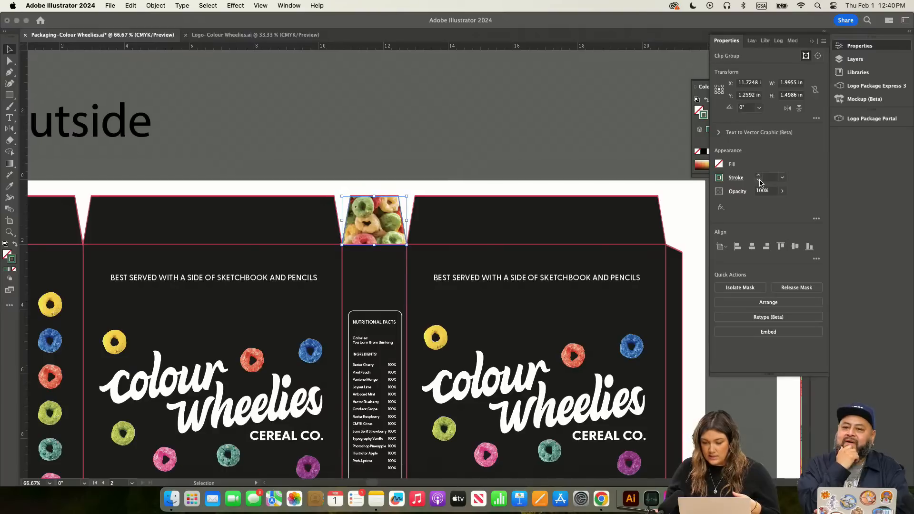
click(476, 163)
click(391, 217)
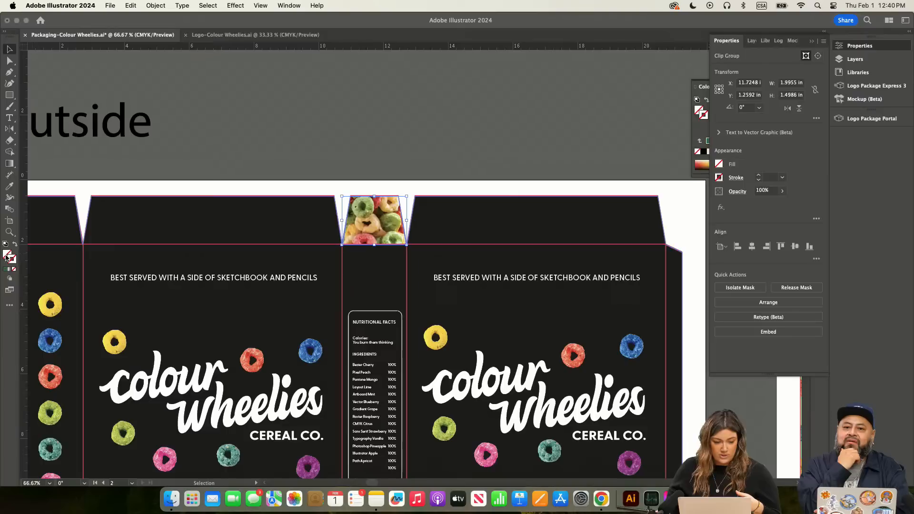
click(440, 182)
Step: Duplicate the cereal-filled flap onto the narrow top flap above the column of cereal rings
scroll(389, 226, left, 4)
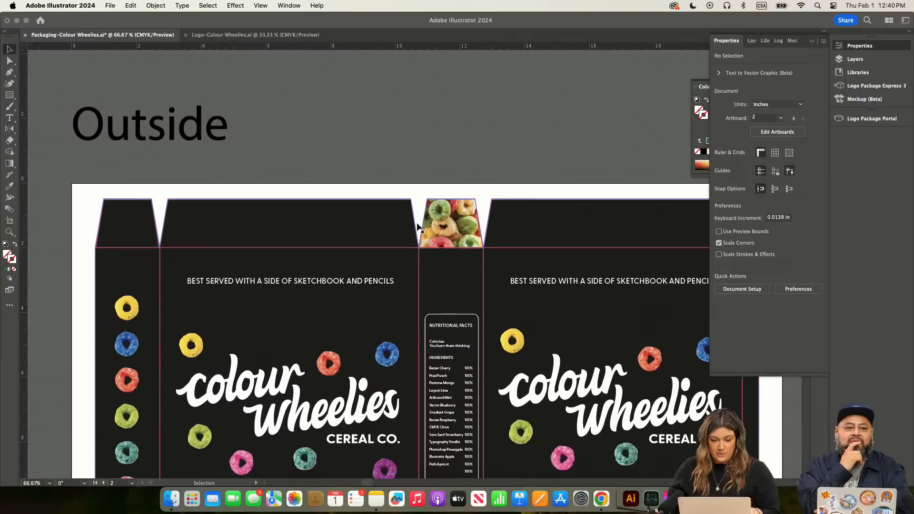
drag(456, 220, 137, 228)
click(329, 149)
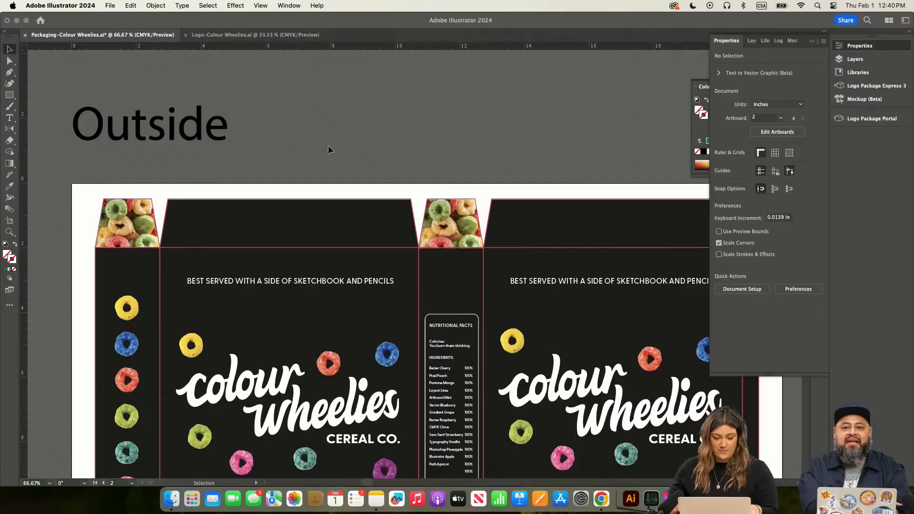
Step: Select both cereal-filled top flaps and drag a copy of them straight down to the lower part of the box
key(super+minus)
scroll(329, 146, down, 3)
click(212, 158)
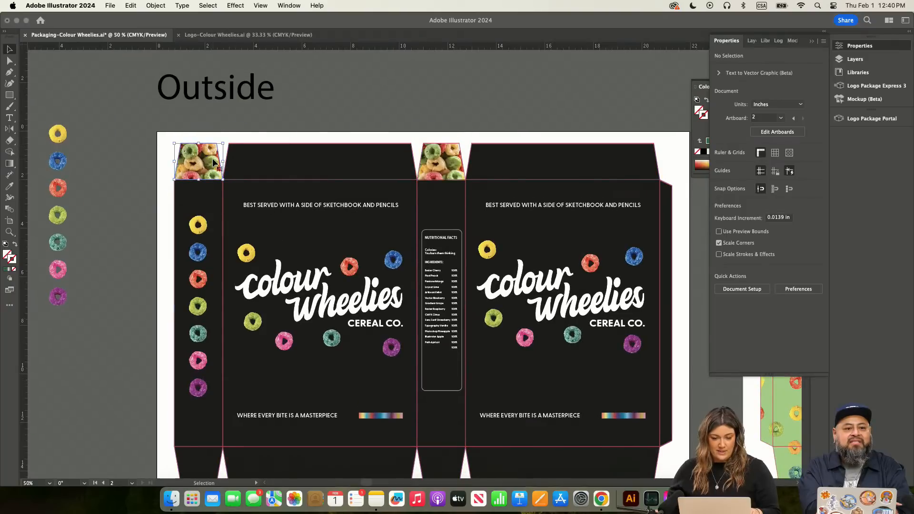
shift+click(431, 162)
drag(440, 164, 440, 416)
key(super+minus)
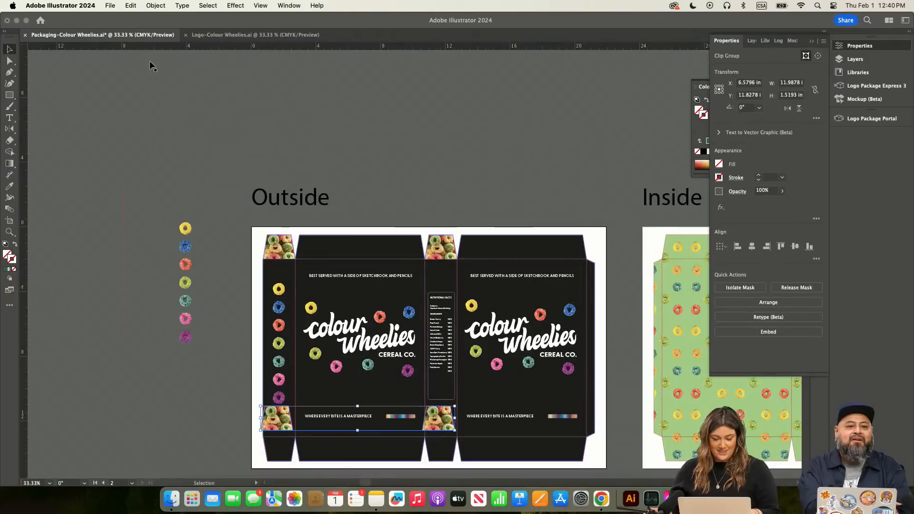
Step: Reflect the two copied cereal flaps across the horizontal axis and align them over the narrow bottom flaps
click(157, 7)
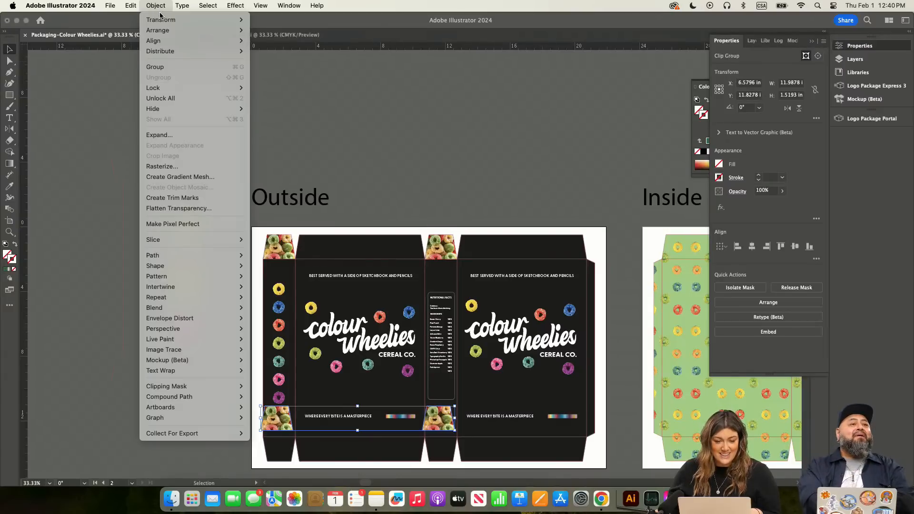
mouse_move(161, 19)
click(288, 57)
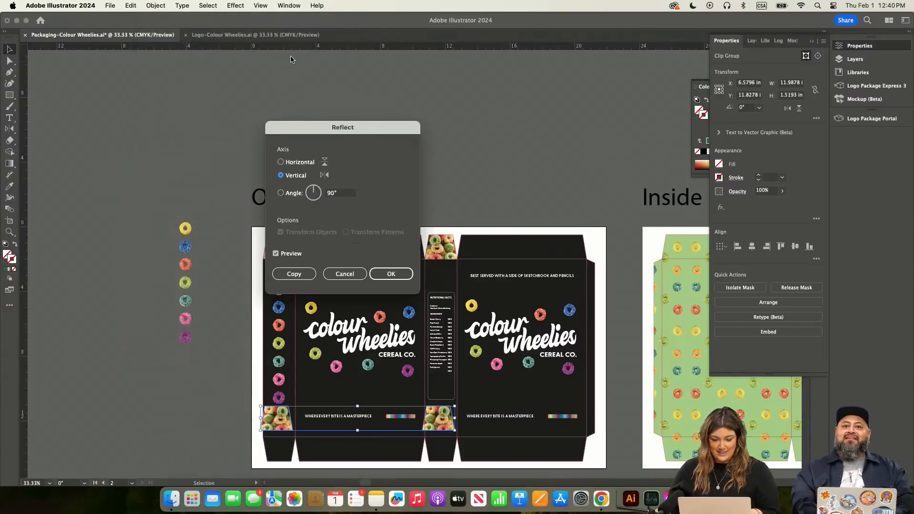
click(324, 159)
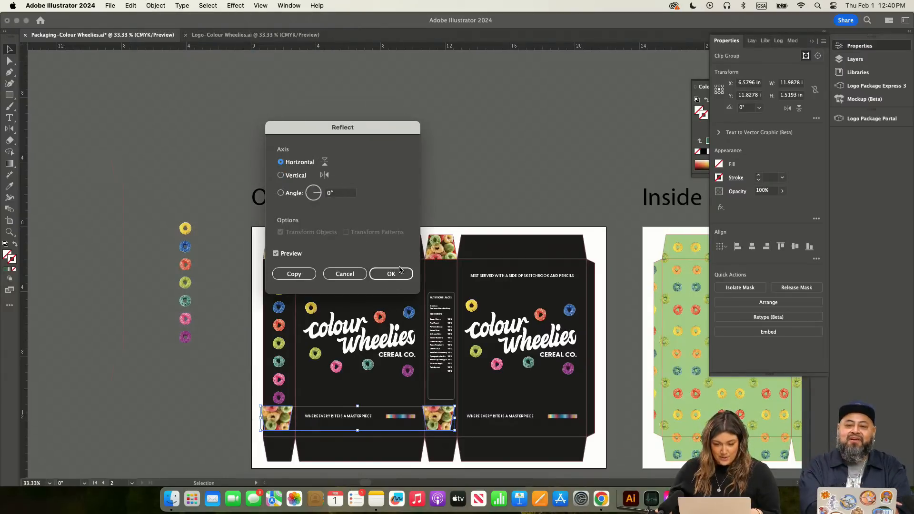
click(391, 274)
scroll(443, 362, down, 3)
drag(443, 362, 445, 392)
click(481, 137)
scroll(504, 133, right, 5)
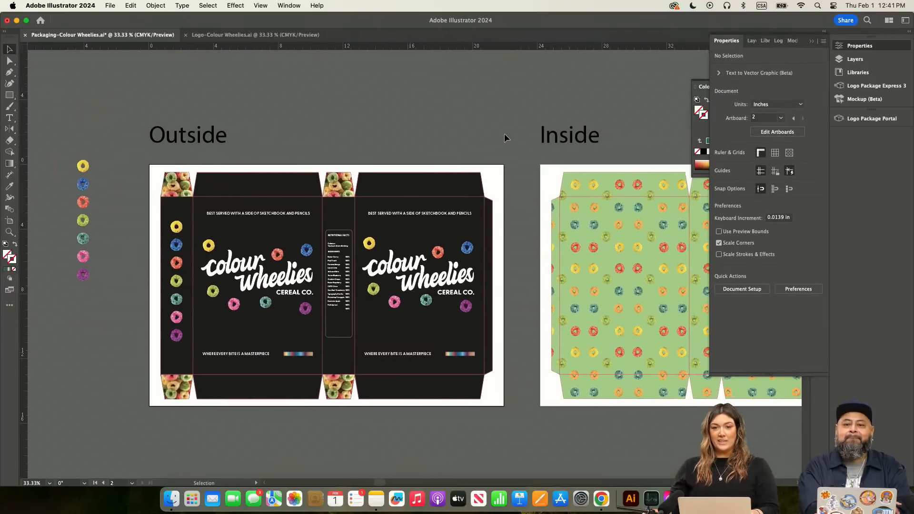
scroll(505, 135, down, 1)
scroll(504, 133, right, 6)
scroll(505, 133, down, 2)
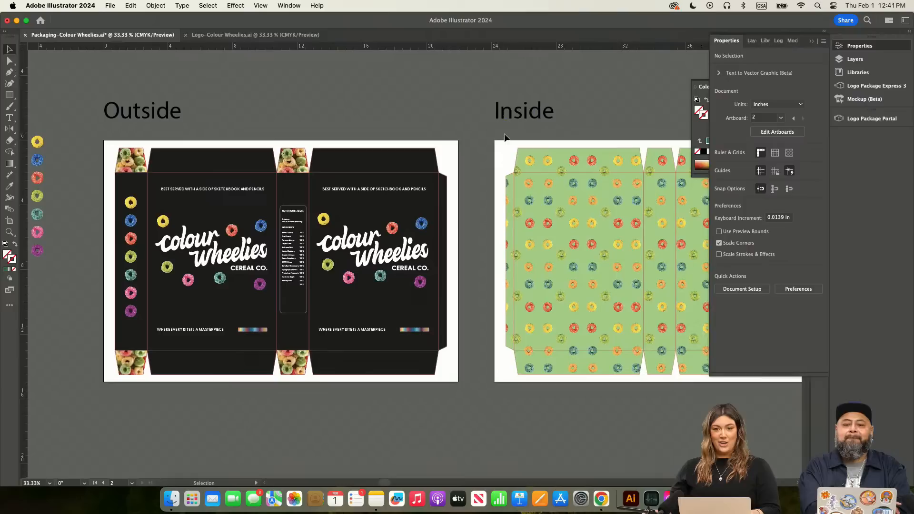
scroll(504, 134, up, 3)
scroll(504, 134, left, 2)
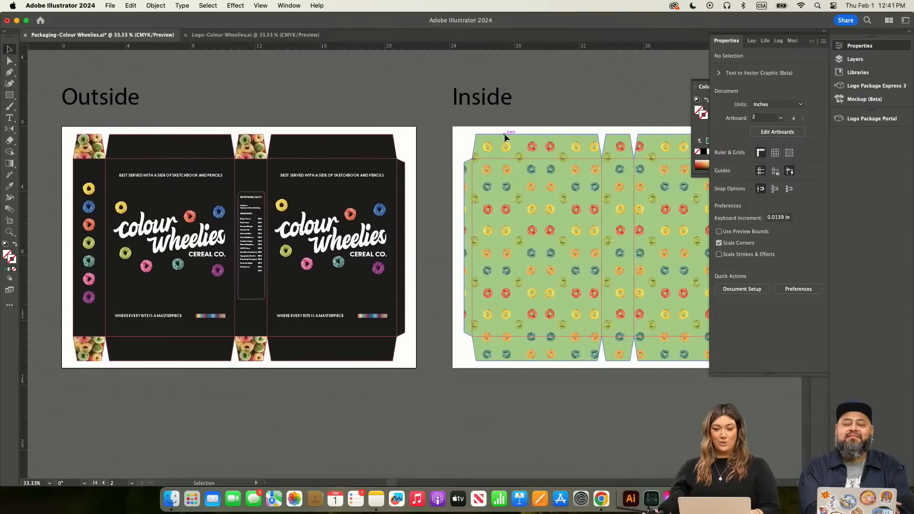
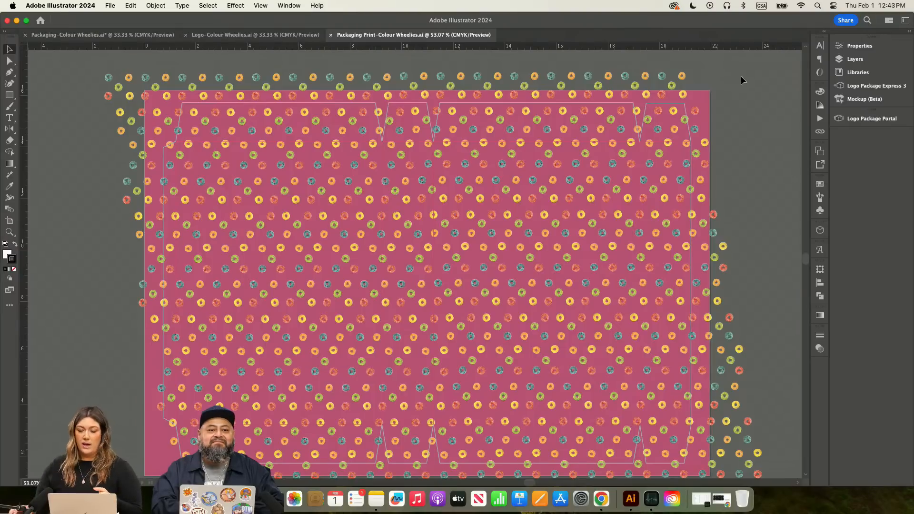
Step: Examine the Die Cut, Score Lines and Layer 1 layers and the inside and outside artboards of Packaging Print-Colour Wheelies.ai
scroll(519, 204, down, 2)
click(875, 60)
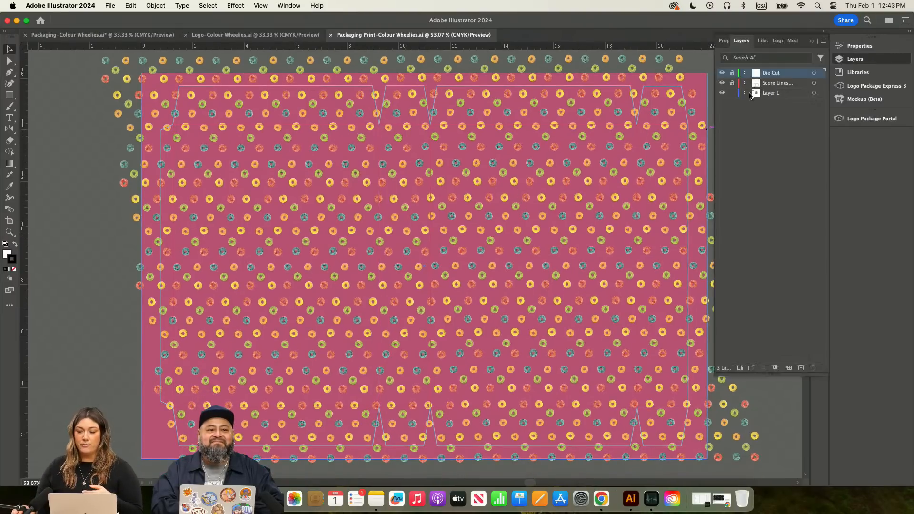
click(777, 83)
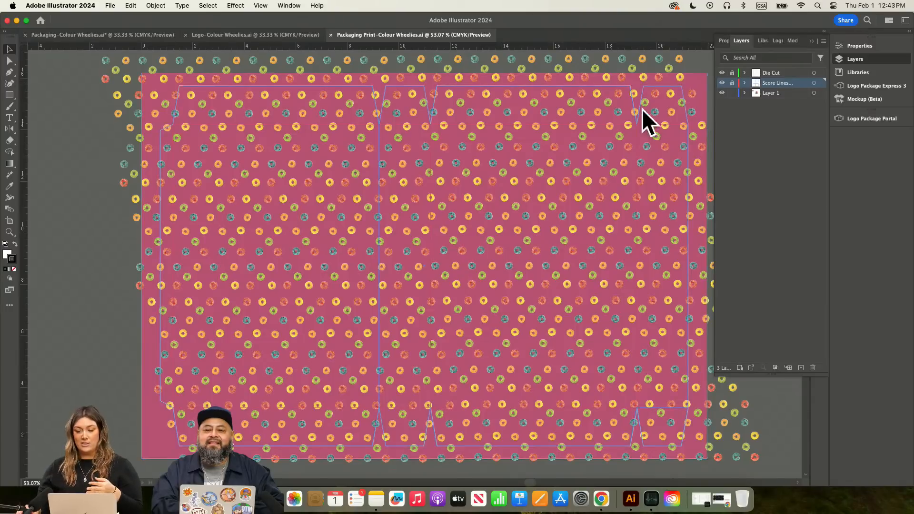
click(671, 89)
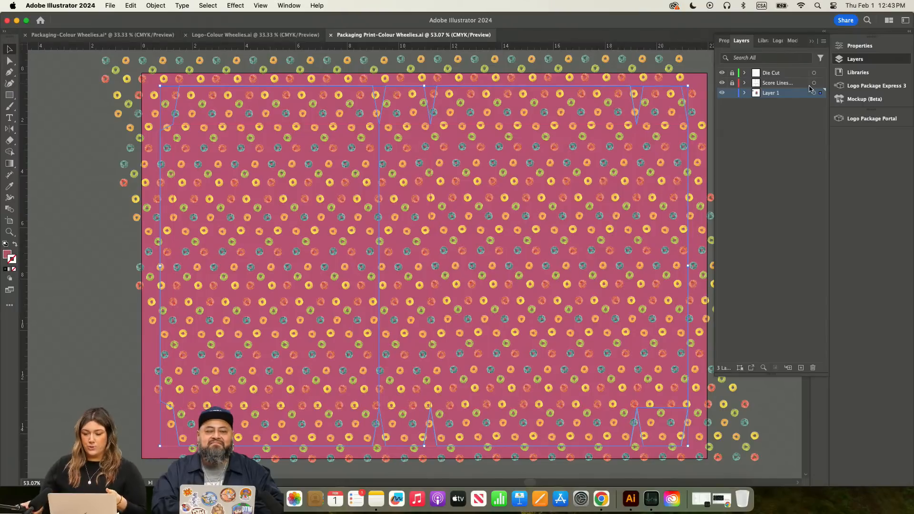
click(77, 142)
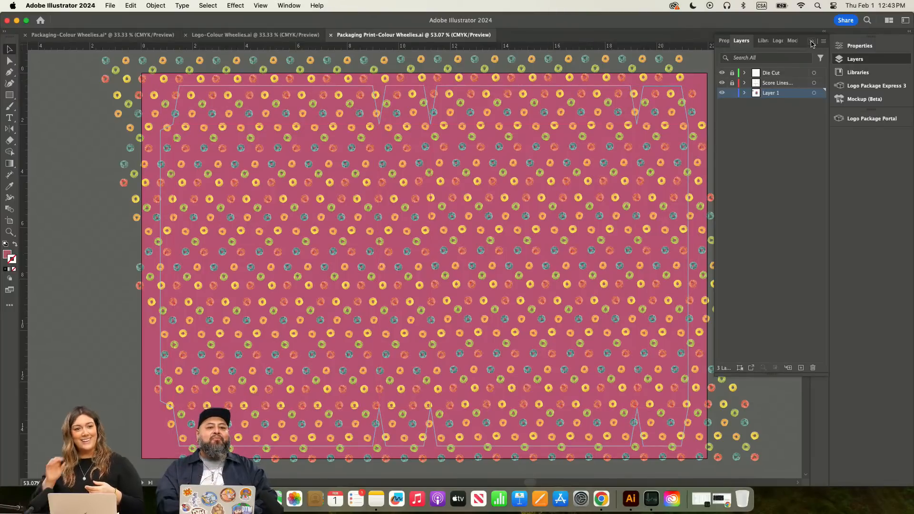
scroll(500, 184, down, 3)
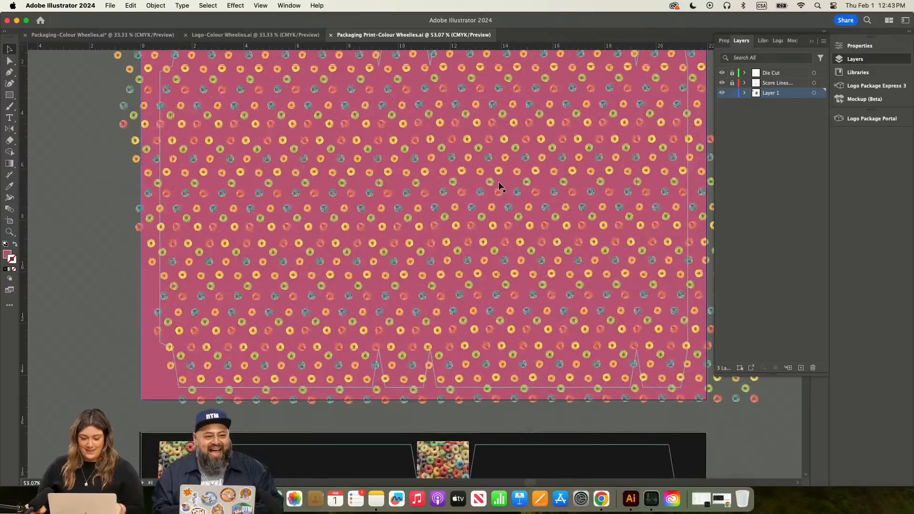
key(super+minus)
scroll(493, 183, down, 10)
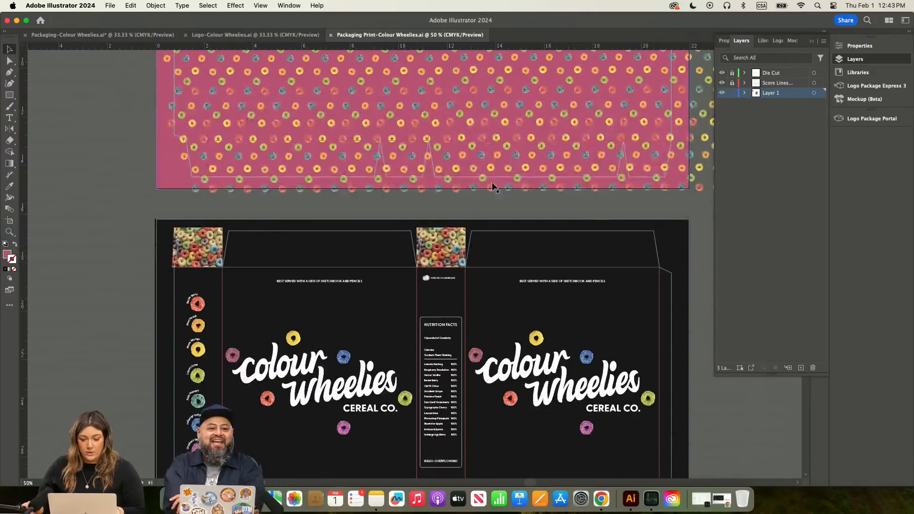
Step: Examine the outside box artboard, from the Nutrition Facts side panel down to the bottom taglines and cereal-filled flaps
scroll(493, 186, down, 2)
key(super+plus)
key(super+plus)
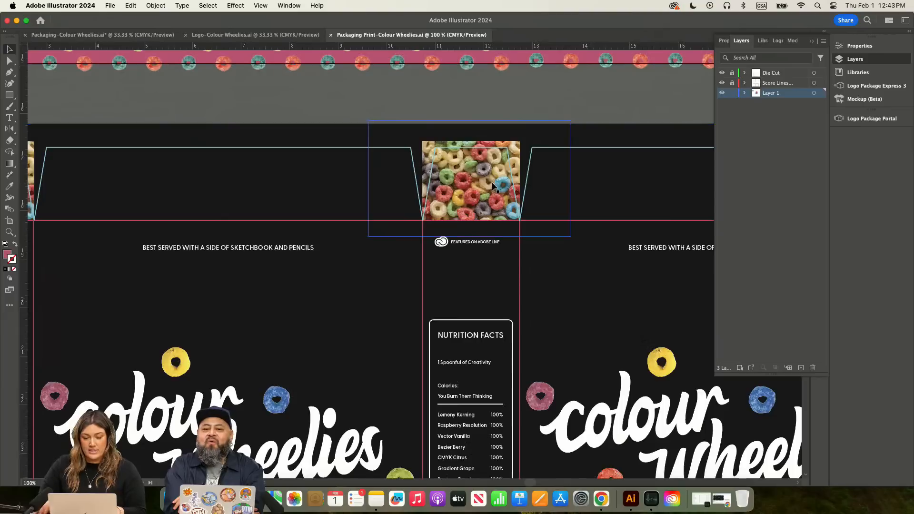
scroll(412, 288, down, 2)
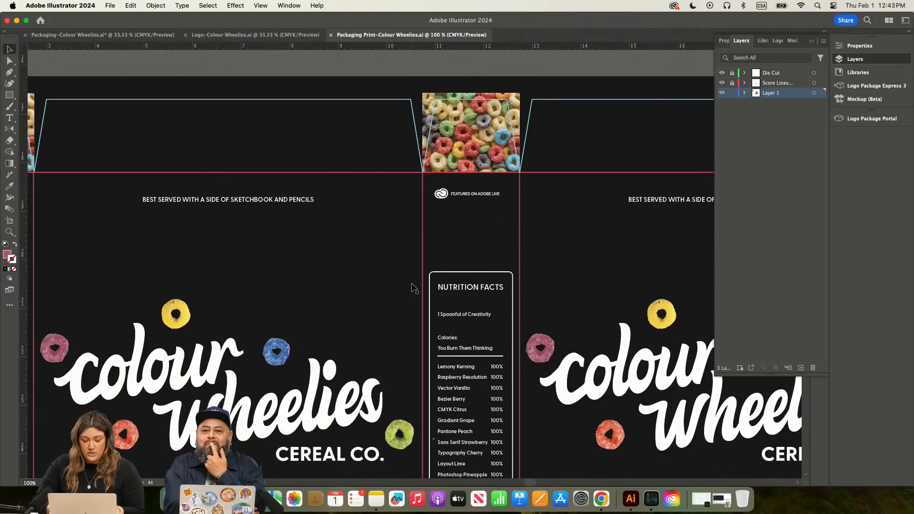
key(super+plus)
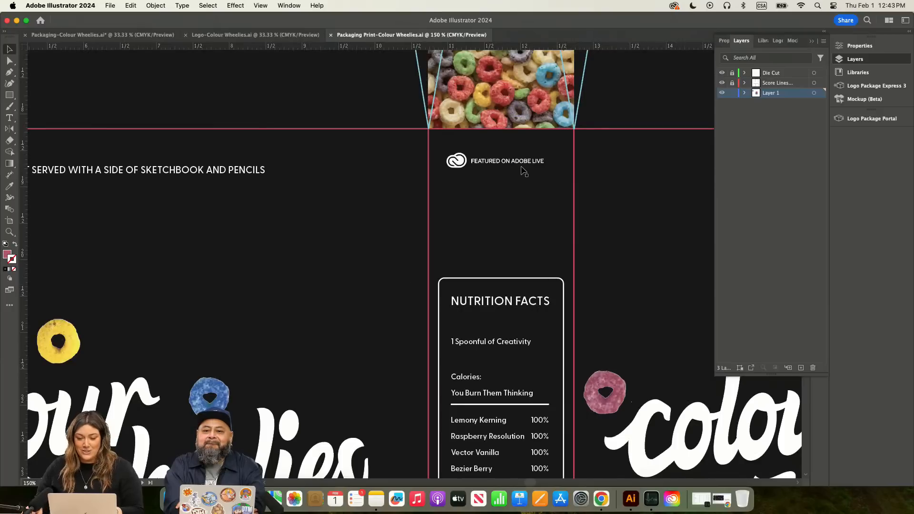
scroll(542, 177, down, 8)
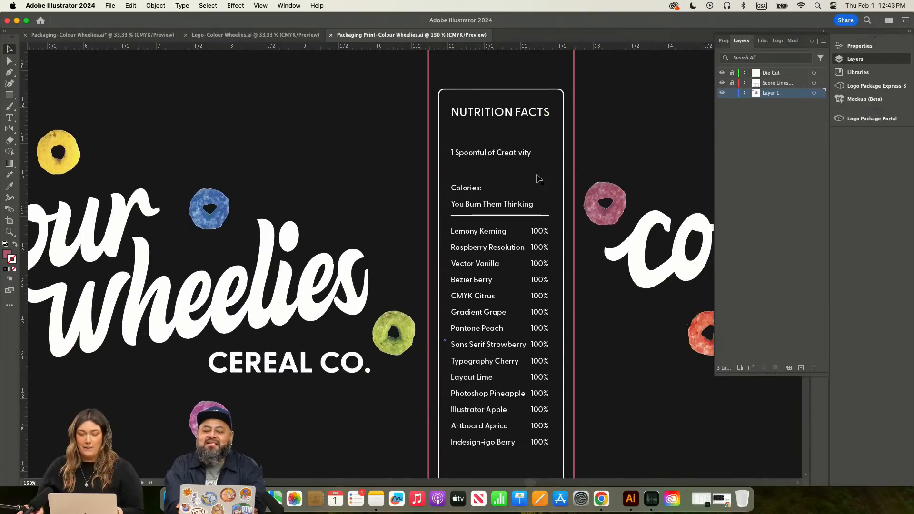
scroll(540, 179, down, 1)
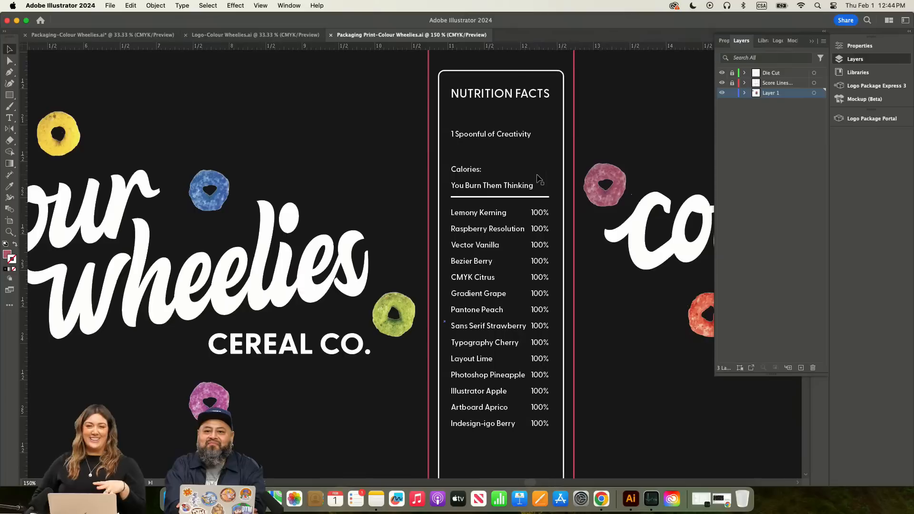
scroll(556, 168, down, 7)
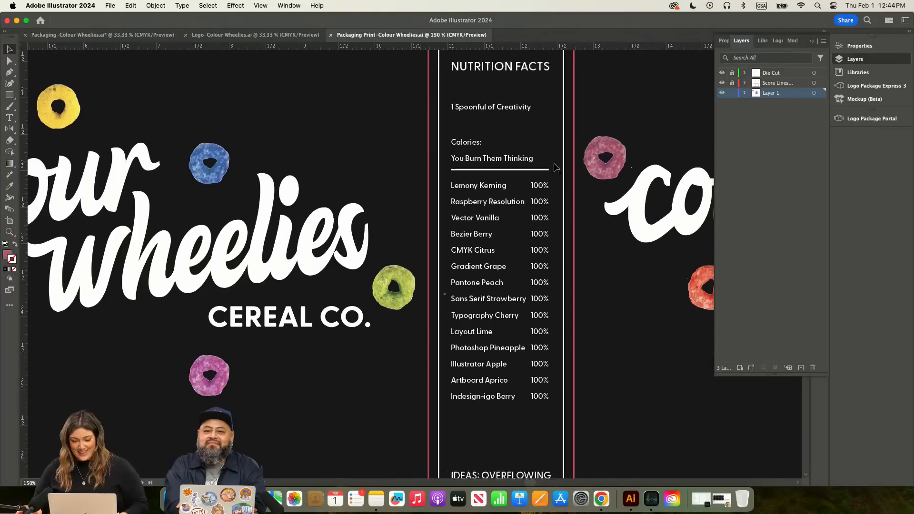
scroll(556, 168, down, 3)
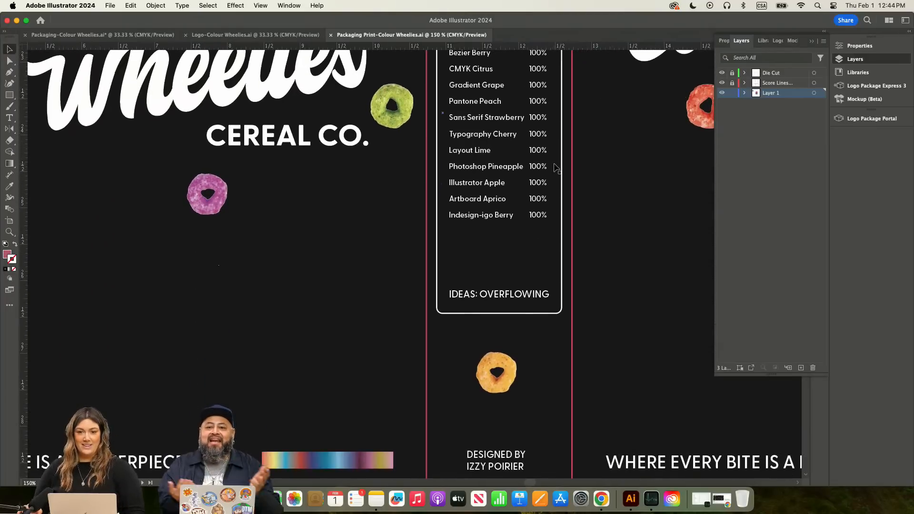
scroll(556, 168, up, 3)
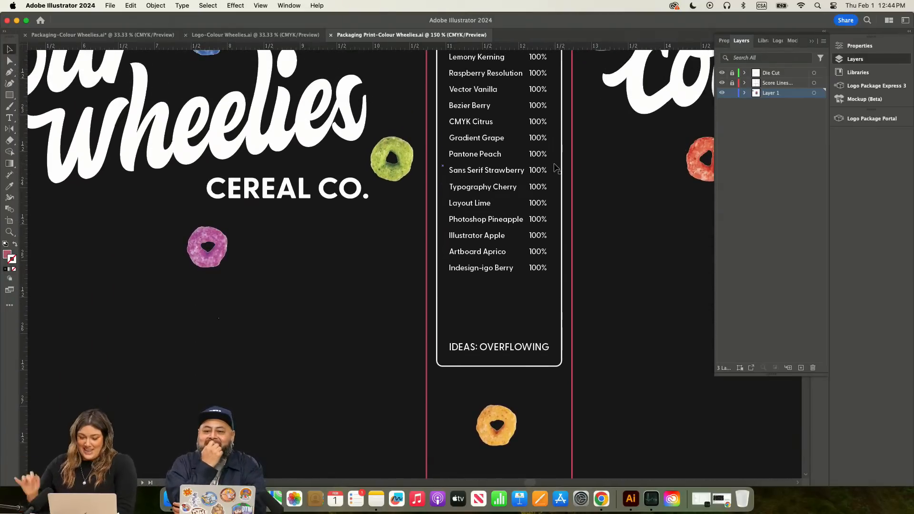
scroll(556, 168, down, 6)
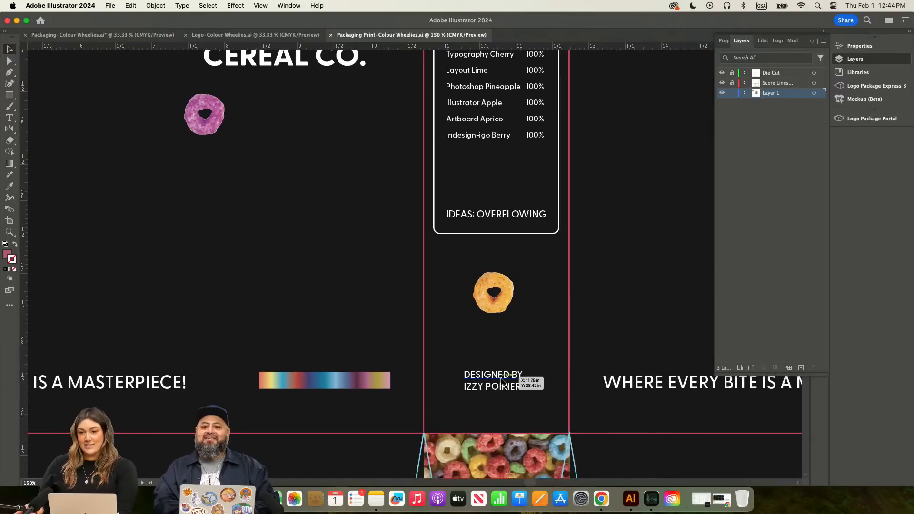
scroll(502, 381, left, 10)
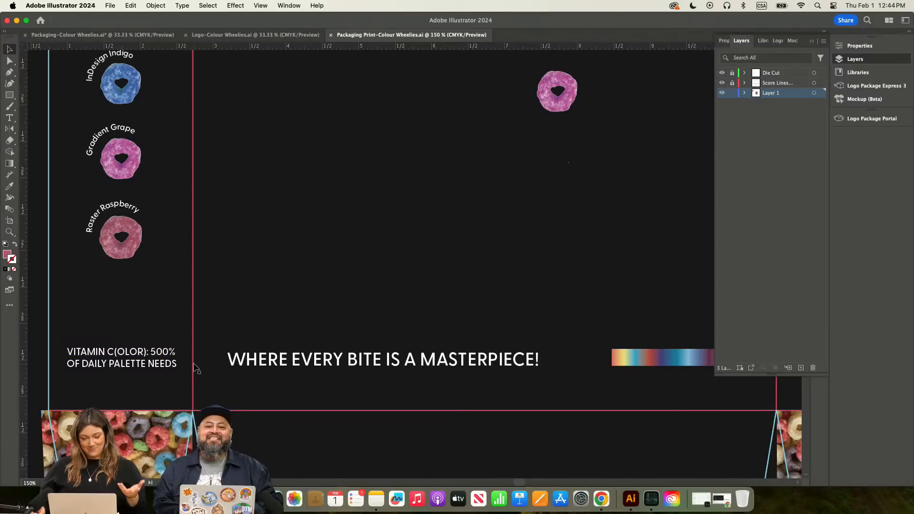
key(super+minus)
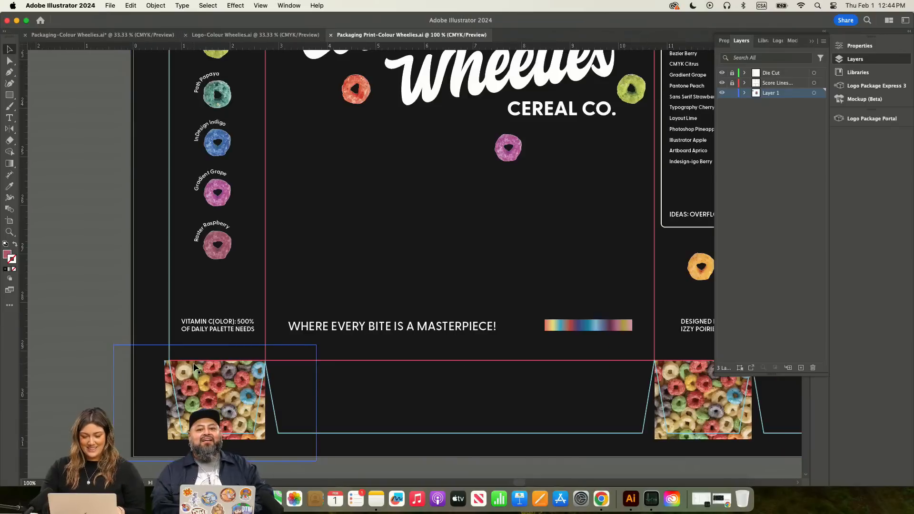
key(super+minus)
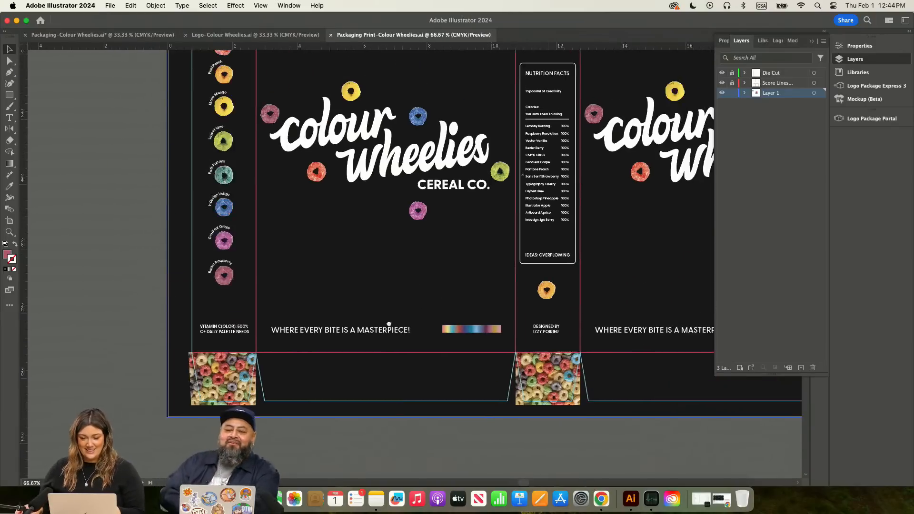
scroll(389, 324, right, 5)
scroll(388, 324, up, 3)
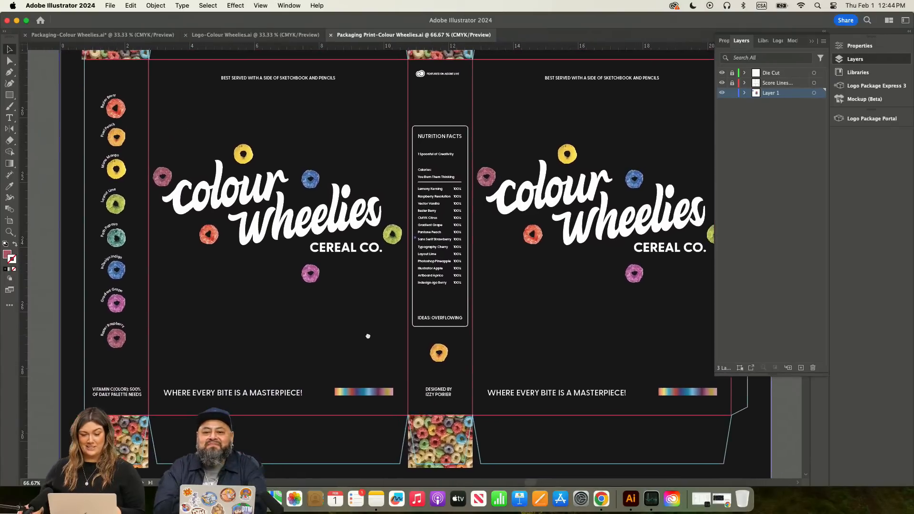
drag(368, 336, 373, 327)
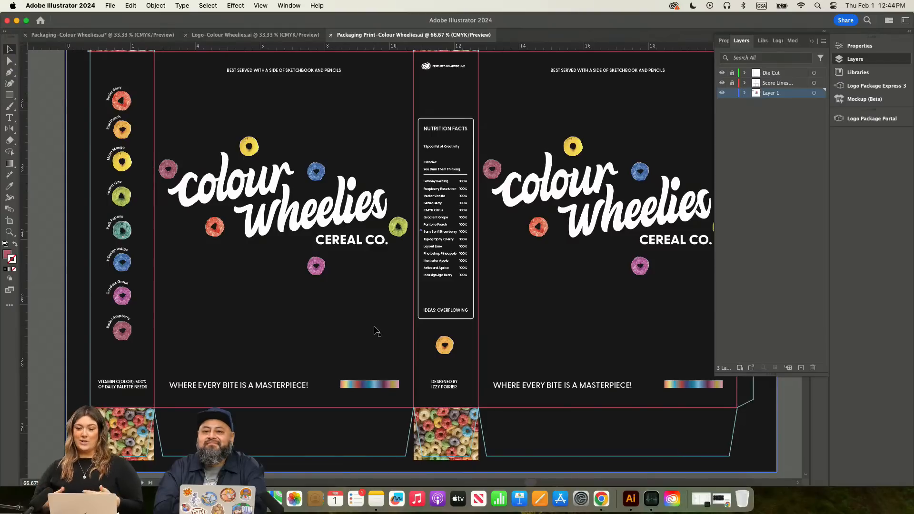
Step: Switch to Adobe Express in the browser, make it full screen and create a blank Instagram story
click(17, 21)
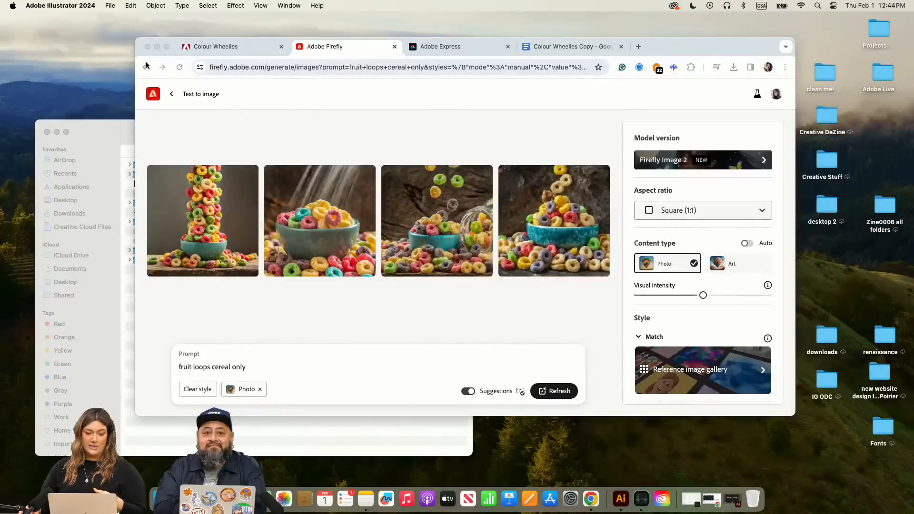
click(465, 49)
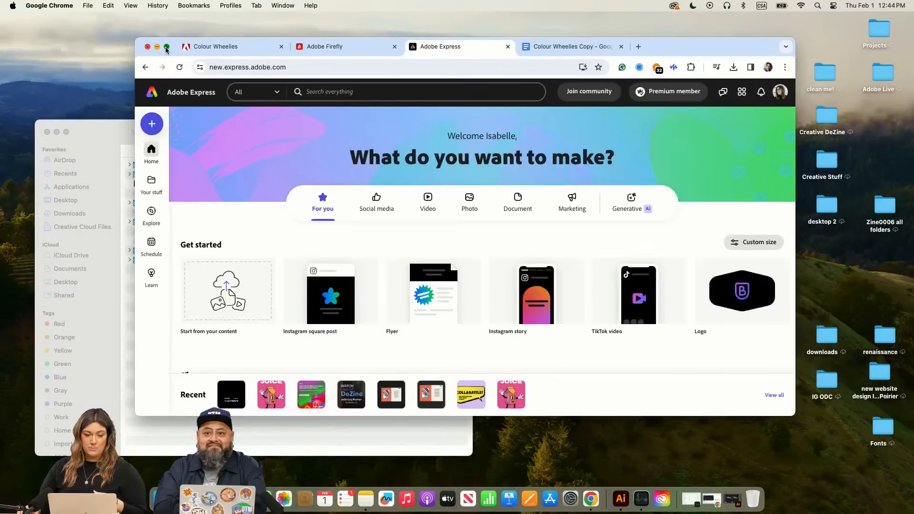
click(167, 47)
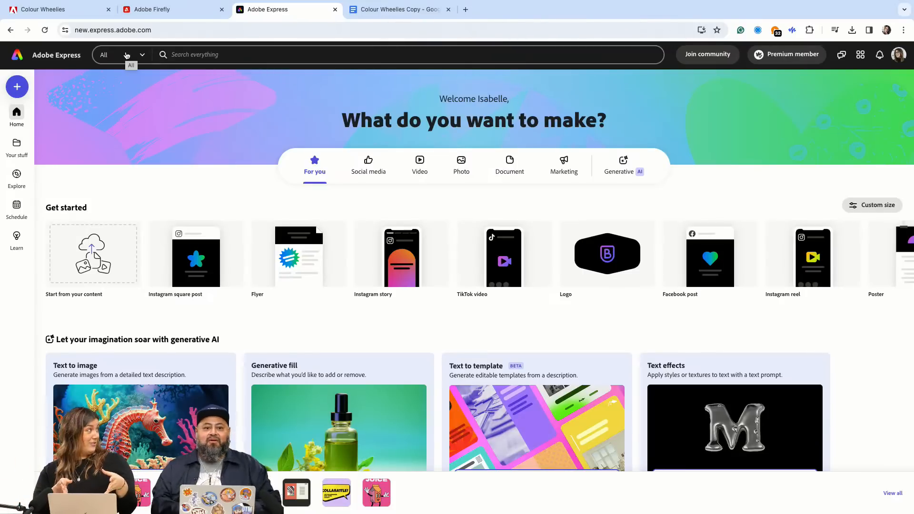
scroll(245, 147, down, 2)
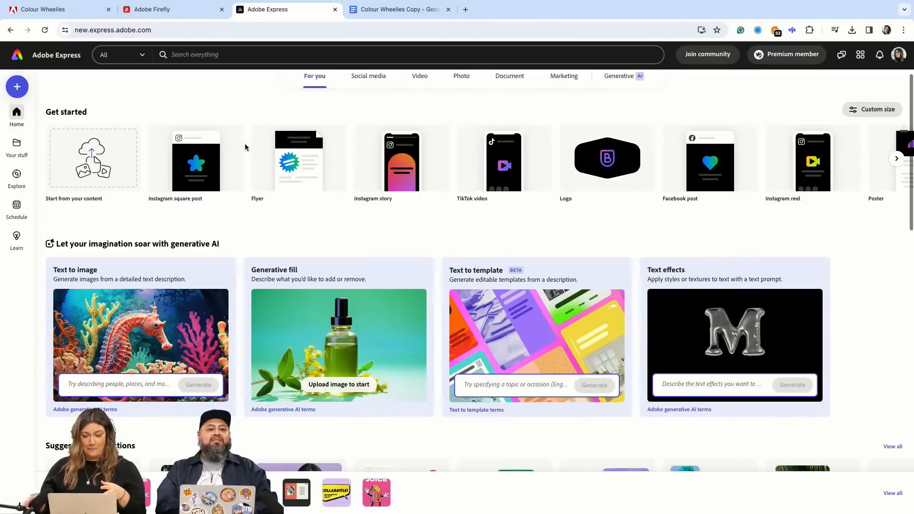
scroll(243, 204, up, 1)
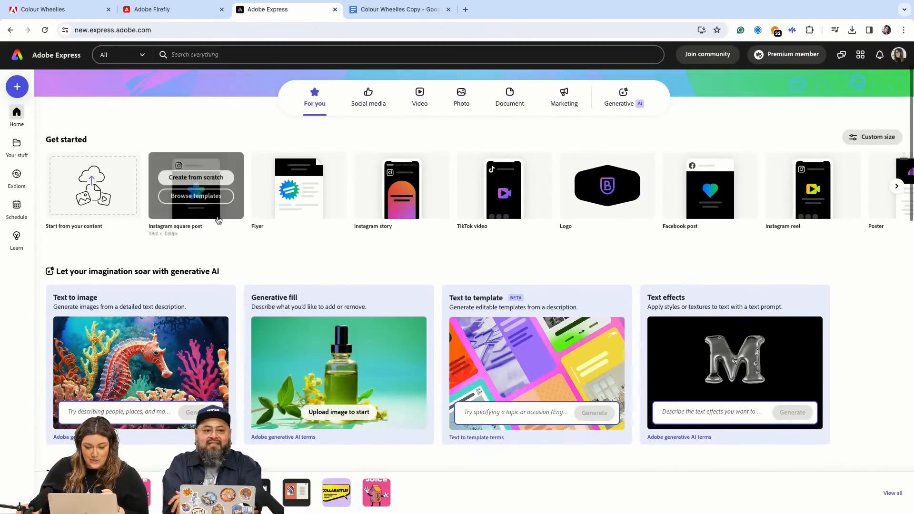
click(409, 177)
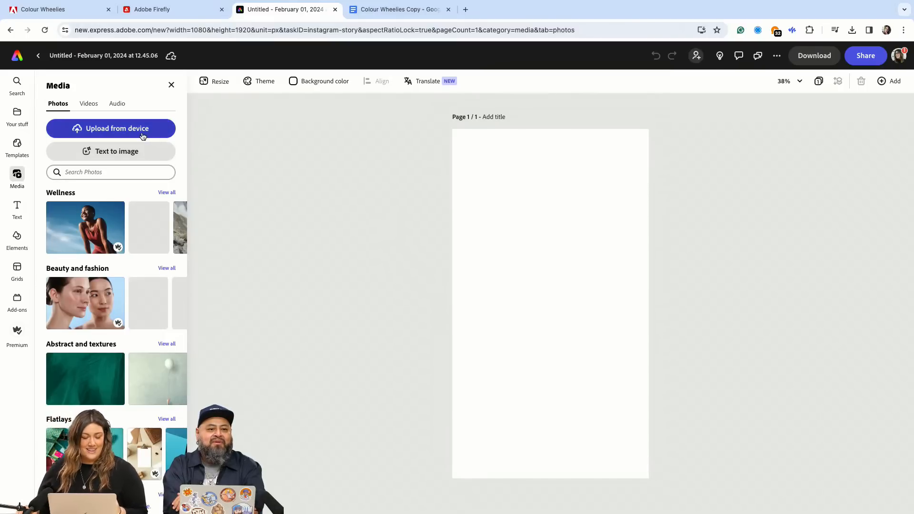
Step: Add the page's white background colour to the Colour Wheelies brand colours
click(304, 81)
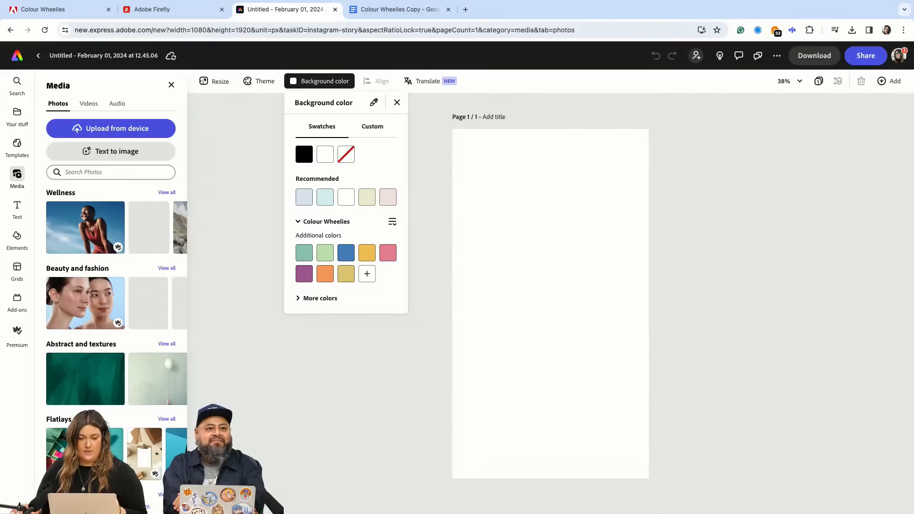
mouse_move(214, 2)
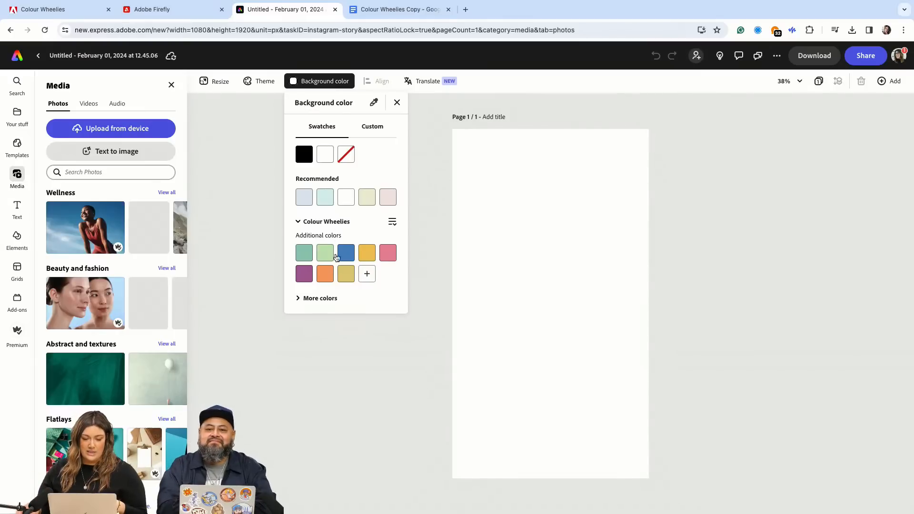
click(367, 276)
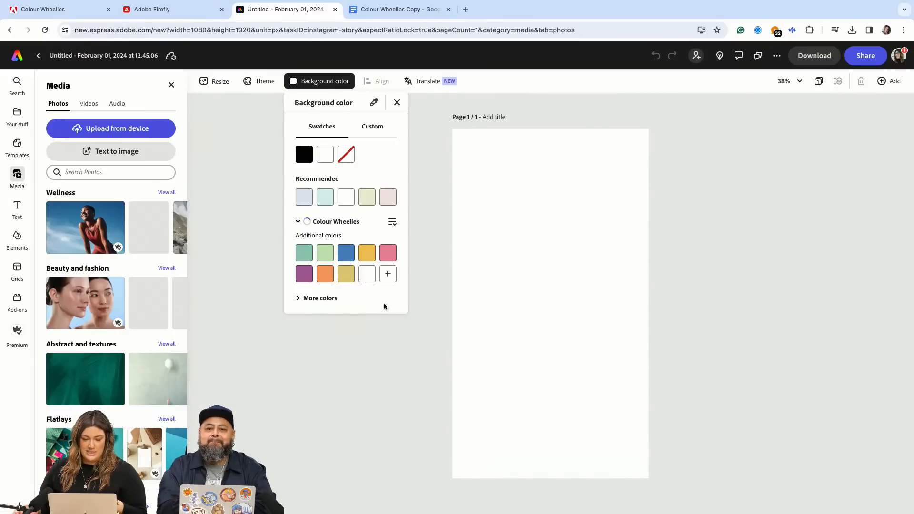
Step: Set the story page's background to the medium red swatch from the extended colour set
click(309, 299)
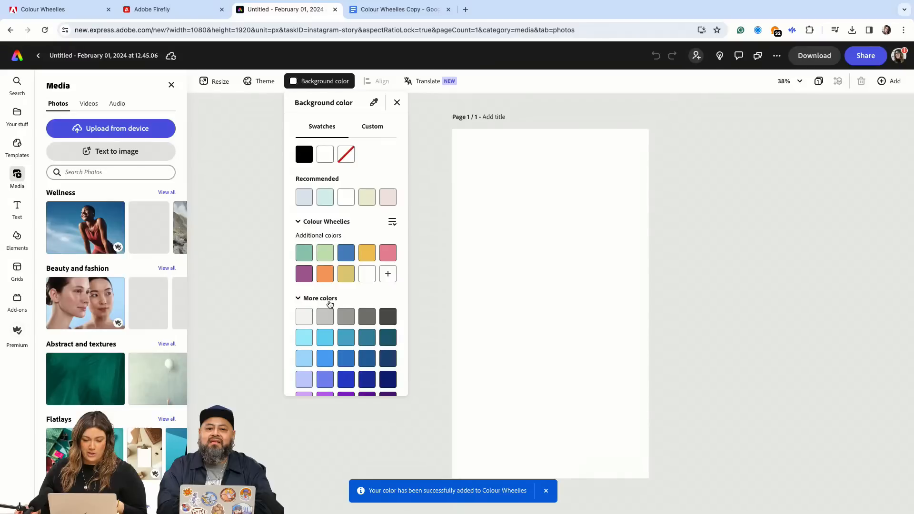
scroll(327, 303, down, 5)
scroll(329, 304, down, 2)
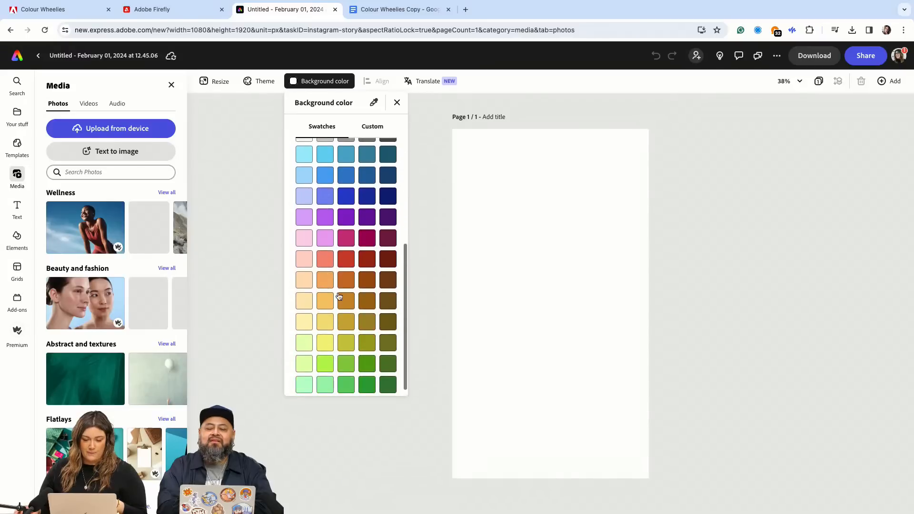
click(347, 259)
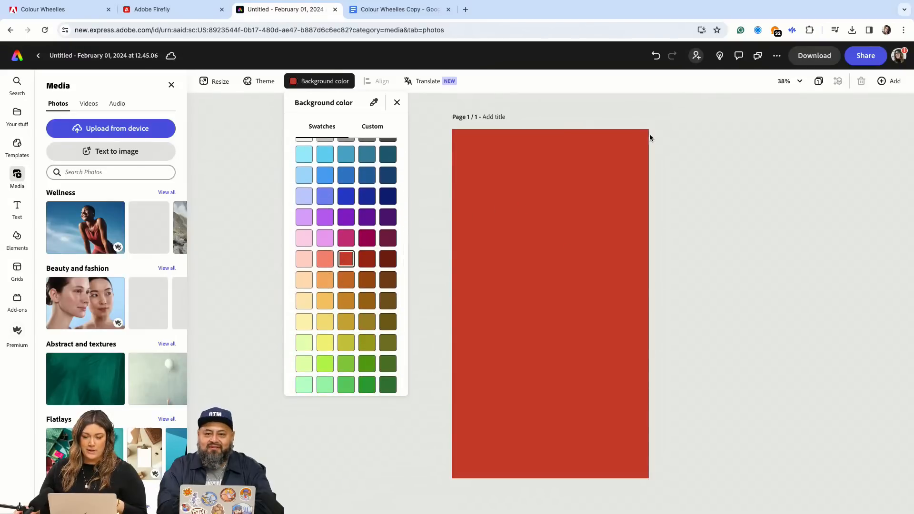
click(662, 125)
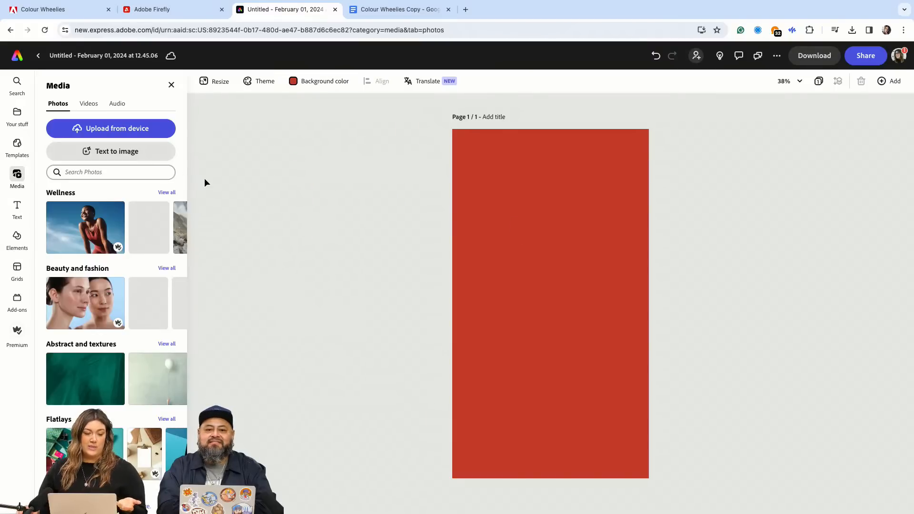
Step: Search the stock photos for cherries and add the close-up of piled red cherries with green stems to the page
click(104, 173)
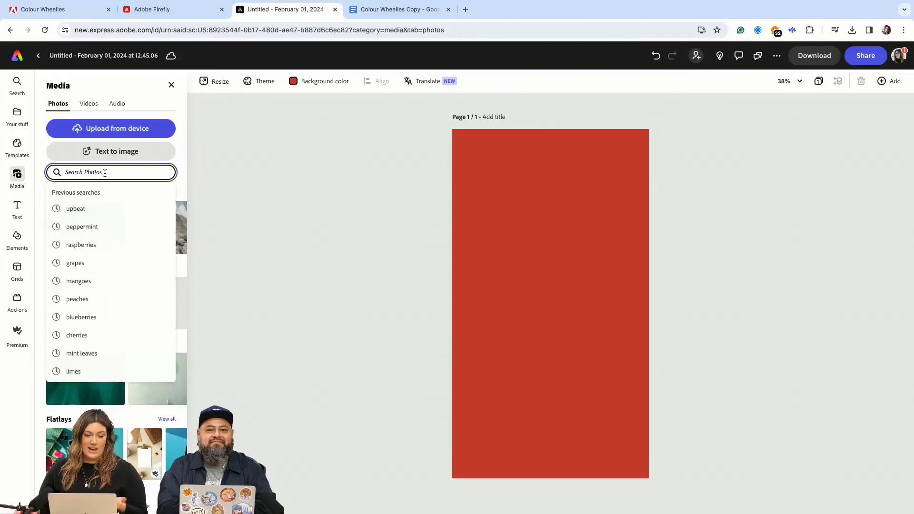
text(che)
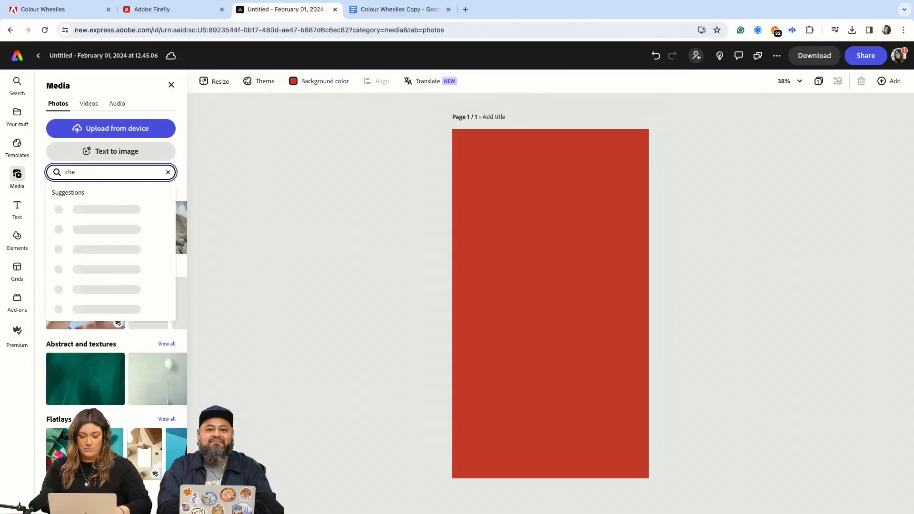
text(rries)
key(Return)
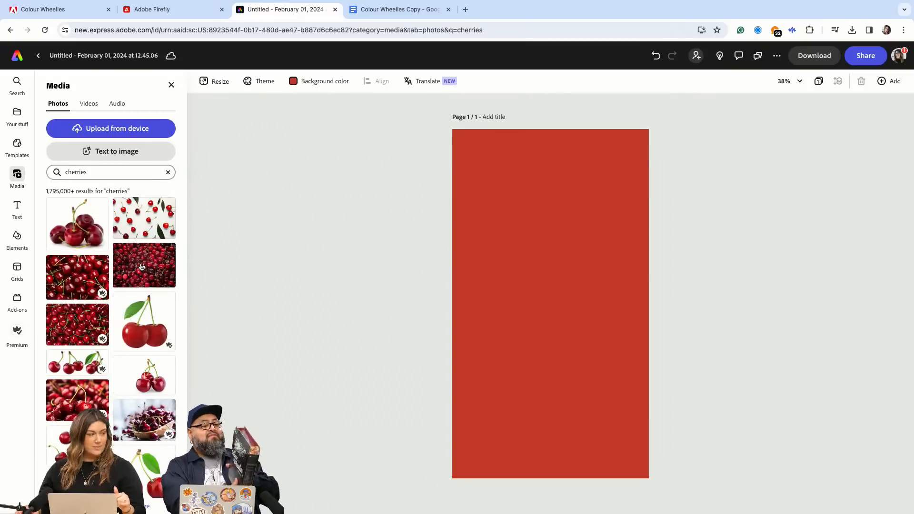
scroll(98, 224, down, 3)
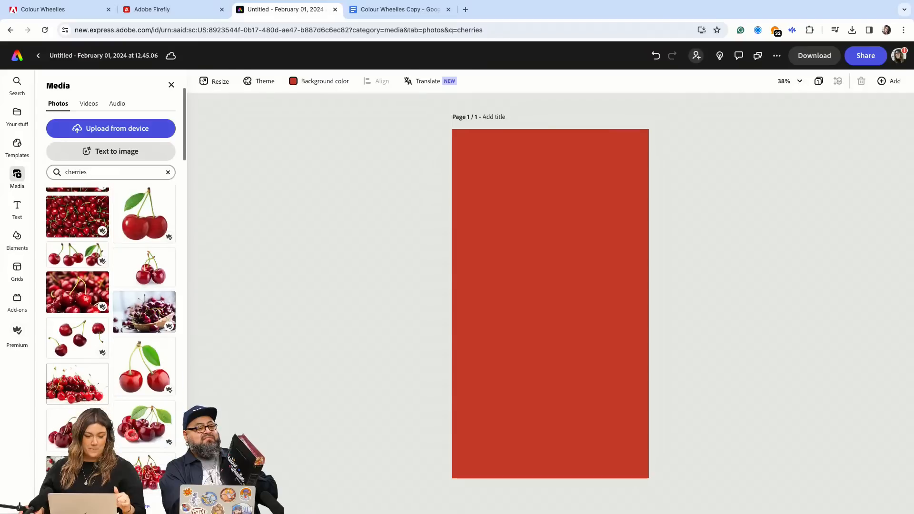
scroll(98, 224, up, 1)
click(79, 215)
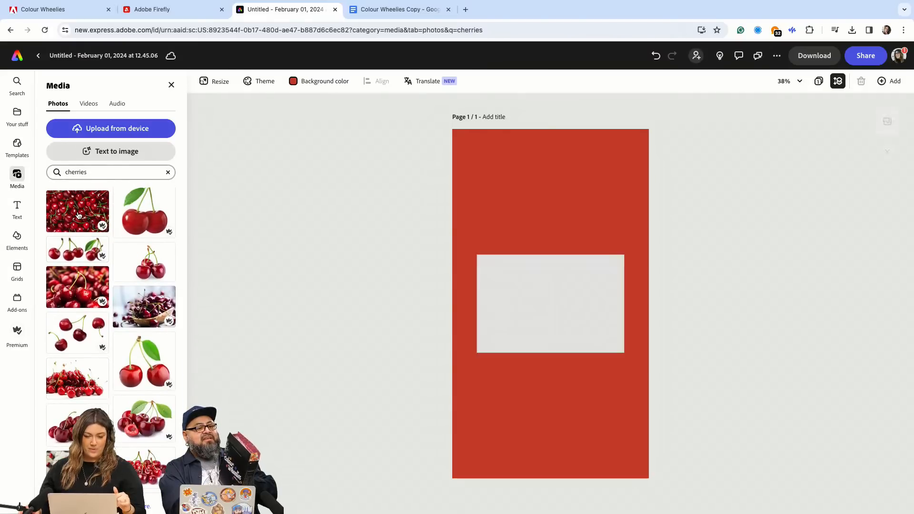
Step: Enlarge the cherry photo from opposite corners until it covers the whole story page
click(531, 284)
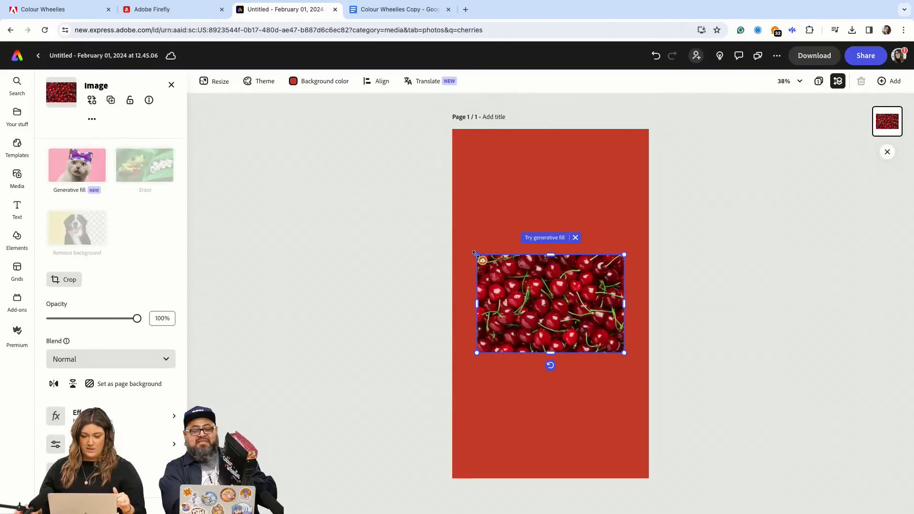
drag(477, 255, 258, 139)
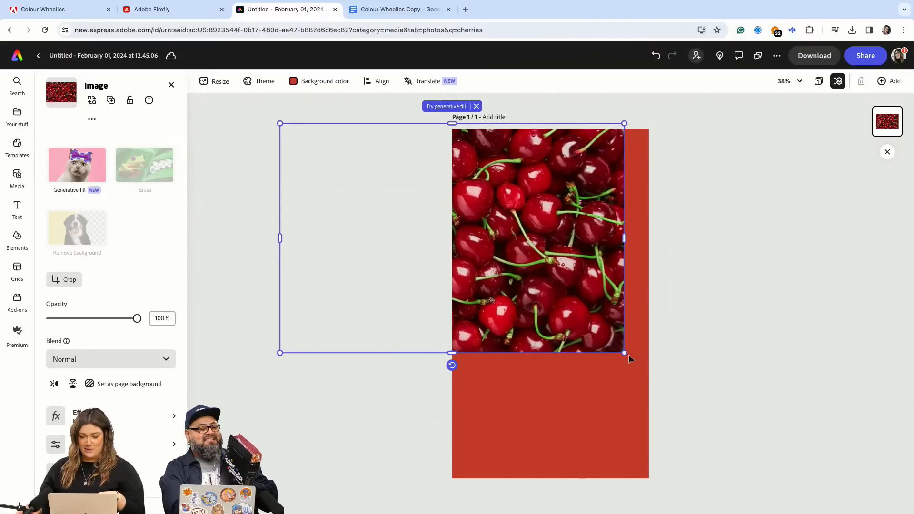
drag(626, 353, 805, 476)
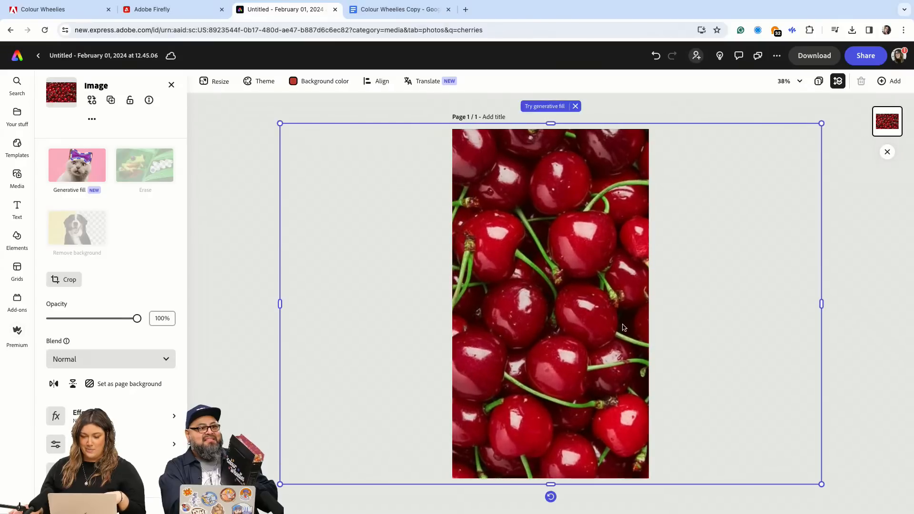
Step: Lower the opacity of the full-page cherry photo to 29%
drag(598, 299, 600, 298)
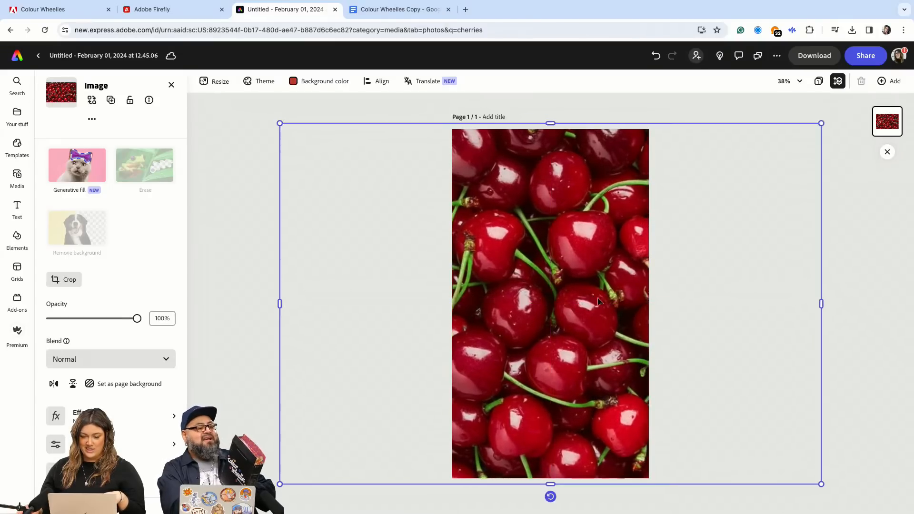
click(254, 174)
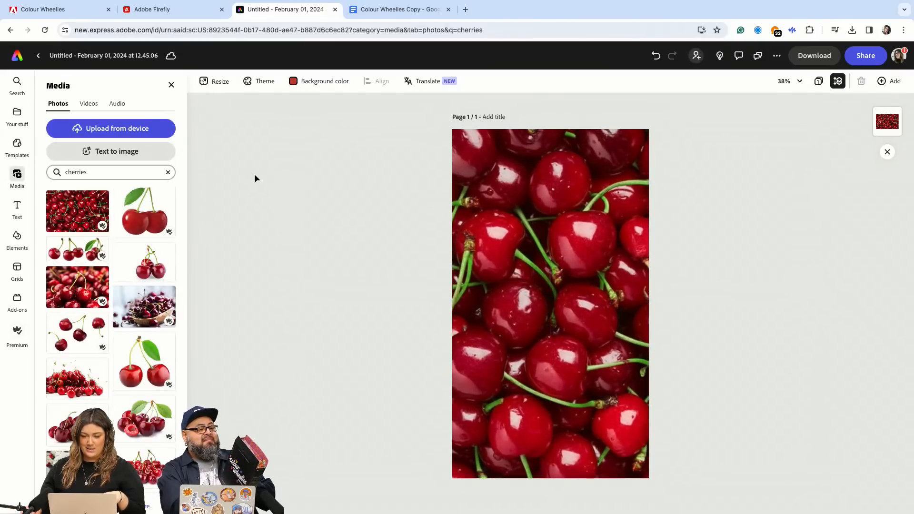
click(600, 225)
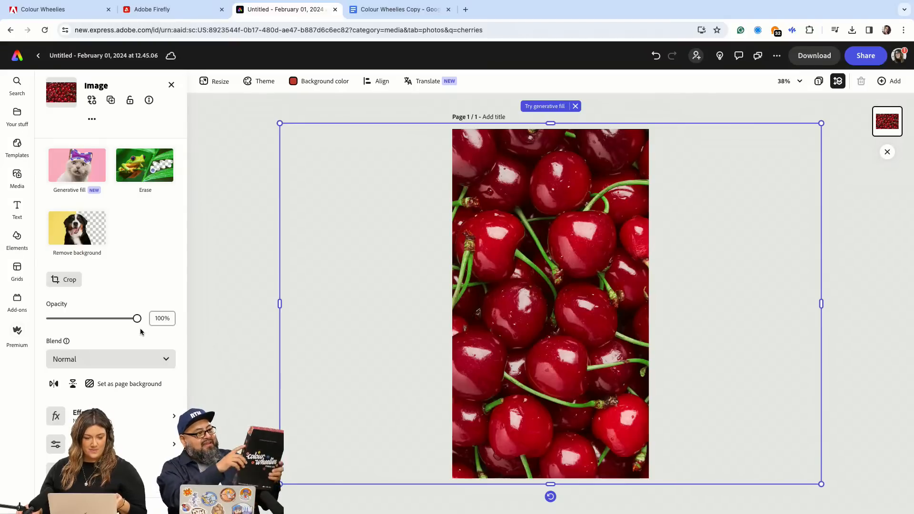
drag(137, 319, 85, 325)
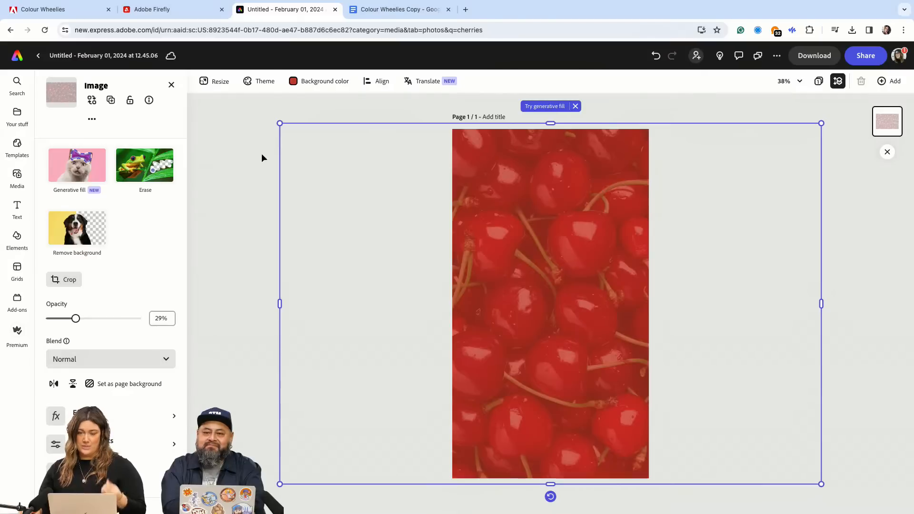
Step: Open the Colour Wheelies library and go to its Cereal + Assets group
click(18, 115)
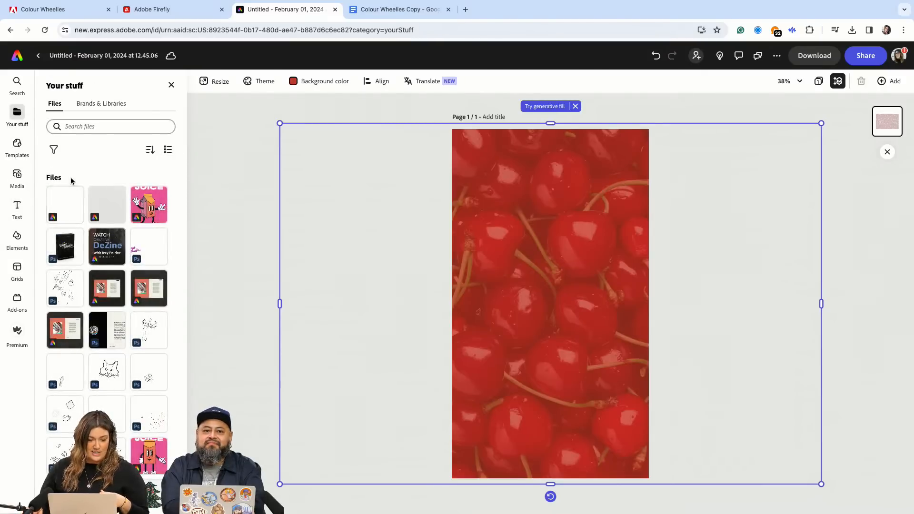
click(102, 105)
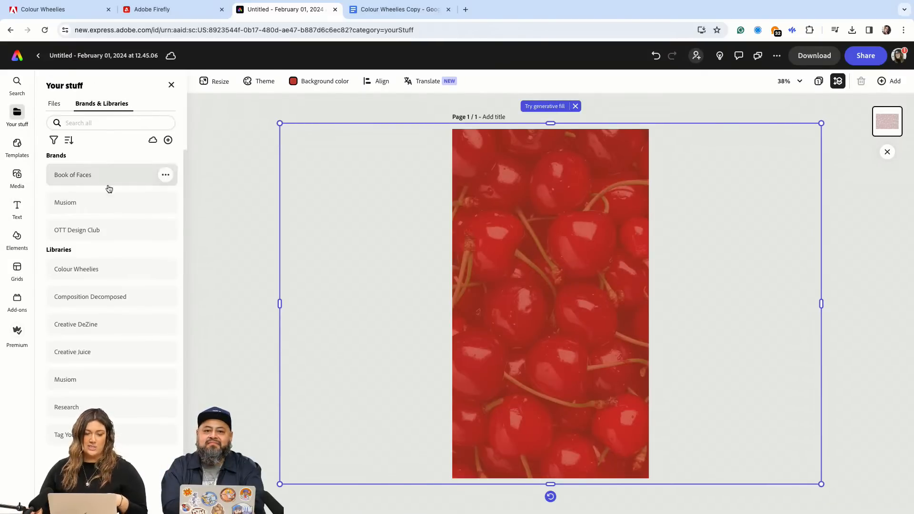
click(113, 269)
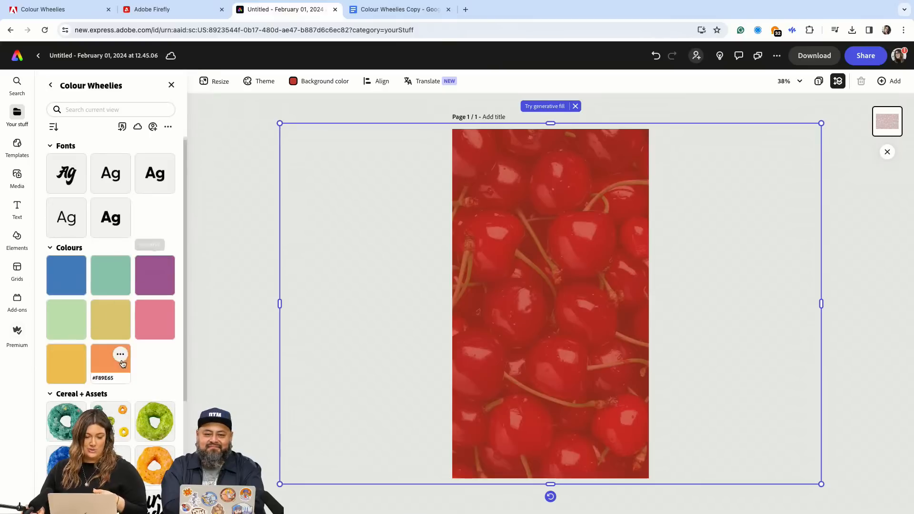
scroll(110, 362, down, 3)
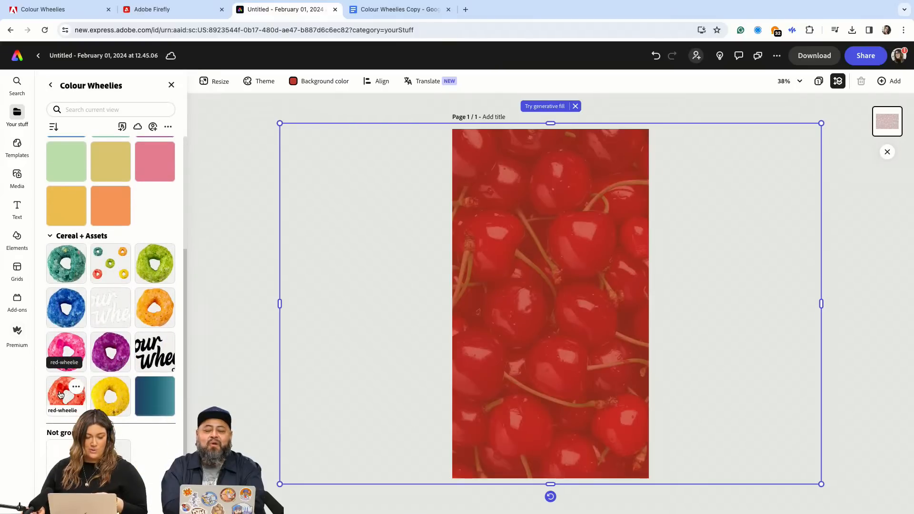
drag(60, 395, 518, 270)
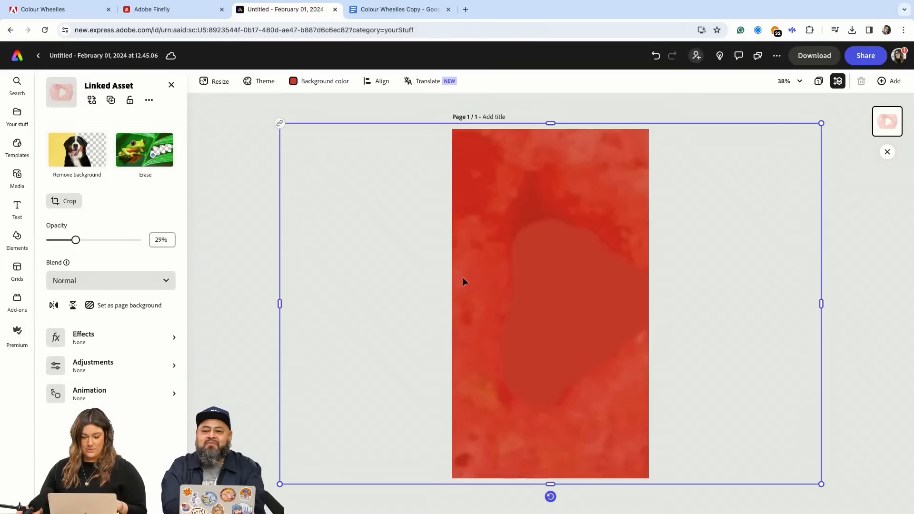
key(ctrl+z)
click(244, 202)
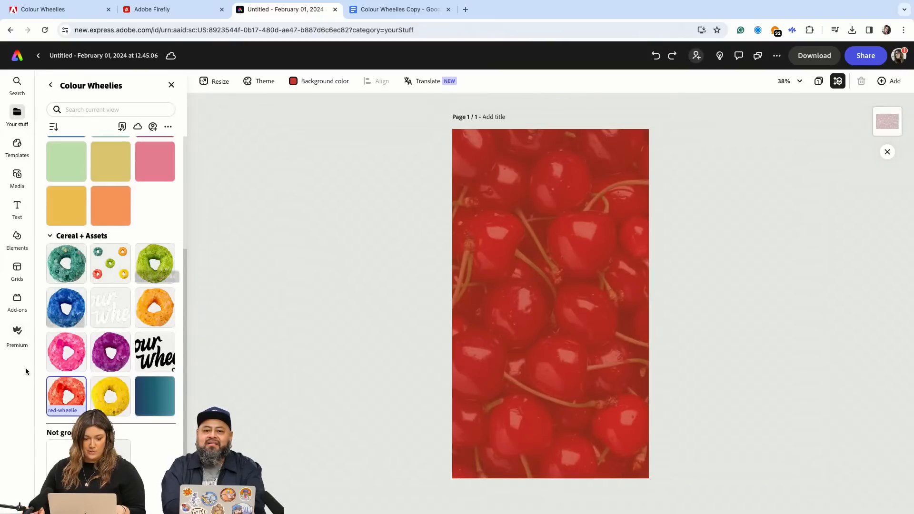
Step: Add the red-wheelie cereal ring to the page, enlarge it to about half the page width and centre it horizontally just above the middle
click(70, 397)
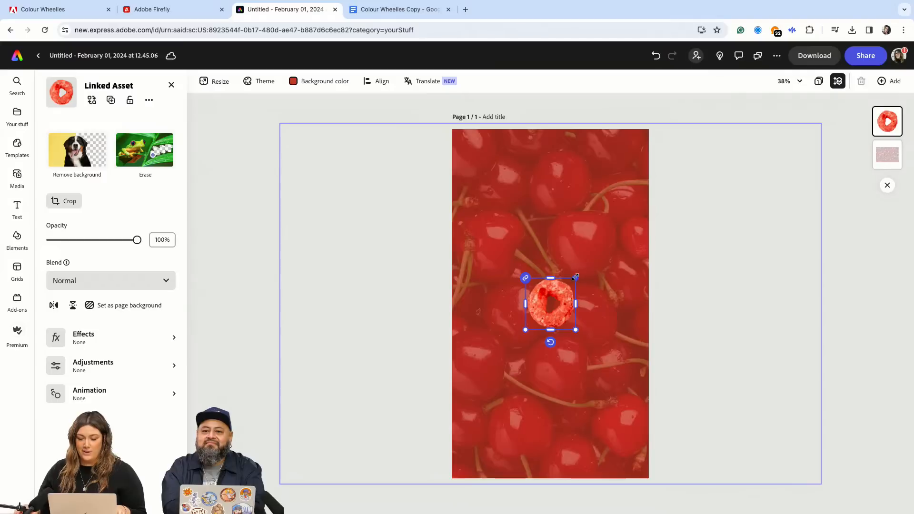
drag(576, 278, 615, 236)
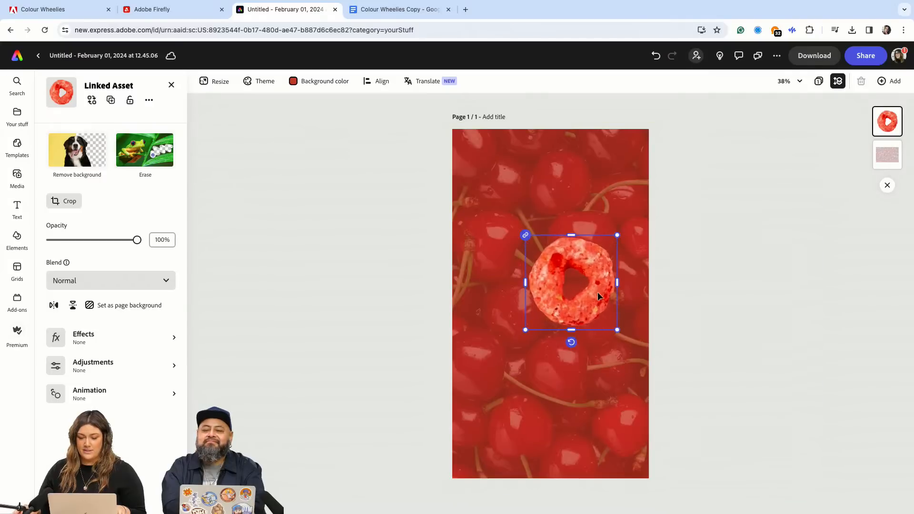
drag(596, 302, 577, 321)
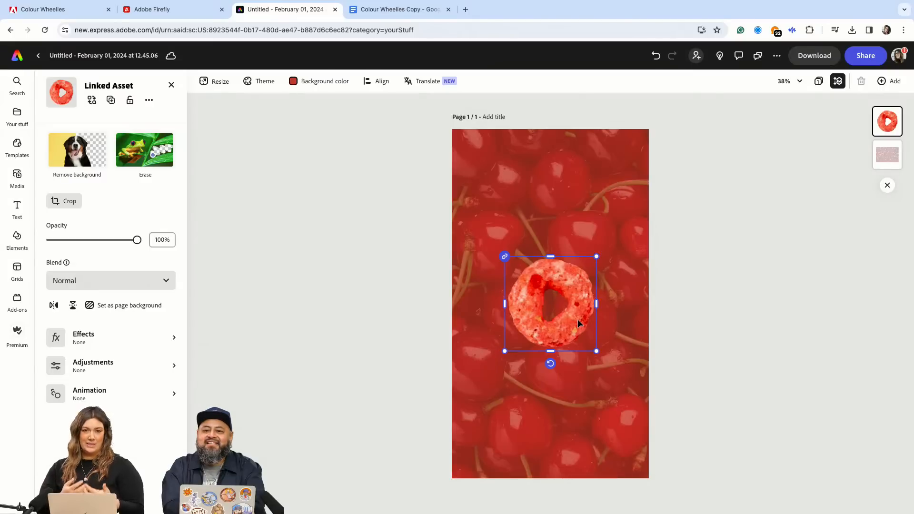
drag(576, 323, 578, 299)
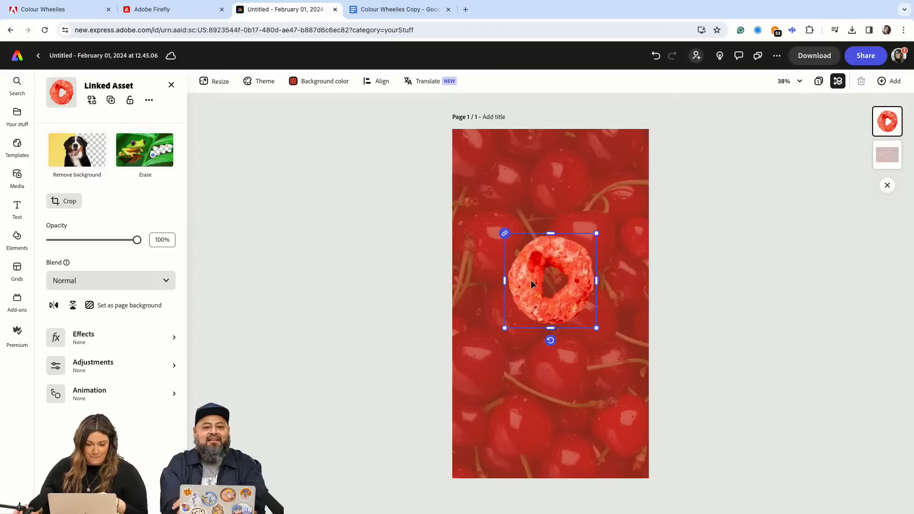
Step: Apply the looping Spin animation to the red cereal ring and shorten the scene's duration on the timeline
click(95, 395)
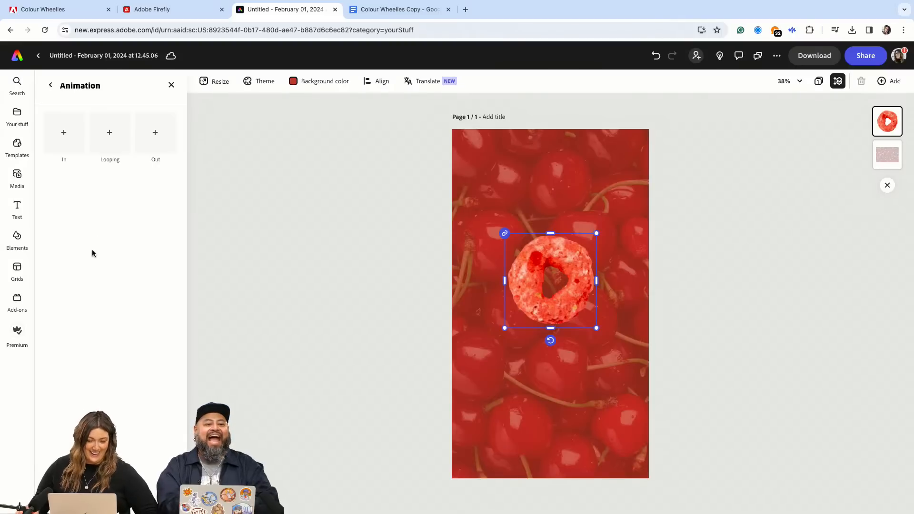
click(114, 148)
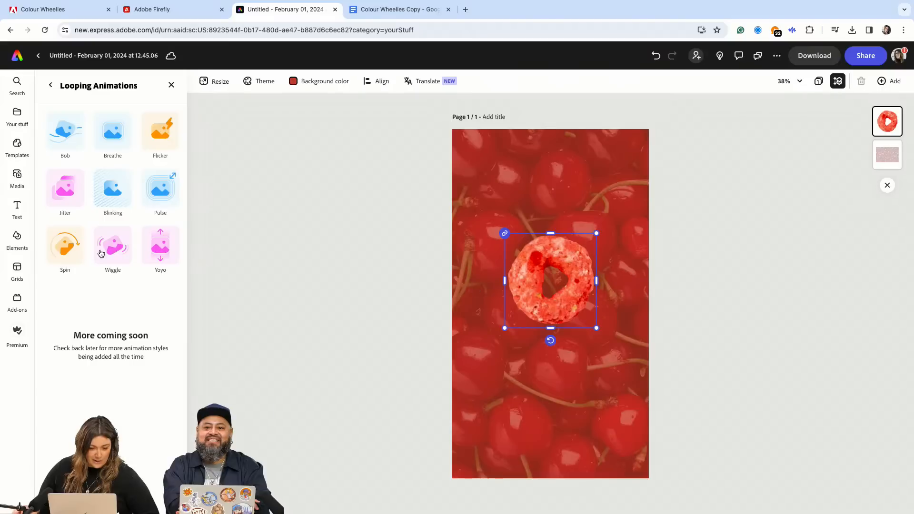
click(68, 251)
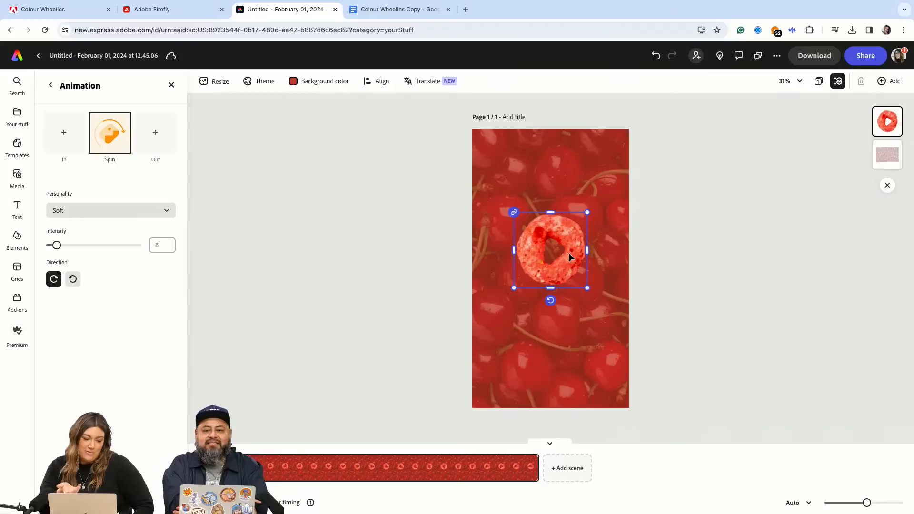
drag(538, 468, 353, 472)
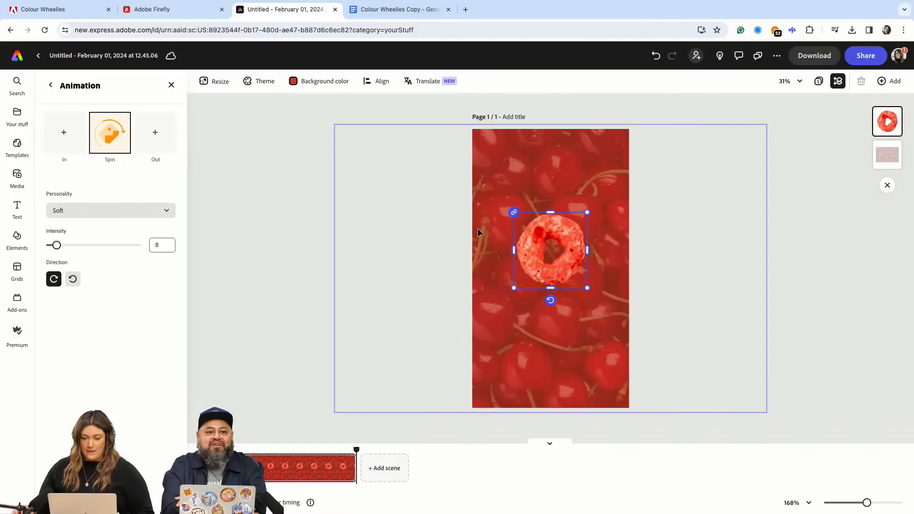
Step: Apply the looping Breathe animation to the cherry photo, with speed 54 and intensity 26, and enlarge the photo slightly
click(310, 241)
click(548, 174)
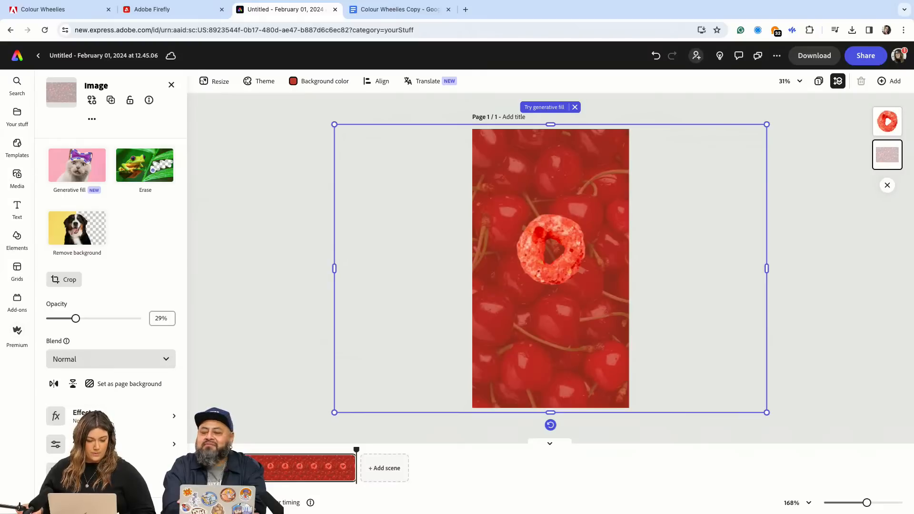
click(111, 472)
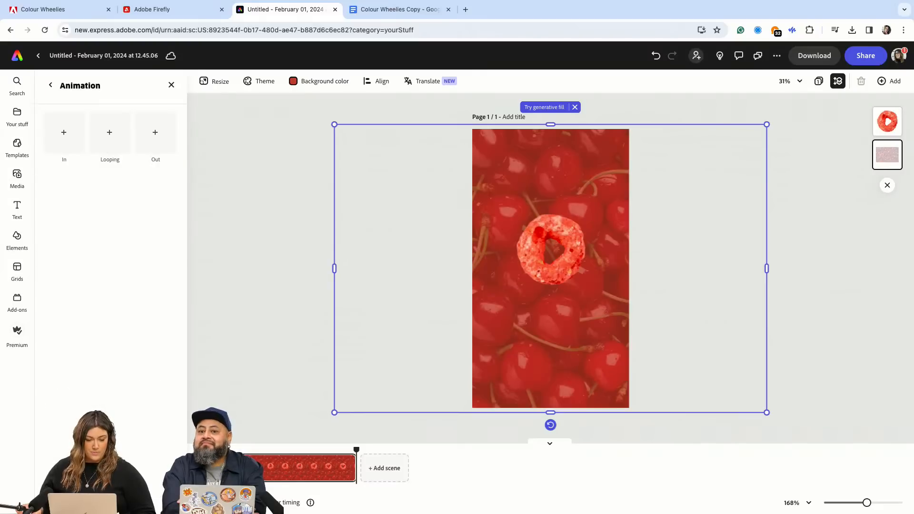
click(103, 146)
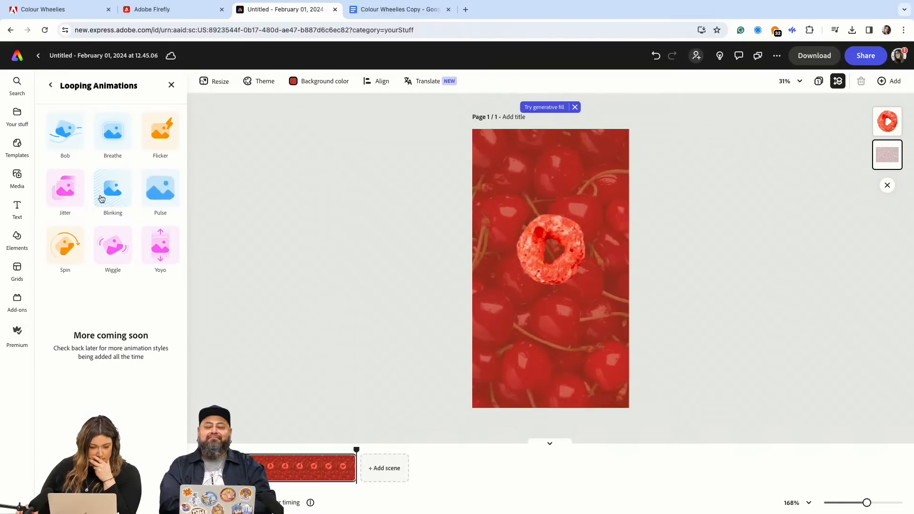
click(50, 85)
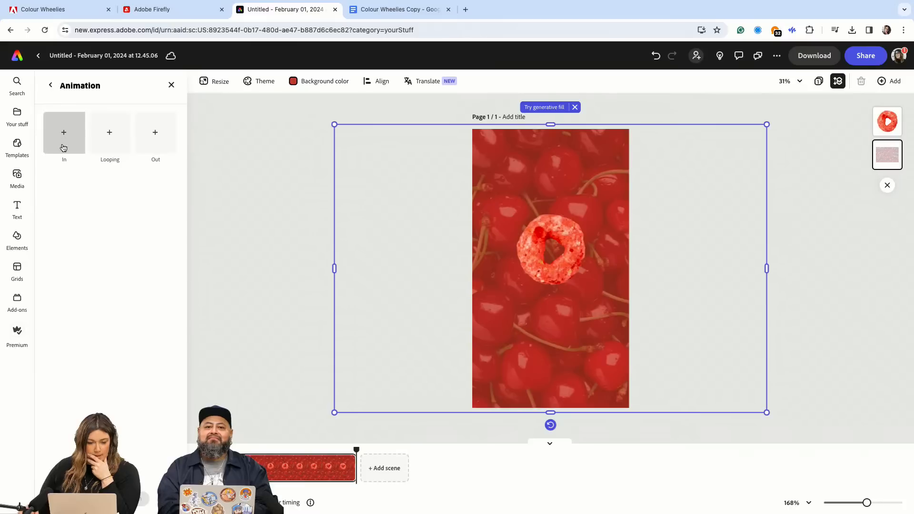
click(107, 137)
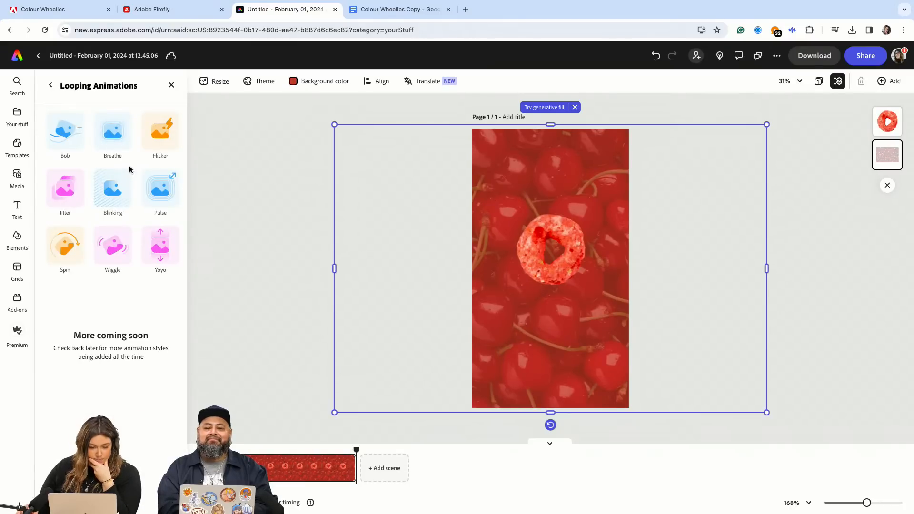
click(126, 140)
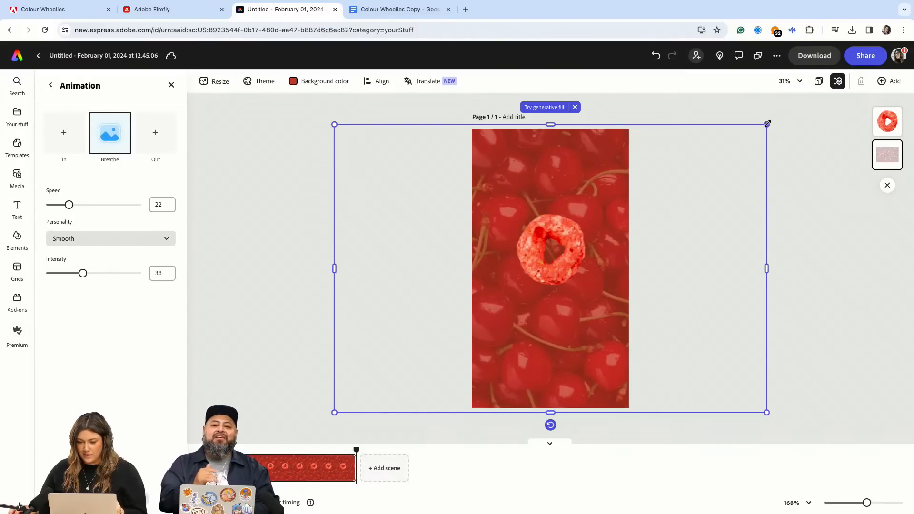
drag(597, 212, 597, 188)
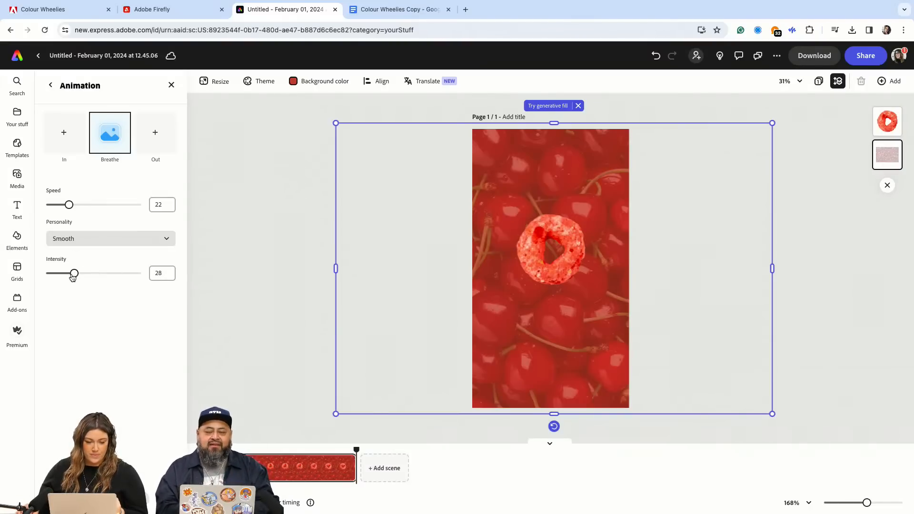
drag(69, 205, 71, 207)
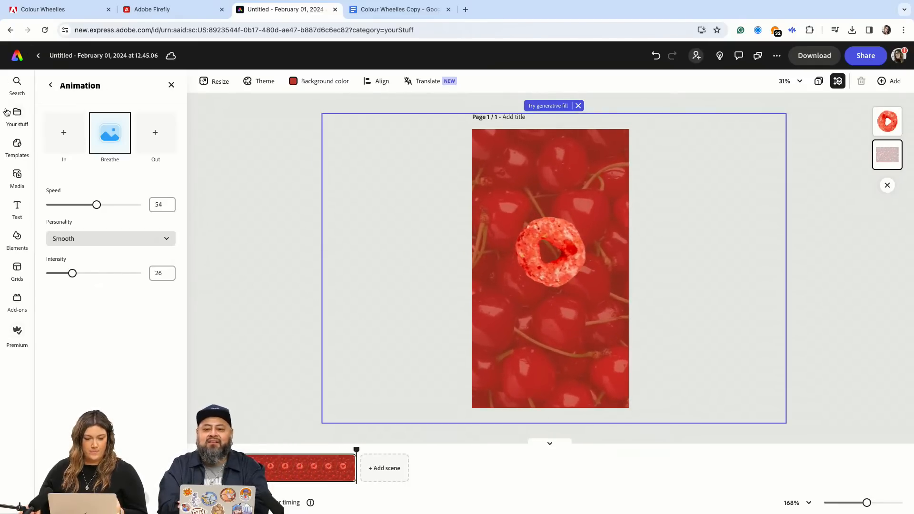
Step: Add the white Colour Wheelies logo from the library, enlarge it and centre it across the lower part of the cereal ring
click(19, 116)
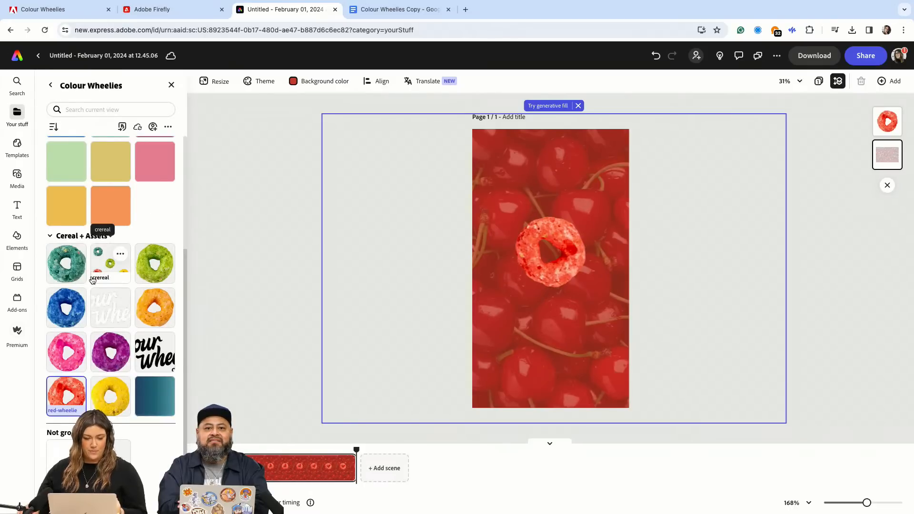
click(105, 311)
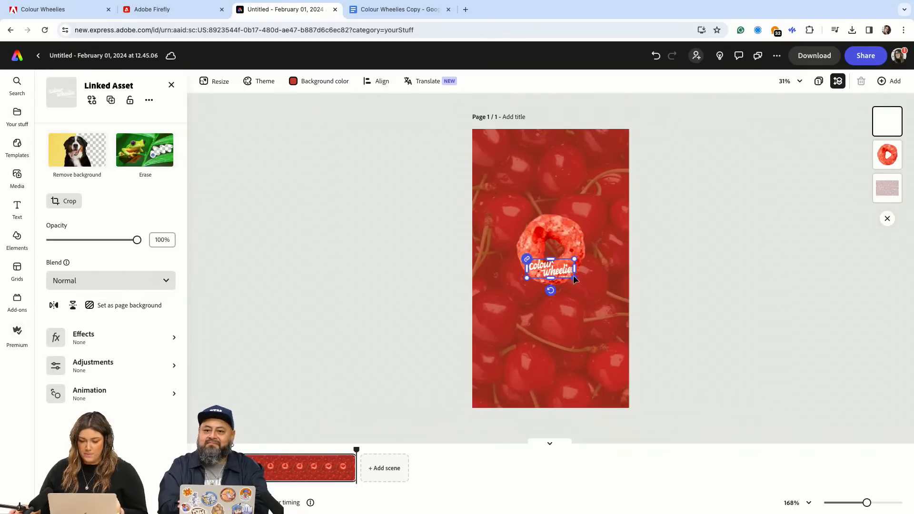
drag(574, 277, 607, 294)
drag(529, 264, 515, 268)
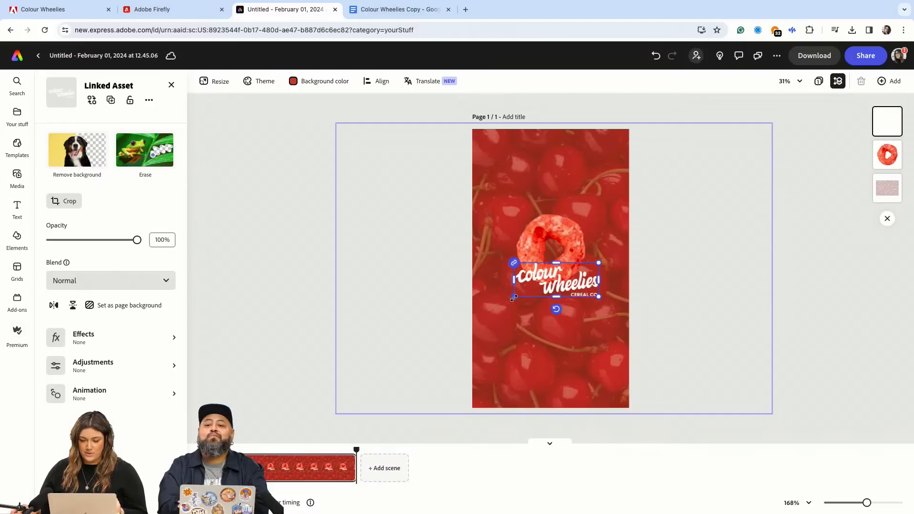
drag(513, 299, 483, 307)
drag(558, 286, 572, 289)
click(678, 264)
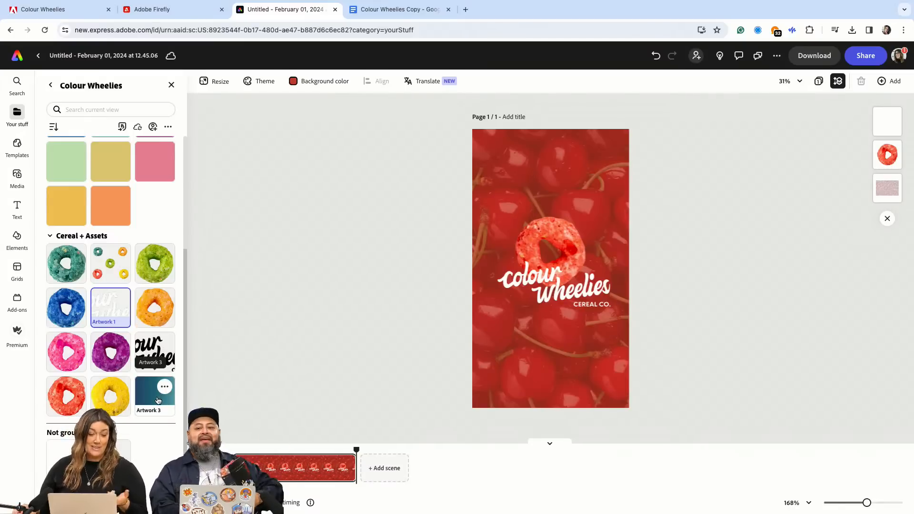
Step: Add the multicoloured Artwork 3 strip from the library as a separate element and centre it near the page's upper edge
drag(159, 401, 539, 171)
key(ctrl+z)
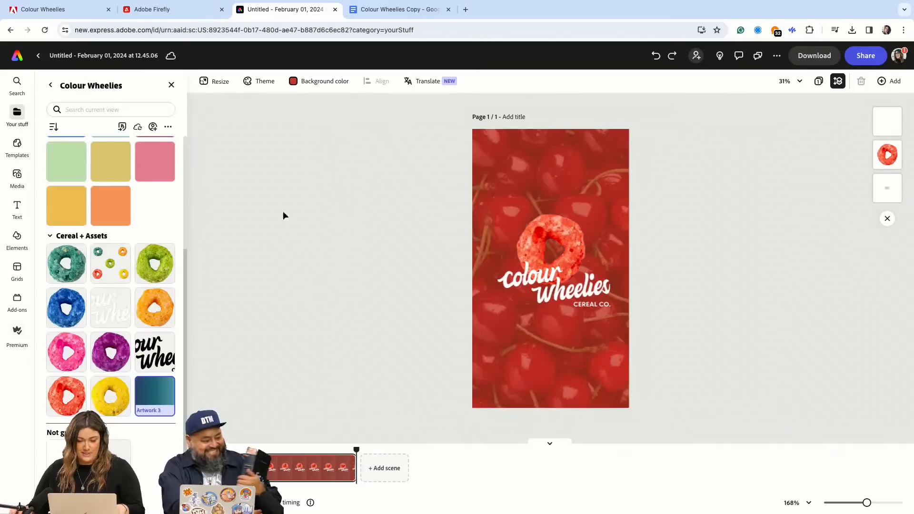
key(ctrl+shift+z)
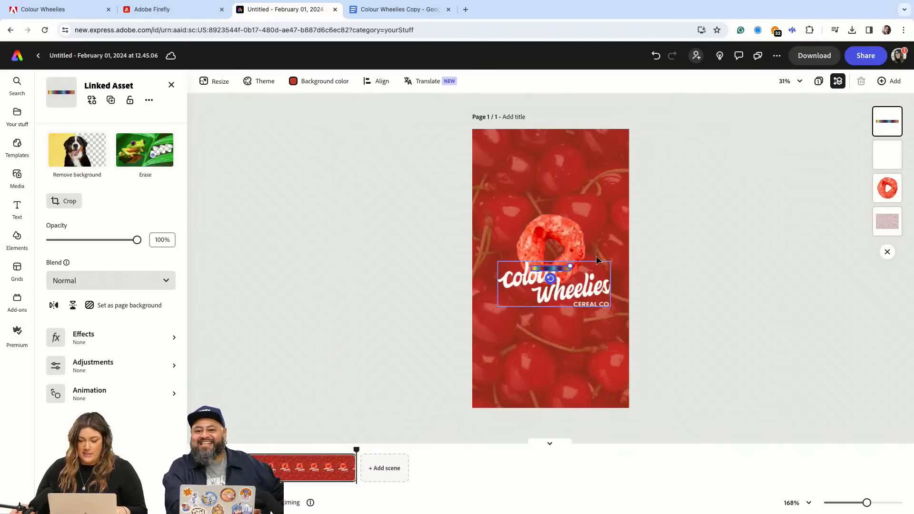
drag(563, 269, 510, 230)
drag(558, 160, 567, 156)
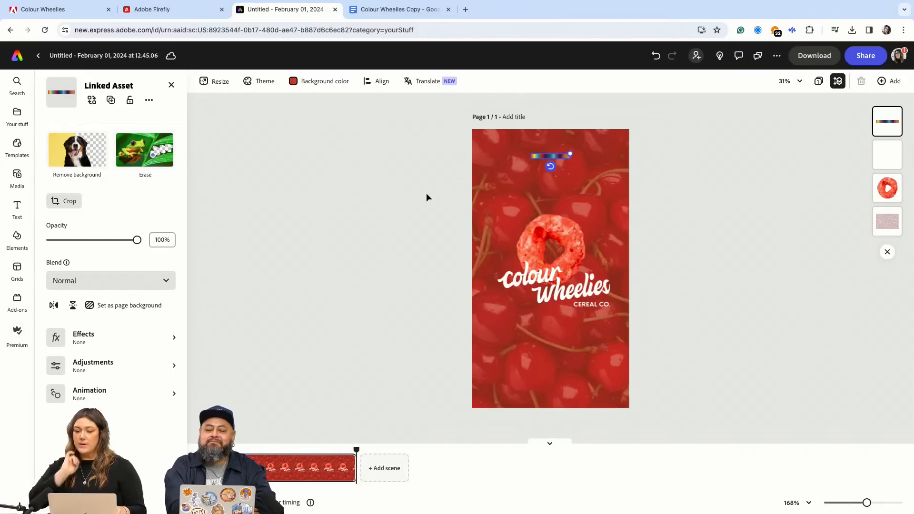
Step: Add a new text element reading "Bezier Cherry" to the page
click(31, 210)
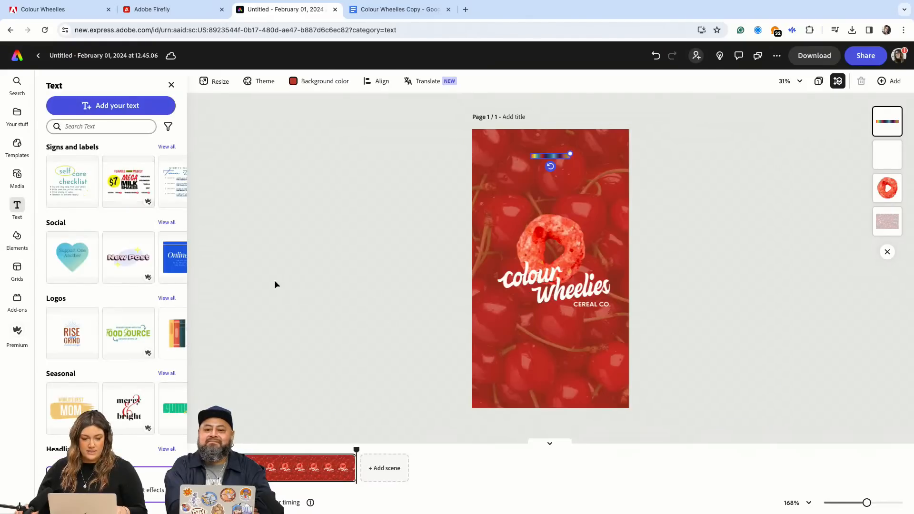
click(111, 105)
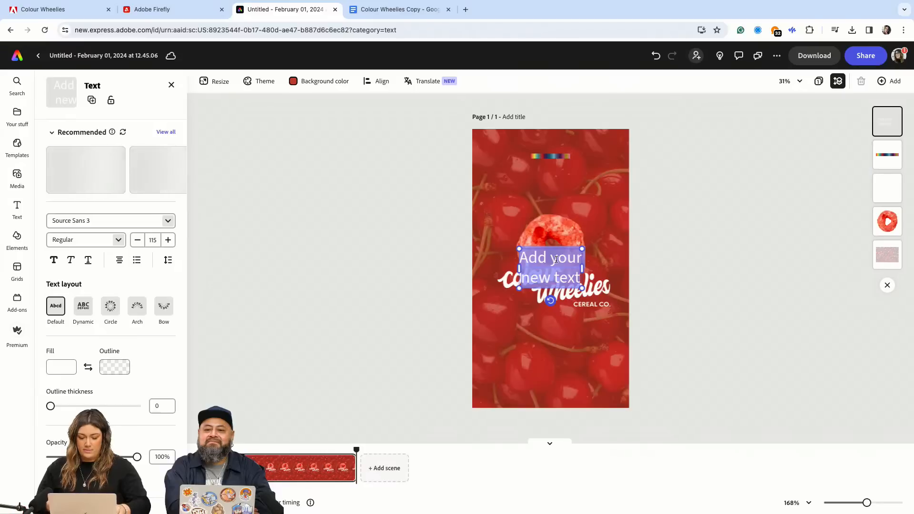
text(Be)
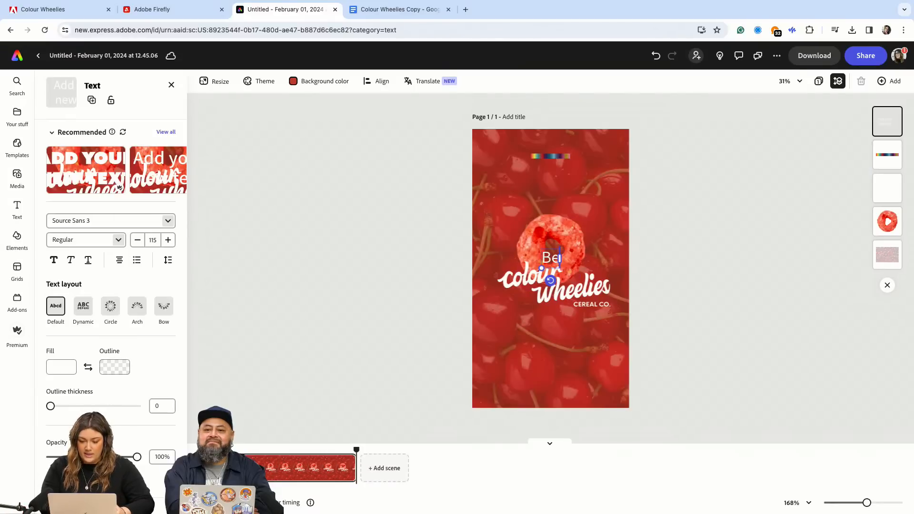
text(zier Cherr)
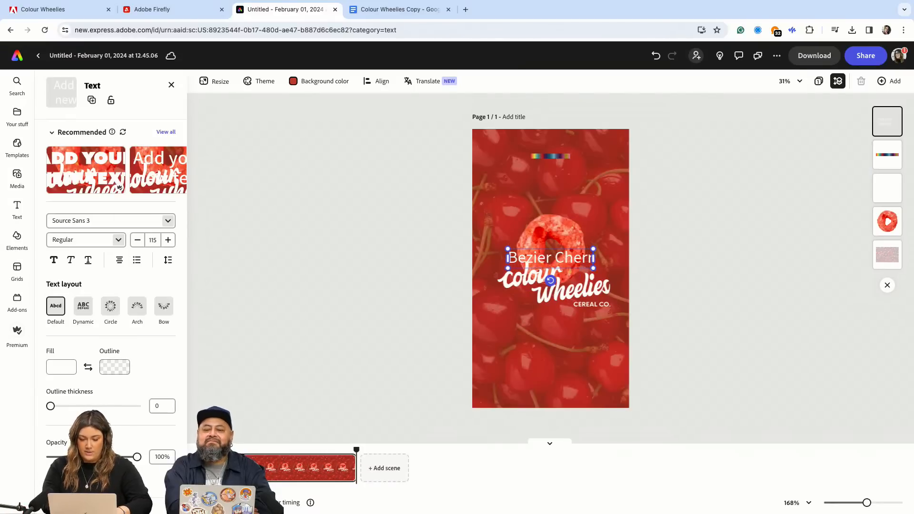
text(y)
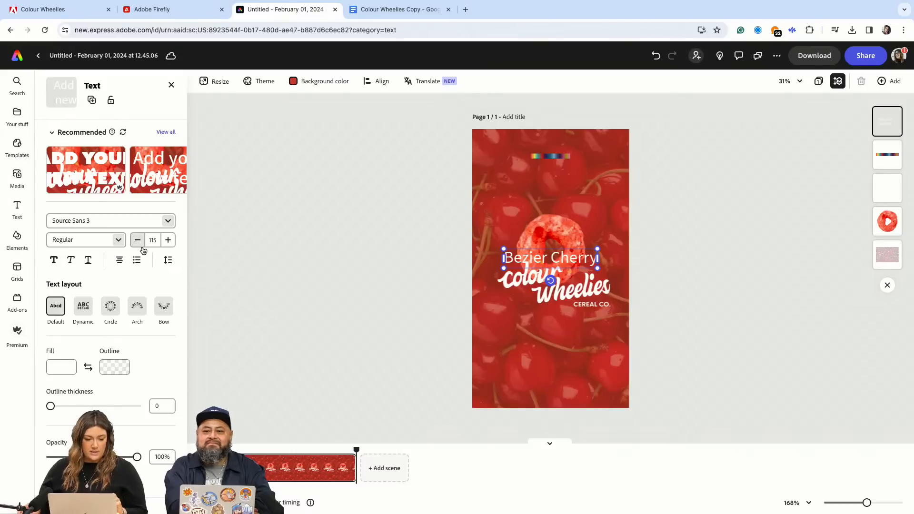
Step: Set the "Bezier Cherry" text in Greycliff CF Bold and move it near the page's lower edge
click(169, 221)
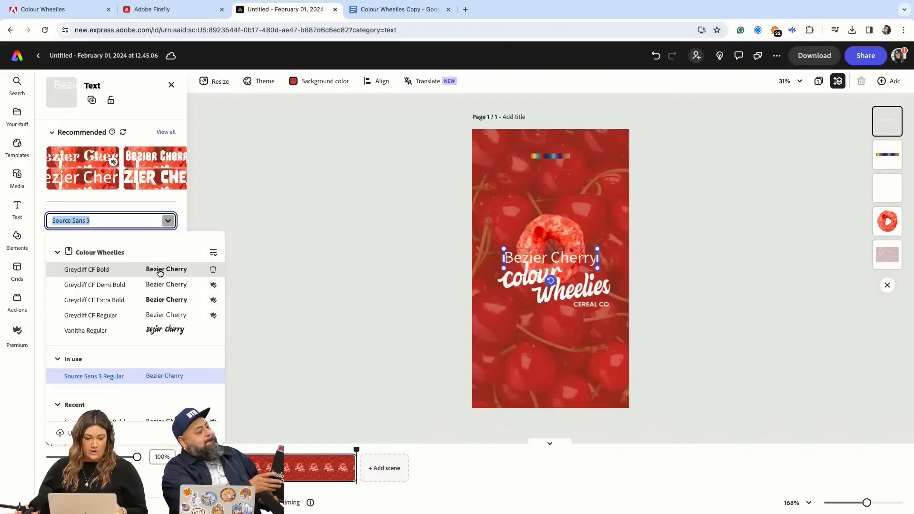
click(160, 273)
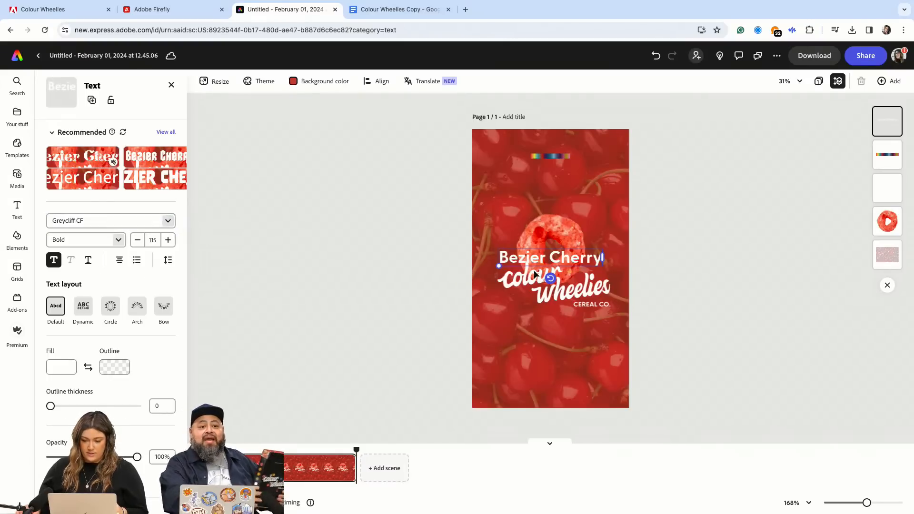
drag(594, 258, 597, 375)
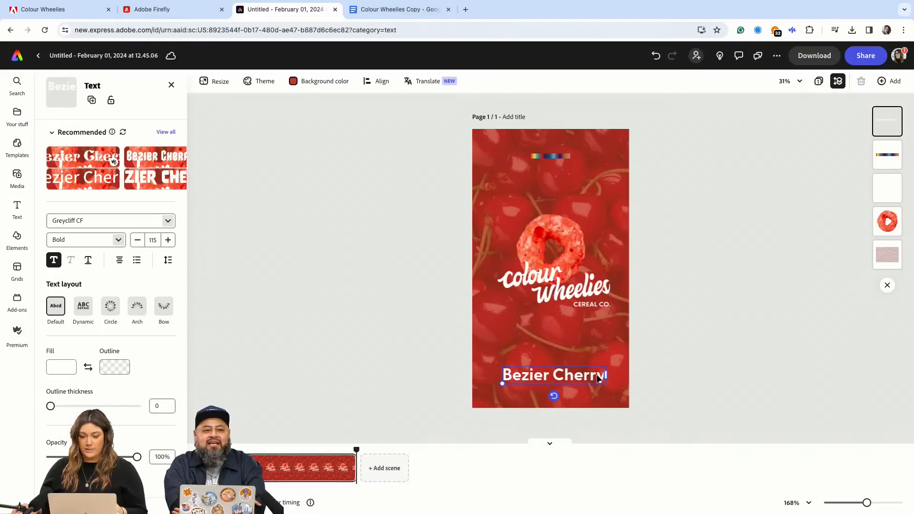
Step: Duplicate the finished cherry scene on the timeline
click(671, 321)
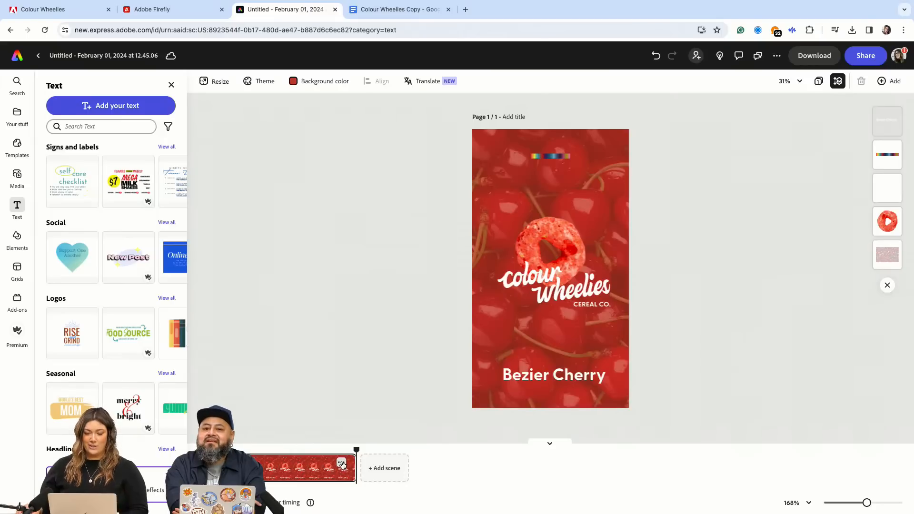
click(341, 464)
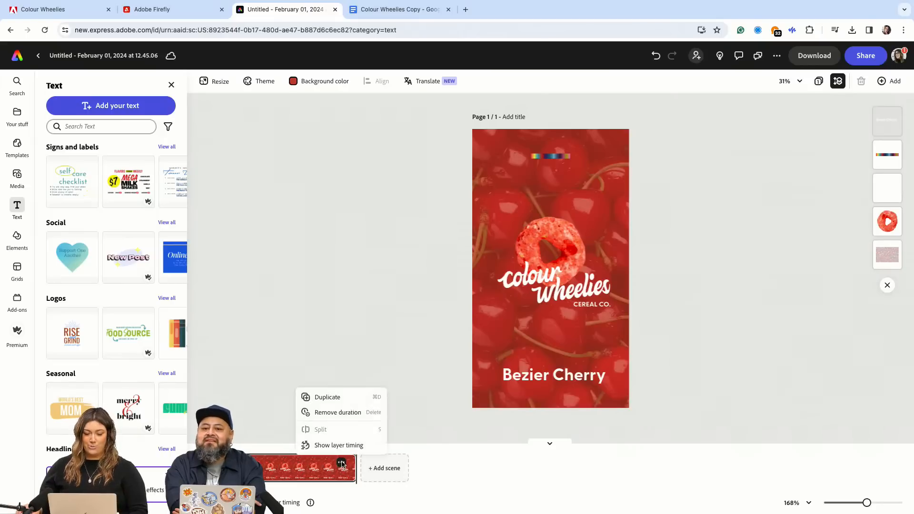
click(337, 397)
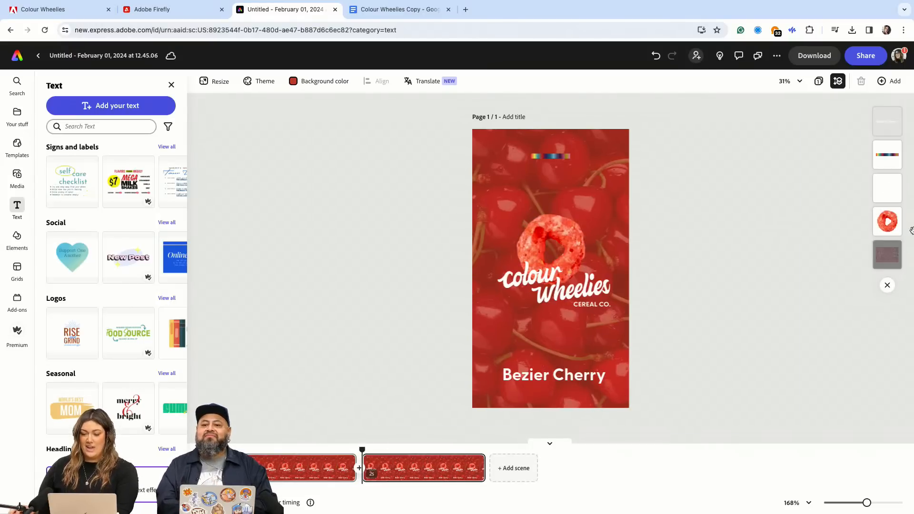
Step: Replace the red cereal ring in the duplicated scene with the orange one from the Colour Wheelies library, and play back both scenes
click(888, 222)
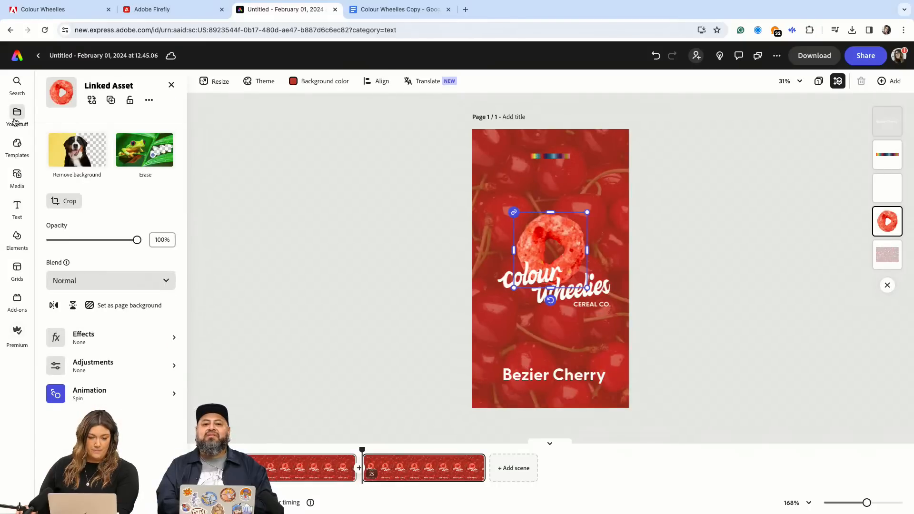
click(92, 102)
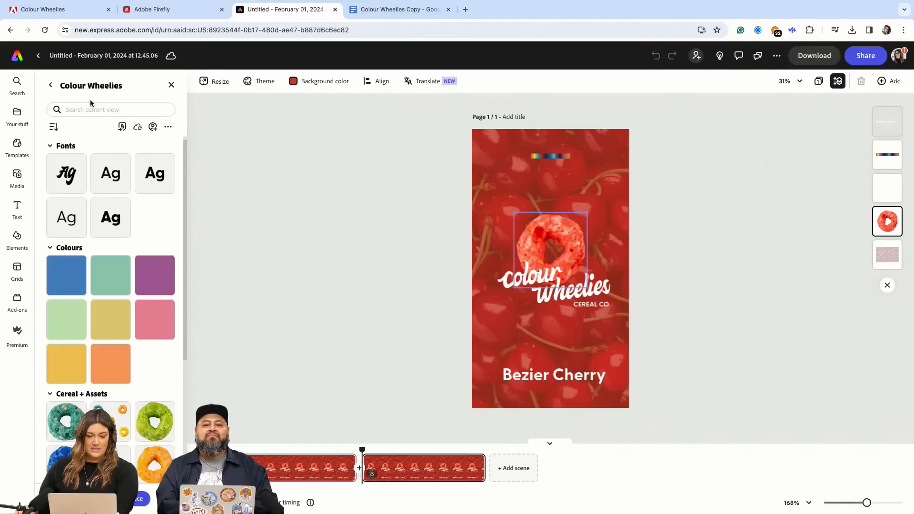
scroll(168, 387, down, 5)
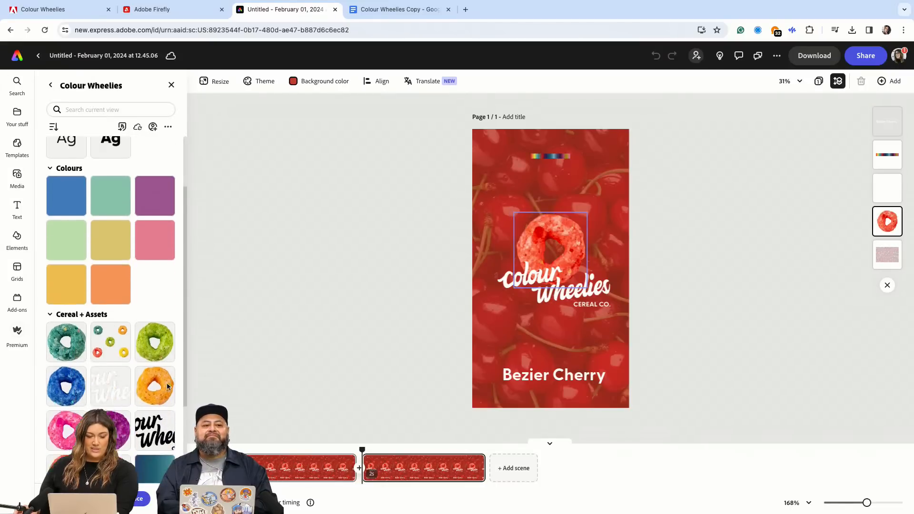
scroll(168, 387, up, 1)
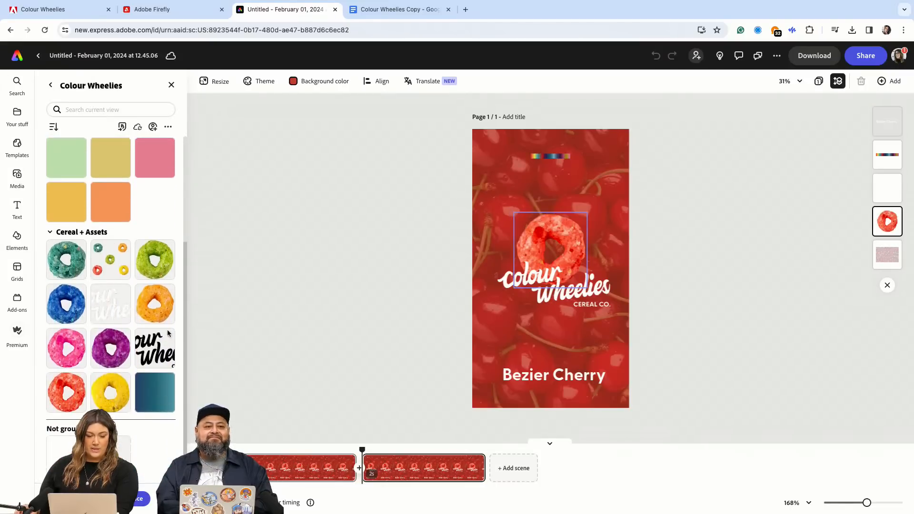
click(149, 306)
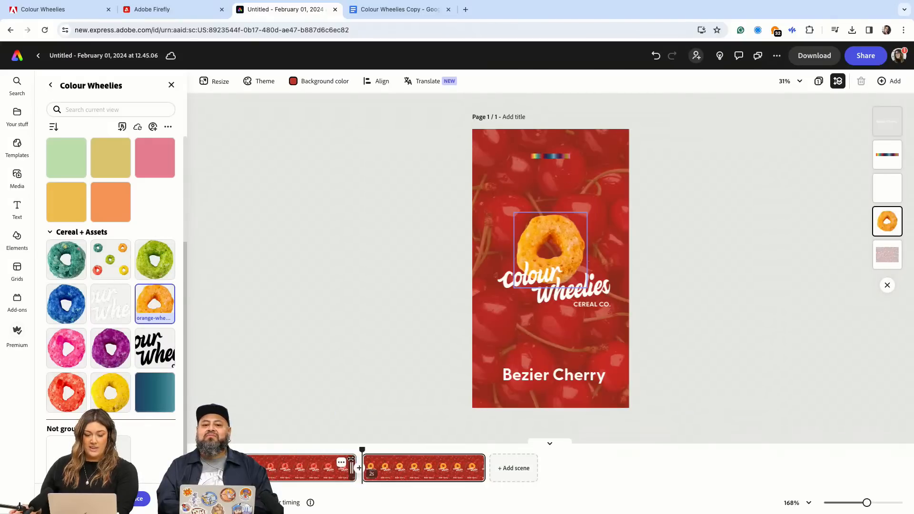
click(318, 463)
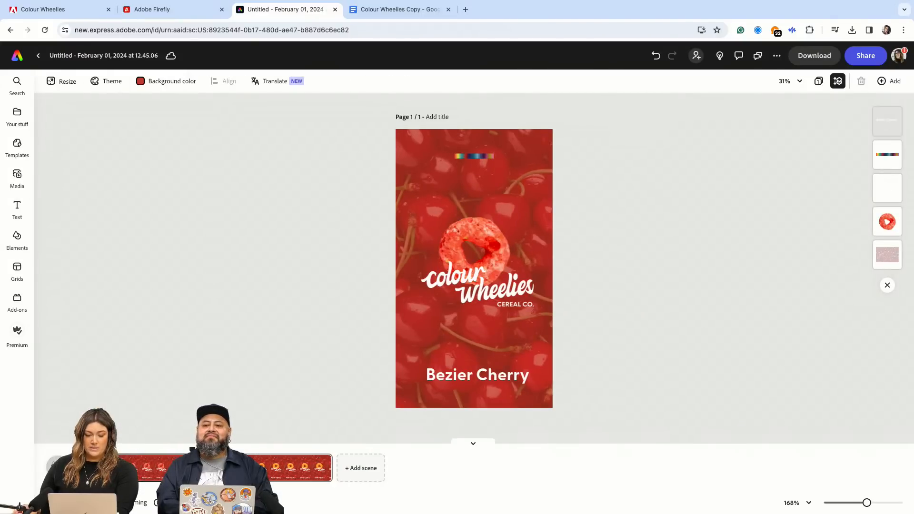
key(space)
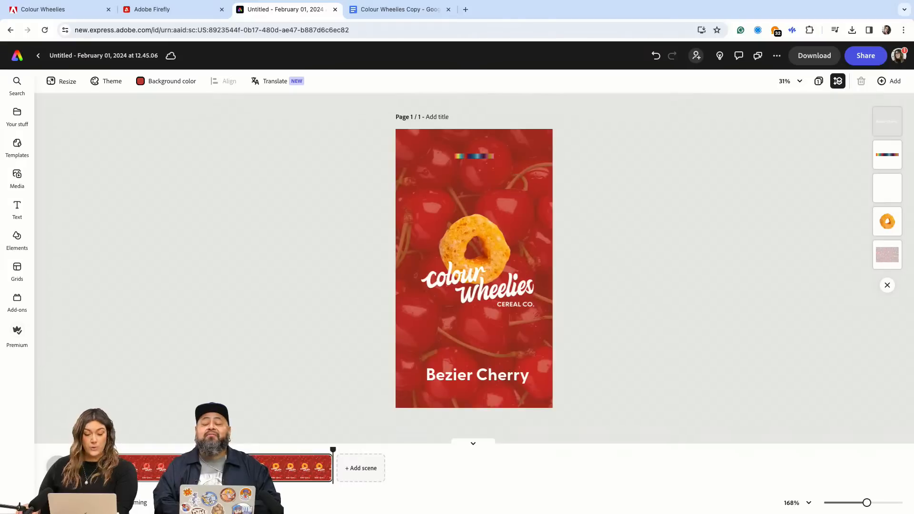
Step: Search the stock photos for "Peach" and replace the second scene's cherry background photo with the one filled with red peaches
click(520, 248)
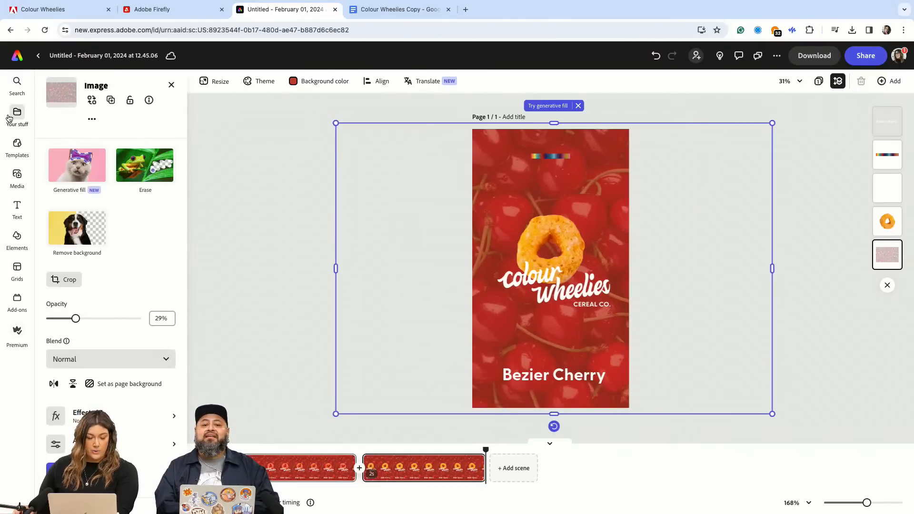
click(19, 183)
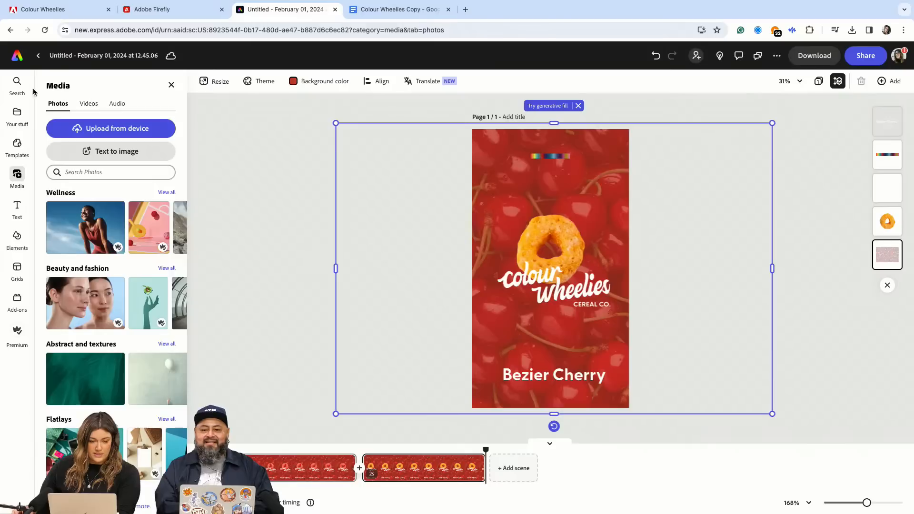
click(216, 210)
click(589, 187)
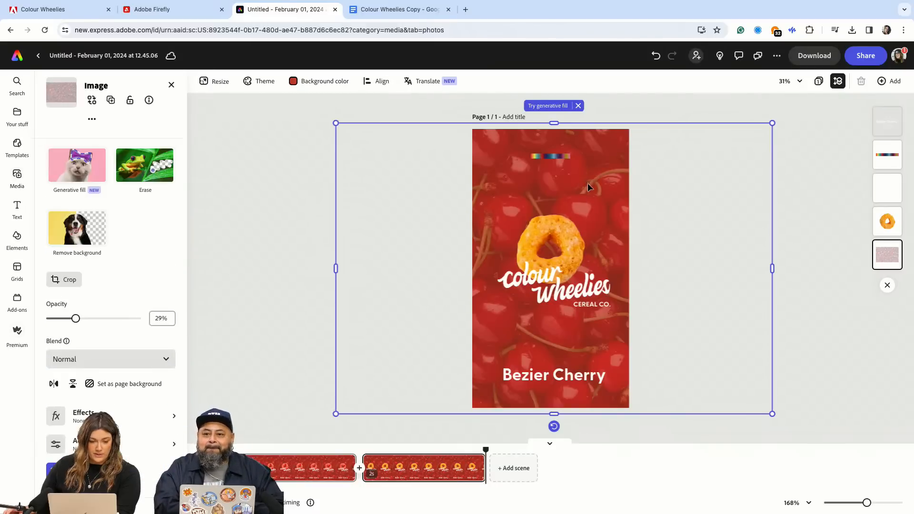
click(91, 100)
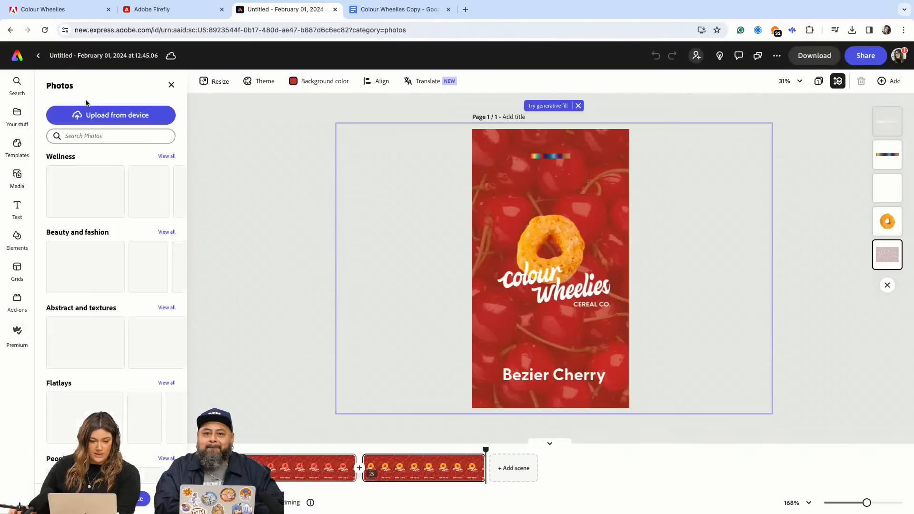
click(90, 137)
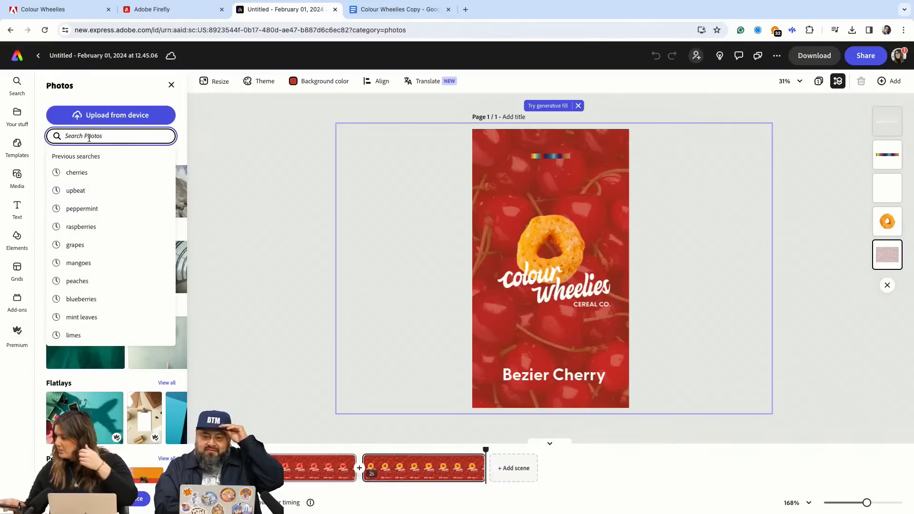
text(Peach)
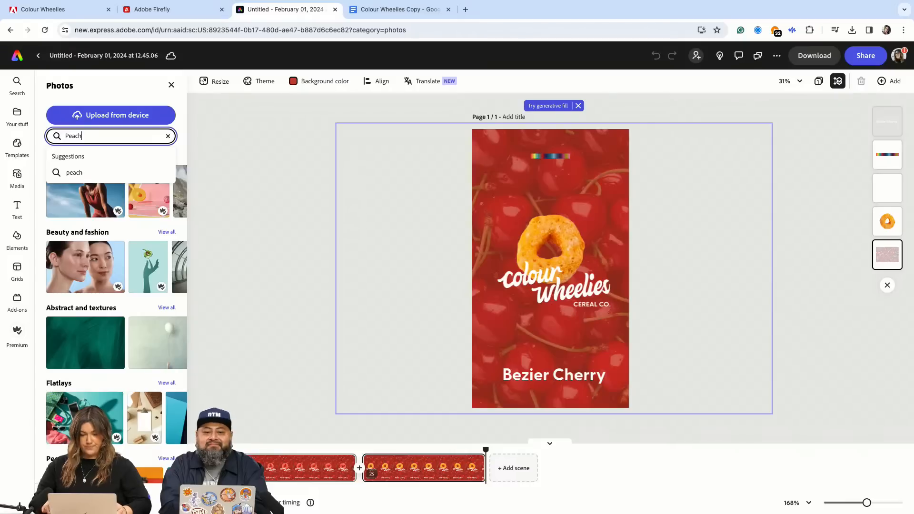
key(Return)
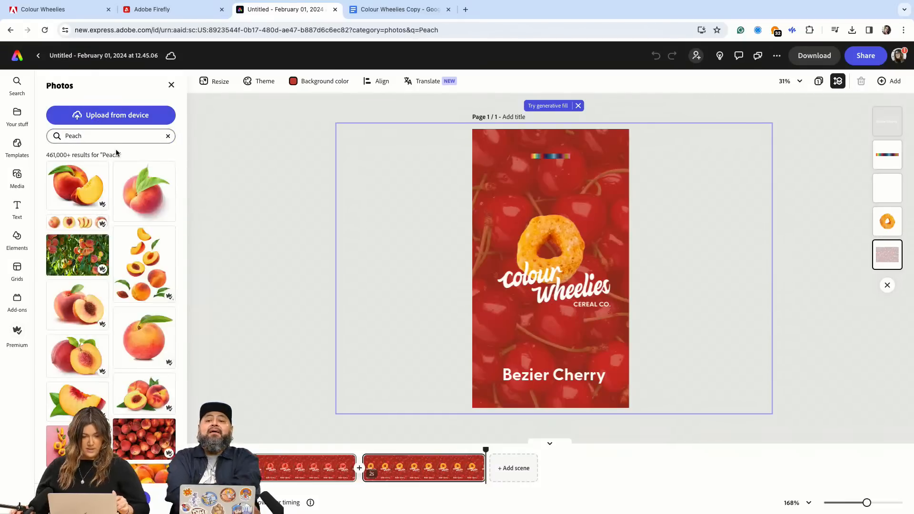
scroll(107, 304, down, 4)
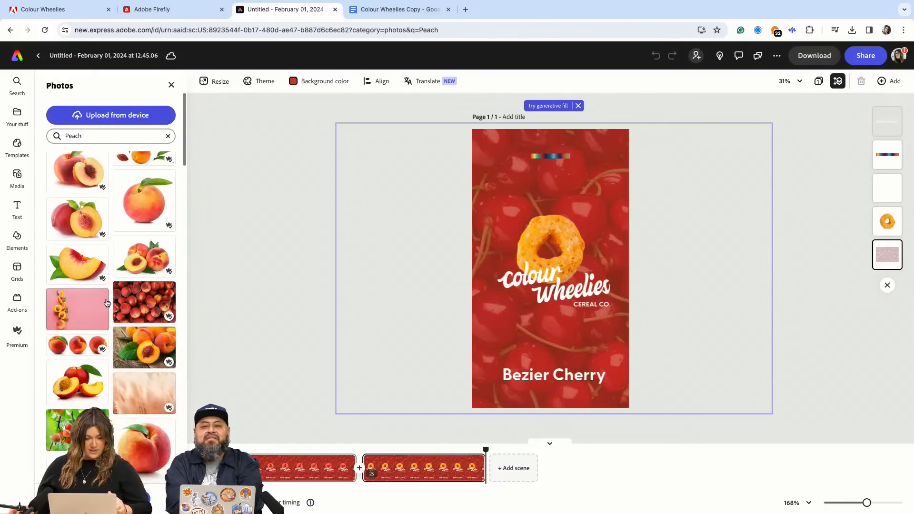
scroll(107, 303, down, 1)
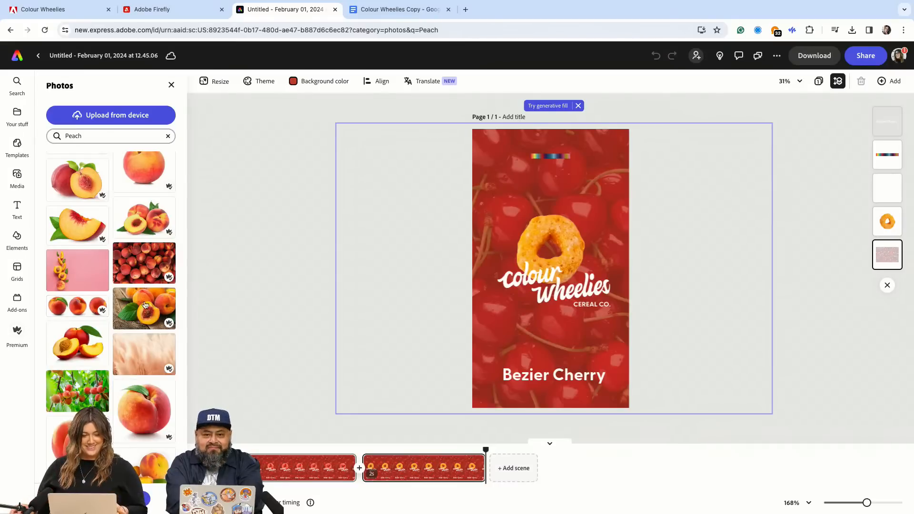
click(139, 265)
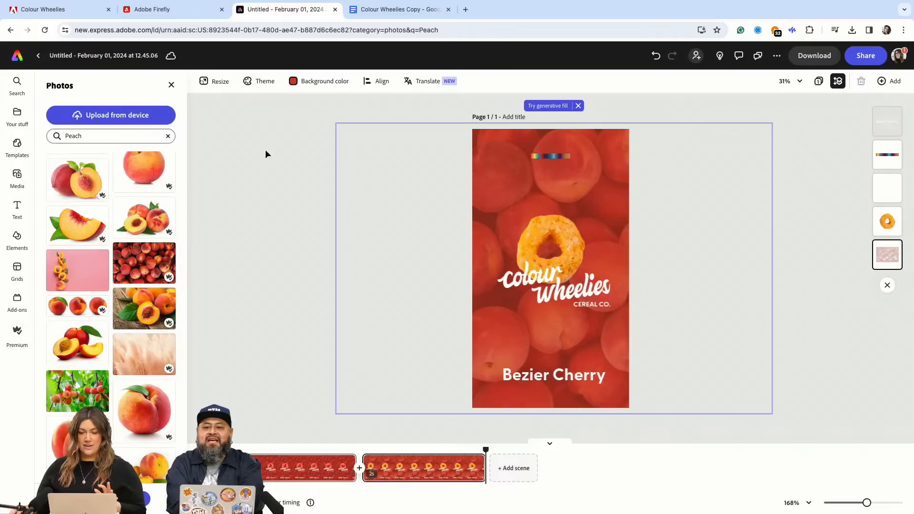
Step: Change the second scene's background colour to the orange swatch of the Colour Wheelies brand palette
click(294, 84)
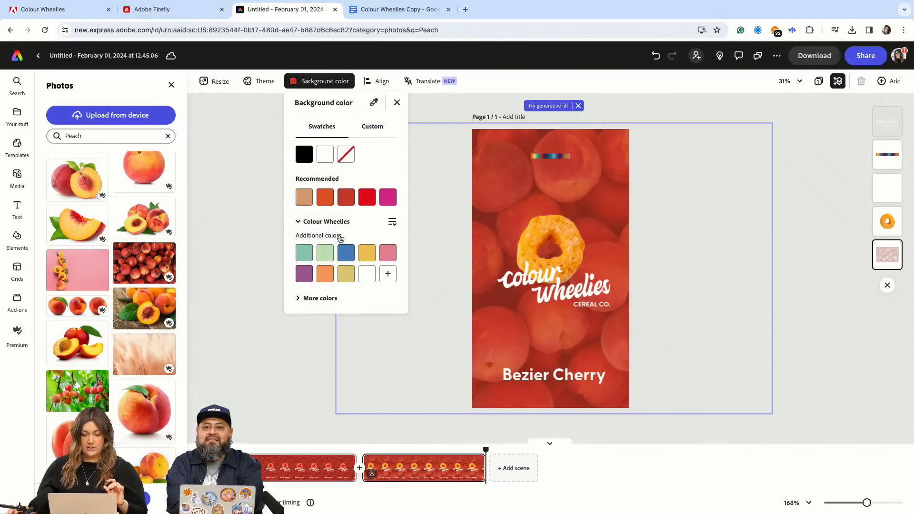
click(329, 277)
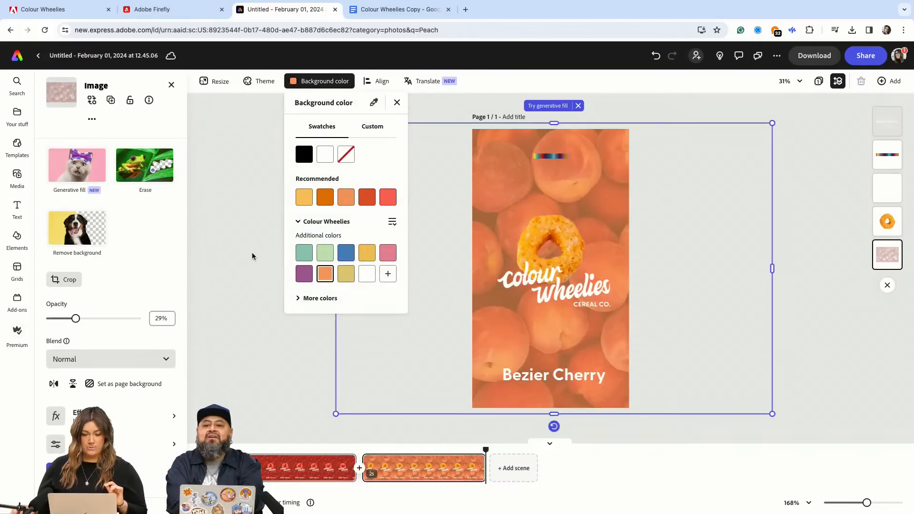
click(585, 403)
Step: Change the second scene's "Bezier Cherry" text to "Pixel Peach"
double_click(575, 376)
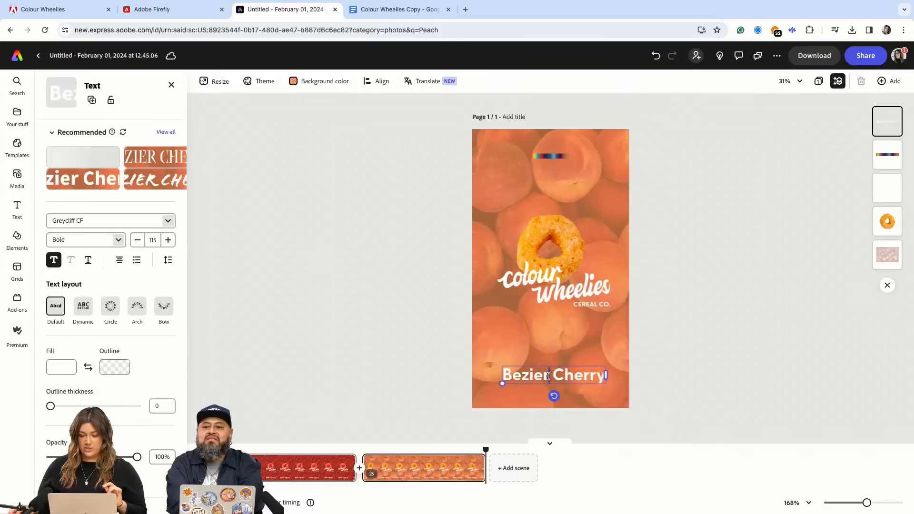
drag(553, 376, 503, 376)
text(Pixel)
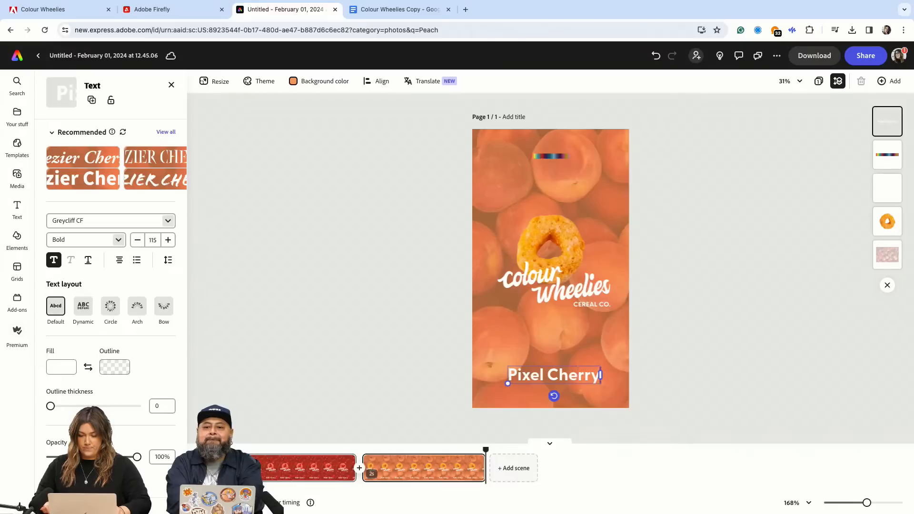
key(BackSpace)
key(BackSpace)
key(BackSpace)
key(BackSpace)
key(BackSpace)
key(BackSpace)
text(P)
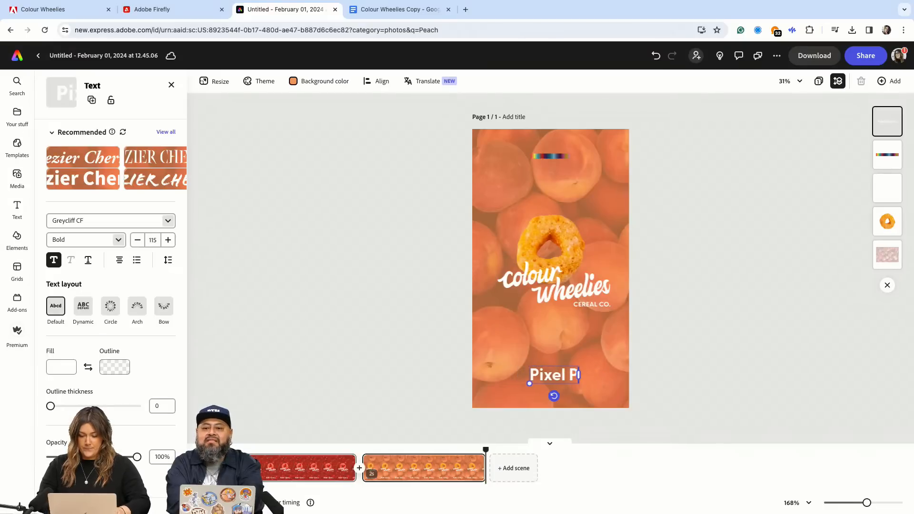
text(each)
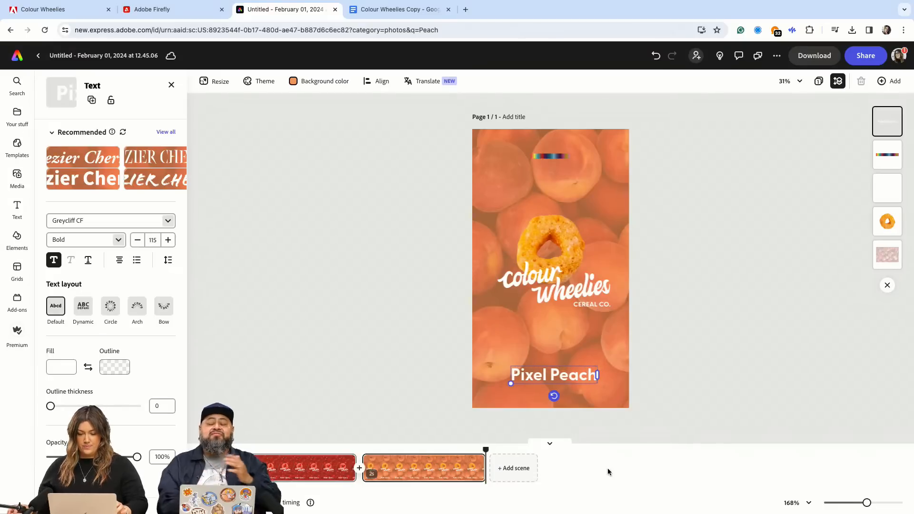
Step: Shorten the peach scene slightly by trimming its end on the timeline
mouse_move(484, 472)
mouse_move(485, 473)
mouse_down()
mouse_move(444, 469)
mouse_move(480, 462)
mouse_up()
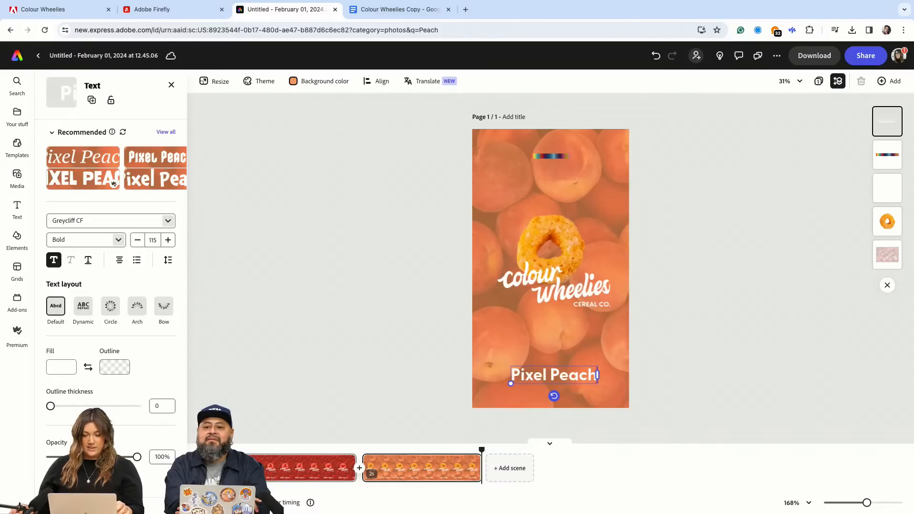
Step: Set the peach cereal ring's Spin animation to counterclockwise and play back the cherry and peach scenes from the beginning
key(space)
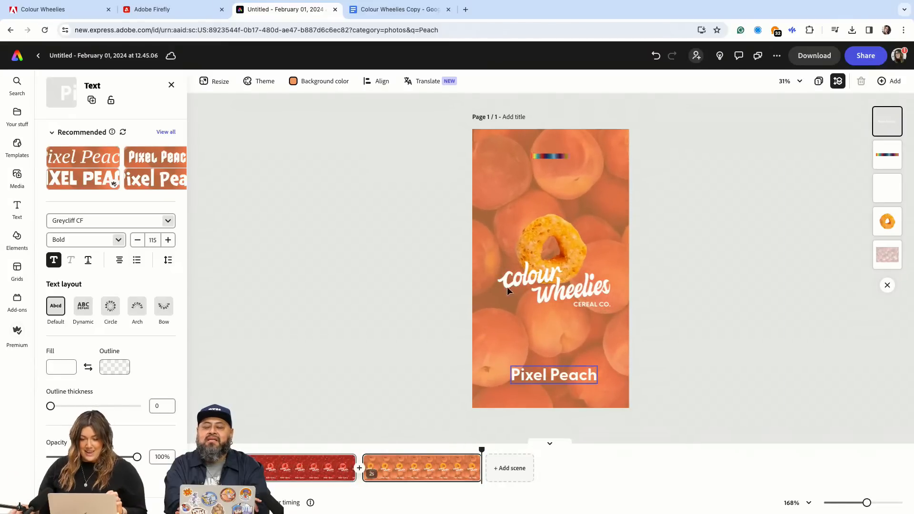
click(551, 237)
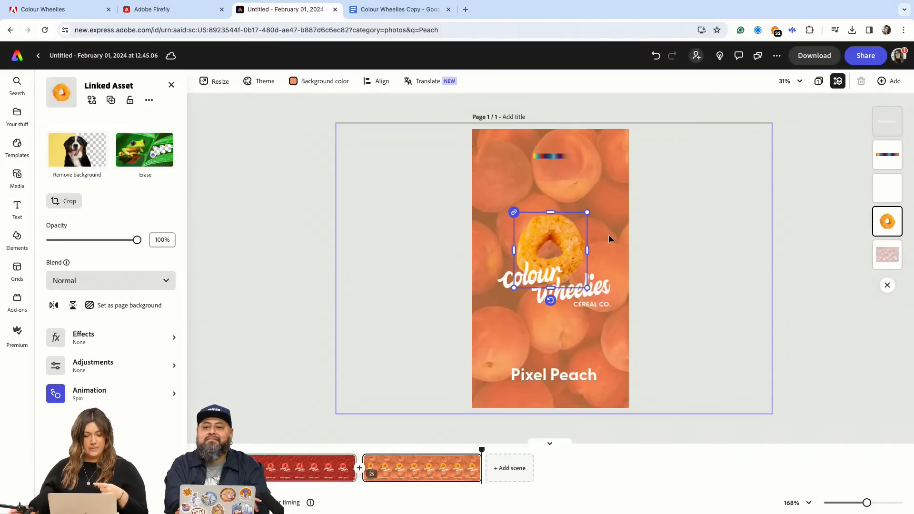
click(99, 394)
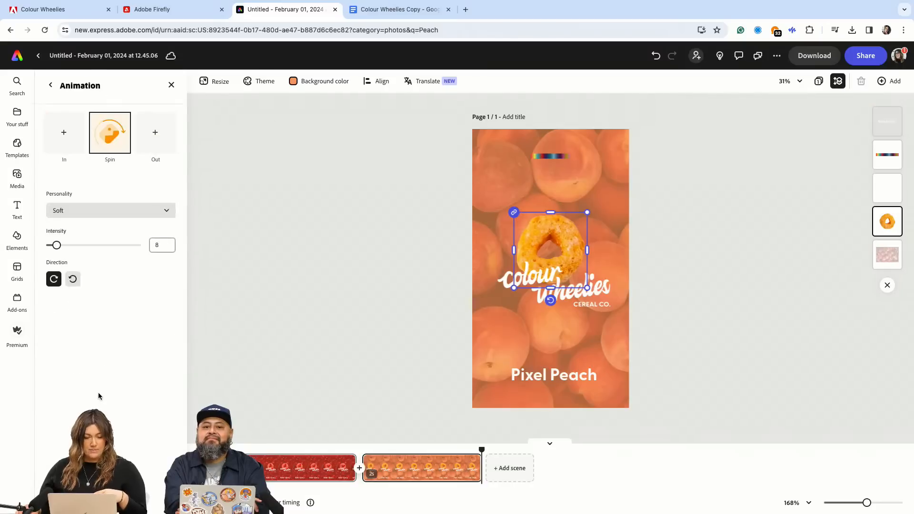
click(72, 279)
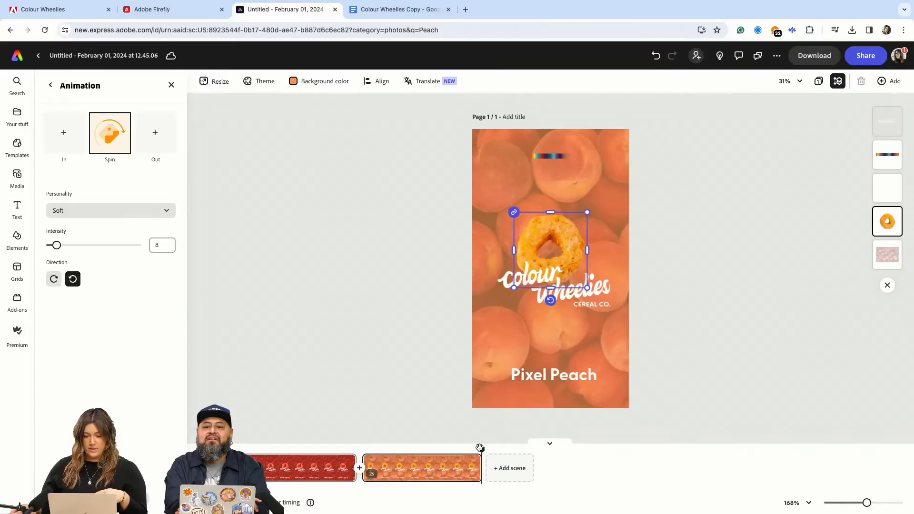
drag(418, 452, 237, 452)
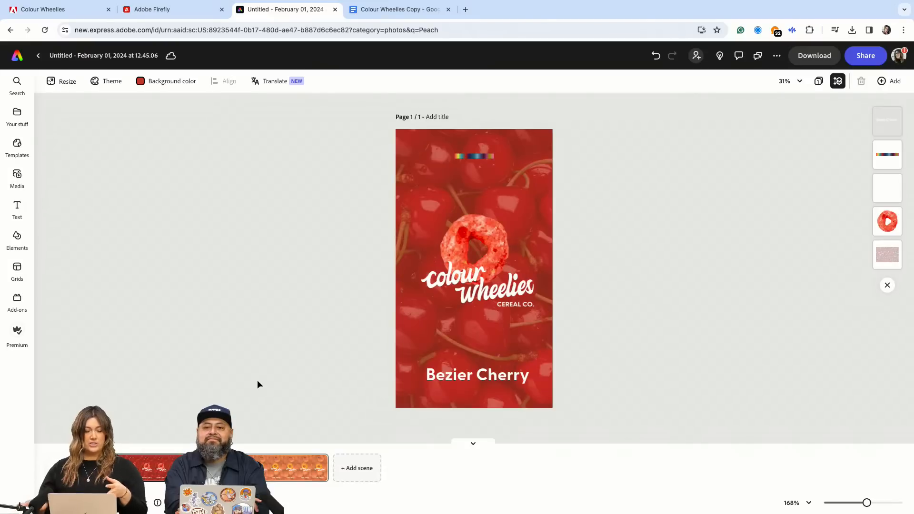
key(space)
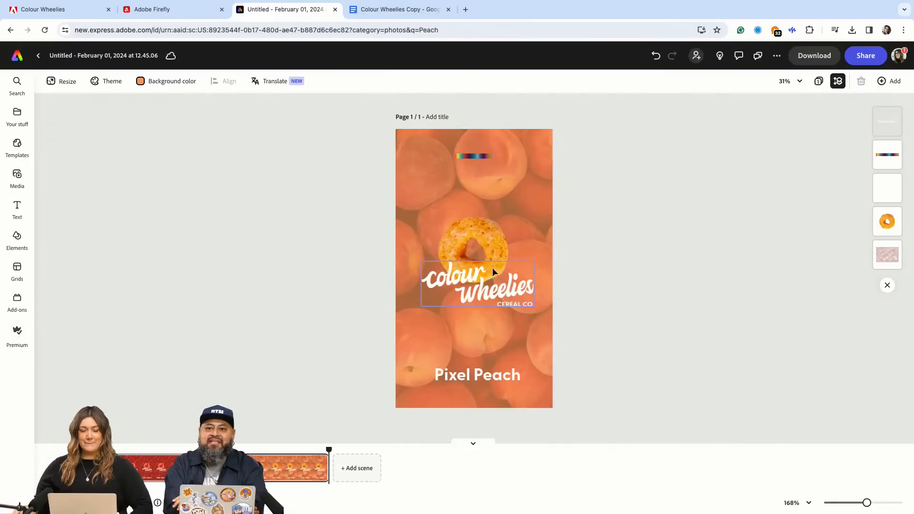
Step: Open the finished project "Colour Wheelies Final" and play its complete sequence of flavour scenes
mouse_move(871, 3)
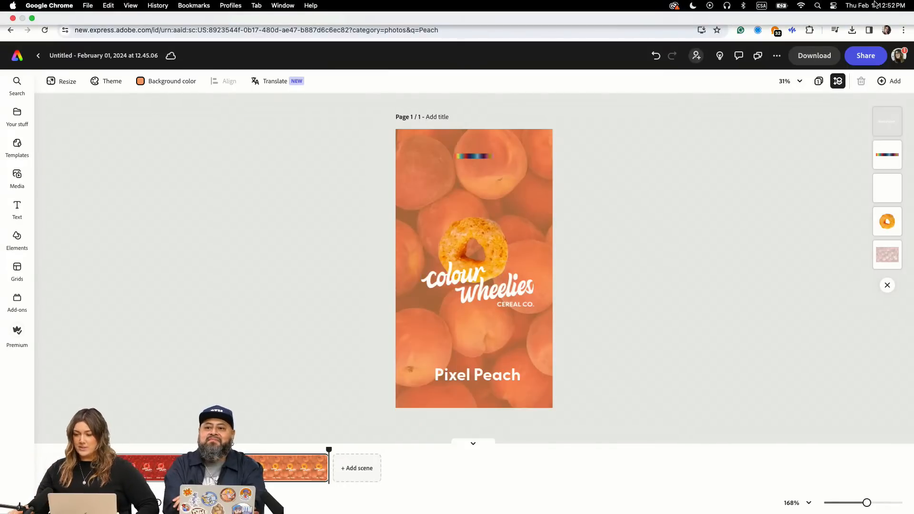
click(15, 56)
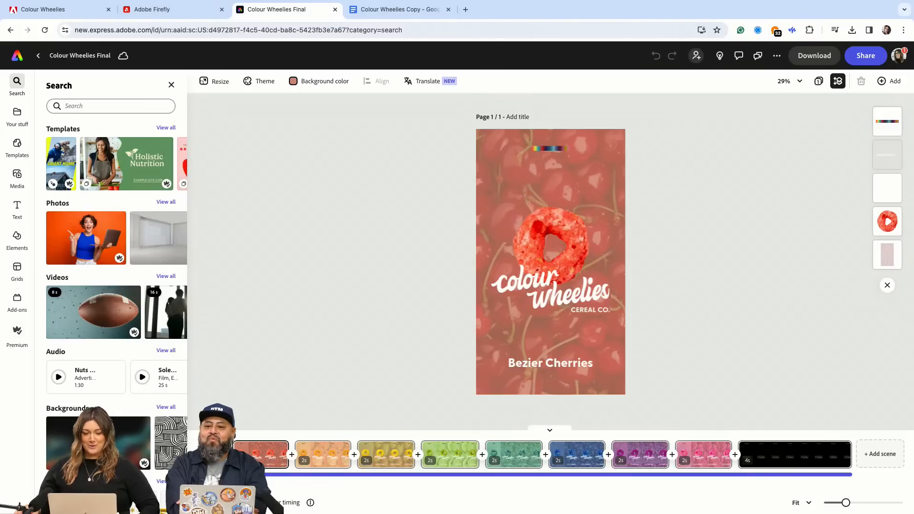
key(space)
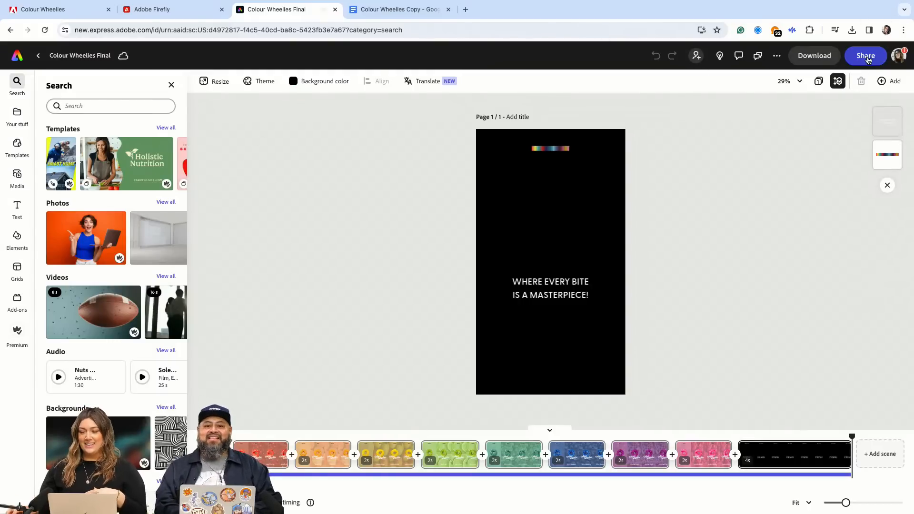
Step: Start sharing the finished animation to Instagram and choose Story as the post type
click(867, 56)
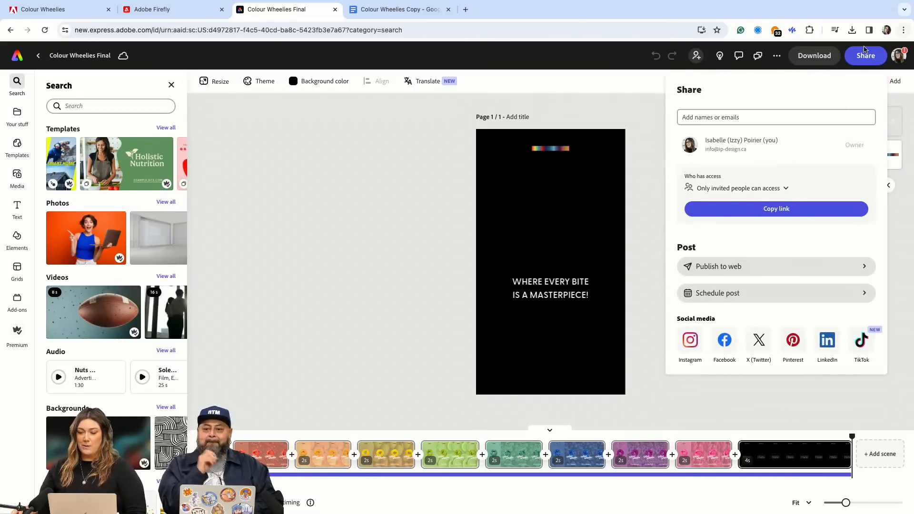
click(692, 342)
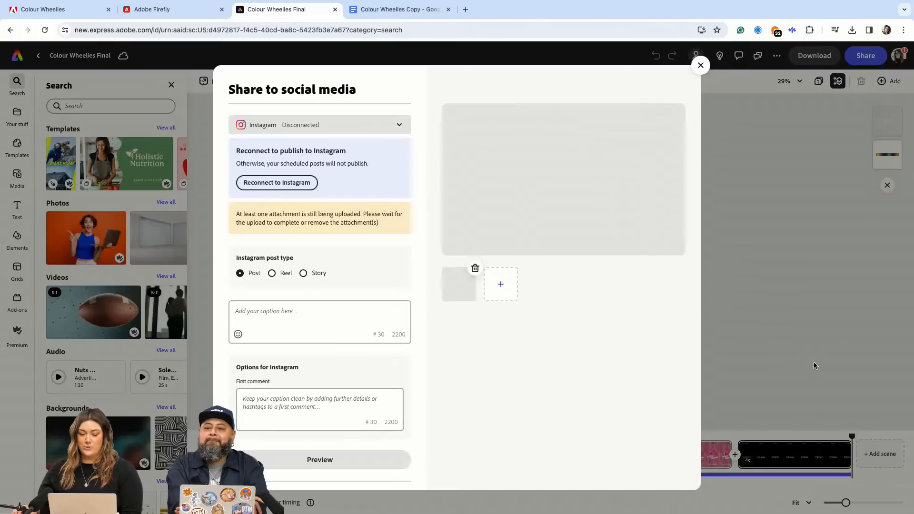
click(303, 273)
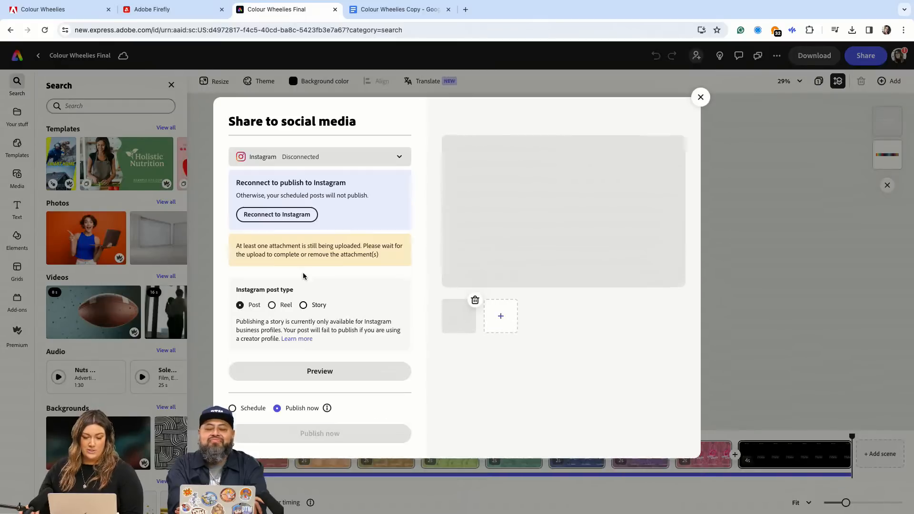
click(329, 157)
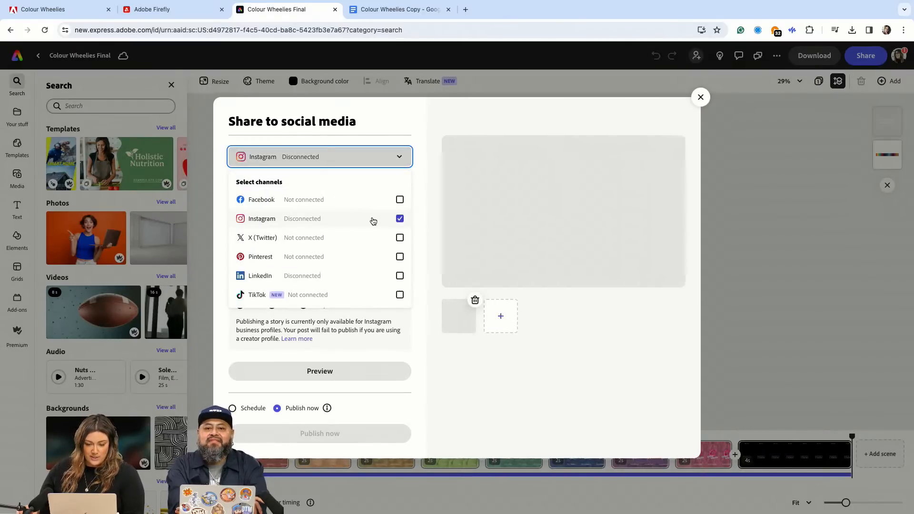
click(373, 220)
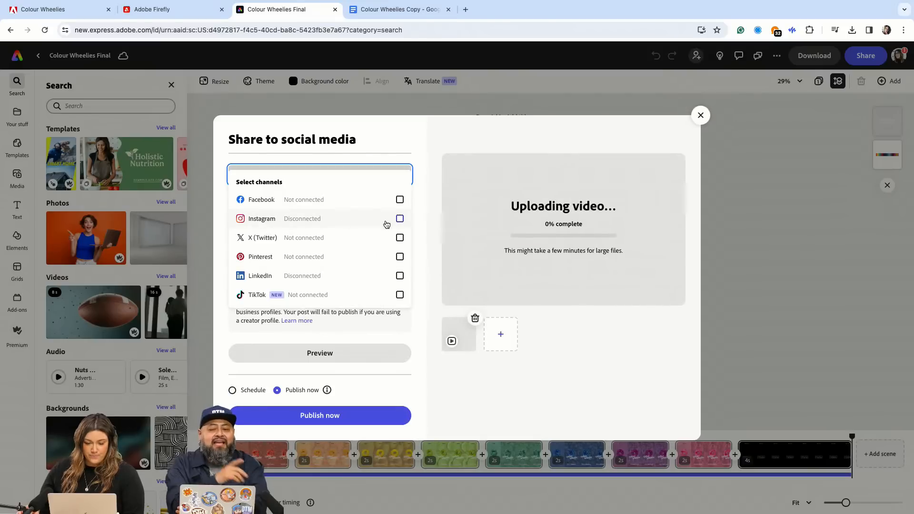
click(399, 219)
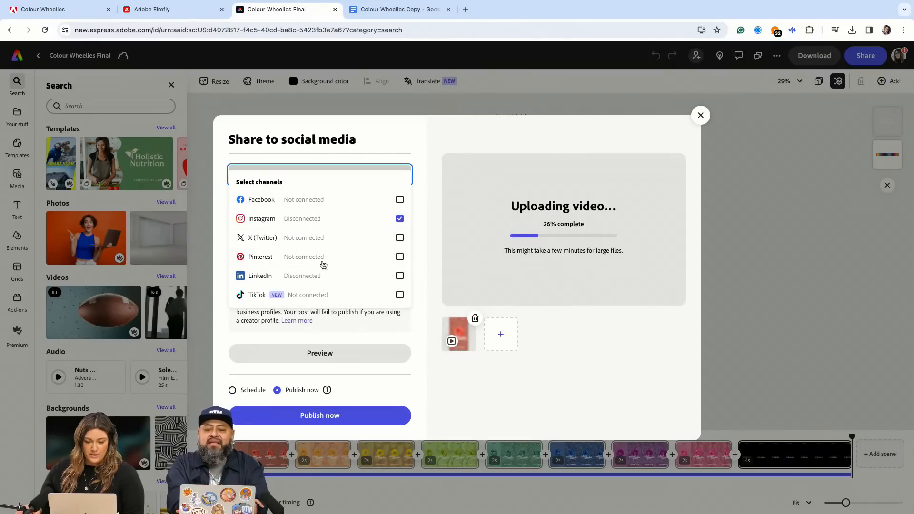
click(612, 135)
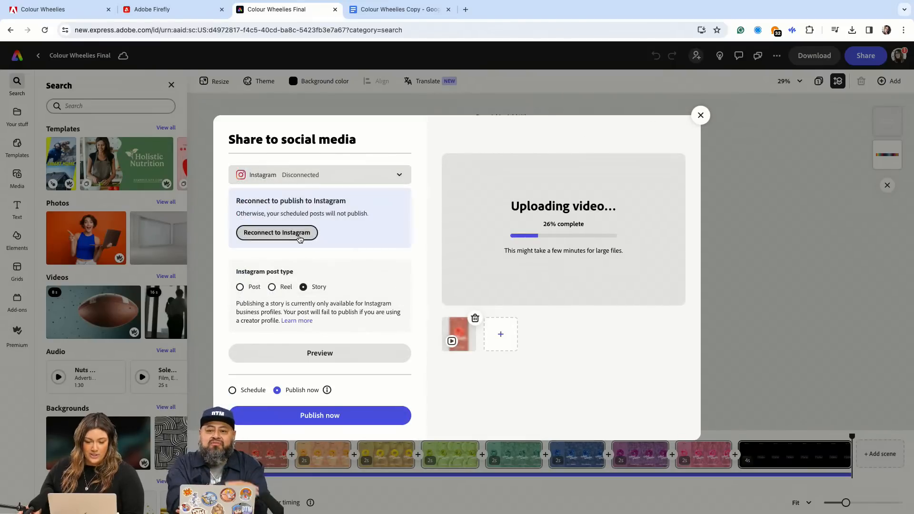
Step: Reconnect the Instagram channel through Facebook, return to the share dialog and publish the story immediately
click(276, 231)
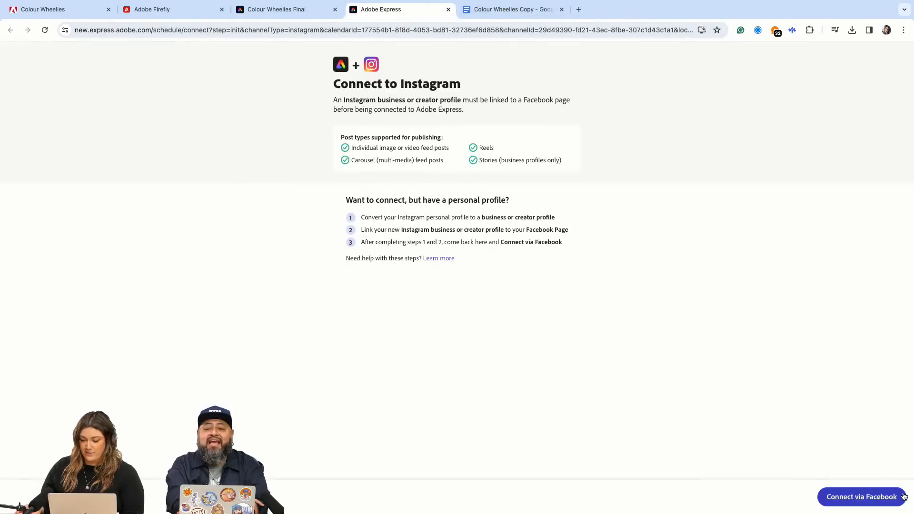
click(881, 498)
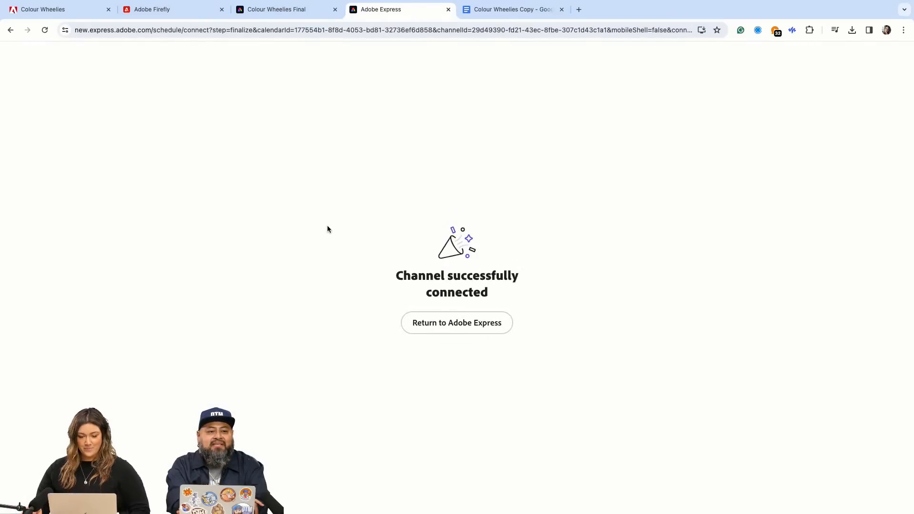
click(474, 332)
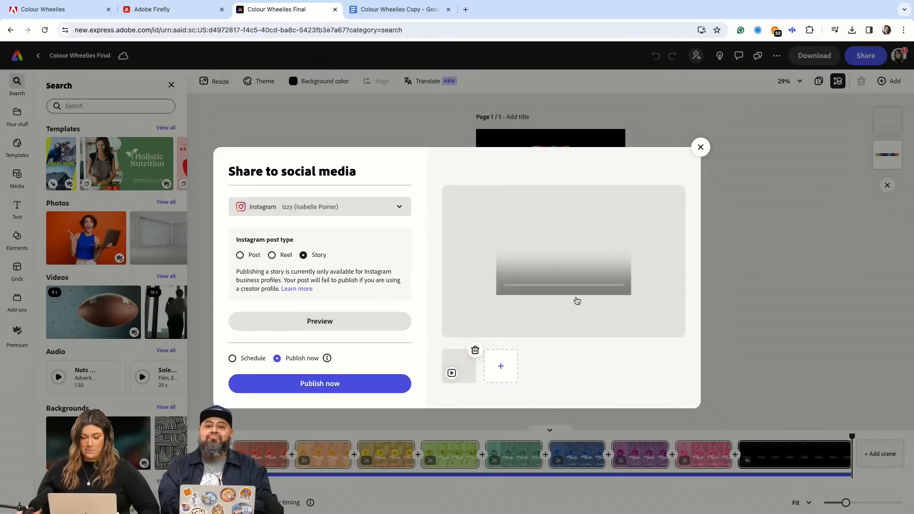
click(315, 387)
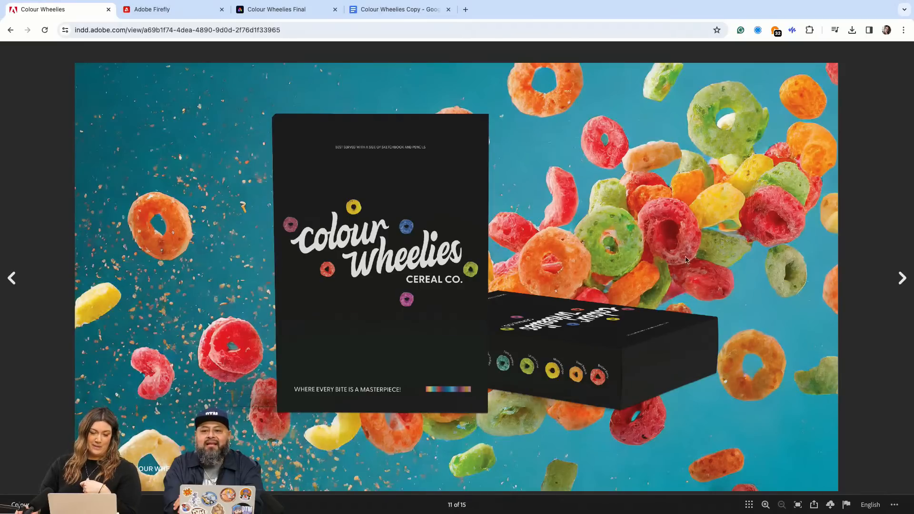
Step: Page forward in the online Colour Wheelies presentation, past the Social Media page, to the phone mockup of the Bezier Cherries story
click(903, 278)
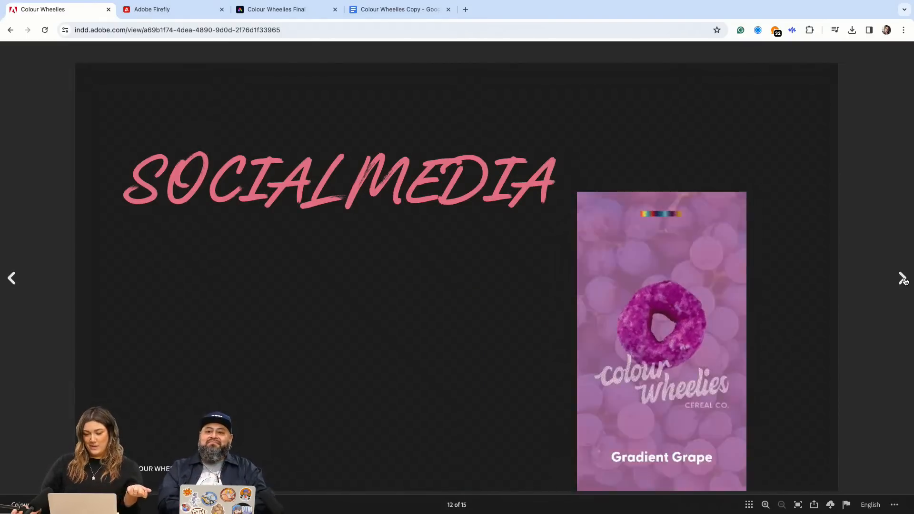
click(905, 280)
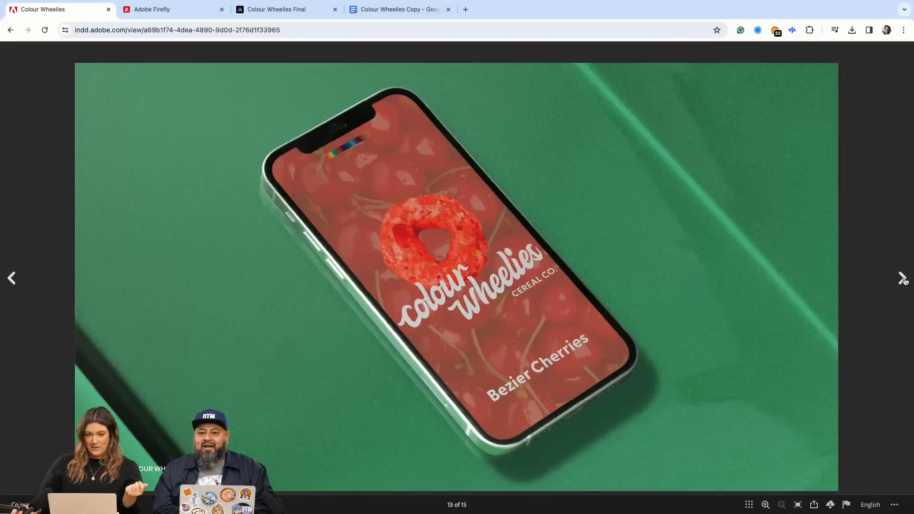